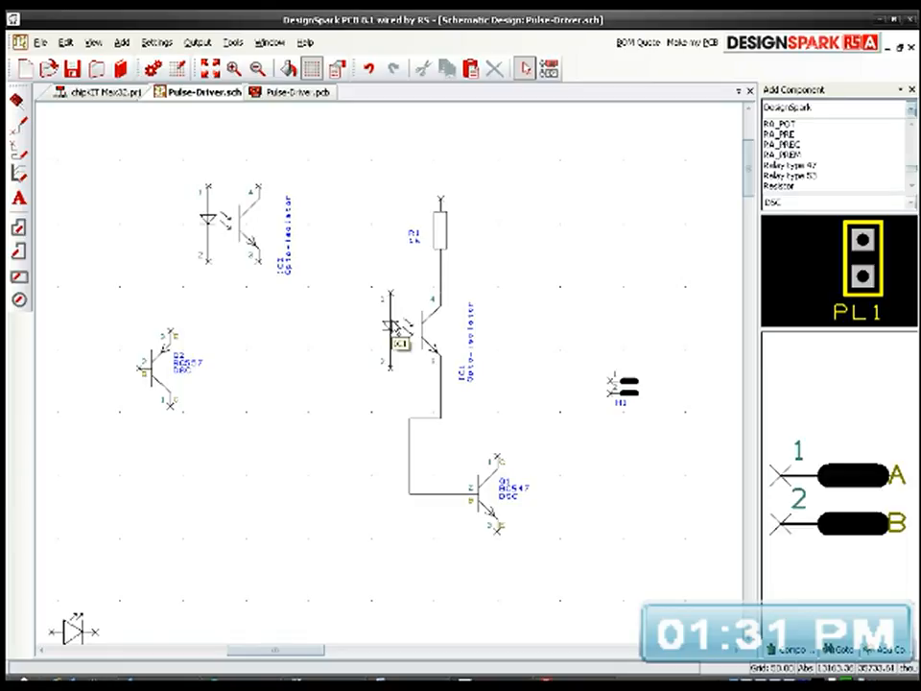
scroll(392, 379, up, 4)
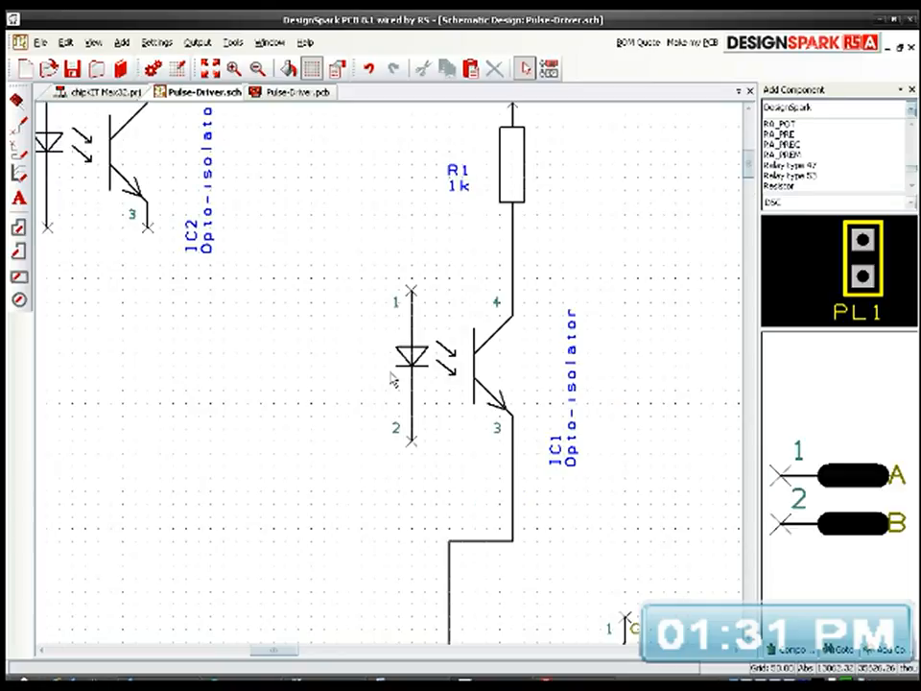
scroll(391, 378, down, 3)
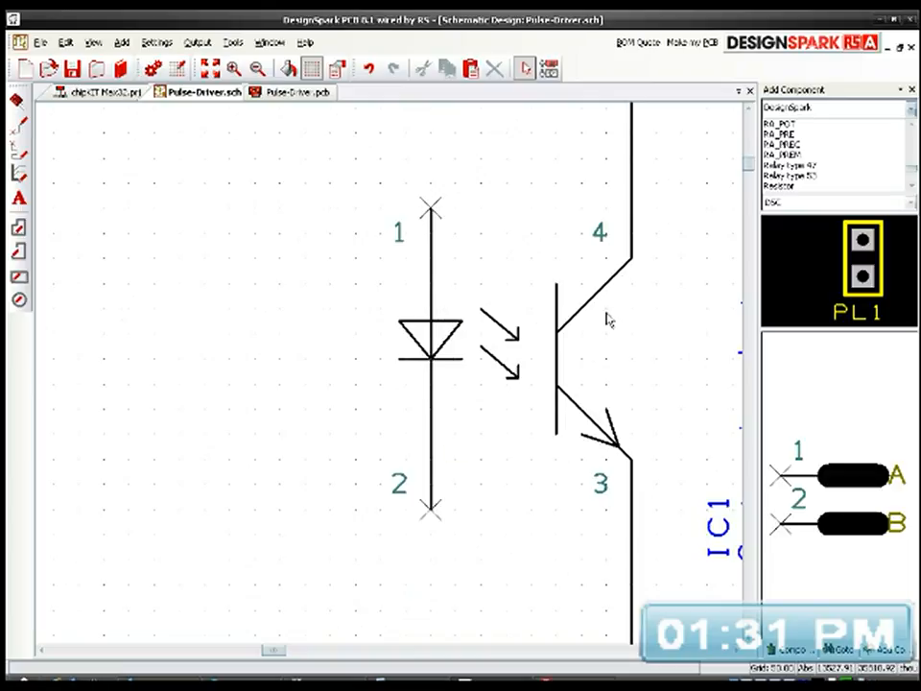
scroll(457, 390, down, 3)
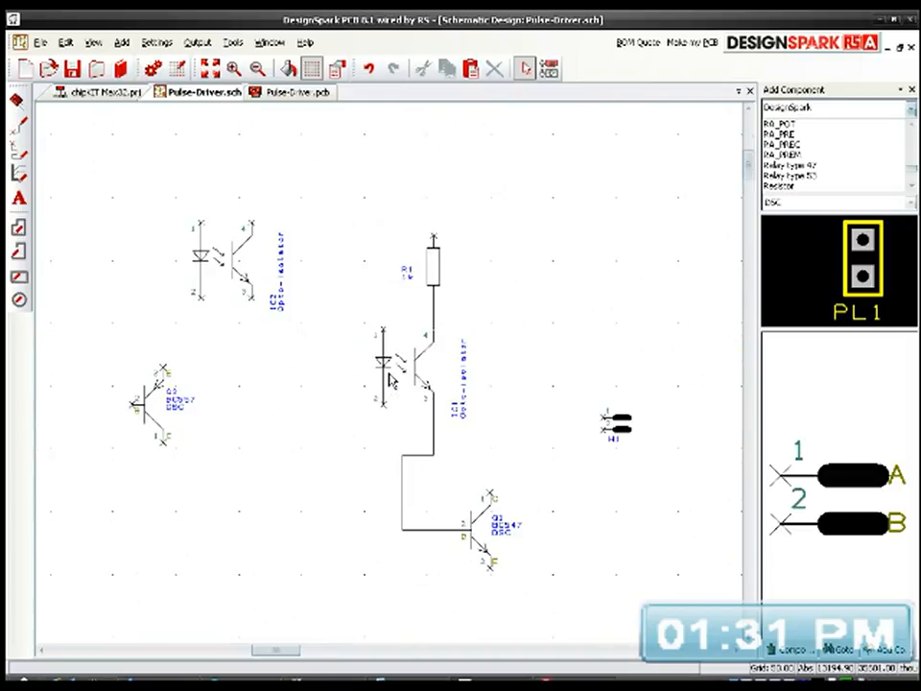
scroll(391, 381, up, 3)
middle_drag(322, 368, 465, 428)
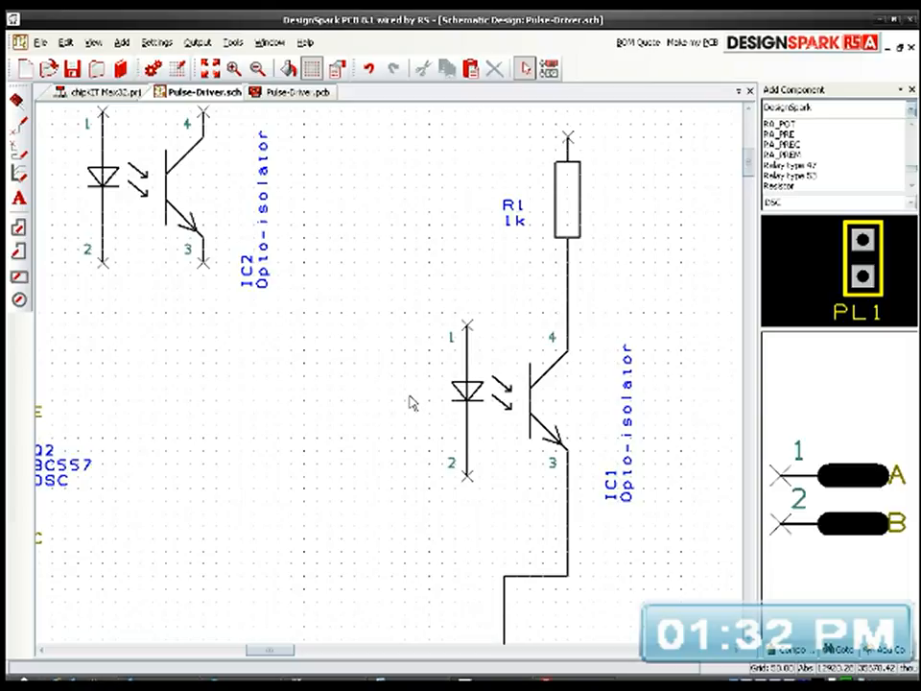
scroll(410, 403, down, 2)
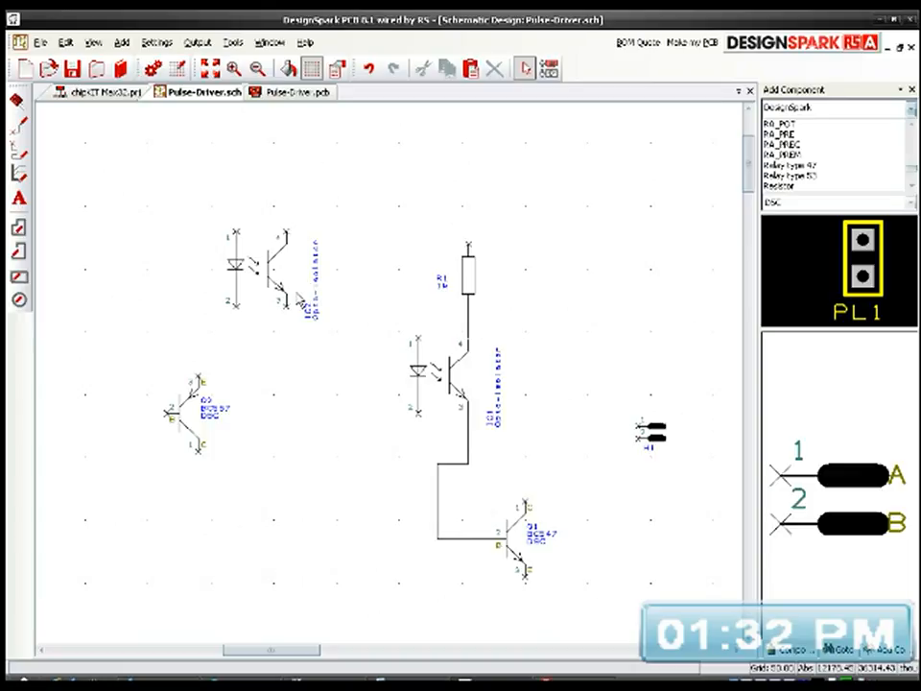
Step: Move header H1 up level with opto-isolator IC1 and wire its pin 1 to the upper end of resistor R1
drag(662, 446, 640, 366)
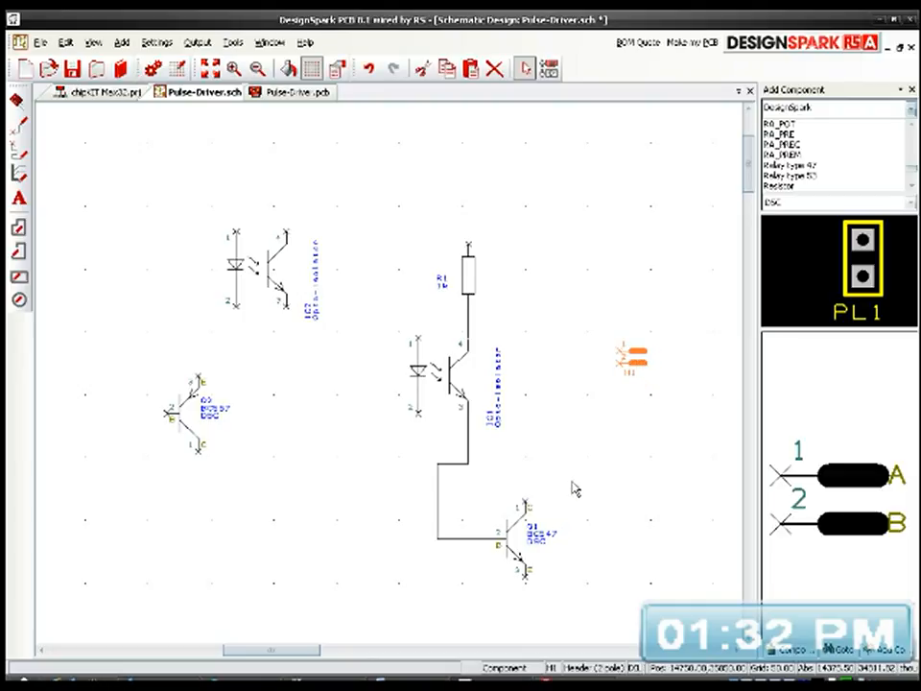
click(620, 360)
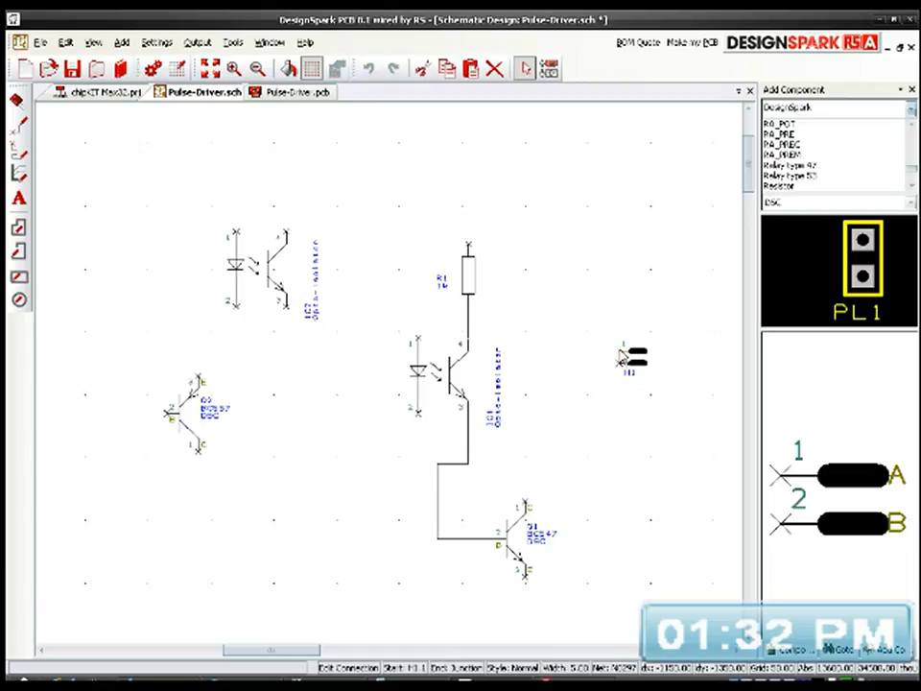
click(603, 236)
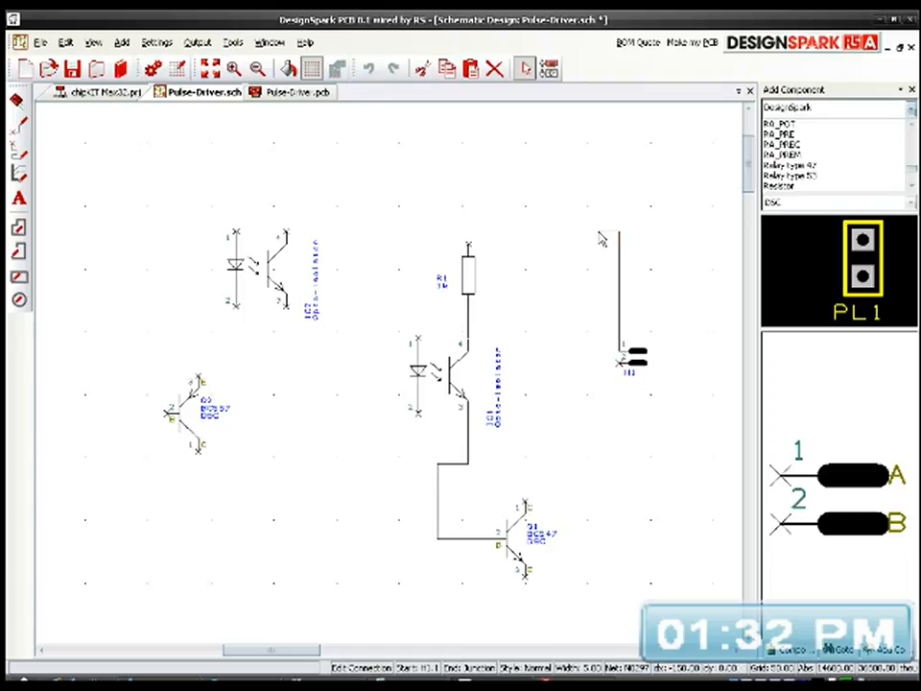
click(467, 242)
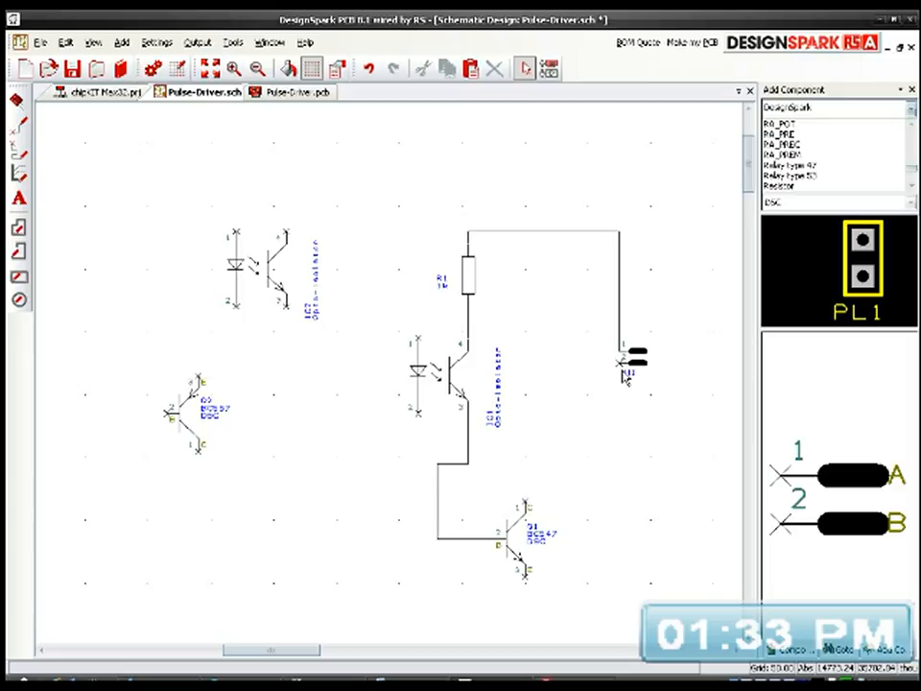
Step: Wire pin 2 of header H1 to the emitter of transistor Q1, keeping the connection's horizontal run below the transistor
click(621, 363)
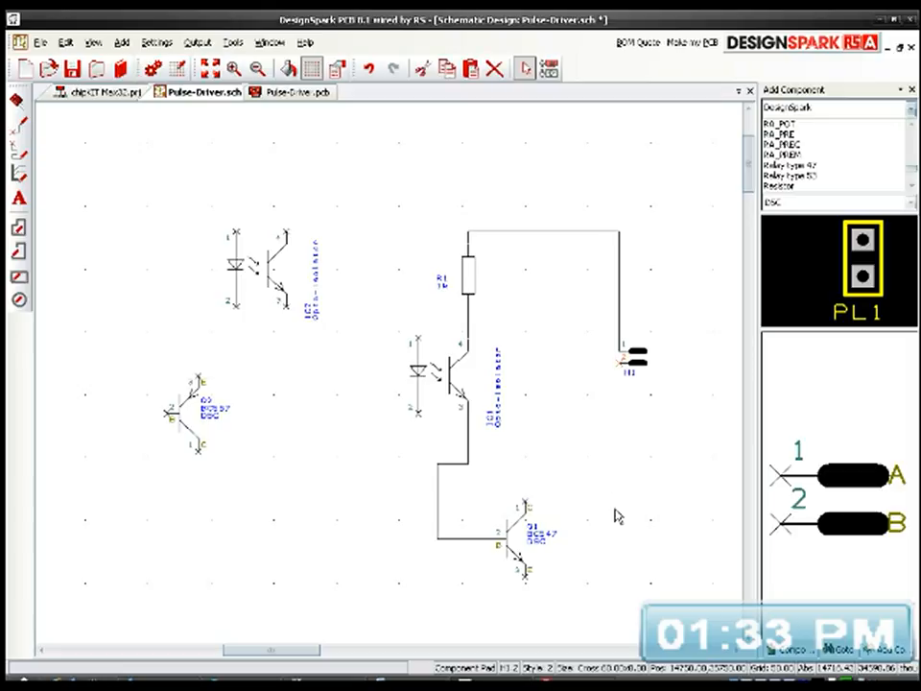
drag(622, 362, 526, 583)
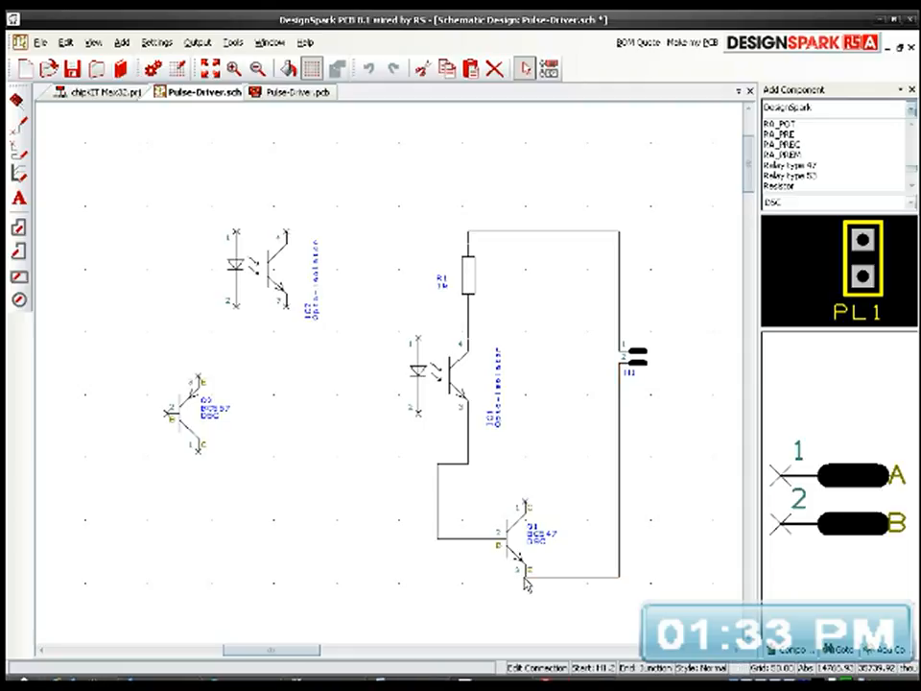
click(607, 584)
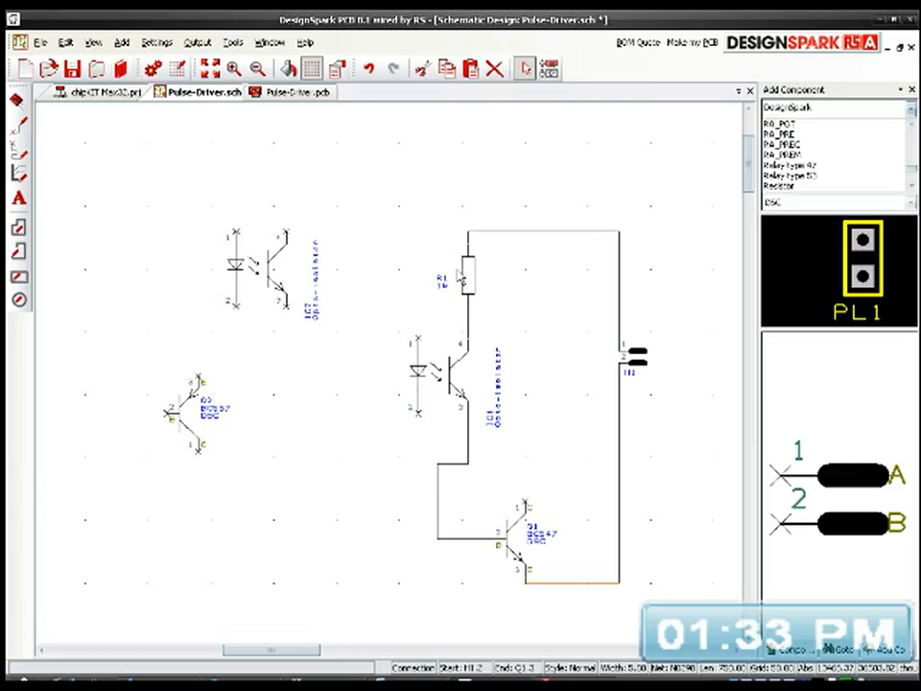
Step: Duplicate resistor R1 as a horizontal copy and wire it between Q2's collector and the connection to Q1's base
click(485, 291)
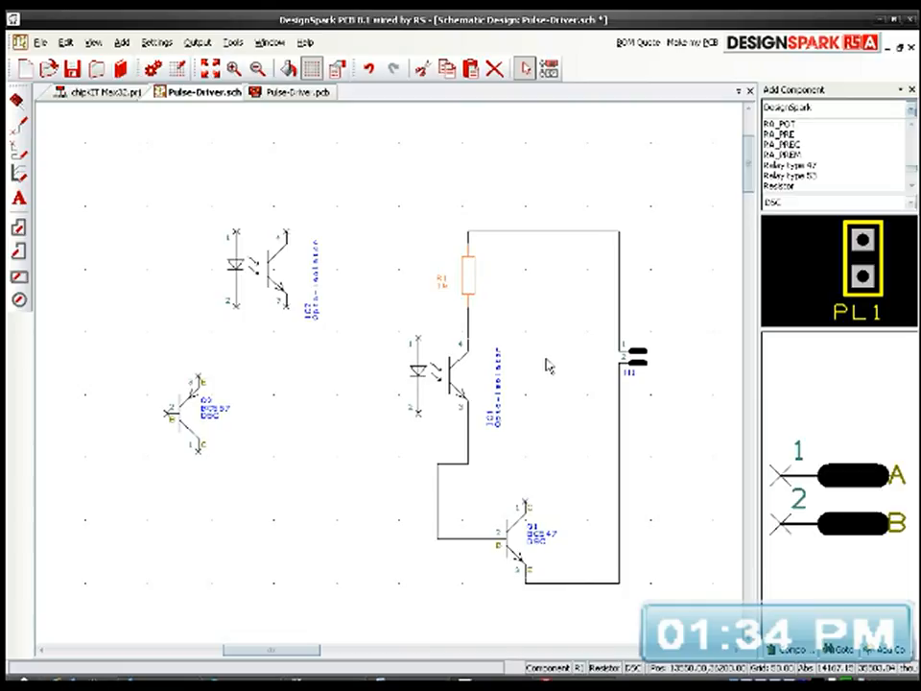
middle_drag(551, 361, 565, 341)
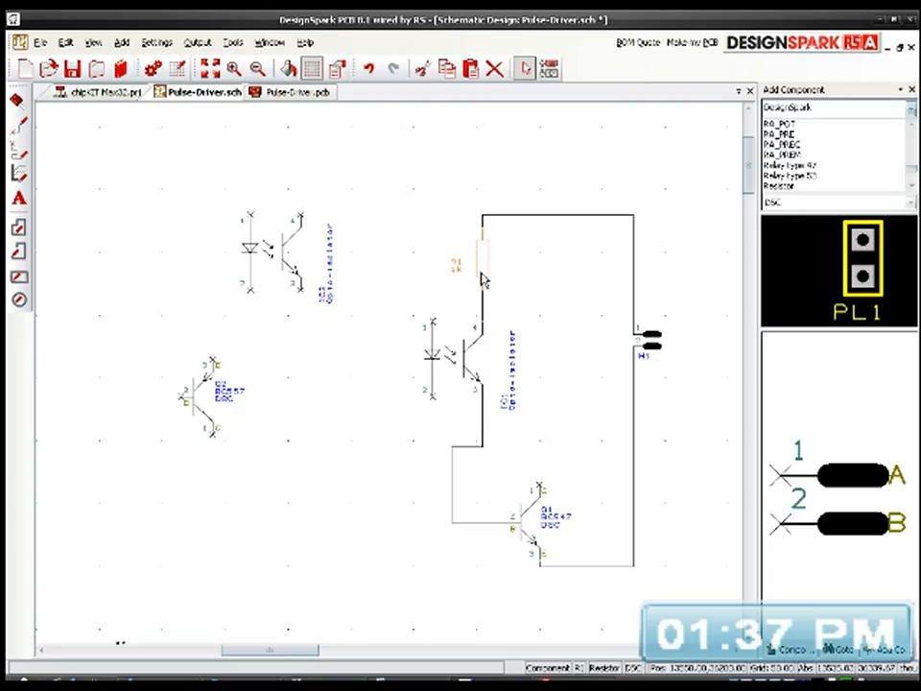
key(ctrl+v)
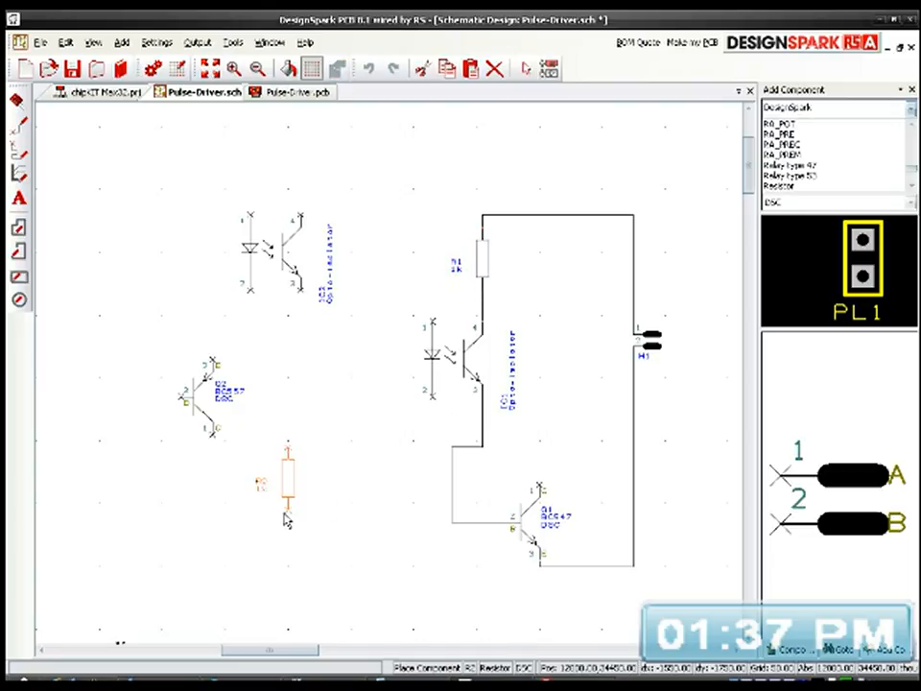
key(r)
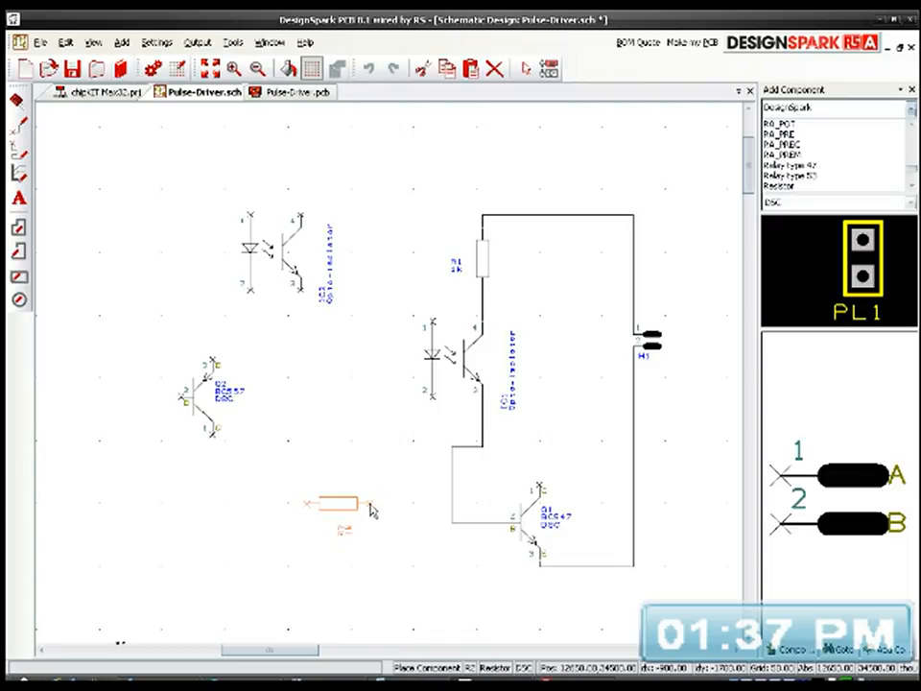
click(389, 489)
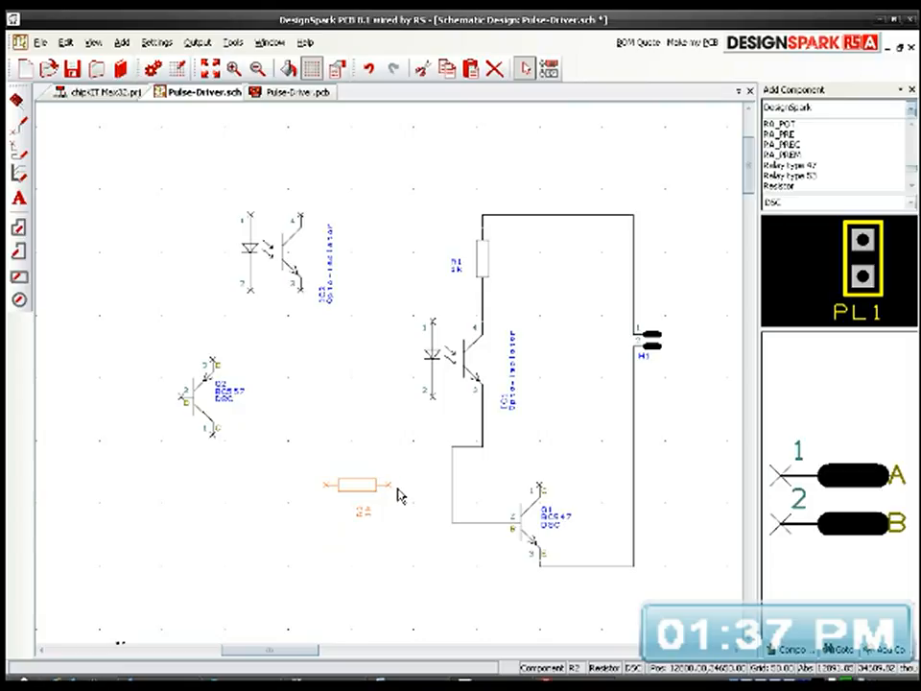
drag(391, 486, 450, 494)
drag(333, 491, 213, 427)
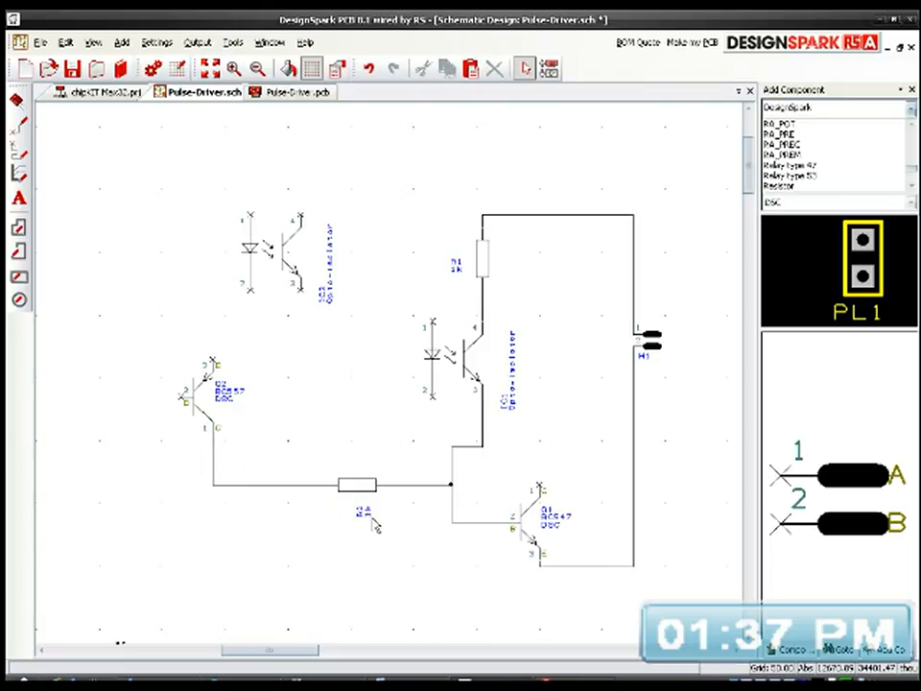
Step: Rotate the name and value label of resistor R2 so it reads horizontally below the resistor
scroll(392, 381, up, 2)
click(372, 374)
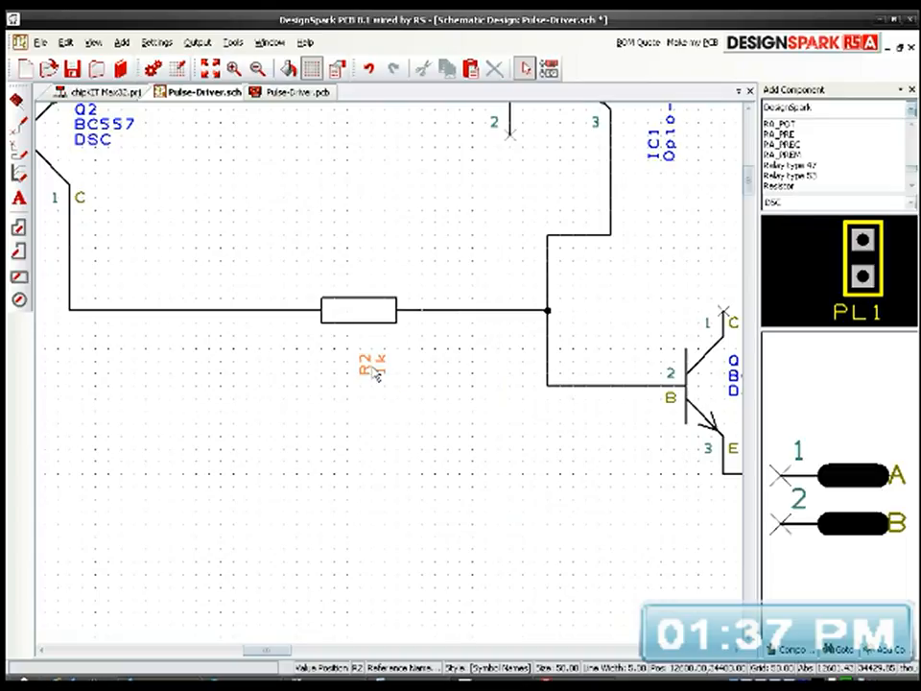
key(r)
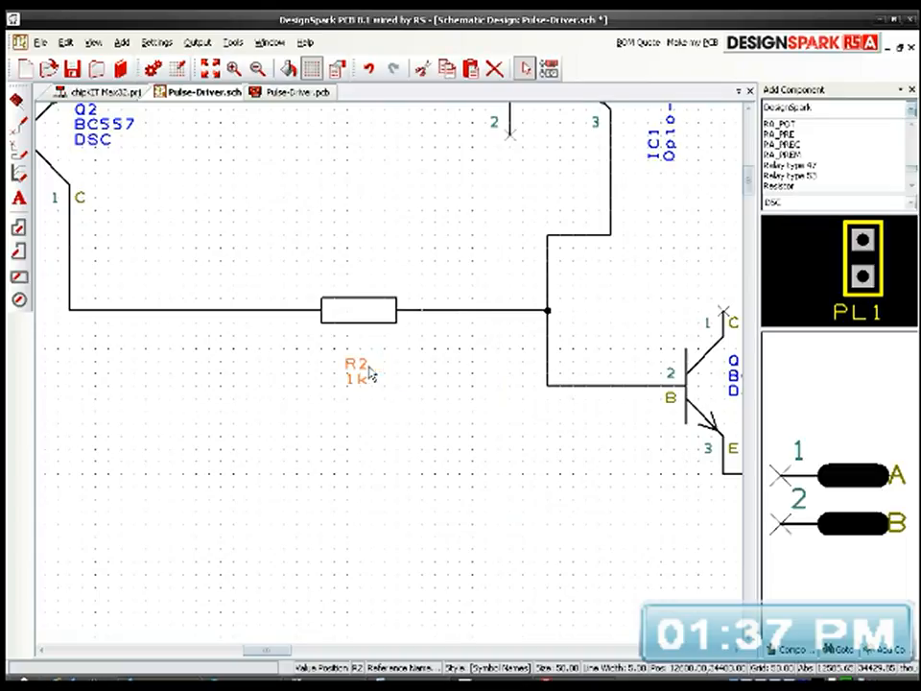
click(387, 421)
Step: Duplicate resistor R2, rotate the copy to vertical and place it below the connection to Q2's collector
scroll(401, 423, down, 2)
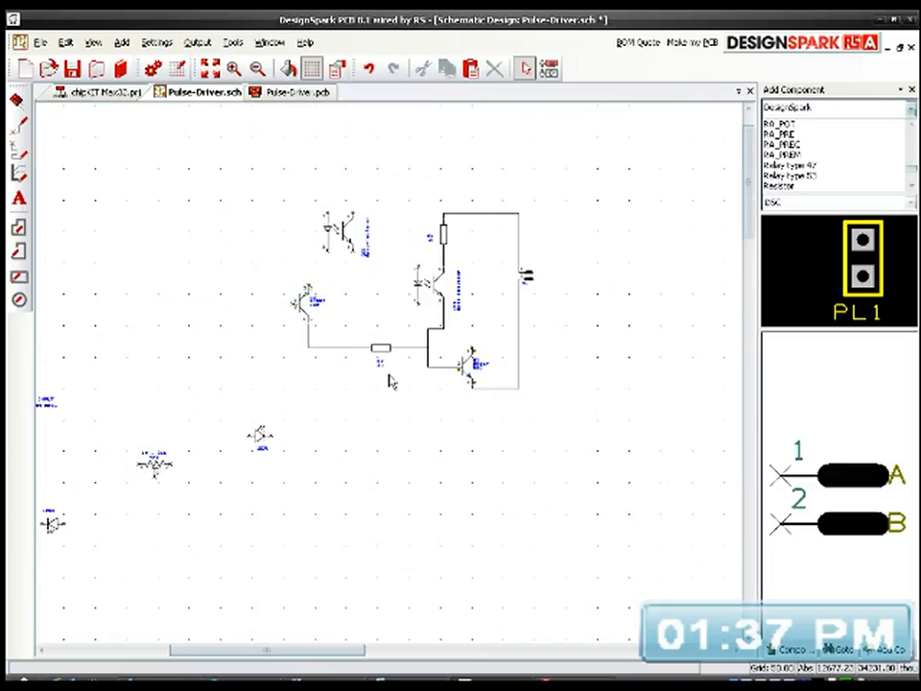
scroll(390, 376, up, 1)
middle_drag(445, 355, 434, 486)
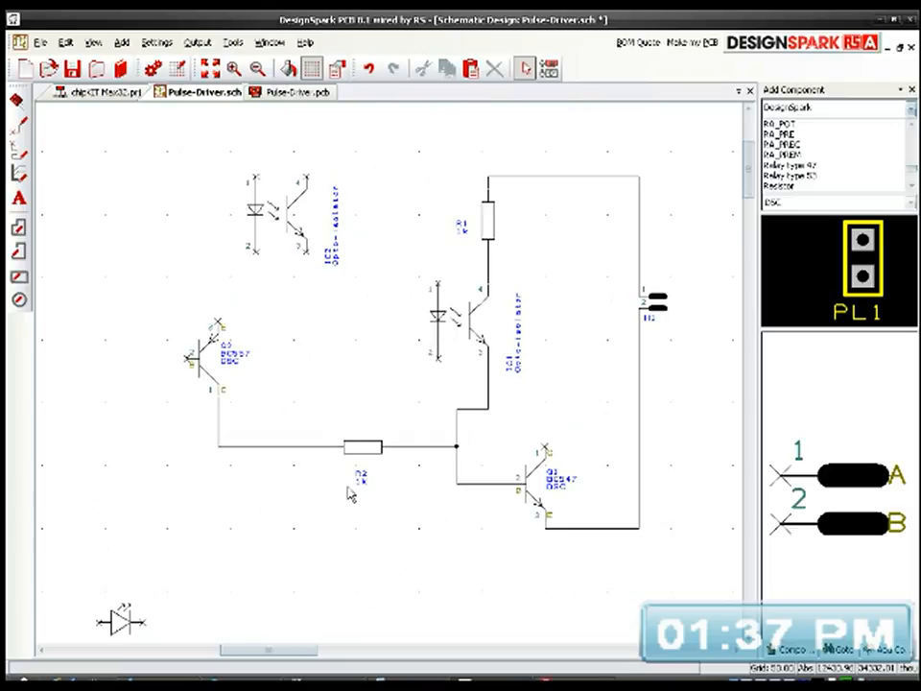
click(363, 449)
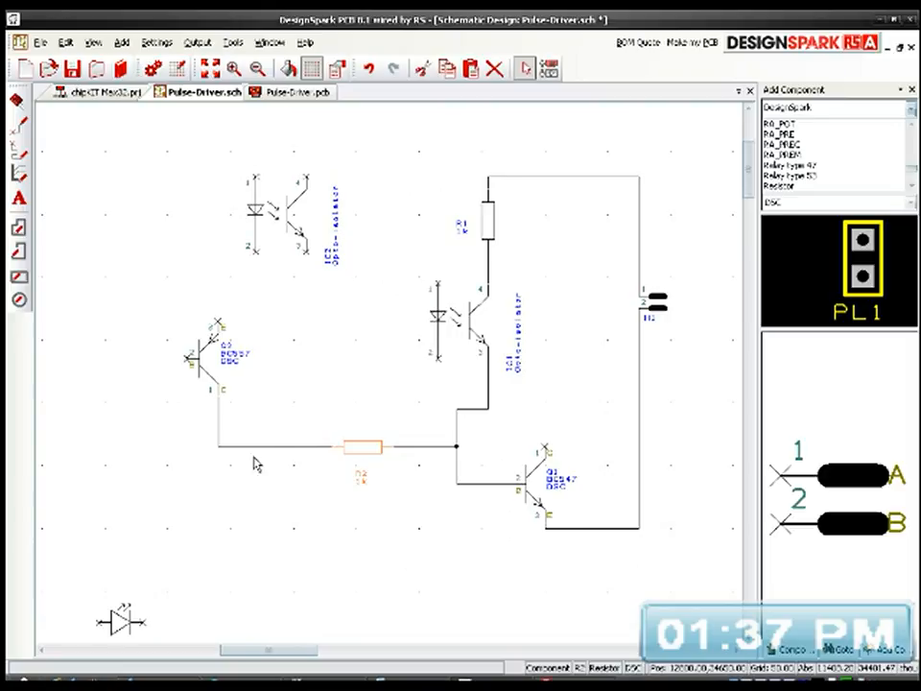
key(ctrl+c)
key(ctrl+v)
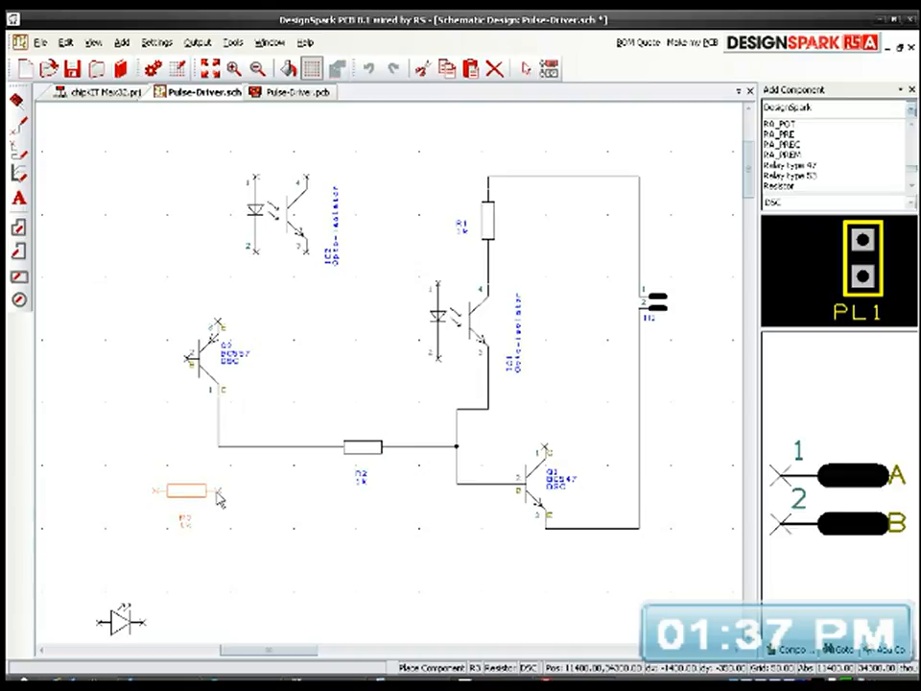
key(r)
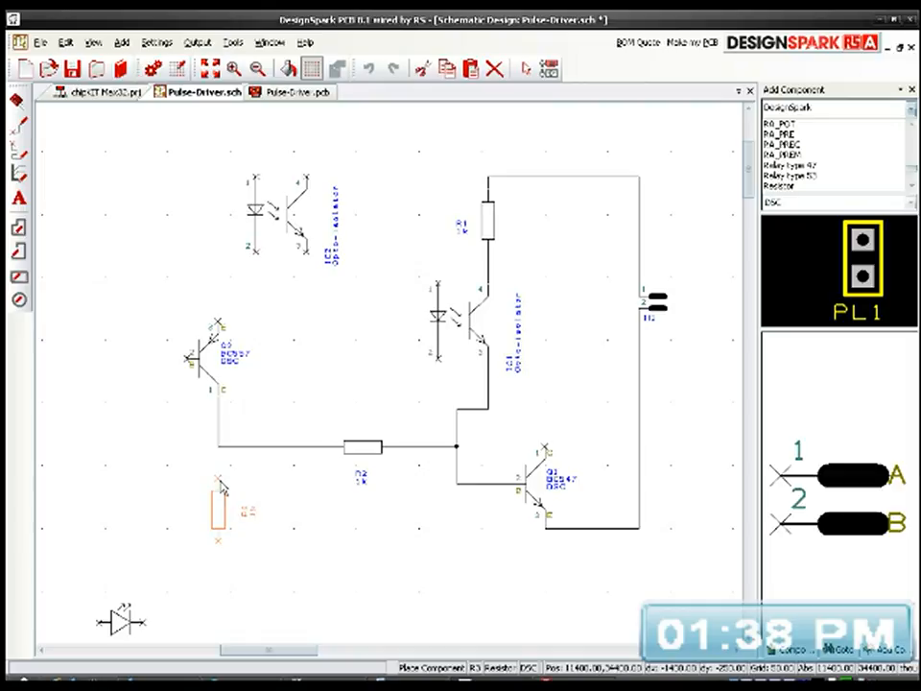
click(220, 488)
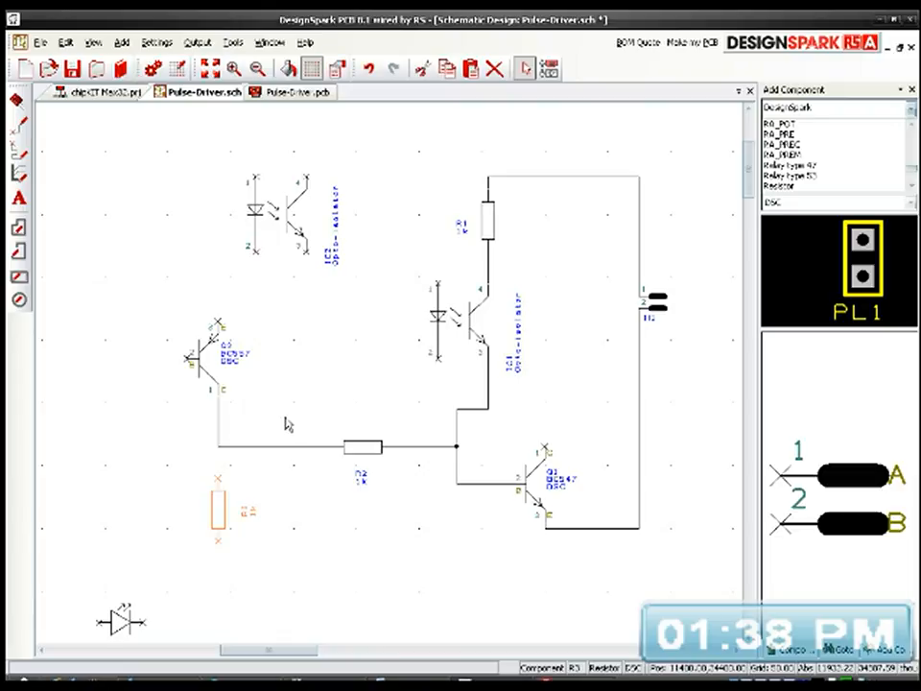
Step: Flip transistor Q2 horizontally so its base faces the opto-isolators, and shift it slightly outward from the circuit
click(202, 368)
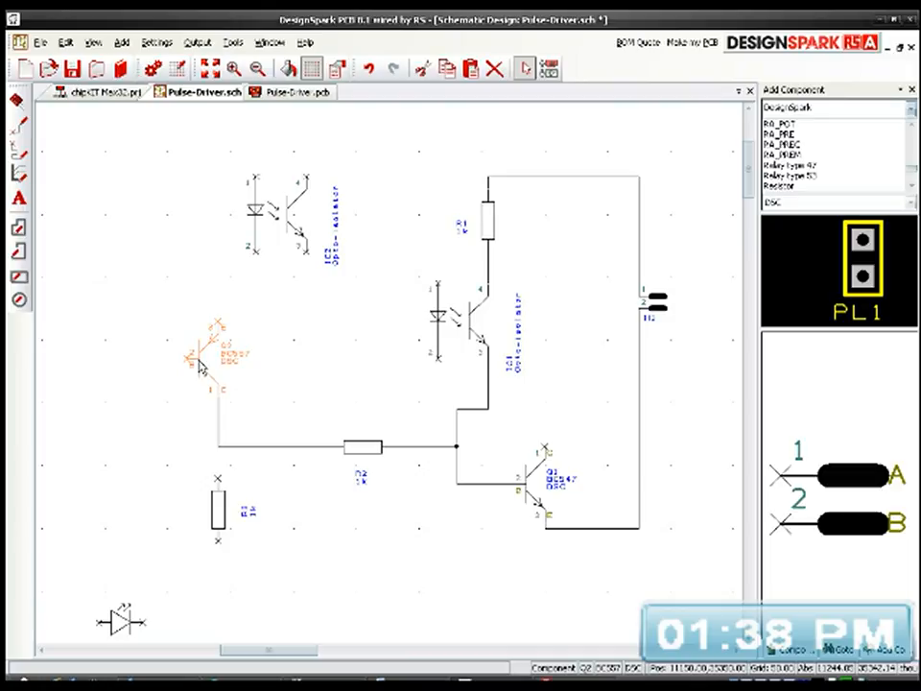
key(f)
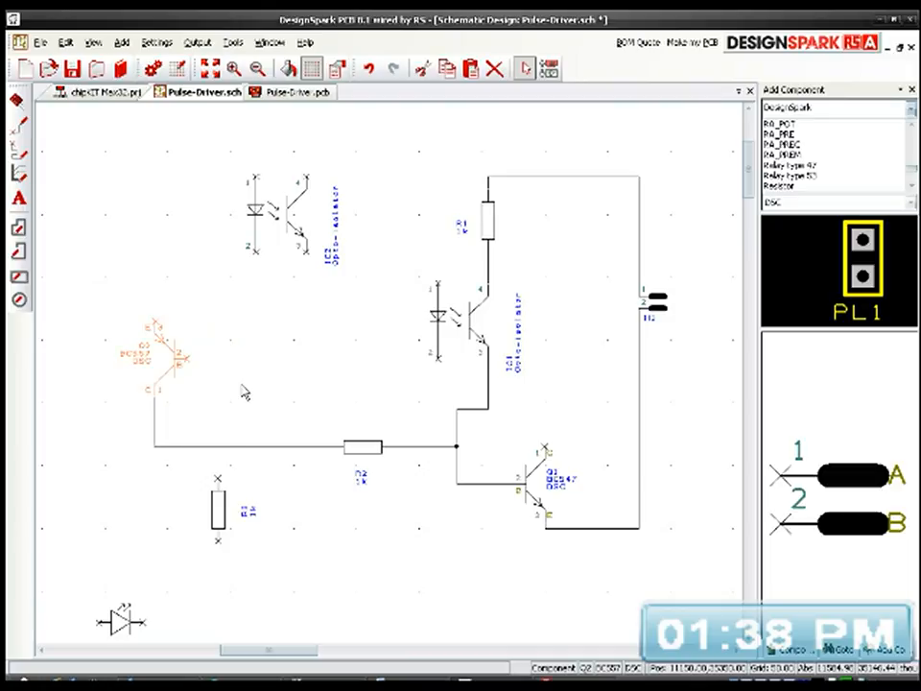
click(187, 357)
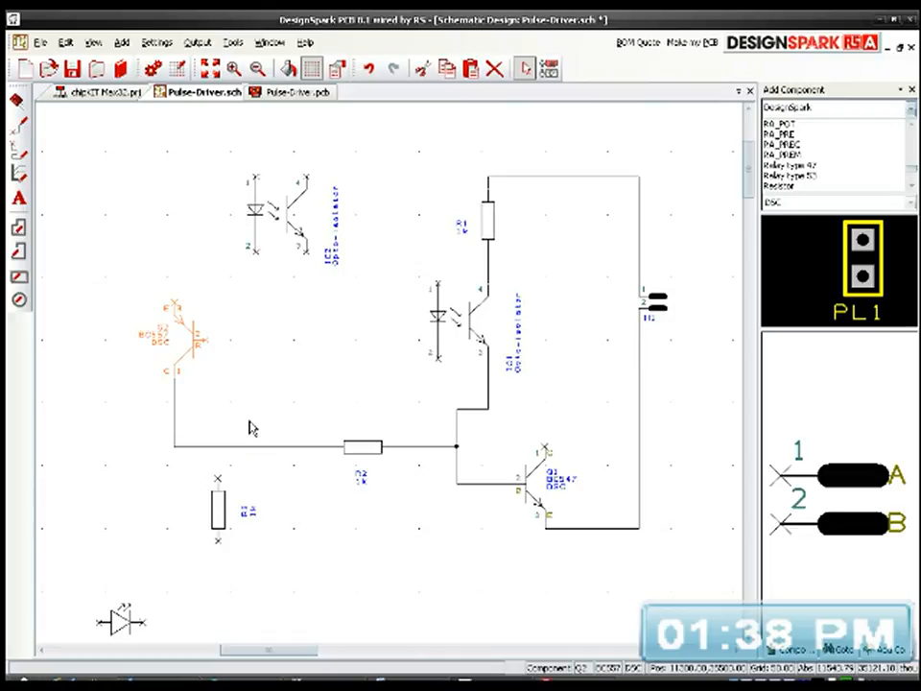
drag(195, 343, 178, 353)
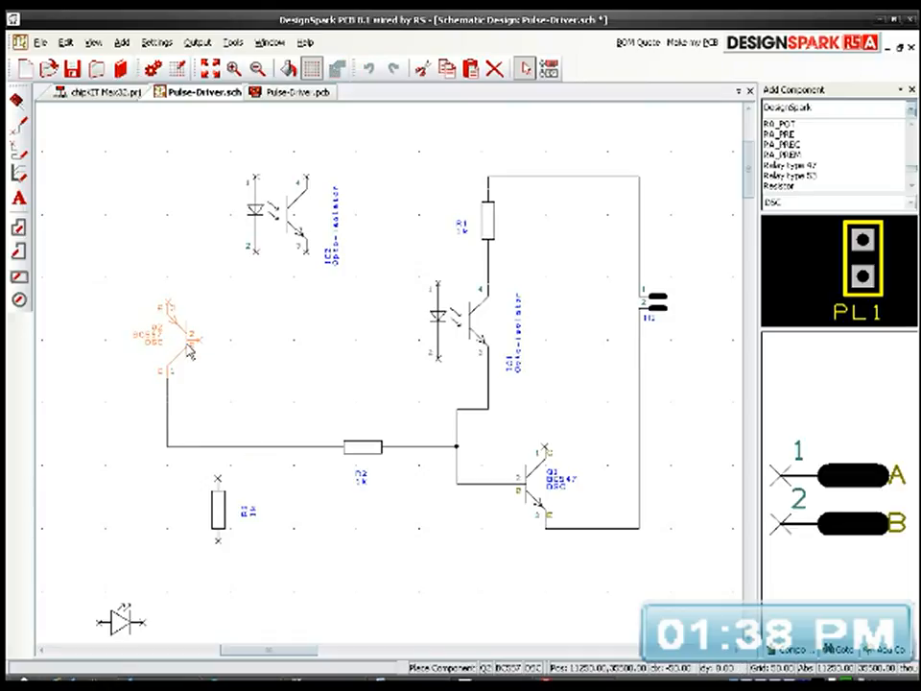
click(189, 349)
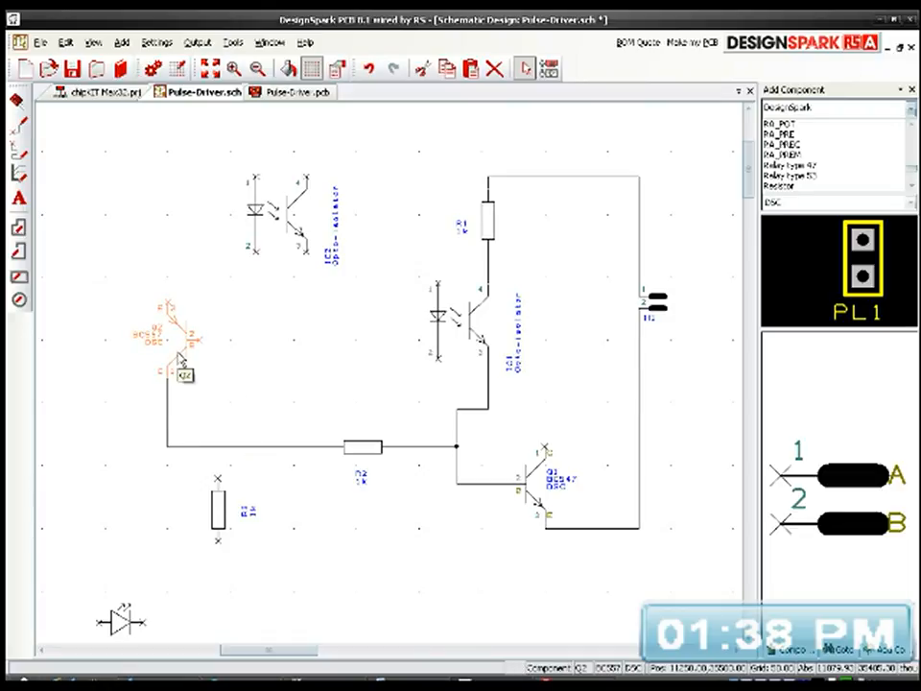
Step: Rotate resistor R3 to horizontal and place it below the connection that runs from Q2's collector to R2
scroll(182, 366, up, 3)
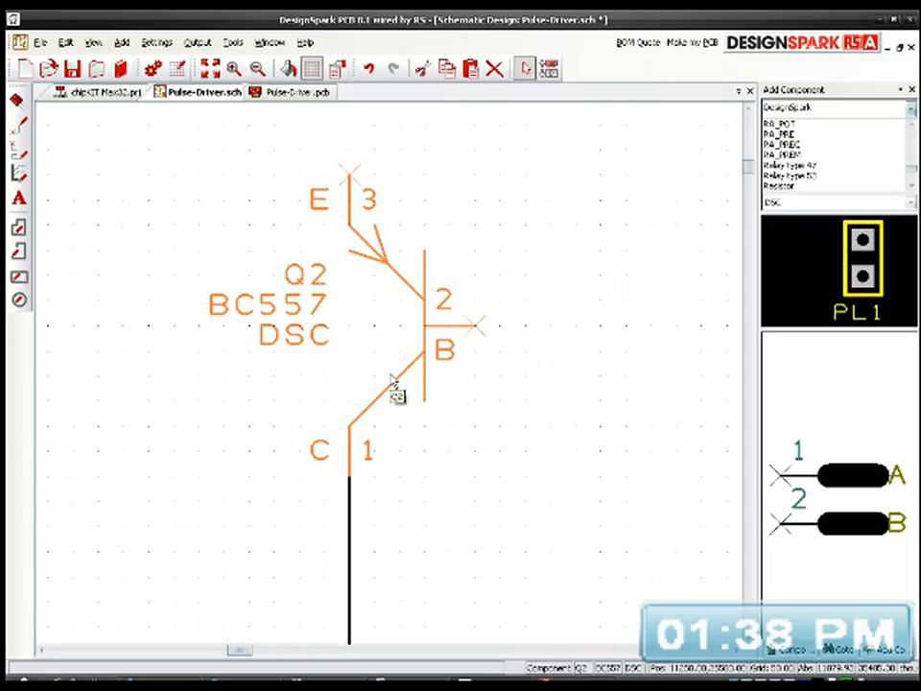
scroll(393, 382, down, 2)
scroll(393, 382, down, 2)
middle_drag(484, 438, 275, 419)
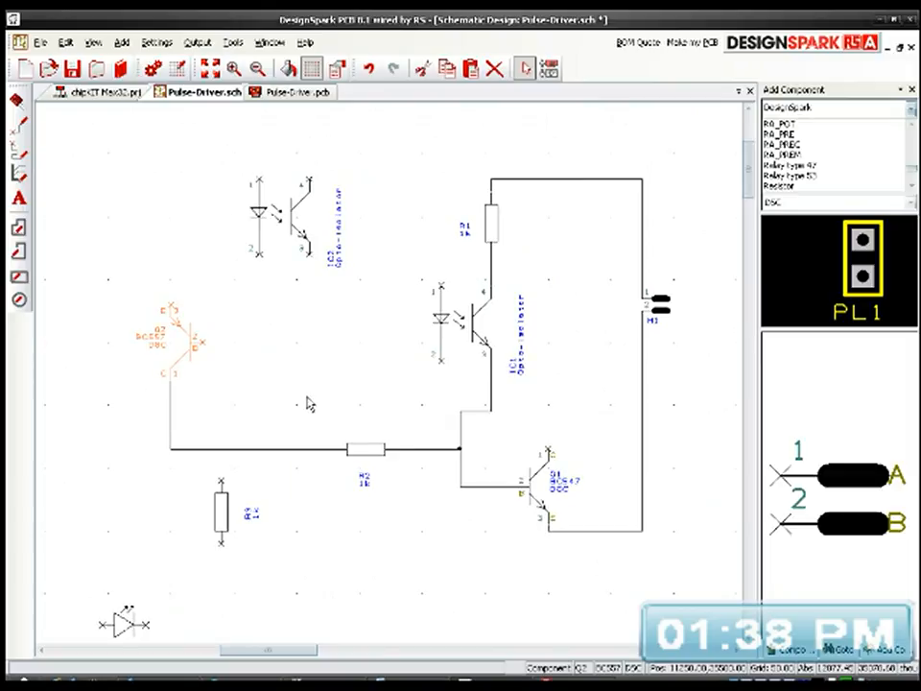
click(223, 513)
drag(223, 519, 187, 515)
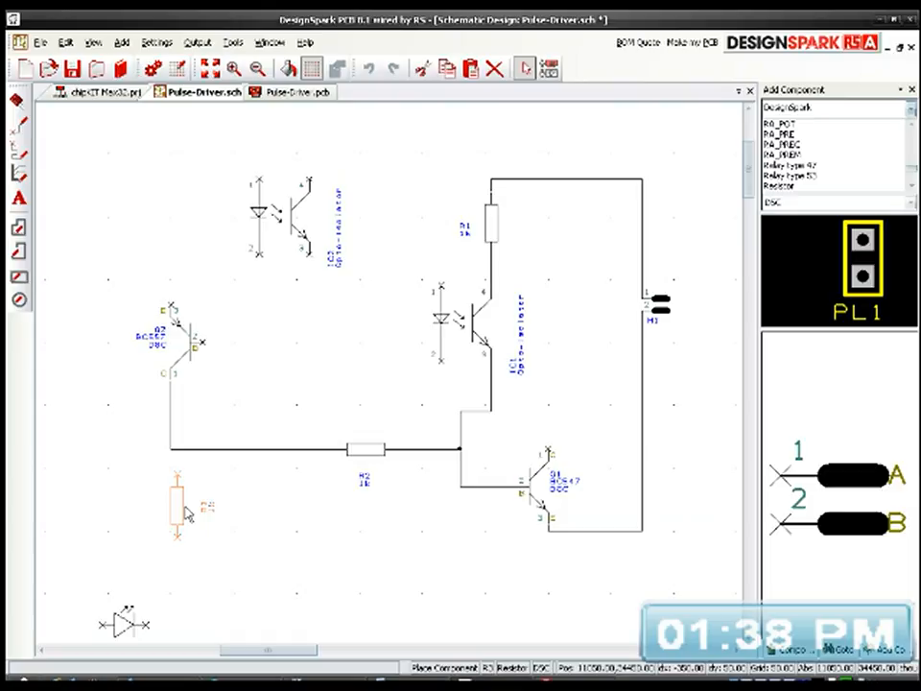
key(r)
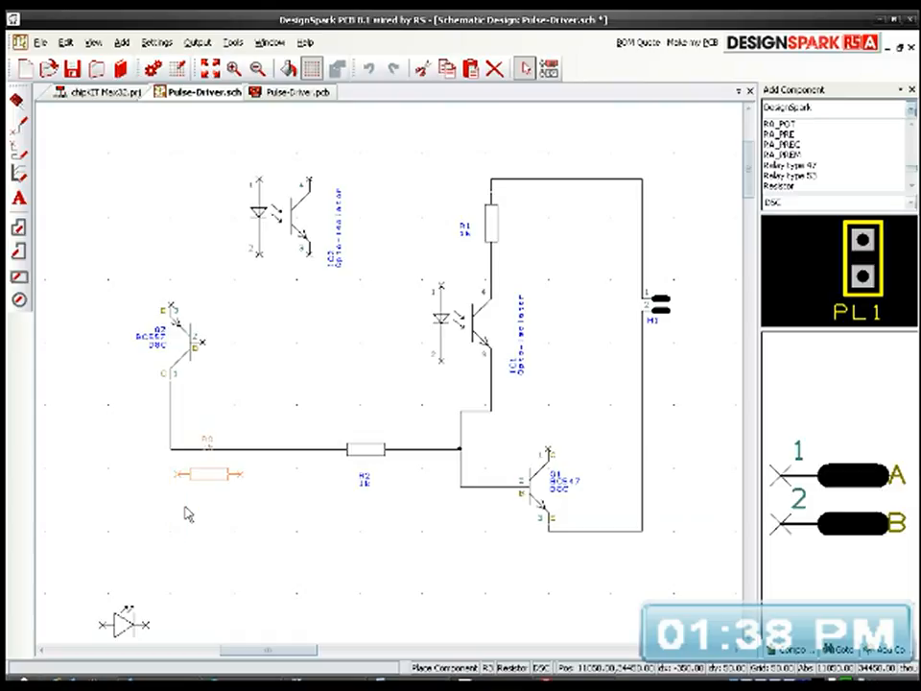
click(253, 562)
Step: Wire R3 between Q2's collector connection and the line joining Q1's emitter to header H1, and lower R3 to straighten its wire
double_click(246, 532)
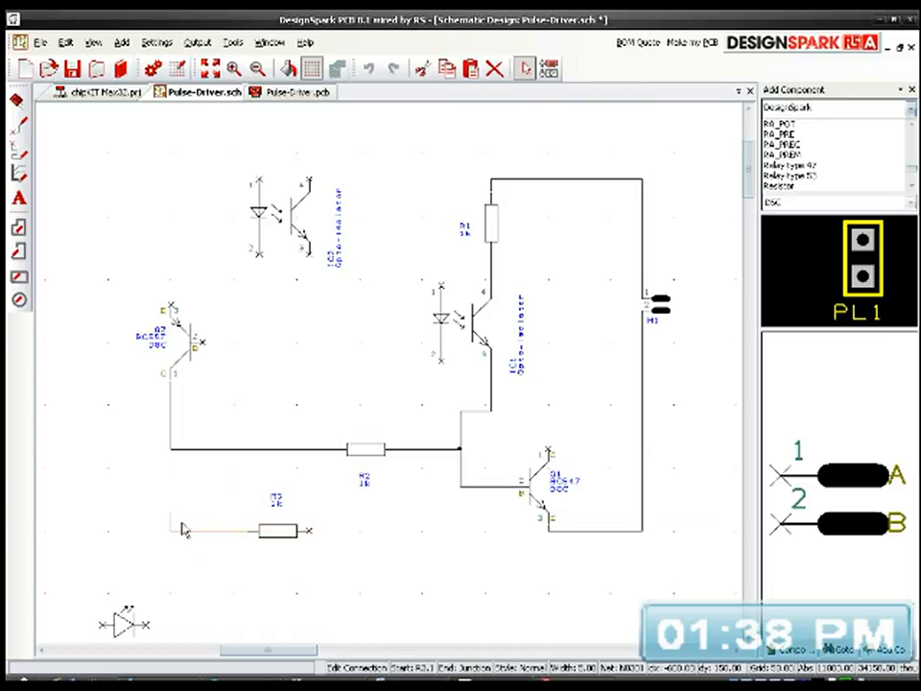
click(172, 448)
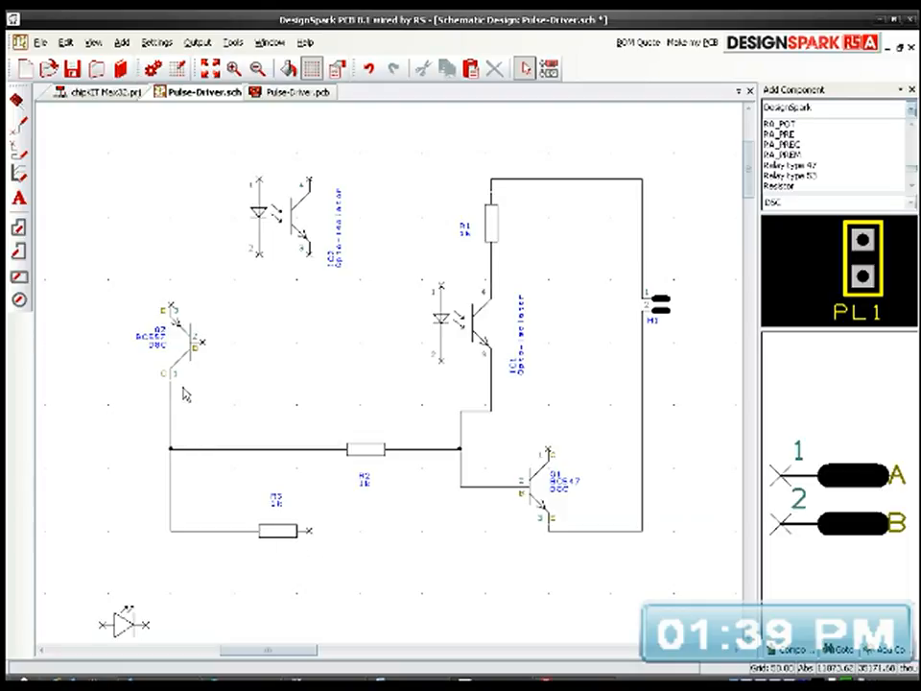
click(309, 533)
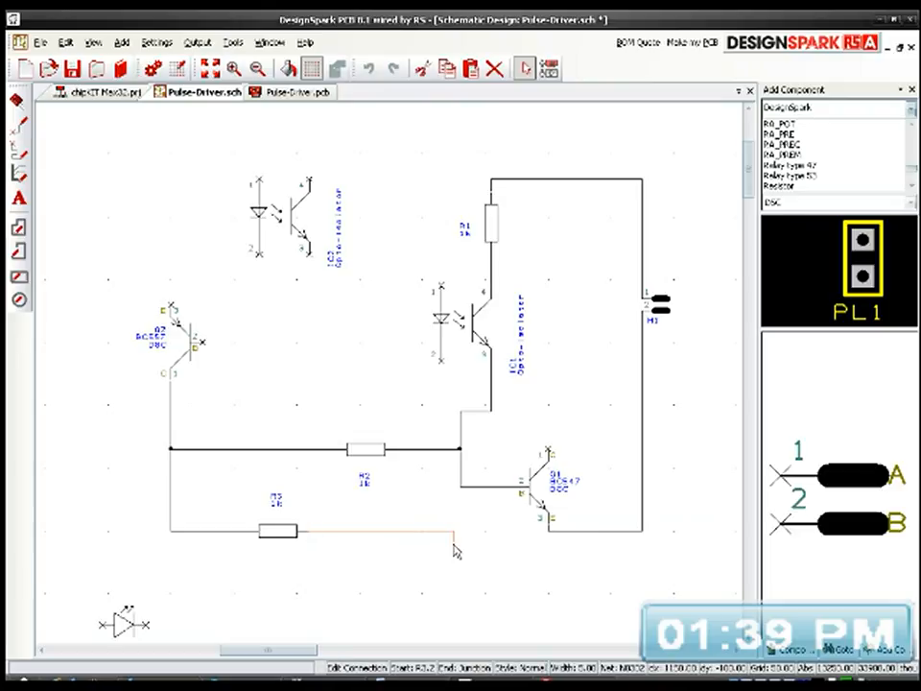
click(365, 552)
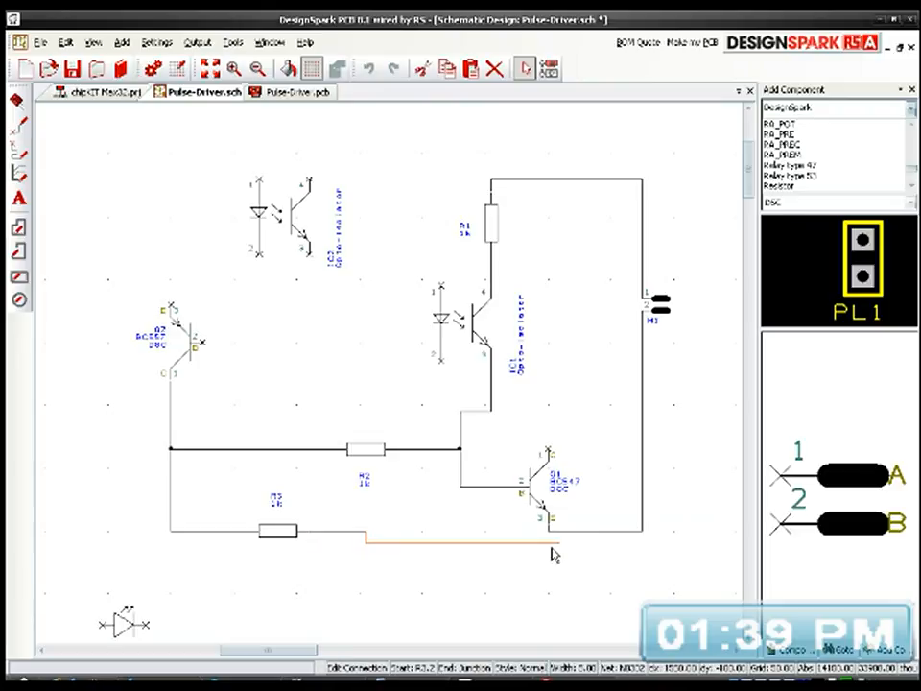
click(642, 535)
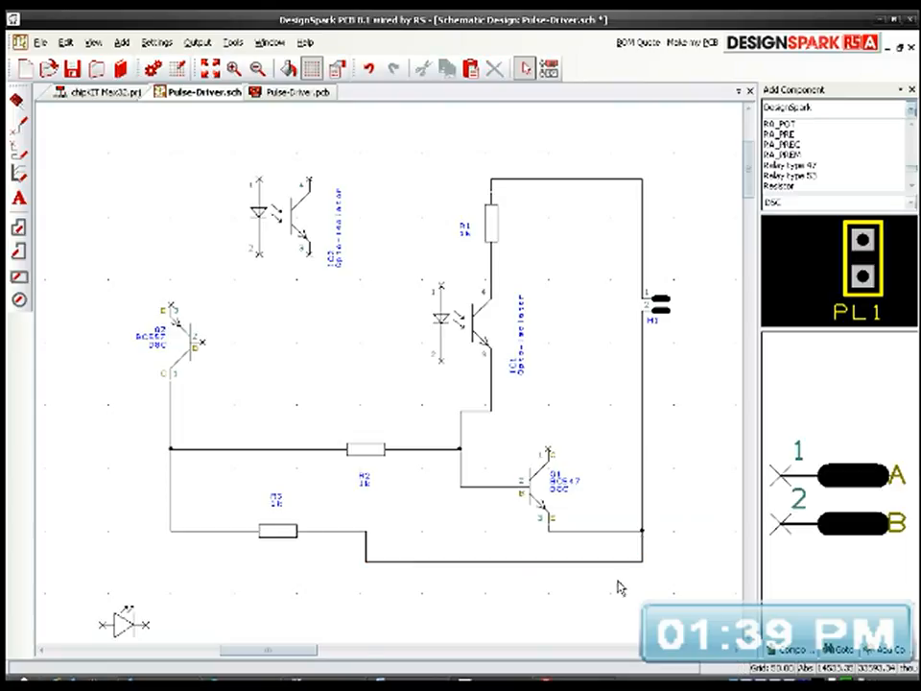
drag(300, 543, 288, 566)
middle_drag(399, 525, 372, 507)
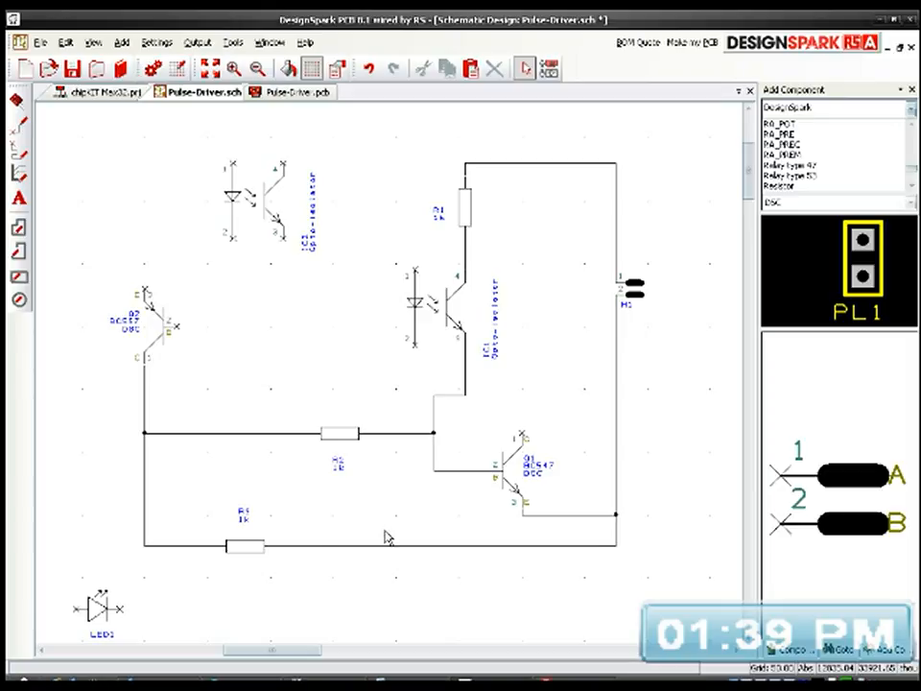
click(172, 679)
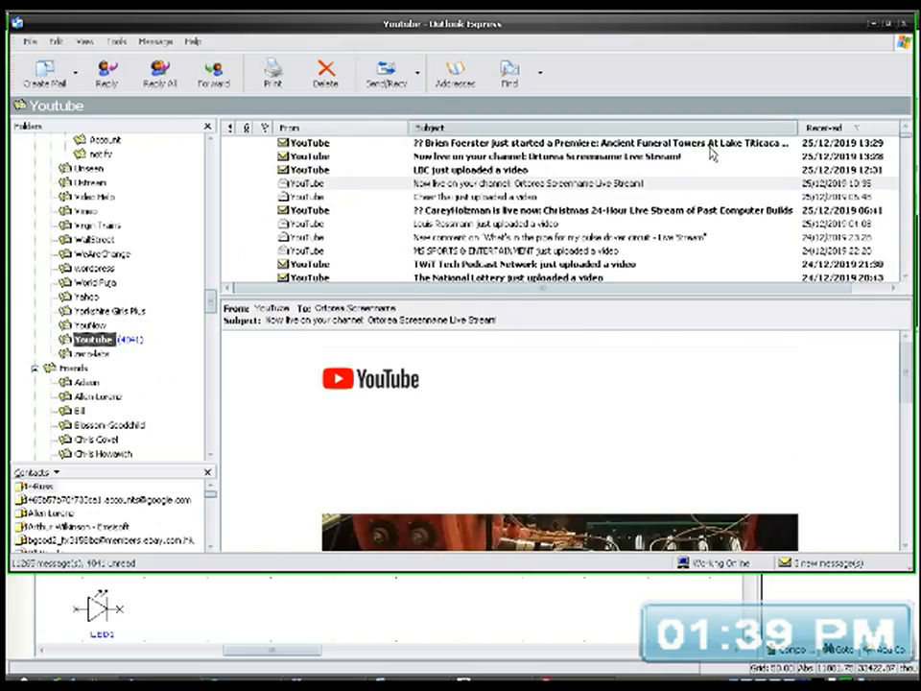
click(873, 24)
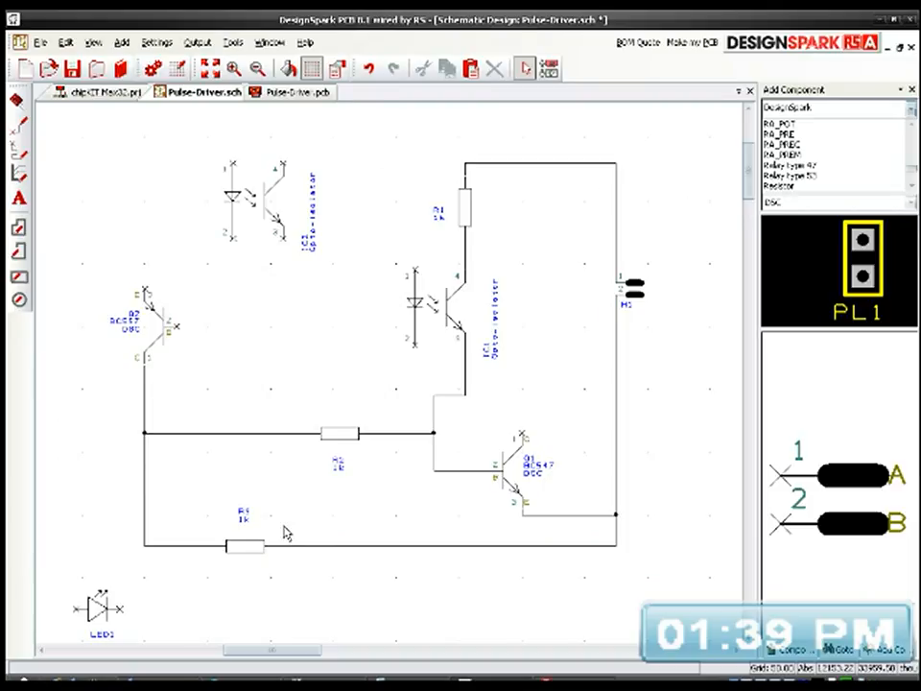
Step: Duplicate resistor R3 and place the copy beside transistor Q2, in line with its base pin
click(240, 554)
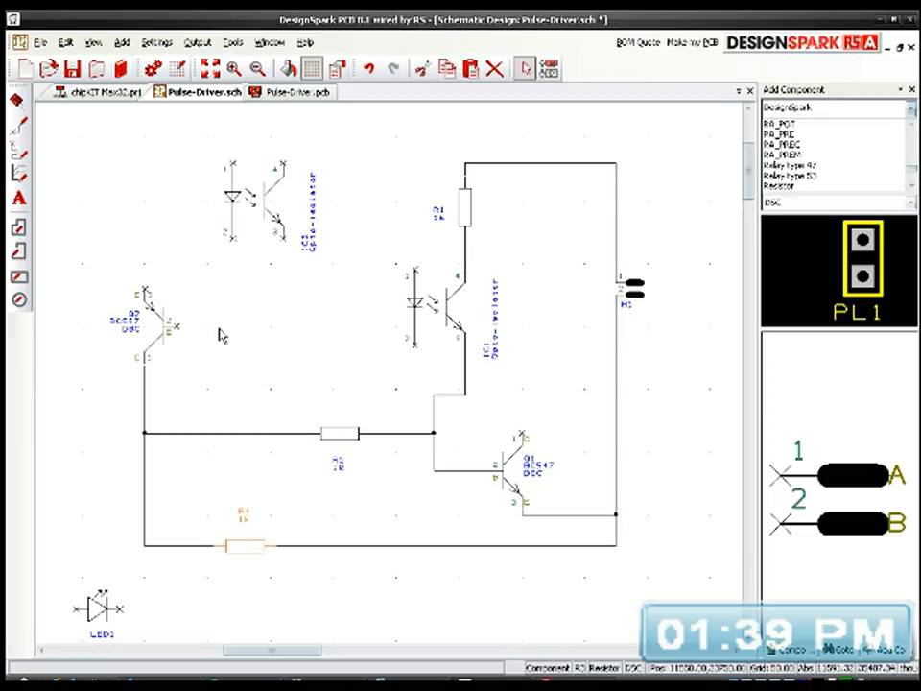
key(ctrl+c)
key(ctrl+v)
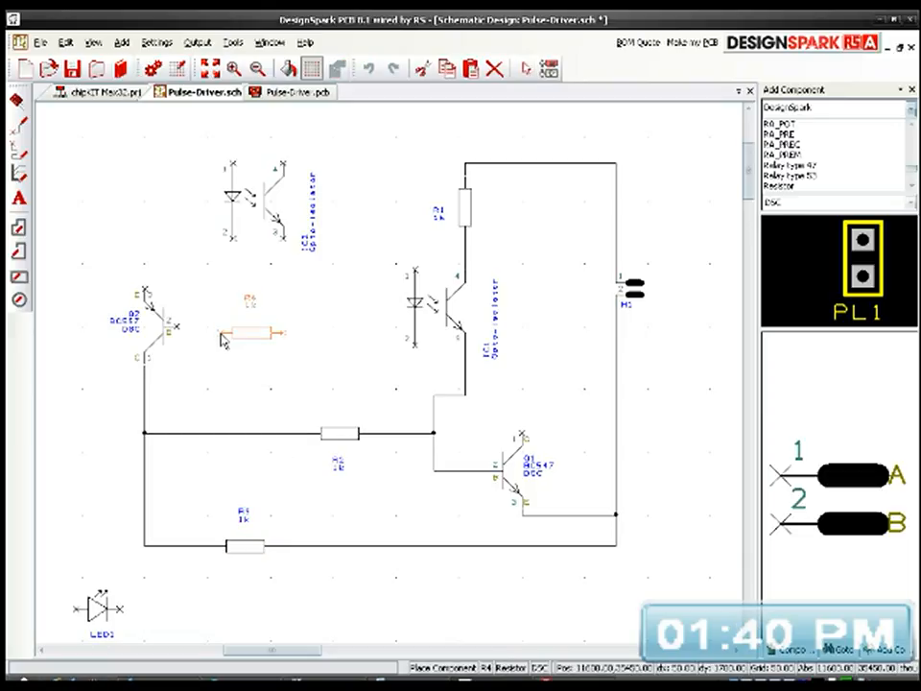
click(228, 333)
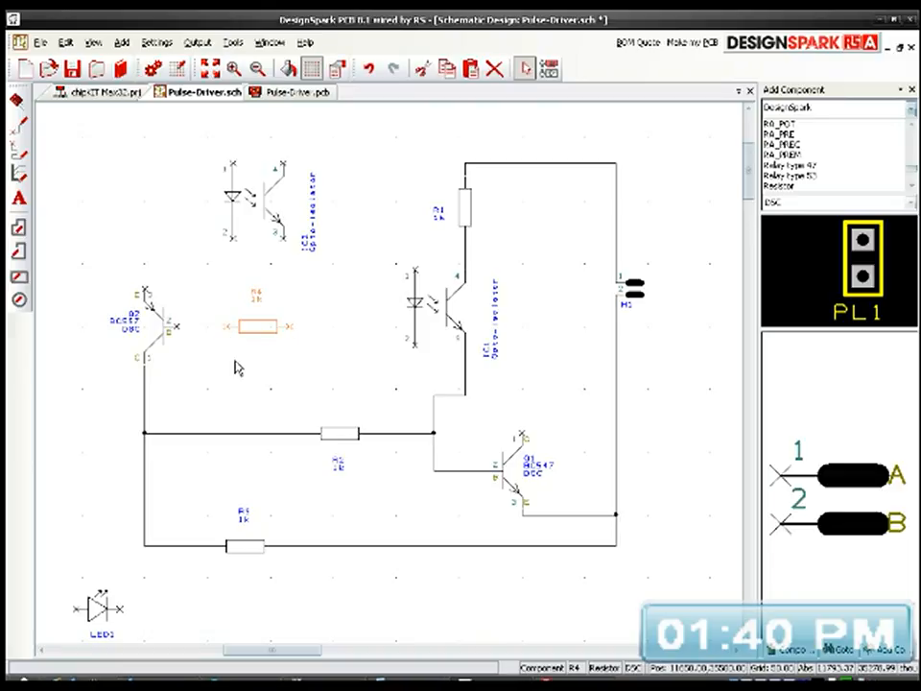
Step: Set the value of resistor R4 to 10k
scroll(257, 321, up, 2)
double_click(392, 299)
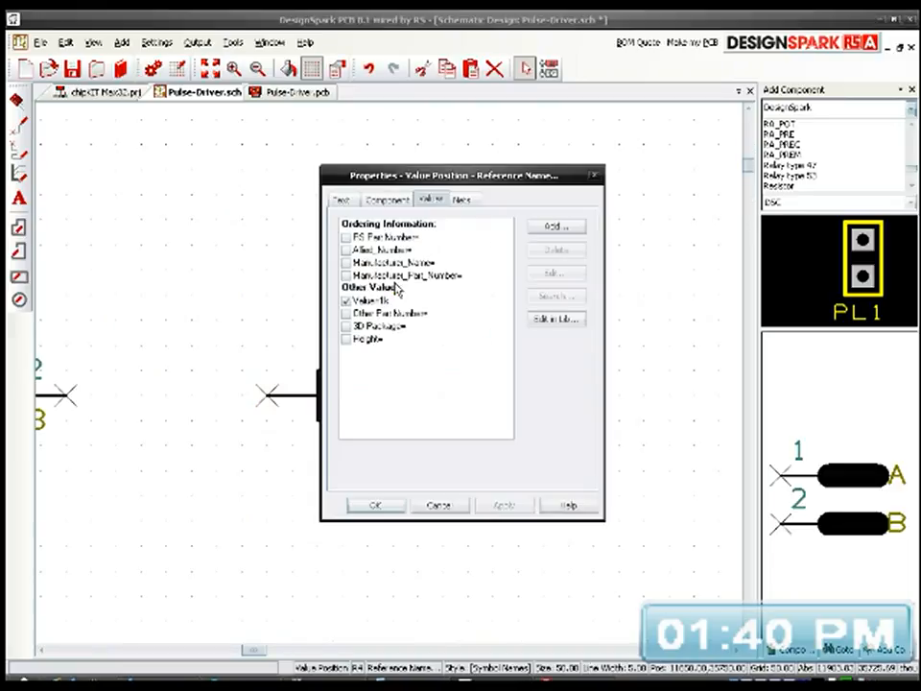
double_click(379, 300)
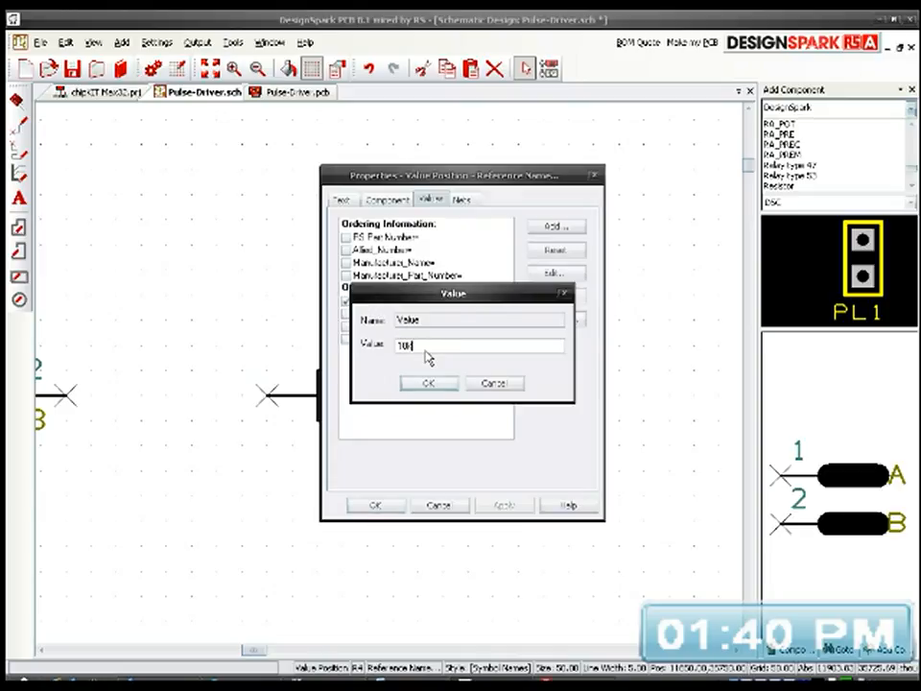
click(428, 383)
click(375, 505)
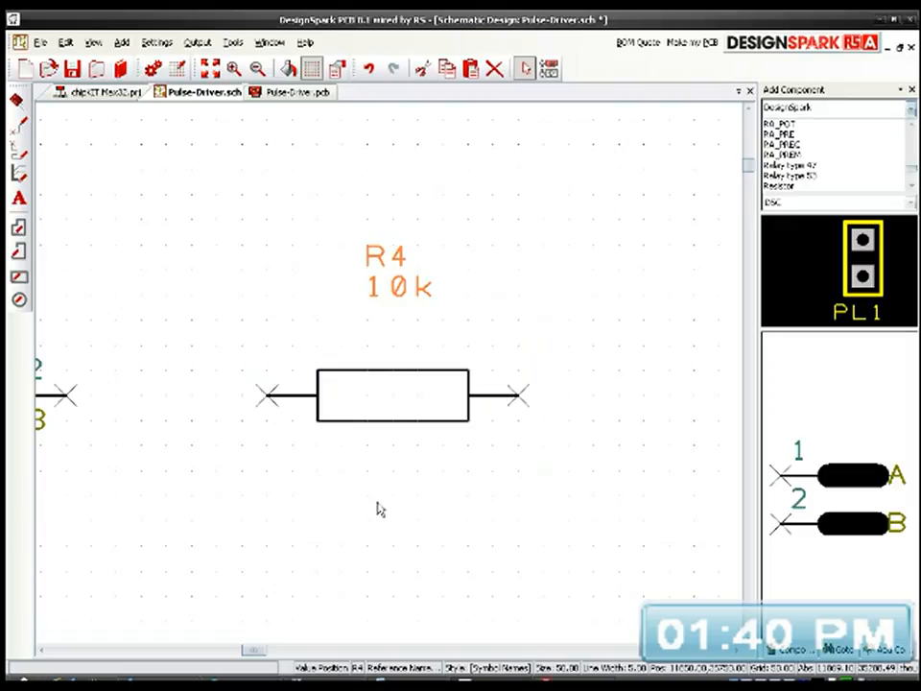
scroll(391, 437, down, 3)
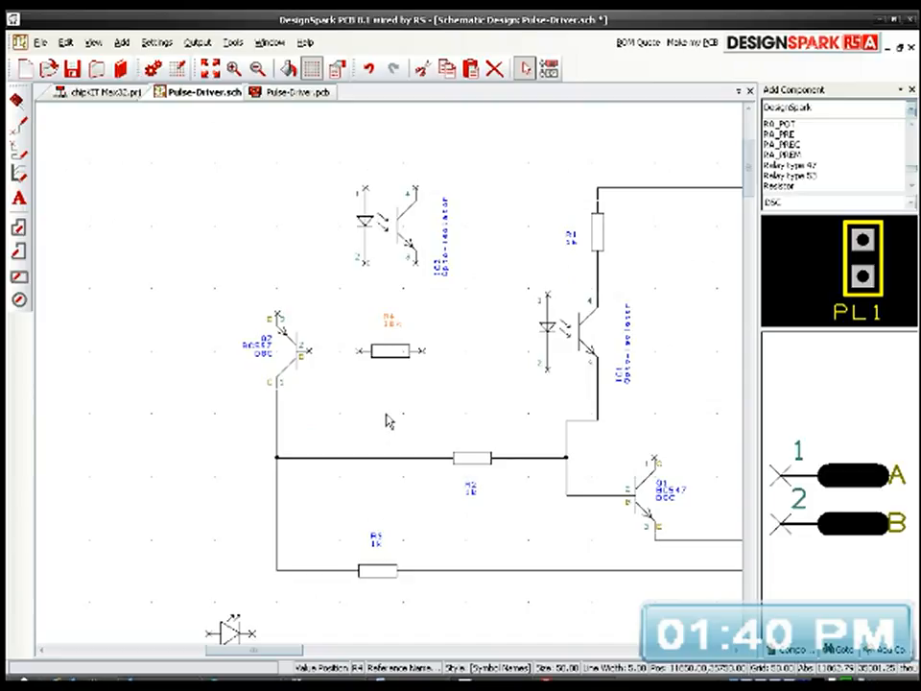
Step: Hide the package name in transistor Q1's label
middle_drag(435, 413, 357, 402)
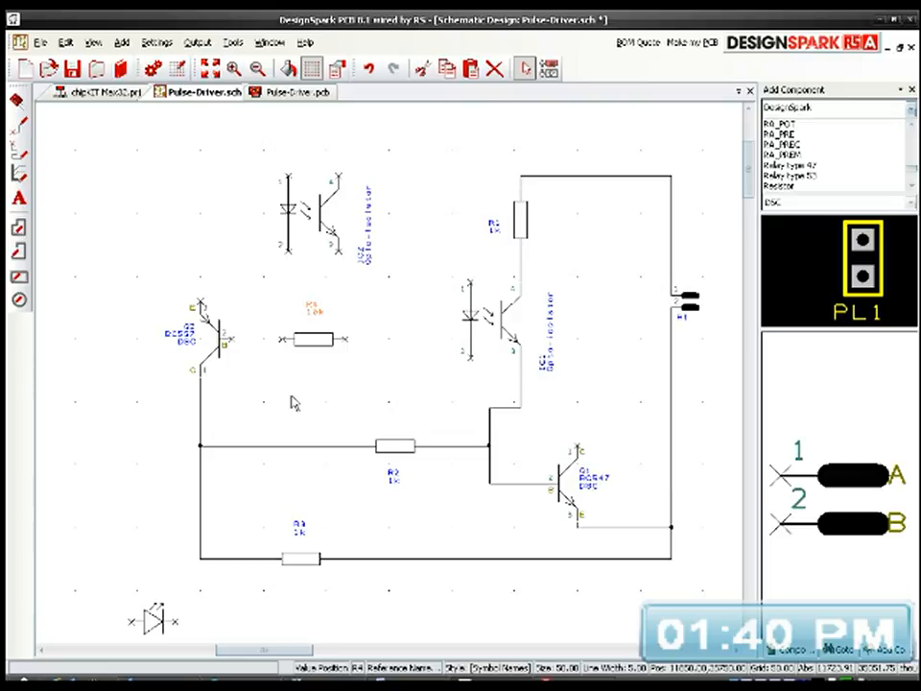
click(392, 445)
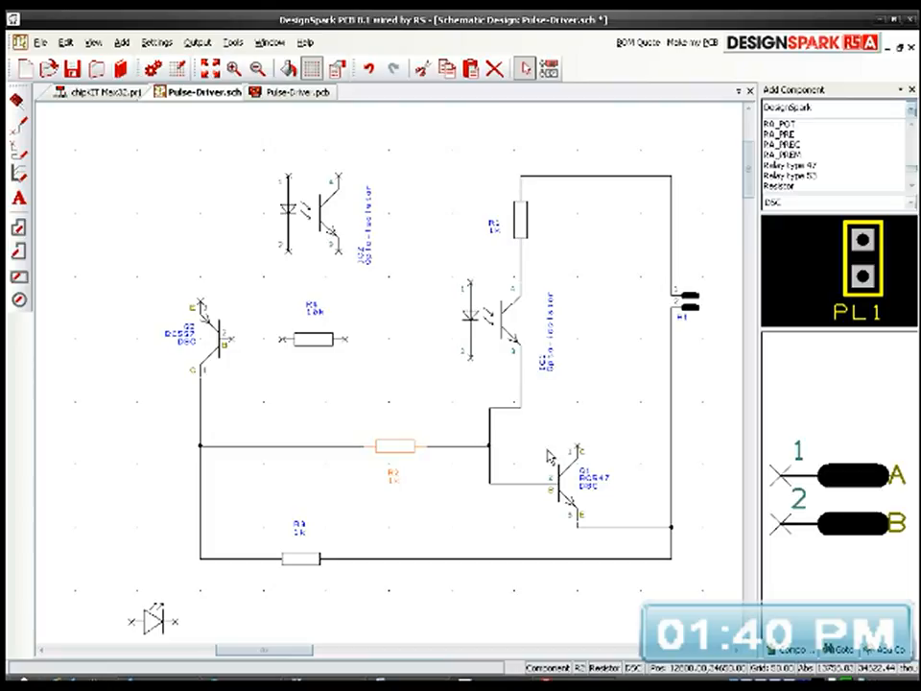
click(520, 406)
click(594, 483)
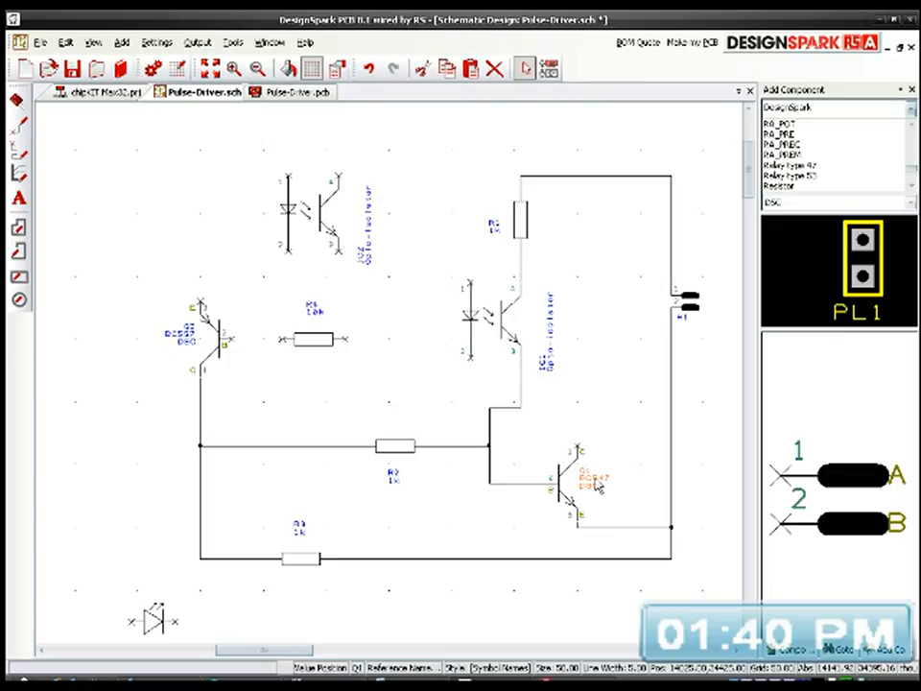
double_click(595, 482)
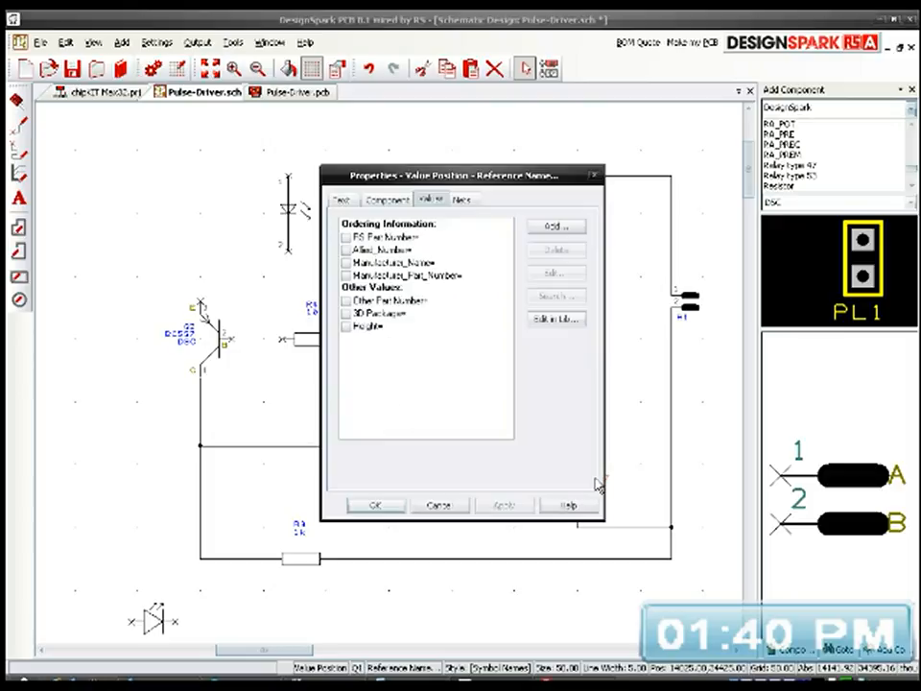
click(388, 199)
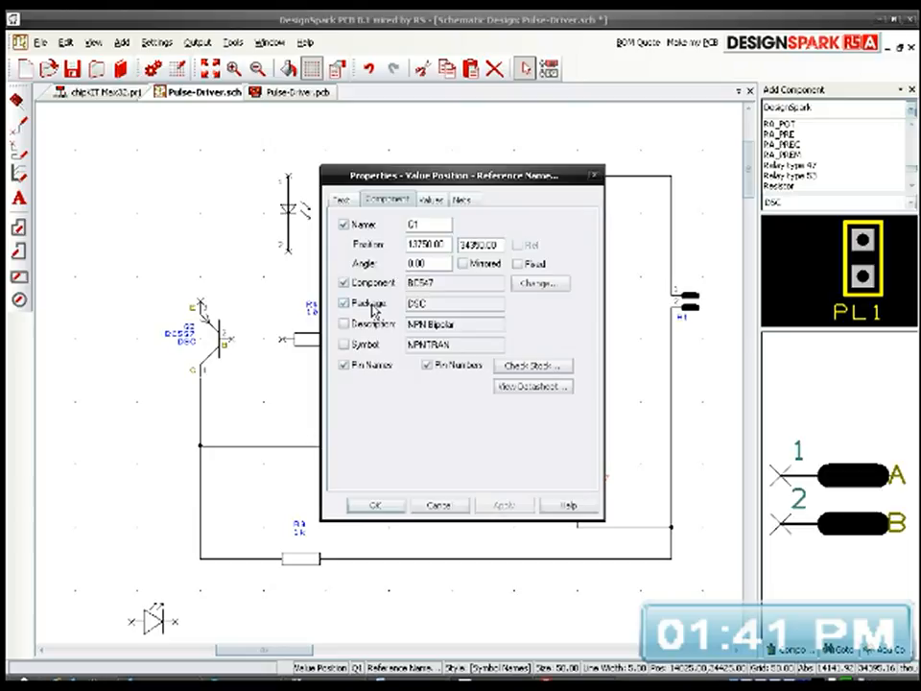
click(351, 305)
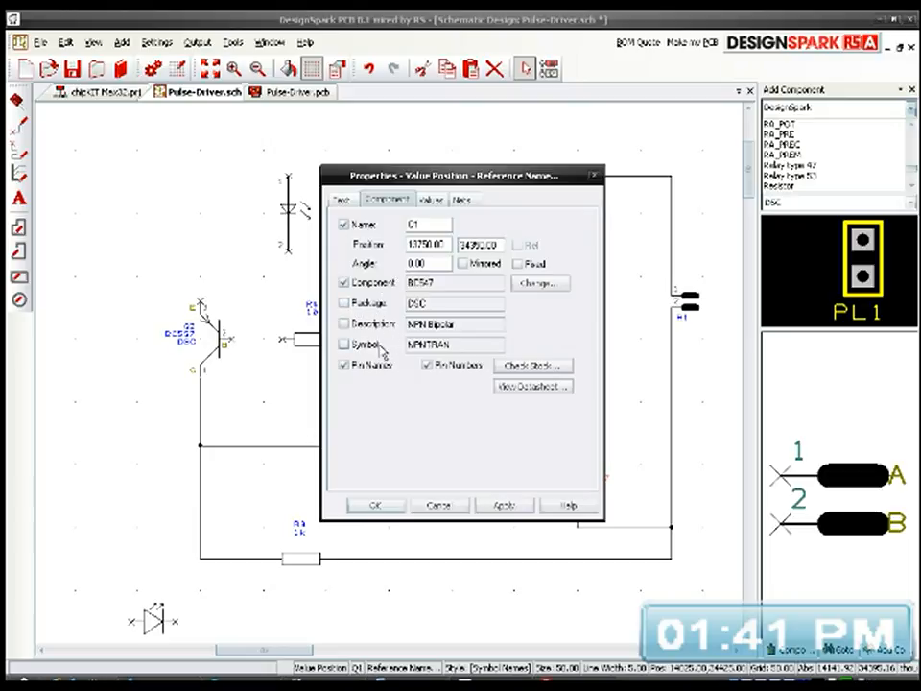
click(503, 505)
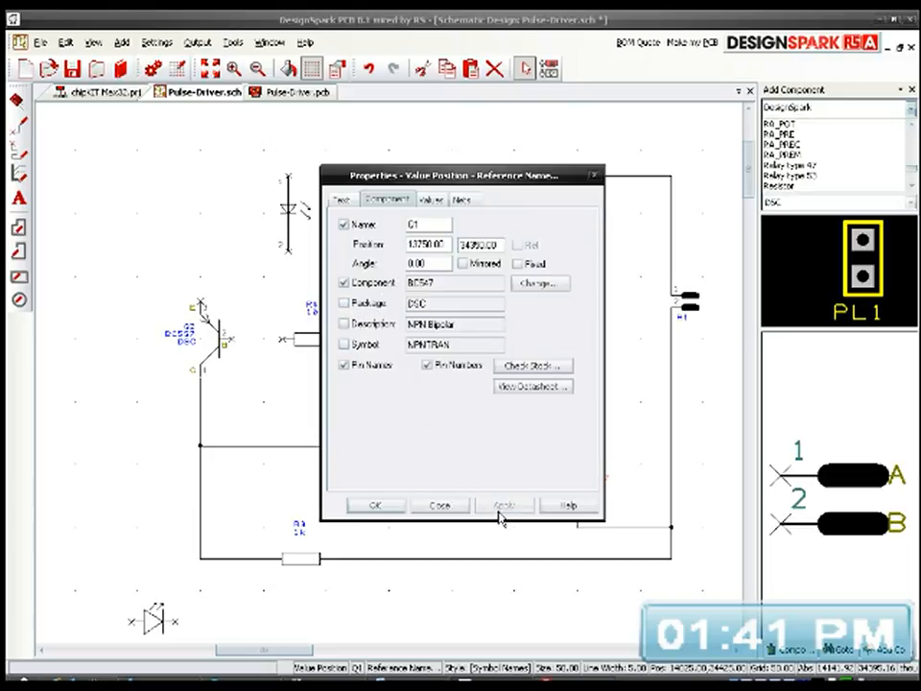
click(391, 505)
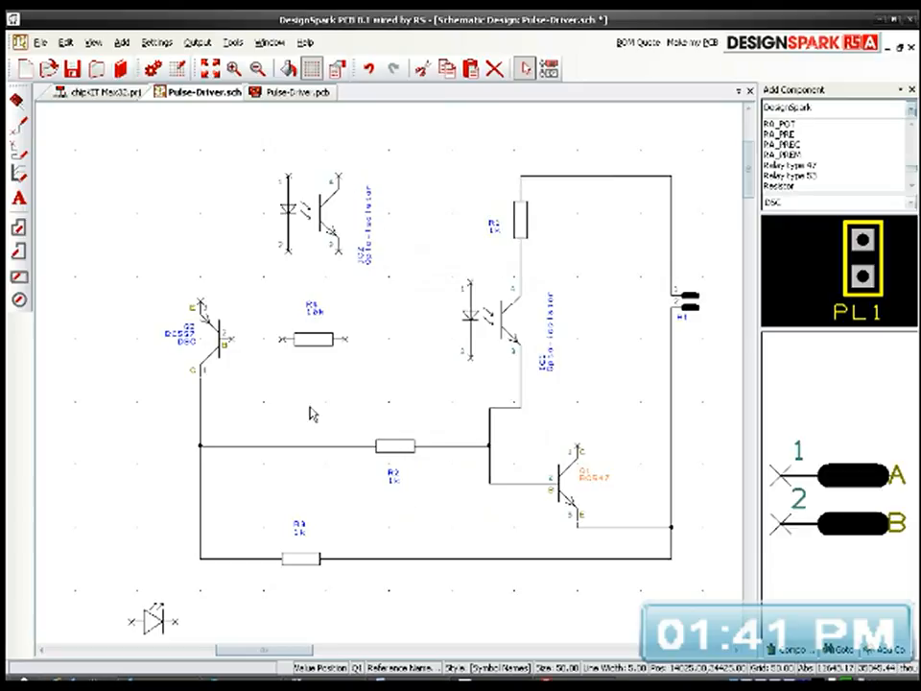
Step: Hide the package name in transistor Q2's label
click(178, 338)
double_click(178, 339)
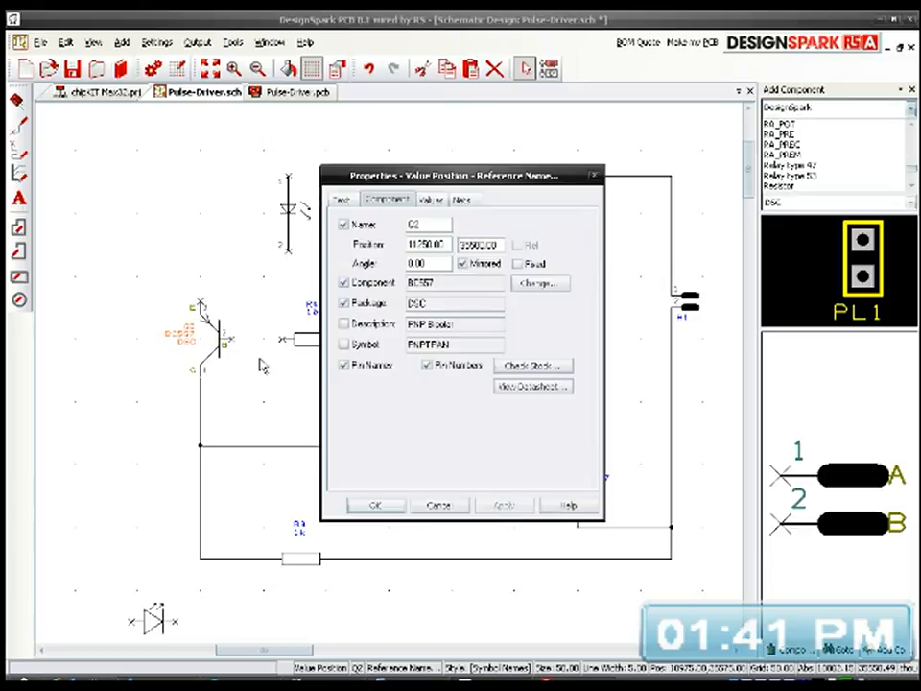
click(343, 304)
click(385, 505)
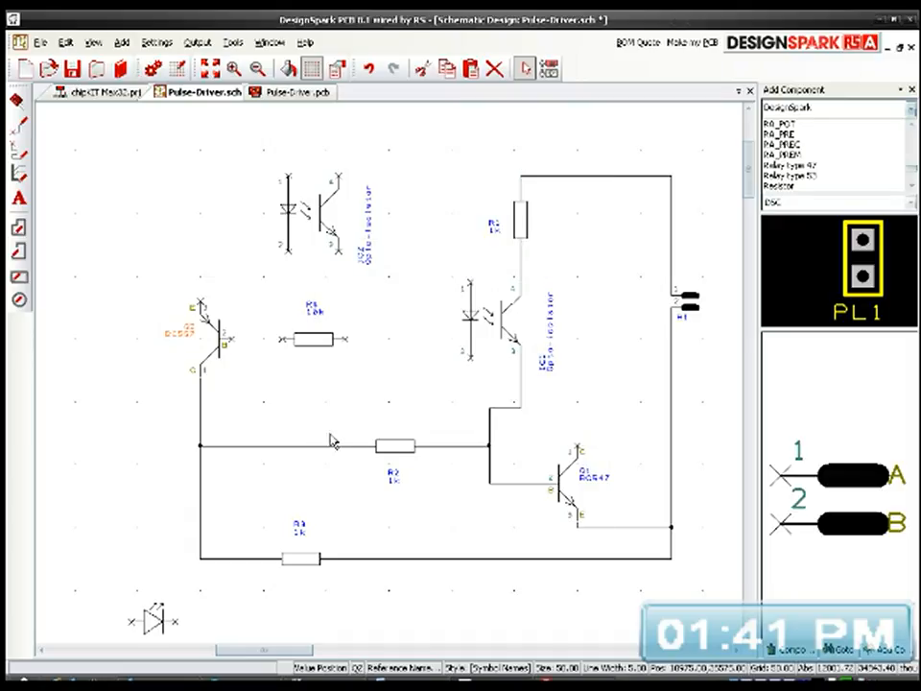
Step: Shift the name labels of transistors Q2 and Q1 slightly down so they sit level with their symbols
click(313, 403)
drag(182, 332, 181, 342)
click(312, 396)
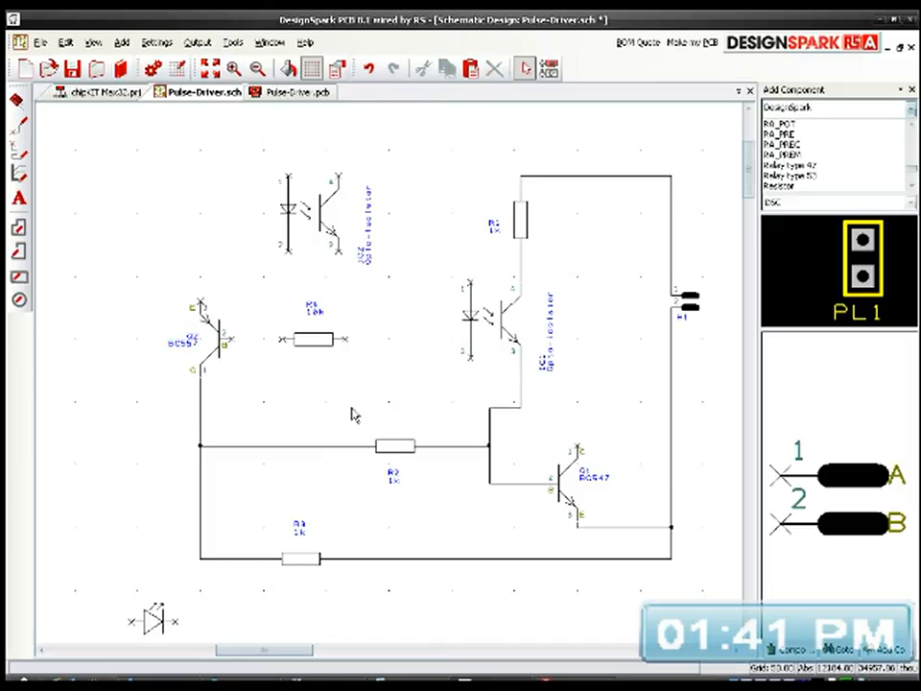
click(591, 478)
click(401, 518)
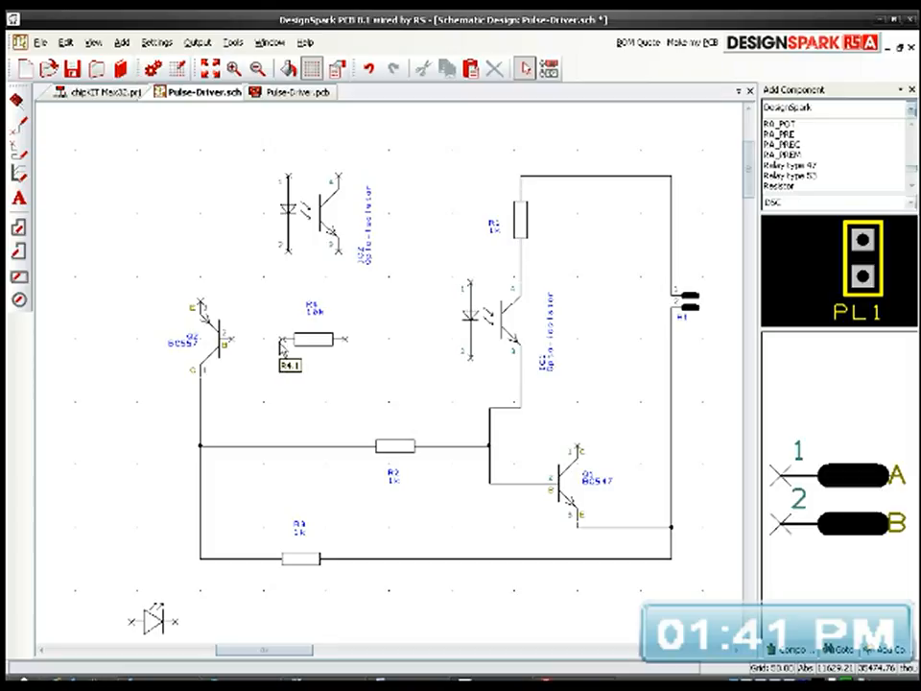
Step: Wire the near end of resistor R4 to the base of transistor Q2
drag(281, 339, 228, 345)
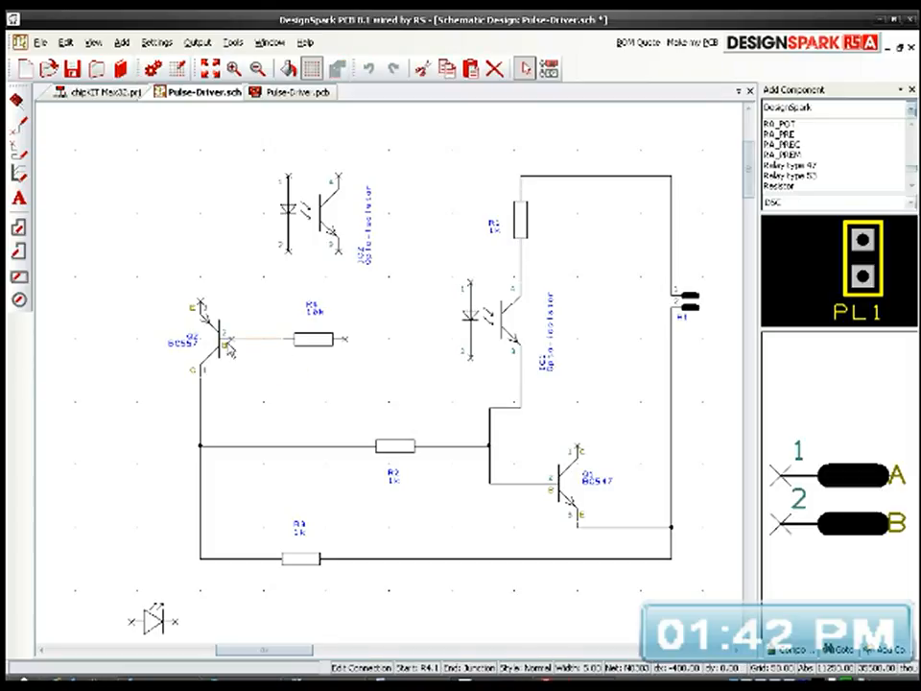
click(231, 343)
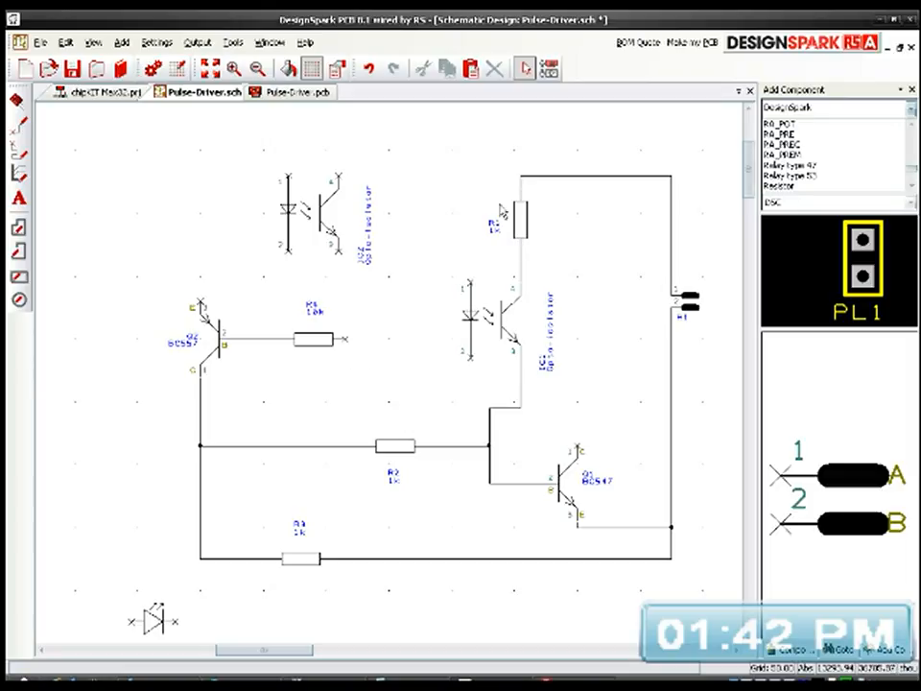
Step: Move R1, opto-isolator IC1 and header H1 together up and away from Q2, and shift Q1's emitter wire back below the transistor
drag(476, 151, 710, 379)
drag(543, 326, 530, 279)
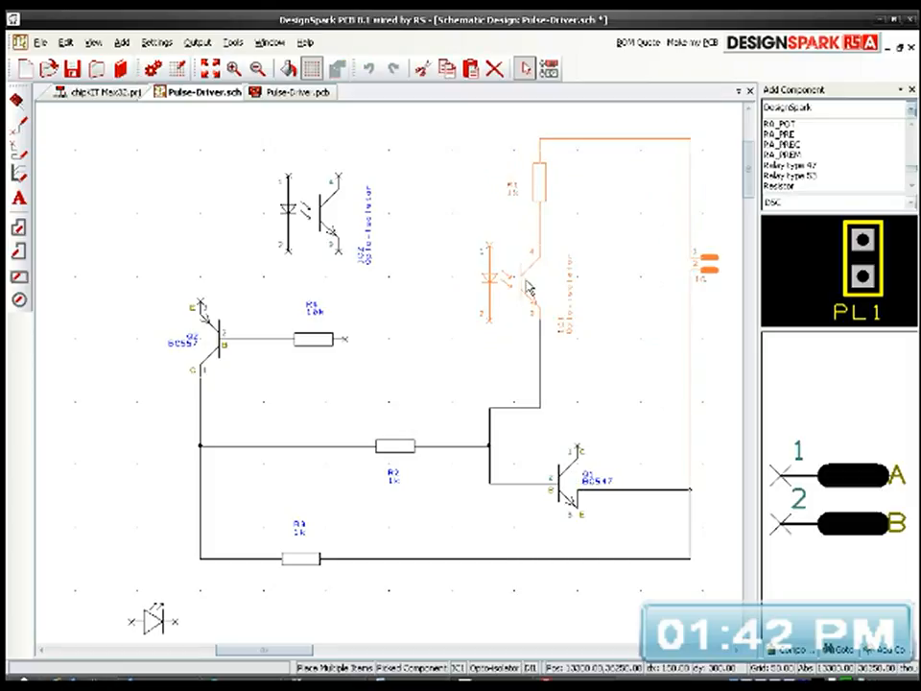
drag(658, 489, 670, 525)
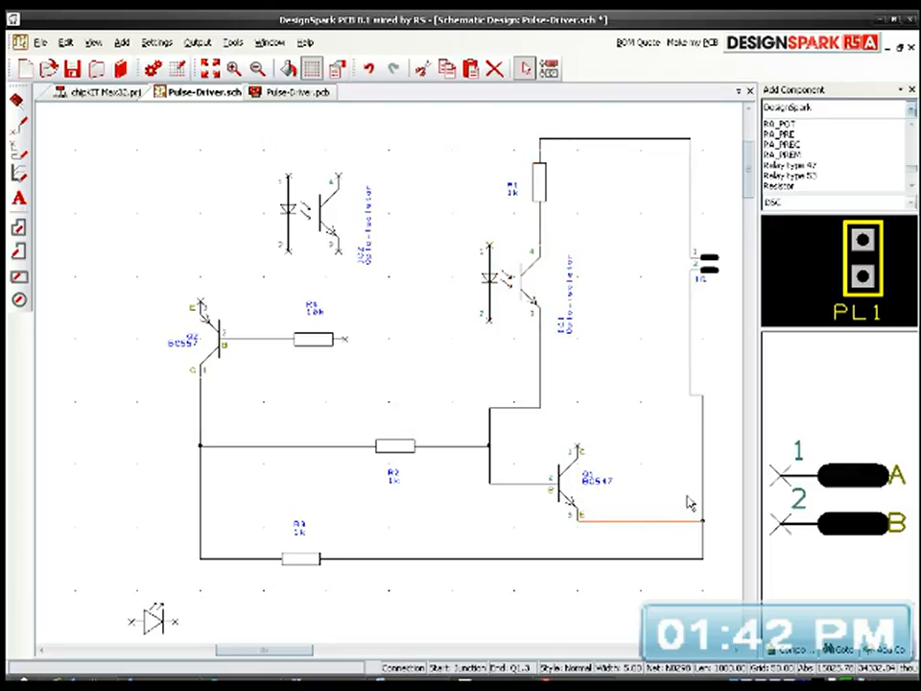
Step: Straighten the wires running from header H1 to Q1's emitter and R3, and wire R4's free end to Q1's collector
mouse_move(704, 480)
mouse_down()
mouse_move(696, 475)
mouse_move(693, 486)
mouse_up()
mouse_move(633, 525)
mouse_down()
mouse_move(627, 538)
mouse_move(629, 525)
mouse_up()
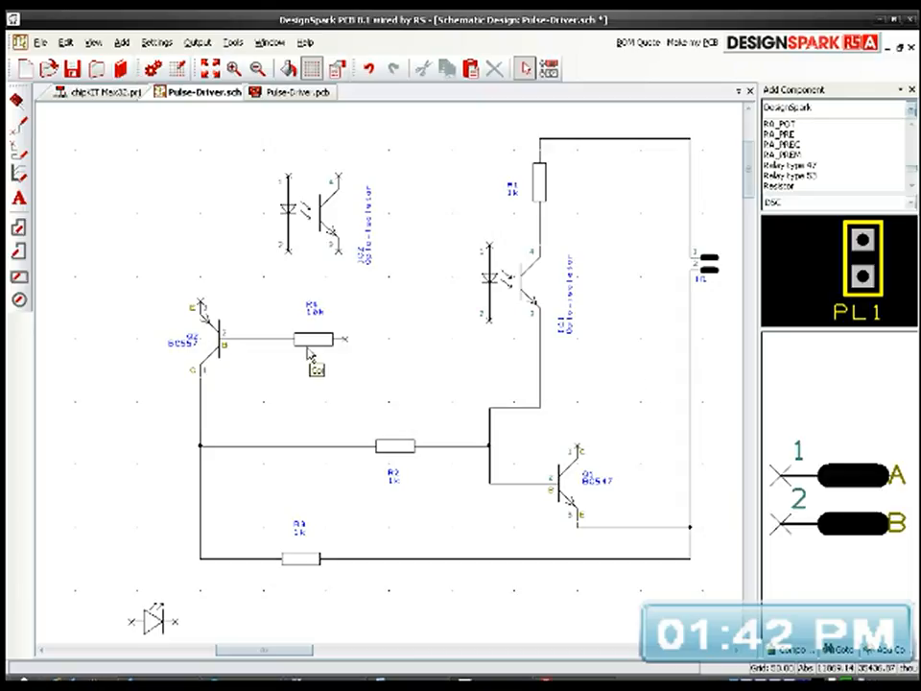
mouse_move(346, 345)
mouse_down()
mouse_move(360, 366)
mouse_move(559, 380)
mouse_move(577, 447)
mouse_up()
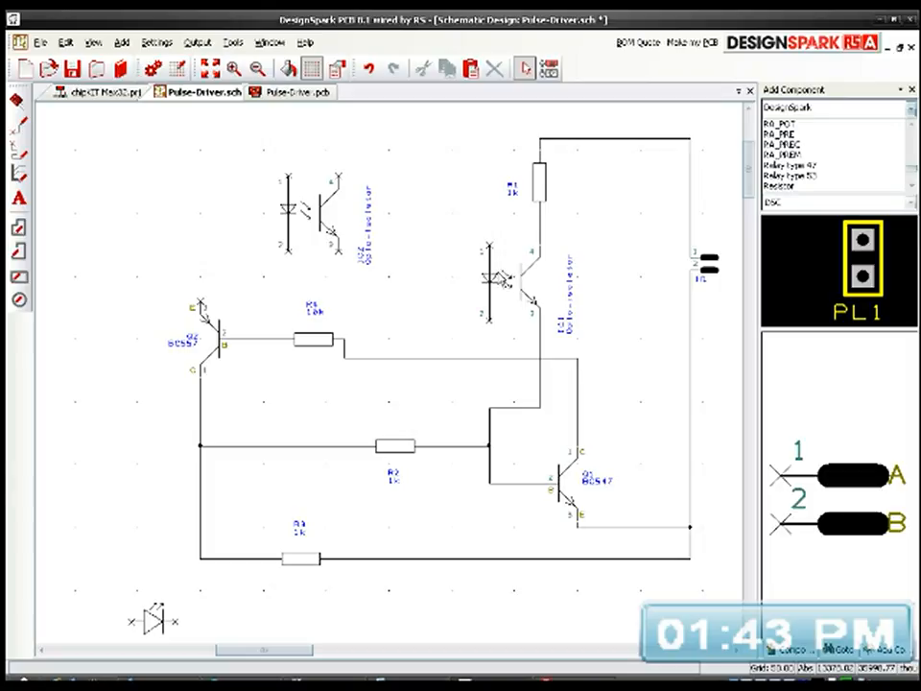
Step: Move resistor R1 and opto-isolator IC1 upward in the circuit, and save the schematic
click(504, 285)
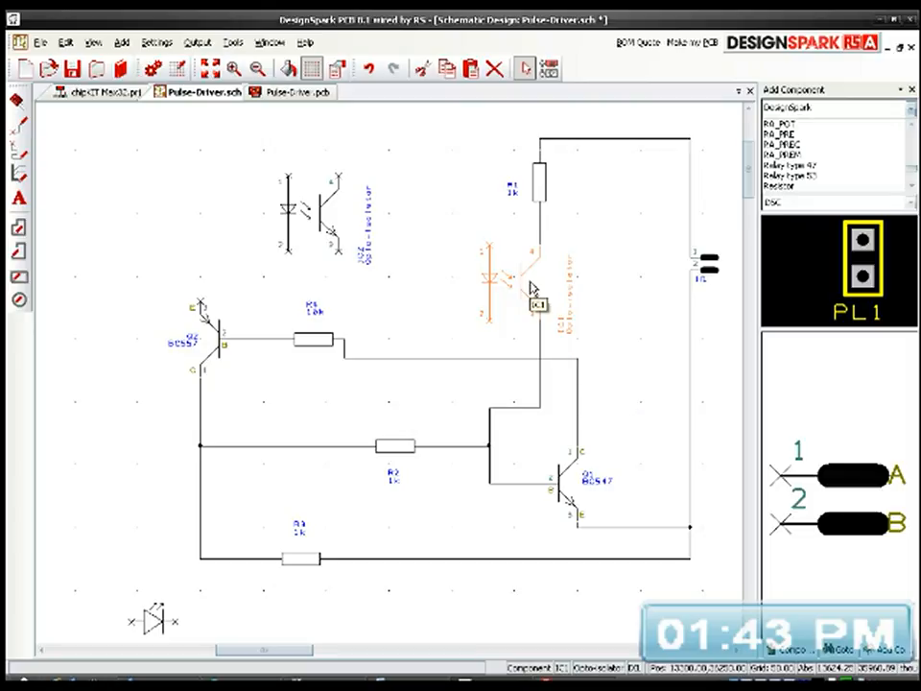
click(541, 179)
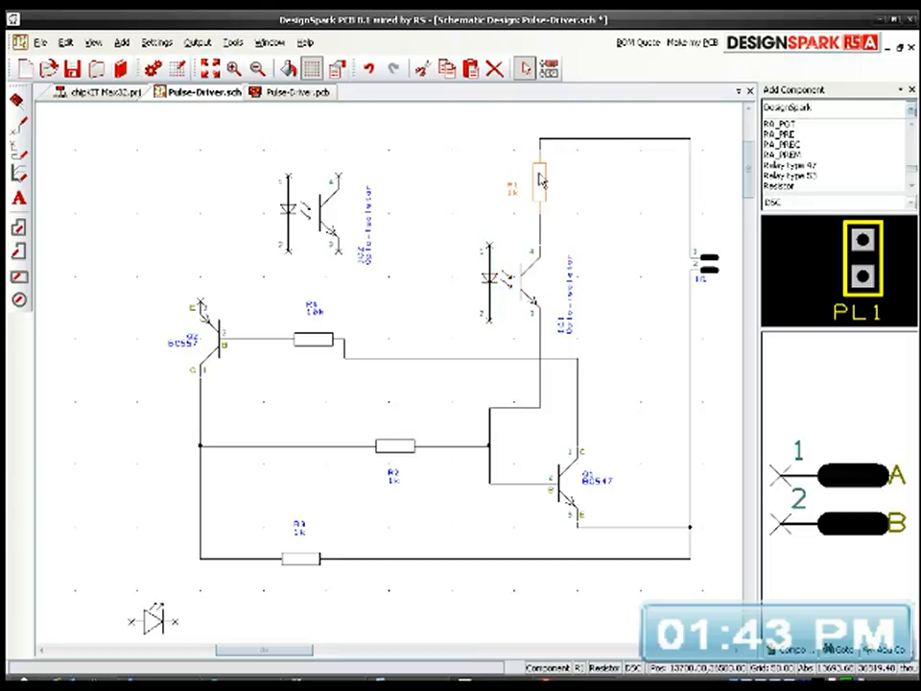
click(580, 109)
drag(542, 173, 541, 145)
drag(530, 271, 527, 240)
click(634, 235)
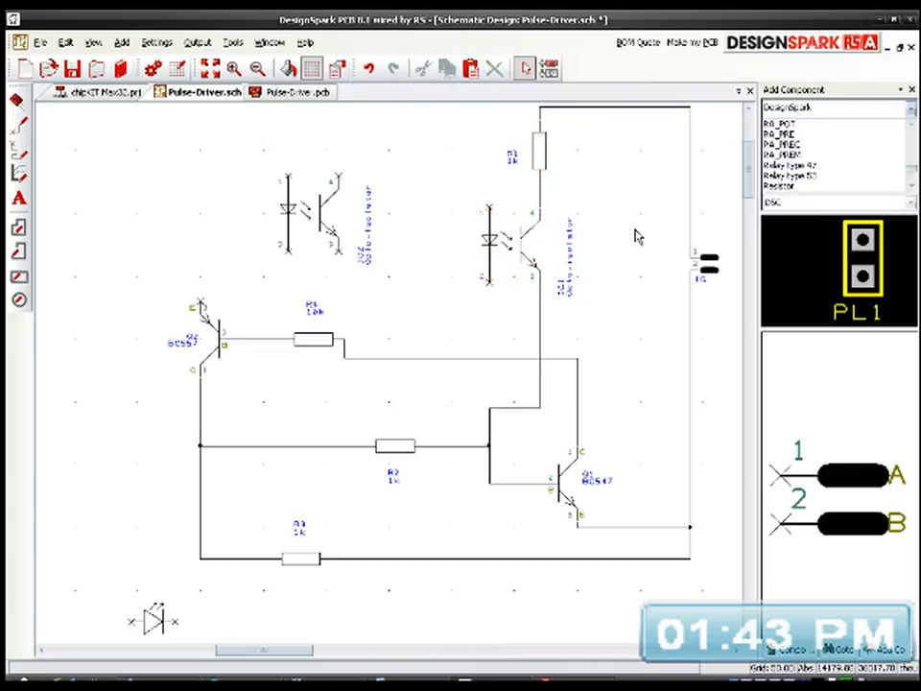
middle_drag(593, 307, 537, 344)
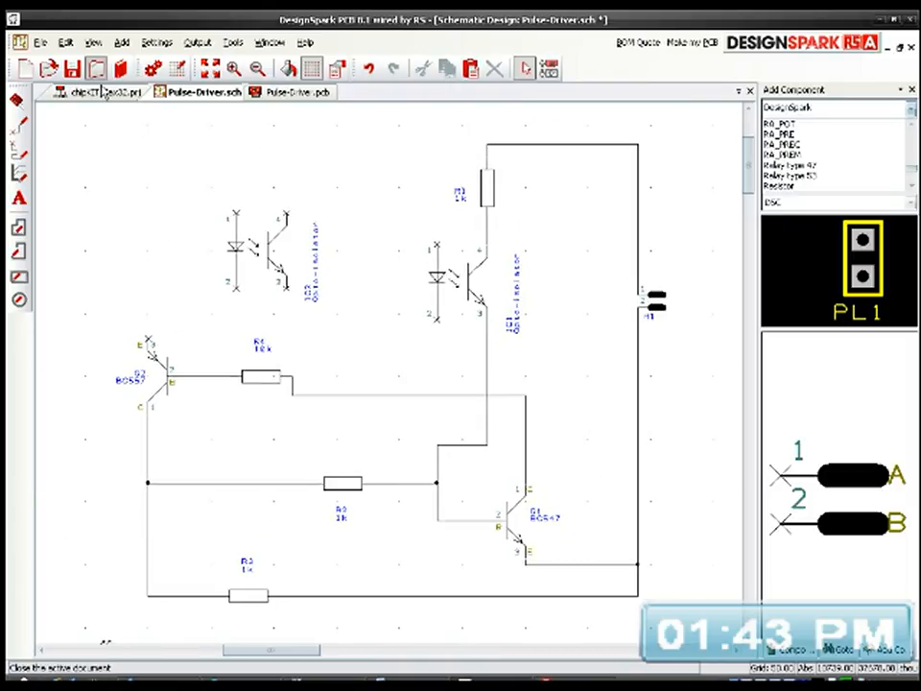
click(74, 71)
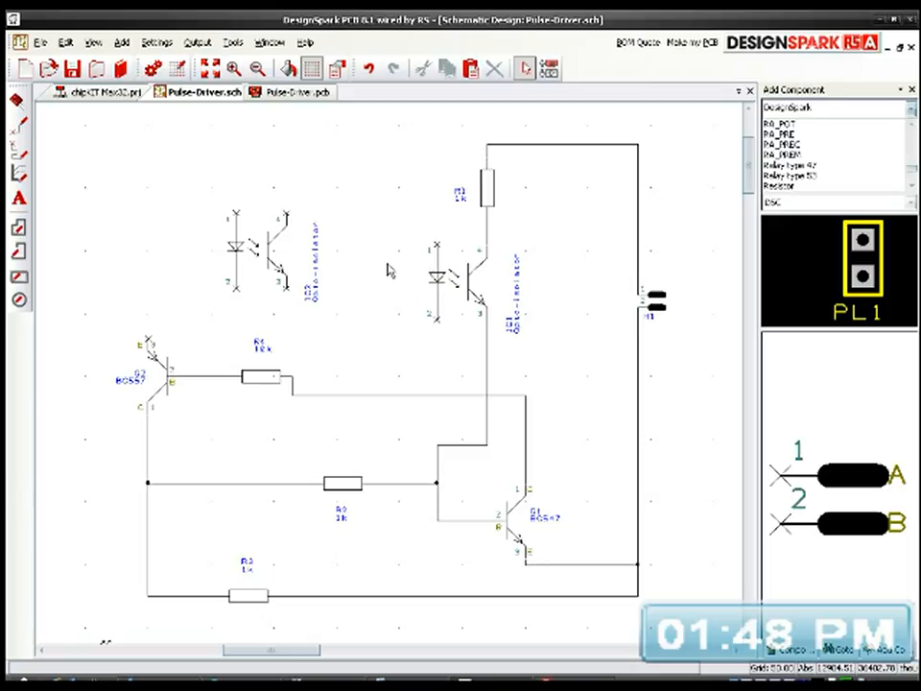
Step: Rotate the name labels of opto-isolators IC1 and IC2 to horizontal and place each just right of its symbol
click(512, 309)
key(r)
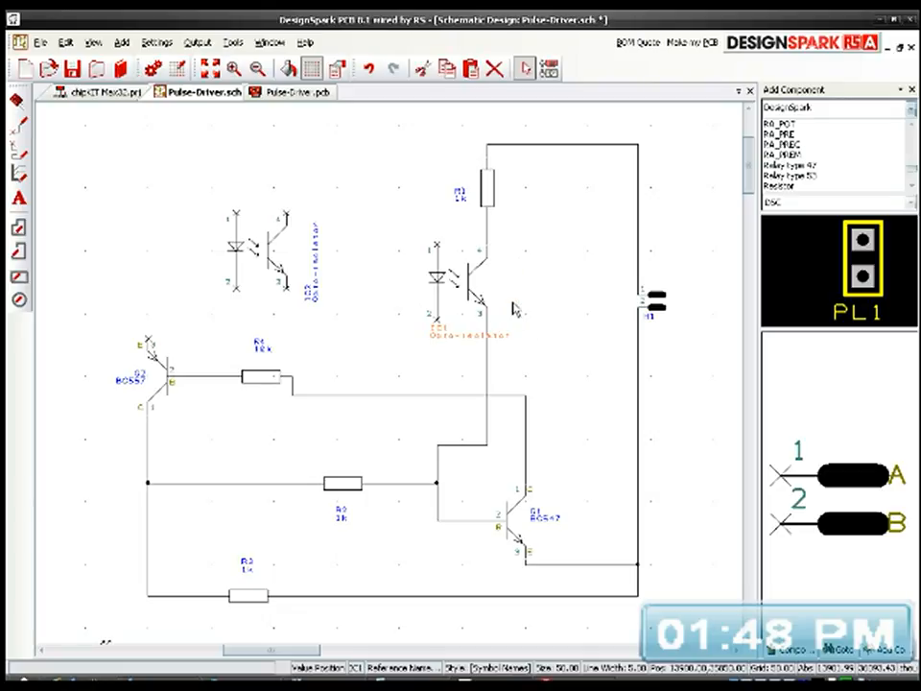
drag(507, 337, 555, 279)
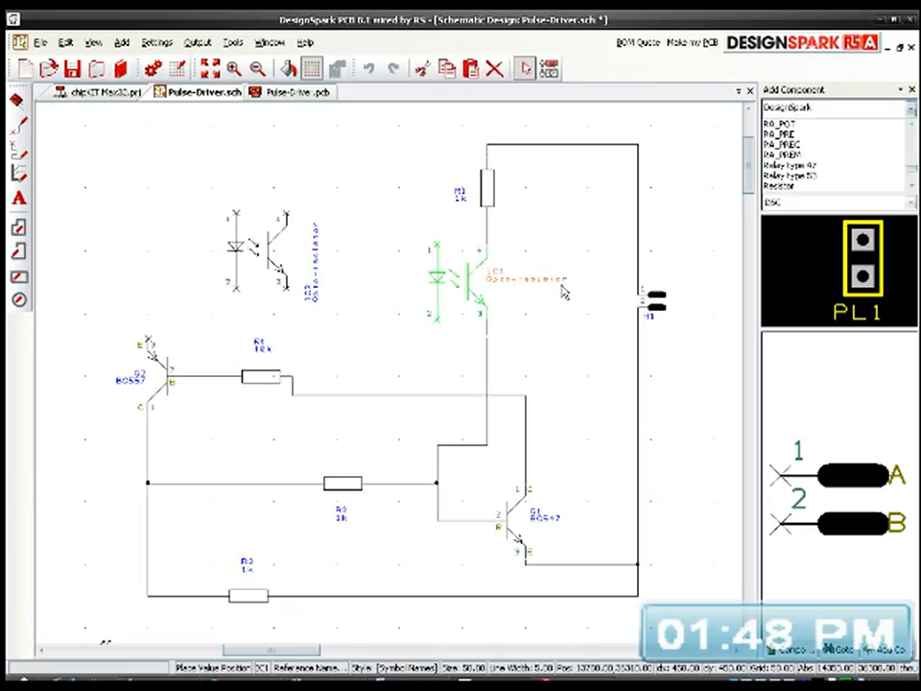
click(560, 289)
click(318, 269)
key(r)
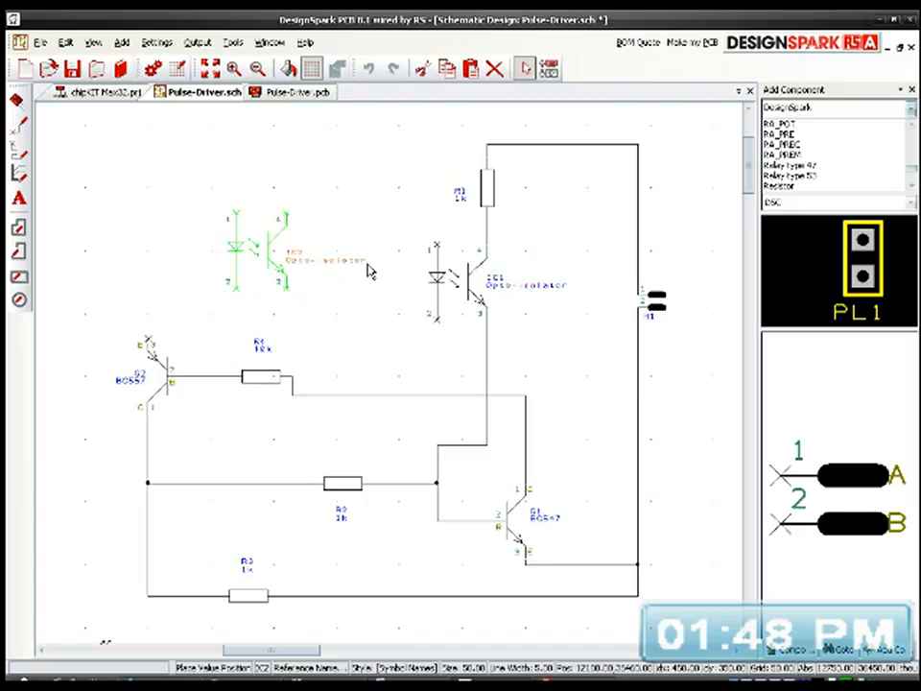
click(368, 257)
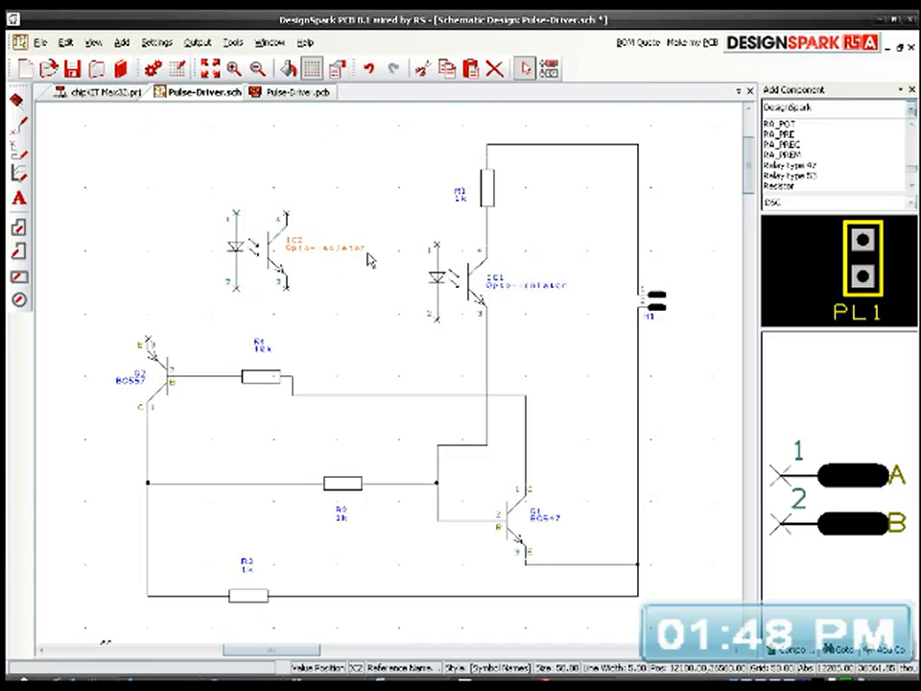
click(575, 229)
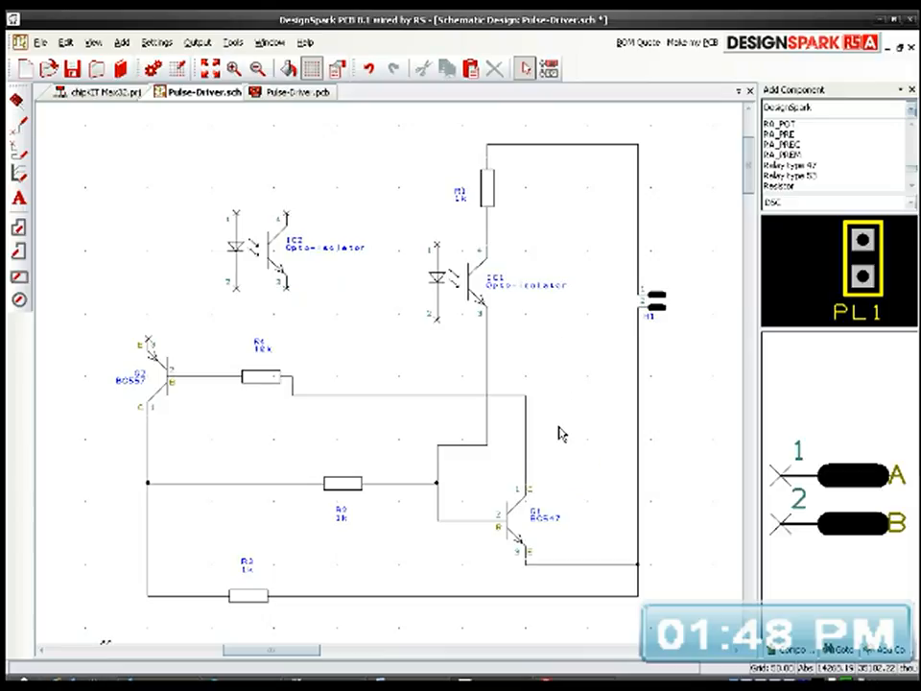
Step: Duplicate the two-pole header H1 and place the copy between resistor R1 and H1, near the top wire
scroll(539, 510, up, 1)
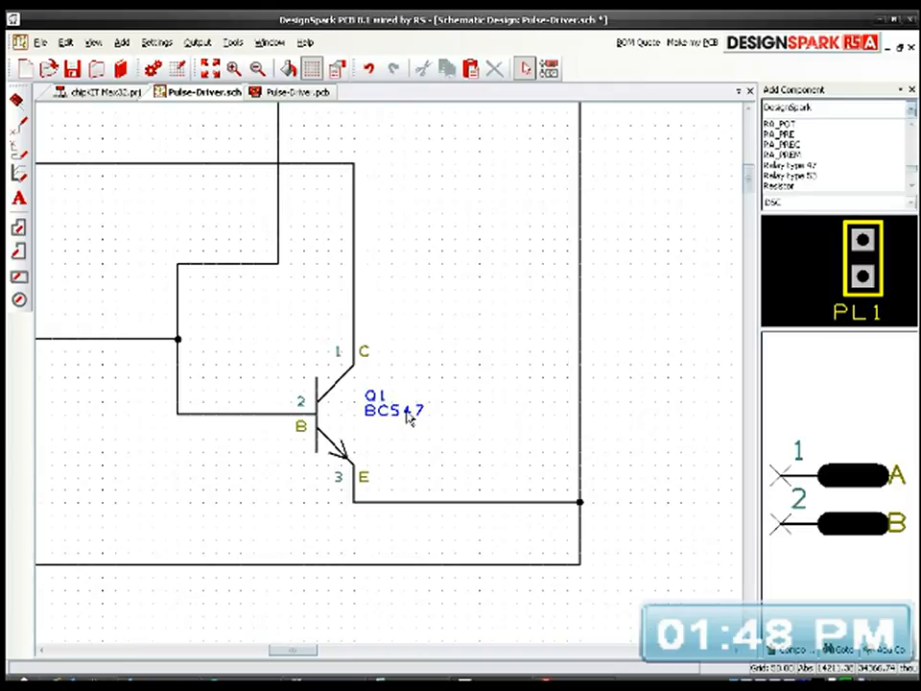
scroll(403, 397, down, 2)
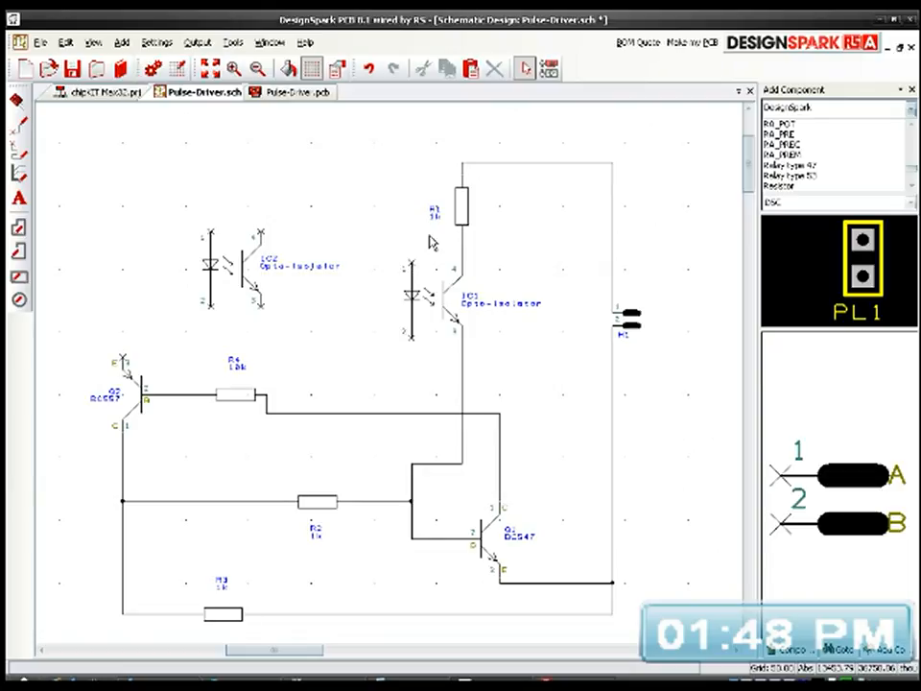
click(632, 322)
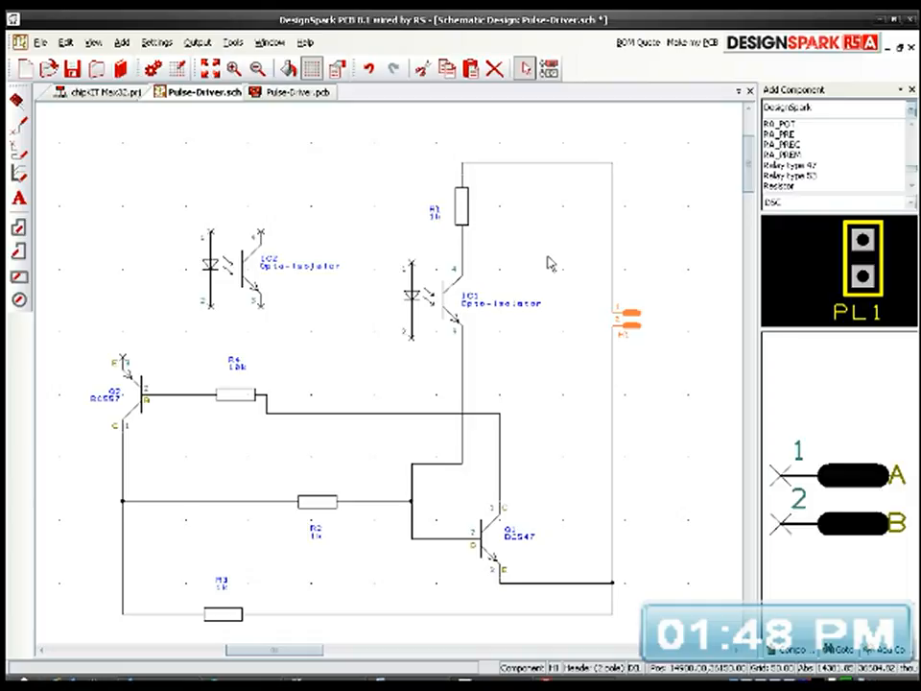
key(ctrl+v)
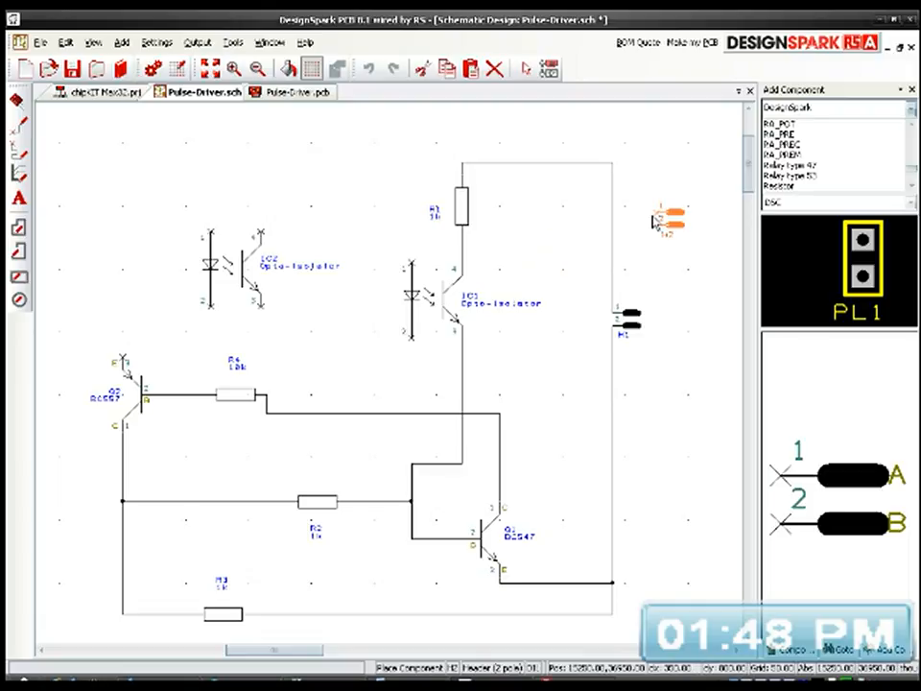
click(573, 219)
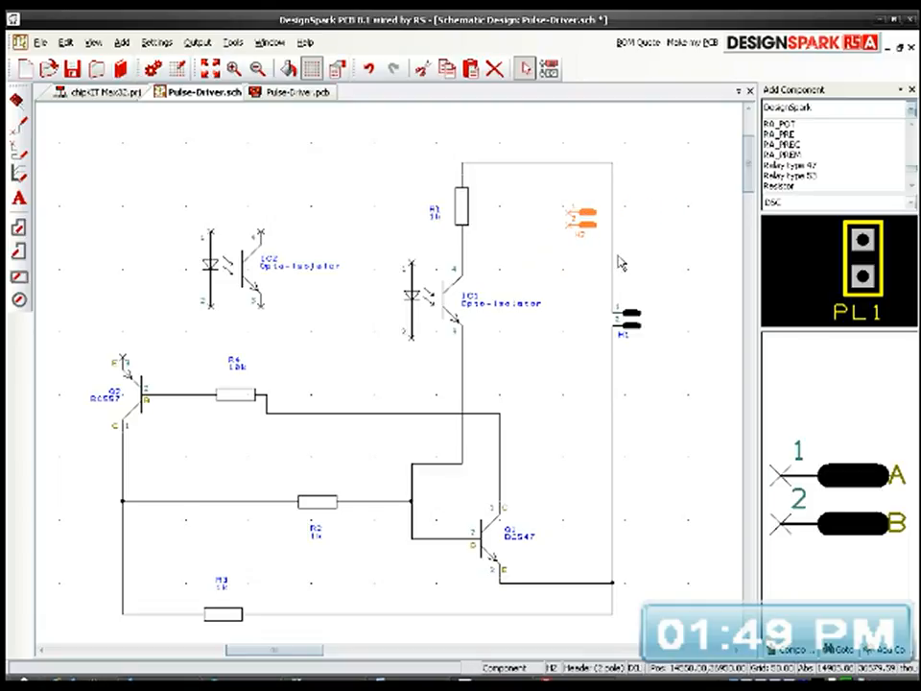
Step: Move header H1 and the vertical wire below it to the right in line, and shift header H2 slightly right and down
drag(621, 315, 713, 319)
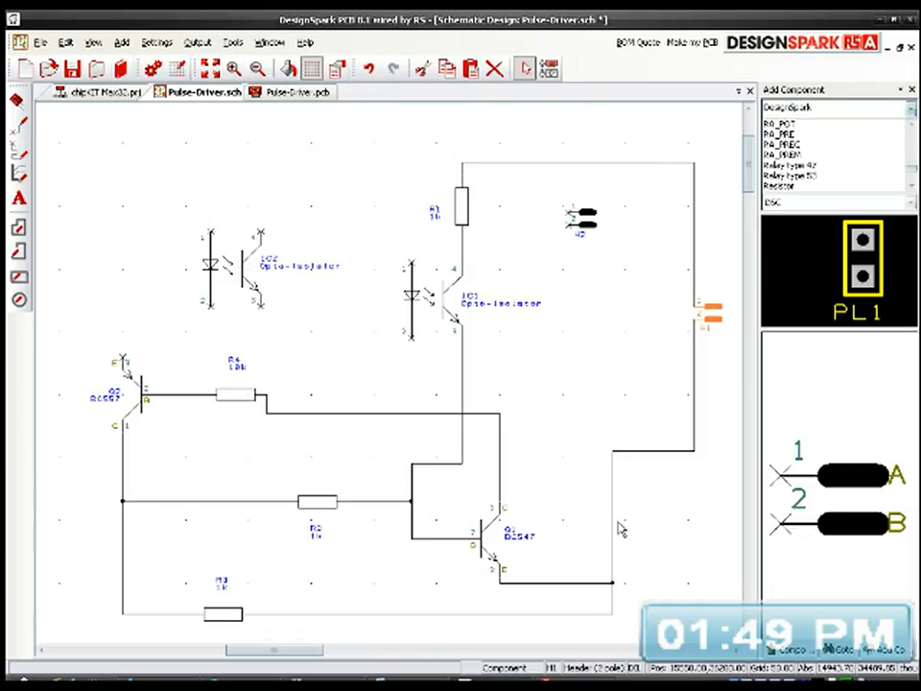
drag(611, 528, 698, 526)
click(657, 466)
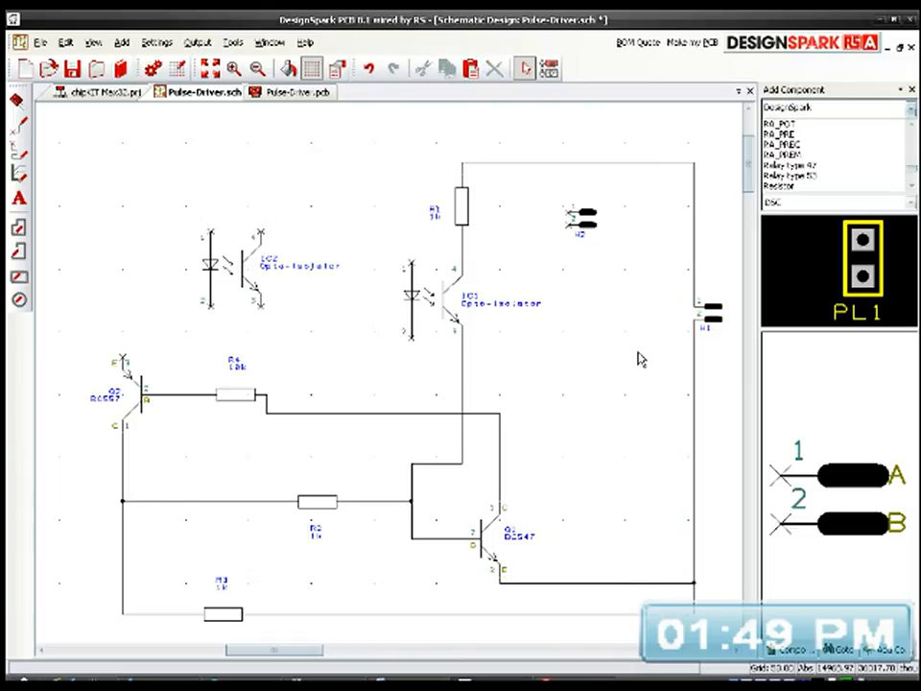
drag(588, 228, 619, 240)
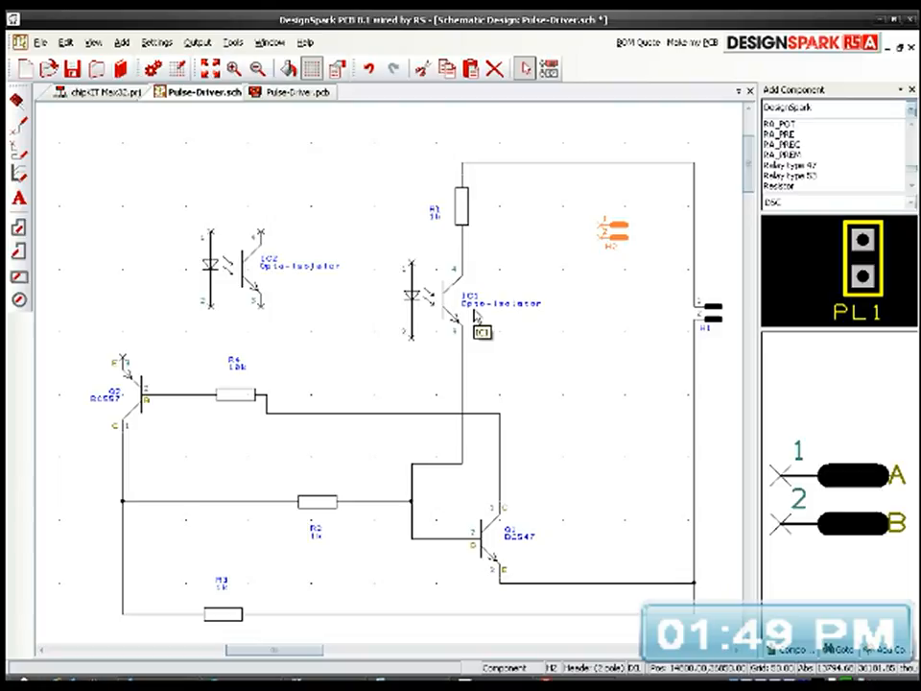
Step: Duplicate the 10k resistor R4, rotate the copy to vertical, and place it just left of header H2
click(240, 395)
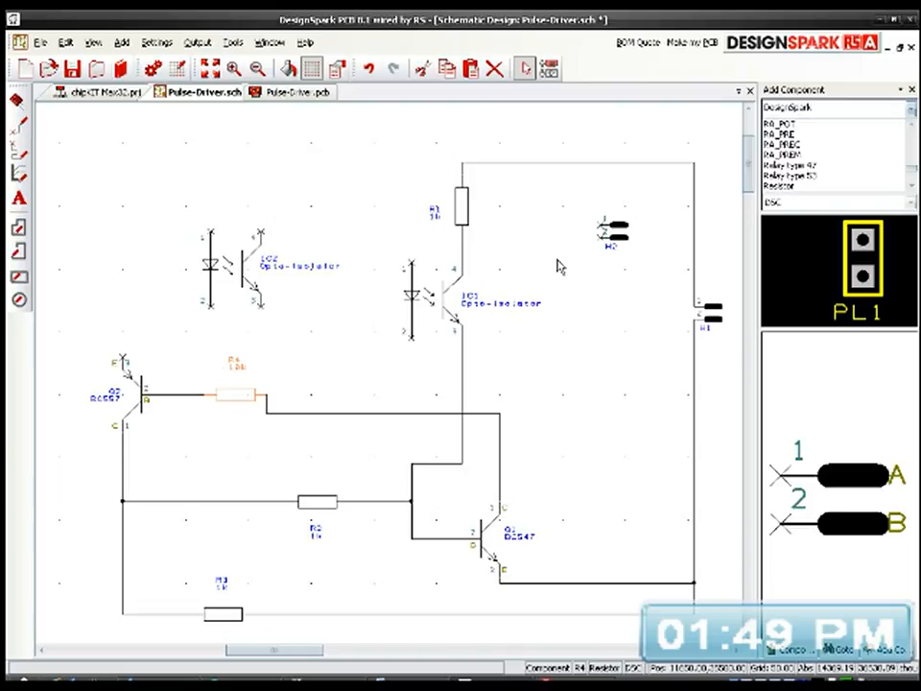
key(ctrl+c)
key(ctrl+v)
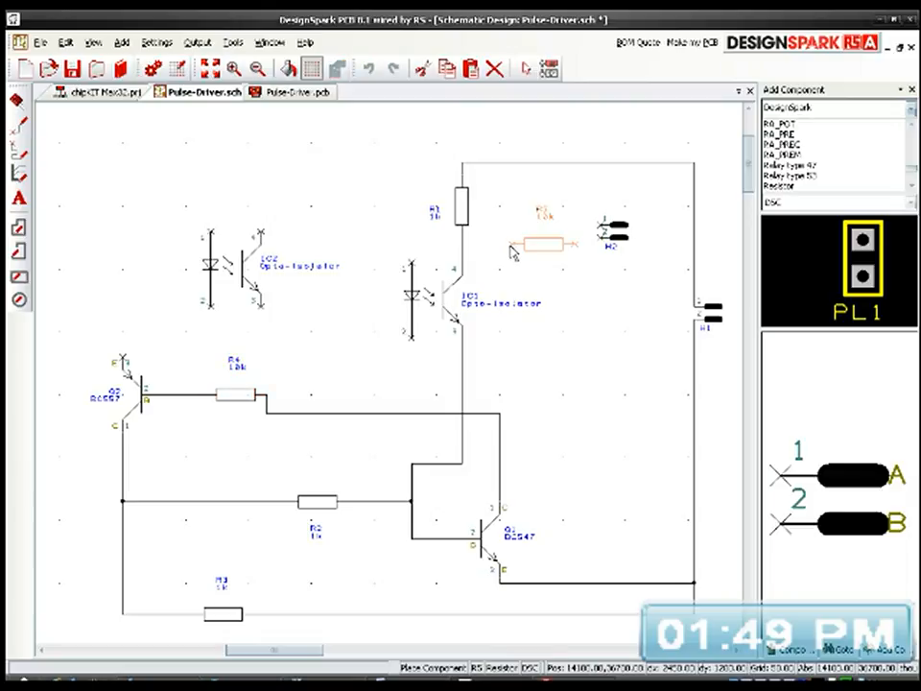
key(r)
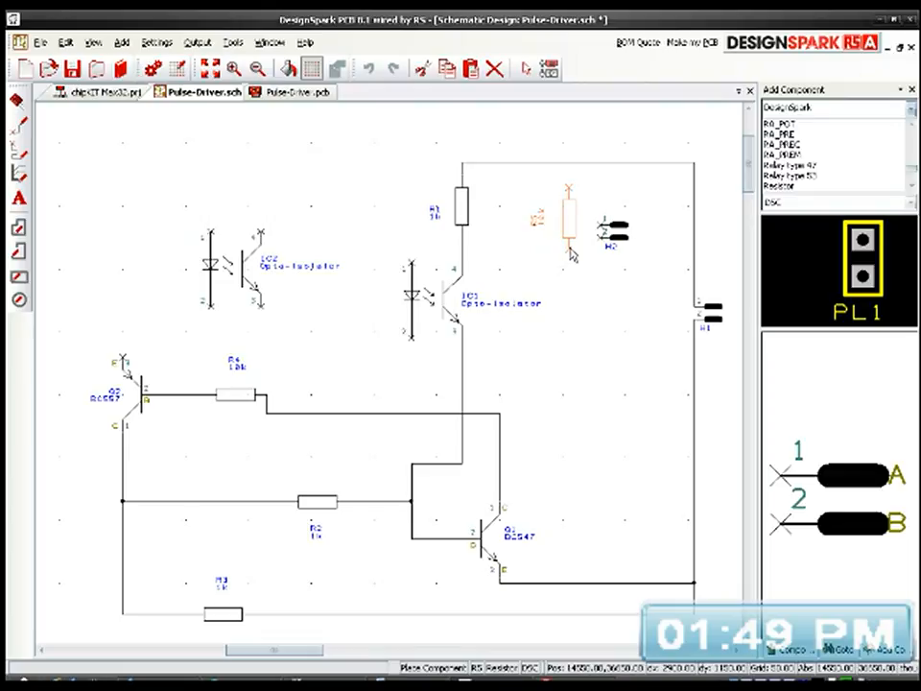
click(569, 249)
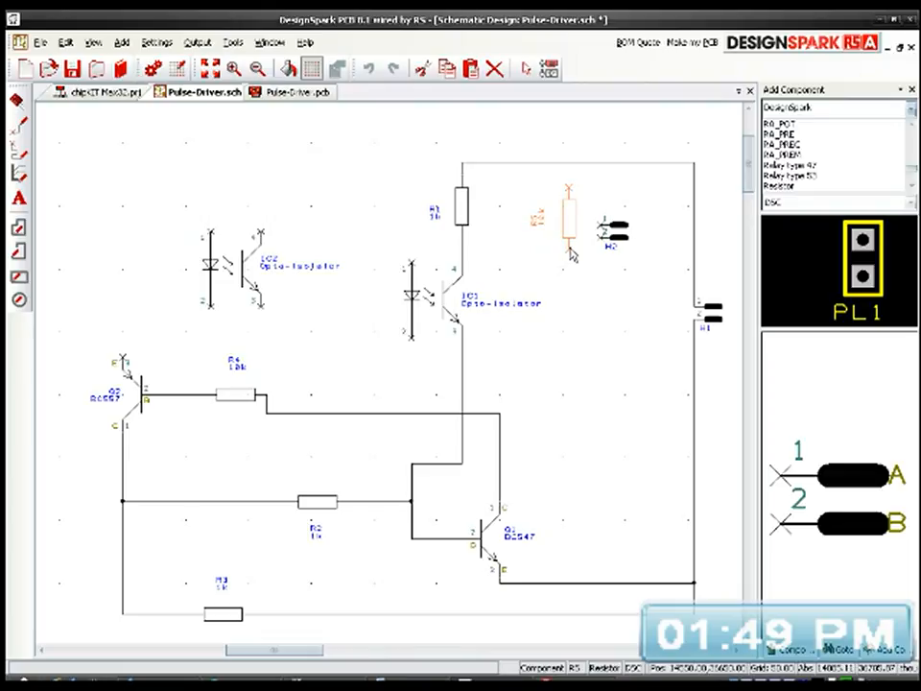
Step: Move header H2 down and right toward H1, and shift resistor R5 to the right below the top wire
drag(621, 229, 633, 286)
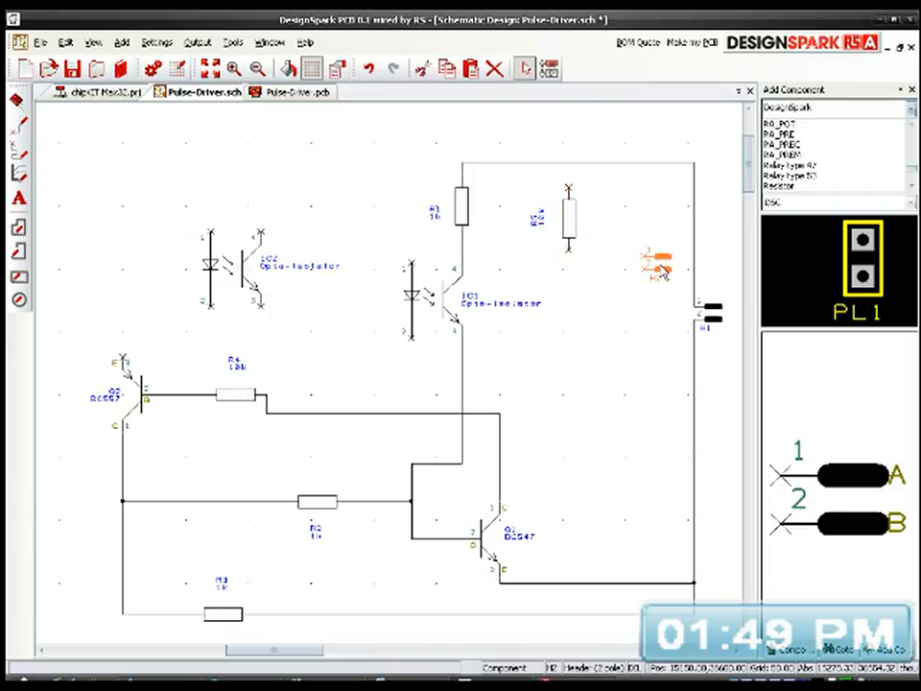
drag(570, 228, 602, 219)
click(605, 224)
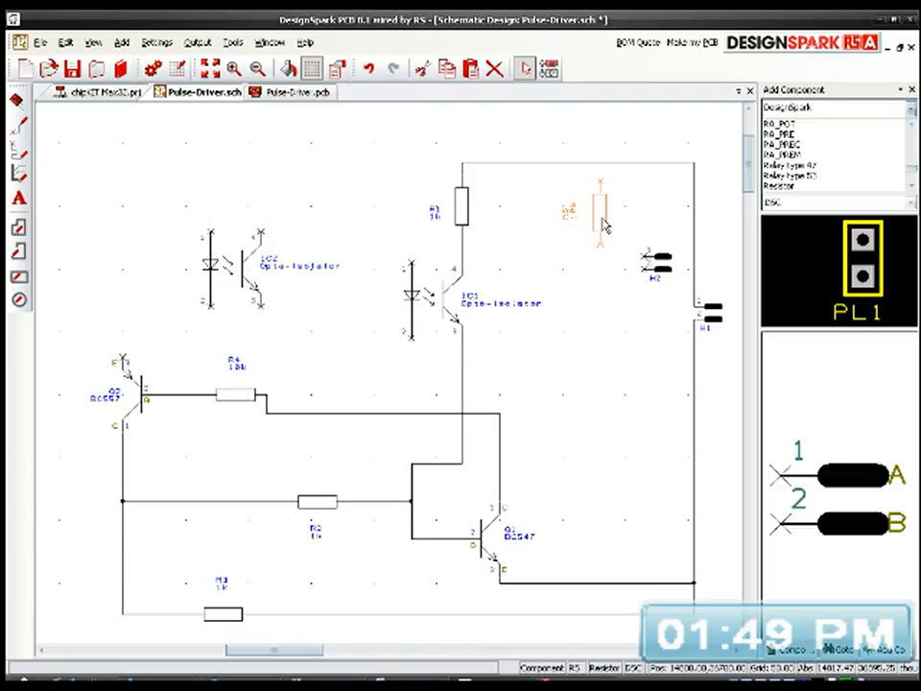
Step: Wire resistor R5's upper end to the top wire and its lower end to pin 1 of header H2
double_click(602, 180)
click(602, 164)
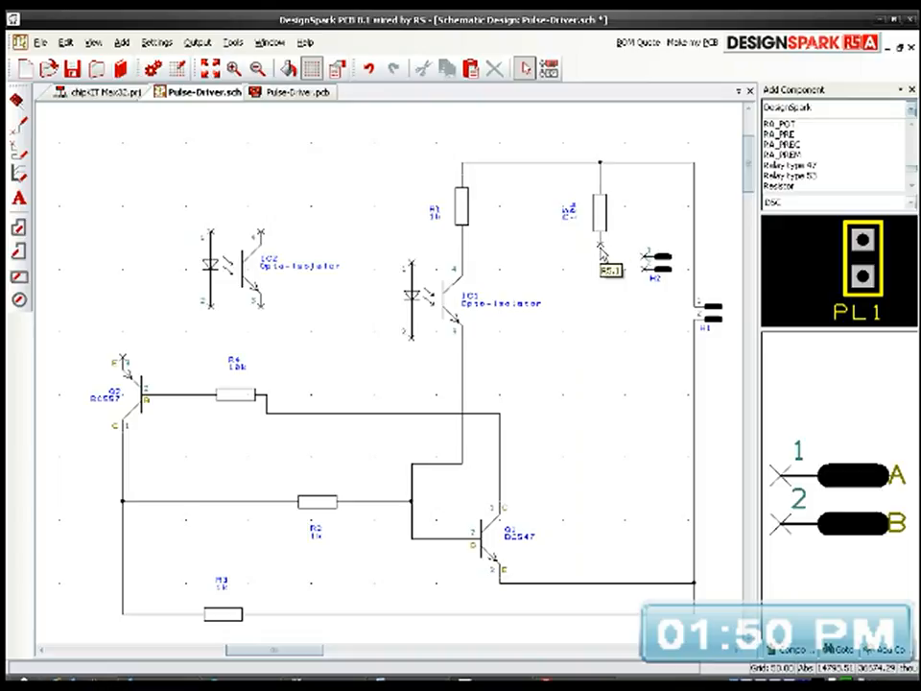
drag(601, 251, 465, 280)
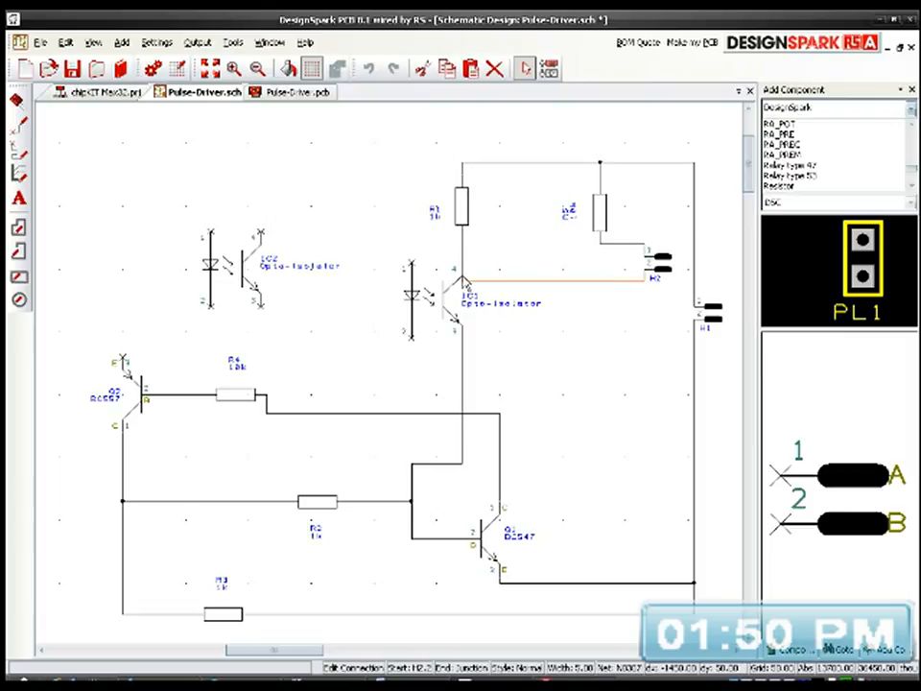
Step: Try to wire pin 2 of header H2 to the collector of opto-isolator IC1
click(463, 278)
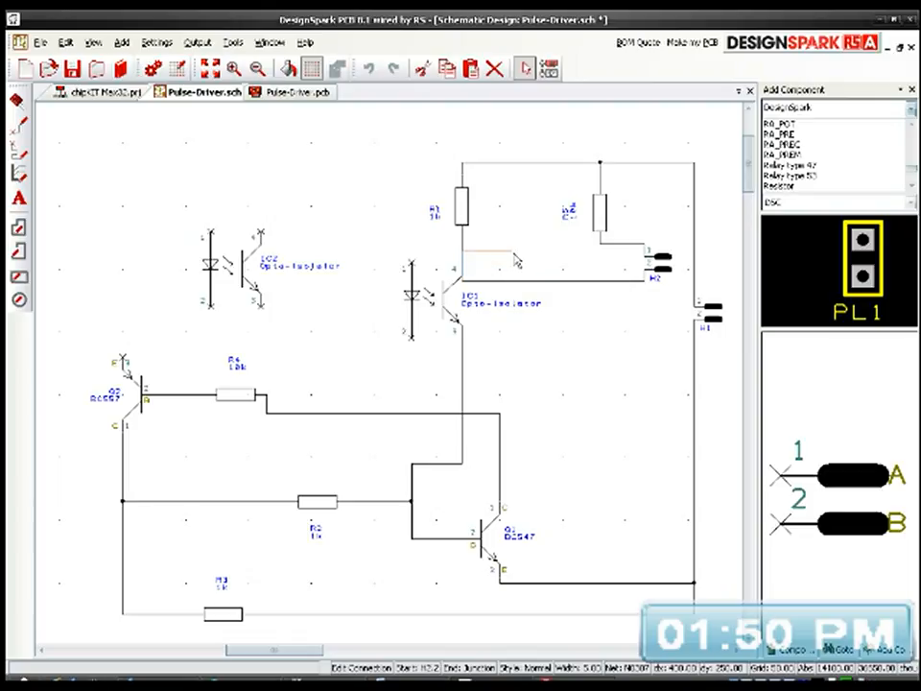
key(Escape)
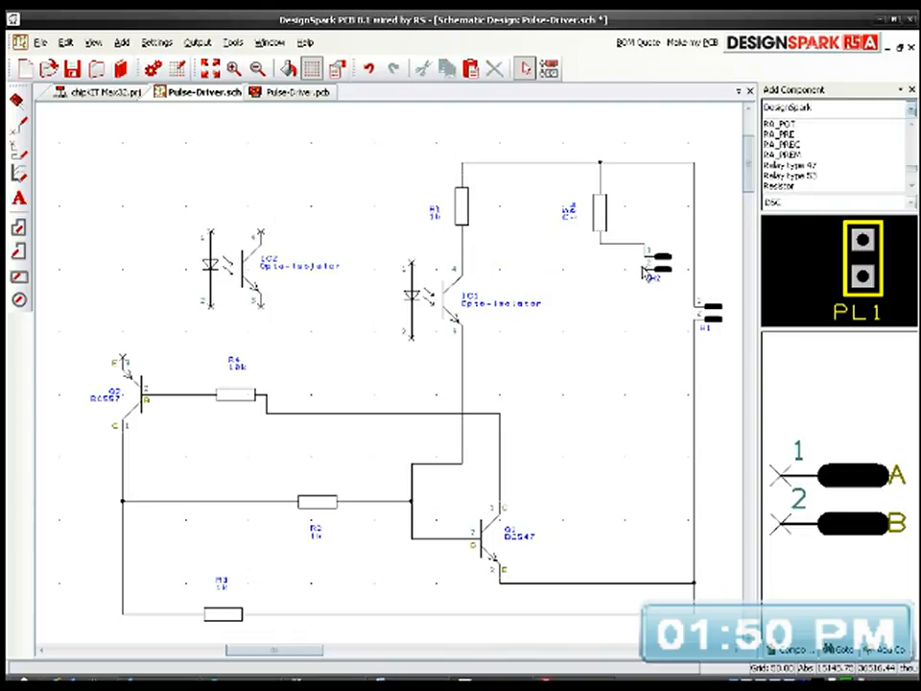
Step: Move resistor R5 and header H2 up a little, and wire H2's pin 2 to the connection between R1 and IC1
click(599, 202)
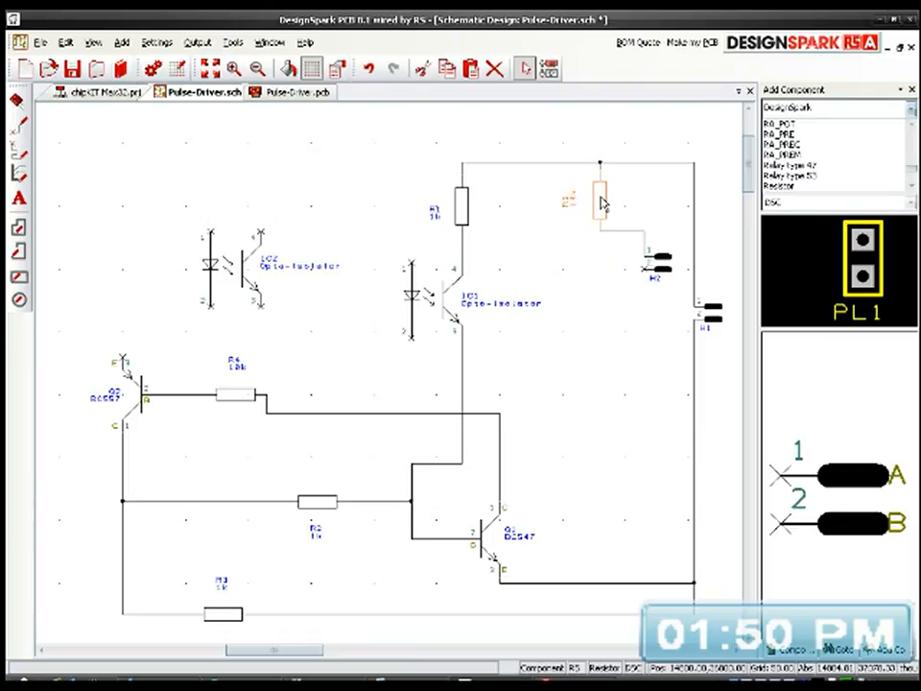
drag(660, 259, 462, 261)
click(653, 258)
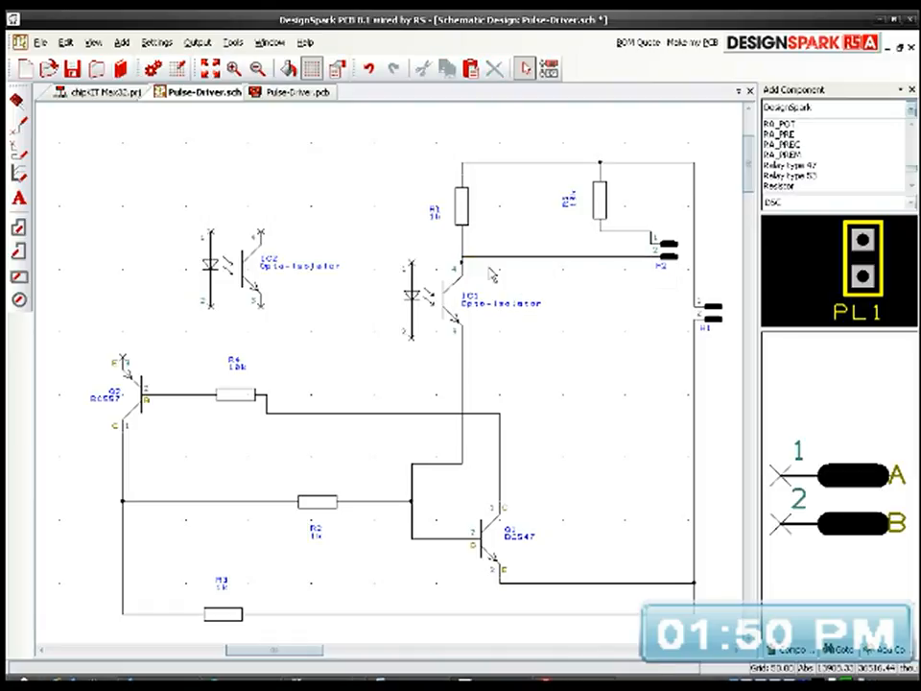
Step: Move the junction above IC1's pin 4 up so that H2's wire runs straight into it
scroll(393, 381, up, 5)
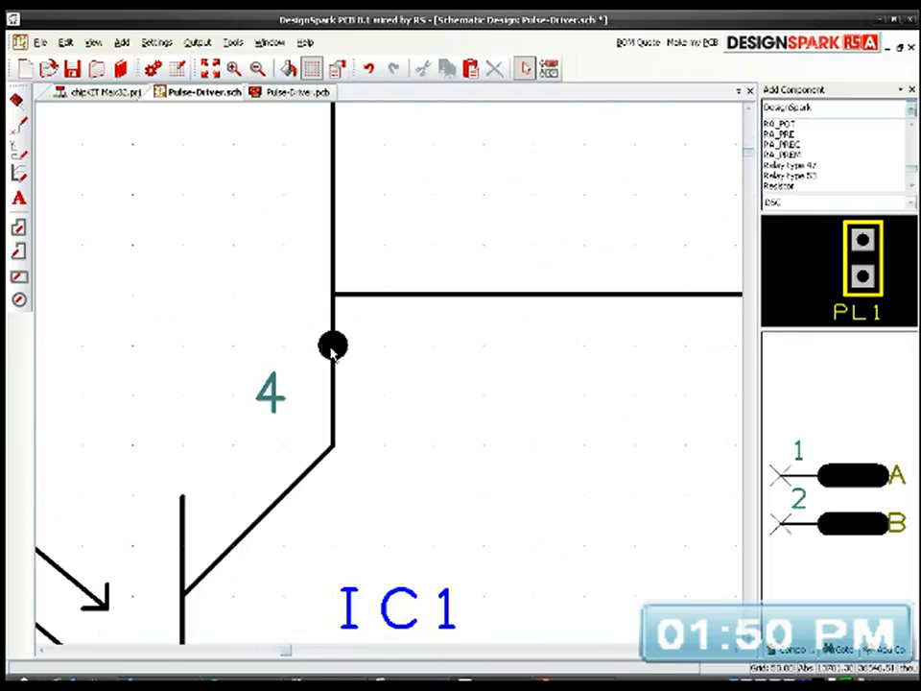
click(336, 305)
click(477, 353)
scroll(390, 380, down, 5)
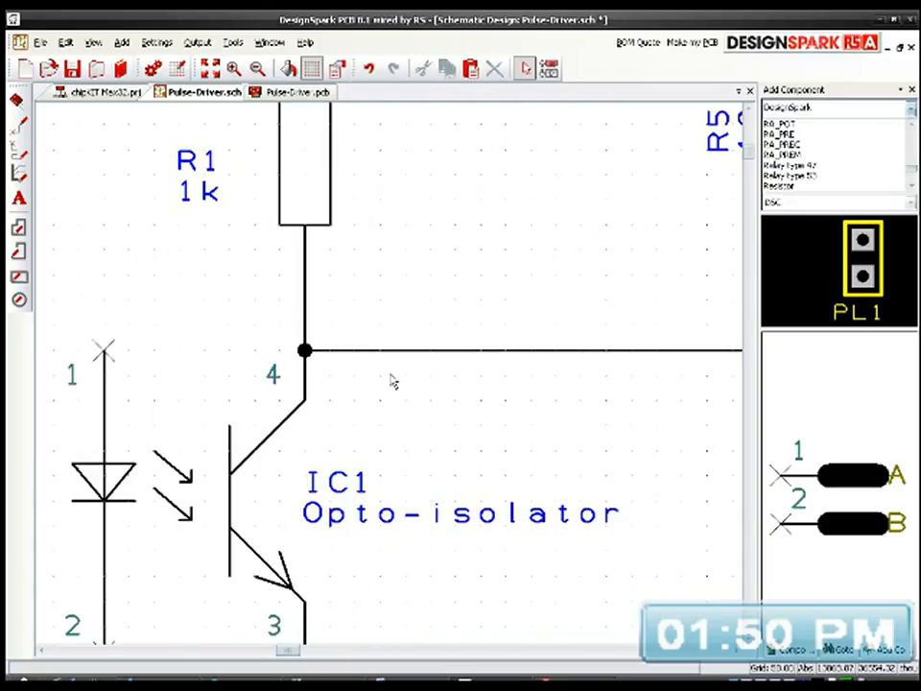
scroll(529, 379, up, 3)
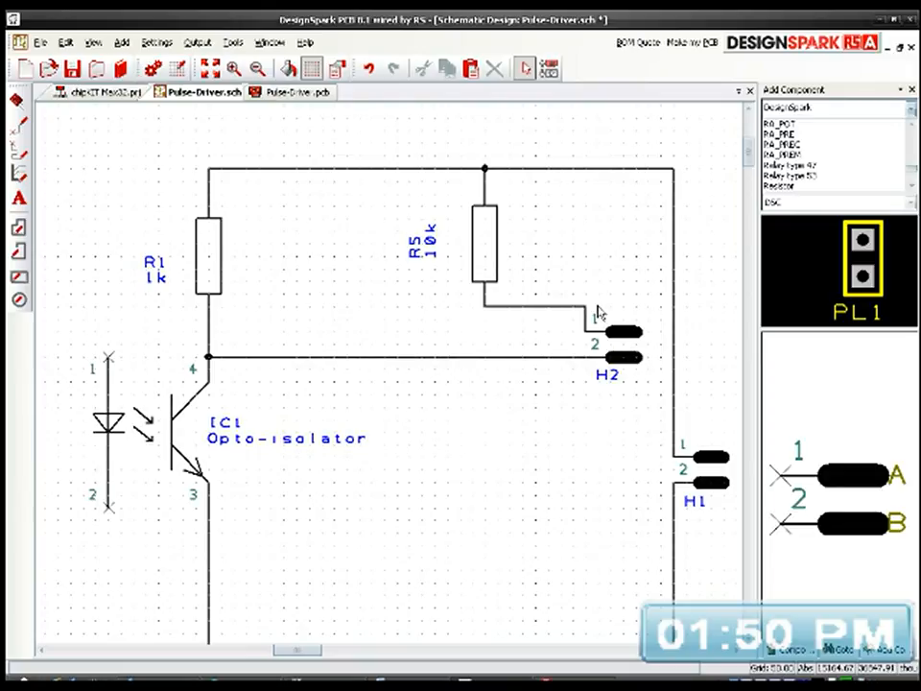
Step: Add the text label OUTPUT above header H2, between resistor R5 and the vertical wire
click(18, 197)
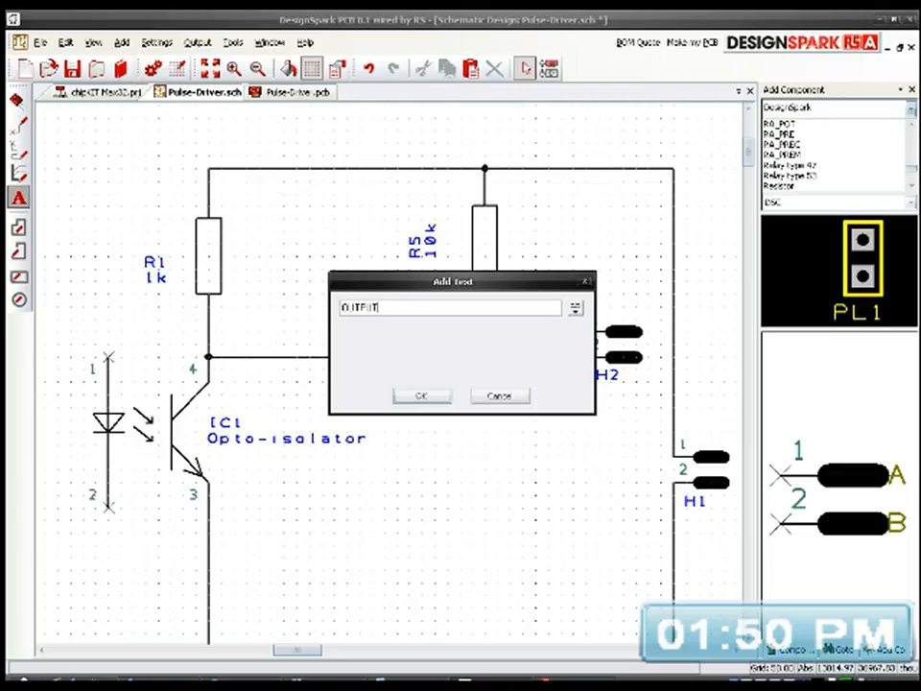
key(Return)
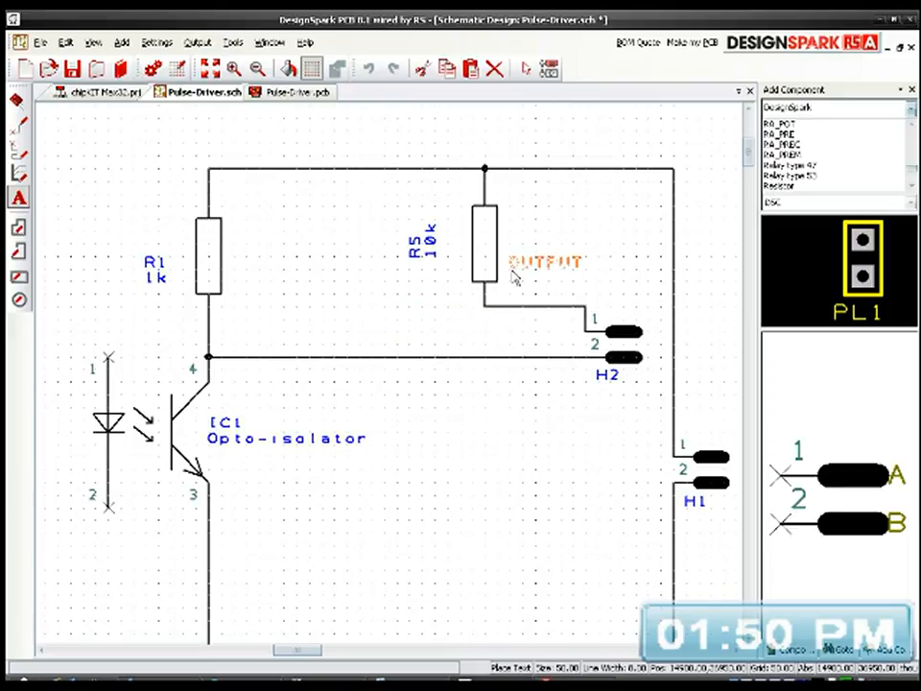
click(572, 280)
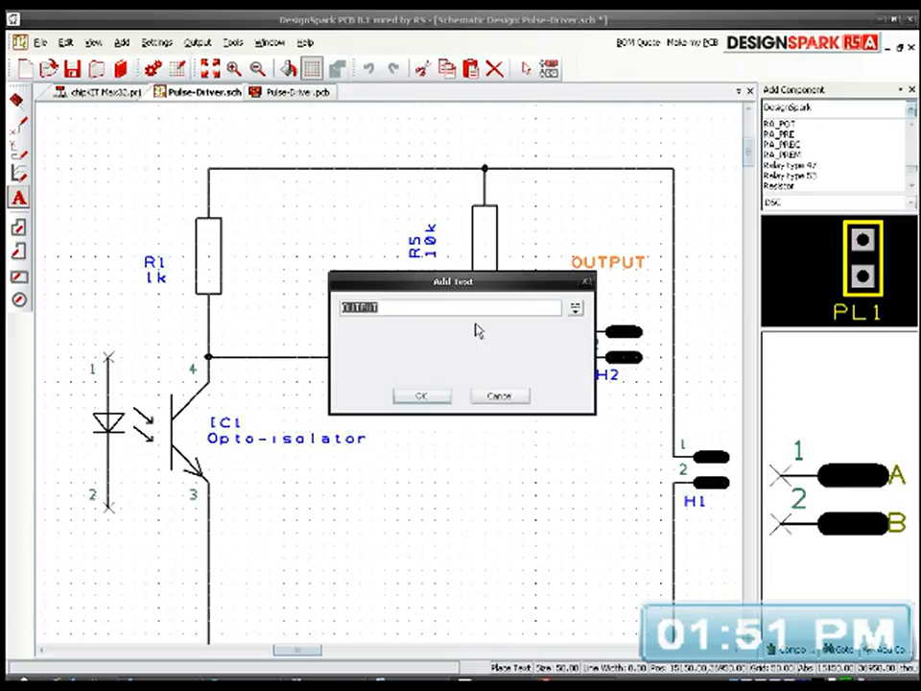
click(505, 398)
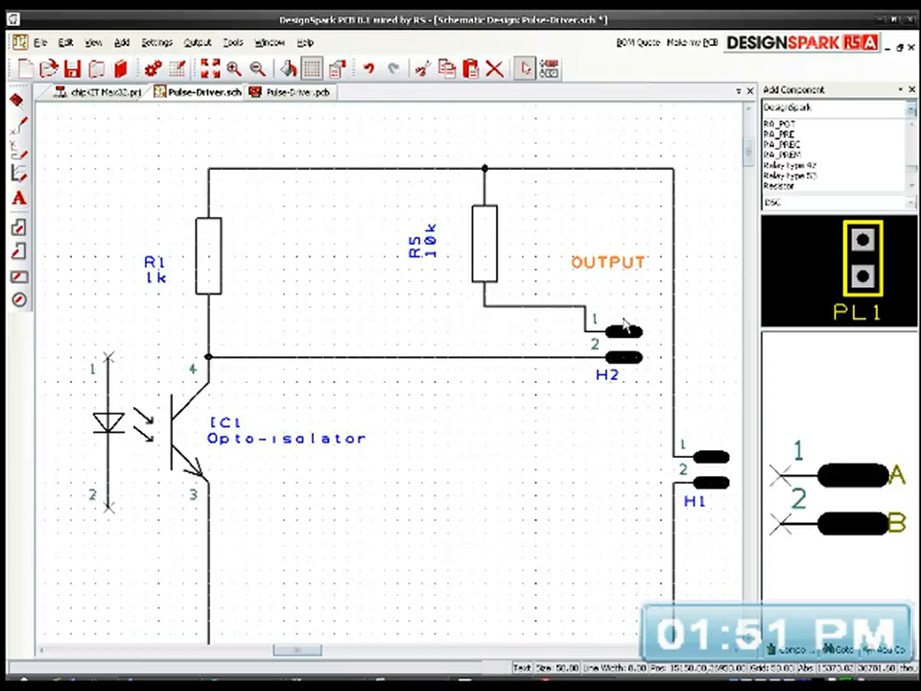
Step: Extend the OUTPUT label to two lines by adding "to MOSFET" as its second line
double_click(633, 270)
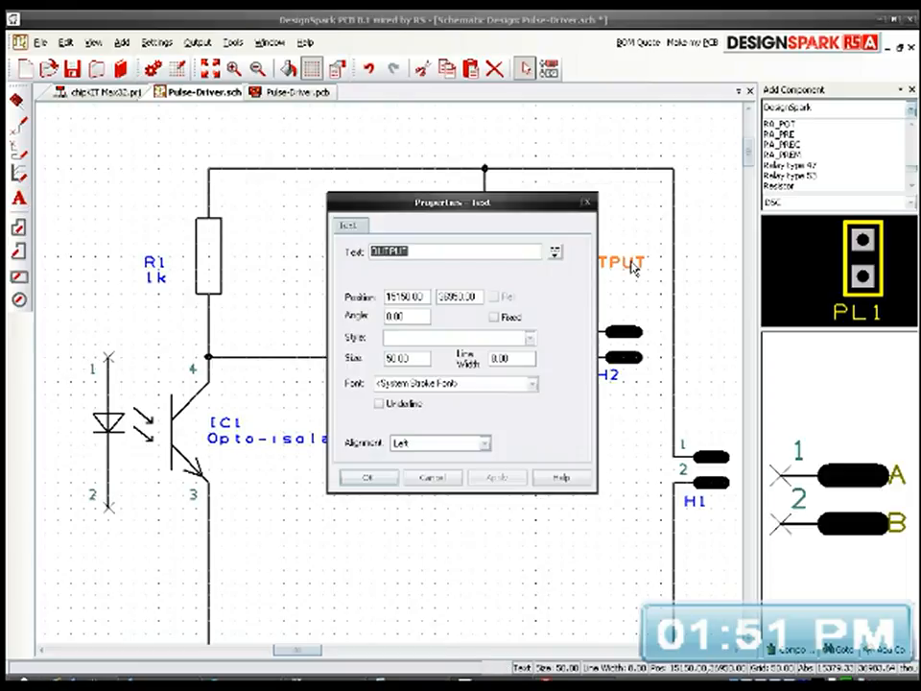
click(554, 251)
click(418, 268)
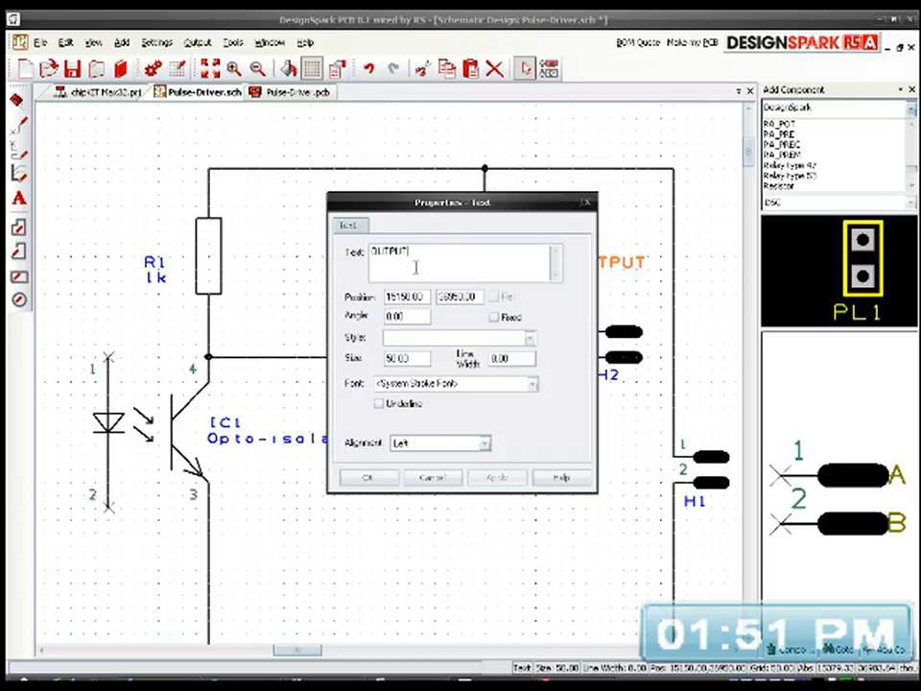
key(Return)
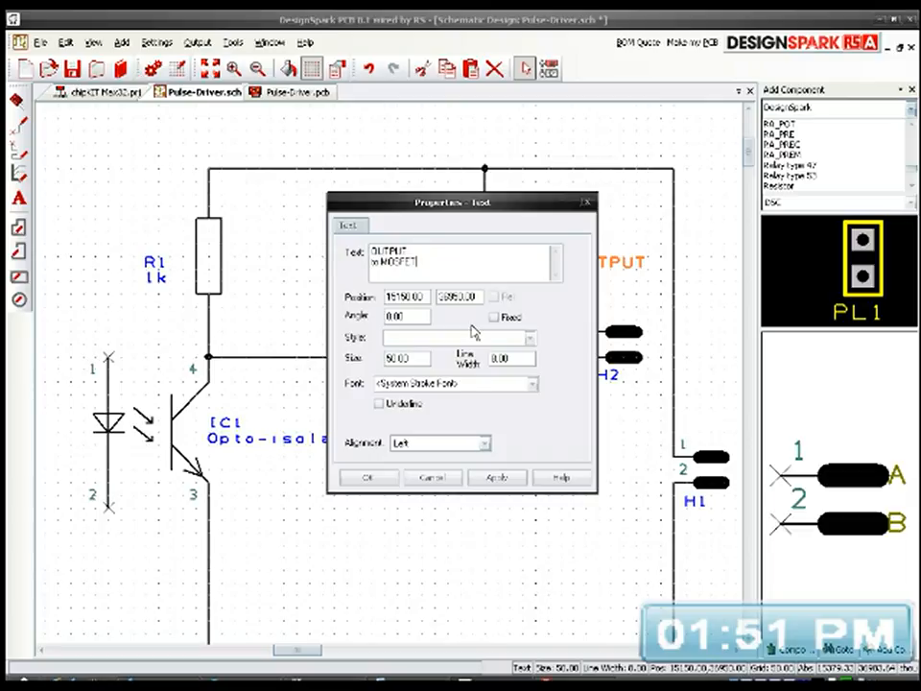
click(496, 477)
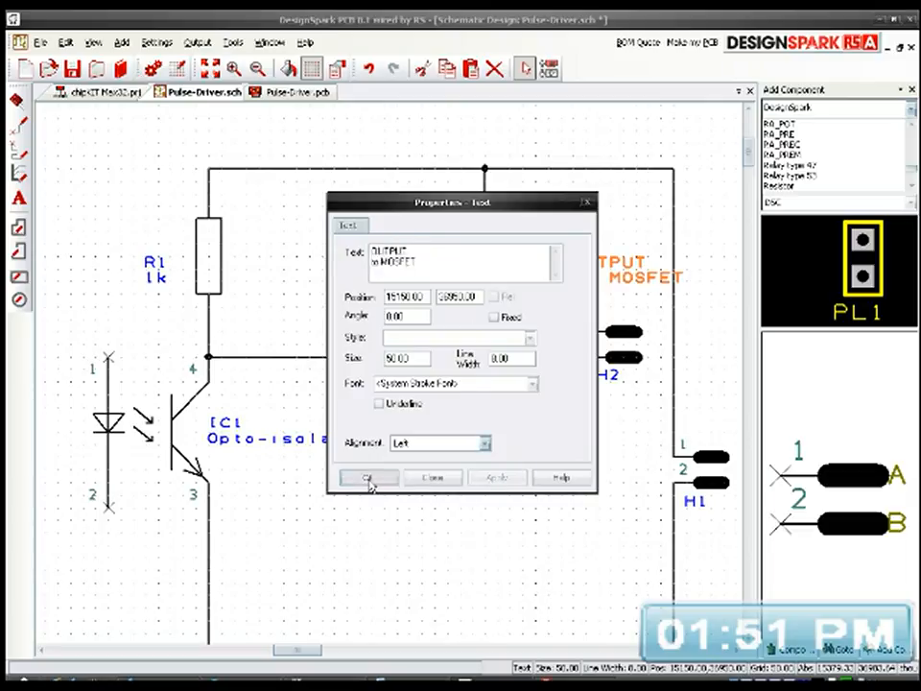
click(370, 478)
Step: Move the OUTPUT to MOSFET label directly below header H2's name
drag(595, 275, 582, 264)
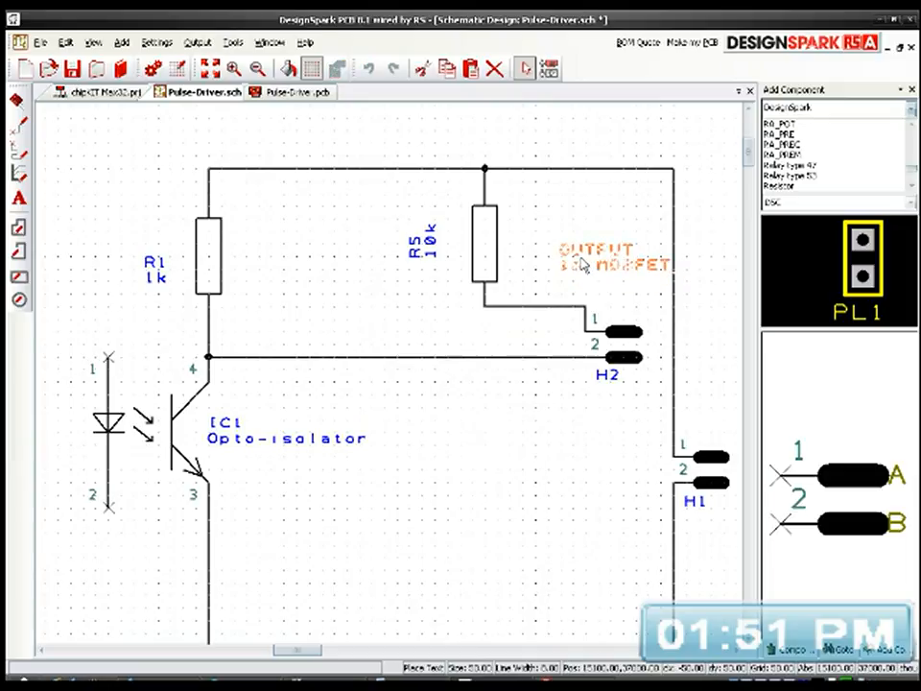
click(708, 291)
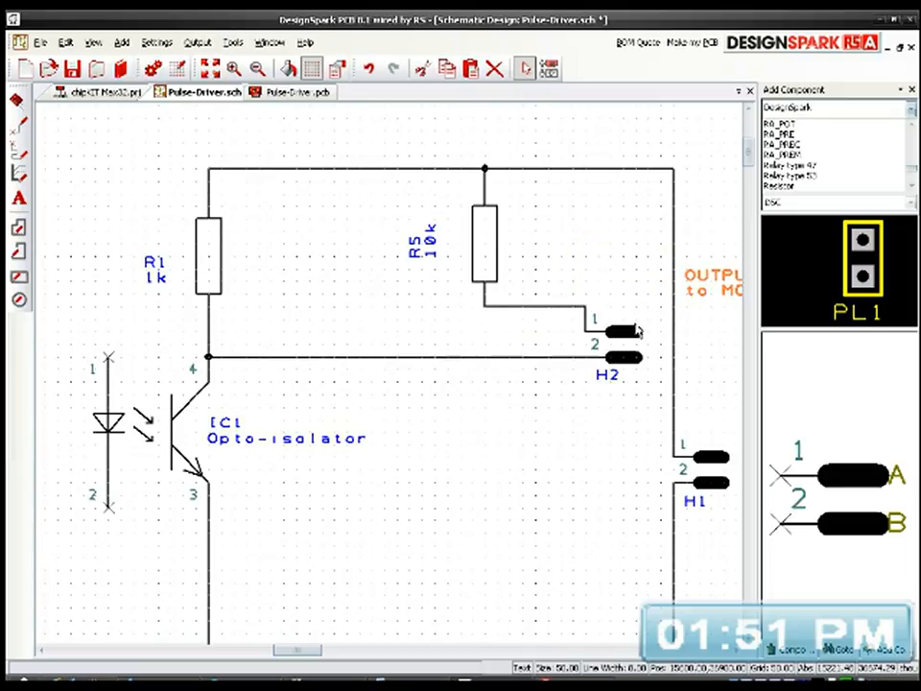
middle_drag(576, 381, 422, 381)
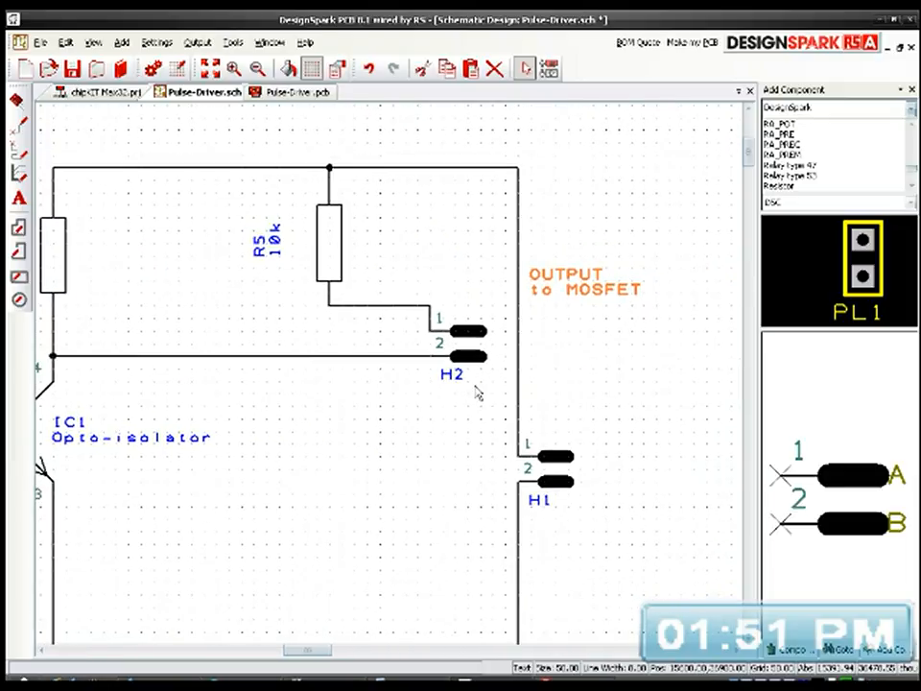
click(483, 333)
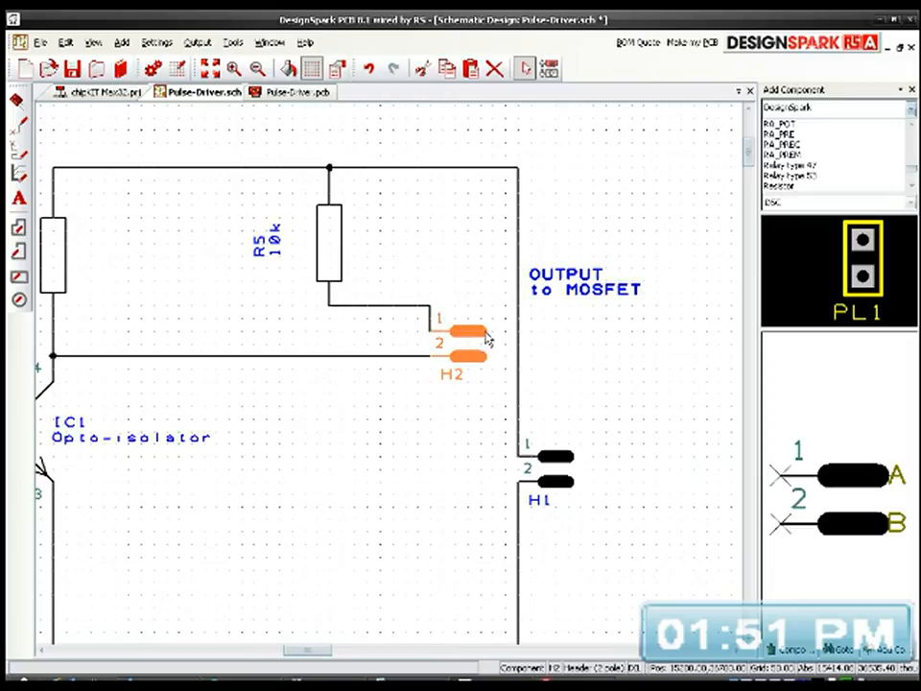
click(570, 282)
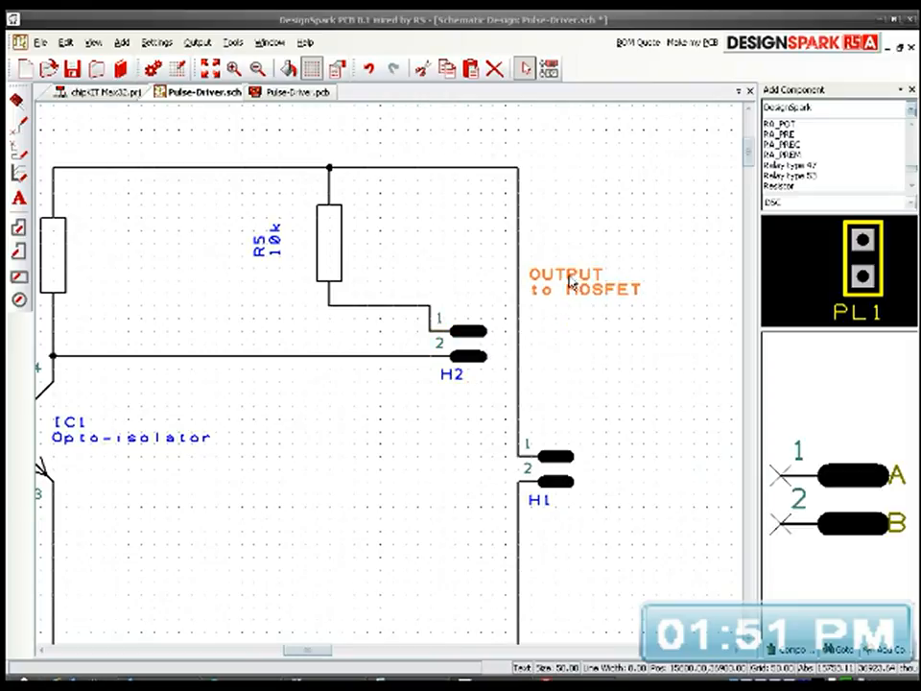
double_click(570, 282)
click(433, 479)
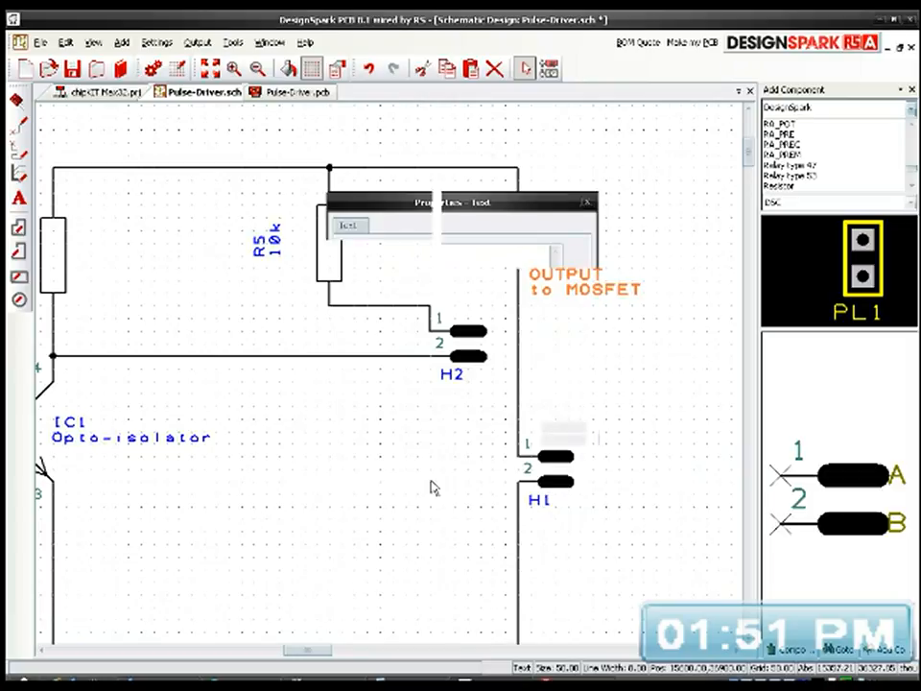
drag(582, 290, 571, 286)
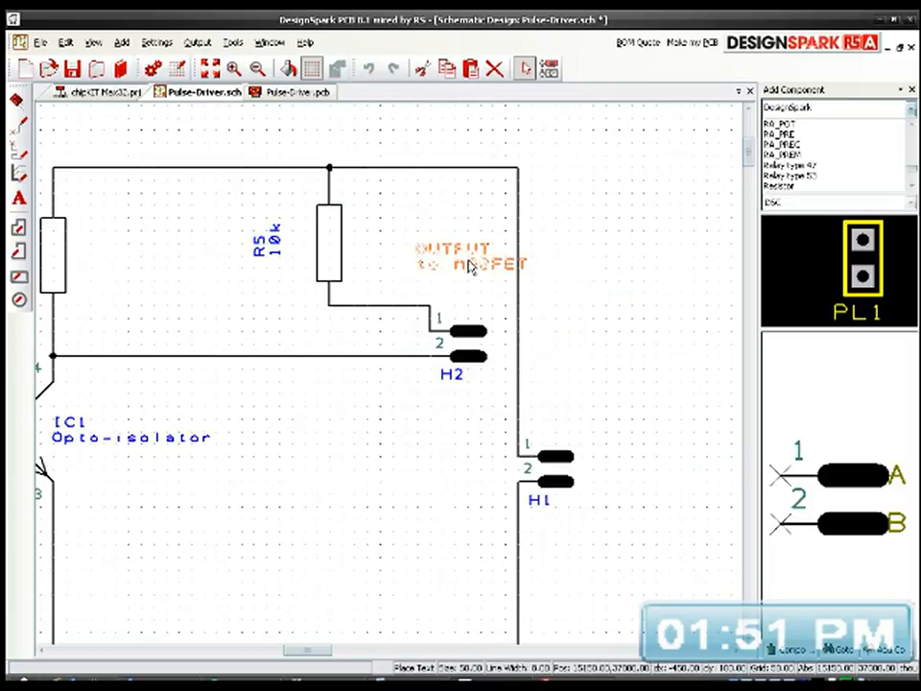
click(438, 409)
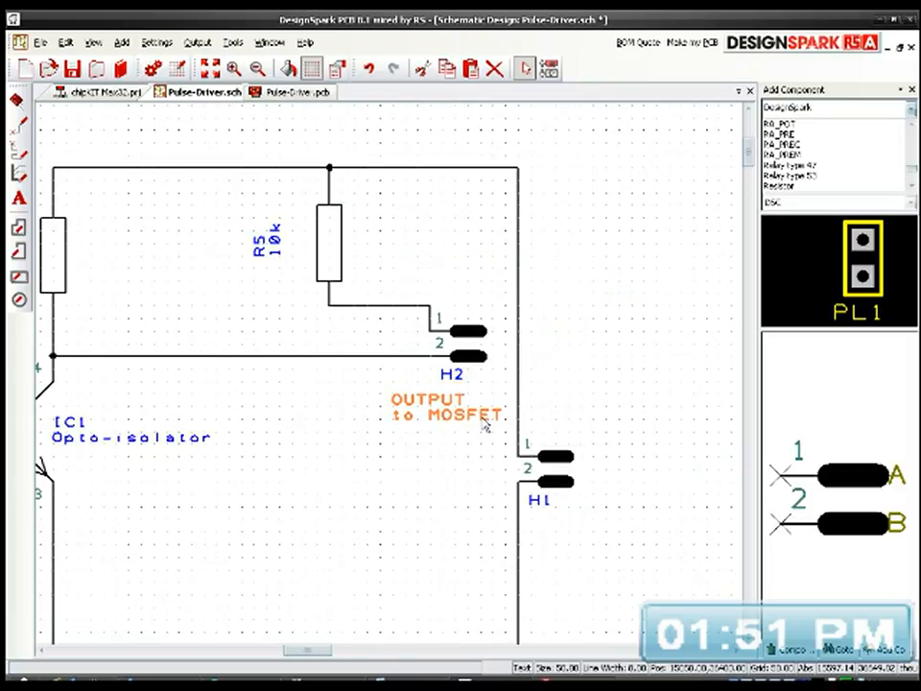
Step: Move header H1 further down along the vertical wire, away from header H2
drag(551, 477, 563, 528)
middle_drag(583, 447, 602, 261)
drag(583, 326, 581, 424)
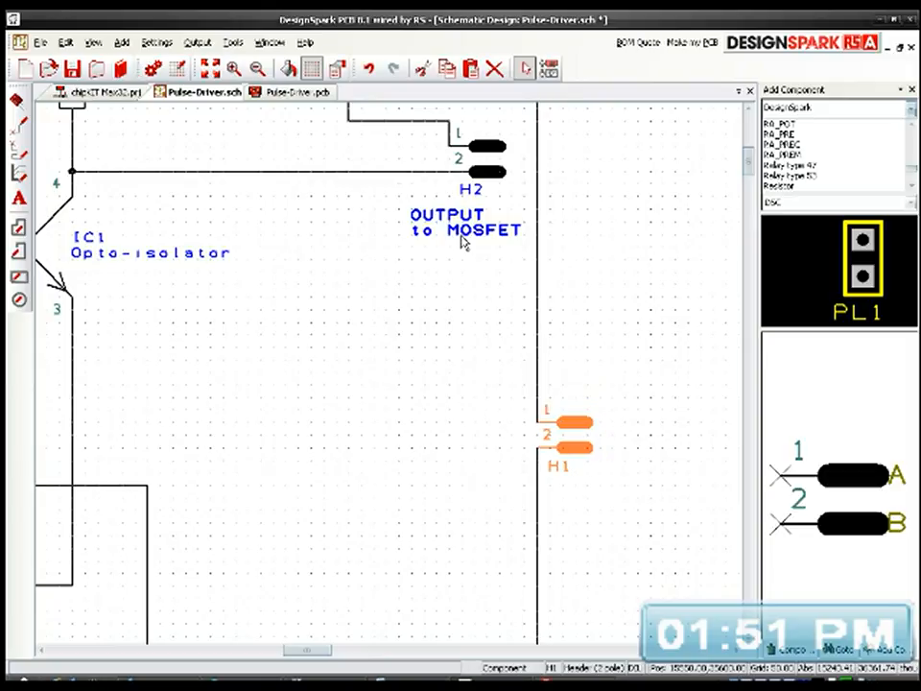
Step: Copy the OUTPUT to MOSFET label and place the copy below header H1
click(457, 230)
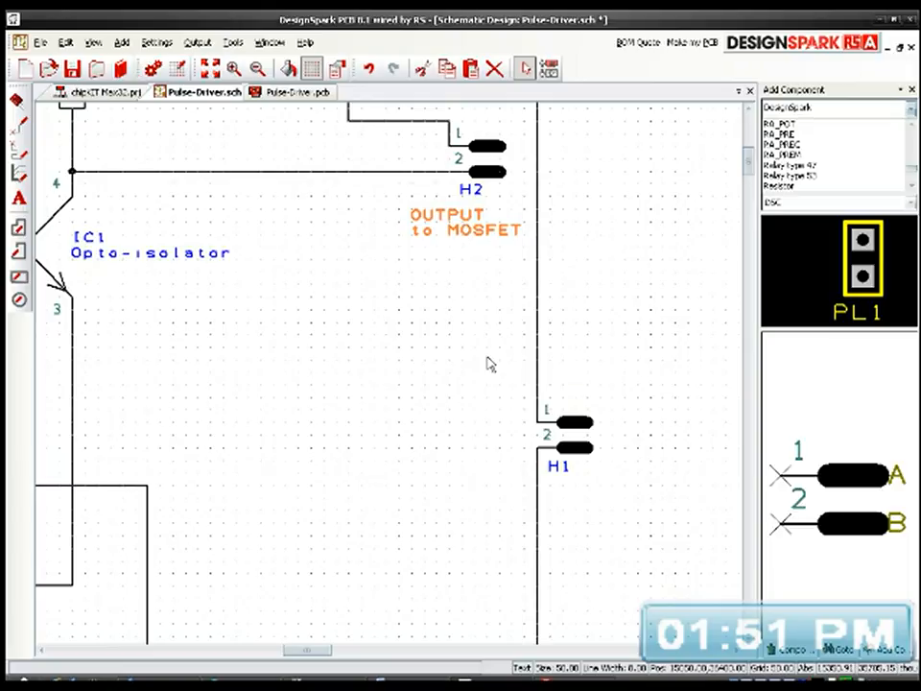
click(591, 488)
key(ctrl+v)
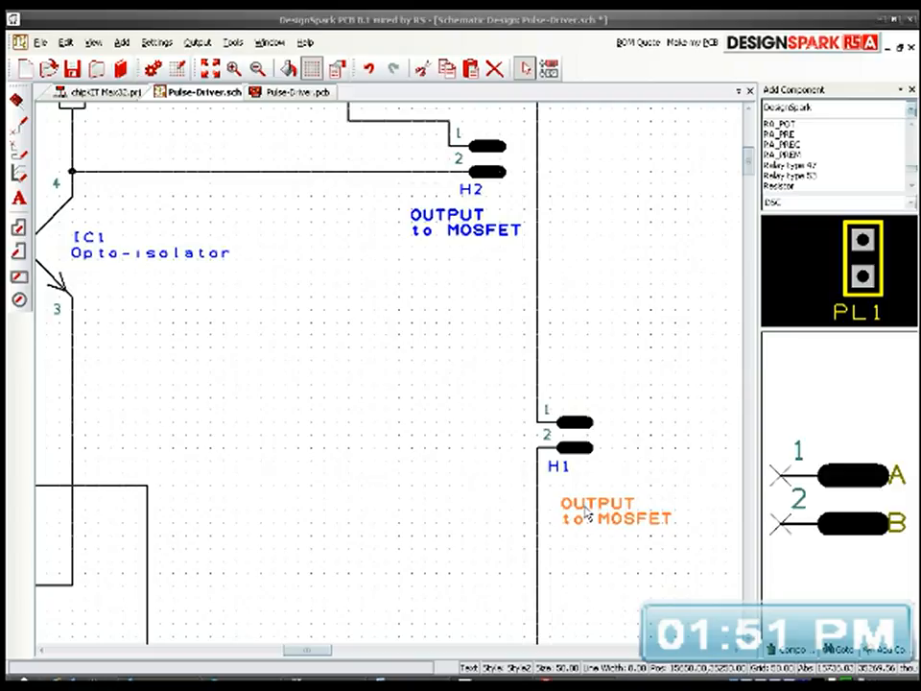
Step: Replace the text of the copied label below header H1 with POWER INPUT
double_click(587, 518)
click(428, 265)
drag(429, 265, 369, 252)
text(Pl)
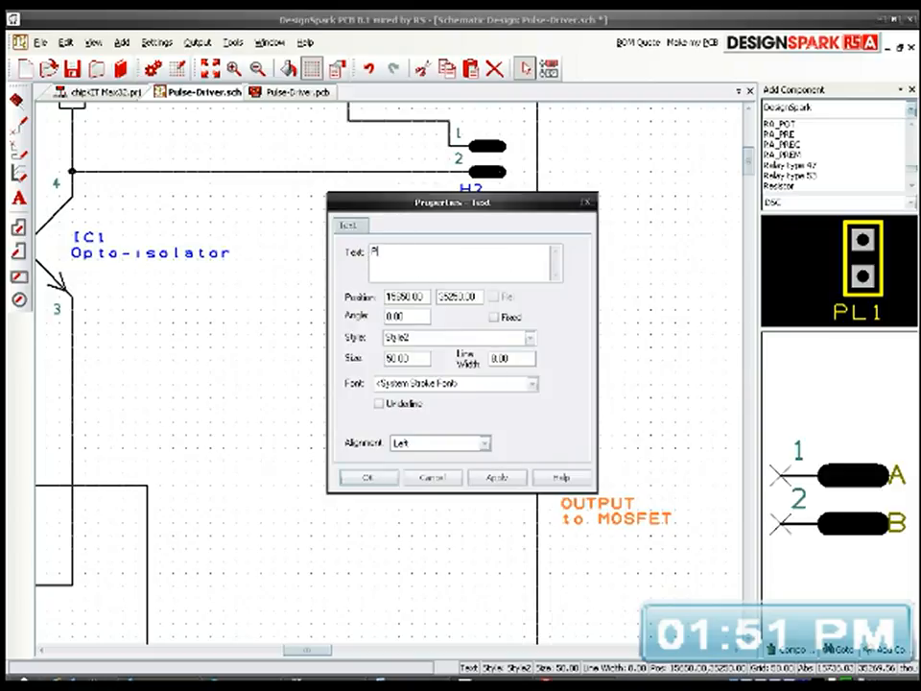
text(WER INF)
text(UT)
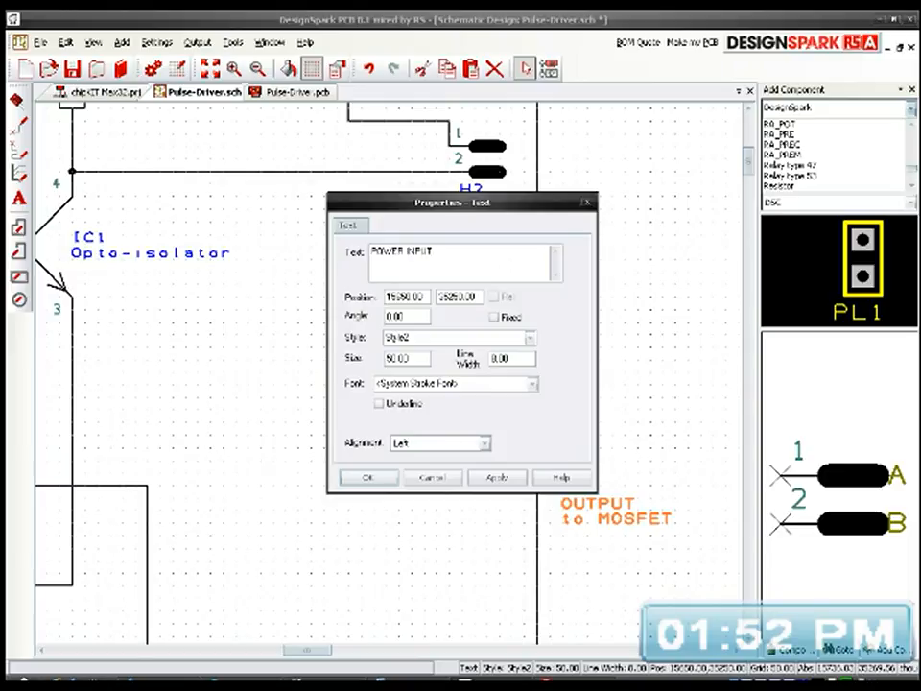
click(376, 483)
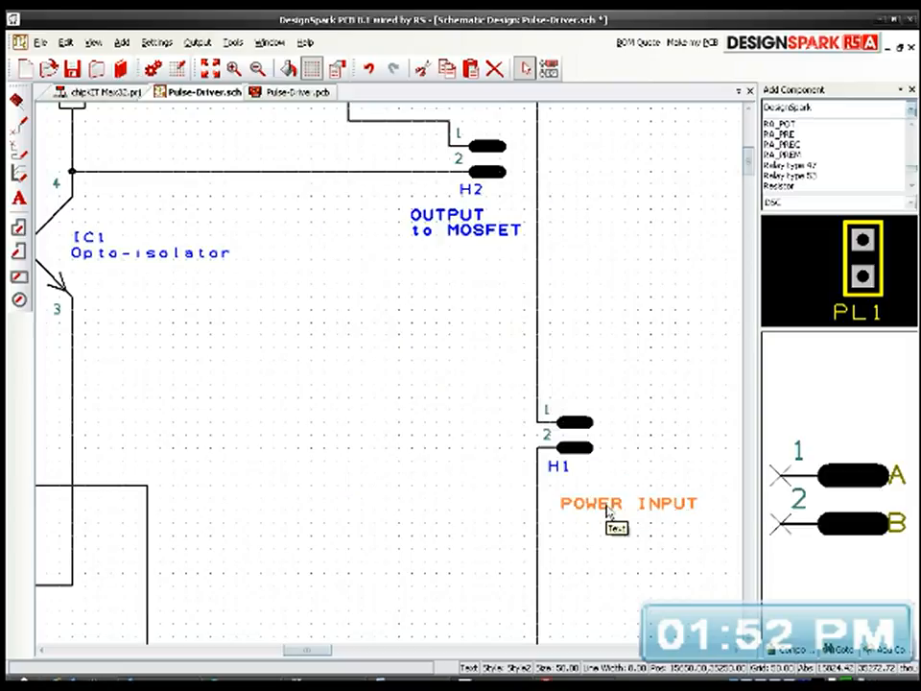
Step: Move the POWER INPUT label to the left of header H1, just beside its vertical wire
drag(607, 509, 436, 450)
middle_drag(465, 490, 643, 509)
middle_drag(557, 444, 448, 430)
scroll(422, 408, down, 2)
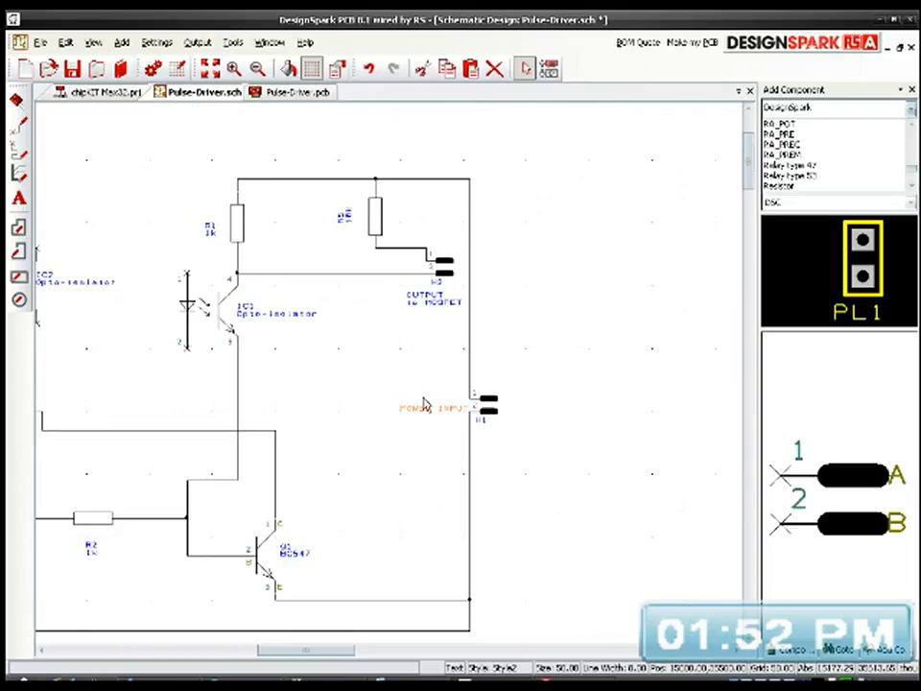
scroll(432, 403, up, 4)
middle_drag(613, 378, 537, 390)
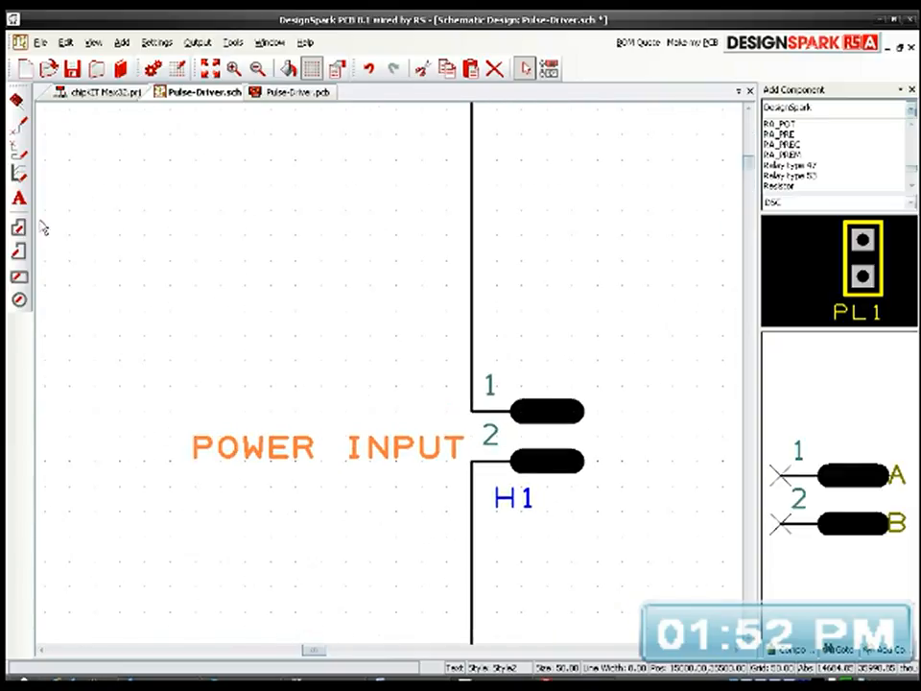
Step: Add a "+" text mark above header H1's pin 1 and a "-" mark below the header
click(19, 198)
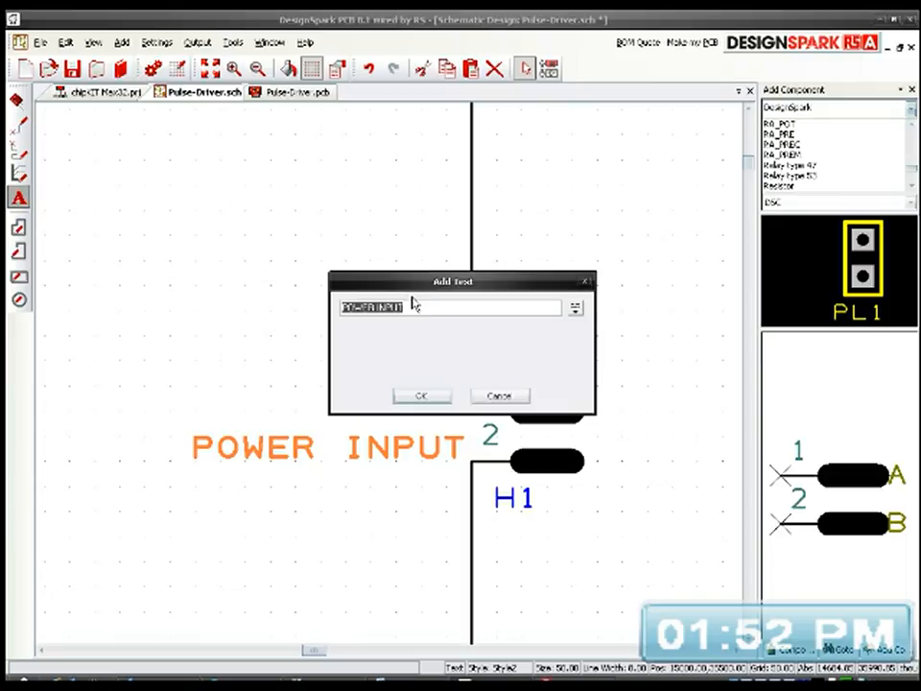
text(1)
click(422, 396)
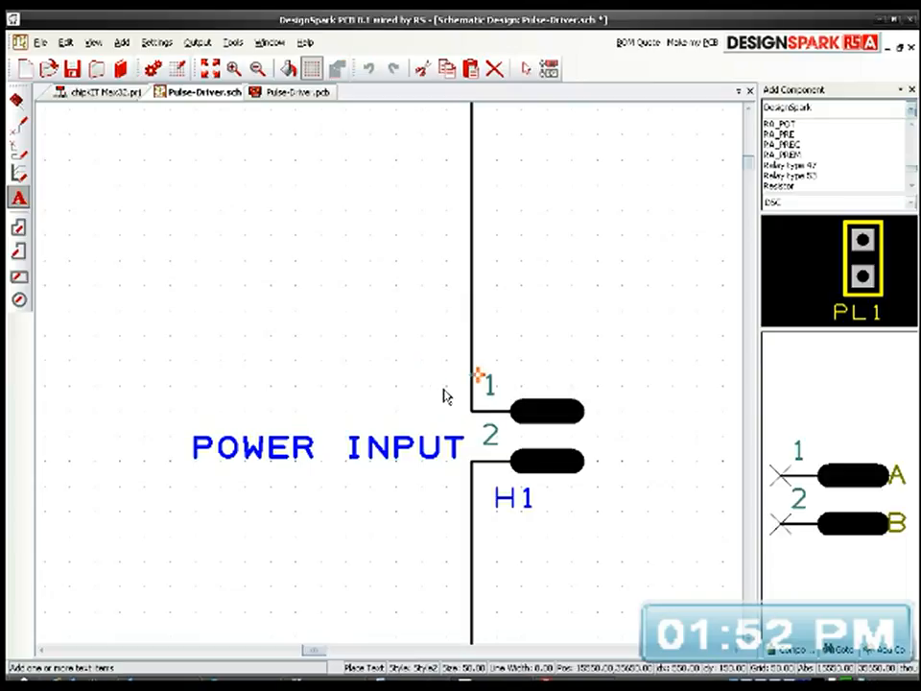
click(547, 381)
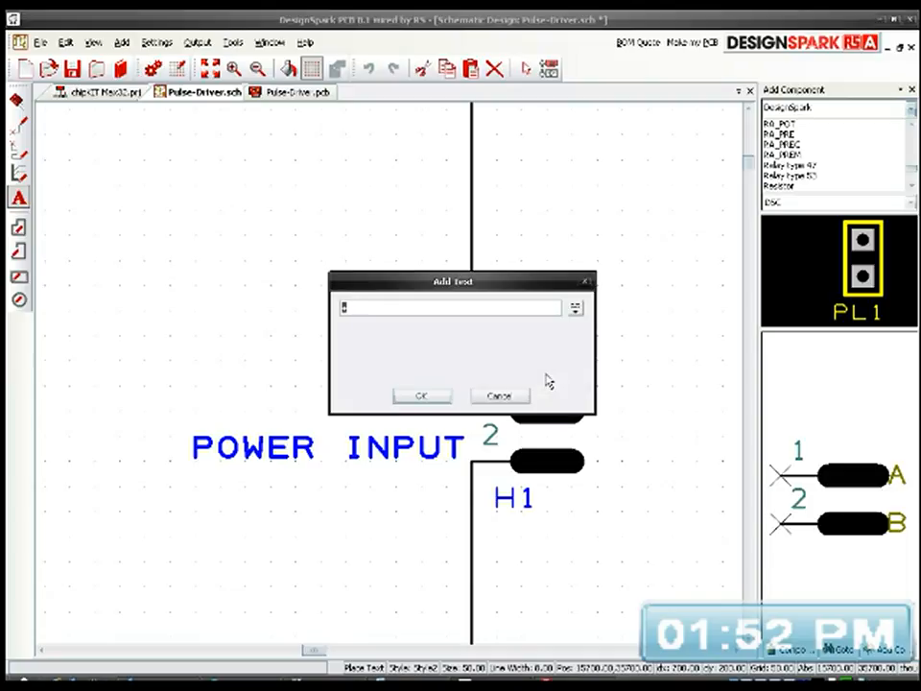
text(+)
click(421, 397)
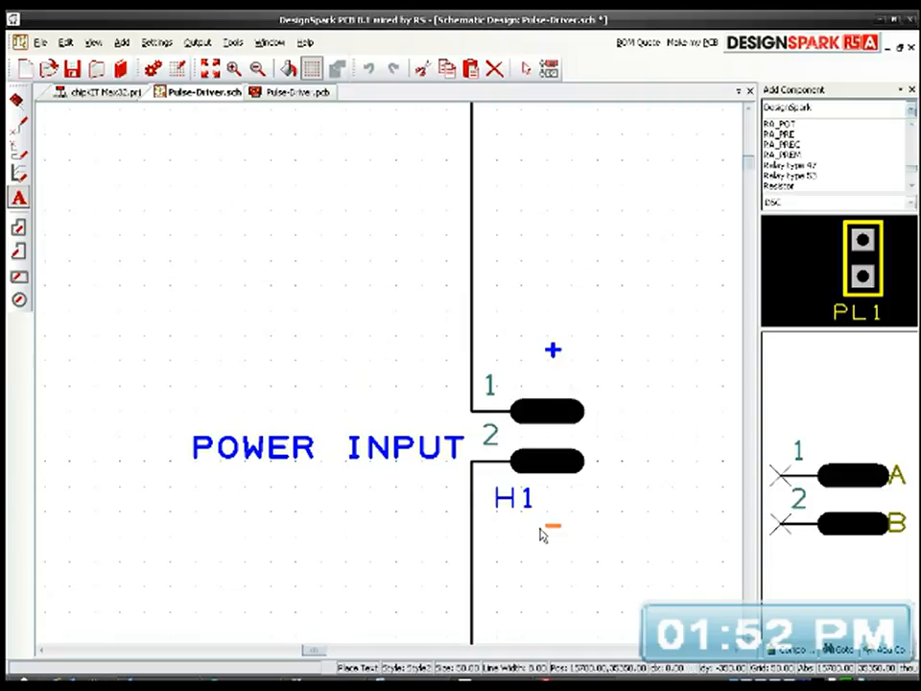
click(542, 535)
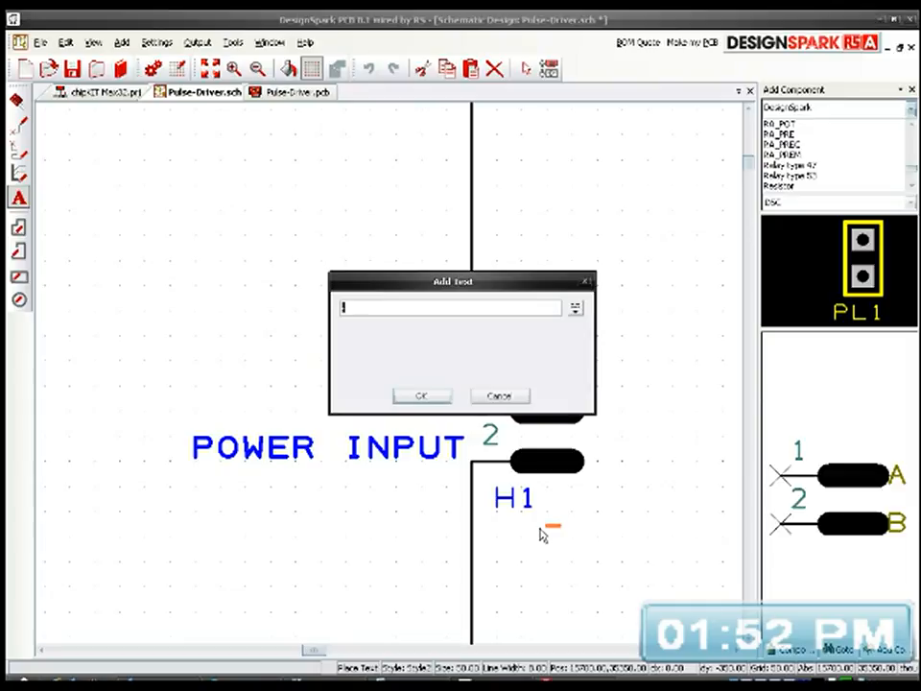
click(500, 395)
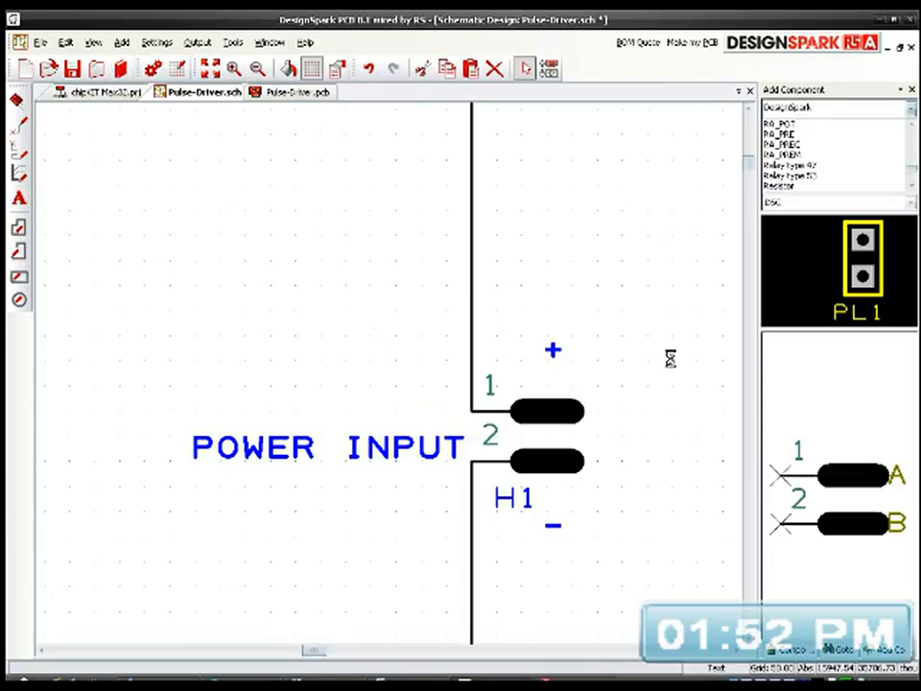
Step: Change the "+" mark above header H1 to read "+ 12Vdc"
scroll(391, 383, down, 2)
middle_drag(187, 399, 507, 381)
scroll(507, 381, down, 1)
middle_drag(211, 345, 437, 332)
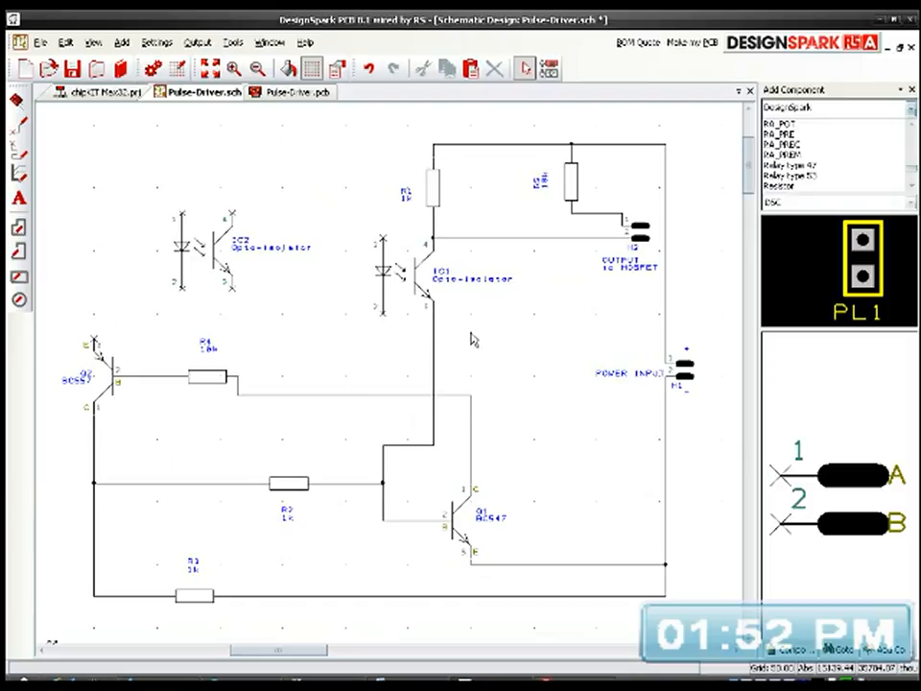
double_click(689, 352)
click(393, 252)
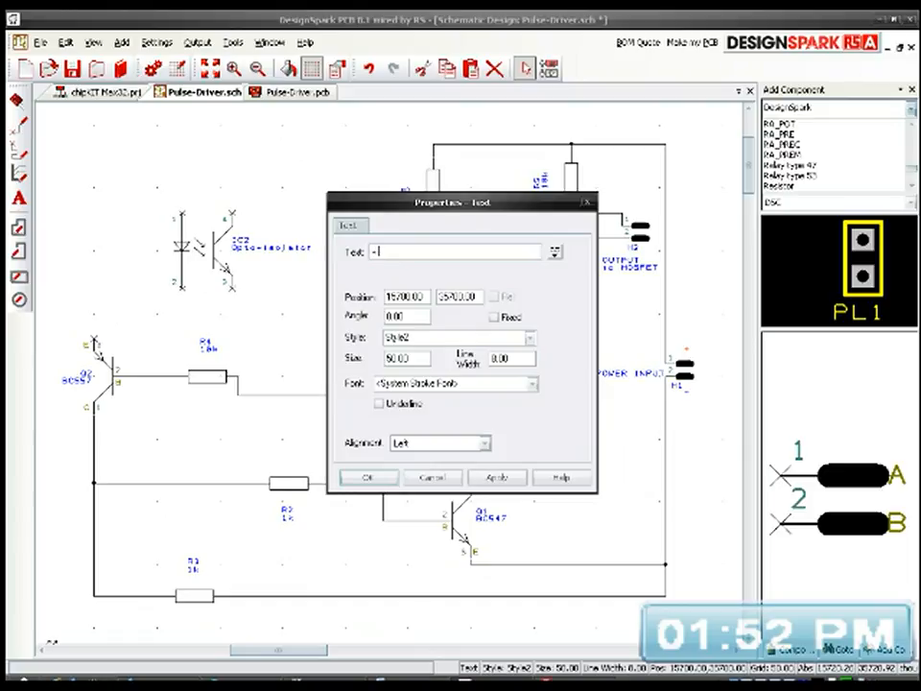
text(12Vdc)
click(369, 477)
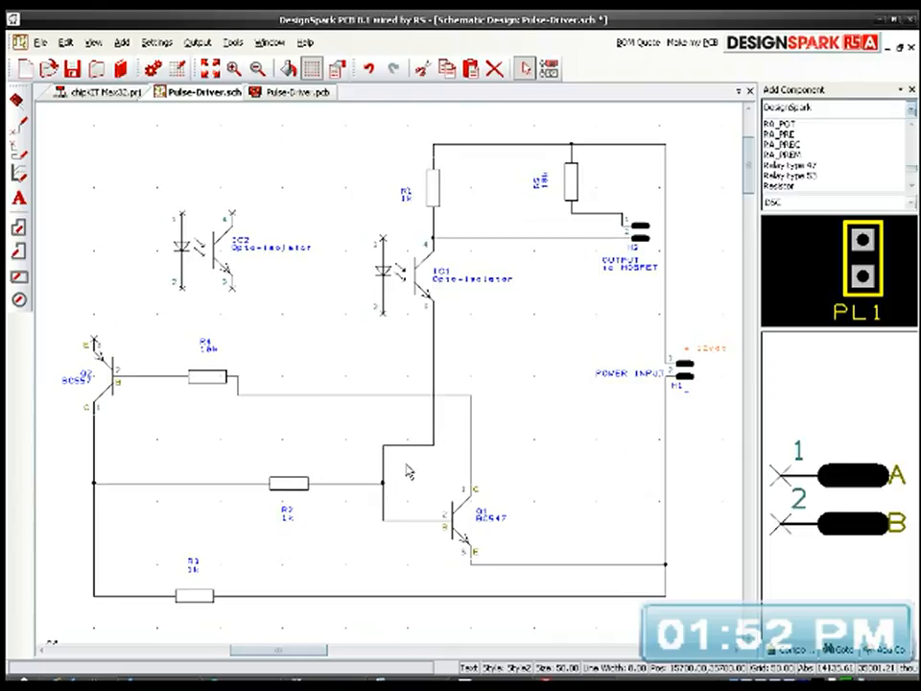
click(595, 353)
drag(641, 401, 615, 366)
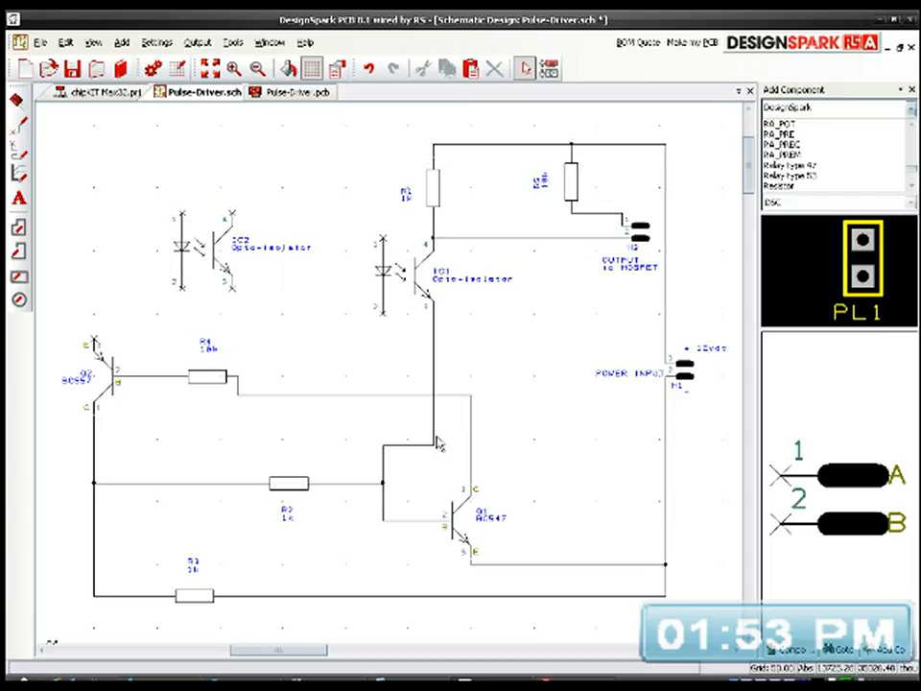
mouse_move(437, 442)
middle_drag(383, 333, 411, 344)
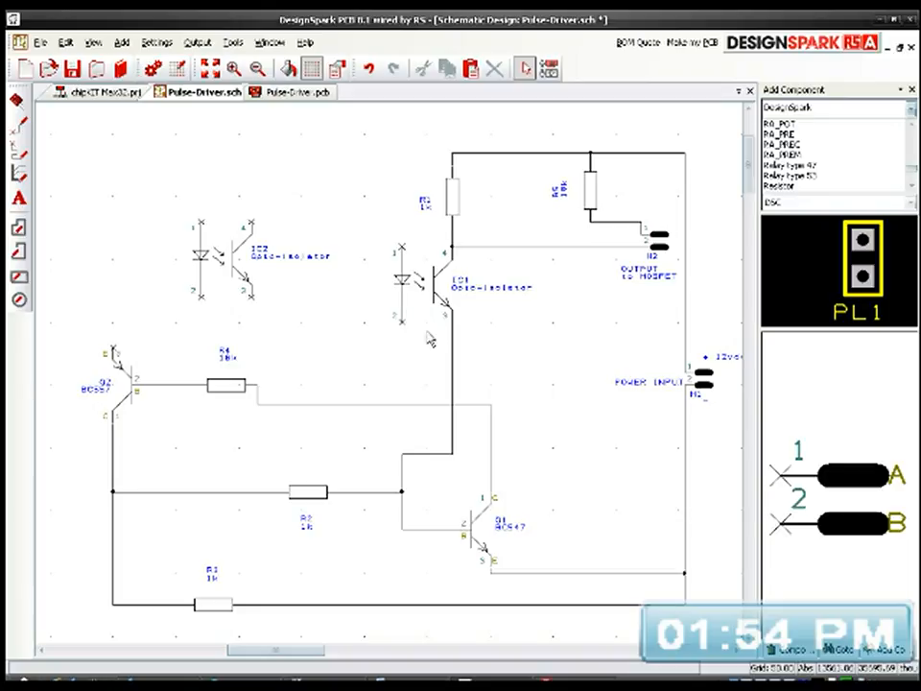
scroll(466, 334, down, 1)
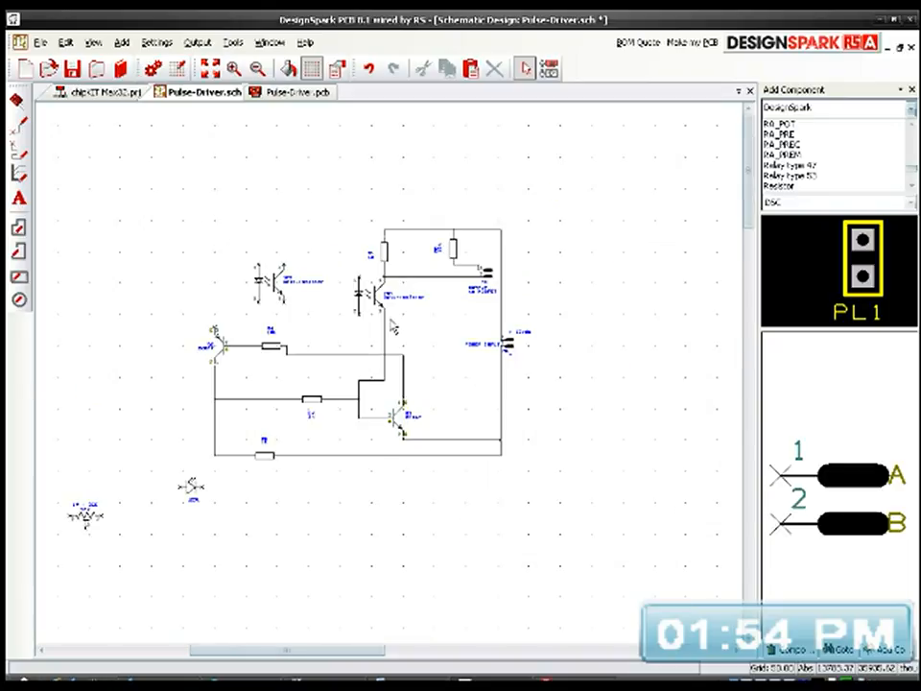
Step: Rename the 10 - 22K preset potentiometer to VR1
middle_drag(308, 420, 509, 379)
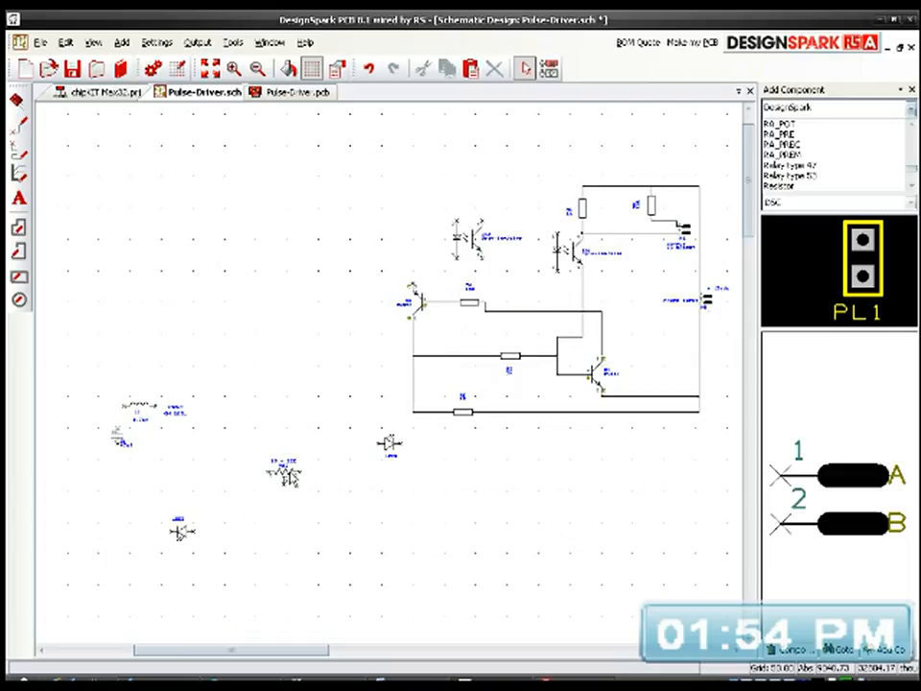
click(285, 477)
scroll(285, 487, up, 2)
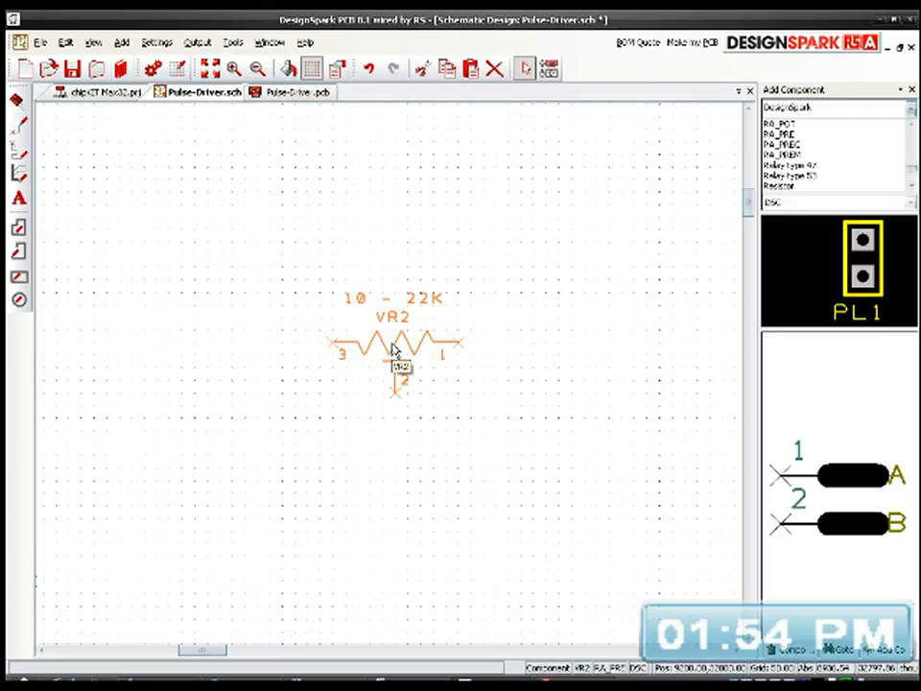
double_click(392, 326)
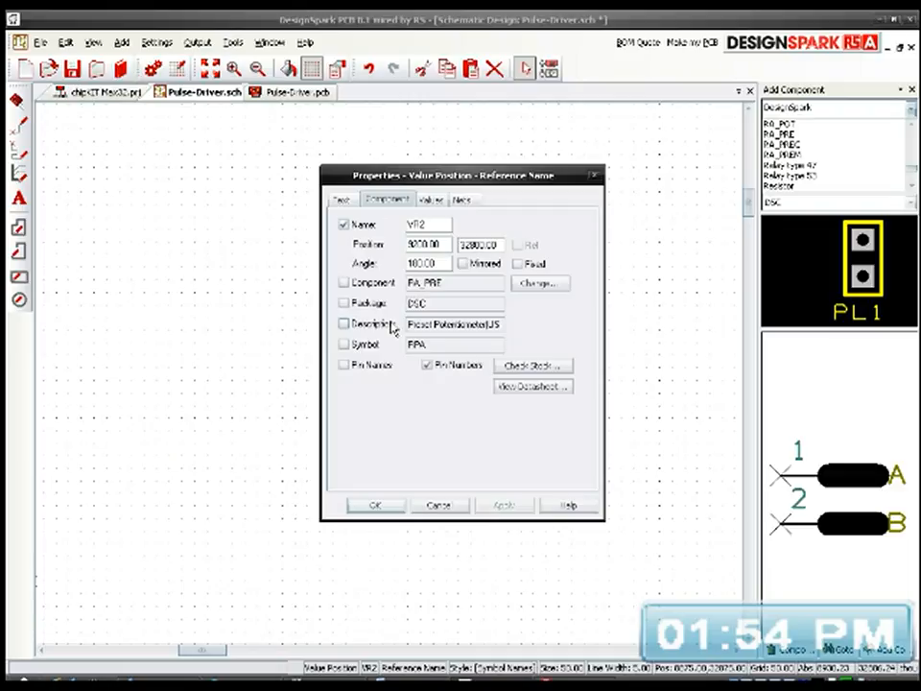
click(429, 225)
key(BackSpace)
text(1)
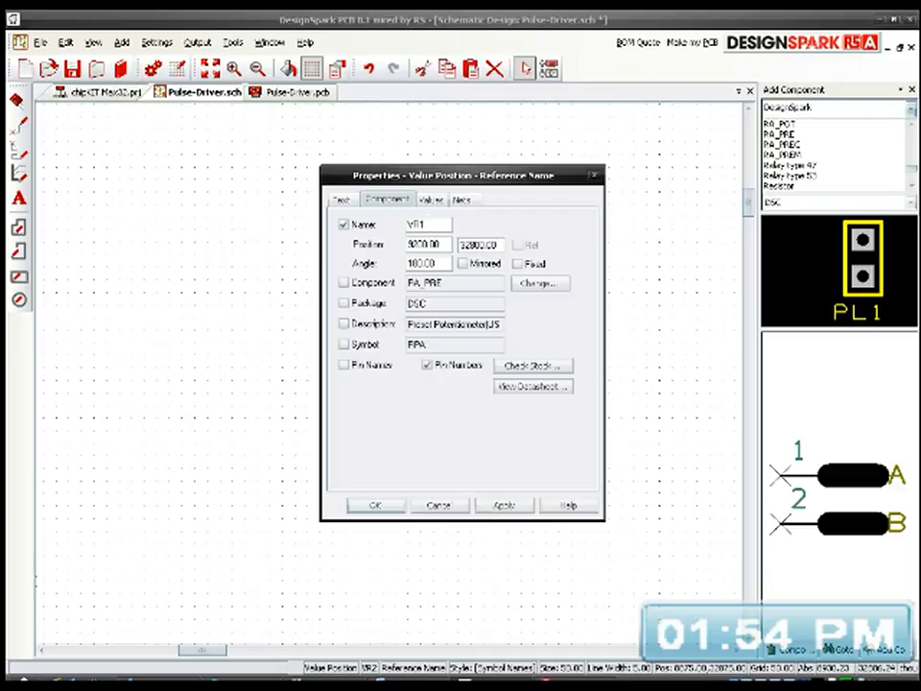
click(505, 504)
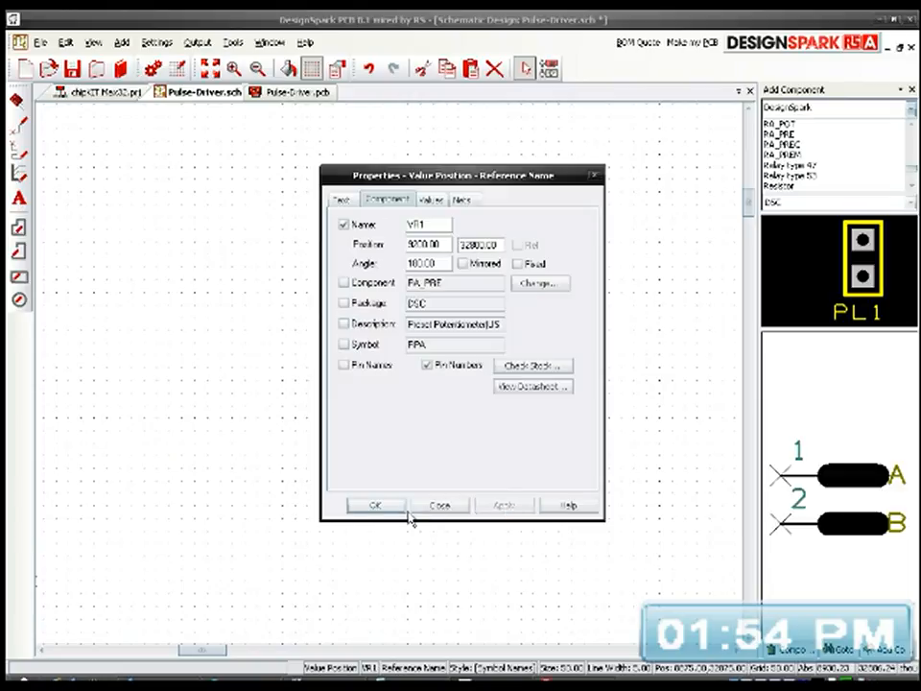
click(397, 508)
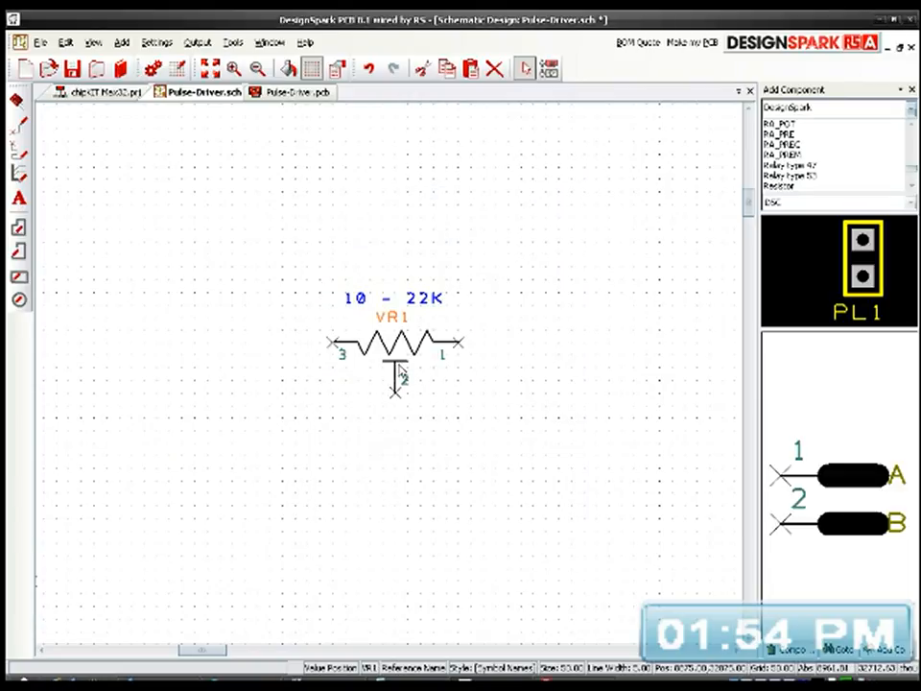
Step: Move potentiometer VR1 into the empty area above and between opto-isolators IC2 and IC1
scroll(391, 374, down, 2)
scroll(432, 400, down, 1)
middle_drag(348, 515, 323, 528)
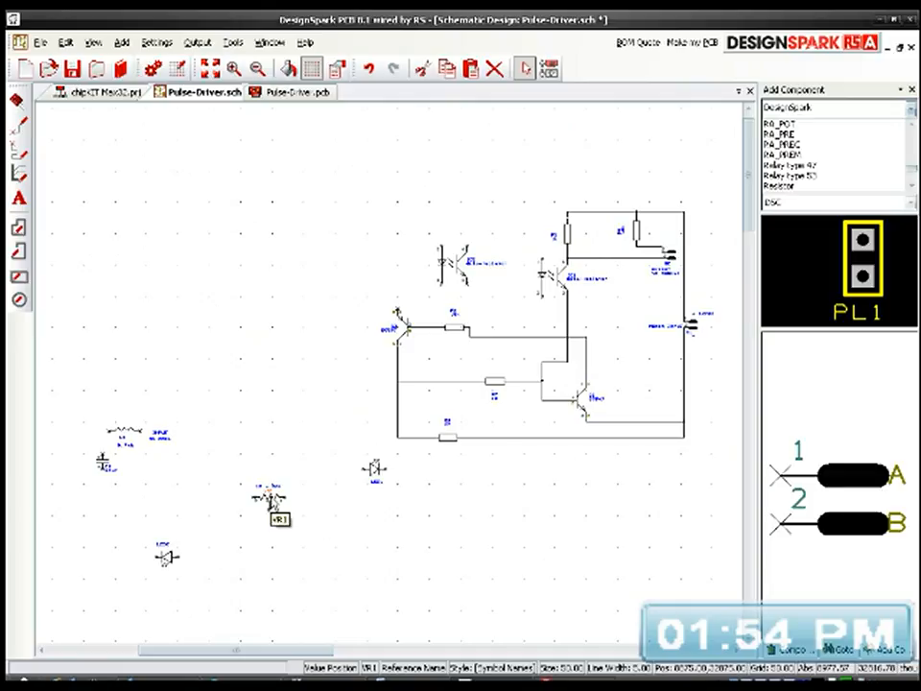
drag(276, 506, 514, 212)
scroll(380, 375, up, 1)
scroll(395, 384, up, 1)
scroll(391, 377, down, 1)
middle_drag(434, 483, 392, 333)
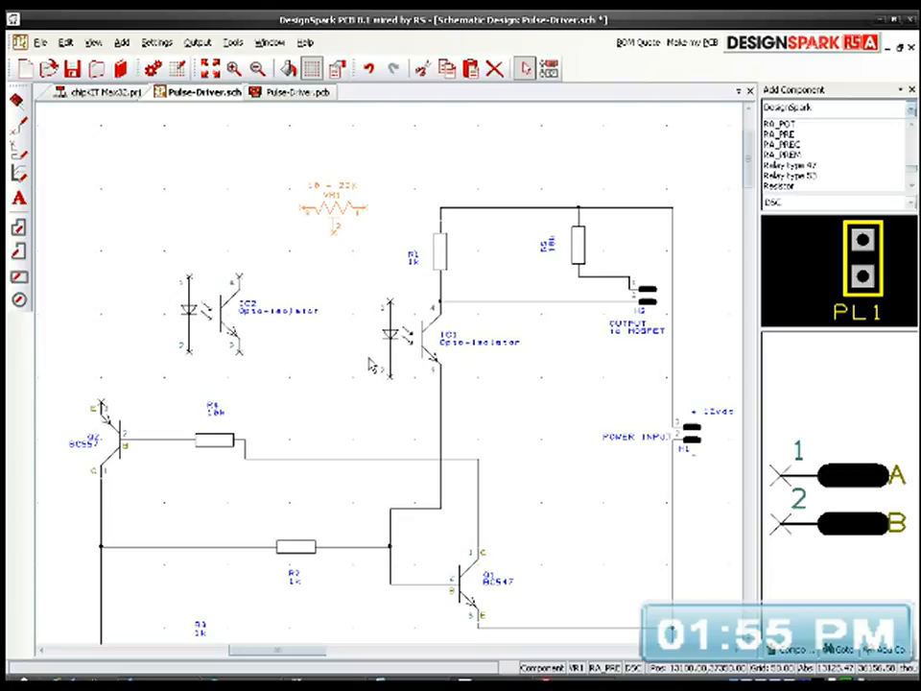
Step: Add the text ON beside the diode of opto-isolator IC1 and OFF beside the diode of IC2
click(17, 198)
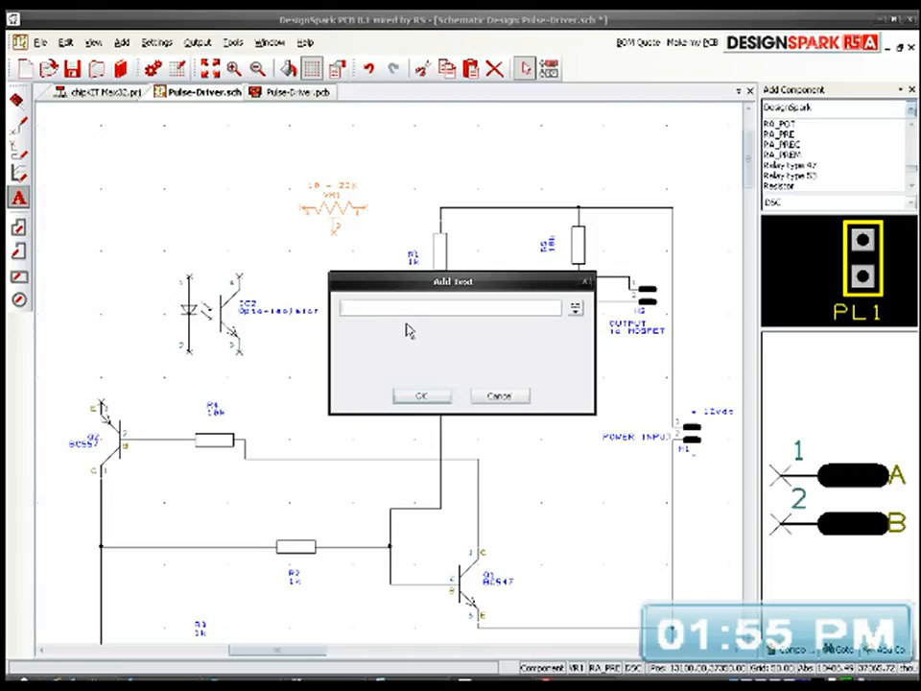
text(ON)
click(421, 394)
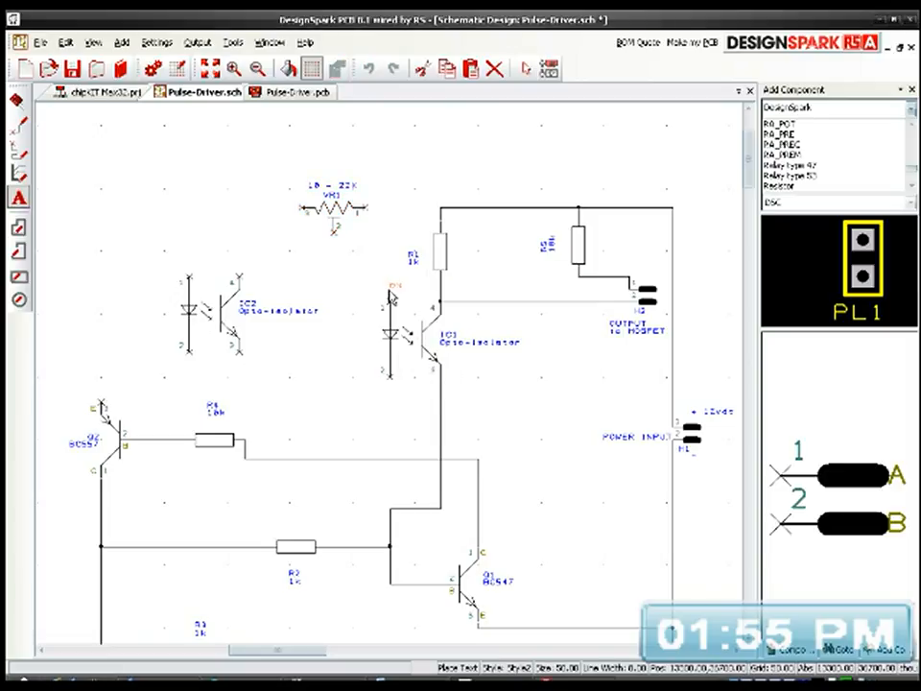
click(365, 344)
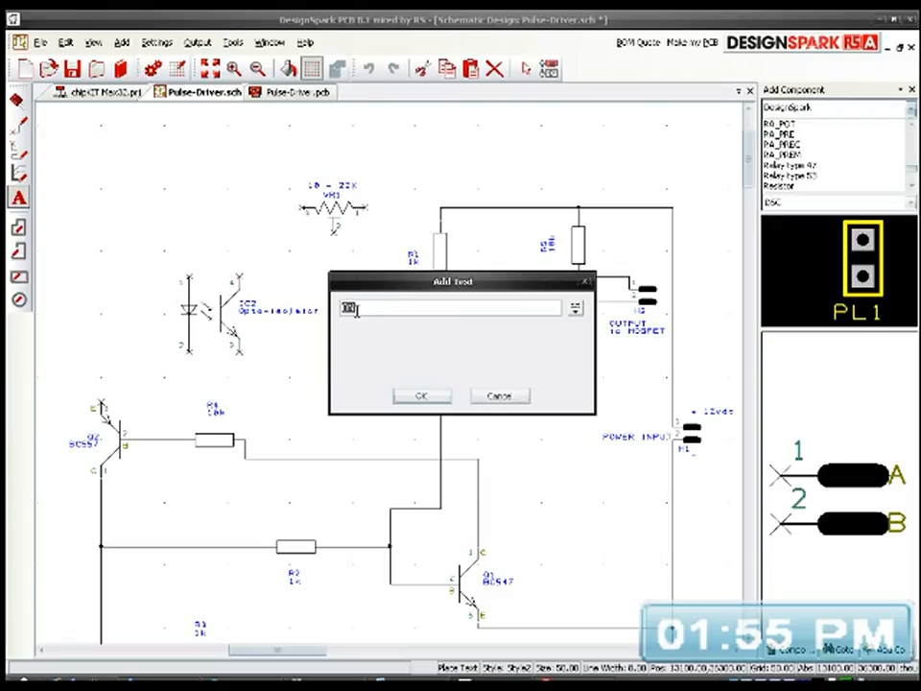
click(422, 396)
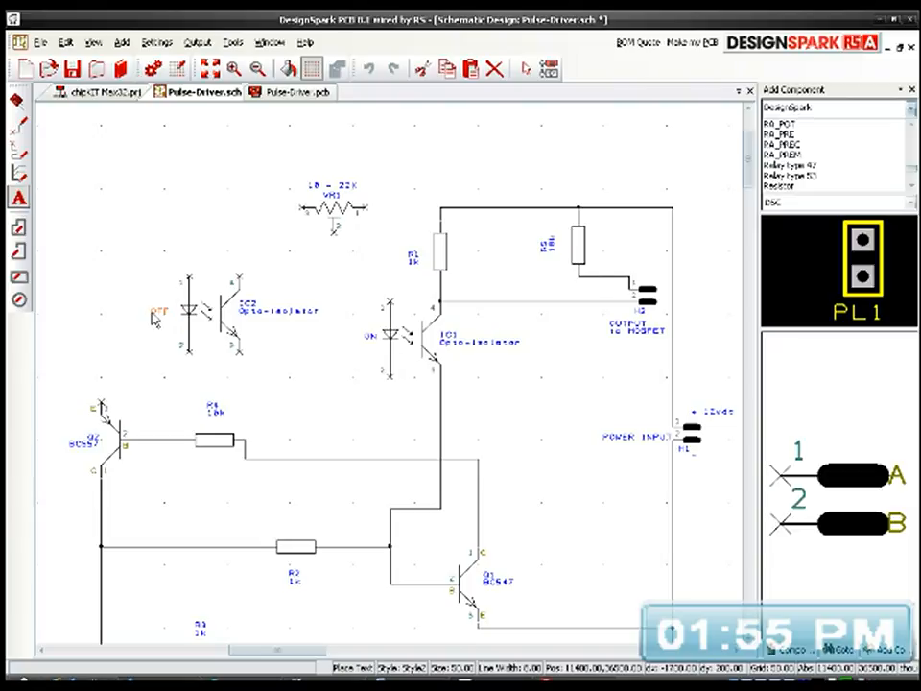
click(154, 319)
click(496, 393)
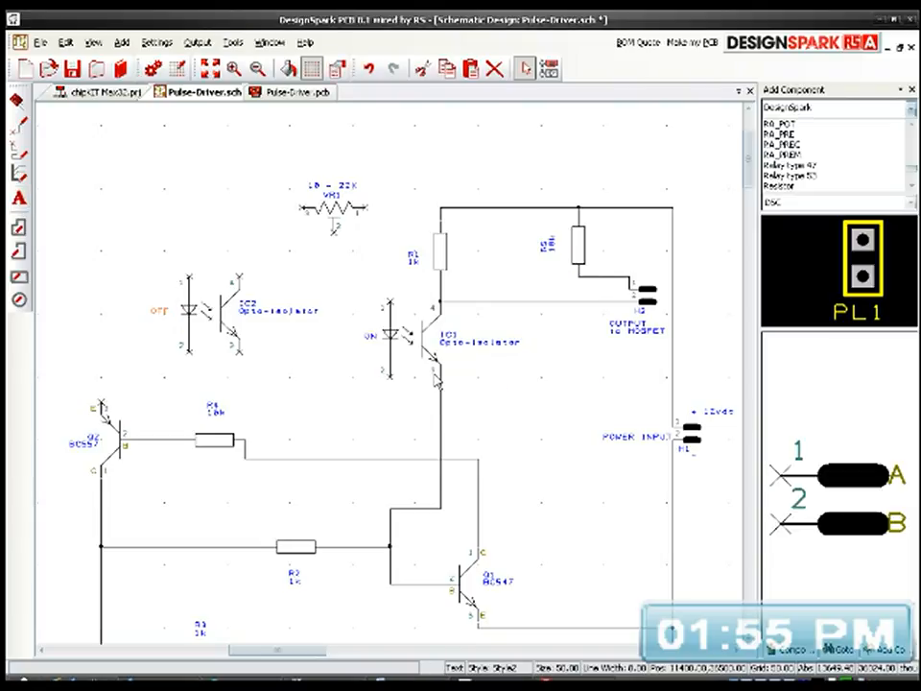
Step: Rotate potentiometer VR1 upright with its wiper facing left and attach its pin 1 to pin 1 of IC1
scroll(428, 319, up, 2)
middle_drag(432, 372, 474, 495)
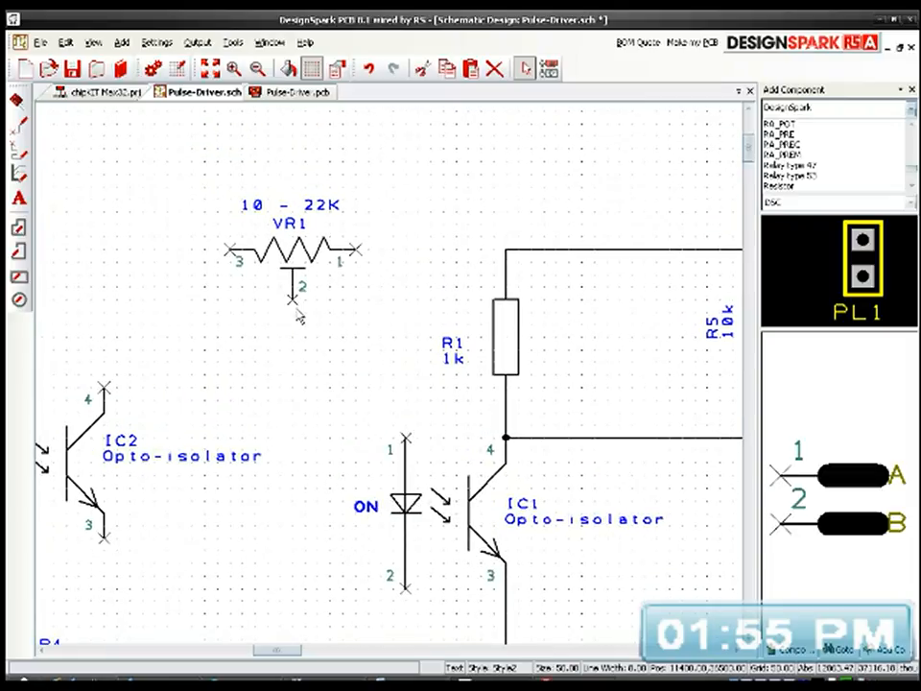
click(299, 255)
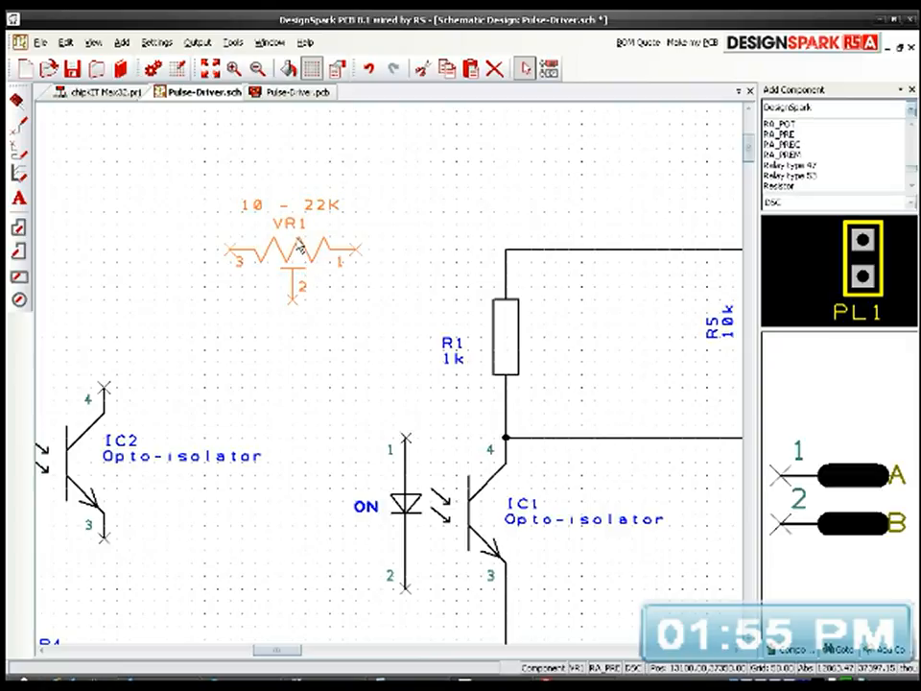
key(r)
key(r)
key(r)
drag(351, 207, 407, 440)
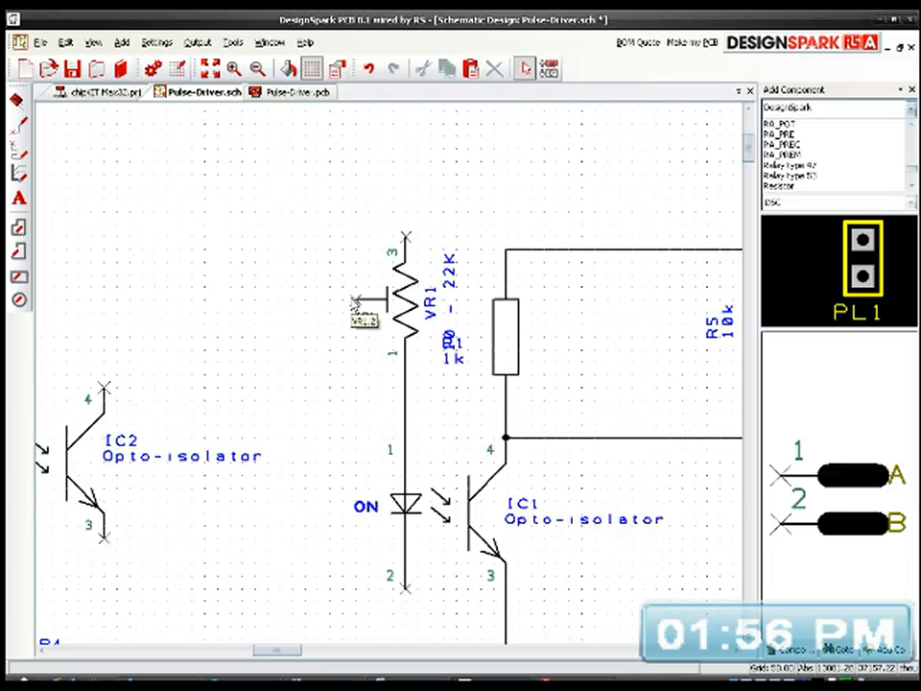
Step: Place a copy of header H2, rotated so its pins face down, above and to the left of VR1
scroll(355, 305, down, 2)
middle_drag(368, 413, 343, 400)
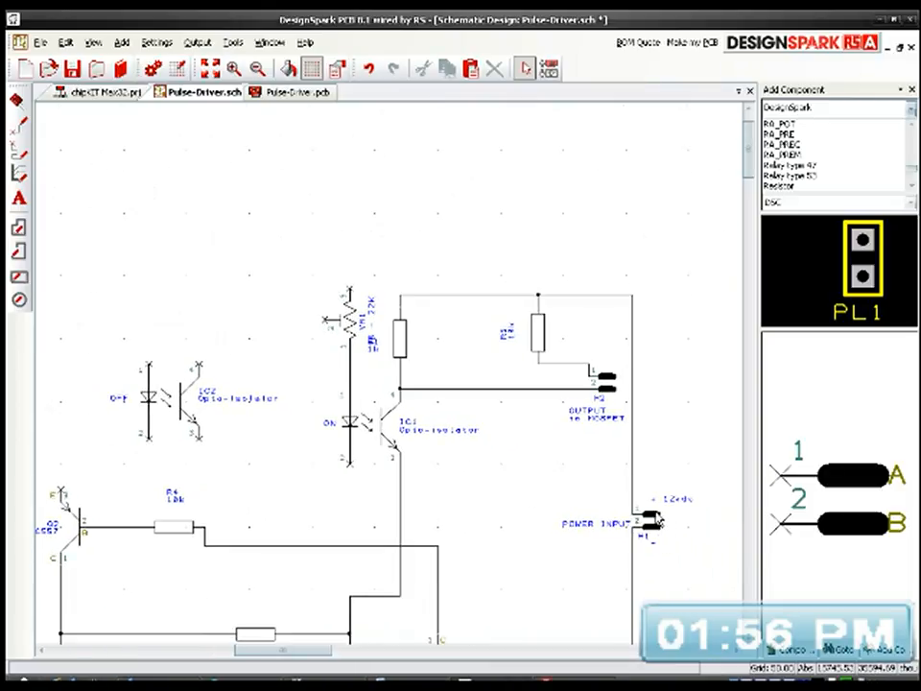
click(617, 388)
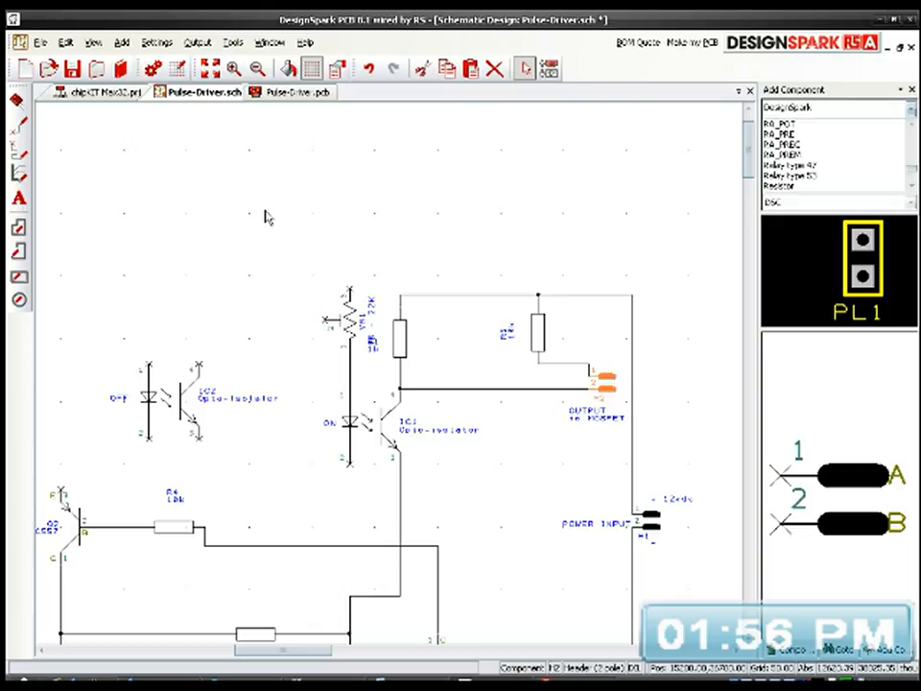
click(234, 215)
key(ctrl+v)
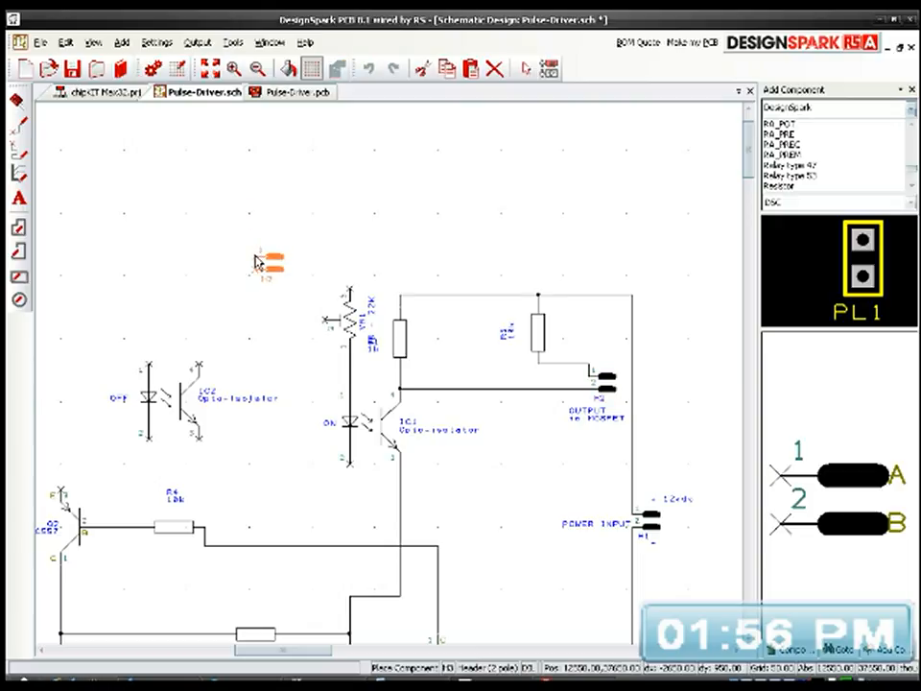
key(r)
key(r)
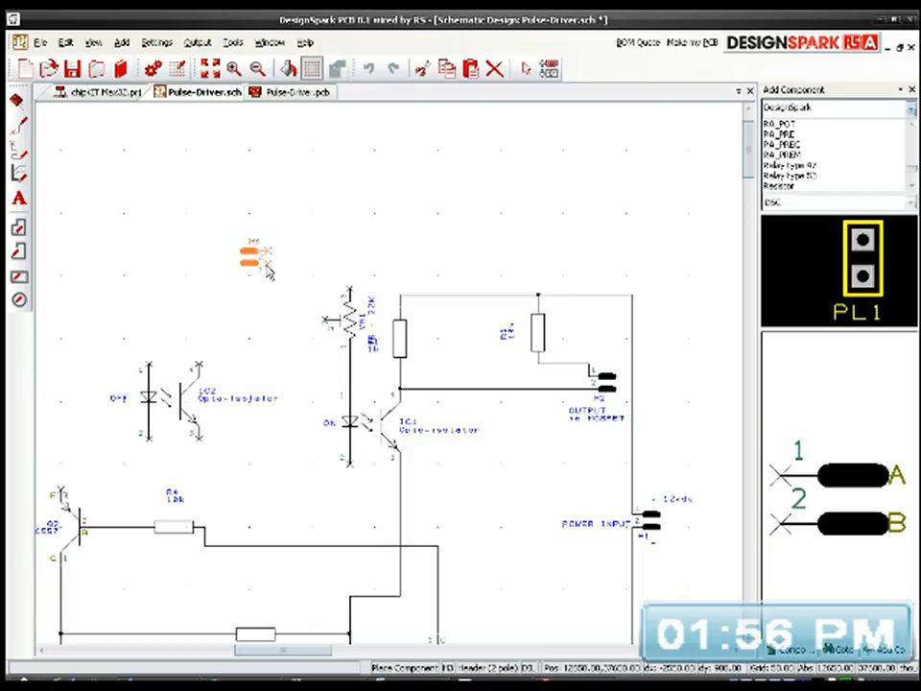
key(r)
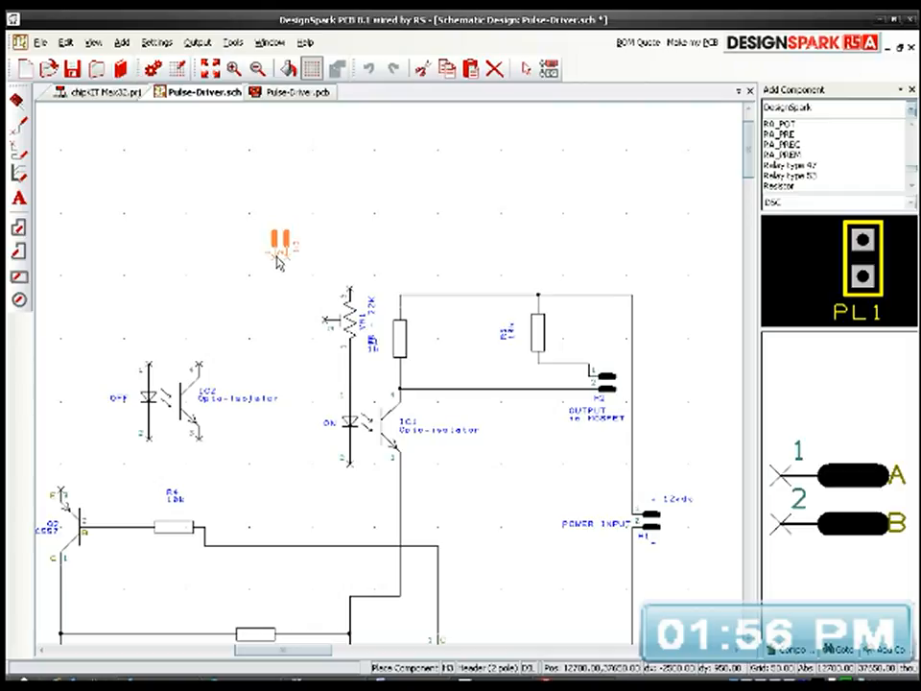
click(276, 259)
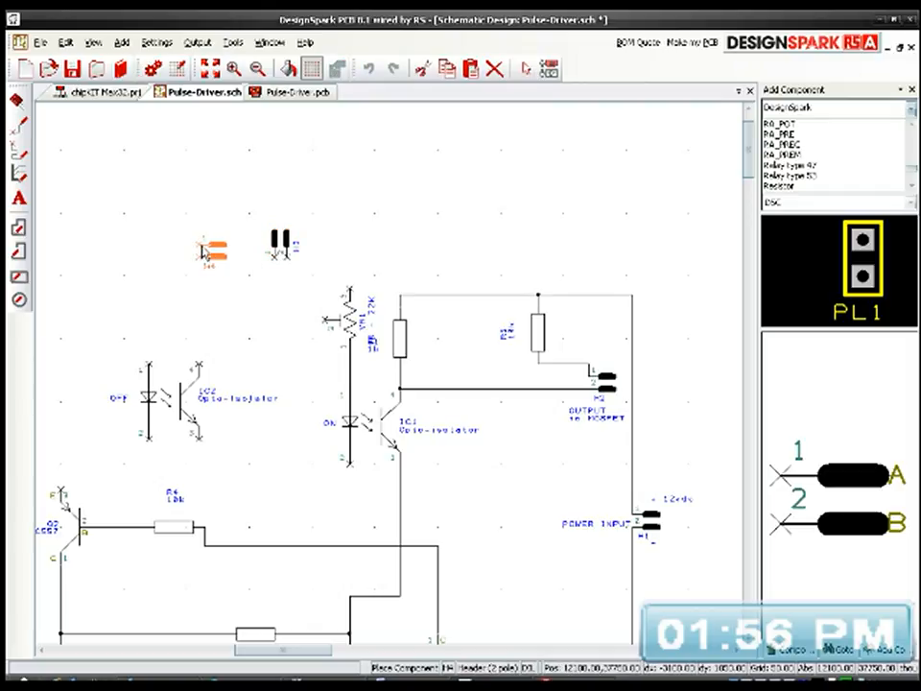
Step: Place a second header copy with its pins facing down above IC2, level with the first copy
key(r)
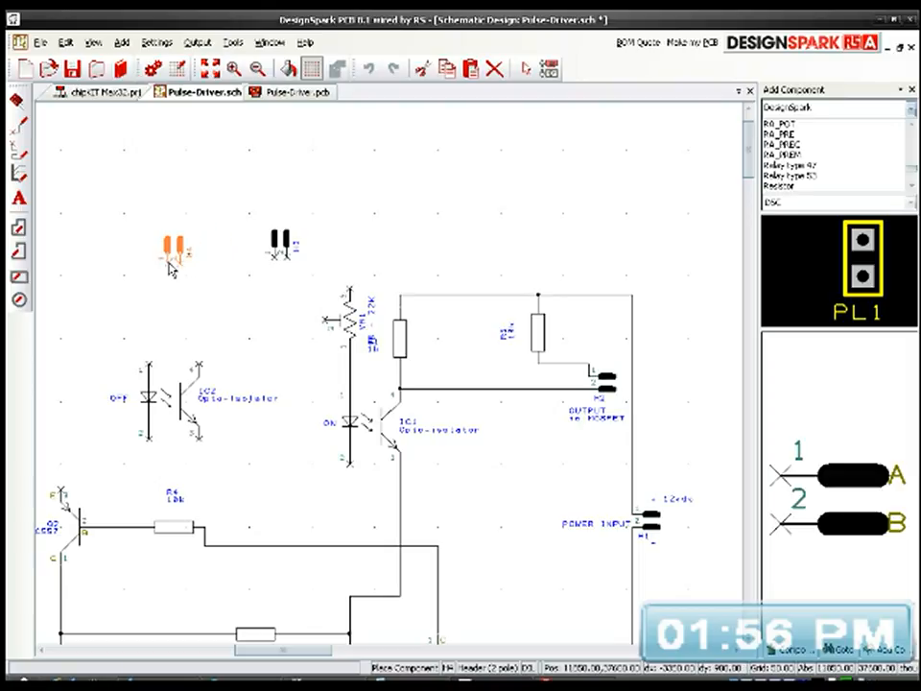
click(176, 261)
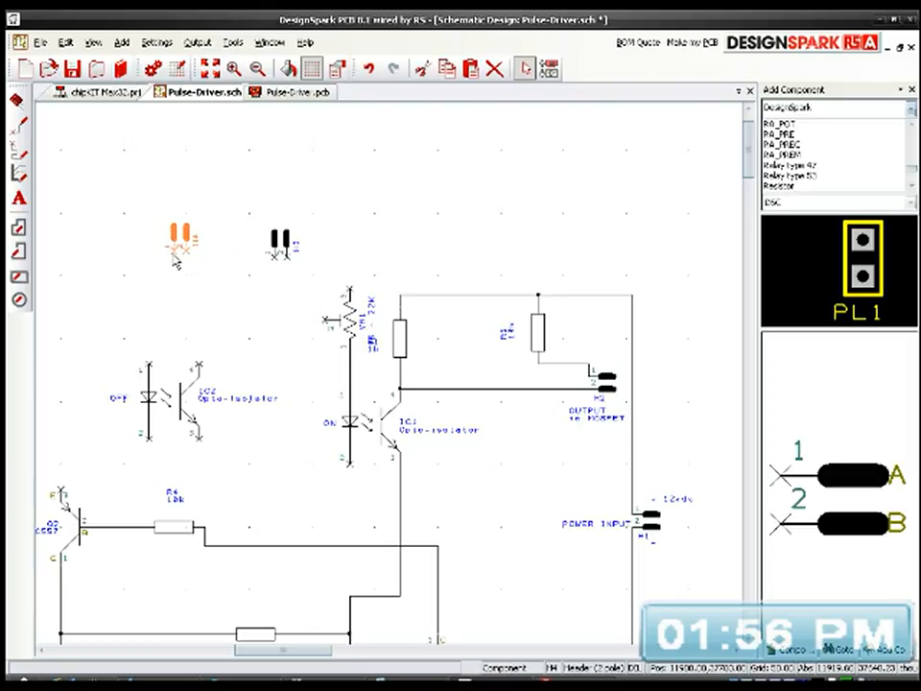
key(ctrl+z)
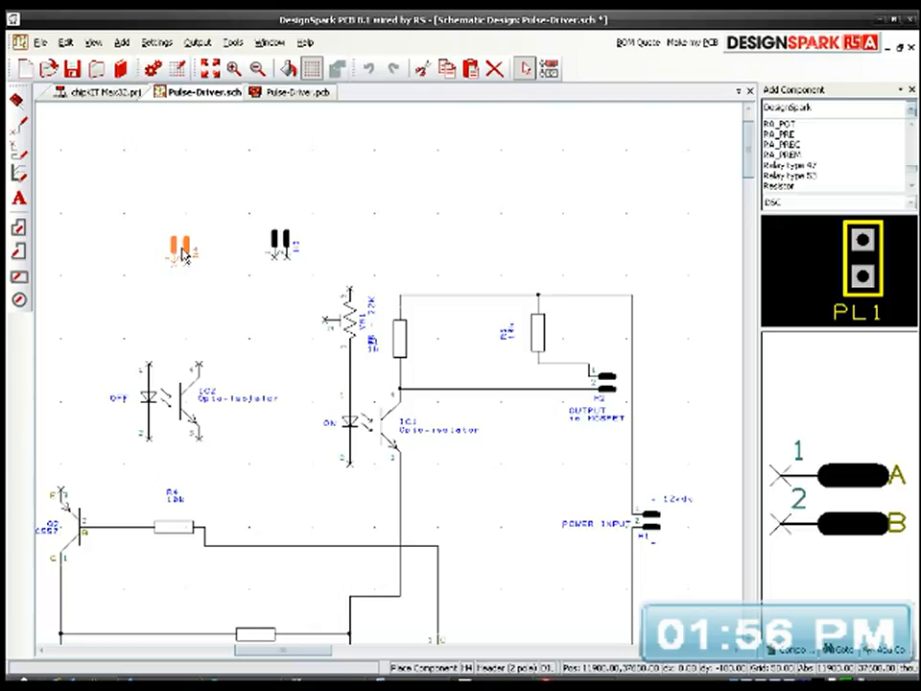
click(183, 253)
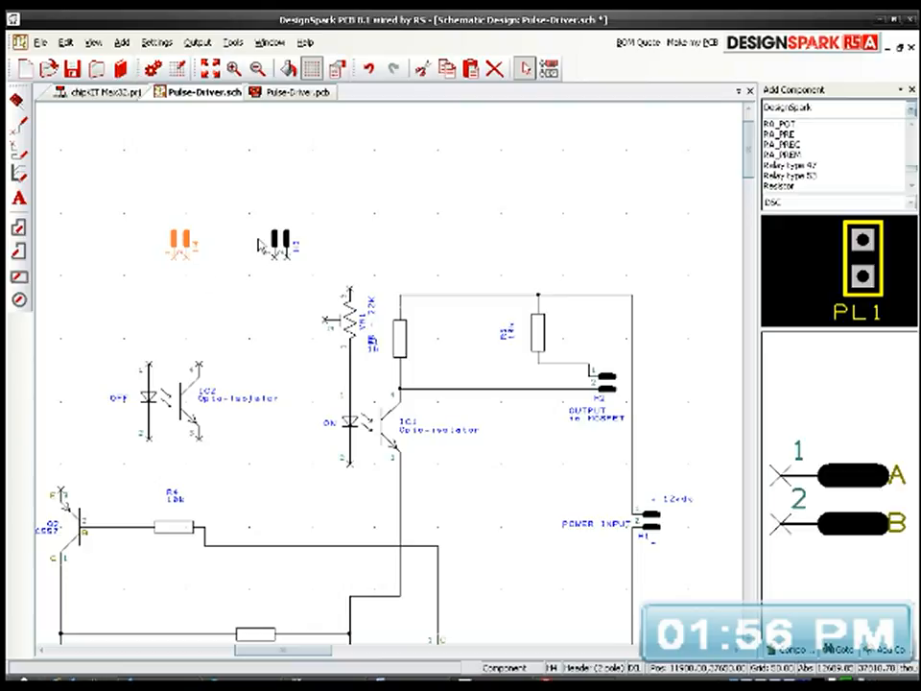
Step: Copy the ON label above header H3 and the OFF label above header H4
click(329, 425)
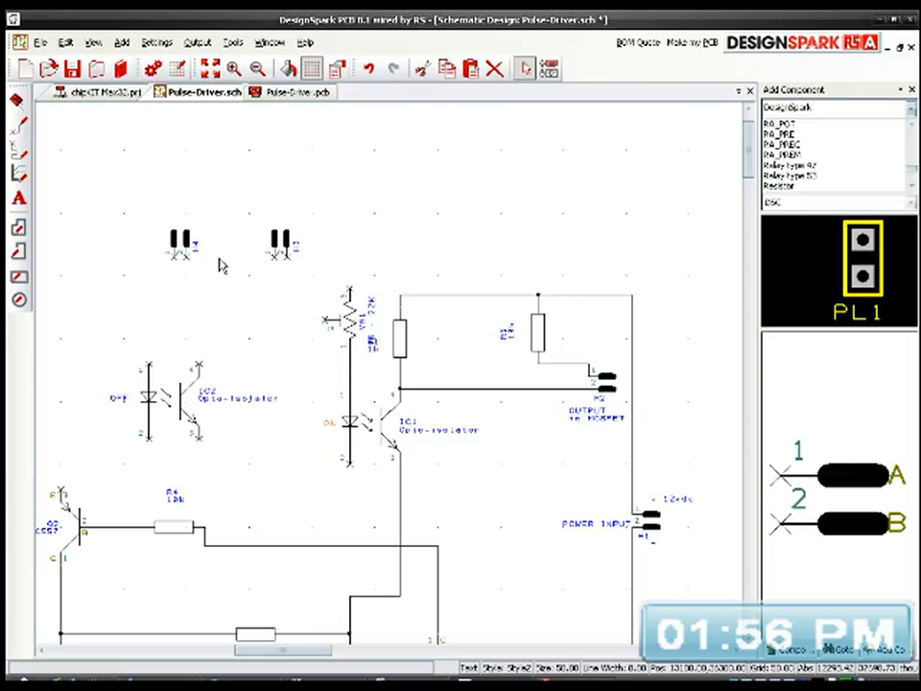
key(ctrl+v)
click(279, 218)
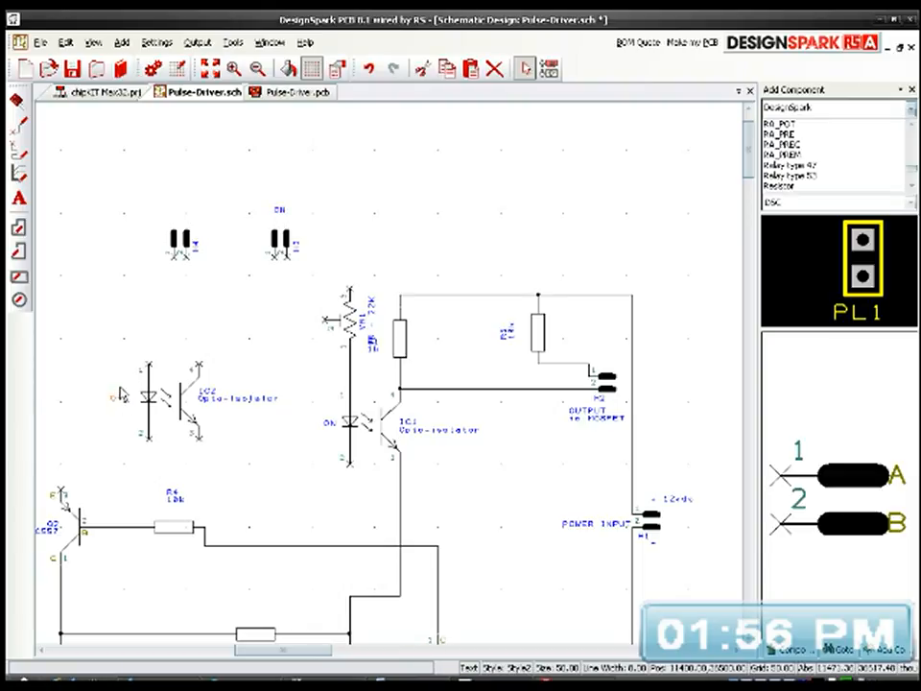
key(ctrl+v)
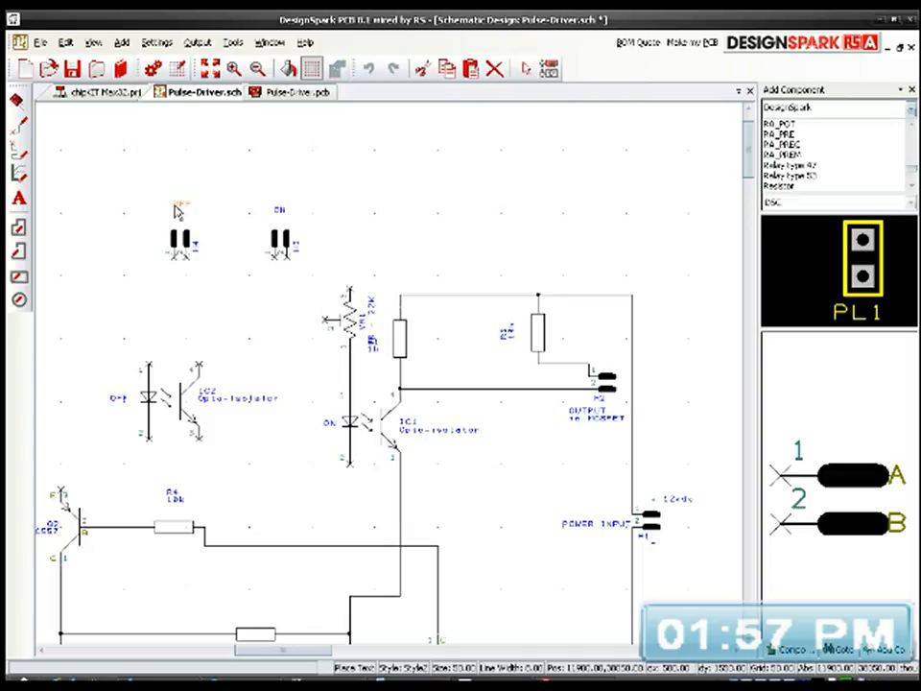
click(177, 213)
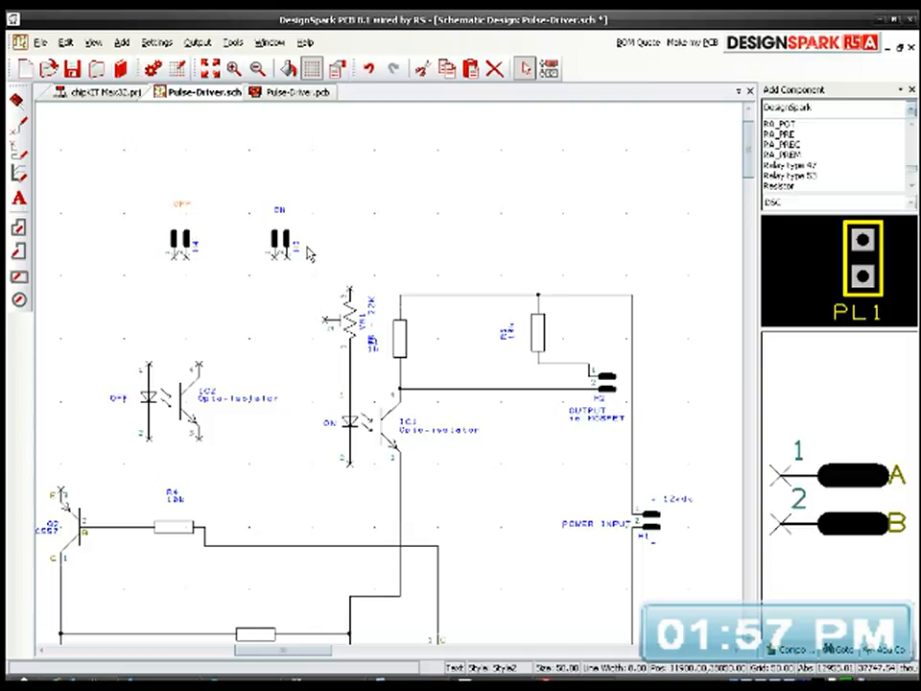
scroll(278, 242, up, 3)
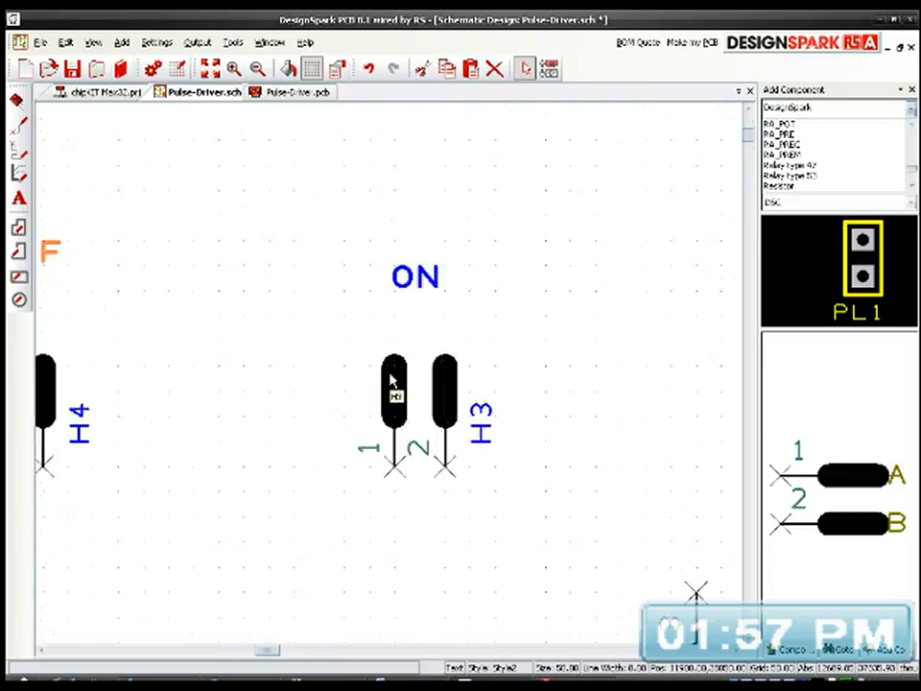
drag(444, 410, 454, 381)
middle_drag(424, 443, 474, 273)
drag(562, 153, 562, 159)
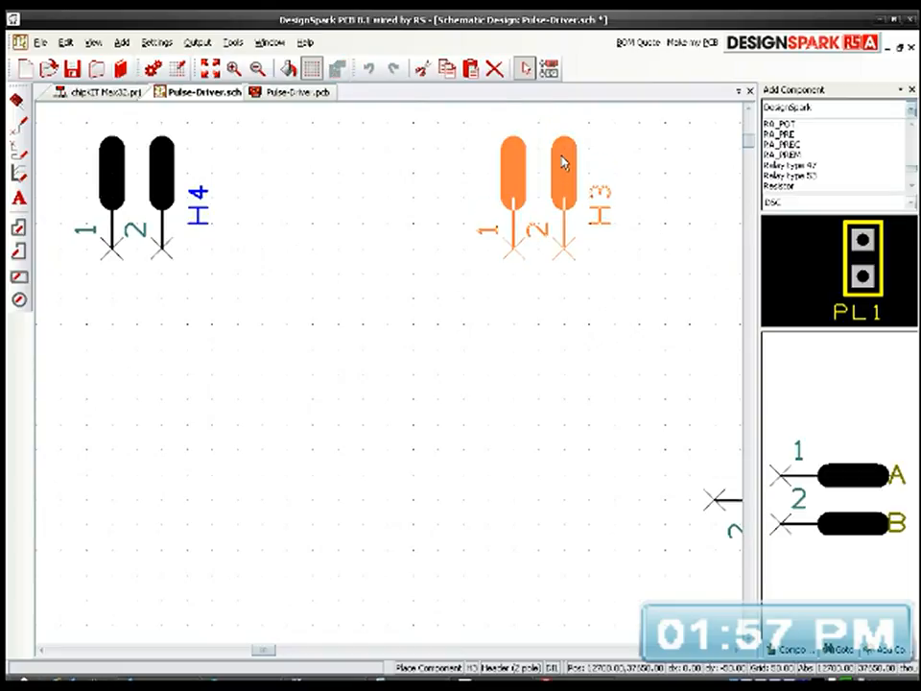
Step: Rotate the pin numbers 1 and 2 of header H3 upright and place them beside their pins
middle_drag(518, 372, 407, 438)
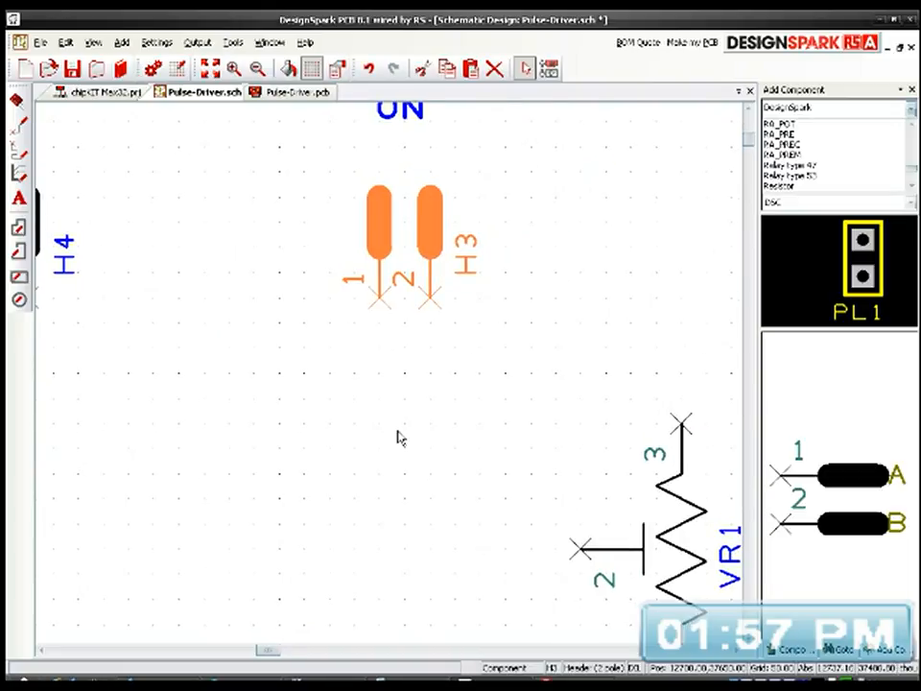
click(408, 282)
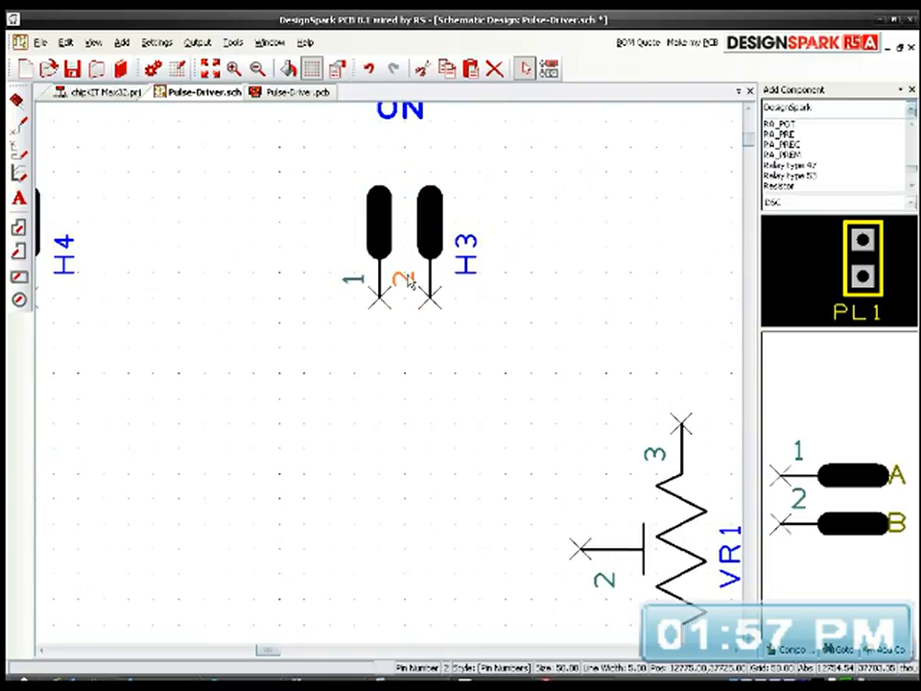
key(r)
drag(424, 273, 362, 282)
click(355, 284)
key(r)
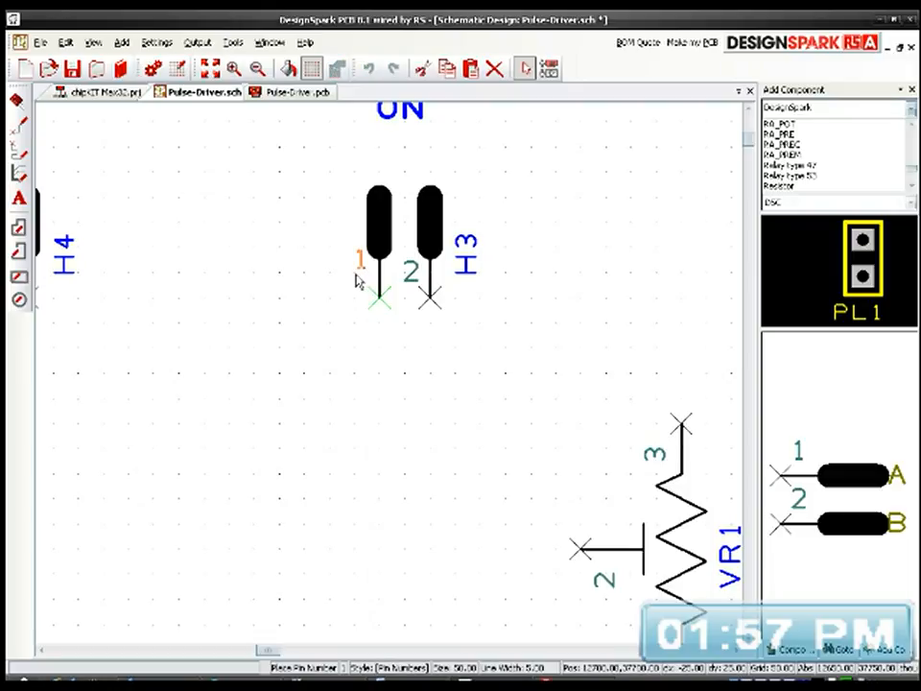
Step: Rotate the pin numbers 1 and 2 of header H4 upright and place them beside their pins
middle_drag(336, 403, 580, 430)
click(249, 311)
key(r)
key(r)
drag(262, 296, 177, 322)
key(r)
key(r)
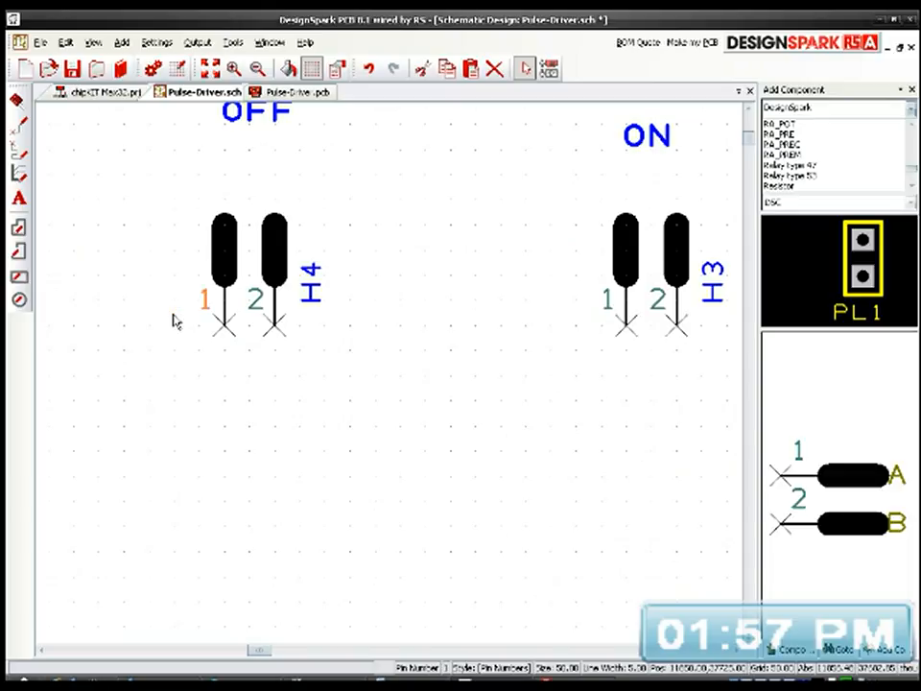
click(256, 386)
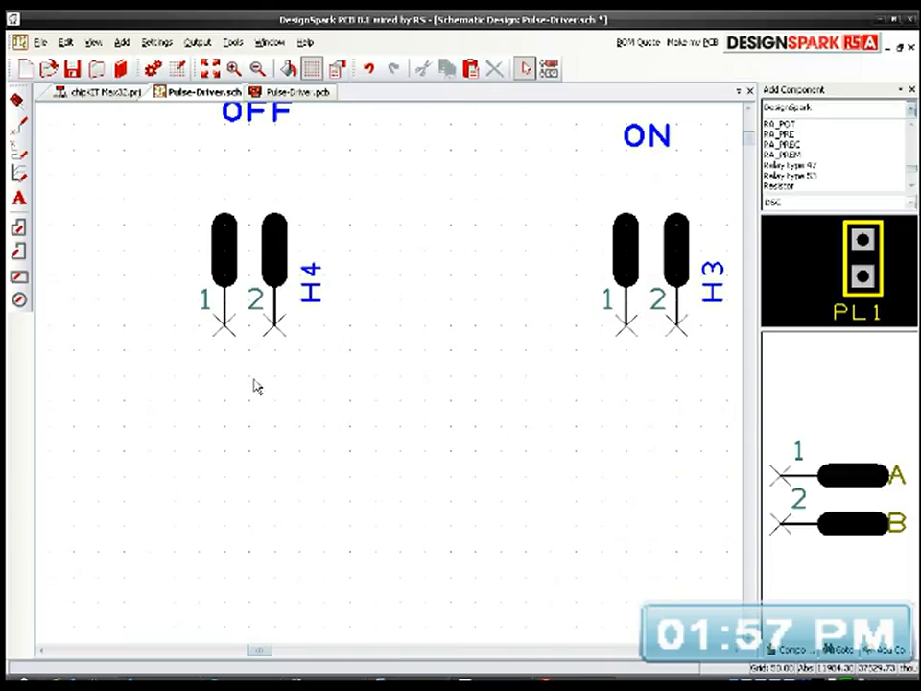
Step: Rotate the H4 and H3 reference names to read horizontally and position each just to the right of its header
click(313, 286)
key(r)
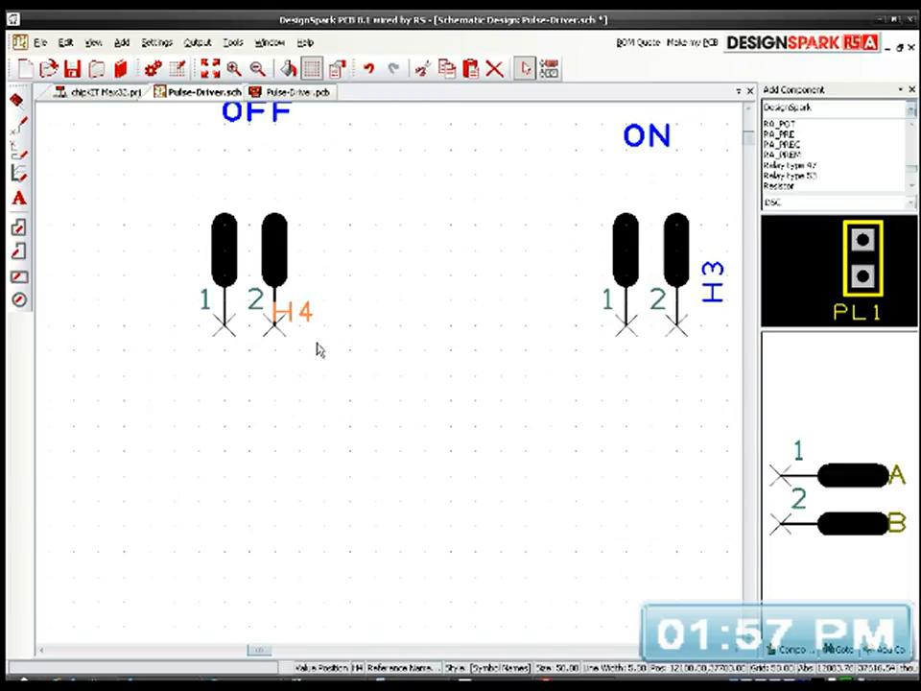
drag(302, 319, 323, 301)
middle_drag(514, 386, 290, 400)
click(493, 305)
key(r)
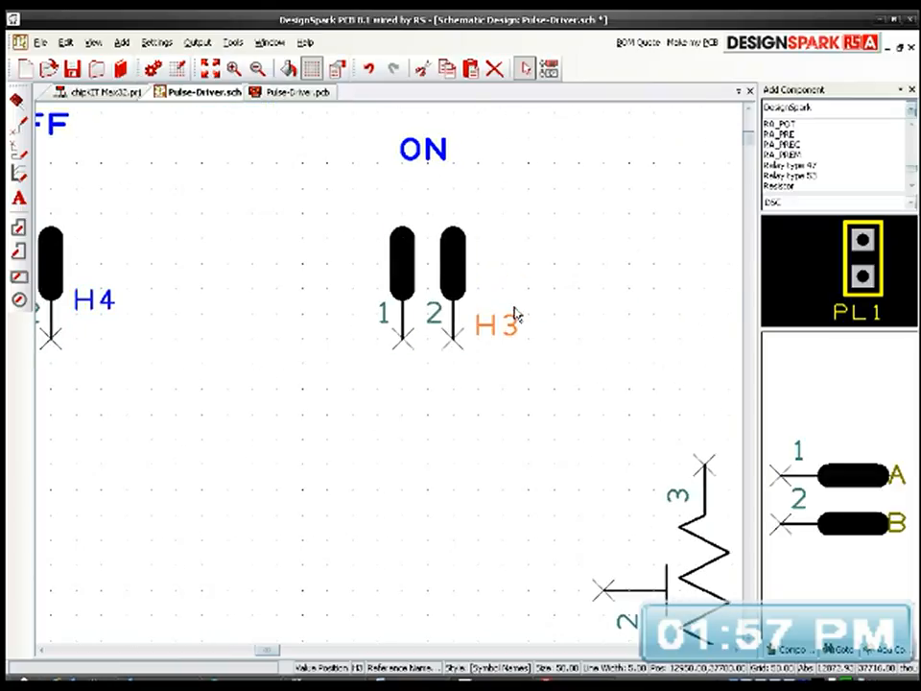
drag(498, 328, 503, 312)
click(503, 312)
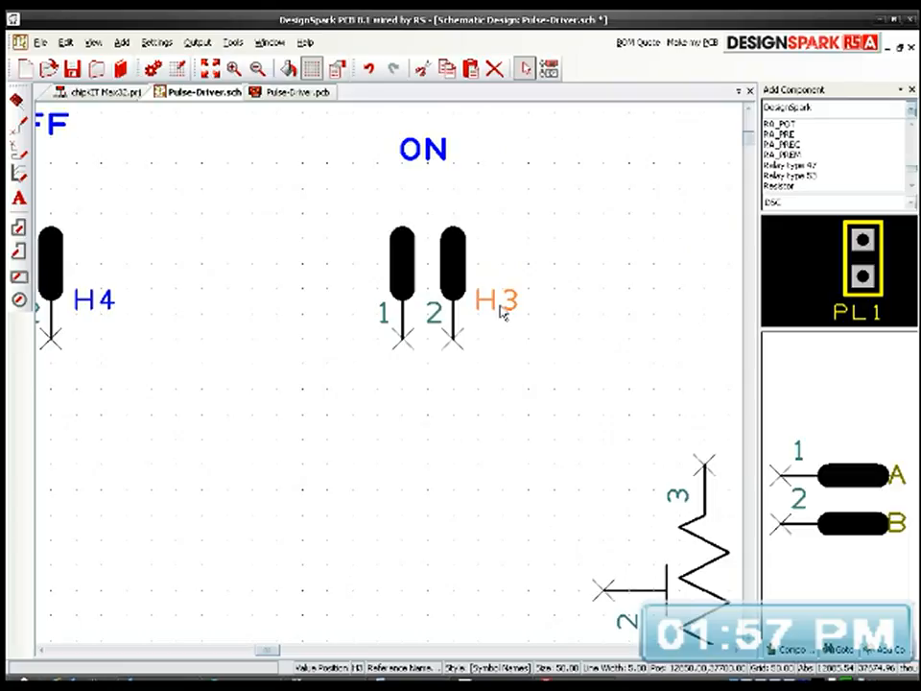
click(494, 404)
Step: Place a copy of potentiometer VR1 above and to the left of IC2, keeping it upright with its wiper facing left
scroll(390, 344, down, 4)
middle_drag(473, 382, 356, 319)
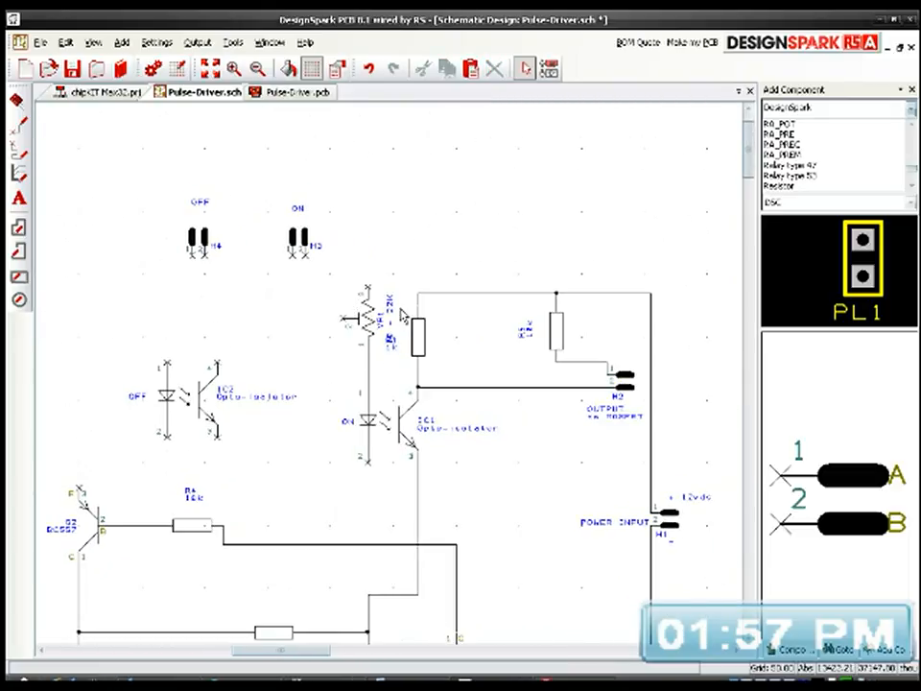
click(368, 324)
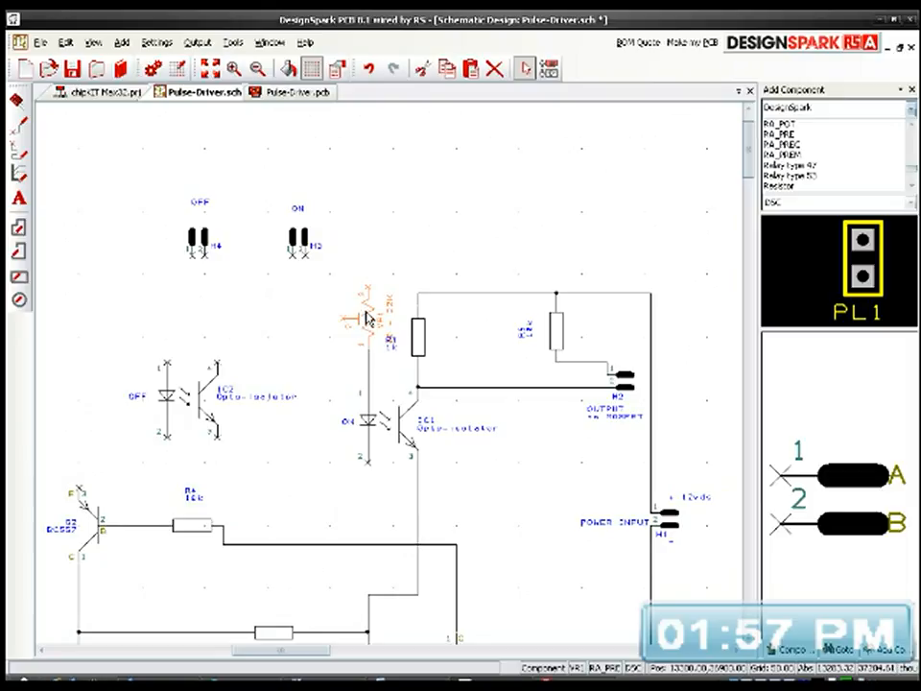
middle_drag(291, 358, 374, 359)
key(ctrl+v)
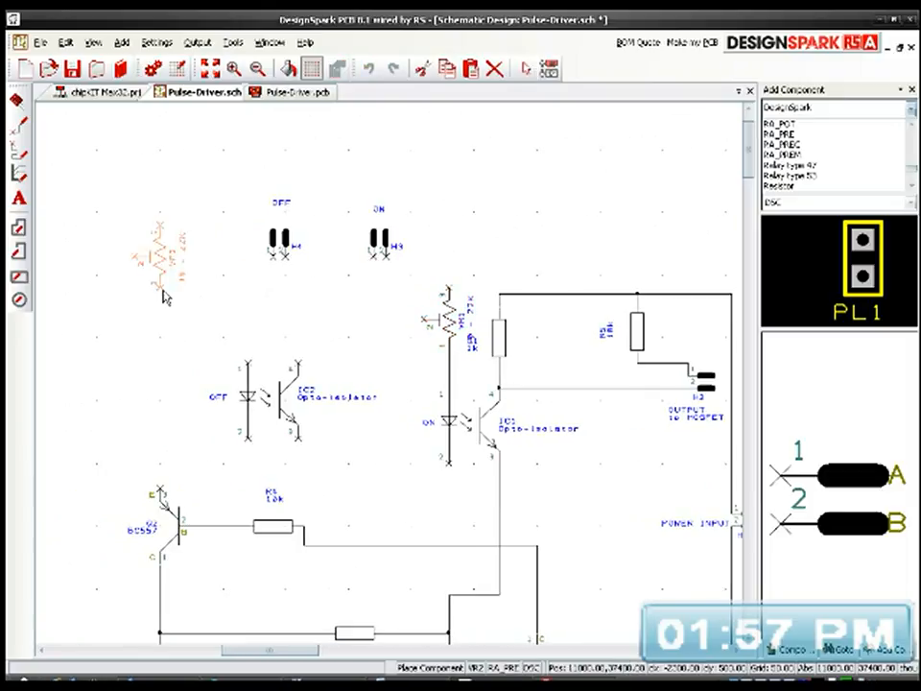
key(r)
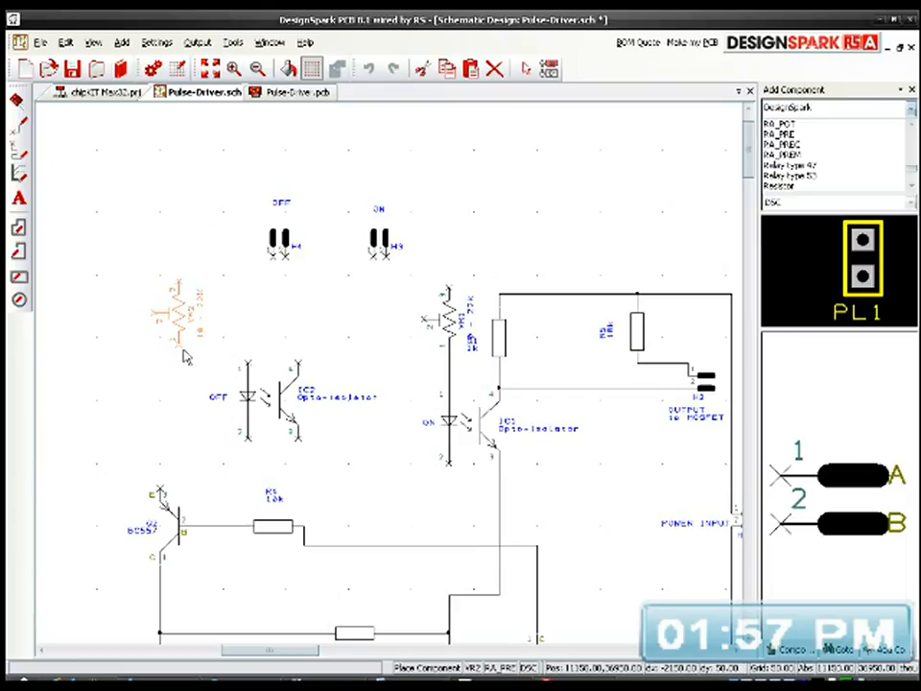
click(184, 353)
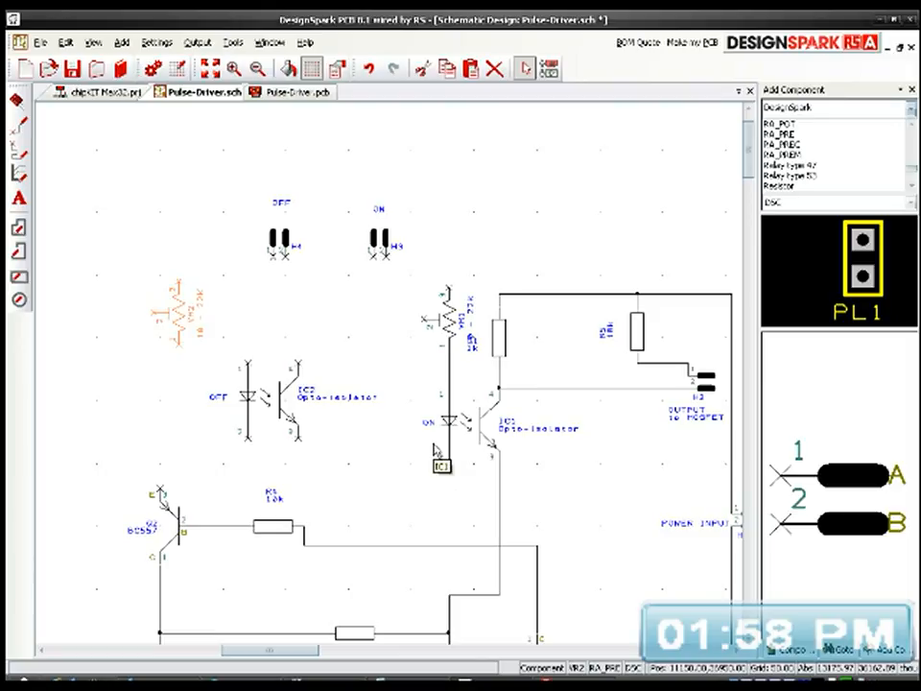
Step: Move resistor R2 left along its wire so it sits roughly above R3
middle_drag(448, 481, 373, 351)
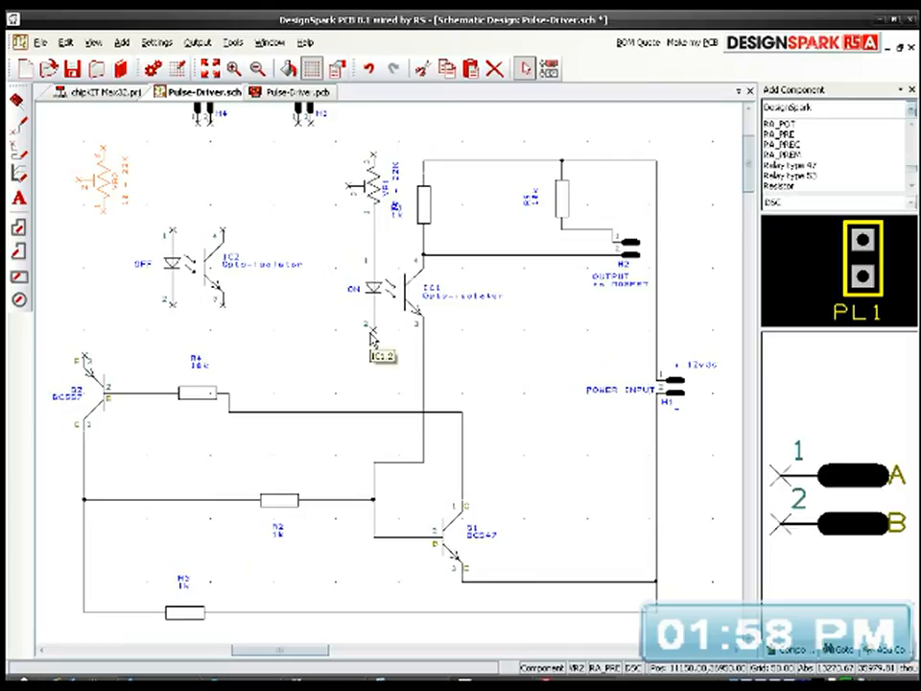
click(282, 500)
drag(282, 500, 193, 500)
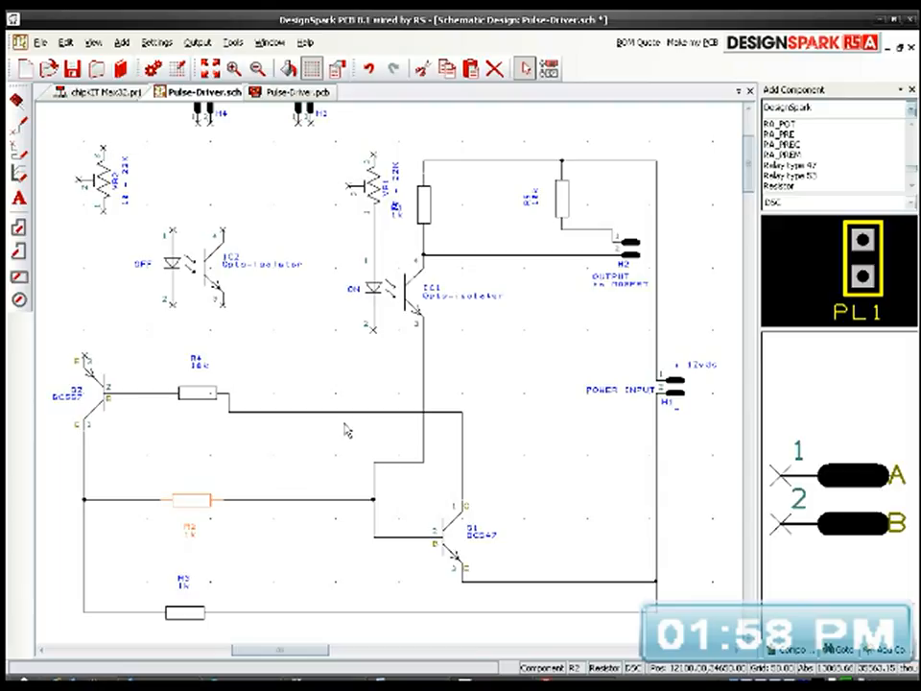
Step: Wire pin 2 of IC1 down to the line from R3 to H1, then join IC2 pin 2 to it with a straight run
drag(374, 331, 330, 611)
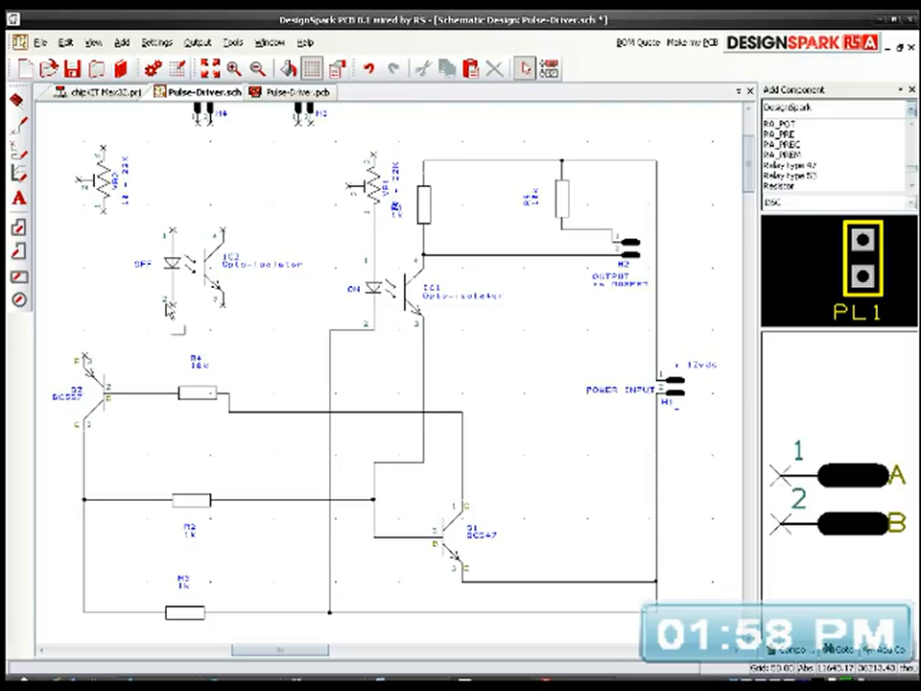
click(174, 308)
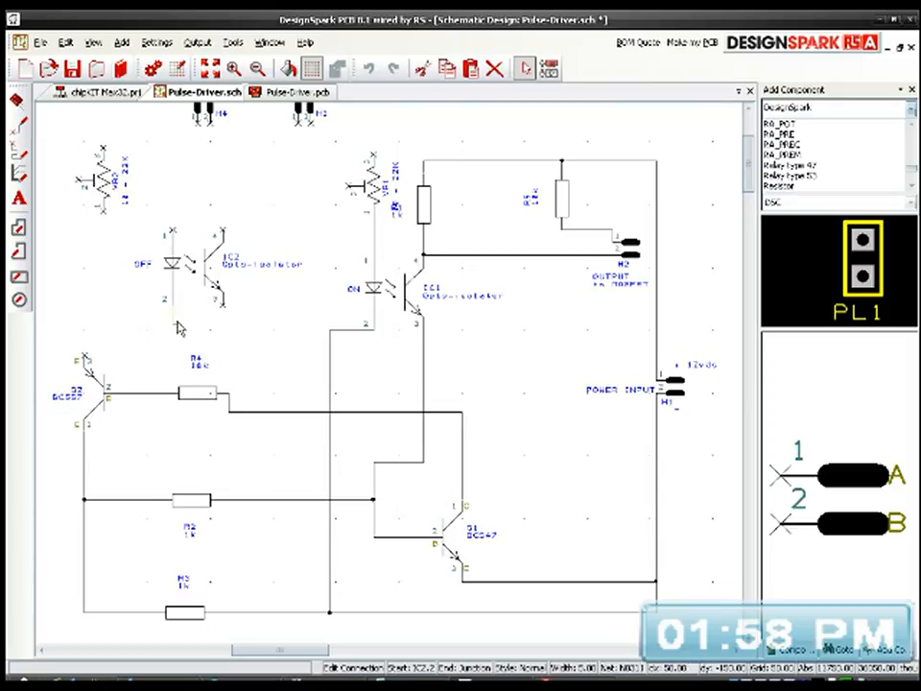
click(329, 326)
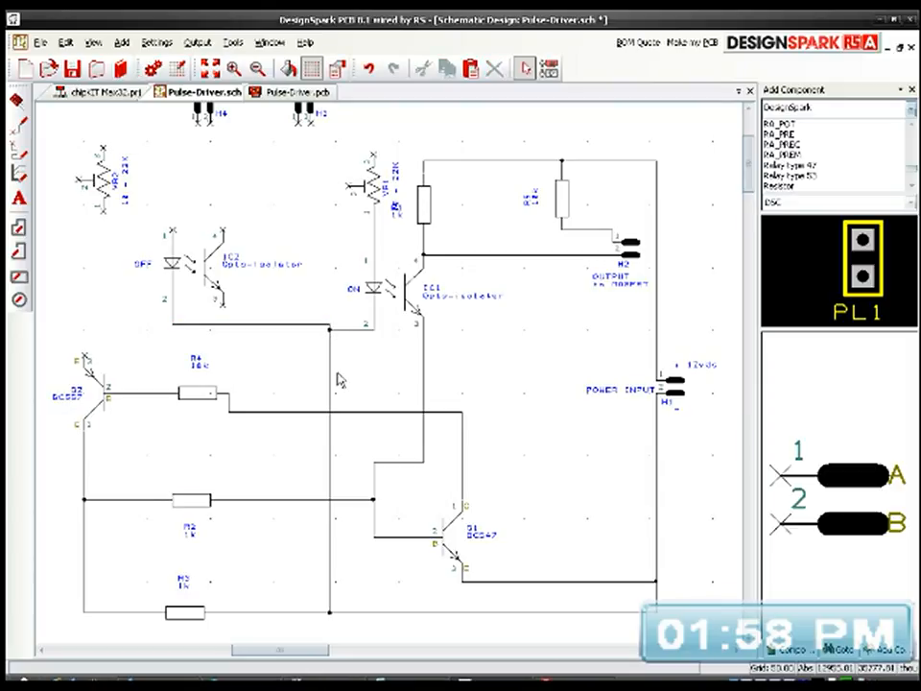
click(293, 325)
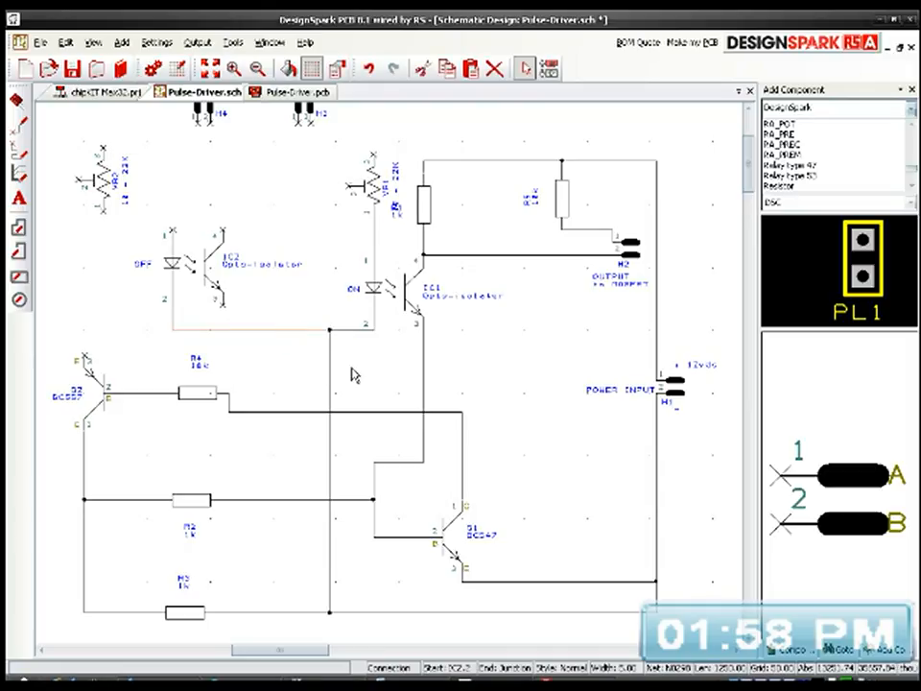
click(509, 372)
Step: Raise the top supply wire joining R1, R5 and H1 until it runs above headers H3 and H4
middle_drag(348, 371, 370, 388)
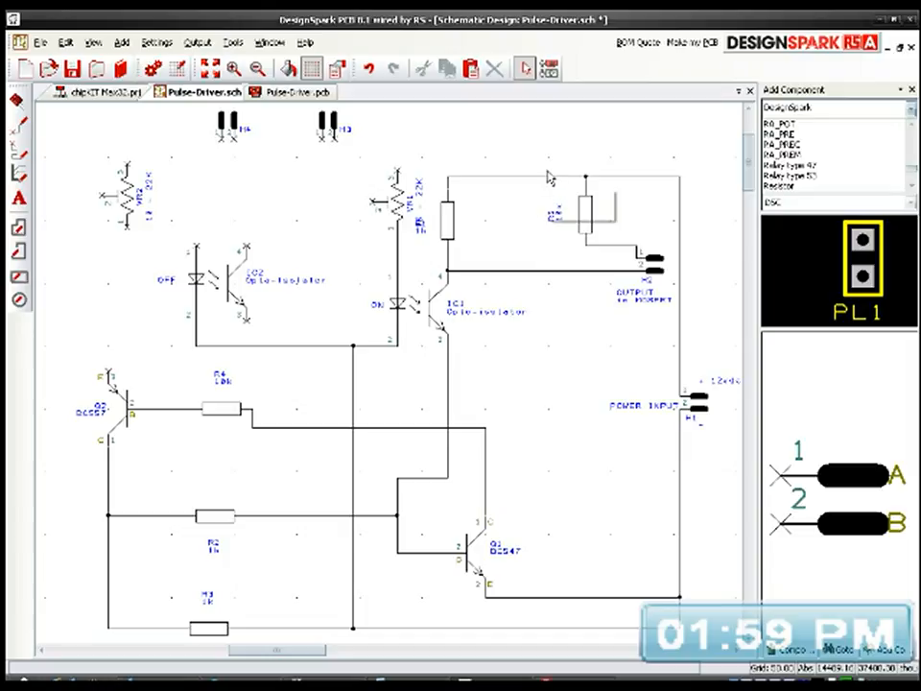
drag(549, 178, 552, 134)
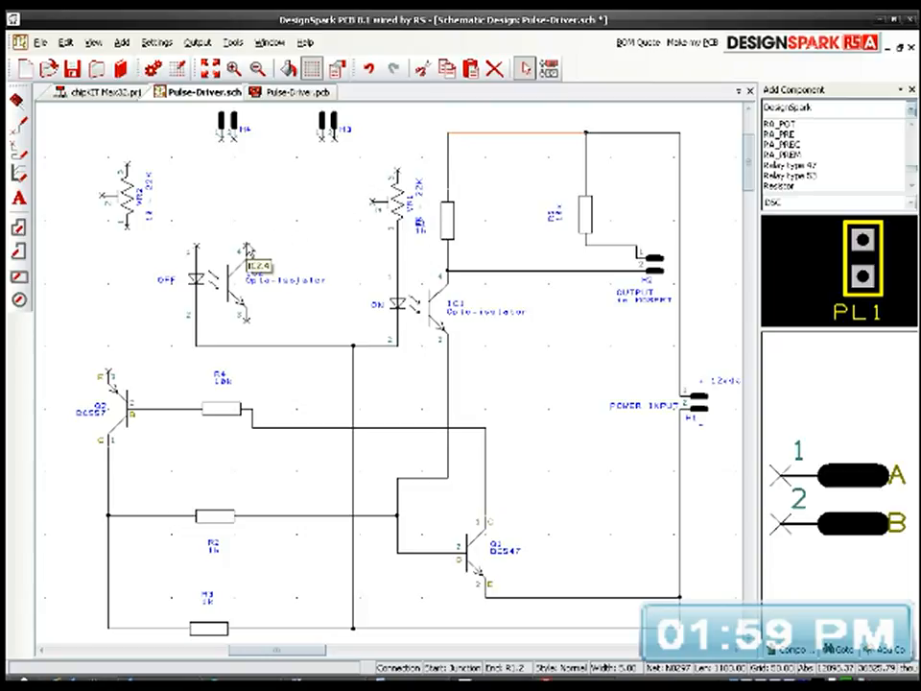
middle_drag(473, 265, 449, 299)
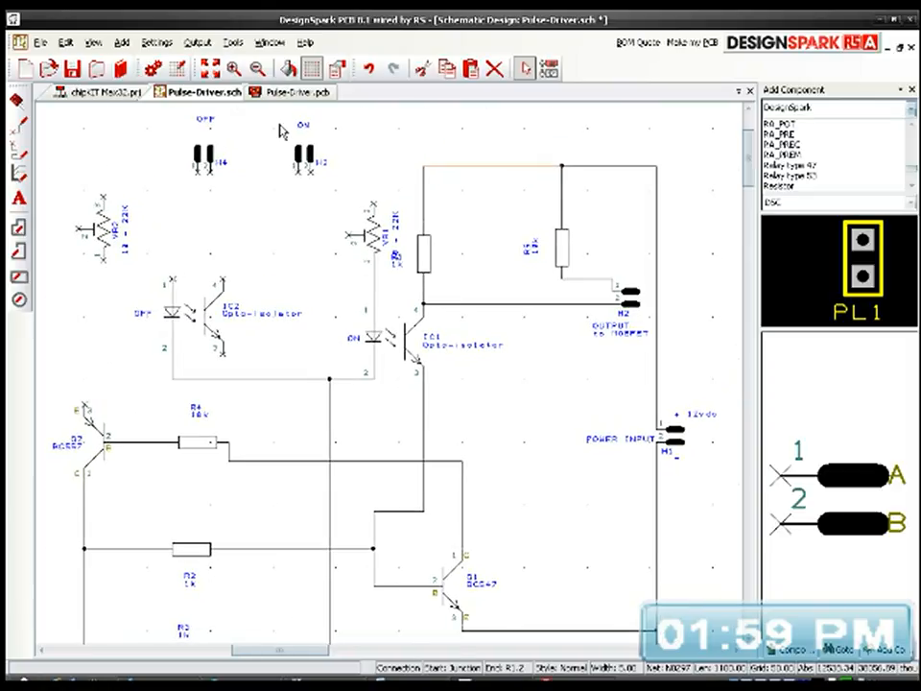
middle_drag(393, 231, 425, 311)
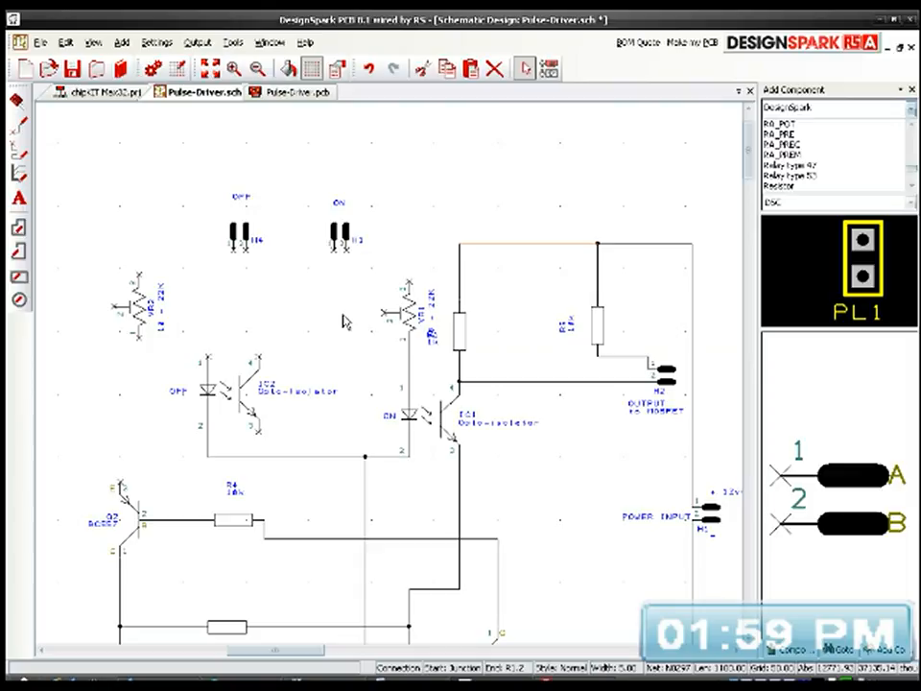
drag(502, 247, 493, 146)
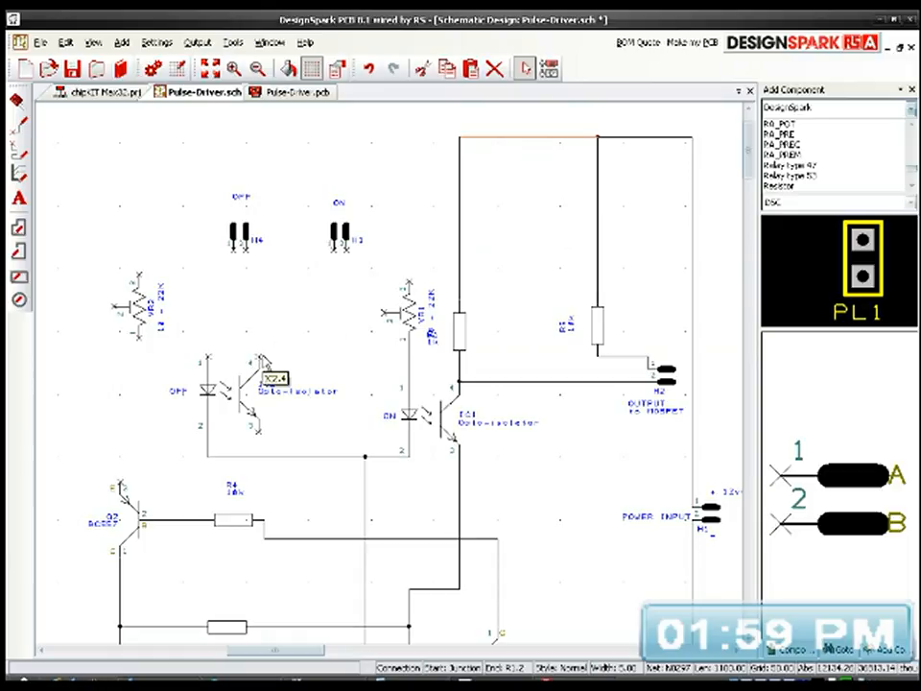
Step: Wire IC2 pin 4 to the top supply line and IC2 pin 3 to the wire between Q2's base and R4
drag(252, 362, 460, 140)
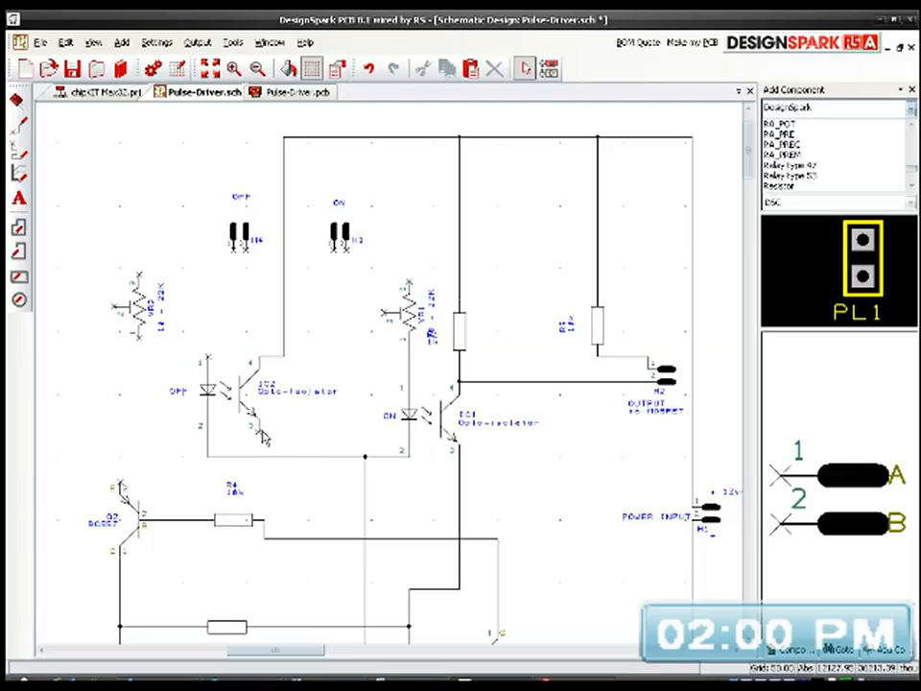
click(261, 437)
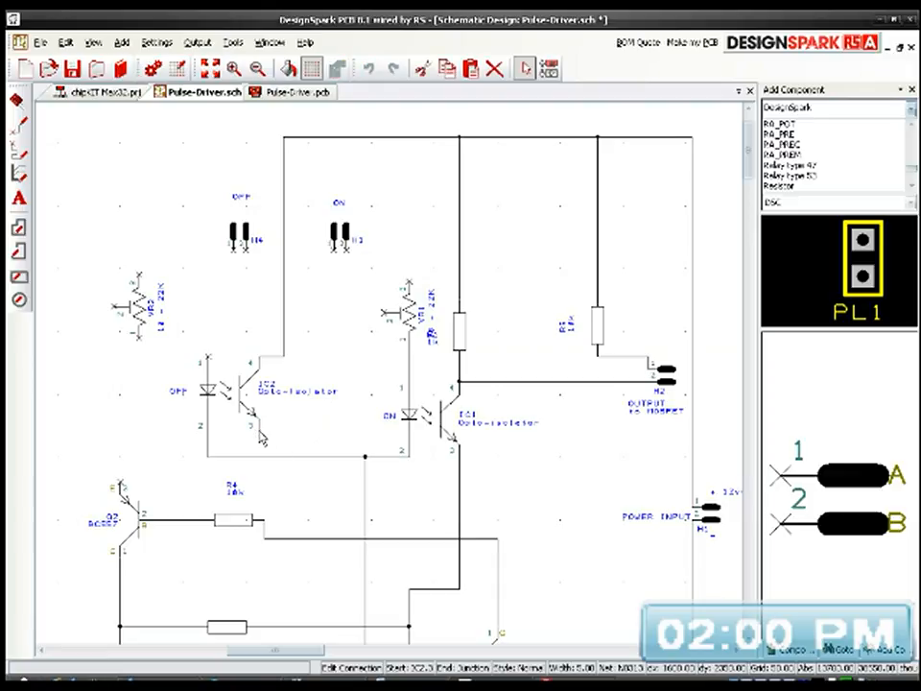
click(260, 483)
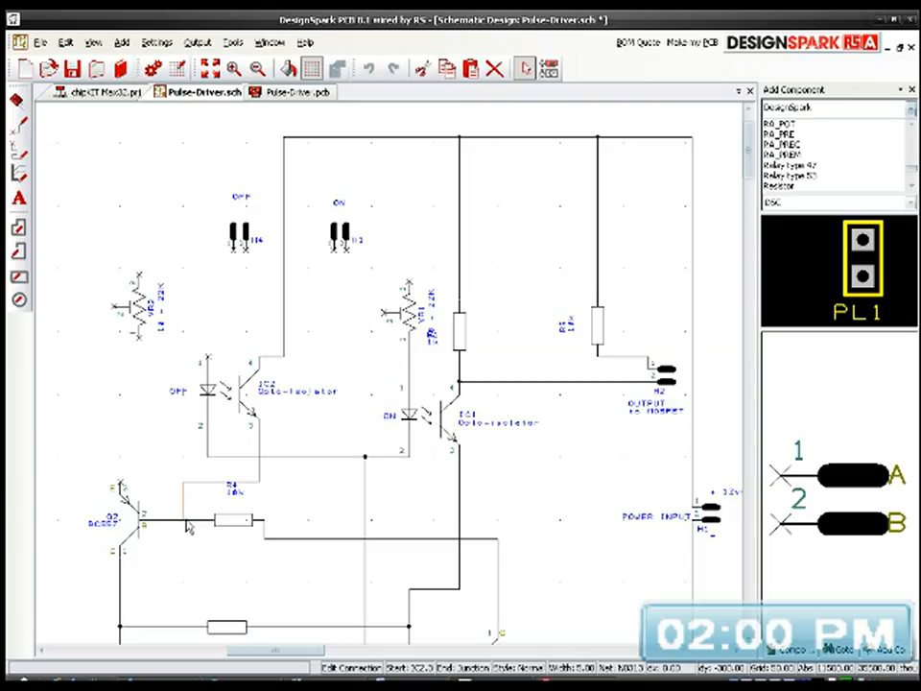
click(185, 522)
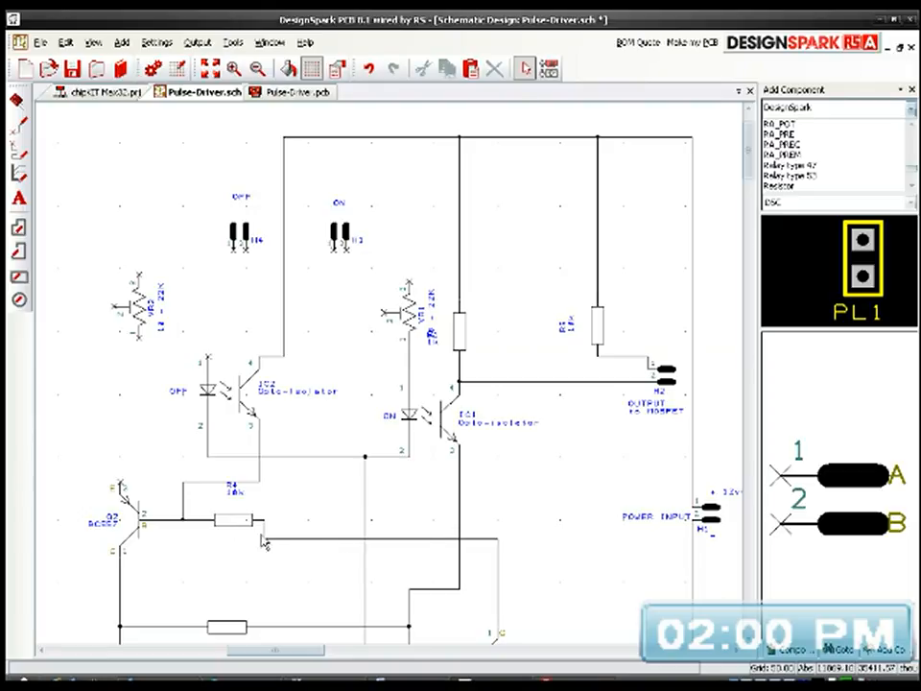
Step: Reposition resistor R4 and its wires so they form one straight line between Q2's base and the wire to Q1's collector
middle_drag(343, 581, 304, 448)
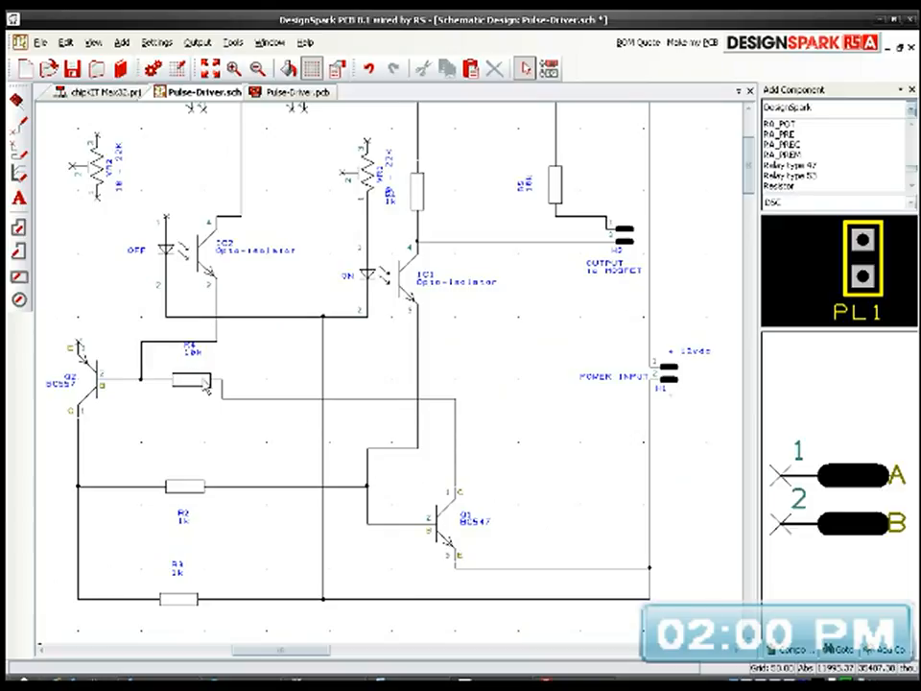
drag(204, 387, 232, 396)
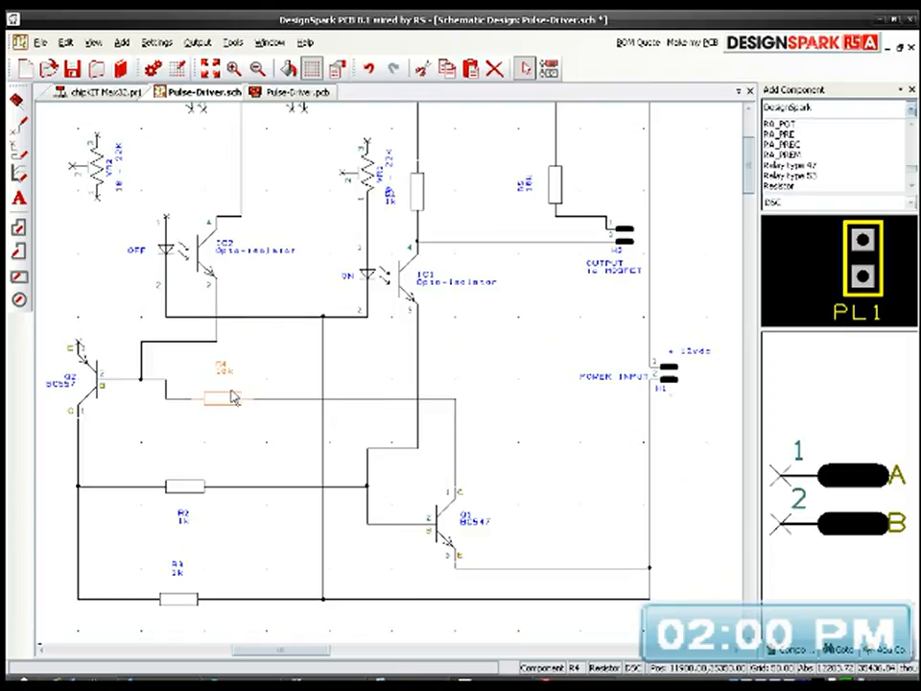
scroll(232, 396, up, 1)
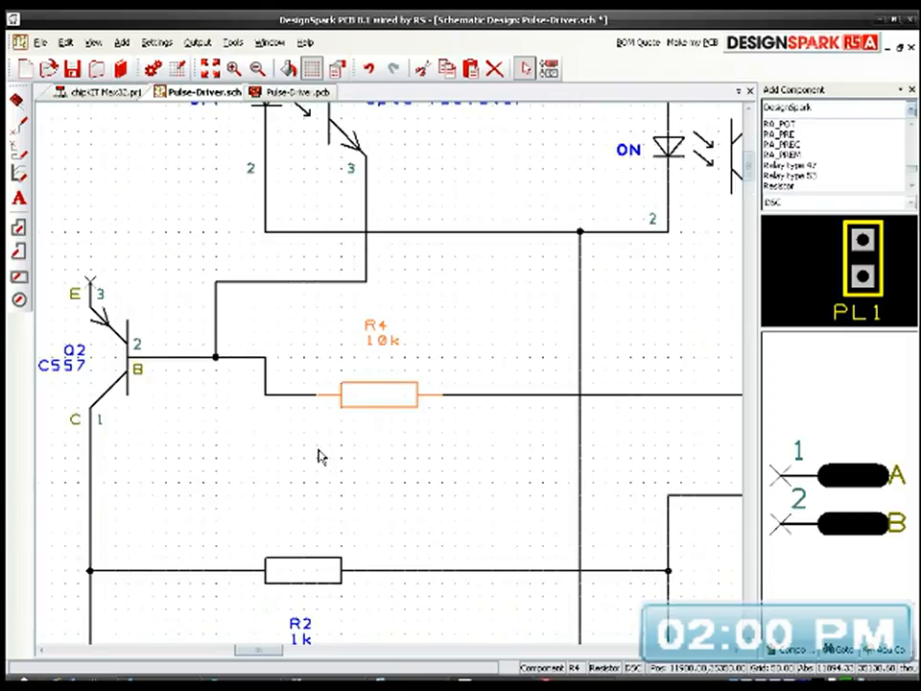
middle_drag(334, 458, 464, 460)
drag(253, 357, 246, 390)
drag(353, 359, 366, 392)
click(424, 456)
middle_drag(452, 497, 358, 475)
scroll(392, 380, down, 5)
Step: Bring LED1 into the main circuit and place it in the open area between IC1 and header H1
middle_drag(447, 384, 383, 355)
scroll(361, 401, up, 2)
scroll(391, 377, down, 1)
click(116, 594)
drag(117, 593, 587, 281)
middle_drag(624, 335, 496, 545)
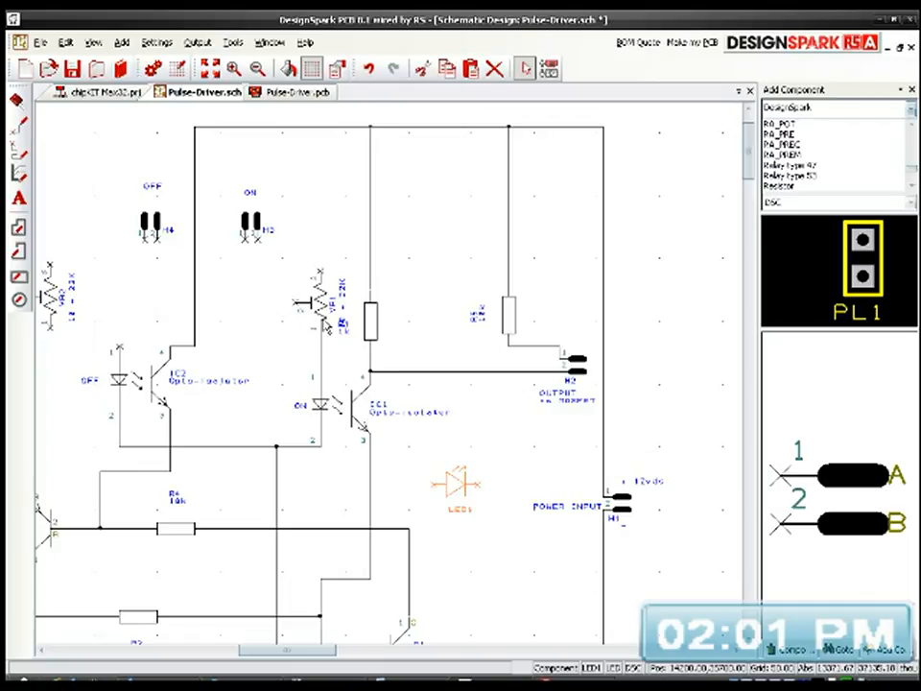
Step: Move potentiometer VR1 up beside header H3 and delete the wire between its pin 1 and IC1 pin 1
drag(319, 302, 321, 212)
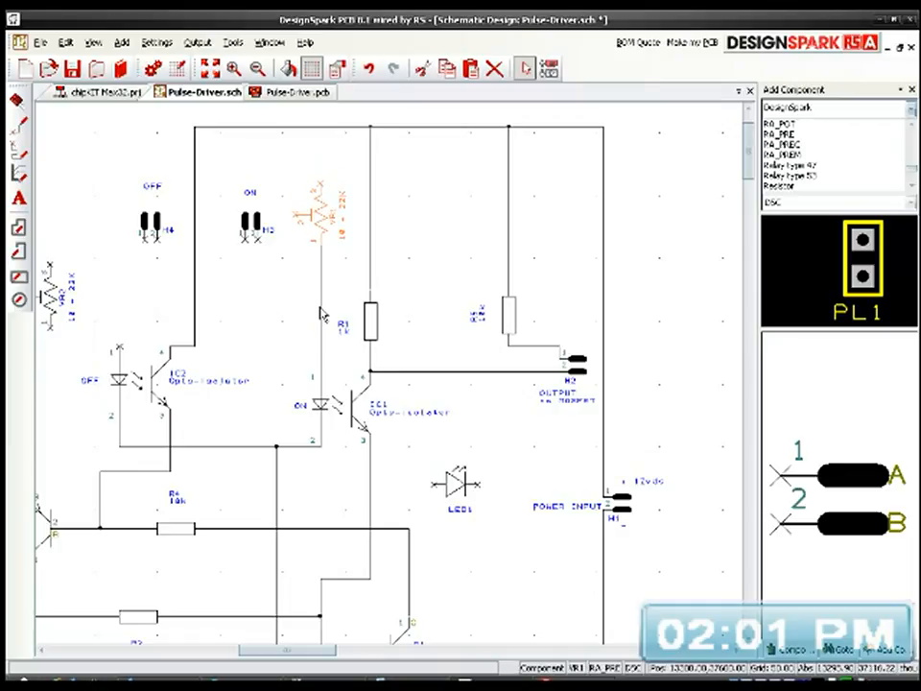
click(321, 309)
key(Delete)
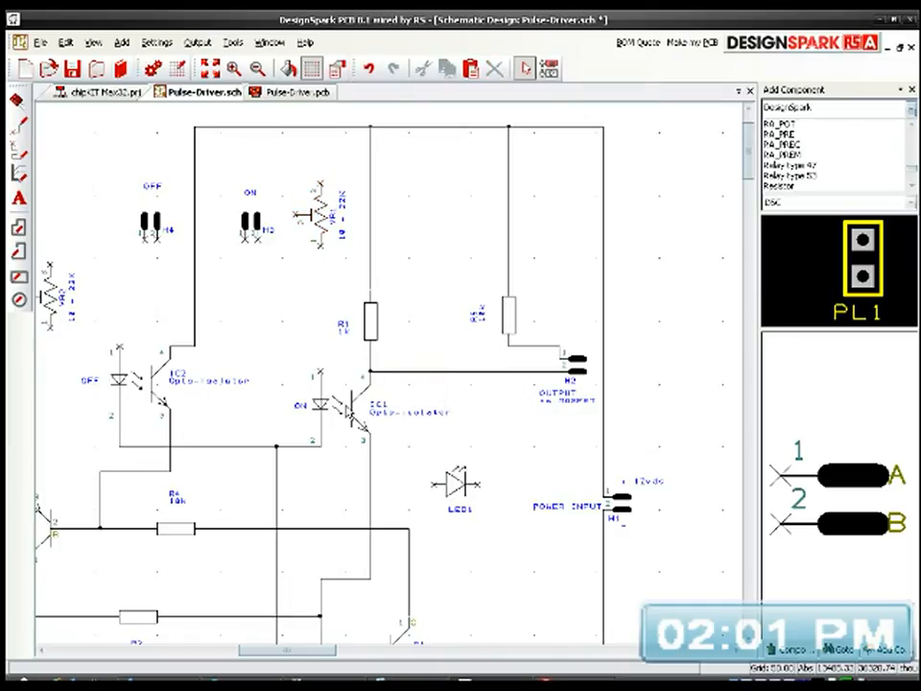
Step: Rotate LED1 so it points downward and place it in line between VR1 and IC1 pin 1
middle_drag(317, 528, 398, 502)
click(455, 475)
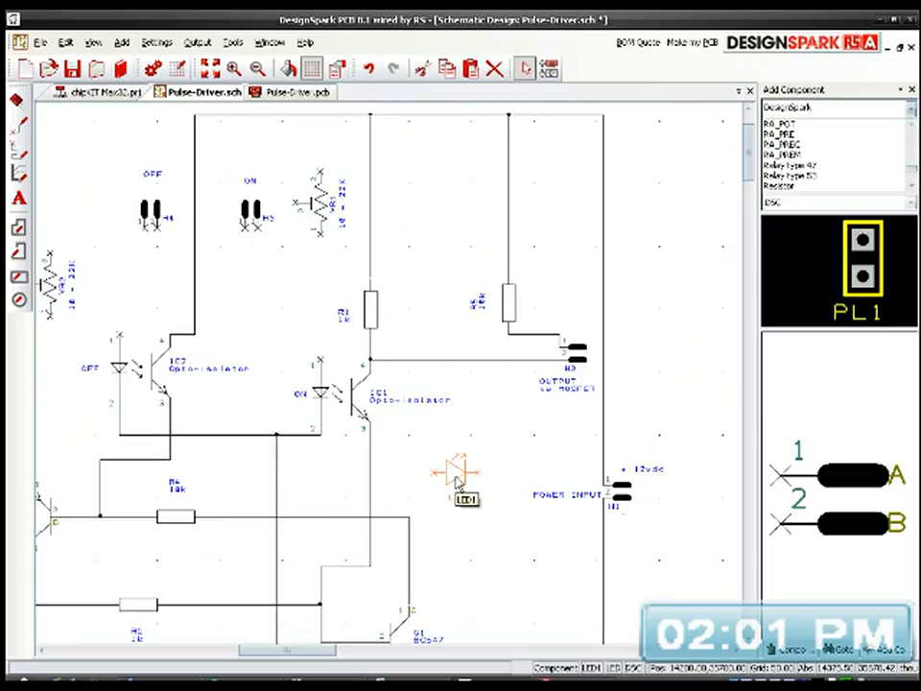
key(r)
key(r)
drag(425, 492, 321, 291)
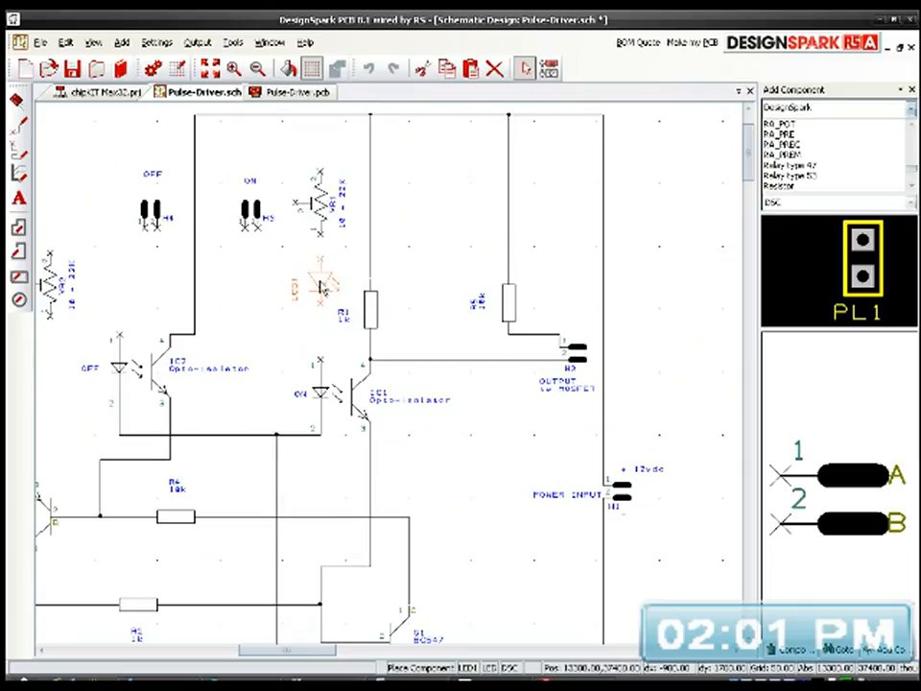
scroll(322, 291, up, 3)
middle_drag(477, 457, 440, 369)
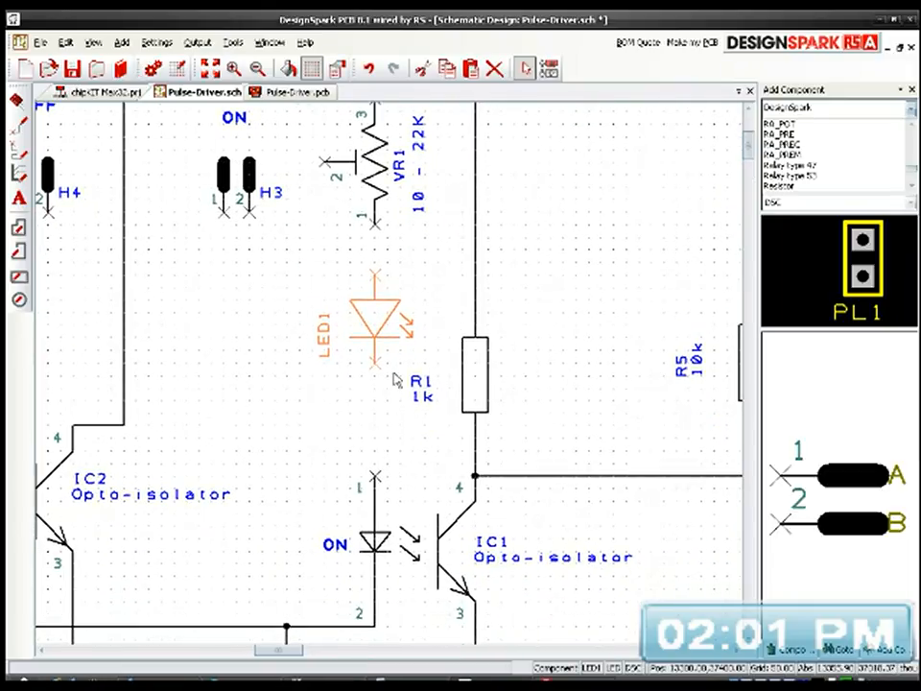
Step: Wire LED1's lower pin to IC1 pin 1 and its upper pin to VR1 pin 1
click(374, 365)
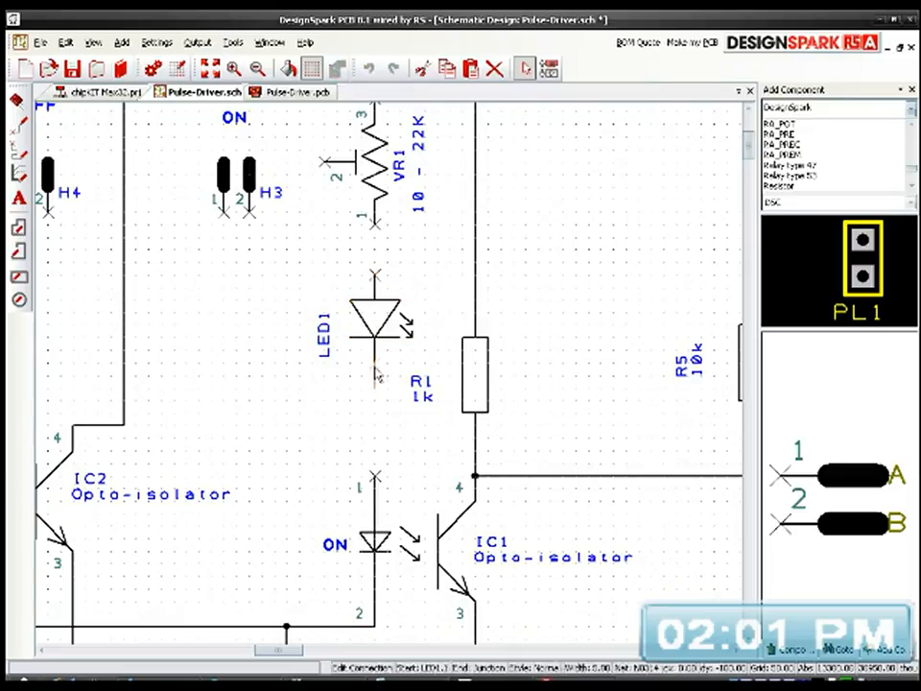
click(374, 477)
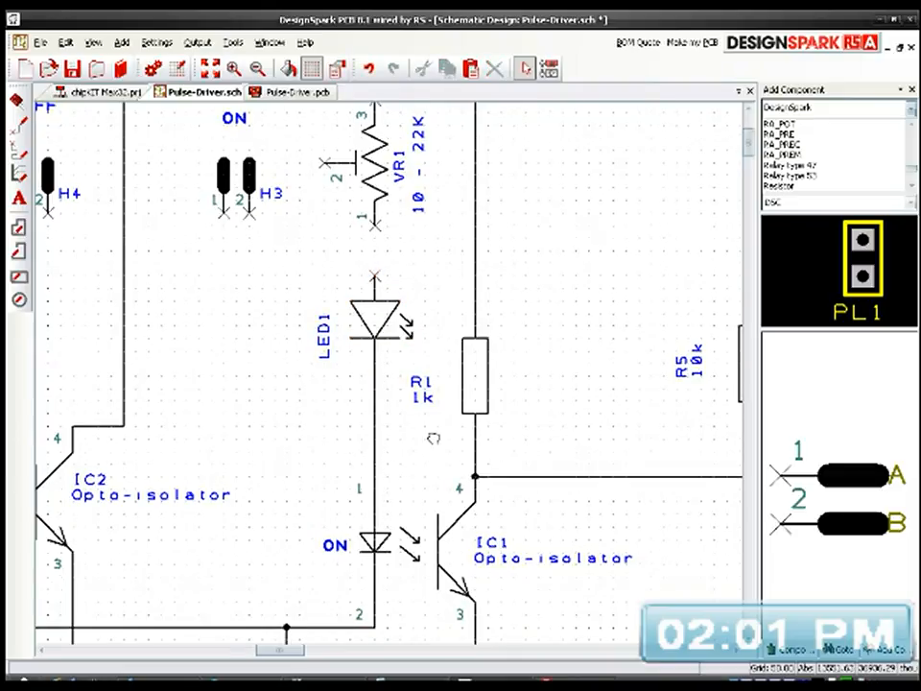
middle_drag(432, 437, 431, 531)
click(359, 405)
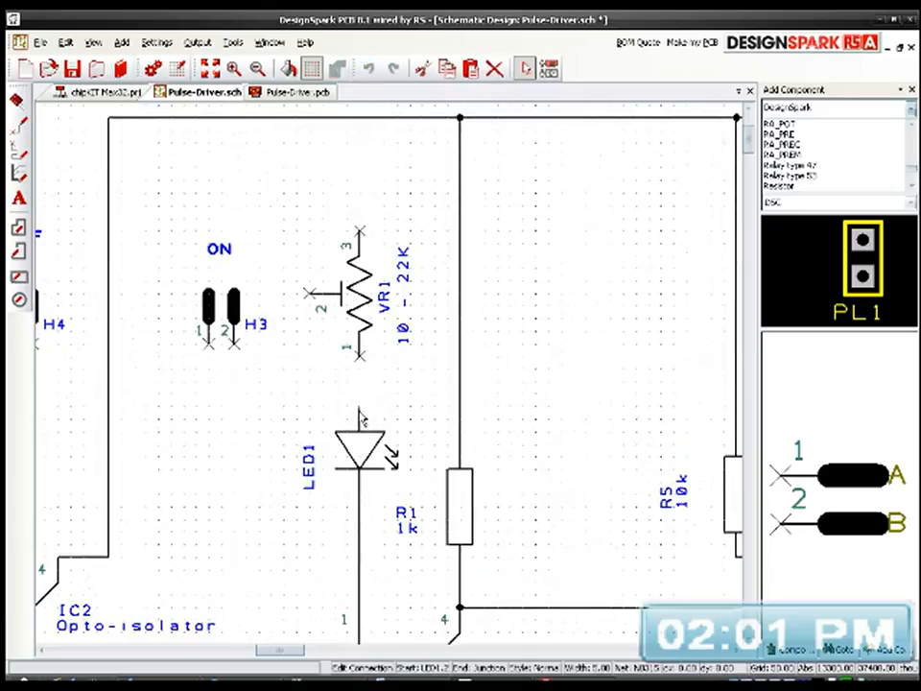
click(363, 361)
middle_drag(465, 442, 493, 382)
scroll(407, 430, down, 3)
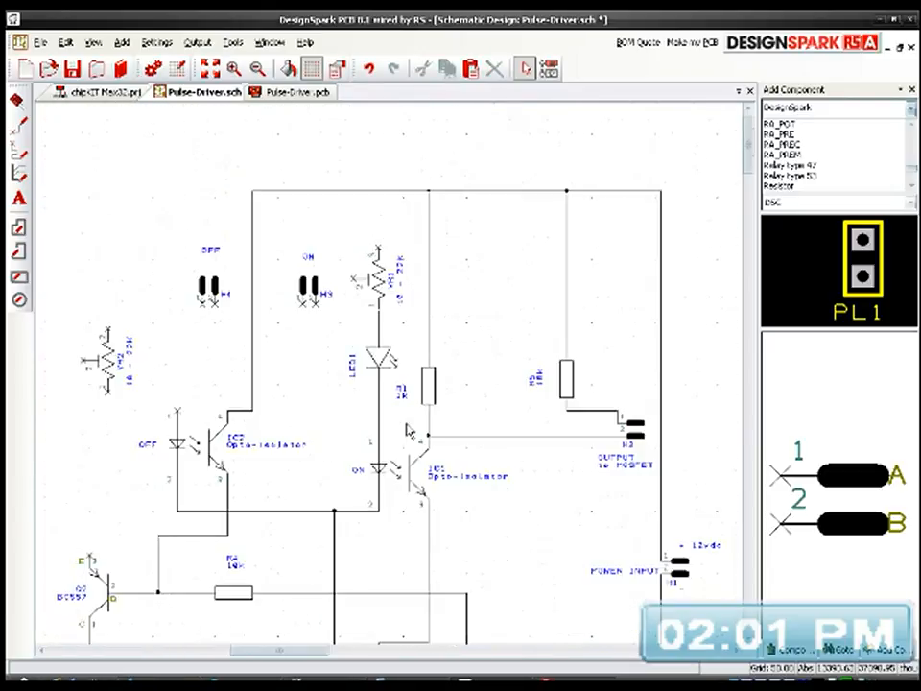
Step: Check LED1's component values without changing them, and set its name label horizontally above the symbol's left side
double_click(386, 368)
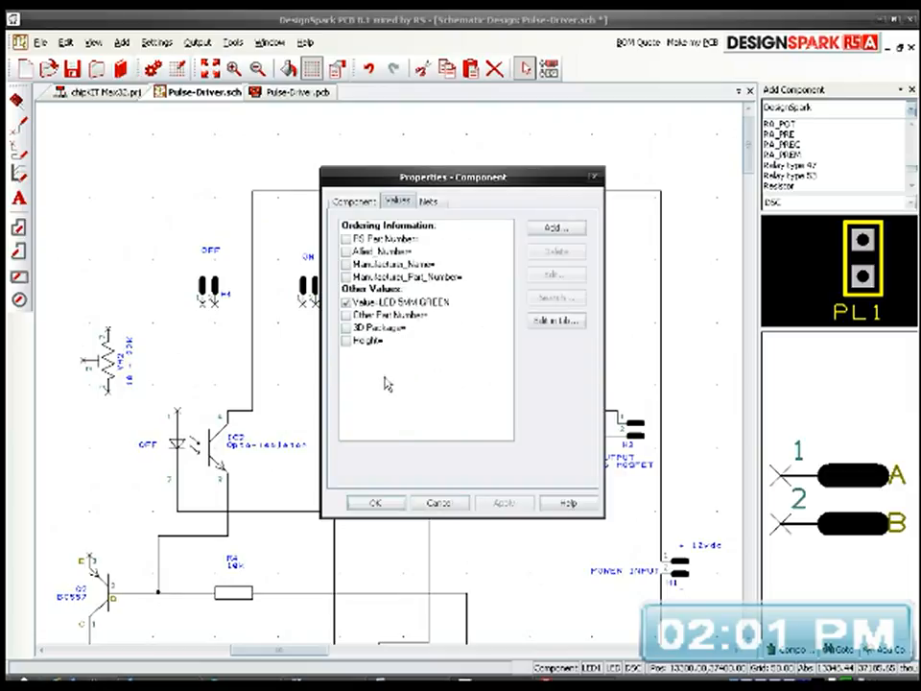
click(436, 502)
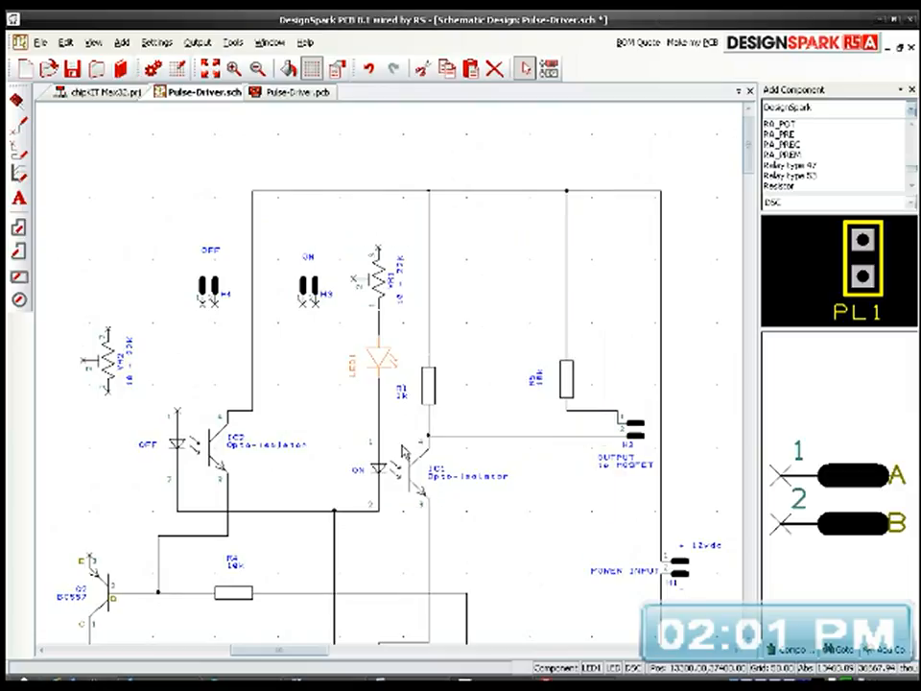
scroll(380, 384, up, 4)
click(401, 370)
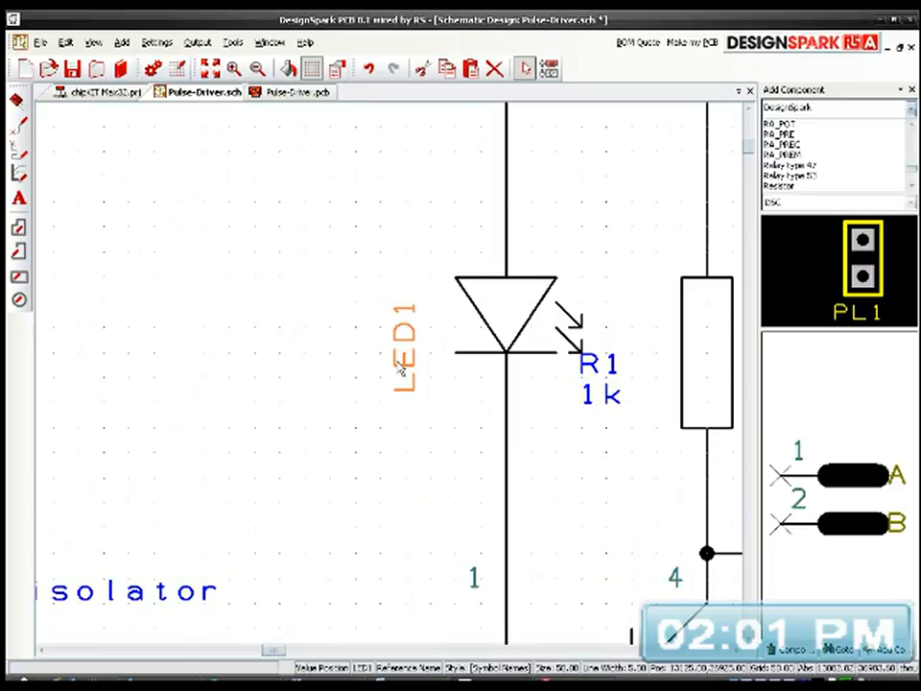
key(r)
drag(361, 413, 407, 268)
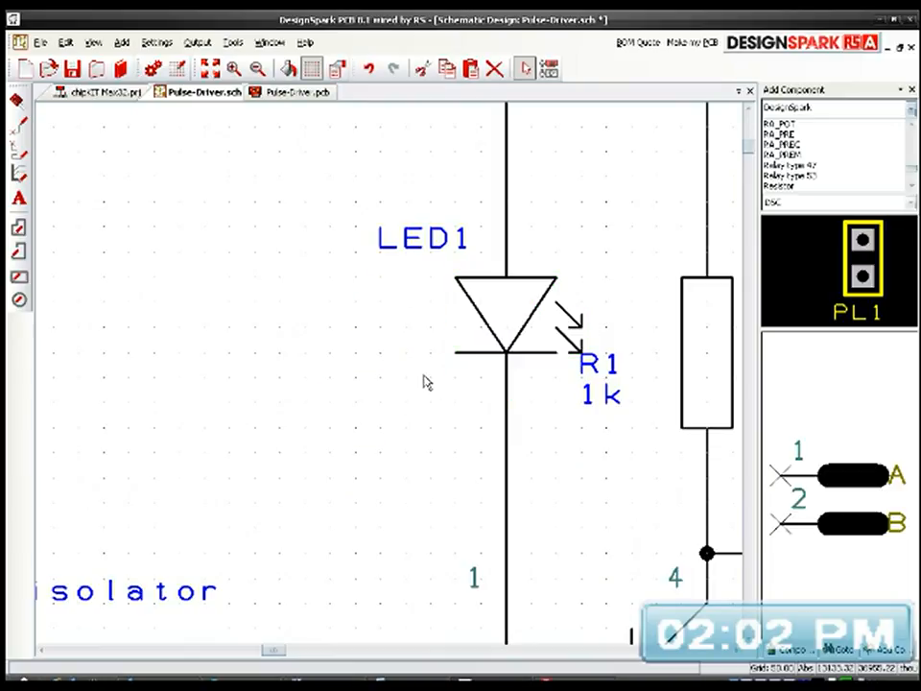
Step: Save the Pulse-Driver schematic
scroll(389, 381, down, 3)
scroll(389, 380, down, 1)
middle_drag(465, 335, 429, 333)
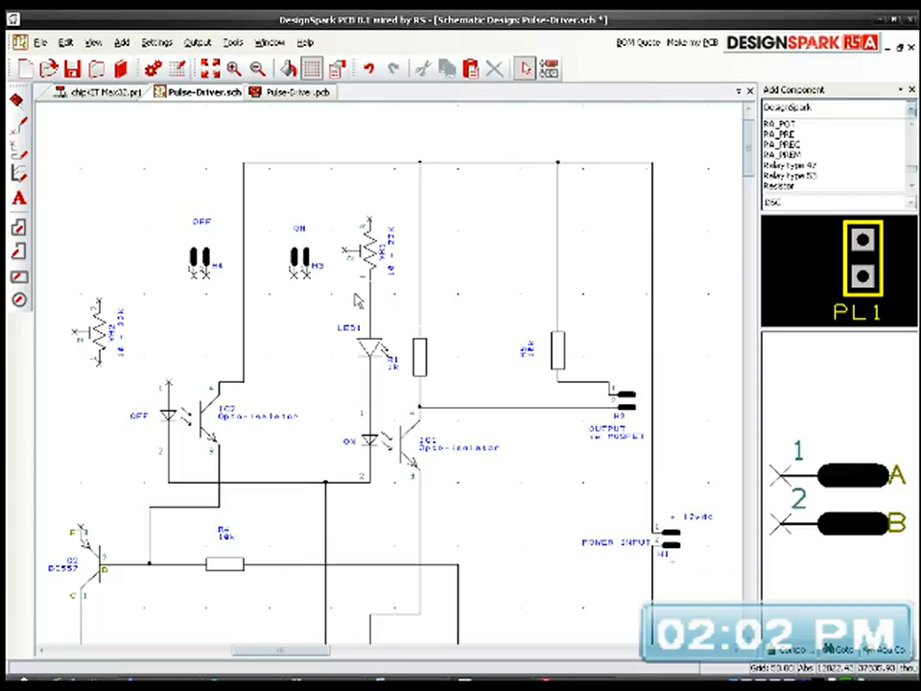
click(73, 71)
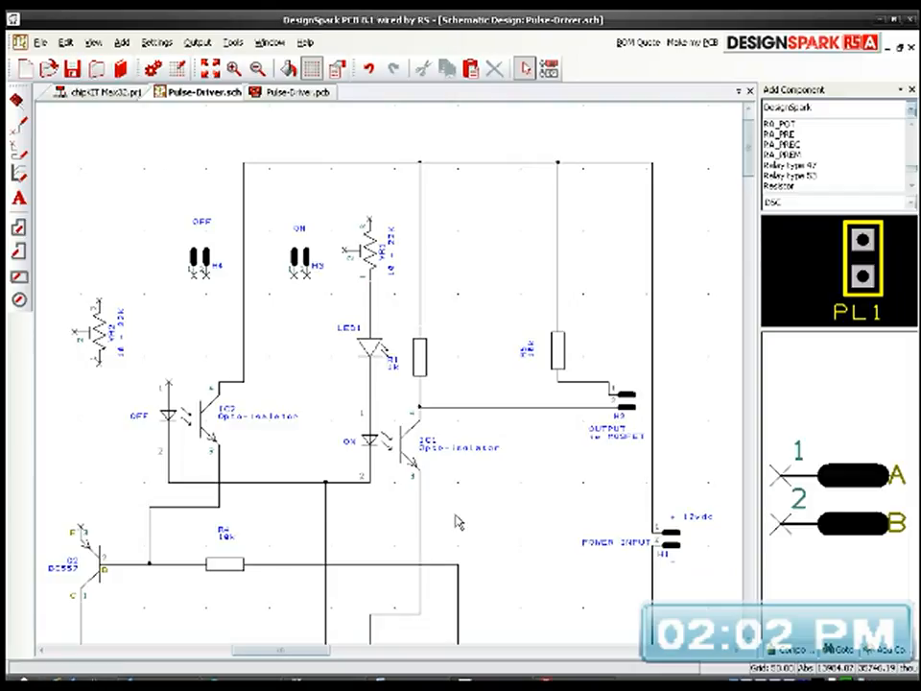
middle_drag(494, 538, 501, 518)
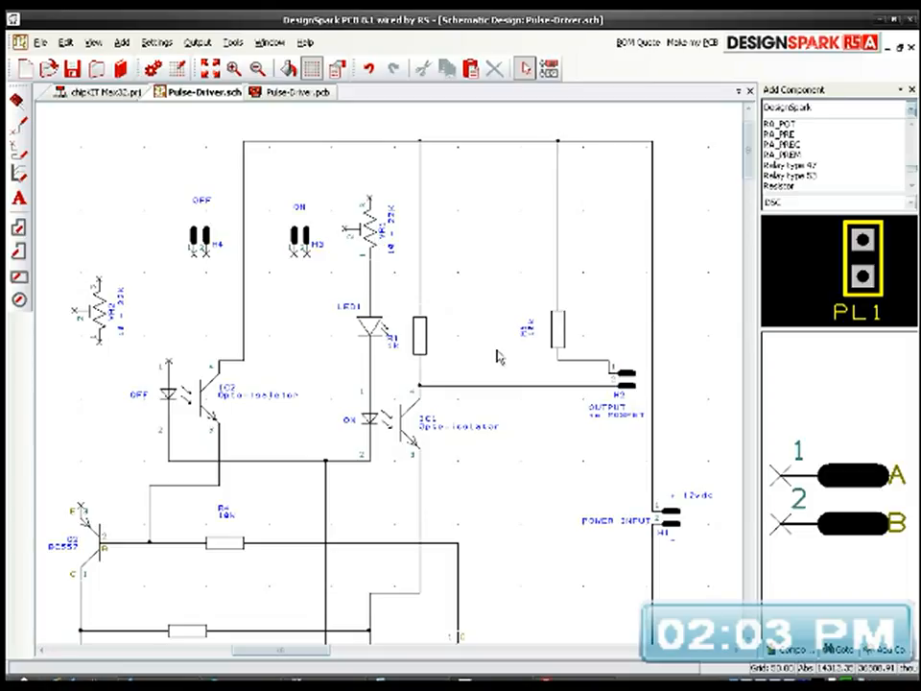
middle_drag(517, 433, 521, 391)
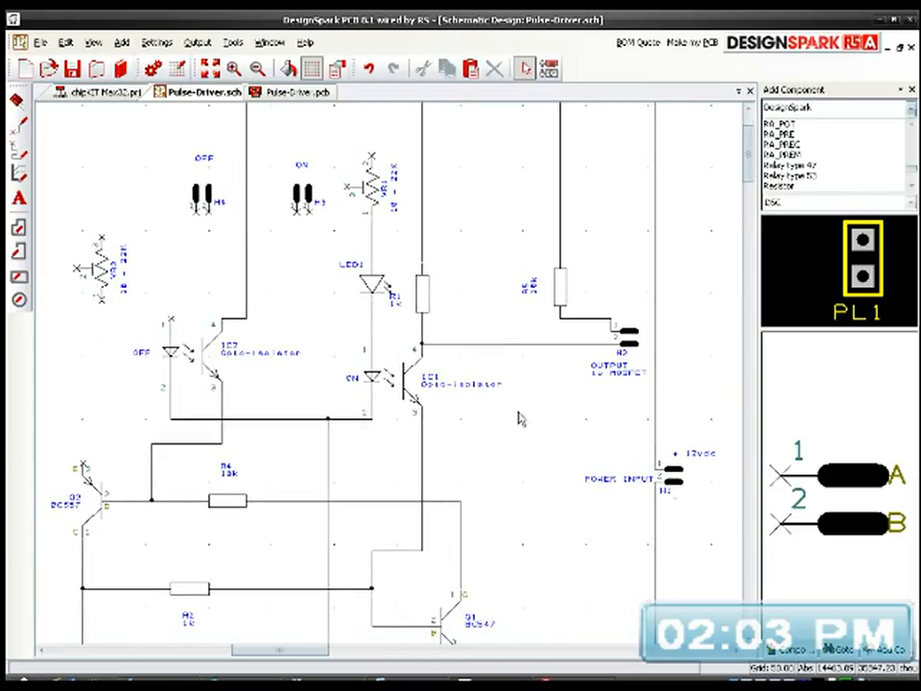
middle_drag(453, 291, 504, 392)
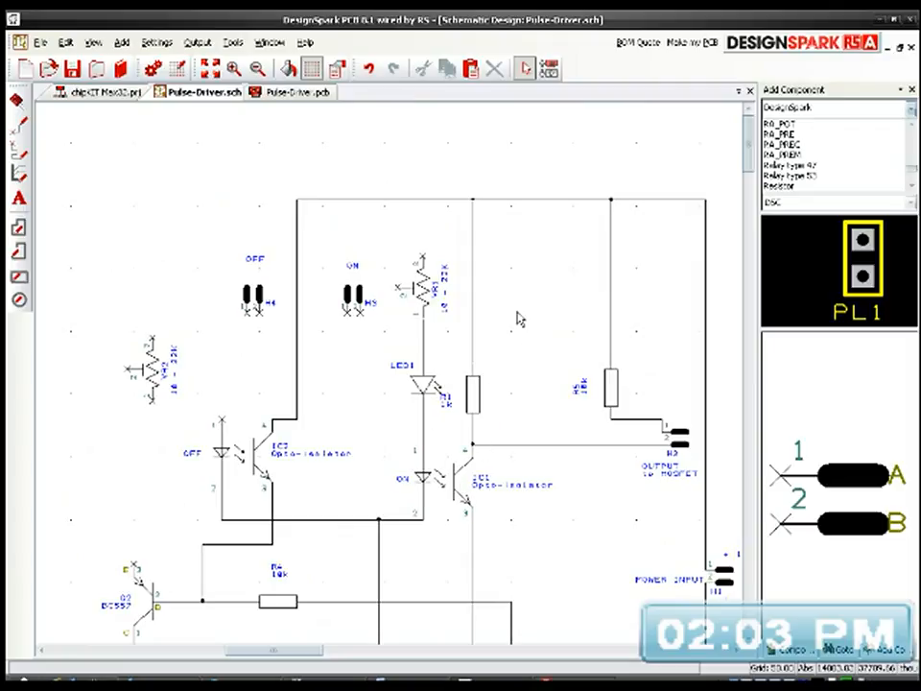
middle_drag(529, 353, 458, 288)
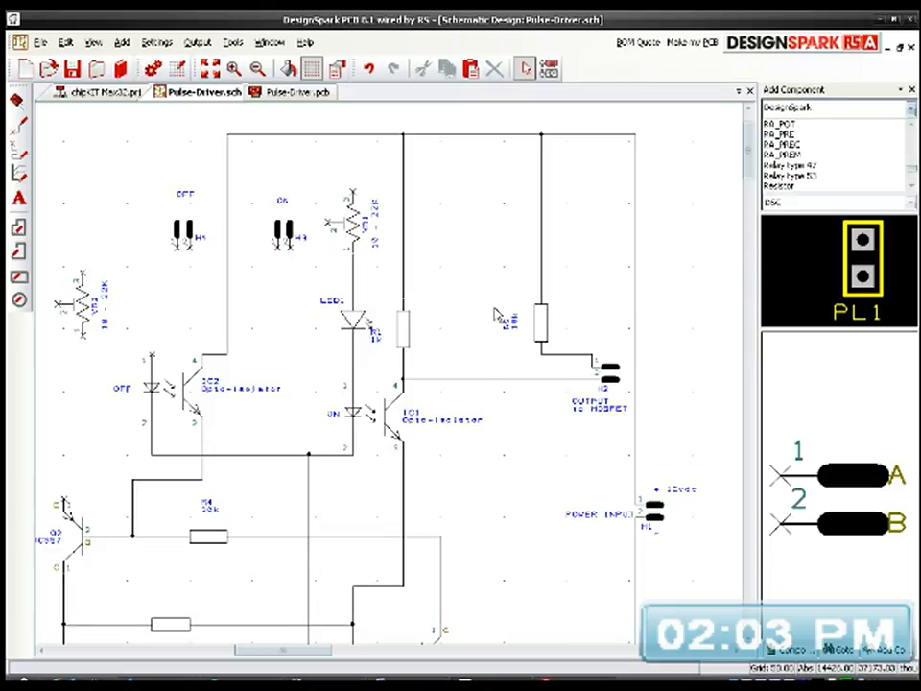
middle_drag(394, 489, 432, 357)
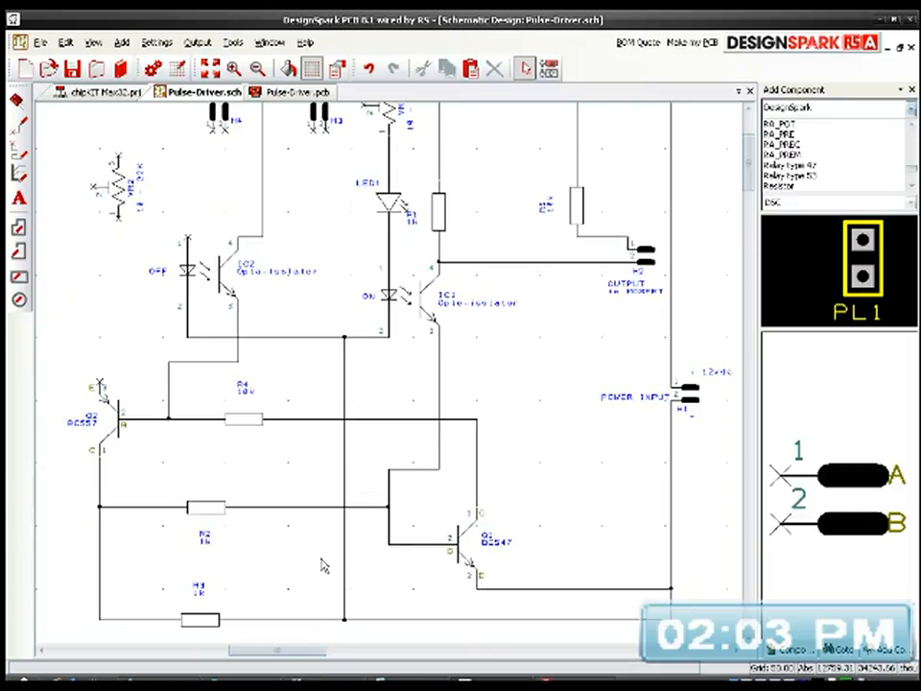
Step: Bring the 47uf capacitor C1 from the unused parts into the main circuit, between resistors R4 and R2
middle_drag(326, 565, 409, 465)
click(284, 430)
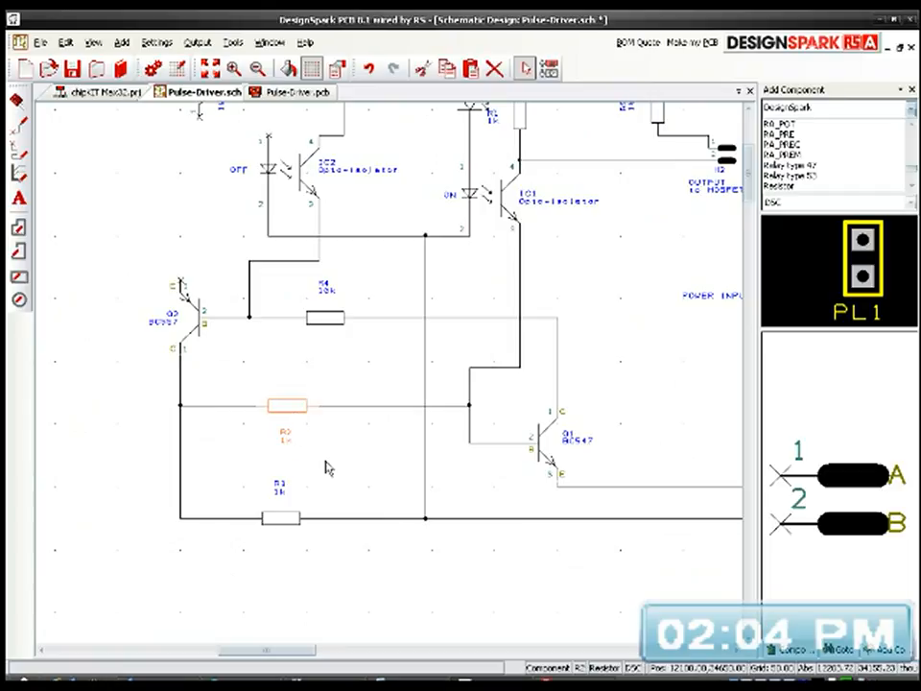
scroll(338, 474, down, 6)
scroll(253, 456, up, 2)
middle_drag(253, 456, 466, 448)
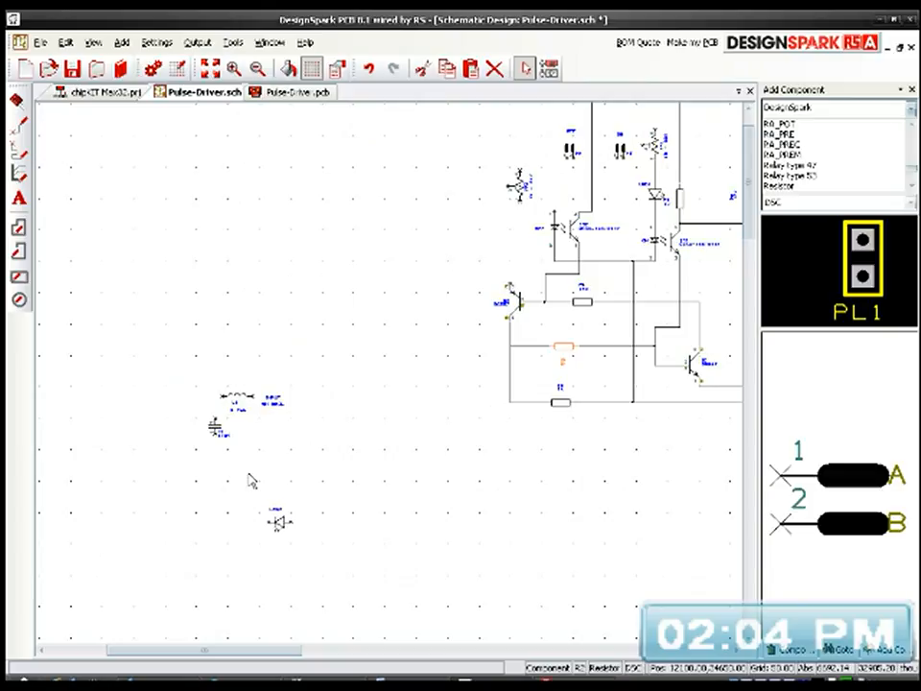
scroll(250, 481, up, 4)
scroll(392, 381, up, 2)
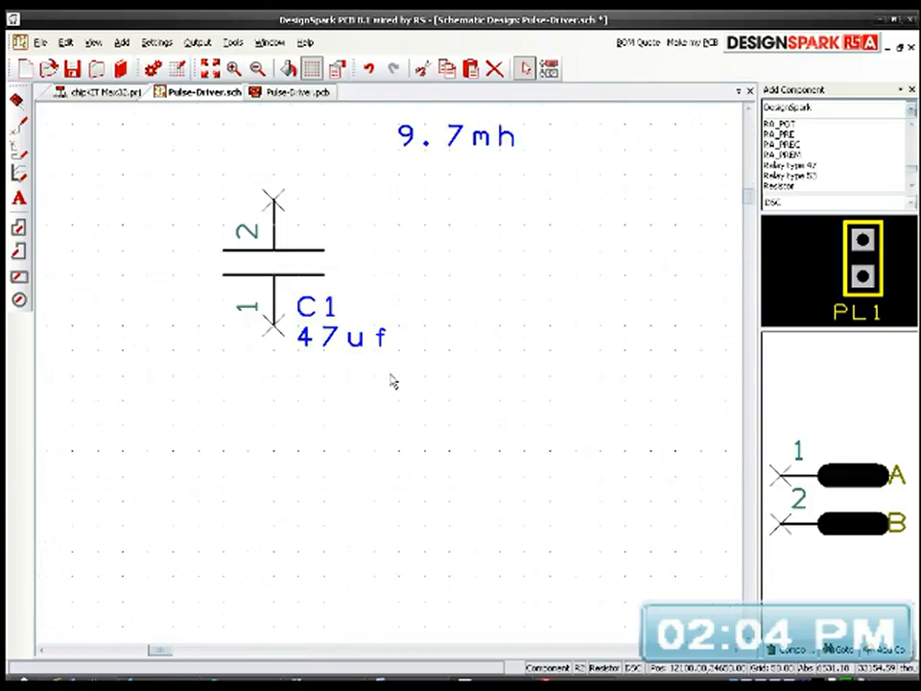
click(290, 261)
middle_drag(423, 306, 393, 382)
scroll(394, 382, down, 5)
middle_drag(493, 362, 214, 436)
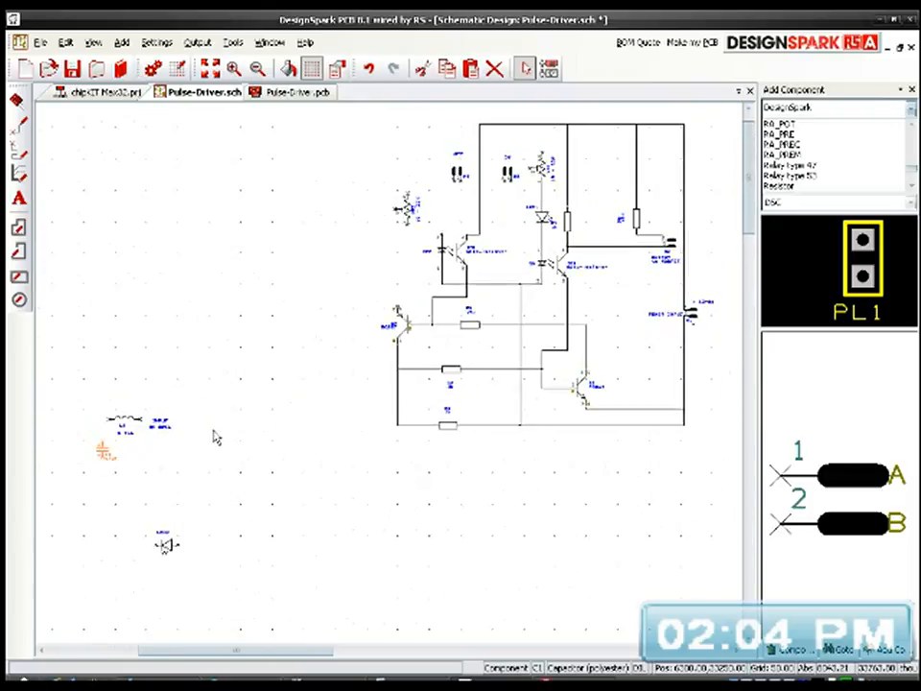
drag(105, 459, 463, 347)
scroll(463, 347, up, 5)
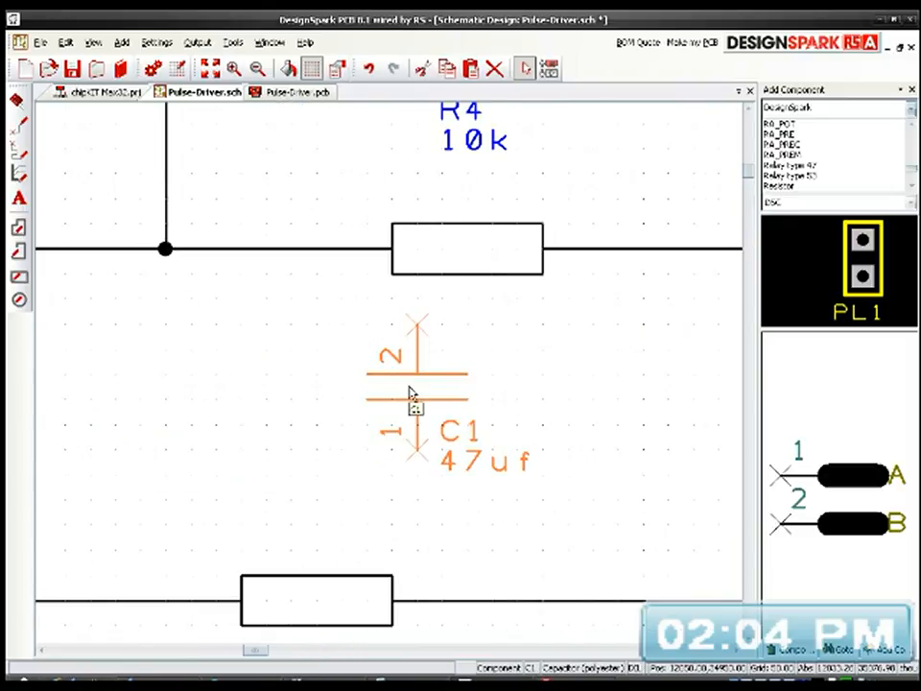
Step: Shift resistor R4 right along its wire and delete the wire between it and the junction at Q2's base
scroll(392, 381, down, 1)
middle_drag(455, 395, 338, 439)
drag(311, 348, 436, 340)
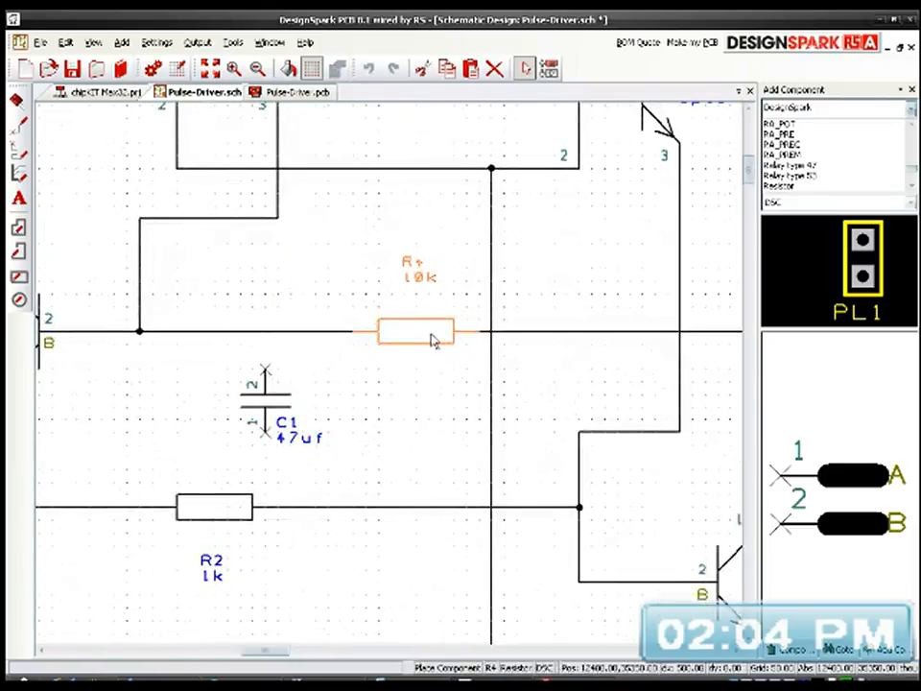
click(268, 332)
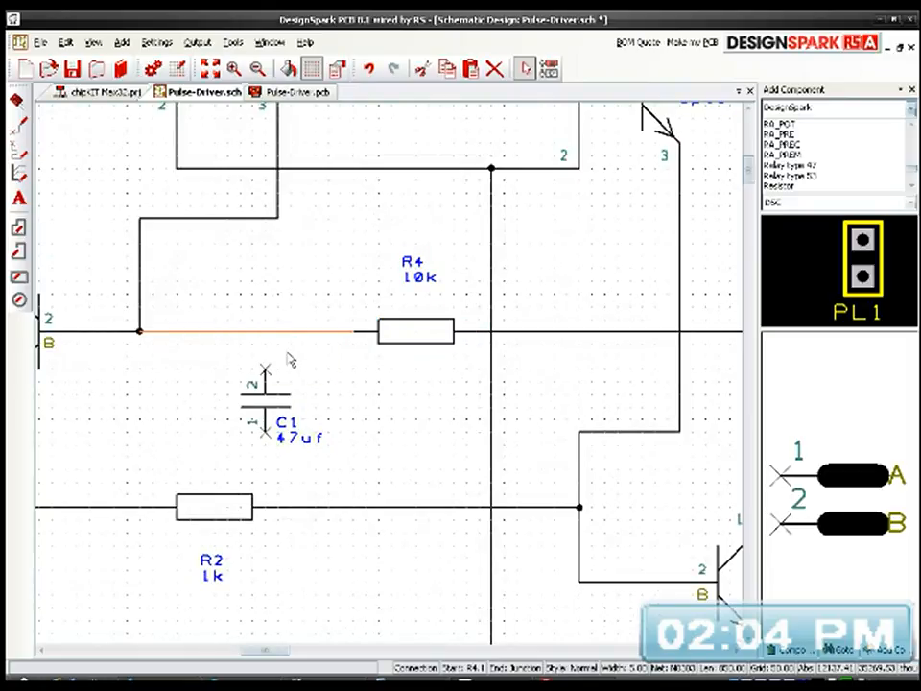
key(Delete)
Step: Rotate C1 and place it in the gap between Q2's base wire and R4, with its label horizontal above its pin 1 side
click(268, 408)
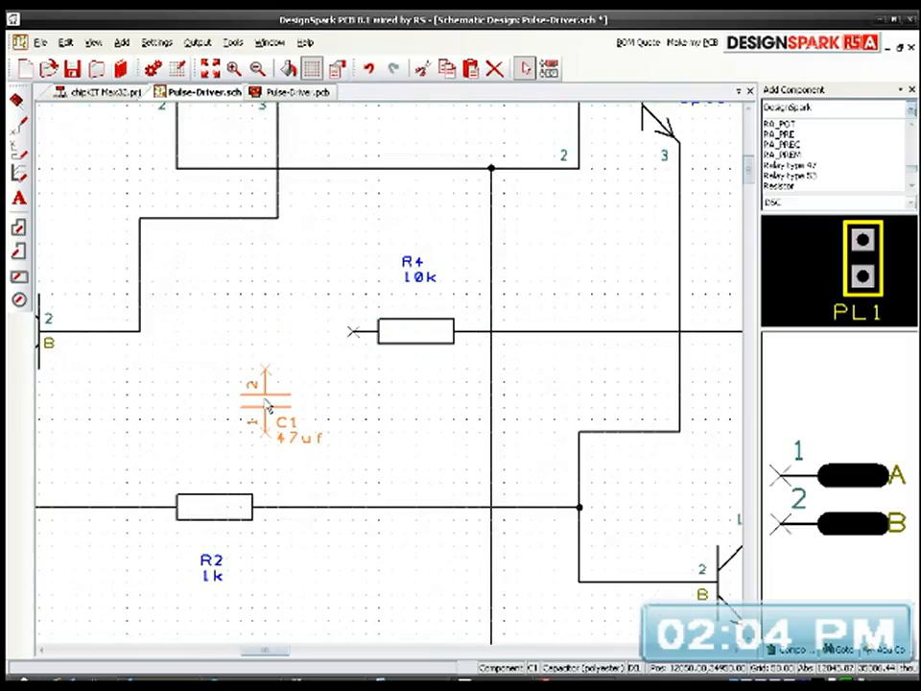
key(r)
drag(240, 436, 271, 332)
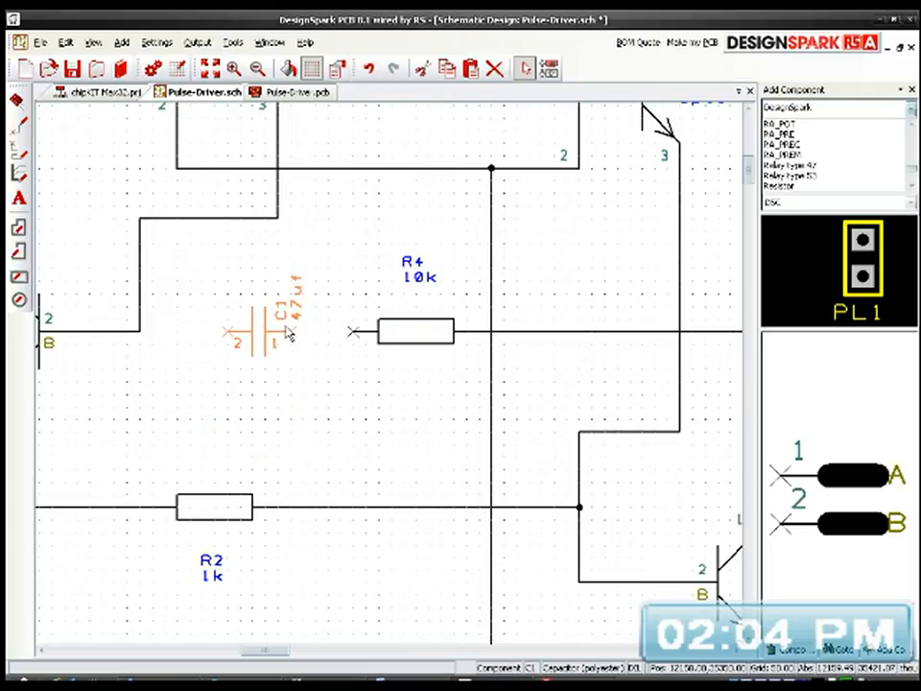
key(r)
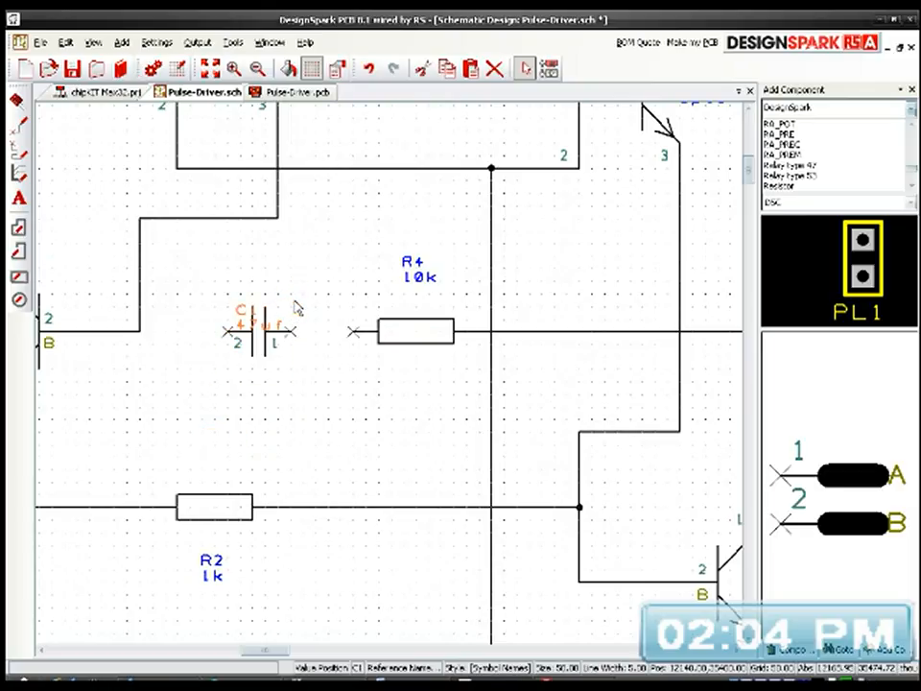
drag(241, 304, 282, 296)
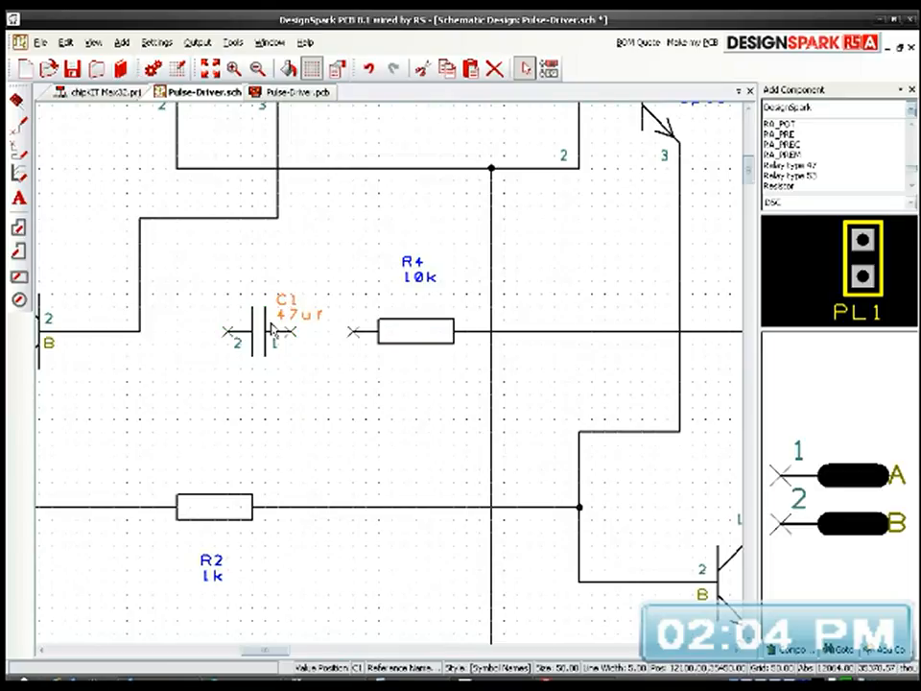
Step: Wire C1's pin 1 to R4 and its pin 2 to the junction at Q2's base
double_click(291, 330)
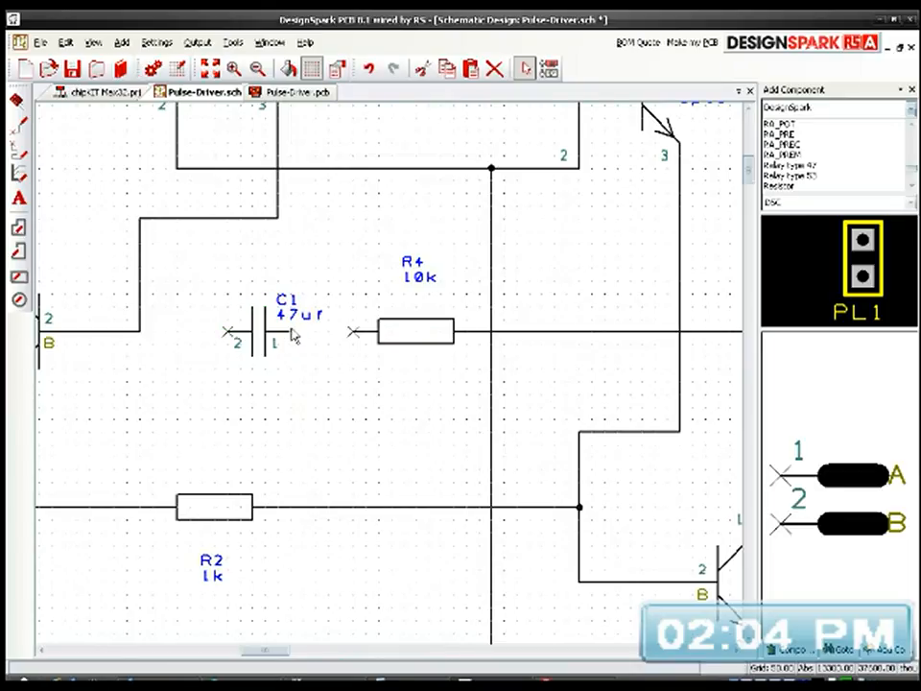
click(353, 332)
double_click(226, 333)
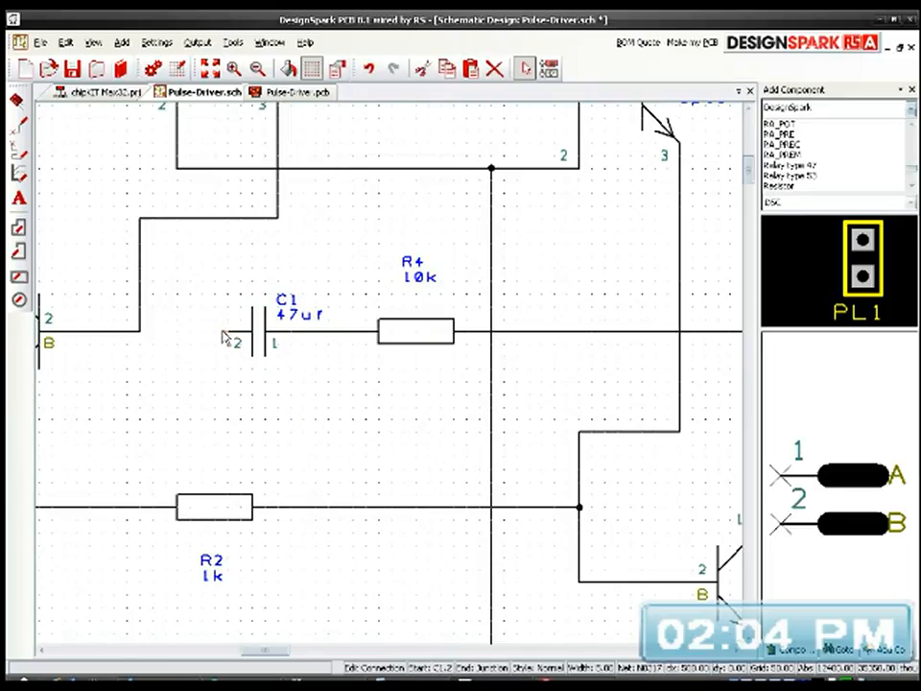
click(139, 331)
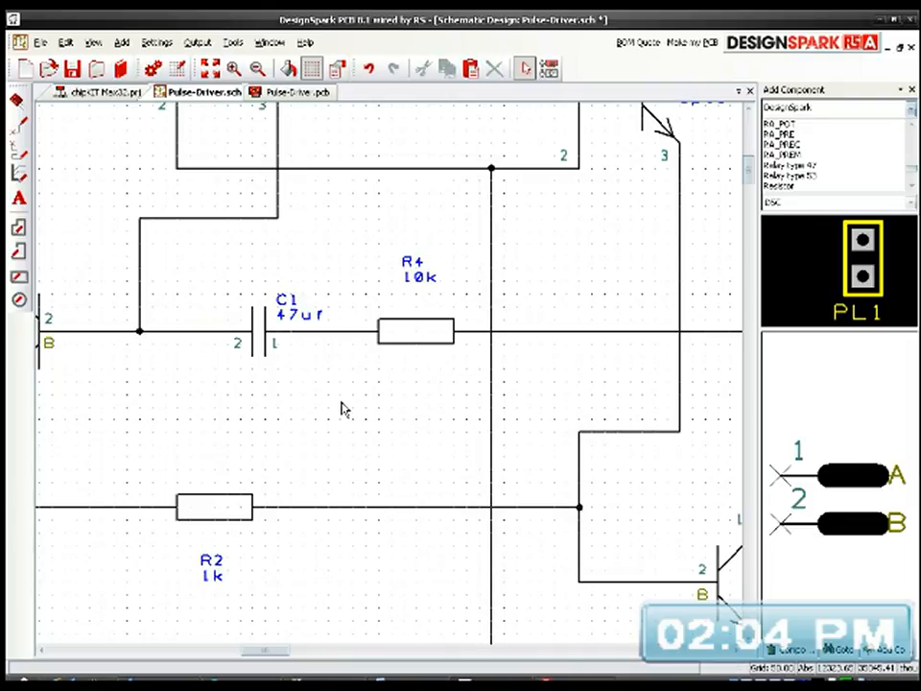
Step: Connect Q2's emitter to the top supply rail at IC2's junction and shift VR2 clear of the new wire
scroll(327, 421, down, 1)
middle_drag(422, 374, 314, 437)
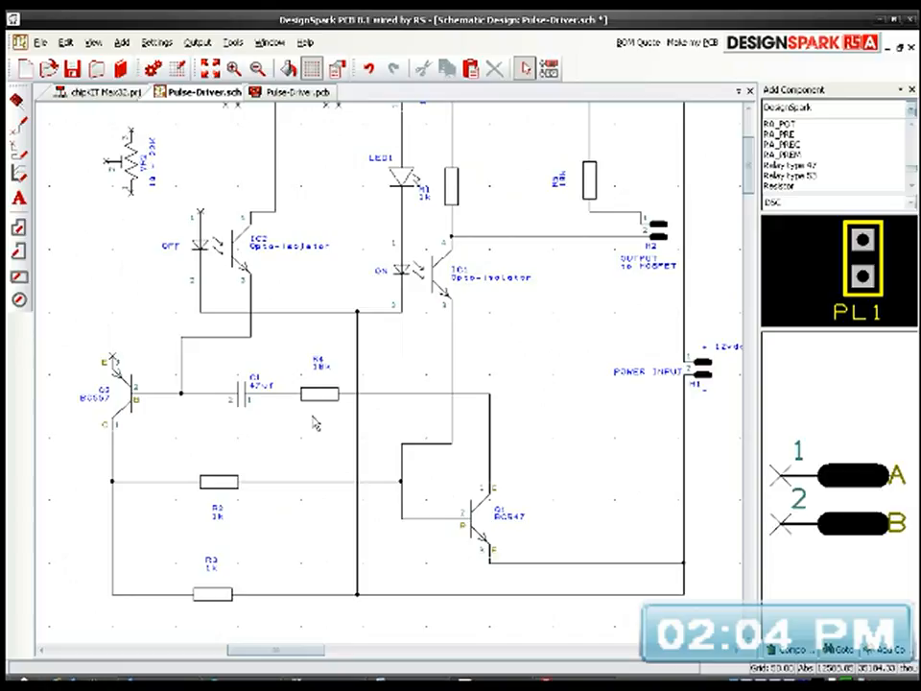
middle_drag(329, 403, 329, 419)
middle_drag(330, 420, 309, 563)
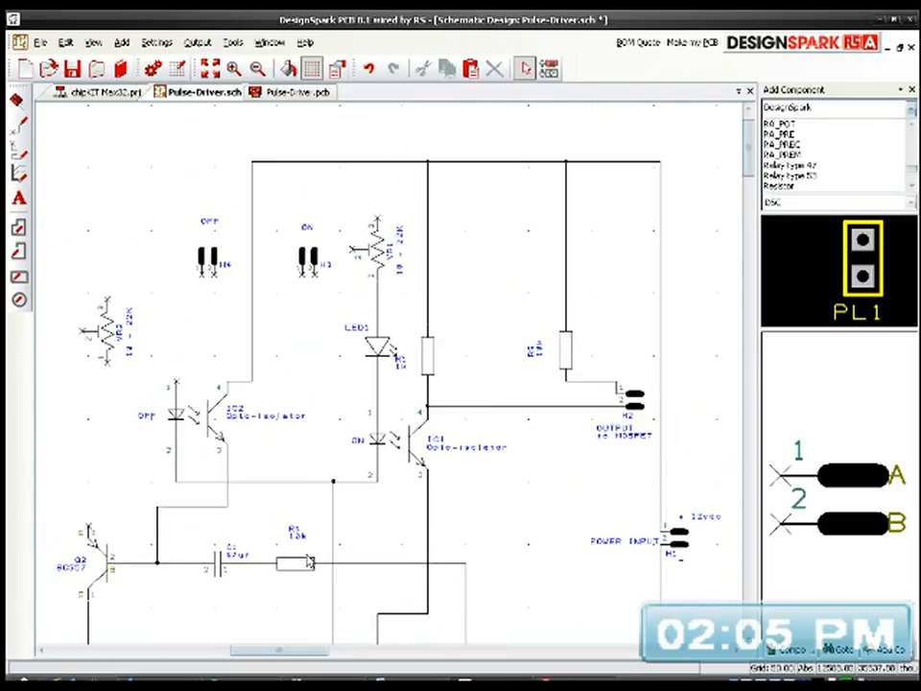
click(88, 528)
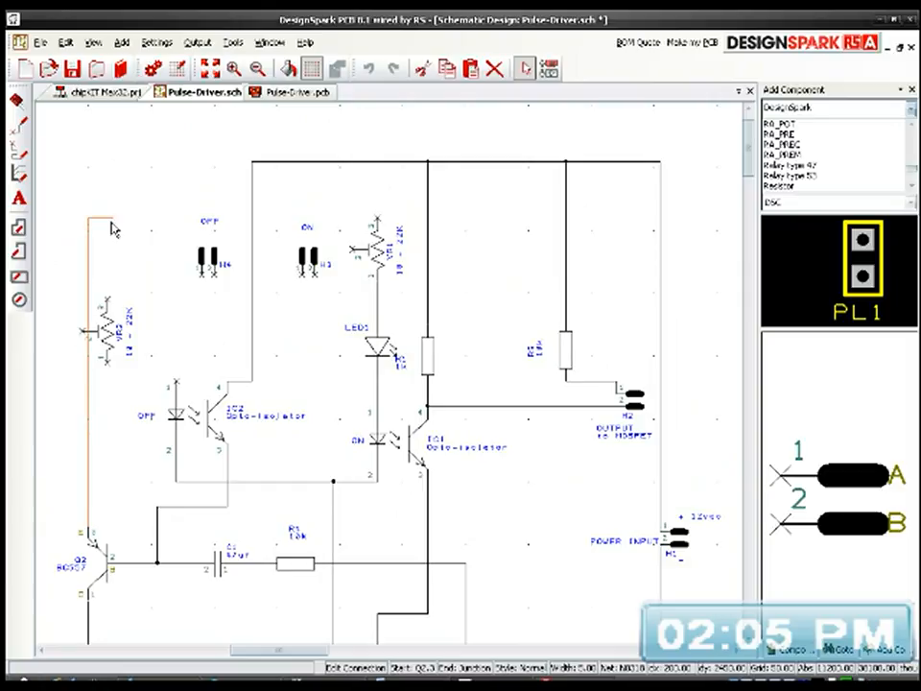
click(249, 163)
drag(105, 344, 141, 307)
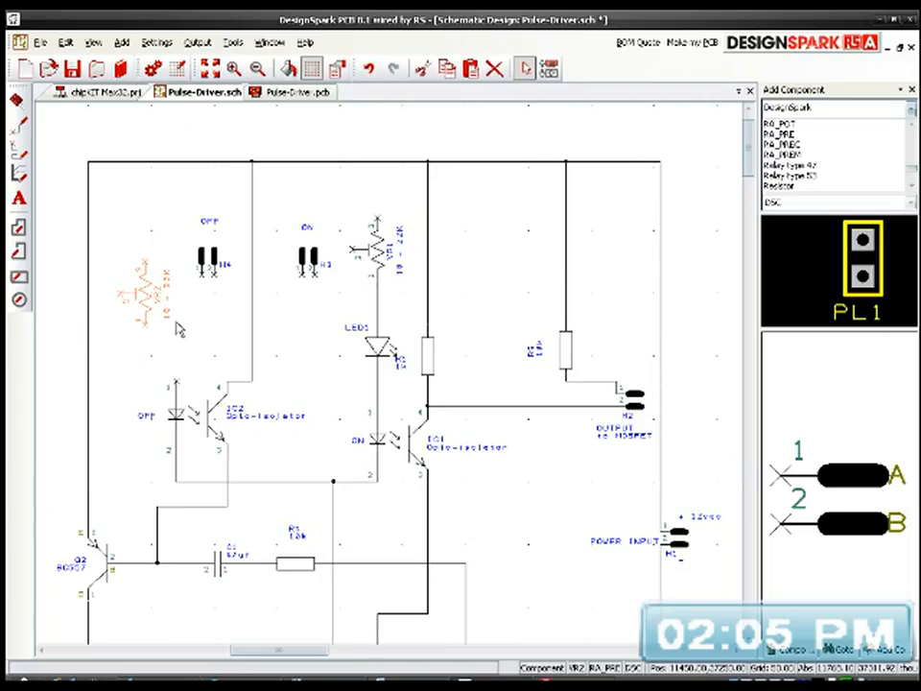
click(296, 329)
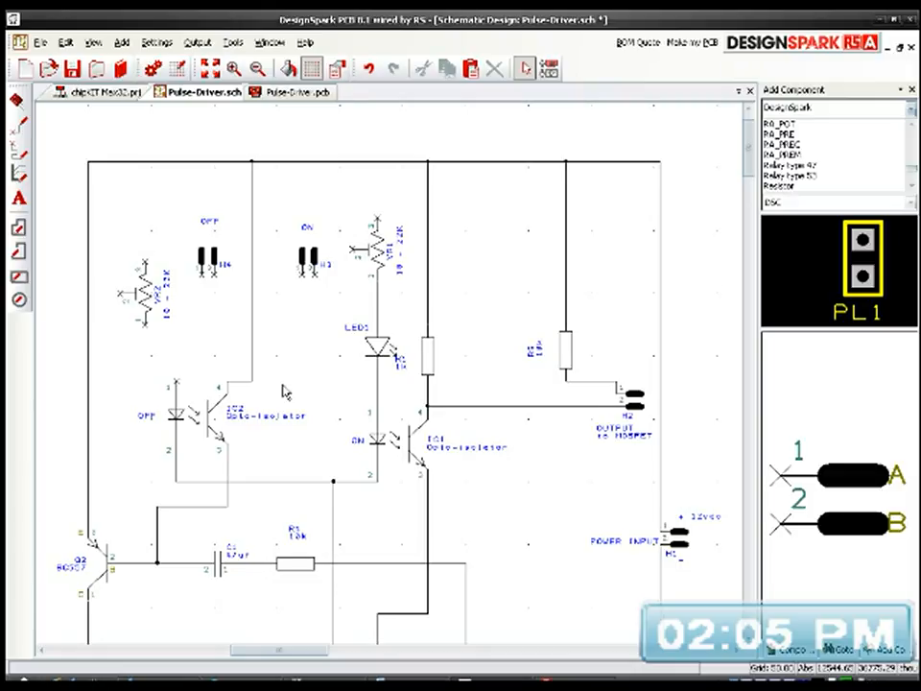
Step: Move header H4 together with its OFF label outside the circuit, left of the Q2 emitter wire
middle_drag(284, 391, 295, 381)
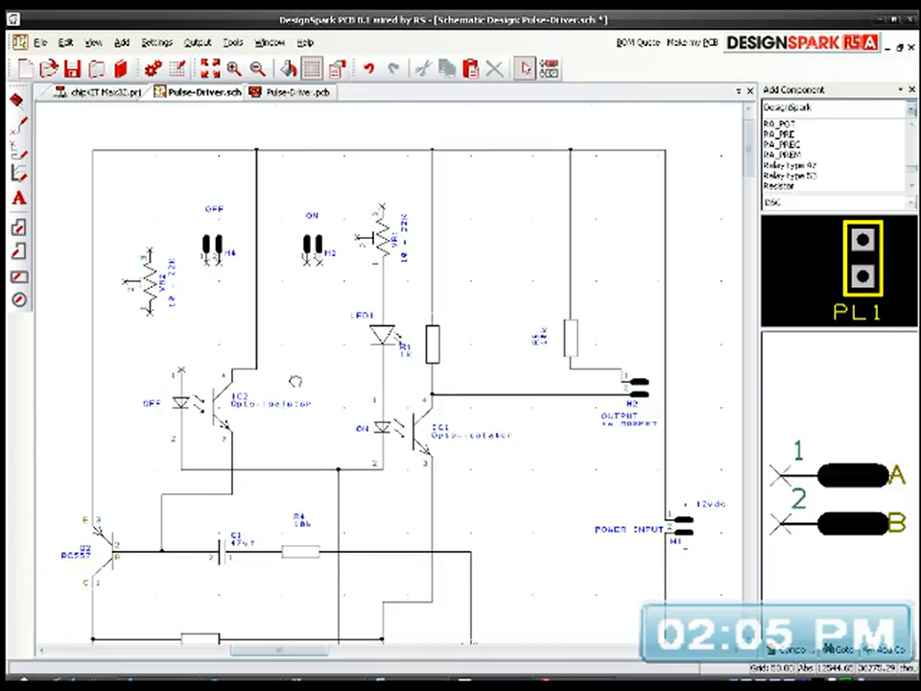
middle_drag(294, 381, 289, 376)
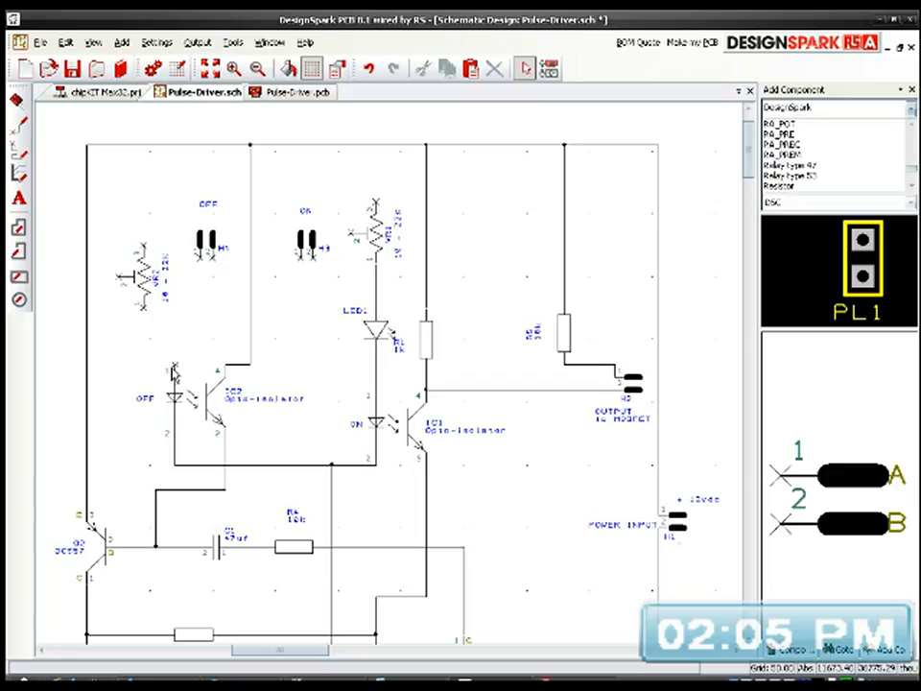
click(210, 244)
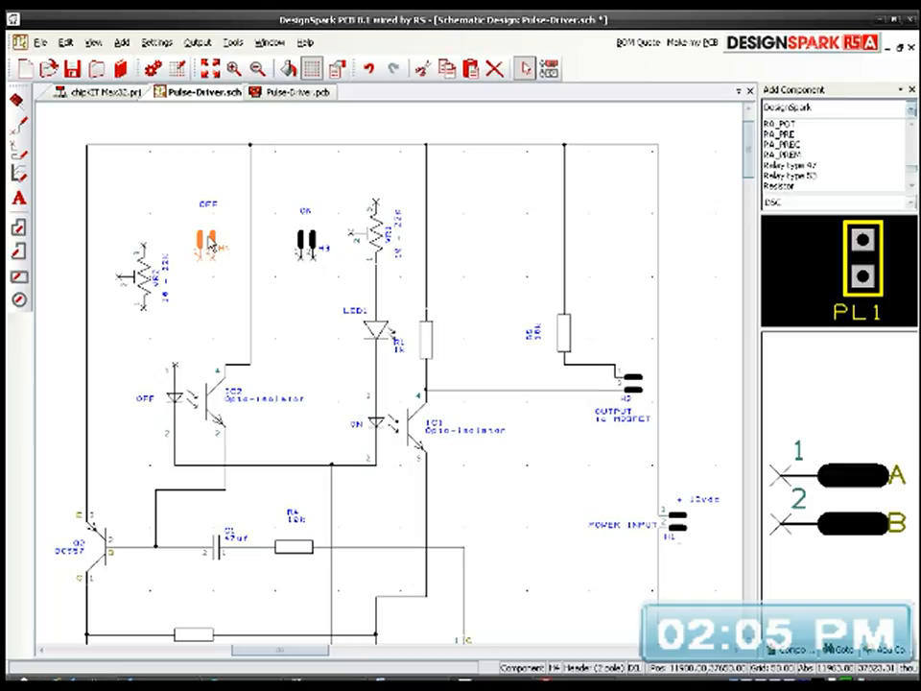
drag(185, 186, 204, 227)
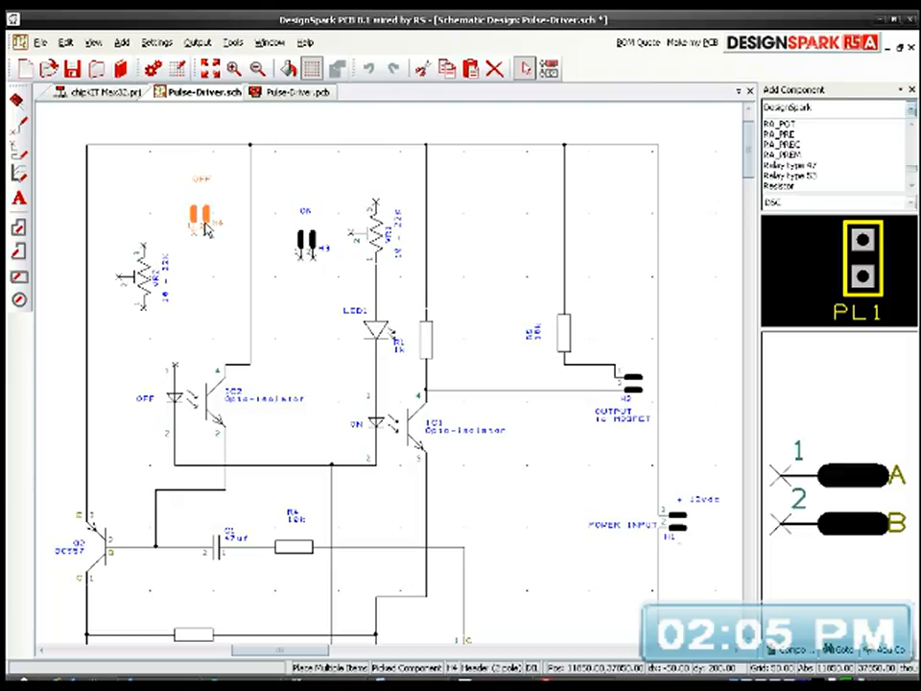
drag(207, 228, 64, 214)
middle_drag(198, 263, 389, 323)
drag(244, 263, 220, 227)
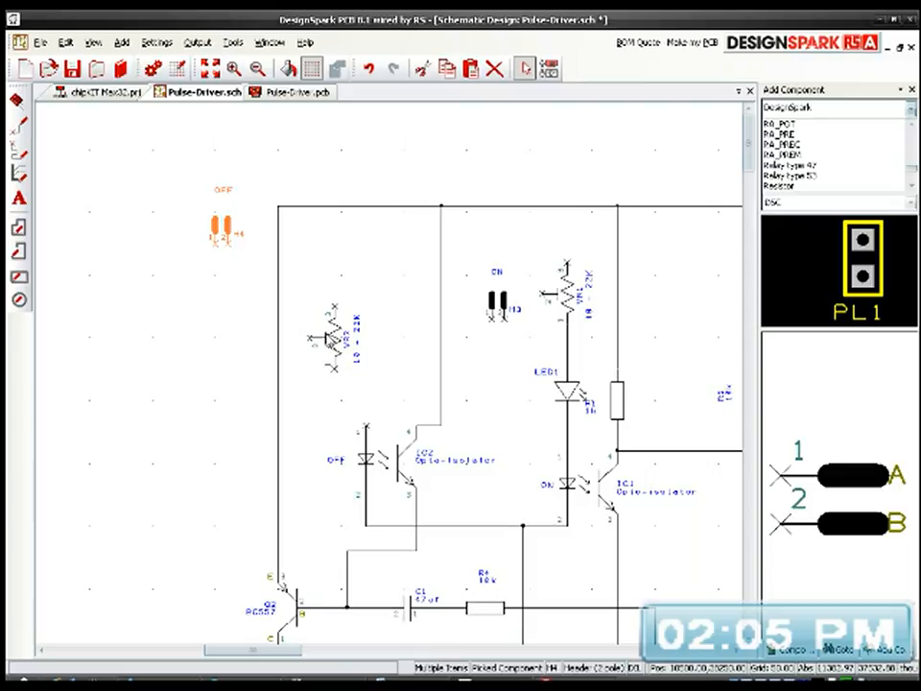
Step: Rotate VR2 to horizontal with its wiper facing down and place it just under the supply rail, beside the Q2 emitter wire
drag(333, 351, 346, 343)
click(331, 320)
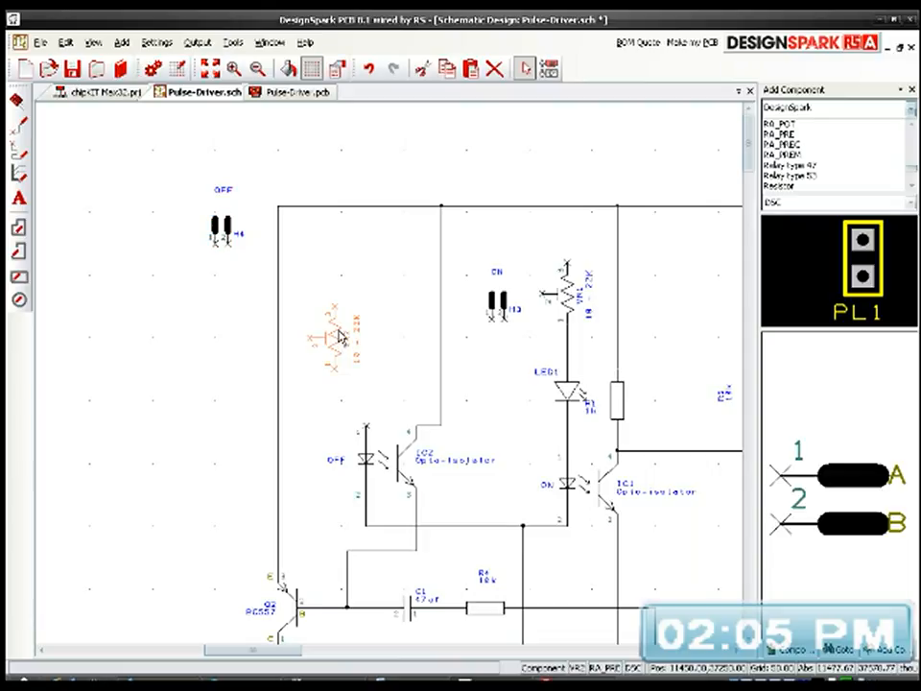
key(r)
drag(301, 367, 331, 279)
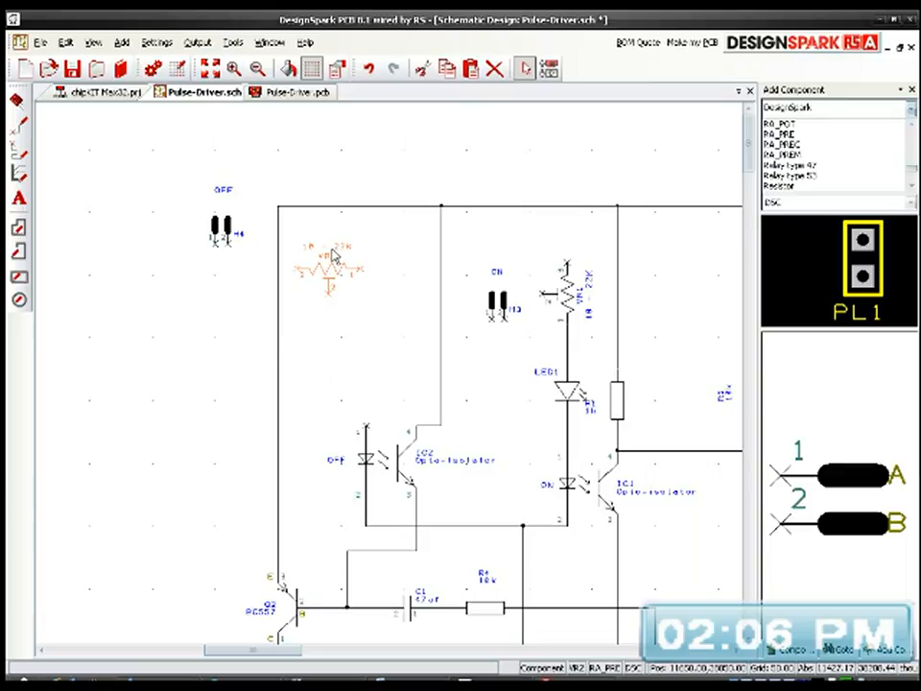
Step: Set VR2's value to 22k and place the value label directly above the VR2 name
click(334, 256)
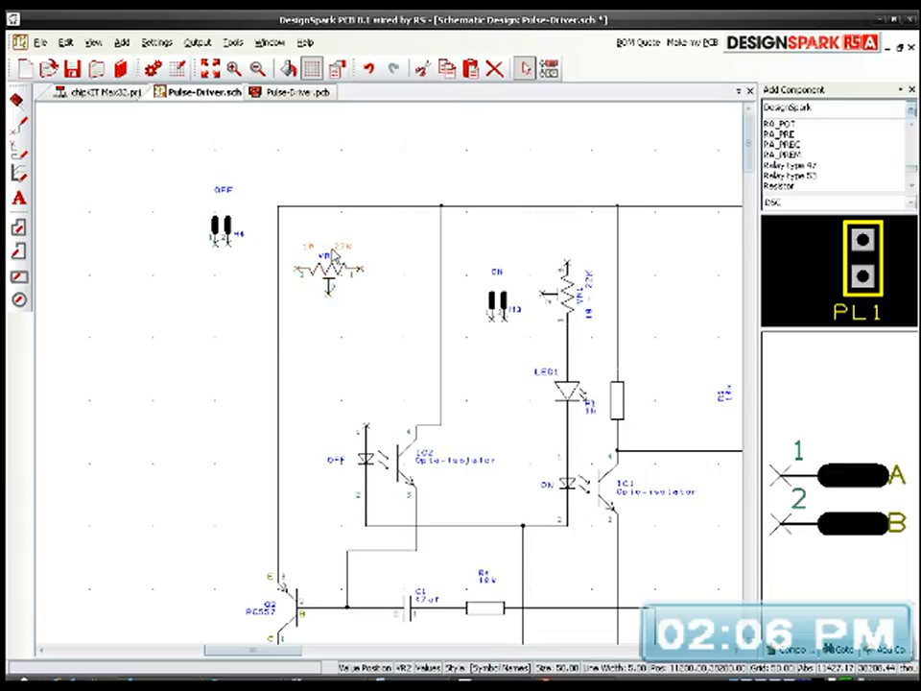
double_click(333, 257)
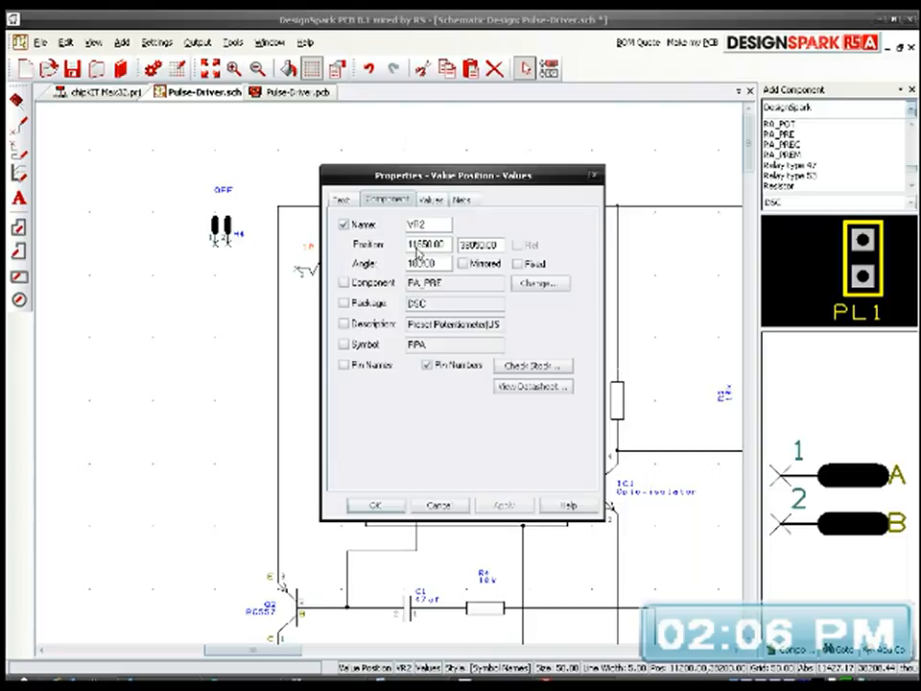
click(431, 200)
double_click(379, 300)
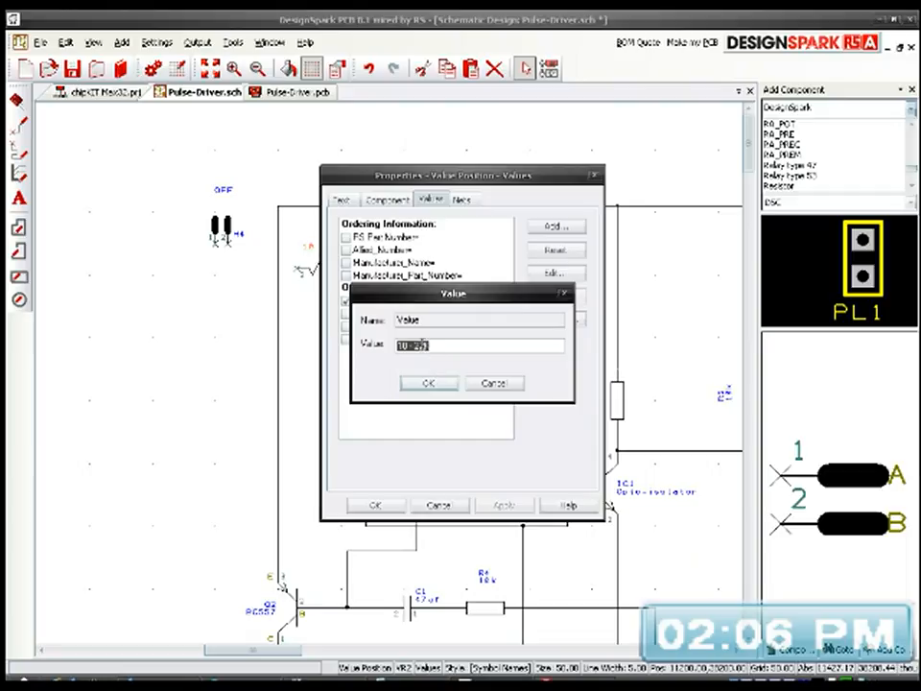
text(22k)
click(428, 383)
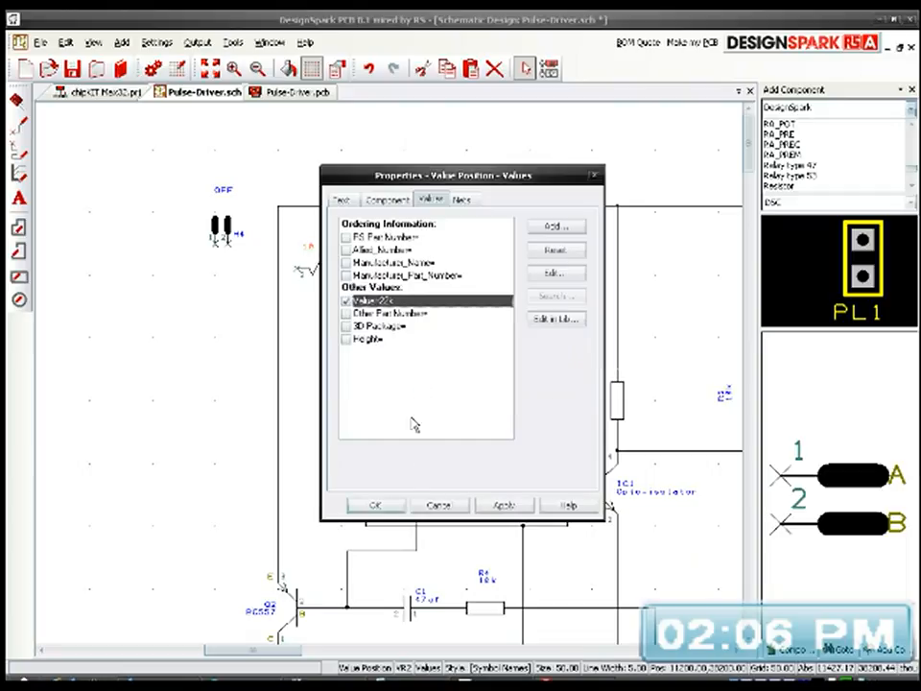
click(378, 507)
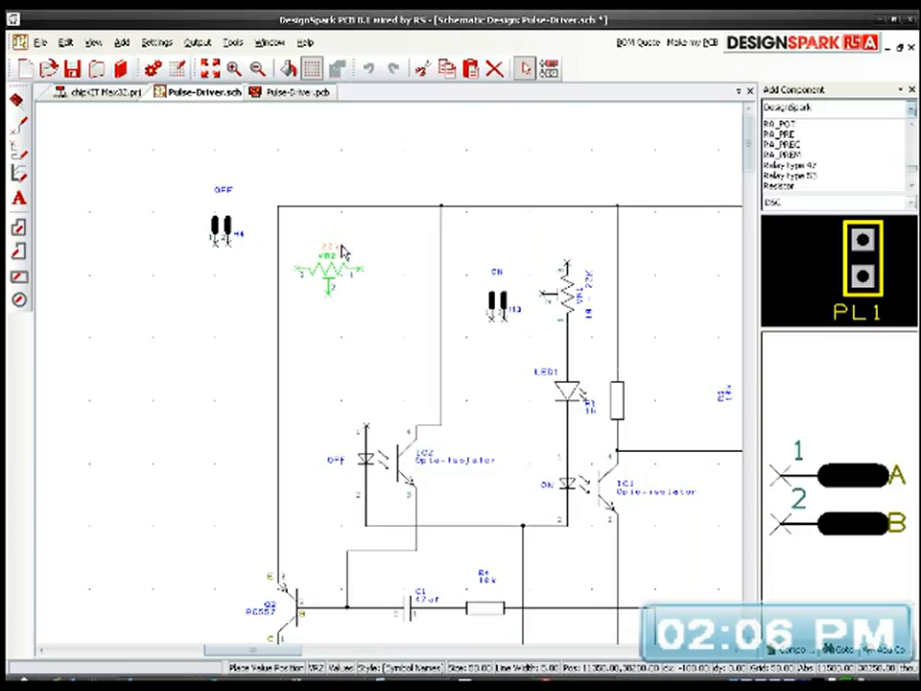
click(377, 244)
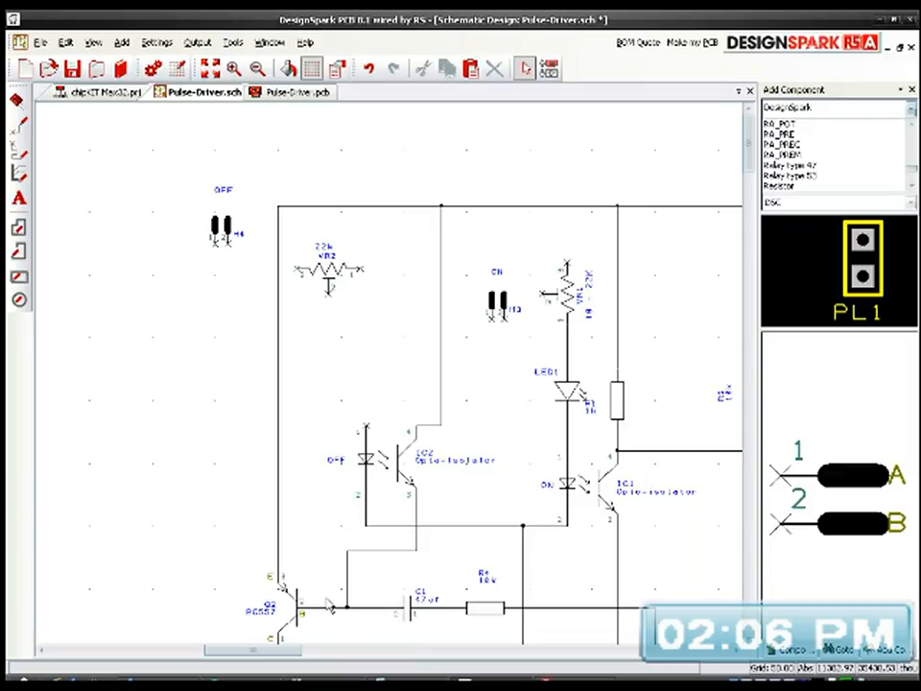
middle_drag(343, 588, 296, 518)
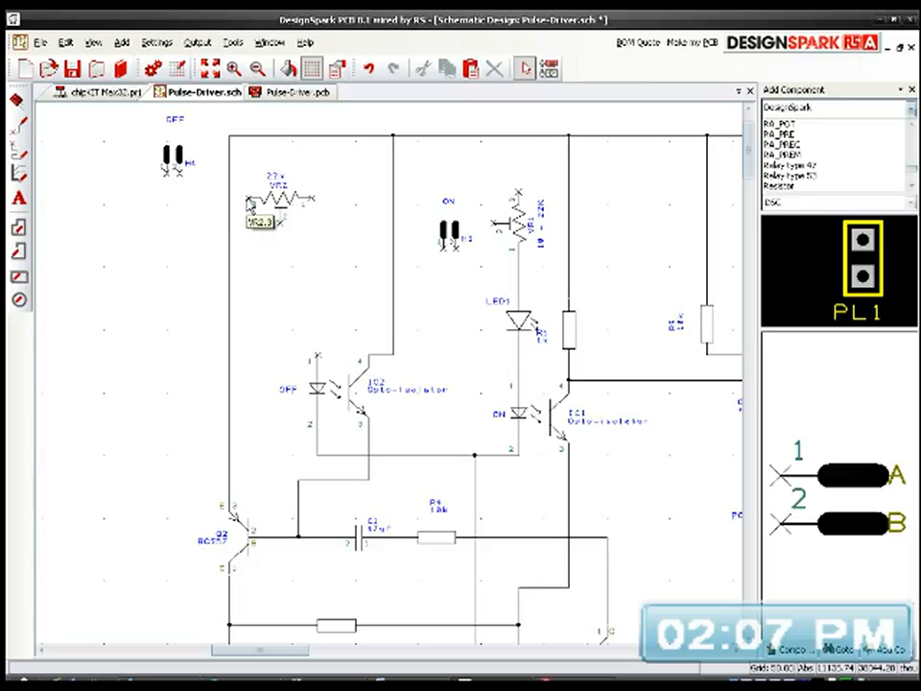
drag(250, 202, 184, 176)
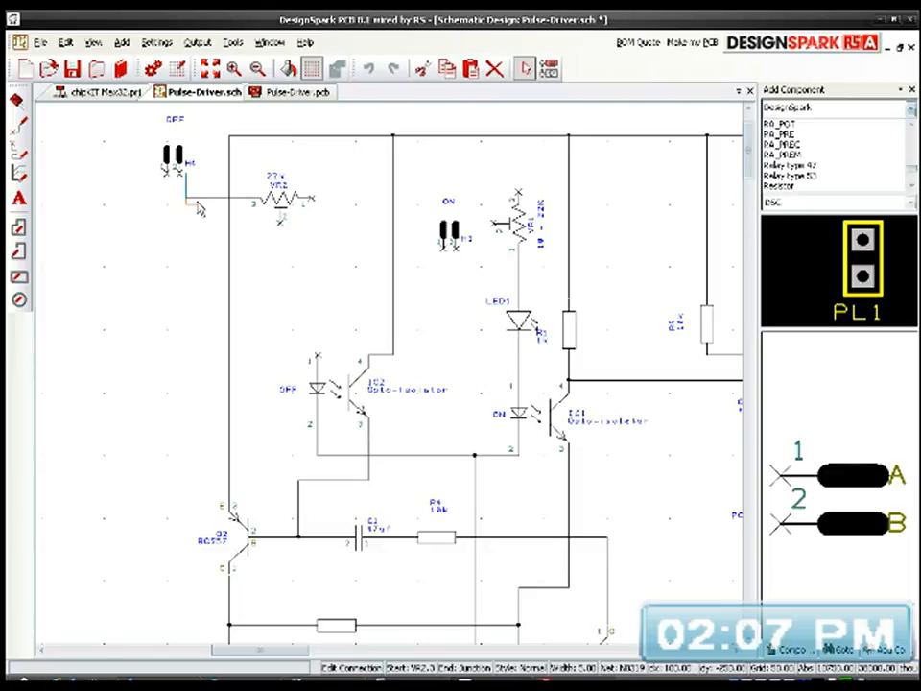
key(Escape)
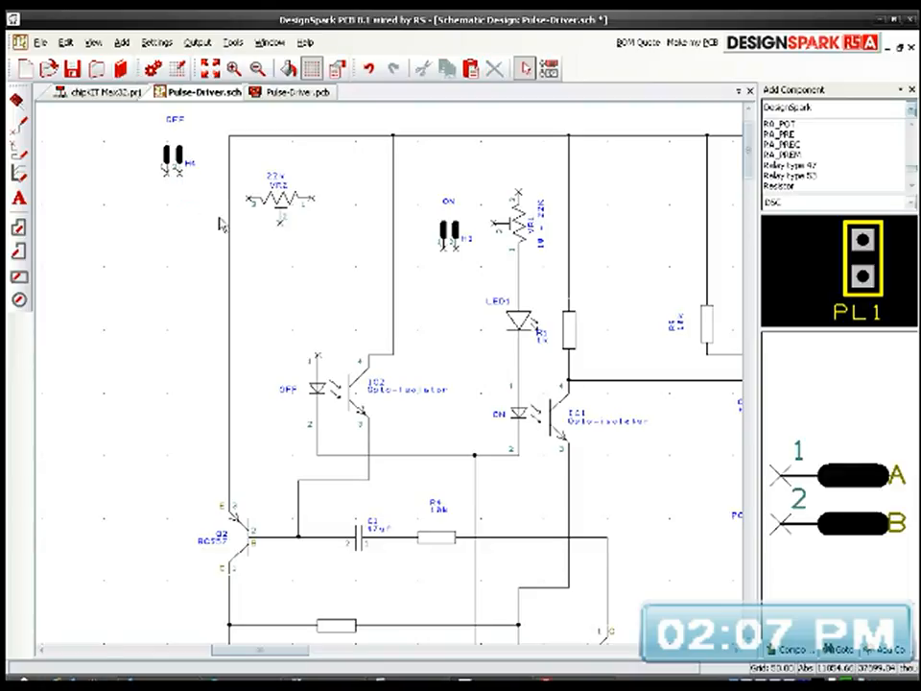
Step: Wire VR2's pin 3 to pin 2 of header H4
scroll(212, 199, up, 2)
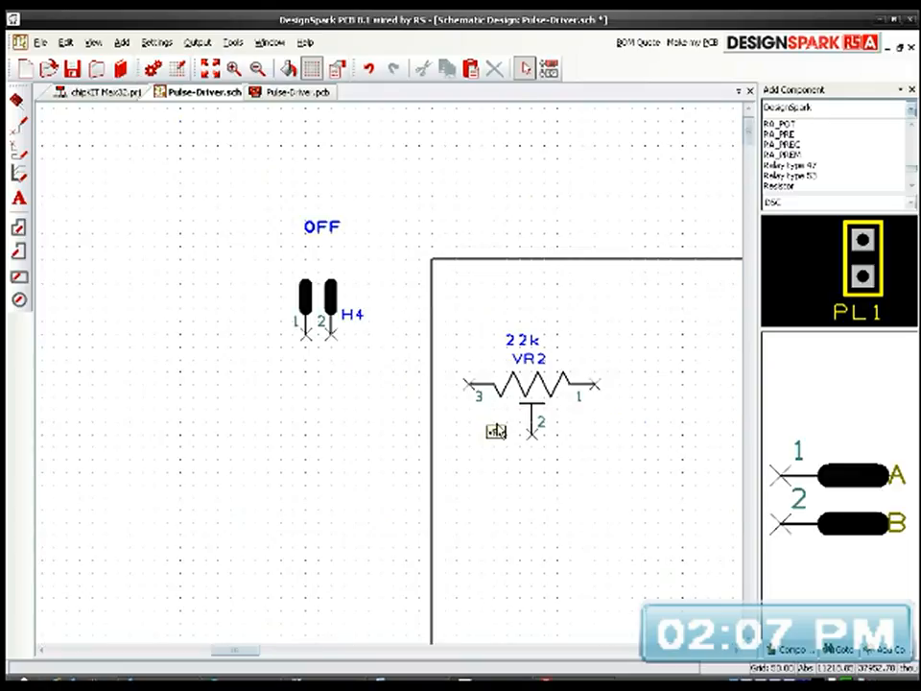
click(470, 388)
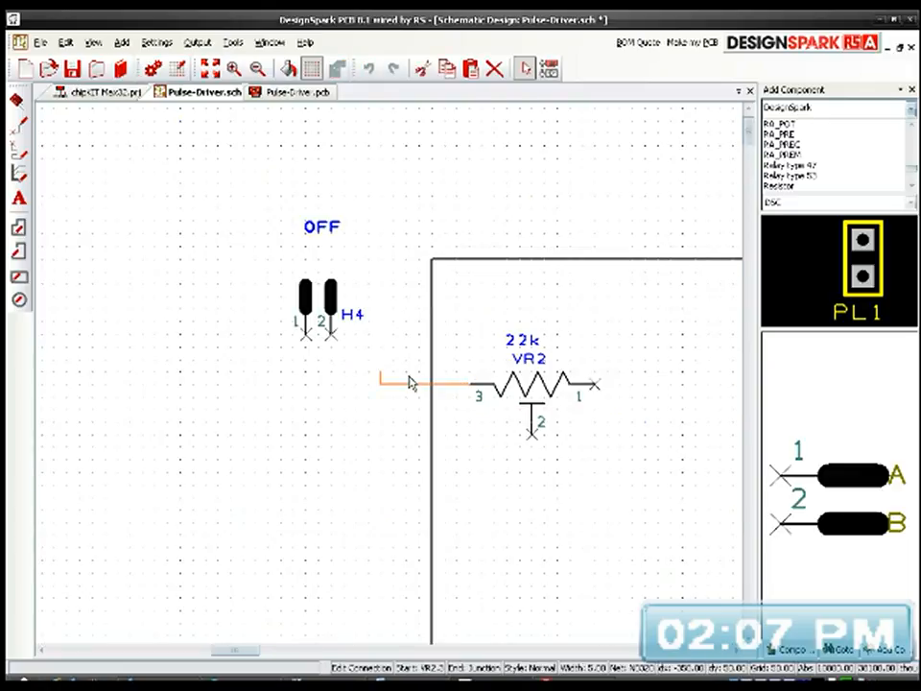
click(331, 333)
Step: Wire VR2's pin 2 down to Q2's base wire and tie VR2's pin 1 to that same vertical wire
middle_drag(583, 499, 456, 366)
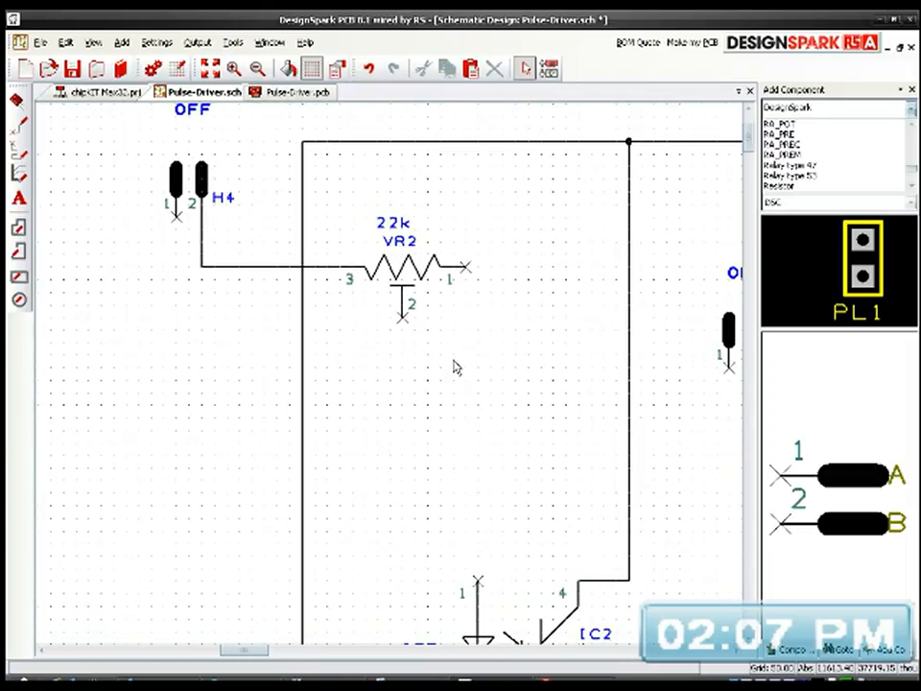
click(403, 324)
middle_drag(419, 441, 336, 330)
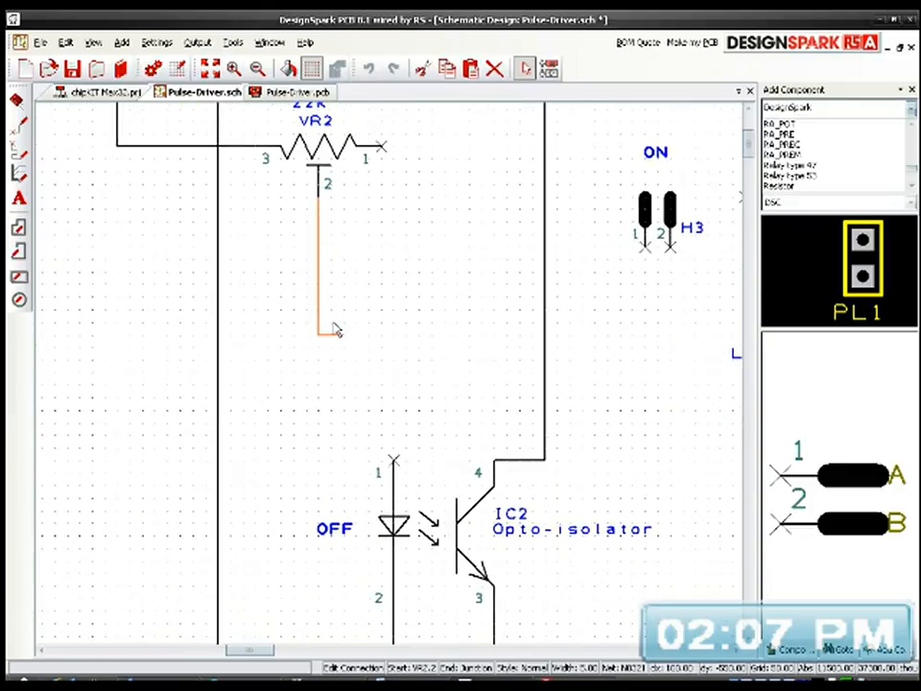
scroll(375, 360, down, 3)
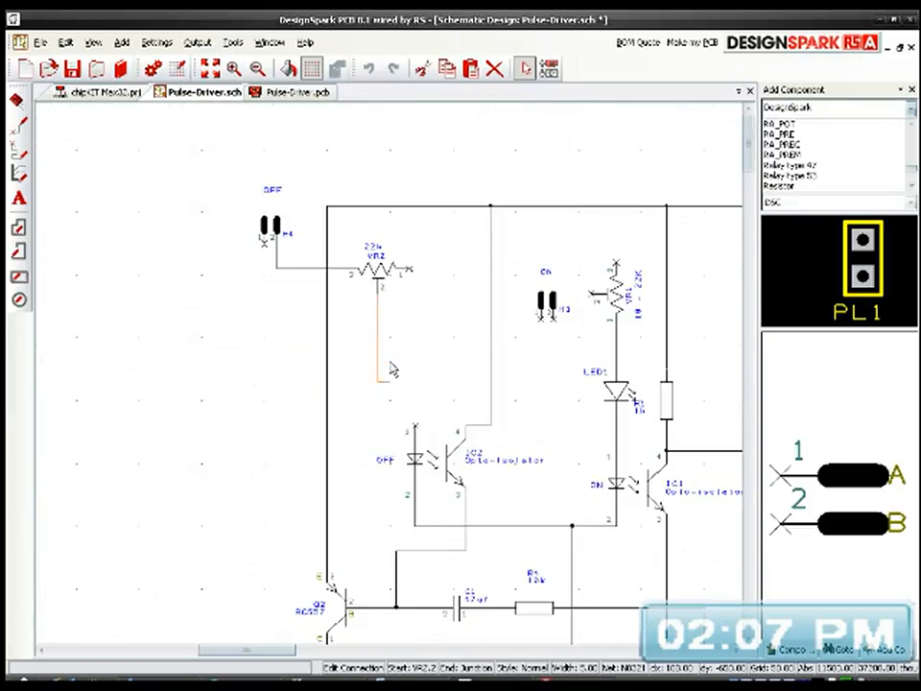
click(379, 610)
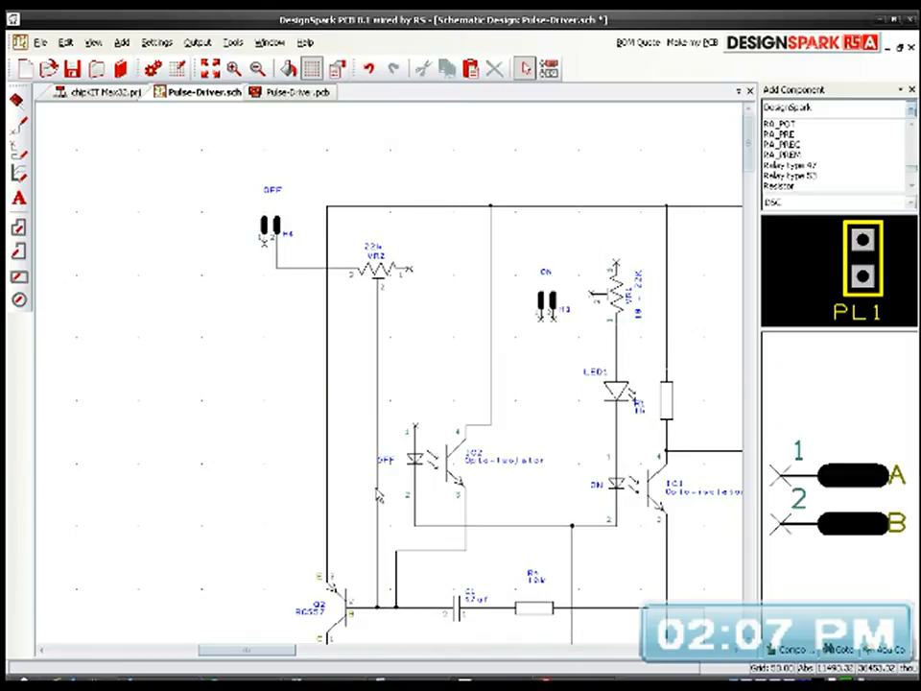
click(406, 274)
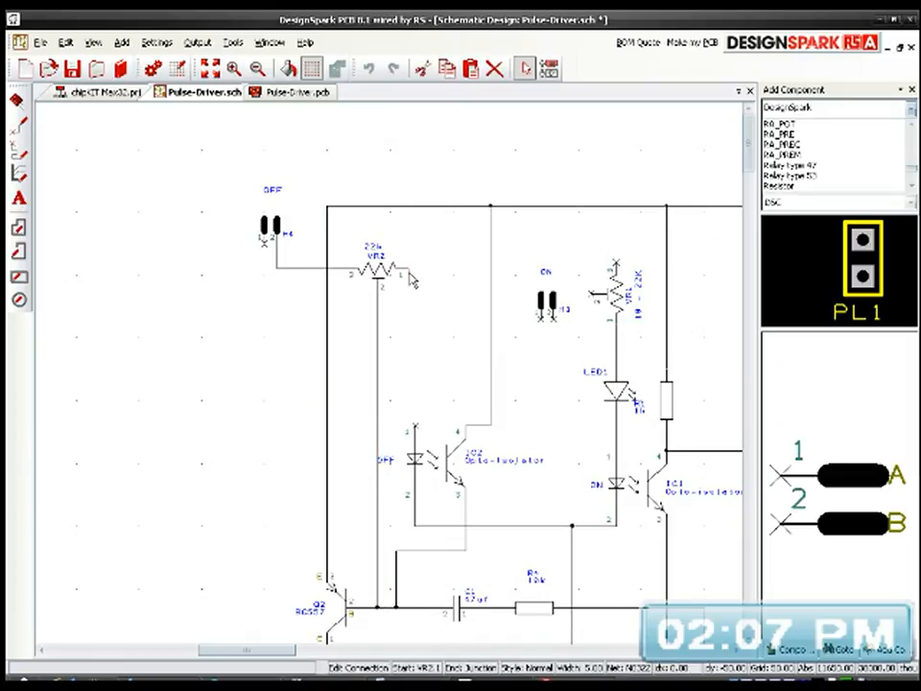
click(379, 334)
Step: Delete the wire between header H4's pin 2 and VR2's pin 3
middle_drag(452, 388, 375, 341)
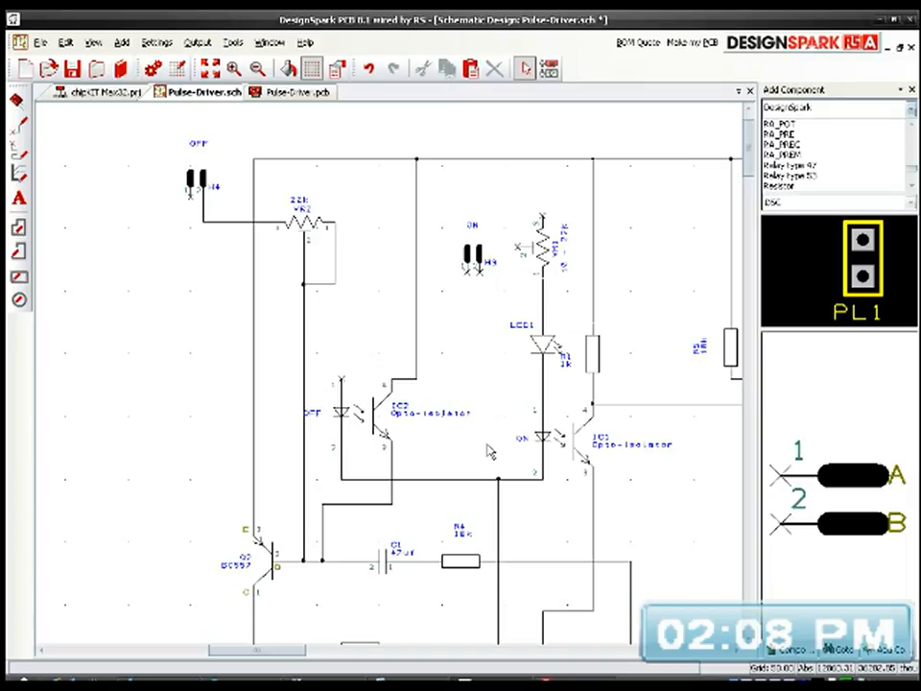
click(192, 203)
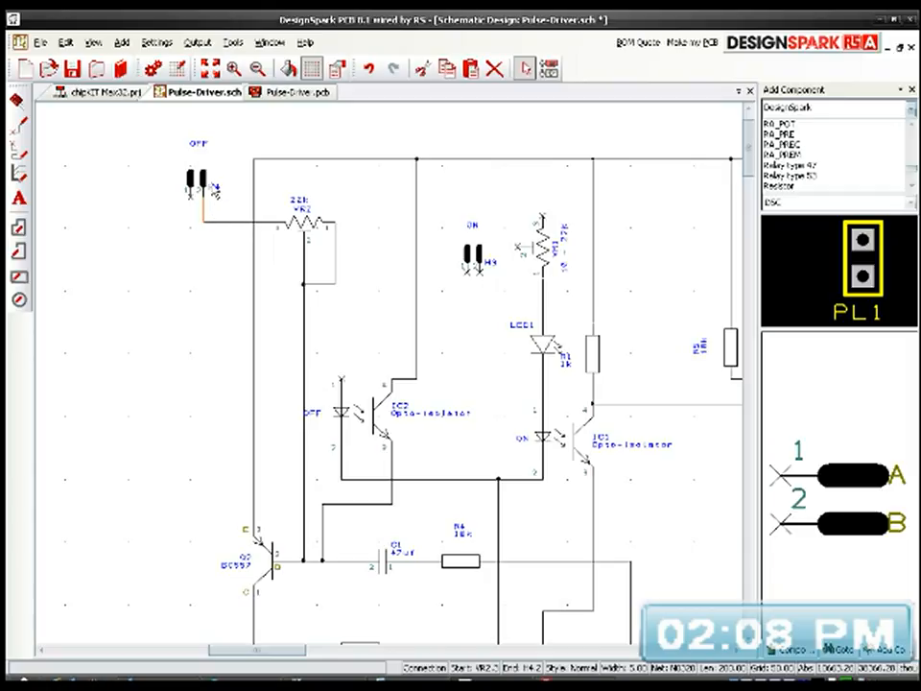
key(Escape)
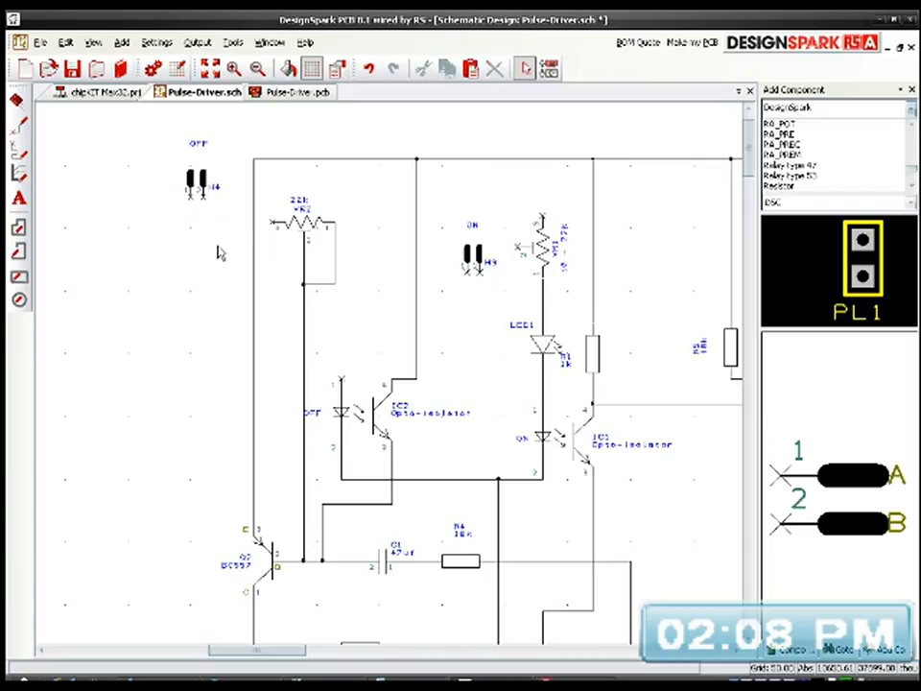
click(272, 227)
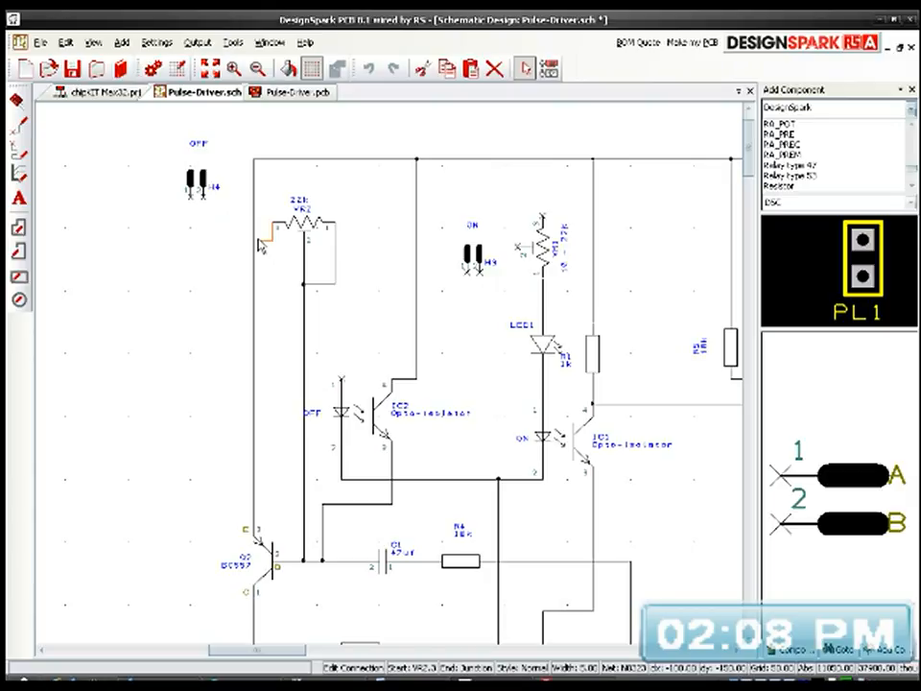
click(188, 235)
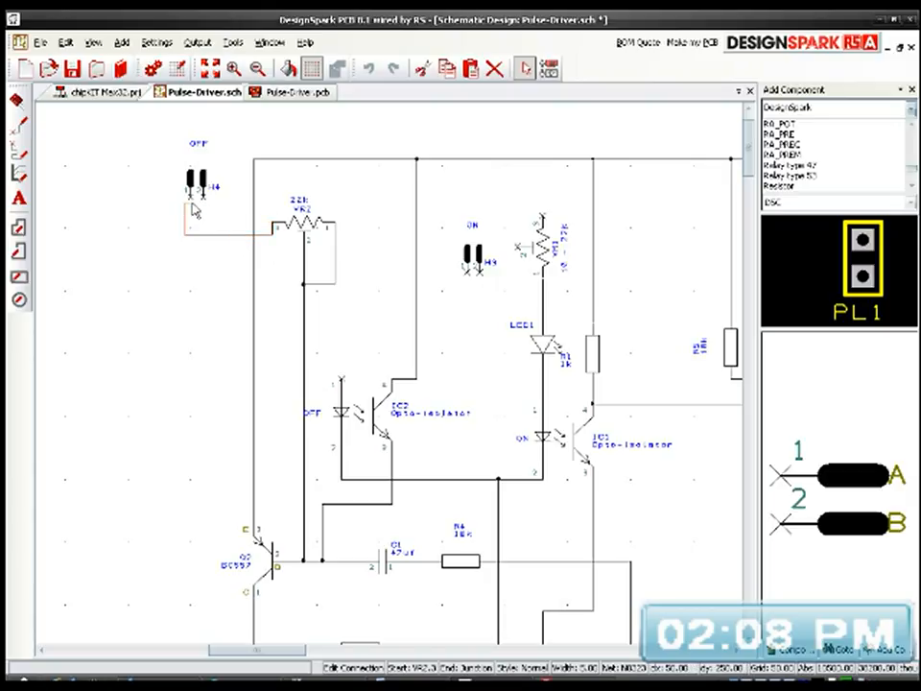
key(Escape)
Step: Wire VR2's pin 3 to header H4's pin 1, and H4's pin 2 to the vertical wire leading to Q2's emitter
scroll(199, 192, up, 1)
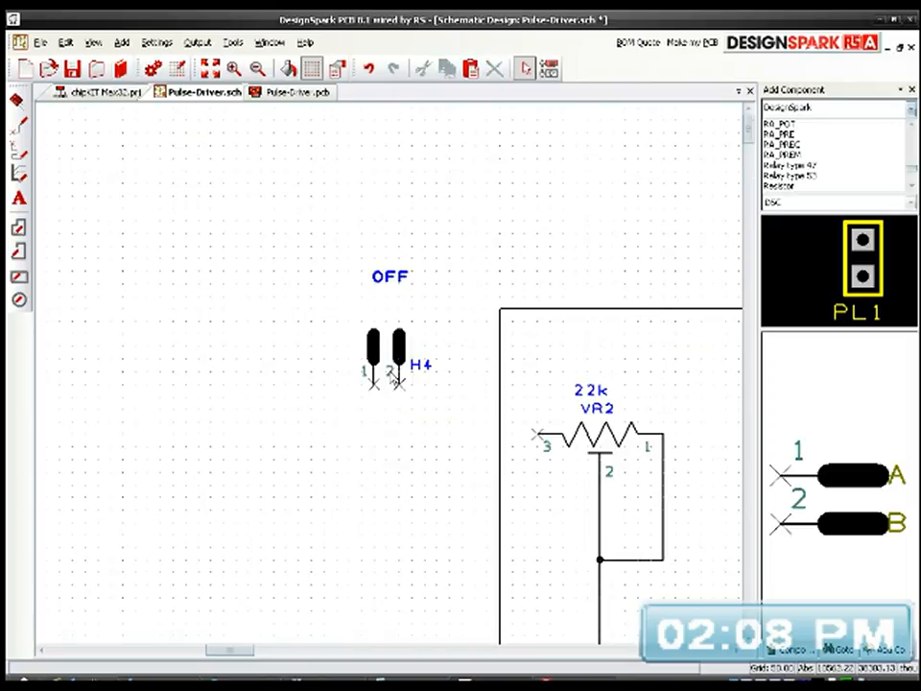
click(539, 435)
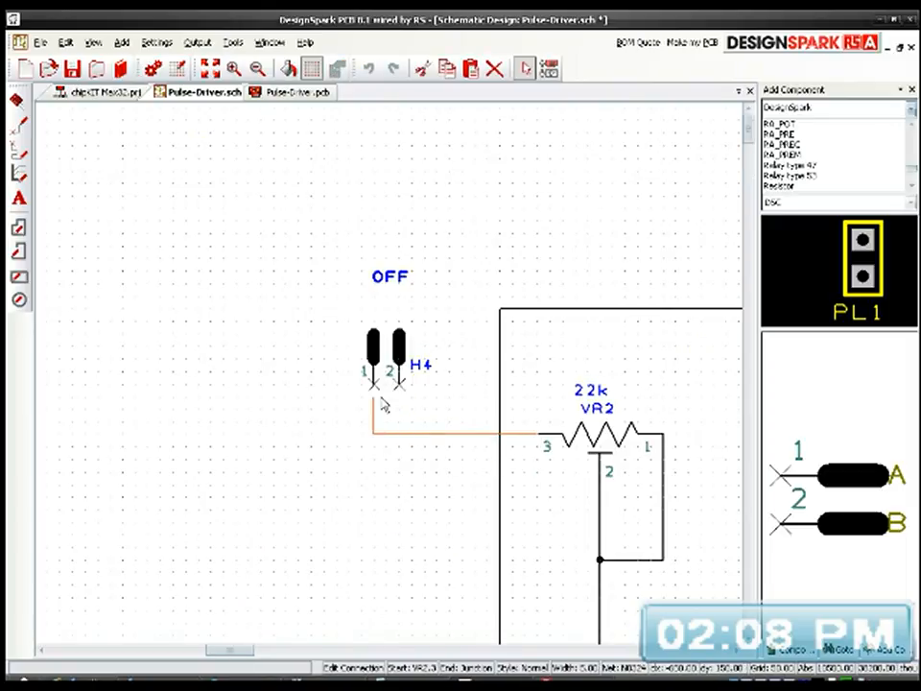
click(375, 386)
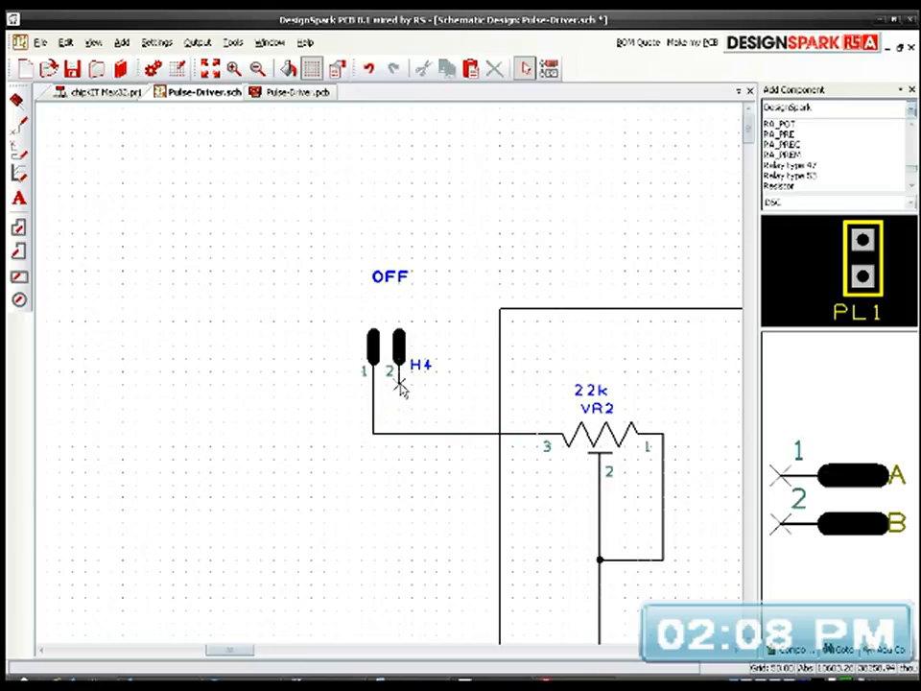
click(401, 384)
click(499, 384)
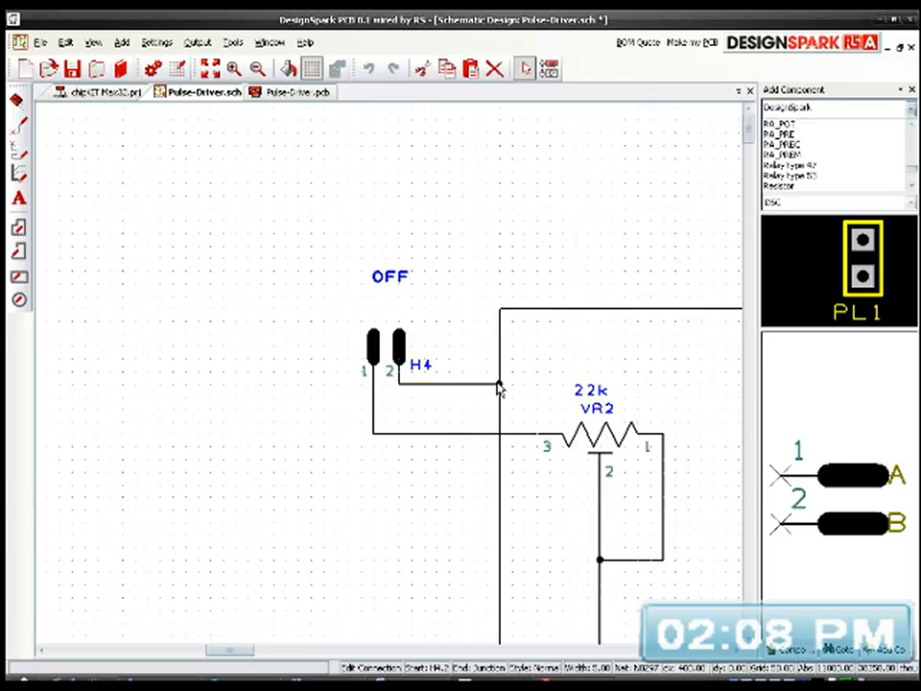
middle_drag(547, 408, 321, 382)
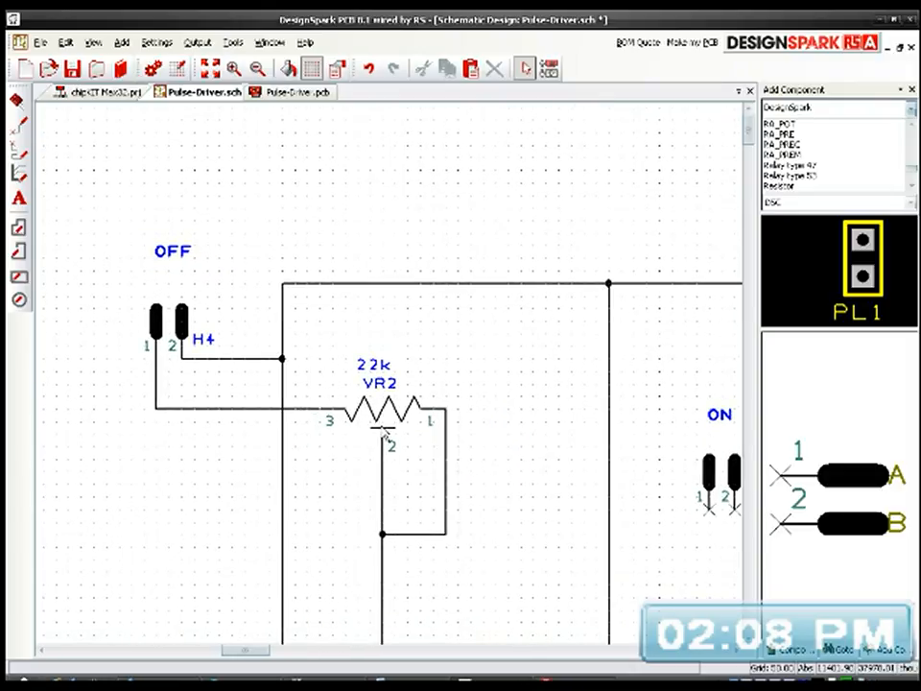
mouse_move(386, 437)
mouse_down()
mouse_move(378, 415)
mouse_move(394, 435)
mouse_up()
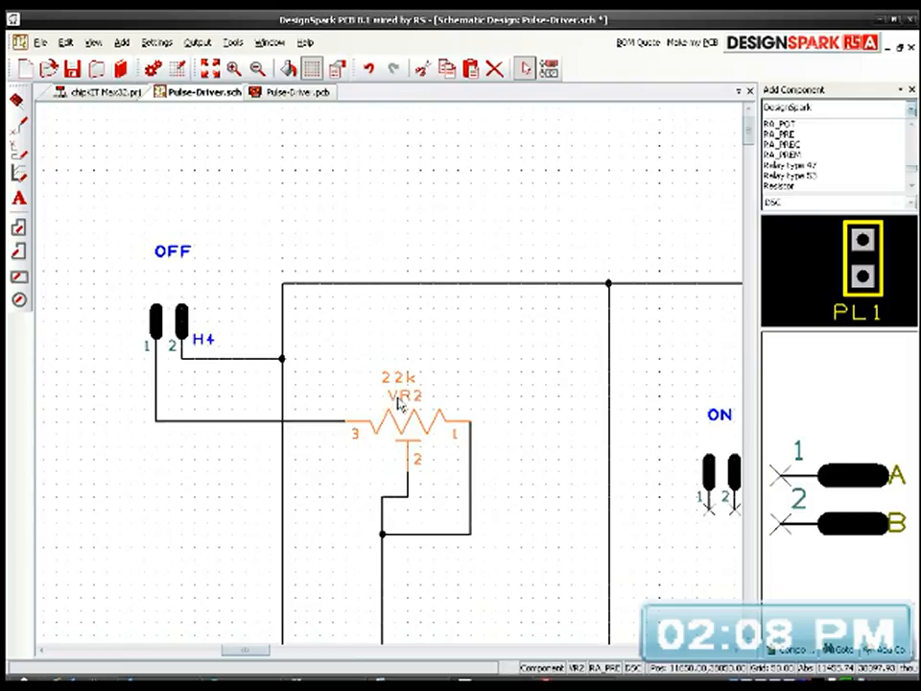
key(ctrl+z)
Step: Move VR2 together with its attached wires straight down to position 11650, 37750, keeping it below header H4
drag(315, 342, 478, 567)
drag(426, 520, 475, 554)
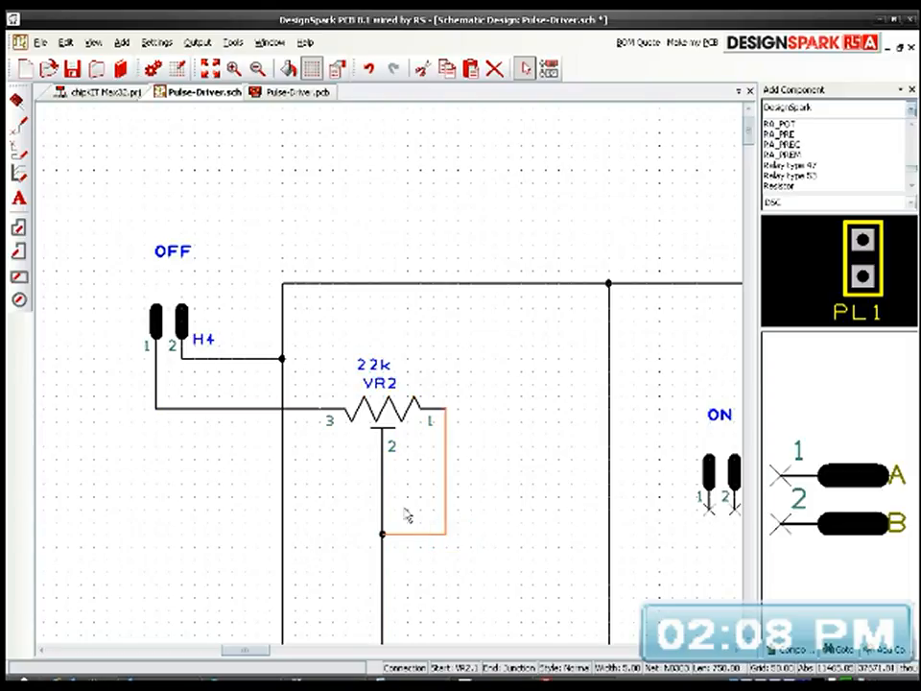
drag(314, 351, 469, 599)
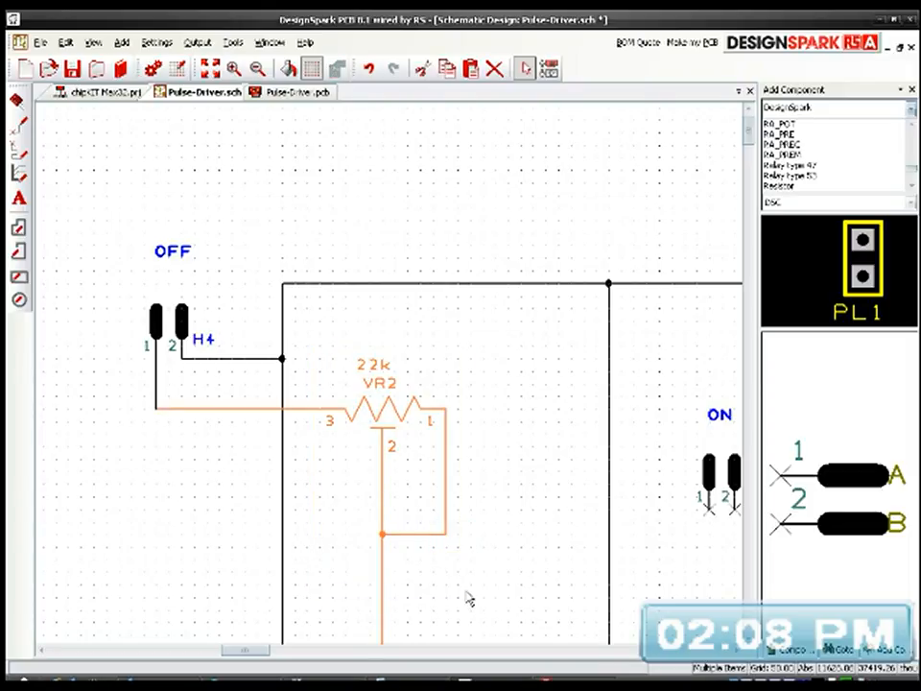
drag(398, 434, 417, 459)
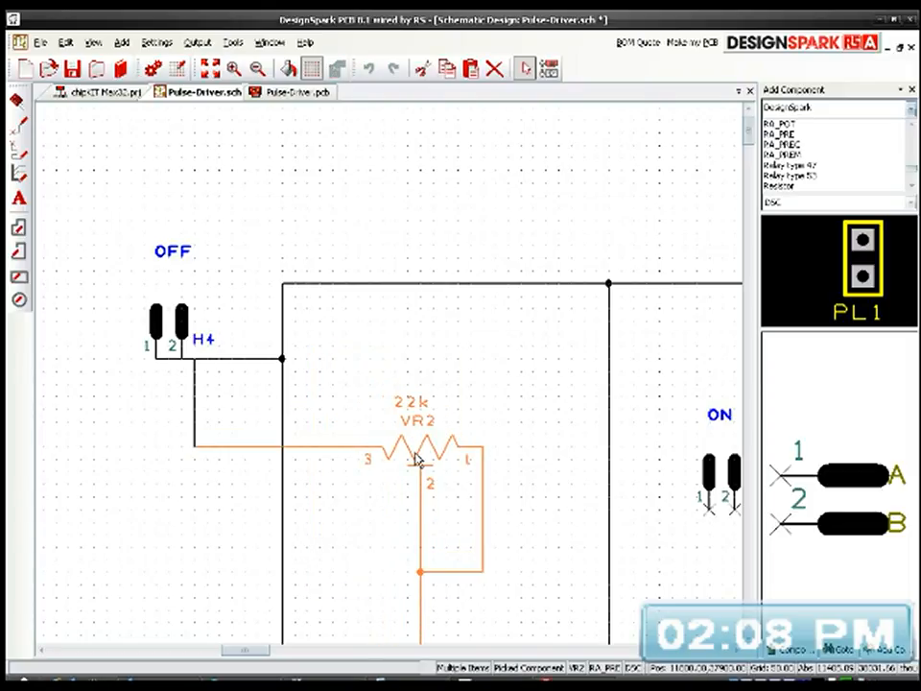
scroll(418, 459, down, 3)
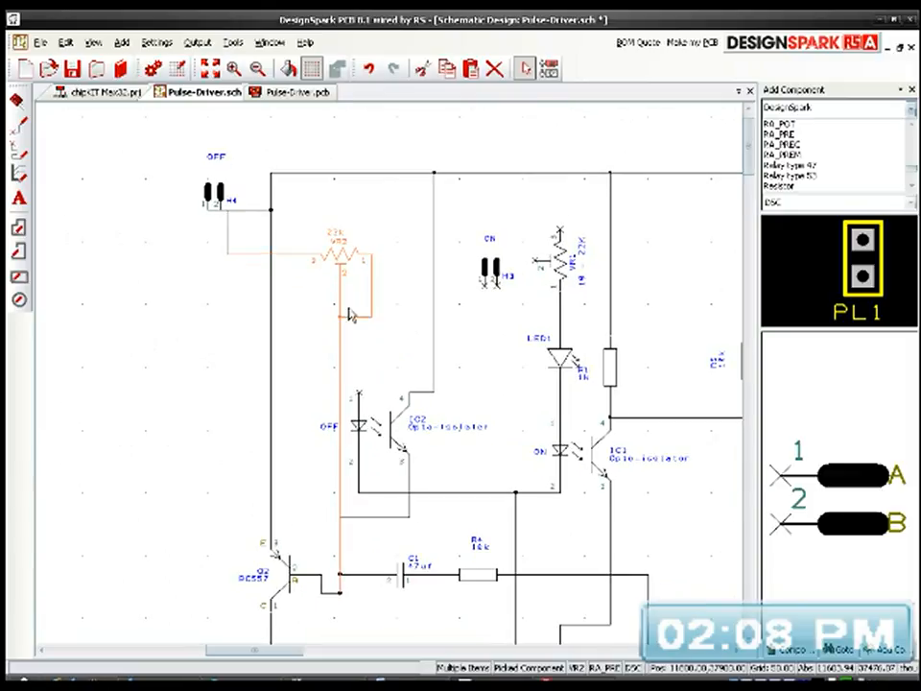
drag(341, 272, 324, 294)
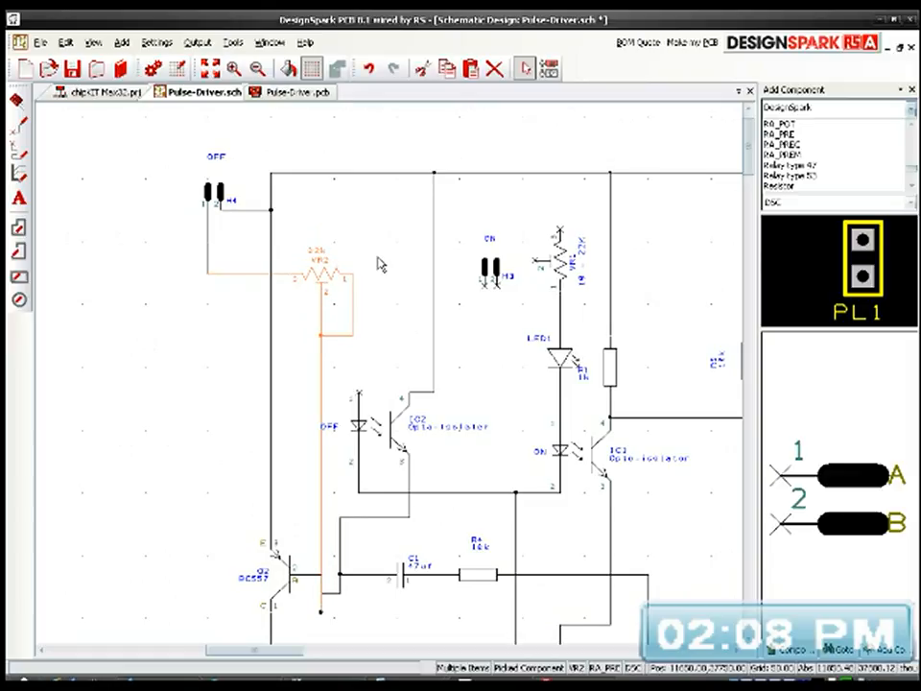
Step: Pull the overhanging lower end of VR2's vertical wire up to the stub beneath Q2's base and delete that stub wire
scroll(379, 542, down, 3)
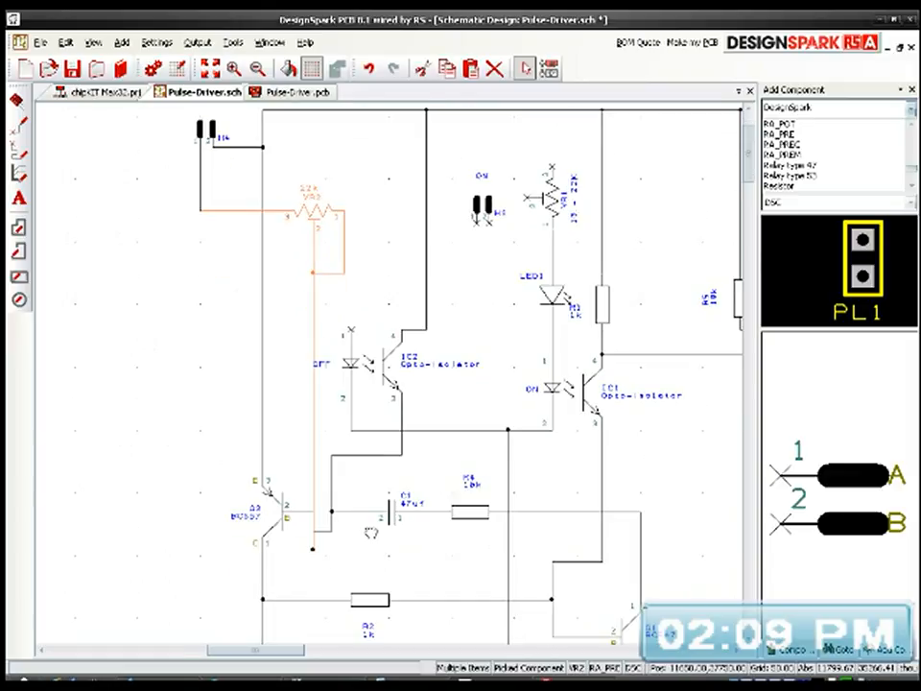
scroll(331, 531, up, 3)
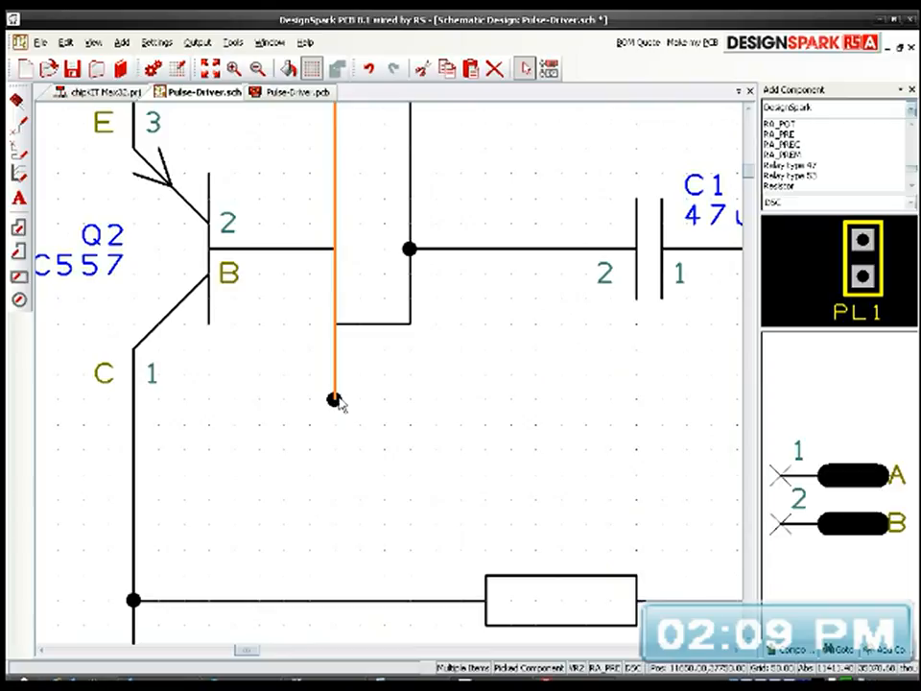
click(395, 397)
drag(335, 401, 350, 334)
click(429, 389)
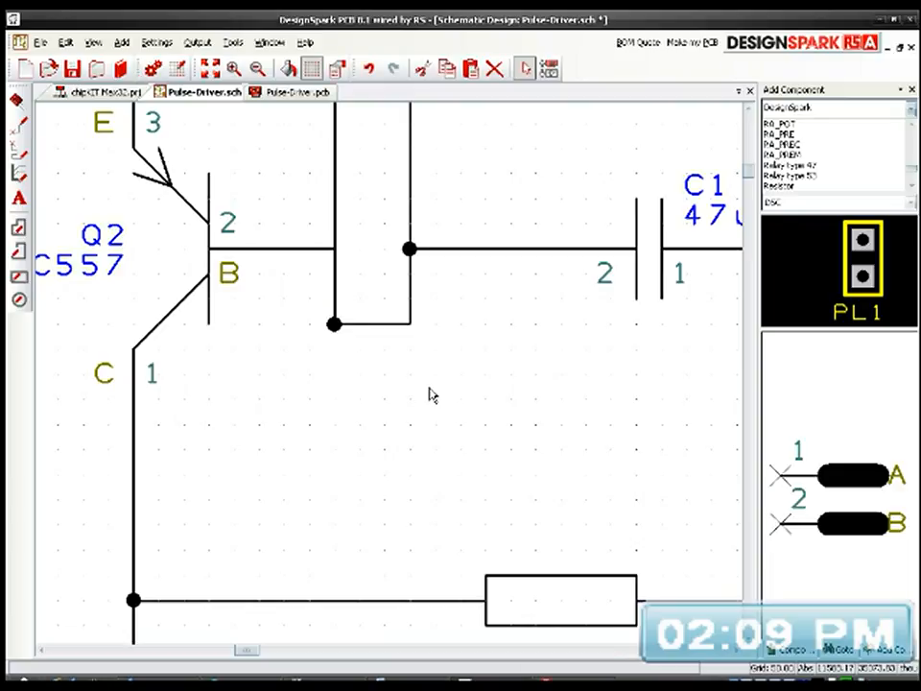
scroll(436, 377, down, 2)
middle_drag(434, 380, 342, 438)
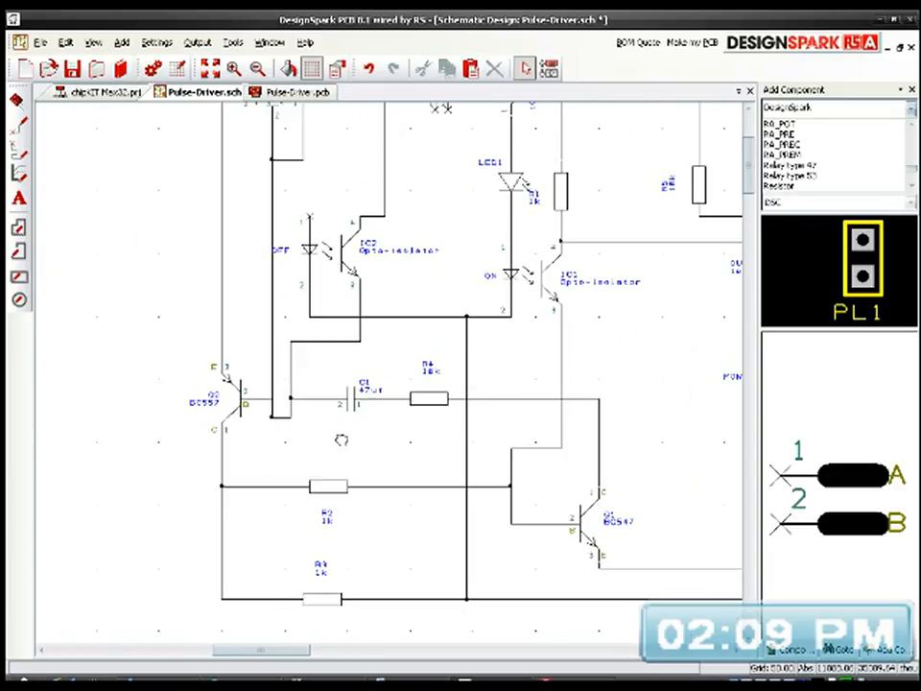
click(280, 417)
key(Delete)
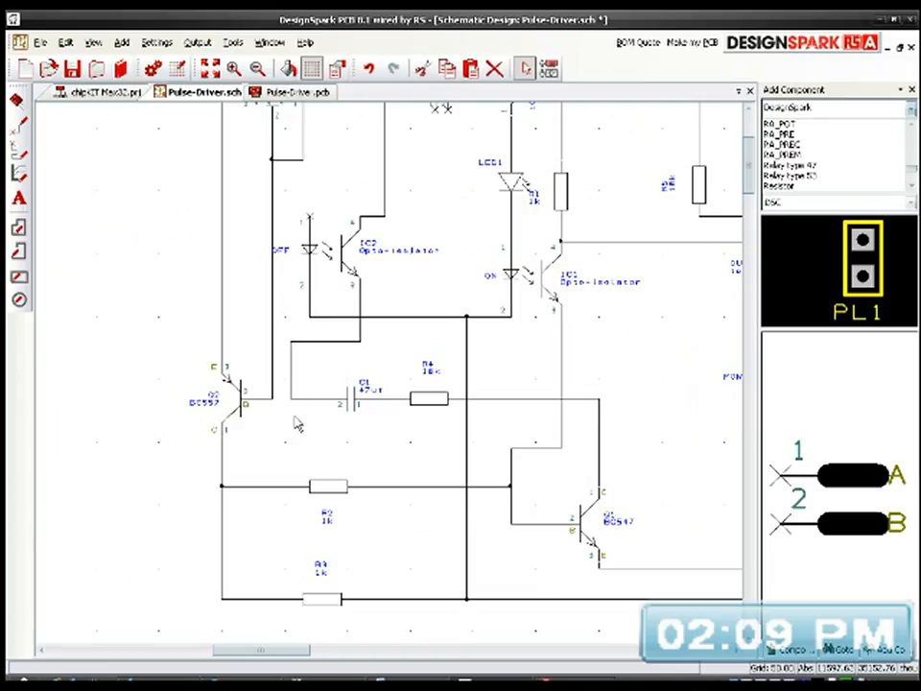
Step: Rejoin Q2's base wire to C1's pin 2 wire with a straight horizontal connection
scroll(390, 380, up, 2)
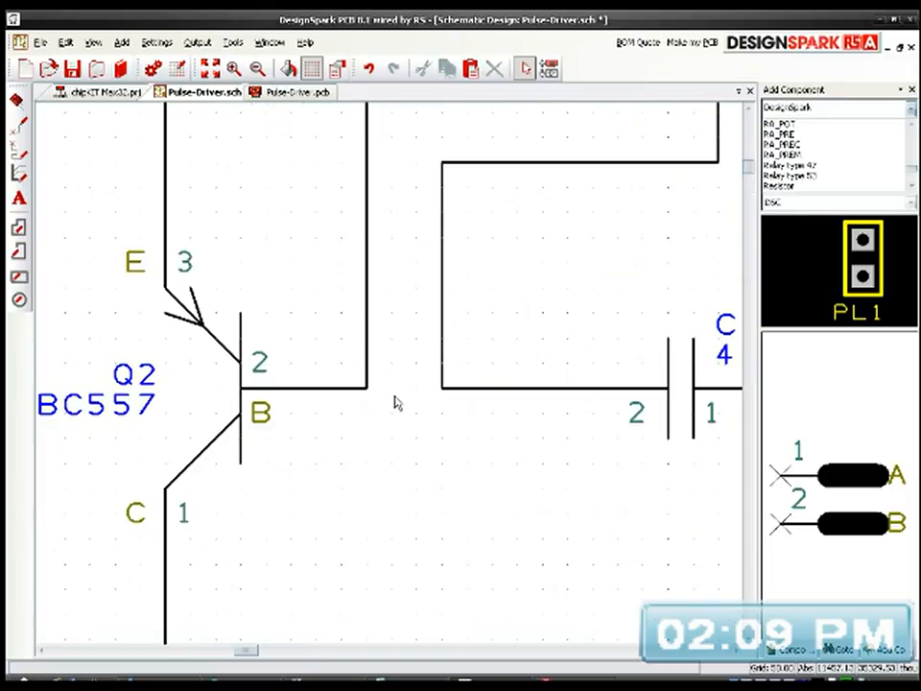
scroll(389, 381, down, 1)
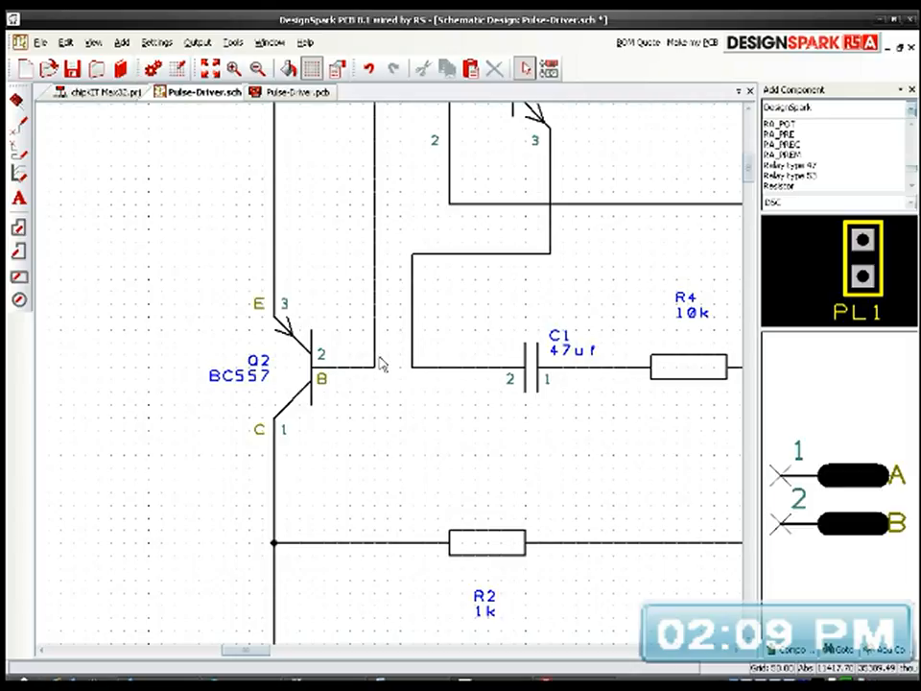
mouse_move(391, 367)
mouse_down()
mouse_move(403, 389)
mouse_move(391, 405)
mouse_move(397, 375)
mouse_move(385, 370)
mouse_up()
click(409, 396)
scroll(401, 415, down, 1)
Step: Delete the vertical wire between VR2's pin 1–2 loop and Q2's base wire
middle_drag(451, 312, 307, 396)
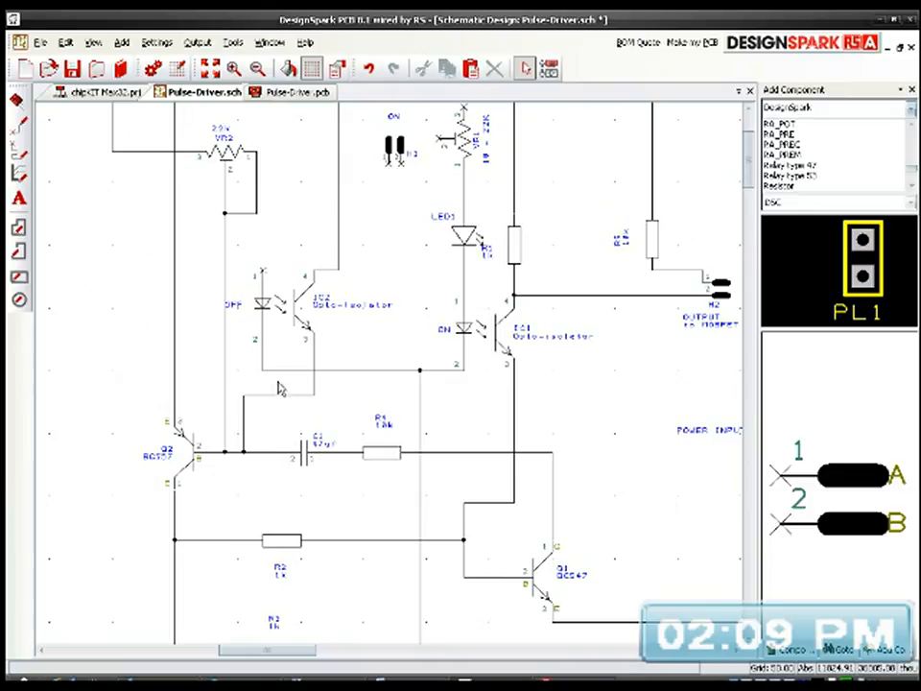
middle_drag(308, 319, 307, 428)
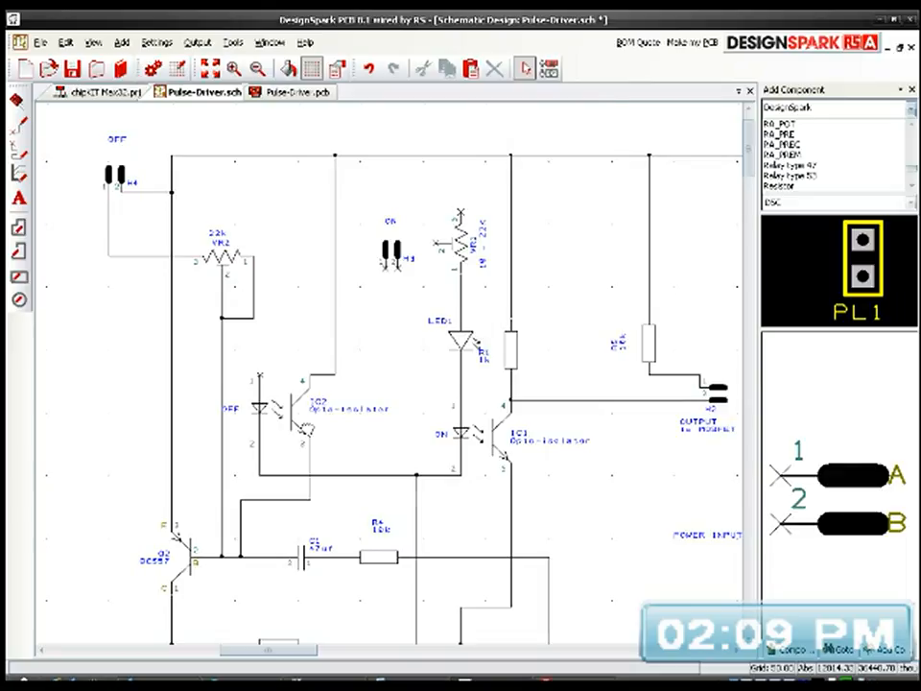
middle_drag(306, 427, 308, 435)
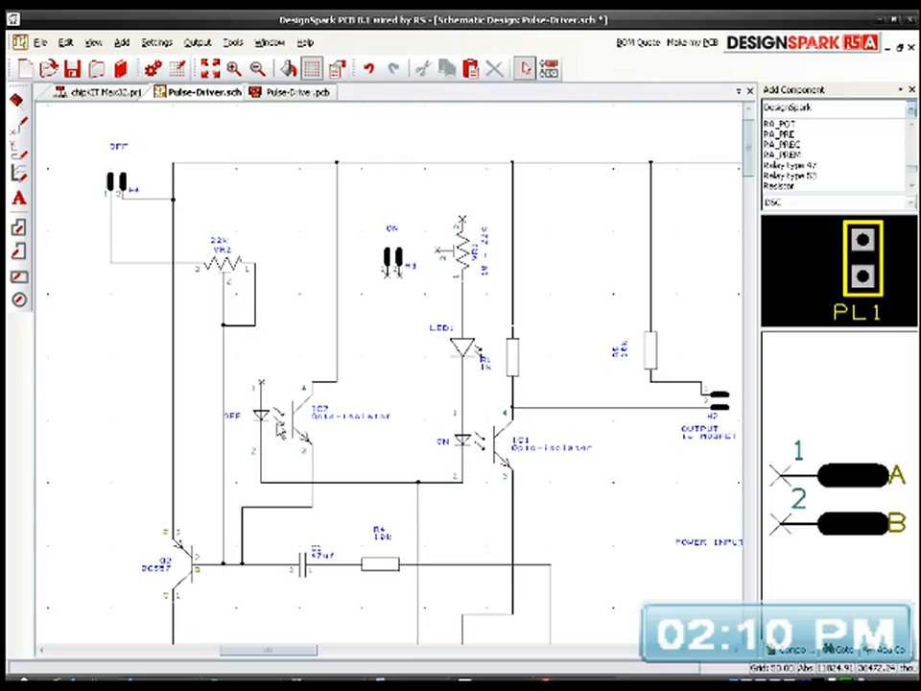
click(223, 367)
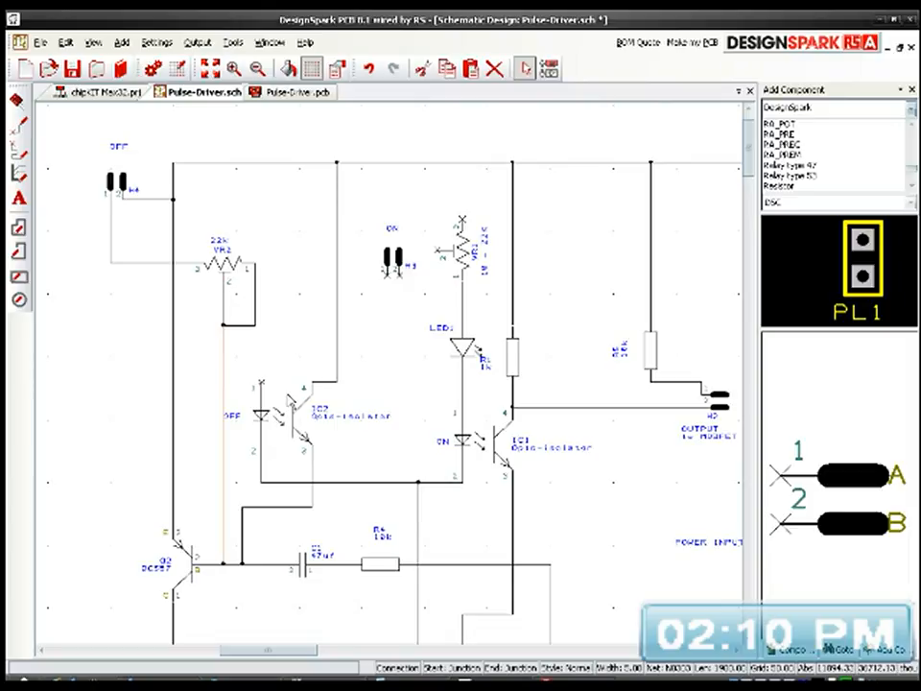
key(Delete)
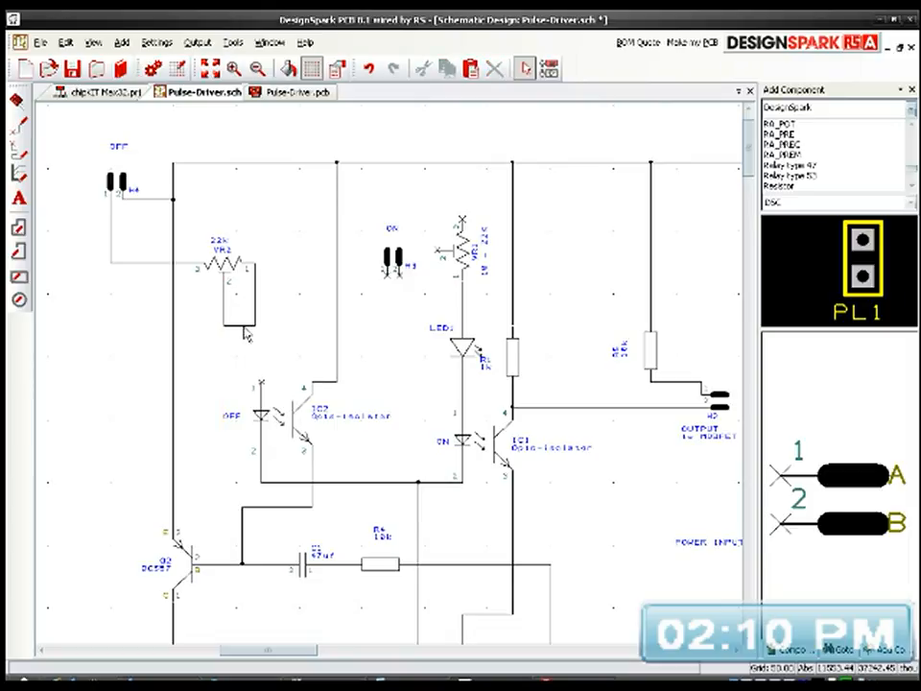
Step: Wire IC2's pin 1 up to the wire linking VR2's pins 1 and 2, and save the schematic
click(259, 352)
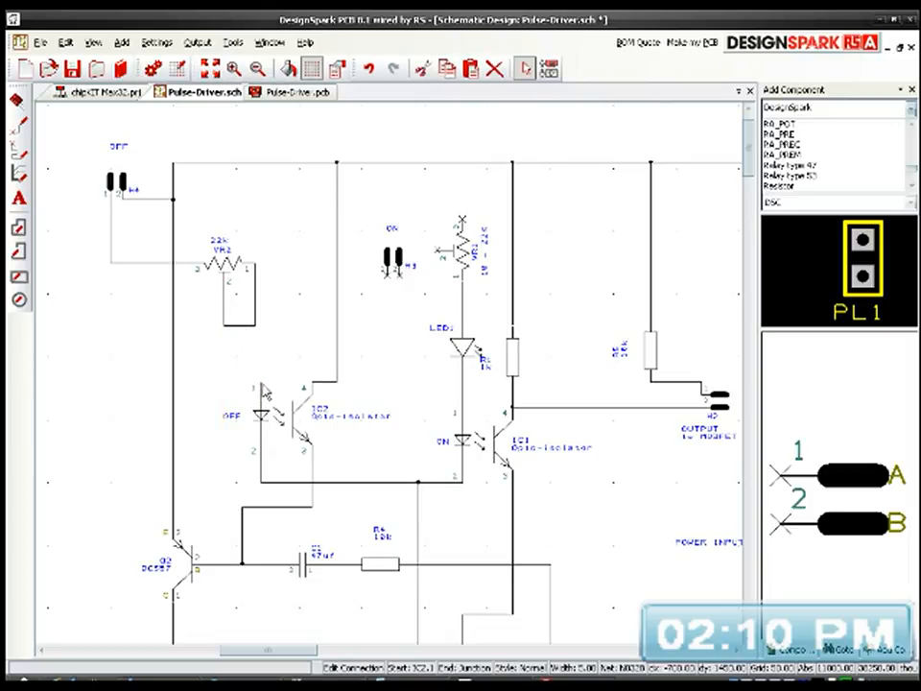
drag(259, 351, 256, 290)
click(281, 315)
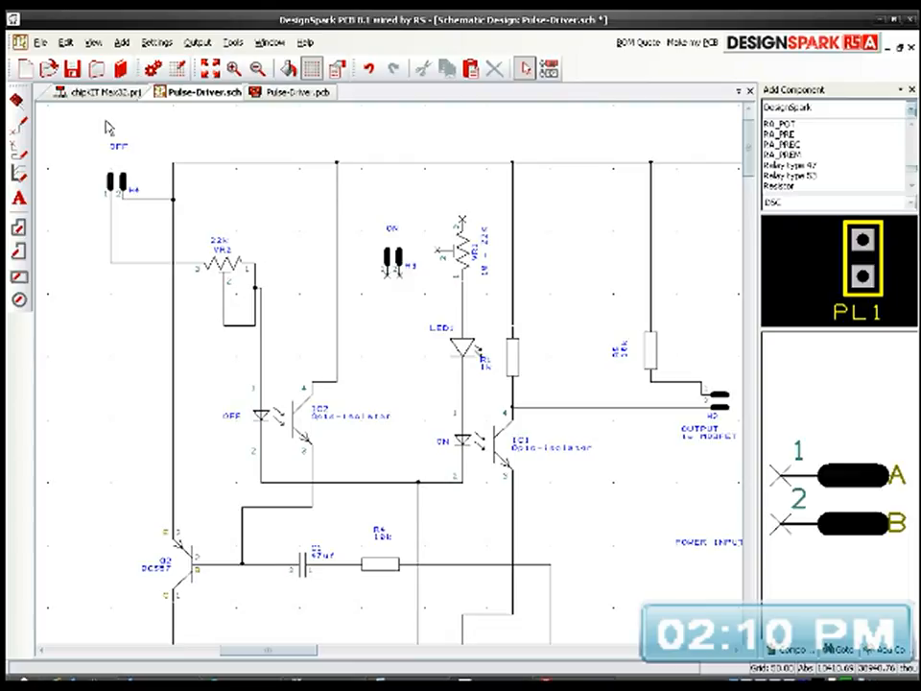
click(70, 71)
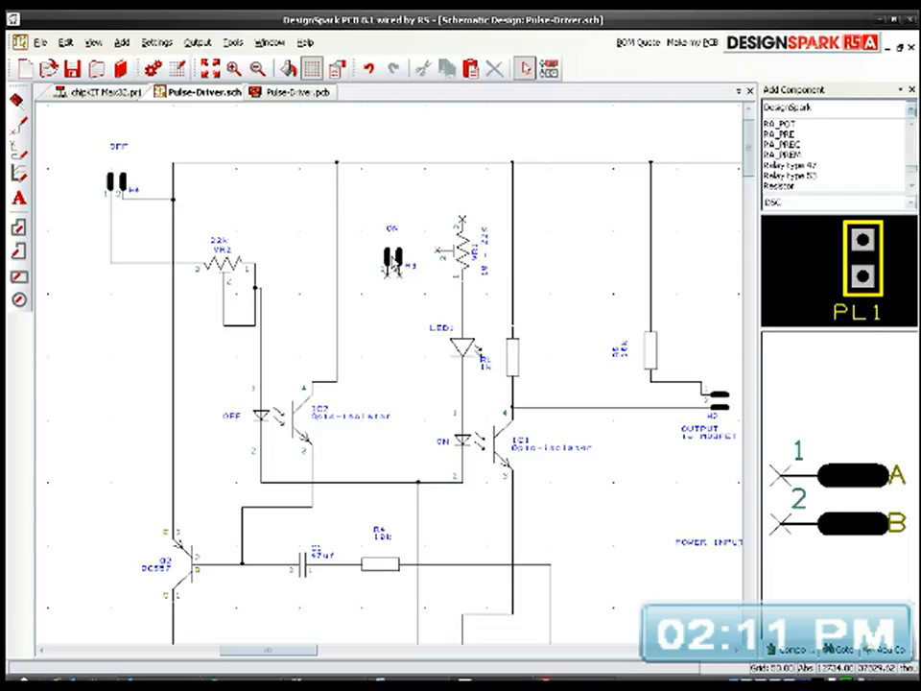
Step: Move header H3 together with its ON label above the upper horizontal supply wire, between IC2's and R1's vertical wires
click(392, 255)
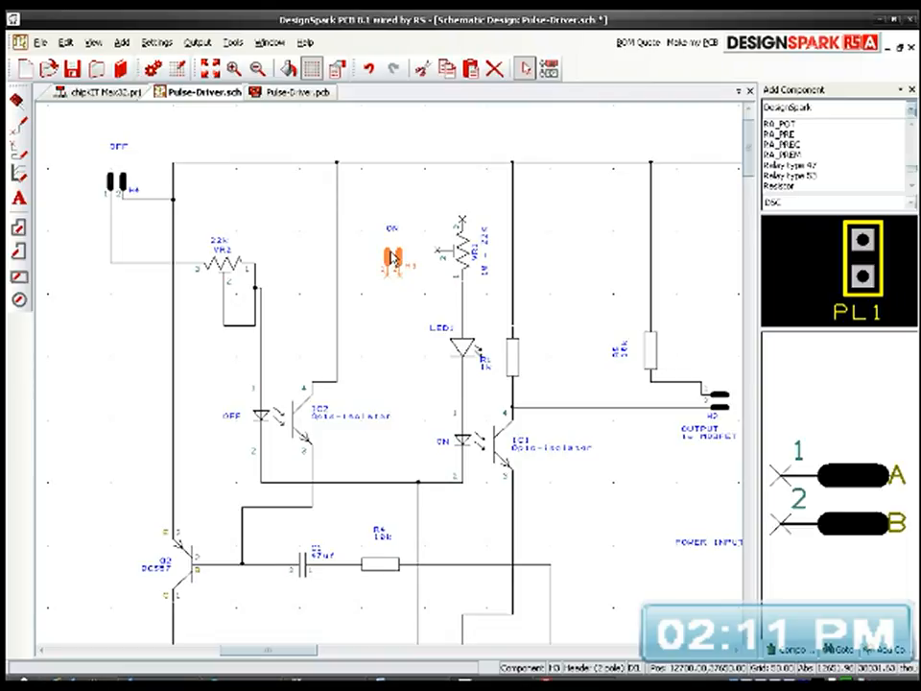
drag(380, 206, 417, 296)
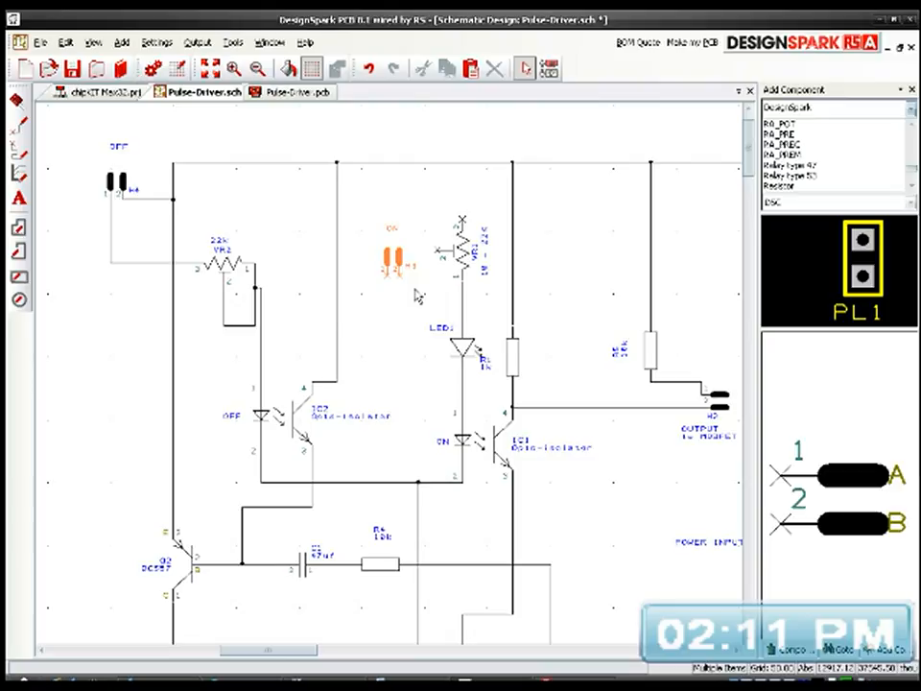
middle_drag(407, 276, 355, 361)
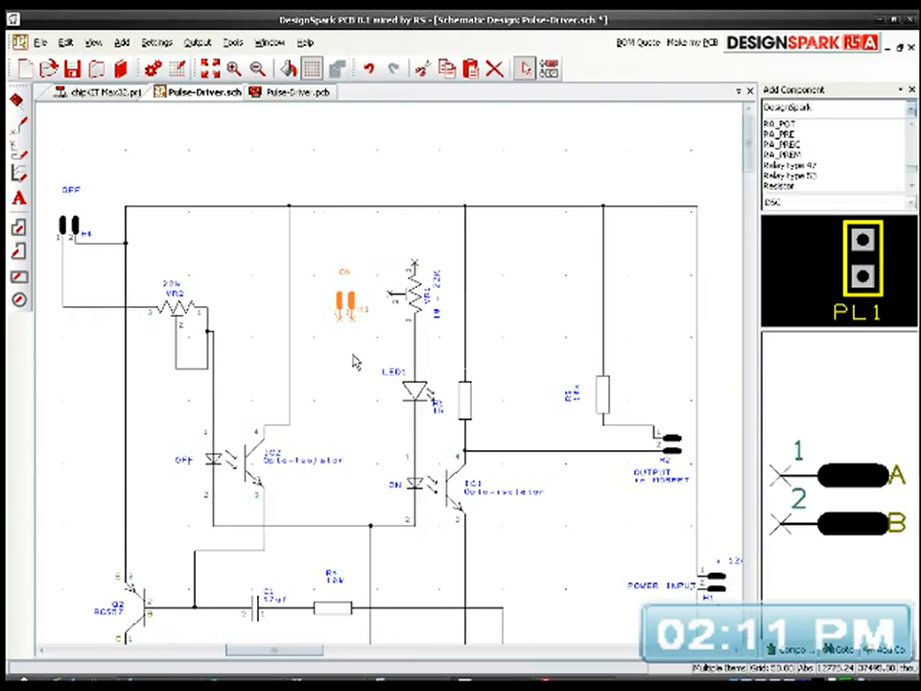
drag(351, 309, 390, 168)
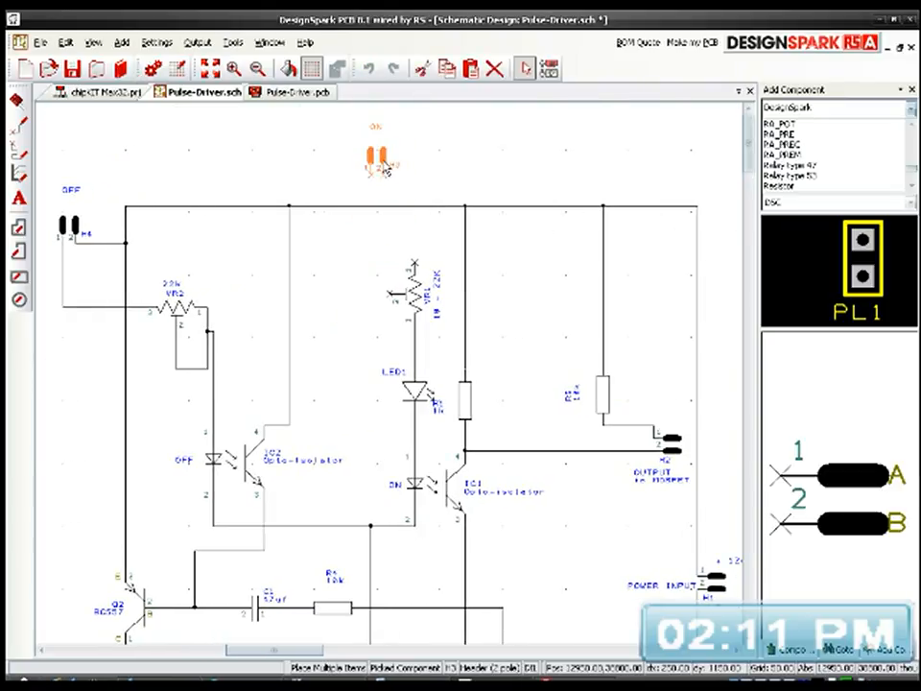
click(387, 264)
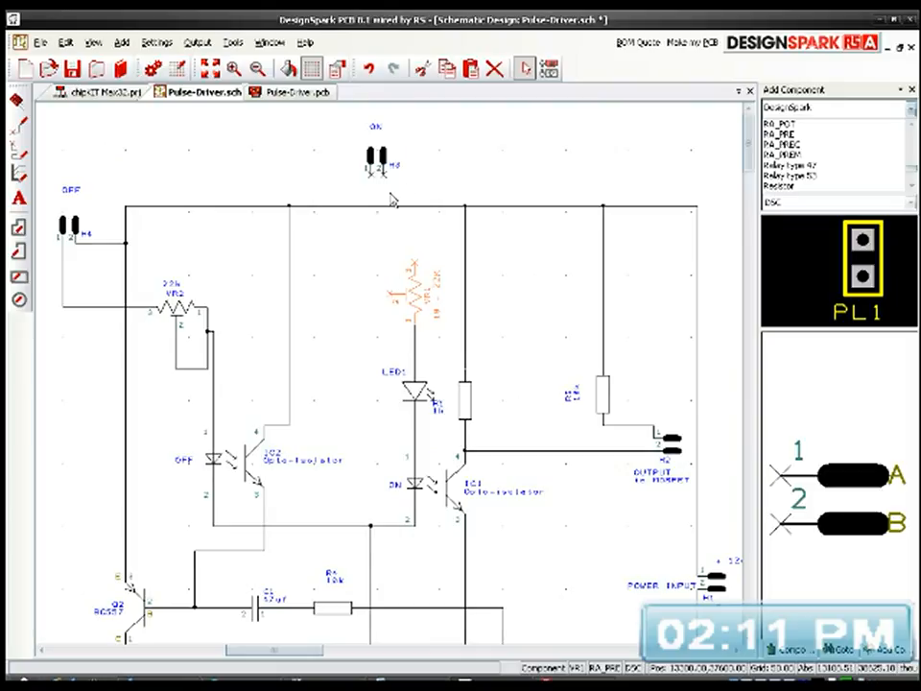
middle_drag(340, 267, 424, 259)
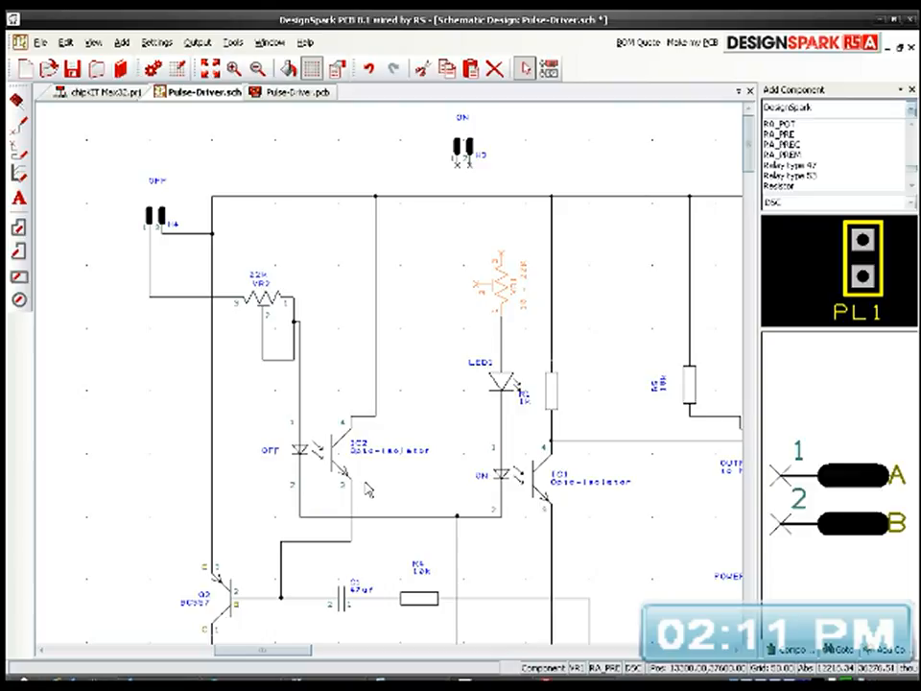
middle_drag(455, 524, 432, 414)
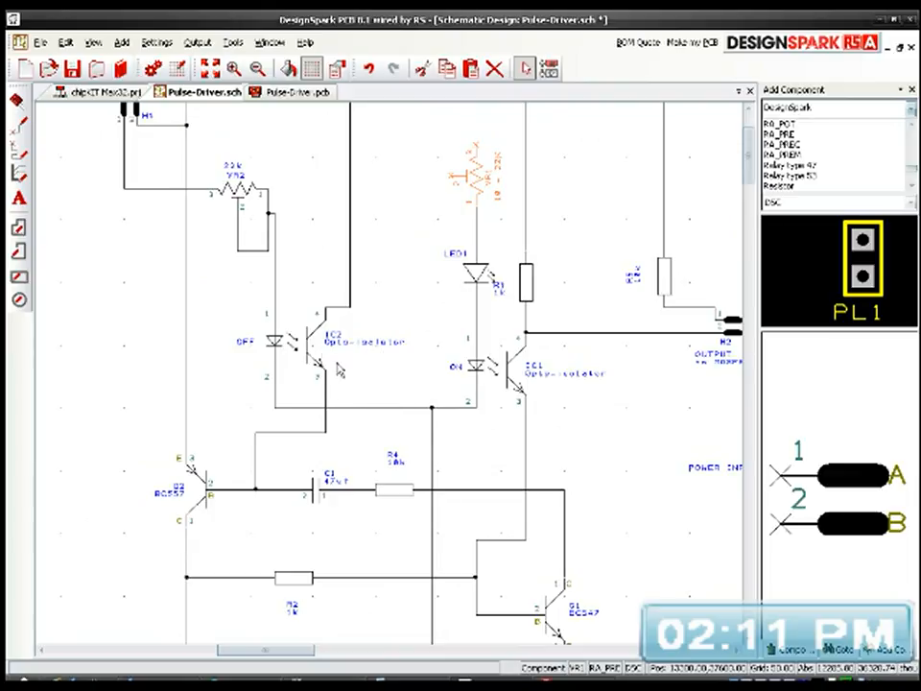
Step: Delete the unconnected LED2 symbol below inductor L1, outside the main circuit
middle_drag(428, 481, 434, 549)
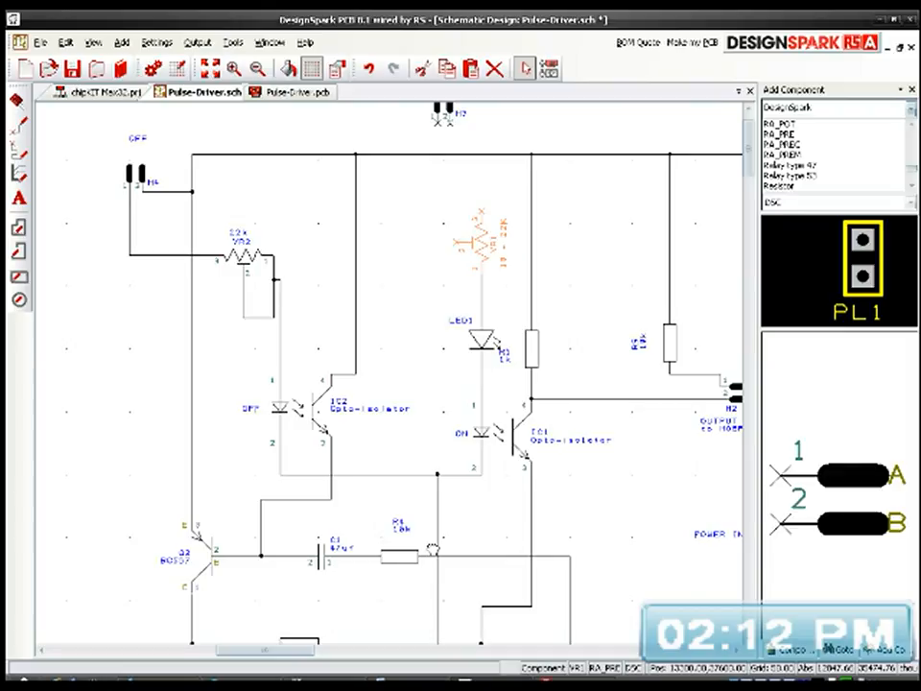
mouse_move(432, 549)
middle_down()
mouse_move(422, 529)
mouse_move(435, 380)
mouse_move(425, 538)
mouse_move(403, 514)
mouse_move(422, 544)
mouse_move(430, 520)
mouse_move(440, 527)
mouse_move(434, 520)
mouse_move(432, 534)
mouse_move(413, 505)
mouse_move(441, 555)
mouse_move(435, 561)
middle_up()
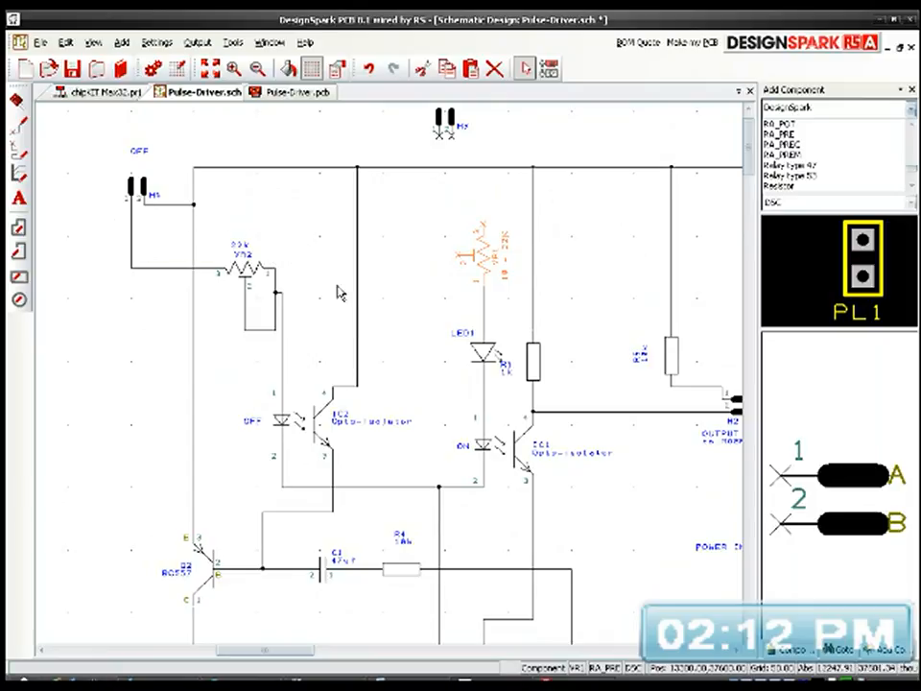
click(396, 259)
middle_drag(417, 323, 367, 289)
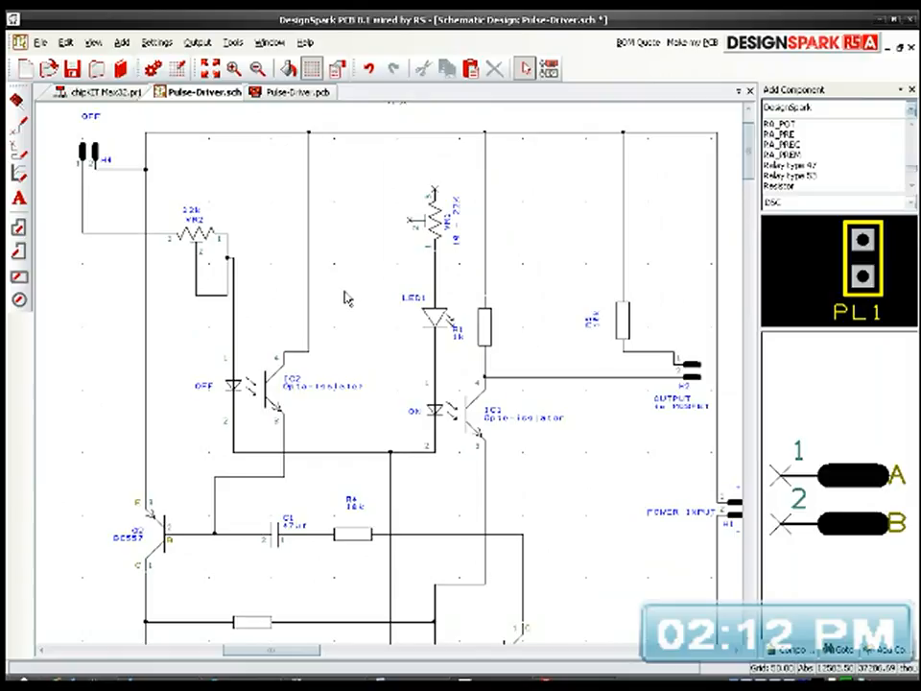
scroll(346, 292, down, 1)
middle_drag(359, 377, 599, 338)
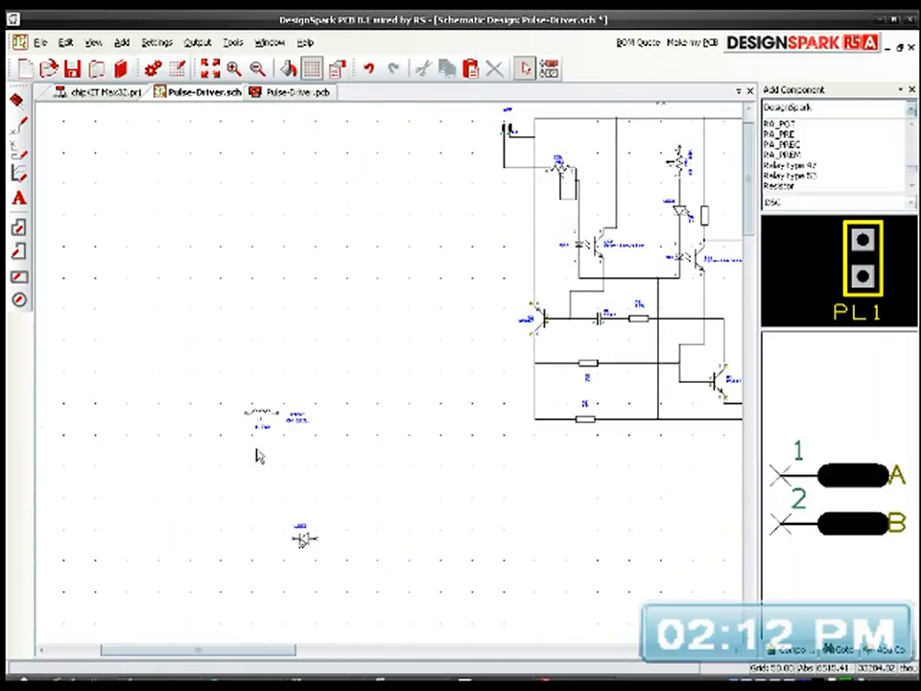
scroll(257, 457, up, 1)
scroll(390, 380, up, 1)
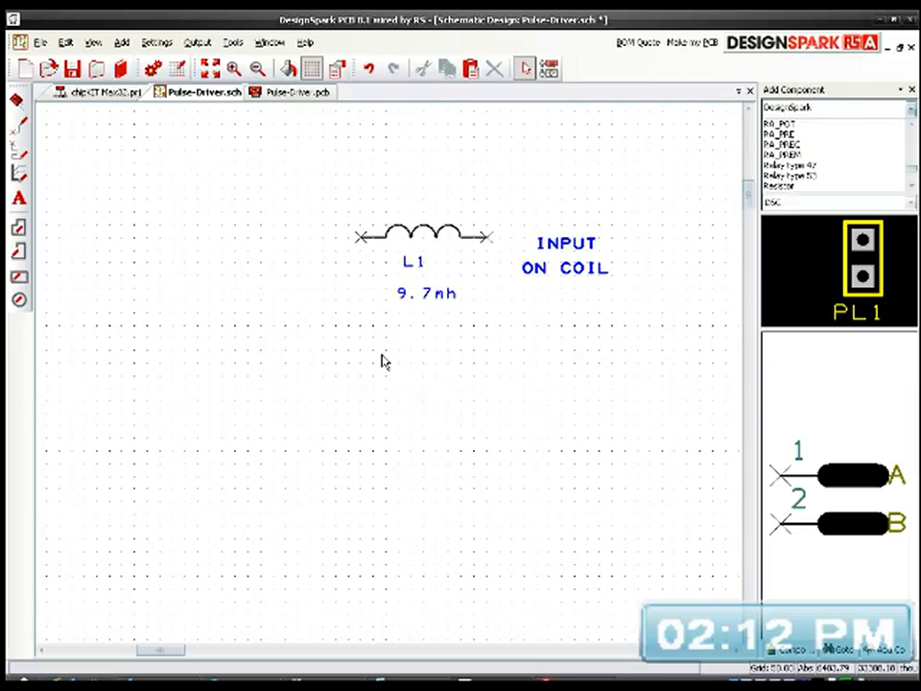
scroll(389, 374, down, 1)
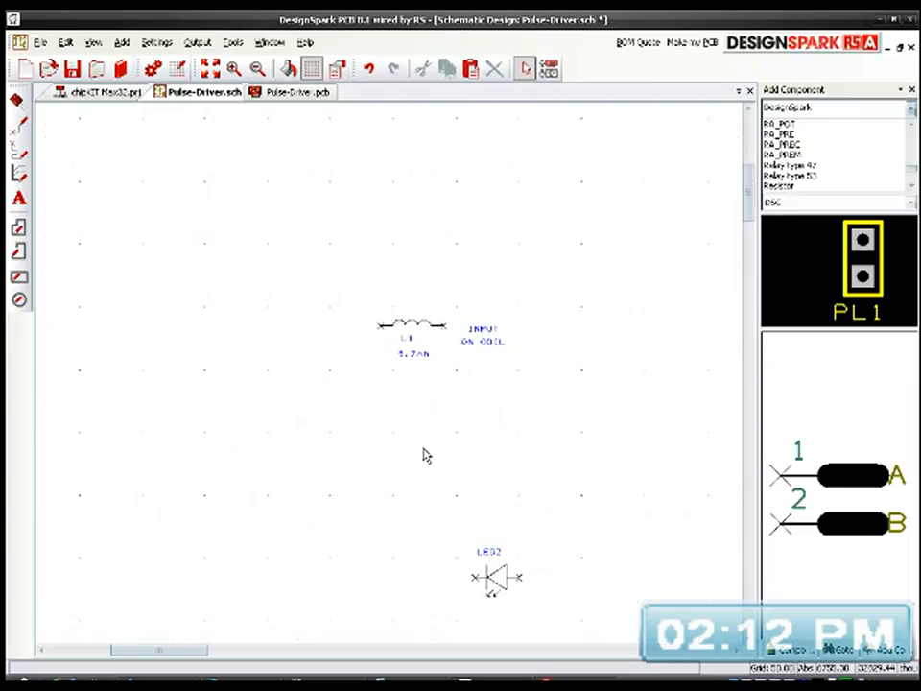
drag(431, 491, 543, 631)
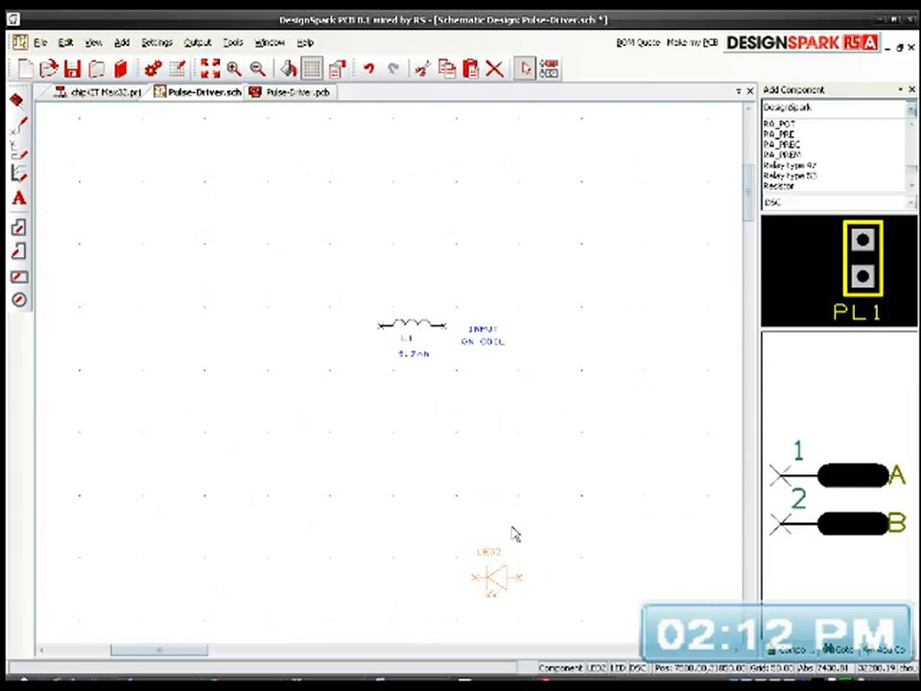
key(Delete)
scroll(391, 380, down, 1)
scroll(245, 324, down, 1)
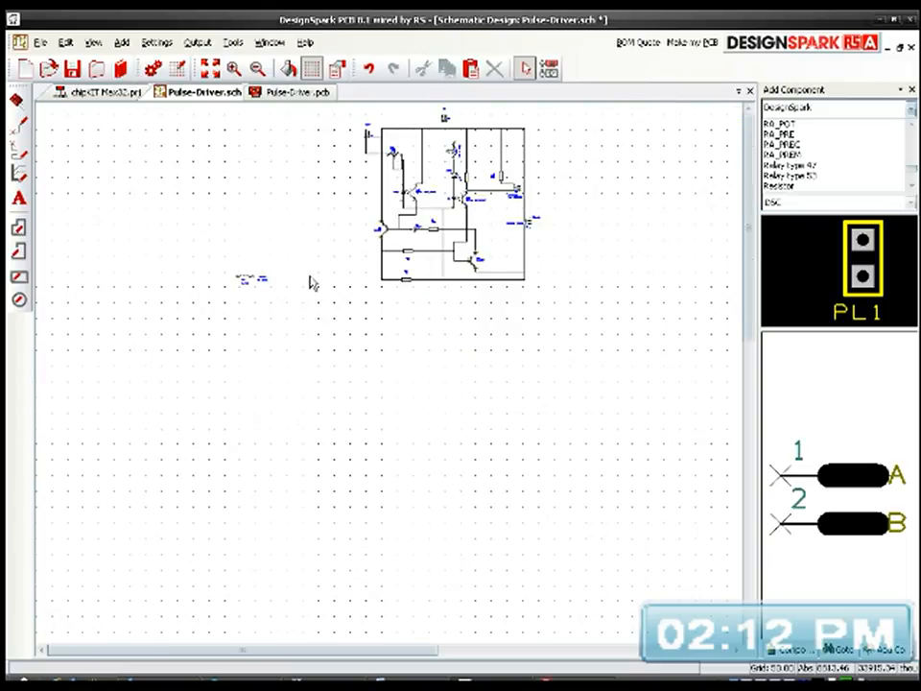
drag(221, 278, 363, 279)
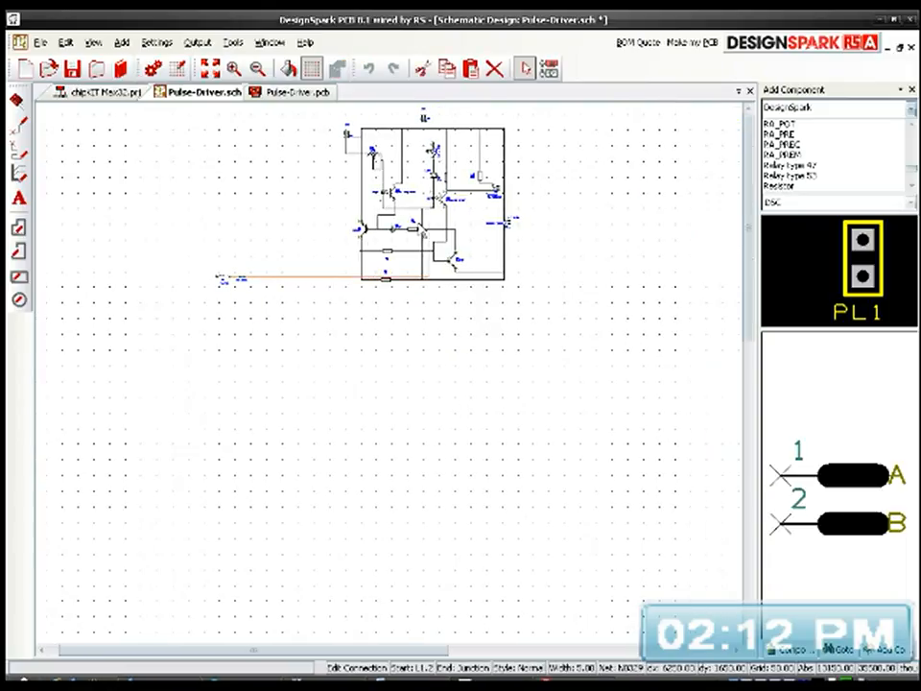
click(263, 278)
key(Escape)
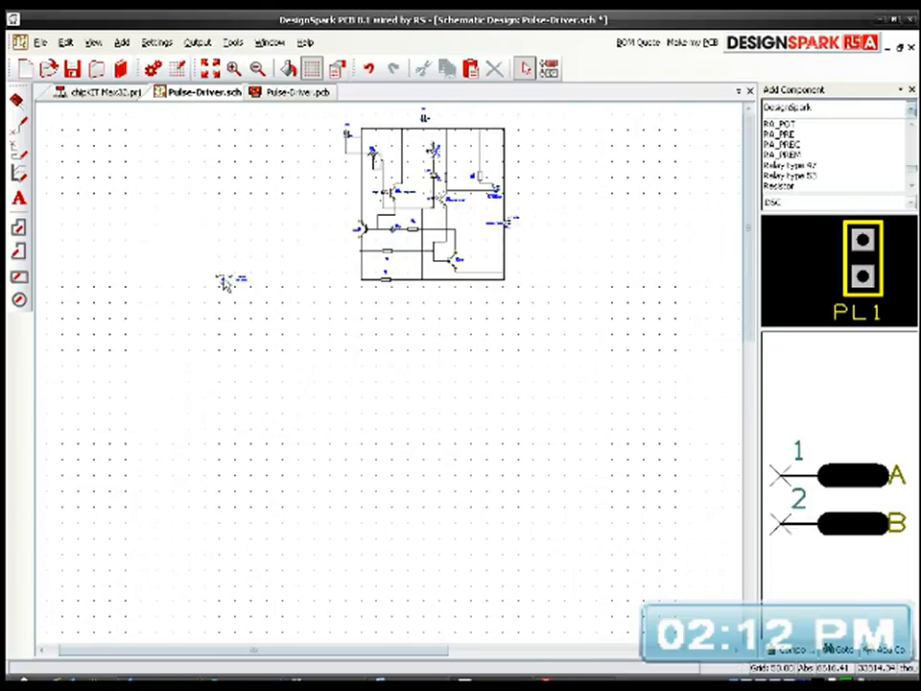
Step: Cut inductor L1 together with its INPUT ON COIL label from the empty area beside the circuit
click(222, 282)
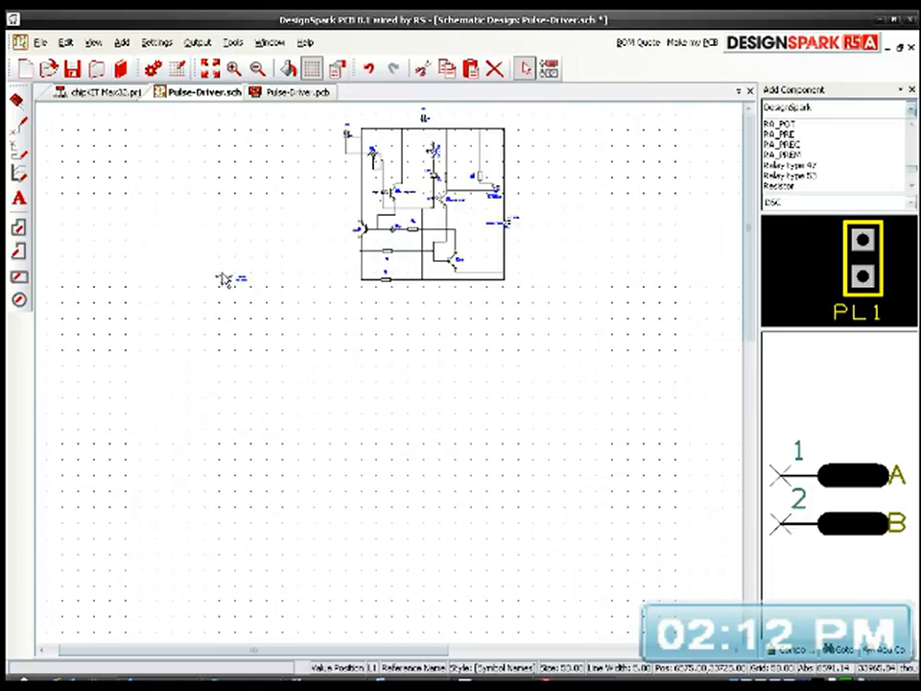
scroll(223, 278, up, 2)
click(393, 374)
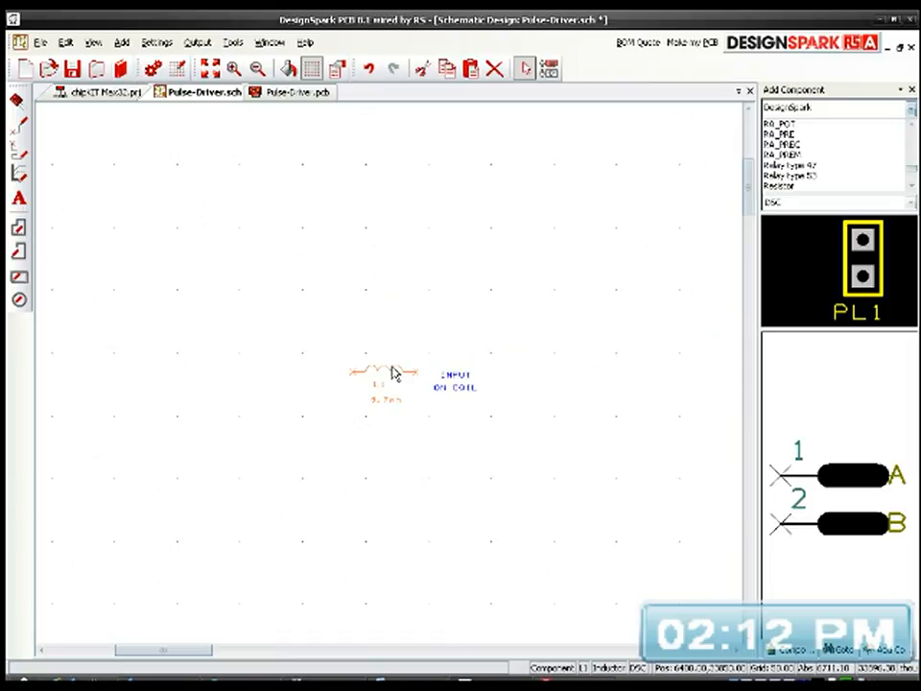
drag(335, 344, 508, 420)
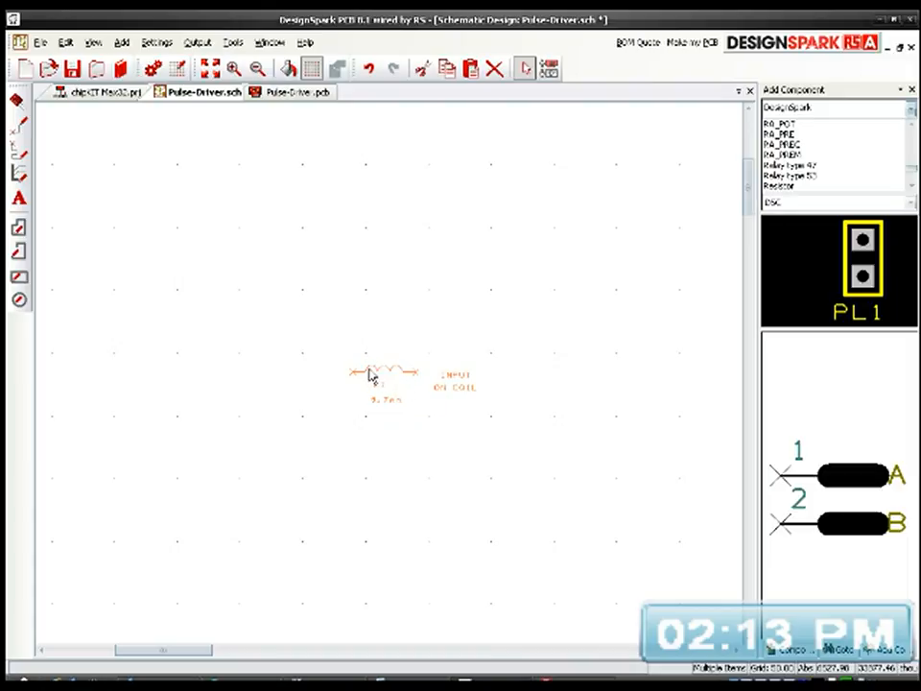
key(Delete)
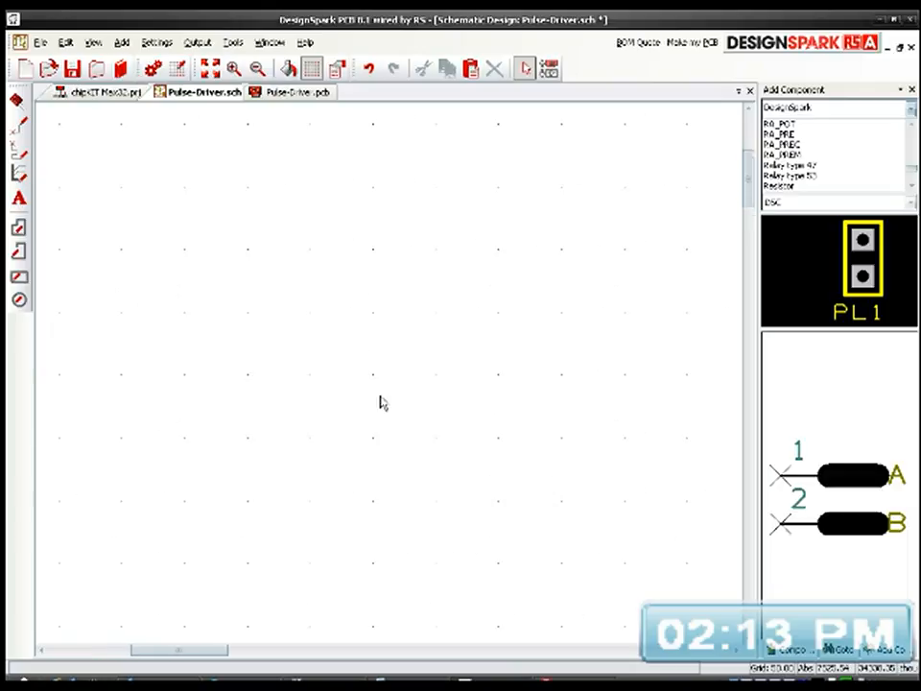
Step: Paste inductor L1 and its INPUT ON COIL label just outside the circuit's right-hand vertical supply wire, above the power input header
key(Home)
scroll(359, 199, up, 3)
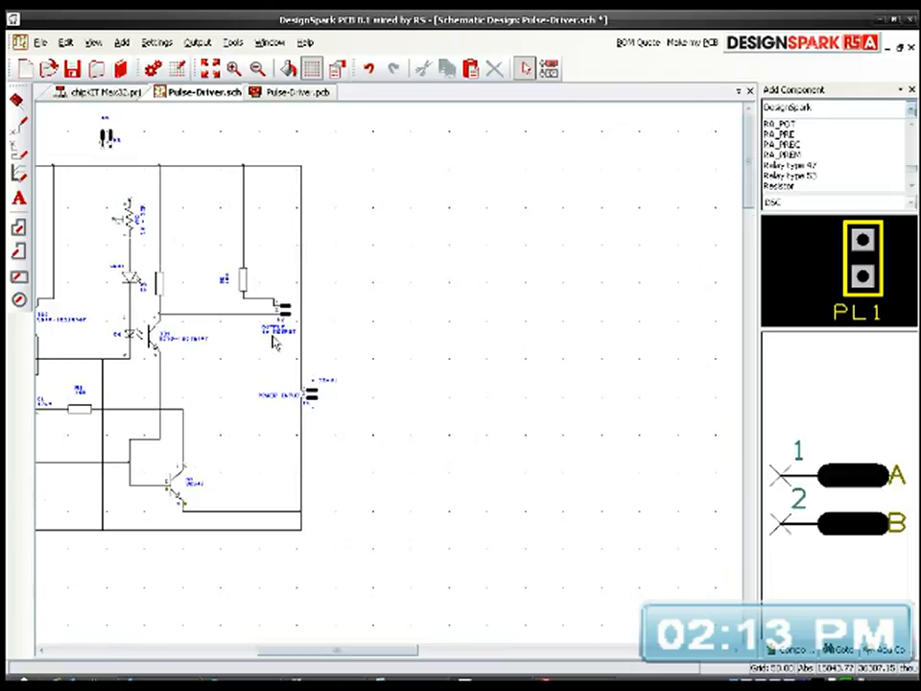
middle_drag(183, 324, 449, 368)
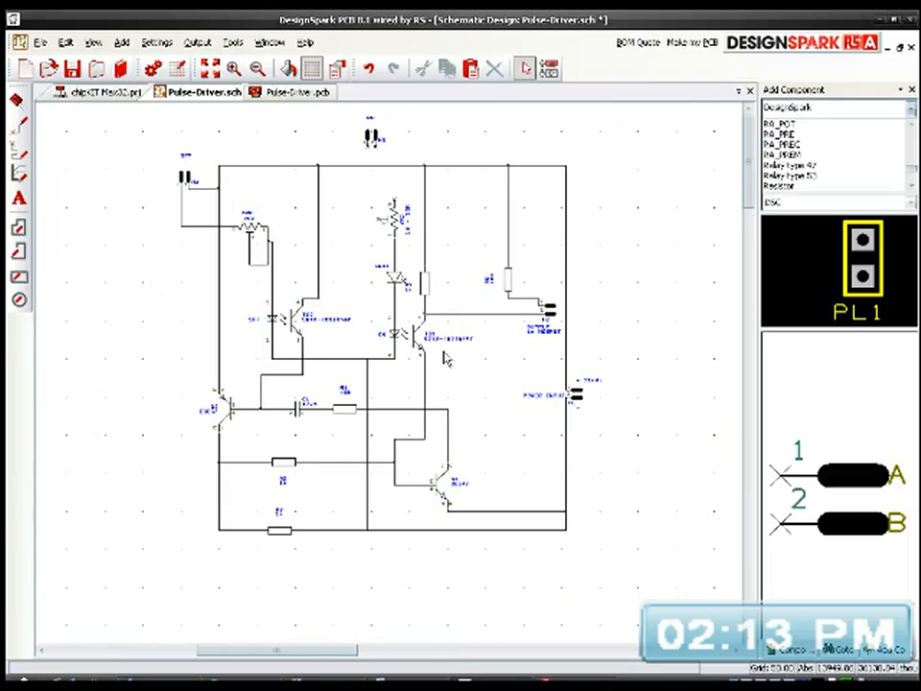
scroll(444, 356, up, 2)
scroll(392, 364, down, 2)
middle_drag(418, 374, 444, 376)
key(ctrl+v)
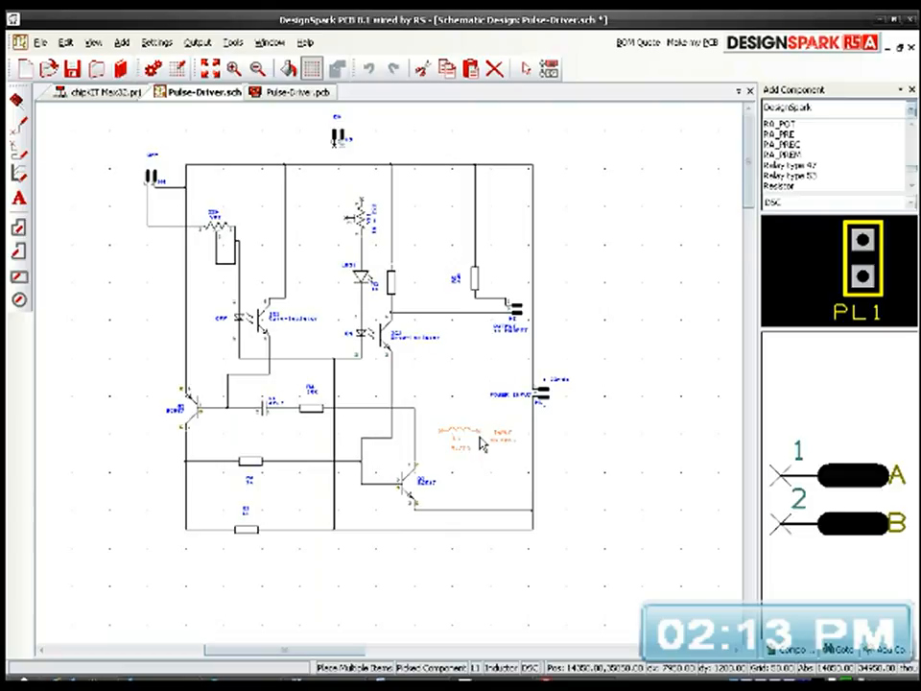
click(590, 269)
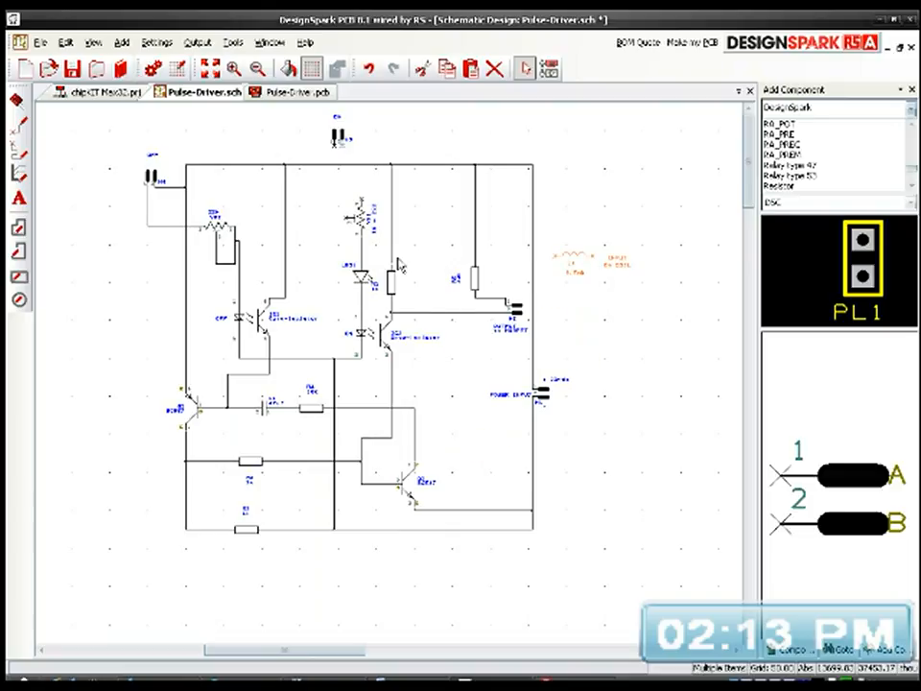
click(599, 202)
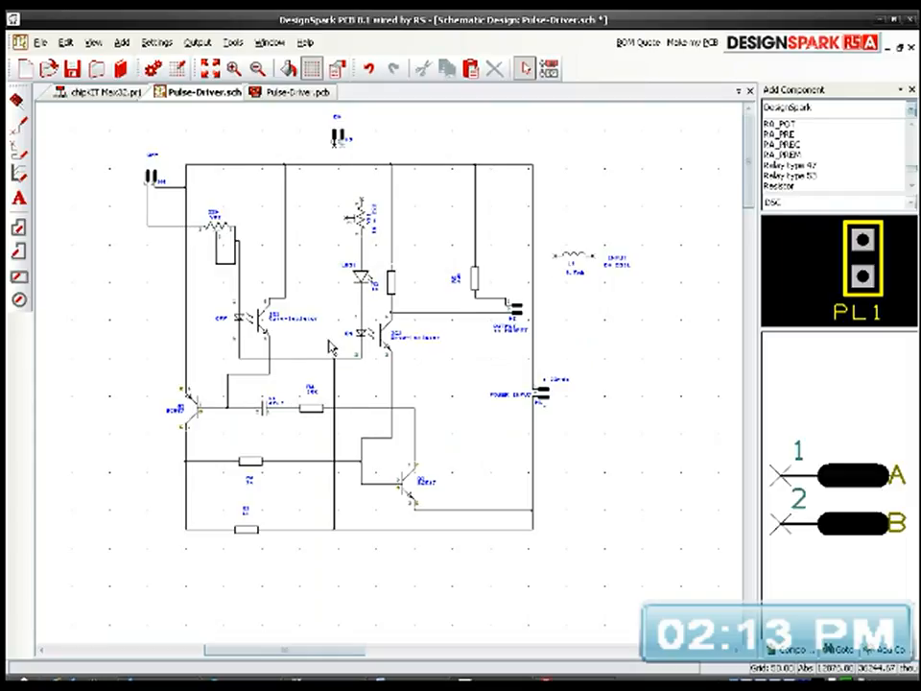
Step: Fit the whole circuit in view and save the schematic
middle_drag(327, 313, 347, 315)
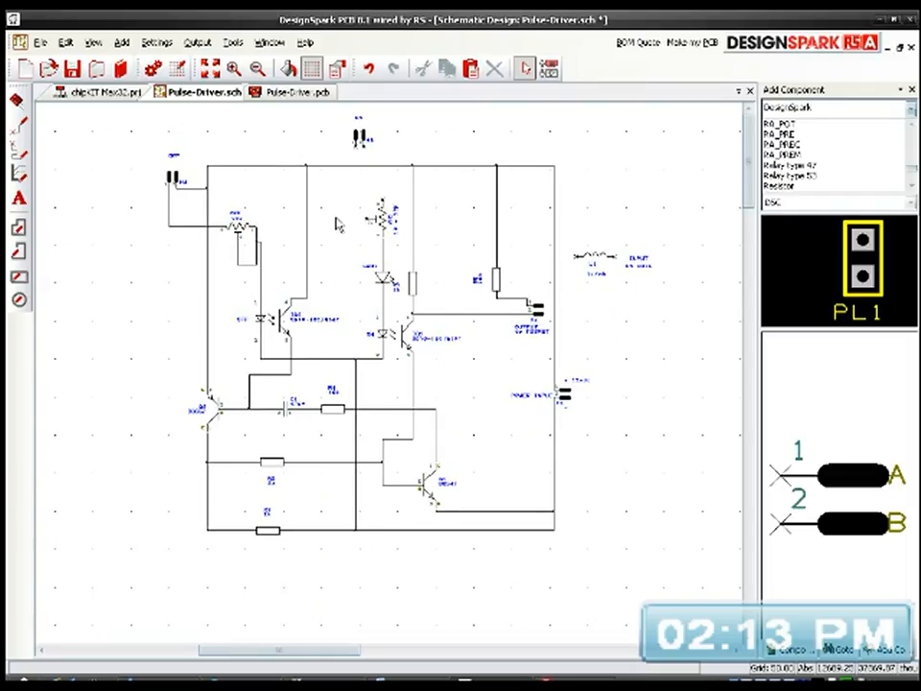
click(210, 70)
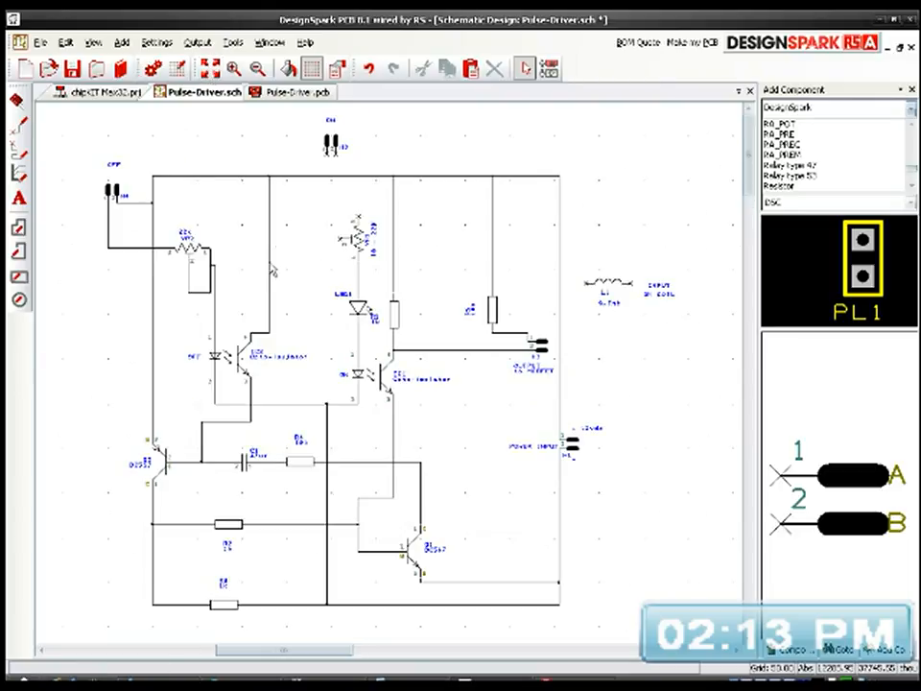
click(72, 68)
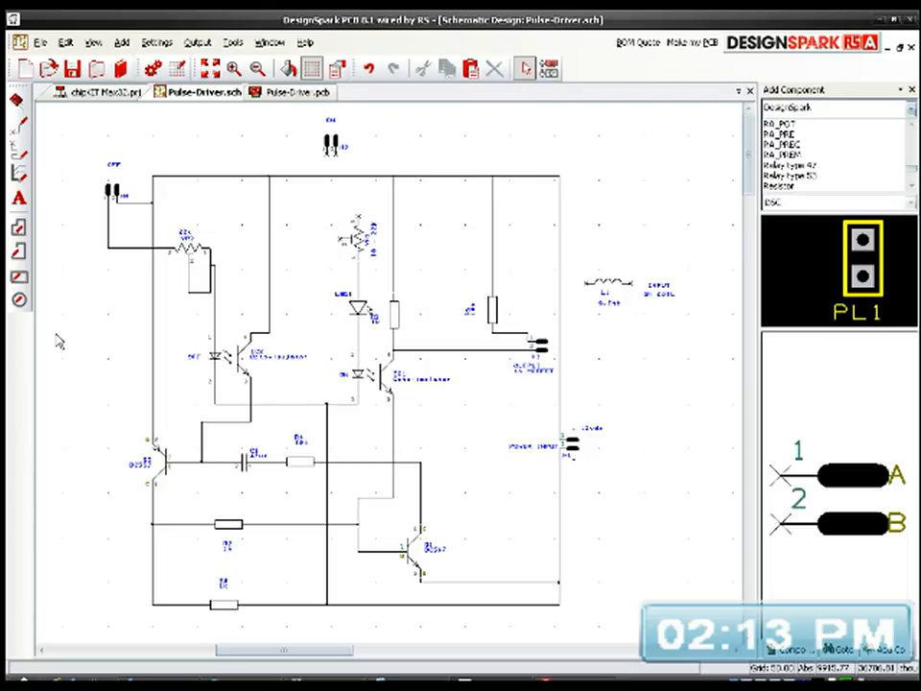
Step: Delete the vertical wire joining the line between IC2's and IC1's pins 2 to the lower horizontal supply wire
scroll(105, 409, up, 2)
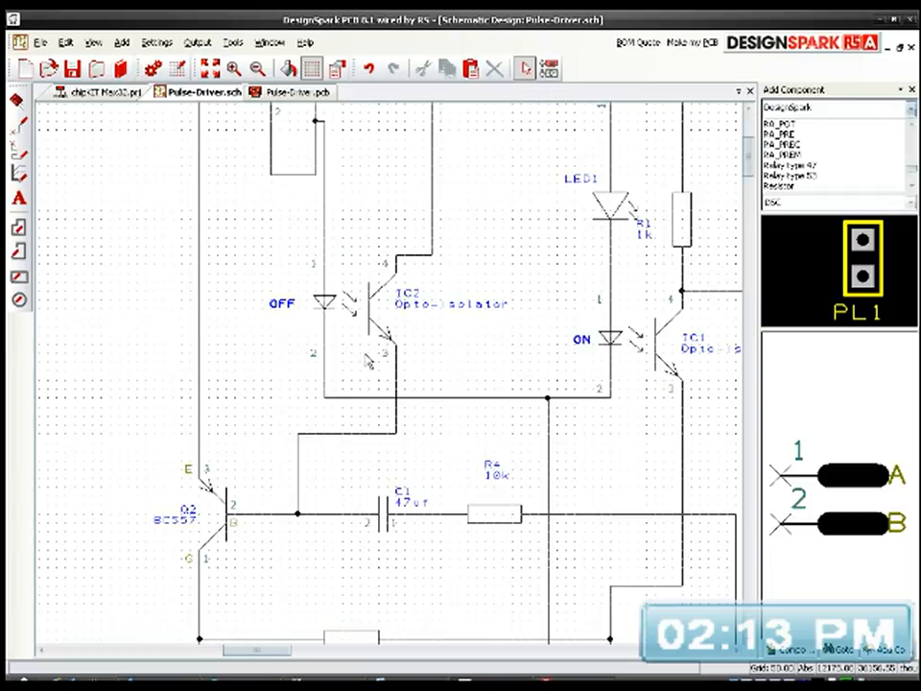
mouse_move(508, 407)
scroll(470, 417, down, 5)
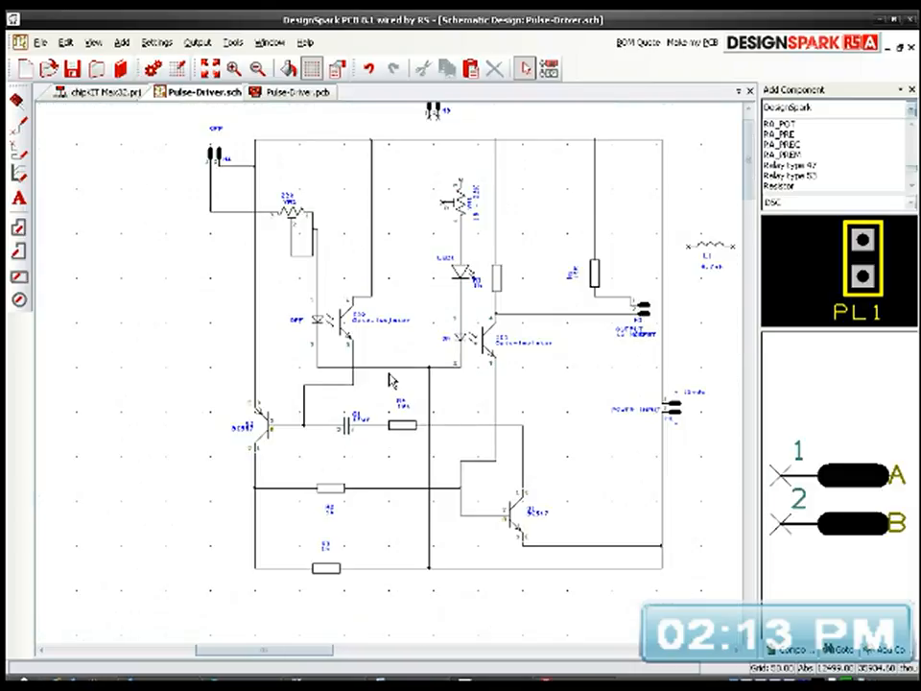
scroll(391, 380, up, 4)
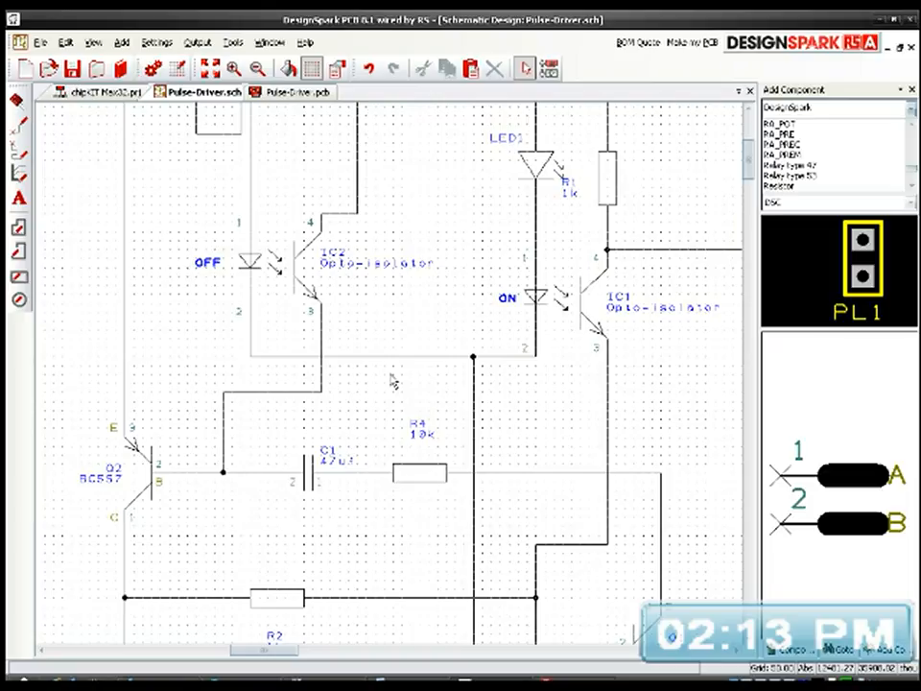
click(472, 406)
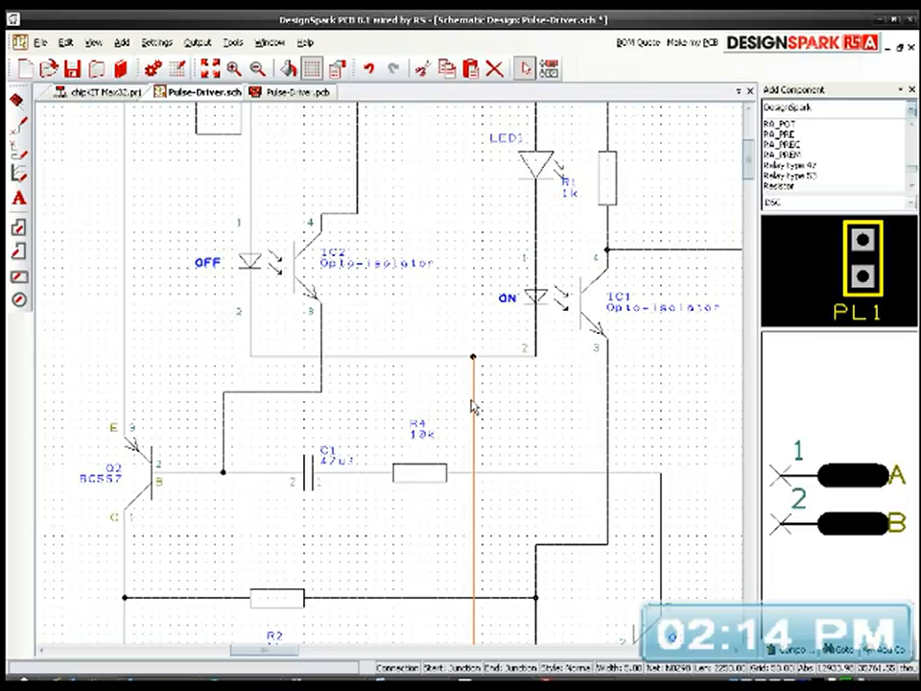
key(Delete)
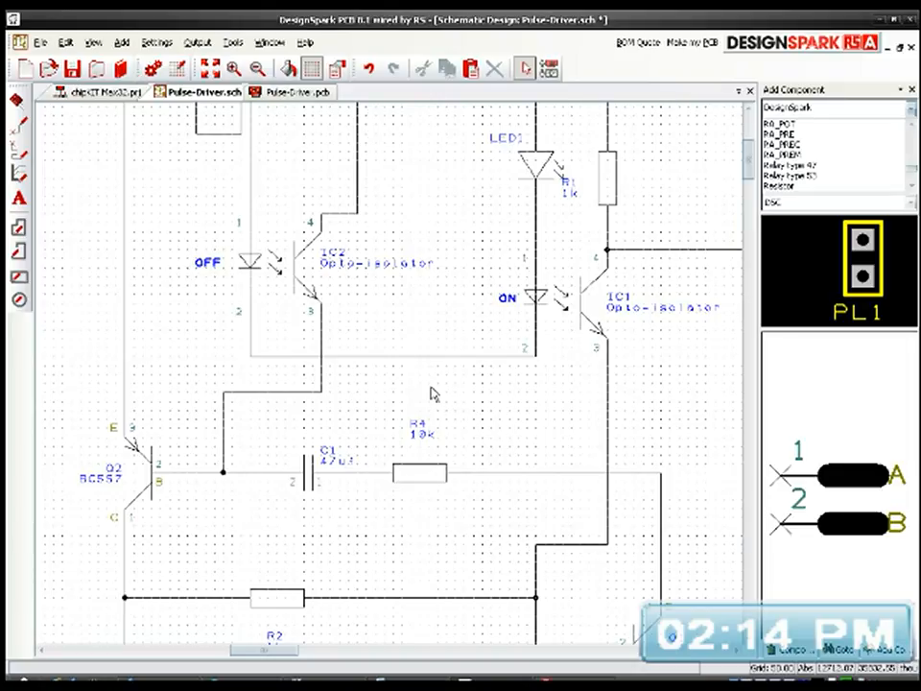
Step: Move header H3 together with its ON label to the left of header H4, outside the circuit
scroll(432, 390, down, 3)
middle_drag(396, 380, 421, 420)
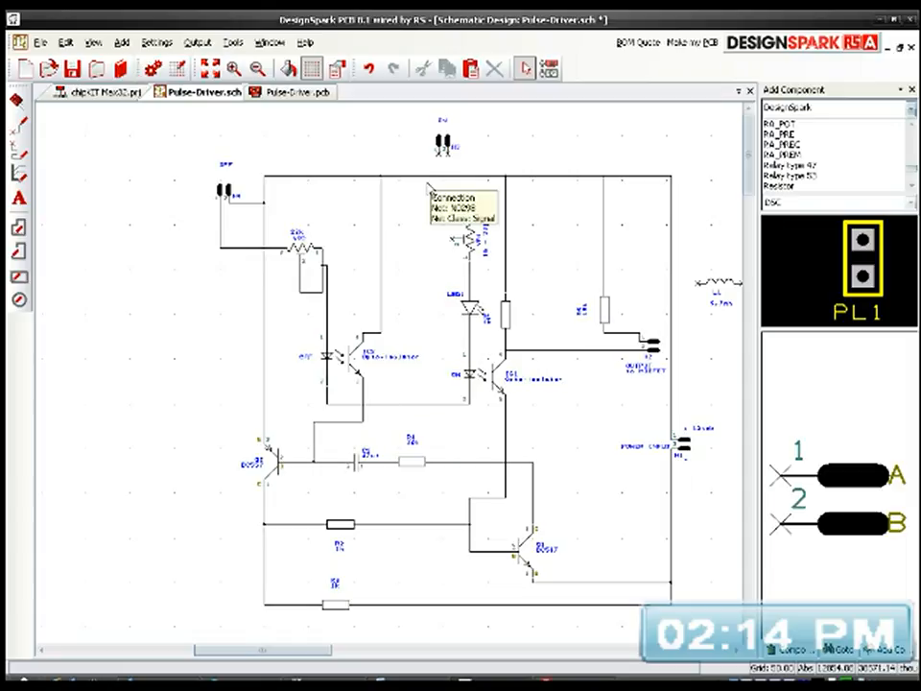
click(443, 144)
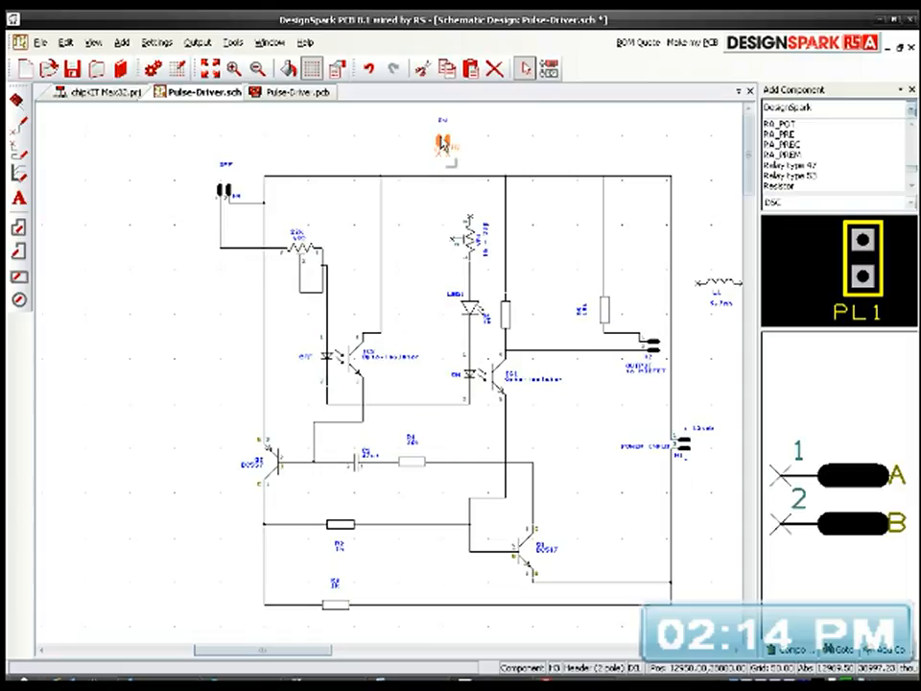
click(428, 116)
drag(455, 156, 151, 214)
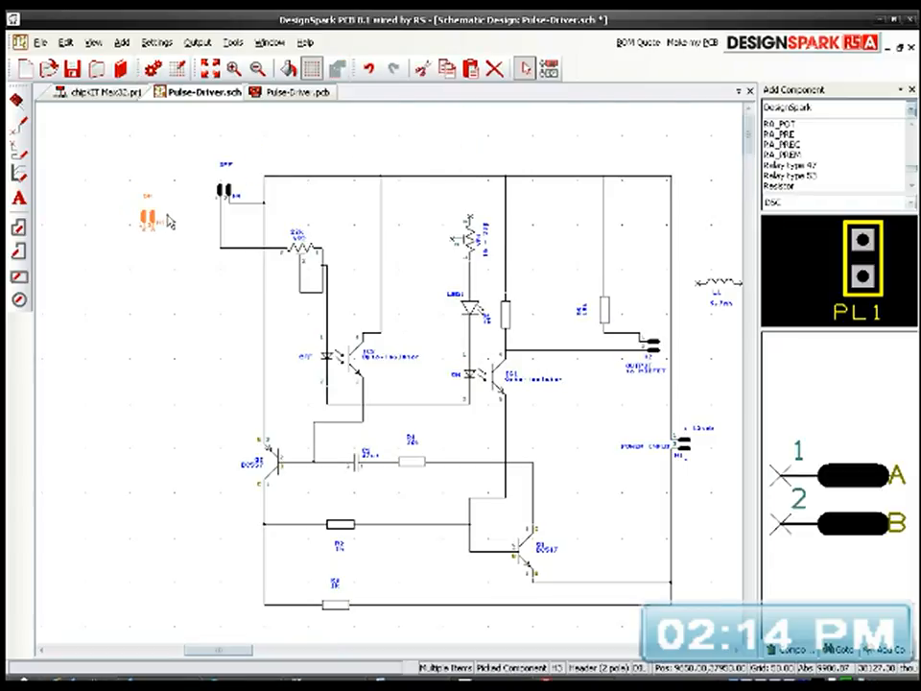
Step: Delete header H4's wires from pin 2 to the vertical supply wire and from pin 1 to VR2's pin 3
scroll(167, 216, up, 2)
scroll(391, 381, down, 1)
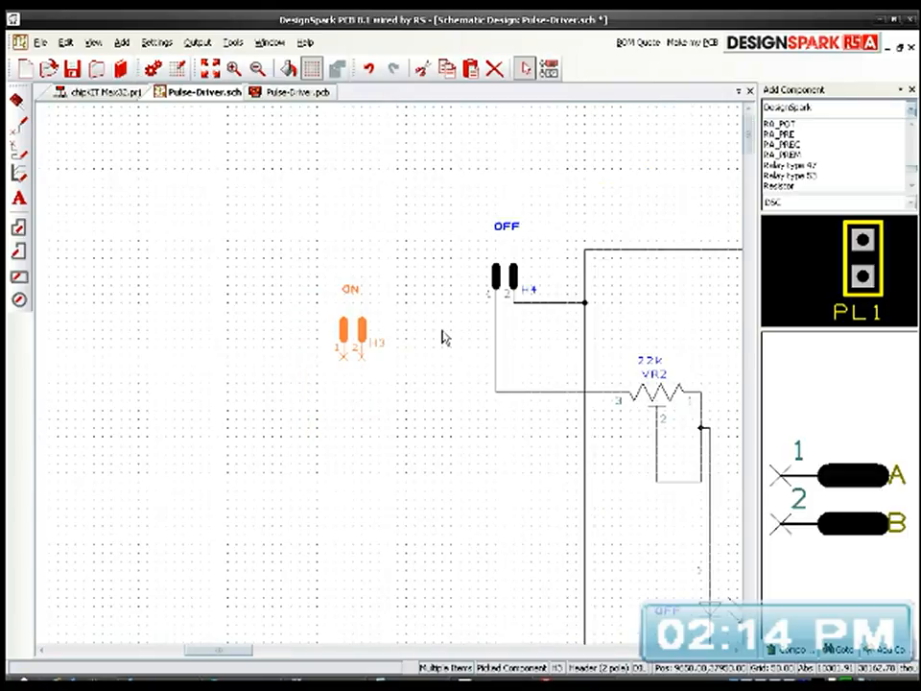
click(509, 278)
click(551, 305)
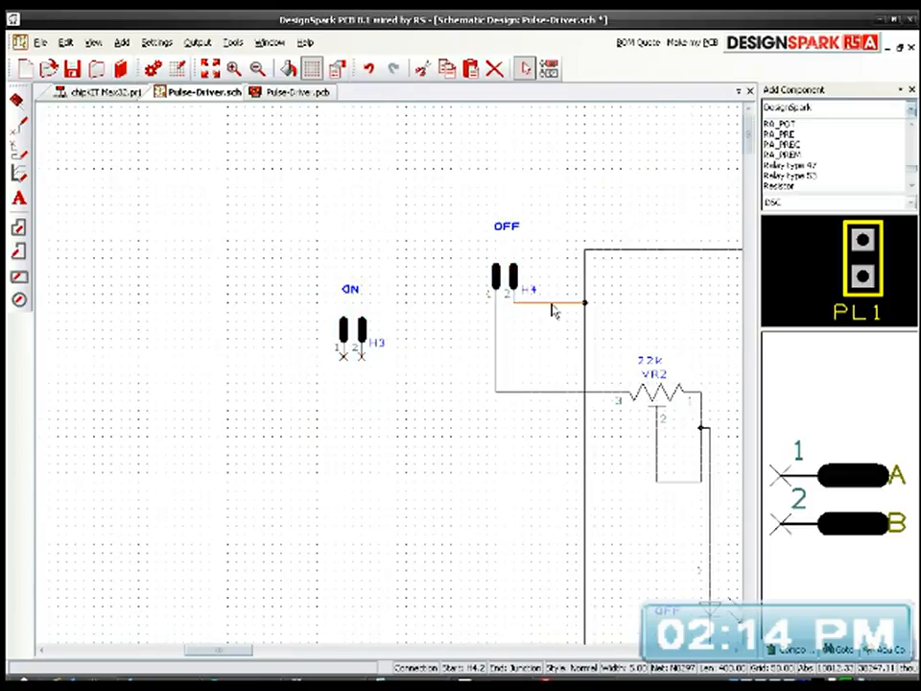
key(Delete)
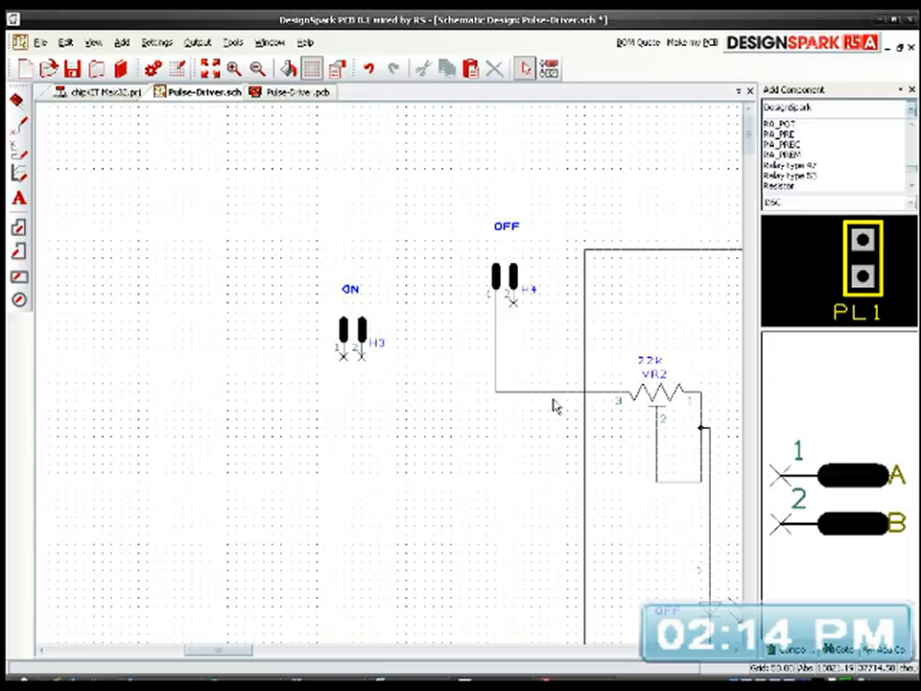
click(554, 393)
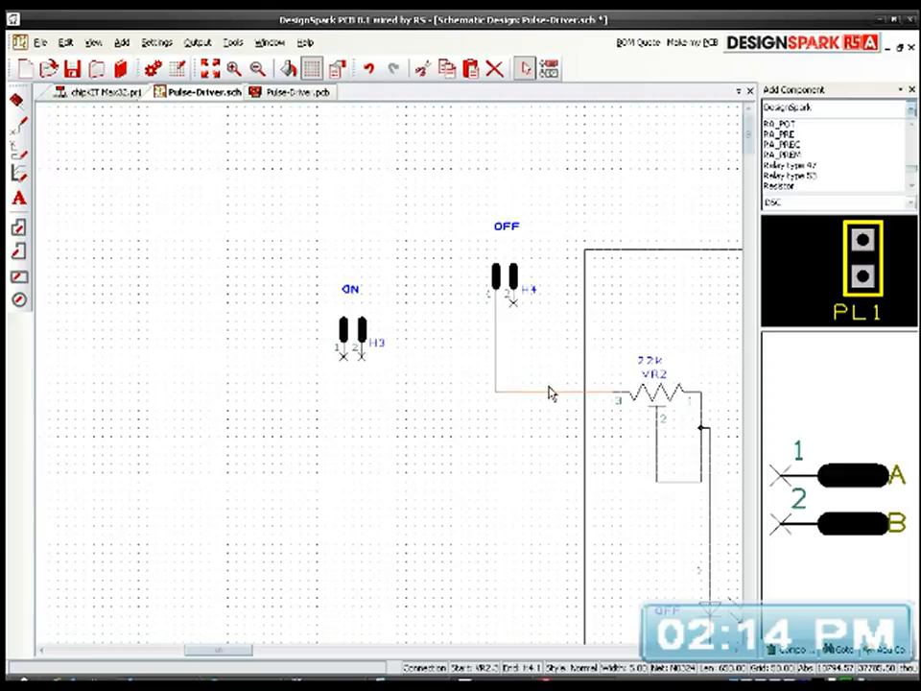
key(Delete)
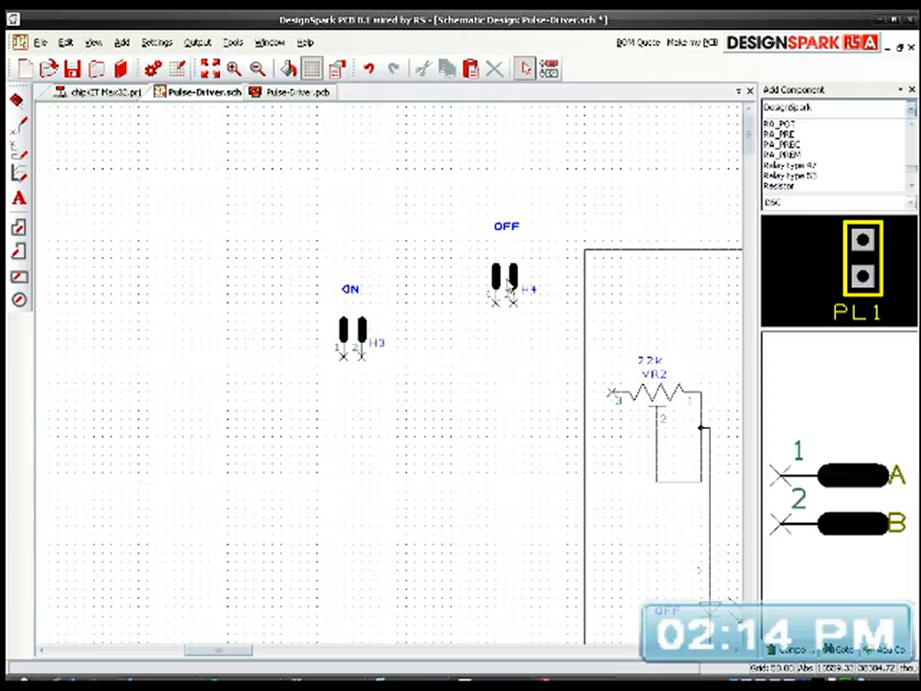
Step: Move header H4 and its OFF label down beside header H3, level with it and outside the circuit
drag(509, 282, 446, 323)
drag(507, 229, 443, 299)
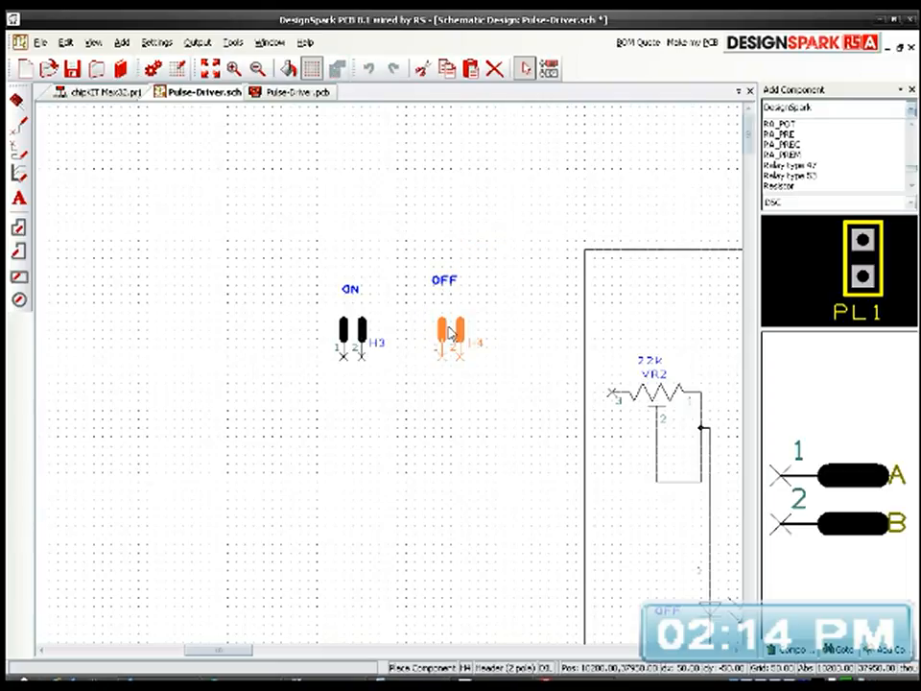
double_click(451, 285)
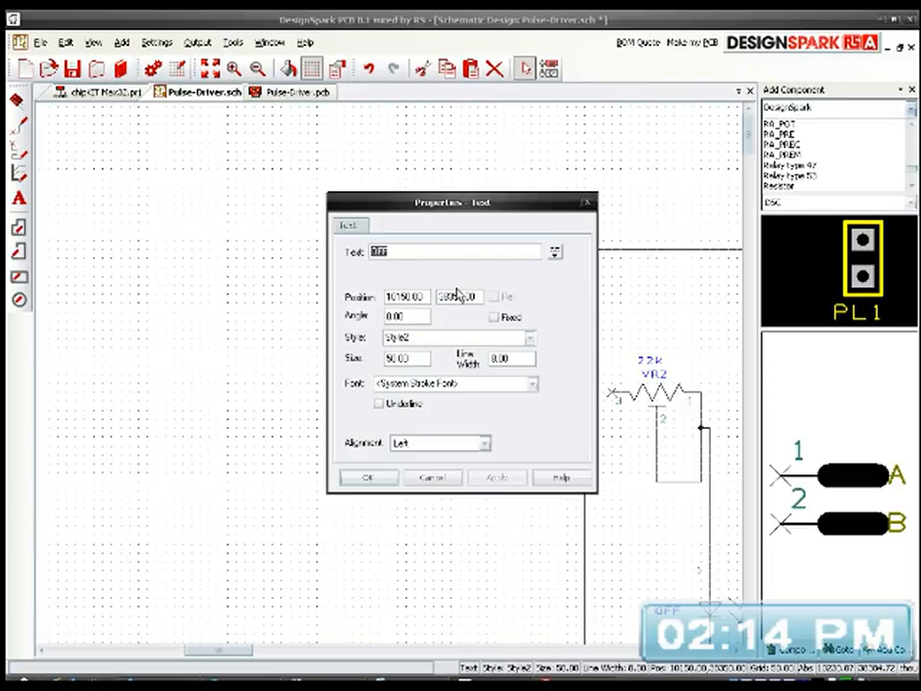
click(441, 477)
drag(446, 286, 451, 285)
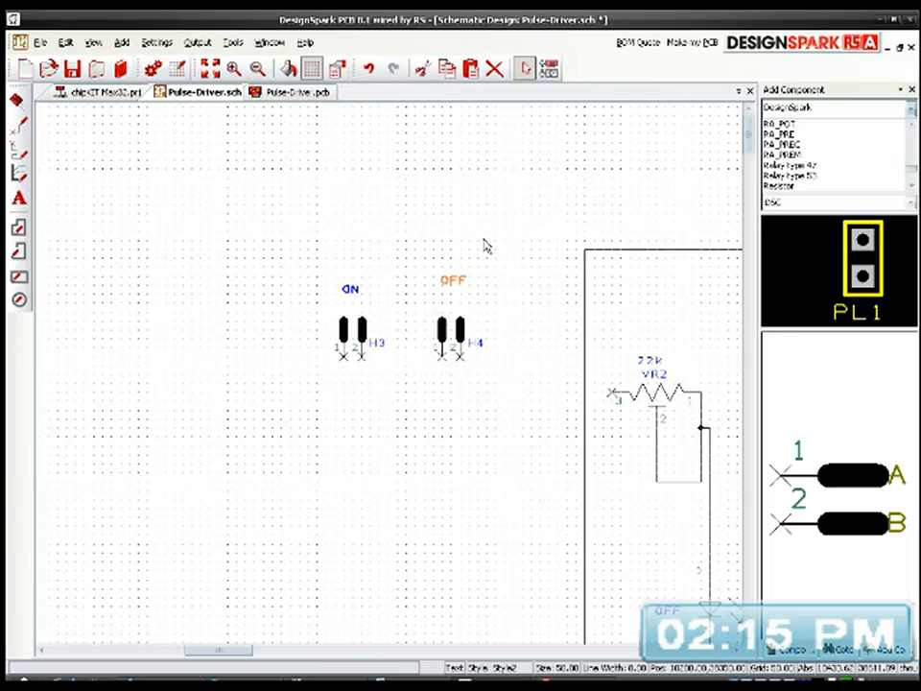
click(482, 247)
Step: Delete the horizontal wire joining pin 2 of opto-isolator IC2 to pin 2 of IC1
middle_drag(519, 376, 395, 356)
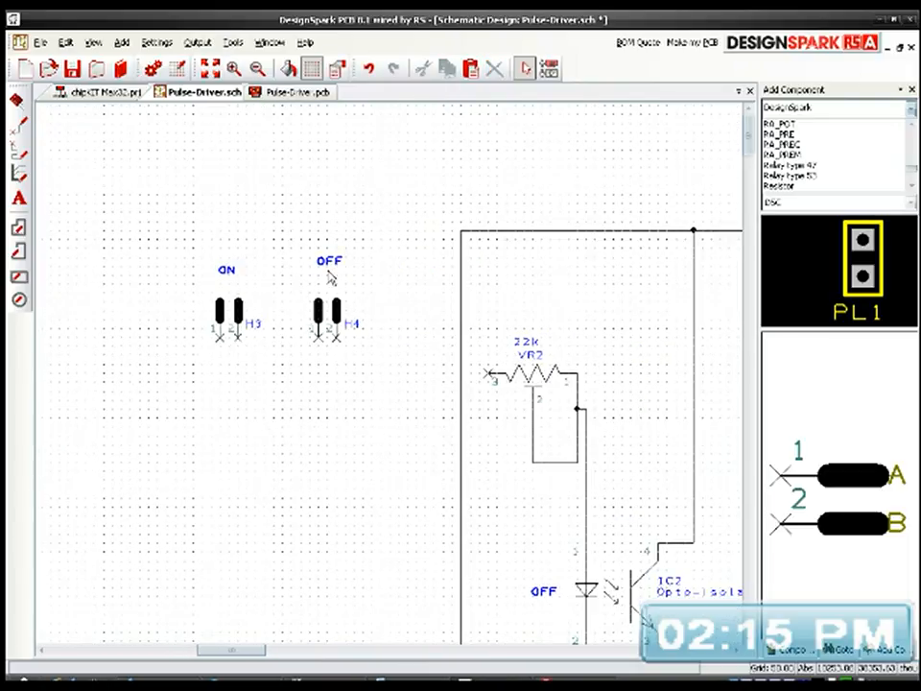
scroll(329, 276, up, 2)
drag(397, 385, 396, 401)
scroll(389, 194, down, 4)
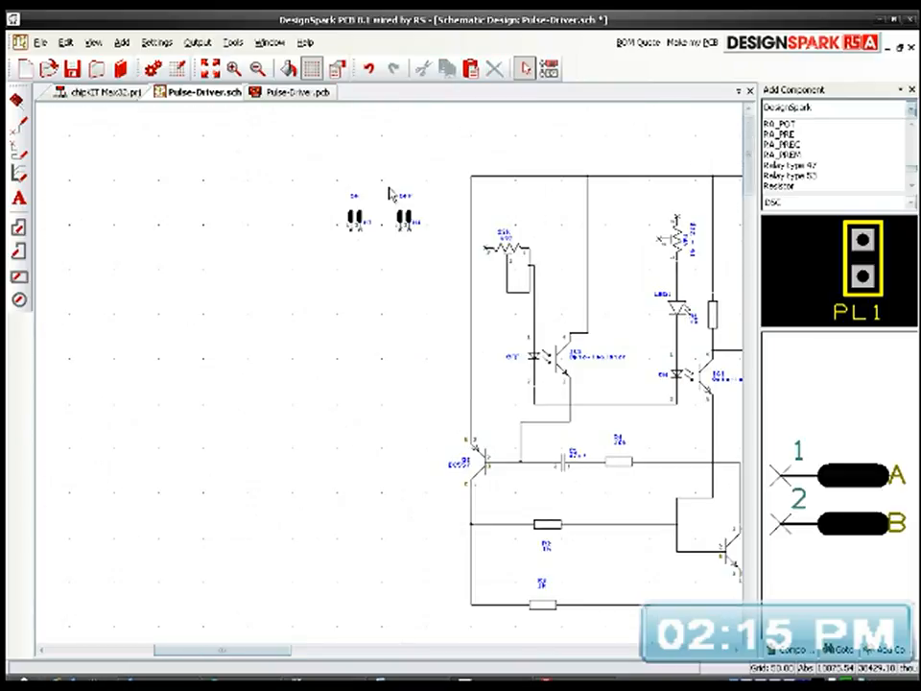
middle_drag(524, 298, 299, 352)
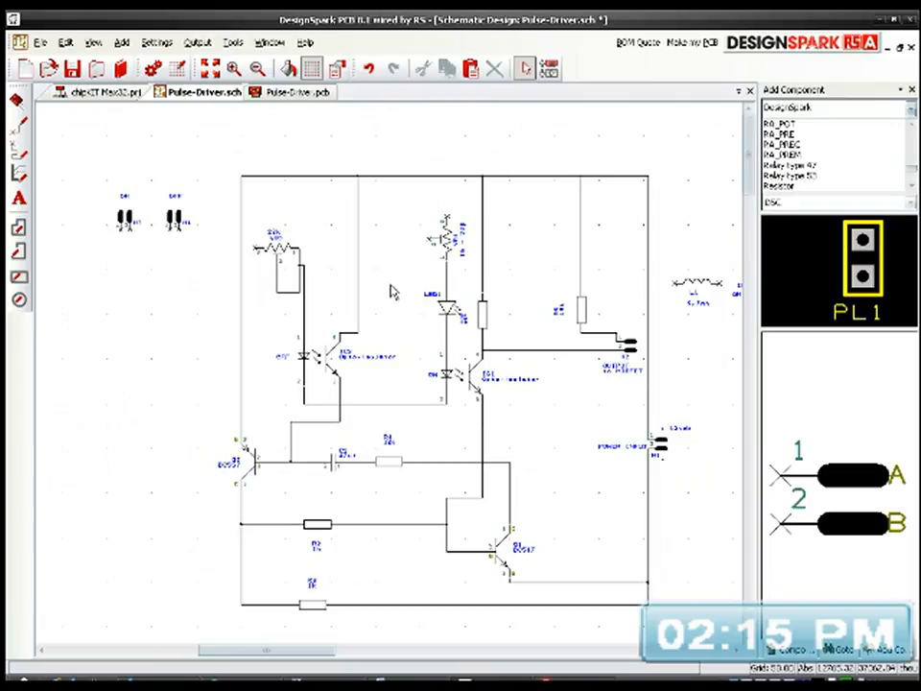
middle_drag(400, 349, 387, 332)
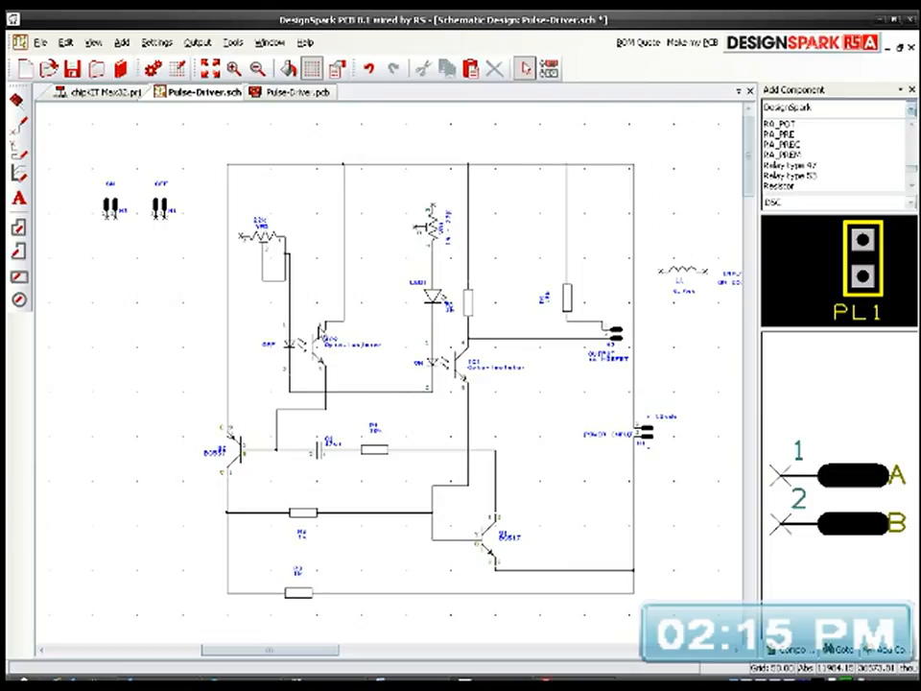
click(374, 392)
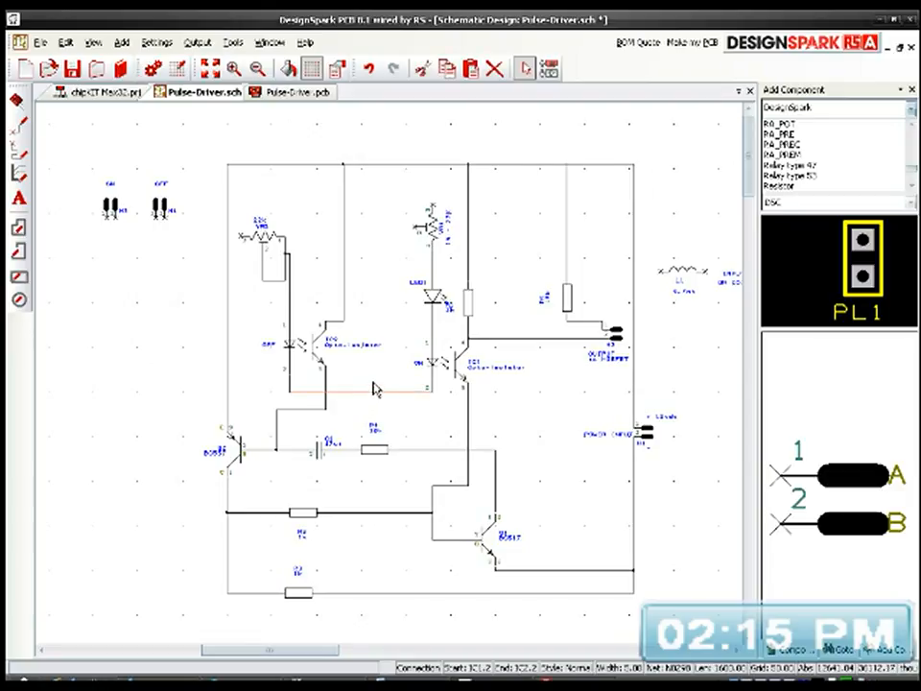
key(Delete)
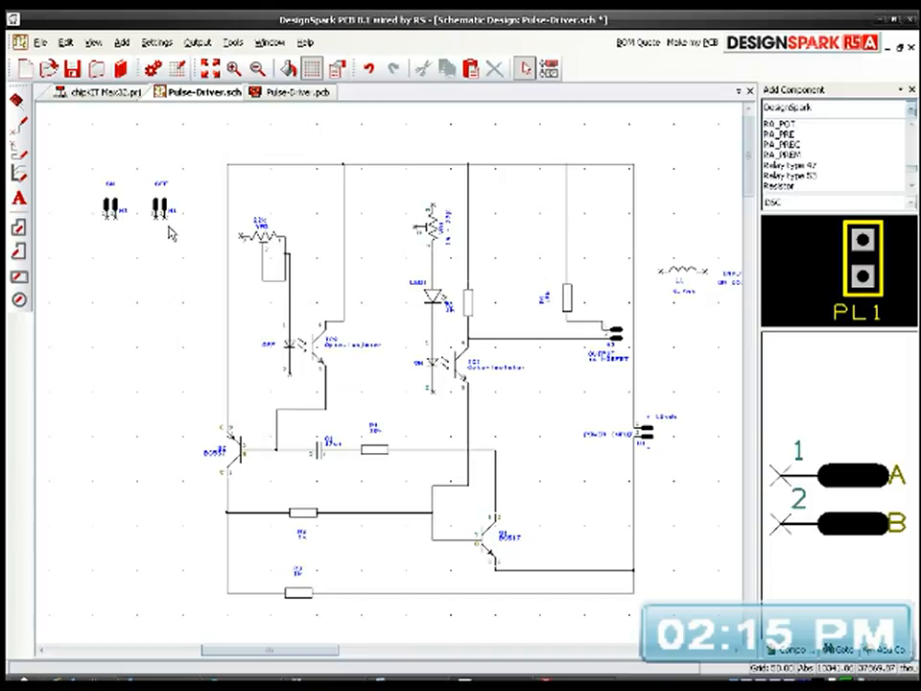
Step: Wire header H4's pin 2 down and across to pin 2 of opto-isolator IC1
drag(165, 226, 437, 397)
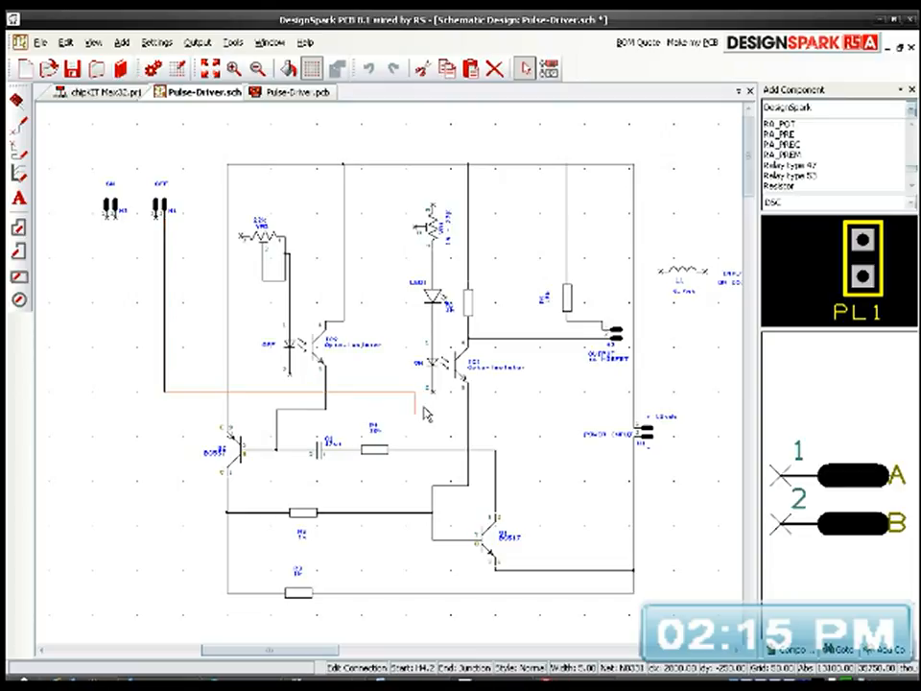
scroll(435, 395, up, 3)
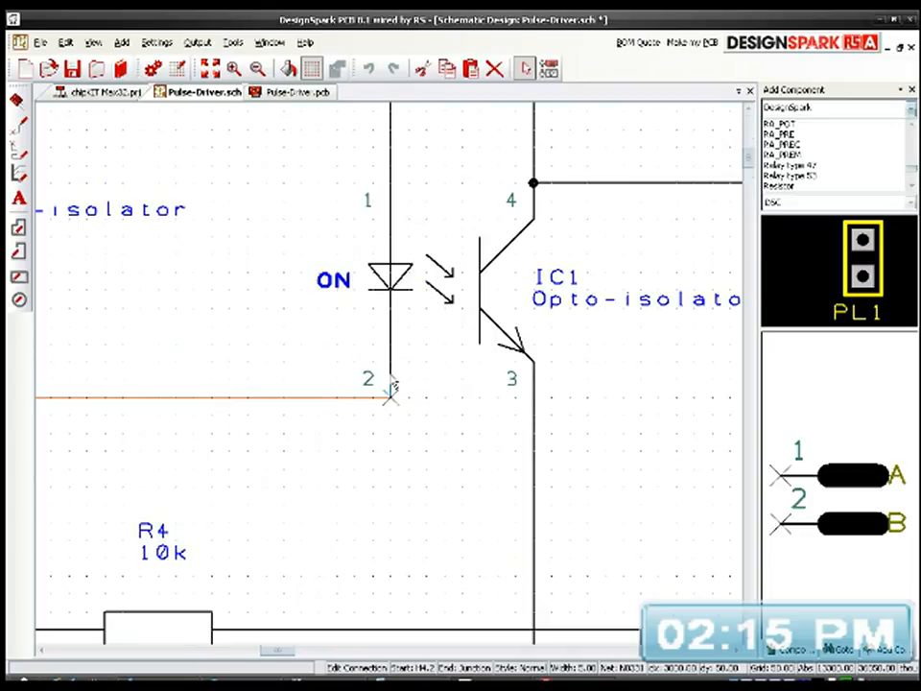
click(390, 398)
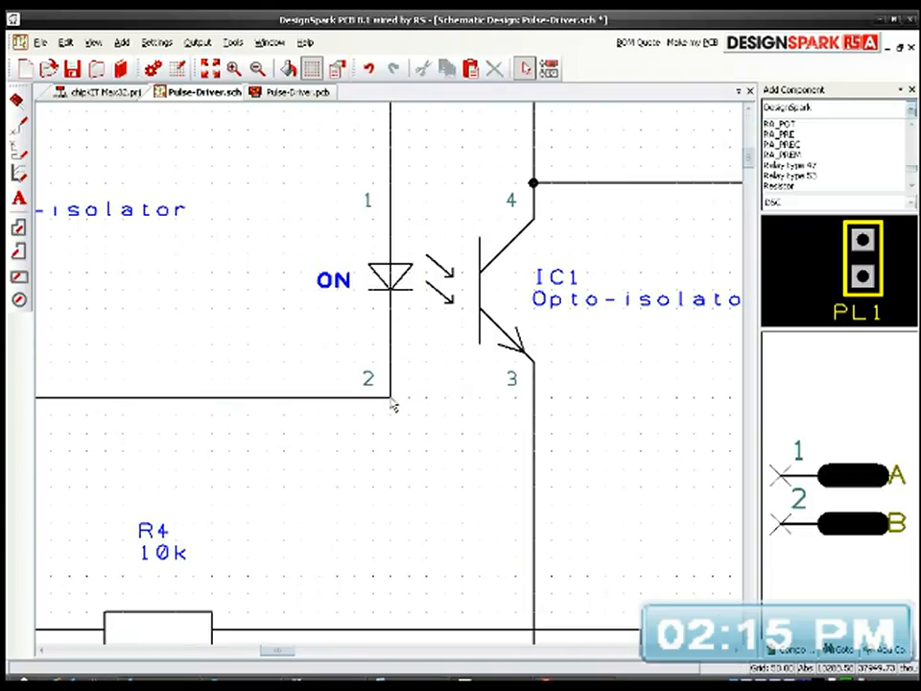
Step: Connect pin 2 of opto-isolator IC2 straight down to the horizontal wire running from H4 to IC1
scroll(392, 401, down, 5)
scroll(390, 381, up, 5)
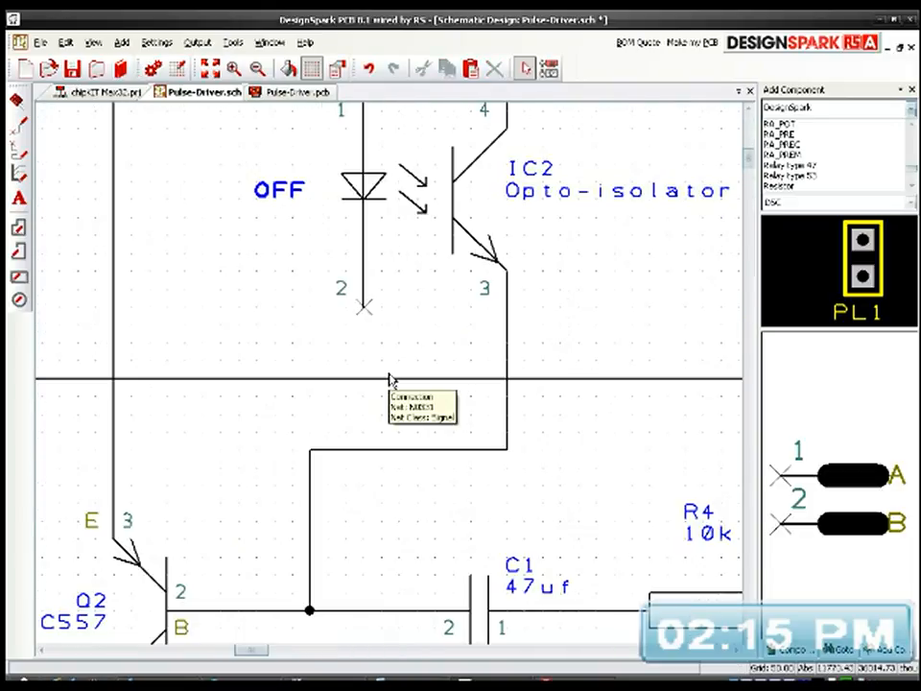
scroll(390, 381, down, 2)
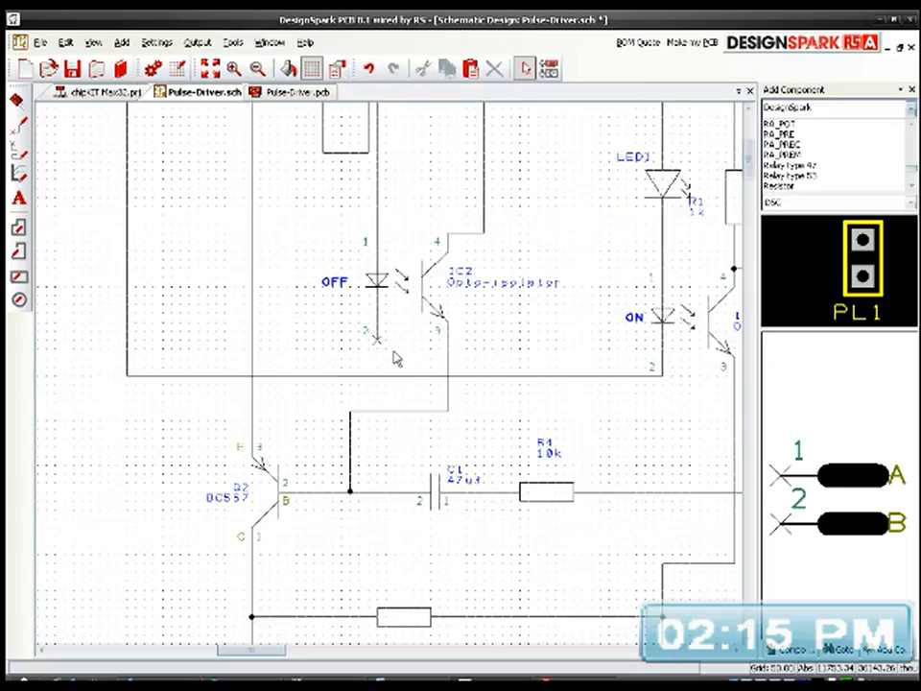
click(379, 364)
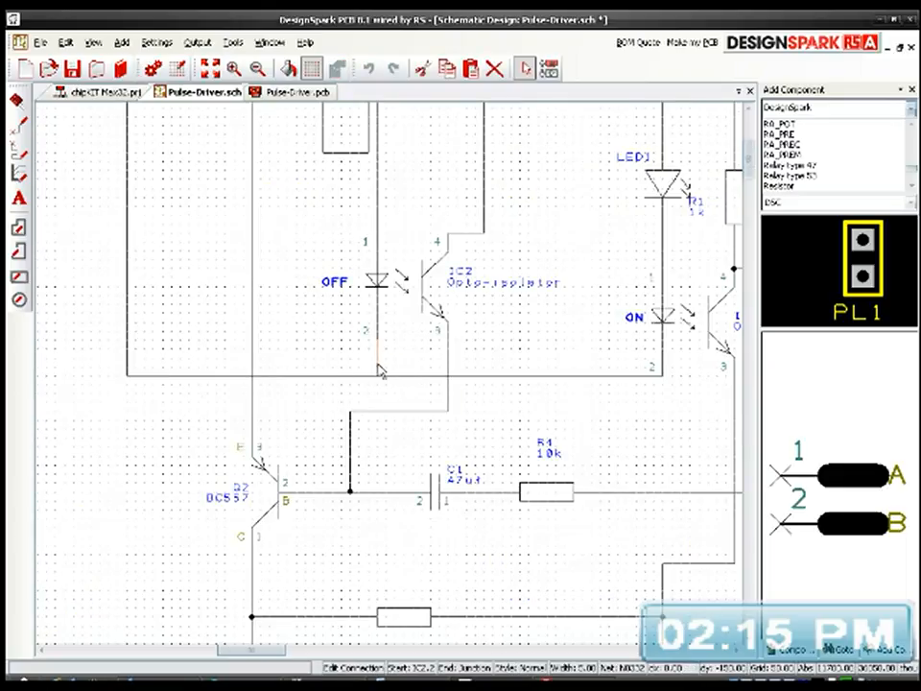
click(377, 375)
Step: Highlight the net joining header H4's pin 2 with pin 2 of both opto-isolators
middle_drag(484, 370, 416, 405)
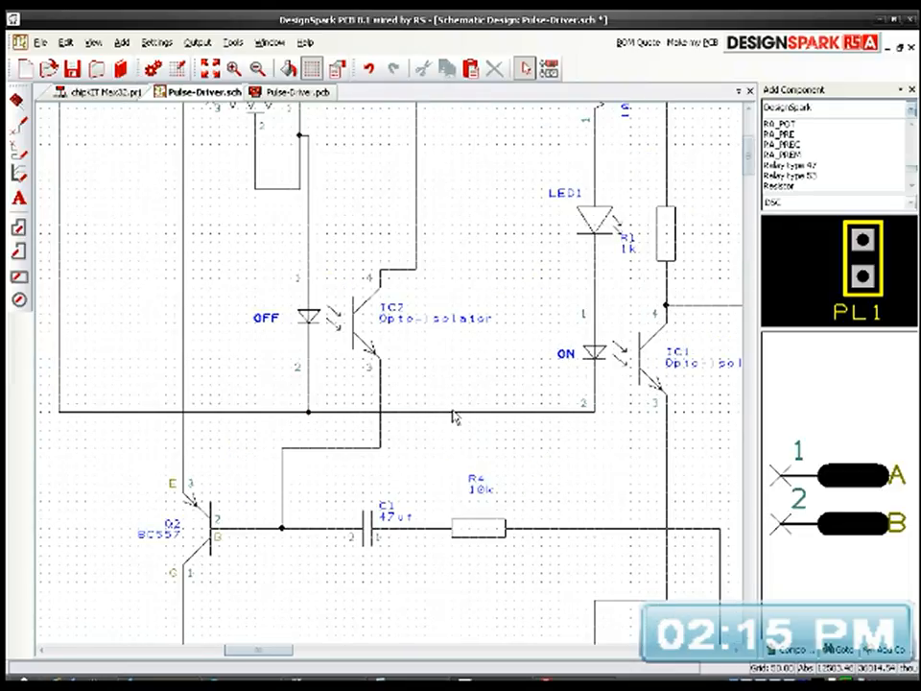
click(455, 414)
right_click(455, 413)
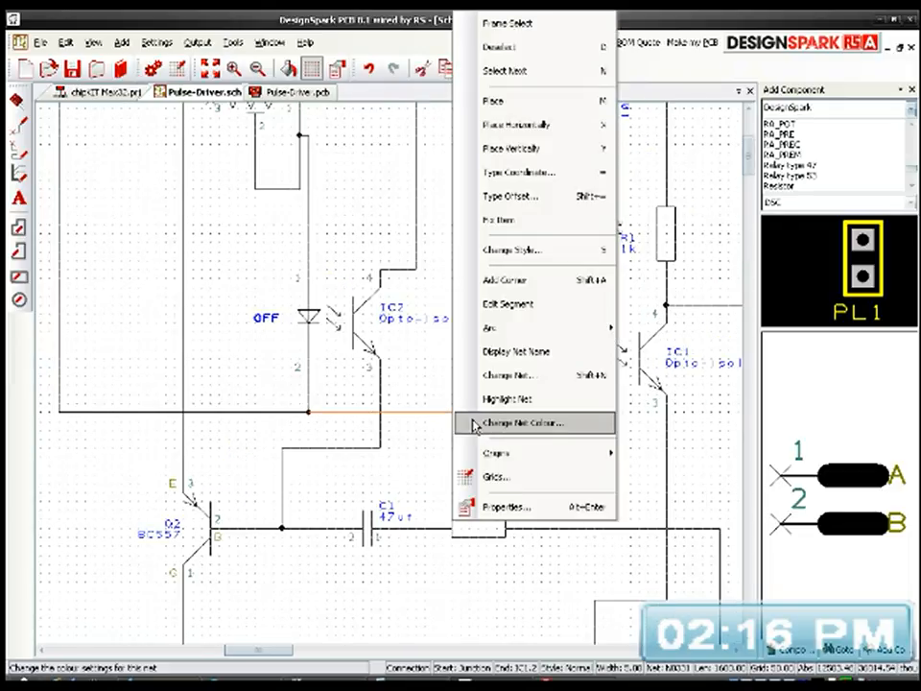
click(480, 397)
click(485, 431)
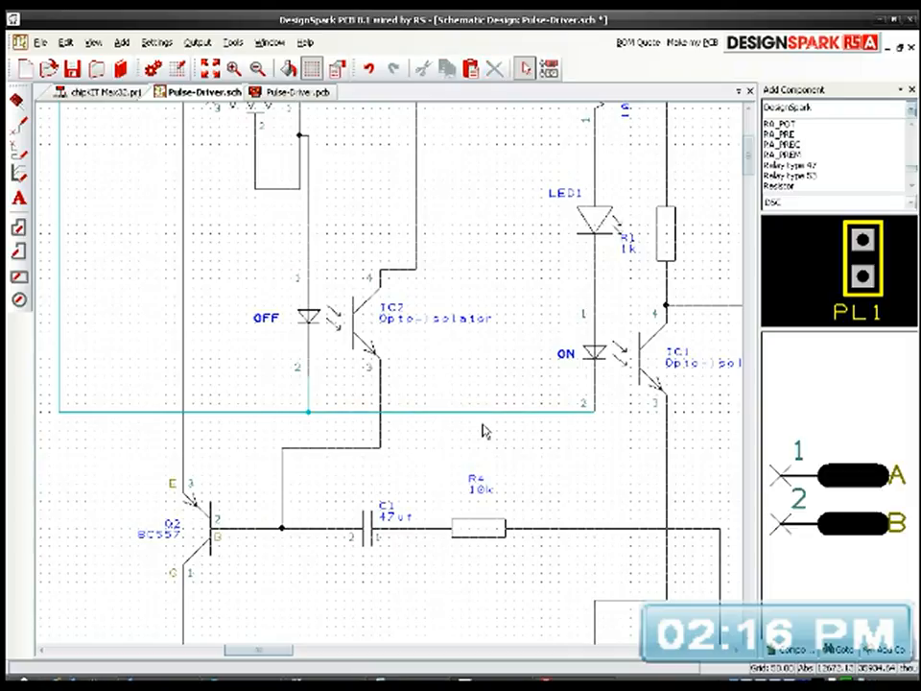
Step: Wire header H3's pin 2 to the highlighted vertical wire below header H4's pin 2
scroll(482, 440, down, 2)
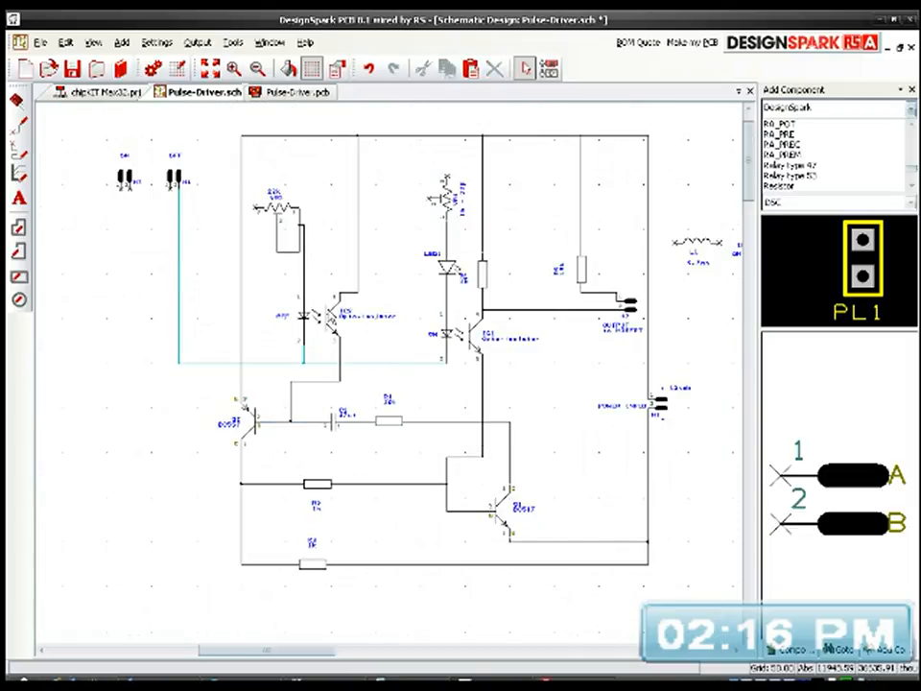
scroll(391, 378, up, 4)
scroll(390, 378, down, 2)
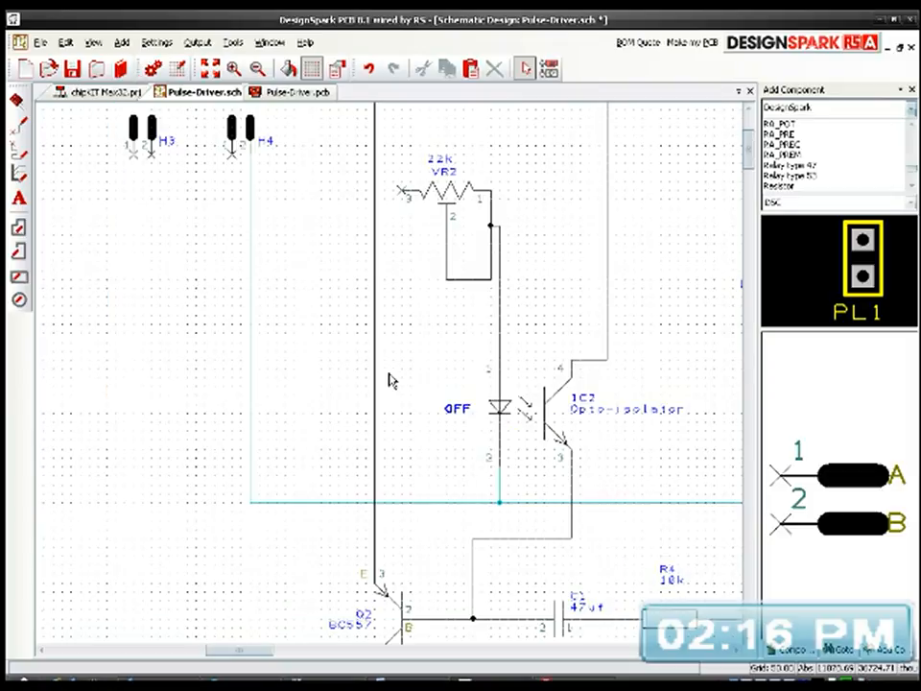
middle_drag(411, 250, 439, 379)
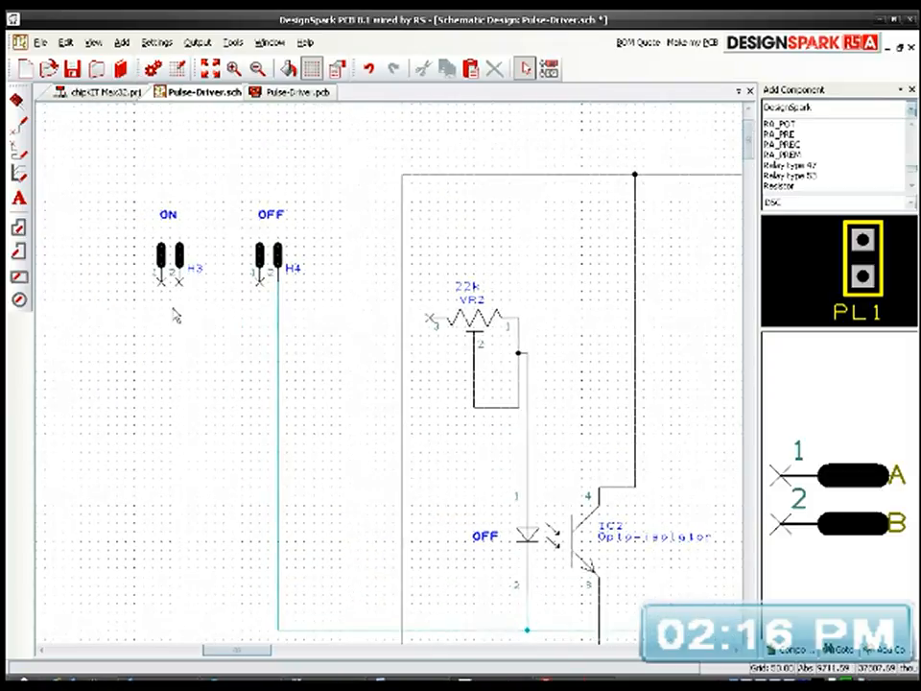
scroll(175, 316, up, 2)
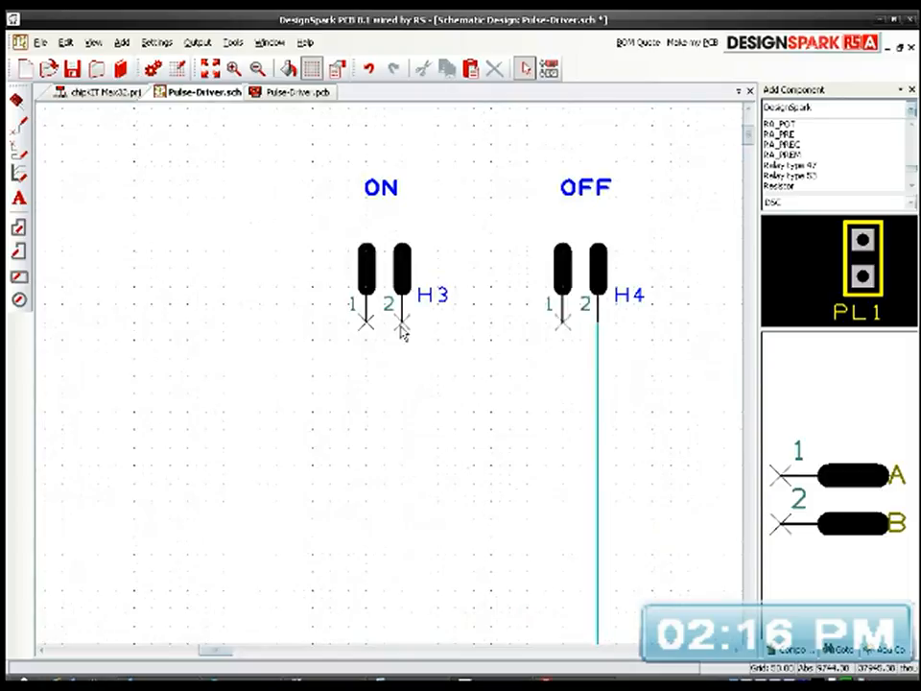
click(402, 328)
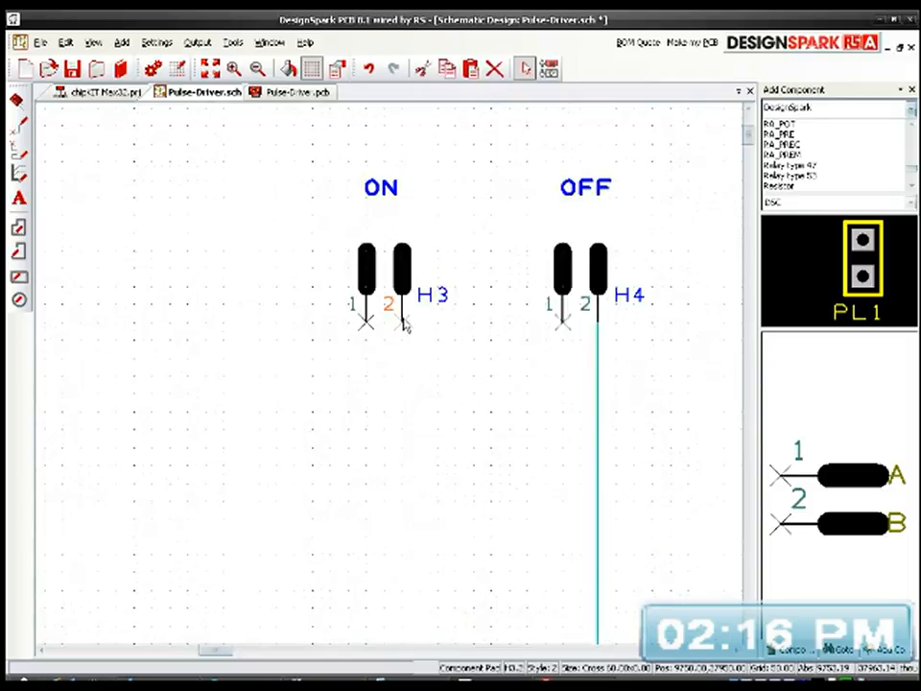
click(599, 432)
Step: Wire header H4's pin 1 to pin 3 of potentiometer VR2, crossing below the H3–H4 link
middle_drag(603, 457, 404, 439)
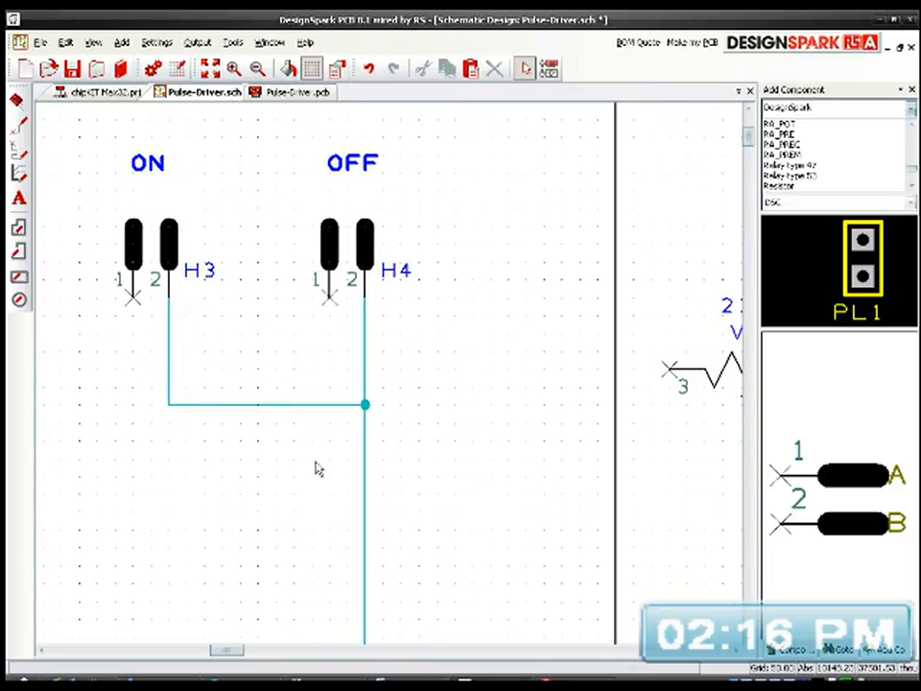
scroll(390, 381, down, 2)
middle_drag(494, 381, 364, 314)
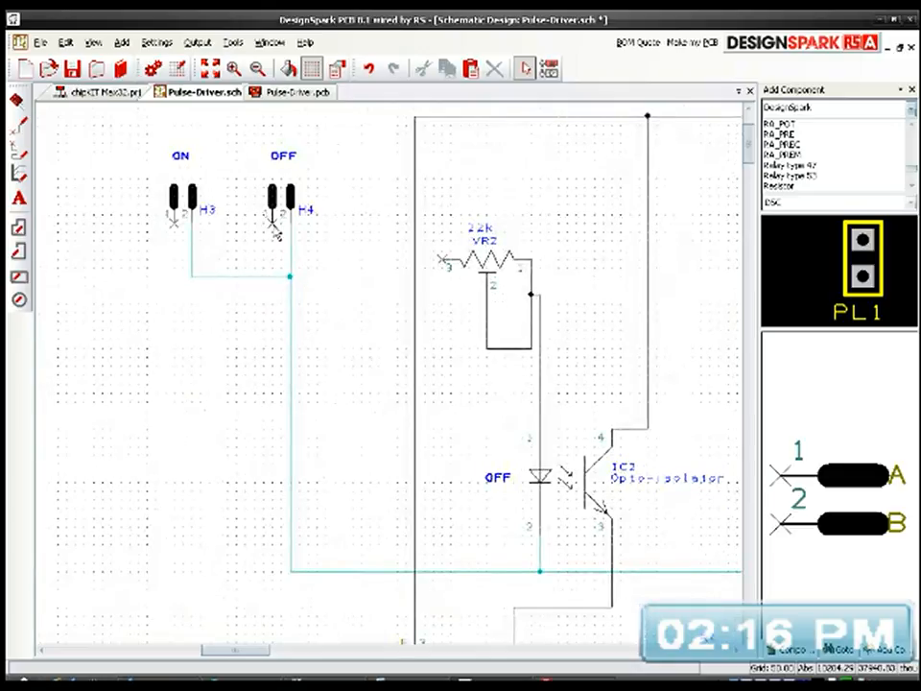
drag(273, 228, 277, 321)
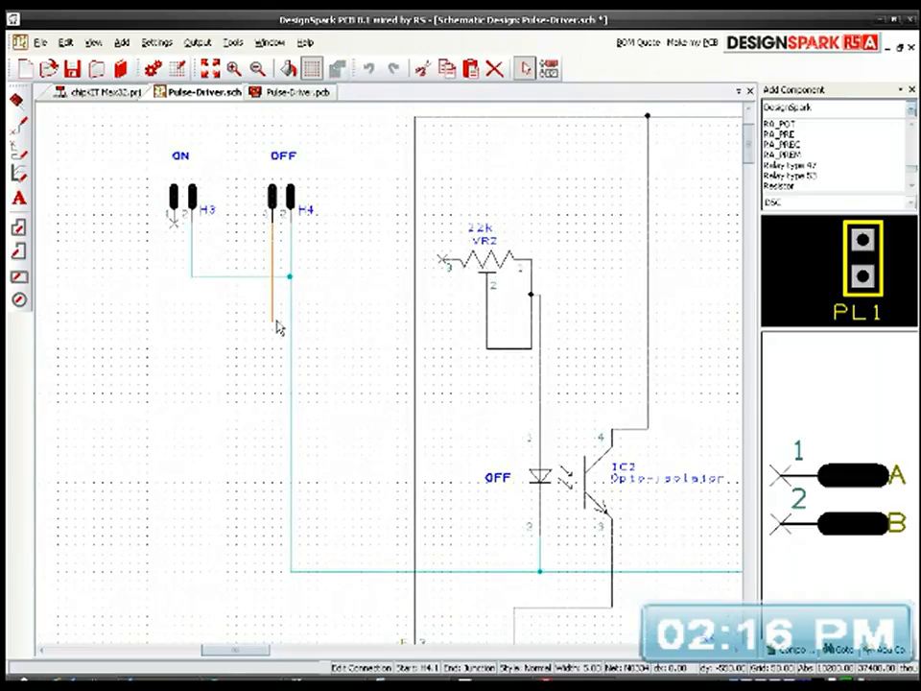
click(276, 322)
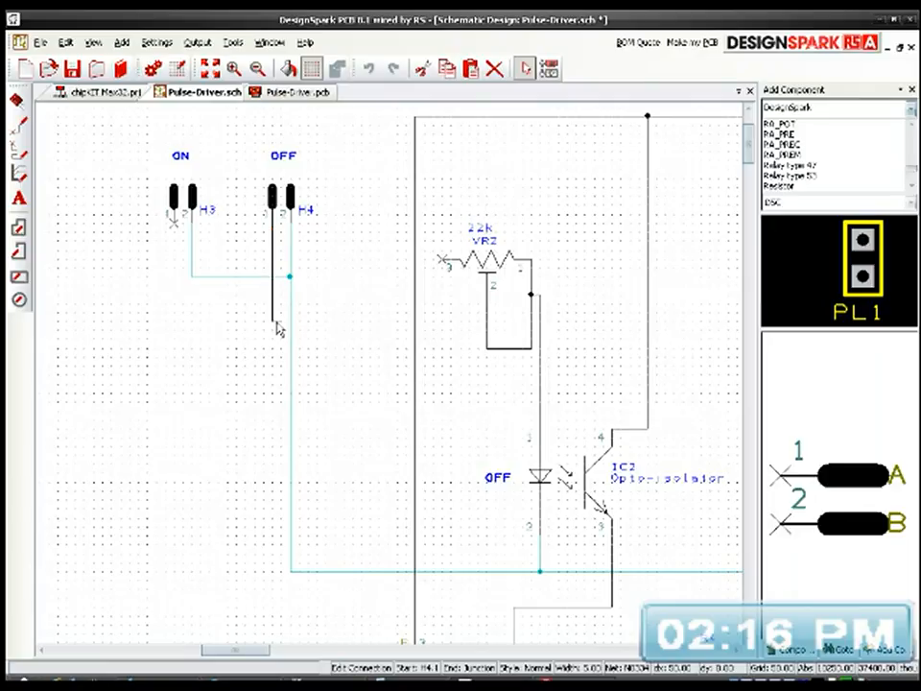
click(443, 265)
Step: Join pins 3 and 2 of potentiometer VR1 with a wire looping above and to its left
middle_drag(443, 425, 368, 446)
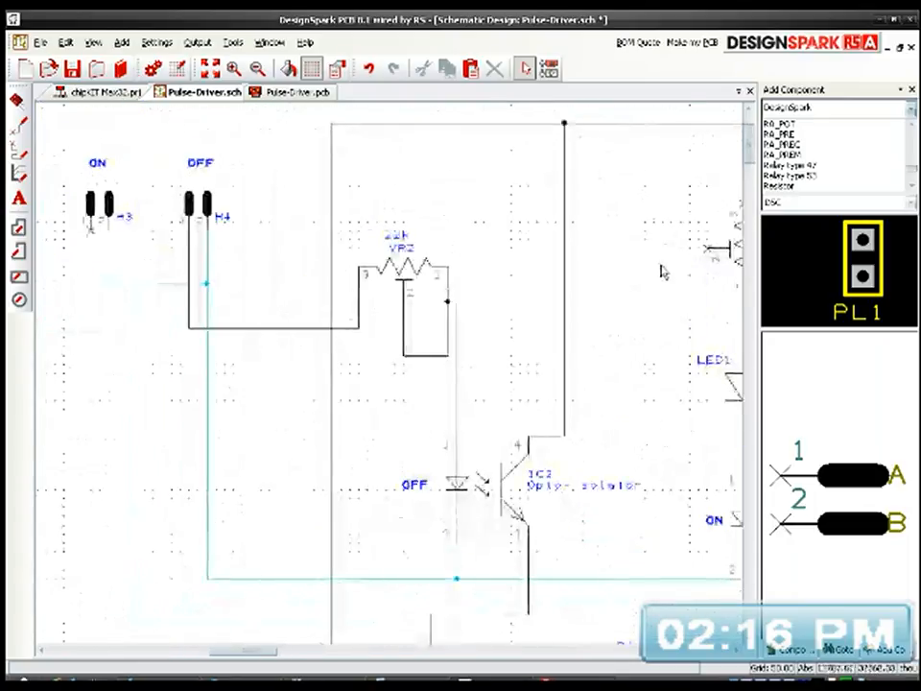
middle_drag(587, 333, 462, 419)
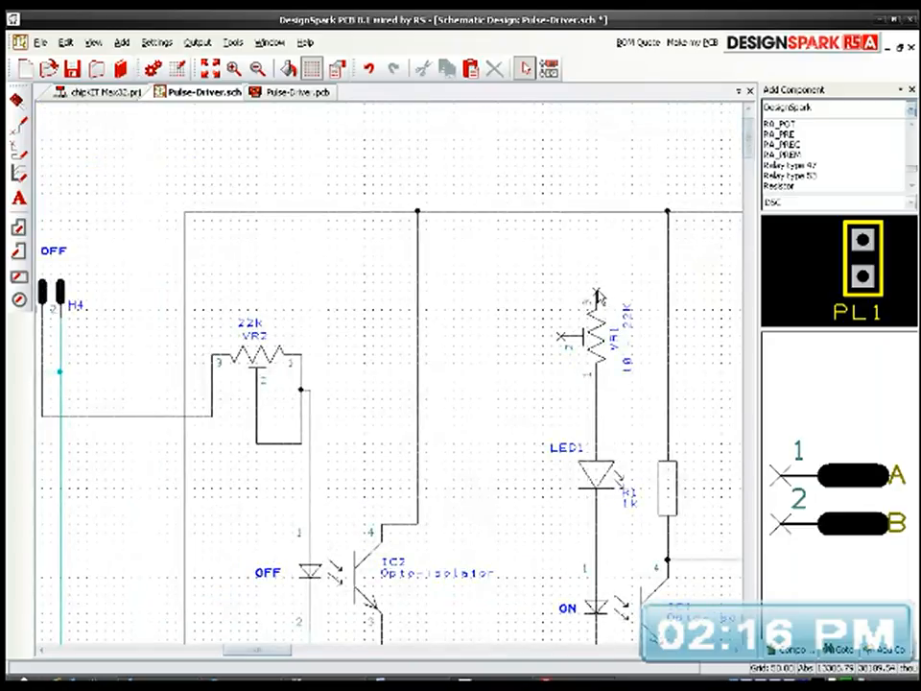
click(597, 293)
click(549, 259)
click(559, 337)
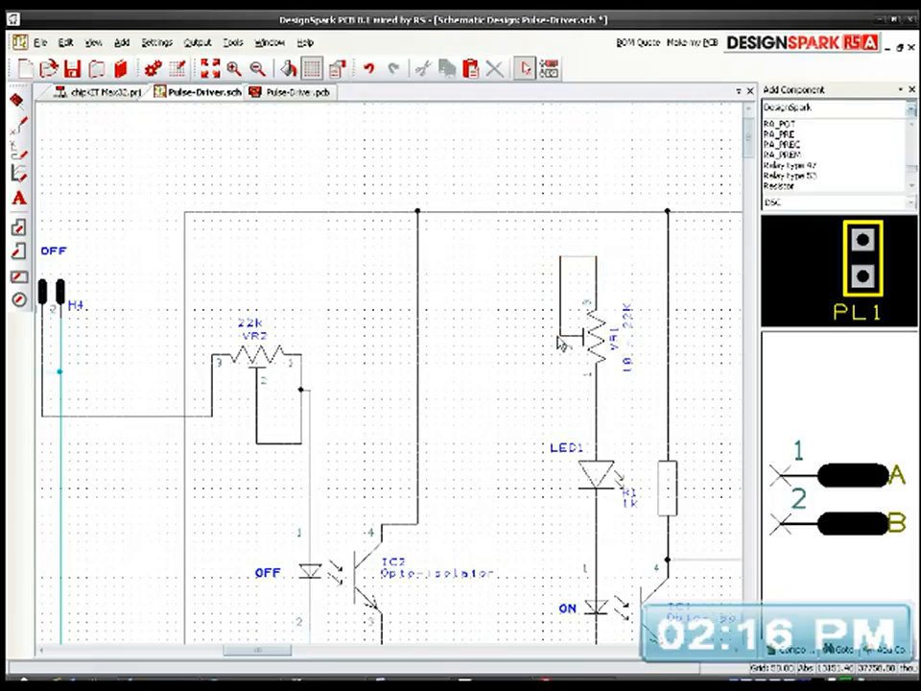
middle_drag(518, 448, 627, 426)
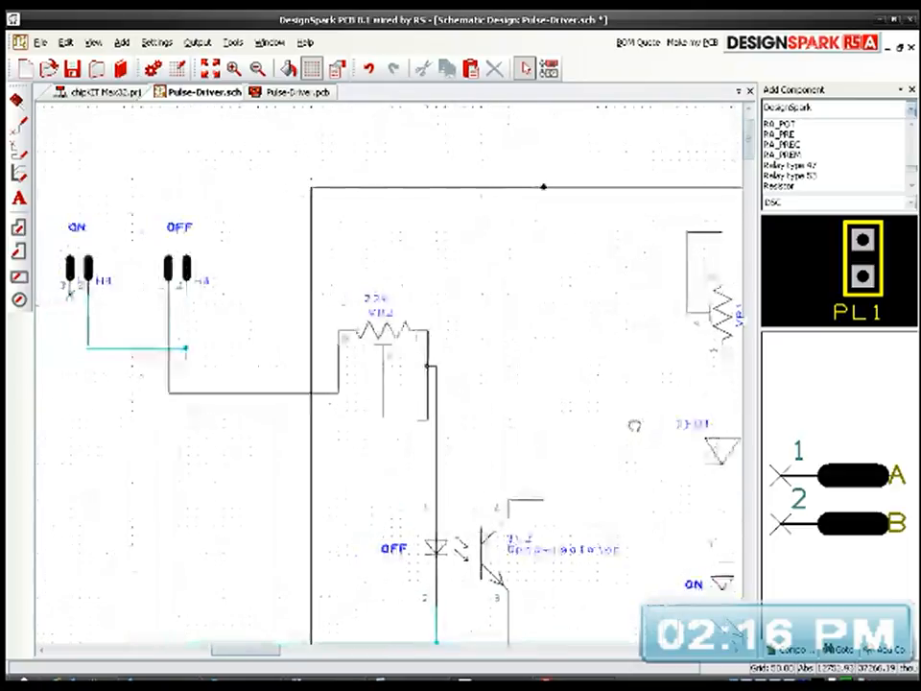
click(70, 300)
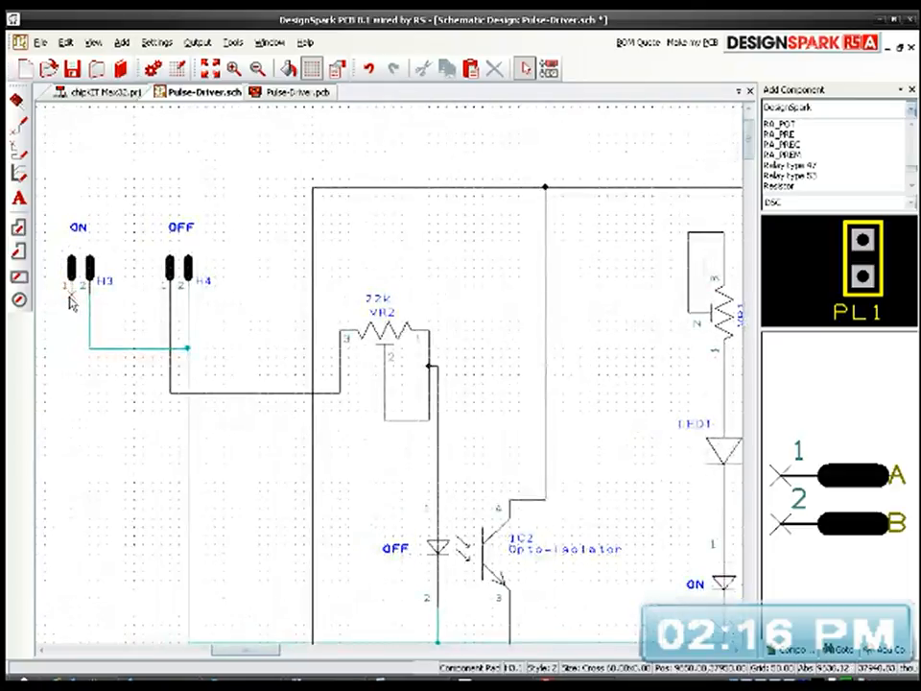
click(88, 425)
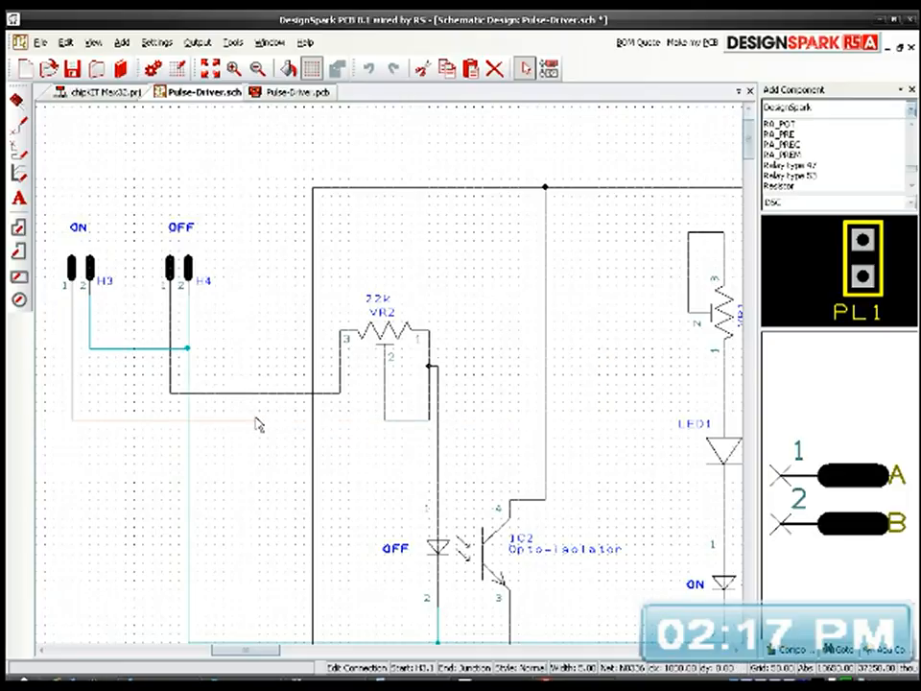
key(Escape)
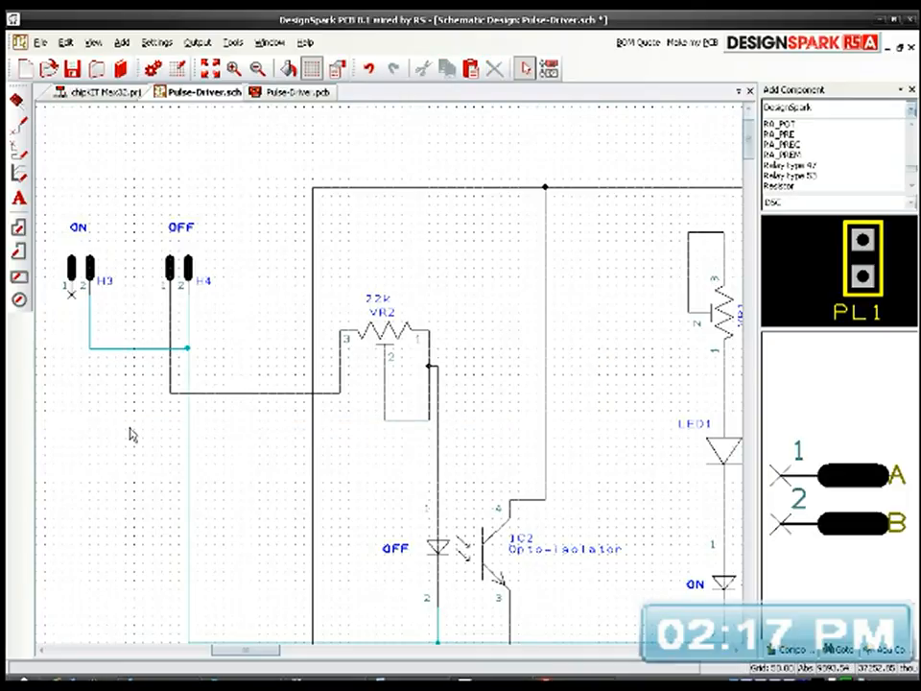
Step: Wire header H3's pin 1 around and above both headers to the loop joining pins 3 and 2 of potentiometer VR1
double_click(69, 299)
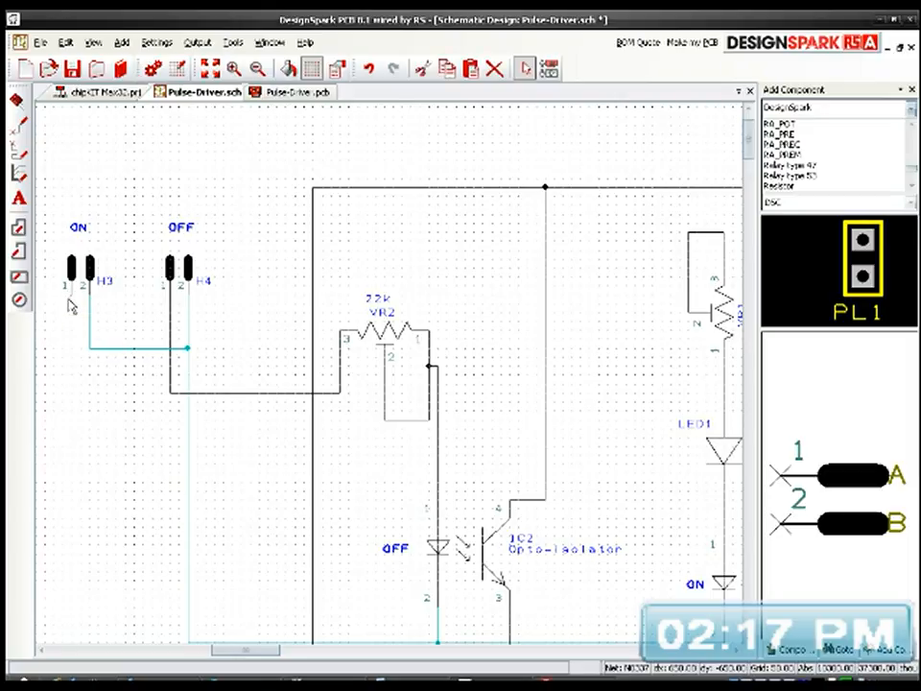
click(47, 358)
middle_drag(75, 365, 154, 362)
click(85, 357)
click(156, 170)
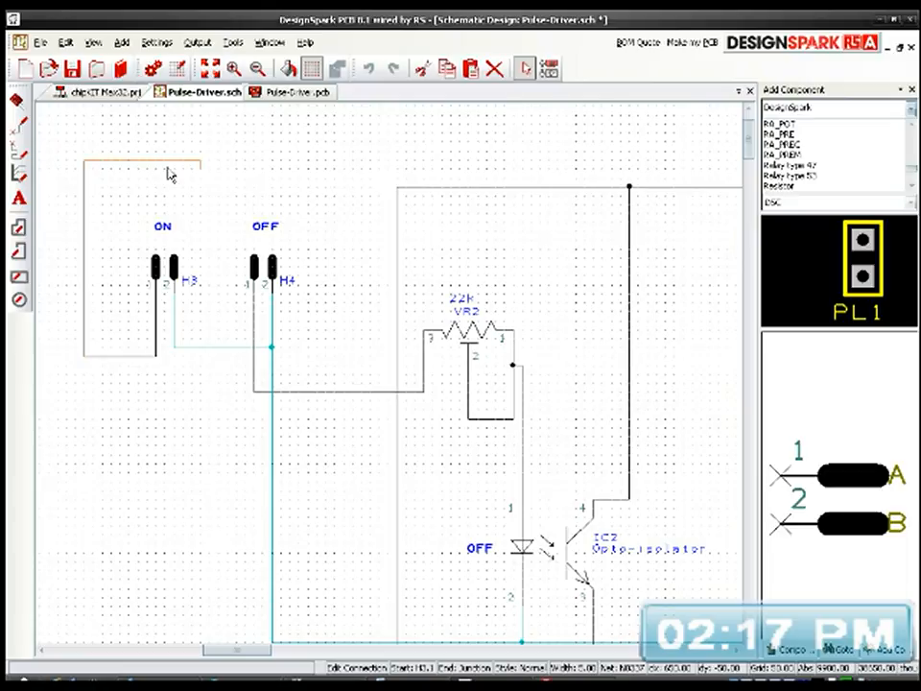
middle_drag(542, 169, 319, 170)
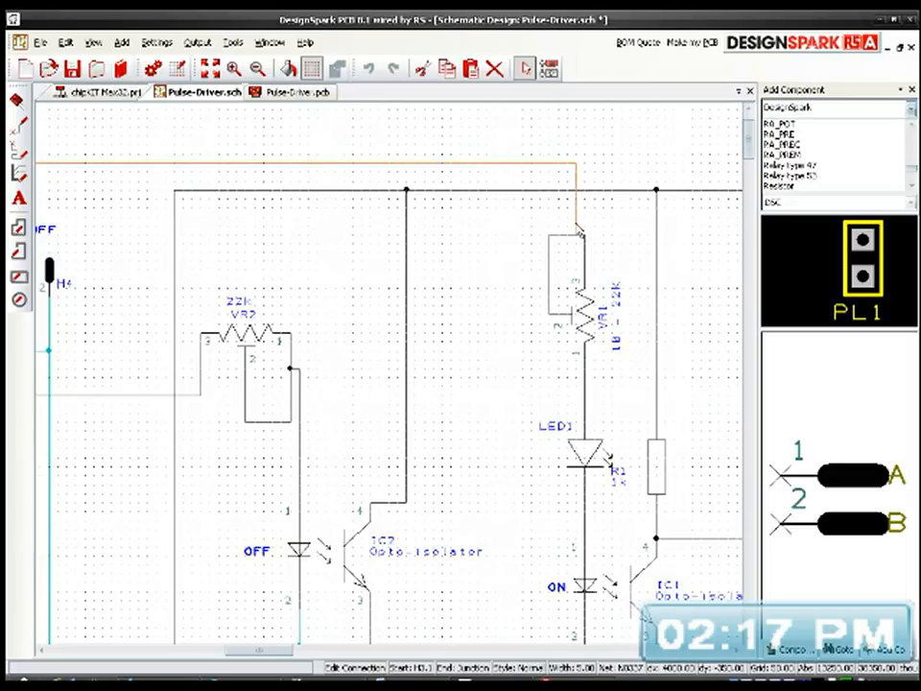
click(568, 237)
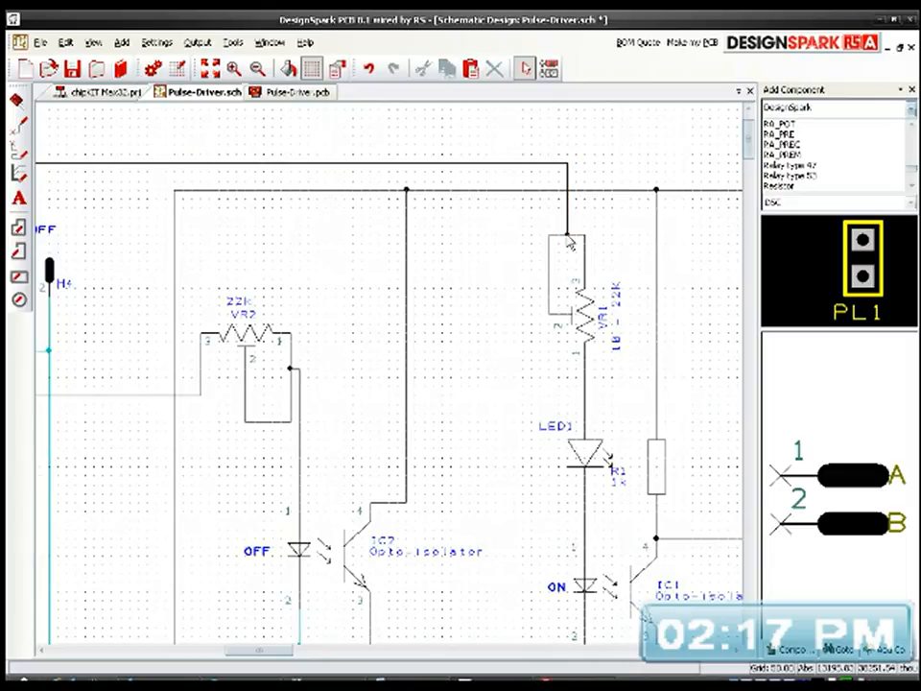
Step: Review the rewired schematic as a whole and the connections around opto-isolators IC2 and IC1 up close
scroll(259, 183, down, 3)
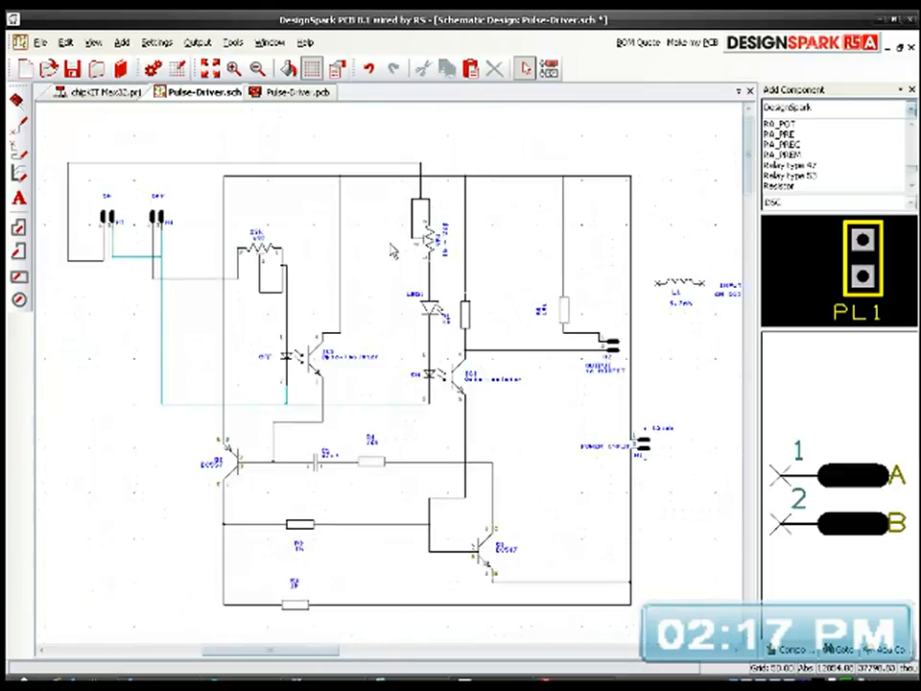
click(208, 66)
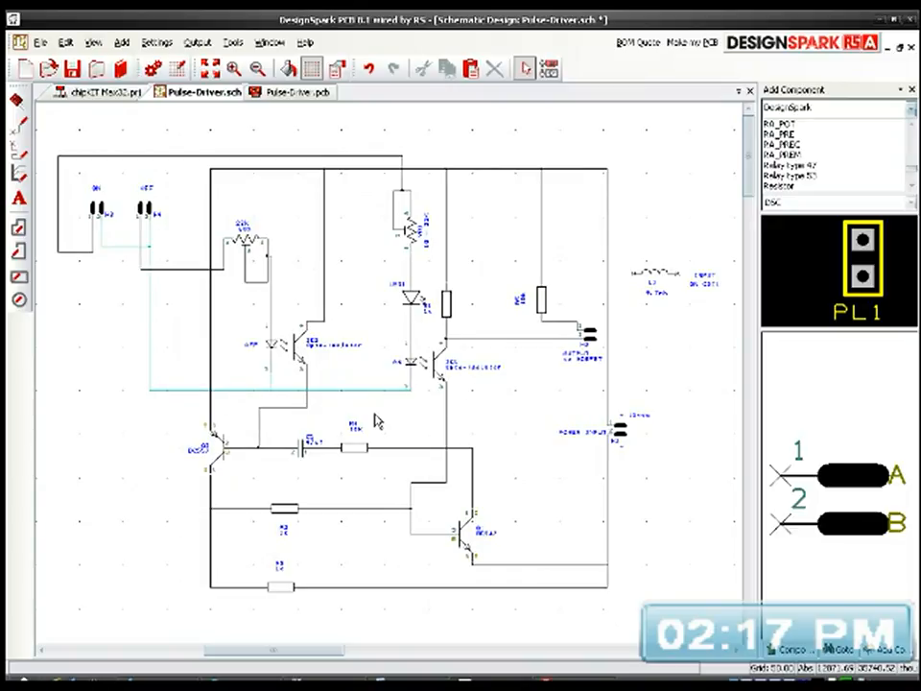
scroll(225, 288, up, 4)
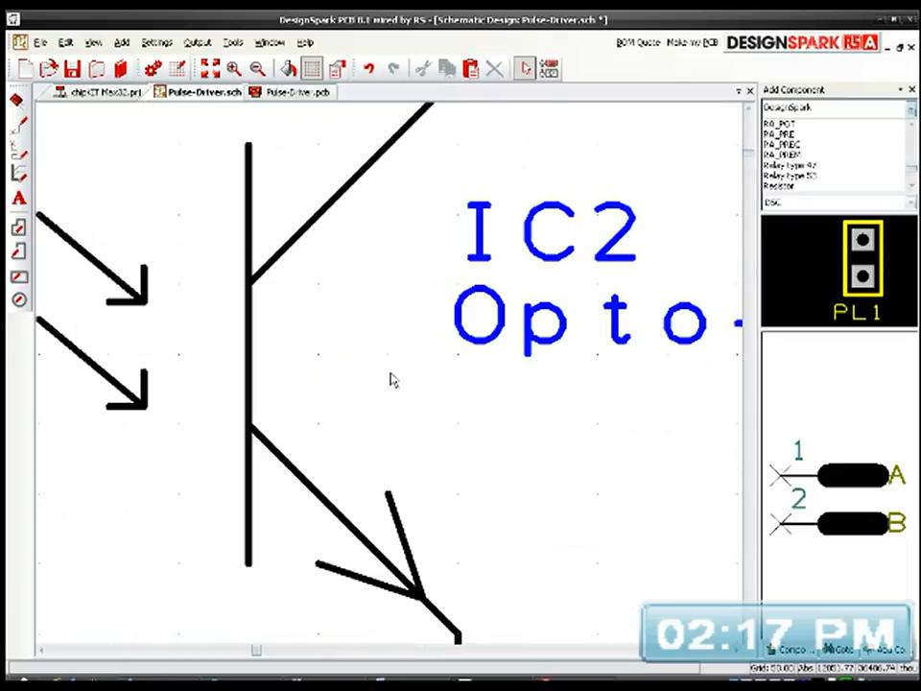
scroll(391, 380, down, 2)
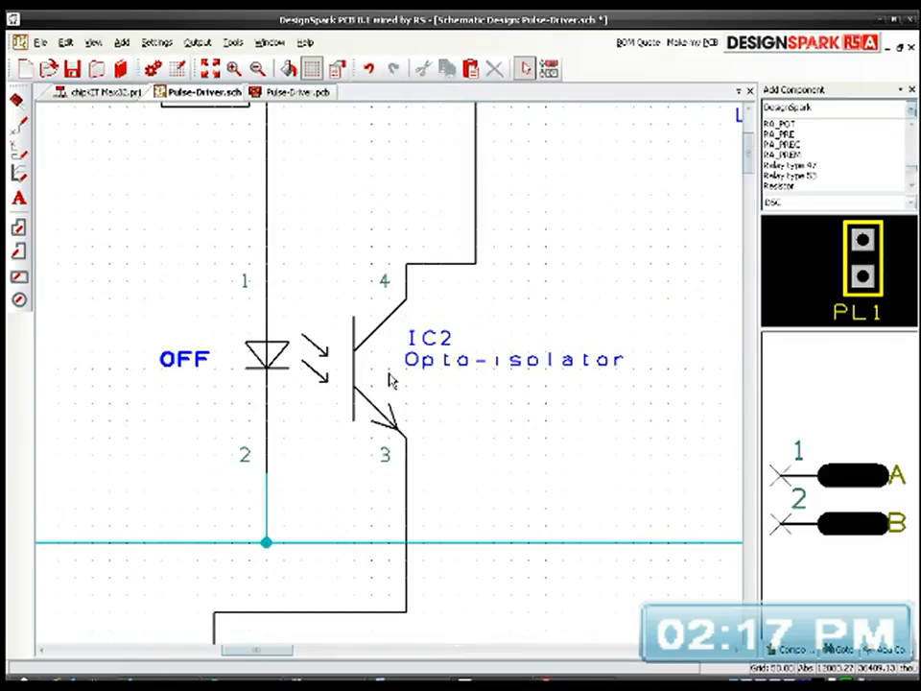
scroll(391, 379, down, 2)
middle_drag(491, 333, 465, 393)
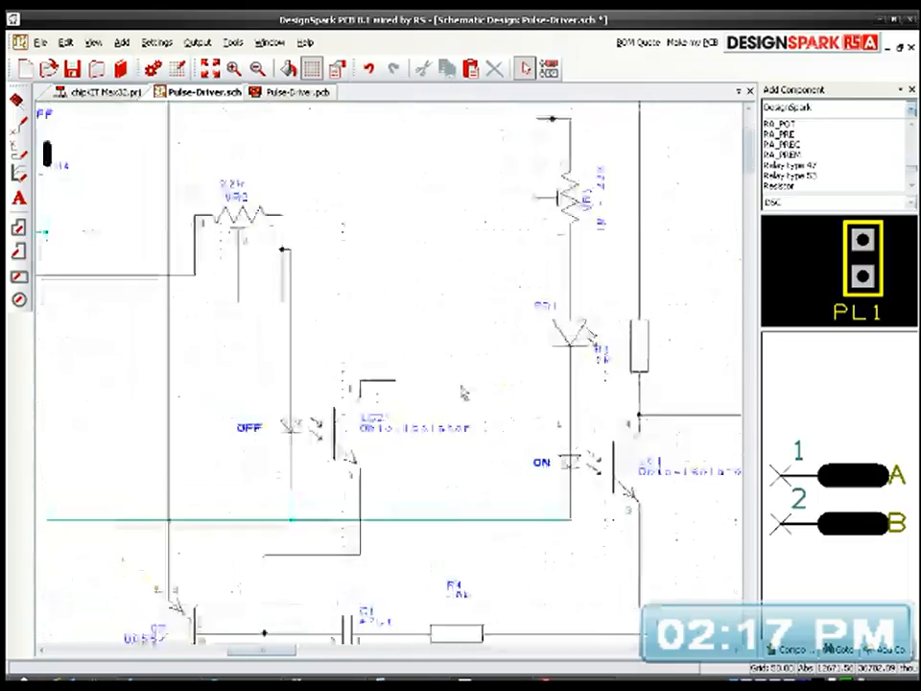
click(209, 68)
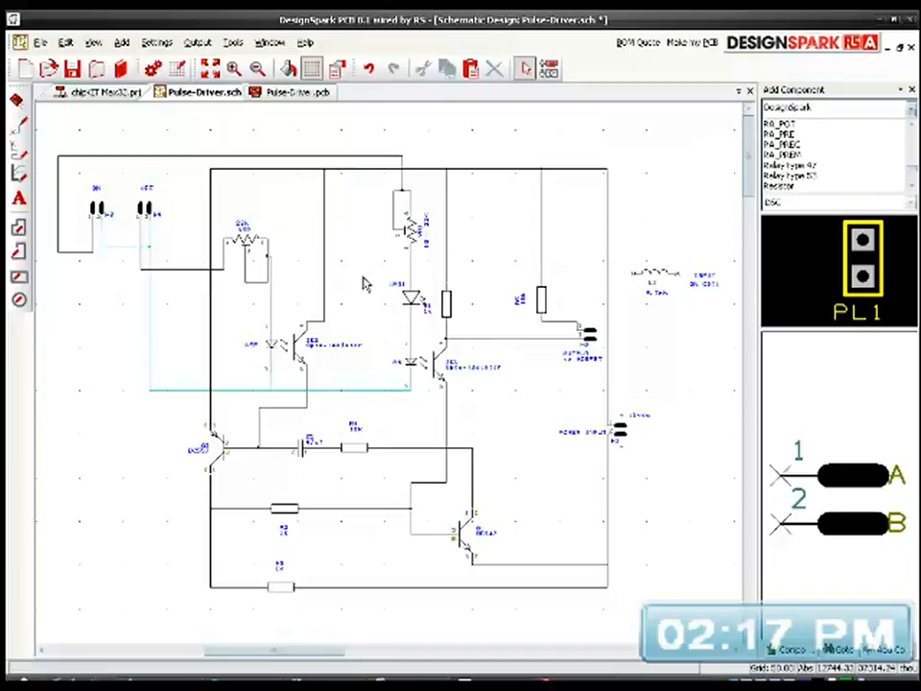
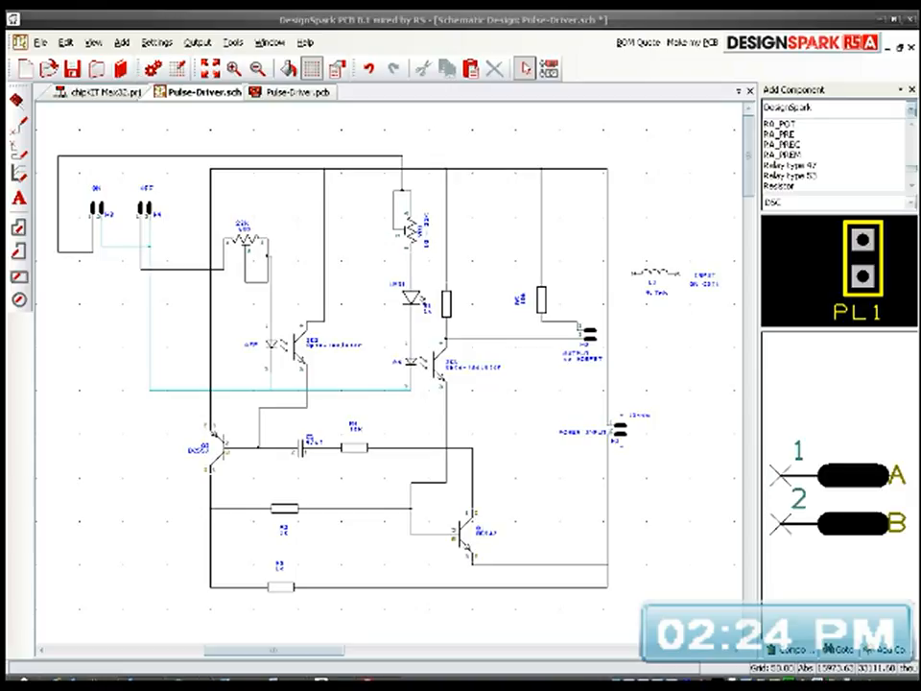
Step: Set the computer's power scheme to Home/Office Desk
click(869, 684)
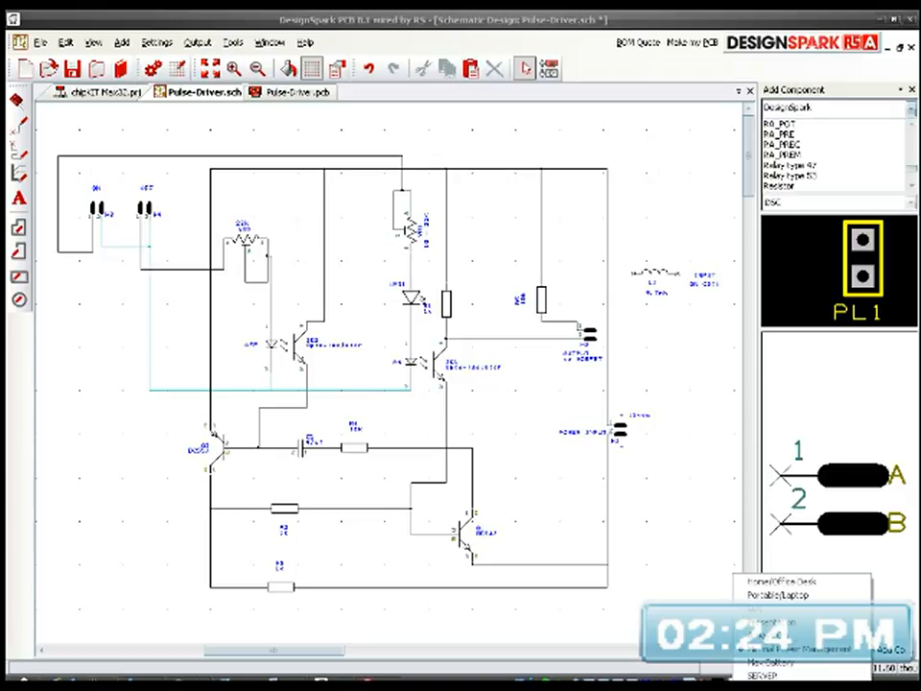
click(764, 583)
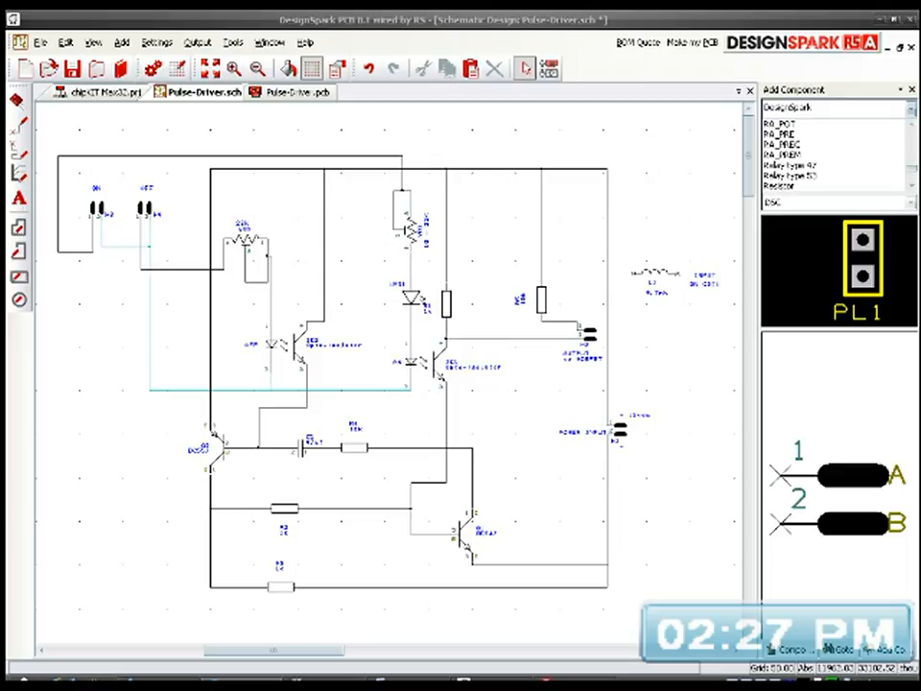
Step: Switch to the browser, check the stream health and chat on YouTube's live dashboard, and return to Creator Studio
click(252, 680)
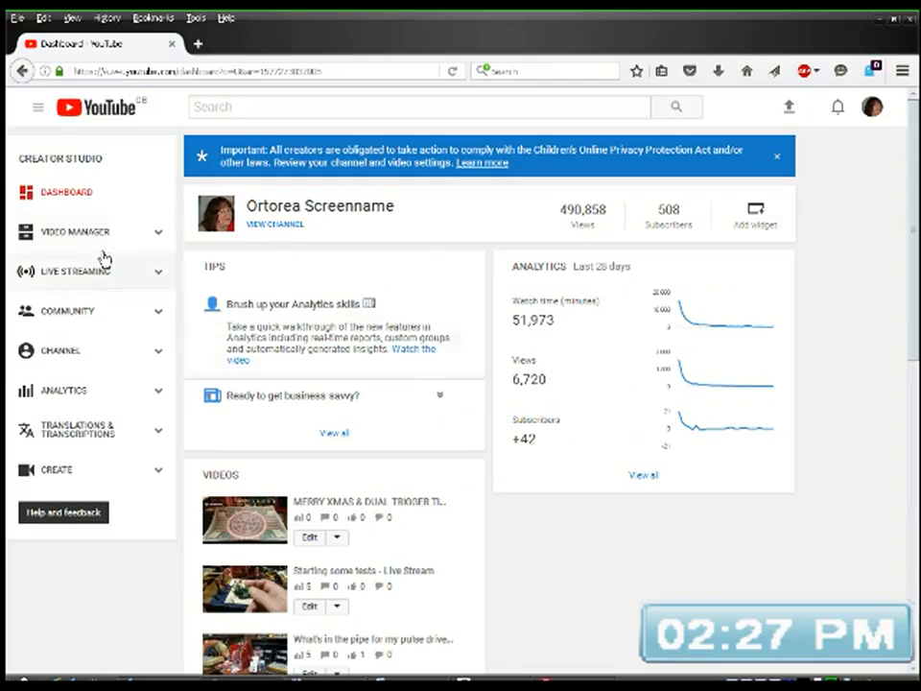
click(78, 277)
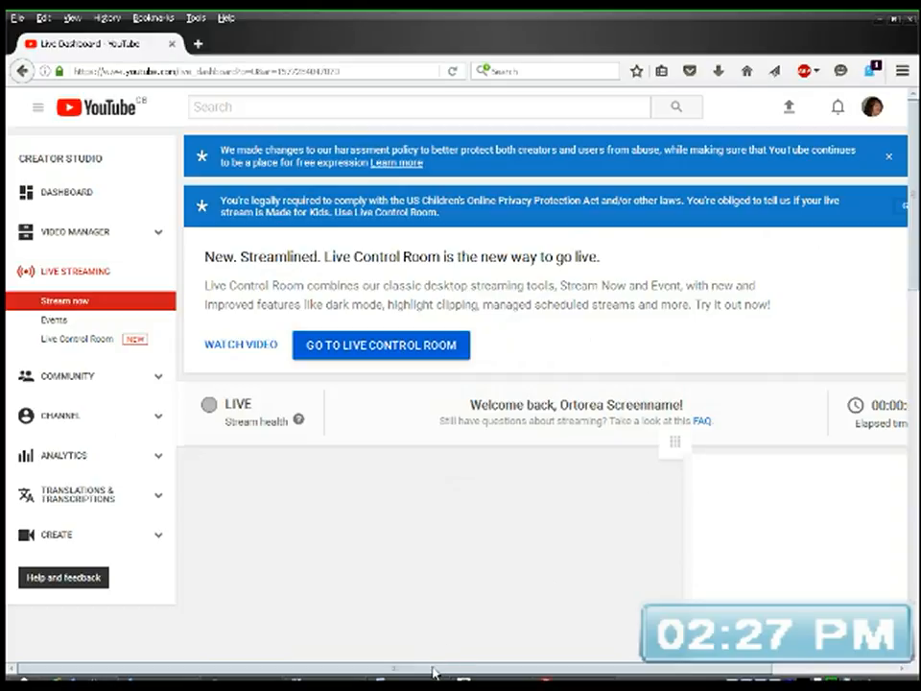
drag(511, 674, 580, 662)
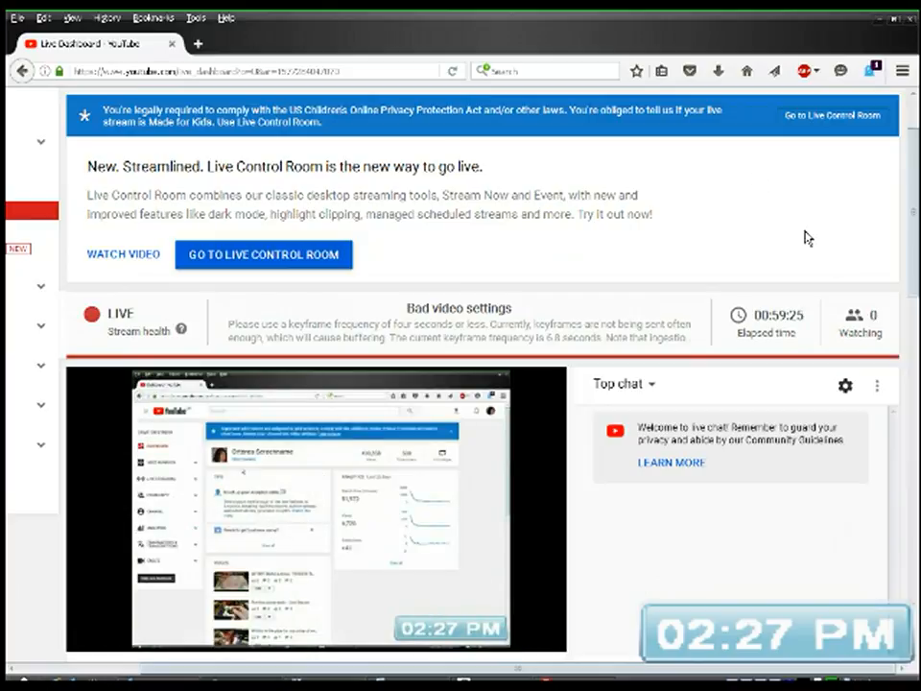
scroll(822, 257, up, 2)
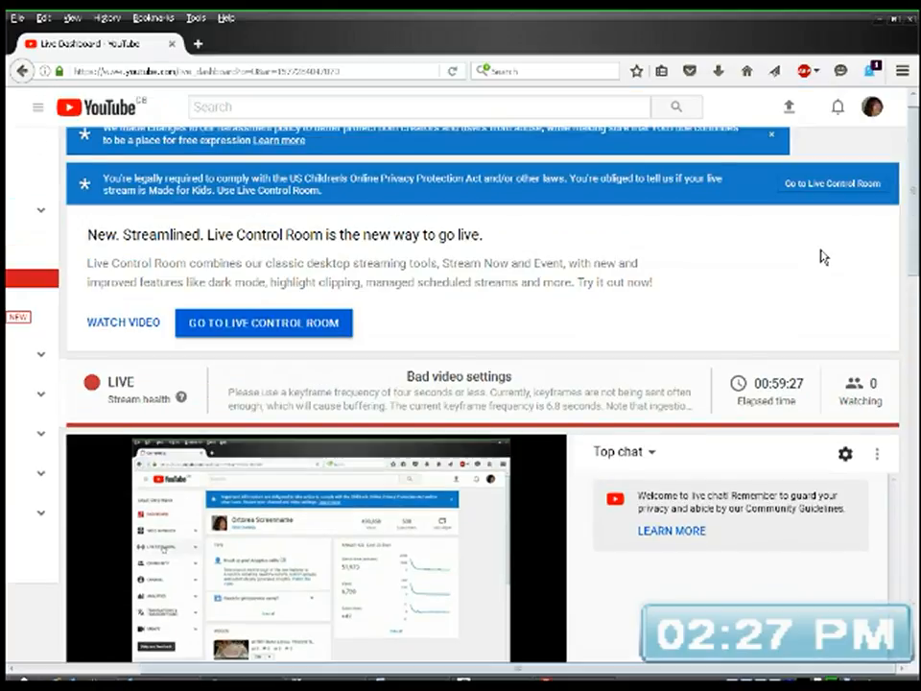
scroll(823, 257, up, 1)
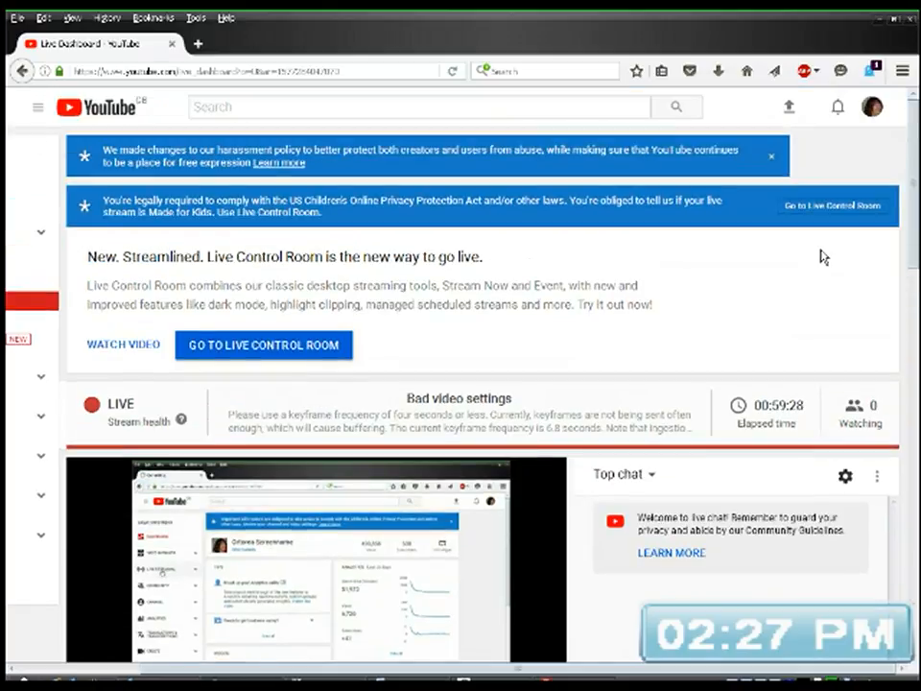
click(872, 108)
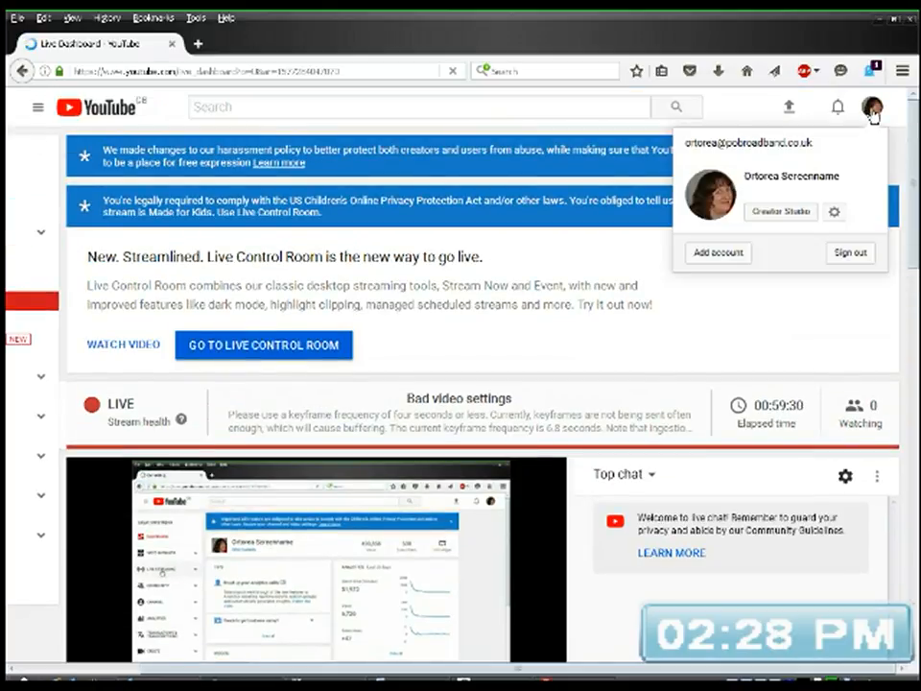
click(787, 211)
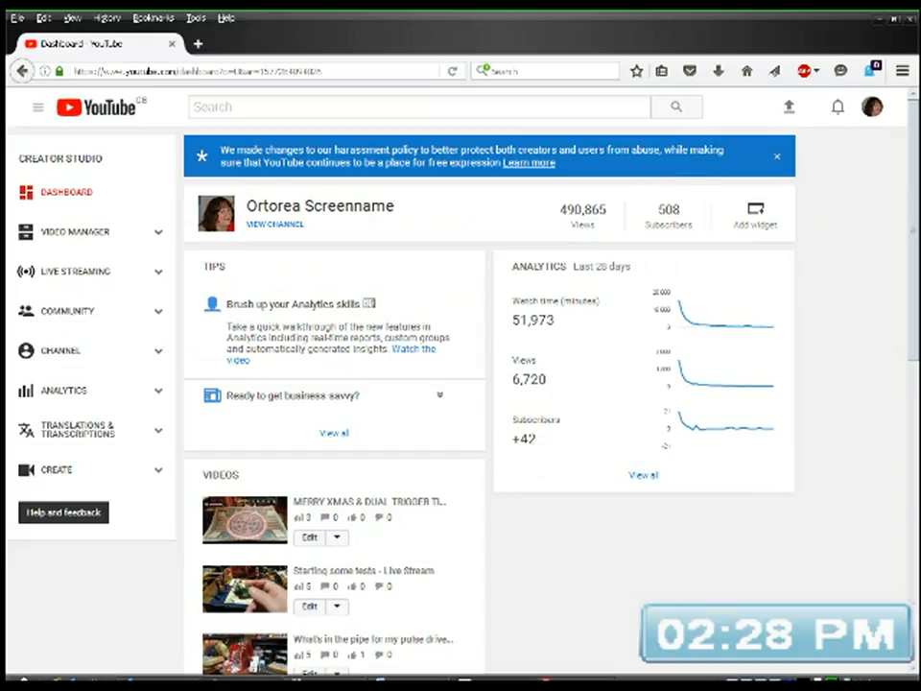
Step: Switch back to DesignSpark PCB and shift the vertical wire below header H4's pin 1 left, away from pin 2's wire
key(alt+Tab)
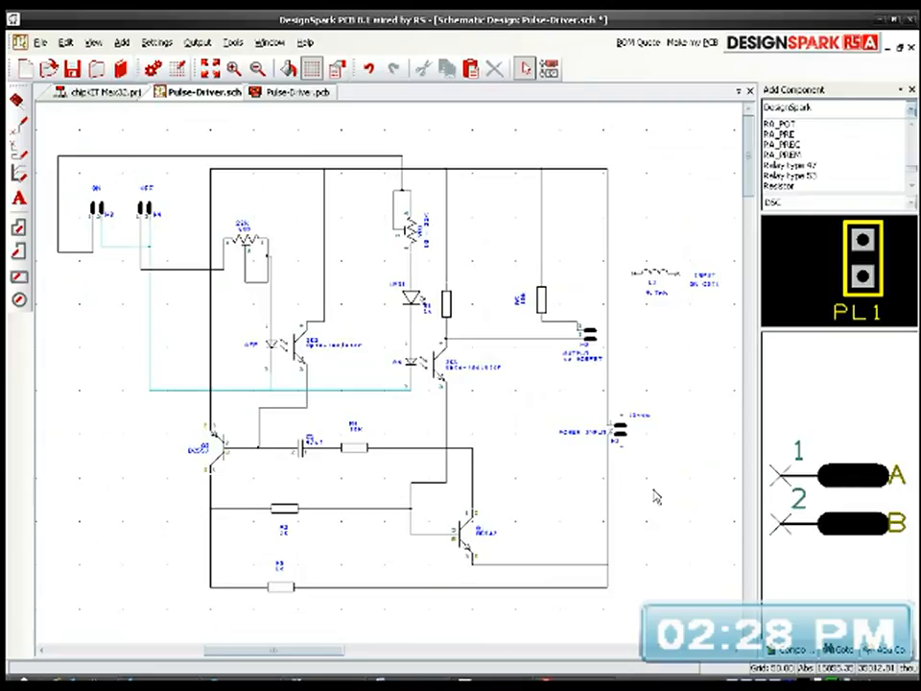
scroll(124, 271, up, 2)
scroll(391, 380, up, 1)
scroll(391, 380, down, 1)
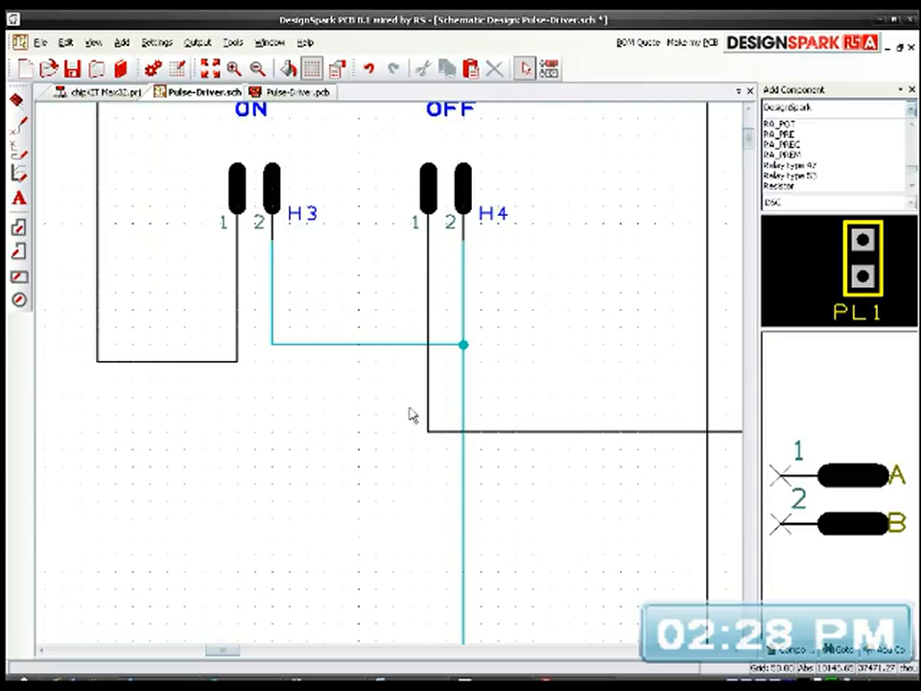
drag(428, 395, 389, 393)
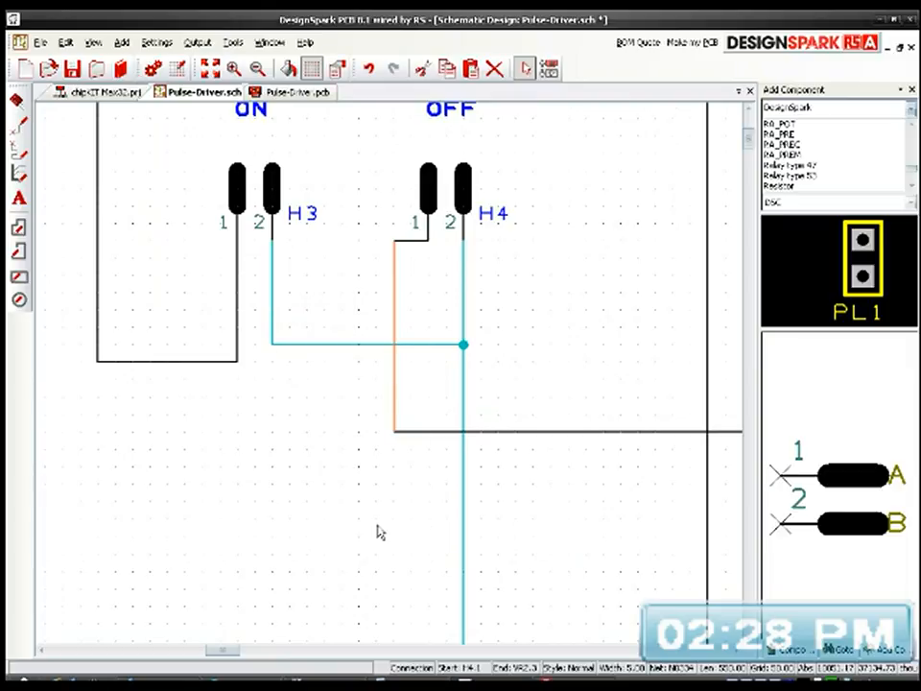
Step: Try to raise the top supply rail above the wire running from header H3 to VR1, and undo the moves
scroll(391, 380, down, 2)
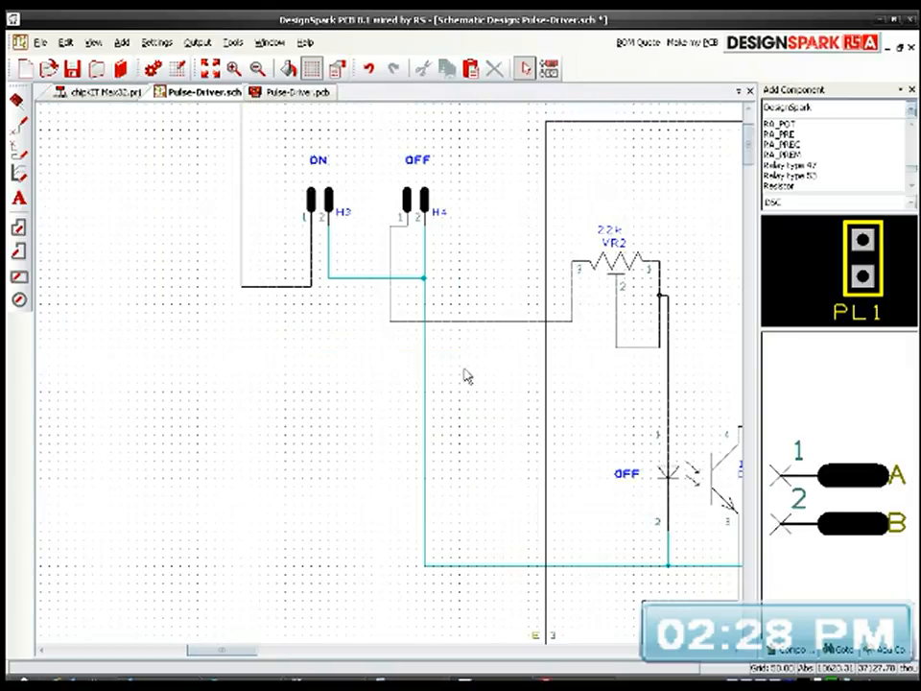
middle_drag(487, 378, 333, 419)
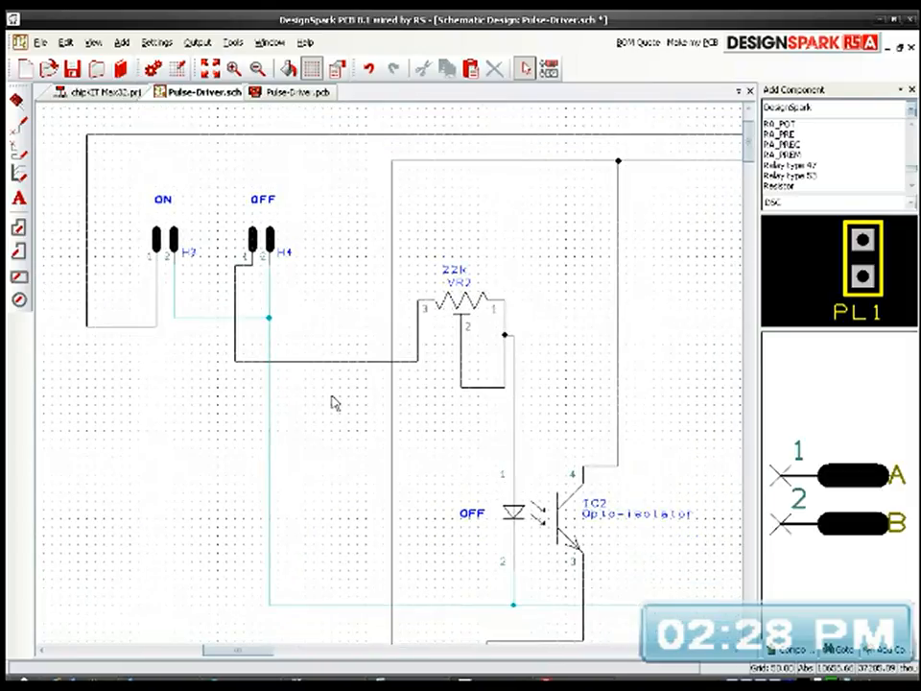
scroll(391, 299, down, 2)
middle_drag(521, 347, 358, 365)
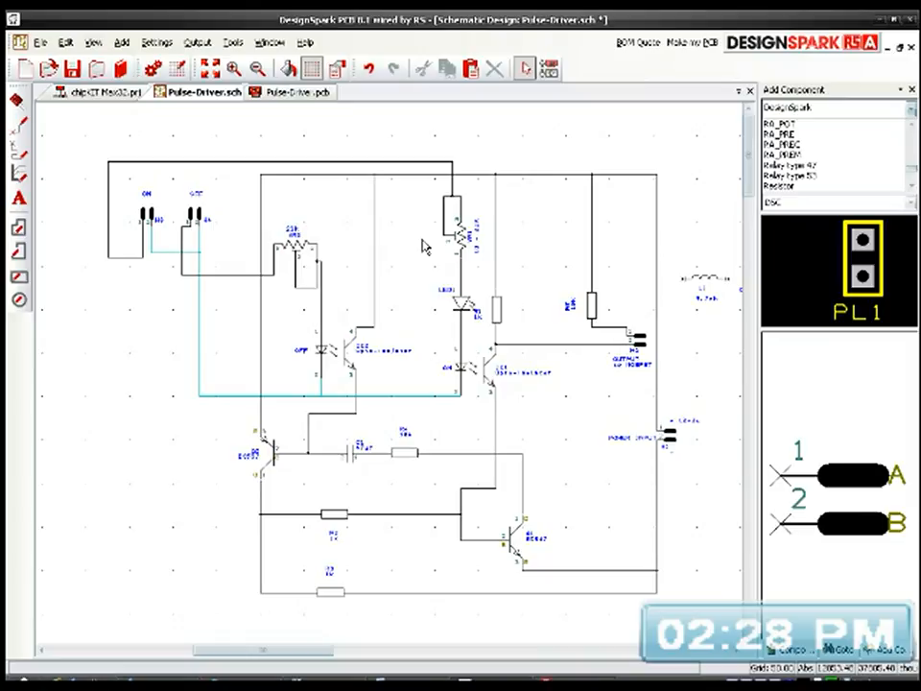
drag(531, 183, 529, 113)
drag(333, 177, 328, 113)
middle_drag(356, 155, 335, 250)
middle_drag(482, 200, 476, 272)
middle_drag(518, 200, 517, 270)
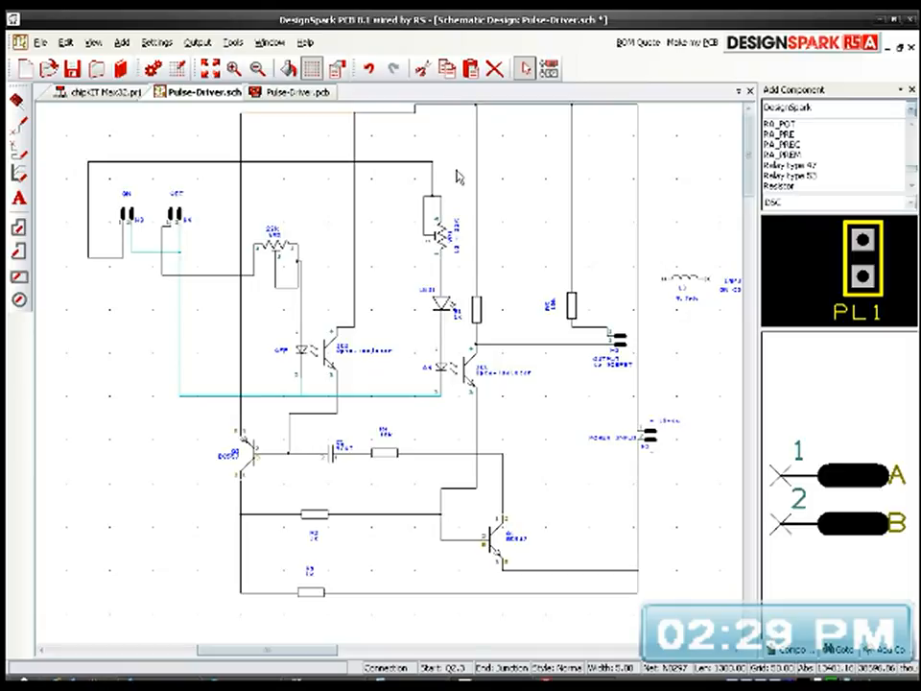
key(ctrl+z)
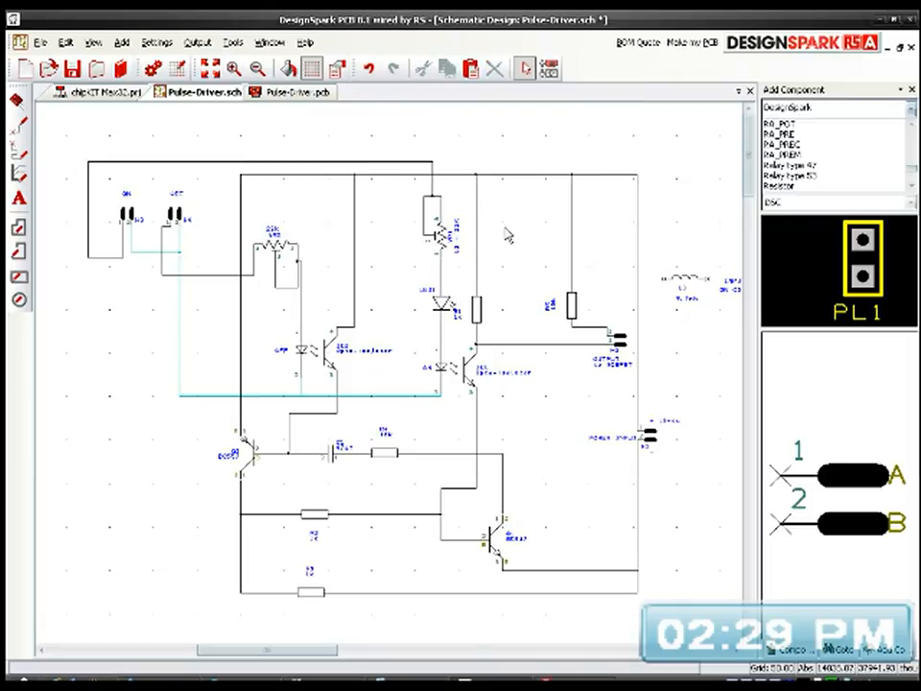
Step: Move the entire circuit down and slightly right on the sheet to make room above it
scroll(498, 233, down, 2)
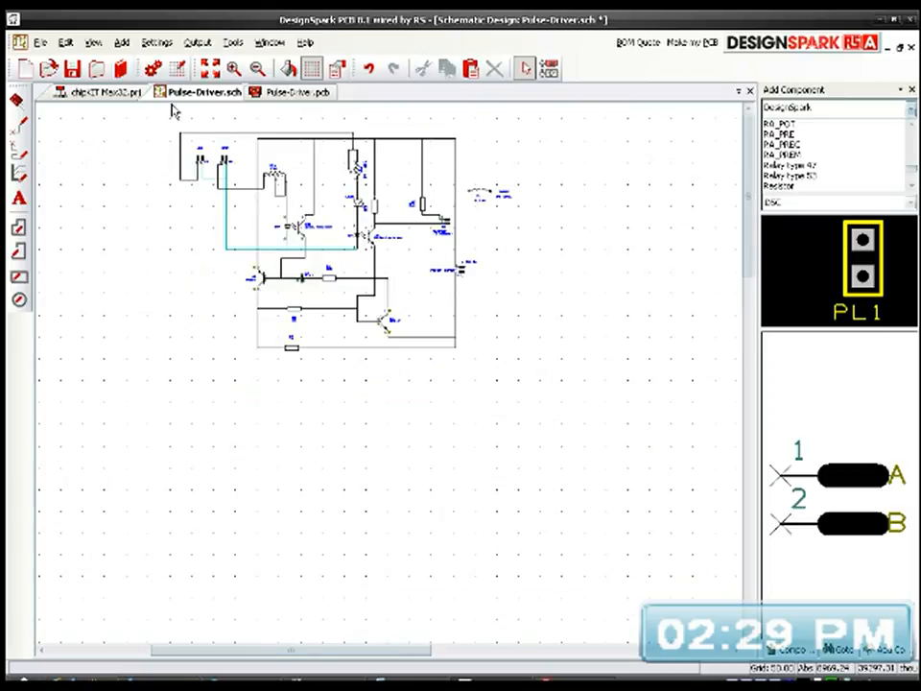
drag(151, 113, 538, 392)
drag(372, 248, 417, 348)
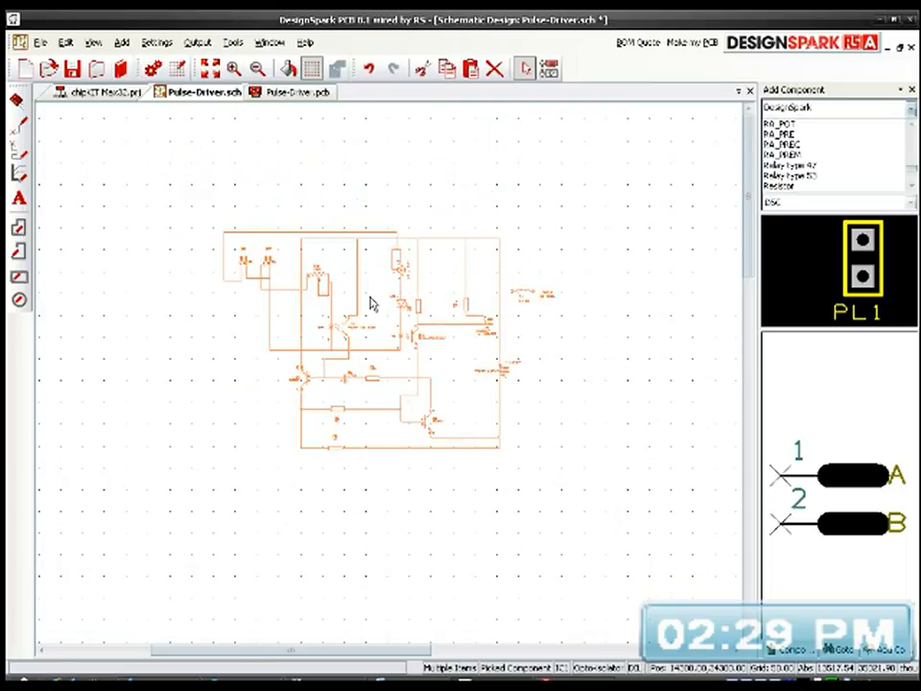
scroll(371, 299, up, 2)
click(401, 343)
Step: Raise the supply rail section above VR2, IC2 and VR1 so it runs above header H3's wire
middle_drag(490, 284, 545, 375)
drag(510, 273, 511, 168)
click(510, 275)
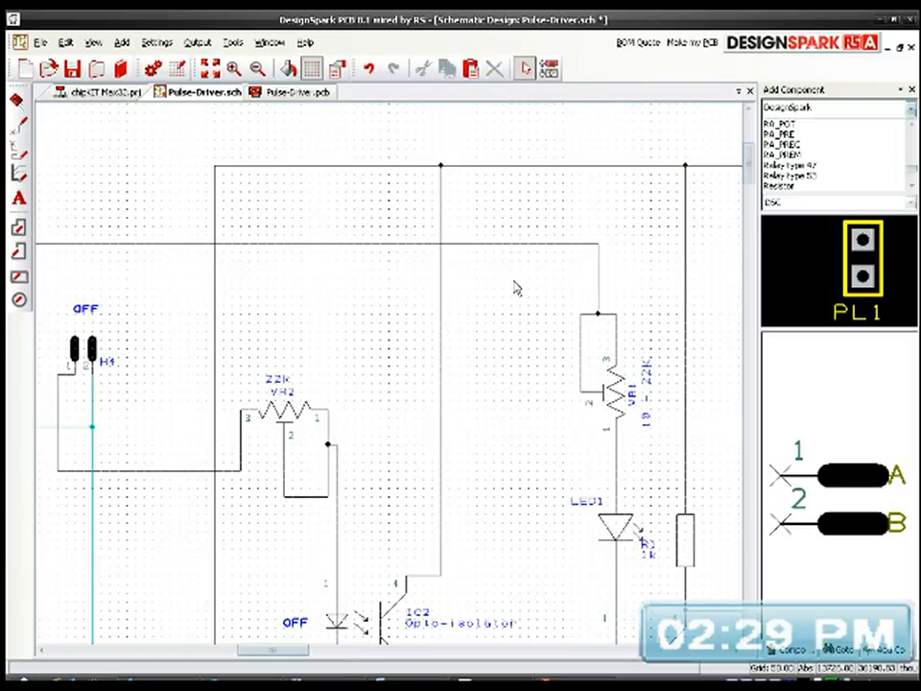
Step: Shift the vertical wire between potentiometer VR2 and opto-isolator IC2's pin 1 slightly to the right
scroll(390, 380, down, 2)
middle_drag(385, 436, 444, 276)
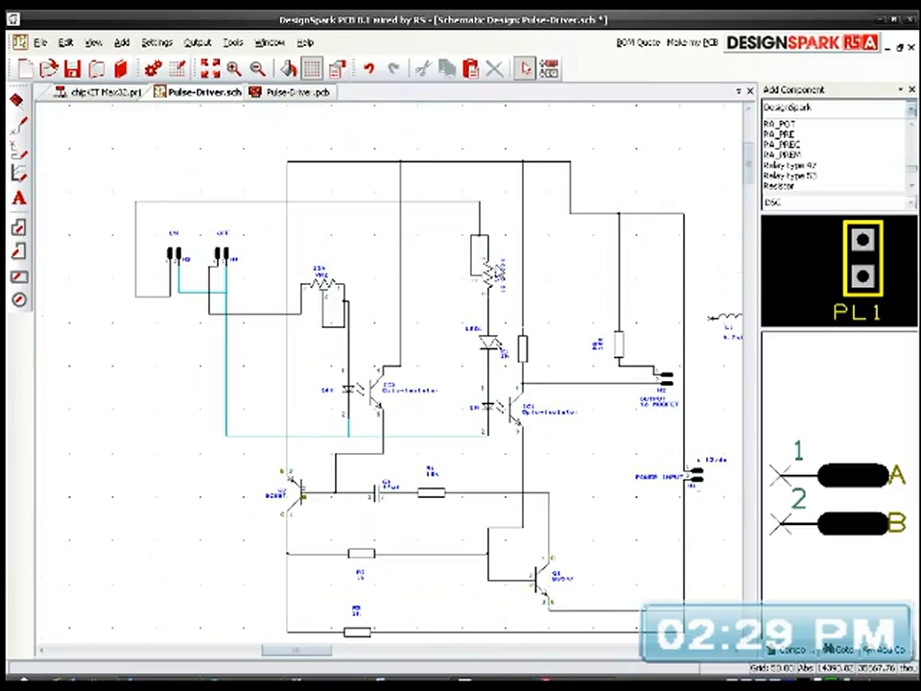
scroll(498, 269, up, 2)
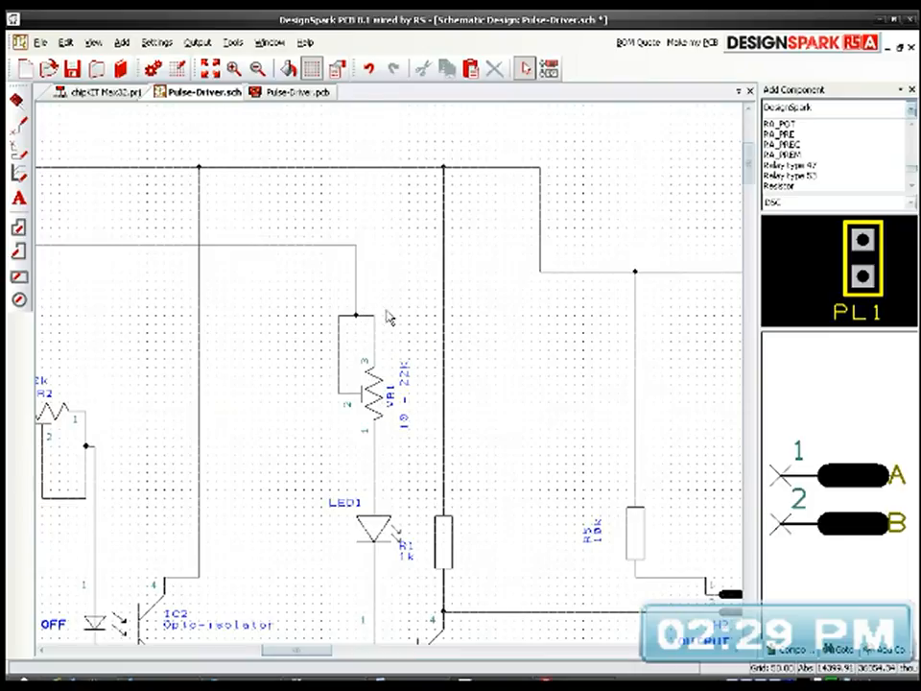
scroll(406, 347, down, 3)
middle_drag(368, 421, 500, 344)
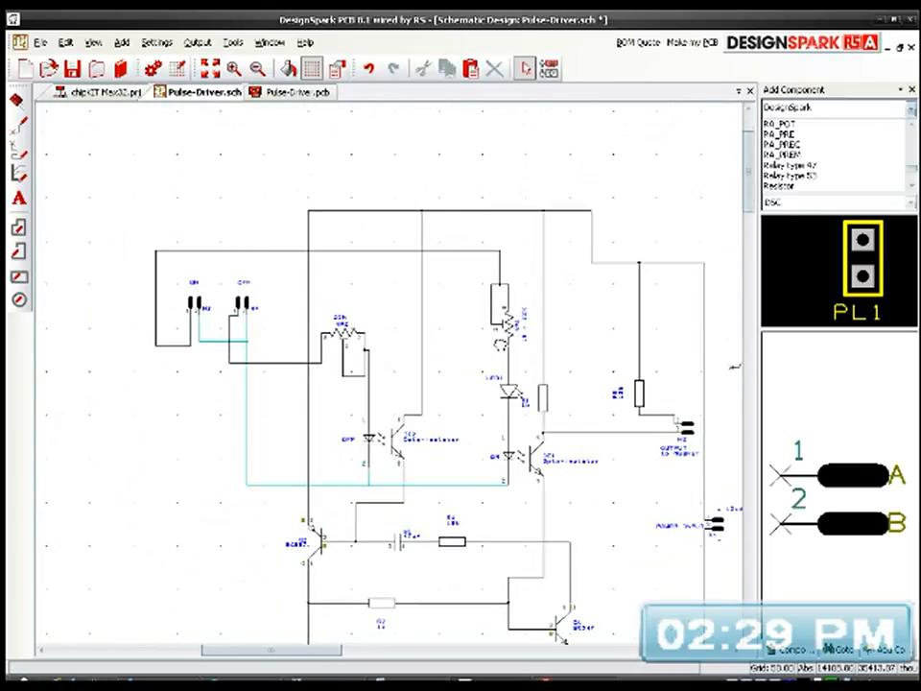
scroll(326, 441, up, 3)
scroll(391, 381, up, 2)
scroll(391, 380, down, 2)
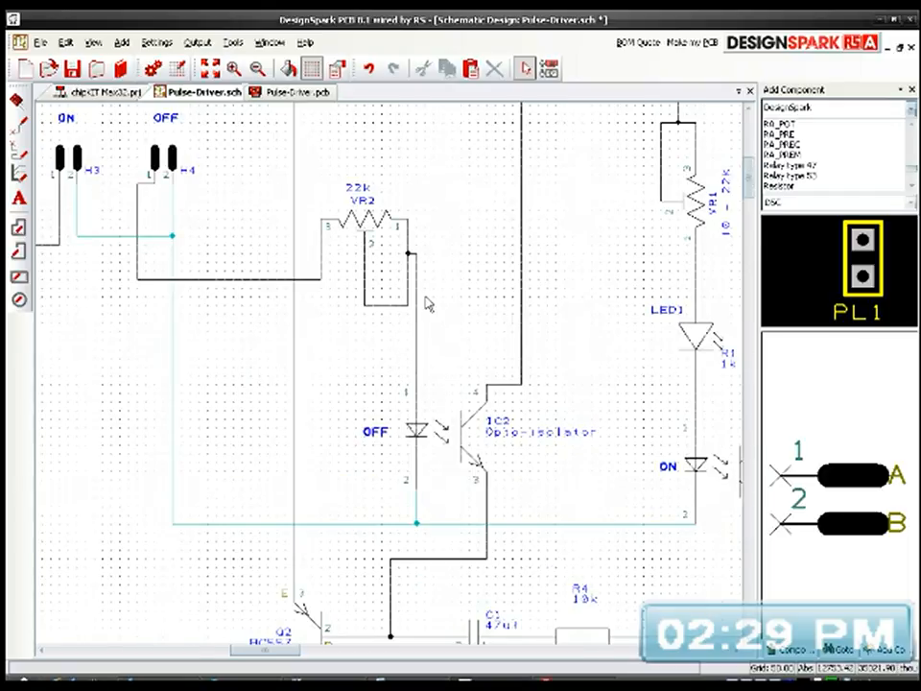
drag(422, 301, 426, 304)
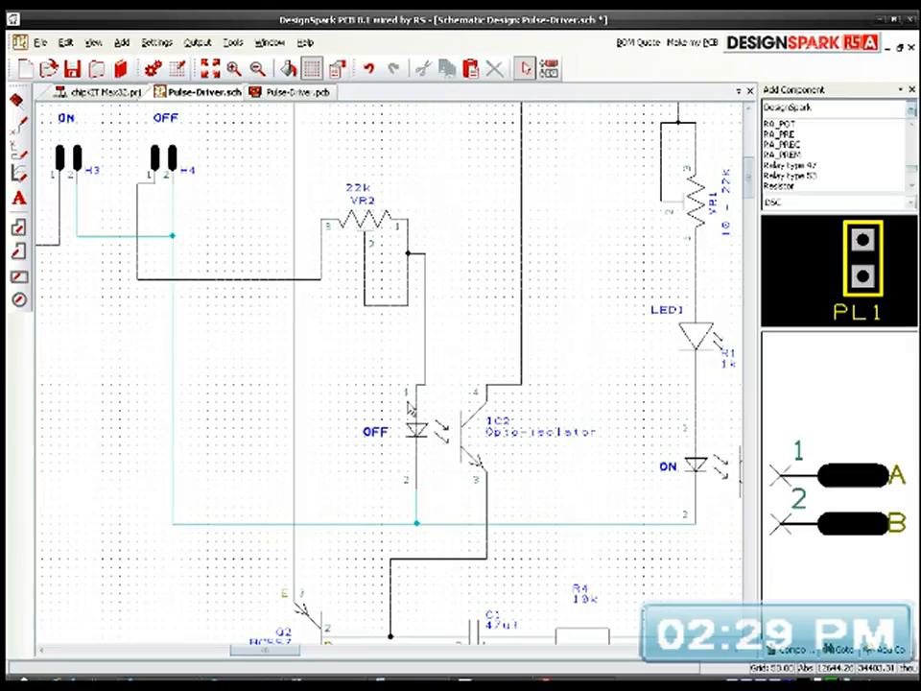
Step: Move opto-isolator IC2 one grid step right and up, and straighten its pin 2 connection by shifting the junction below it
click(434, 433)
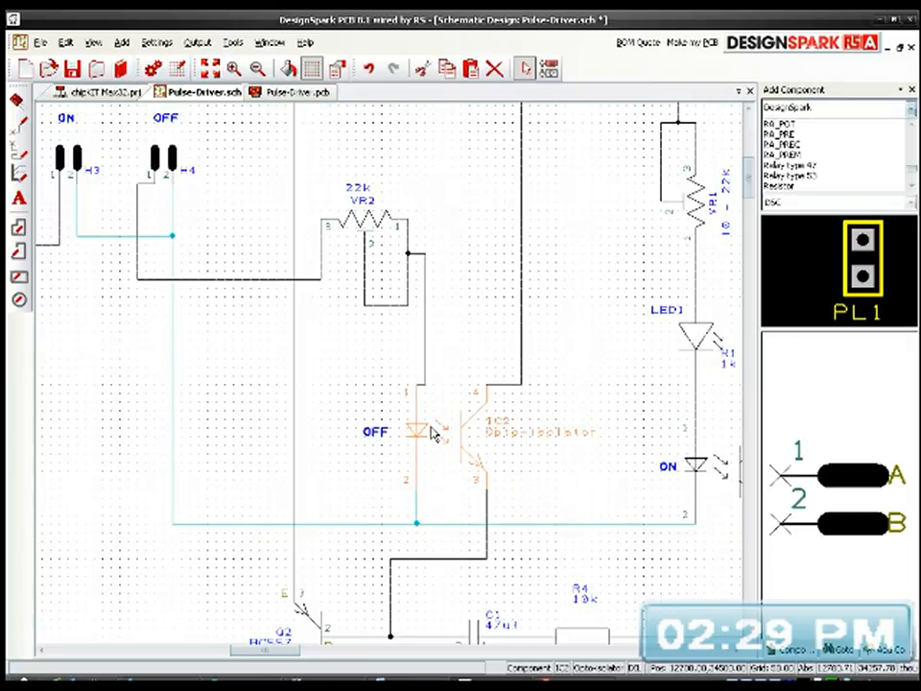
drag(433, 434, 446, 425)
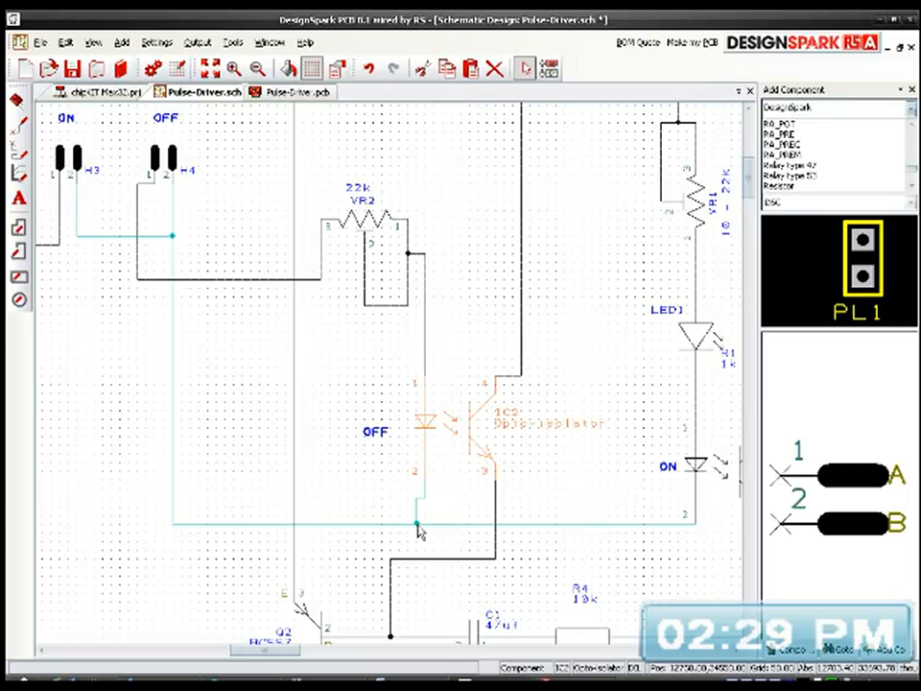
drag(419, 525, 427, 524)
click(571, 291)
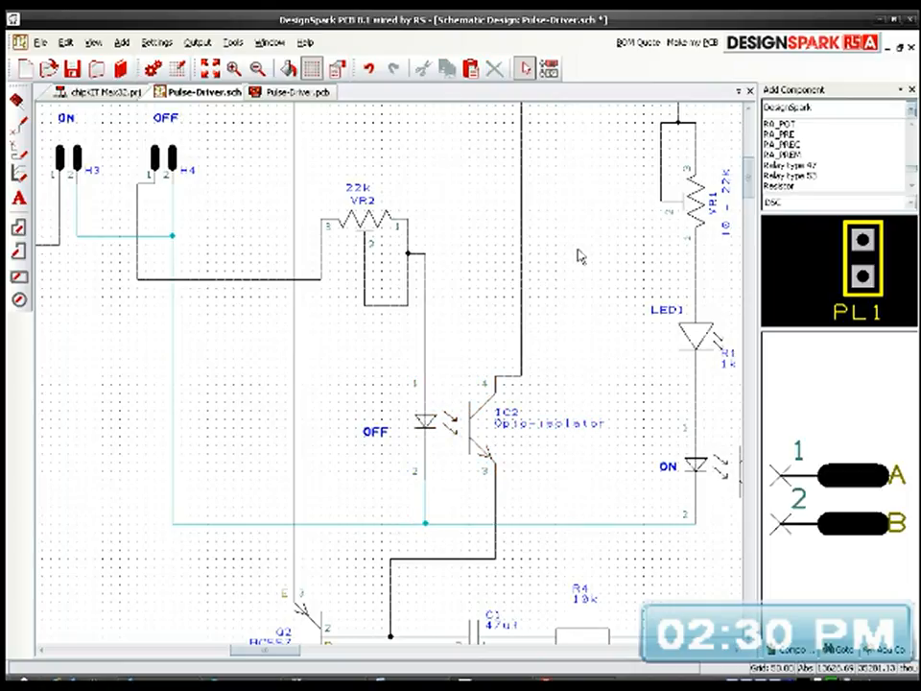
Step: Fit the whole schematic in view and save Pulse-Driver.sch
scroll(582, 258, down, 1)
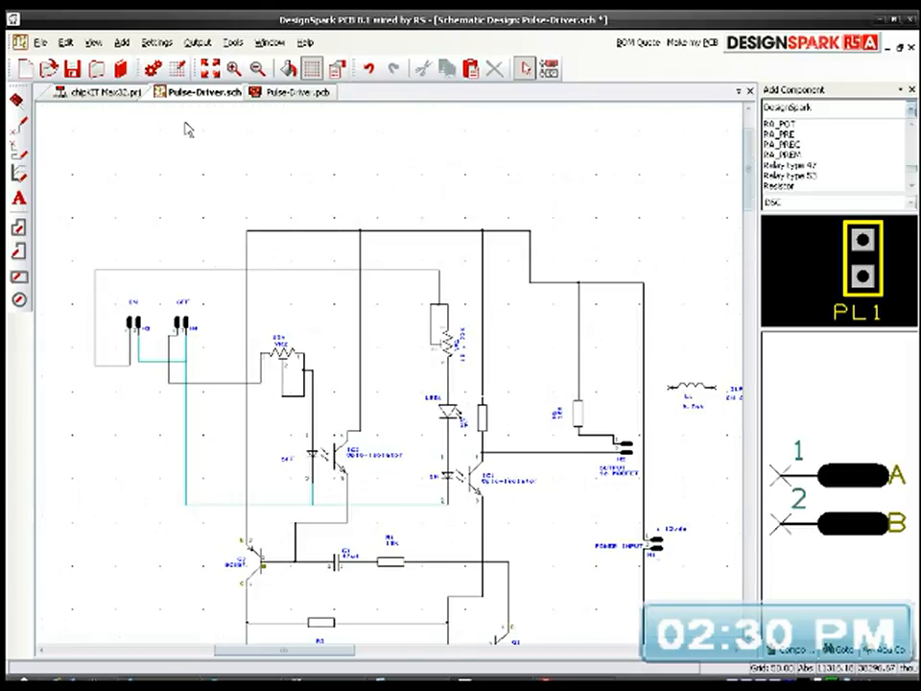
click(210, 68)
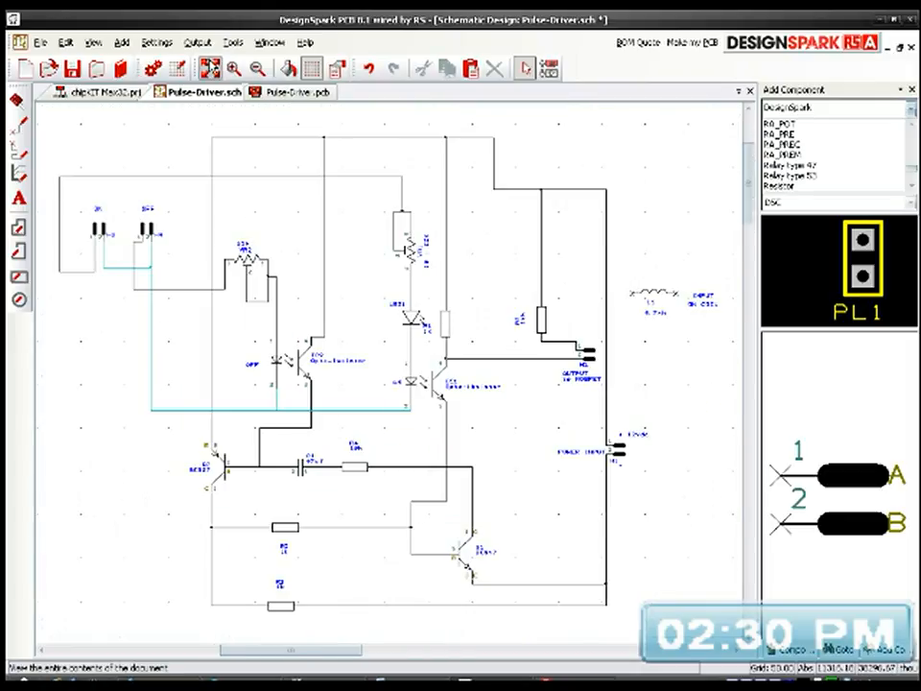
click(72, 69)
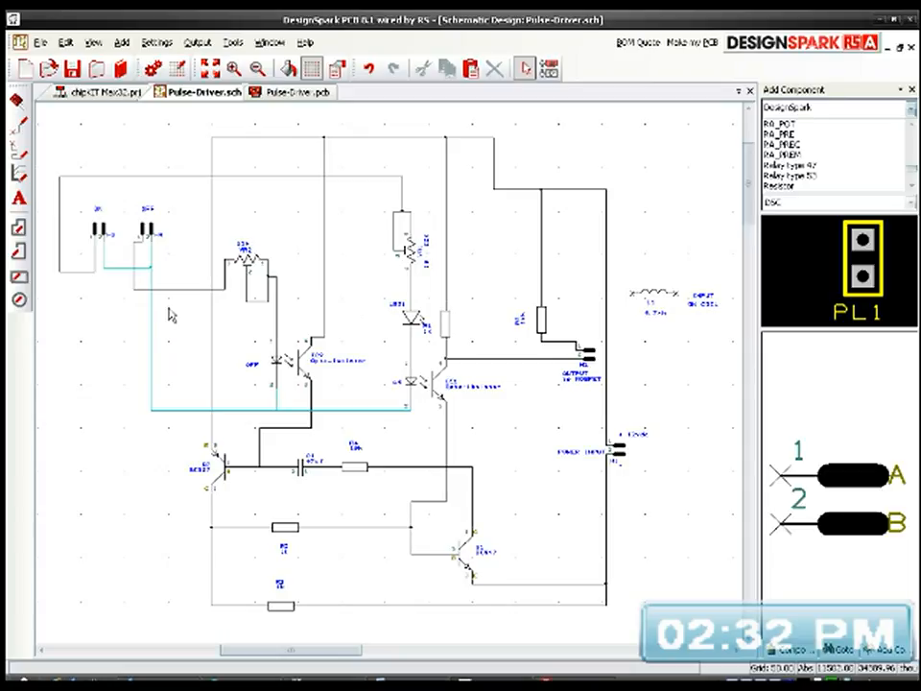
Step: Move resistor R5 up along its wire, closer to the supply rail and away from the output header
scroll(139, 280, up, 1)
scroll(391, 380, up, 1)
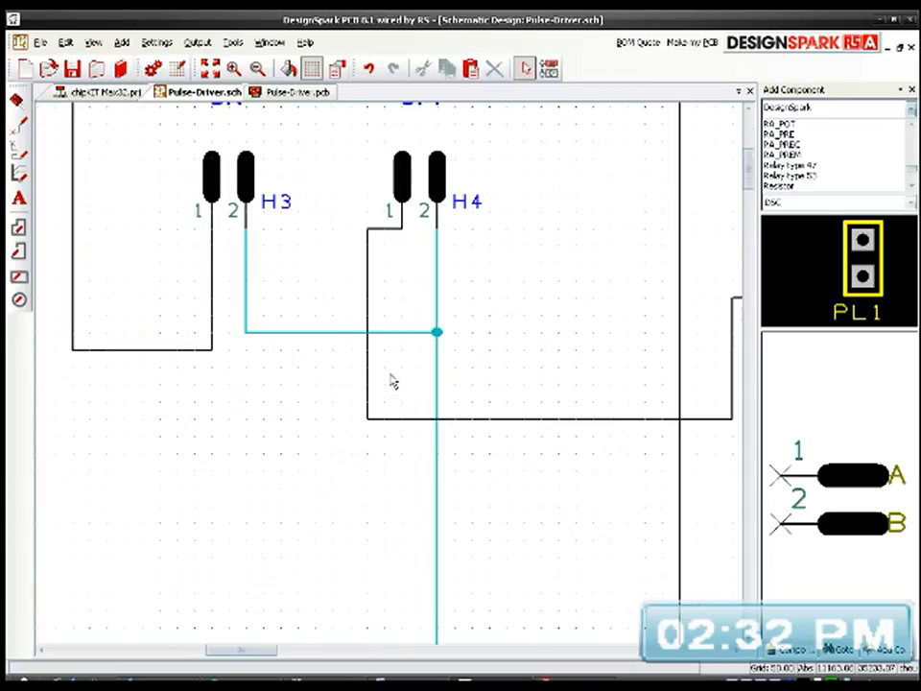
scroll(390, 380, down, 2)
middle_drag(509, 476, 310, 389)
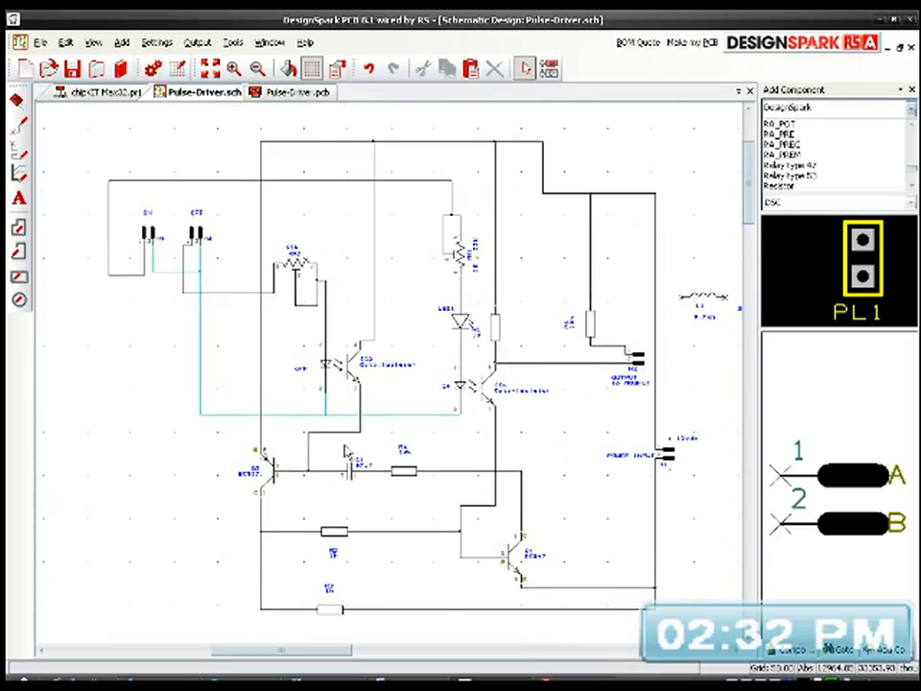
click(701, 501)
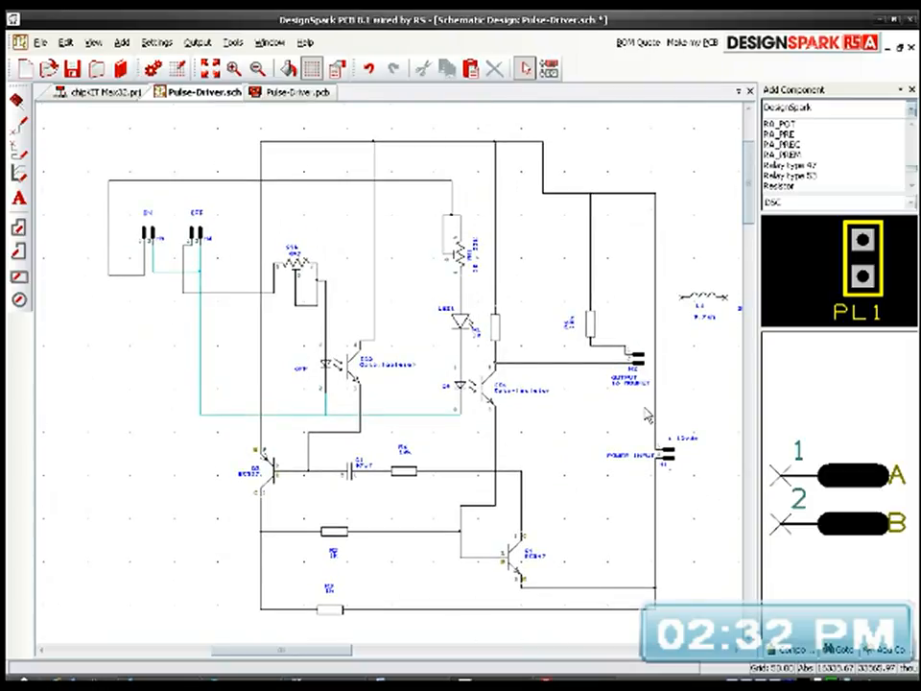
click(591, 326)
drag(593, 330, 594, 274)
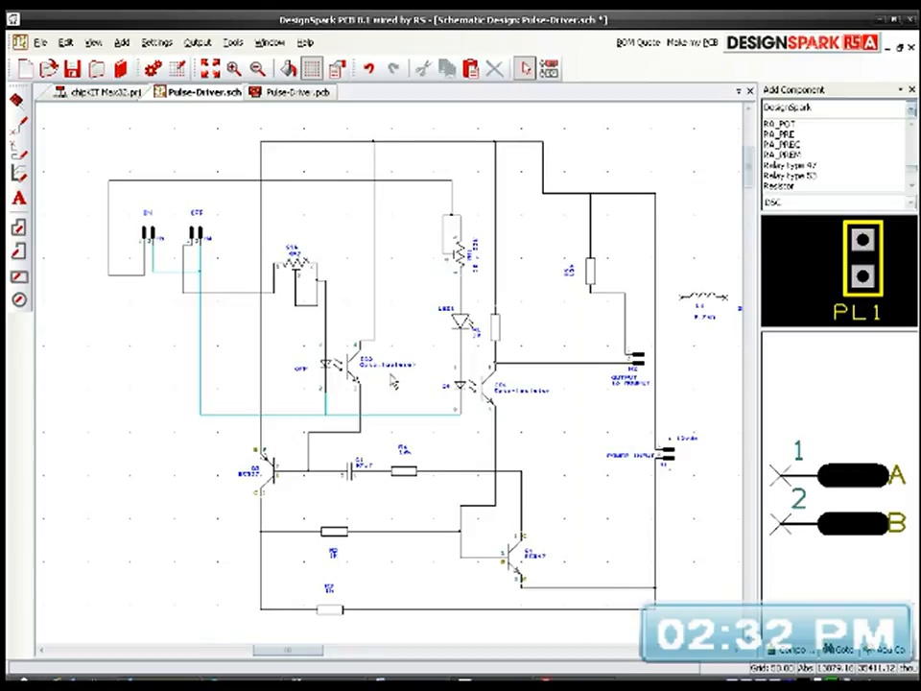
Step: Delete the wires joining potentiometer VR1's pins 2 and 3 to the line from header H3
scroll(390, 380, up, 2)
middle_drag(576, 433, 631, 342)
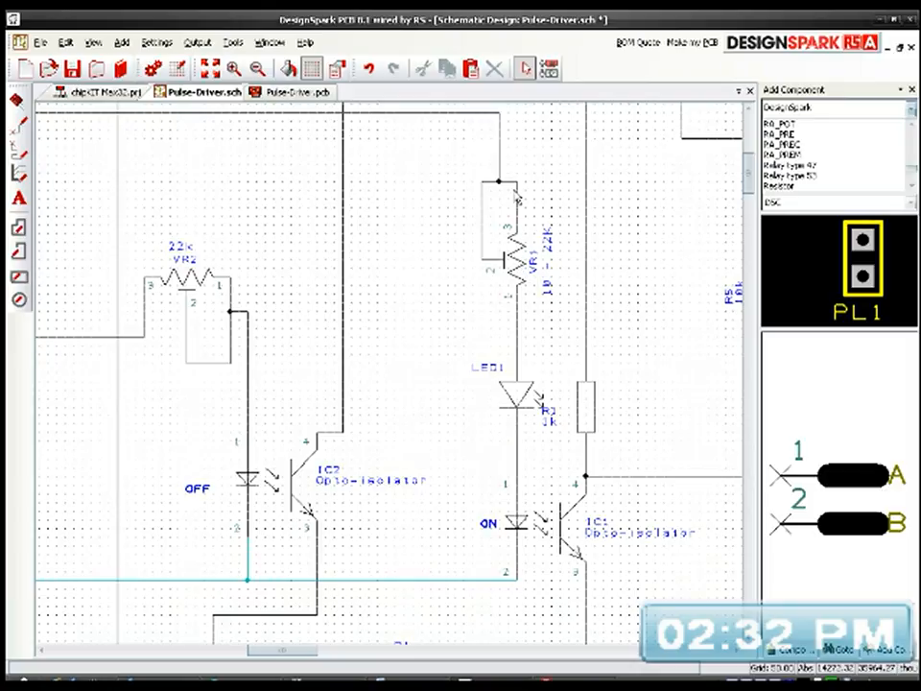
click(512, 185)
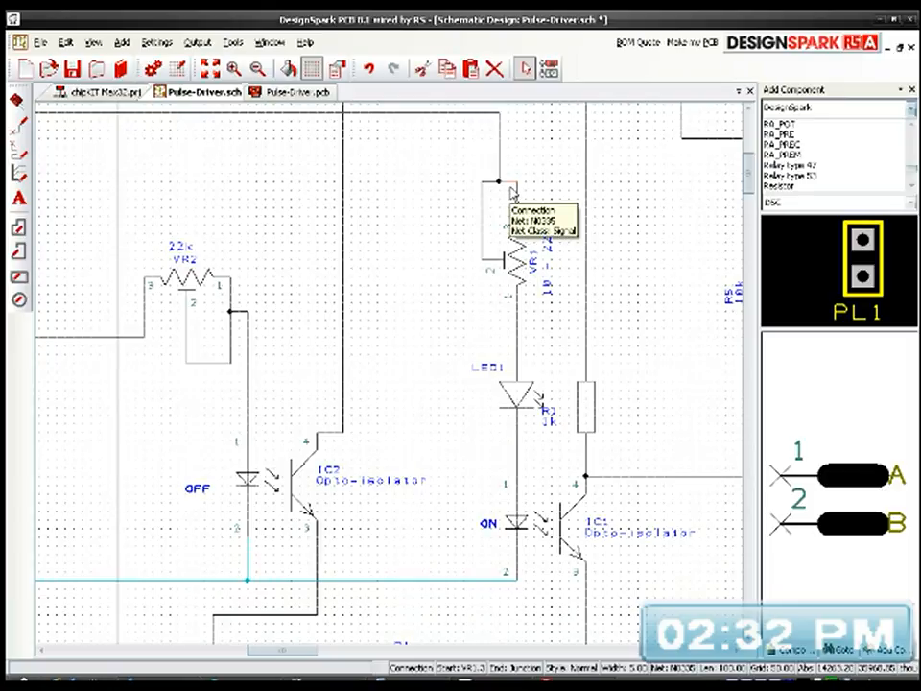
key(Delete)
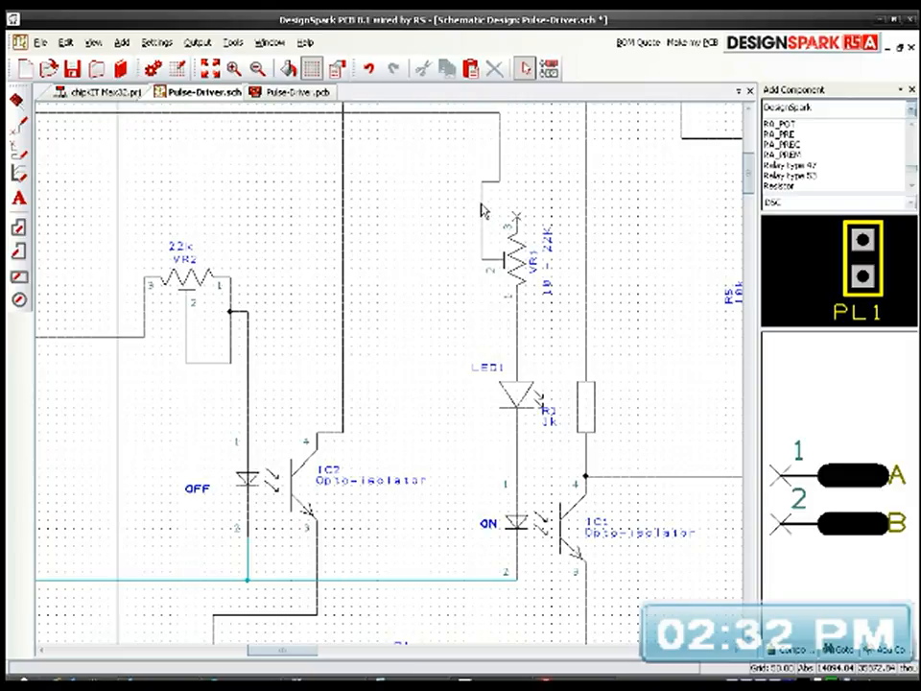
Step: Mirror and rotate potentiometer VR1 to lie horizontally above LED1, with pin 1 on LED1's wire and pin 2 facing up
click(518, 257)
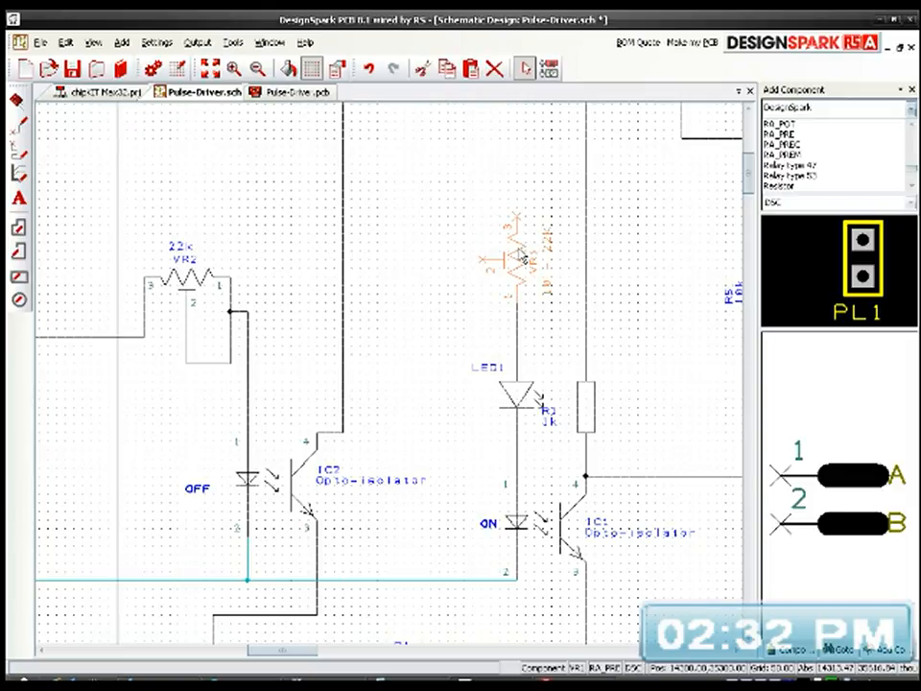
key(f)
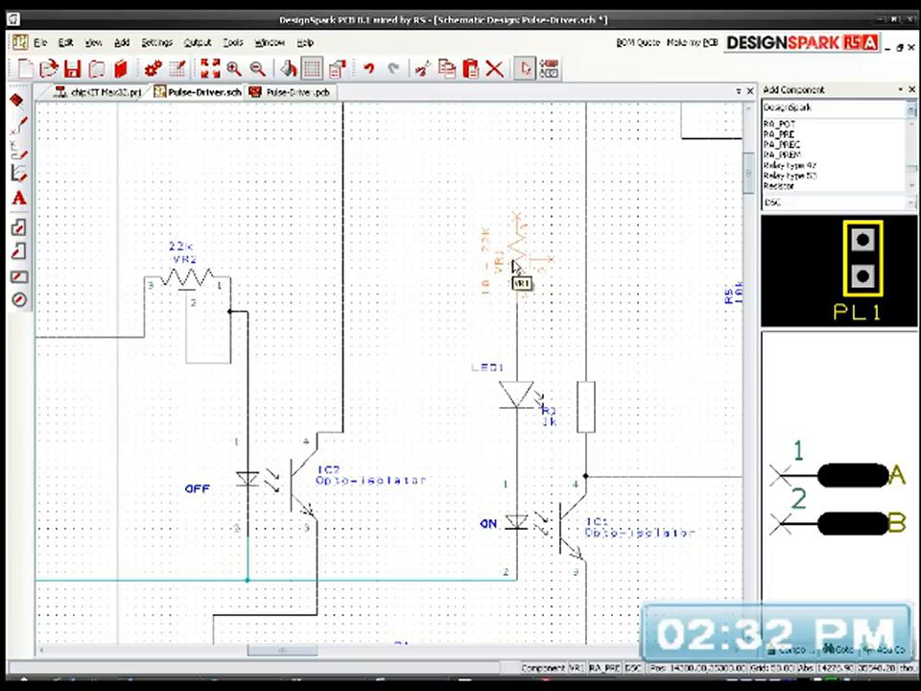
key(r)
drag(512, 264, 485, 230)
click(499, 299)
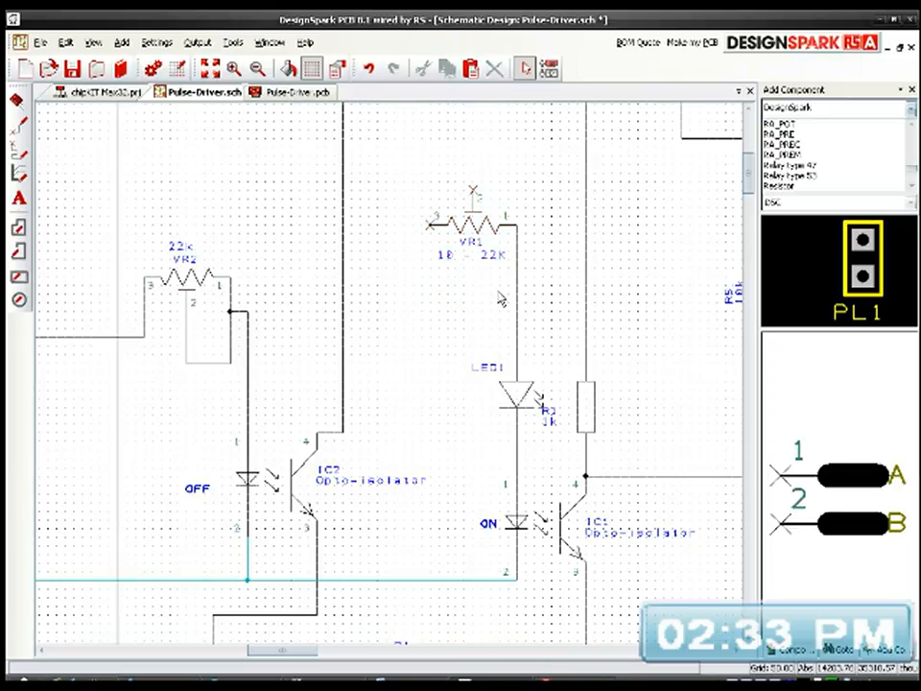
Step: Wire VR1's pin 2 up over the supply rail and across to pin 1 of the ON header H3
middle_drag(508, 320, 563, 437)
scroll(561, 436, down, 1)
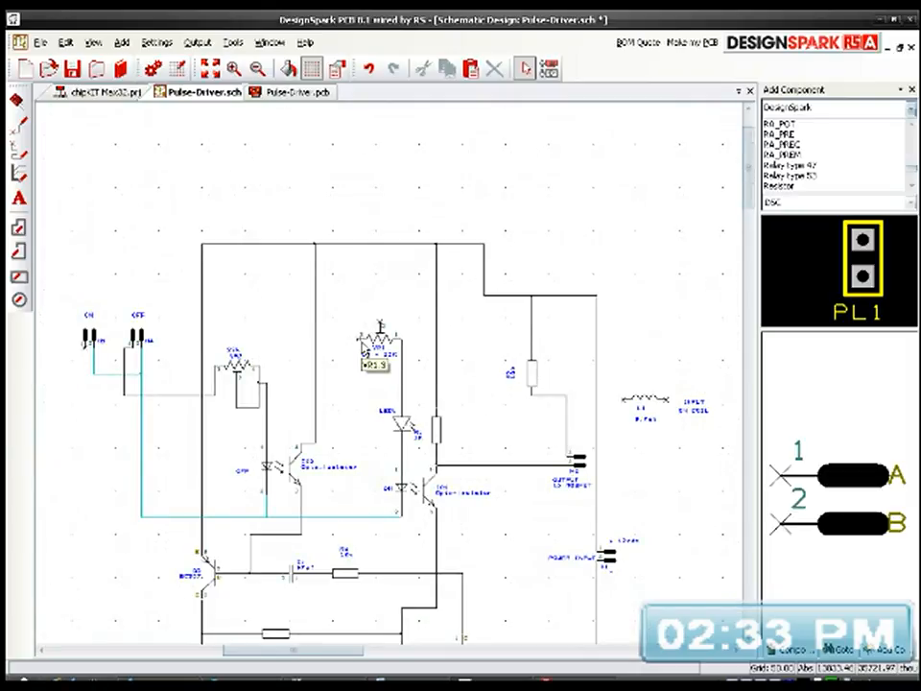
scroll(374, 363, up, 1)
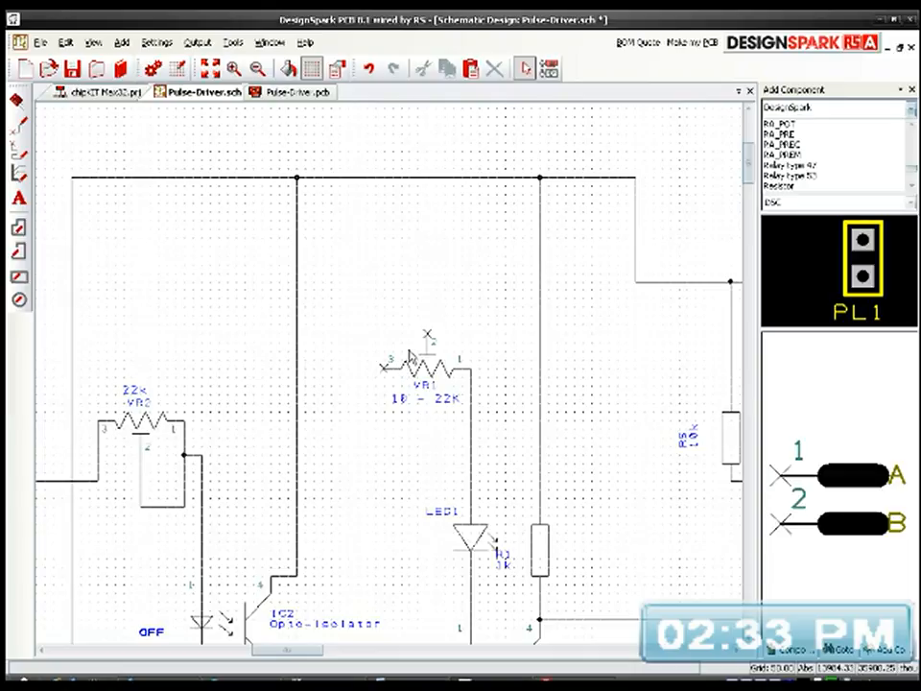
drag(428, 337, 419, 136)
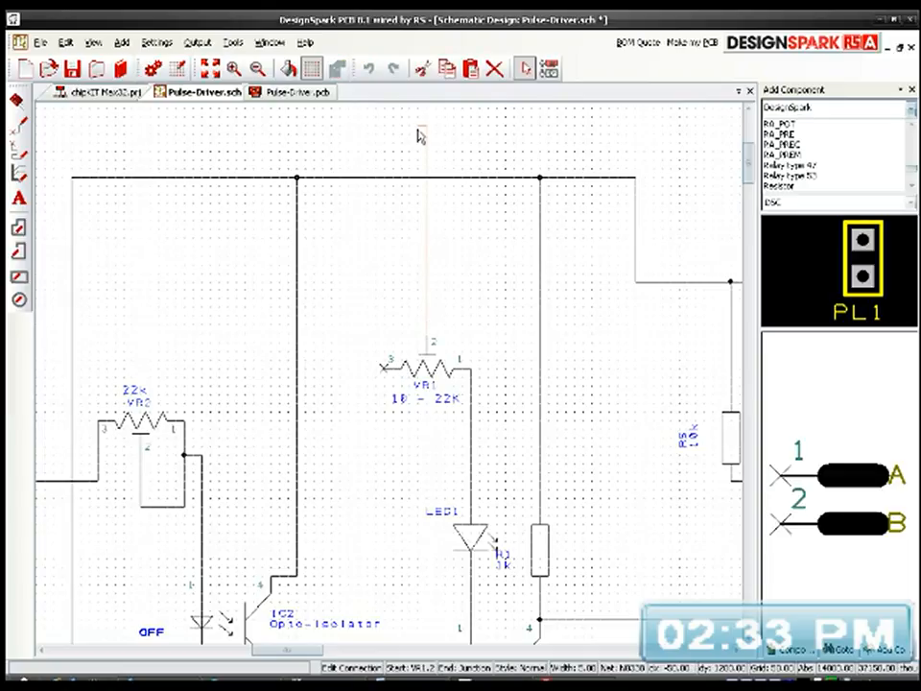
click(419, 130)
middle_drag(320, 144, 582, 191)
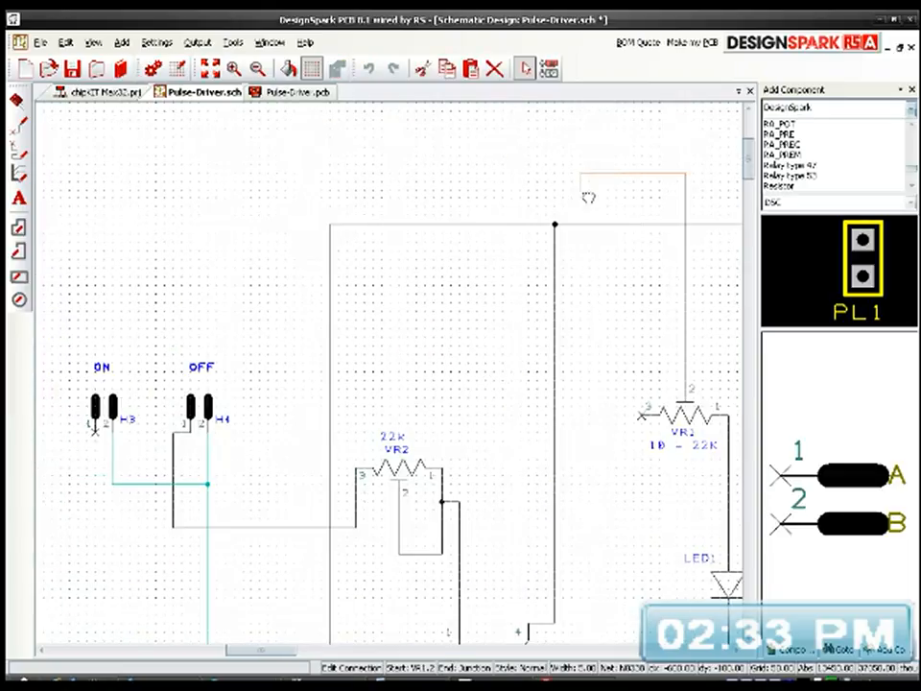
click(76, 240)
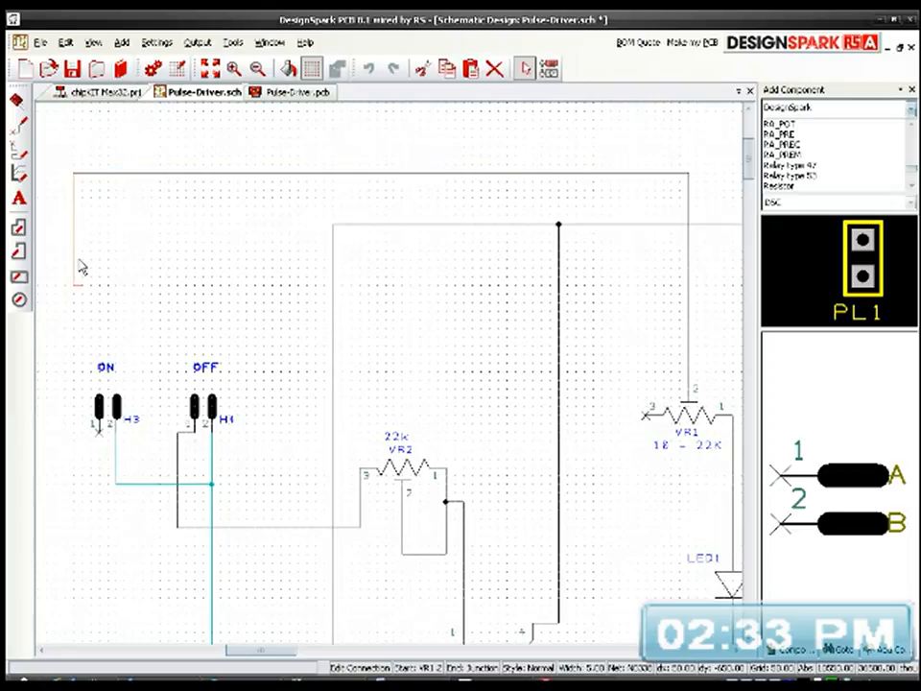
click(99, 434)
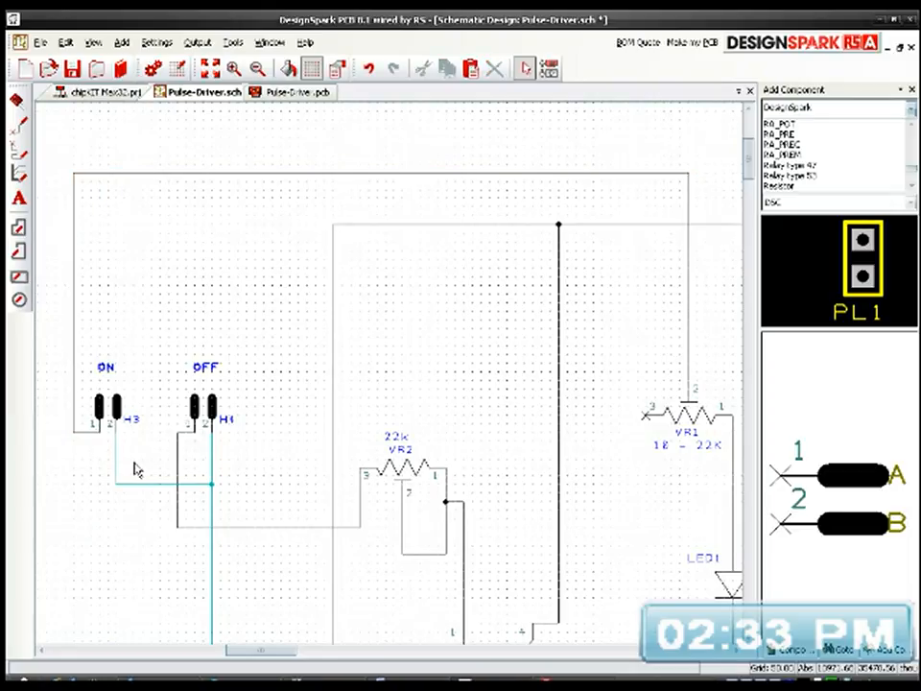
Step: Connect VR1's pin 3 to the vertical wire above its pin 2
middle_drag(450, 447, 345, 450)
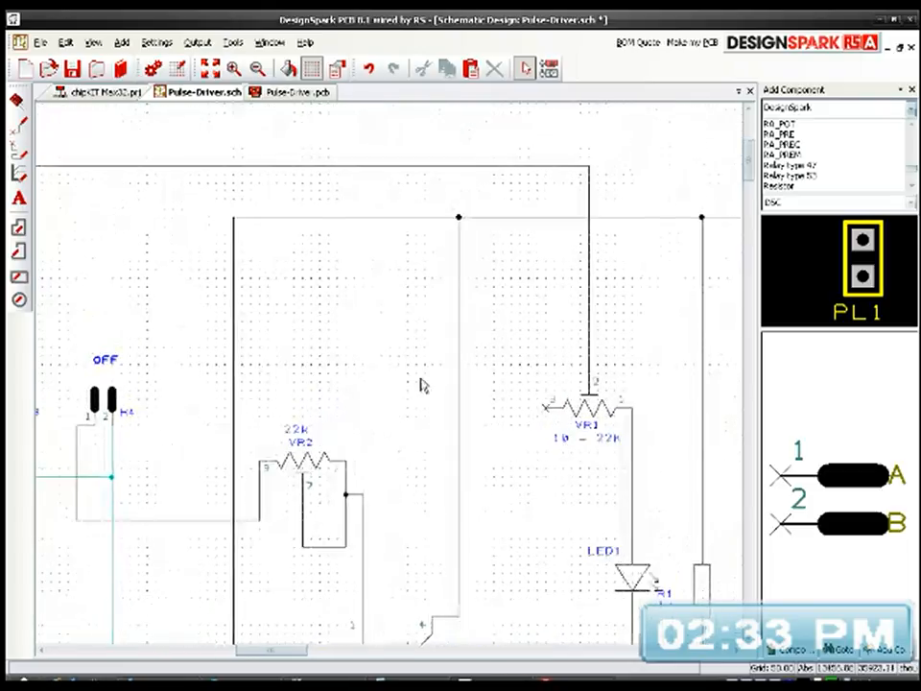
click(545, 408)
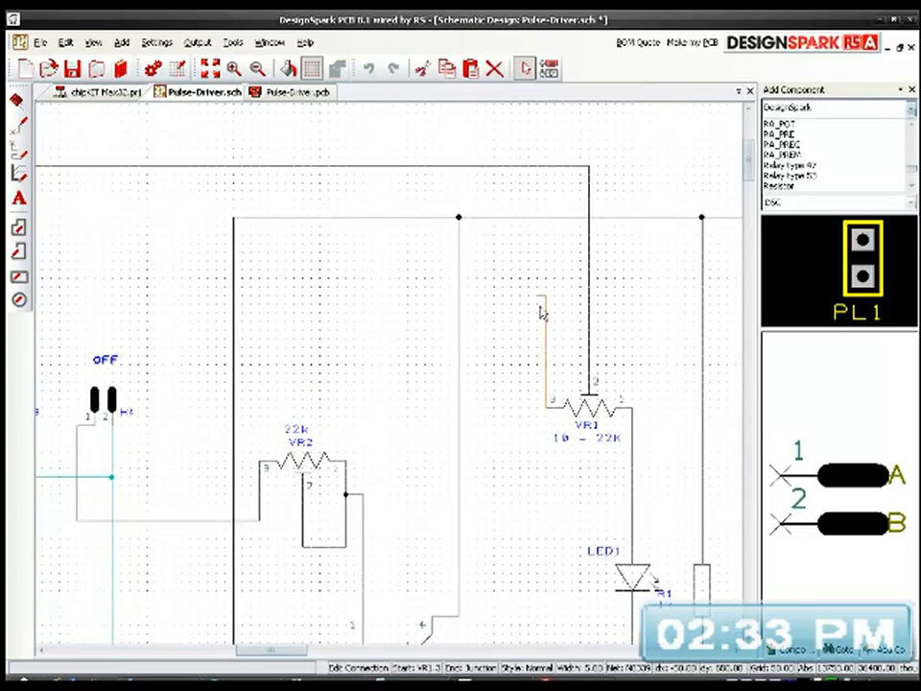
click(588, 280)
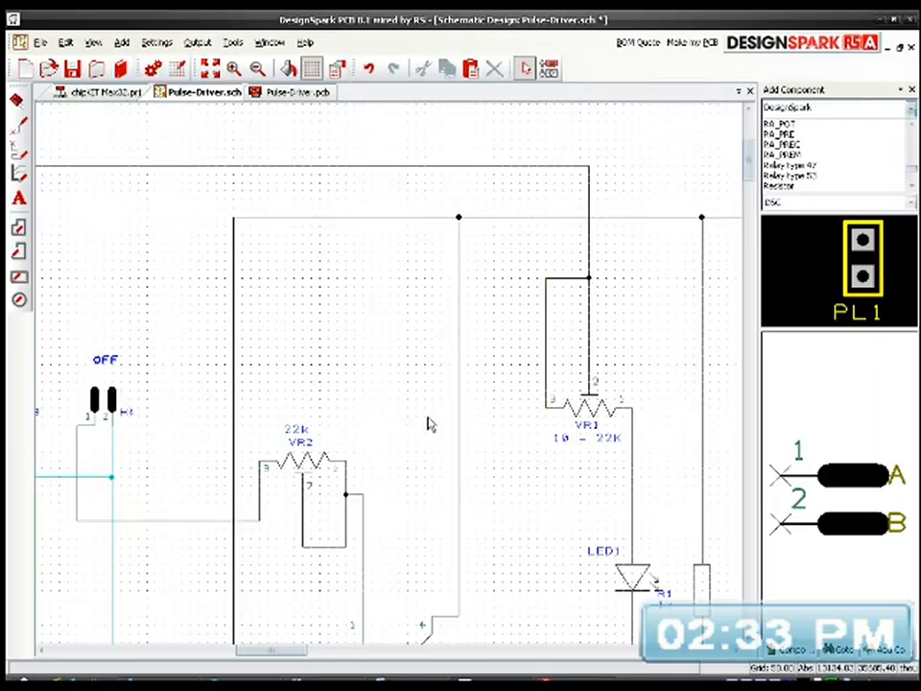
middle_drag(471, 457, 503, 320)
middle_drag(398, 448, 439, 631)
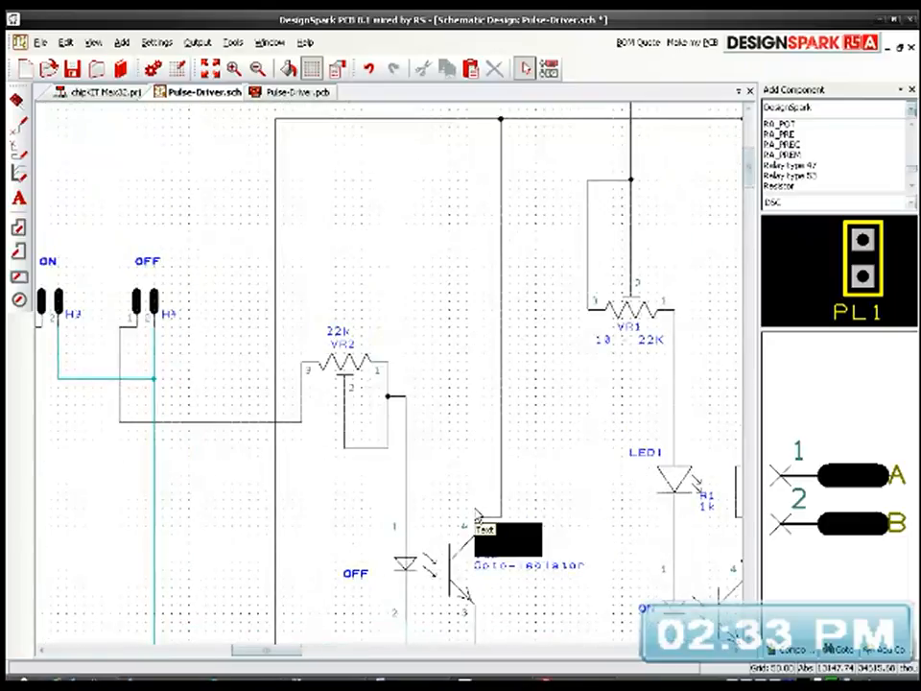
middle_drag(483, 451, 461, 435)
middle_drag(541, 479, 593, 407)
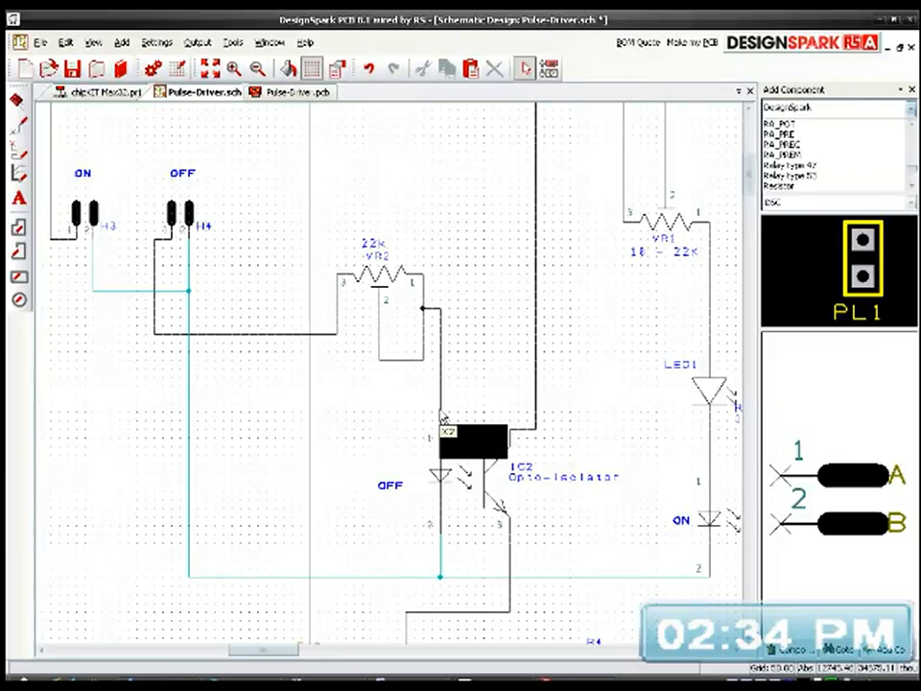
middle_drag(537, 380, 570, 397)
Step: Rotate resistor R5's name and value labels to read horizontally beside the resistor
scroll(570, 397, down, 2)
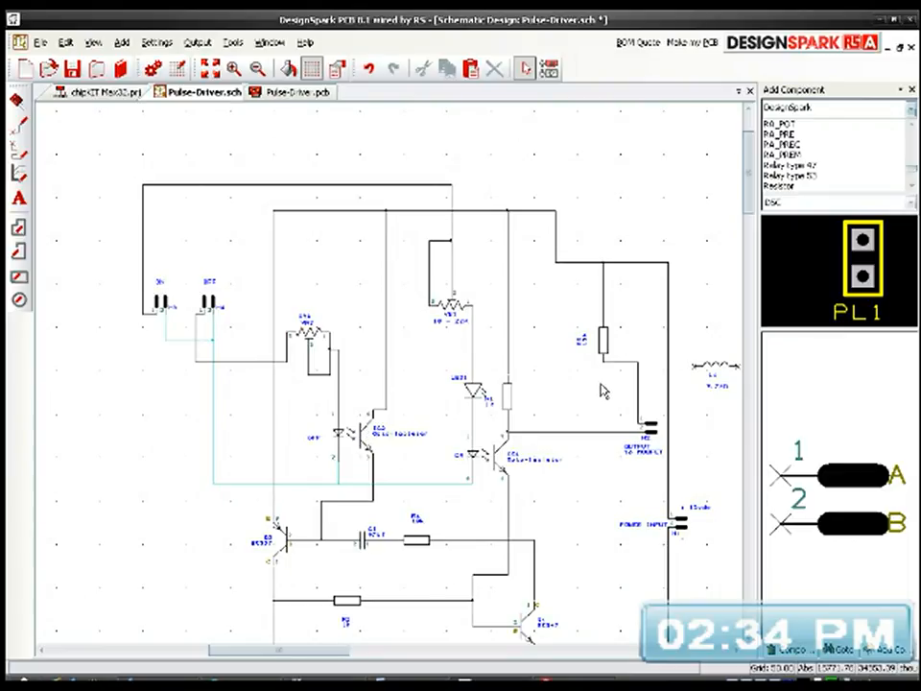
scroll(605, 364, up, 5)
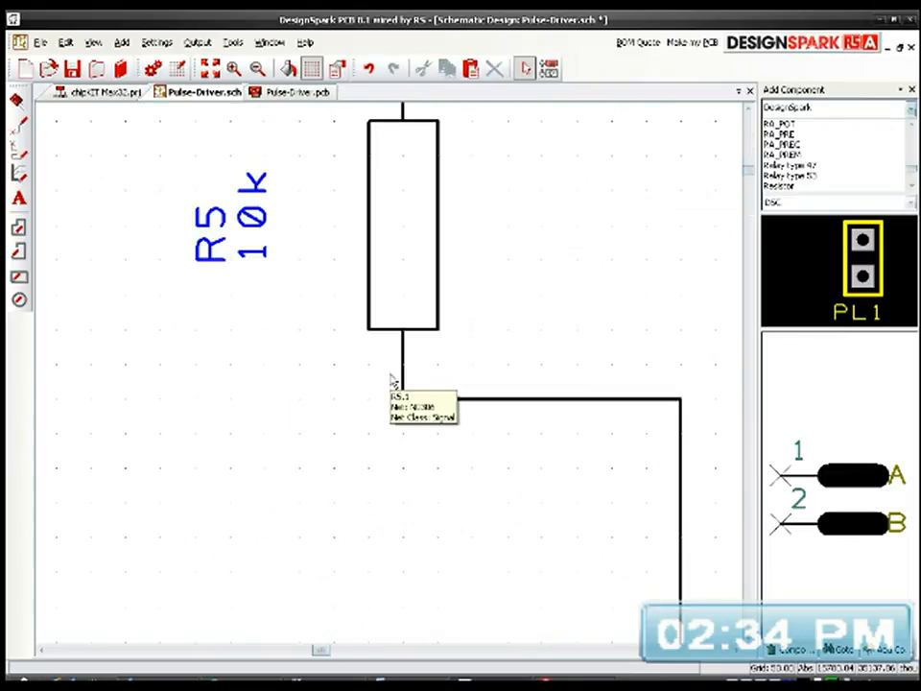
click(247, 247)
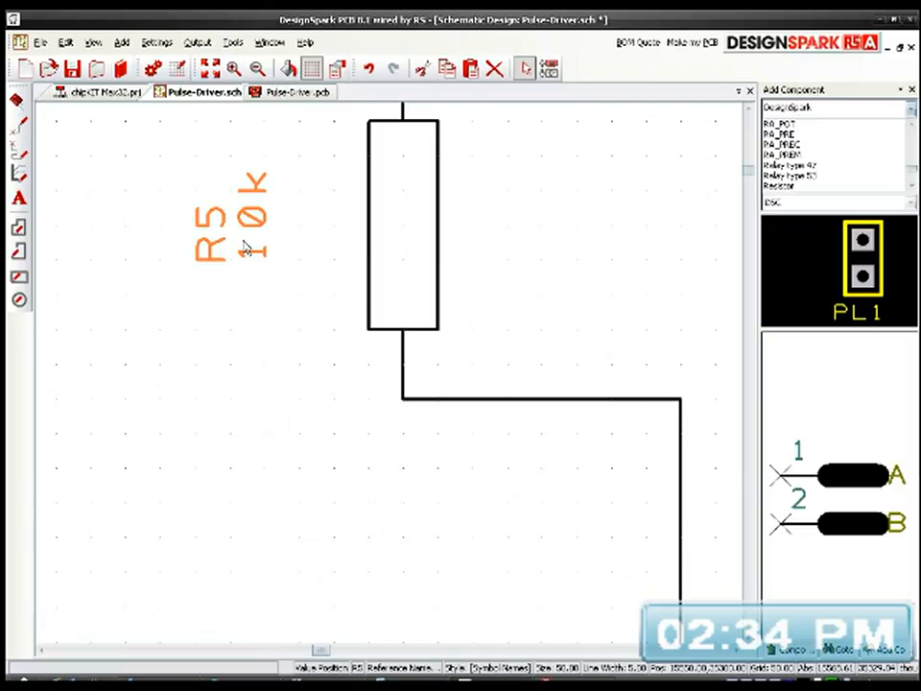
key(r)
drag(185, 298, 292, 290)
Step: Move resistor R1's name and value labels to the right side of the resistor, clear of LED1
scroll(388, 374, down, 3)
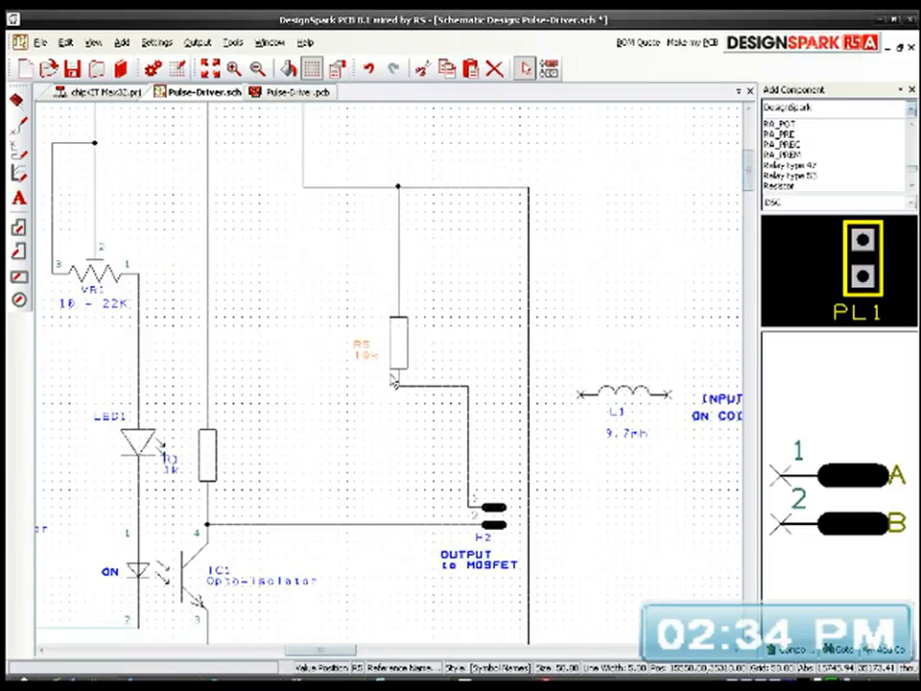
middle_drag(424, 467, 575, 363)
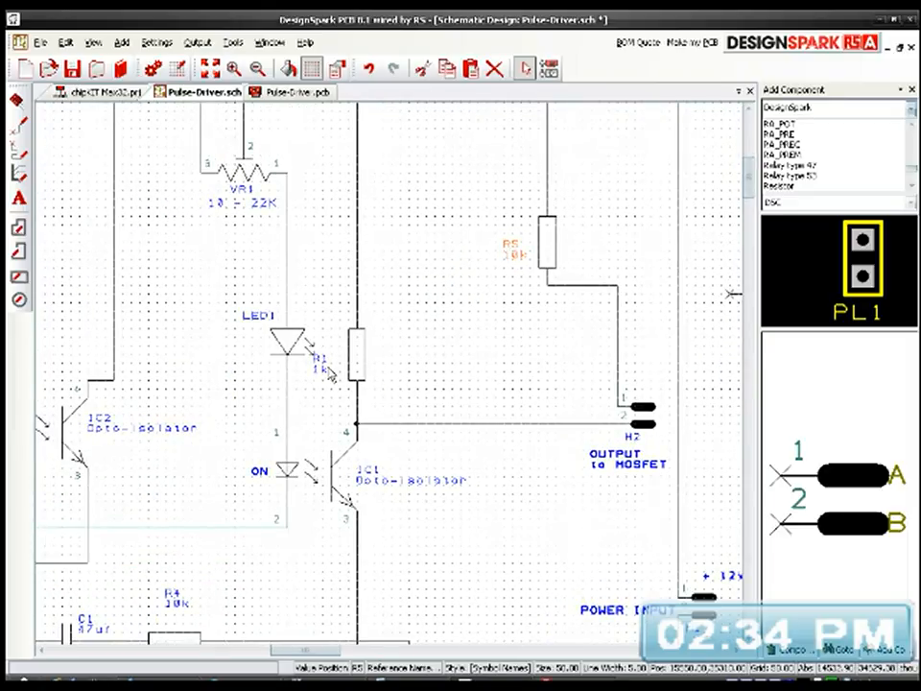
click(319, 362)
drag(321, 373, 395, 373)
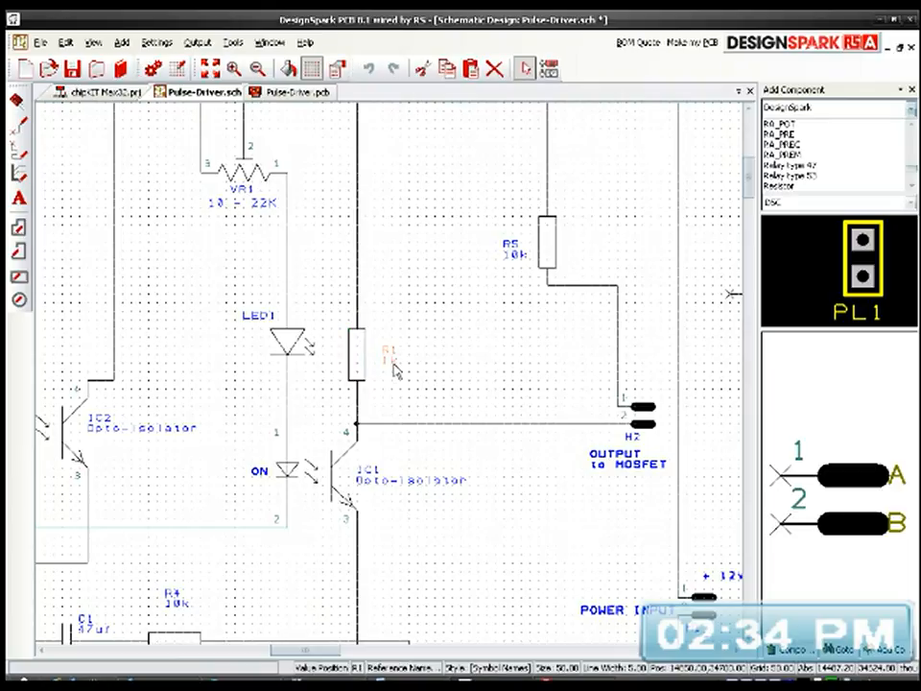
Step: Copy the 1k resistor R3 at the bottom of the schematic
middle_drag(399, 474, 600, 372)
scroll(516, 488, down, 5)
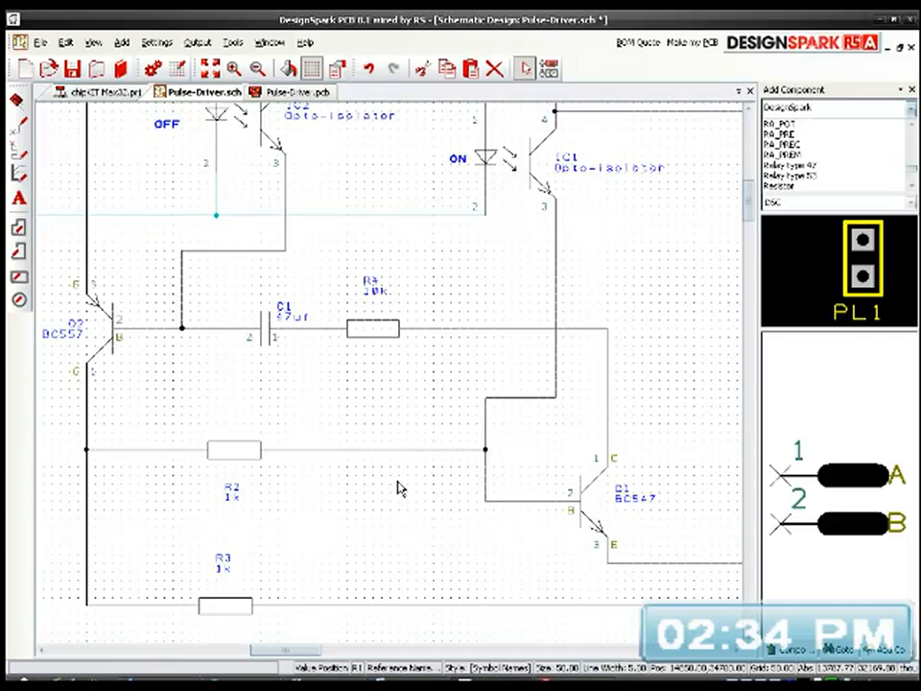
click(223, 607)
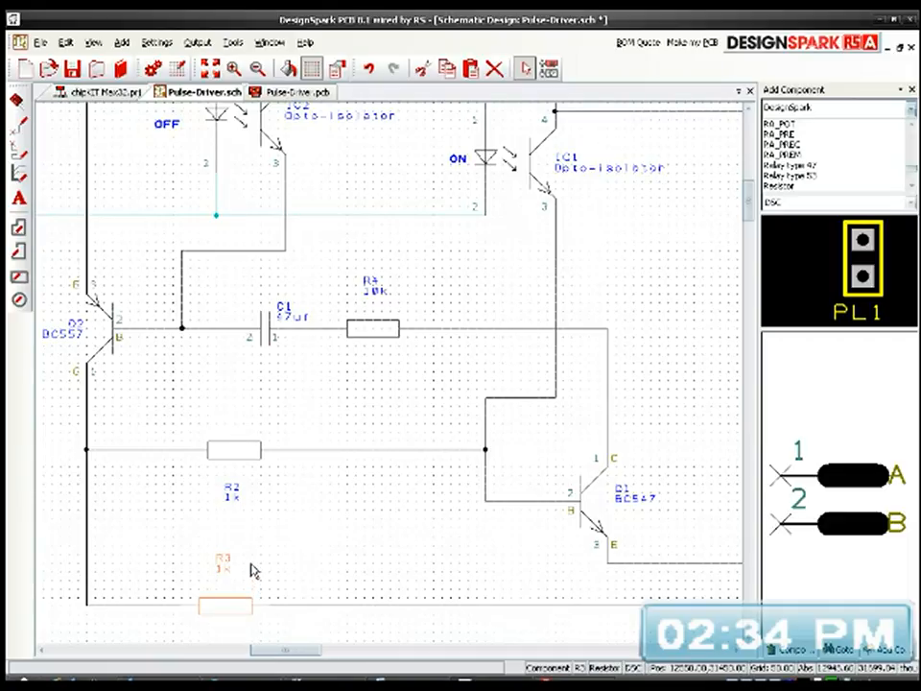
Step: Delete the wire running from the junction below header H4 to the opto-isolators' pin 2 line
scroll(302, 564, down, 1)
middle_drag(441, 177, 323, 362)
scroll(174, 293, up, 1)
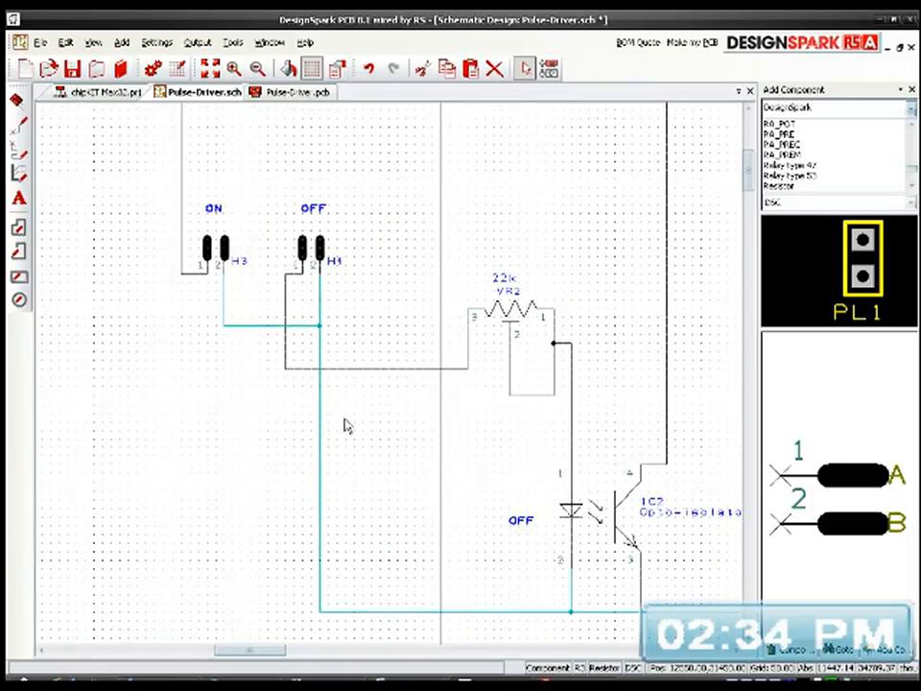
mouse_move(322, 441)
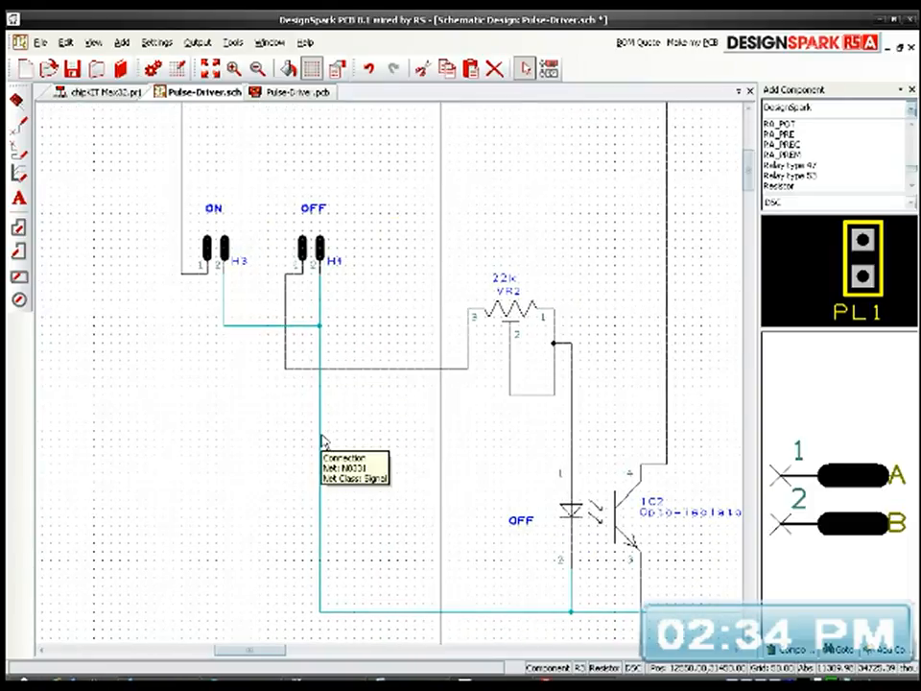
click(322, 442)
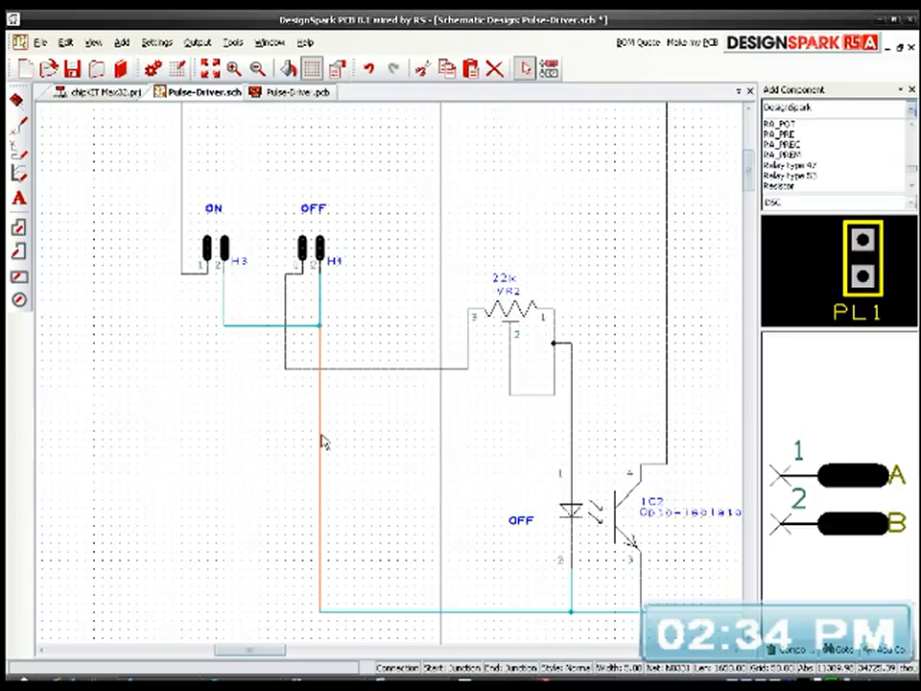
key(Delete)
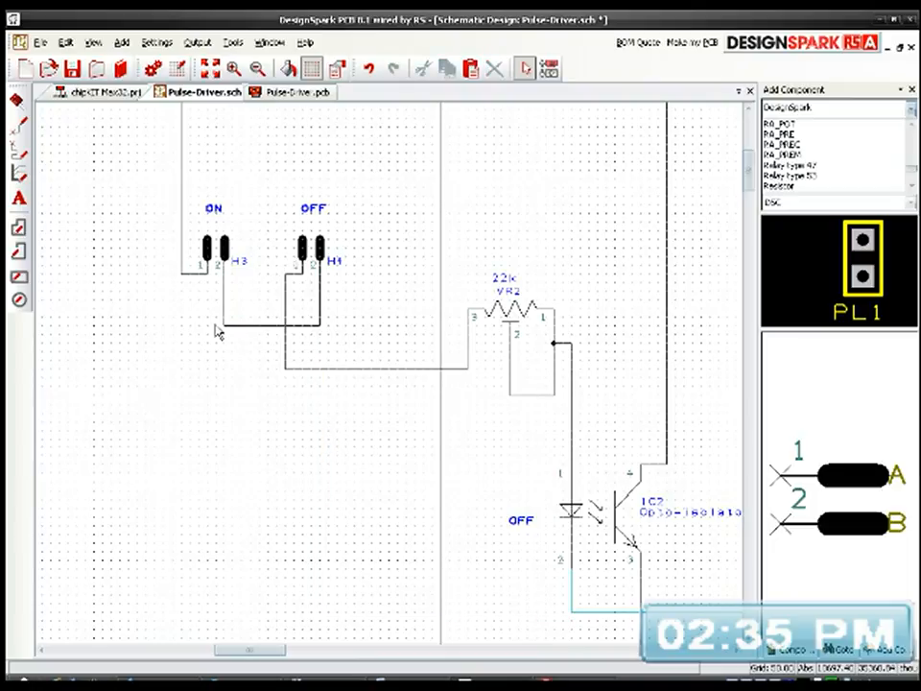
Step: Paste the 1k resistor below headers H3 and H4 and wire its left end to the line joining their pin 2 connections
key(ctrl+v)
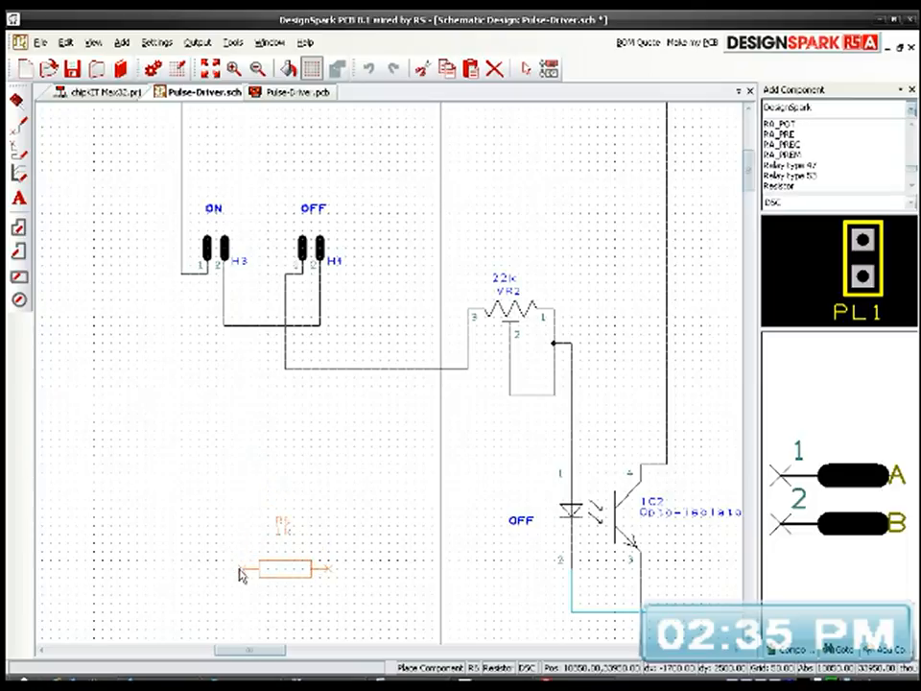
click(240, 570)
middle_drag(423, 547, 394, 530)
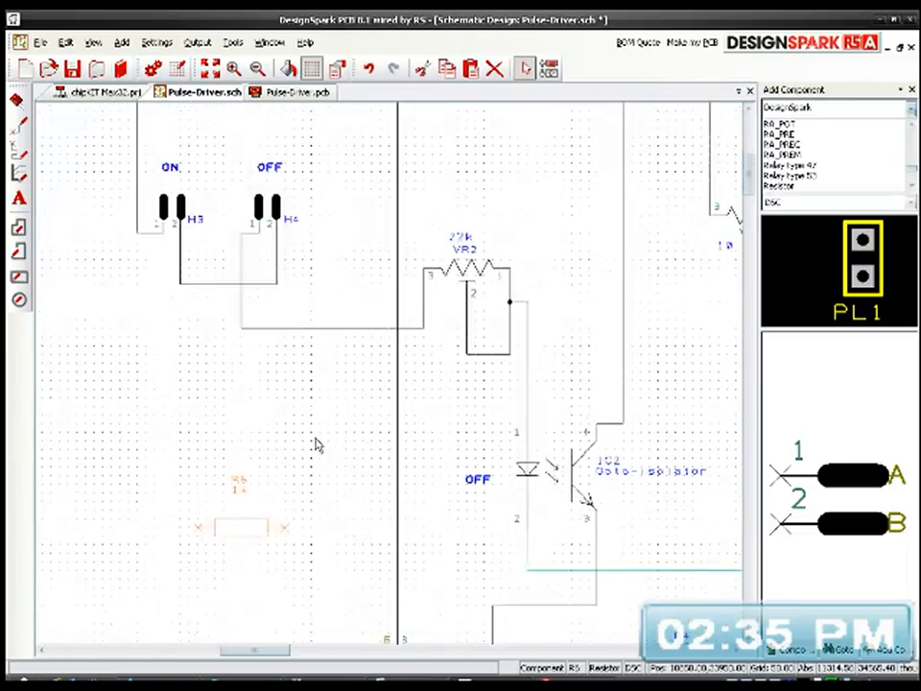
click(201, 533)
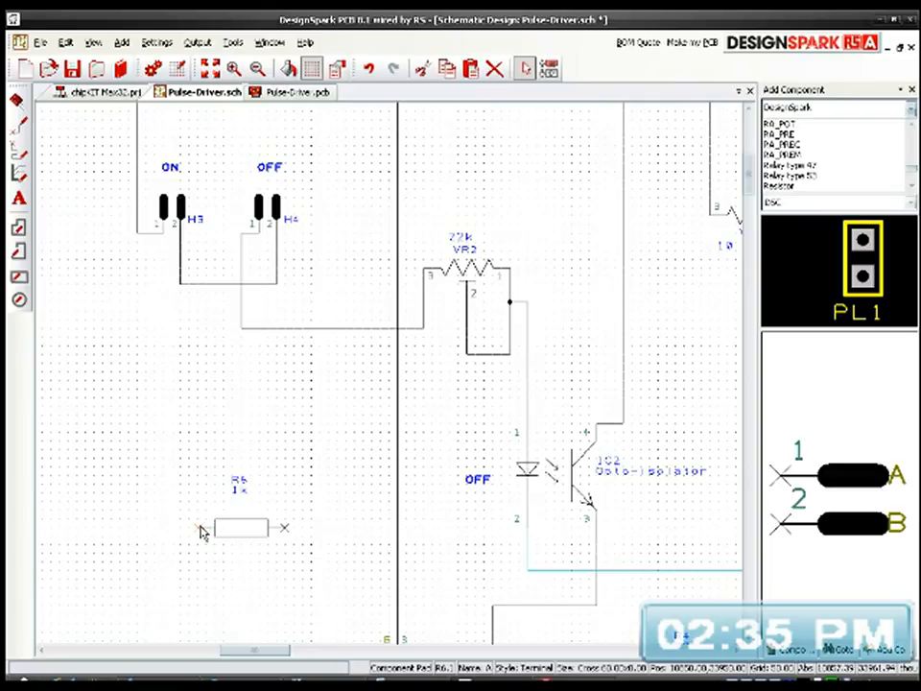
drag(201, 527, 198, 285)
Step: Wire the free right end of resistor R6 to the line joining pin 2 of both opto-isolators
middle_drag(300, 544, 196, 440)
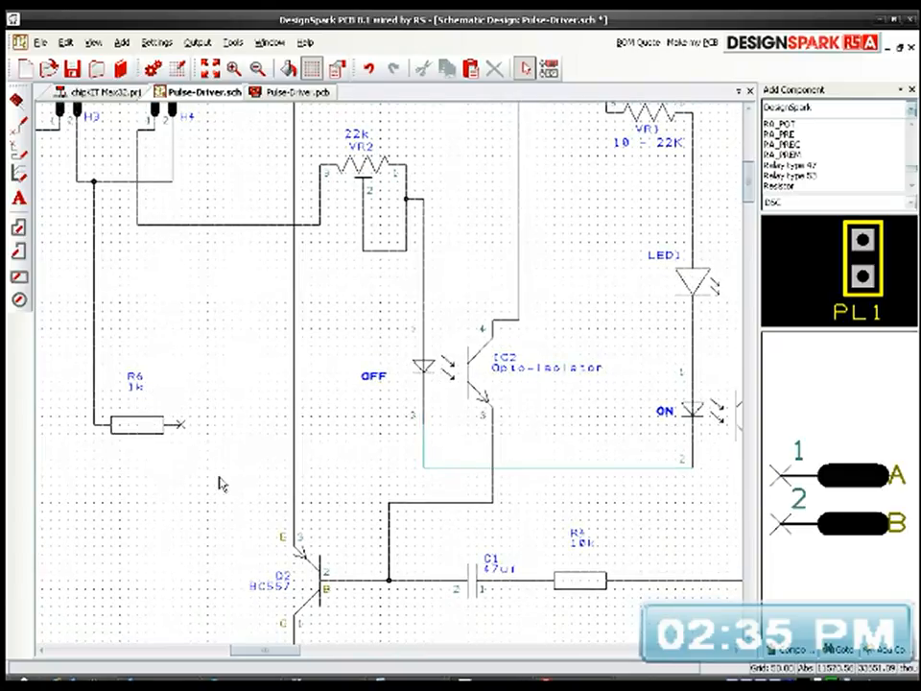
click(178, 431)
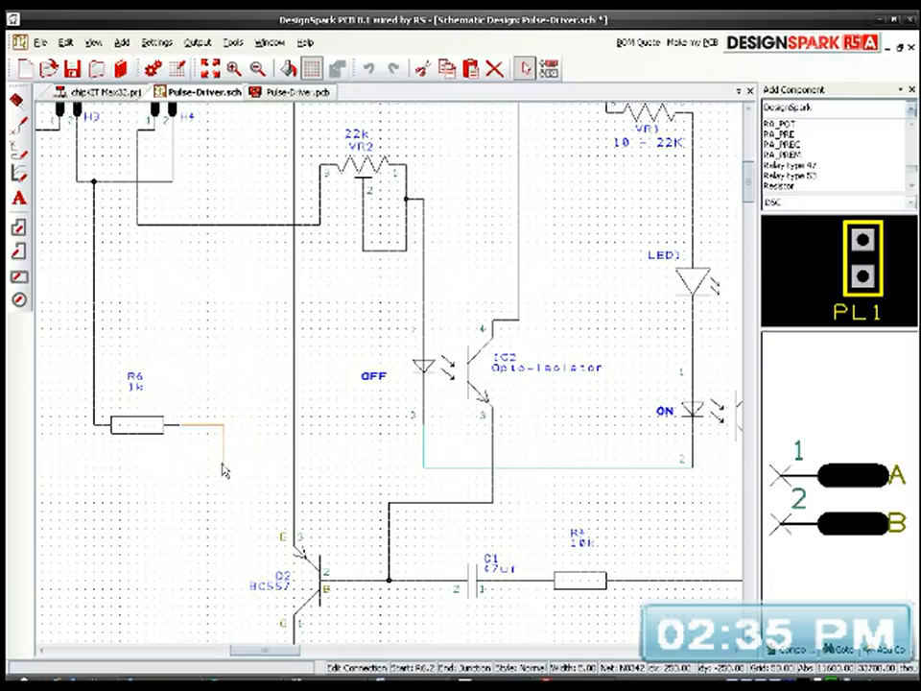
click(233, 468)
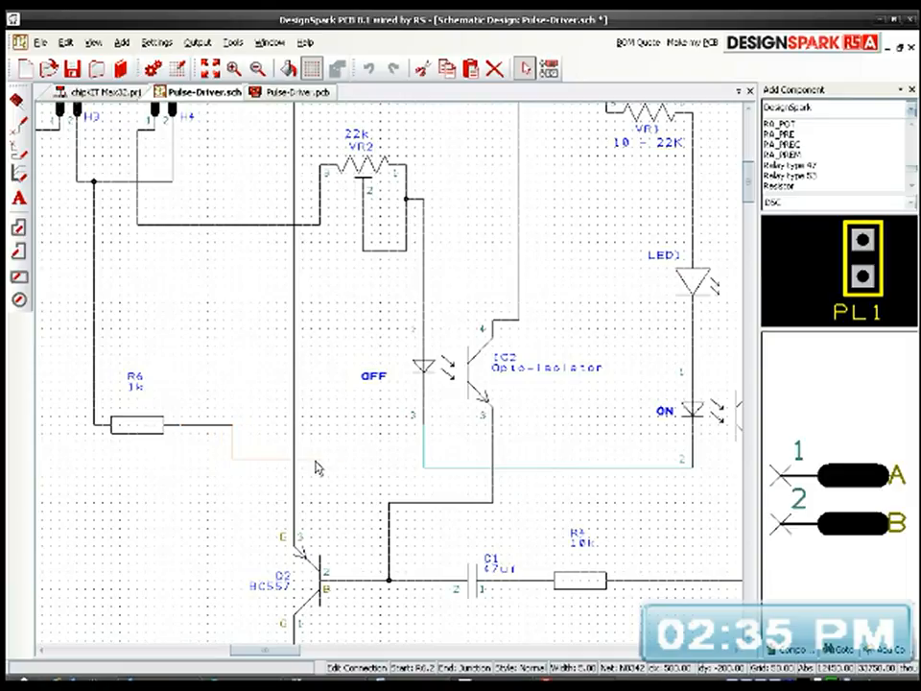
click(425, 468)
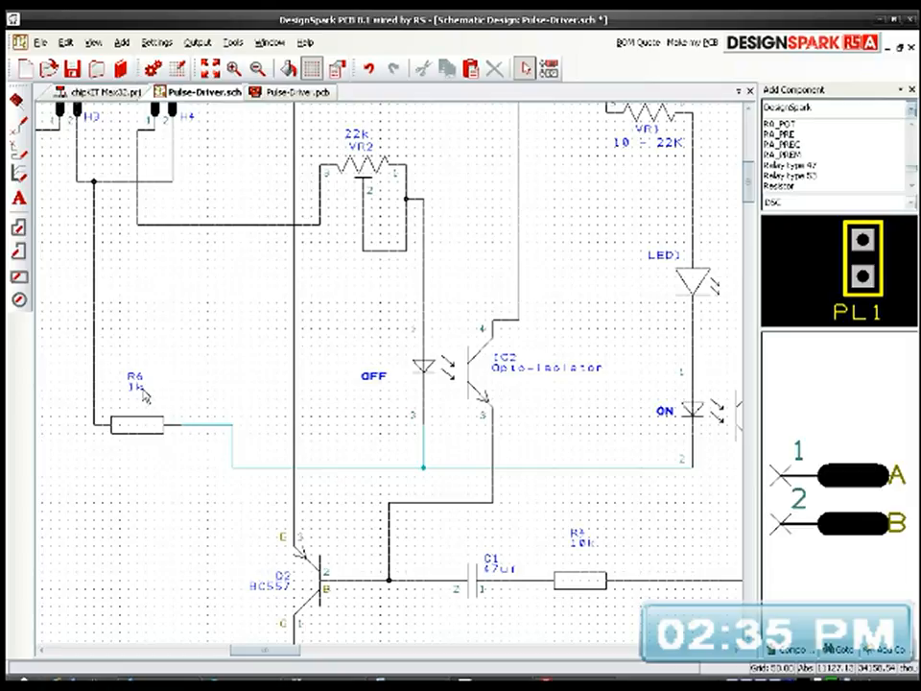
Step: Set resistor R6's value to 560R
double_click(142, 390)
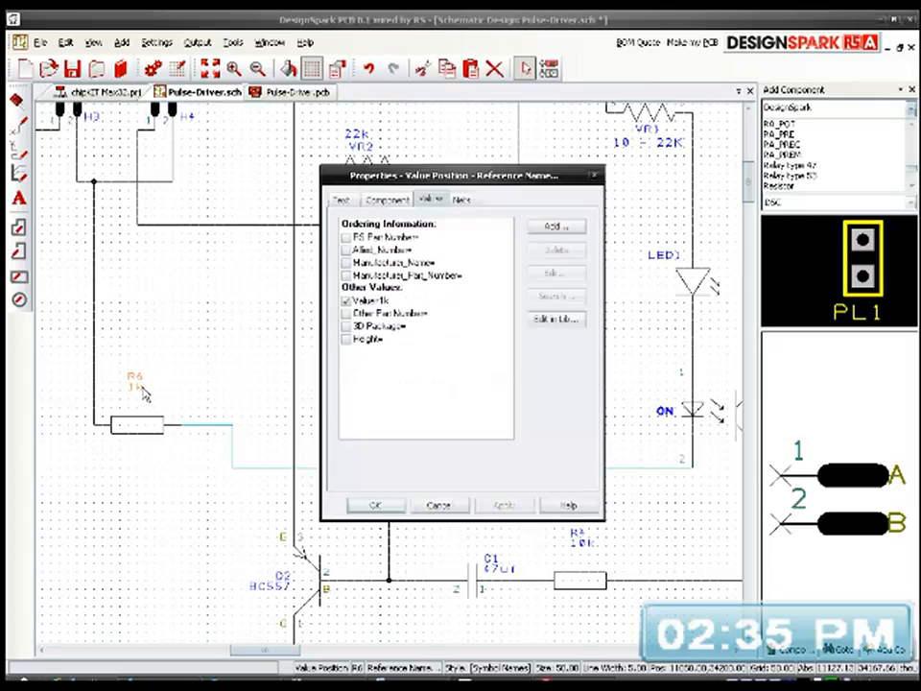
double_click(390, 304)
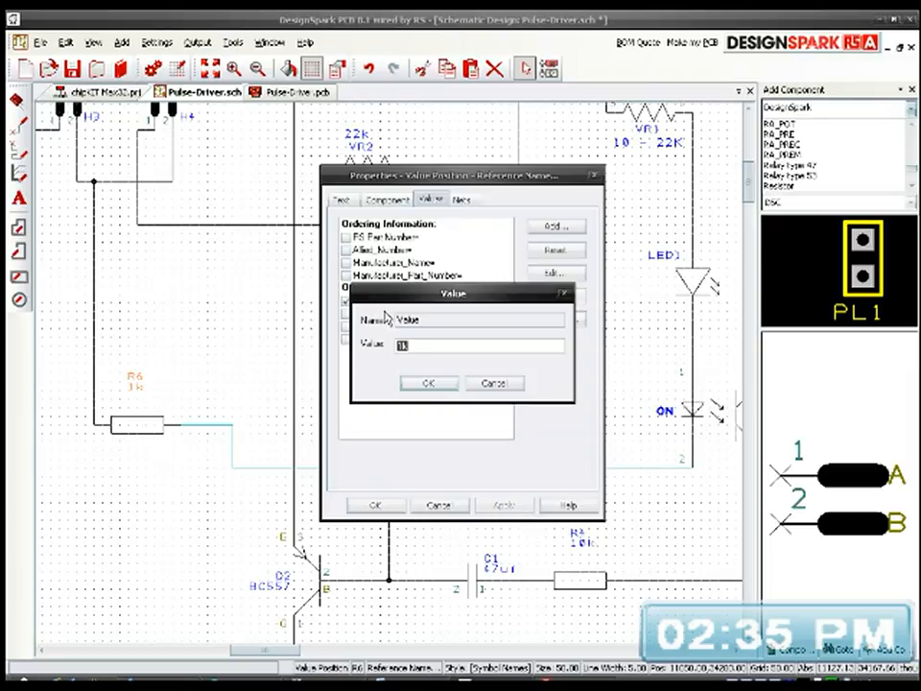
text(560R)
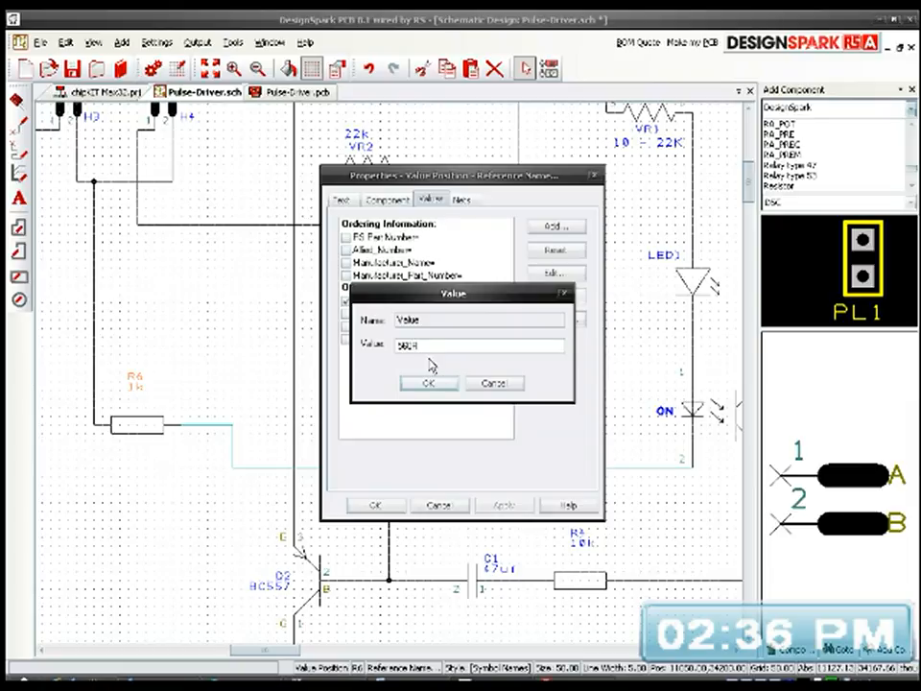
click(429, 383)
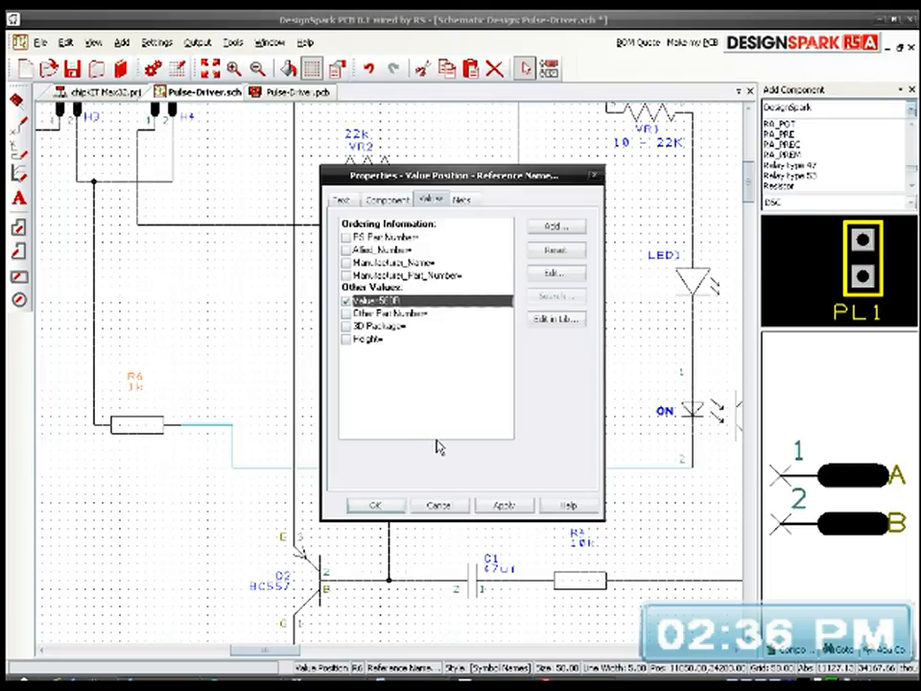
click(500, 505)
click(374, 505)
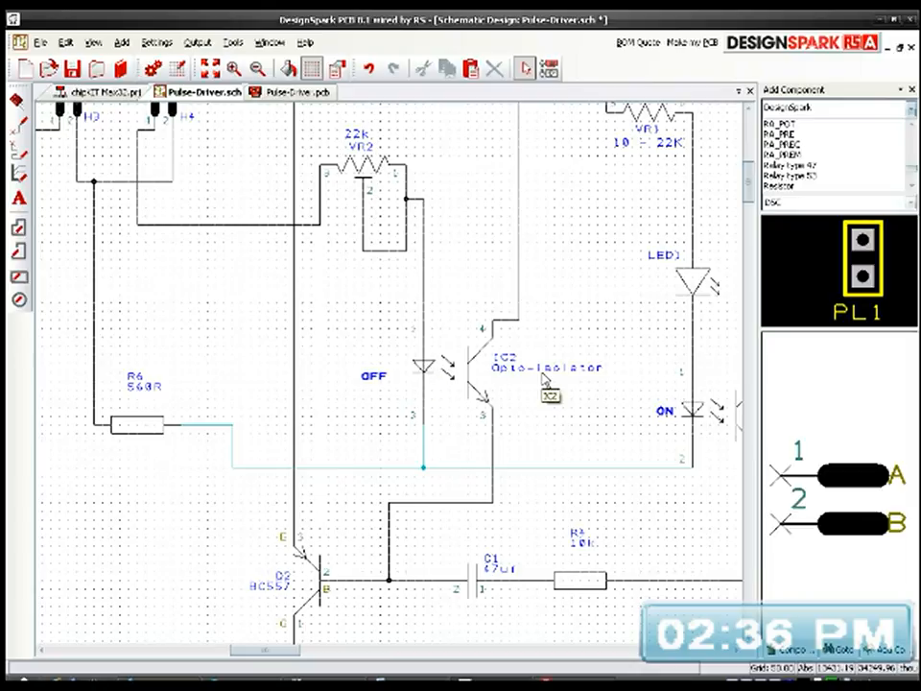
middle_drag(589, 362, 554, 413)
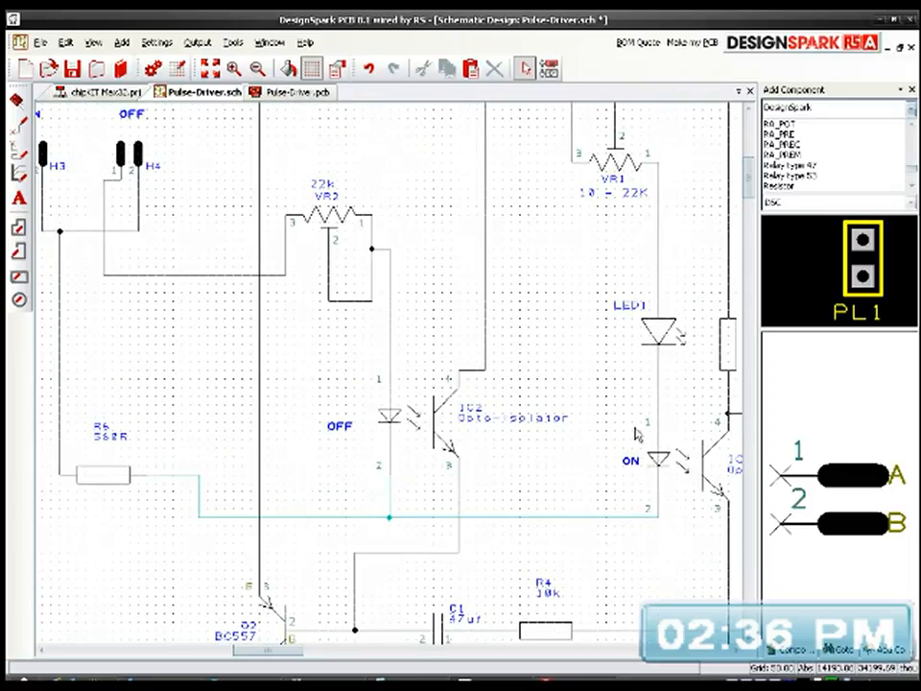
middle_drag(689, 451, 450, 364)
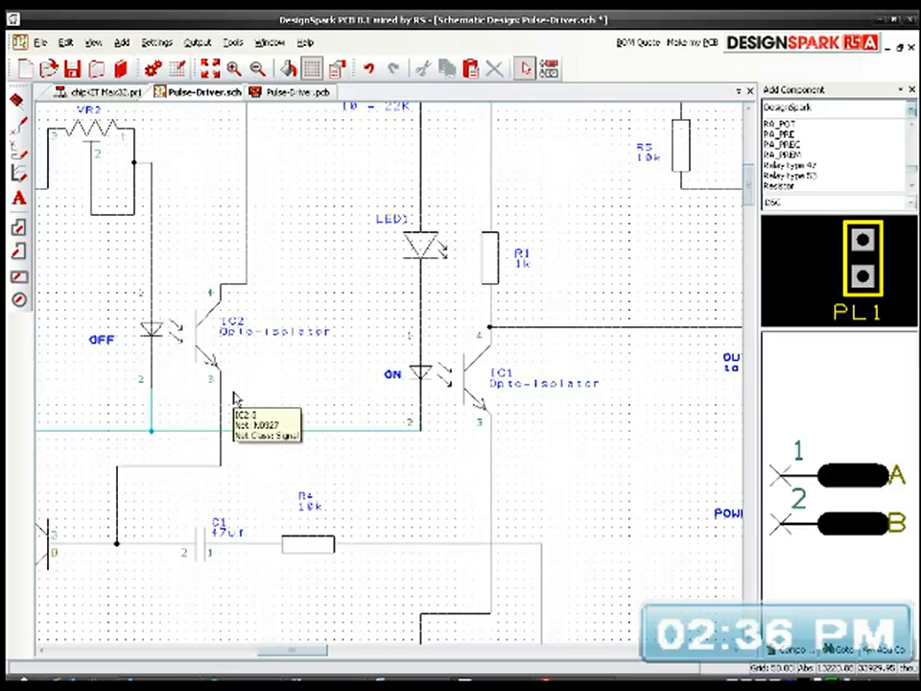
middle_drag(241, 403, 400, 398)
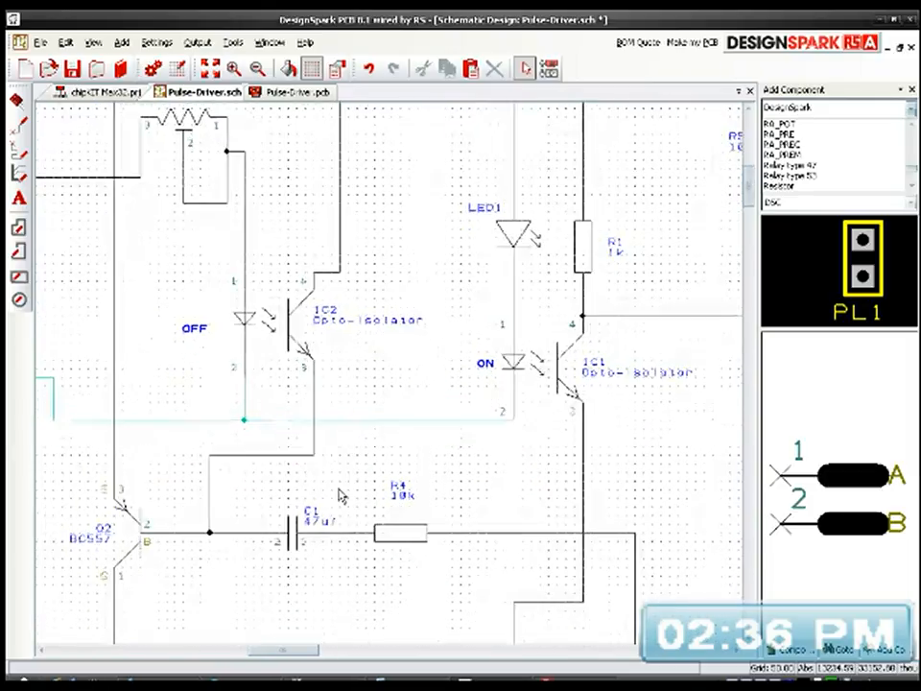
click(302, 539)
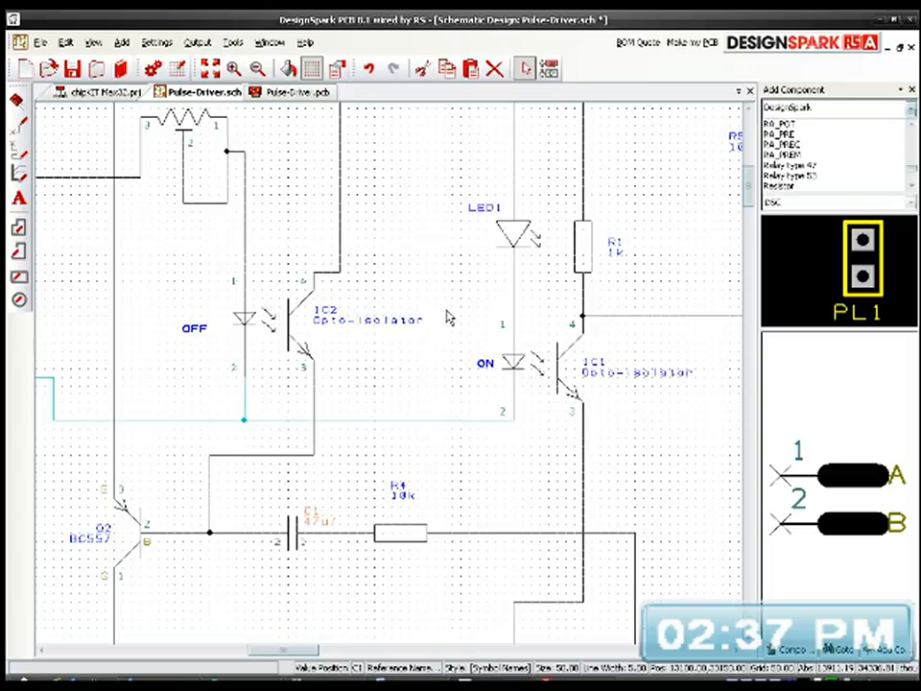
Step: Delete the INPUT text beside the unconnected coil L1 at the right of the schematic
click(210, 68)
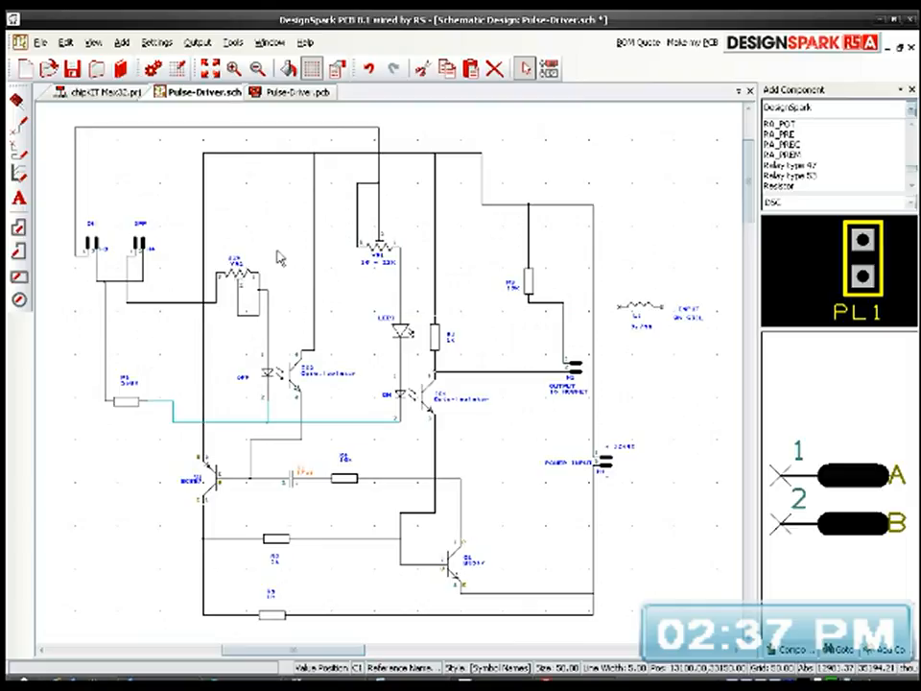
click(647, 220)
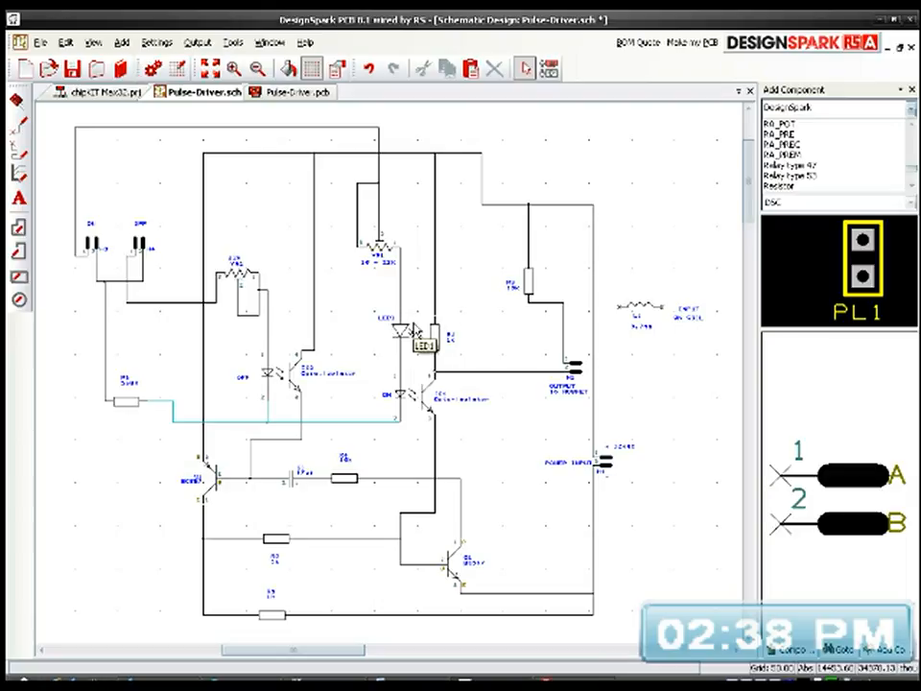
click(640, 309)
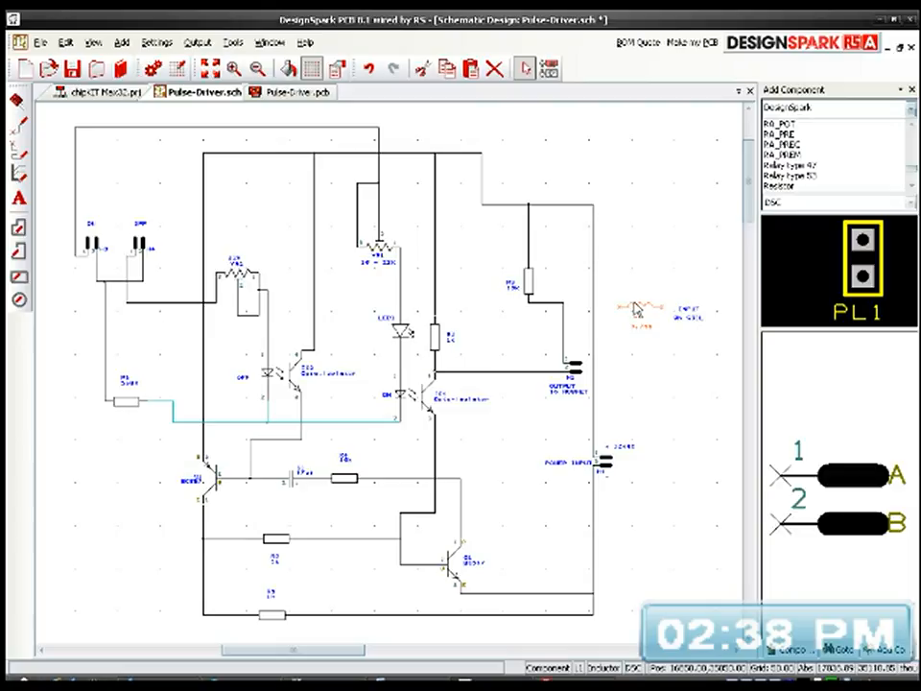
click(689, 315)
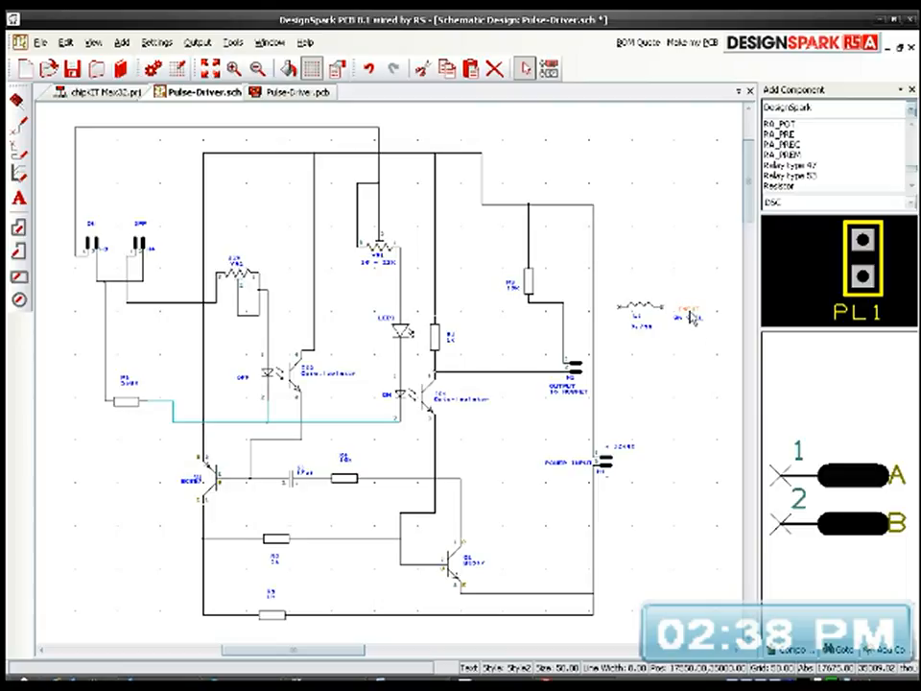
key(Delete)
Step: Place the ON COIL text above coil L1 and move both into the space below header H4, above resistor R6
click(684, 320)
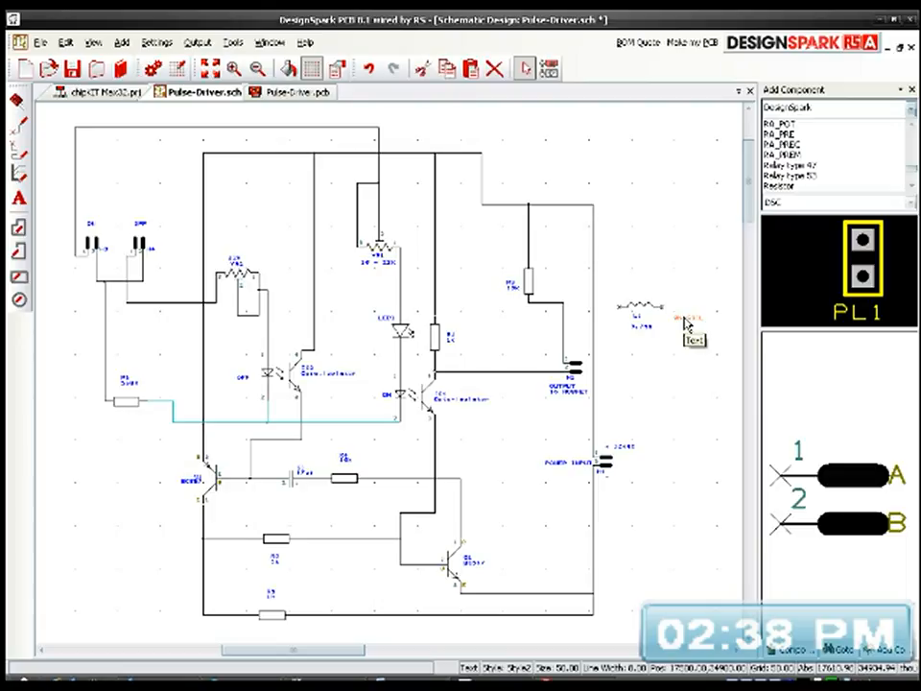
mouse_move(685, 323)
mouse_down()
mouse_move(619, 286)
mouse_move(686, 346)
mouse_up()
click(616, 278)
drag(645, 309, 161, 341)
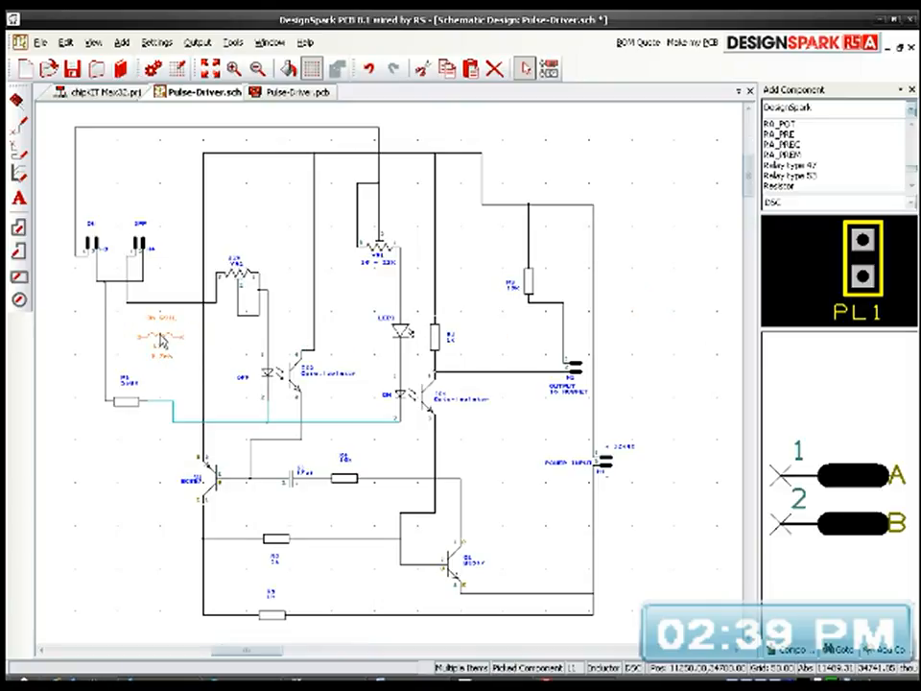
Step: Replace the wire between header H4 pin 1 and VR2 pin 3 with connections running through coil L1
scroll(162, 340, up, 3)
scroll(393, 383, down, 1)
middle_drag(382, 338, 366, 387)
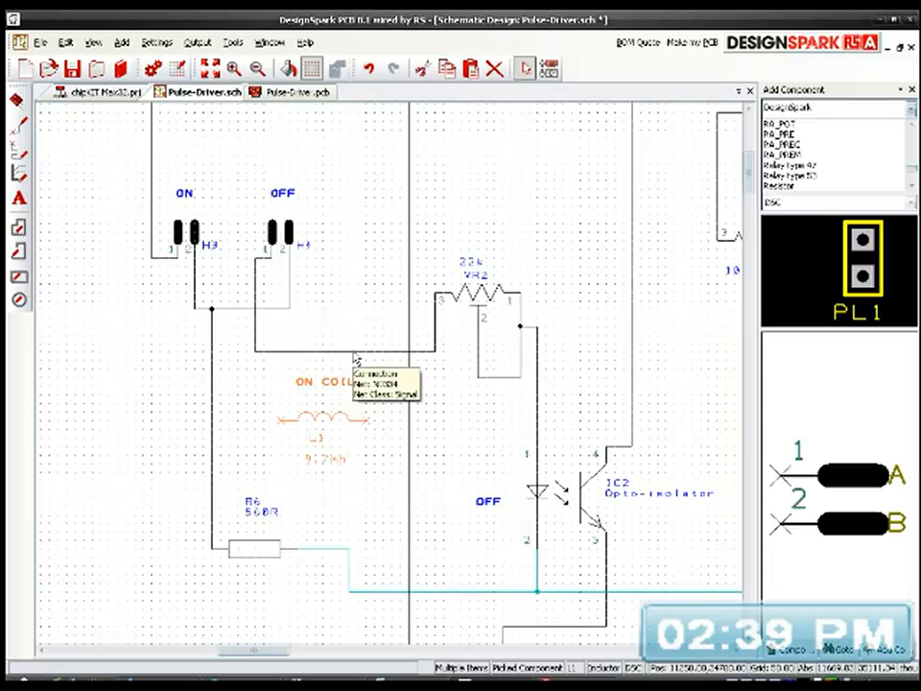
click(355, 353)
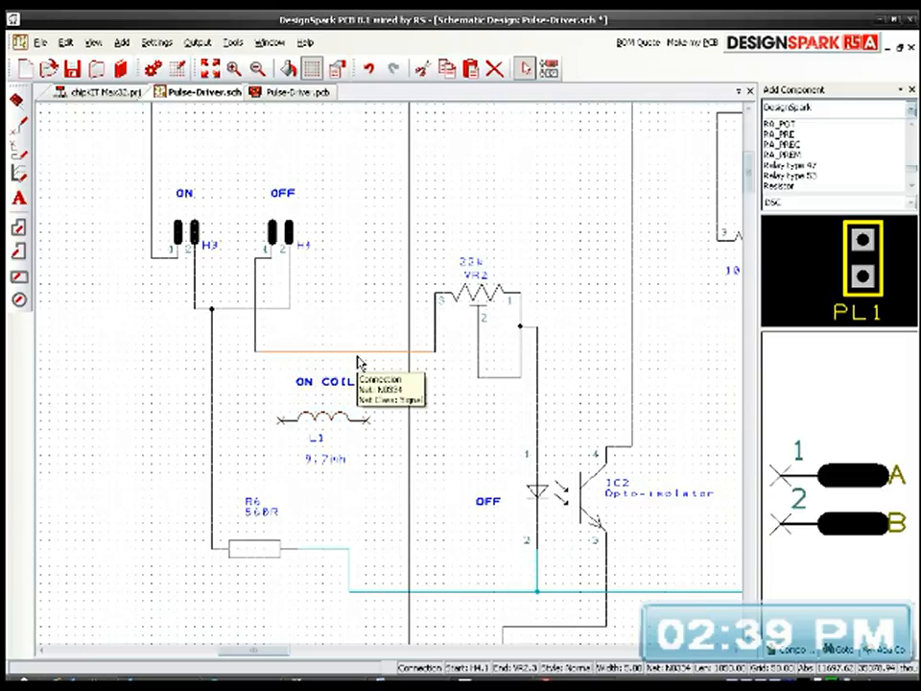
key(Delete)
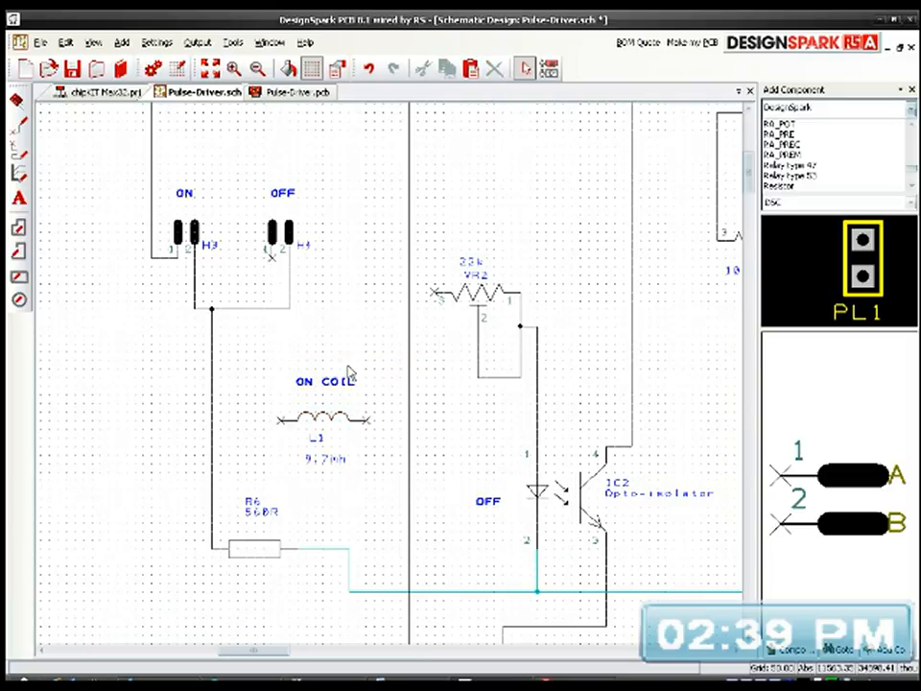
click(282, 422)
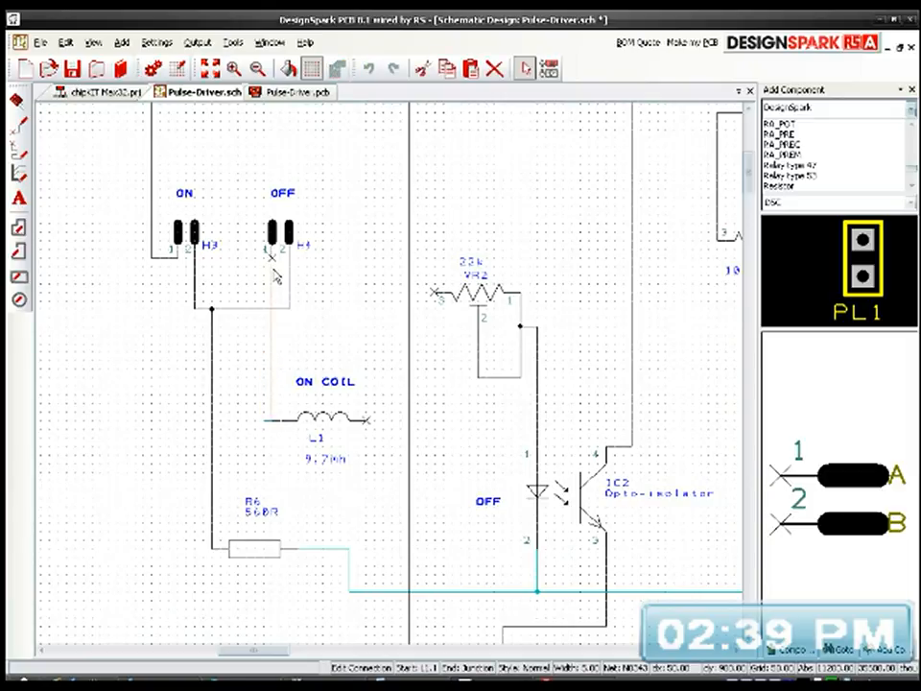
click(276, 261)
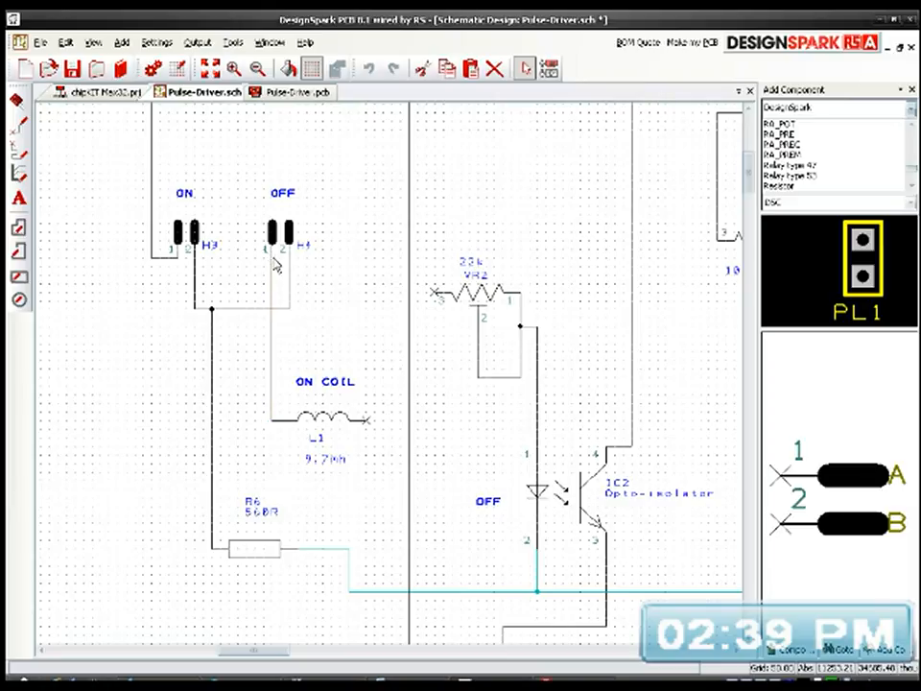
click(366, 422)
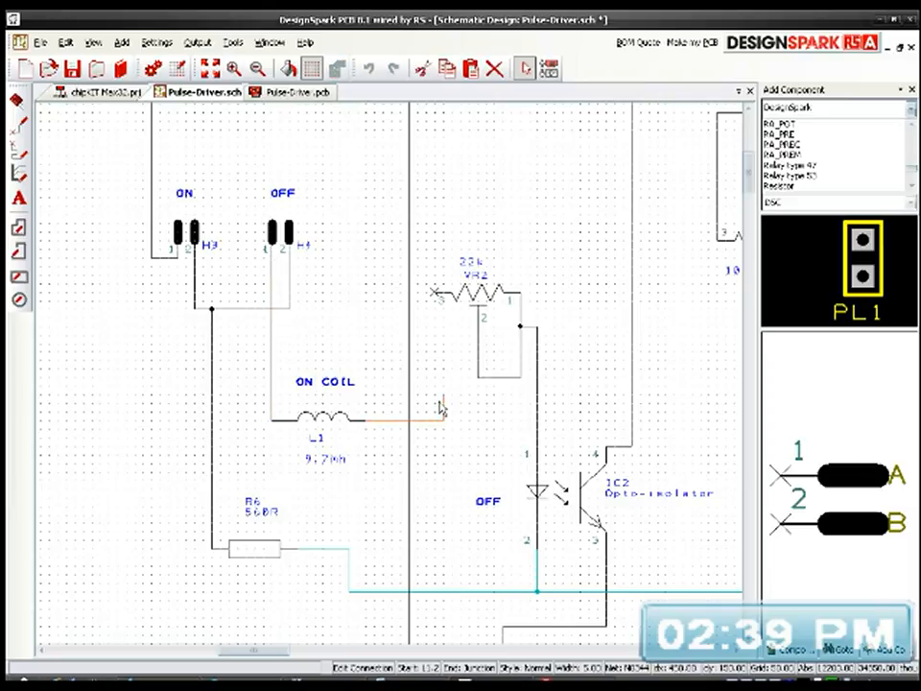
click(436, 298)
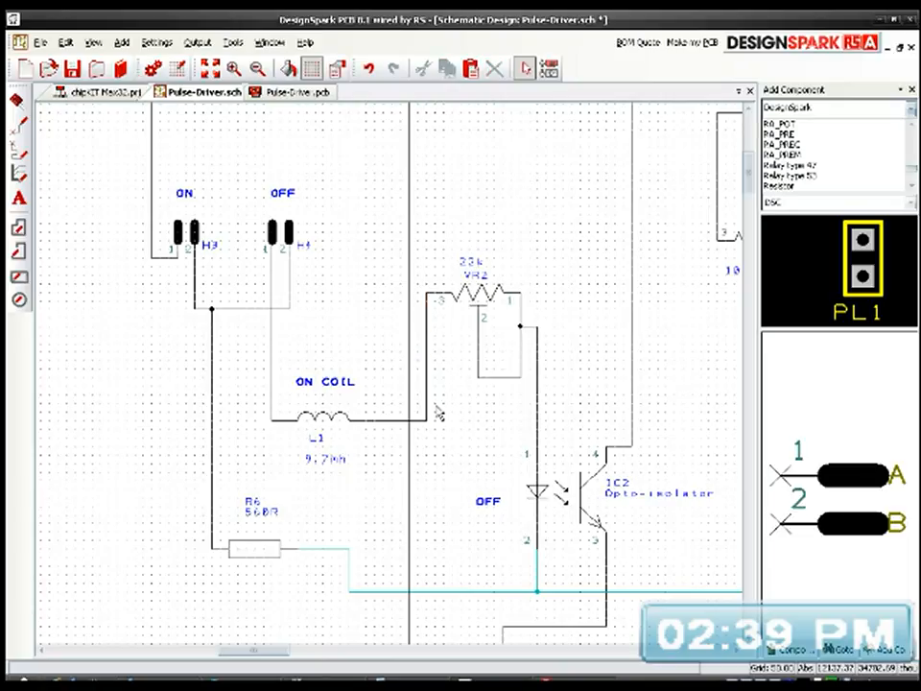
Step: Set coil L1's value to 3mh
click(324, 461)
double_click(325, 464)
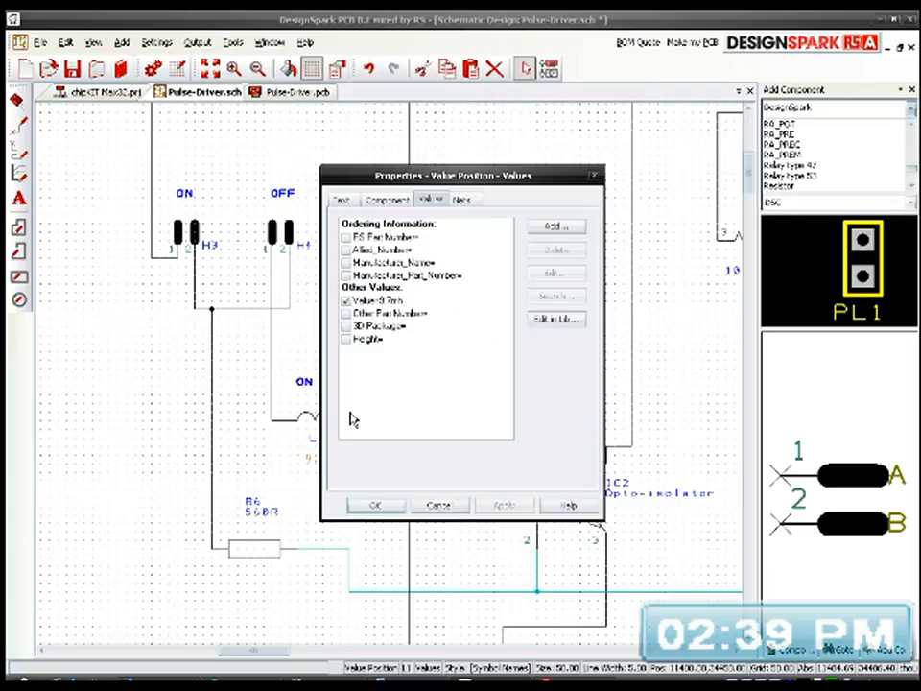
click(381, 301)
double_click(382, 301)
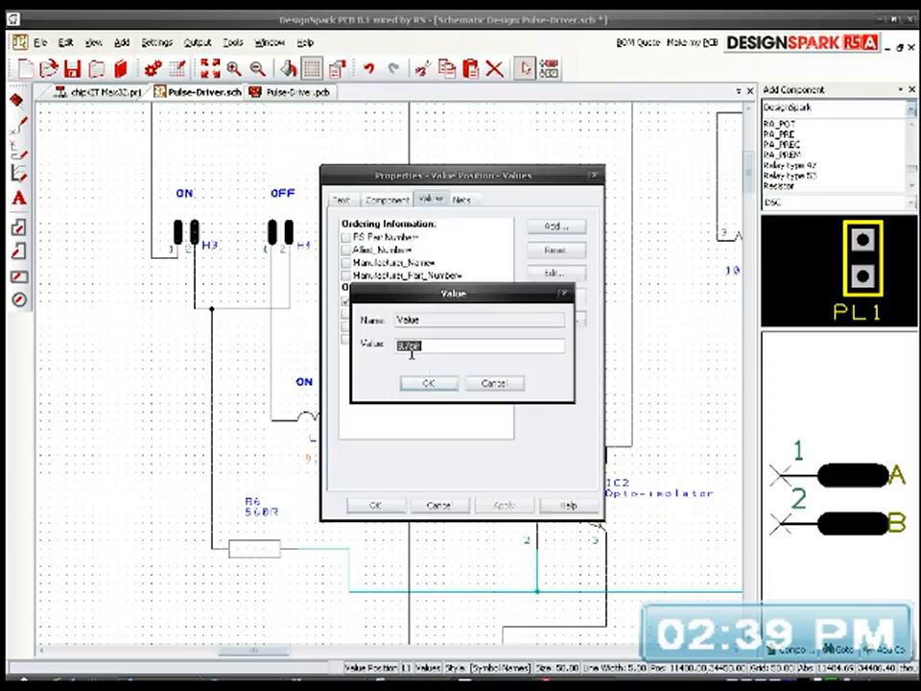
click(402, 347)
drag(402, 347, 383, 349)
double_click(437, 347)
text(3)
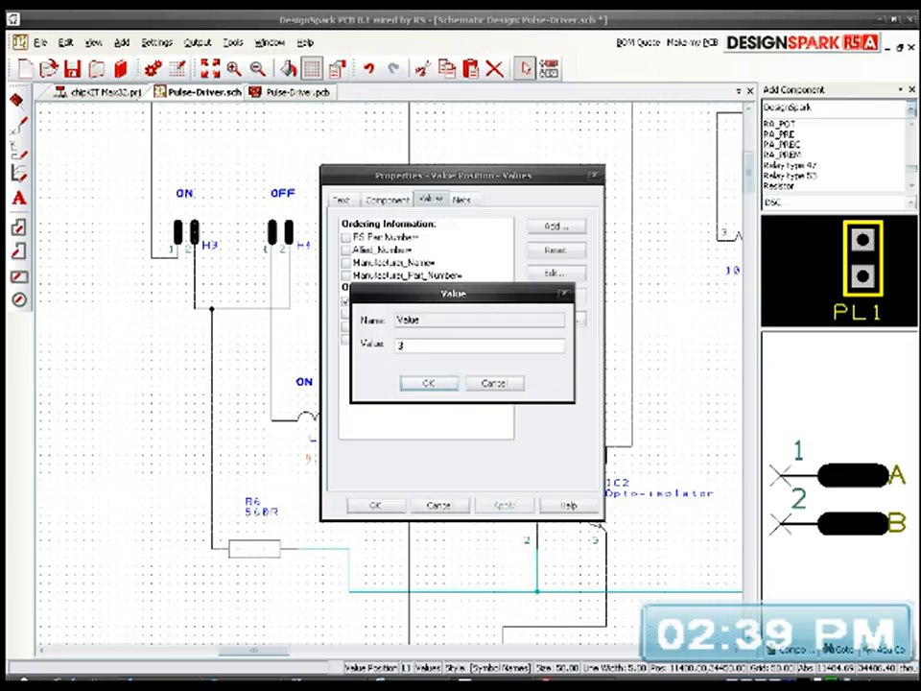
text(nh)
click(430, 382)
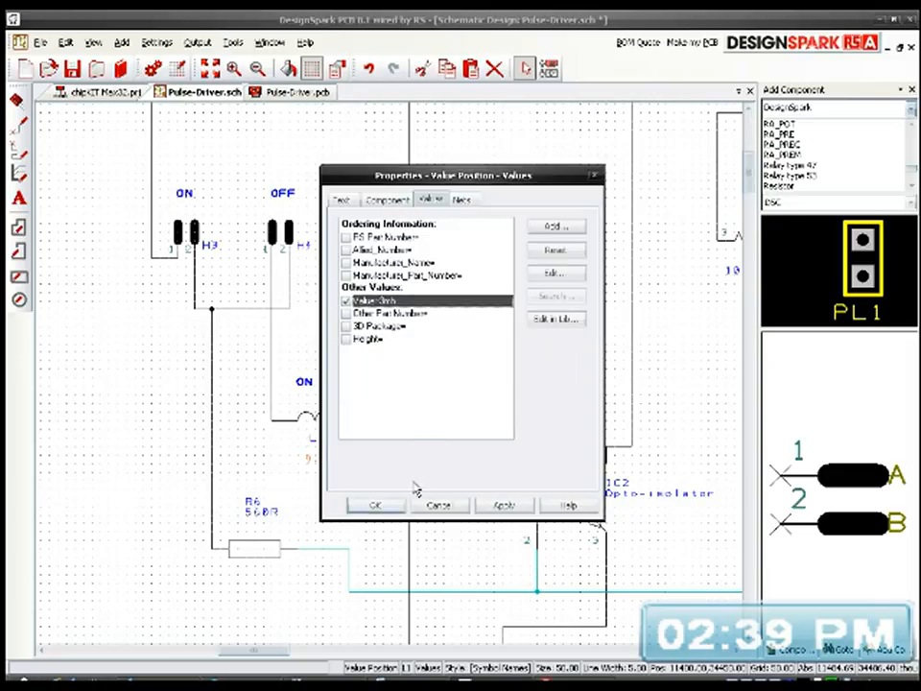
click(379, 510)
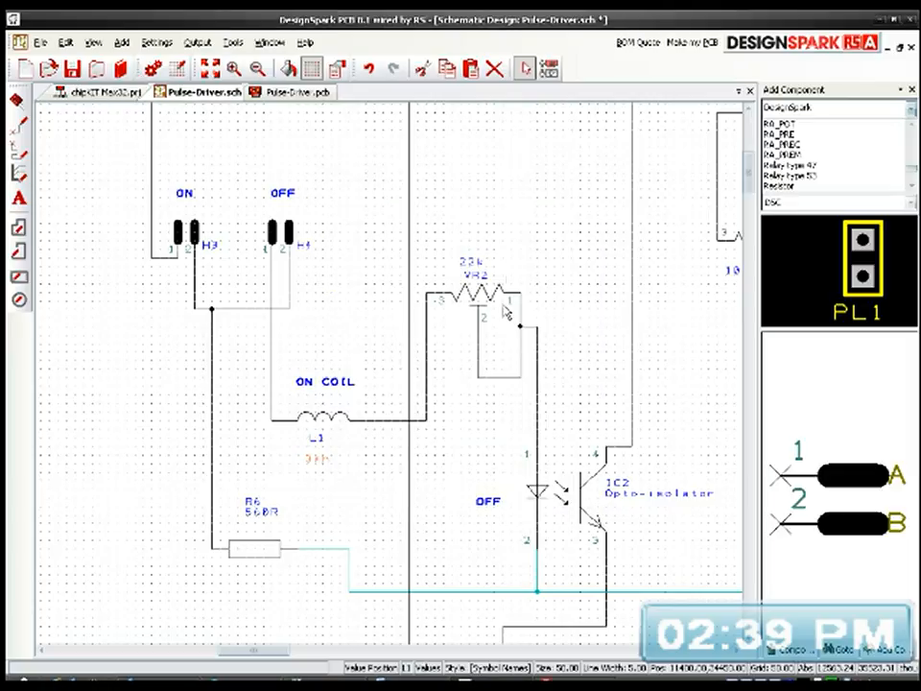
click(515, 233)
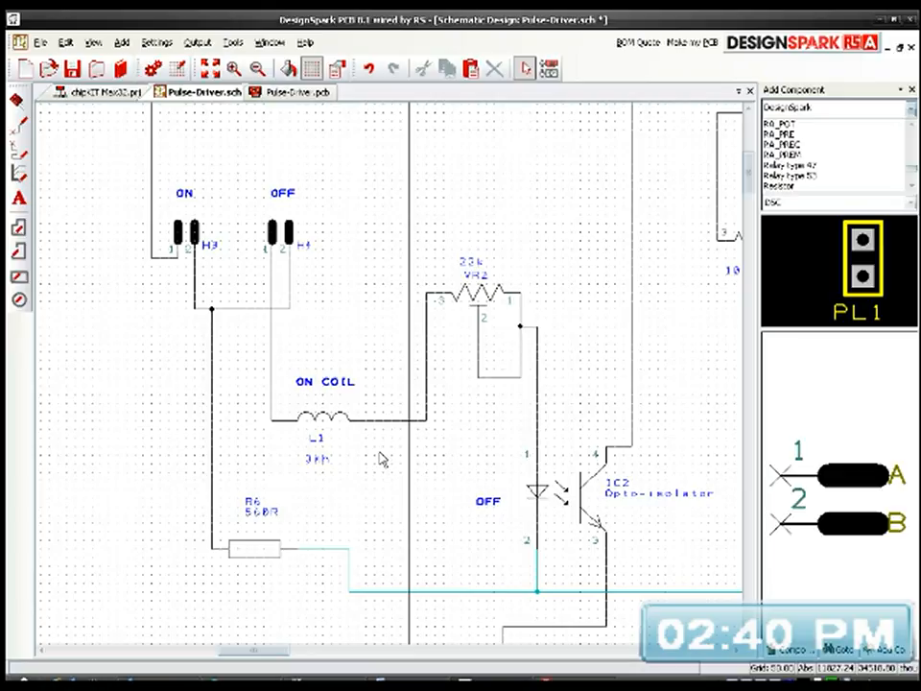
middle_drag(417, 347, 352, 467)
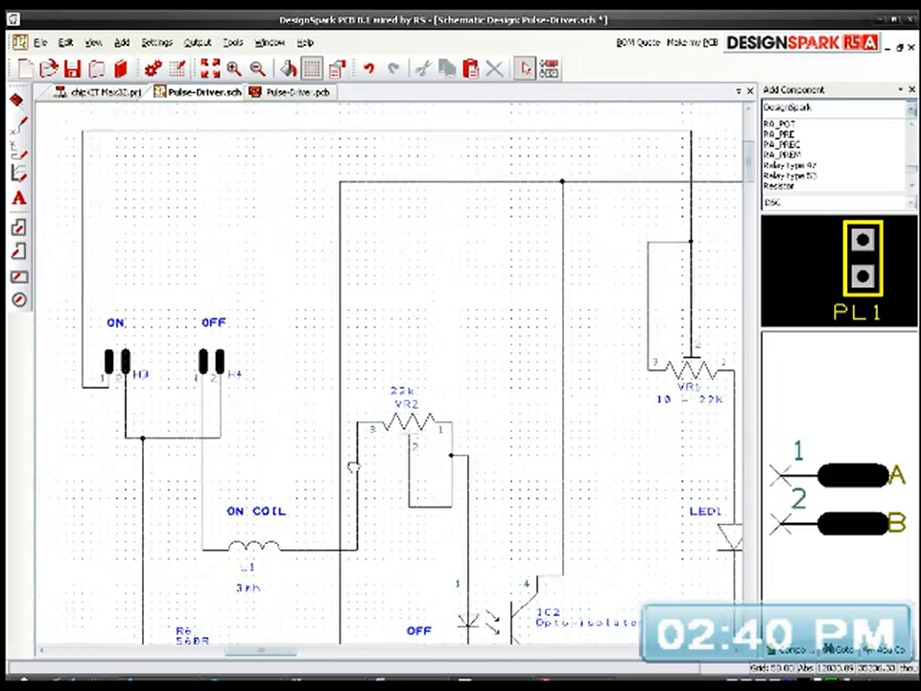
middle_drag(353, 467, 322, 433)
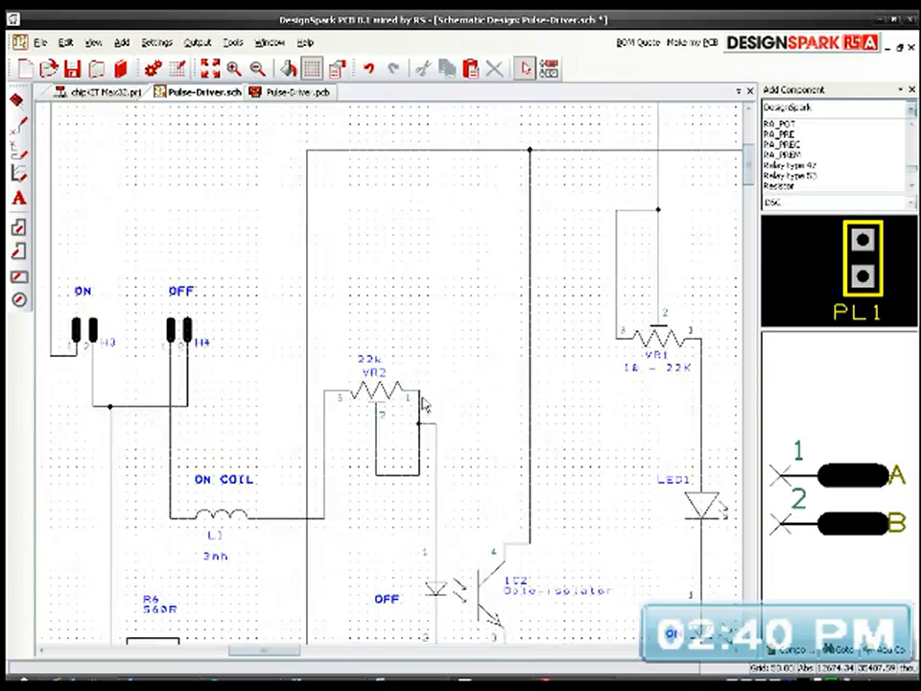
scroll(391, 380, down, 2)
middle_drag(412, 409, 333, 342)
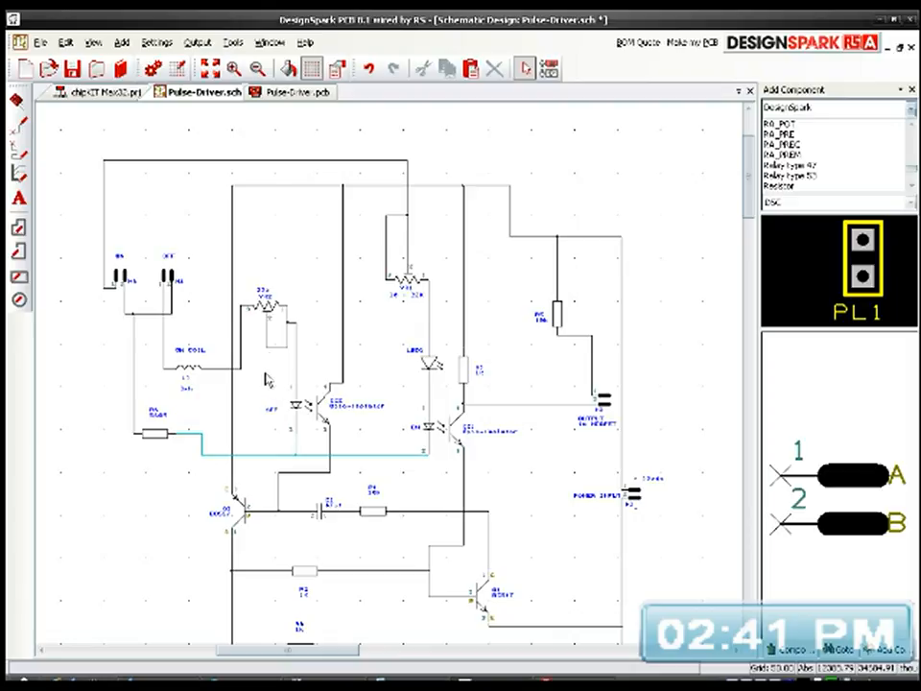
Step: Move resistor R6 down in line with the wire to the opto-isolators' pin 2 connections, and save the schematic
click(158, 441)
drag(159, 447, 155, 465)
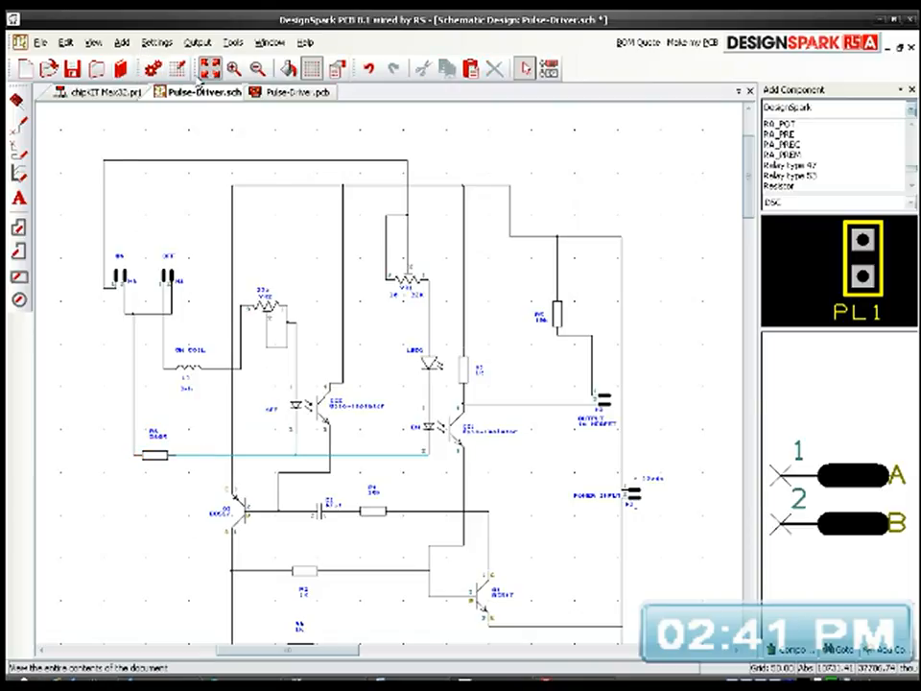
click(152, 67)
click(72, 67)
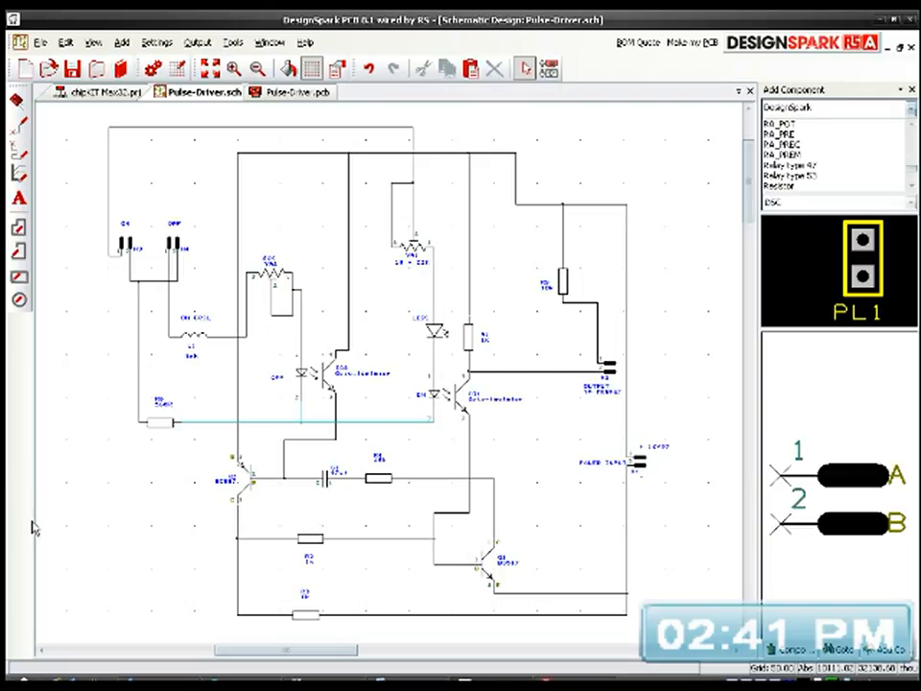
Step: Switch to Outlook Express and open the Zero-Fossil-Fuels mail folder
click(183, 683)
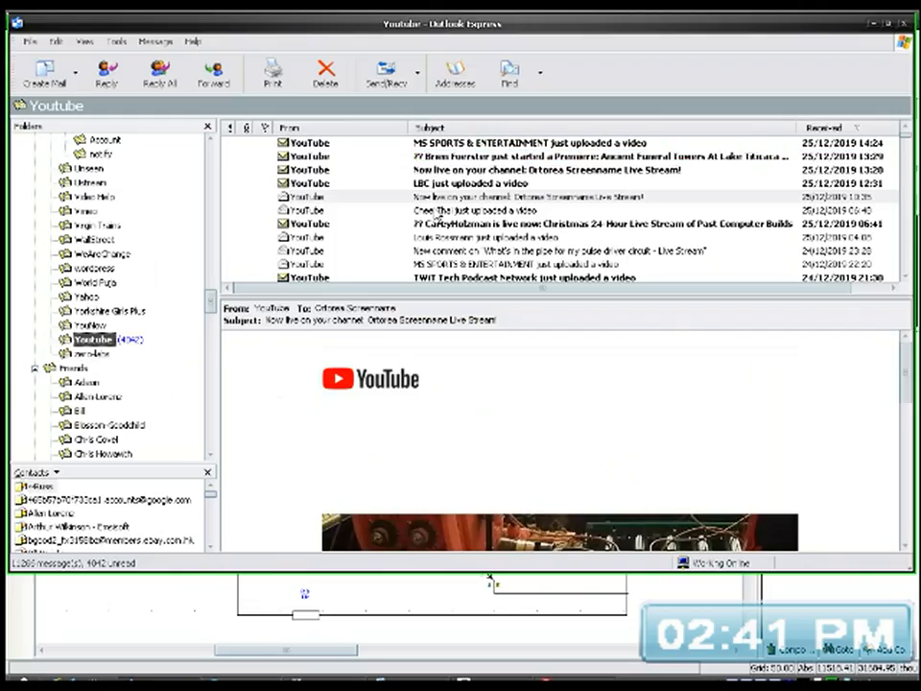
scroll(143, 417, down, 10)
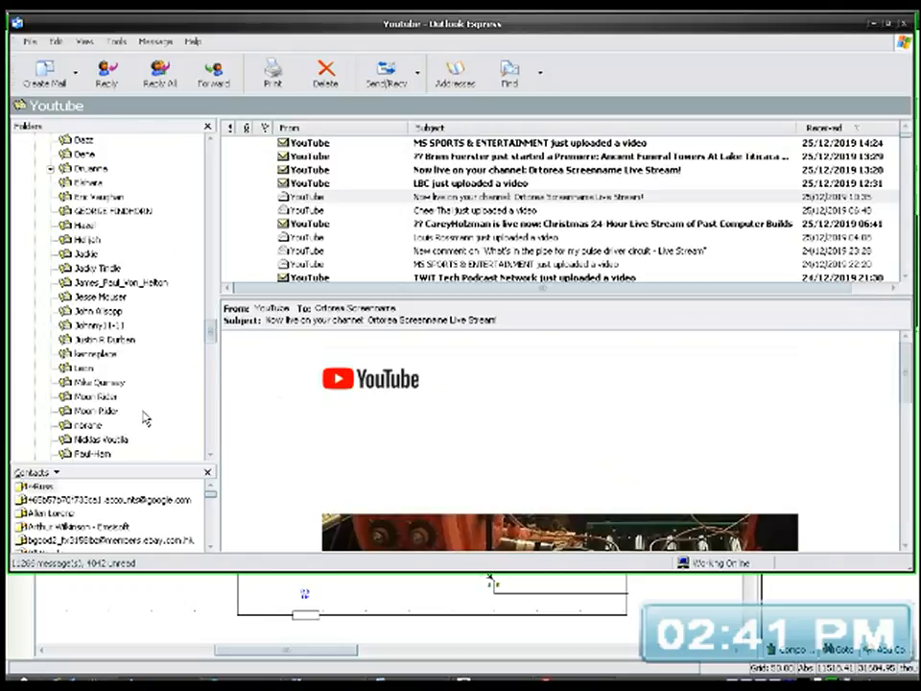
scroll(144, 417, down, 15)
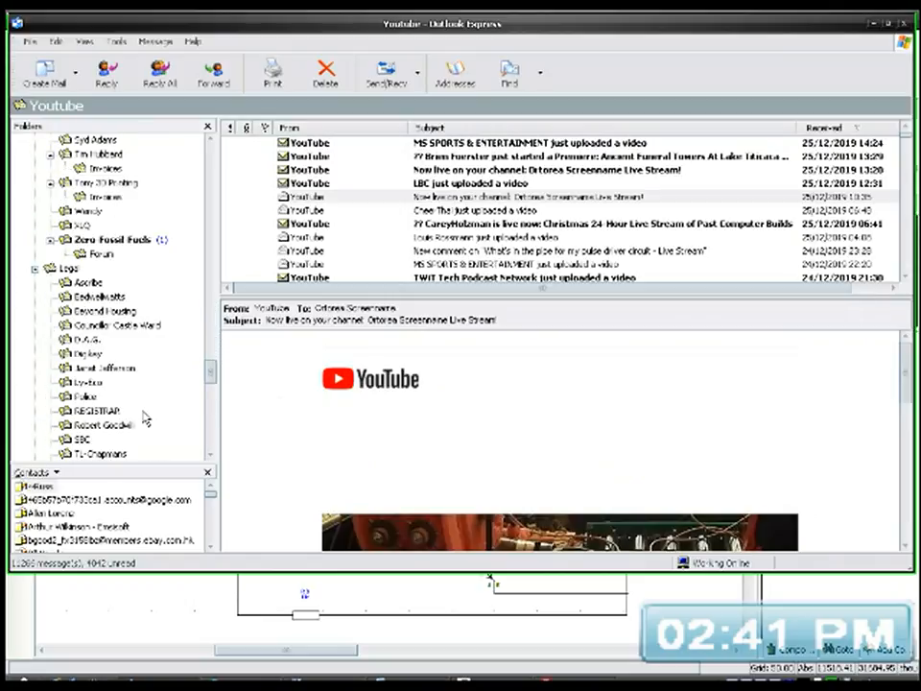
click(114, 240)
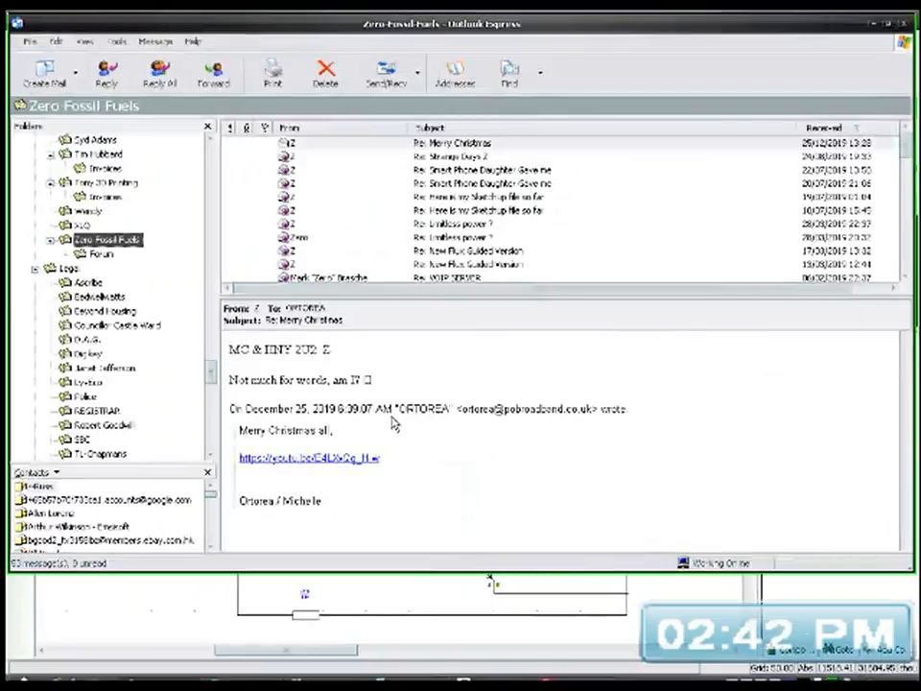
Step: Start a reply to the sender of the newest Re: Merry Christmas message, using the default mail account as the From address
right_click(335, 142)
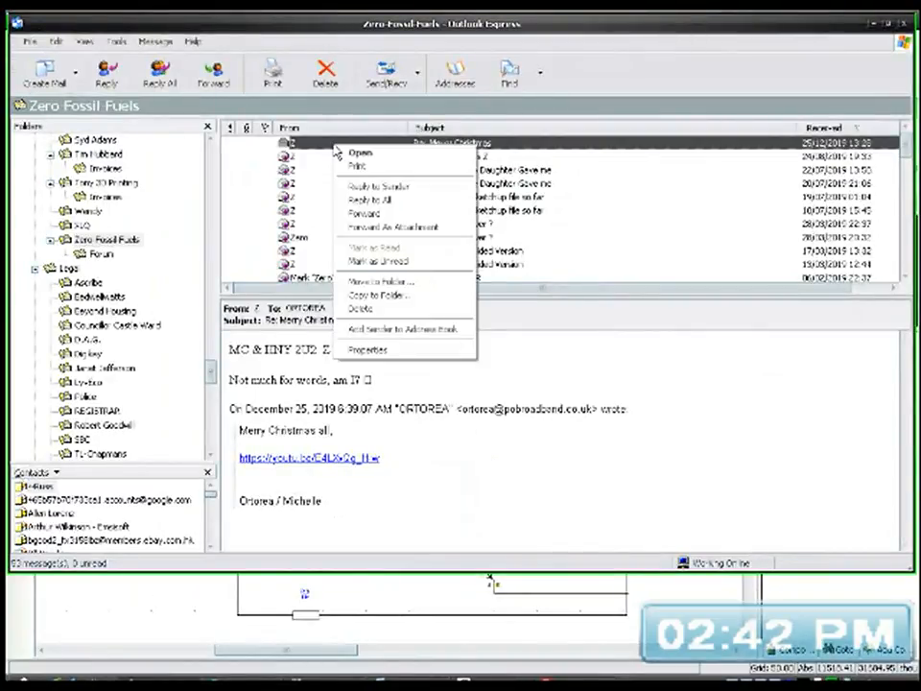
click(376, 186)
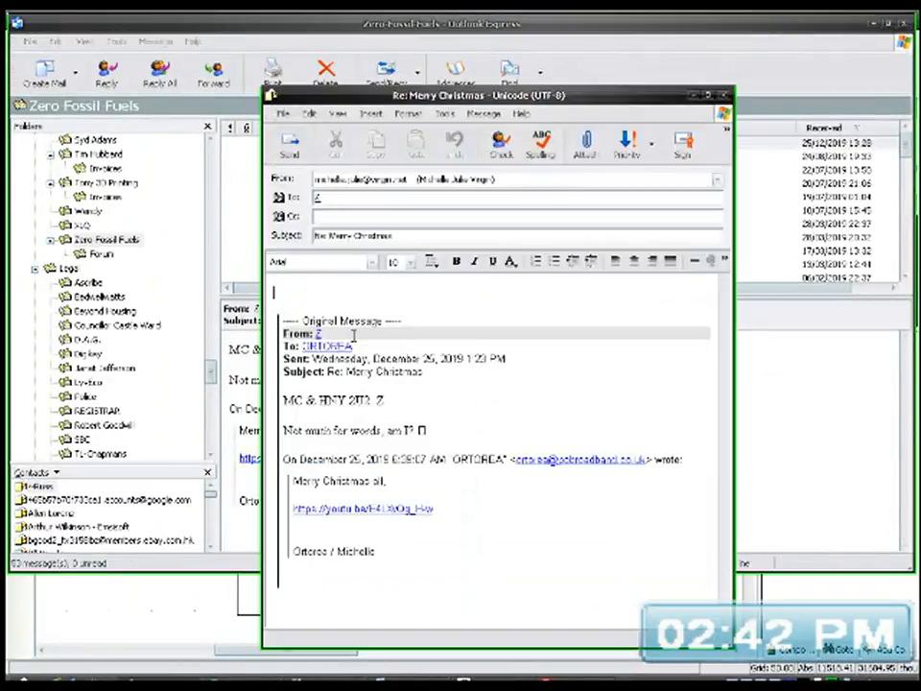
click(383, 180)
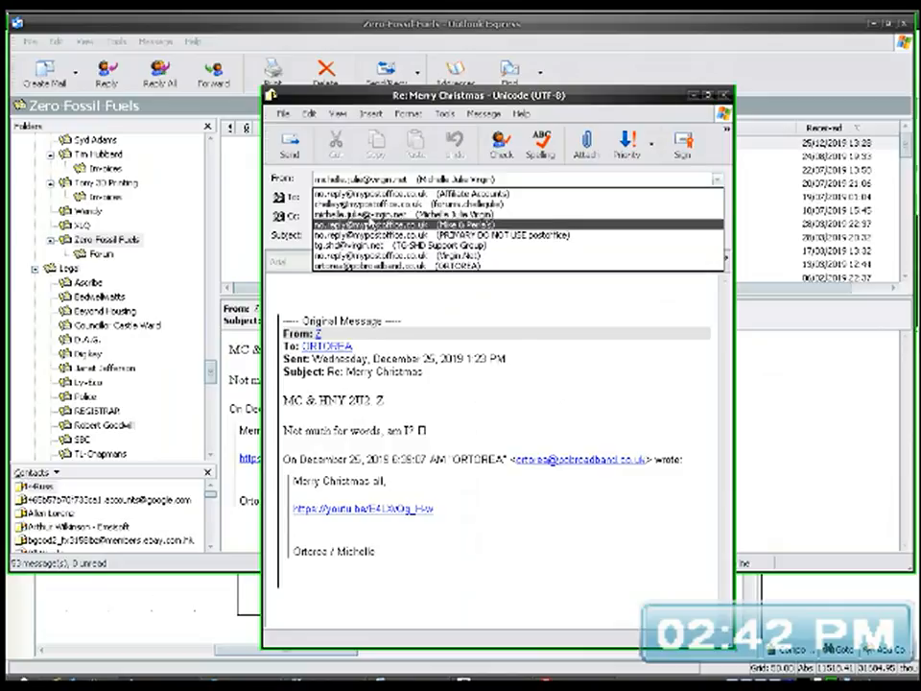
click(372, 265)
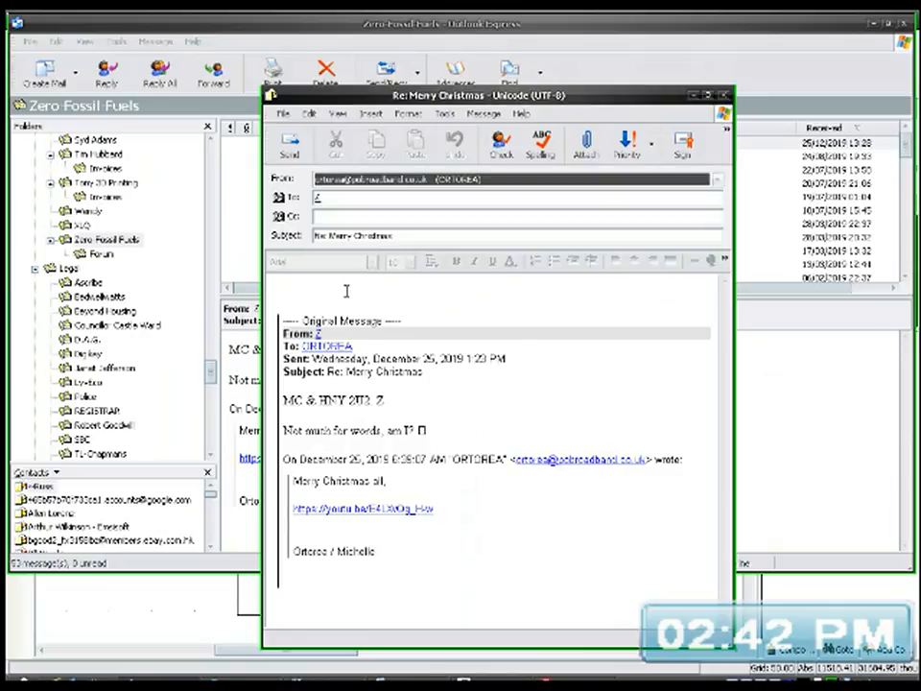
click(350, 291)
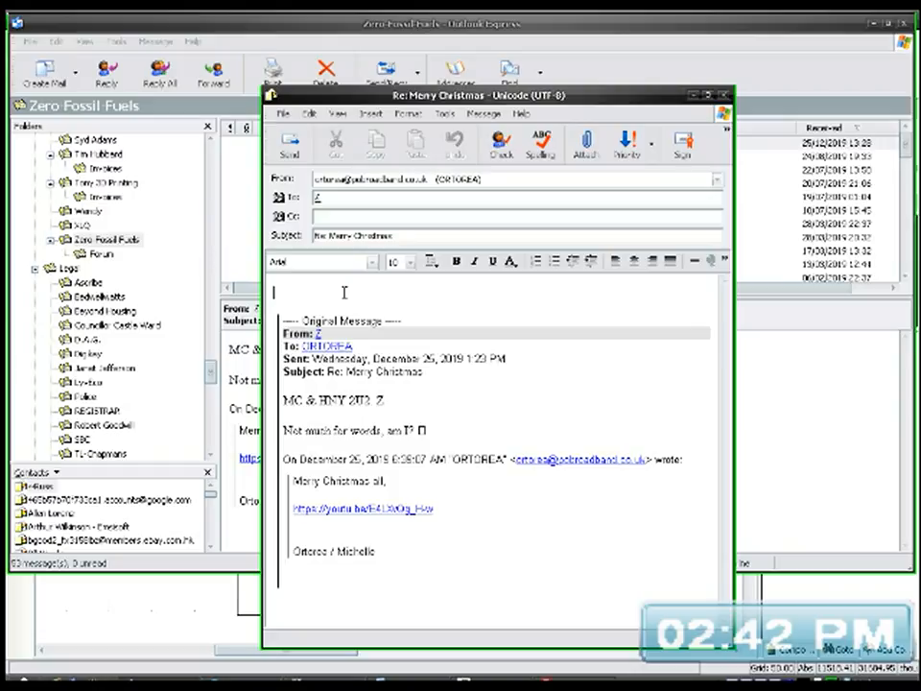
Step: Write "I GUESS USA HAS A TAX ON WORDS ESPECIALLY AT XMAS" at the start of the reply
text(I GUESS USA)
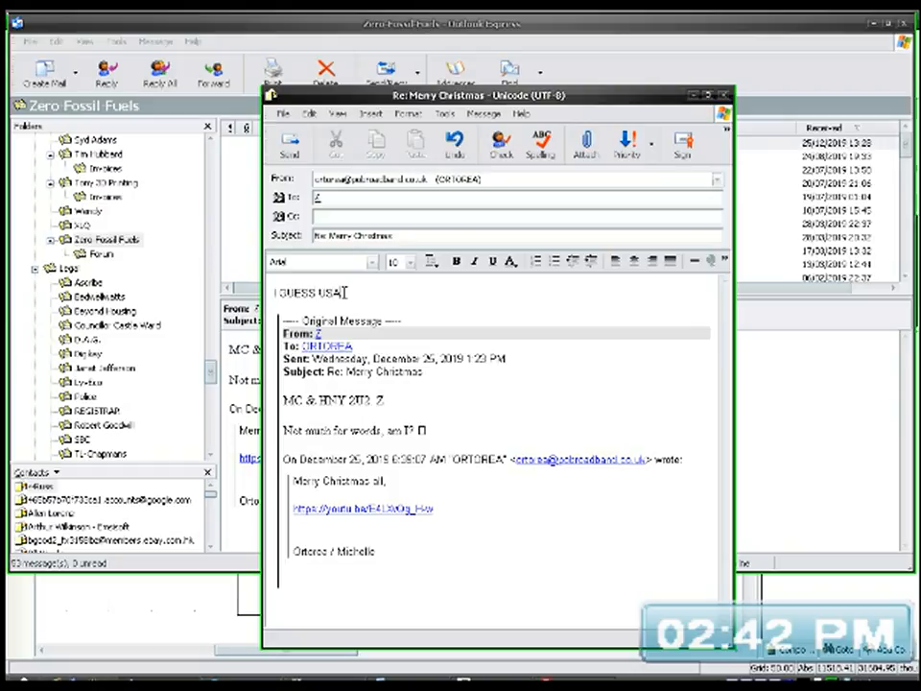
text( HAS A TAX ON)
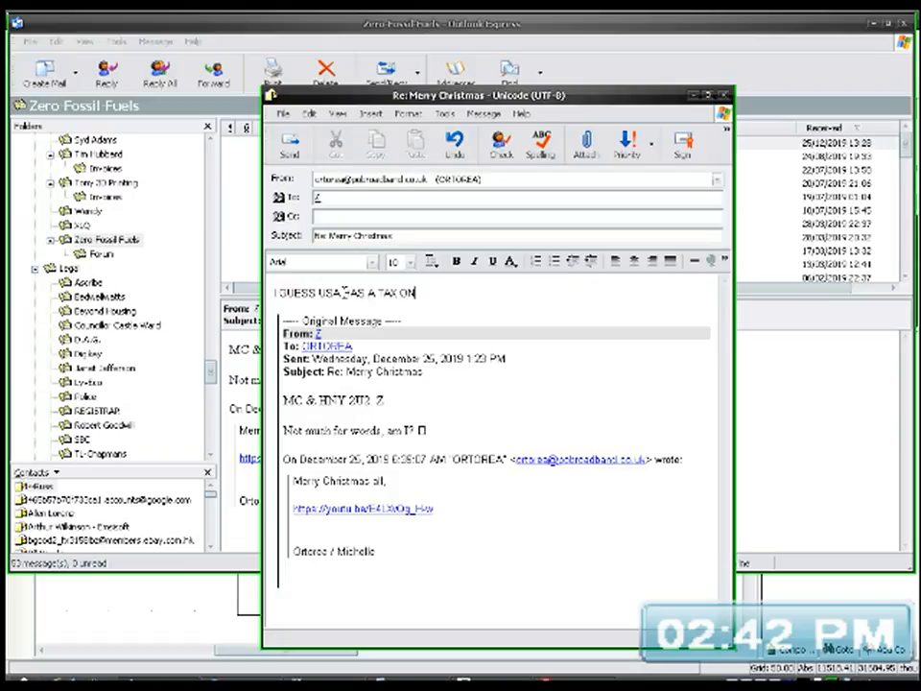
text( WORDS ESPEC)
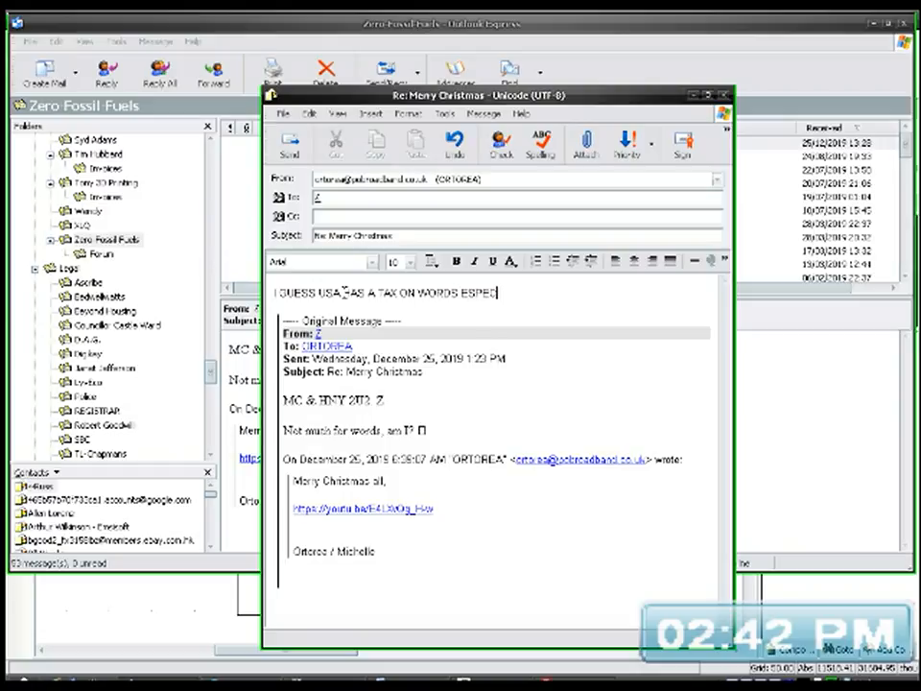
text(IALLY AT XMAS)
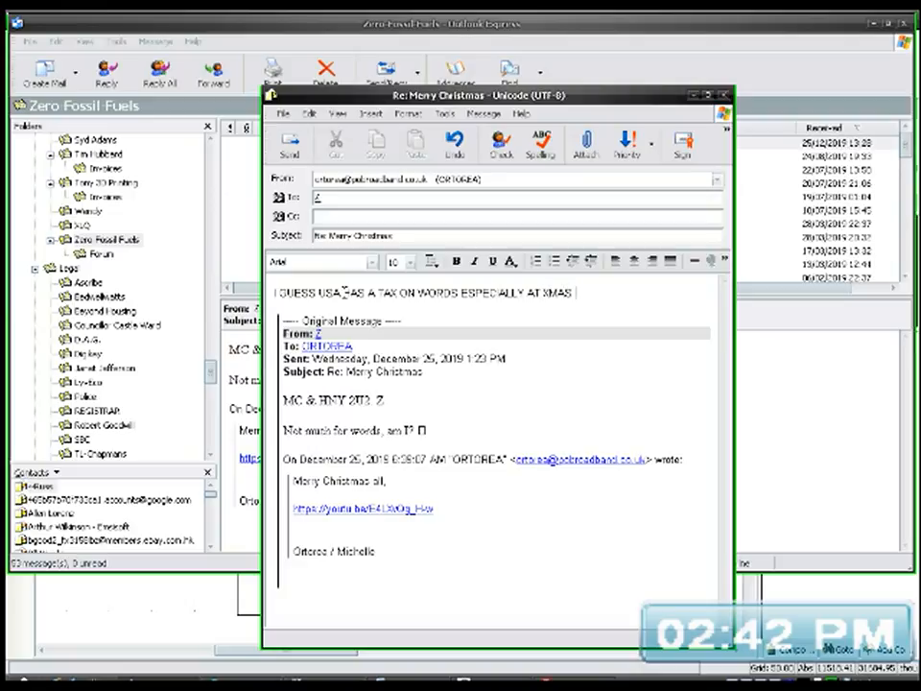
text( sorry to break your bank)
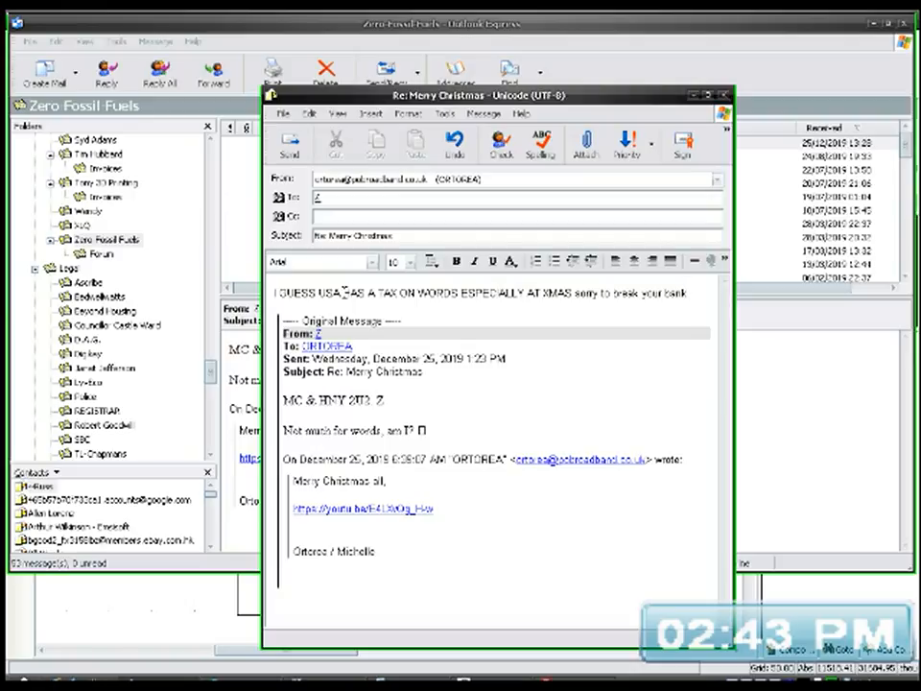
text( account)
text(oxoxoxoxoxox)
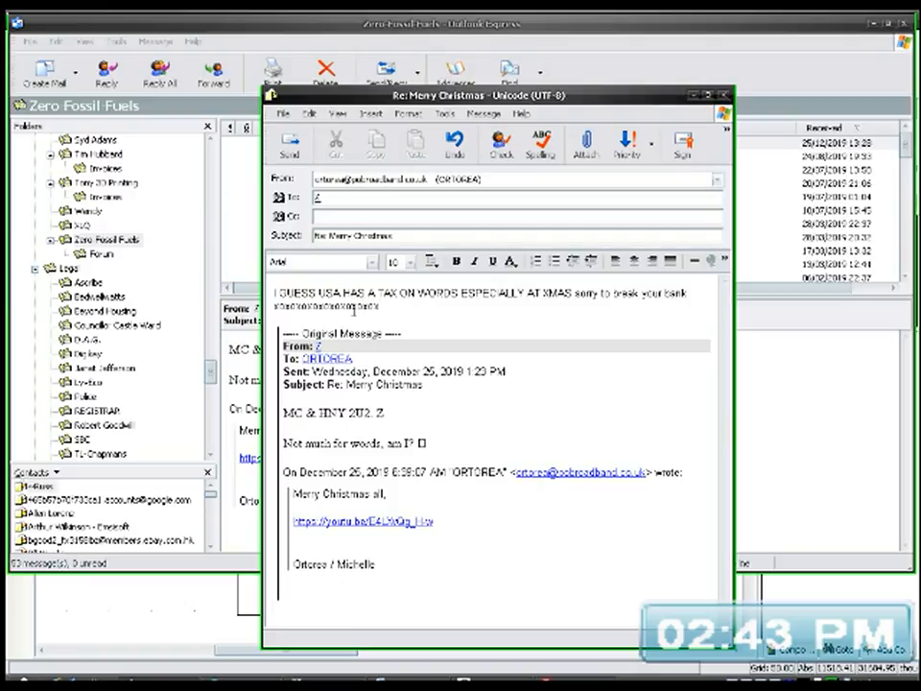
Step: Continue the reply with "sorry to break your bank", a row of alternating x and o letters, and a short sign-off below
key(Return)
key(Return)
text(ort)
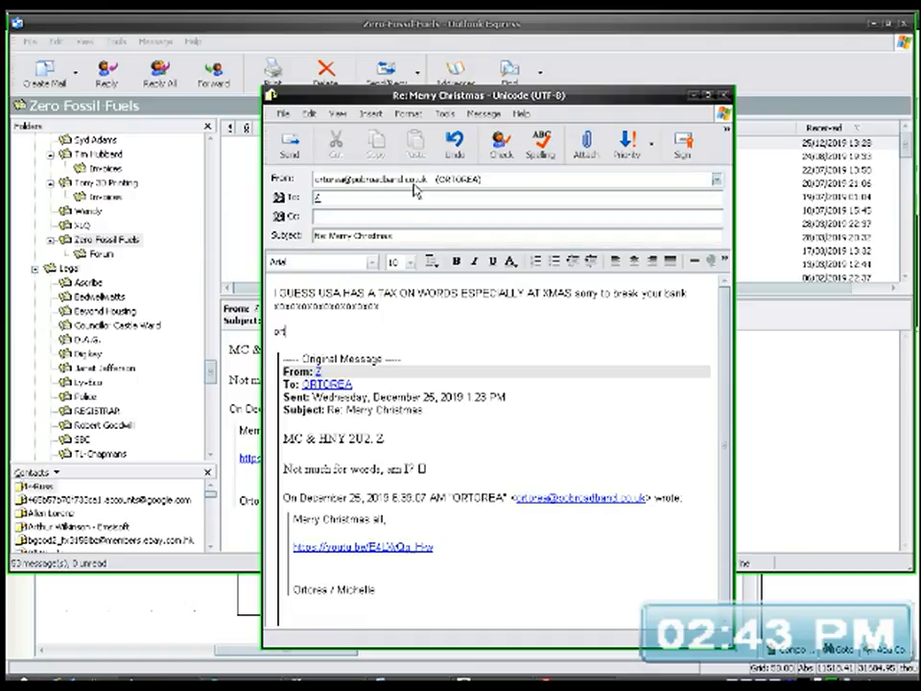
Step: Set the reply's priority to High and send it along with all waiting outgoing mail
click(483, 113)
mouse_move(528, 165)
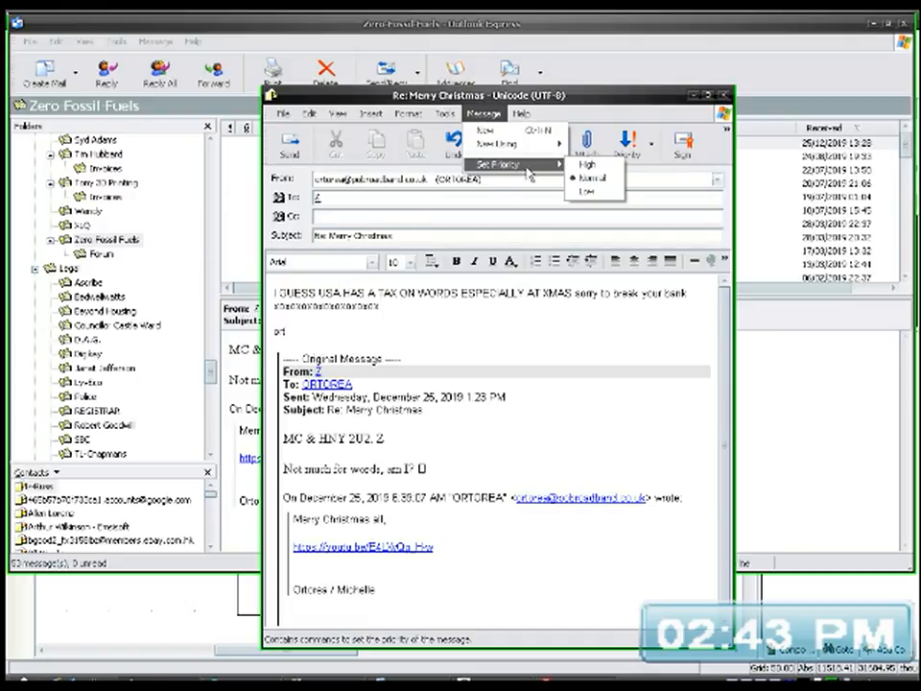
click(587, 167)
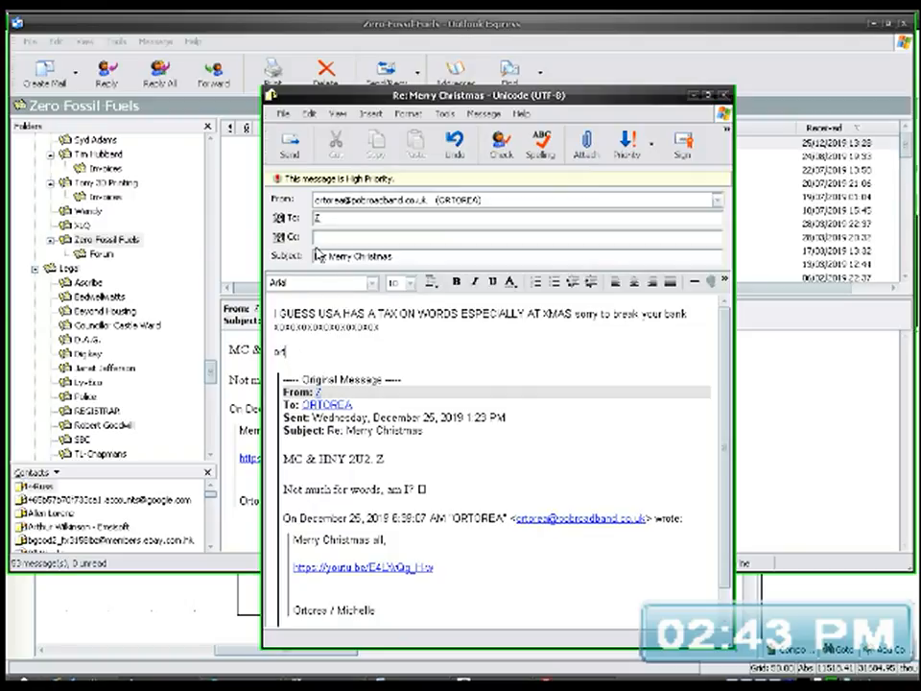
click(290, 145)
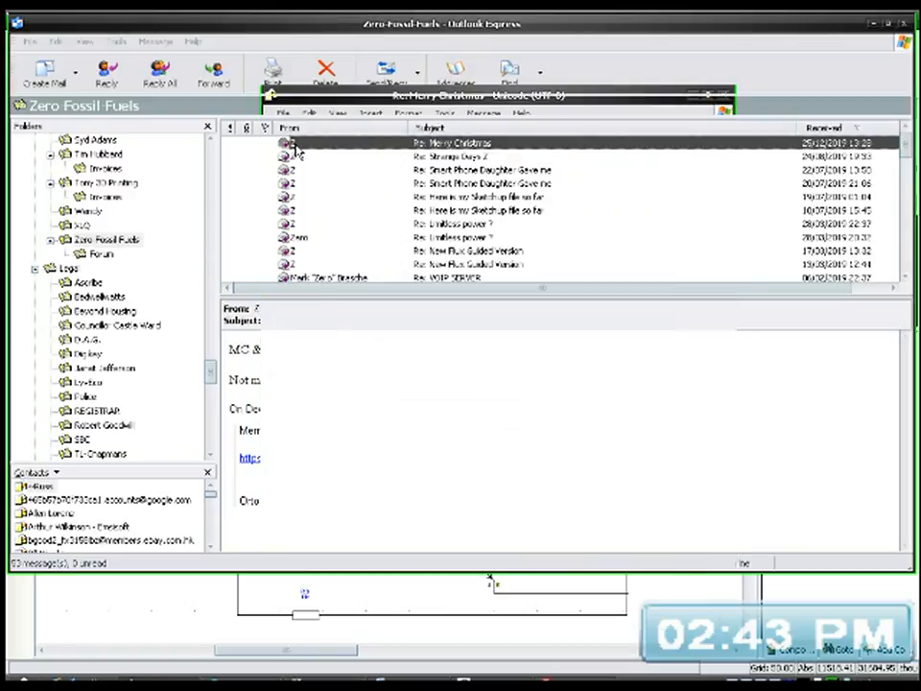
click(416, 73)
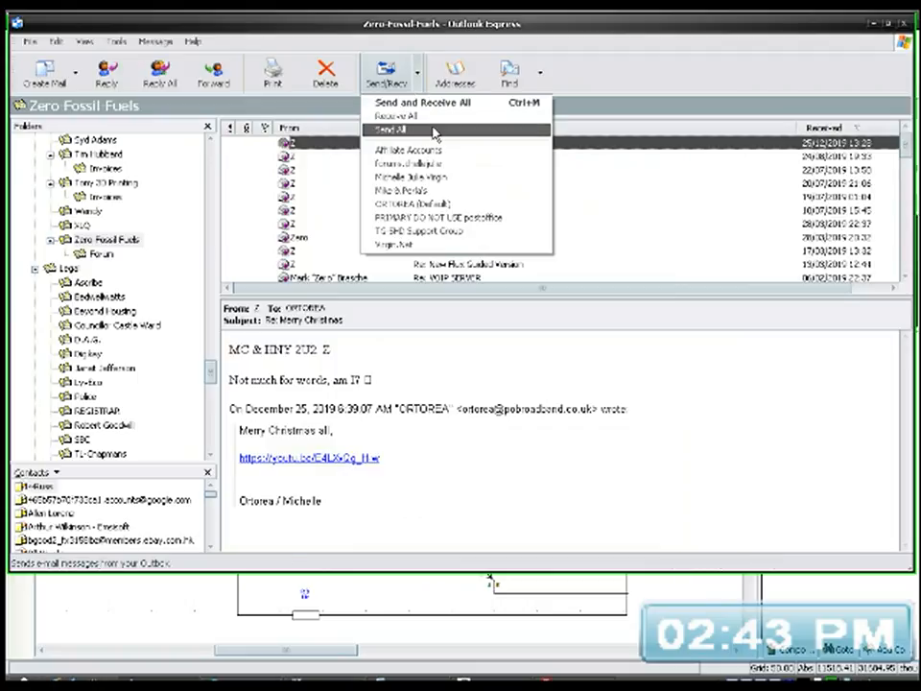
click(427, 130)
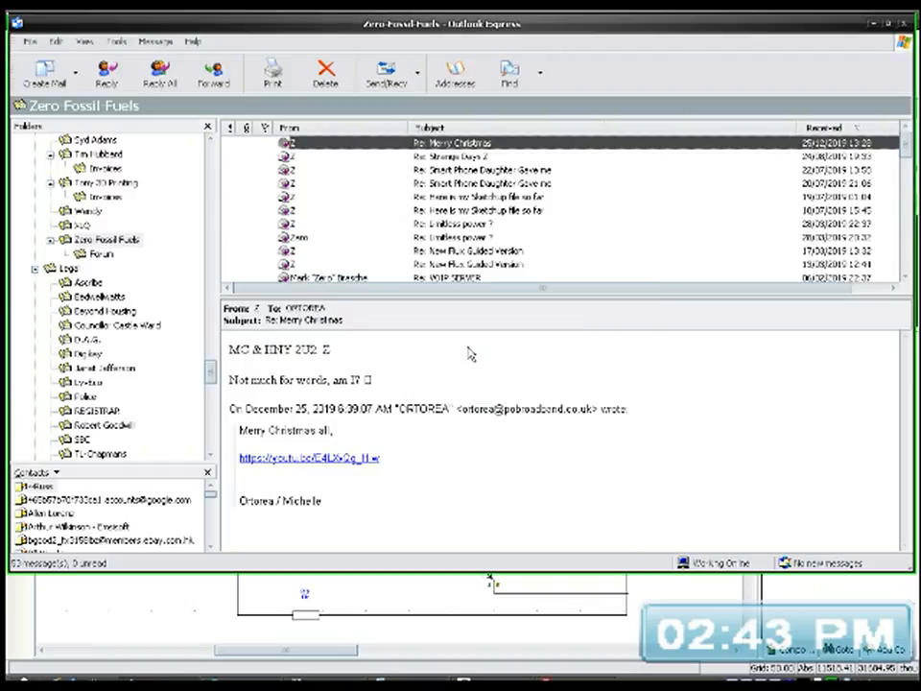
Step: Look through the remaining mail folders and return to the Pulse-Driver schematic in DesignSpark PCB
scroll(189, 342, down, 6)
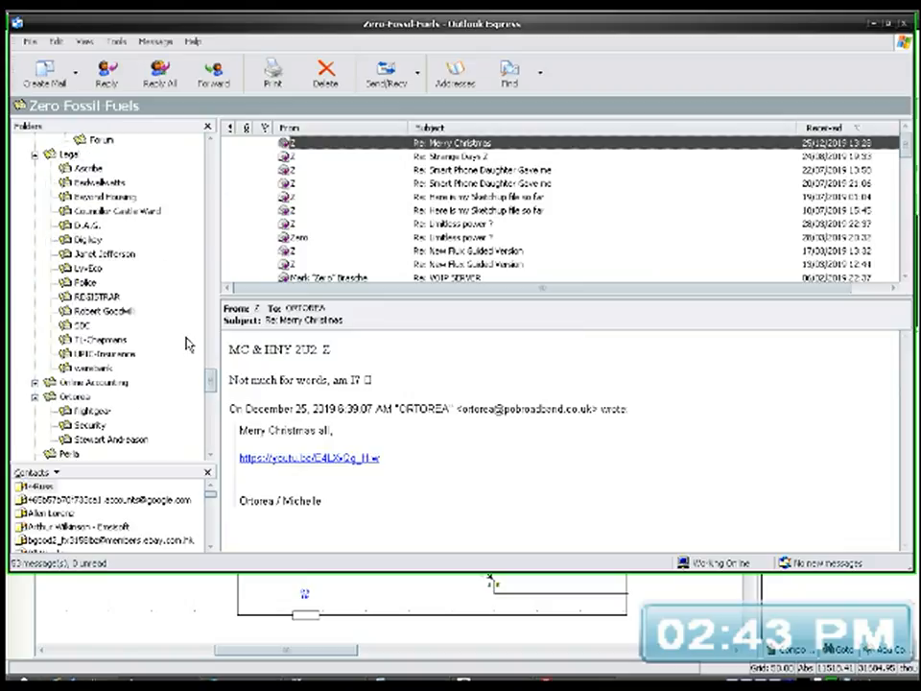
scroll(189, 343, down, 3)
scroll(189, 344, down, 3)
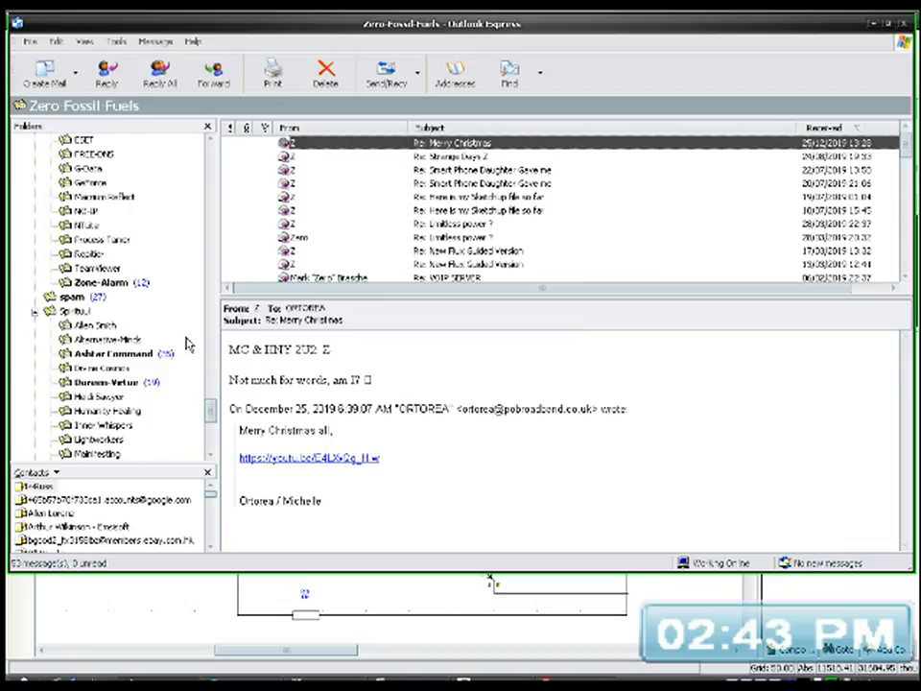
scroll(189, 343, down, 6)
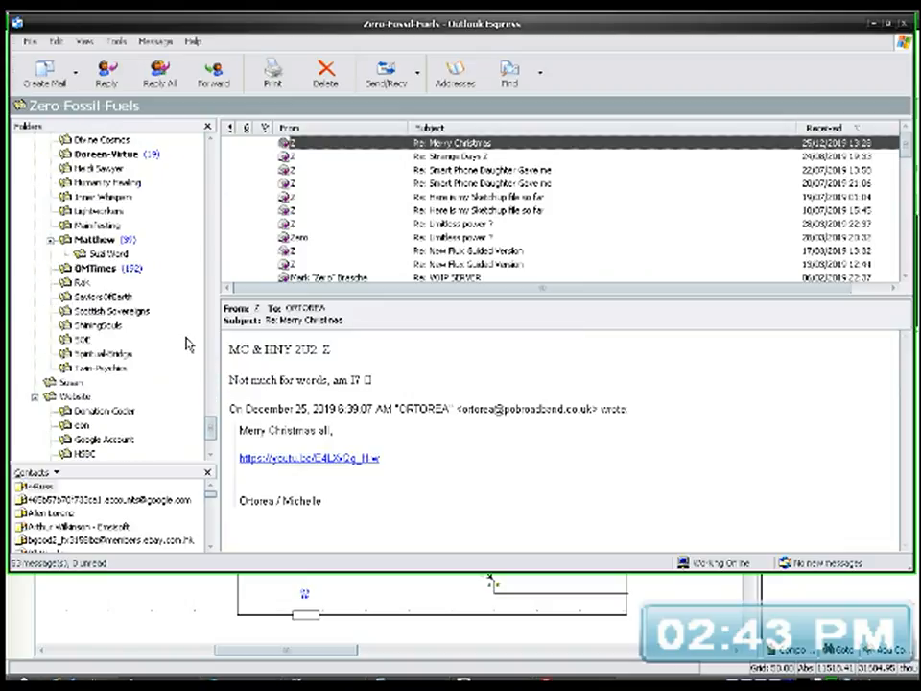
scroll(189, 343, up, 5)
scroll(189, 344, up, 15)
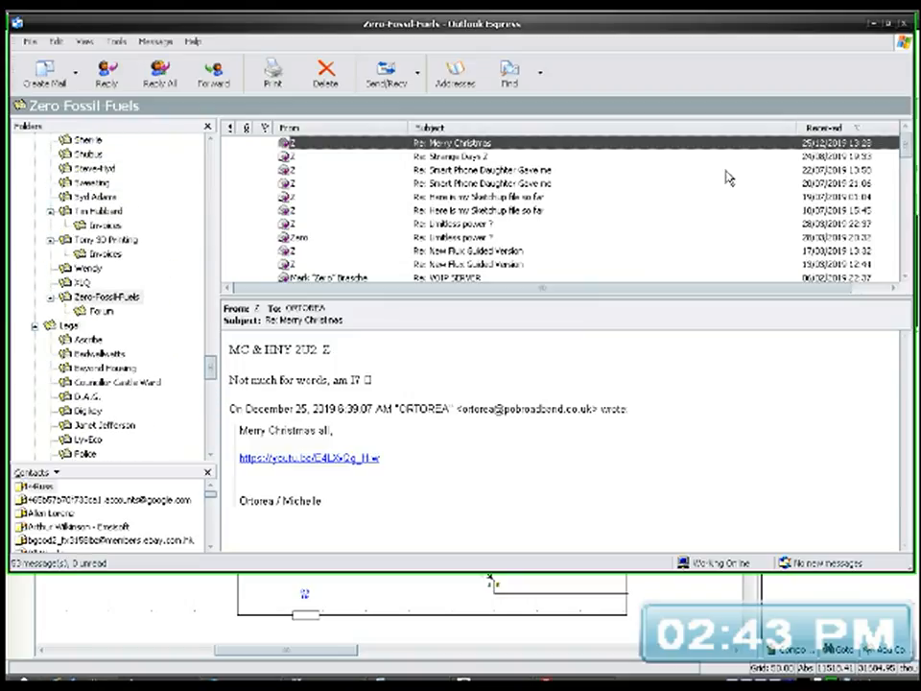
click(872, 23)
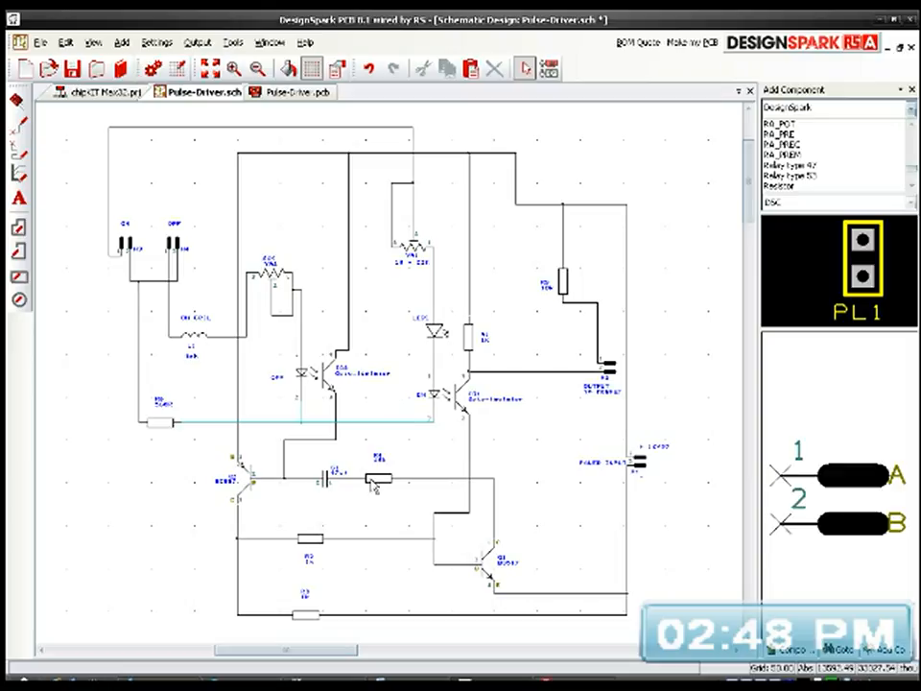
scroll(403, 412, up, 3)
scroll(392, 381, down, 3)
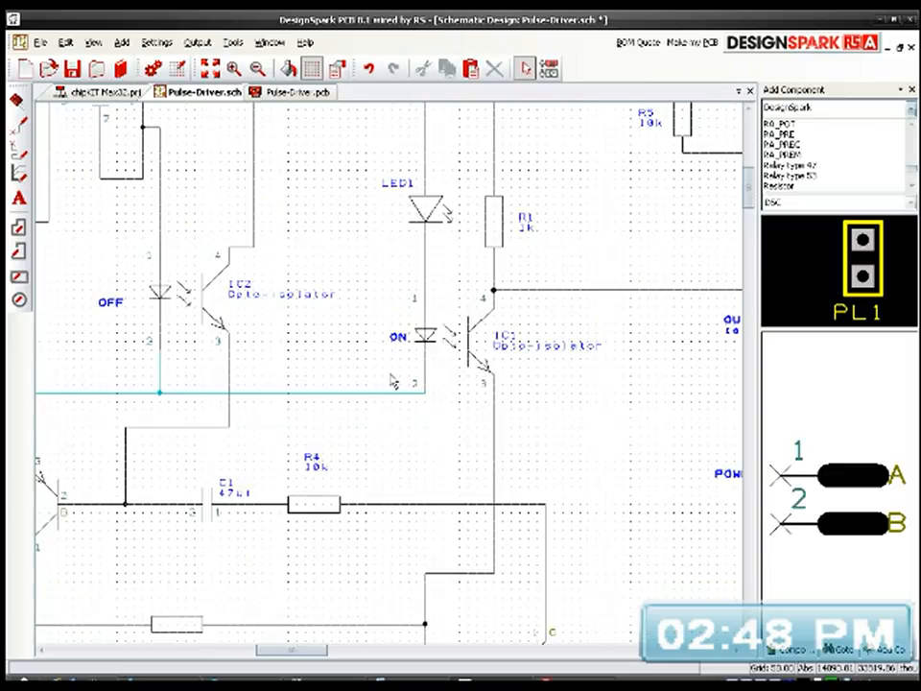
scroll(398, 383, up, 3)
middle_drag(462, 362, 464, 446)
scroll(389, 381, down, 2)
scroll(388, 381, down, 3)
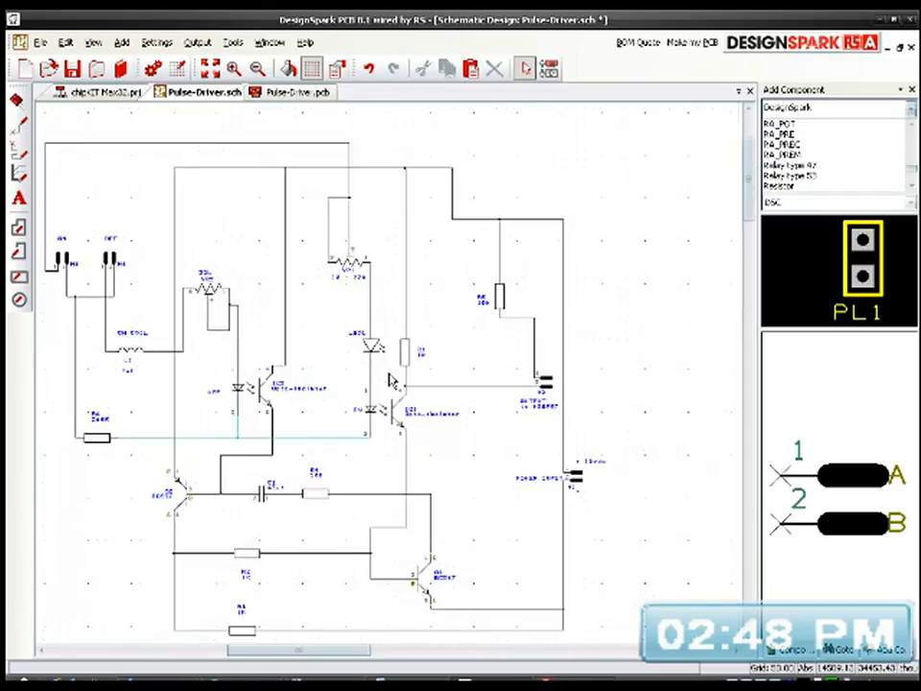
Step: Flip header H4 horizontally below the OFF text so that its pin 2 faces header H3
scroll(382, 419, up, 2)
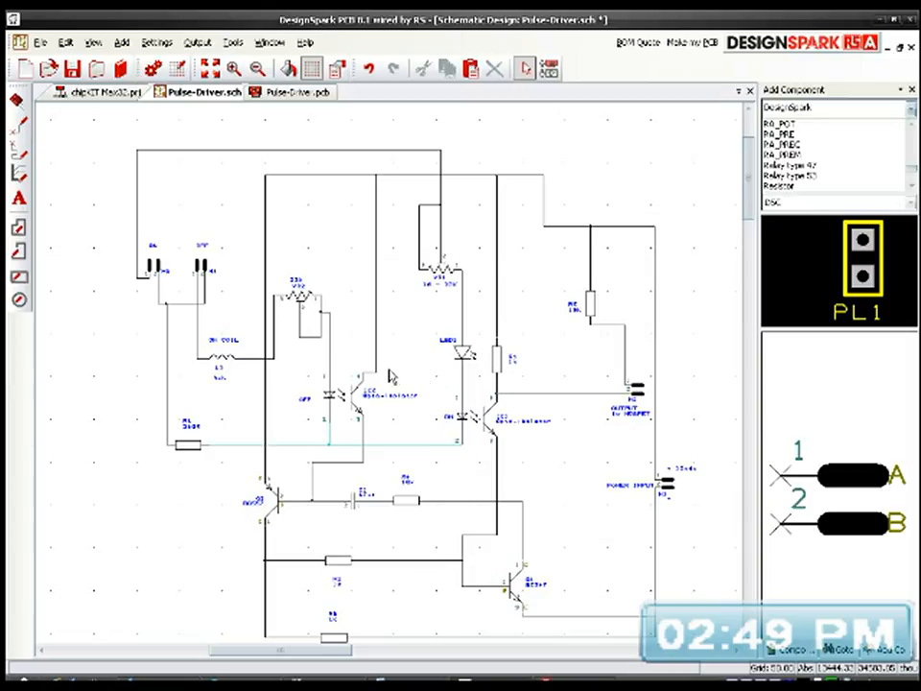
scroll(388, 377, up, 2)
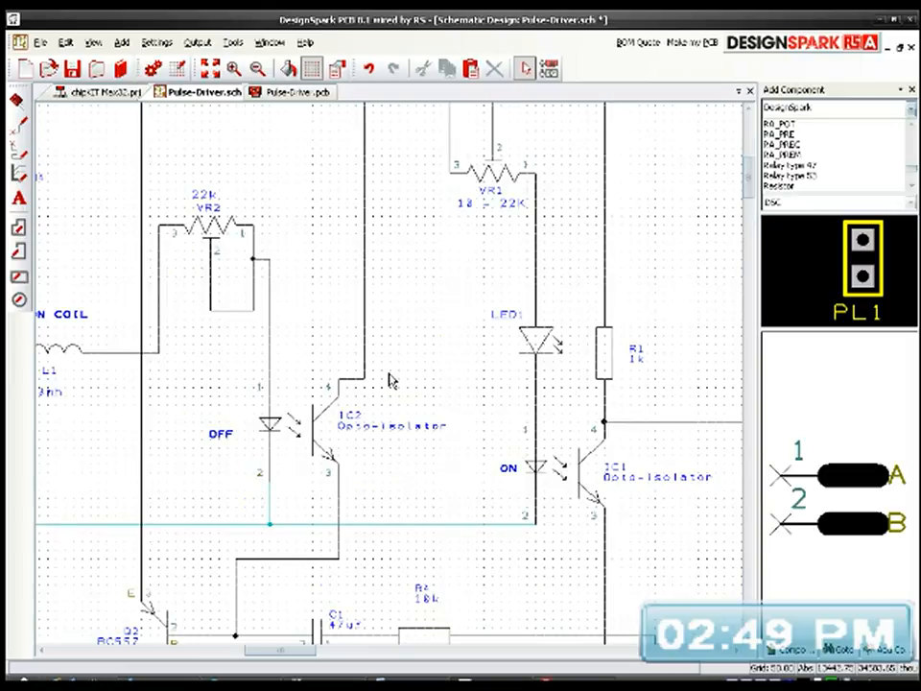
middle_drag(448, 429, 633, 449)
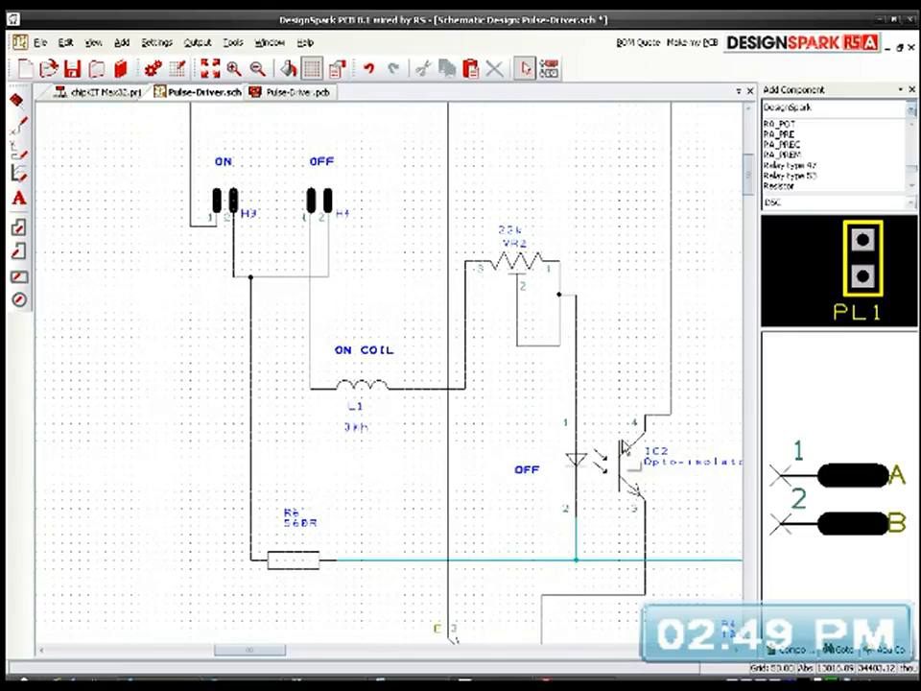
click(321, 219)
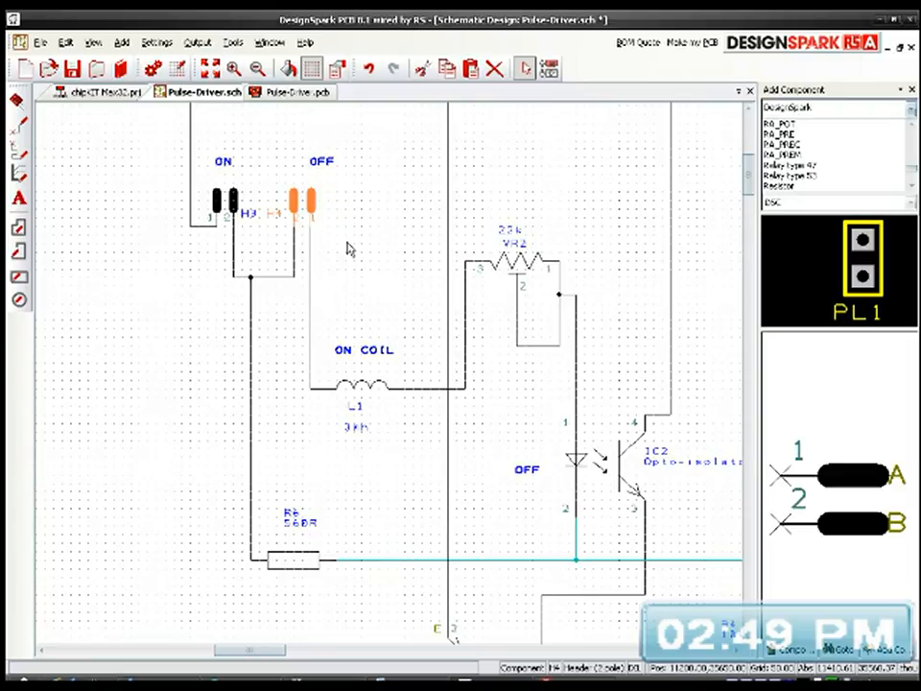
drag(325, 205, 308, 205)
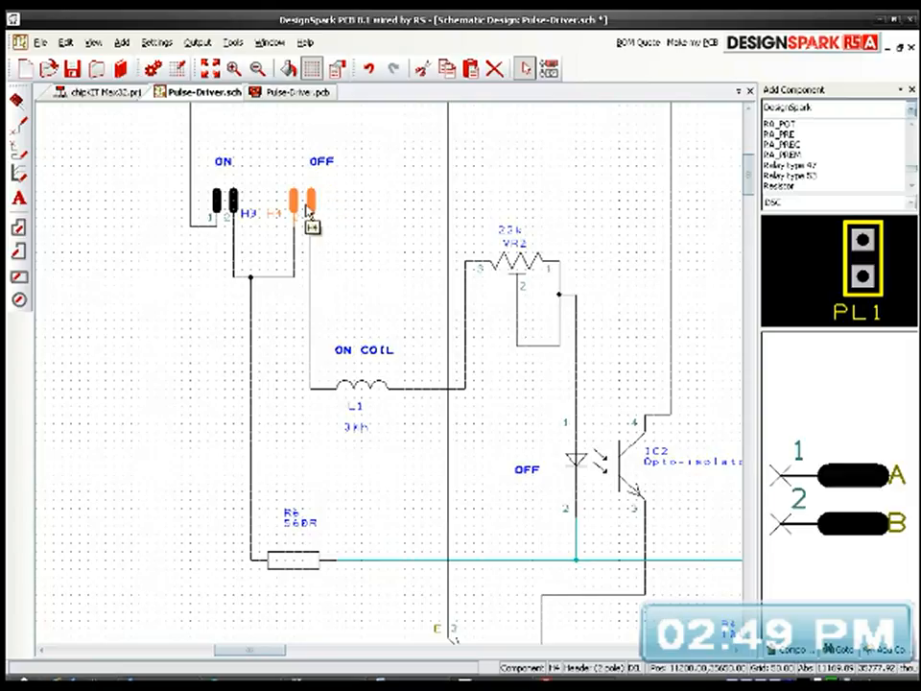
Step: Move header H4 slightly away from header H3, beneath the OFF text, keeping its wires attached
click(403, 255)
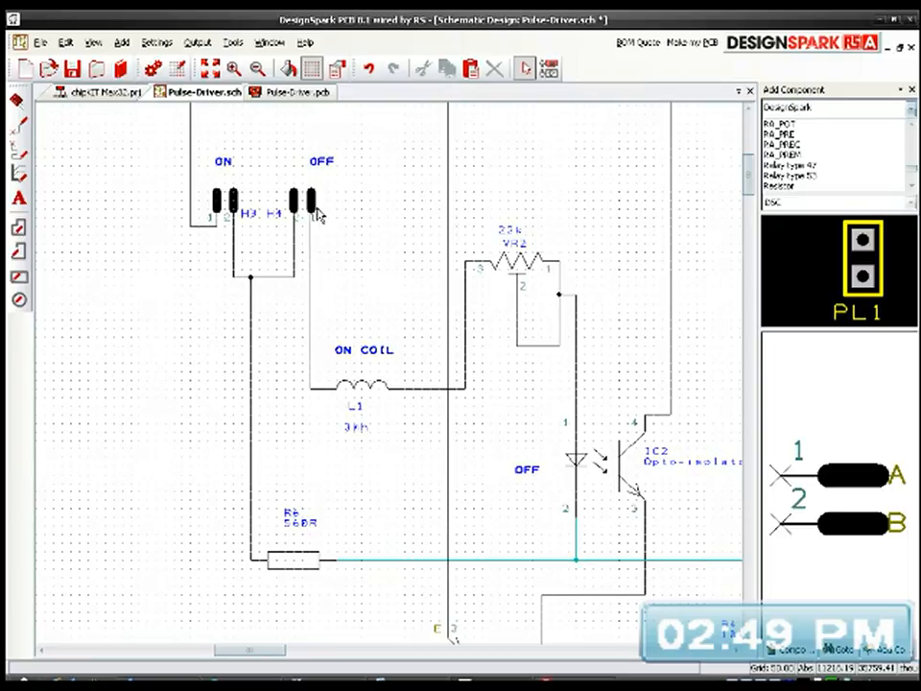
drag(317, 209, 328, 207)
click(389, 249)
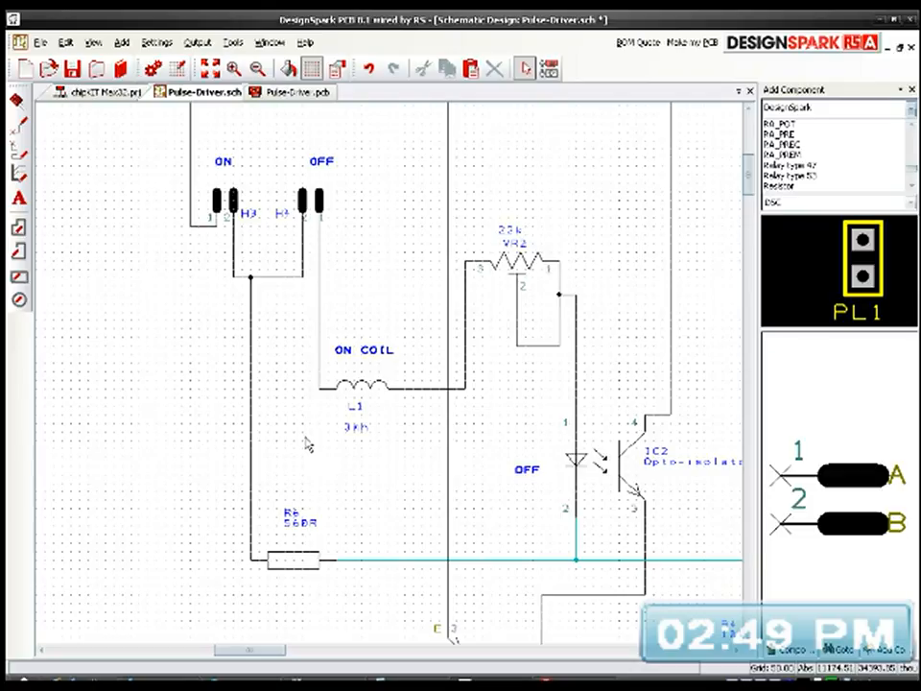
Step: Examine the schematic from resistor R6 across transistors Q2 and Q1 to the power input, MOSFET output header H2, R5 and VR1
middle_drag(344, 483, 252, 352)
middle_drag(453, 523, 432, 447)
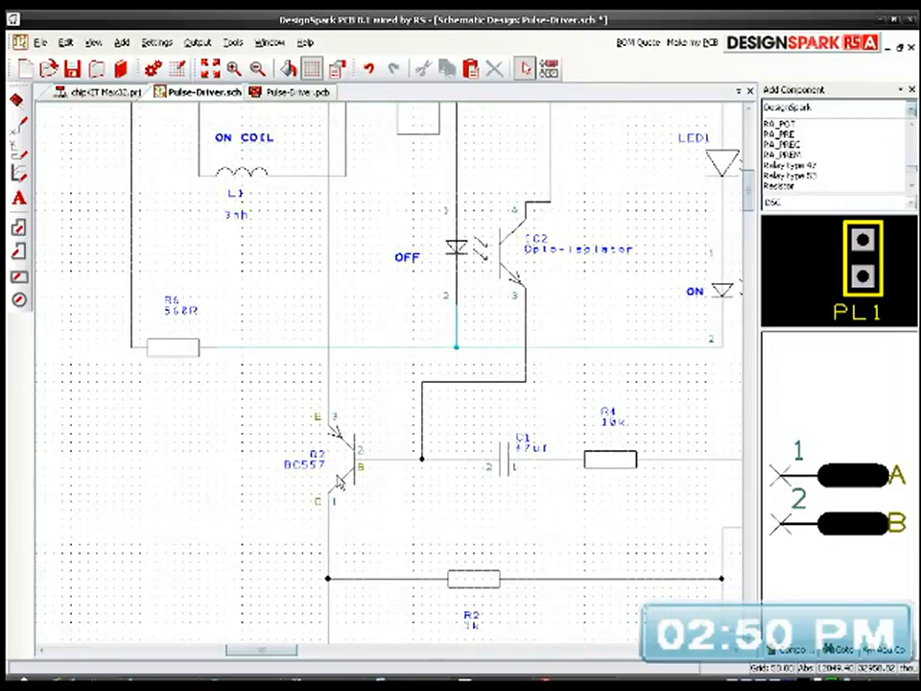
middle_drag(596, 517, 442, 376)
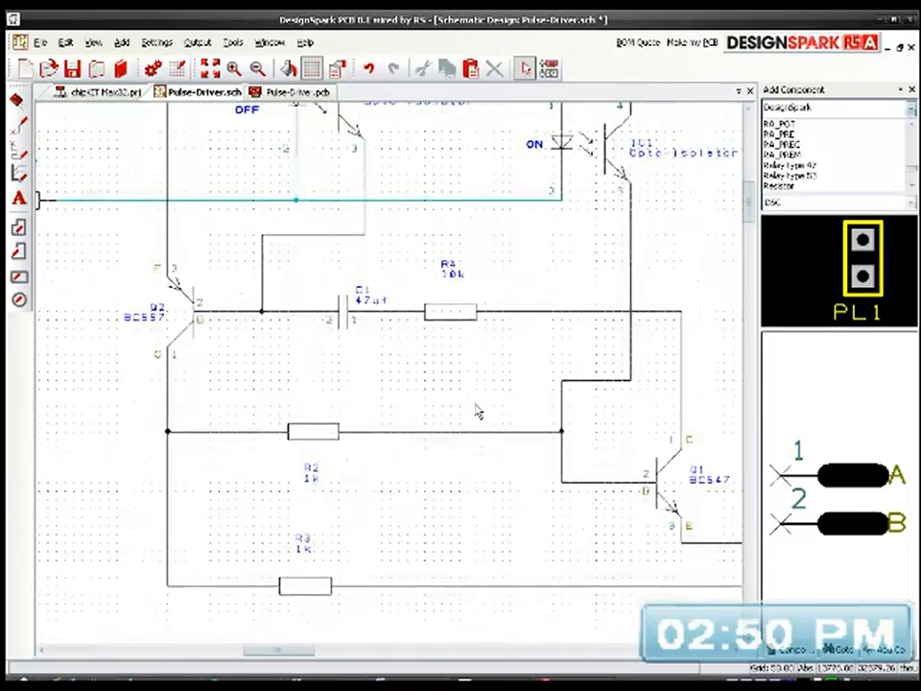
middle_drag(599, 433, 473, 474)
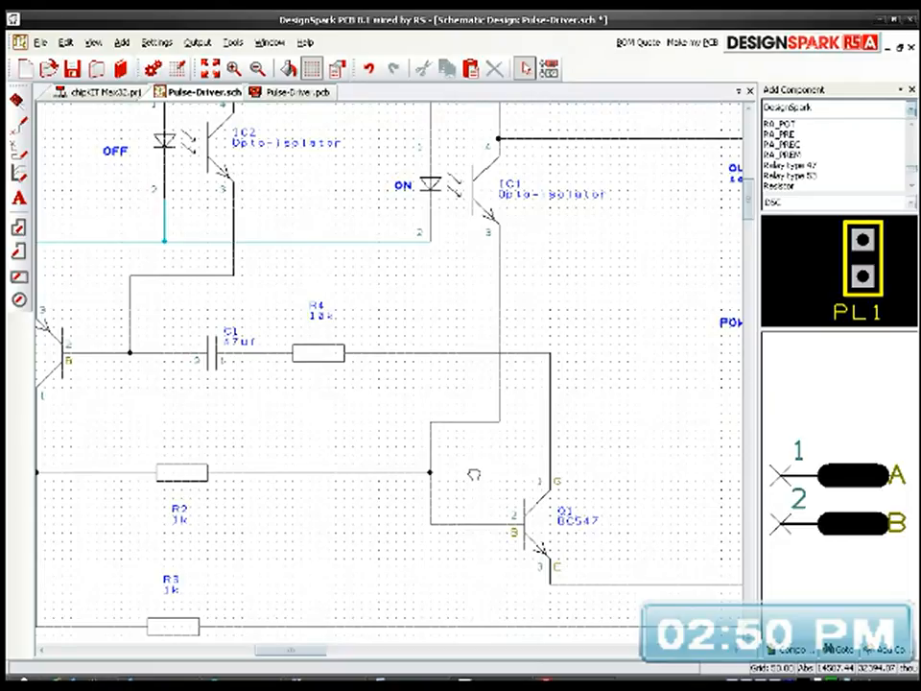
middle_drag(508, 473, 391, 380)
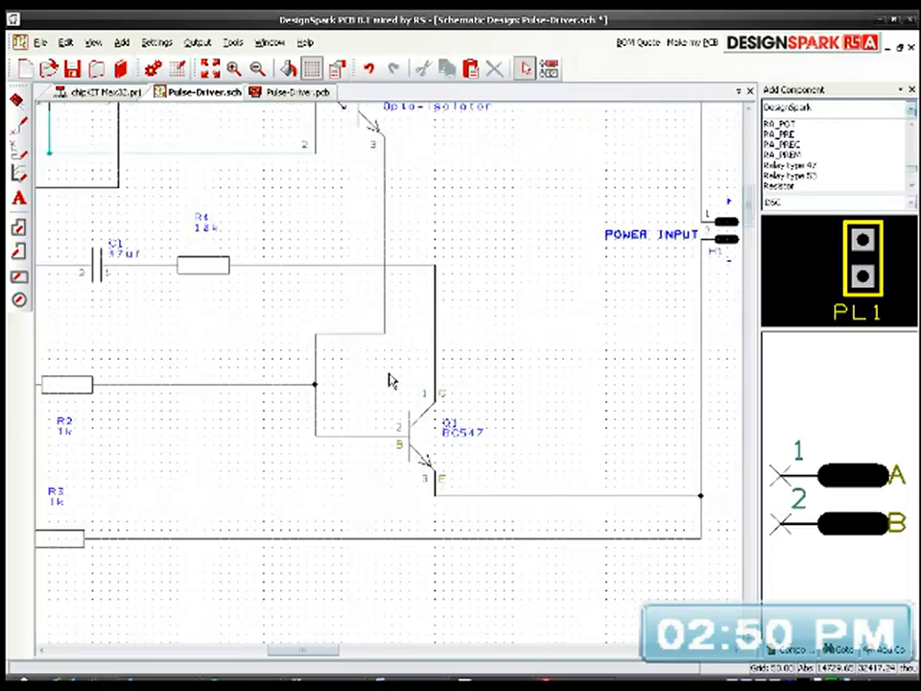
middle_drag(469, 268, 360, 364)
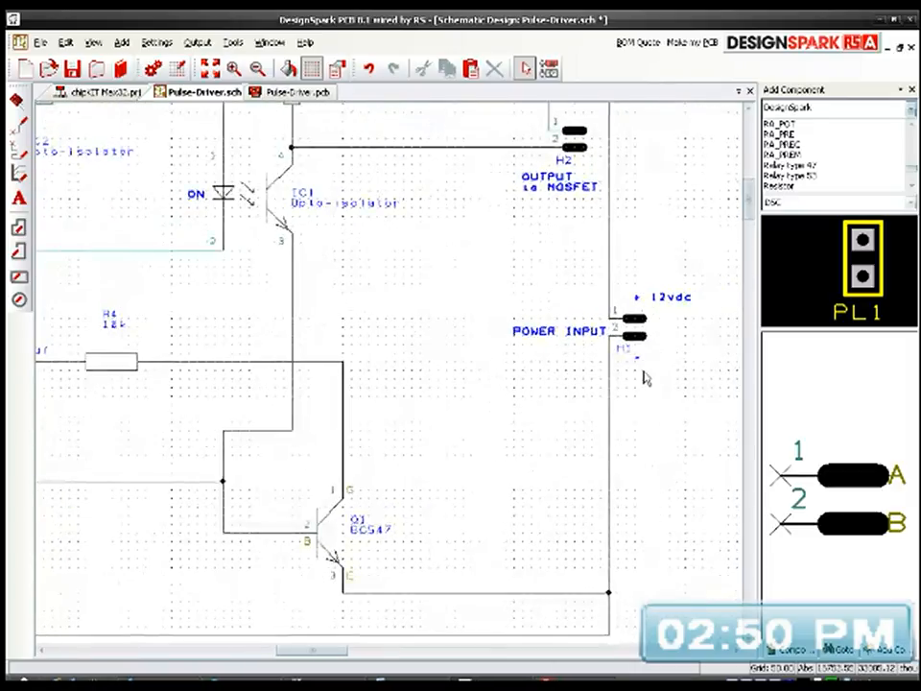
middle_drag(533, 326, 540, 440)
click(583, 252)
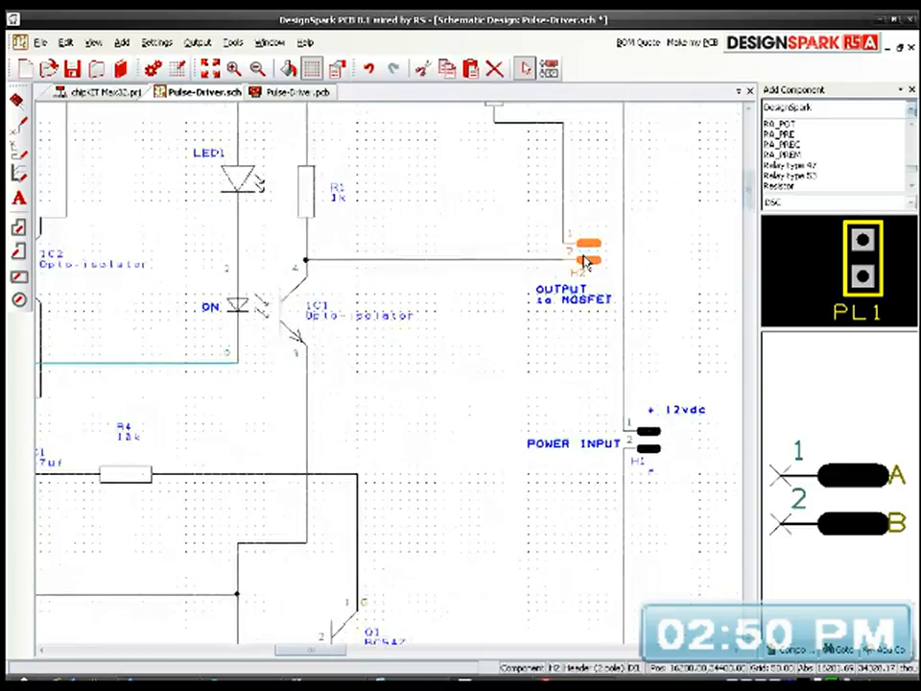
middle_drag(470, 407, 483, 480)
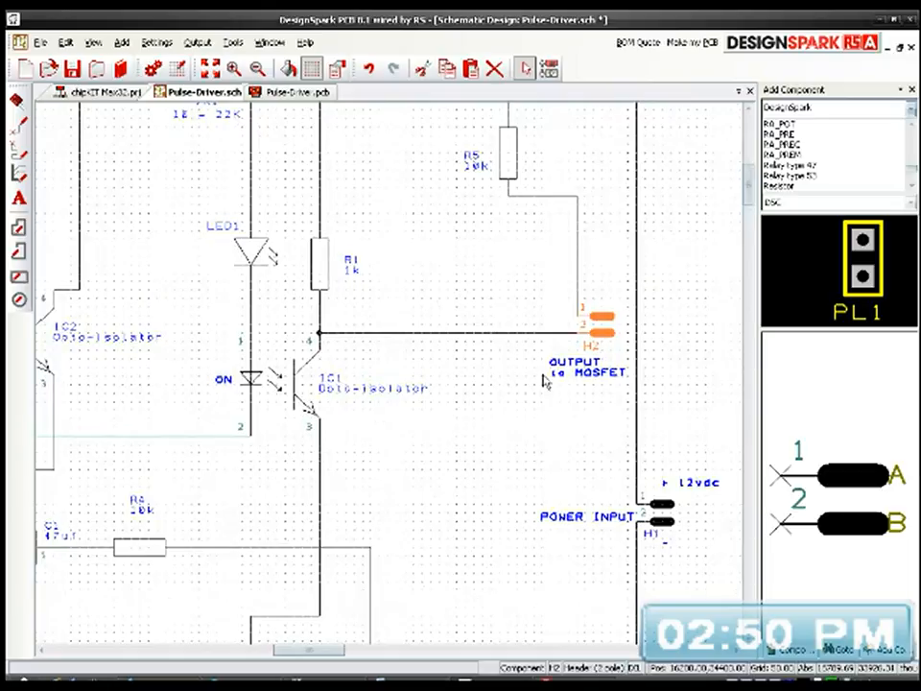
middle_drag(510, 280, 509, 347)
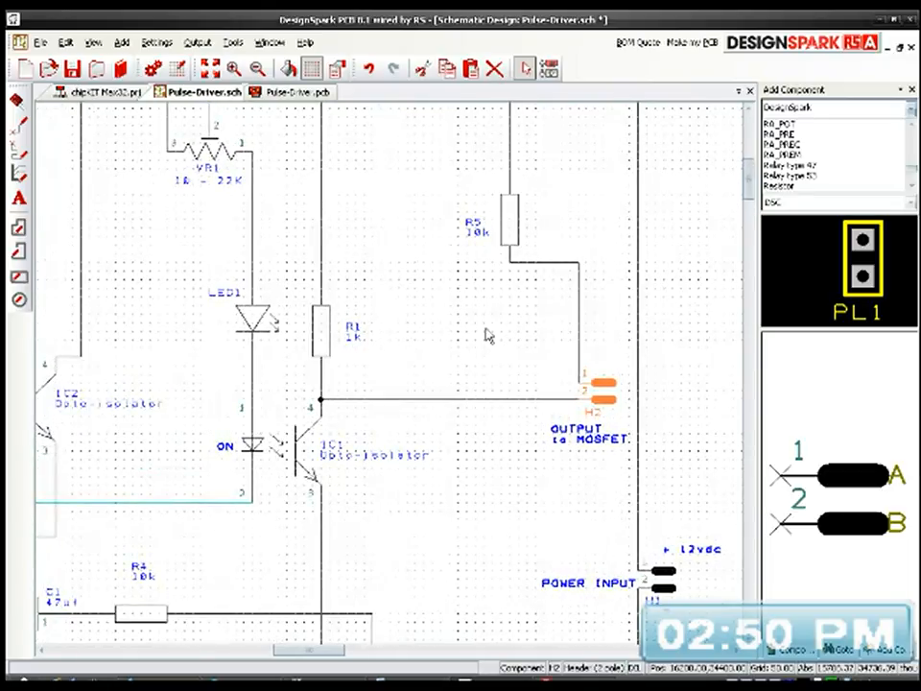
click(498, 350)
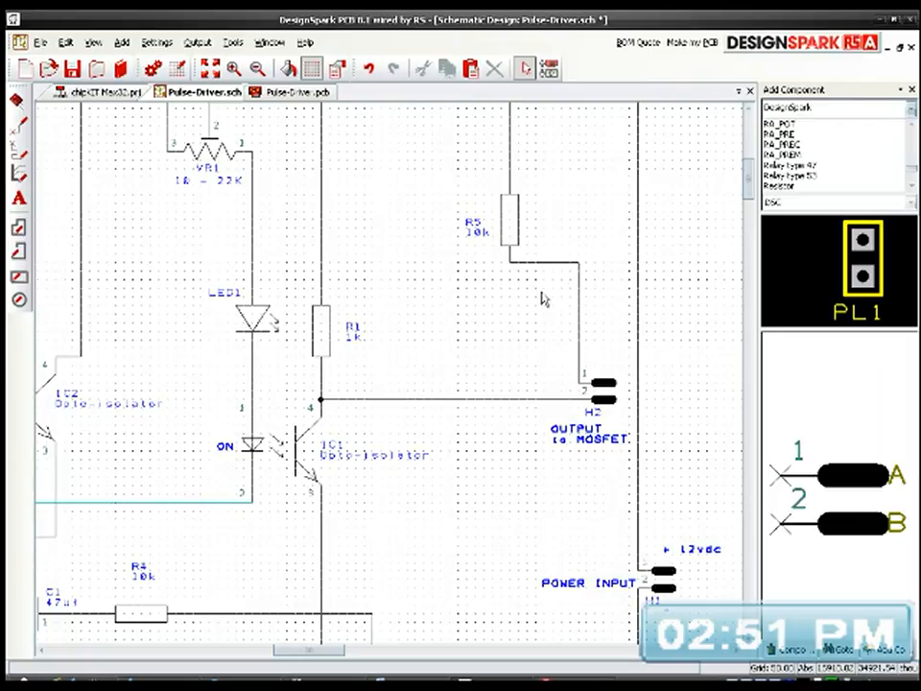
middle_drag(500, 327, 567, 401)
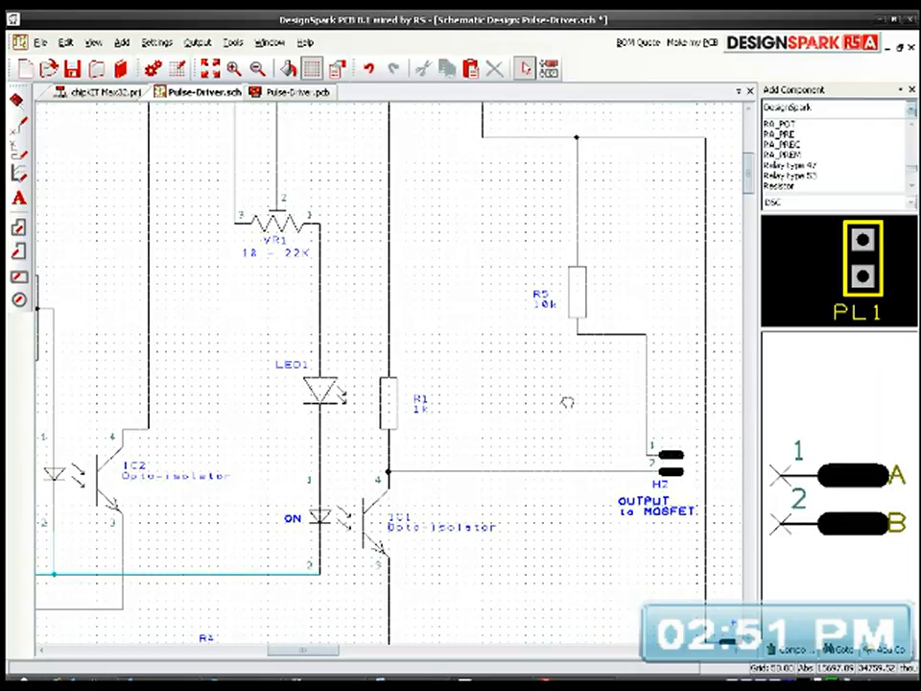
middle_drag(567, 404, 549, 391)
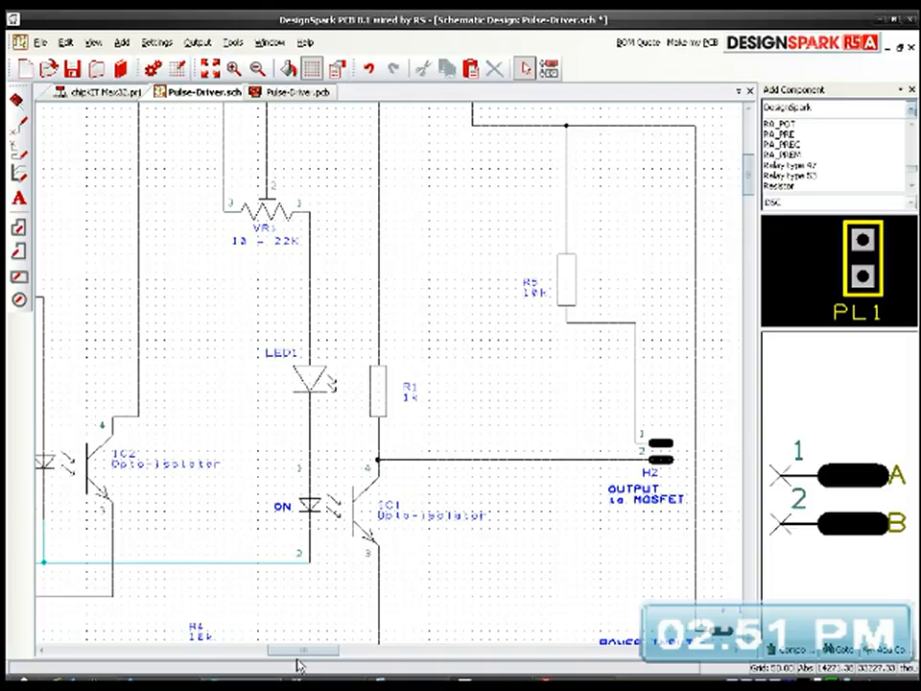
Step: Switch to Outlook Express, create a new mail message and add the Zero-Fossil-Fuels contact as its recipient
click(158, 684)
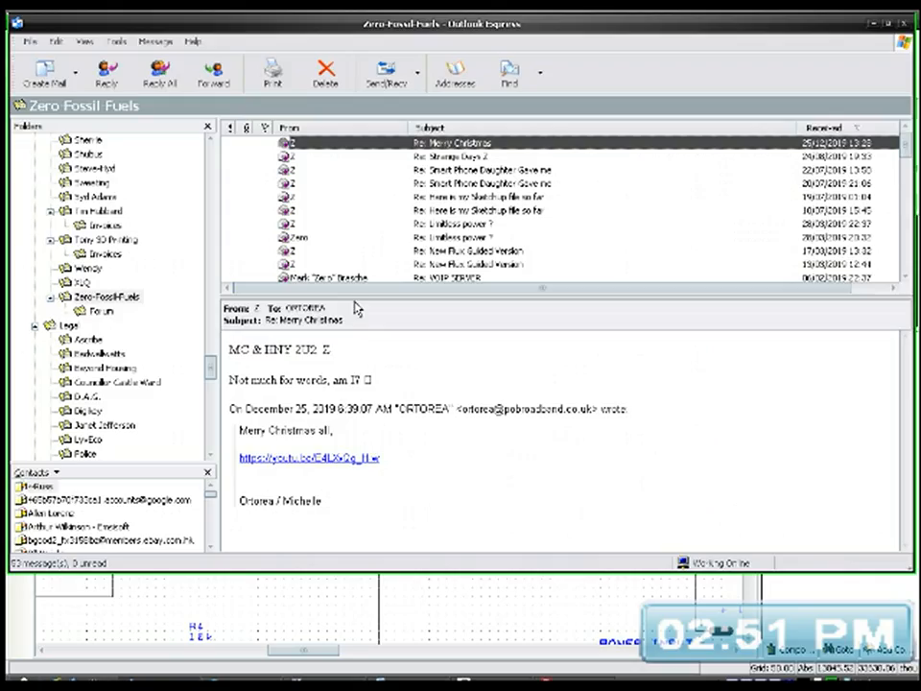
click(42, 66)
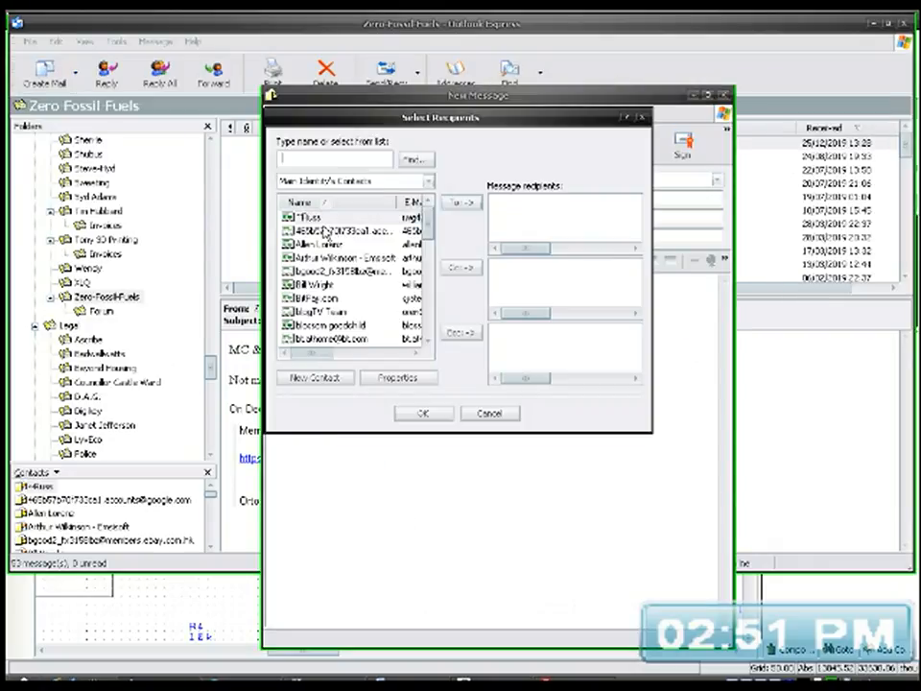
scroll(365, 298, down, 3)
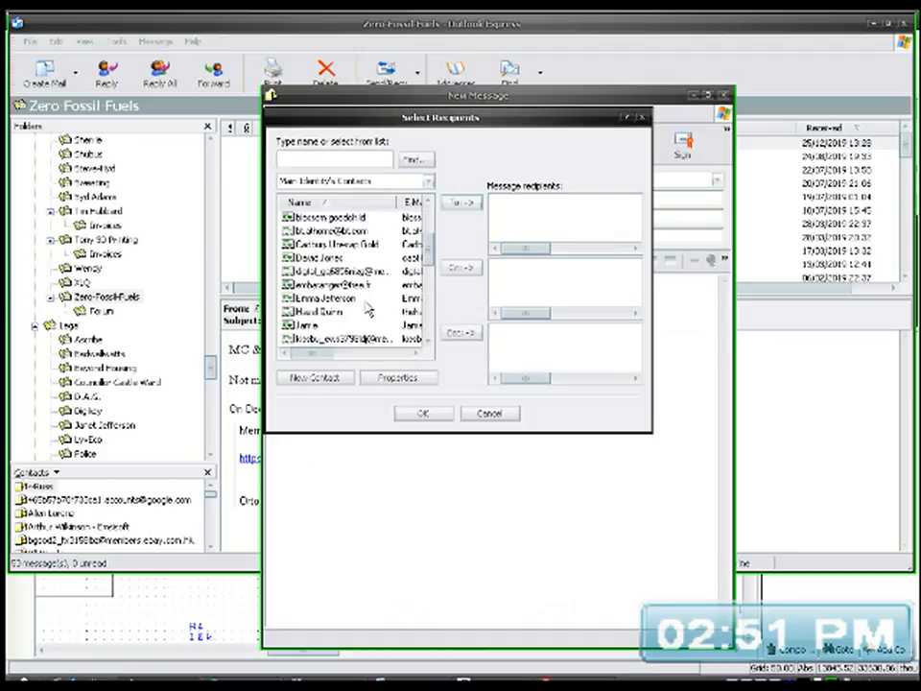
scroll(367, 307, down, 3)
scroll(368, 307, down, 1)
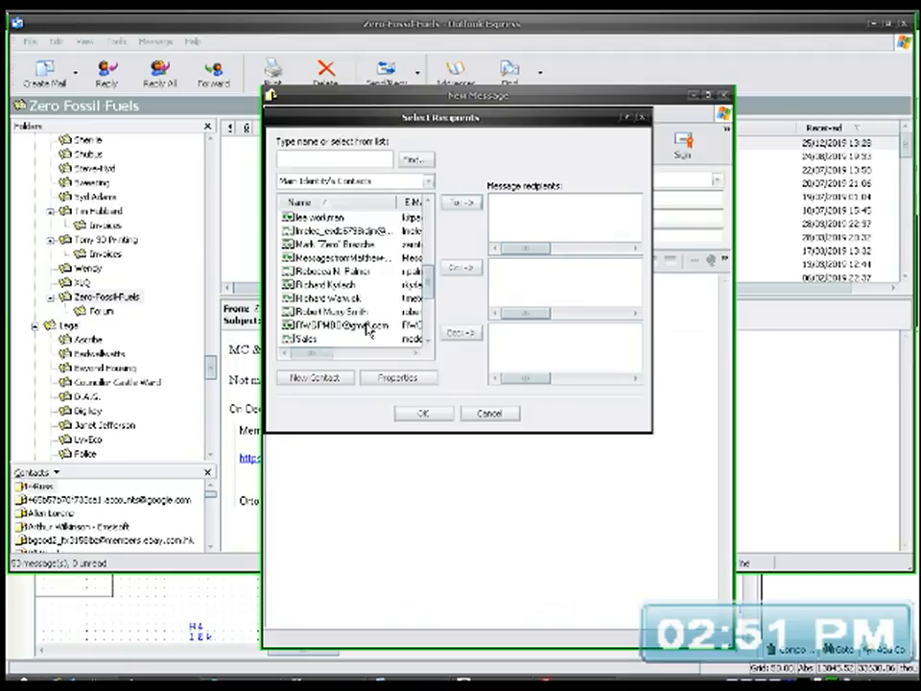
scroll(367, 321, up, 2)
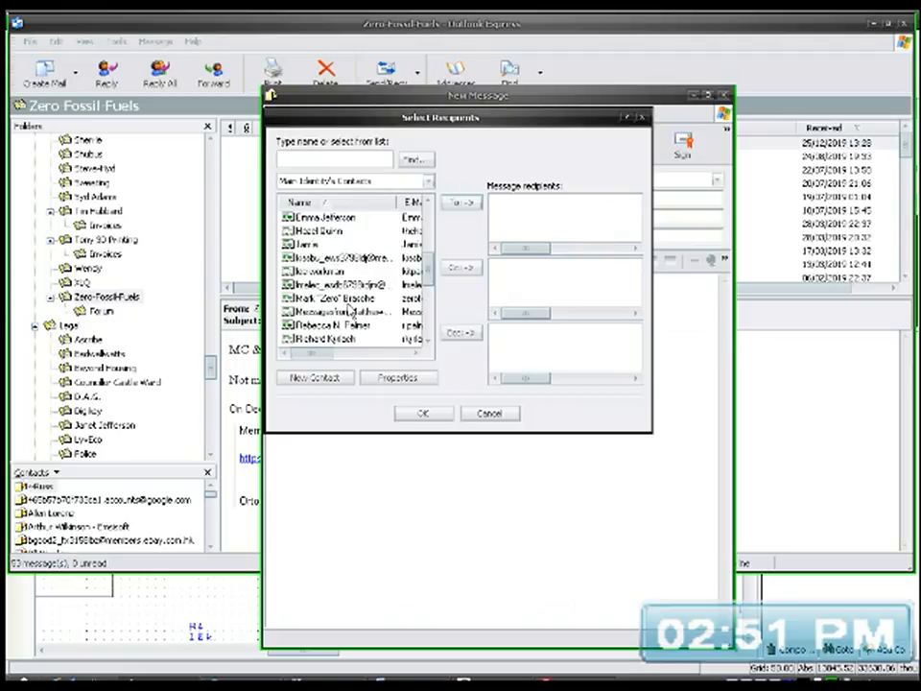
click(352, 300)
double_click(352, 302)
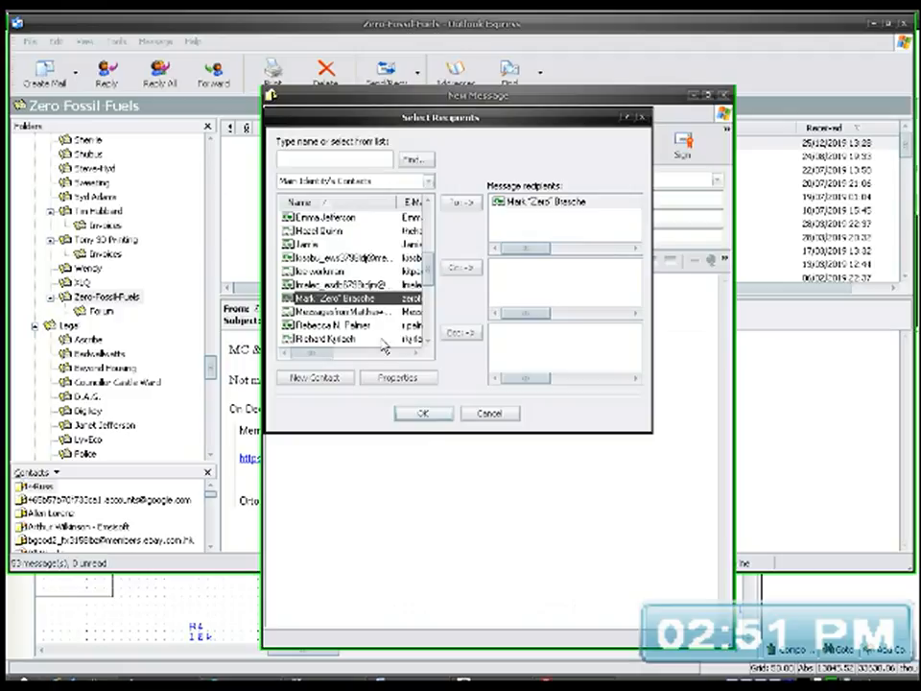
click(424, 413)
Step: Enter the subject "Sponsorship Go Fundme Piggy Bank Fow more Words" for the new message
click(329, 236)
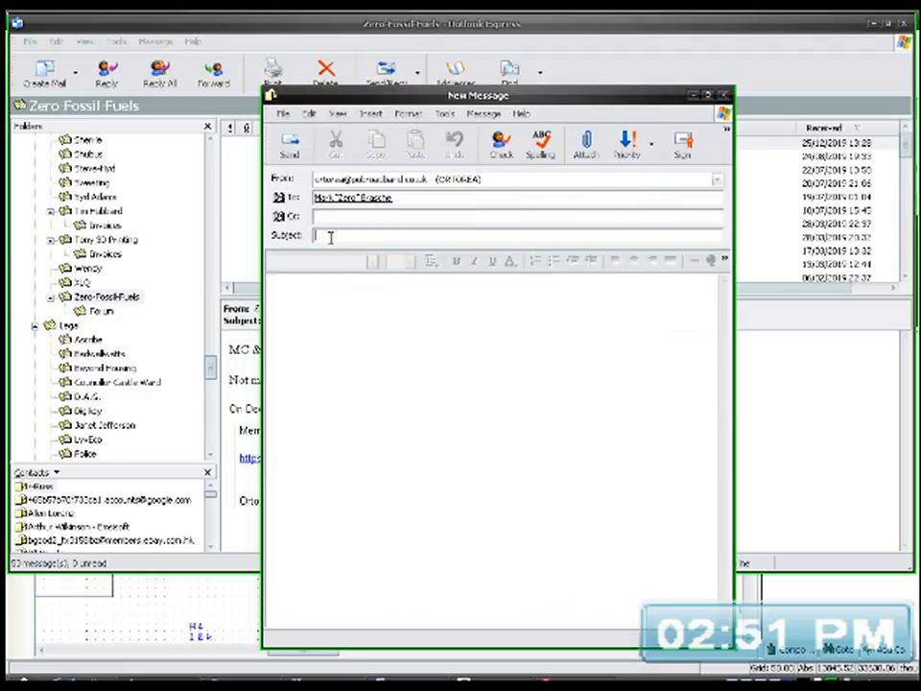
text(S)
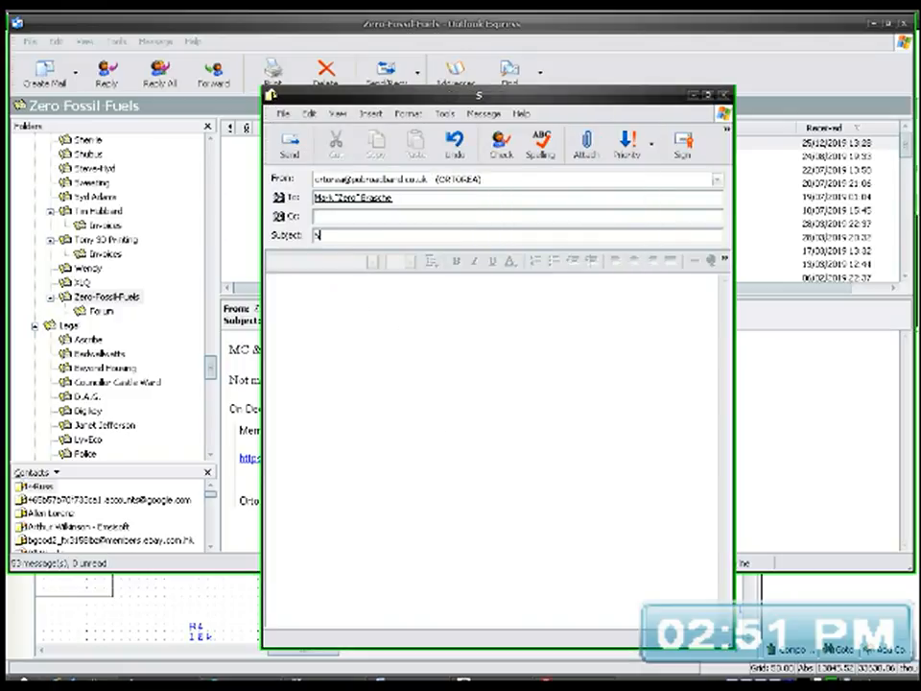
text(ponsor)
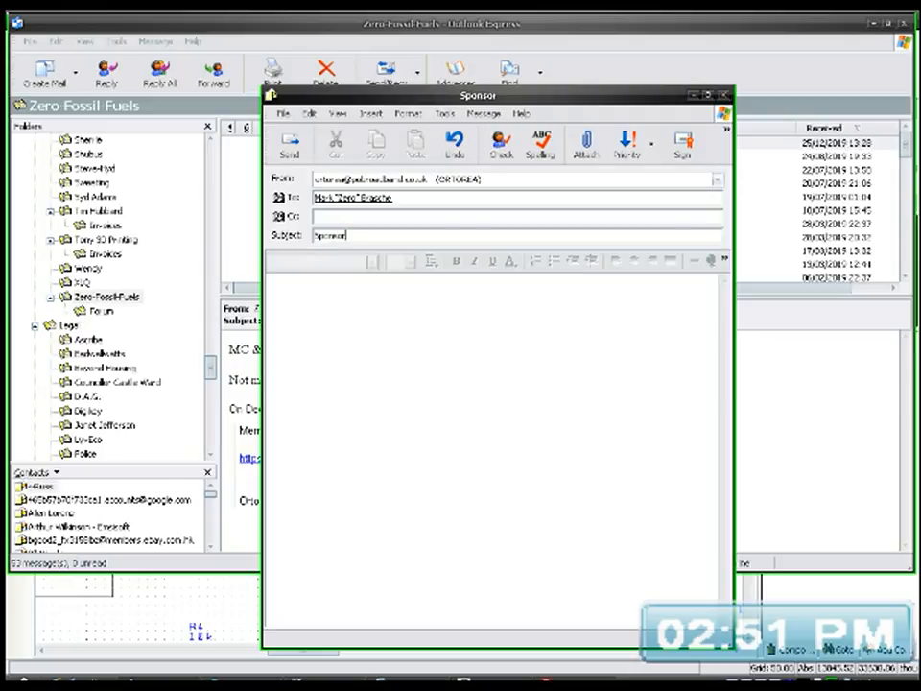
text(ship Go F)
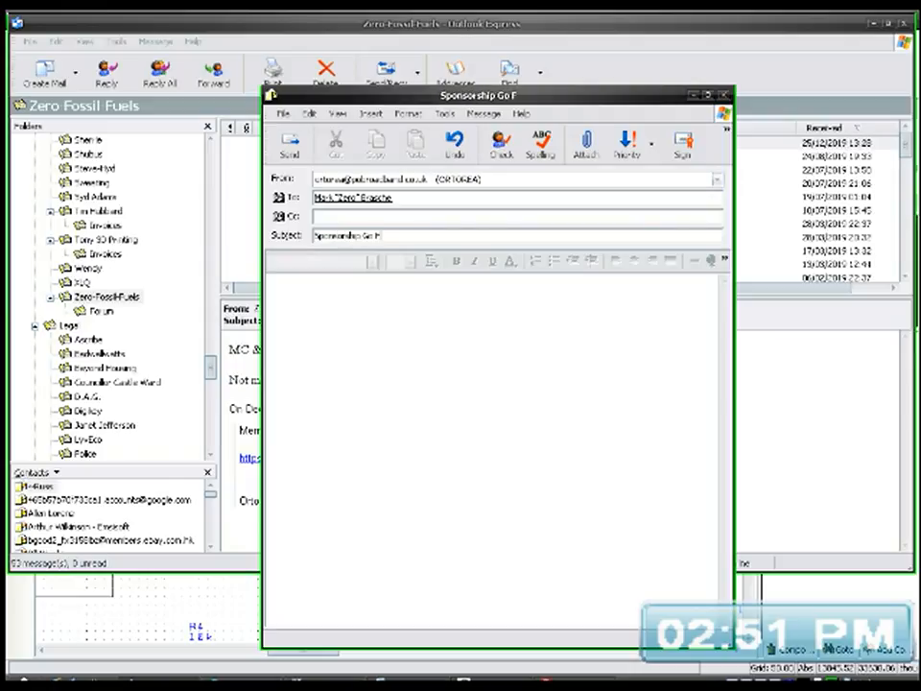
text(undme )
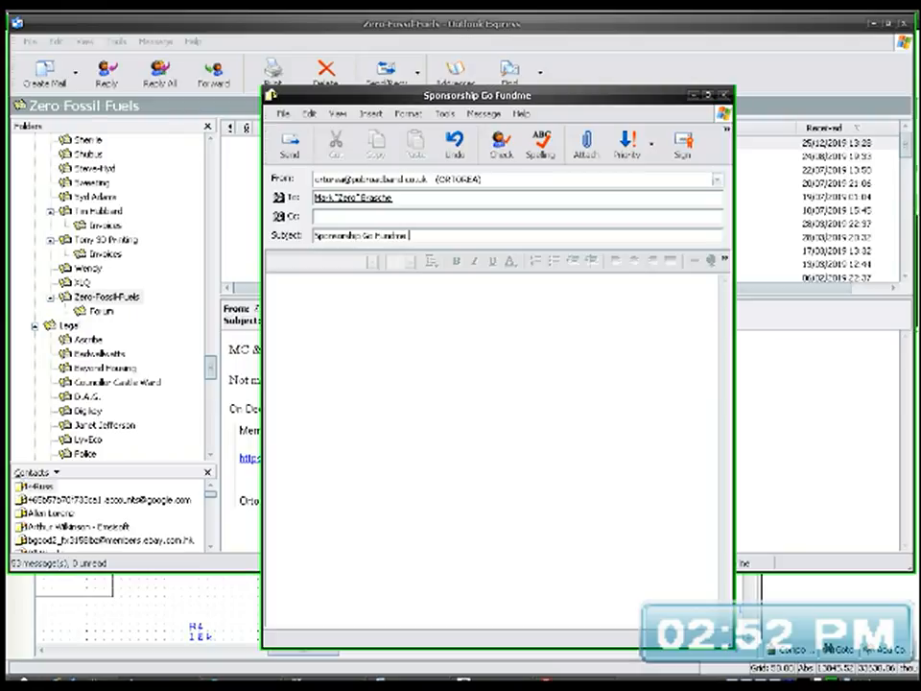
text(Pigg)
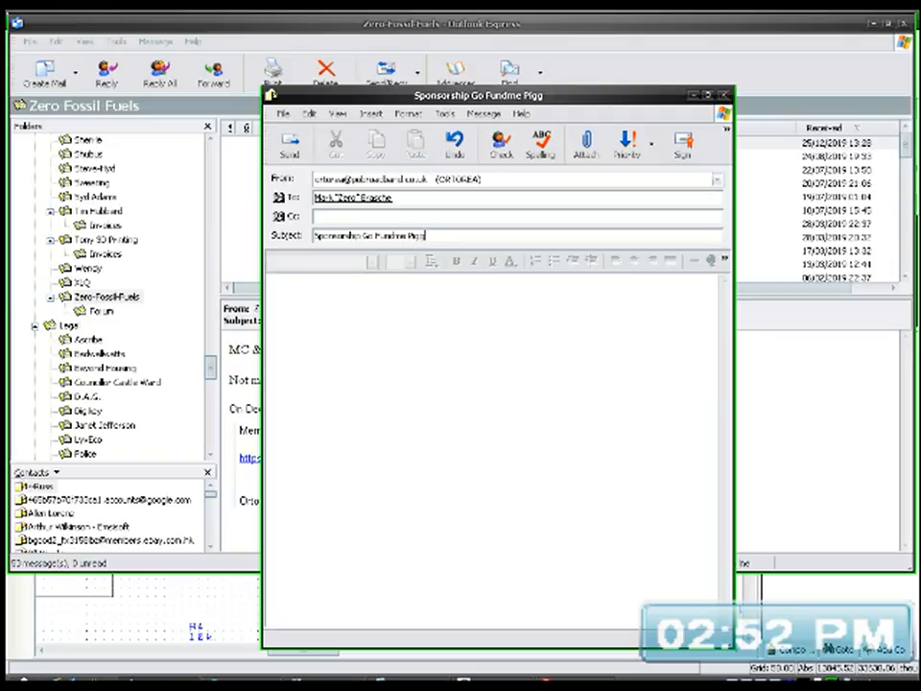
text(y Bank)
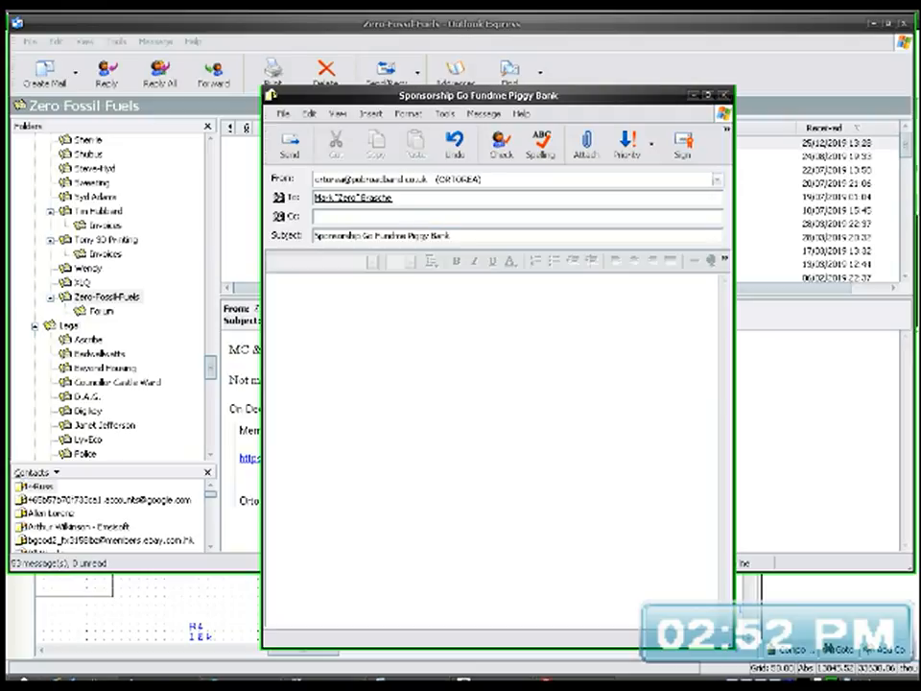
text( Form)
text( for W)
text(ords)
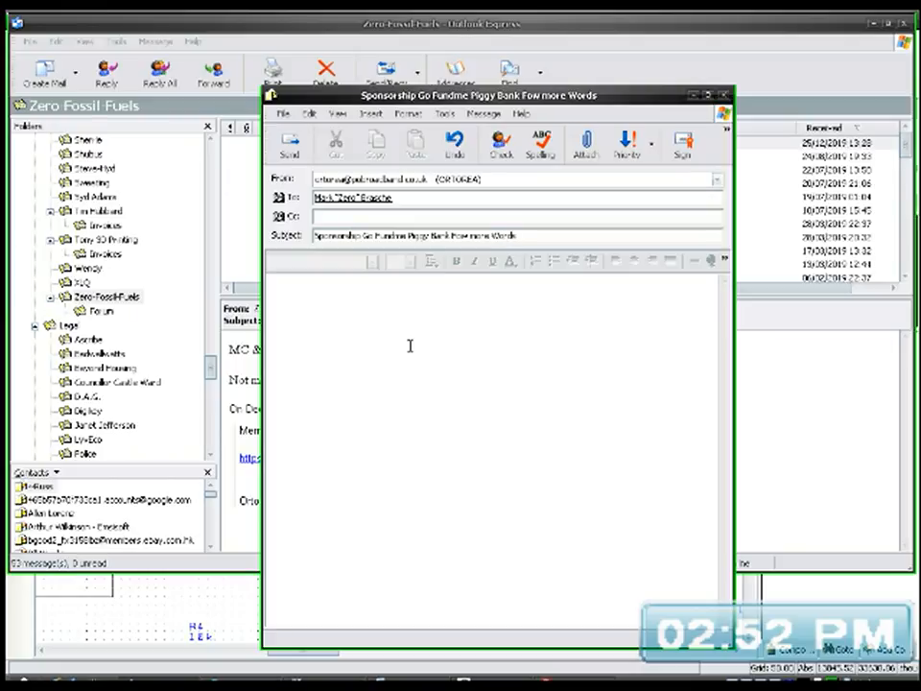
Step: Write "OK," in the message body, followed by an indented line stating "you basically need a gofundme to sponsor more words that could be done :P"
click(410, 345)
text(GK,  )
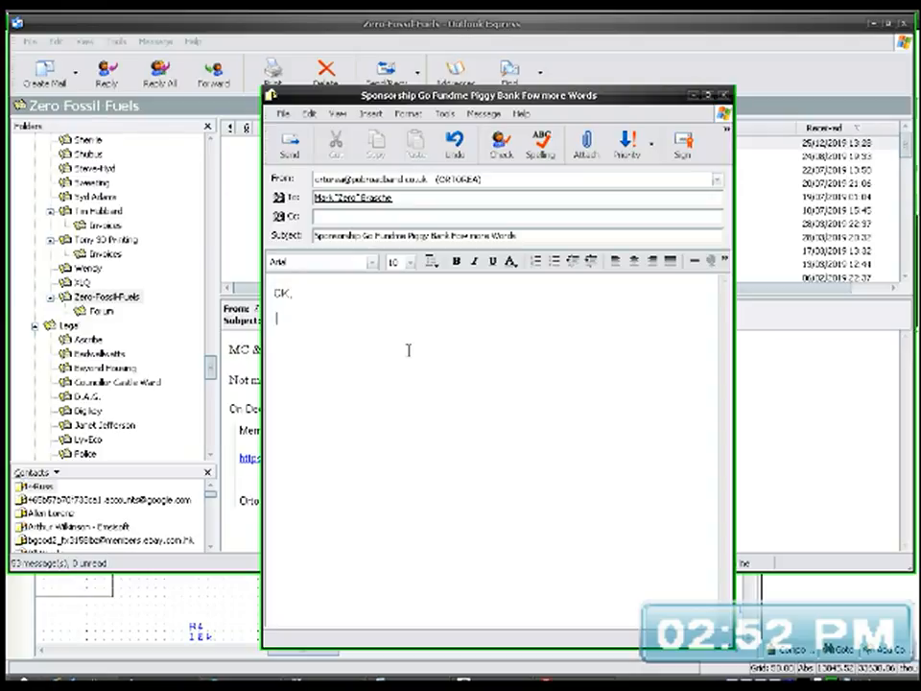
text(C)
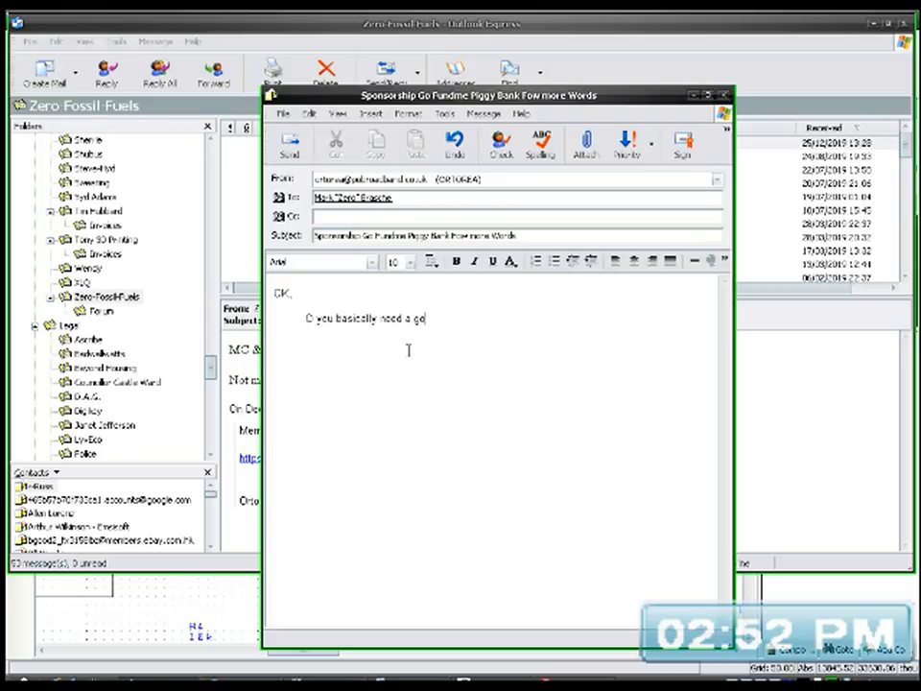
text(me to sponsor more words t)
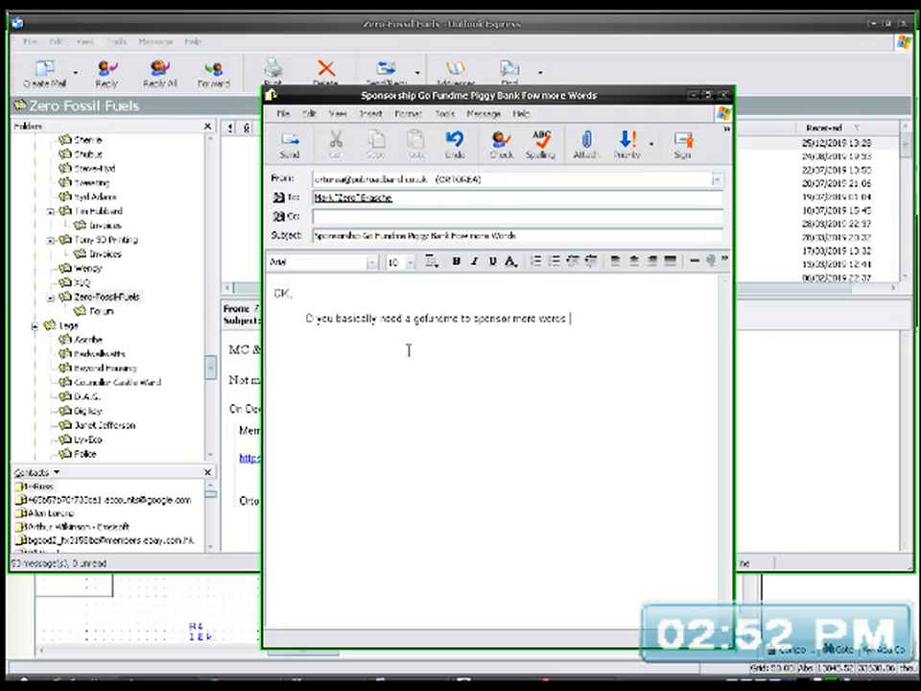
text(hat could be done :P)
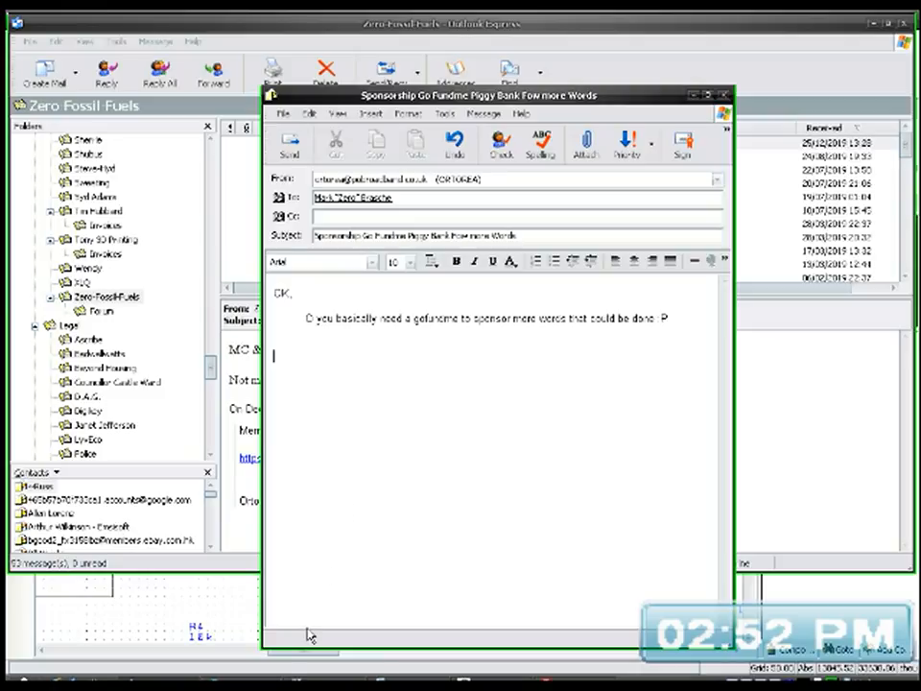
Step: Switch to the YouTube Creator Studio dashboard in the web browser and open the channel's Live Streaming page
click(309, 682)
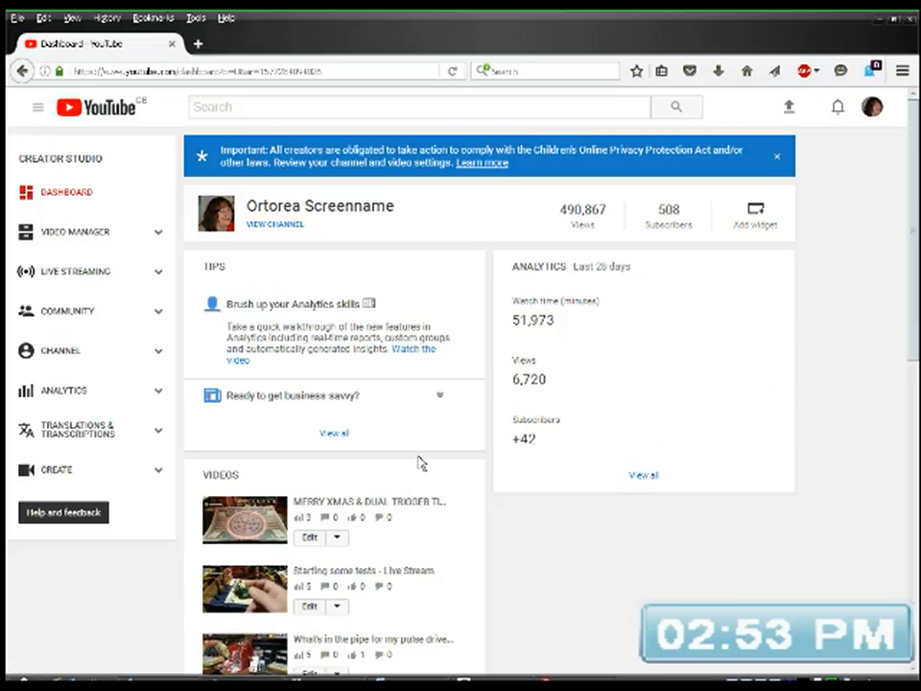
click(95, 276)
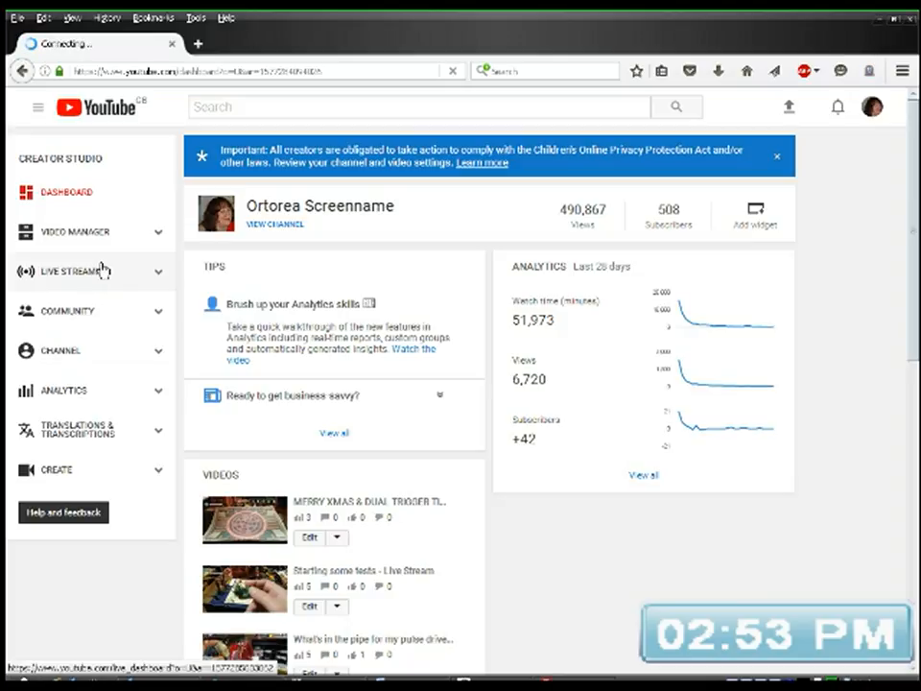
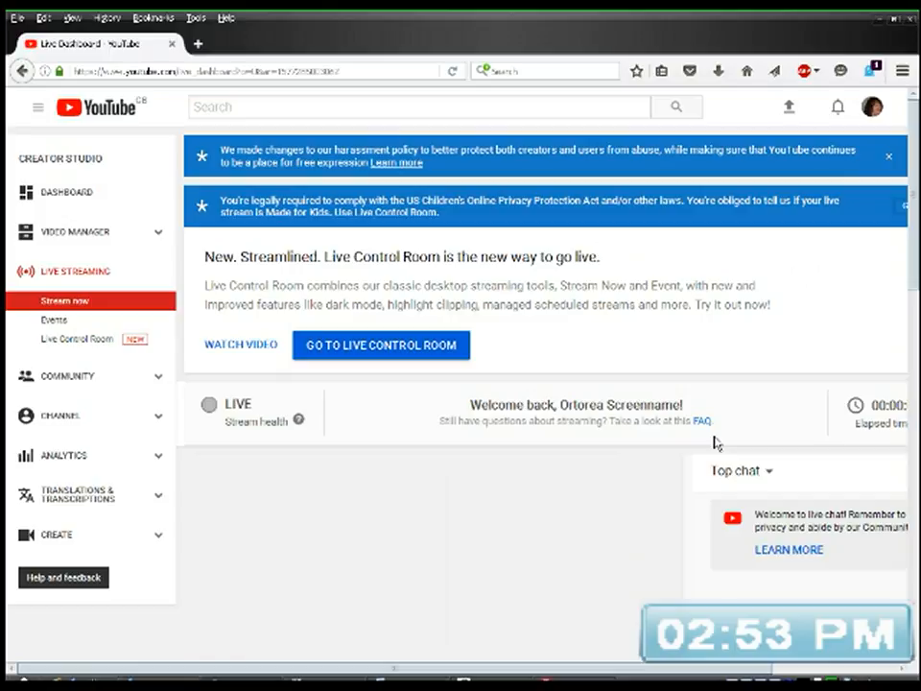
Step: Copy the video URL of the current live stream from its preview player on the dashboard
scroll(714, 442, down, 2)
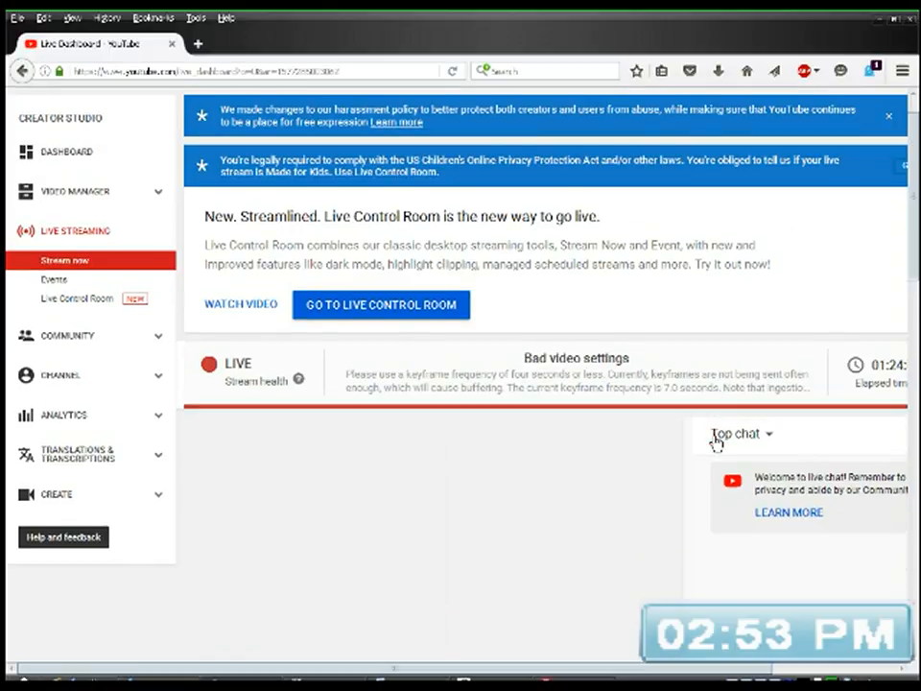
scroll(714, 441, down, 2)
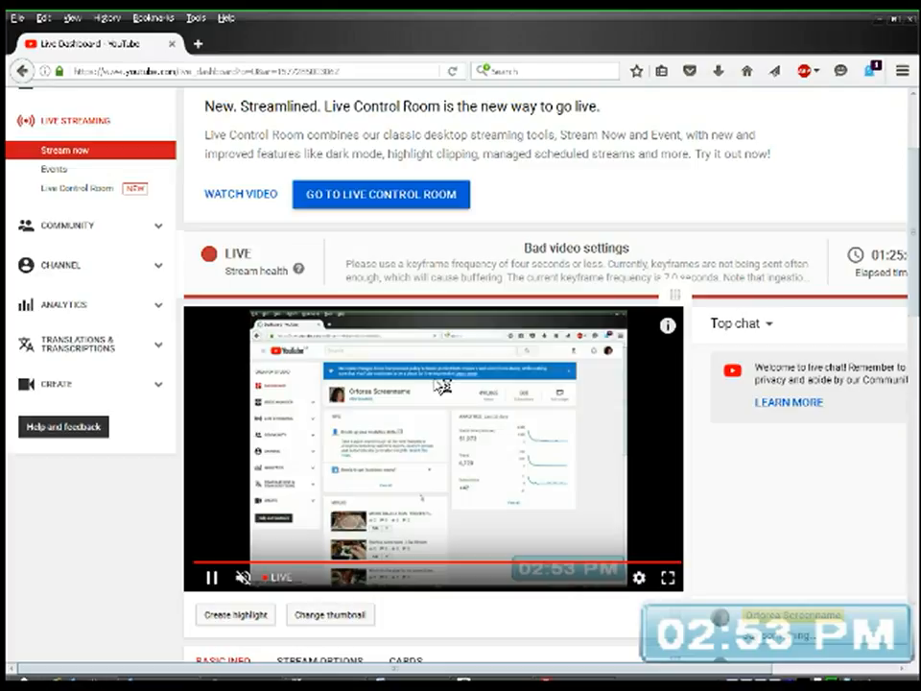
right_click(439, 383)
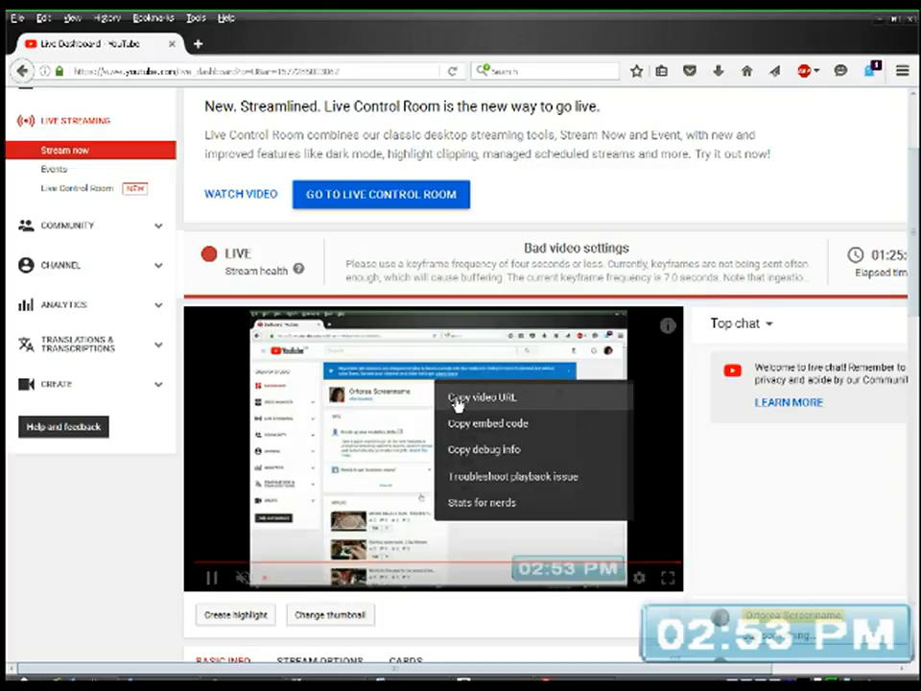
click(456, 401)
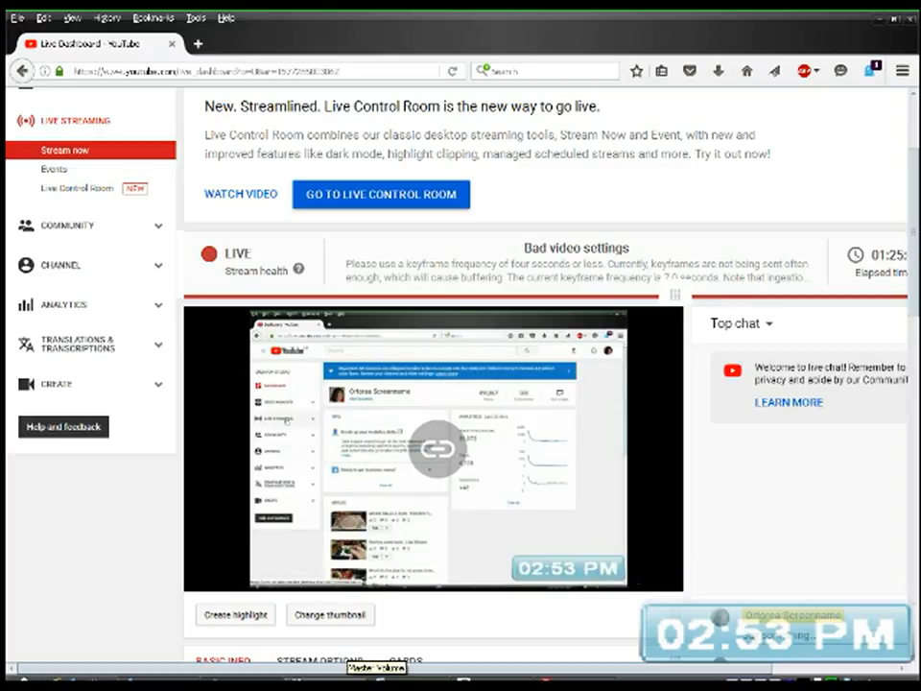
Step: Switch to the open sponsorship message in Outlook Express and paste the copied stream link below the body text
drag(328, 670, 449, 671)
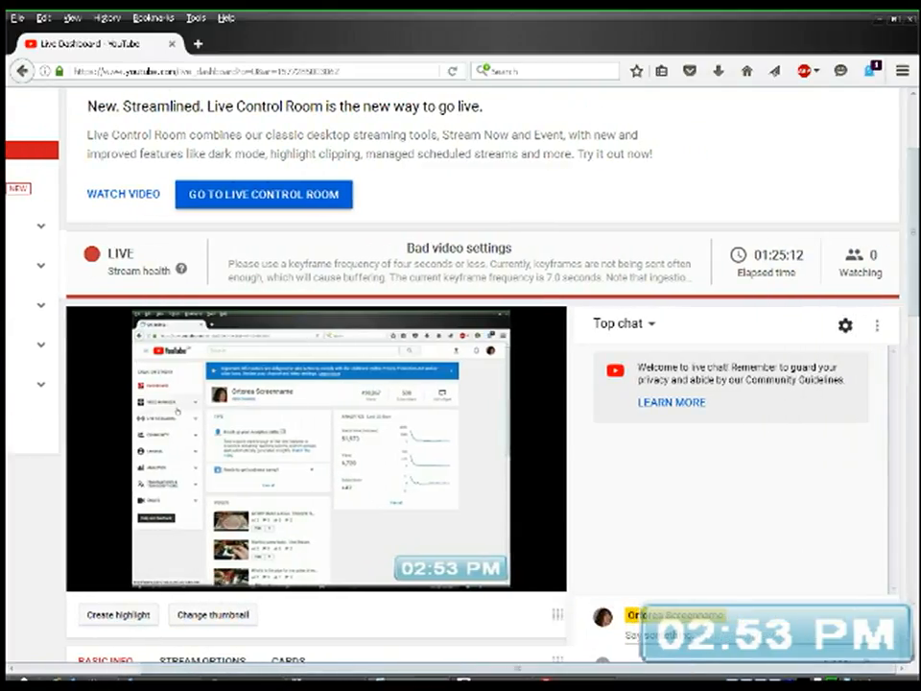
click(166, 679)
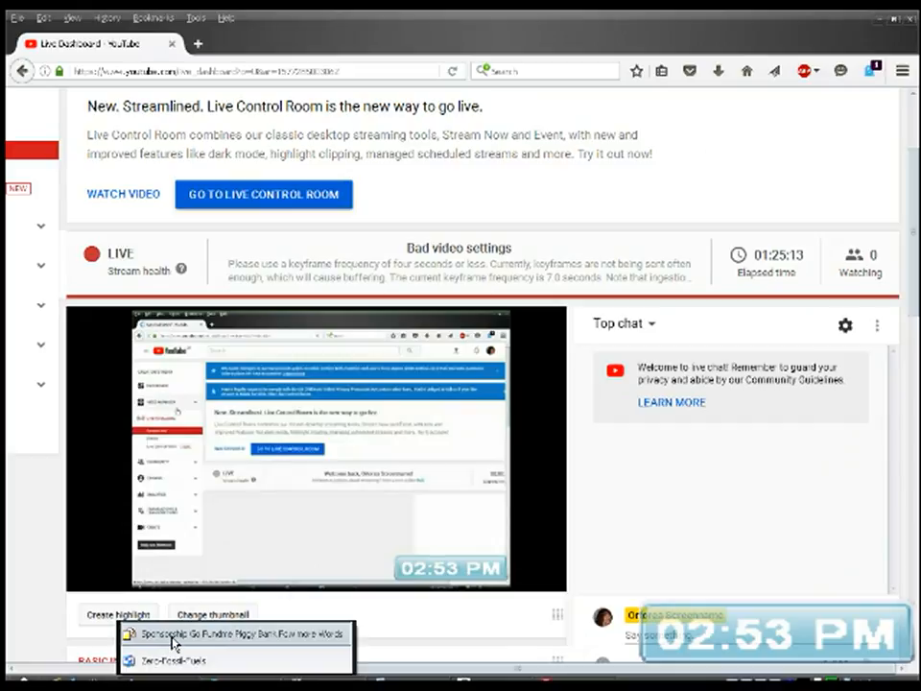
click(134, 635)
right_click(362, 399)
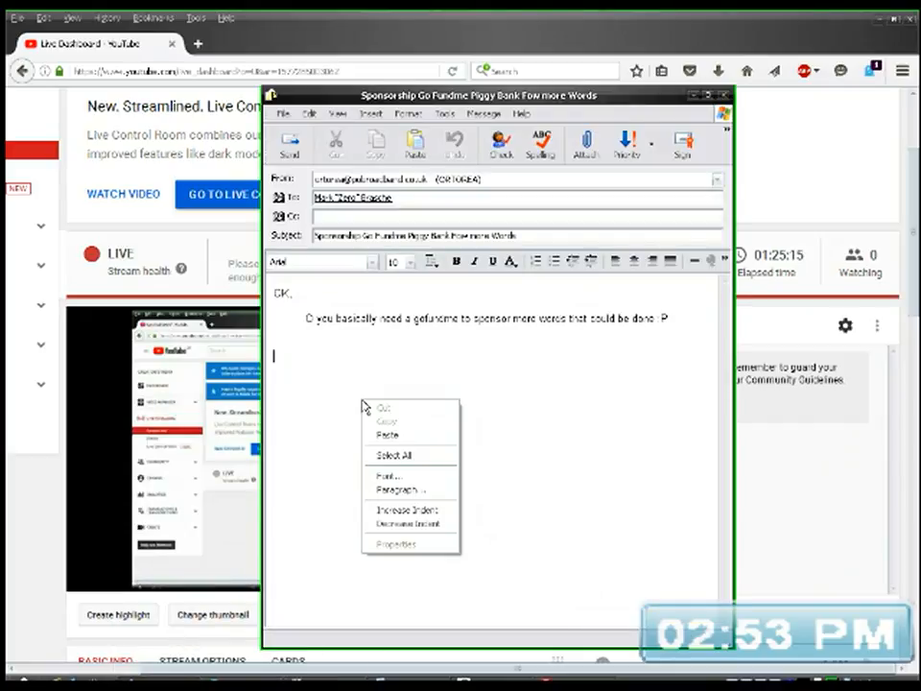
click(387, 439)
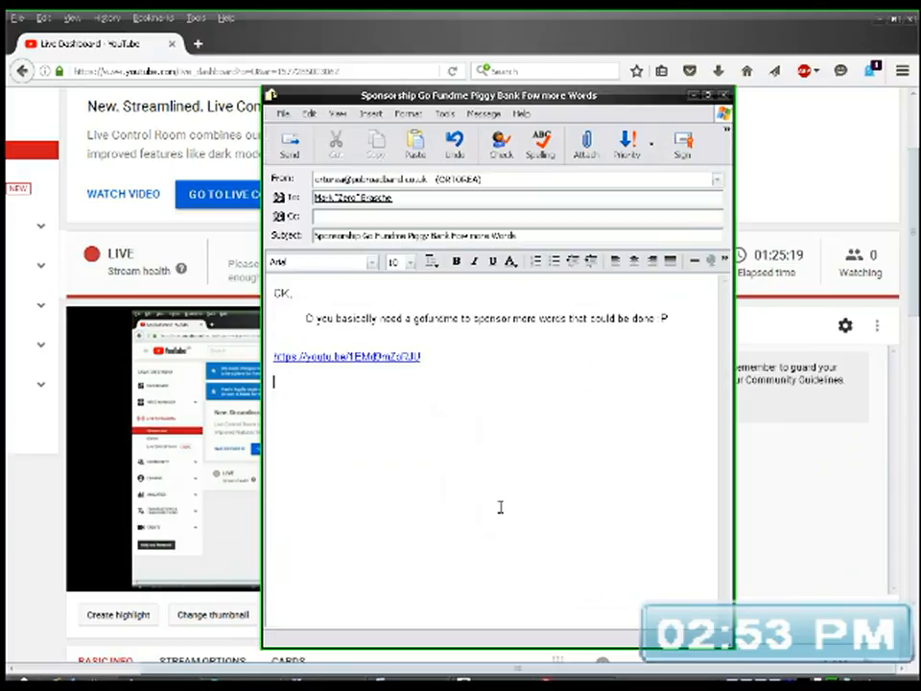
Step: Add the line "ort is live" below the link, send the message and run a send/receive in the Outlook Express main window
text(b/t is live)
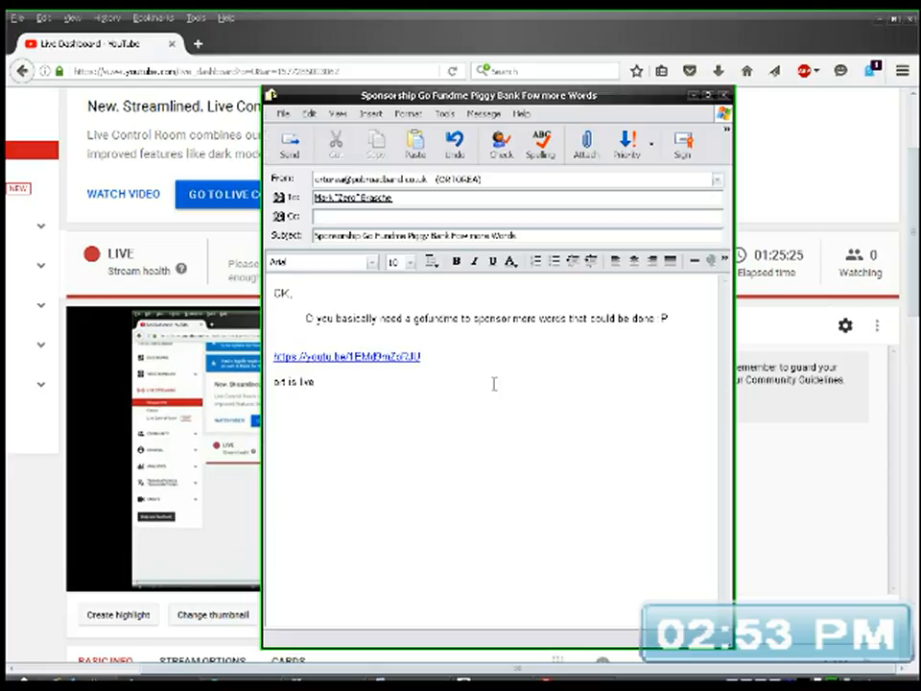
click(289, 146)
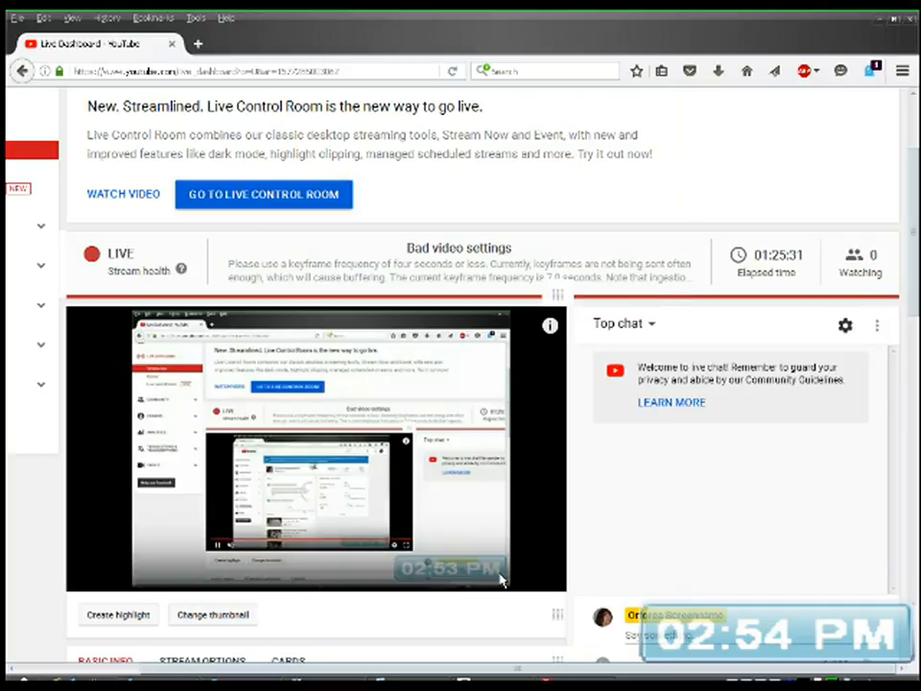
click(244, 680)
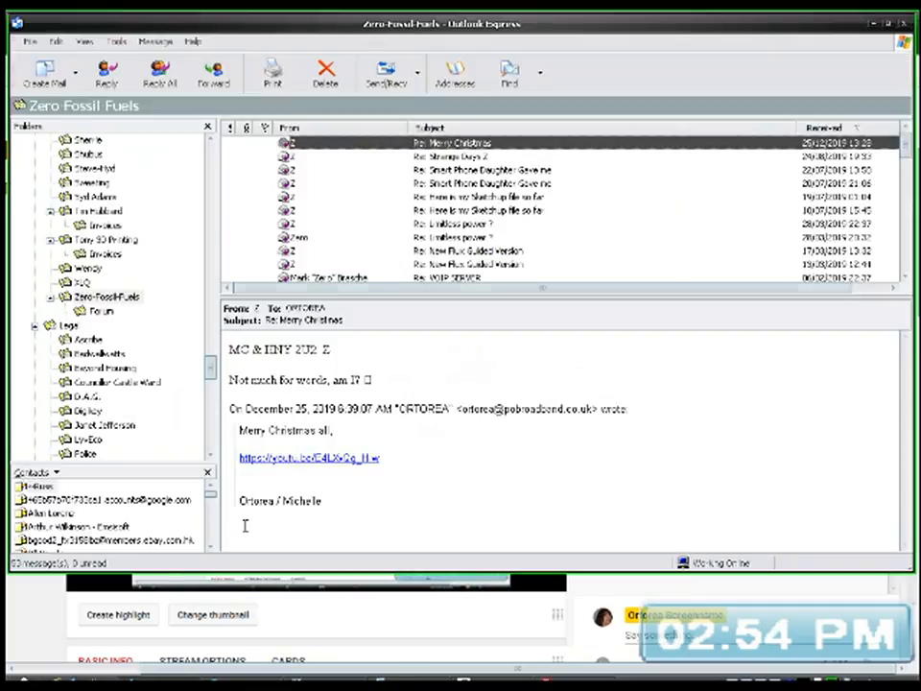
click(386, 73)
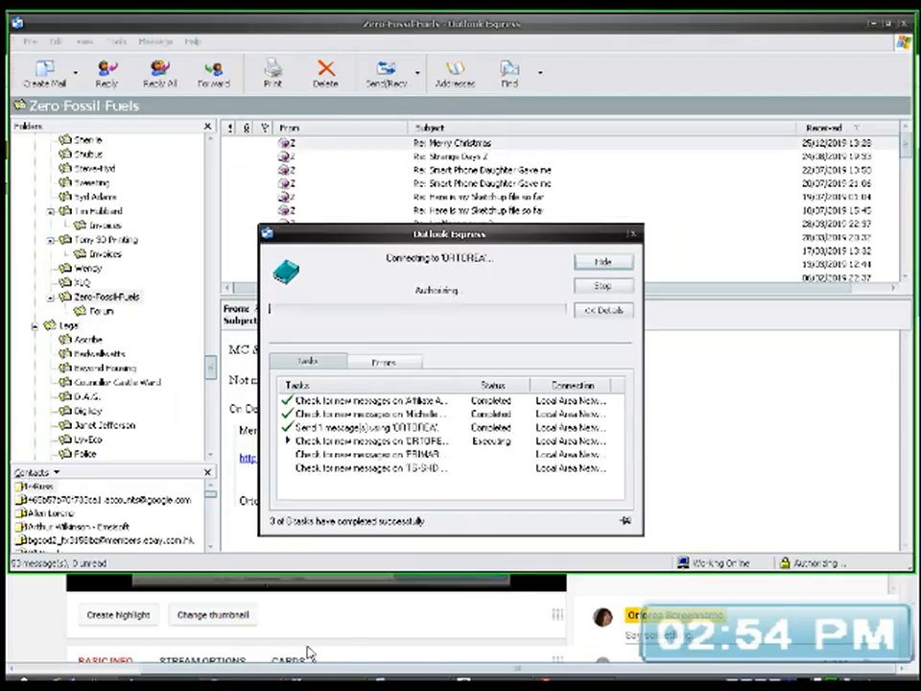
Step: Switch back to the YouTube page in the browser and open the channel's Creator Studio dashboard
click(308, 682)
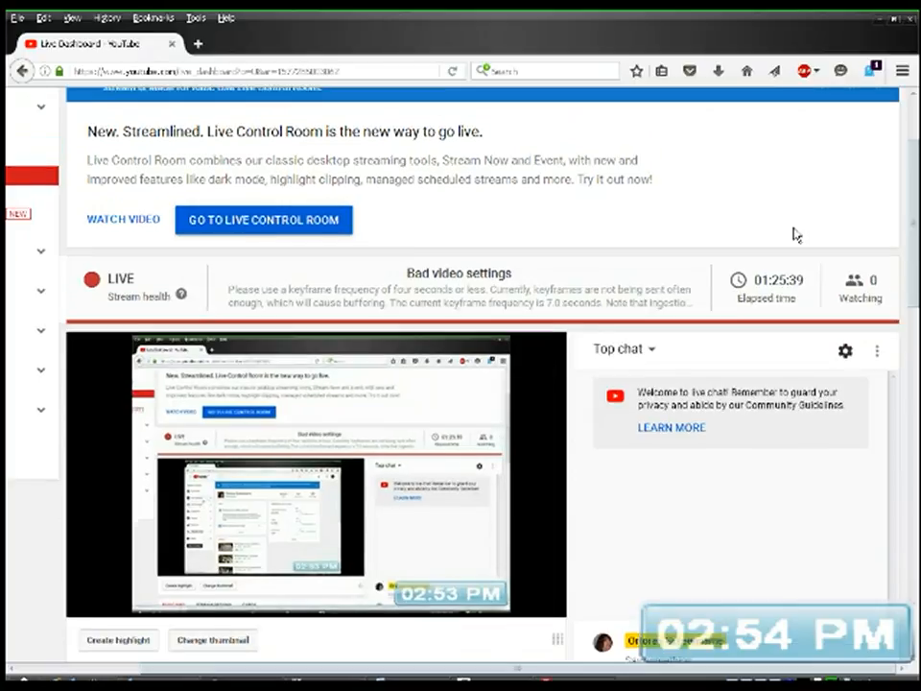
scroll(799, 226, up, 3)
click(871, 107)
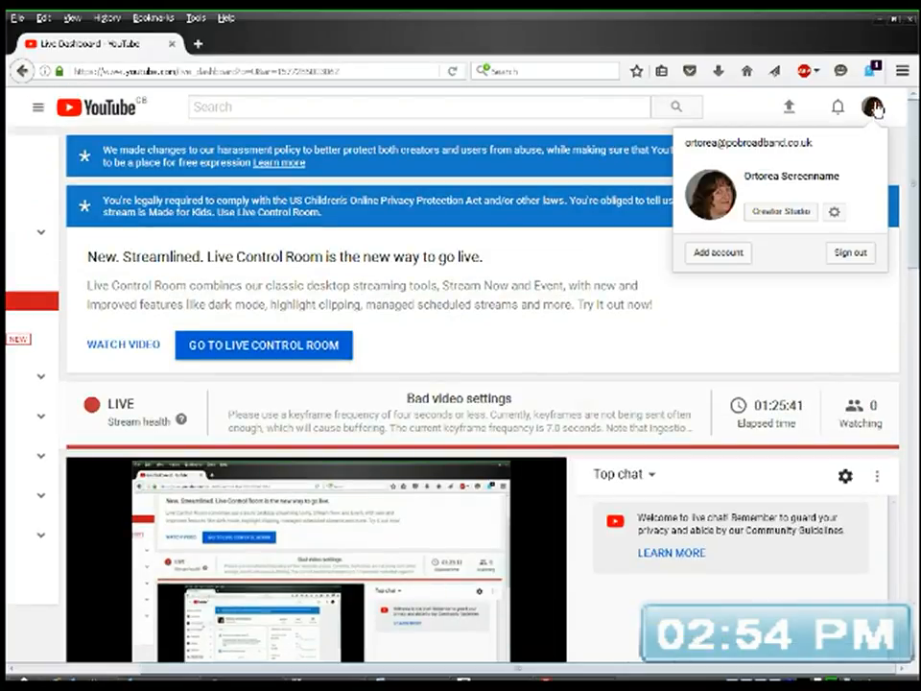
click(784, 212)
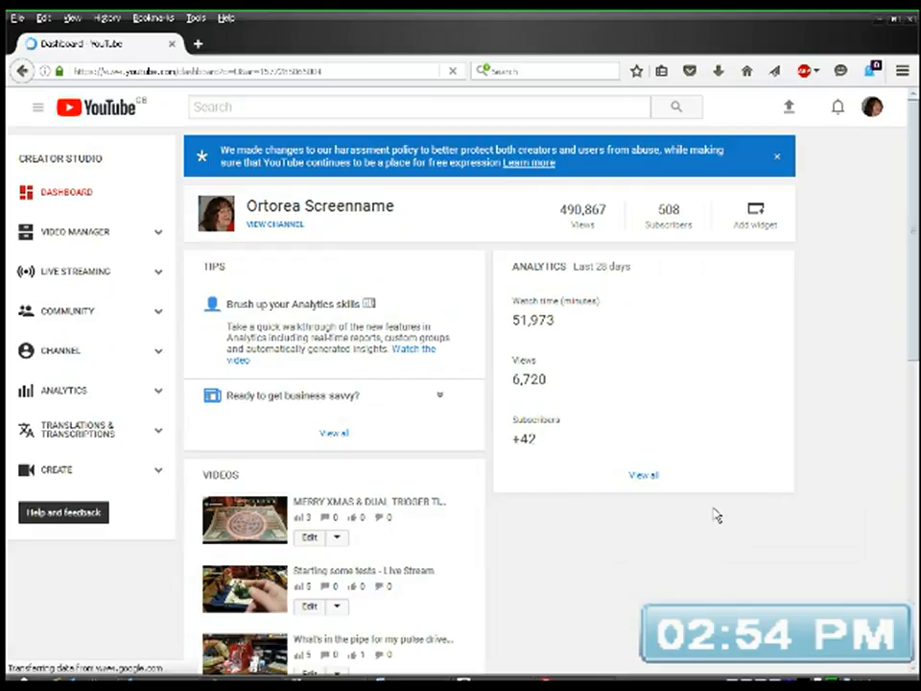
Step: Switch to Outlook Express, examine the end of the "Not much for words" line in the Merry Christmas reply, and minimize the window
click(182, 682)
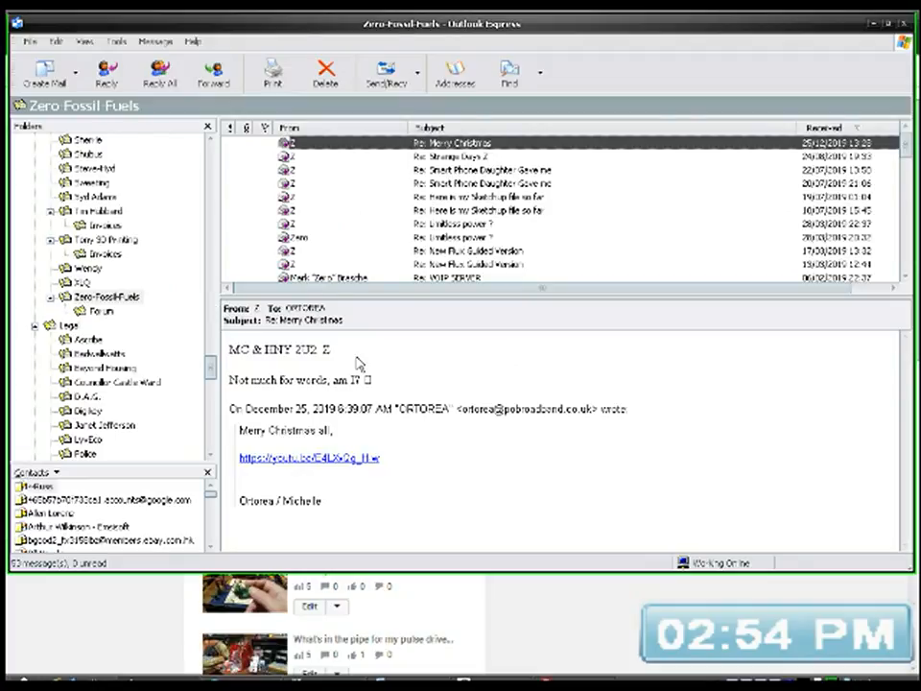
drag(362, 380, 377, 386)
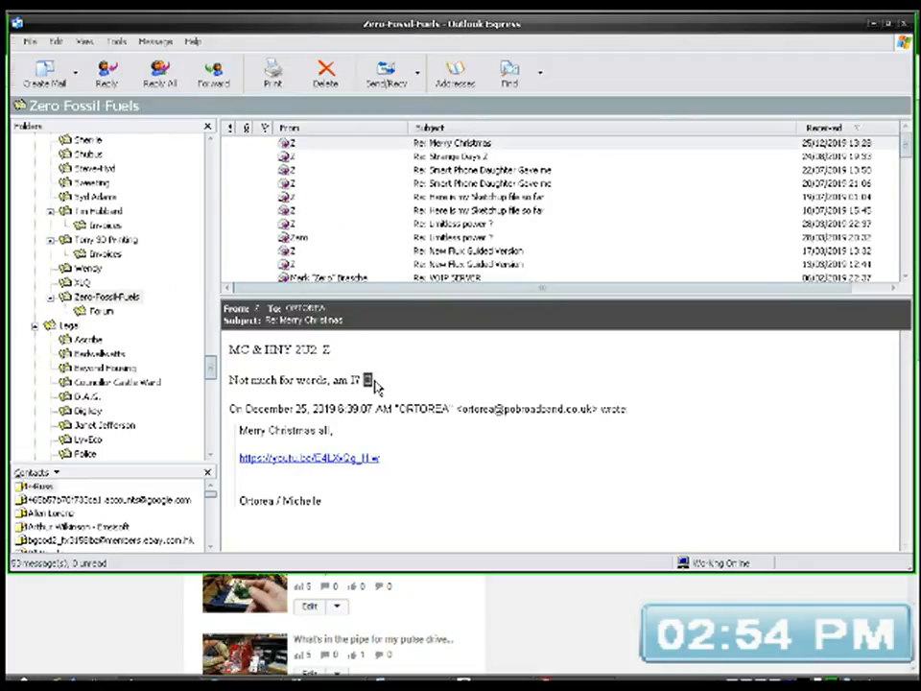
click(376, 384)
click(873, 24)
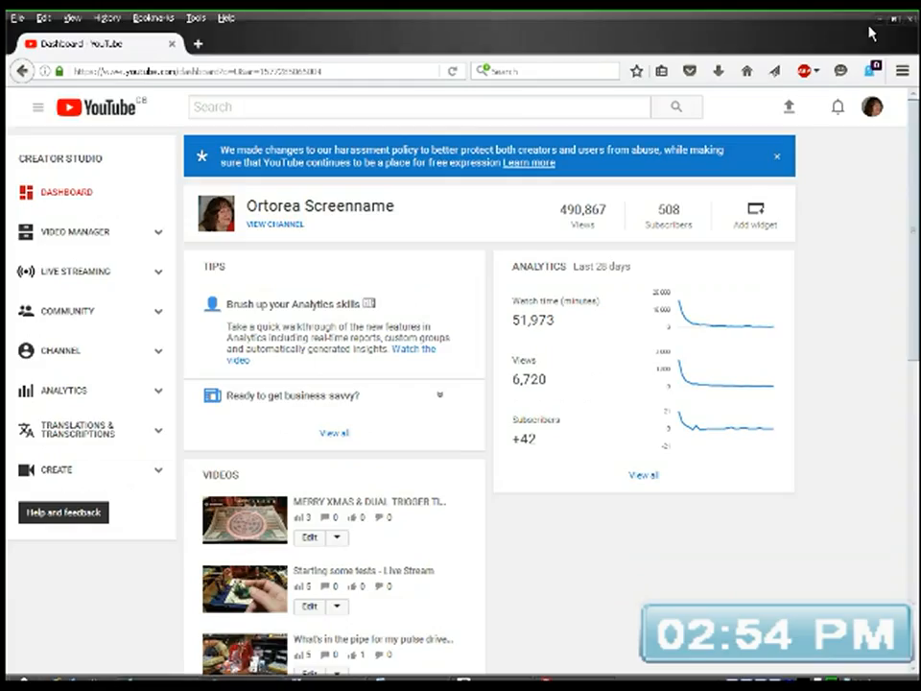
Step: Switch to DesignSpark PCB and examine the Pulse-Driver schematic, focusing on the section around C1, R4, R2, Q1 and Q2
click(509, 683)
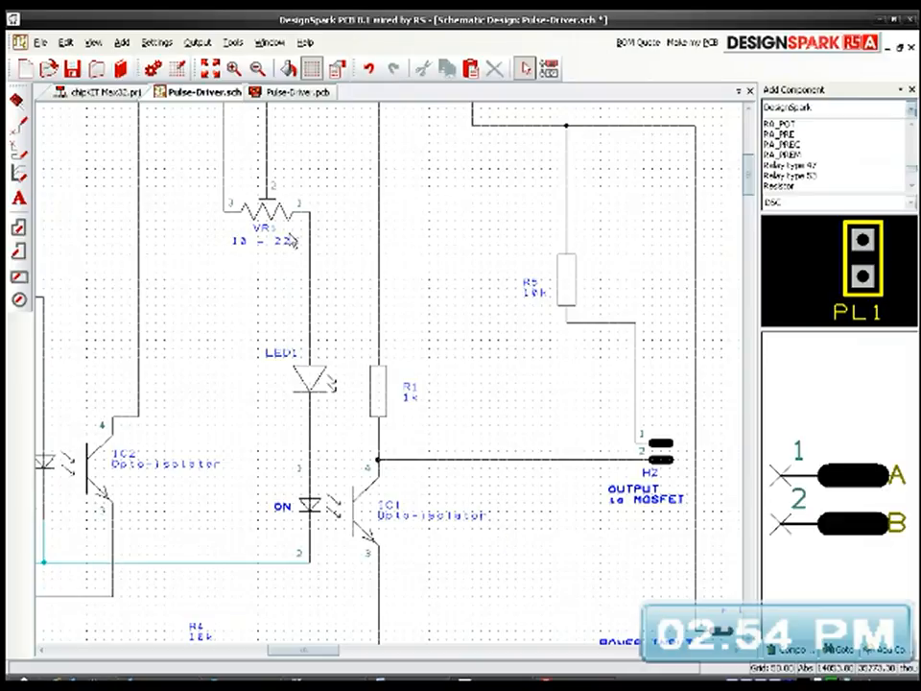
click(210, 69)
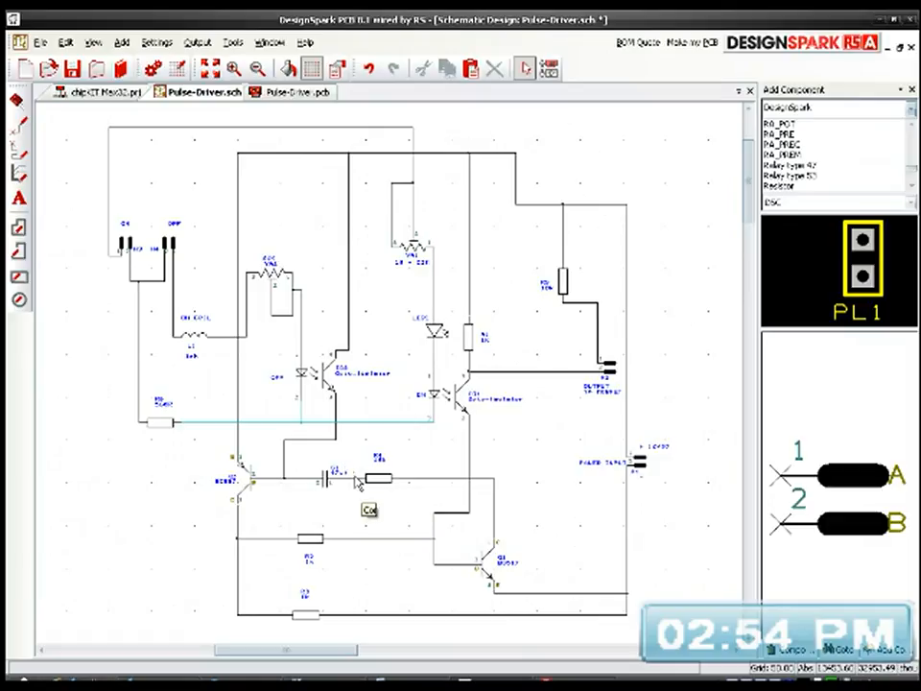
scroll(385, 527, up, 2)
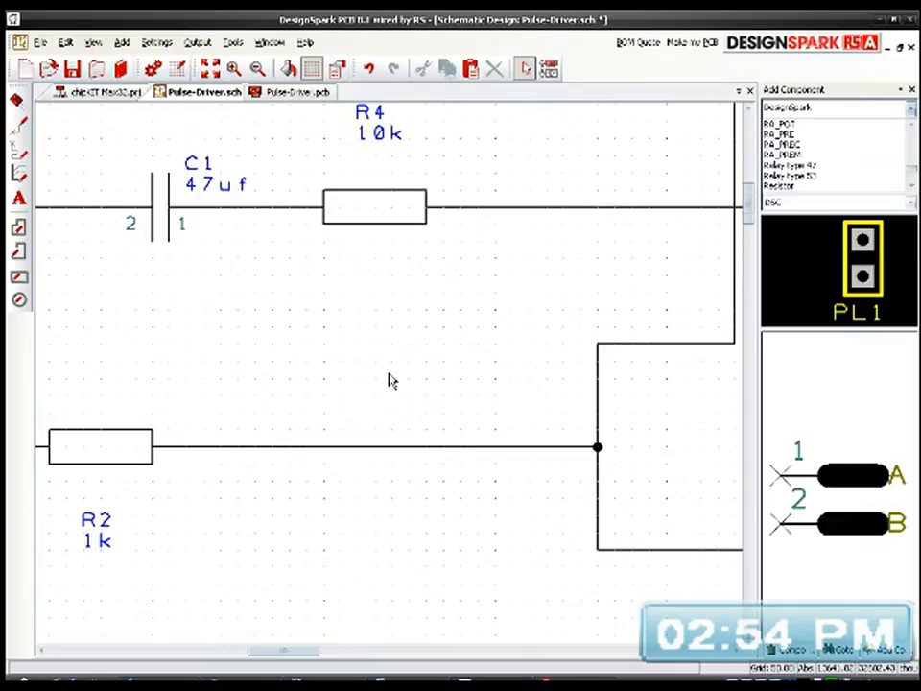
scroll(387, 379, down, 1)
mouse_move(387, 385)
middle_down()
mouse_move(410, 395)
mouse_move(387, 405)
mouse_move(371, 388)
middle_up()
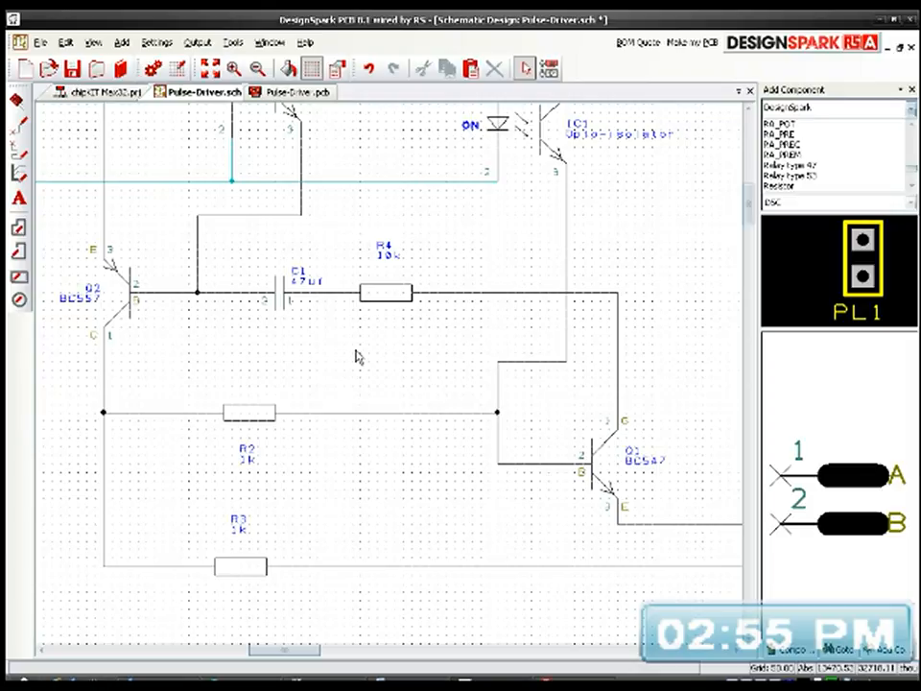
middle_drag(357, 357, 437, 529)
middle_drag(434, 373, 425, 511)
middle_drag(423, 458, 205, 239)
scroll(391, 381, down, 3)
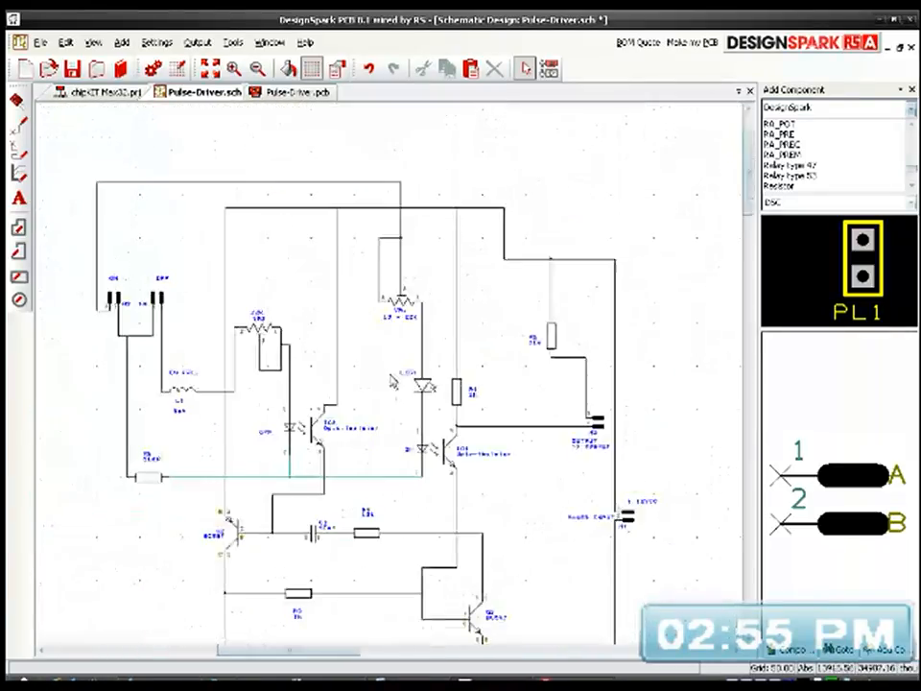
Step: Raise the stepped supply wire above R5 level with the upper rail, running straight across to the power input, and save the schematic
click(210, 68)
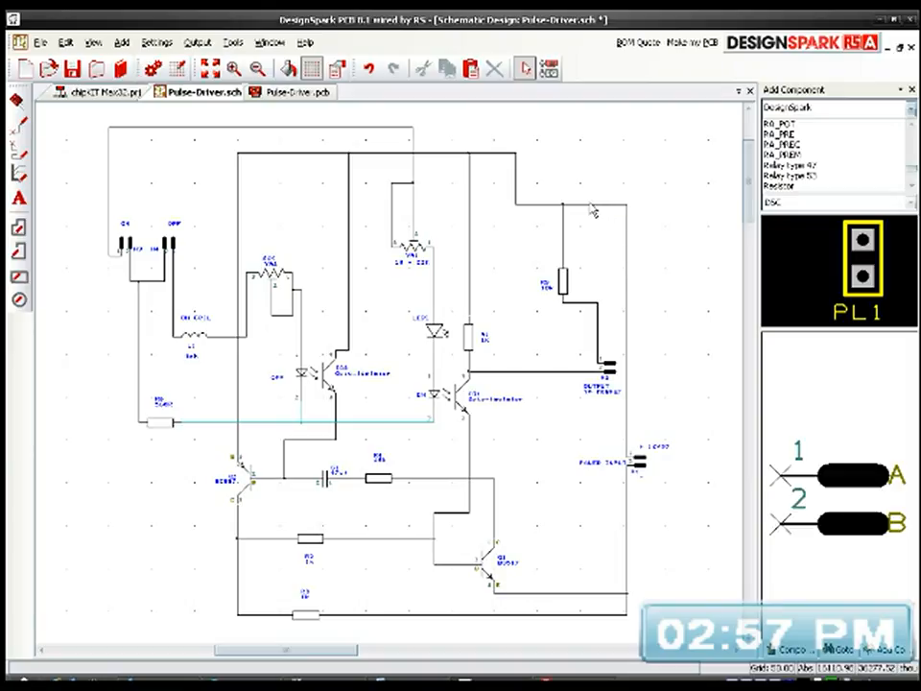
drag(589, 203, 570, 190)
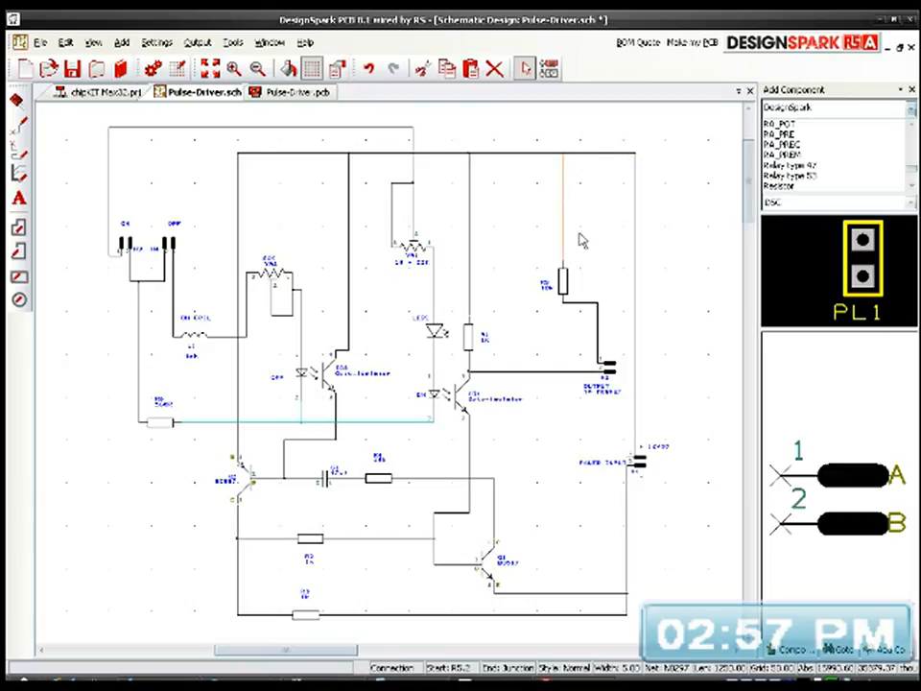
click(640, 239)
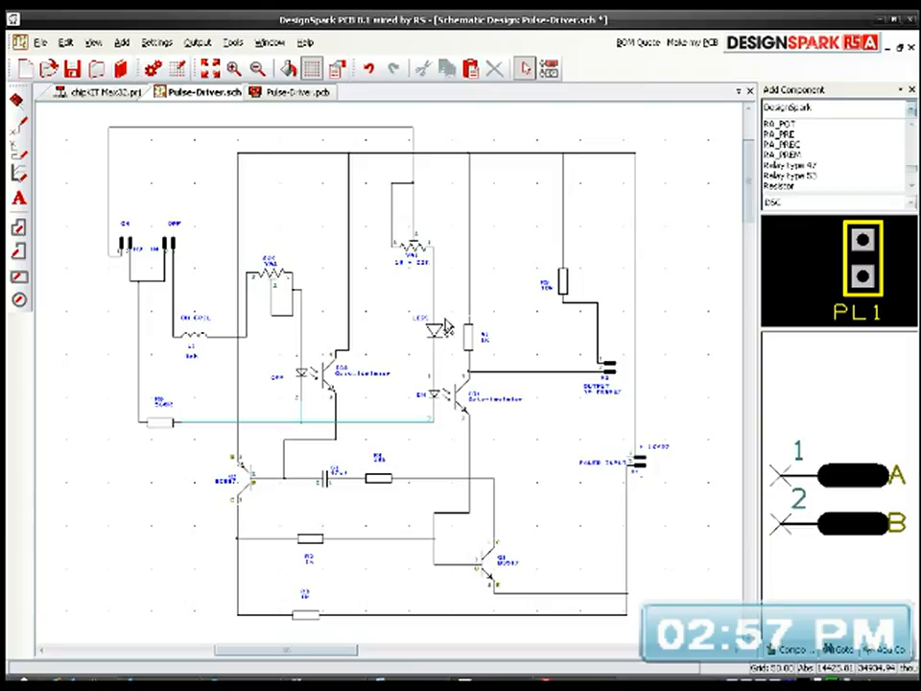
click(72, 68)
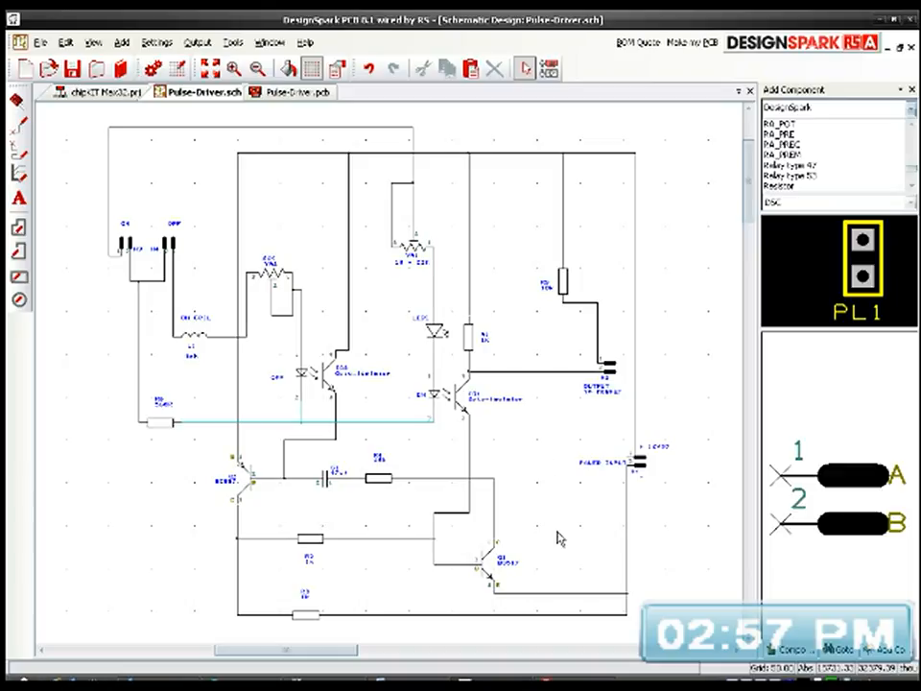
Step: Move transistor Q1 (BC547) to the right, away from the IC1 emitter wire
click(487, 574)
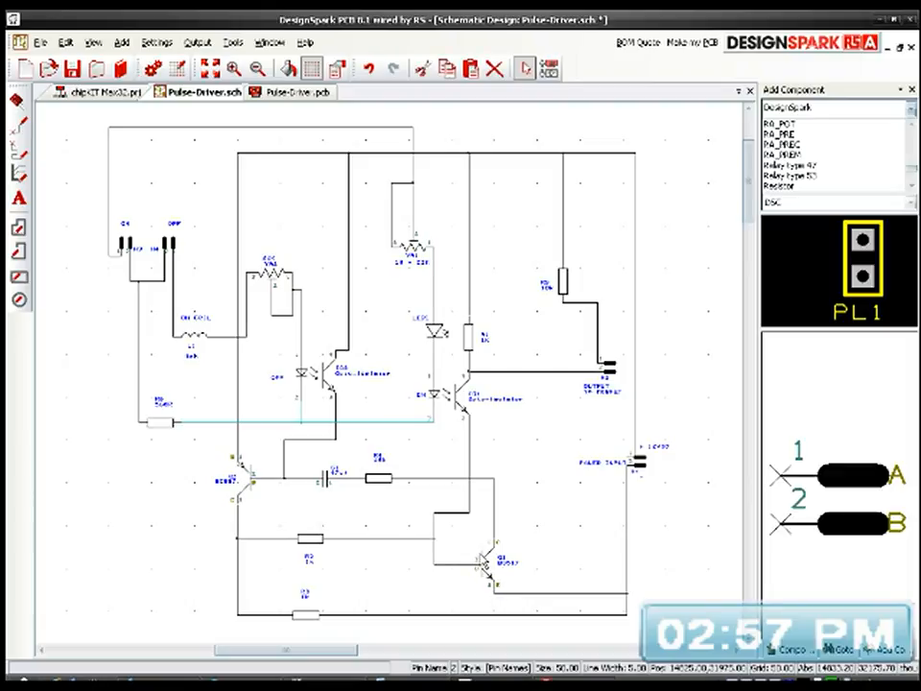
click(481, 561)
drag(481, 561, 535, 558)
Step: Reroute the wire from IC1's emitter to Q1's base as a single vertical run, removing the step beside R2's junction
click(435, 557)
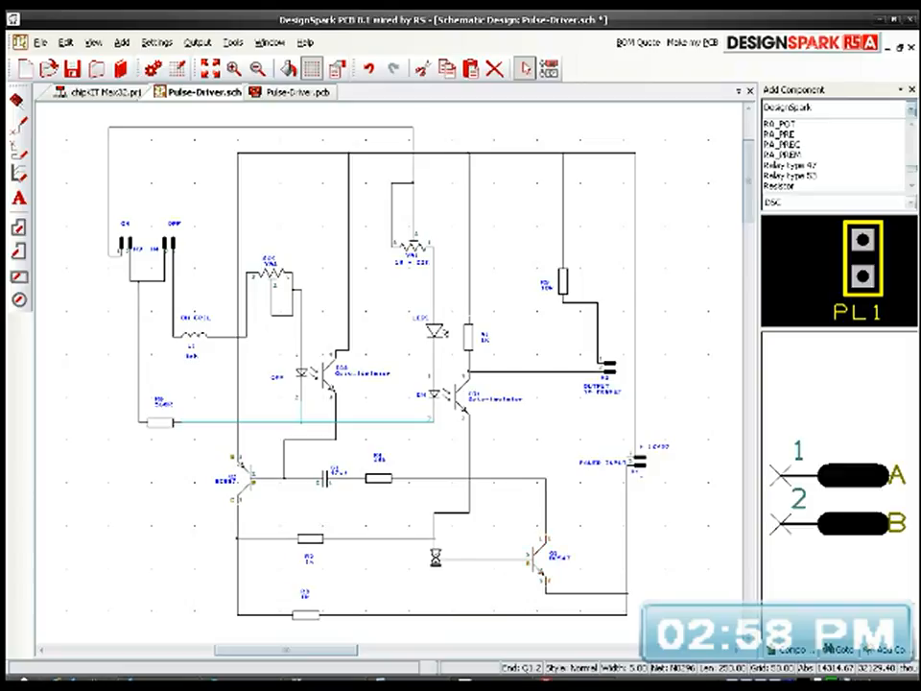
drag(422, 519, 485, 557)
click(463, 579)
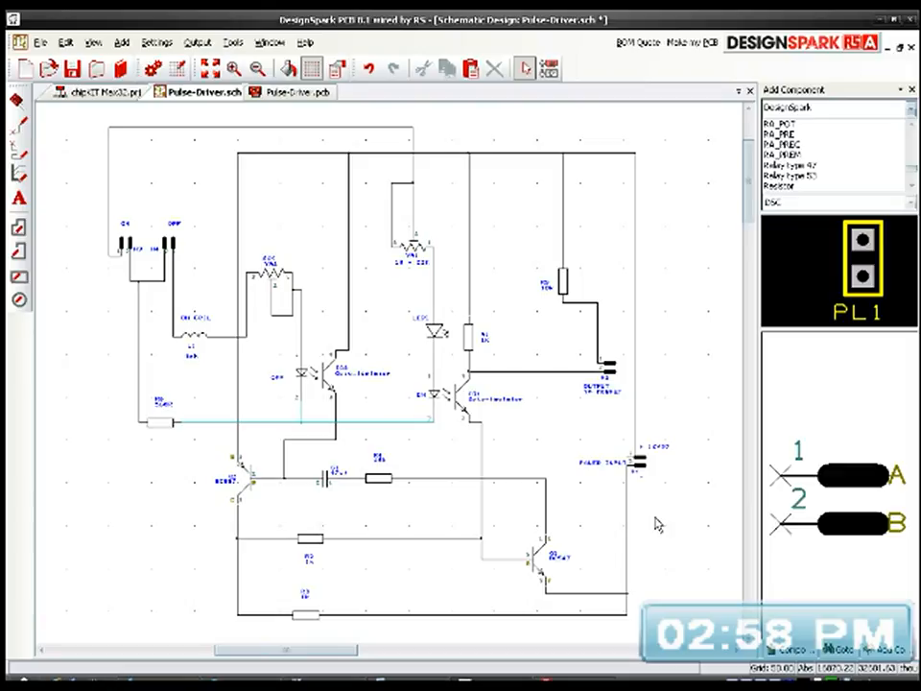
Step: Move resistors R2 and R3 to the right so they line up beneath R4, and save the schematic
click(322, 543)
drag(323, 545, 388, 544)
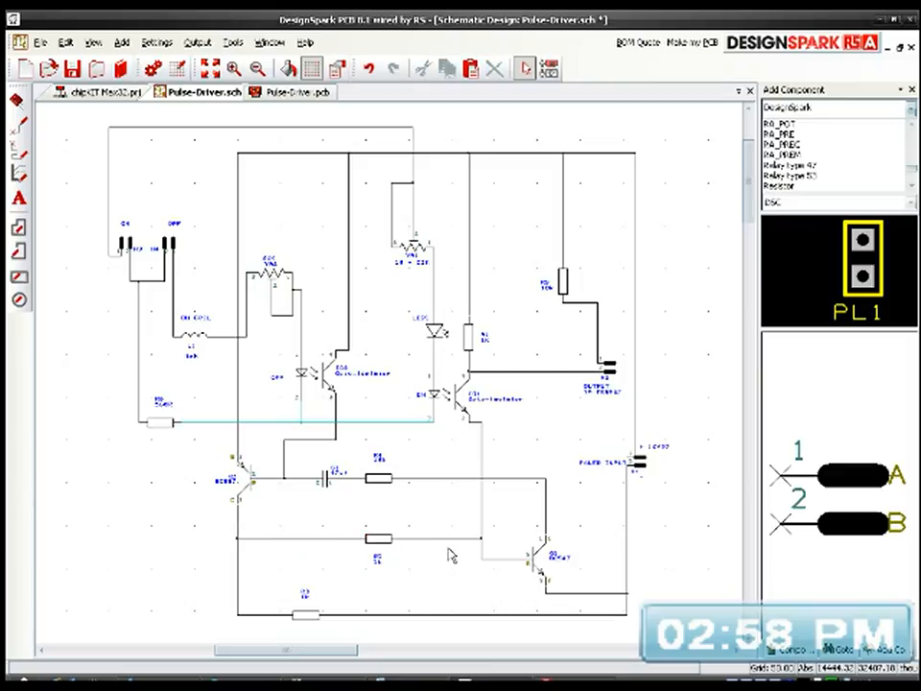
drag(311, 615, 382, 614)
click(414, 592)
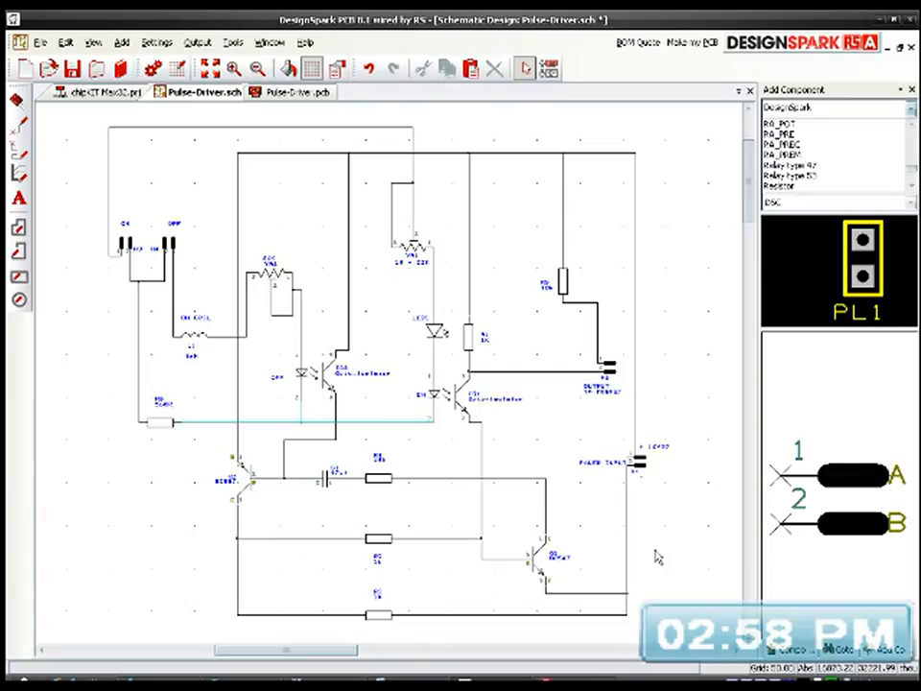
click(73, 67)
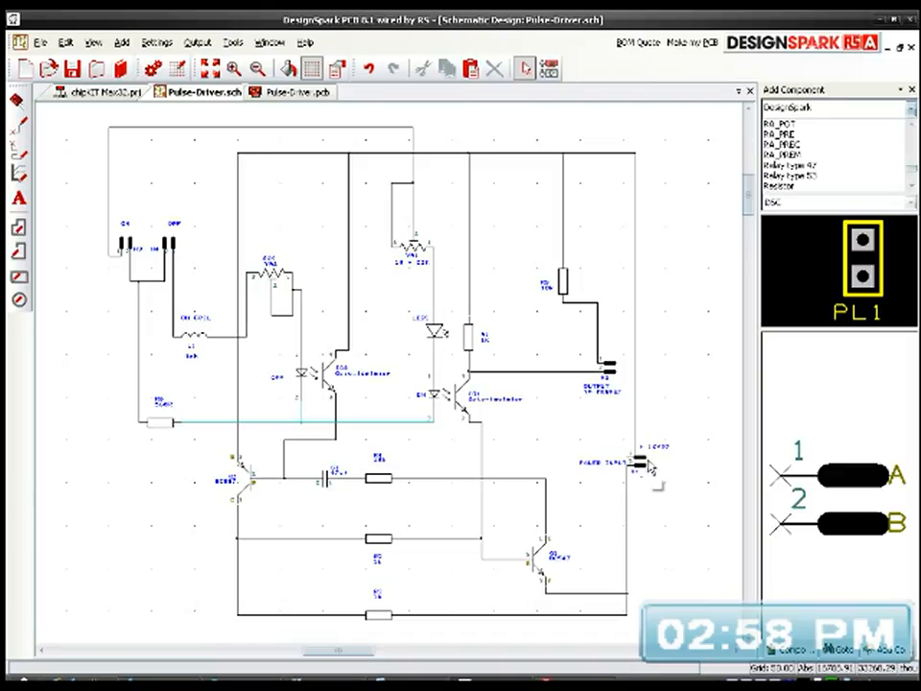
Step: Move the POWER INPUT header H1 slightly to the right so the wire to pin 1 connects at the pin's end
scroll(639, 468, up, 3)
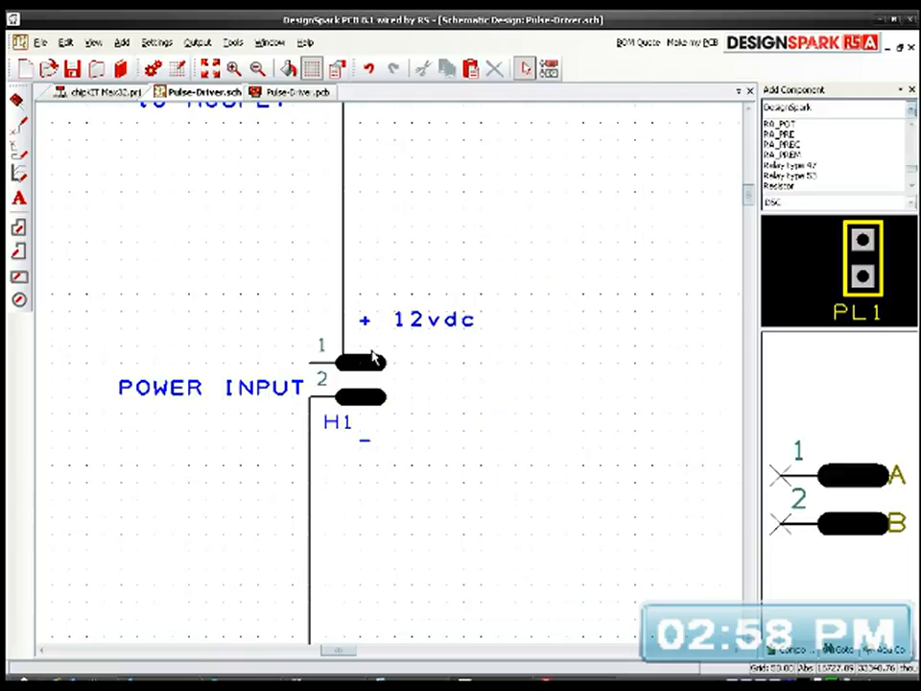
click(365, 374)
drag(365, 374, 398, 374)
click(472, 407)
scroll(390, 380, down, 3)
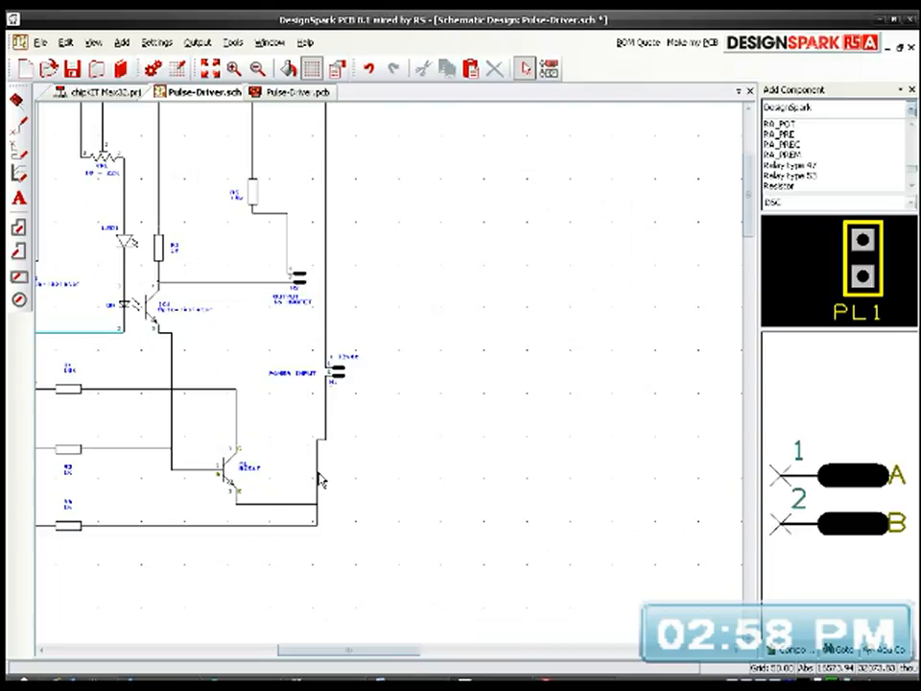
Step: Straighten the supply wire from POWER INPUT header H1 pin 2 down to the bottom line, and save the schematic
drag(315, 475, 327, 483)
click(383, 467)
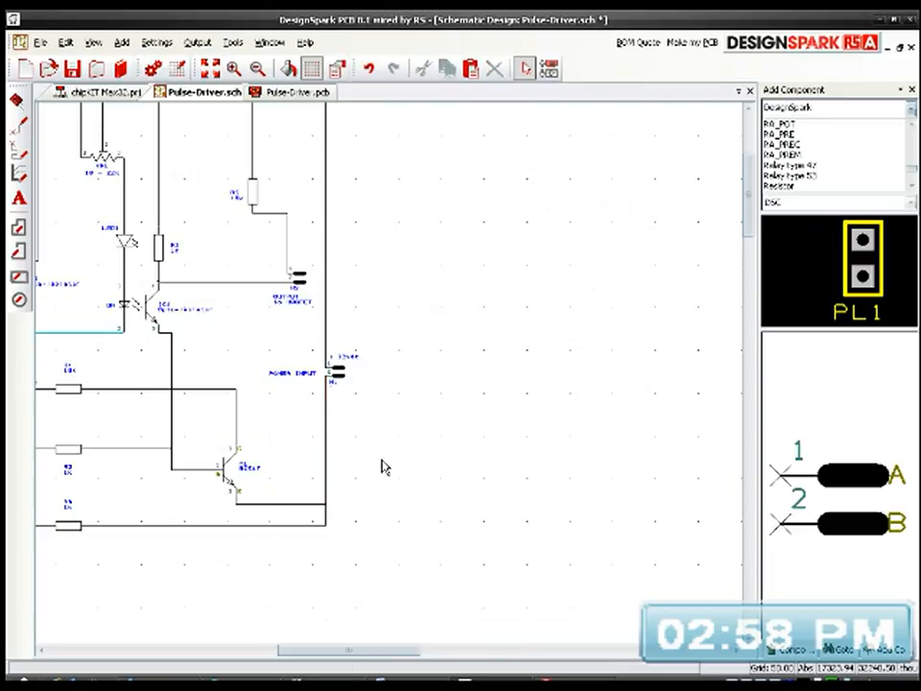
scroll(390, 378, down, 3)
scroll(391, 380, up, 5)
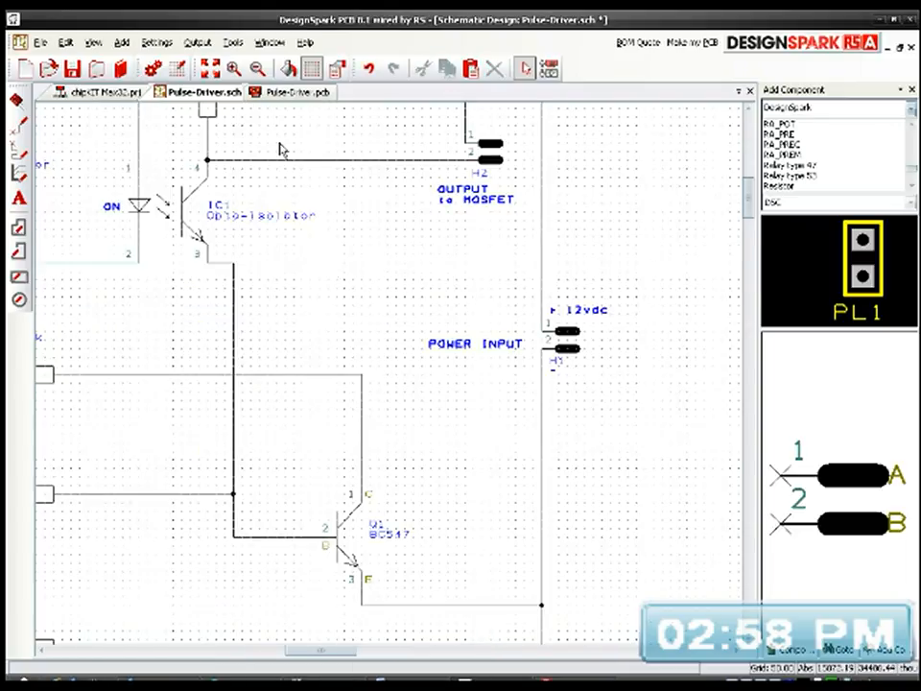
click(209, 68)
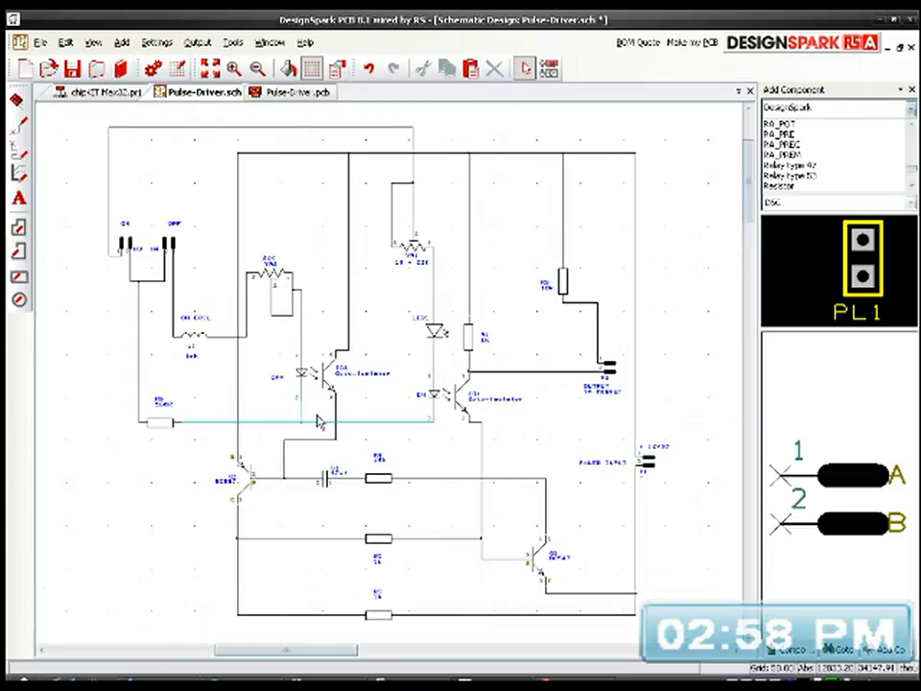
click(77, 69)
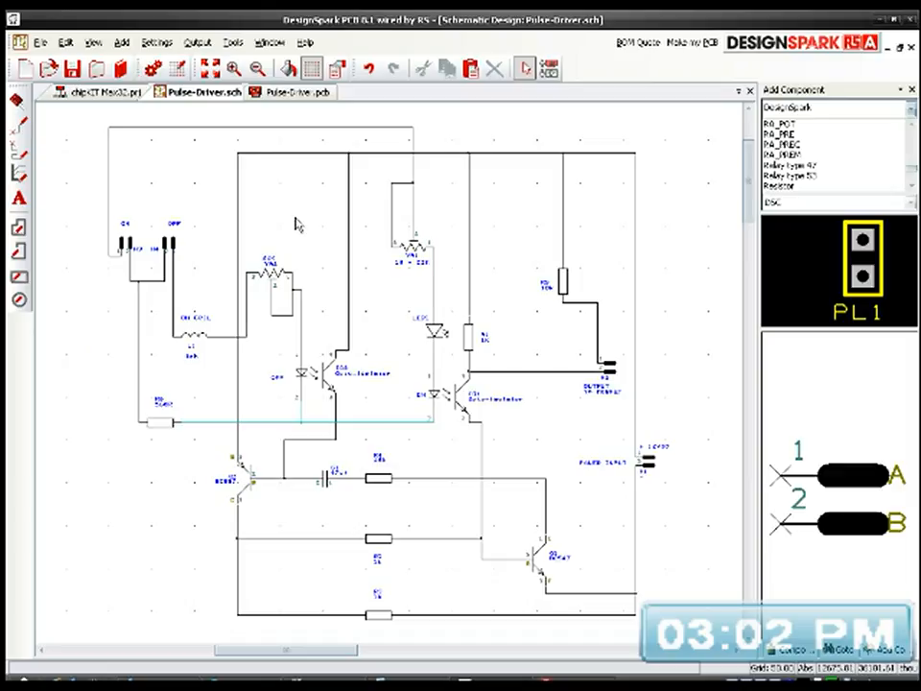
Step: In the Pulse-Driver PCB design, delete all the old components lying below the board outline
click(289, 95)
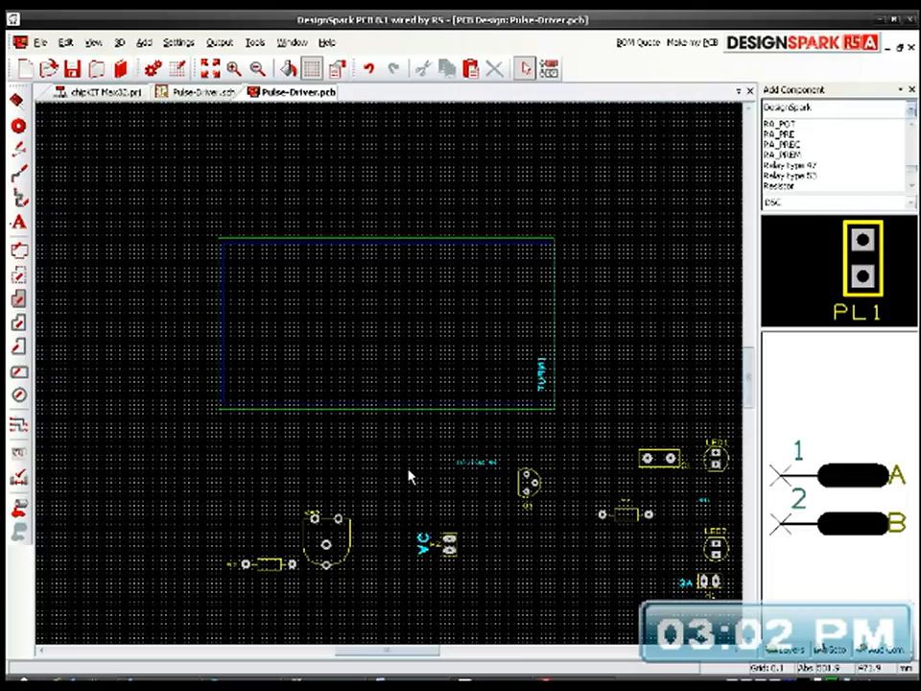
middle_drag(429, 455, 345, 376)
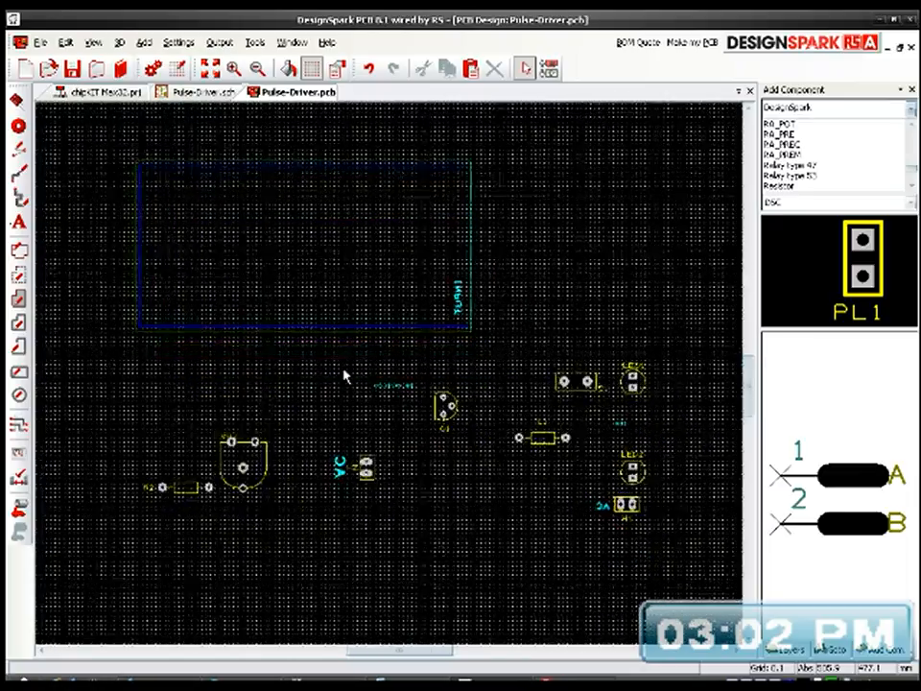
drag(134, 401, 678, 560)
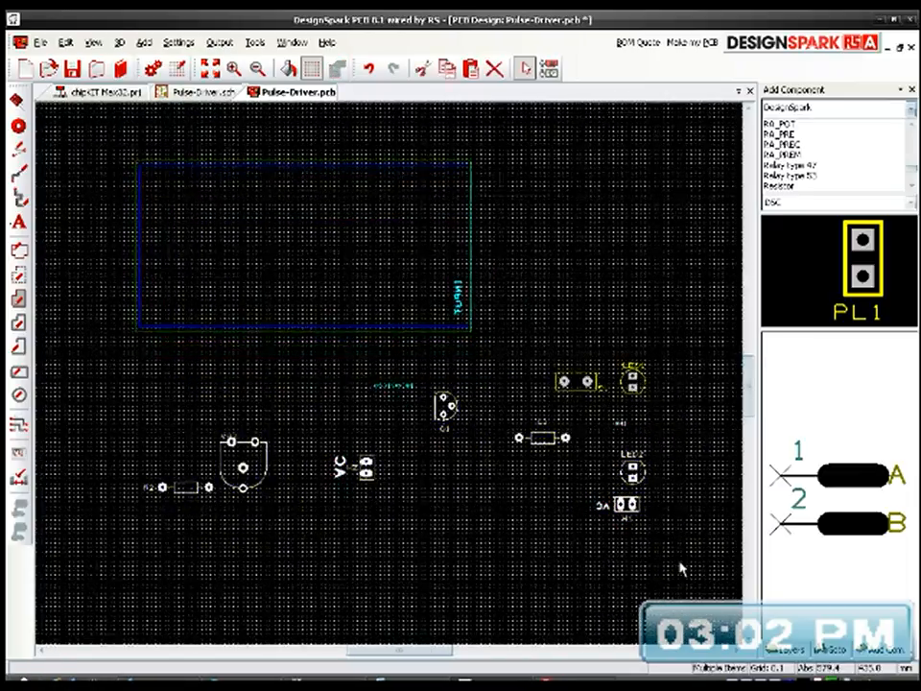
key(Delete)
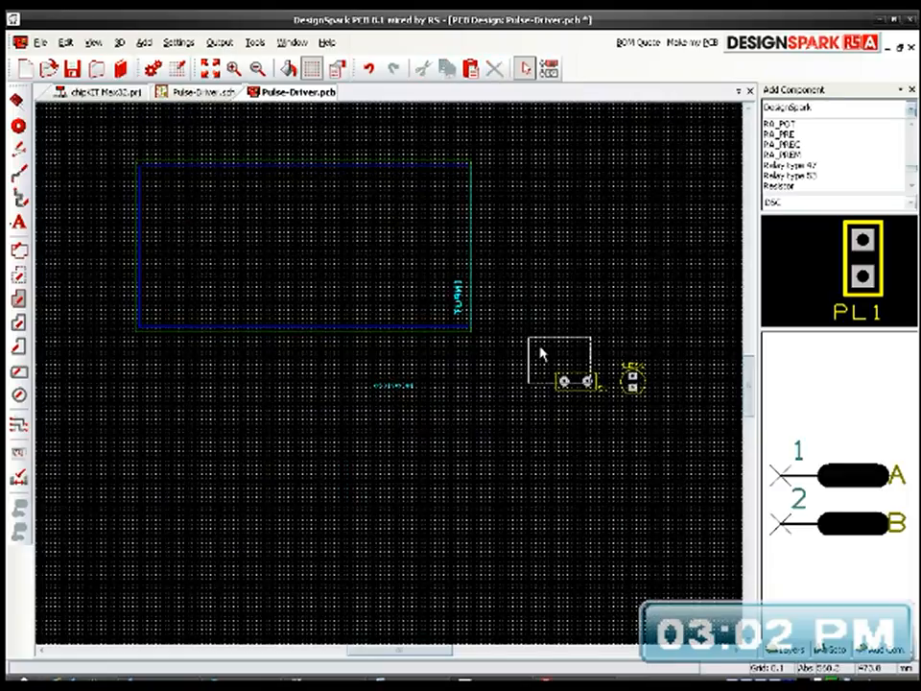
key(Delete)
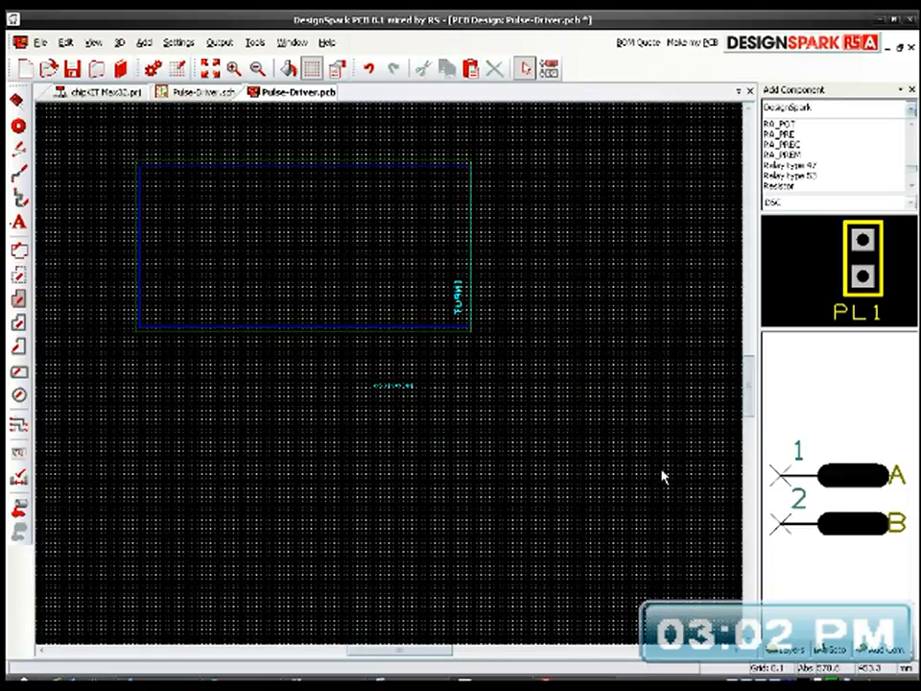
Step: Delete the small copper text below the board and the INPUT text inside it, leaving only the board outlines
click(361, 375)
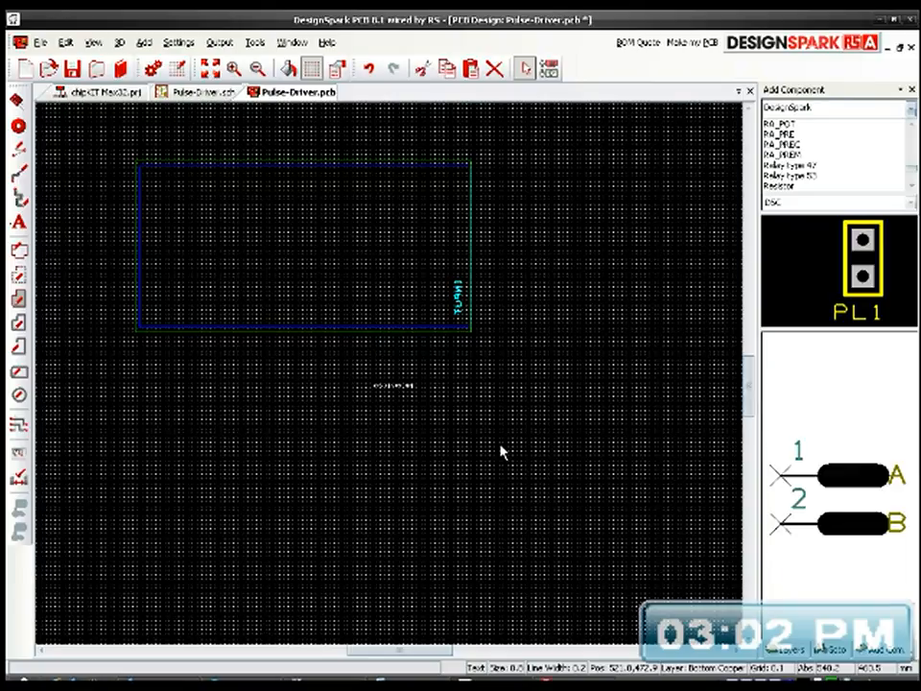
key(Delete)
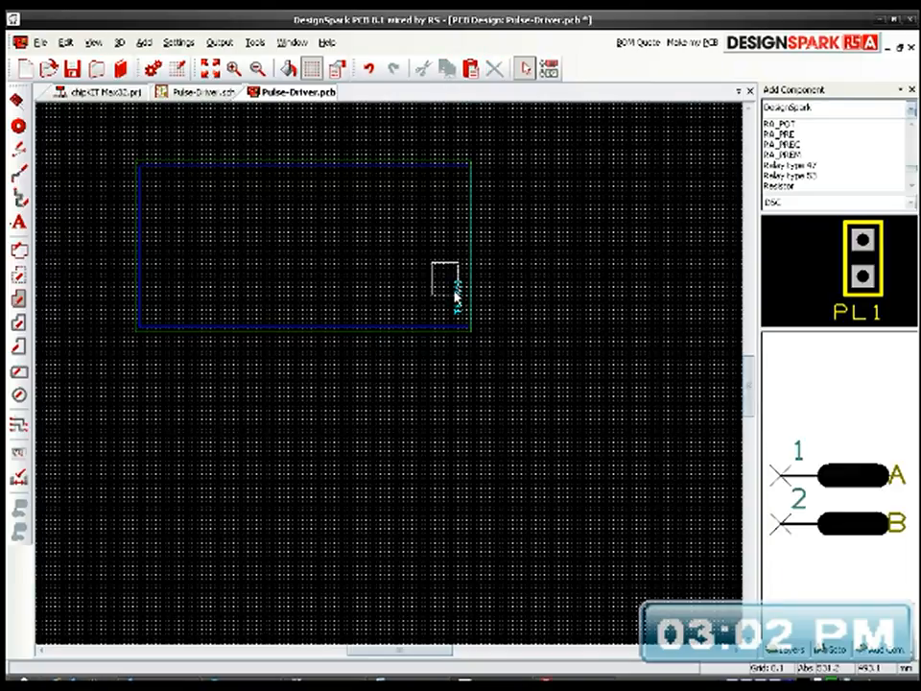
click(466, 328)
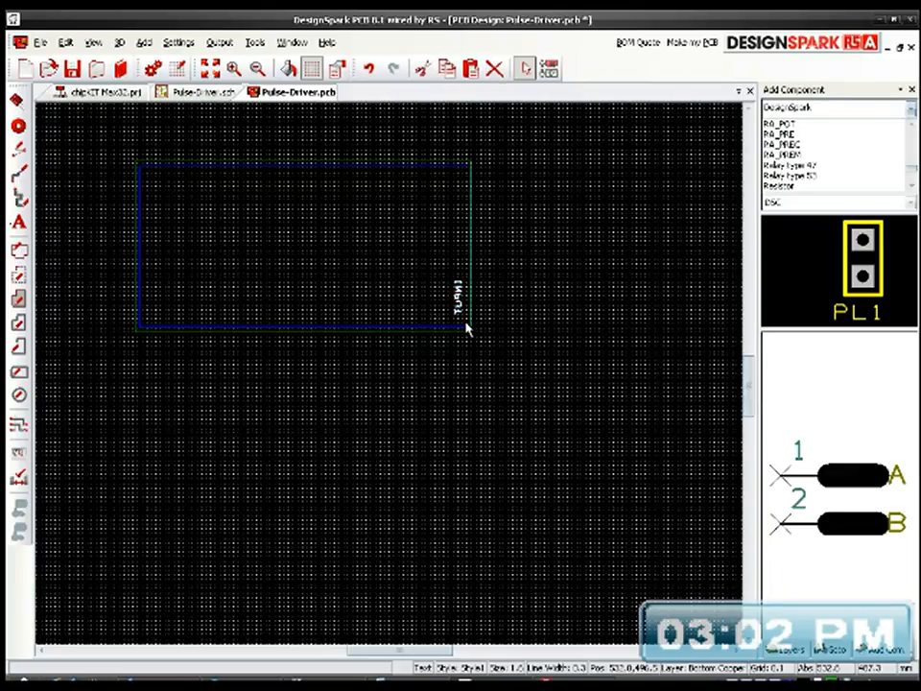
key(Delete)
click(210, 68)
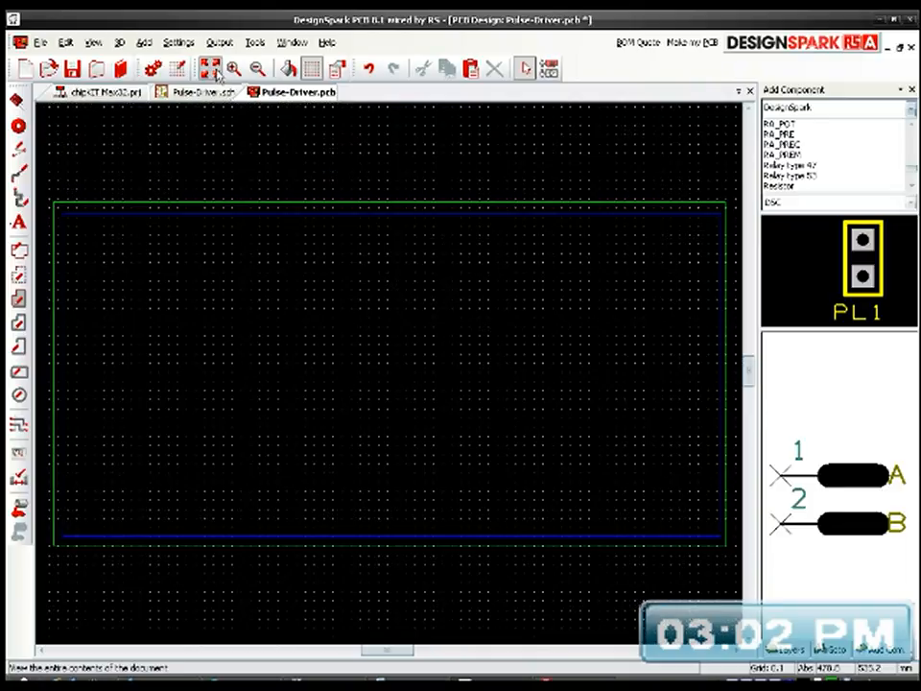
Step: Forward the design changes from the Pulse-Driver schematic to the PCB and close the resulting report
click(214, 97)
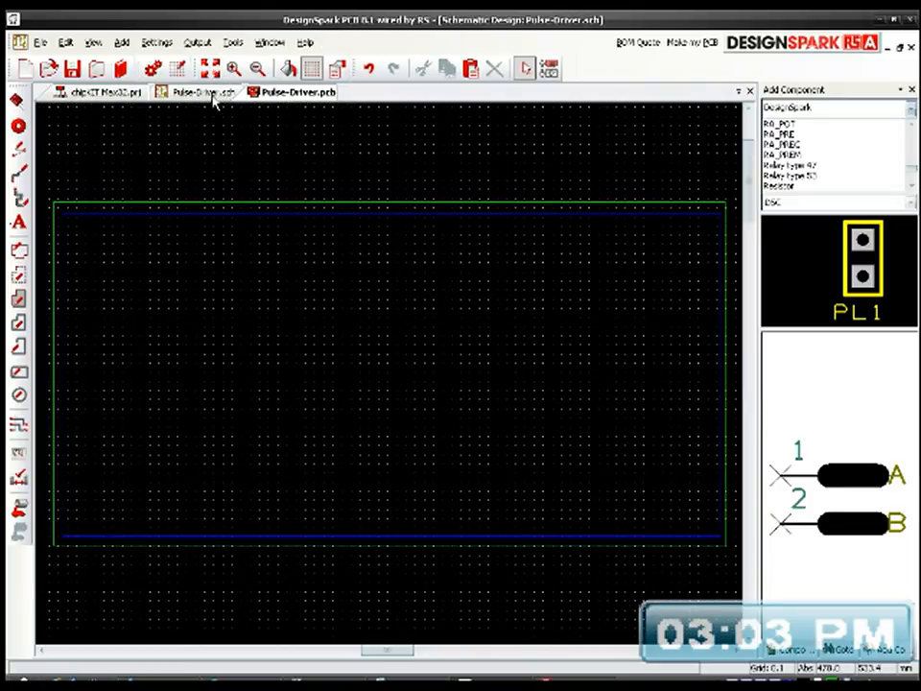
click(233, 42)
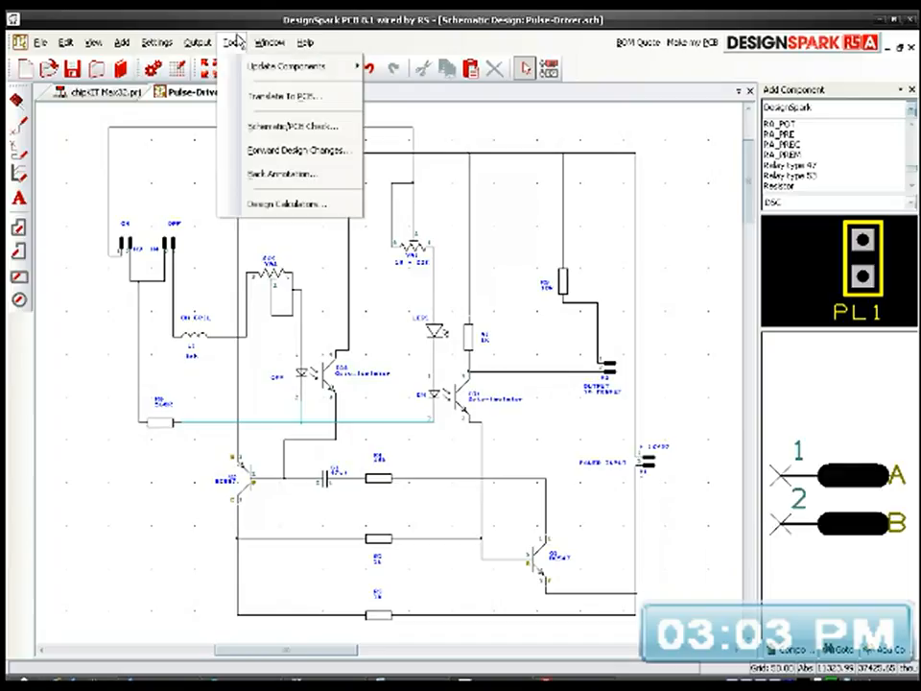
click(285, 151)
click(425, 384)
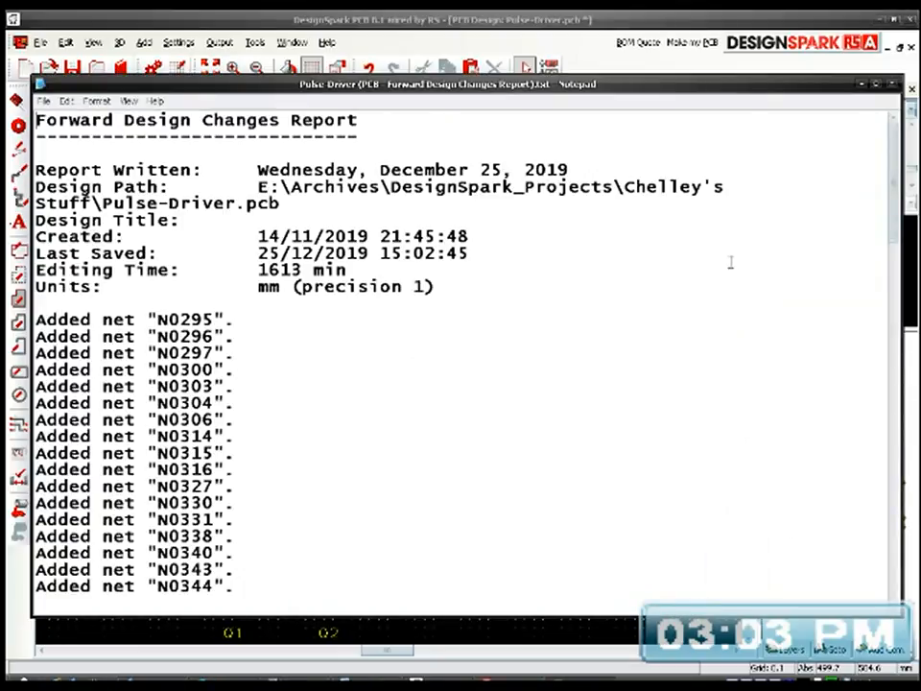
click(892, 85)
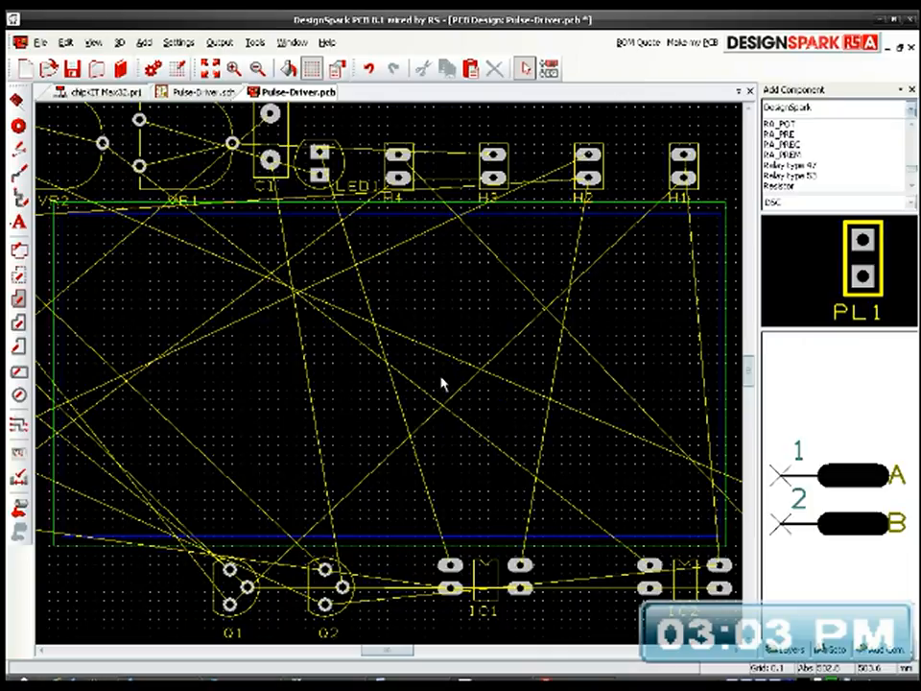
Step: Check the ON and OFF headers in the schematic, and place header H4 in the board's upper-left corner on the PCB
middle_drag(302, 313, 443, 292)
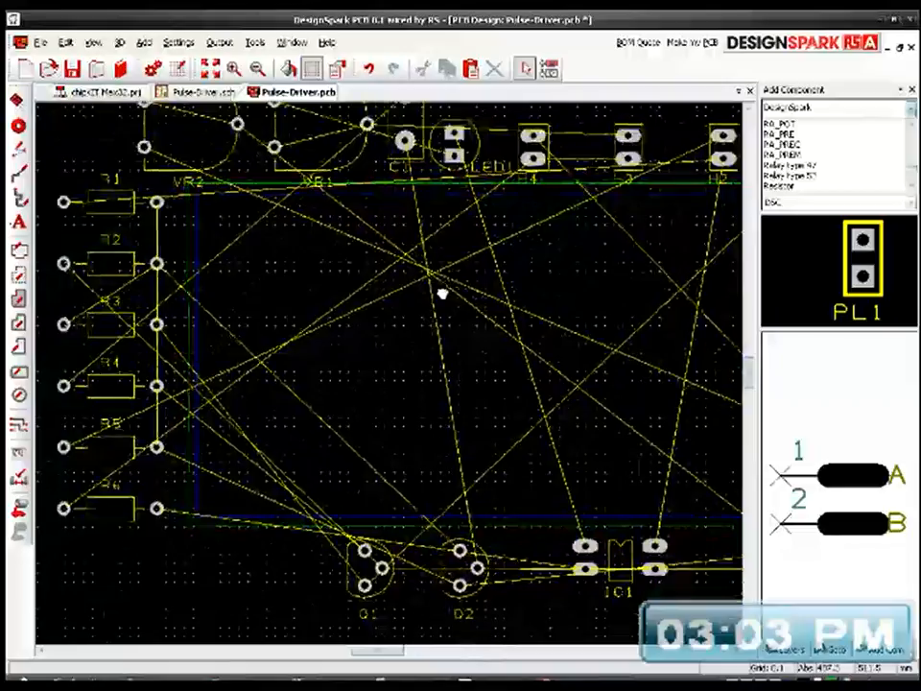
middle_drag(440, 294, 444, 333)
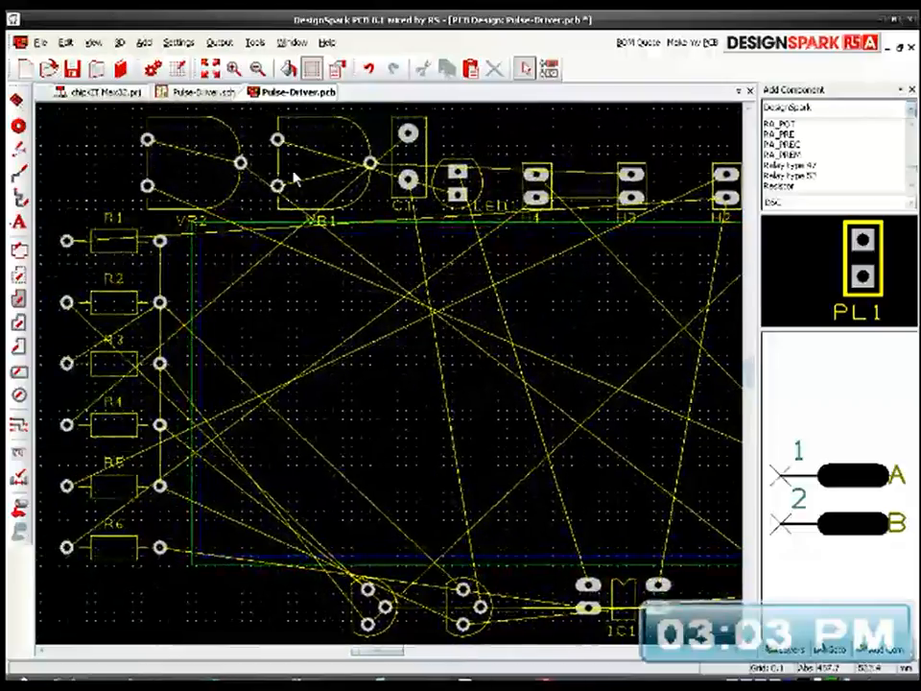
click(204, 92)
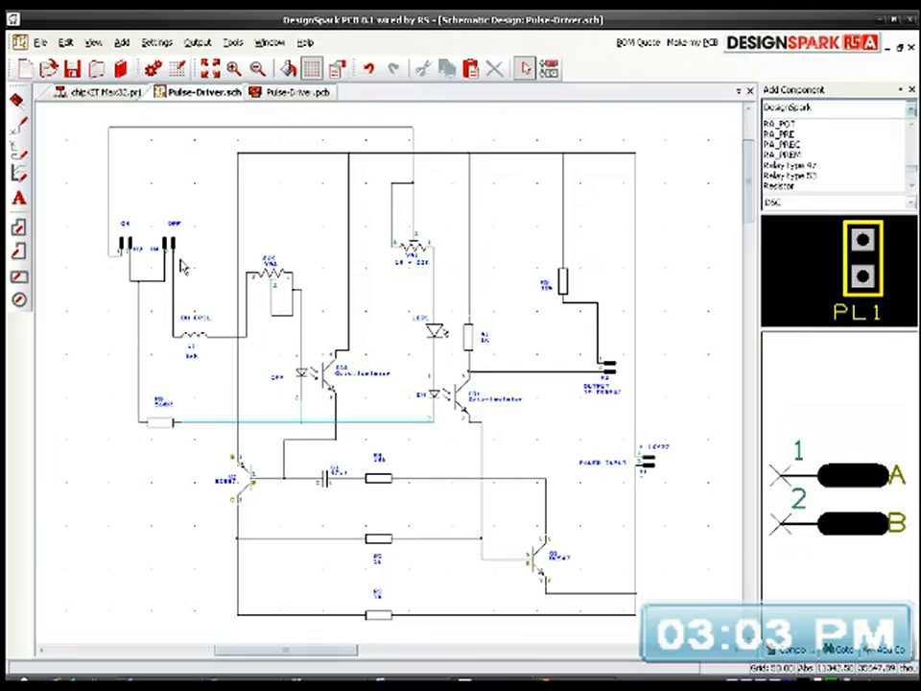
scroll(146, 221, up, 4)
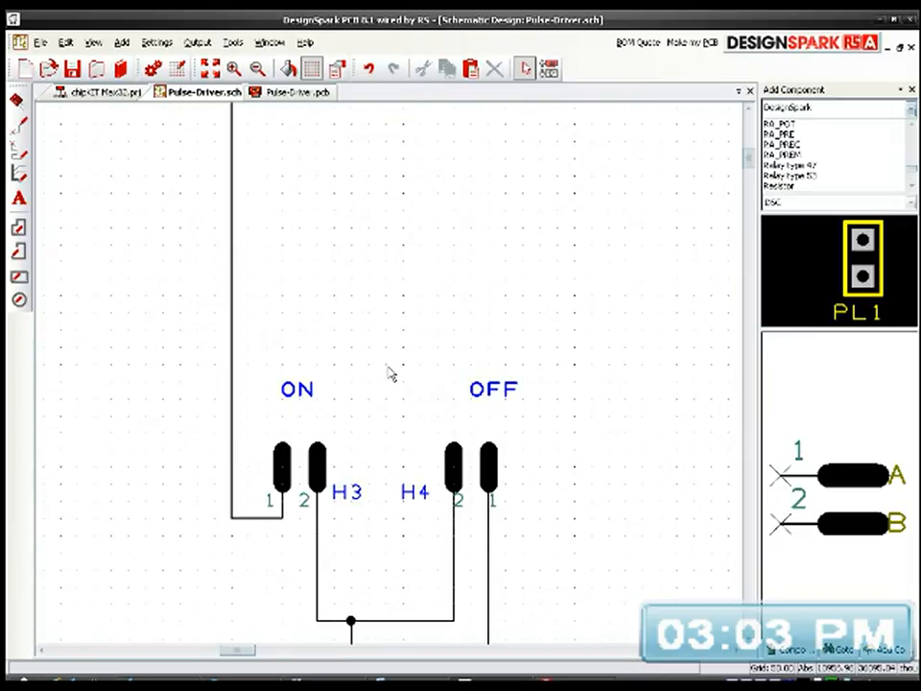
scroll(391, 381, down, 4)
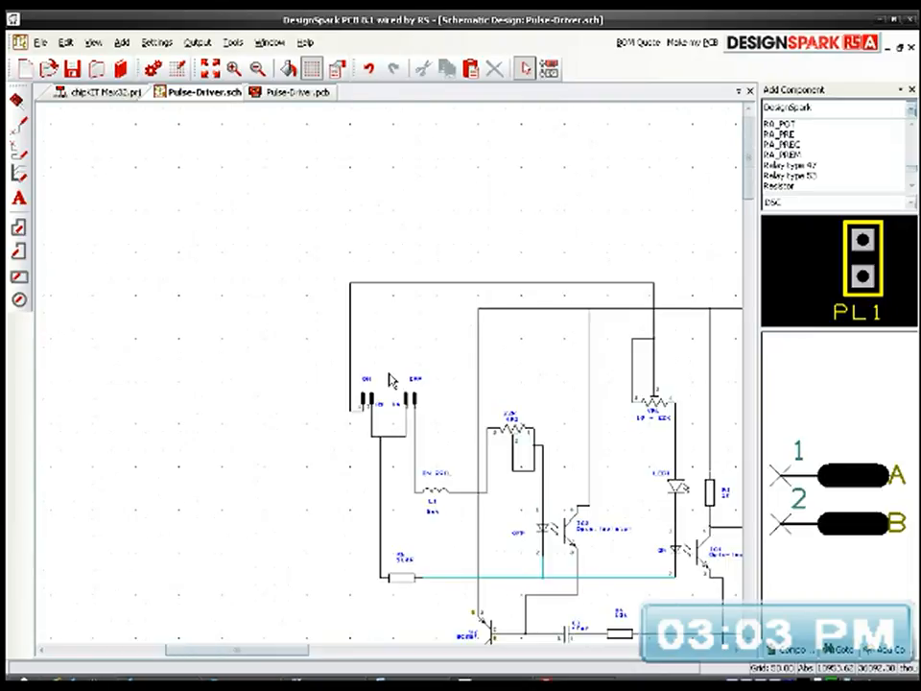
click(278, 95)
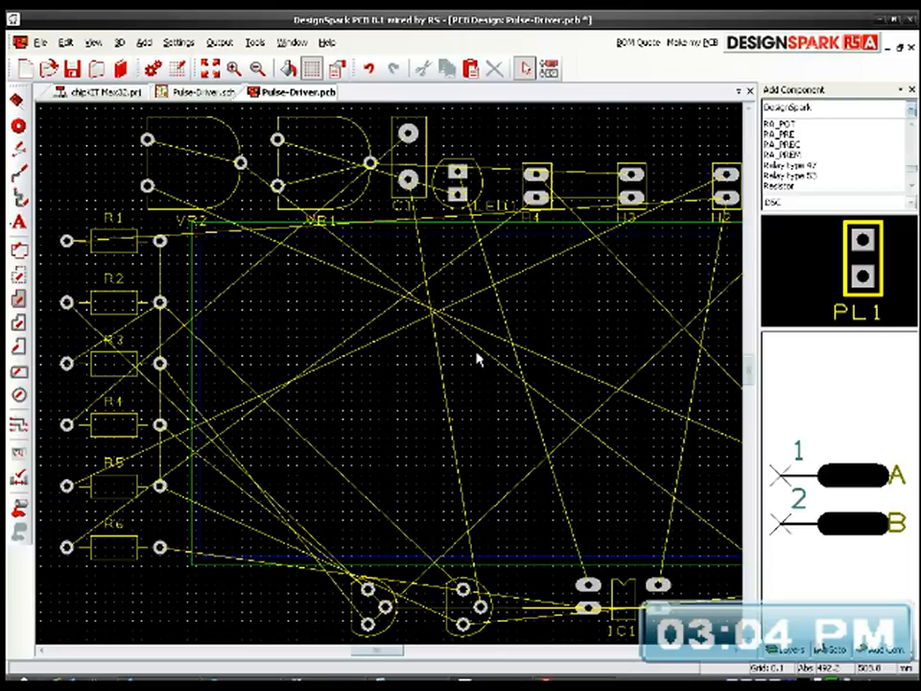
click(543, 192)
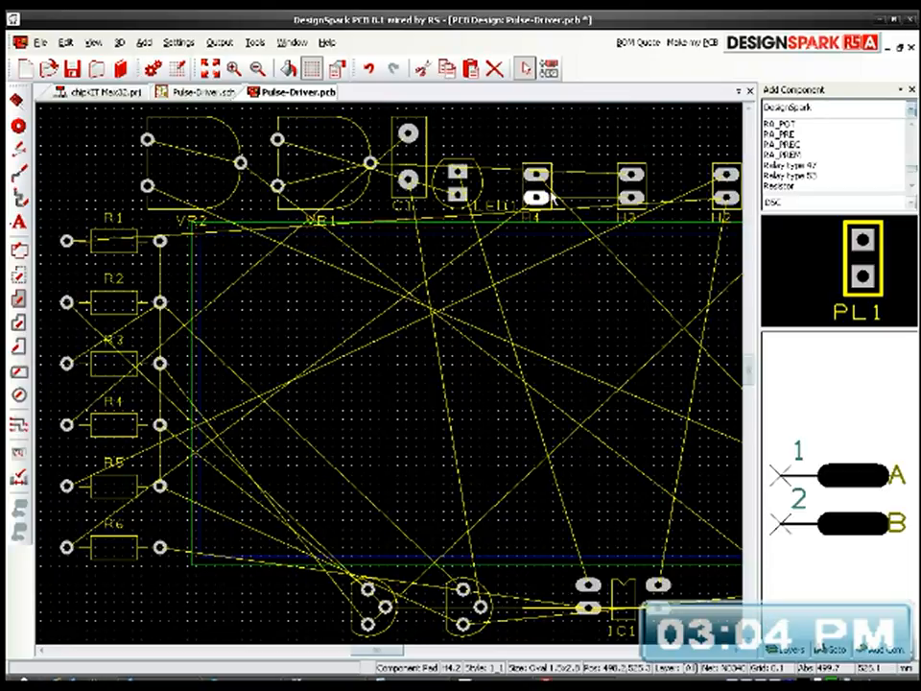
click(552, 191)
click(551, 186)
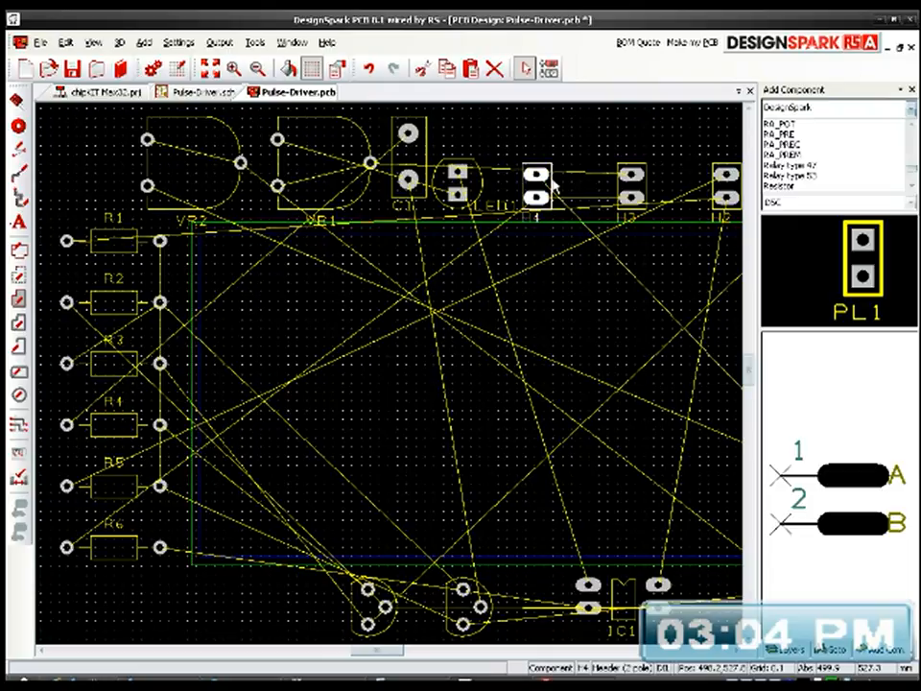
drag(553, 185, 247, 270)
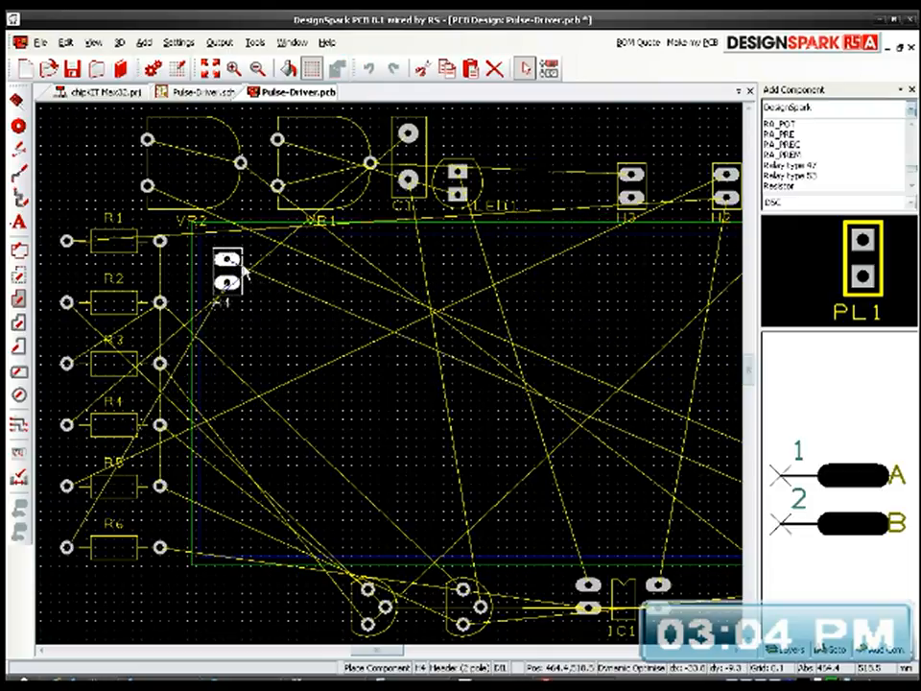
Step: Move header H3 onto the board directly beneath H4, rotated by 180 degrees
click(646, 195)
drag(647, 196, 285, 374)
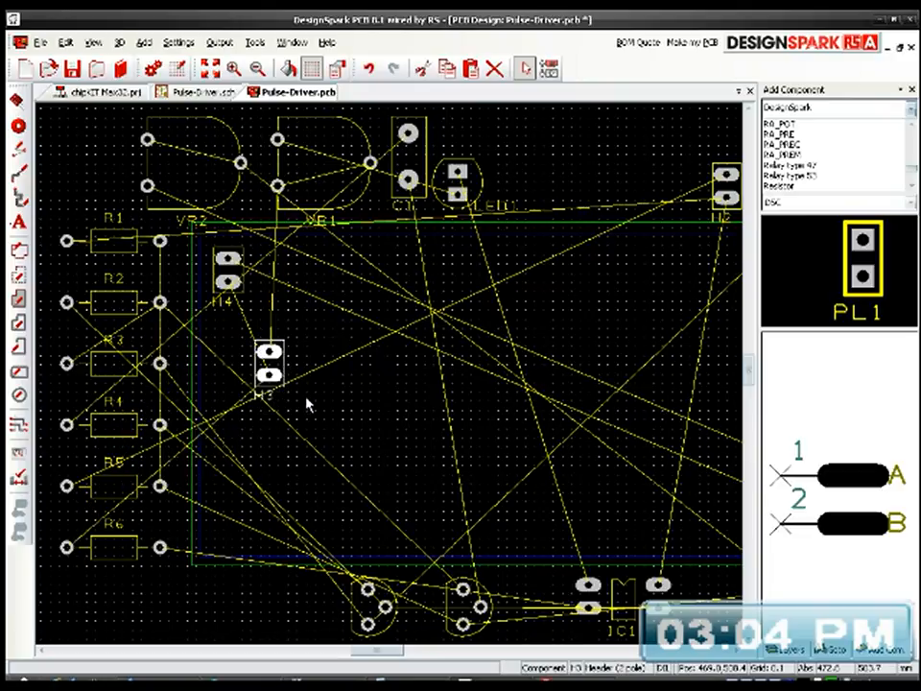
drag(286, 372, 335, 316)
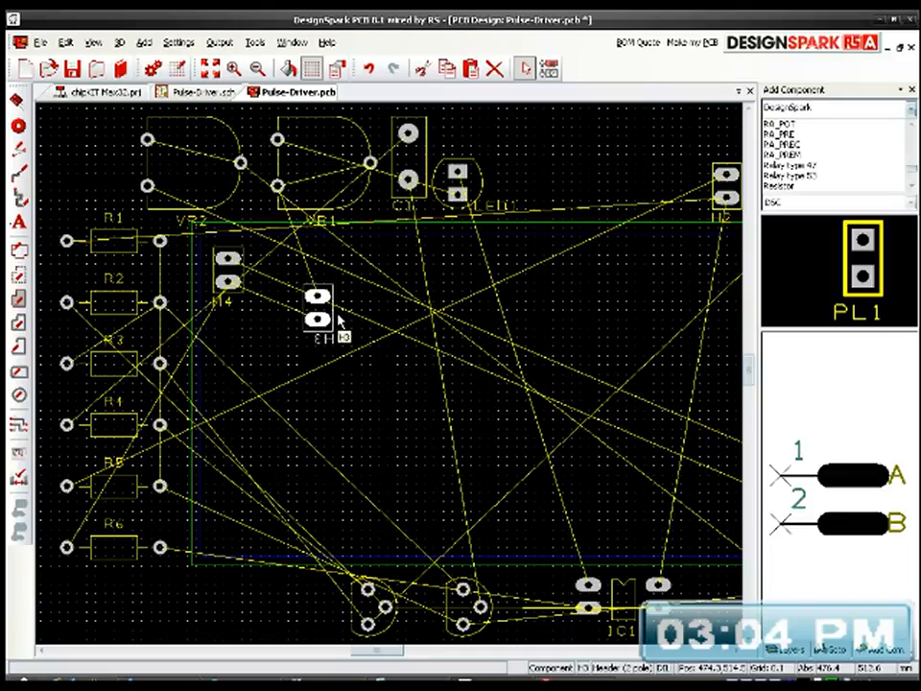
key(f)
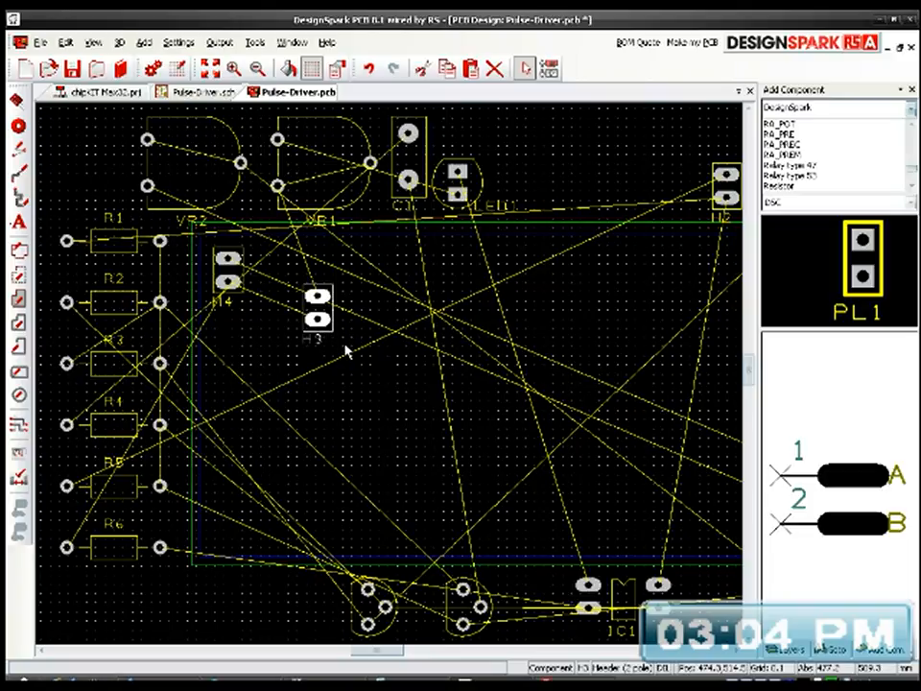
key(r)
key(r)
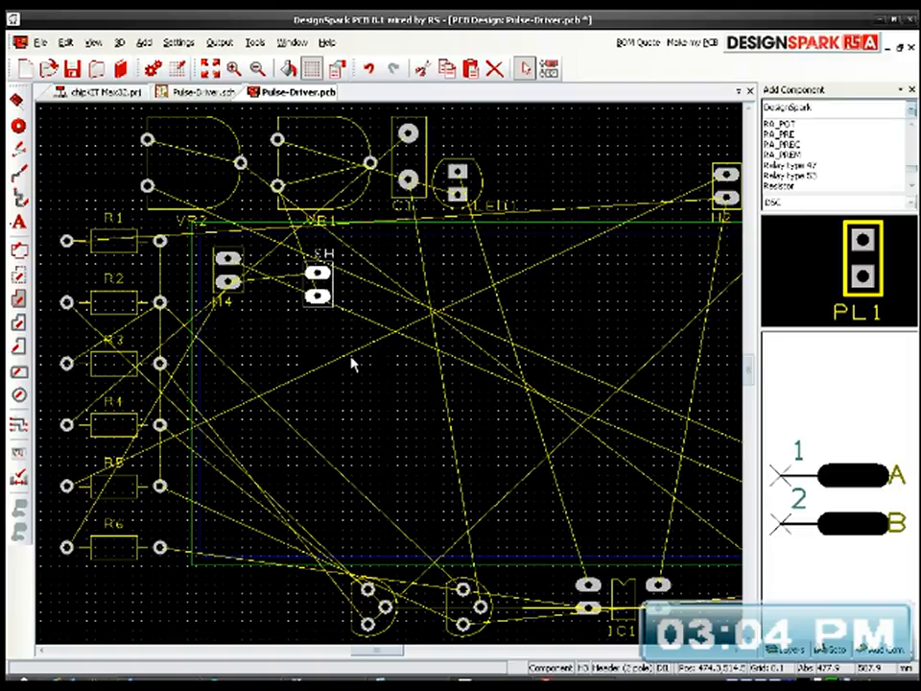
drag(338, 293, 249, 358)
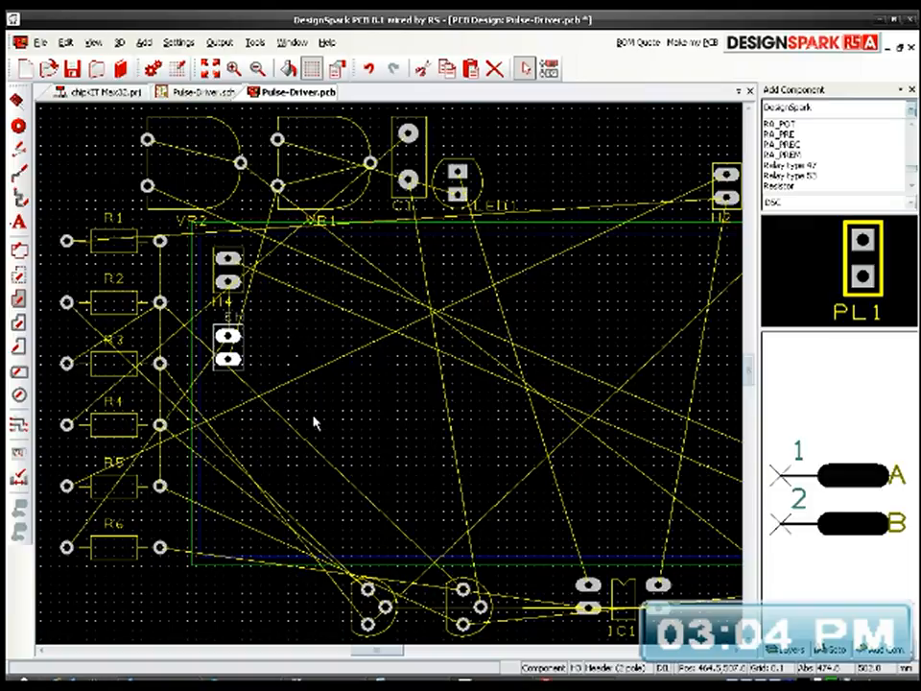
Step: Check the power input header H1 and the MOSFET output header H2 in the Pulse-Driver schematic, and return to the PCB
middle_drag(344, 418, 215, 417)
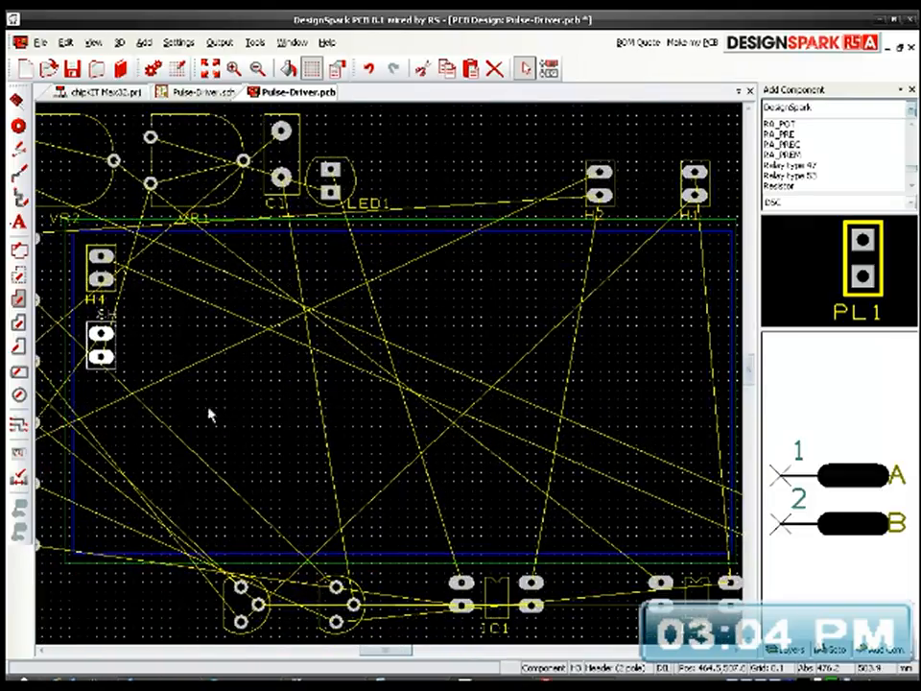
click(229, 95)
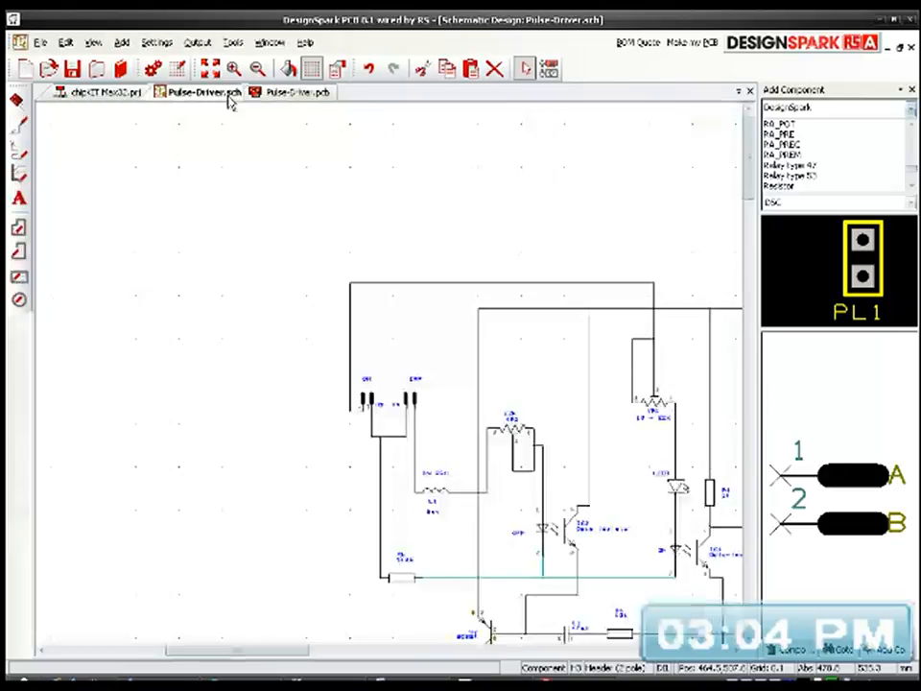
middle_drag(470, 494, 353, 433)
scroll(389, 379, up, 2)
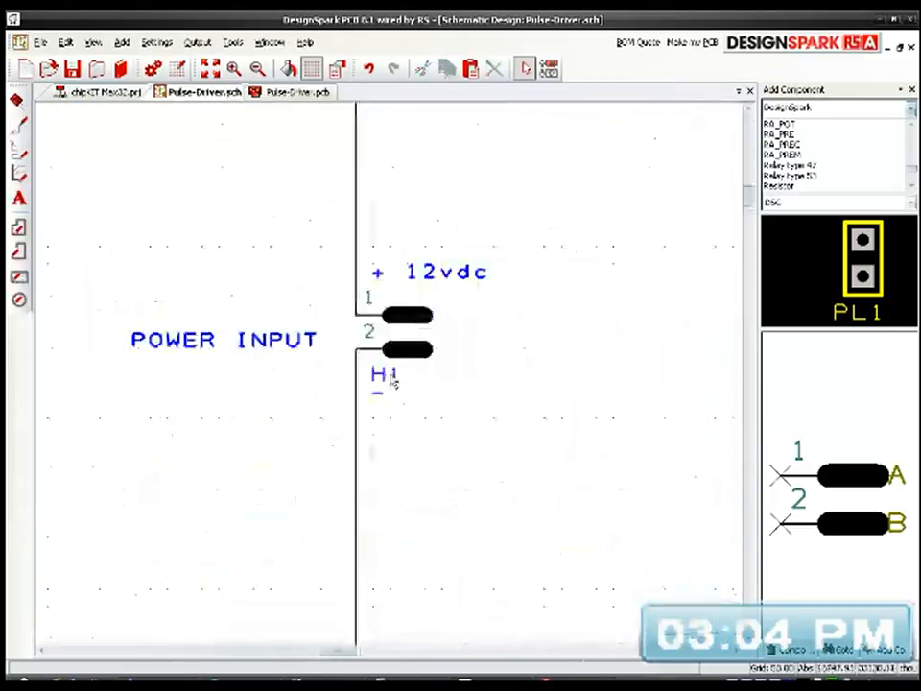
scroll(393, 379, down, 3)
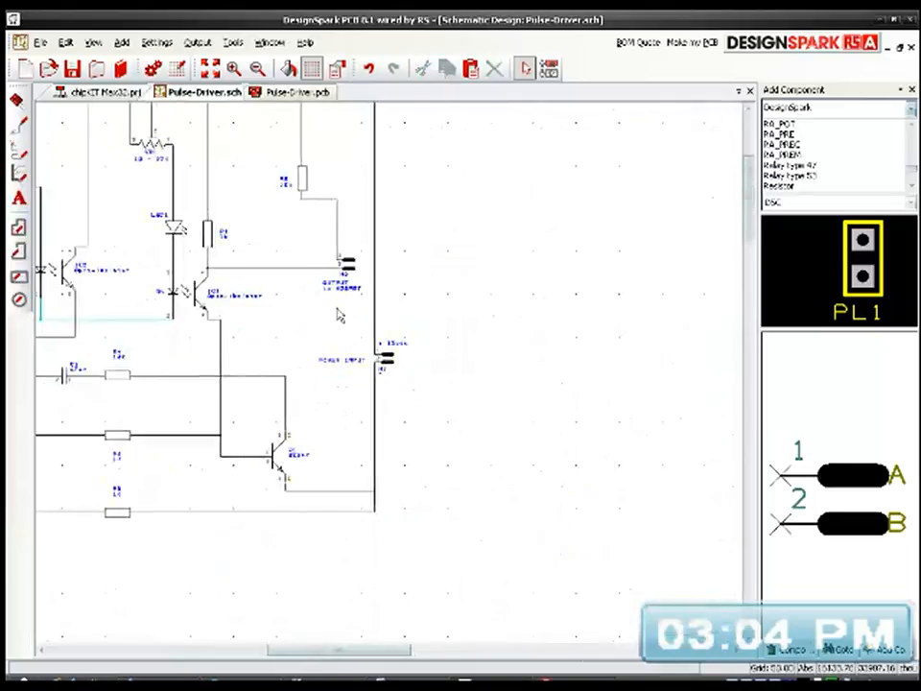
scroll(408, 377, up, 2)
scroll(389, 380, up, 1)
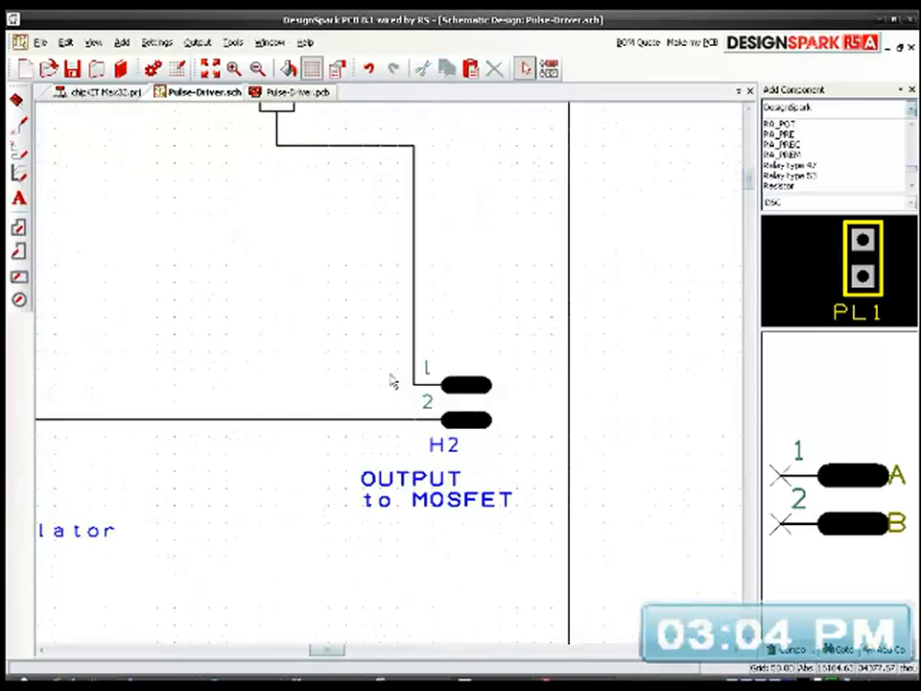
scroll(467, 413, down, 3)
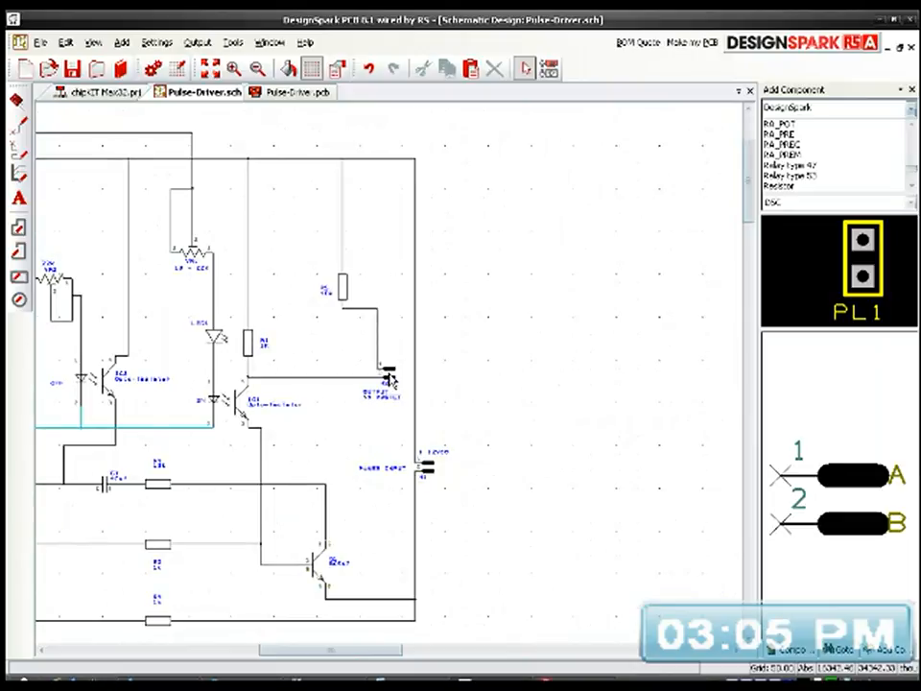
scroll(467, 413, up, 2)
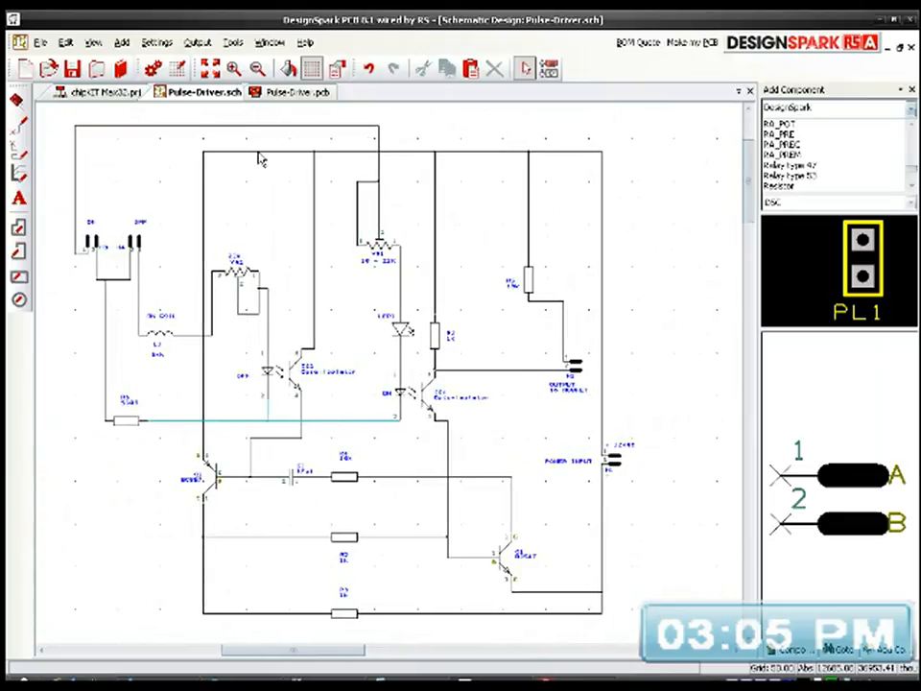
click(278, 98)
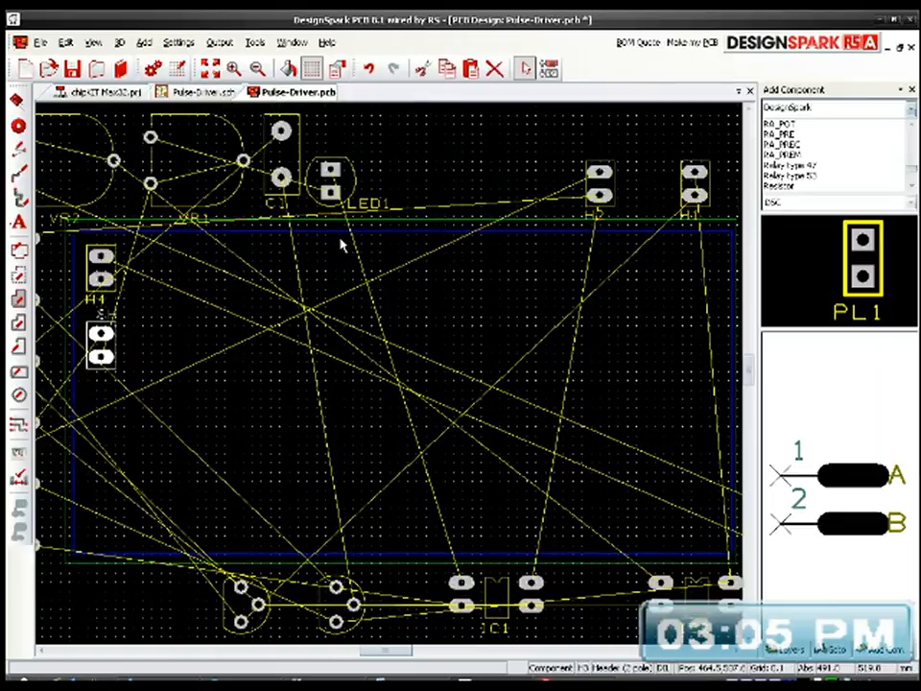
Step: Move header H1 into the board's lower-right corner and place header H2 directly above it
middle_drag(541, 365, 405, 371)
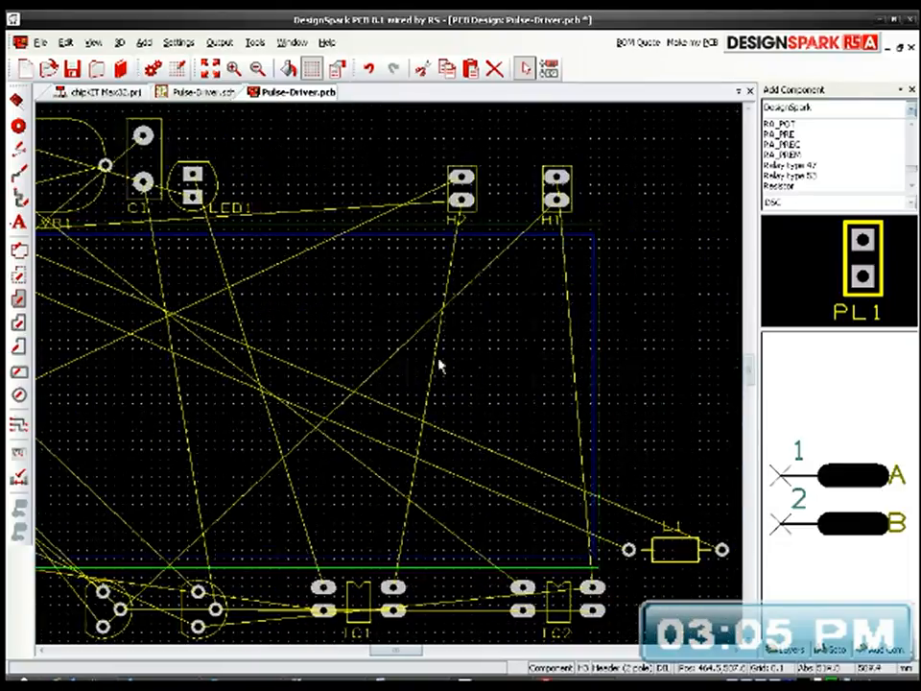
click(573, 203)
drag(576, 201, 586, 496)
click(476, 199)
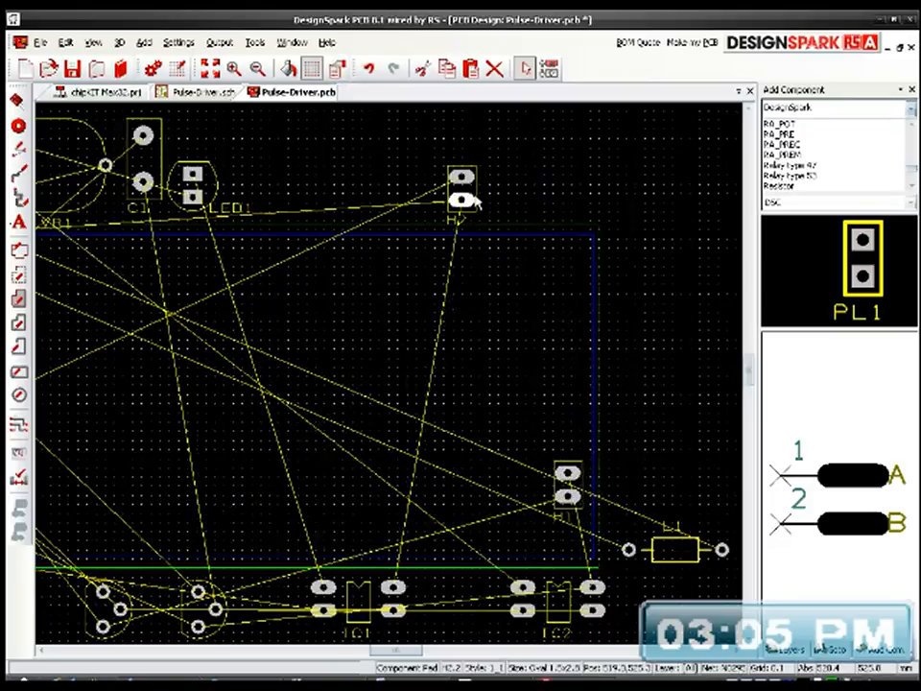
drag(476, 199, 584, 418)
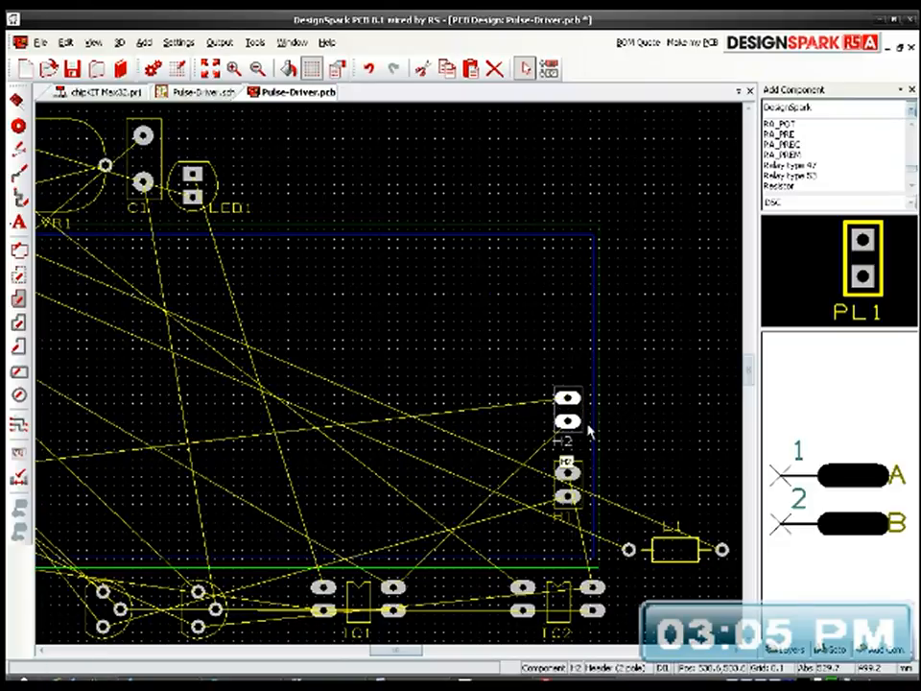
Step: Move inductor L1 onto the upper part of the board right of H4, and place potentiometer VR2 to the right of L1
middle_drag(492, 438, 441, 378)
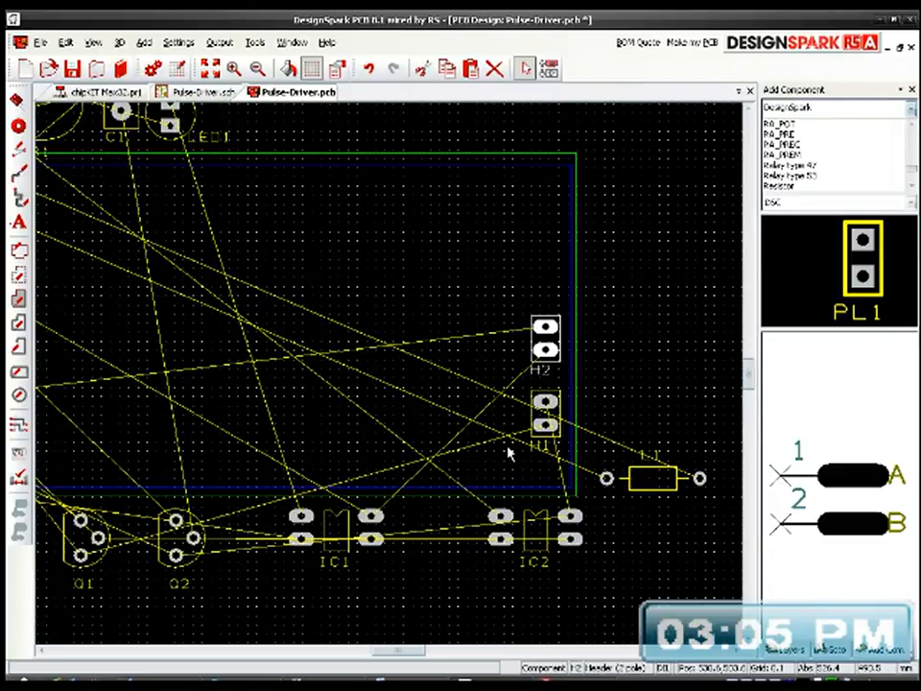
drag(657, 498, 324, 242)
middle_drag(308, 387, 505, 444)
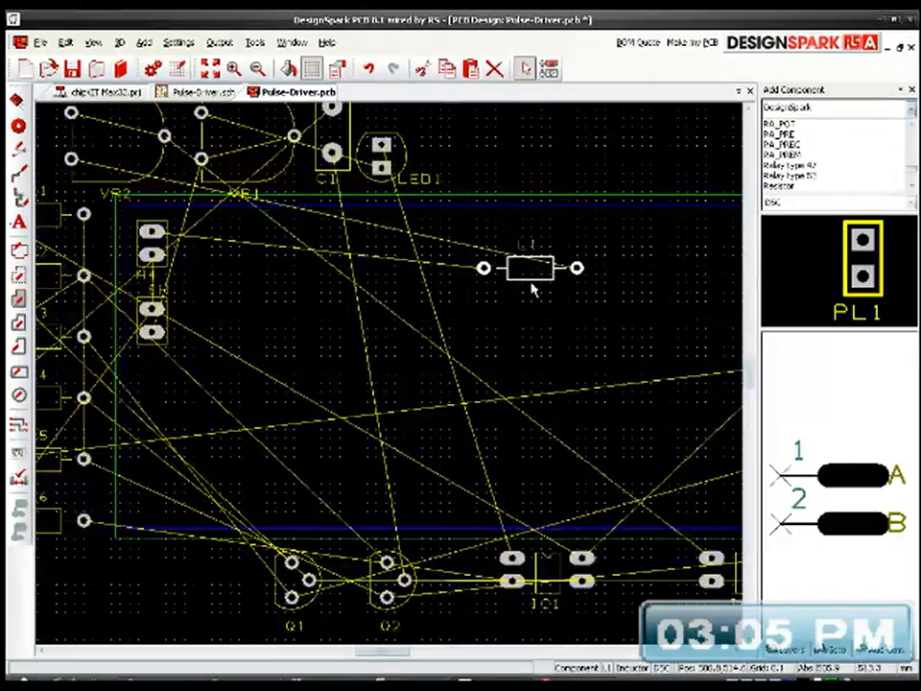
drag(534, 296, 381, 305)
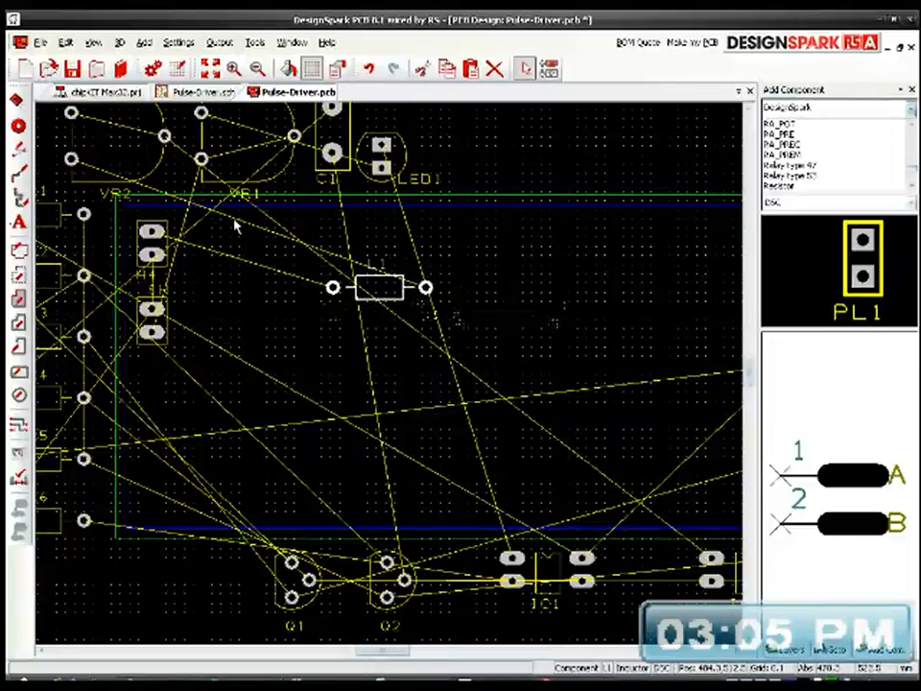
drag(153, 168, 617, 287)
middle_drag(566, 430, 493, 370)
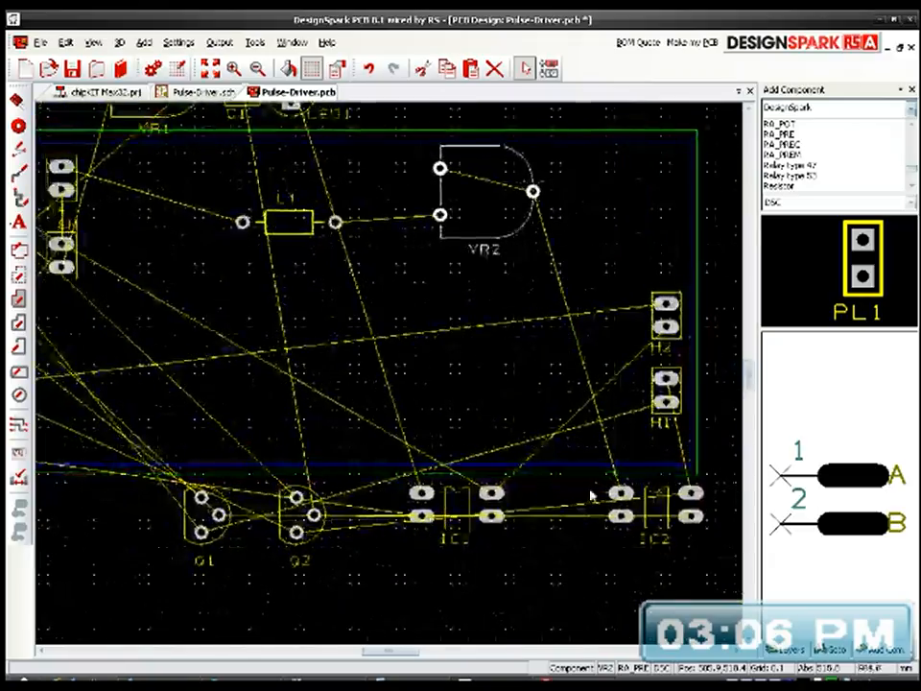
Step: Place opto-isolators IC2 and IC1 on the board's right side, with header H1 beside IC2 and header H2 below it beside IC1
drag(656, 494, 579, 255)
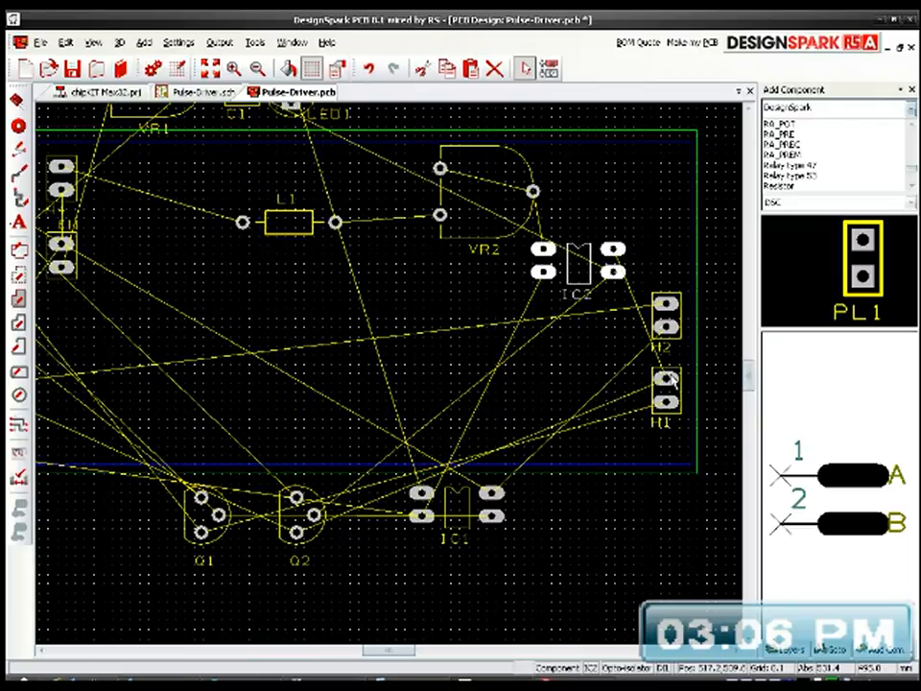
drag(683, 400, 683, 247)
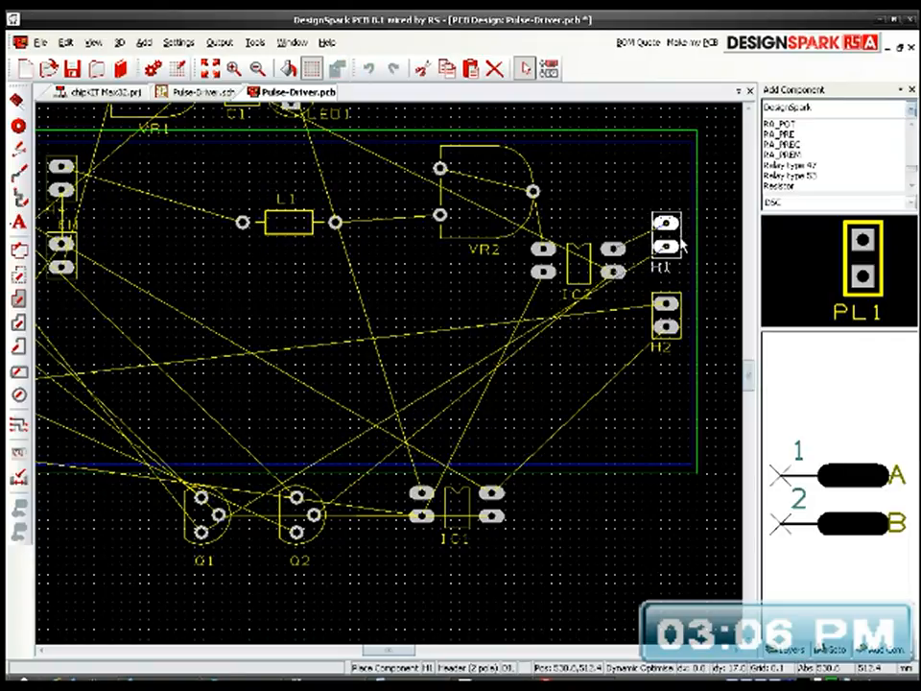
drag(681, 244, 683, 261)
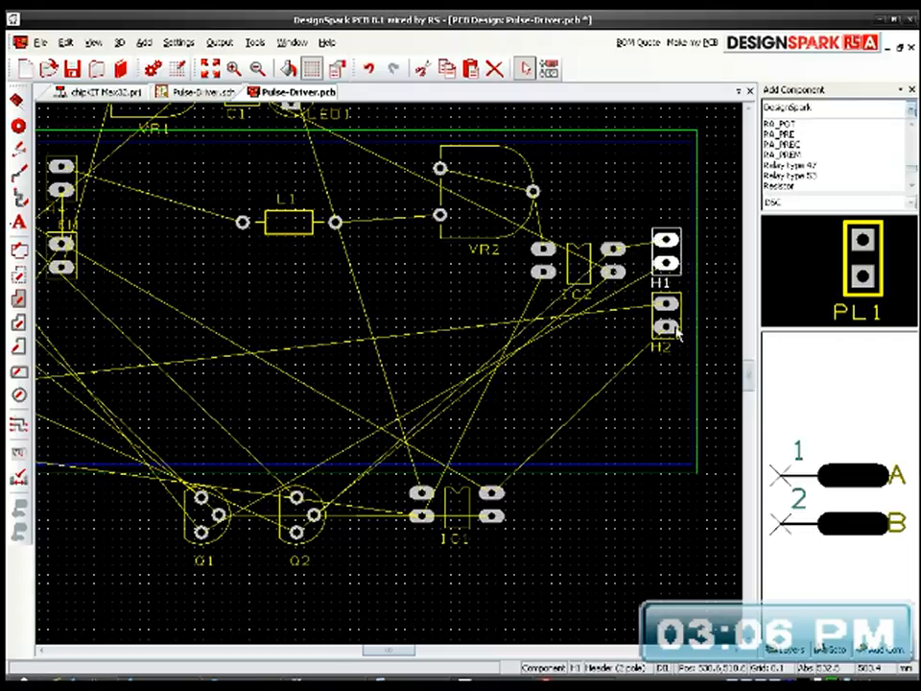
drag(684, 336, 682, 378)
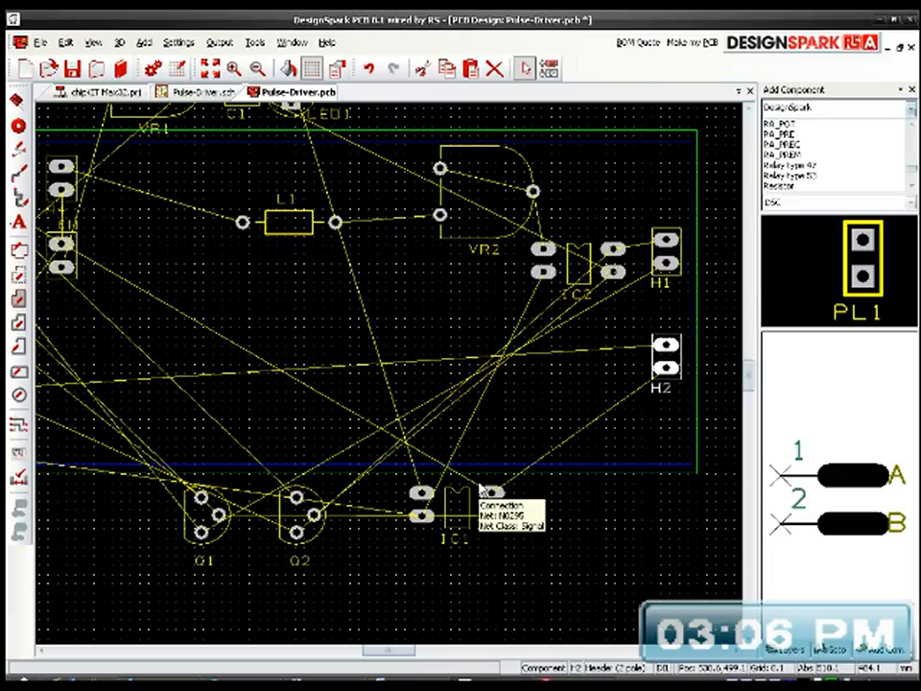
click(457, 506)
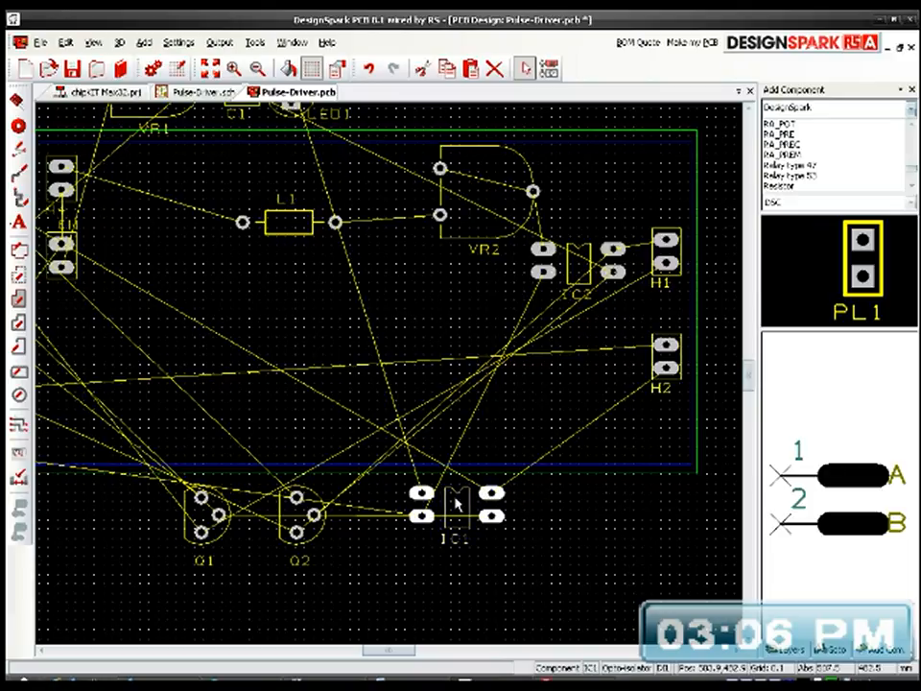
drag(457, 503, 564, 385)
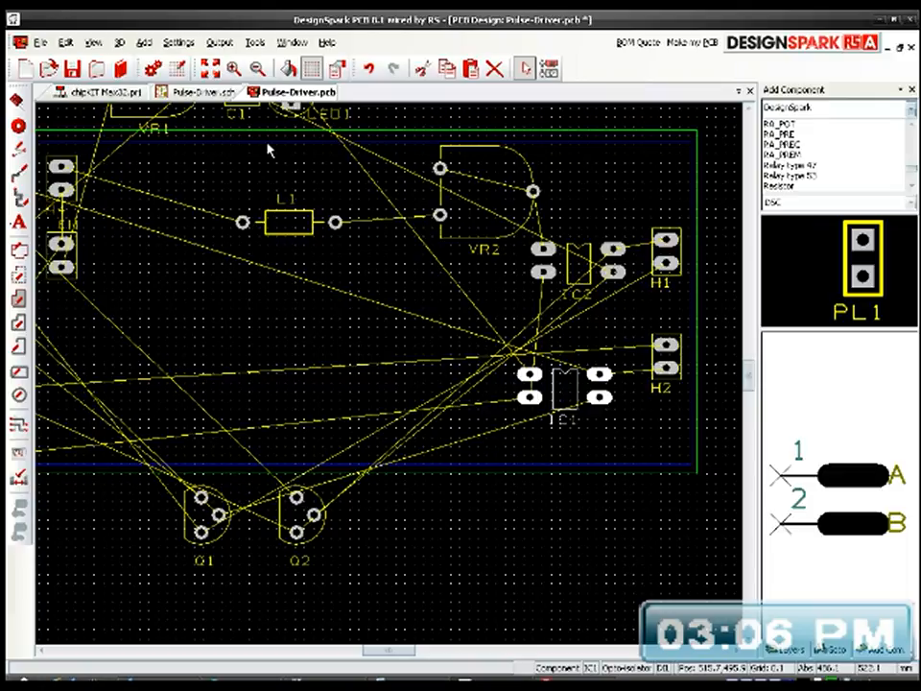
Step: Check Q1's connections in the schematic, and move transistor Q1 onto the board at the lower left of IC1
click(211, 92)
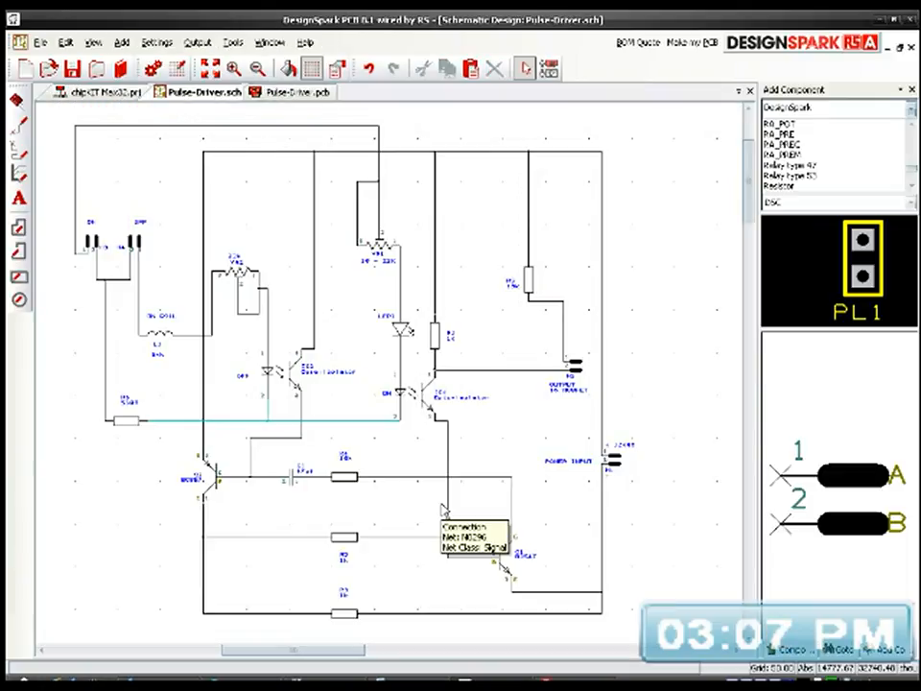
scroll(496, 550, up, 2)
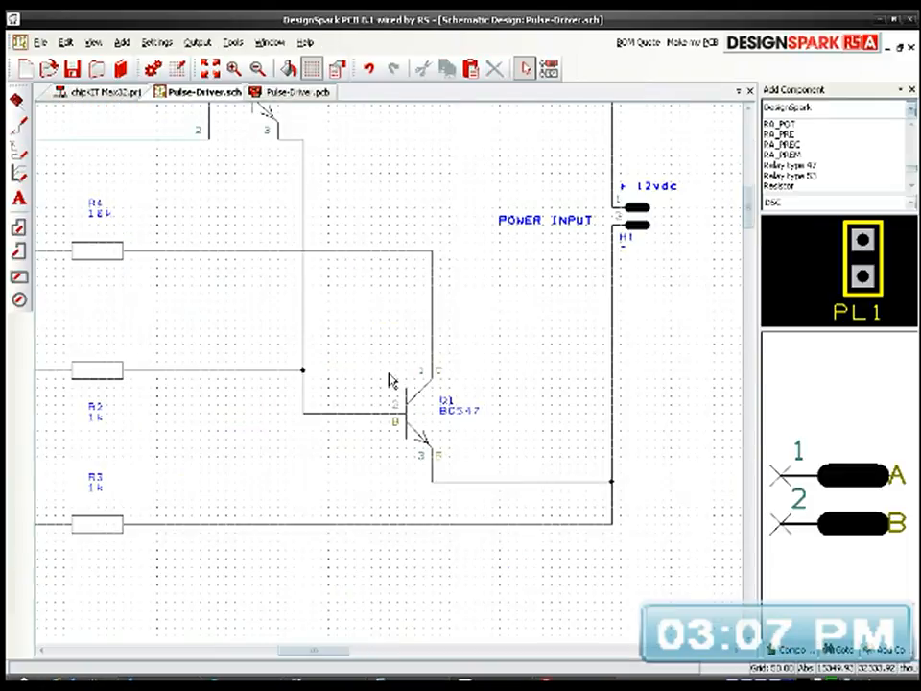
middle_drag(404, 289, 493, 452)
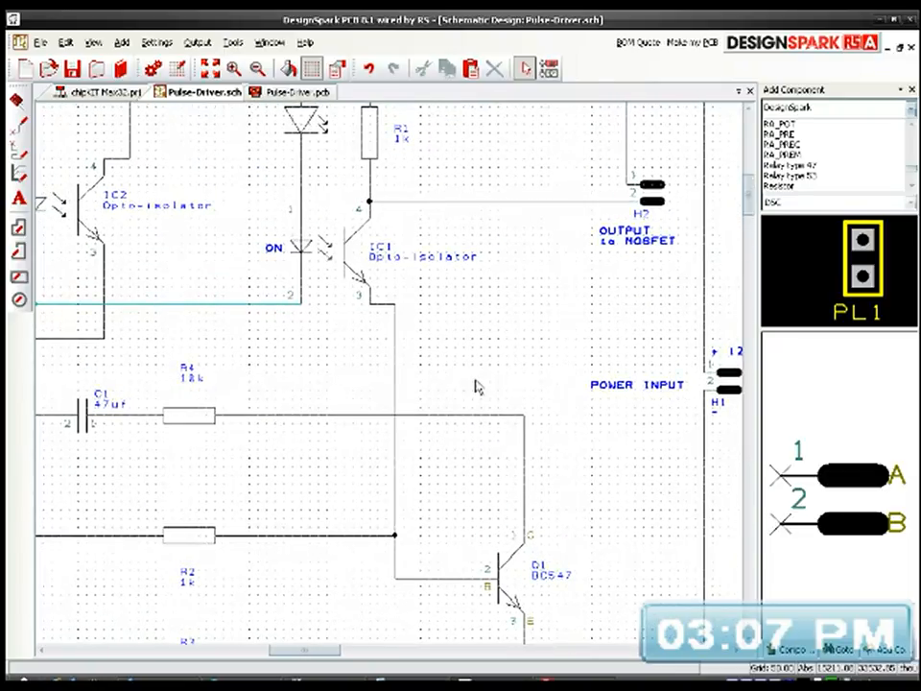
click(293, 92)
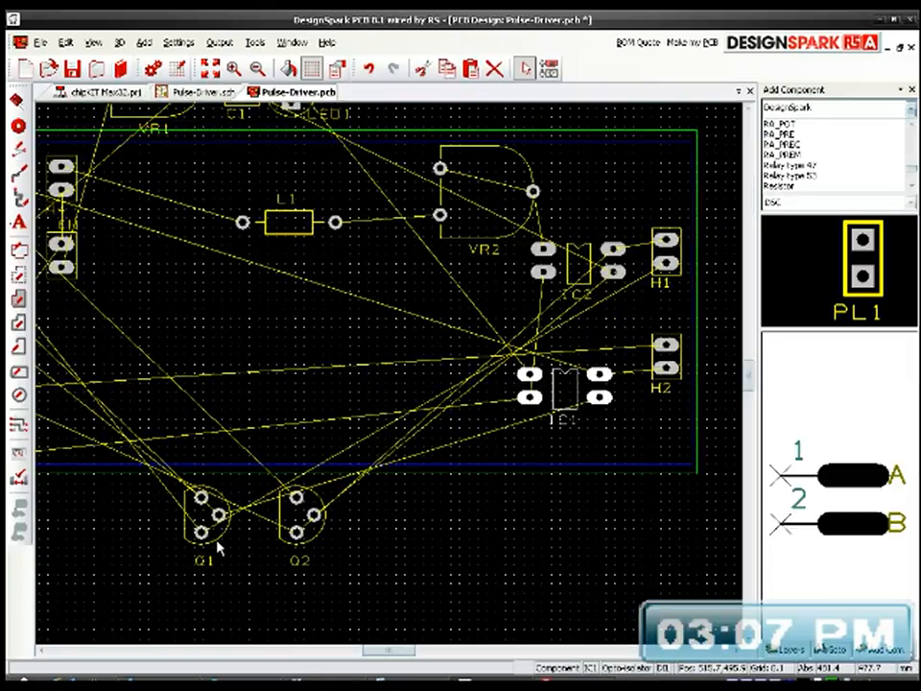
drag(219, 547, 446, 475)
Step: Check Q2's connections in the schematic, and move transistor Q2 onto the board above IC2
click(214, 93)
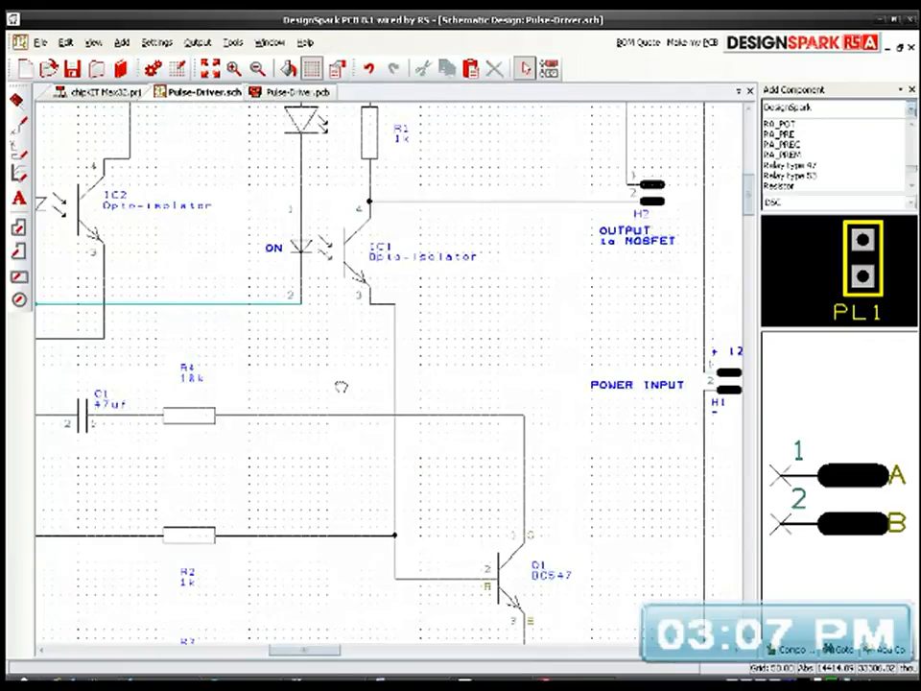
middle_drag(341, 387, 518, 491)
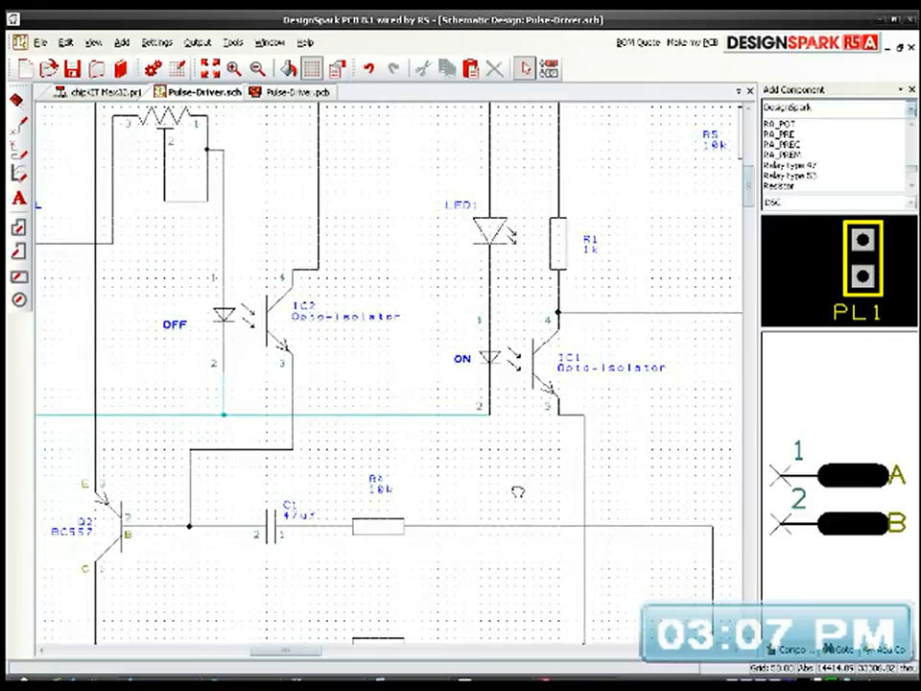
middle_drag(518, 491, 395, 489)
click(290, 92)
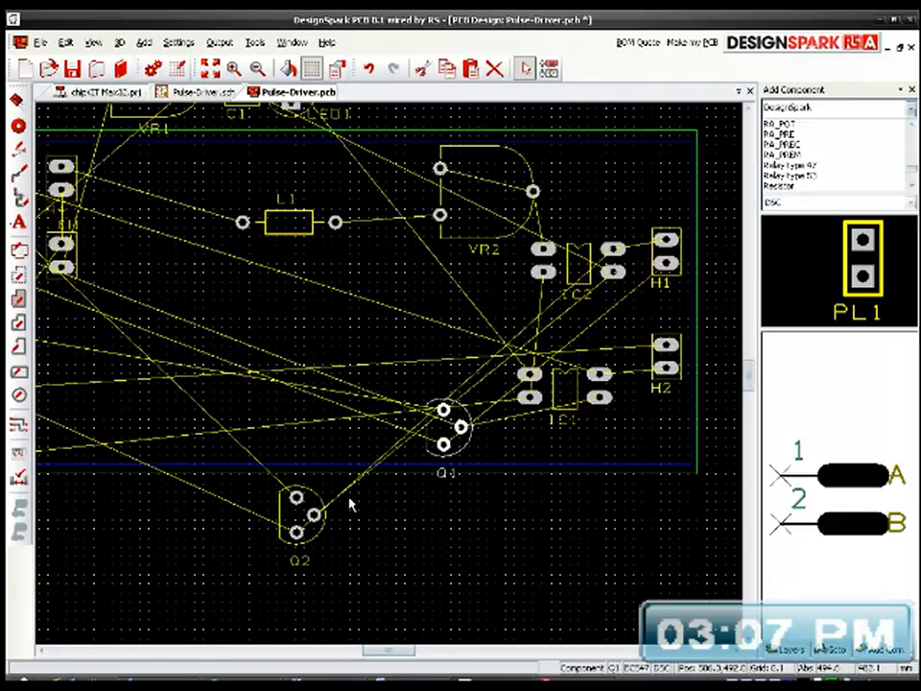
middle_drag(371, 497, 381, 538)
drag(323, 573, 608, 240)
Step: Shift VR2 closer to L1, move IC2 down and left, and align IC1 directly beneath it
drag(518, 287, 446, 288)
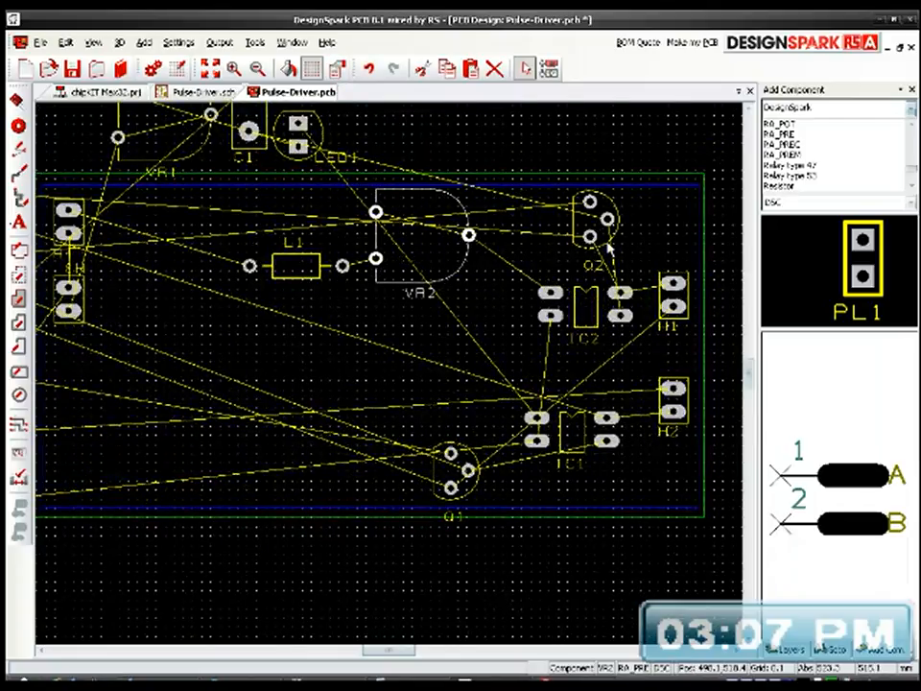
drag(582, 318, 550, 351)
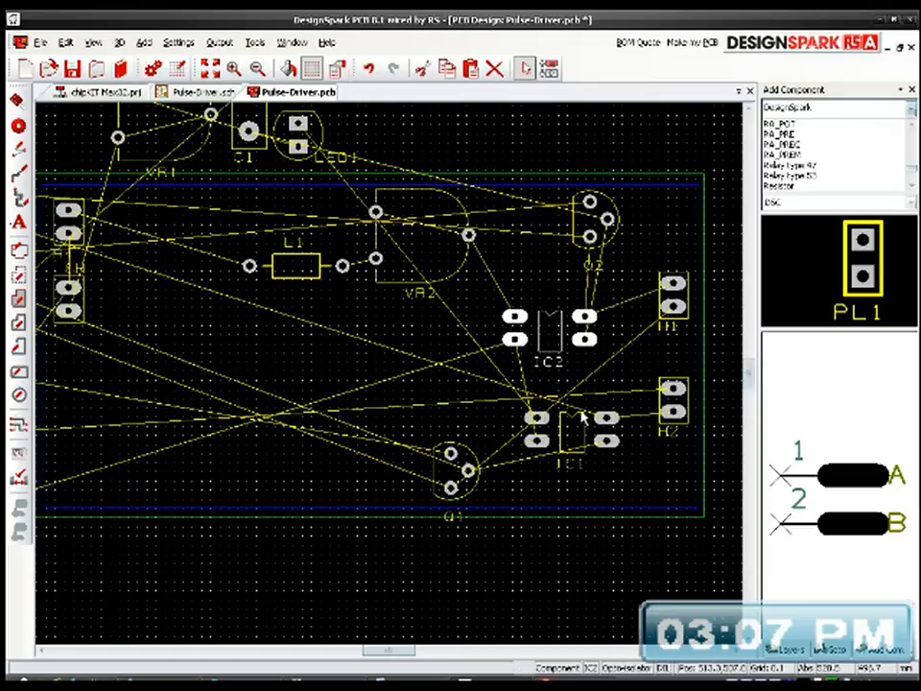
drag(580, 414, 553, 386)
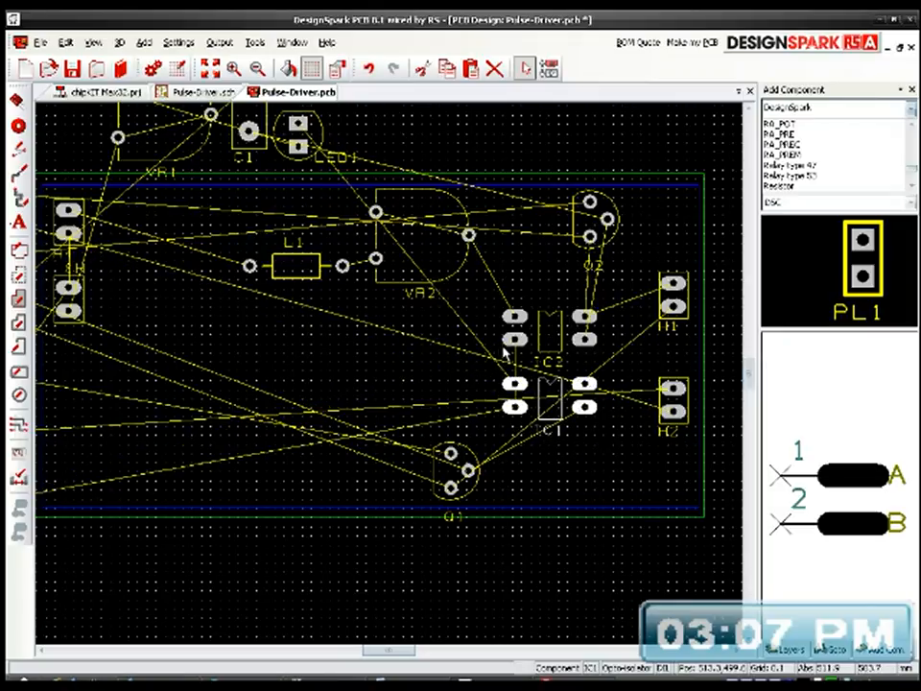
Step: Nudge transistor Q2 above IC2 and rotate it so its flat side faces down
click(607, 206)
mouse_move(607, 207)
mouse_down()
mouse_move(648, 221)
mouse_move(619, 206)
mouse_move(607, 218)
mouse_move(638, 255)
mouse_move(597, 220)
mouse_up()
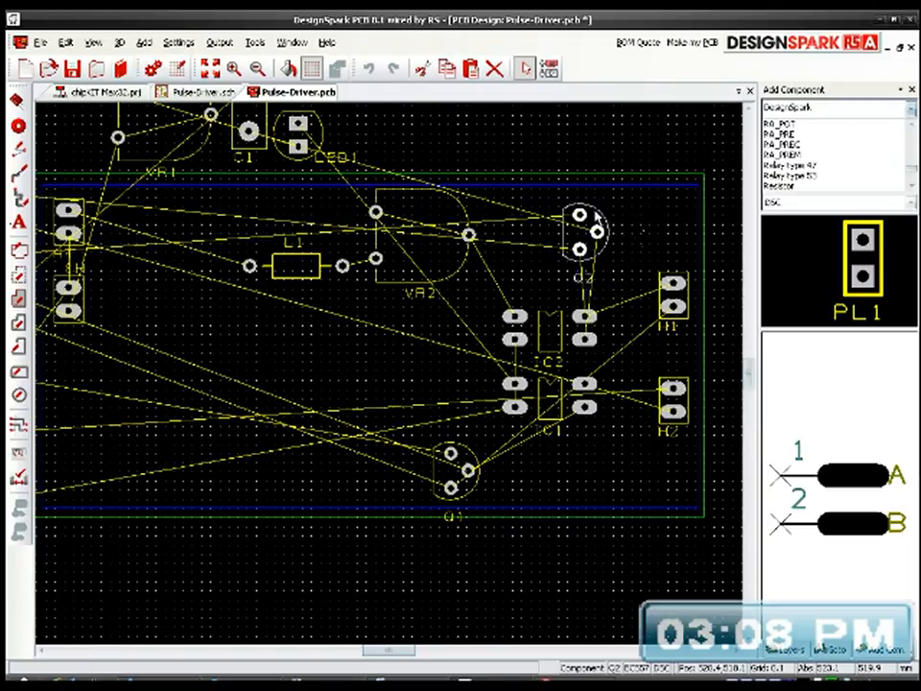
key(r)
key(r)
key(r)
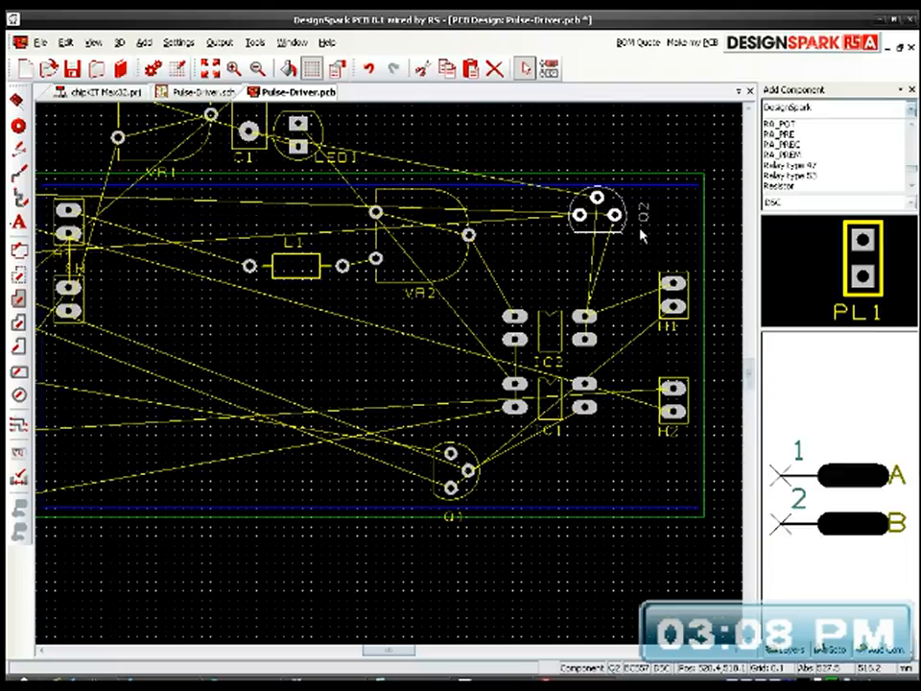
Step: Move header H1 into the board's upper-right corner and place Q2 at its lower left, rotated so its flat side faces left
drag(584, 239, 638, 275)
drag(658, 315, 602, 262)
drag(693, 280, 688, 196)
drag(603, 247, 641, 253)
key(r)
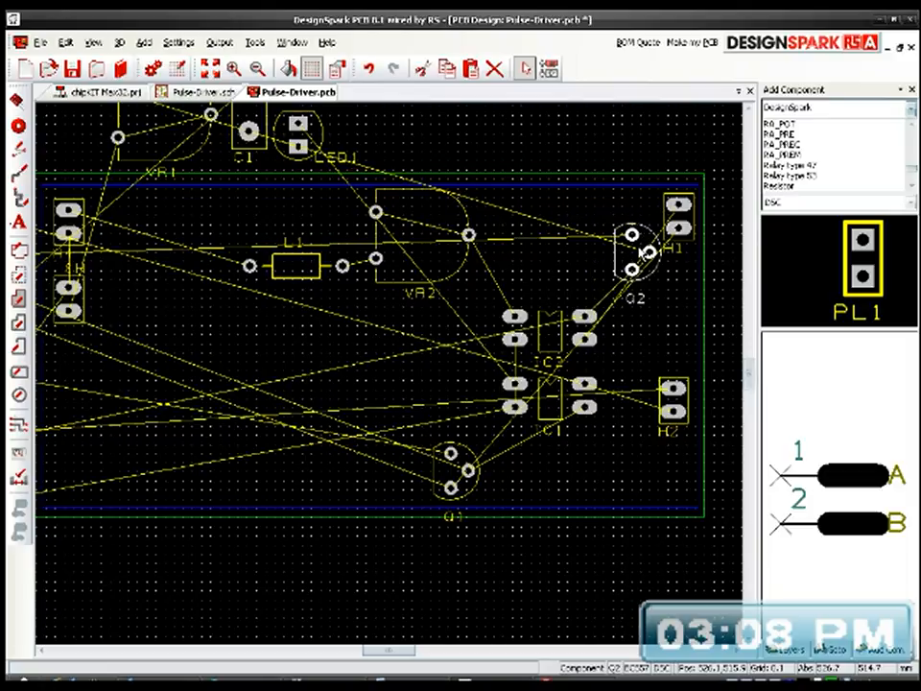
Step: Check Q2's net assignments, and move transistor Q2 closer above IC2's right-hand pads with its flat side facing left
double_click(619, 261)
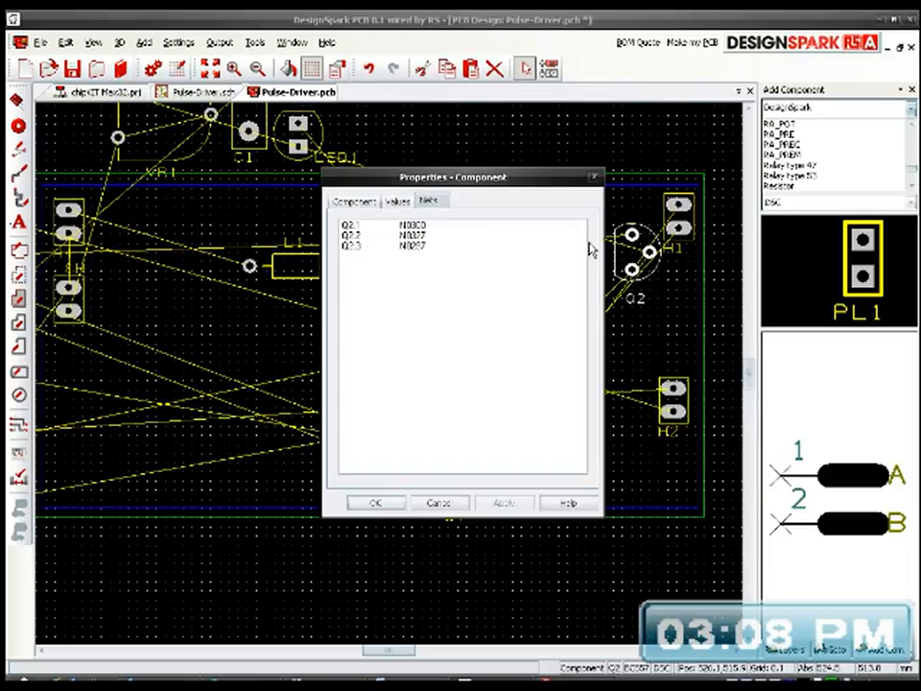
click(437, 503)
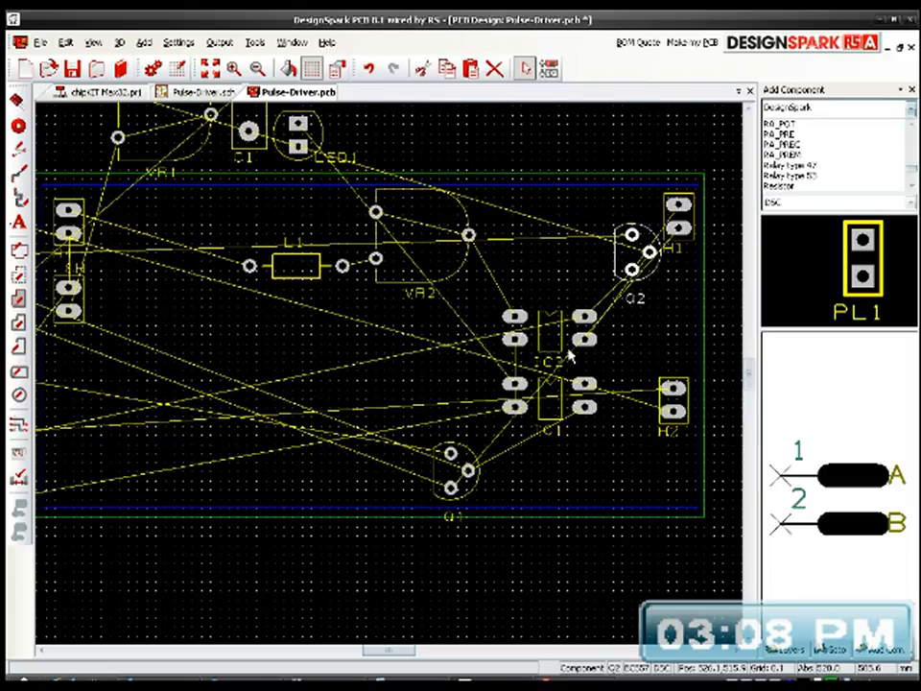
drag(624, 266, 588, 255)
key(r)
key(r)
key(r)
key(r)
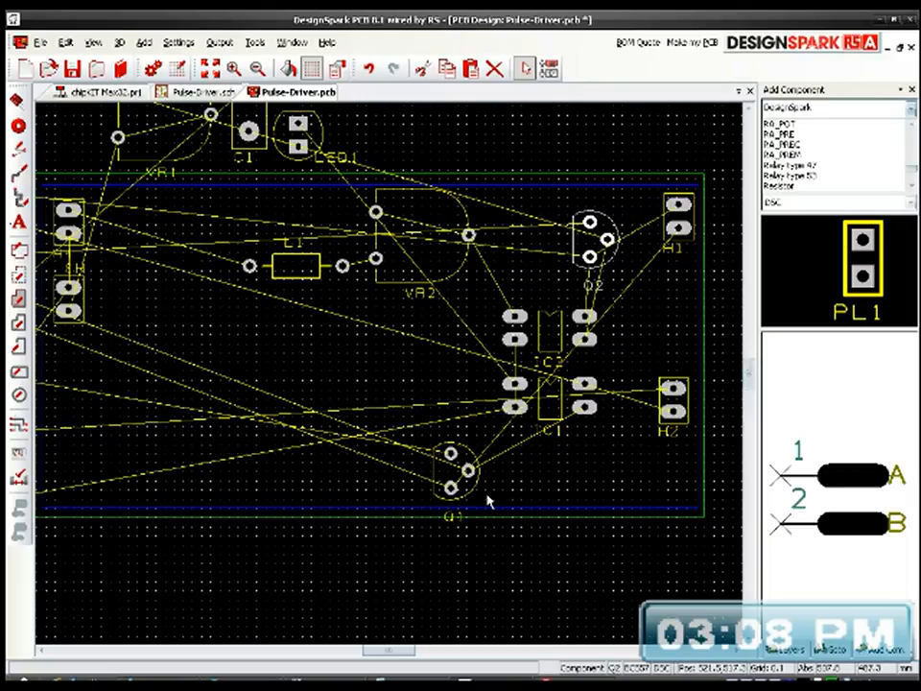
Step: Place transistor Q1 directly beneath IC1, rotated so its flat side faces down
drag(466, 498, 544, 520)
key(r)
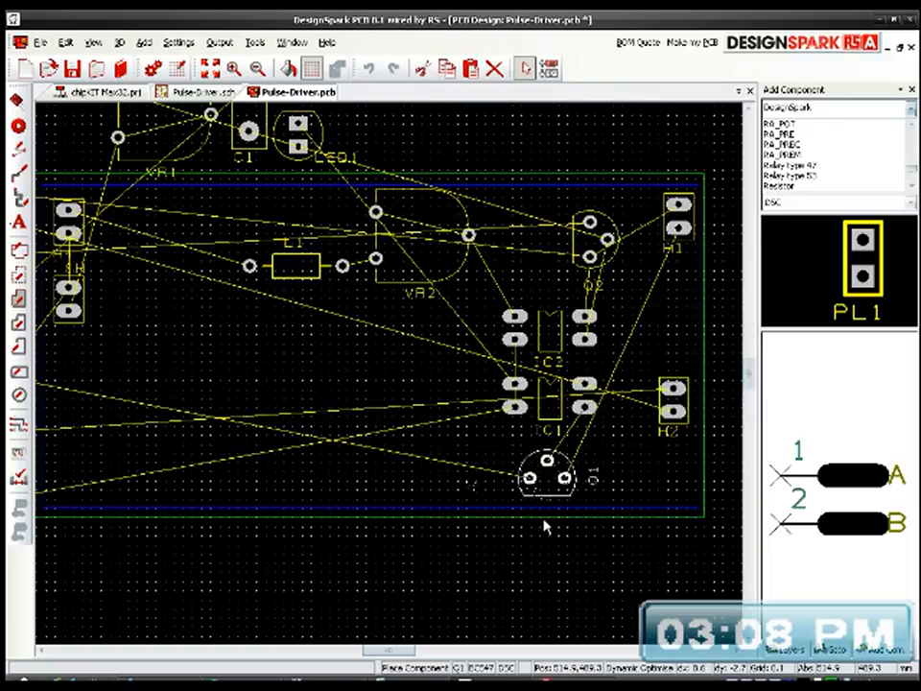
click(544, 526)
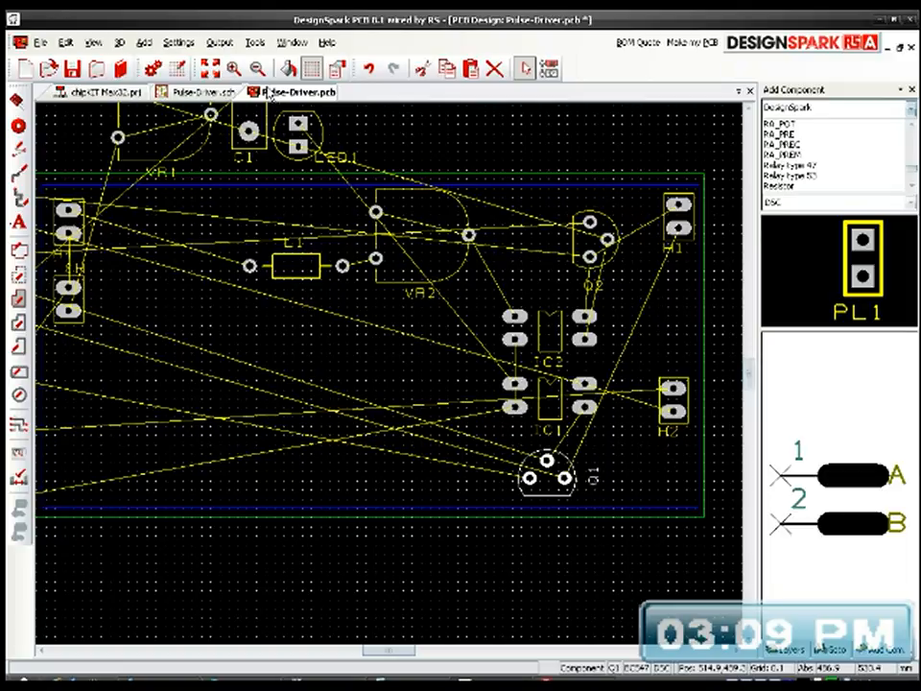
Step: Check the connections of Q1 and the headers in the schematic, and move header H1 off the board above its upper edge
click(217, 92)
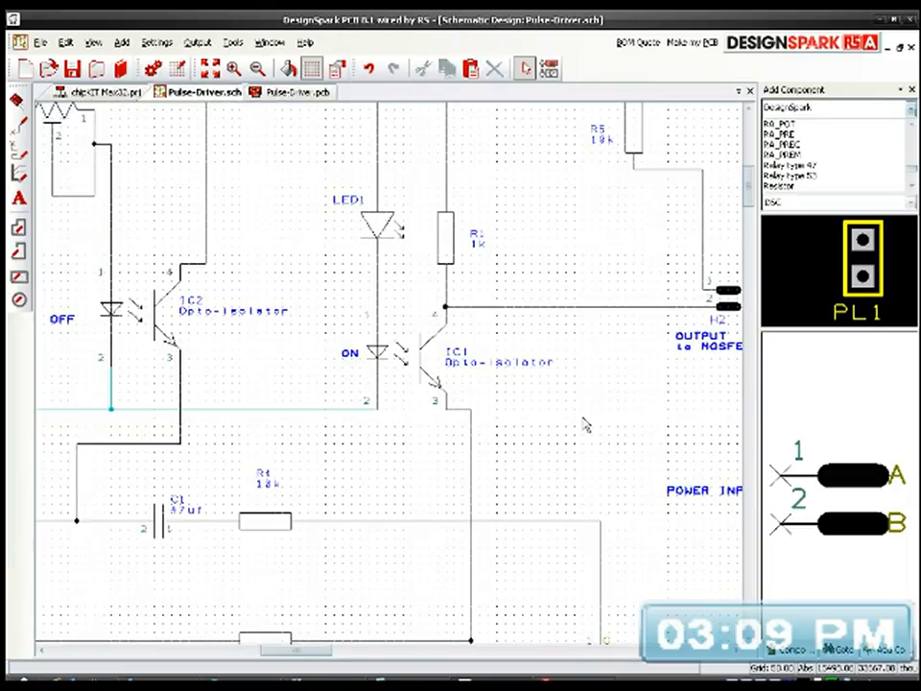
middle_drag(586, 415, 489, 292)
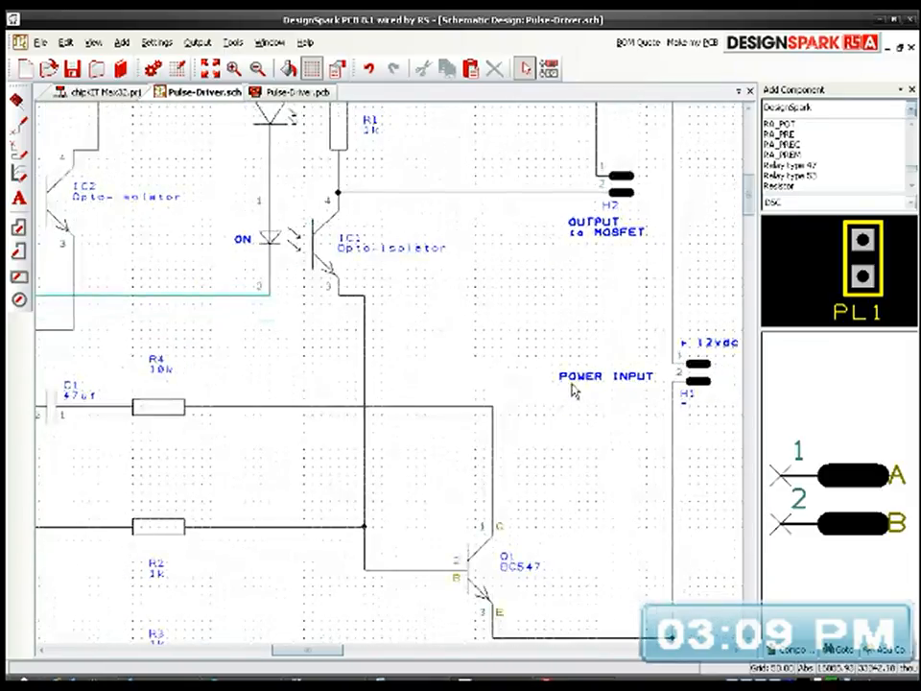
mouse_move(604, 464)
middle_down()
mouse_move(571, 431)
mouse_move(589, 467)
middle_up()
scroll(391, 380, down, 1)
scroll(448, 430, down, 3)
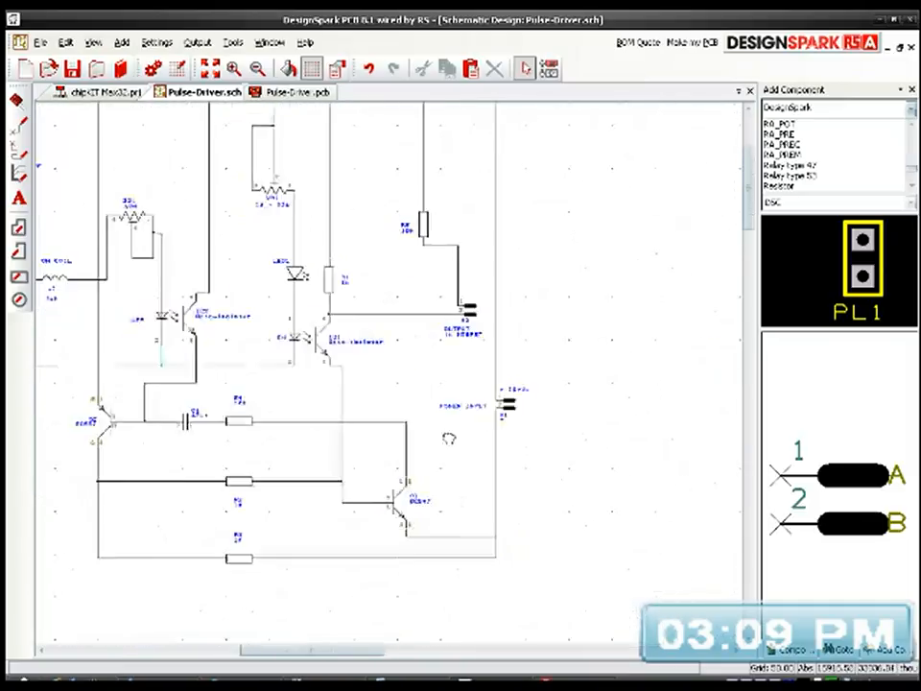
click(158, 62)
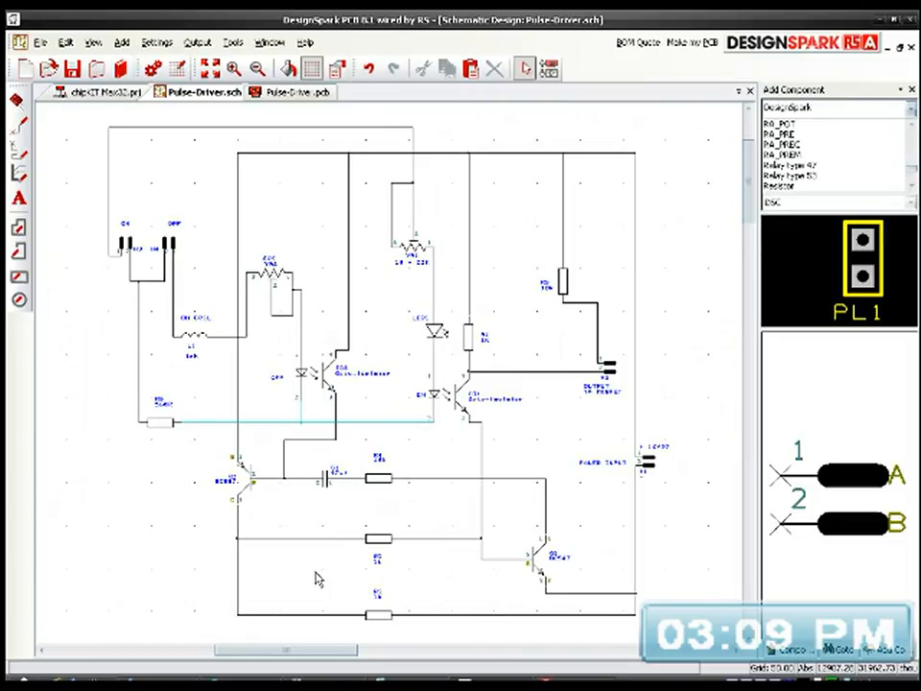
click(296, 93)
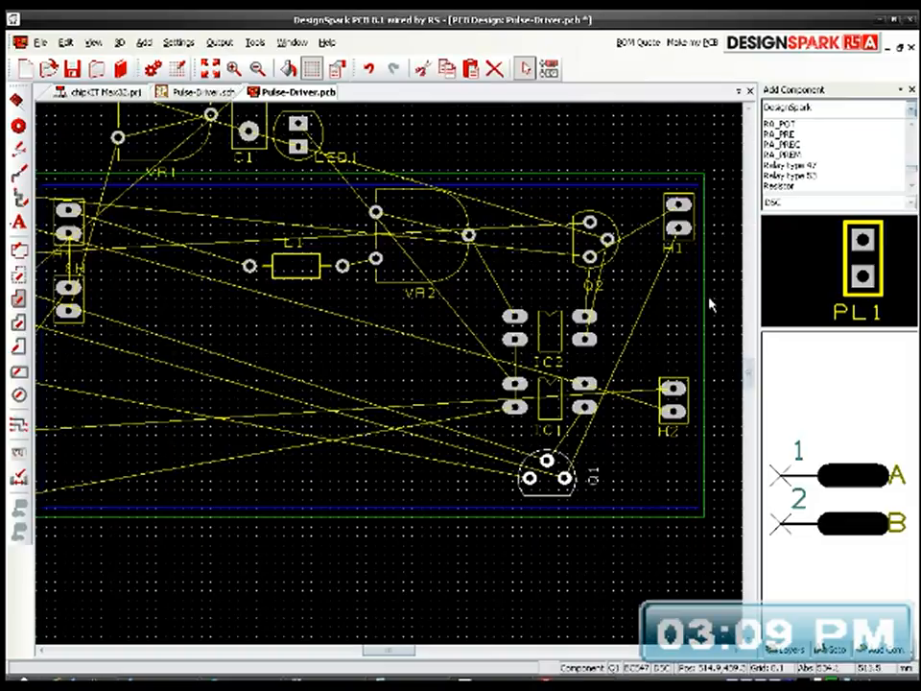
click(697, 242)
drag(693, 228, 673, 148)
Step: Rotate header H2 by 180 degrees, move it into the board's lower-right corner, and set its reference label upright above it
click(687, 407)
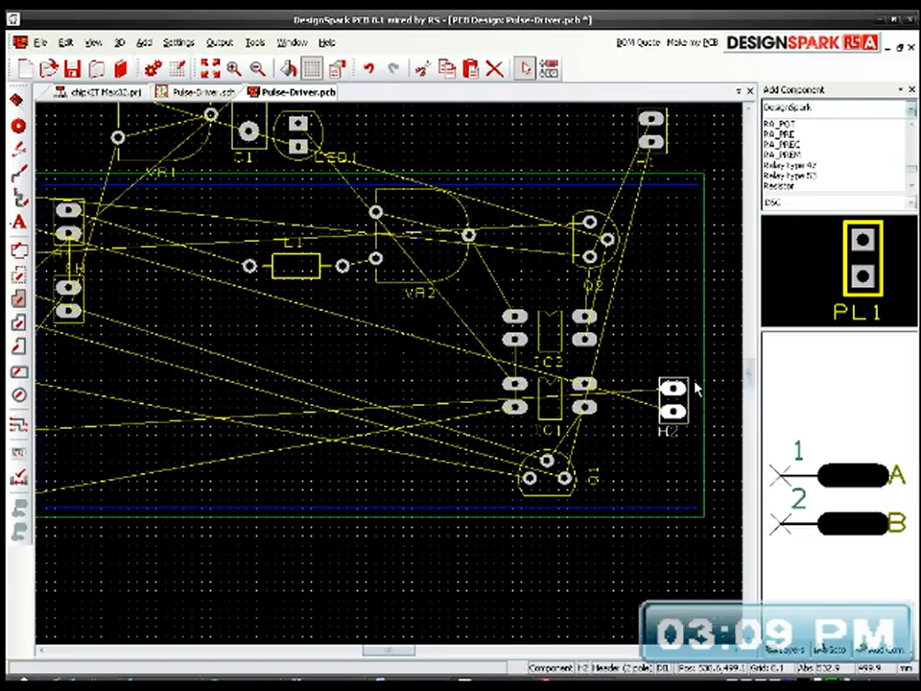
key(r)
key(r)
drag(689, 394, 691, 492)
click(687, 451)
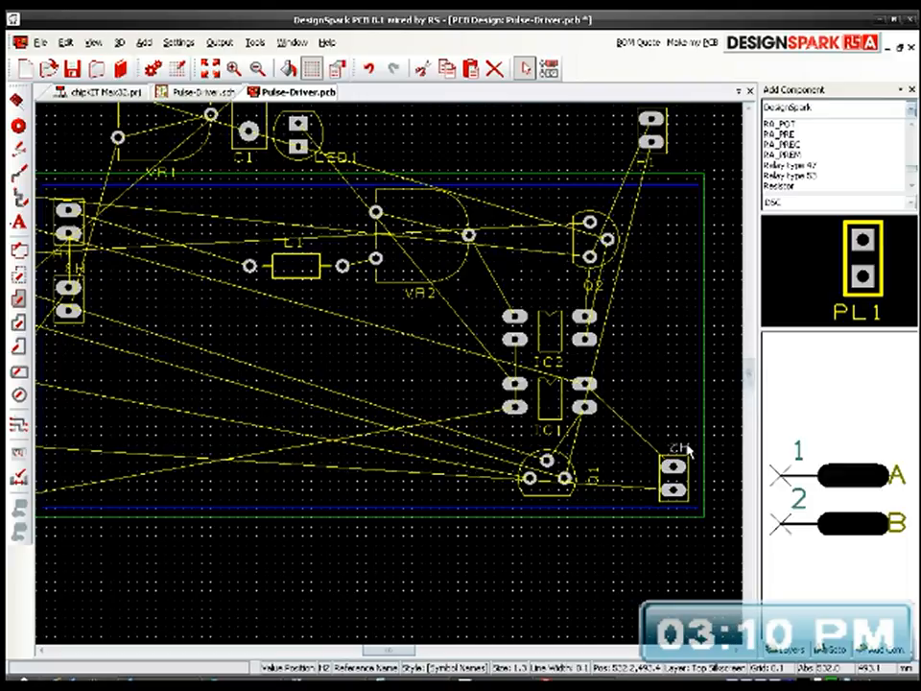
key(r)
drag(697, 434, 672, 441)
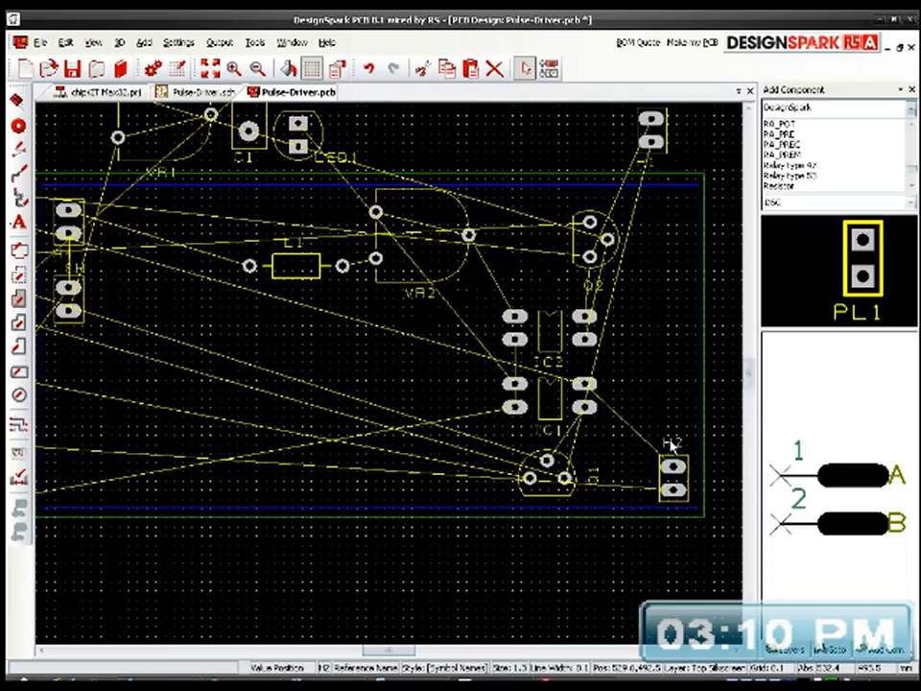
Step: Place header H1 in the board's lower-right corner with header H2 directly above it
click(668, 155)
drag(669, 160, 689, 355)
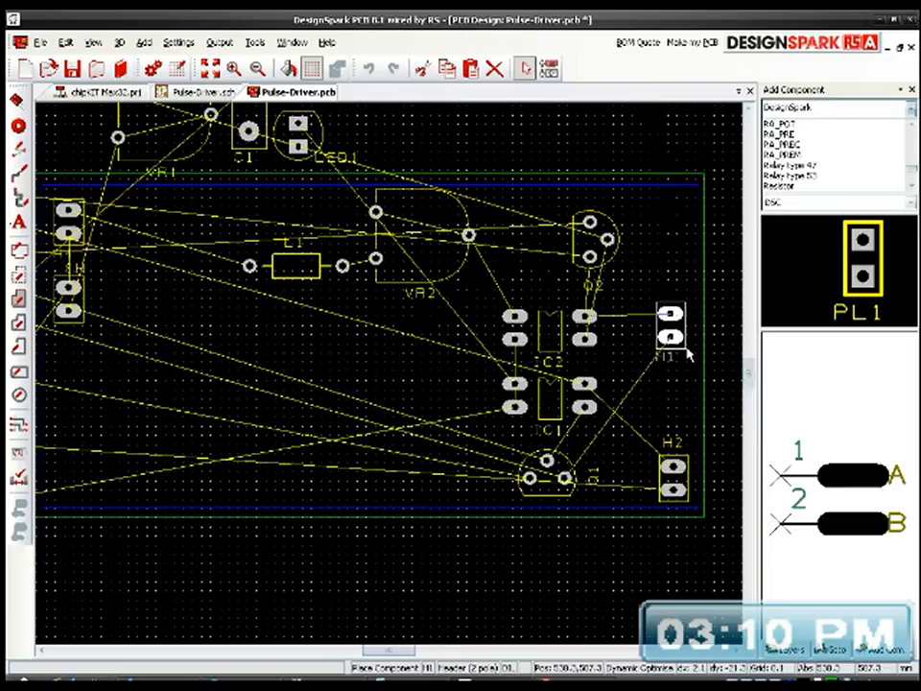
drag(689, 355, 701, 410)
drag(635, 463, 702, 507)
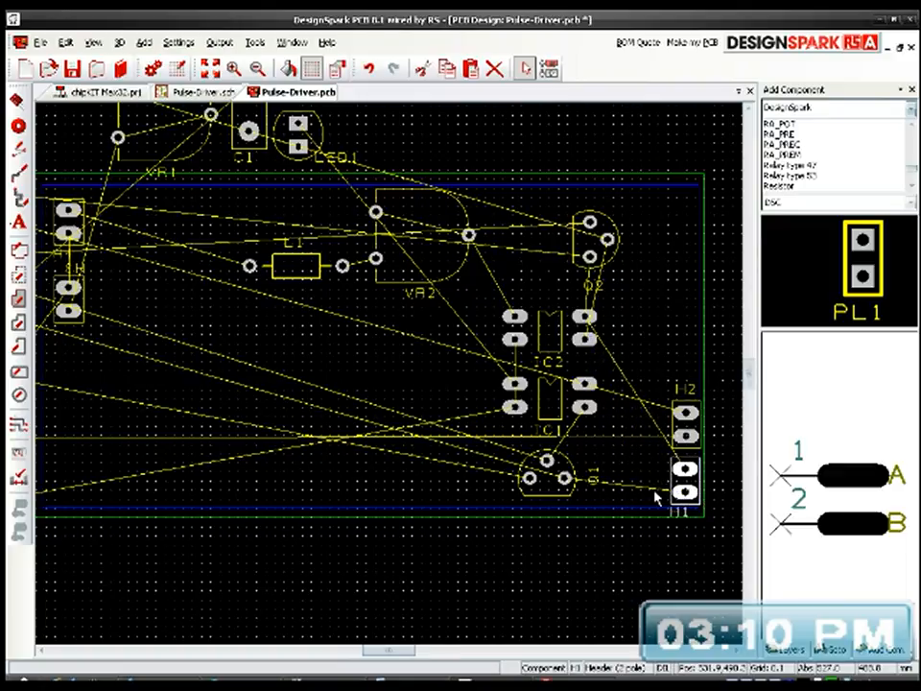
Step: Move resistors R1 to R6 together from the left of the board outline to its right side
middle_drag(467, 439, 496, 462)
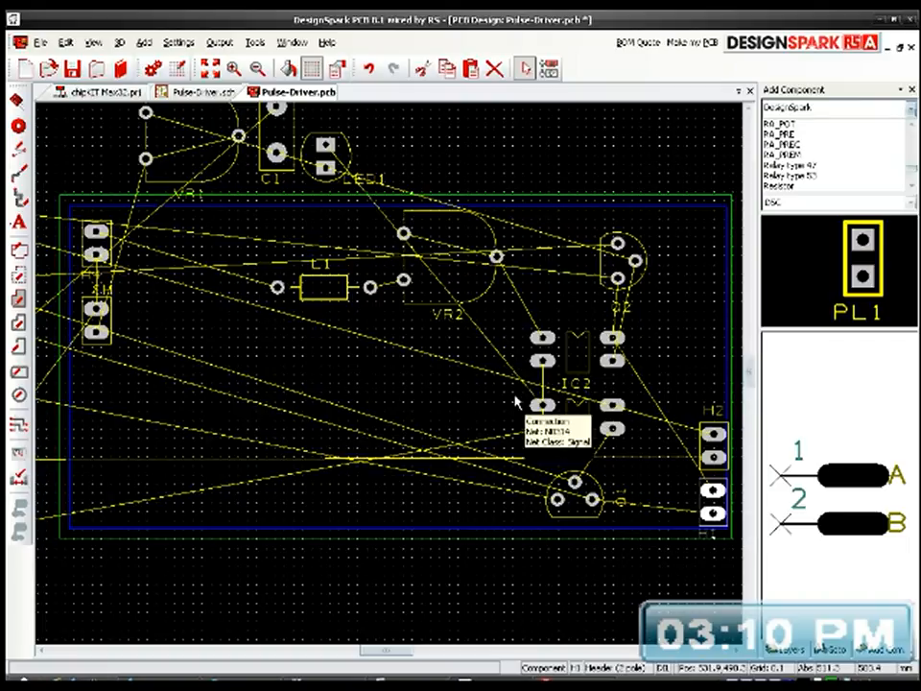
scroll(391, 380, down, 3)
scroll(390, 379, up, 5)
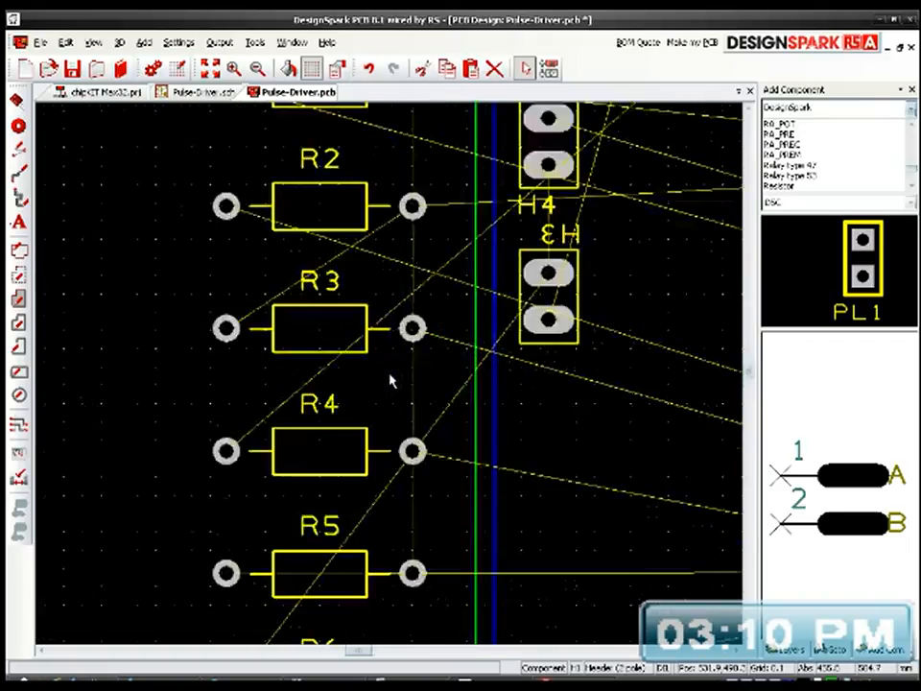
scroll(388, 326, down, 3)
drag(333, 223, 400, 490)
drag(384, 425, 693, 343)
middle_drag(689, 422, 484, 417)
drag(503, 238, 609, 393)
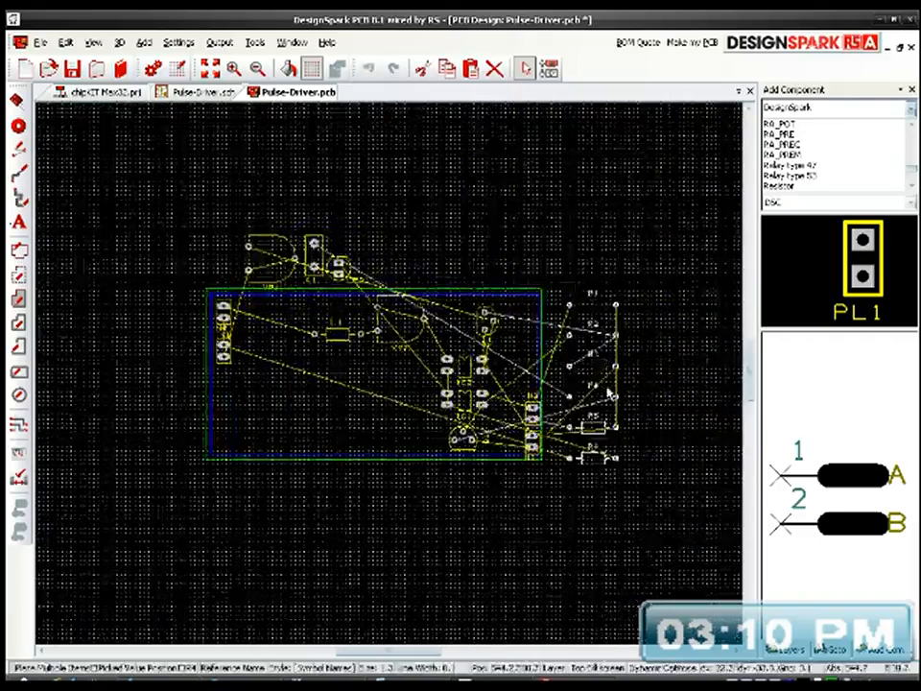
Step: Move VR1, C1 and LED1 together from above the board outline to just below it
scroll(496, 373, up, 4)
scroll(428, 380, down, 2)
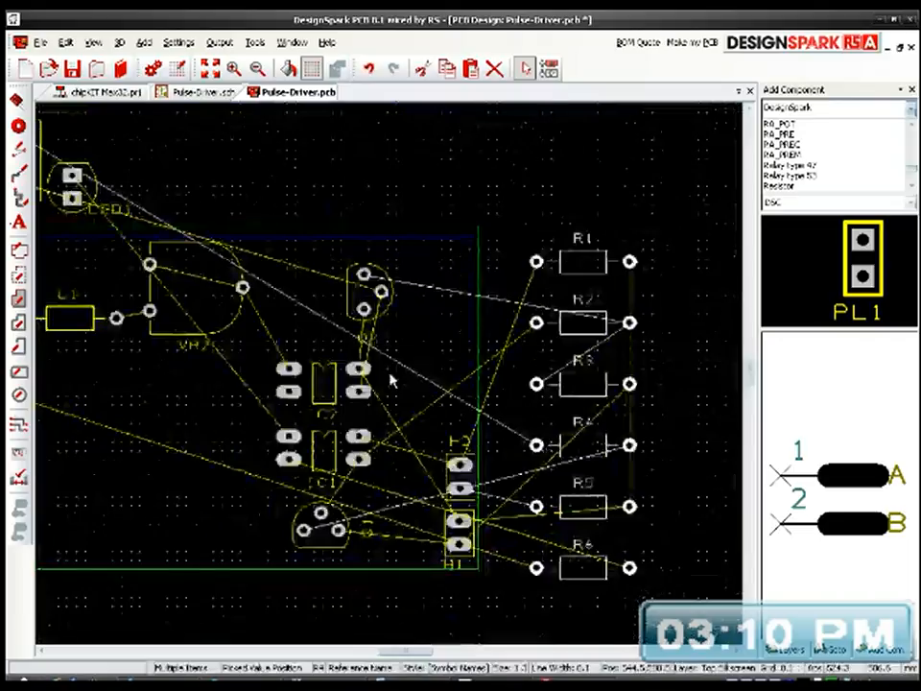
middle_drag(504, 401, 602, 349)
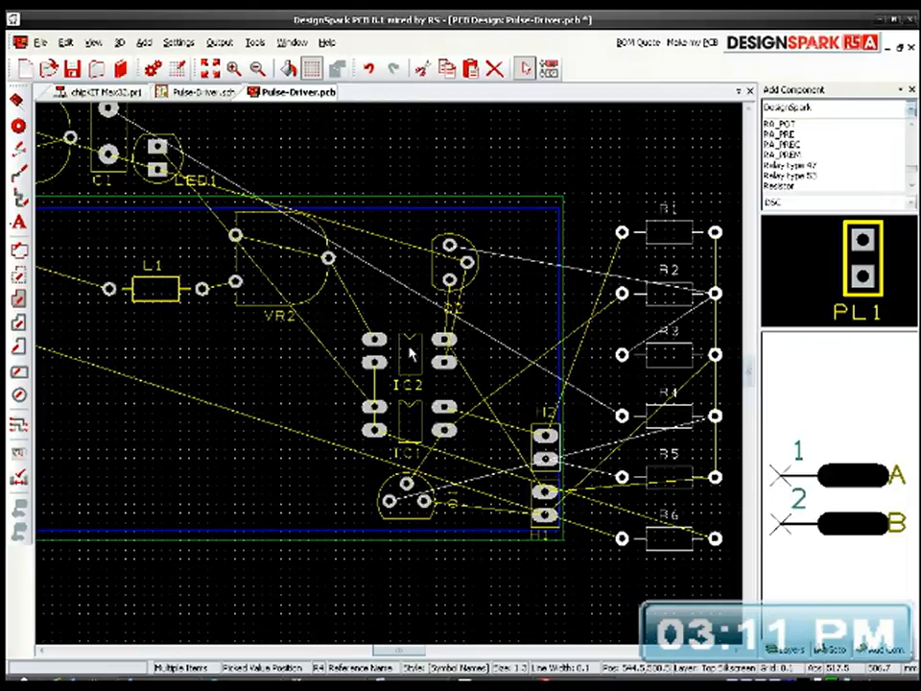
middle_drag(441, 350, 649, 397)
drag(156, 139, 451, 211)
drag(388, 211, 216, 546)
middle_drag(360, 558, 455, 373)
drag(296, 353, 588, 491)
middle_drag(643, 349, 387, 477)
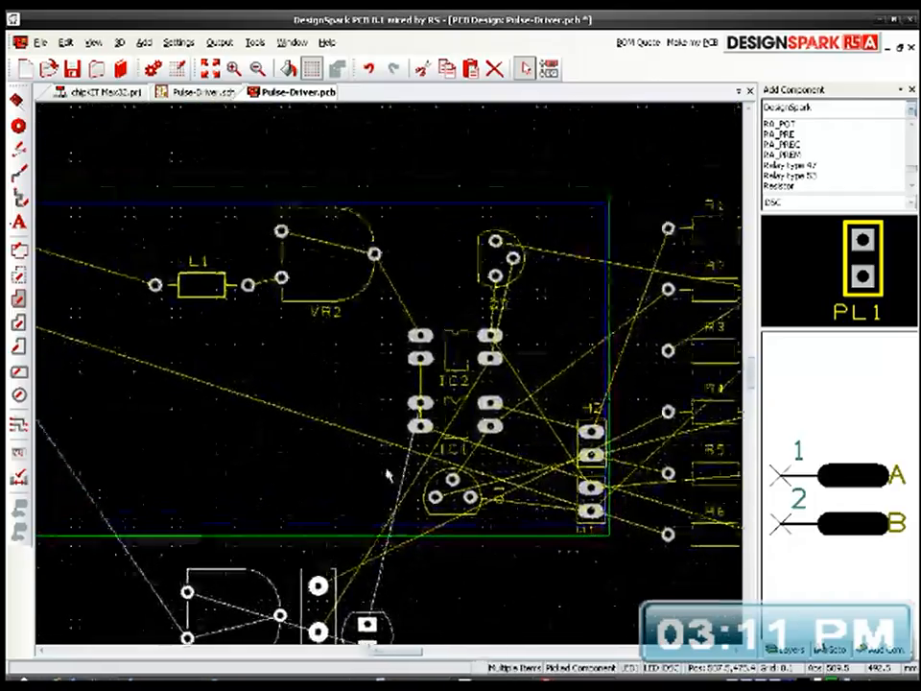
Step: Shift VR2 right until its right pad lines up above IC2's left pads, and move L1 up and closer to VR2
drag(357, 301, 404, 301)
click(445, 212)
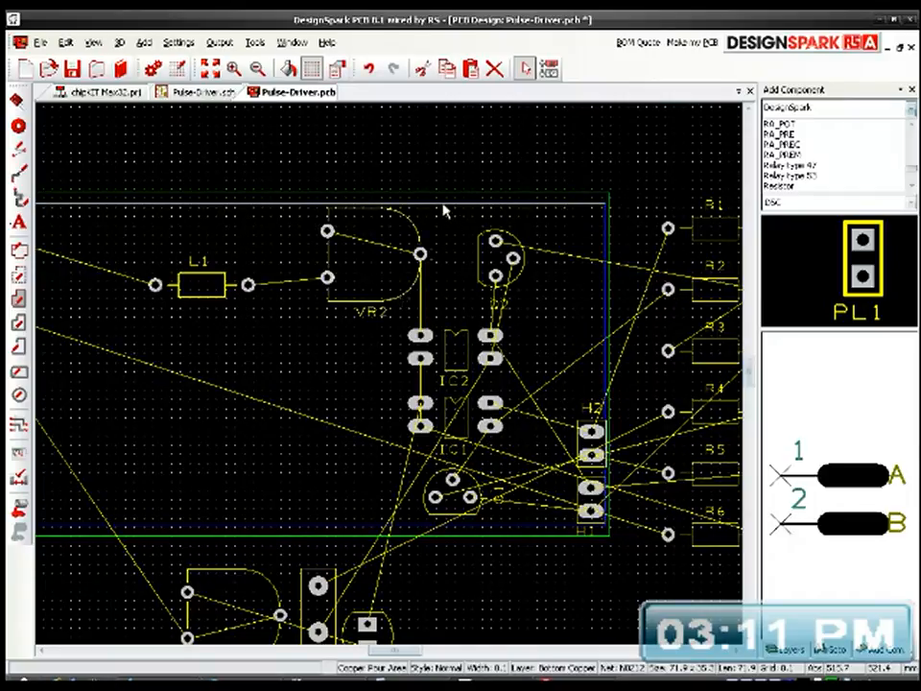
click(463, 246)
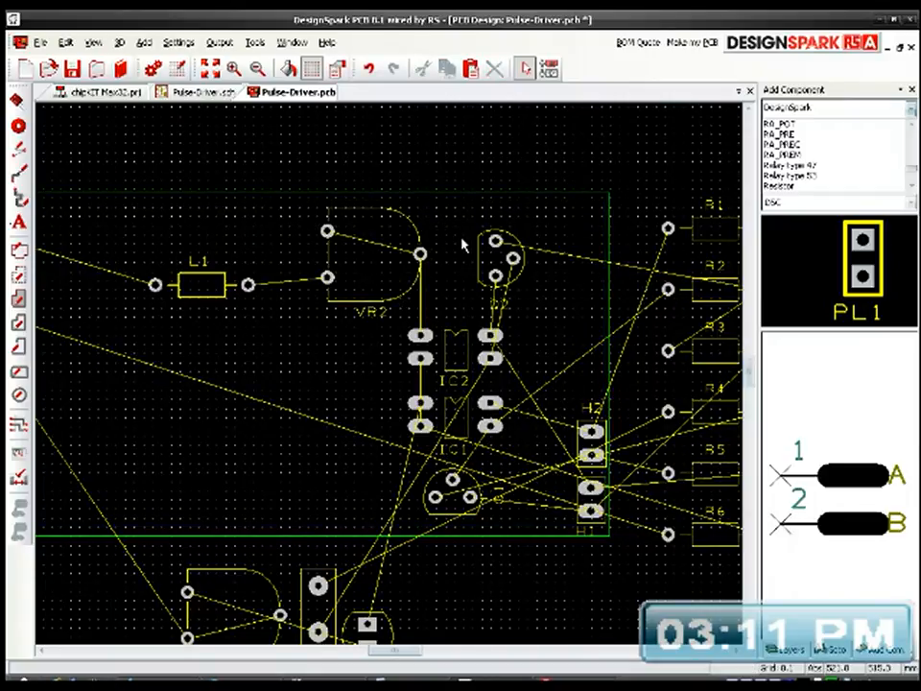
middle_drag(388, 345, 534, 346)
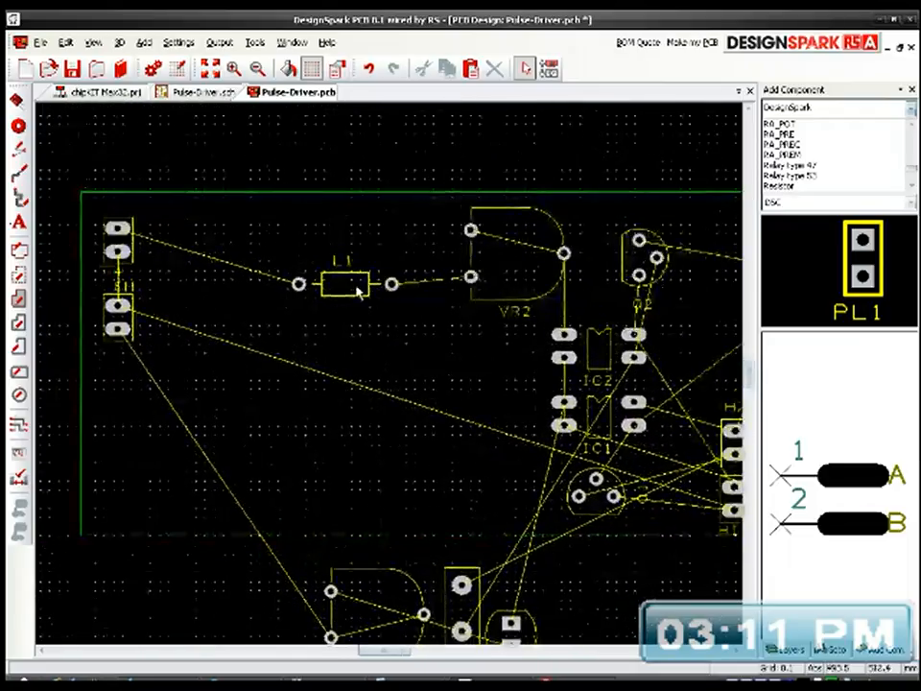
mouse_move(376, 239)
mouse_down()
mouse_move(397, 220)
mouse_move(389, 226)
mouse_up()
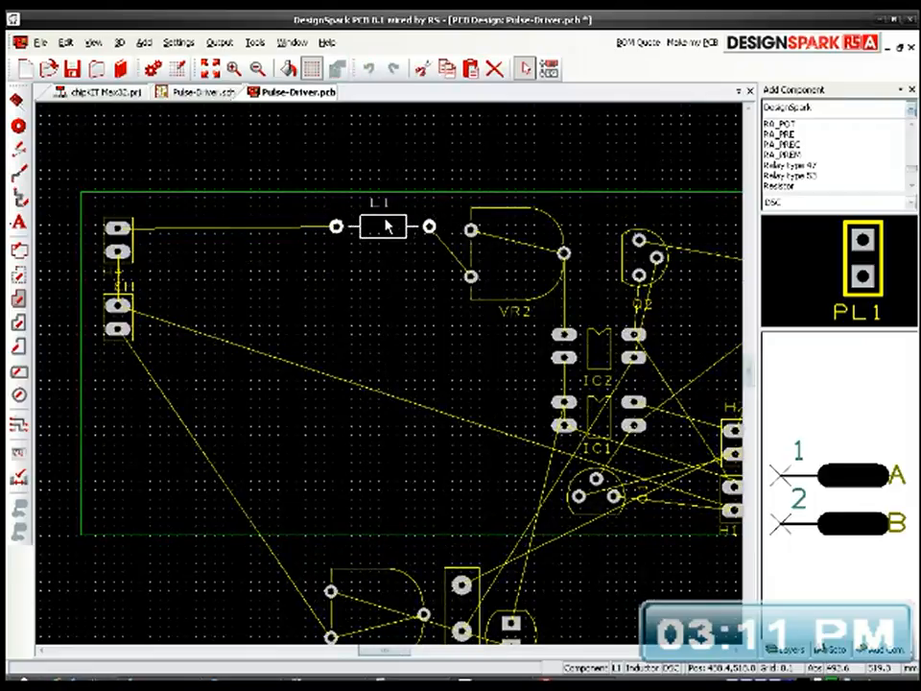
Step: Move resistor R6 onto the board, placing it horizontally to the left of IC1's lower-left pad
middle_drag(399, 386, 316, 294)
click(298, 303)
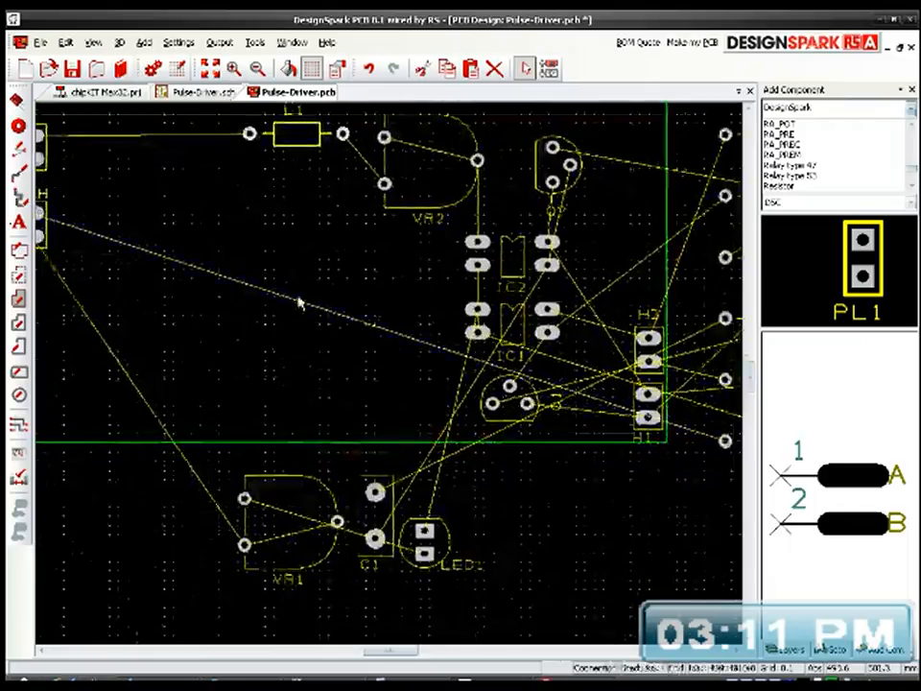
middle_drag(449, 395, 329, 314)
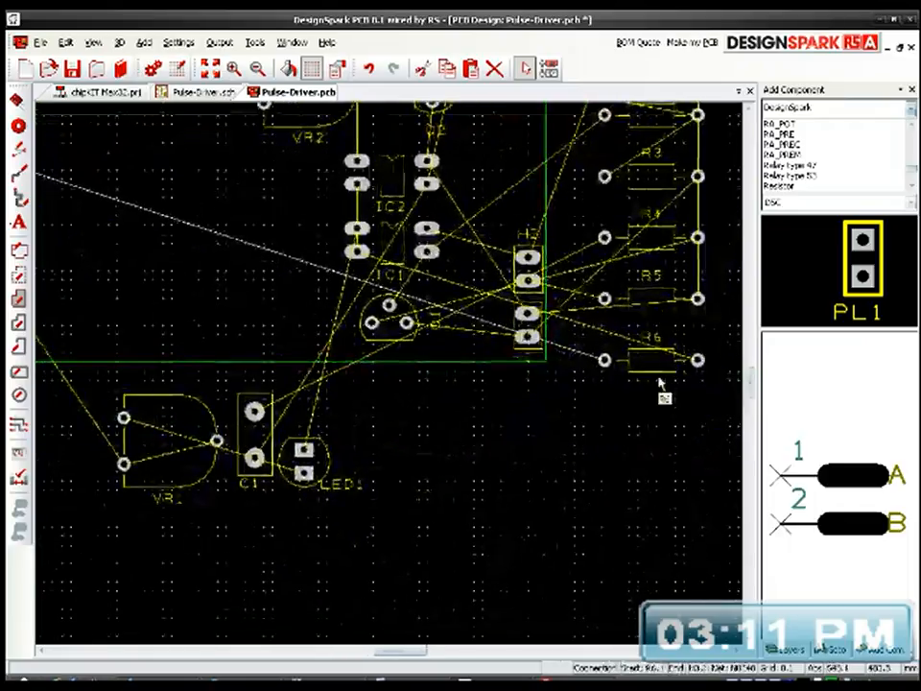
click(655, 376)
drag(655, 376, 267, 269)
middle_drag(350, 355, 453, 439)
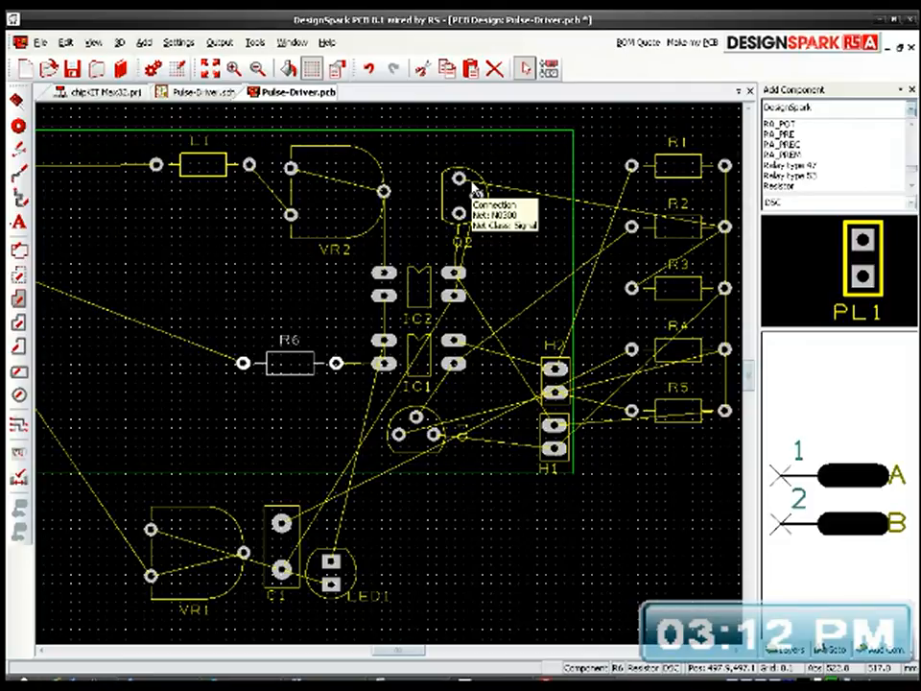
Step: Move resistor R3 onto the board, placing it horizontally to the right of Q2's upper pad
middle_drag(534, 394, 746, 453)
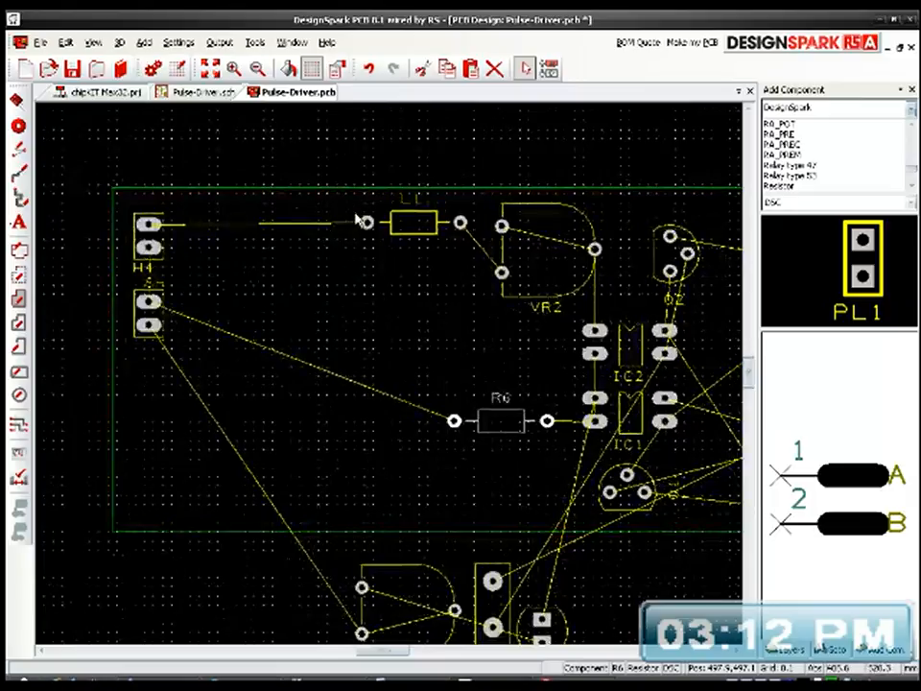
drag(348, 204, 475, 491)
middle_drag(555, 478, 388, 456)
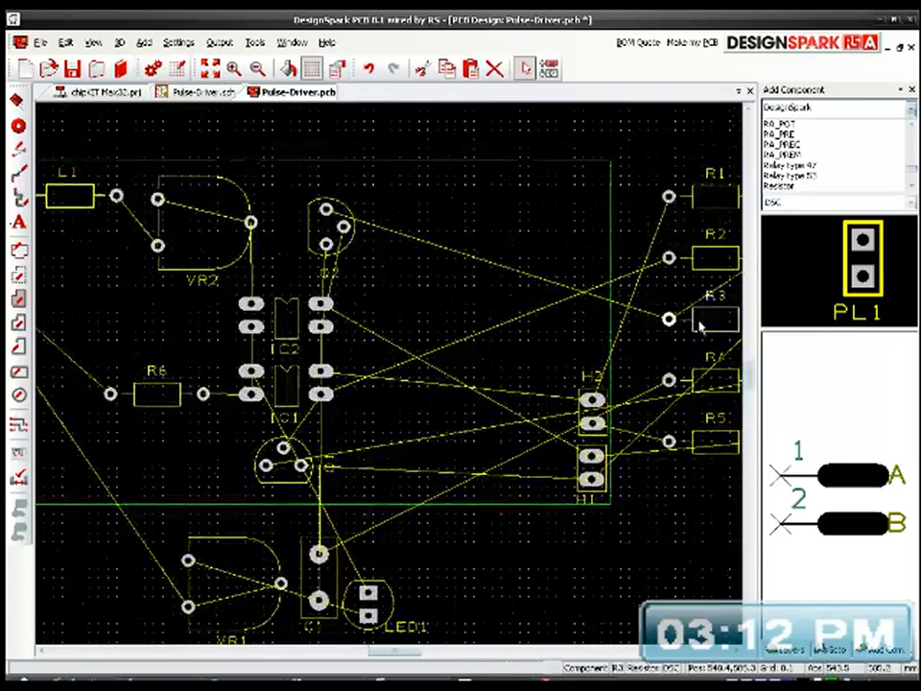
drag(721, 317, 447, 207)
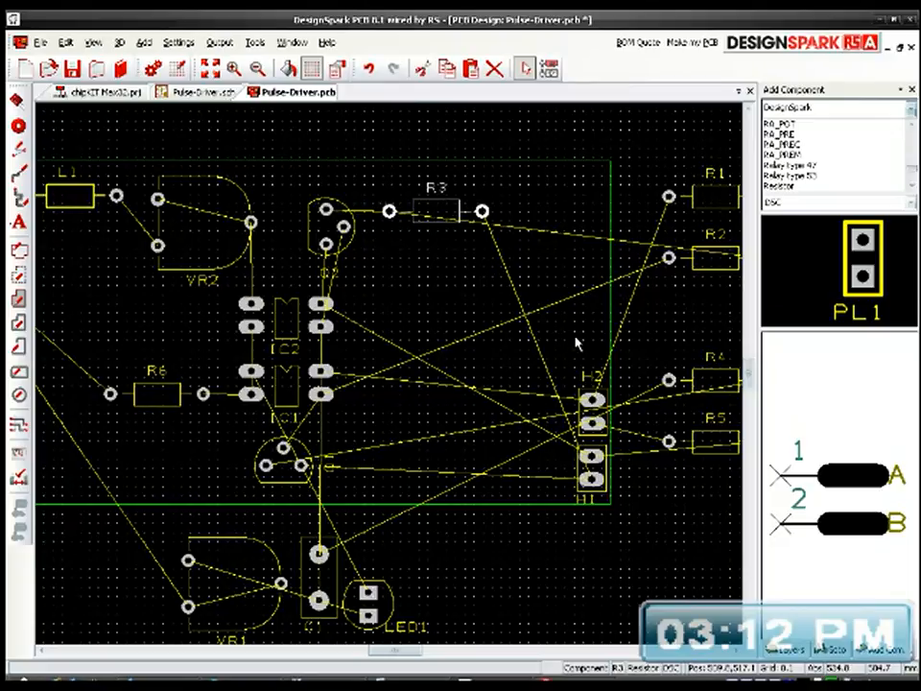
Step: Place R2 vertically beneath R3's left pad and R1 vertically to its lower right, between IC1 and the headers
drag(719, 276, 438, 373)
key(r)
click(439, 372)
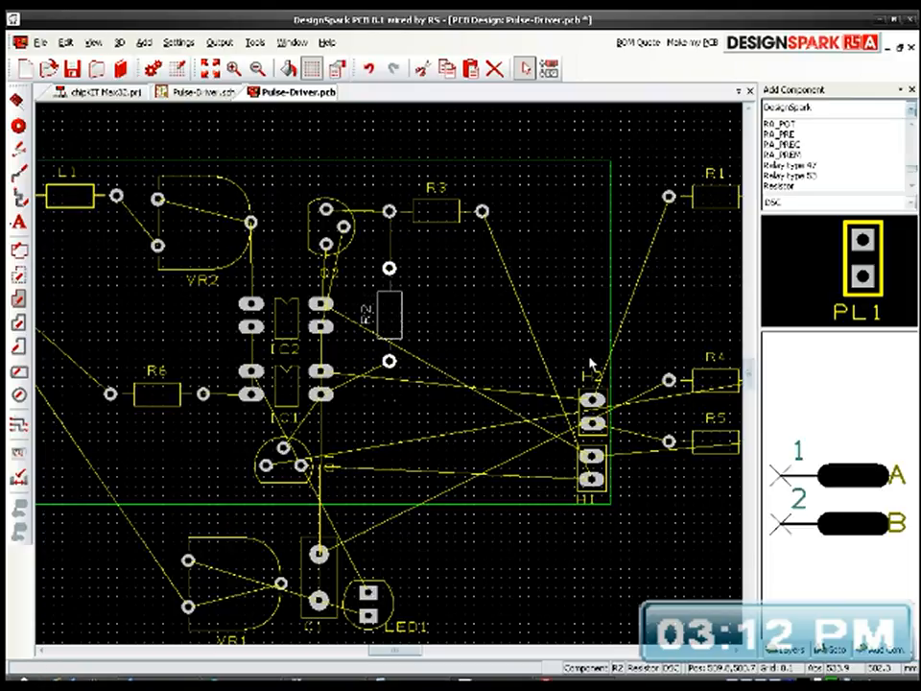
drag(722, 215, 475, 382)
key(r)
click(475, 382)
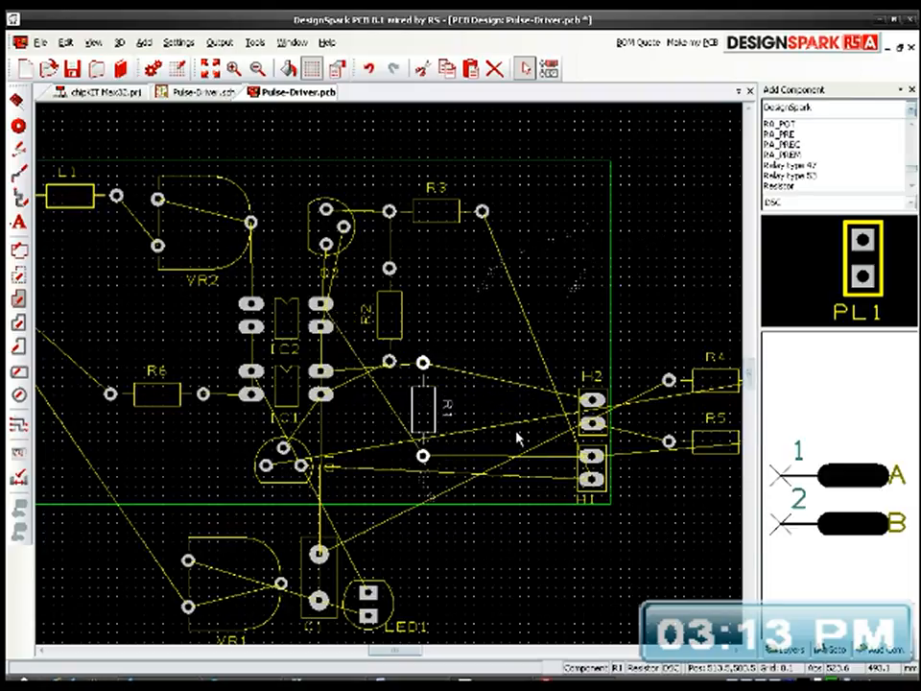
Step: Move resistor R4 onto the board, placing it horizontally to the left of Q1 beneath R6
middle_drag(573, 441, 521, 405)
click(666, 351)
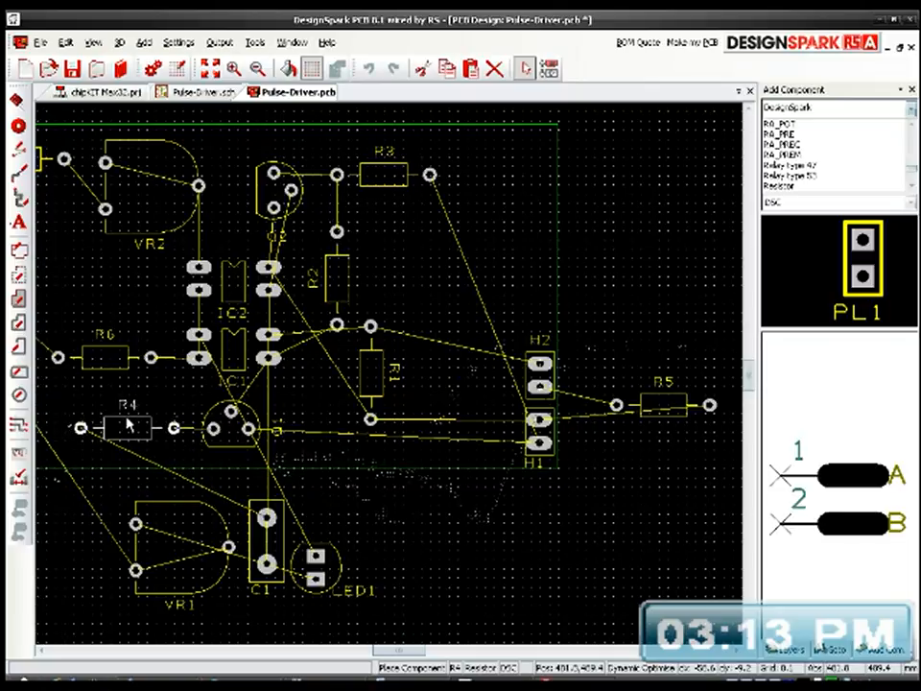
click(127, 426)
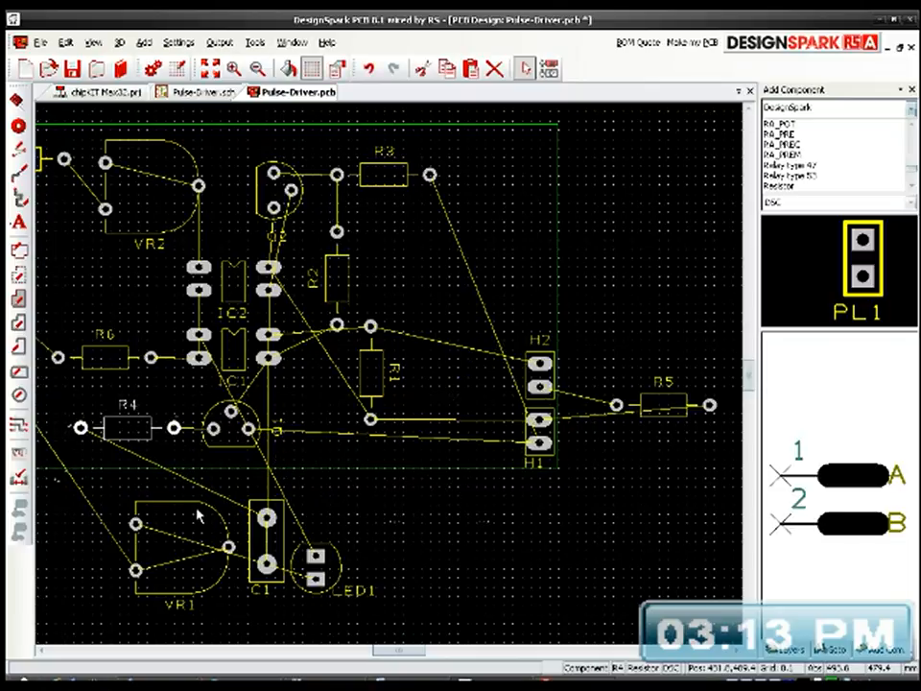
Step: Move capacitor C1 onto the board and rotate it 180 degrees, placing it vertically just to the right of IC1
click(283, 544)
drag(283, 544, 324, 382)
key(r)
key(r)
Step: Shift R2 and R1 further right toward the headers, leaving room beside C1
click(345, 302)
drag(345, 302, 387, 281)
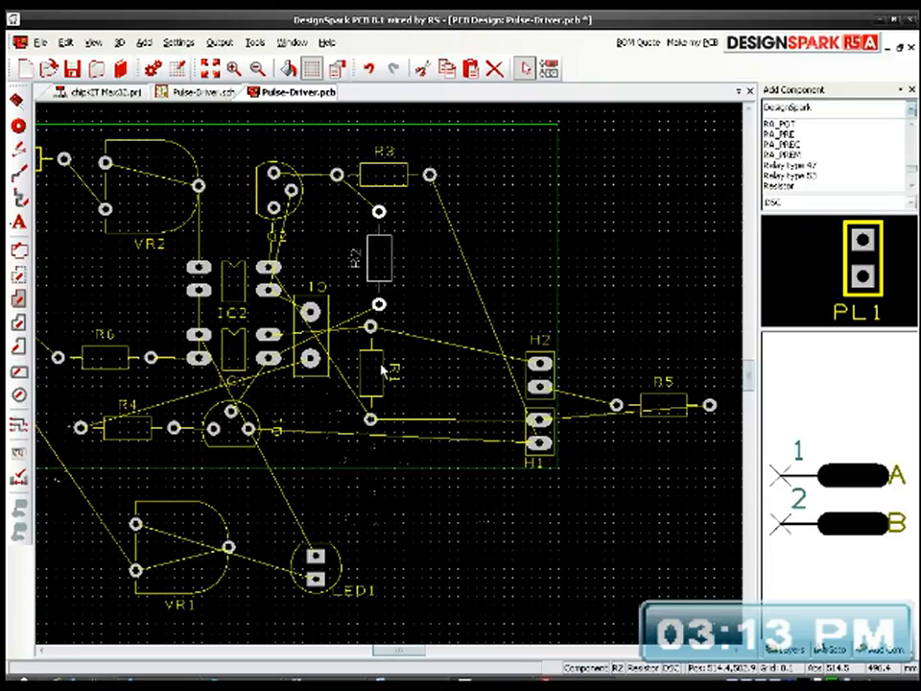
double_click(383, 371)
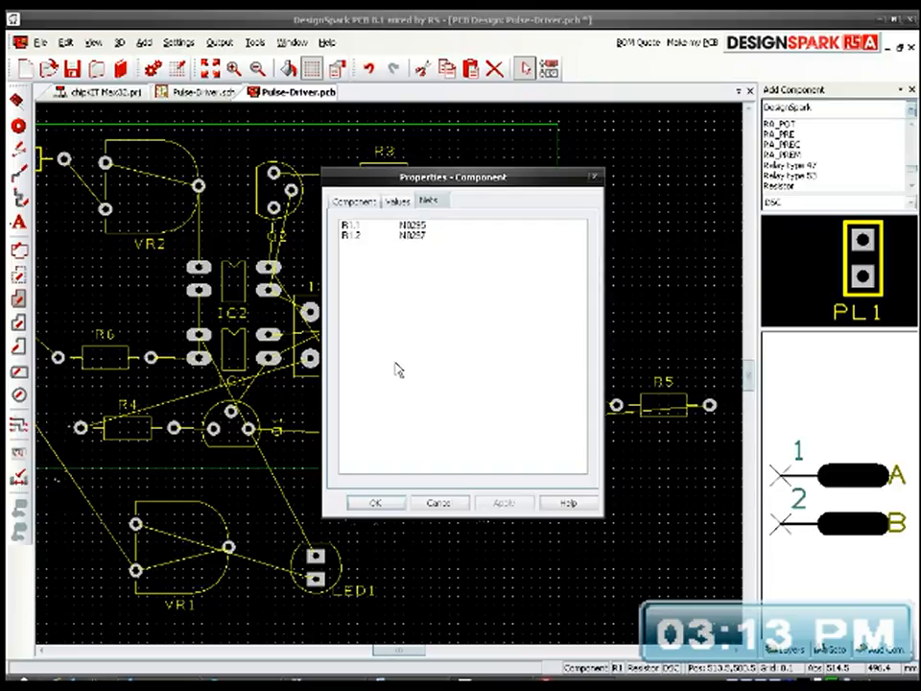
click(438, 505)
drag(384, 393, 424, 378)
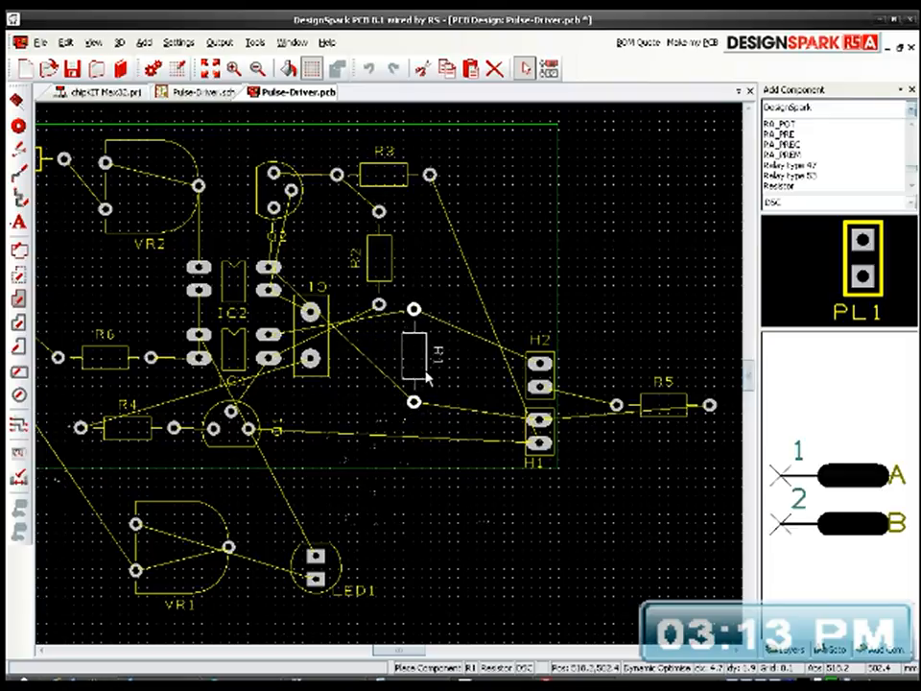
Step: Move resistor R5 onto the board and rotate it vertically, placing it between R1 and headers H1 and H2
click(684, 406)
drag(679, 406, 549, 353)
key(r)
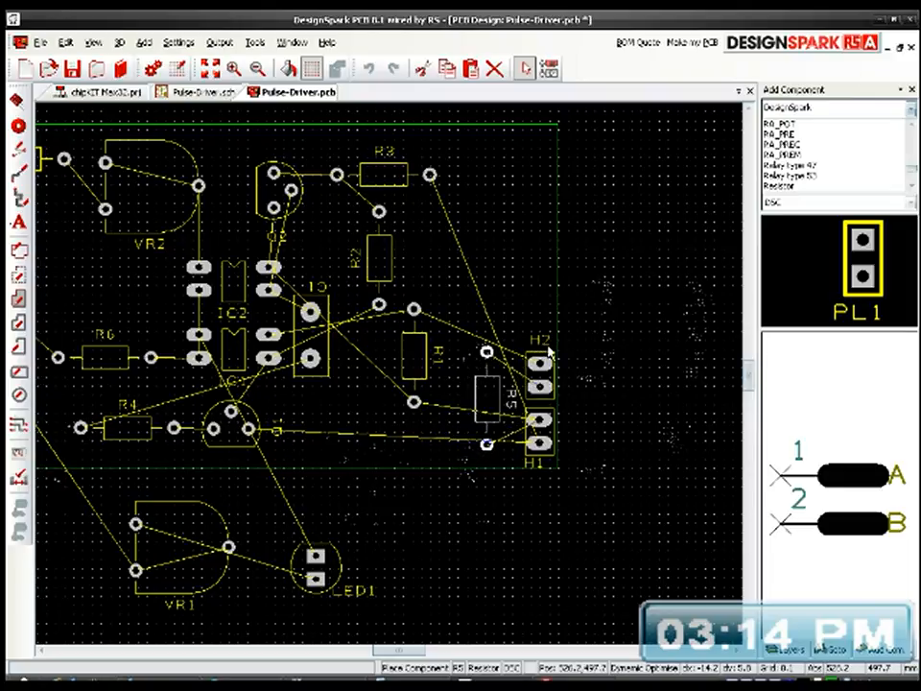
click(548, 353)
middle_drag(503, 478, 621, 500)
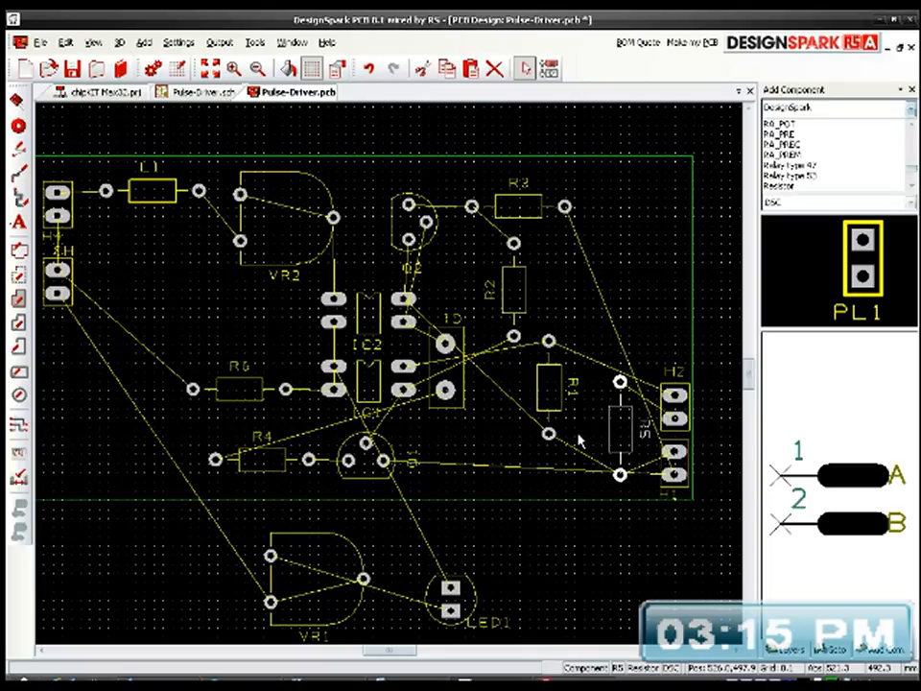
Step: Place LED1 above R6 to the left of IC2, and VR1 in the board's lower-left corner, rotated so its two-pad side faces up
middle_drag(567, 423, 599, 383)
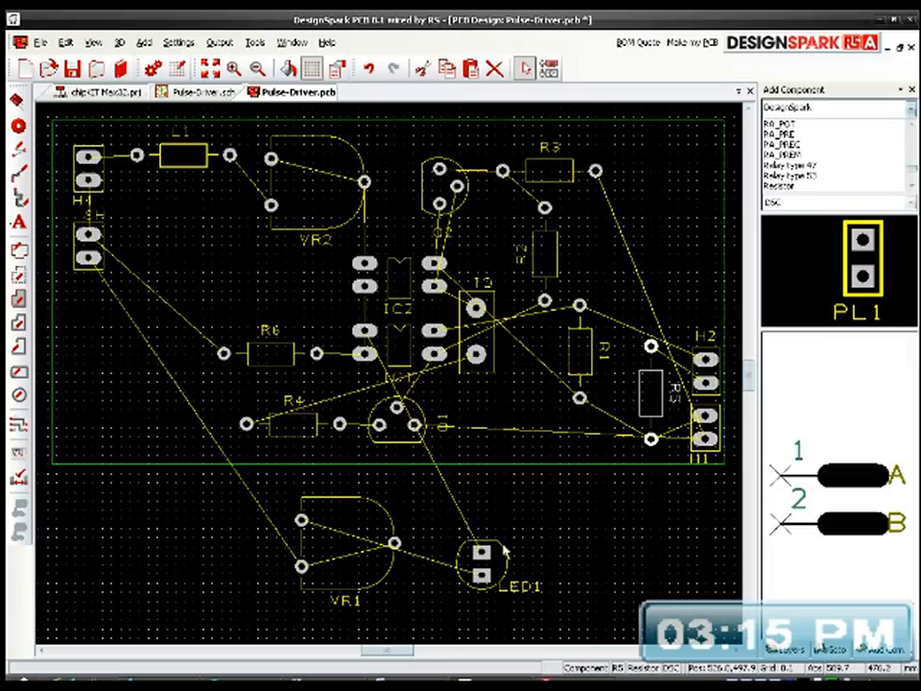
drag(502, 555, 308, 275)
drag(336, 506, 176, 317)
key(r)
key(r)
key(r)
drag(67, 384, 120, 462)
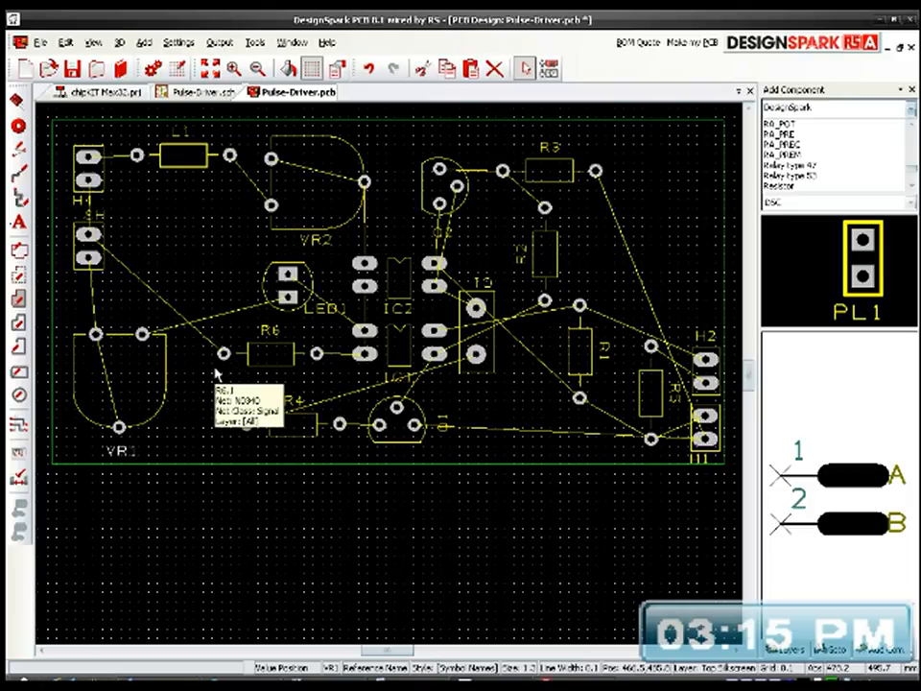
Step: Give VR1's bottom pad (pad 2) a pad style exception using Style1_1
click(119, 428)
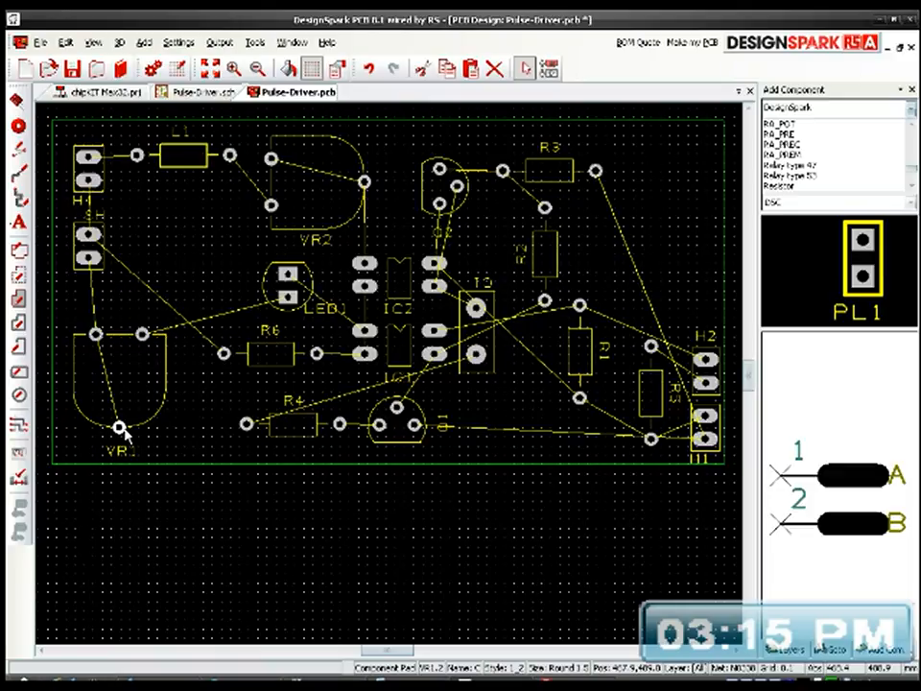
right_click(119, 428)
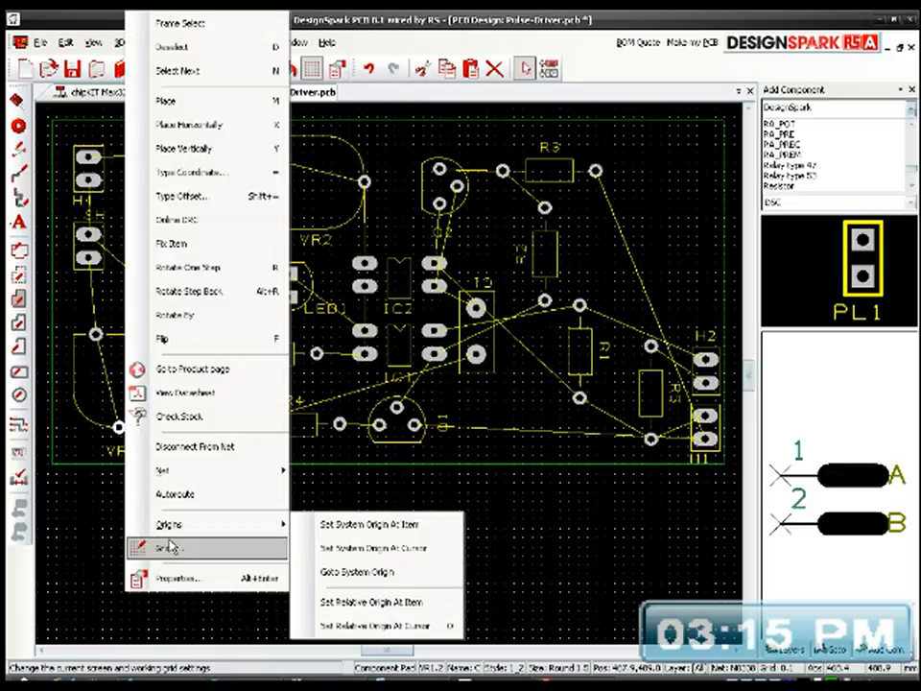
click(177, 579)
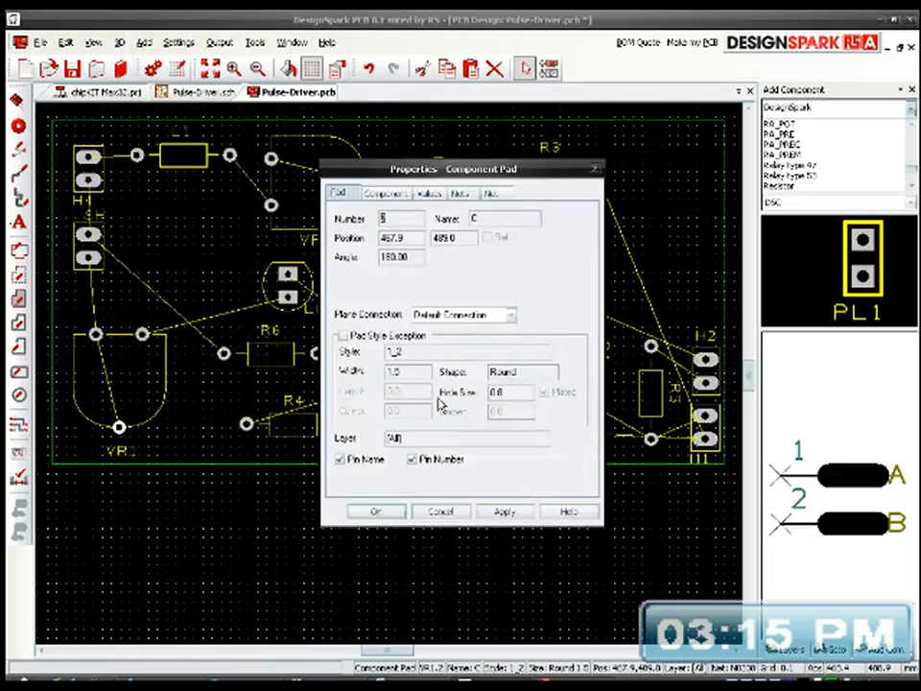
click(423, 334)
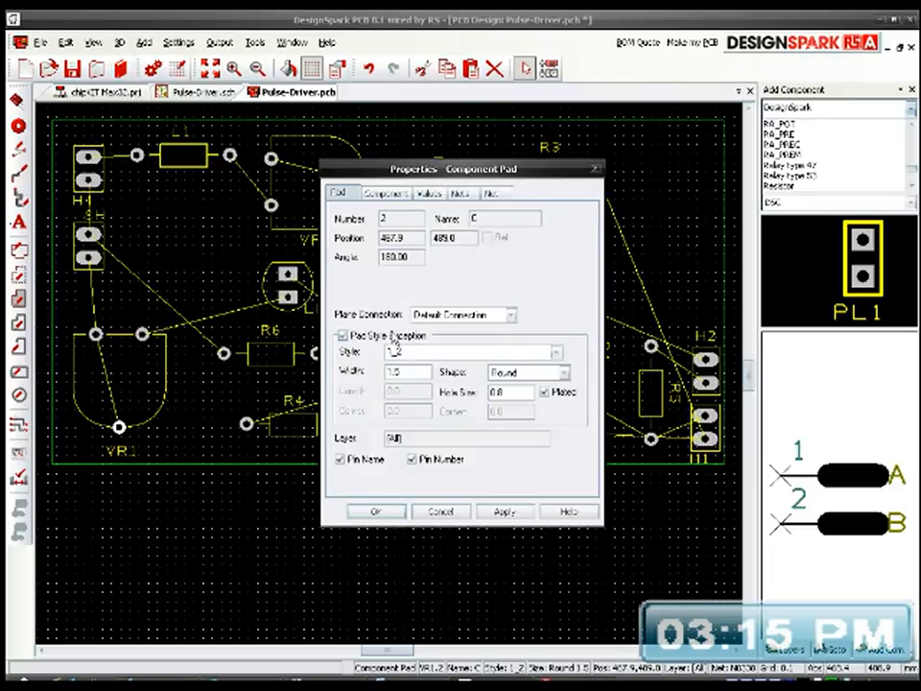
click(412, 351)
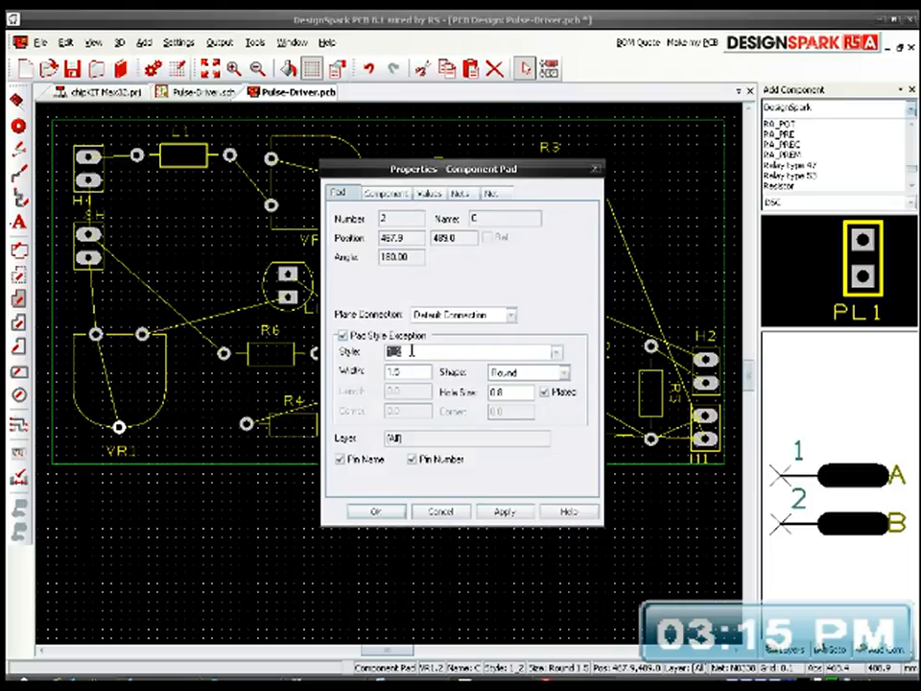
click(560, 357)
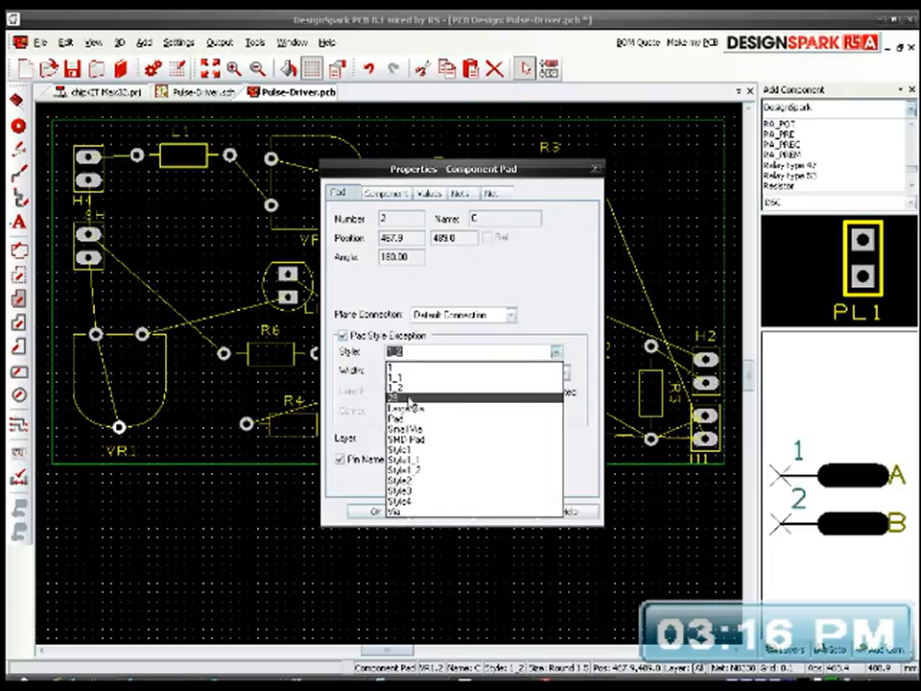
click(434, 459)
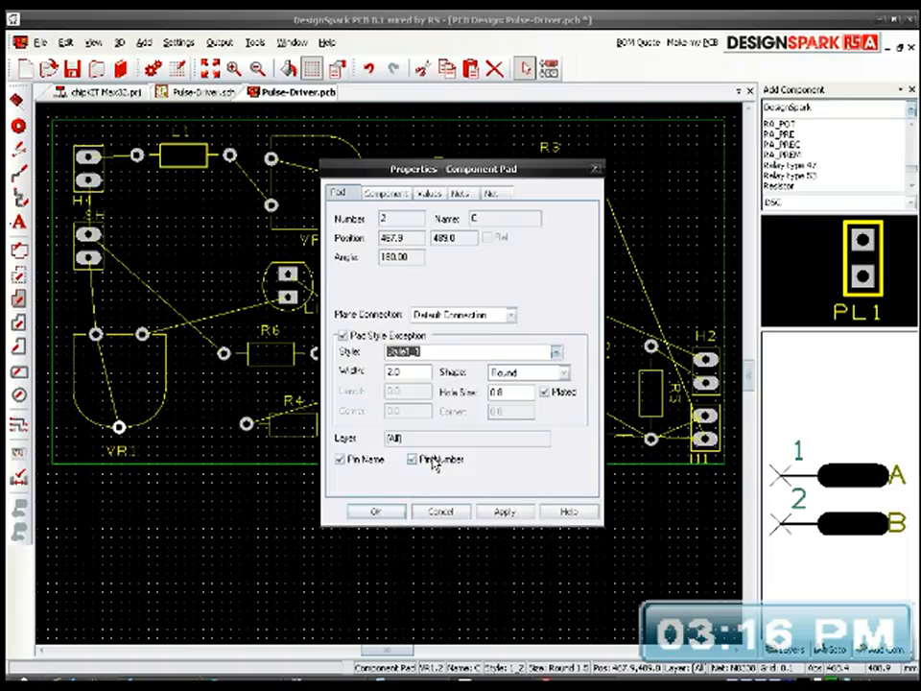
click(505, 512)
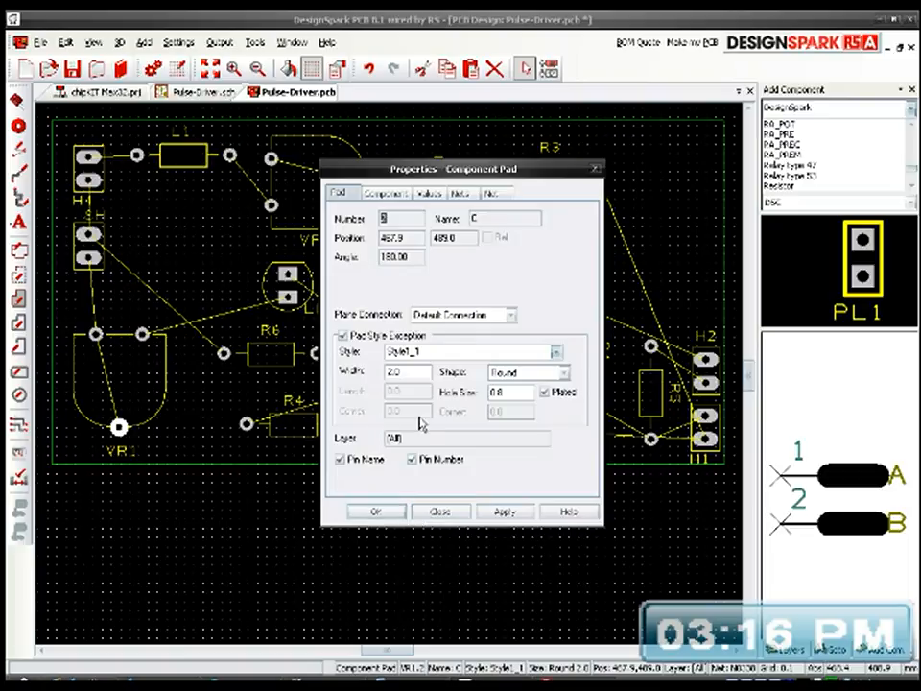
Step: Copy the Style1_1 style name from pad 2's properties and accept the pad settings
double_click(424, 354)
right_click(425, 353)
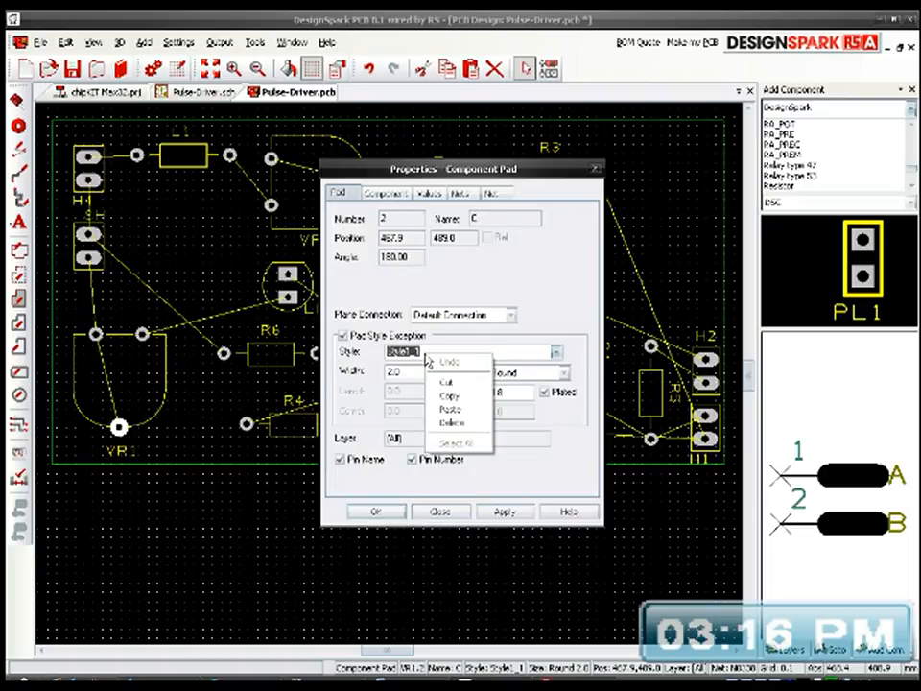
click(447, 395)
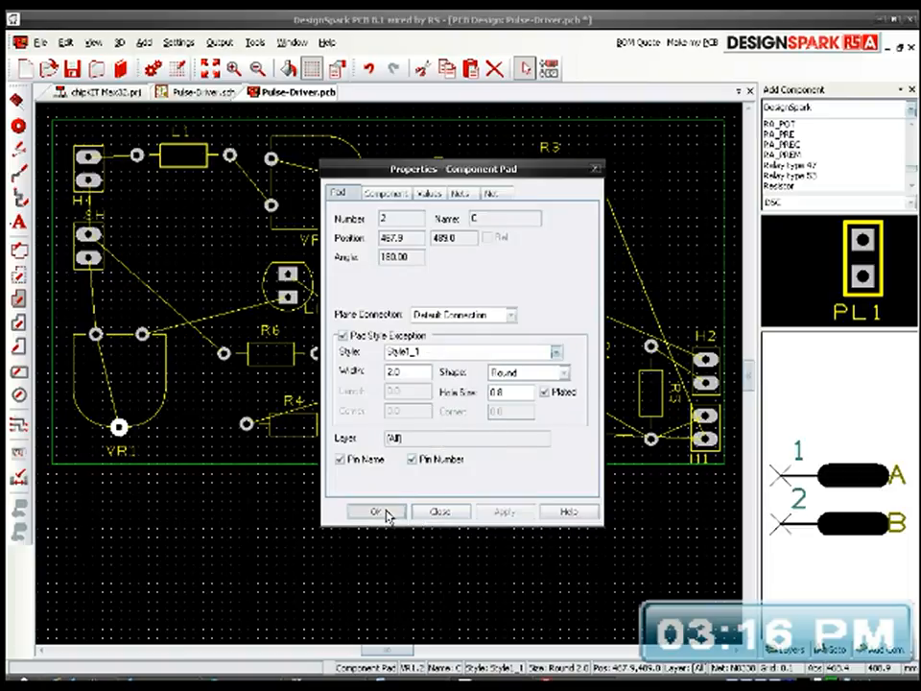
click(380, 509)
Step: Give VR1's upper-right pad (pad 1) a pad style exception, pasting Style1_1 as its style
right_click(149, 343)
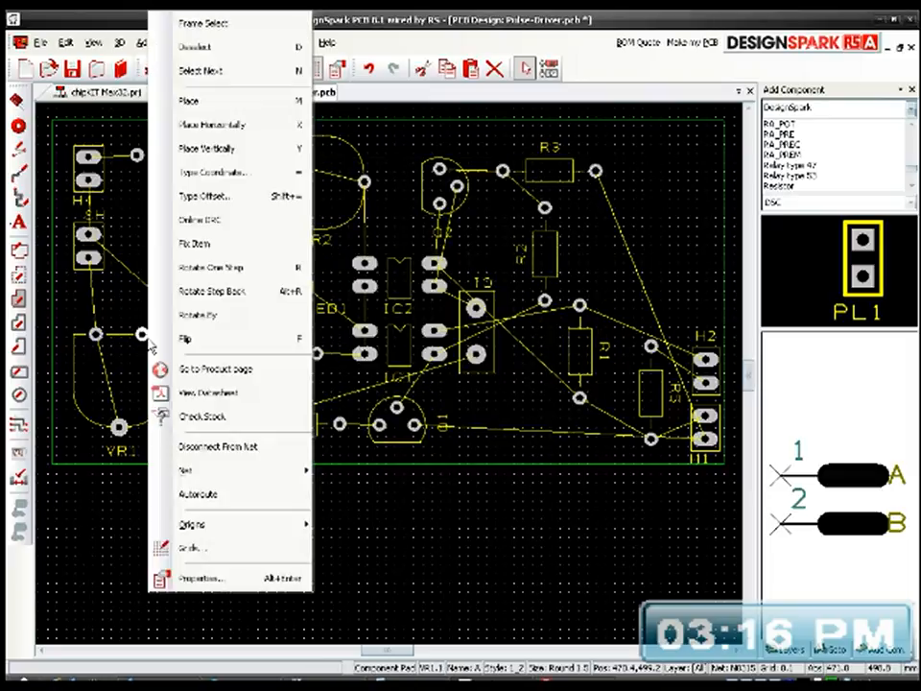
click(182, 581)
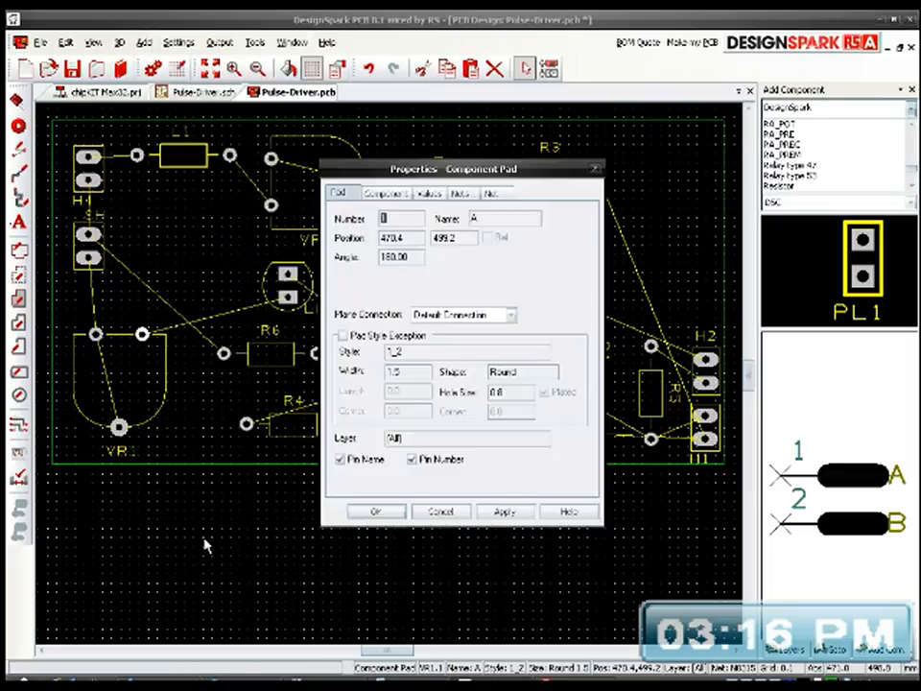
click(392, 337)
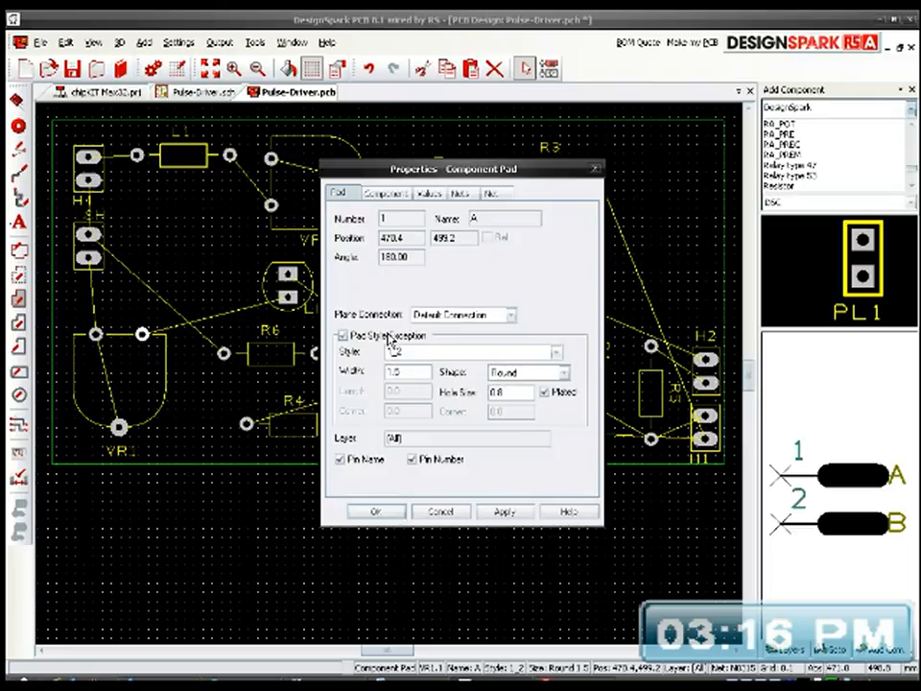
right_click(415, 353)
click(443, 409)
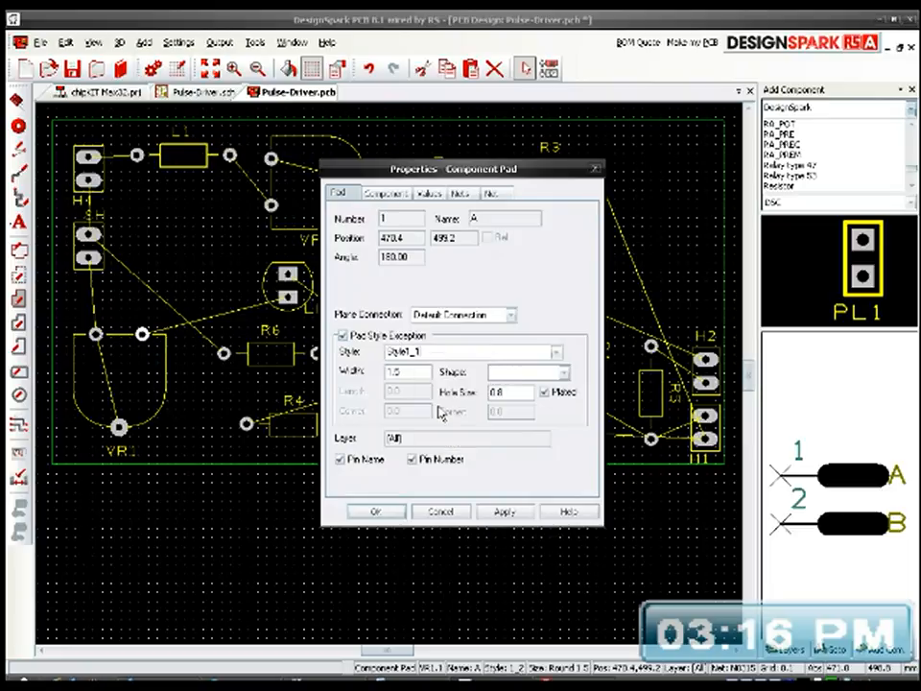
click(377, 512)
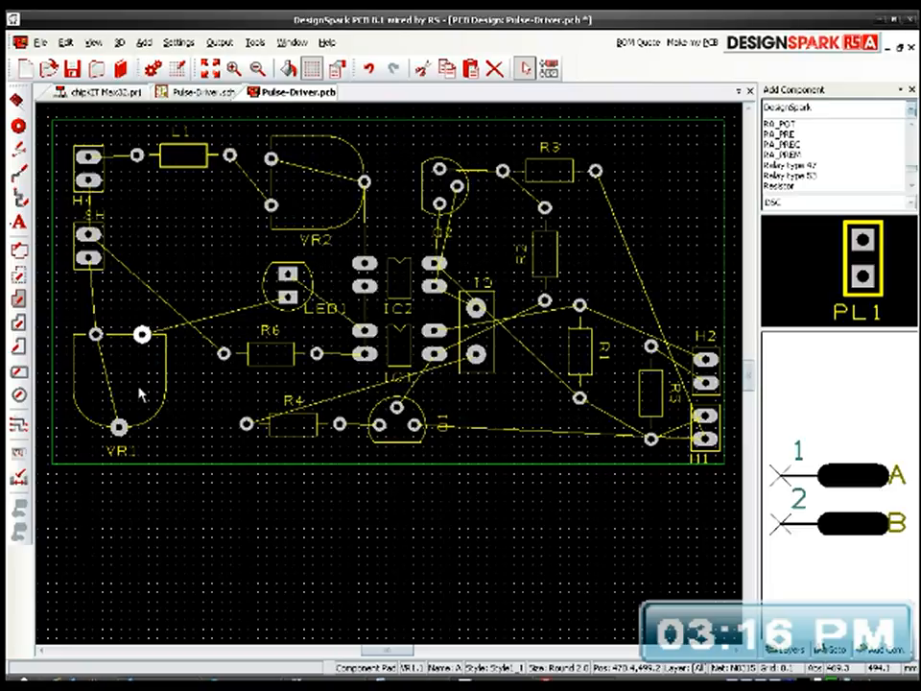
Step: Give VR1's upper-left pad (pad 3) a pad style exception with Style1_1, and deselect it
double_click(97, 336)
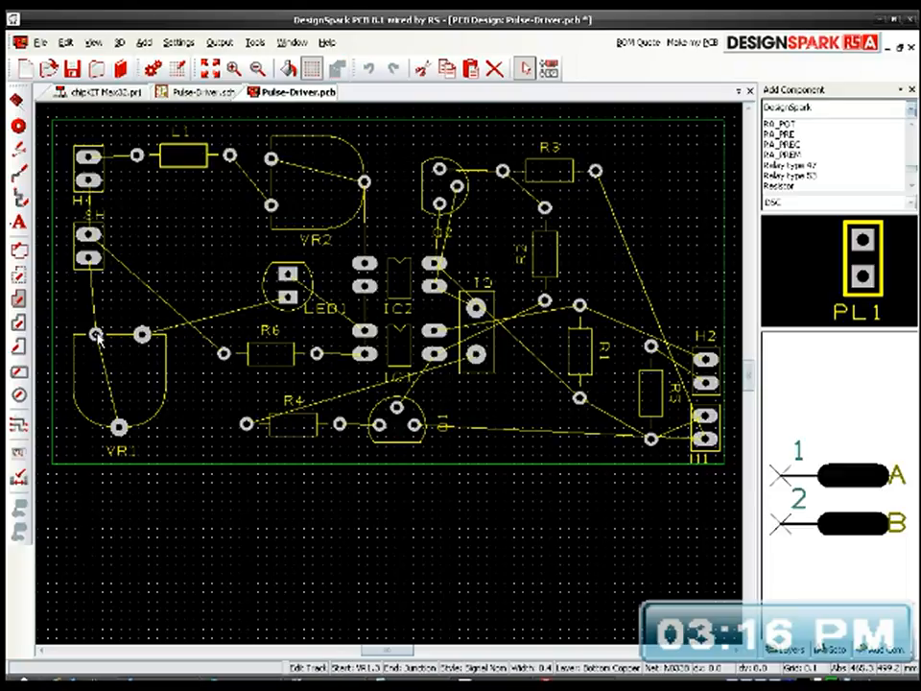
key(Escape)
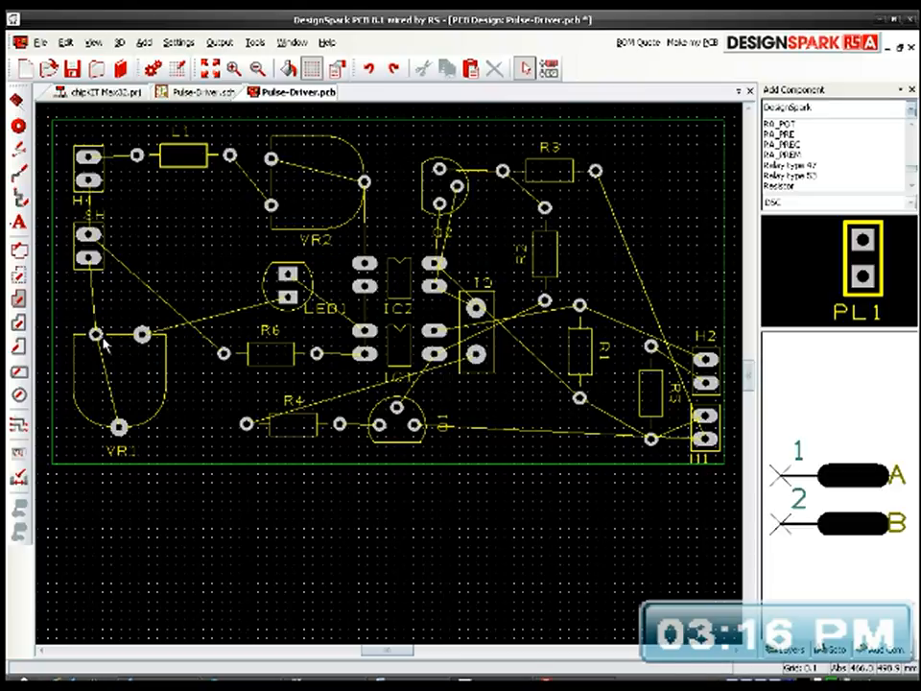
click(98, 337)
right_click(100, 339)
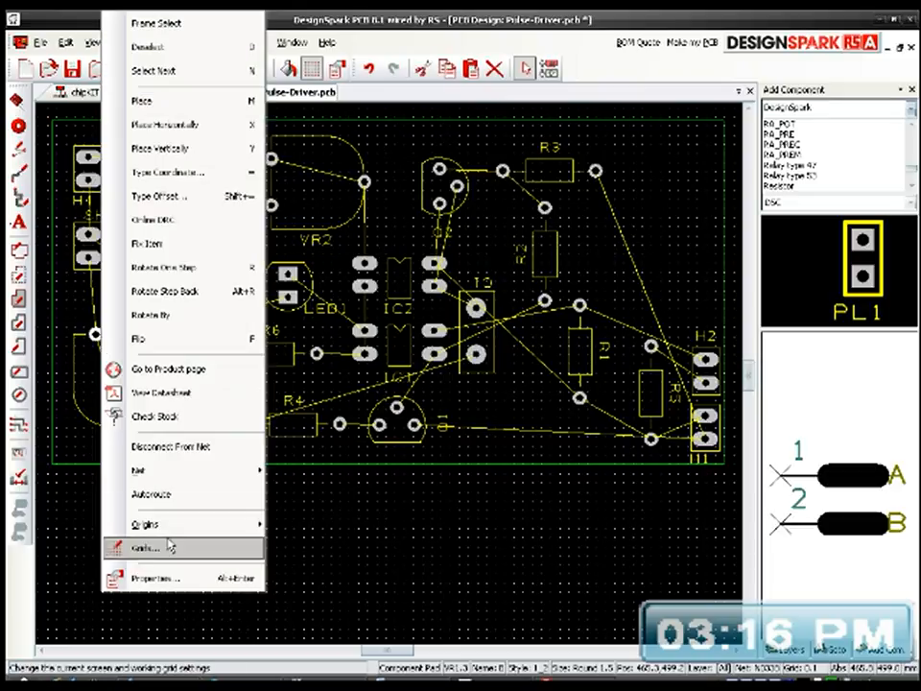
click(182, 577)
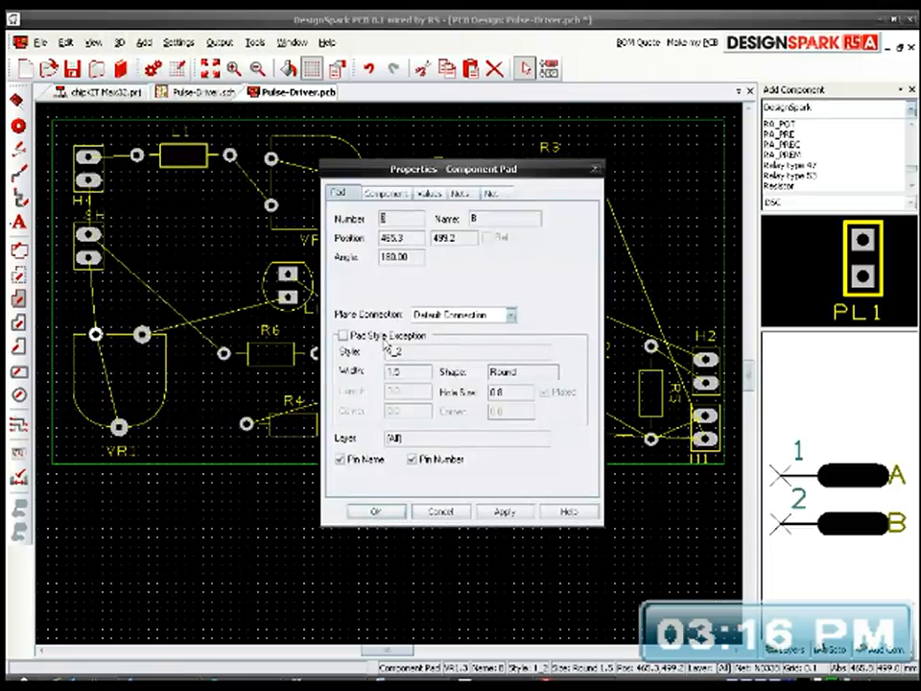
click(343, 335)
double_click(415, 352)
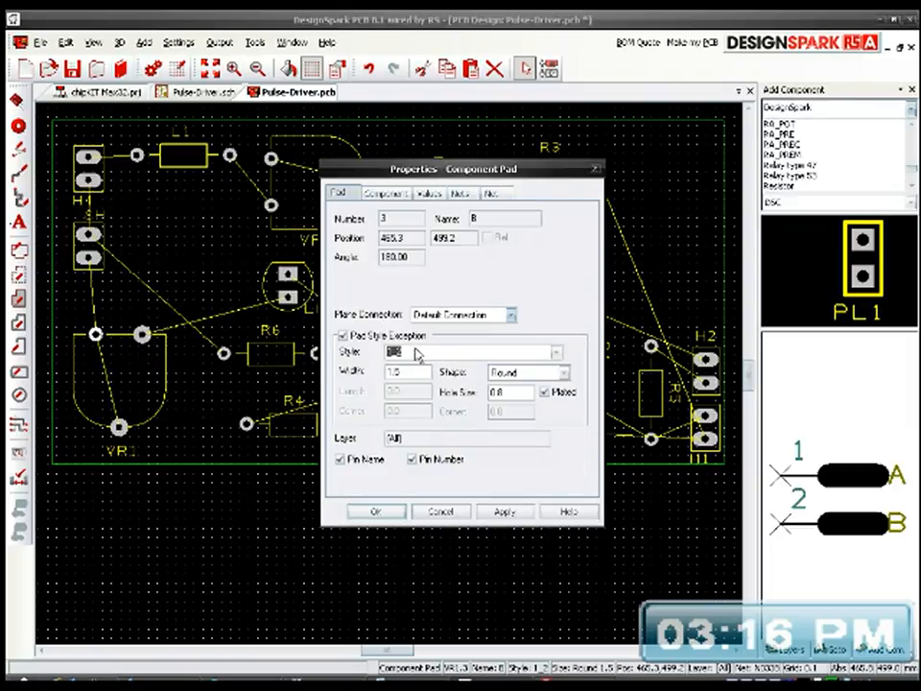
text(Style1_1)
click(379, 512)
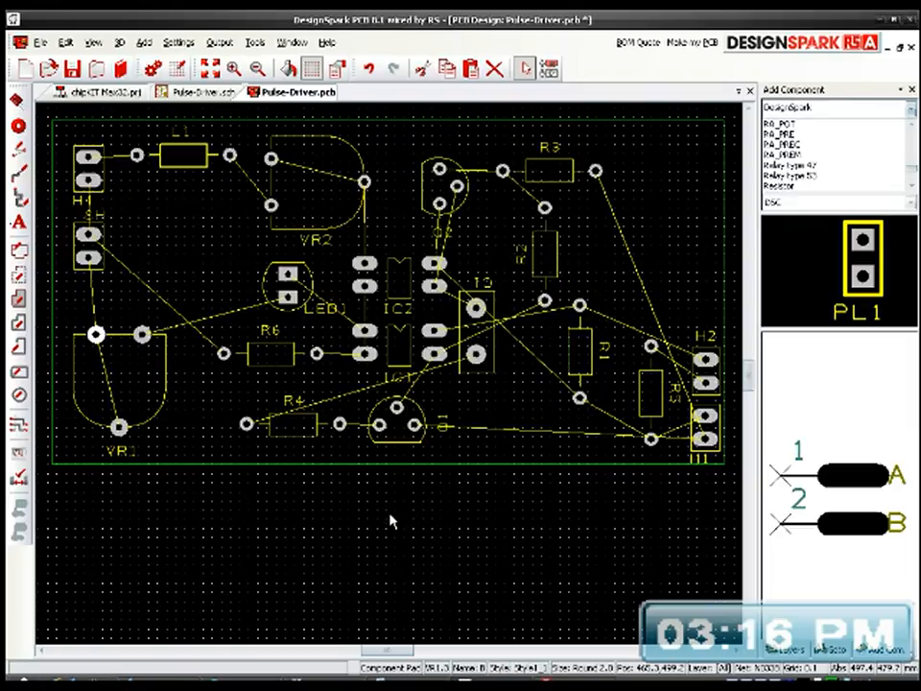
click(205, 407)
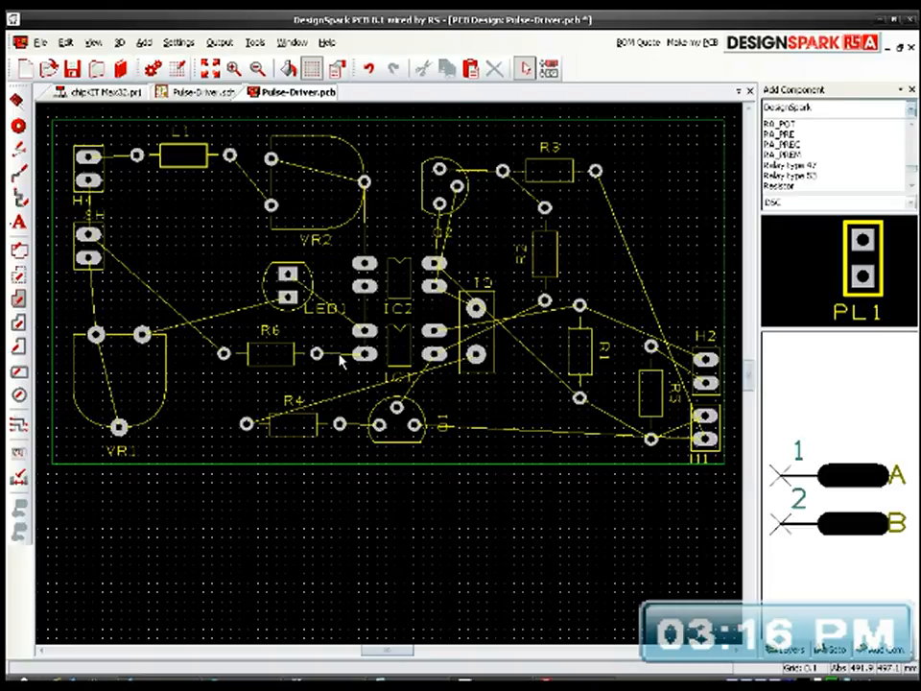
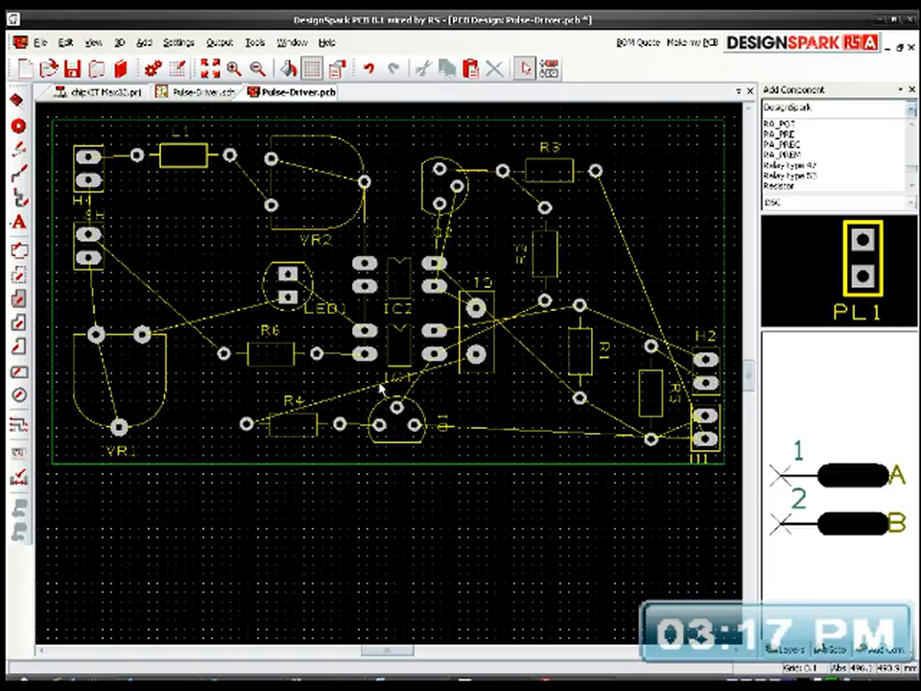
Step: Rotate R4 by 180 degrees and place it just inside the board's lower edge, moving Q1 to its left
click(309, 423)
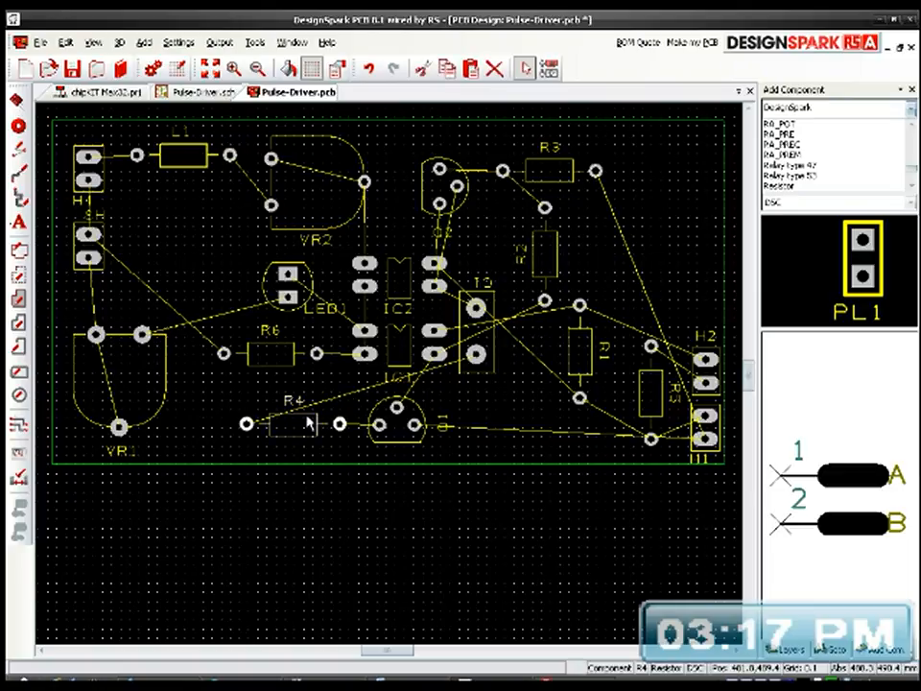
mouse_move(309, 423)
mouse_down()
mouse_move(309, 445)
mouse_move(312, 417)
mouse_move(298, 434)
mouse_up()
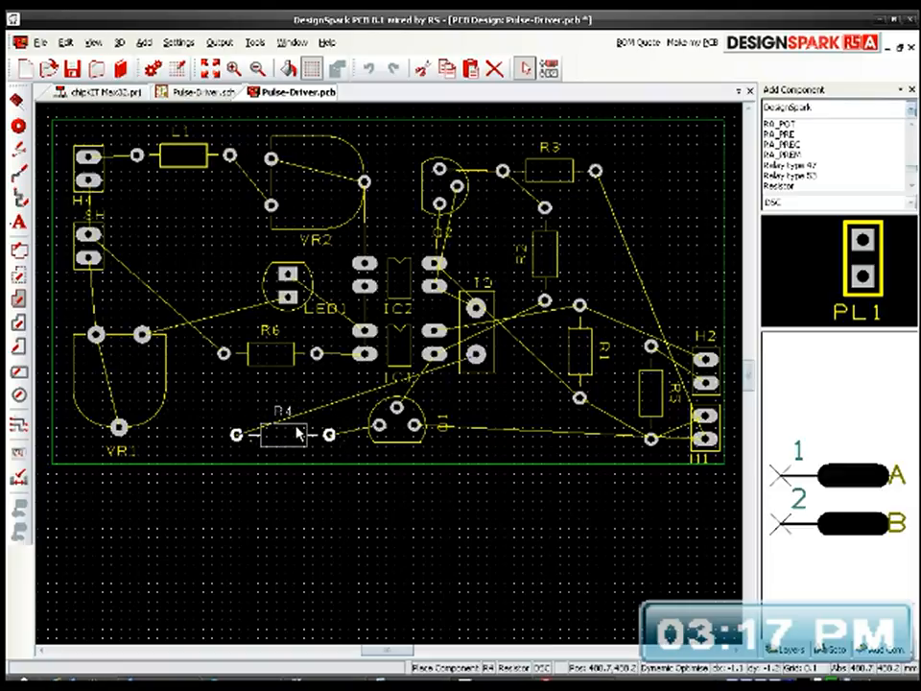
drag(298, 434, 522, 471)
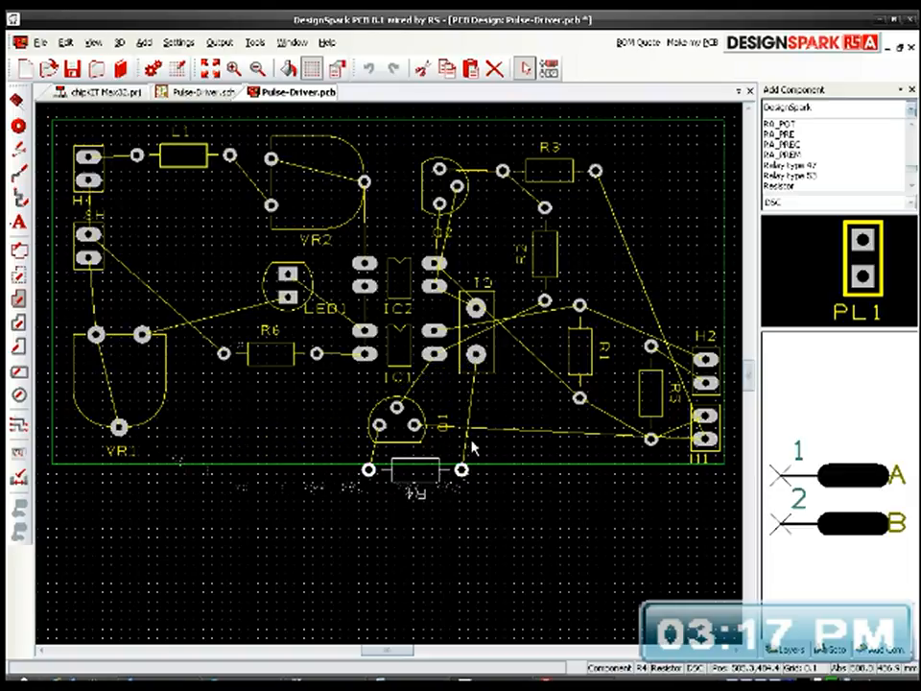
drag(380, 423, 301, 403)
drag(451, 474, 429, 439)
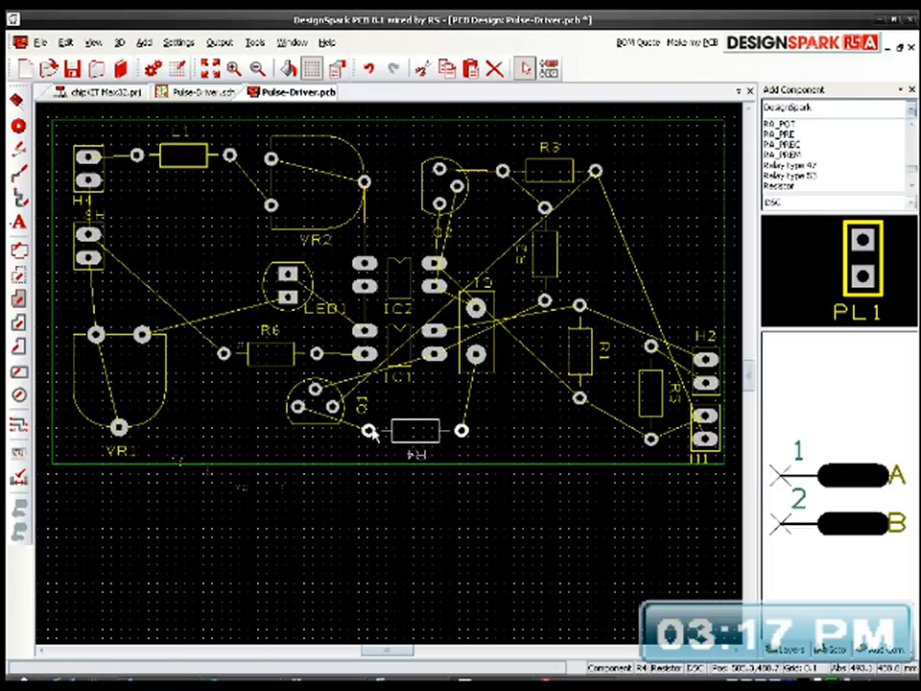
Step: Rotate Q1 a quarter turn and position it so its lower pad lines up with R4's left pad
click(315, 426)
key(r)
drag(315, 432, 346, 449)
Step: Turn R4's label upright and centre it below the resistor, and move Q1's label to the transistor's lower left
click(420, 451)
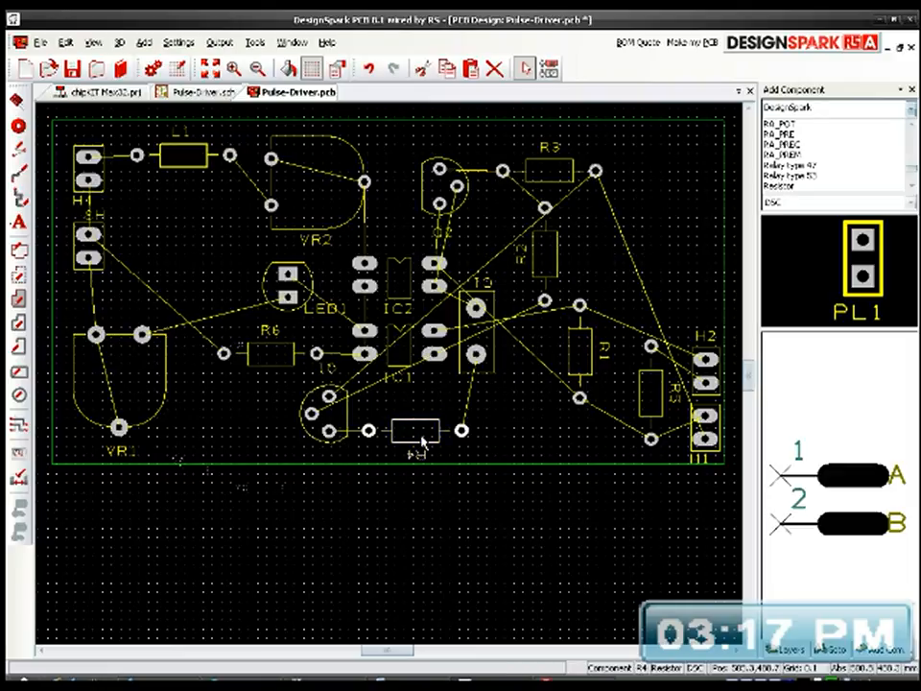
click(418, 458)
key(r)
key(r)
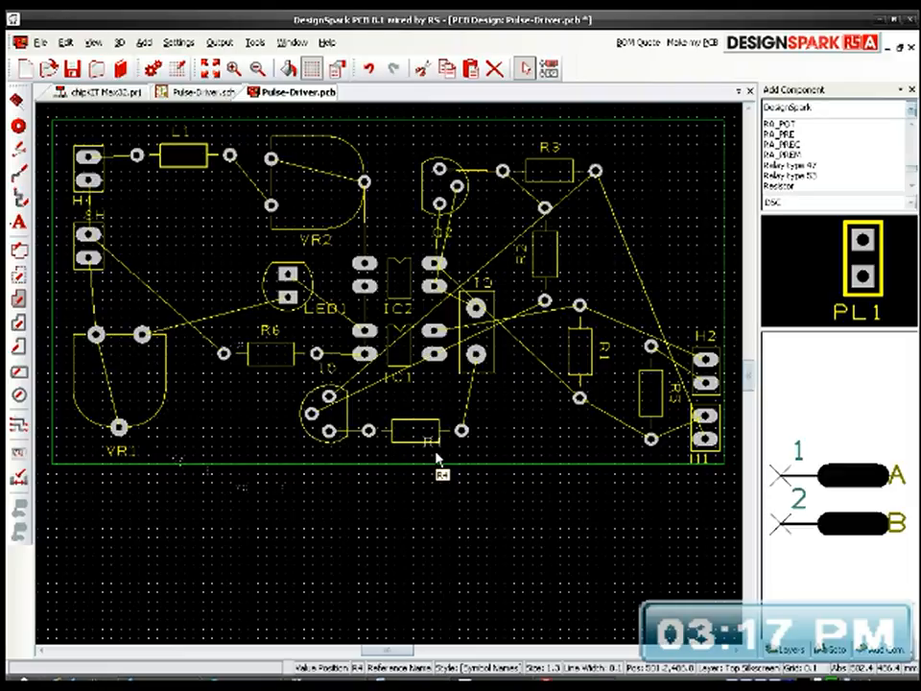
drag(436, 453, 422, 465)
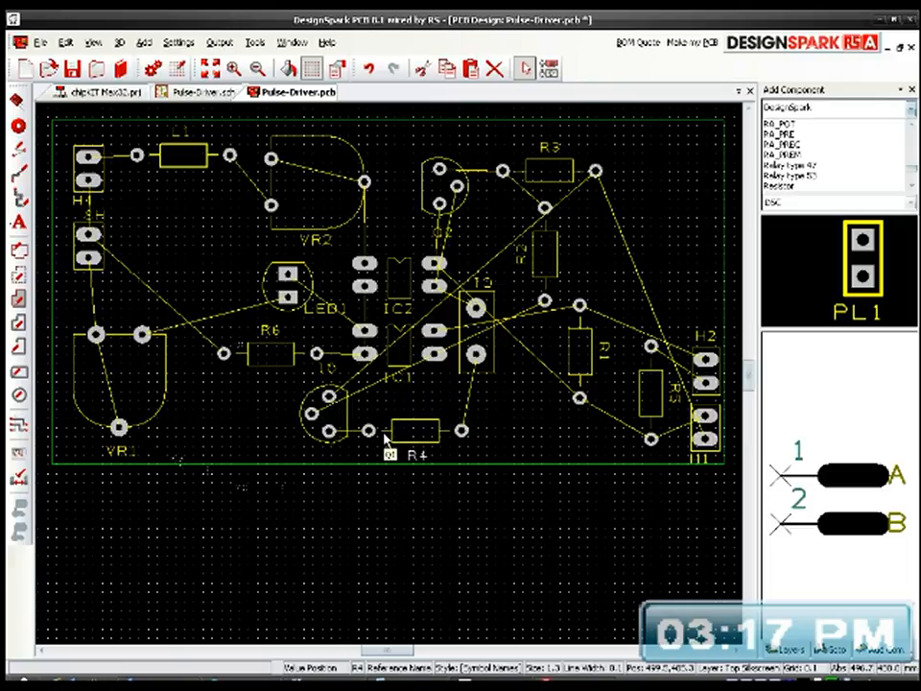
click(340, 368)
drag(339, 367, 301, 451)
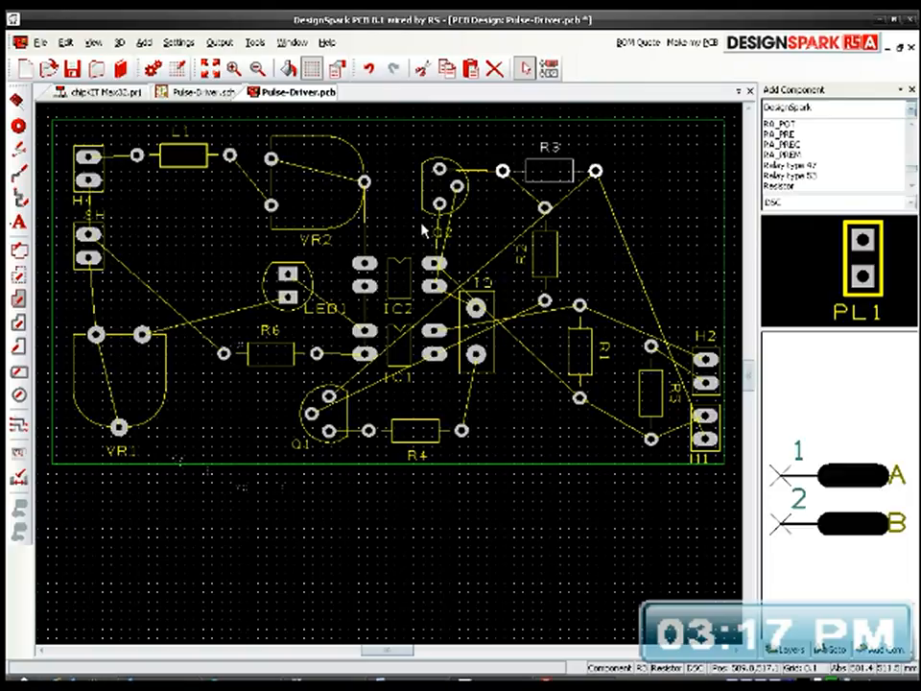
Step: Shift Q2 slightly right and move R3 and R2 together out below the board outline
drag(462, 203, 477, 206)
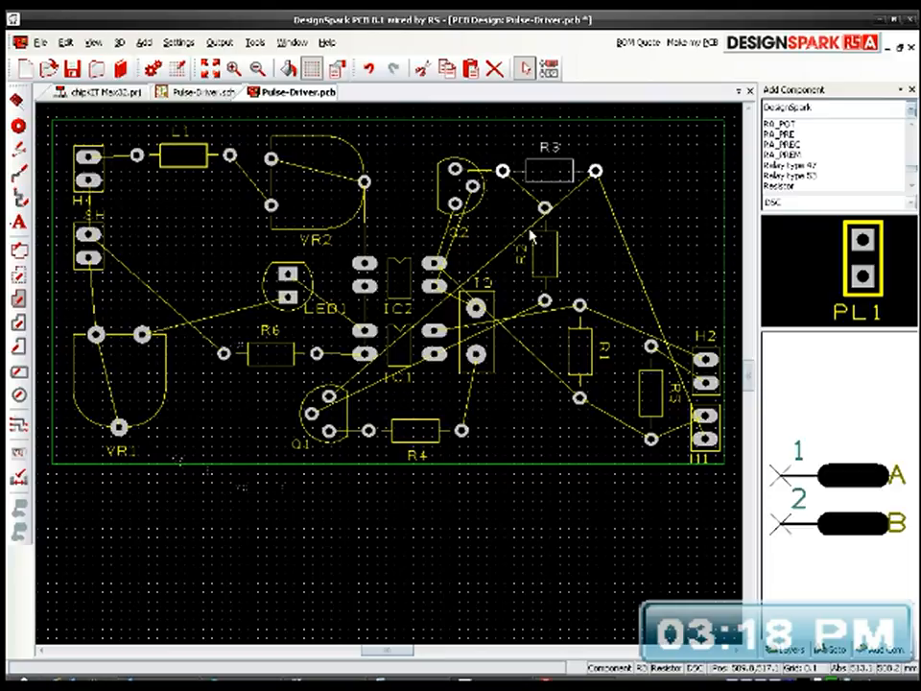
click(574, 173)
drag(571, 173, 397, 525)
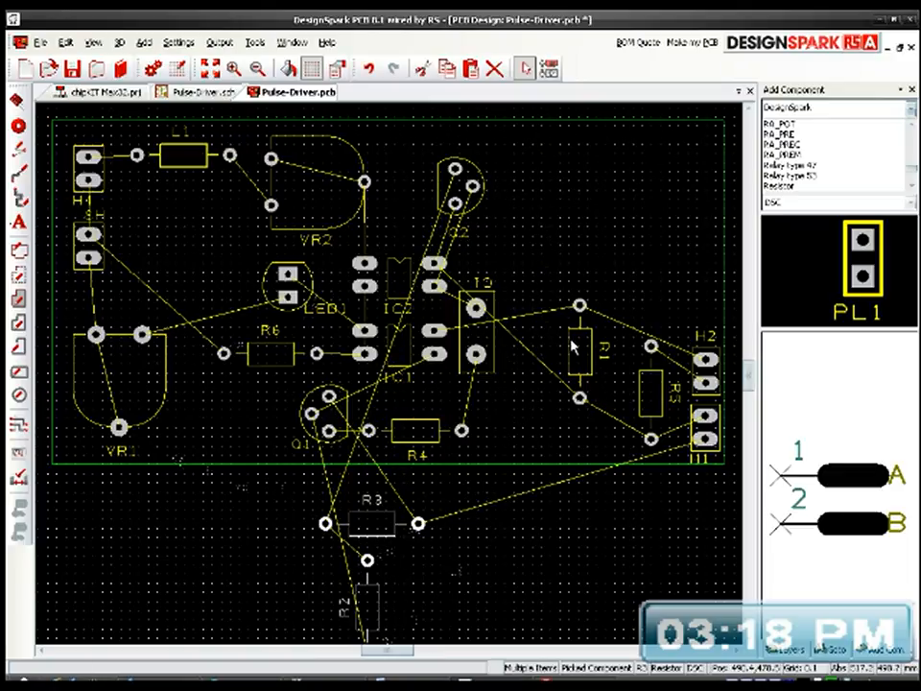
Step: Rotate R1 and R5 by 180 degrees and place them side by side to the right of C1
click(599, 353)
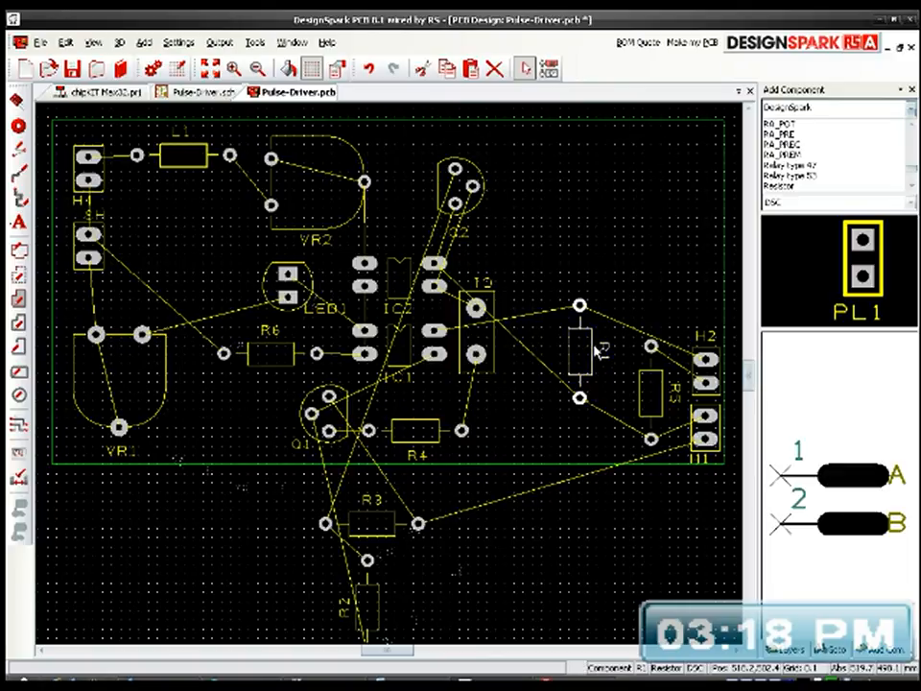
key(r)
key(r)
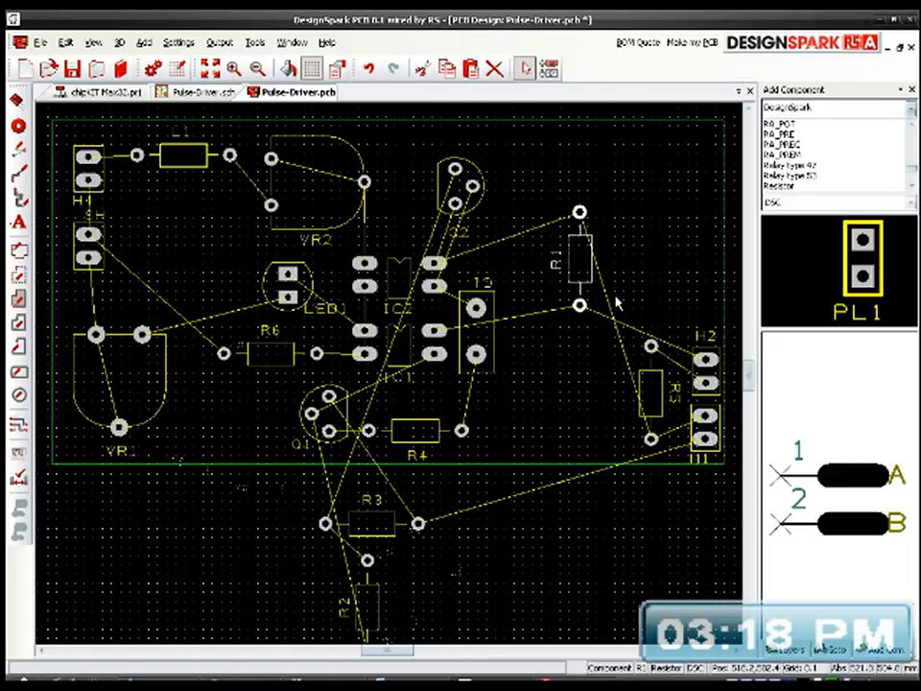
drag(592, 272, 545, 291)
click(652, 389)
drag(645, 384, 601, 336)
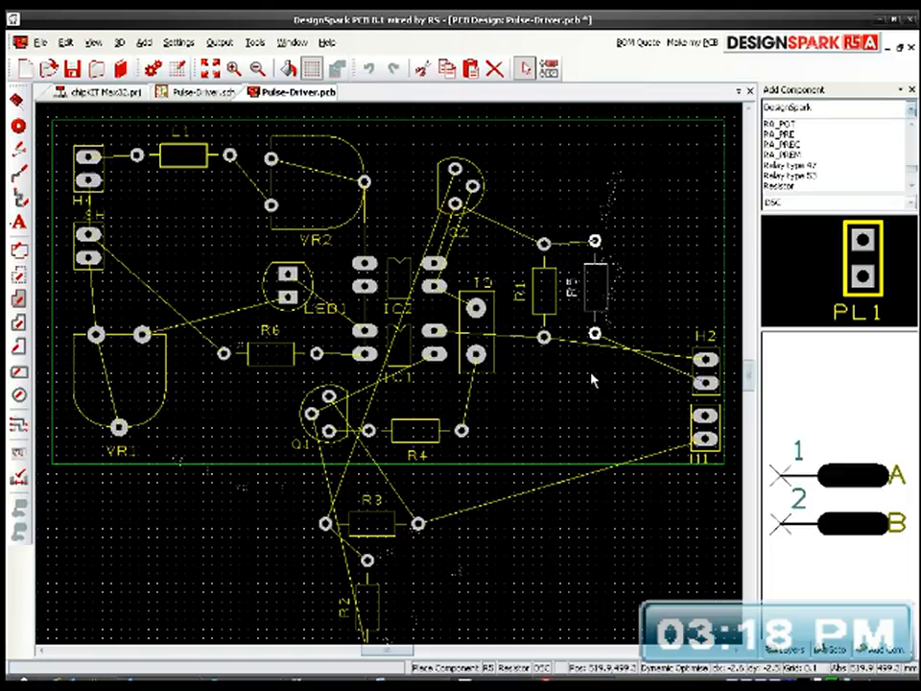
click(593, 377)
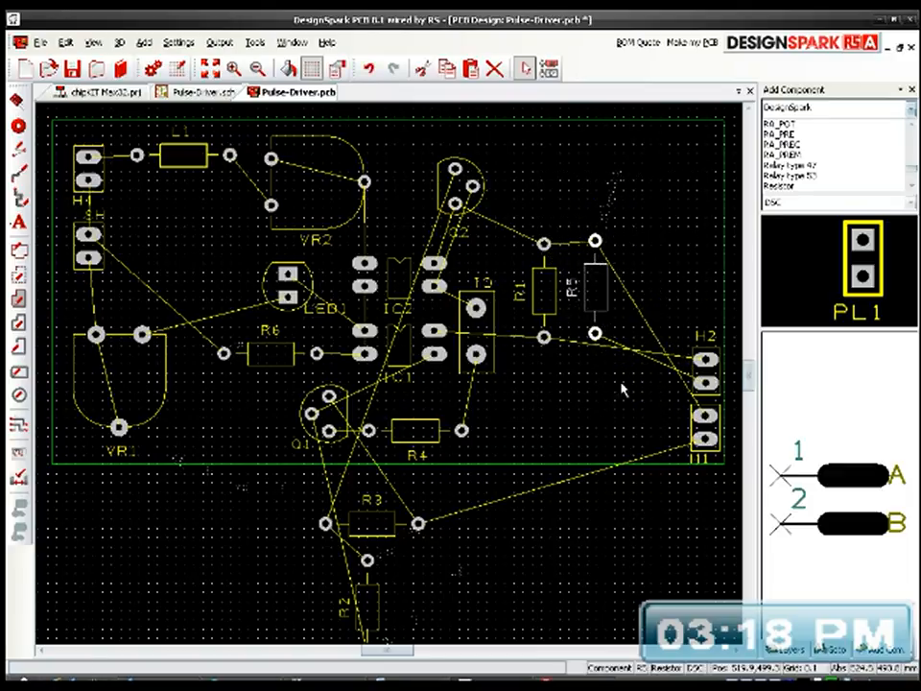
Step: Rotate header H2 so its pads lie side by side and place it below R1 and R5
click(715, 356)
drag(714, 356, 595, 391)
key(r)
key(r)
key(r)
key(r)
key(r)
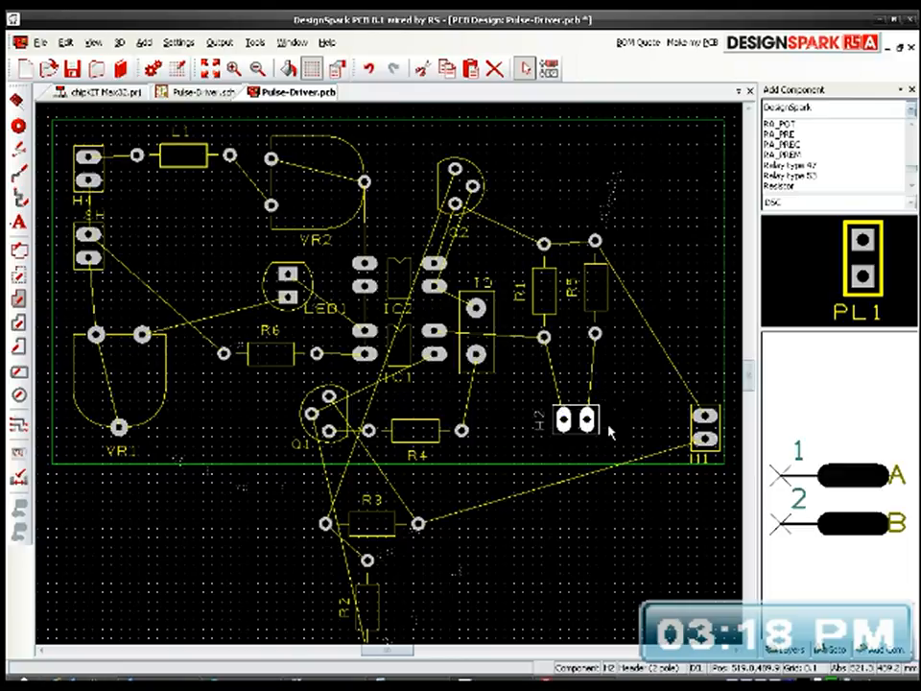
Step: Rotate header H1 so its pads lie side by side and place it above R1
click(693, 431)
drag(693, 431, 545, 179)
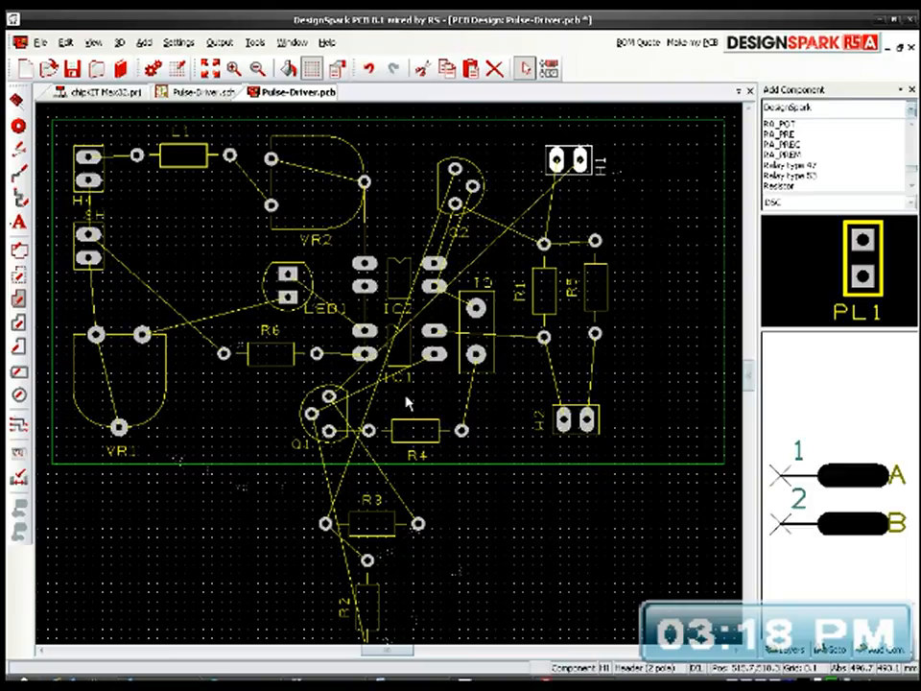
click(350, 410)
mouse_move(350, 411)
mouse_down()
mouse_move(674, 304)
mouse_move(706, 357)
mouse_move(689, 387)
mouse_move(667, 397)
mouse_move(394, 395)
mouse_move(485, 398)
mouse_move(523, 429)
mouse_move(501, 445)
mouse_move(396, 430)
mouse_move(357, 410)
mouse_move(347, 425)
mouse_up()
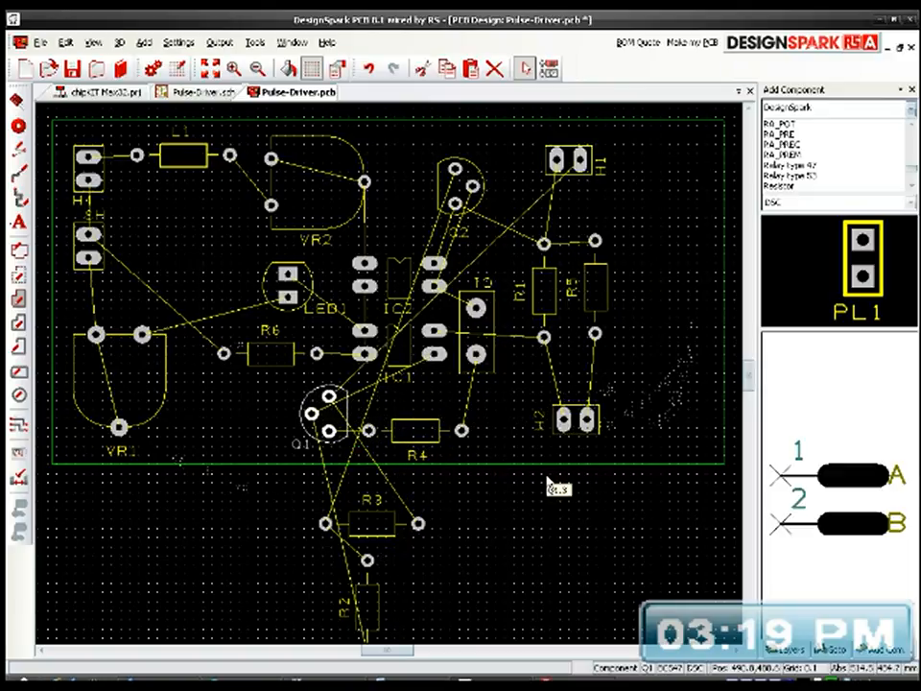
Step: Move Q2 and H1 together towards the board's upper-right corner, and shift R1 and R5 right beneath H1
click(473, 176)
click(572, 171)
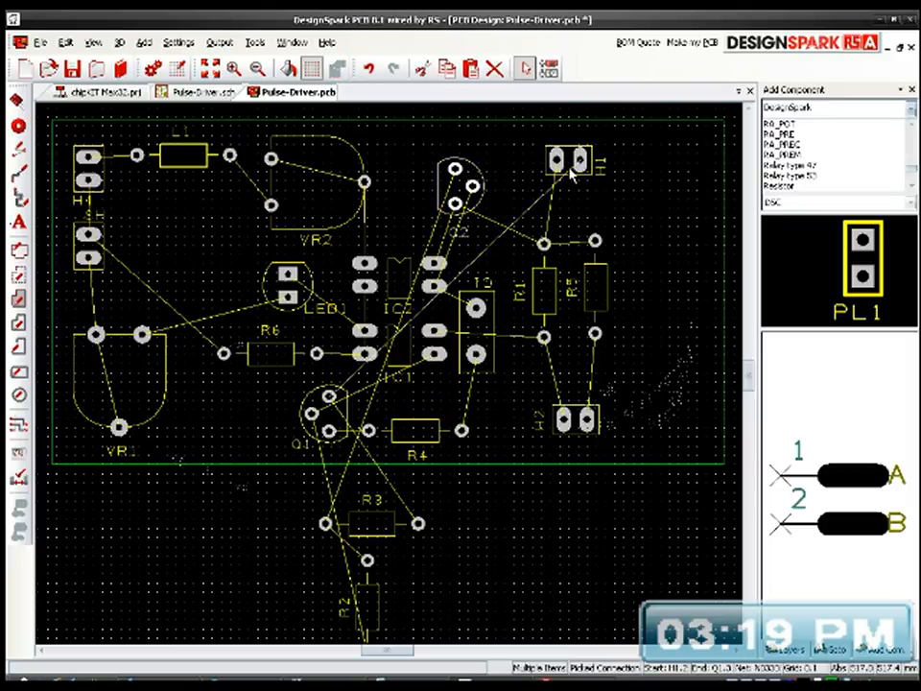
click(579, 182)
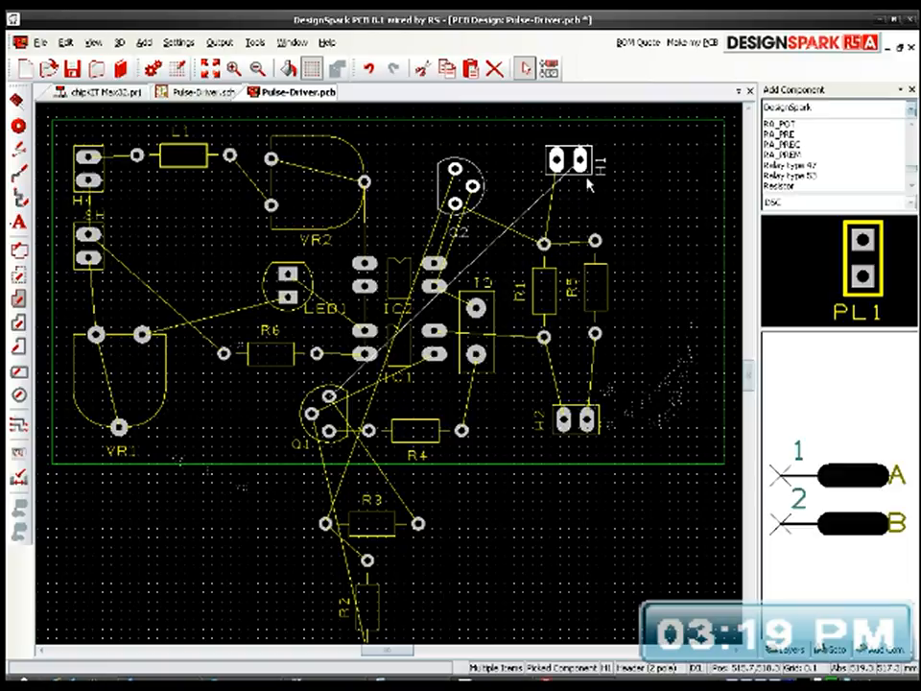
drag(593, 173, 662, 170)
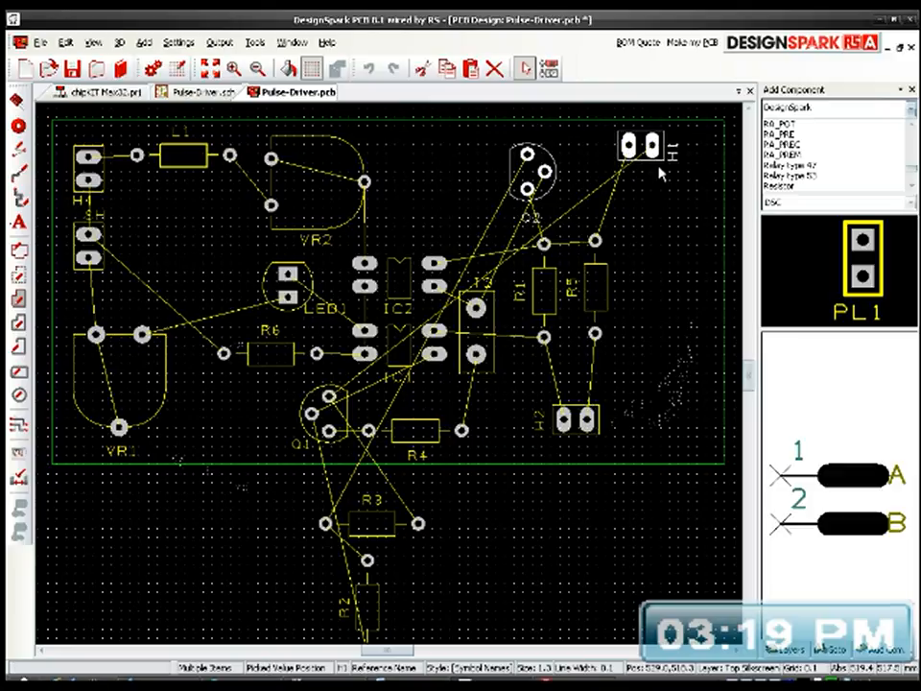
drag(545, 293, 604, 261)
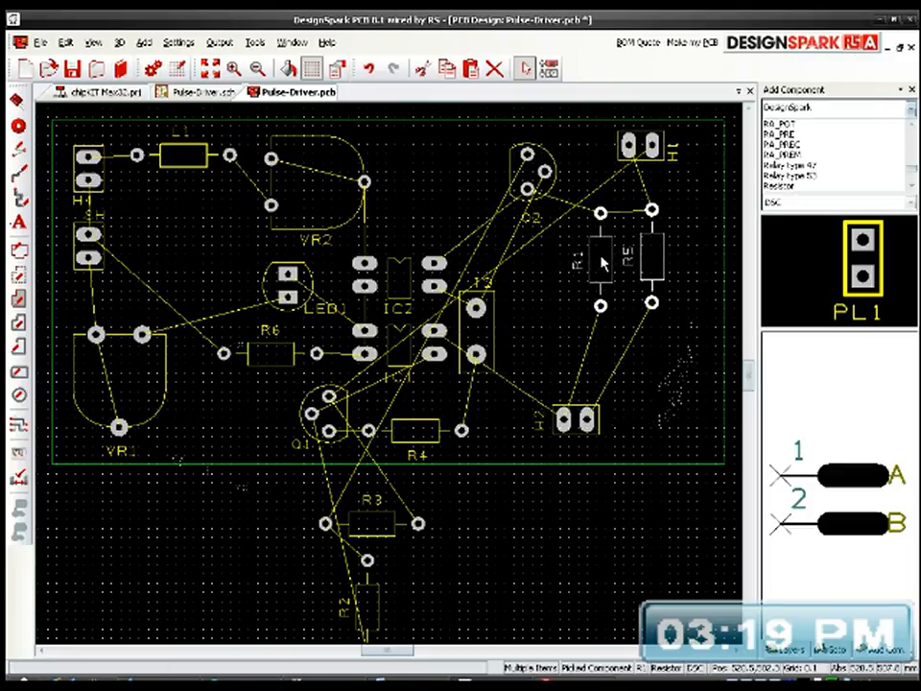
Step: Turn H2's label horizontal below the header and move H2 up directly beneath R5
click(535, 423)
key(r)
drag(539, 425, 573, 458)
key(r)
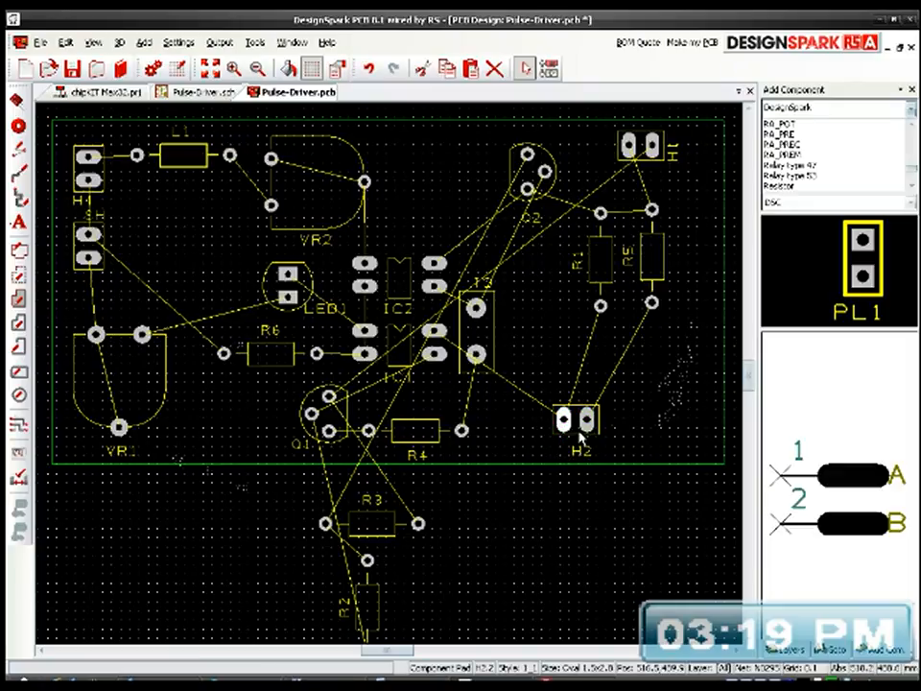
drag(576, 443, 646, 382)
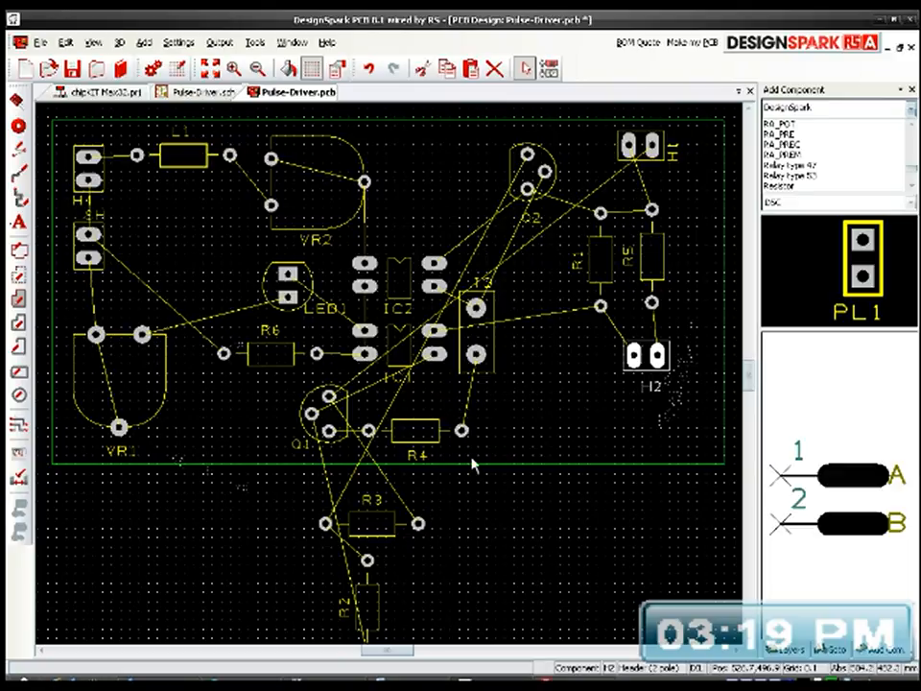
Step: Bring R3 and R2 back inside the board below Q2, standing R3 vertically to the right of R2
click(364, 524)
drag(364, 526, 544, 336)
key(r)
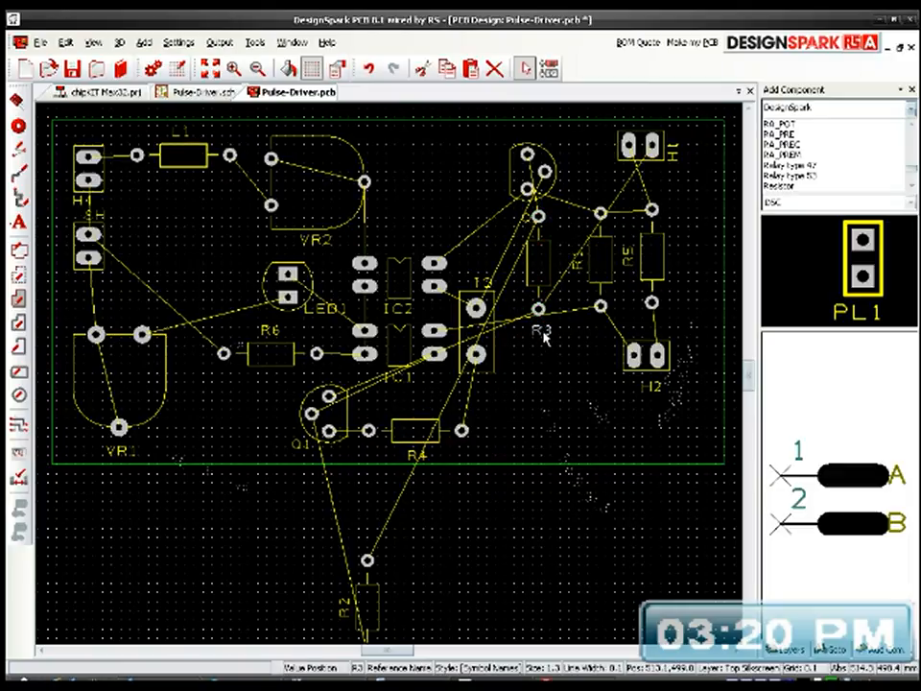
drag(380, 602, 579, 295)
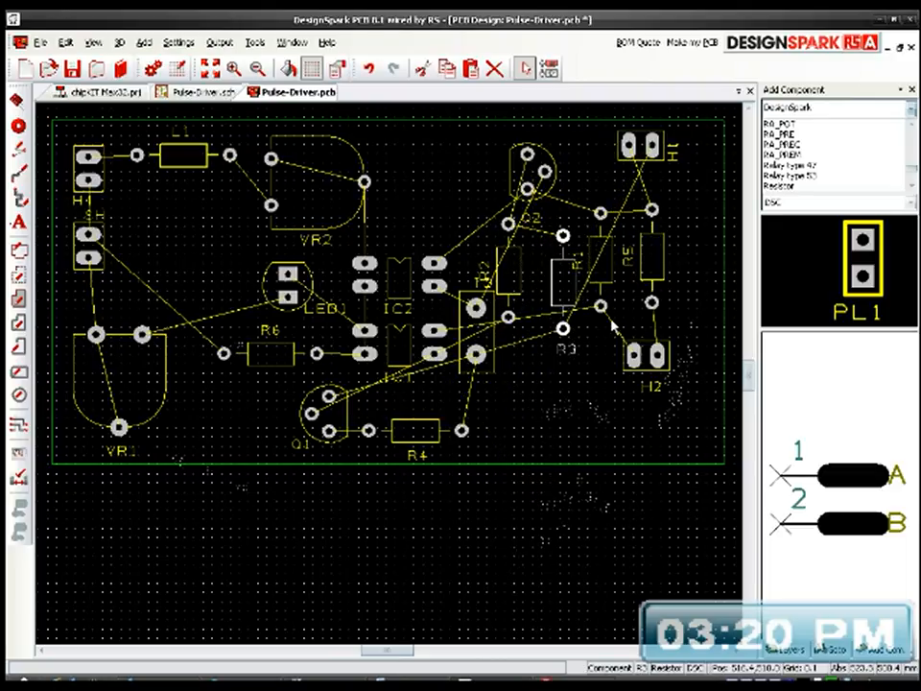
Step: Shift R5 and R1 right to line up with the headers, and centre R3 between R2 and R1
drag(647, 279, 681, 291)
drag(610, 288, 639, 303)
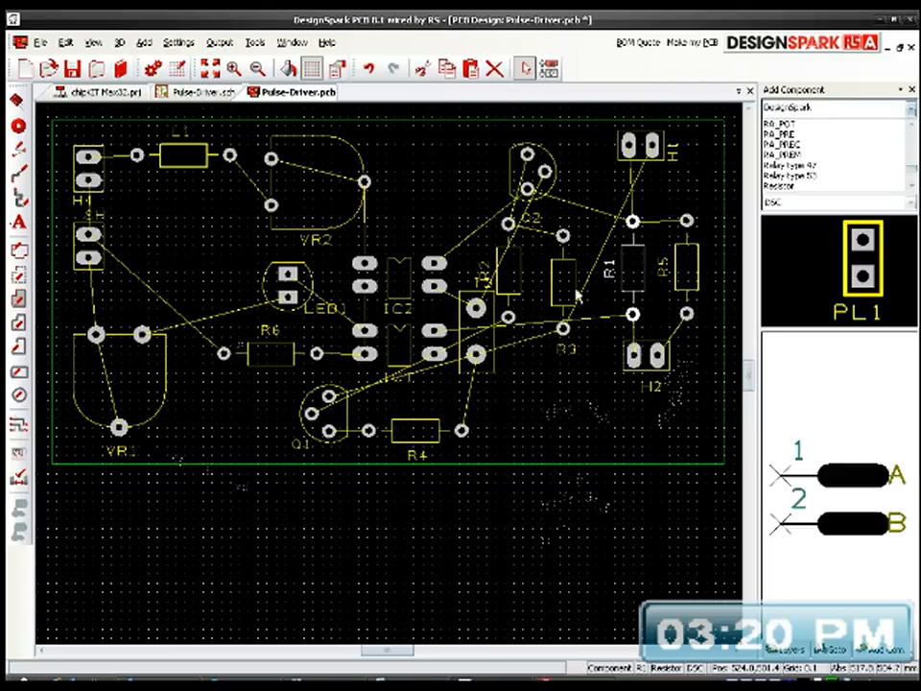
drag(576, 286, 597, 279)
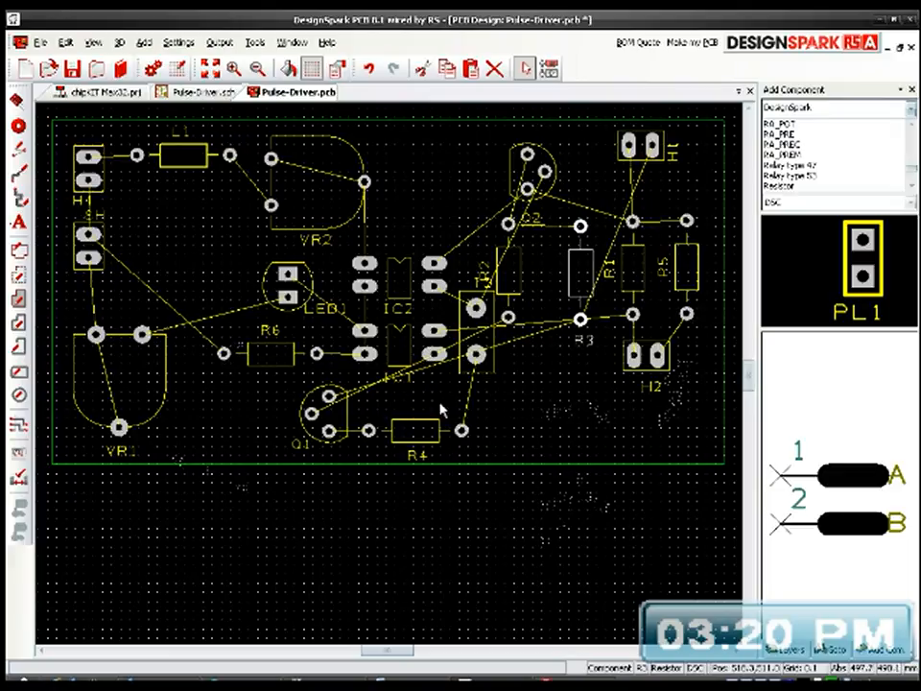
Step: Move R4 right to below R3, and place Q1 below IC1's right-hand pads
drag(345, 417, 298, 411)
click(425, 428)
drag(424, 421, 560, 380)
drag(302, 437, 464, 451)
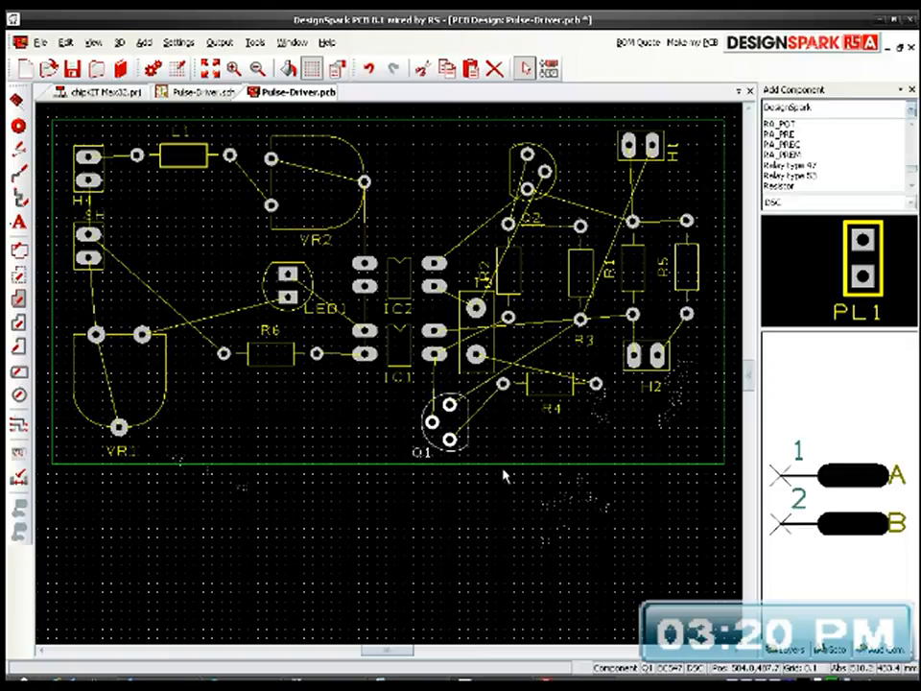
Step: Rotate R4 by 180 degrees, place it to the right of Q1 below C1, and put its label upright above it
click(555, 403)
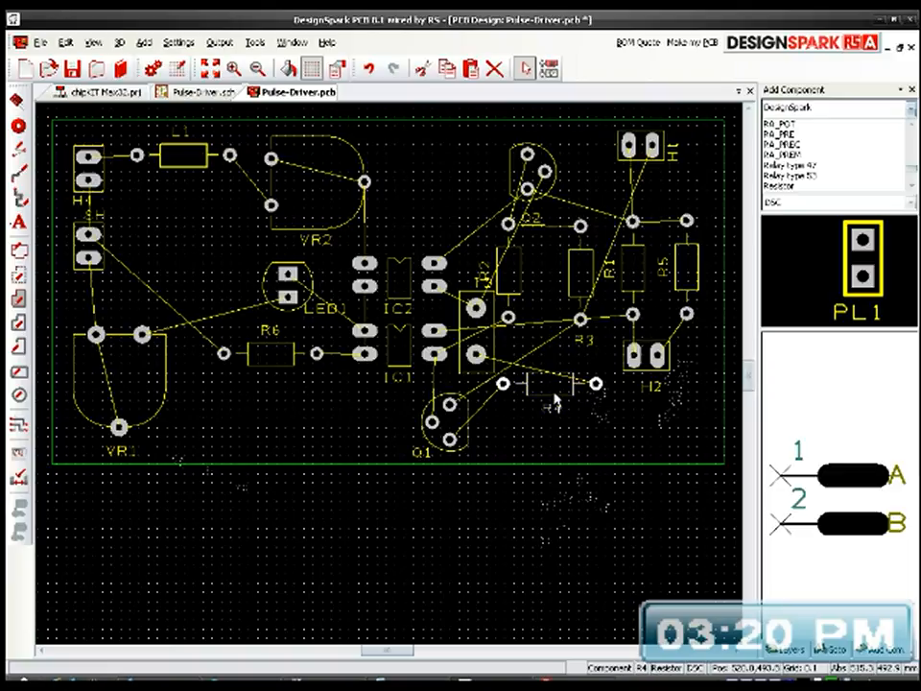
key(r)
key(r)
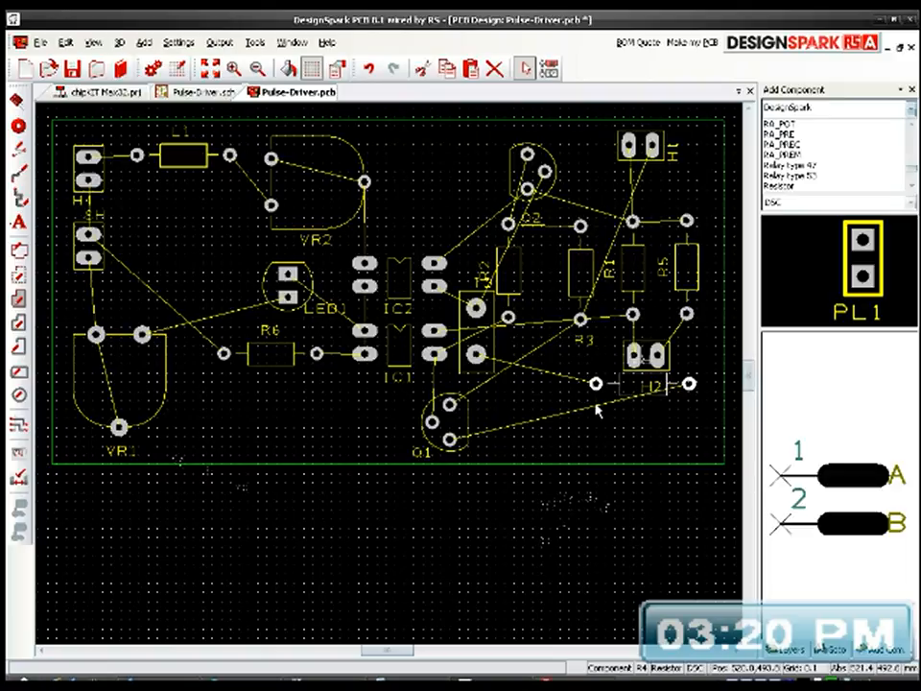
drag(601, 390, 495, 400)
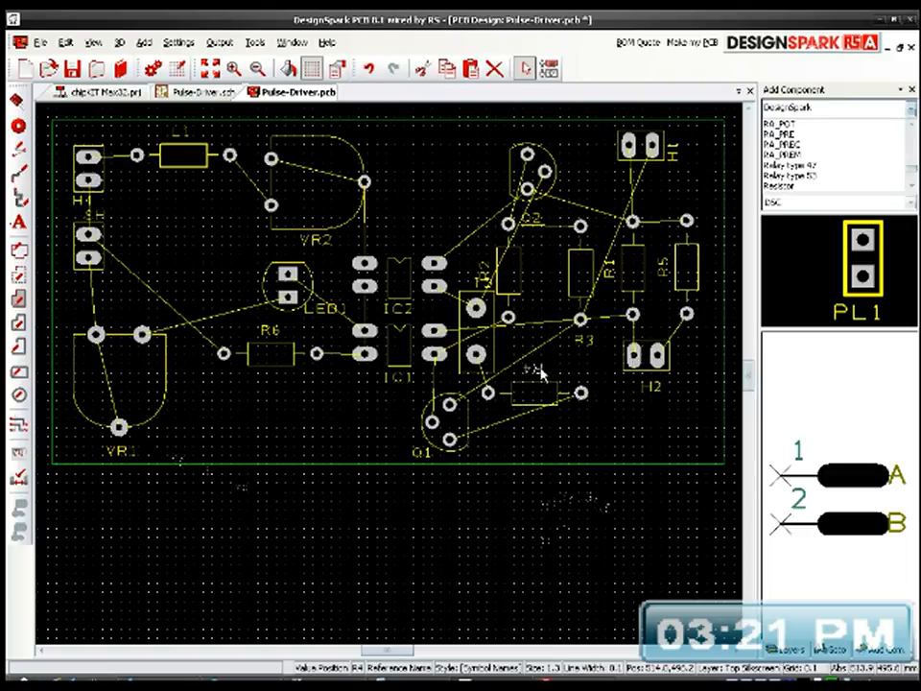
drag(551, 360, 556, 418)
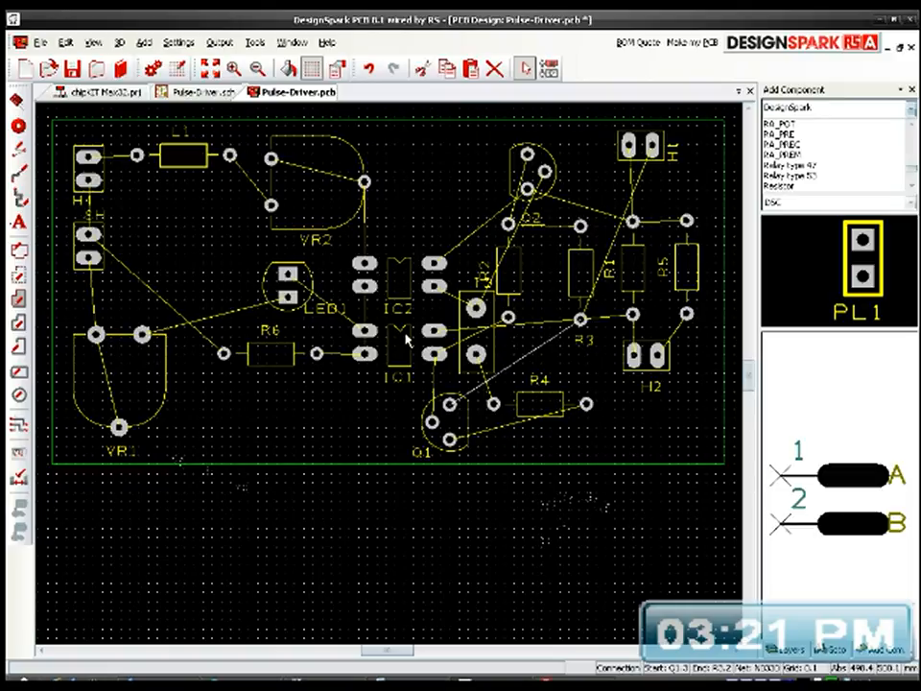
Step: Move IC2 up, away from IC1, to the right of VR2
drag(399, 267, 412, 227)
Step: Turn R2's label horizontal at the resistor's right side, and place C1's label upright above the capacitor
drag(484, 274, 535, 270)
key(r)
key(r)
key(r)
click(540, 278)
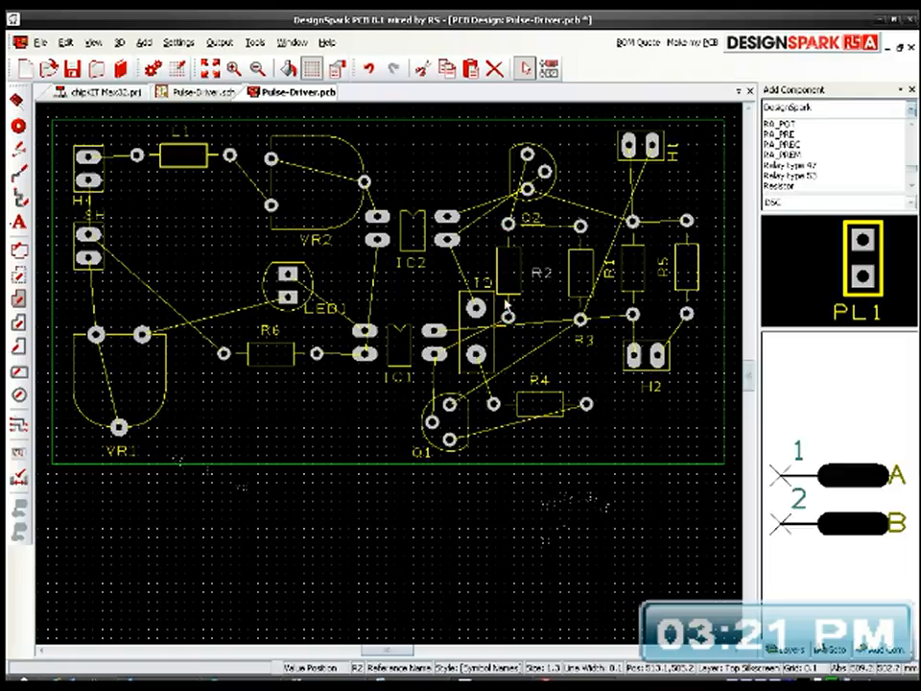
click(486, 280)
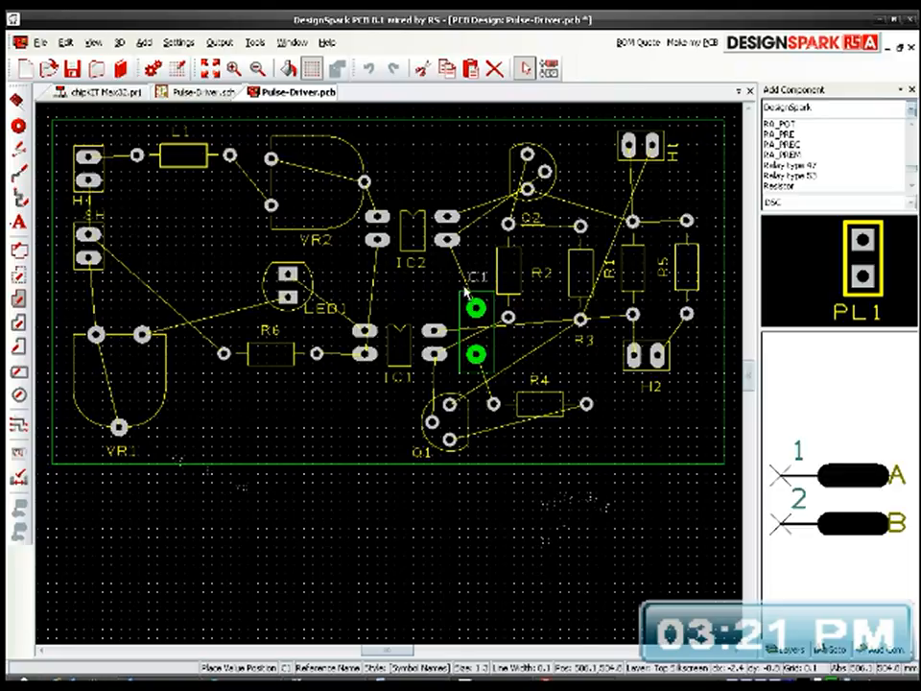
click(466, 286)
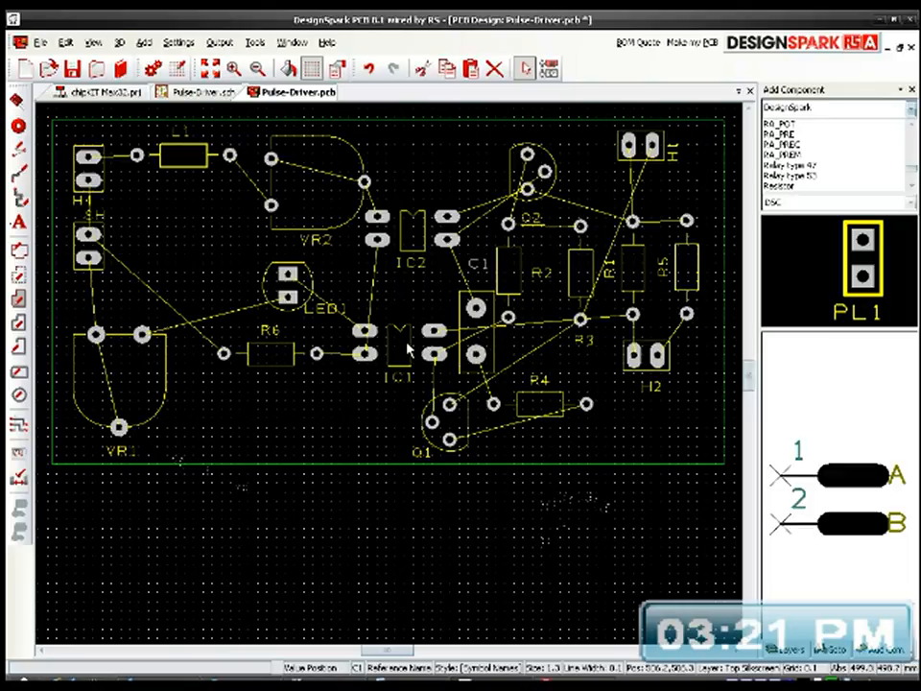
Step: Rotate L1 upright and place it to the right of H4, and move VR2 left to sit beside L1
click(407, 343)
mouse_move(411, 353)
mouse_down()
mouse_move(411, 313)
mouse_move(410, 340)
mouse_up()
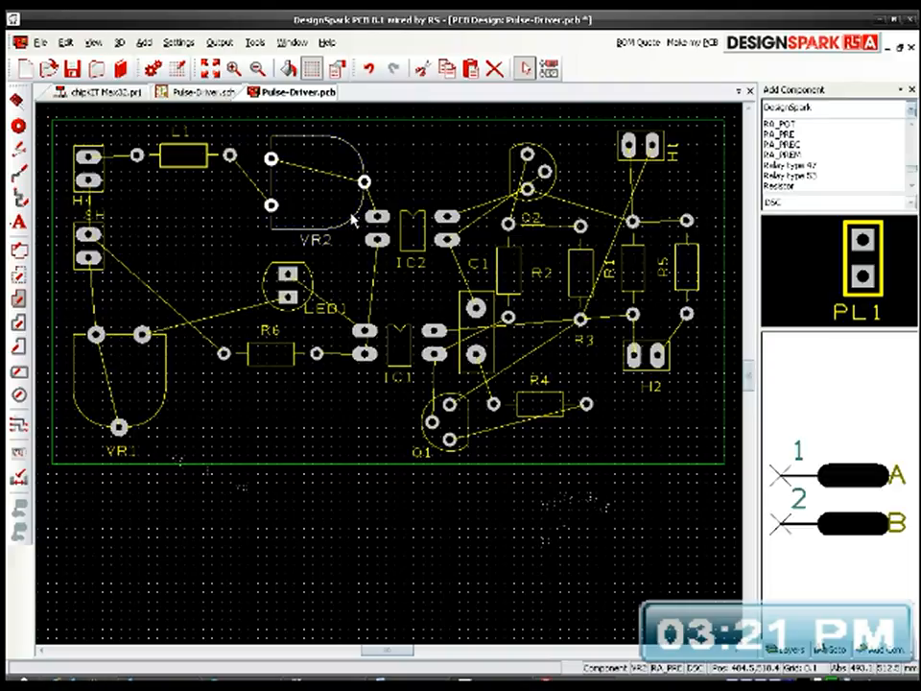
click(194, 165)
key(r)
key(r)
key(r)
drag(139, 194, 165, 177)
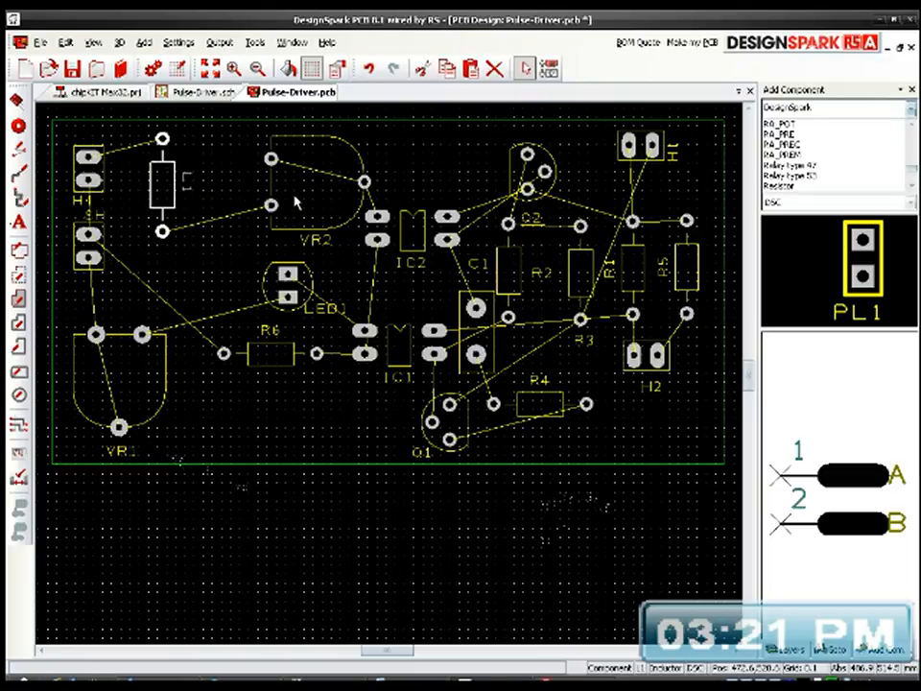
drag(299, 200, 238, 197)
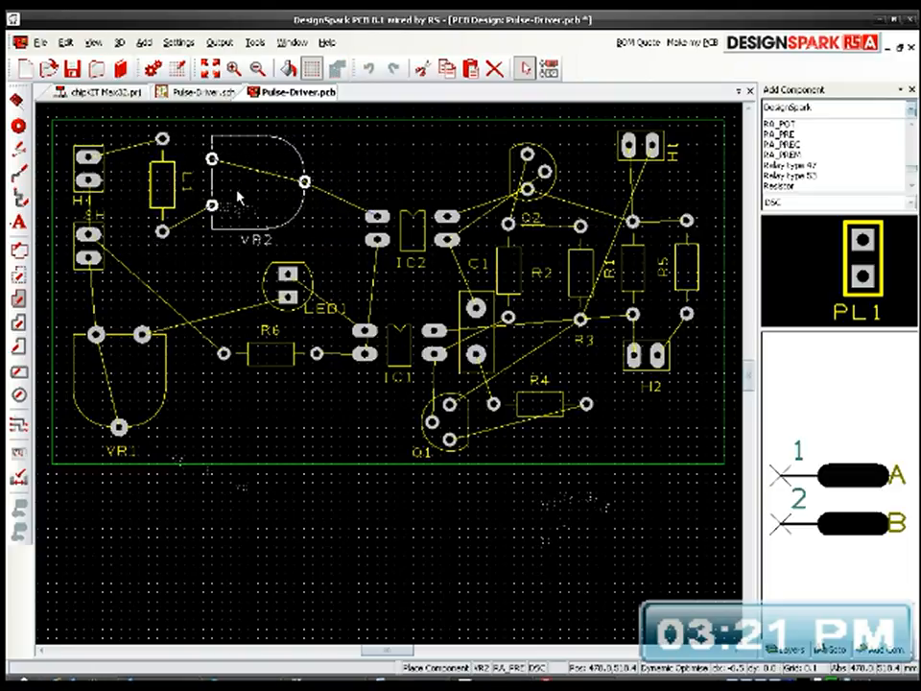
Step: Move IC2 up and slightly left so it sits directly above IC1, beside VR2
double_click(414, 213)
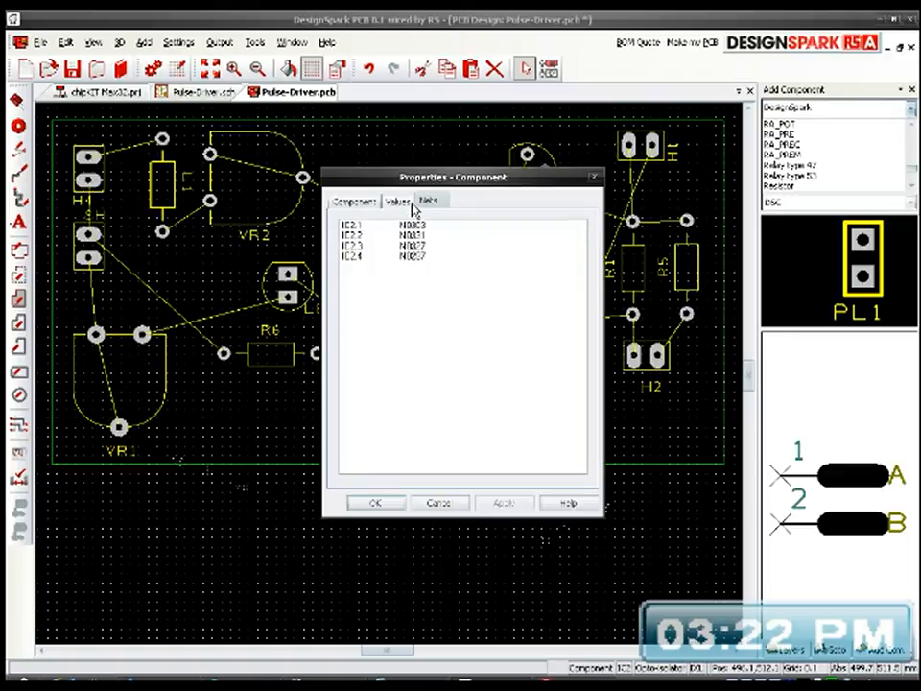
click(437, 502)
drag(423, 218, 407, 168)
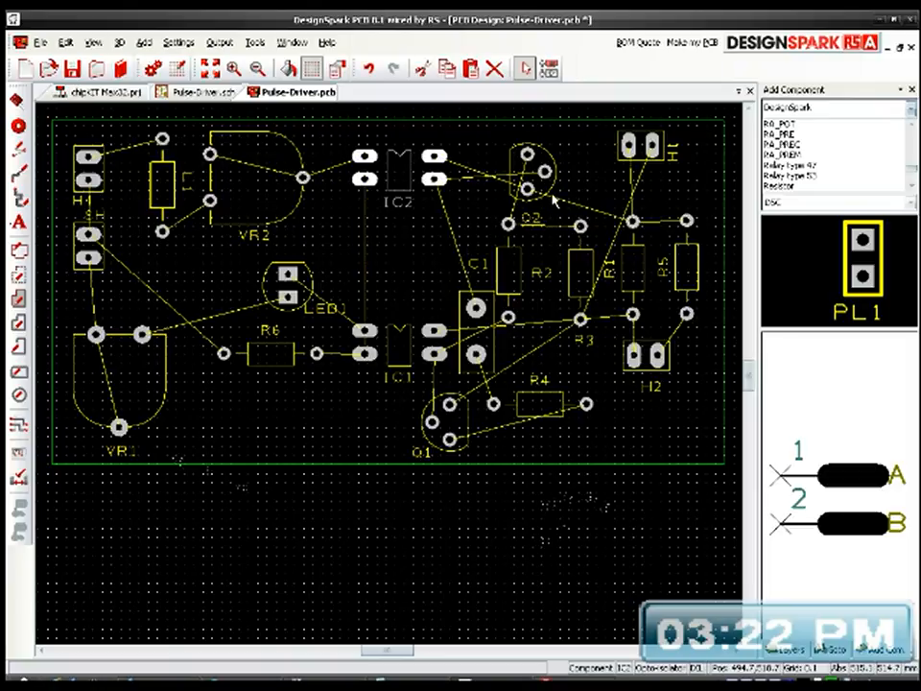
Step: Rotate Q2 by 180 degrees and place it beside IC2's right-hand pads, above R2
click(550, 190)
key(r)
key(r)
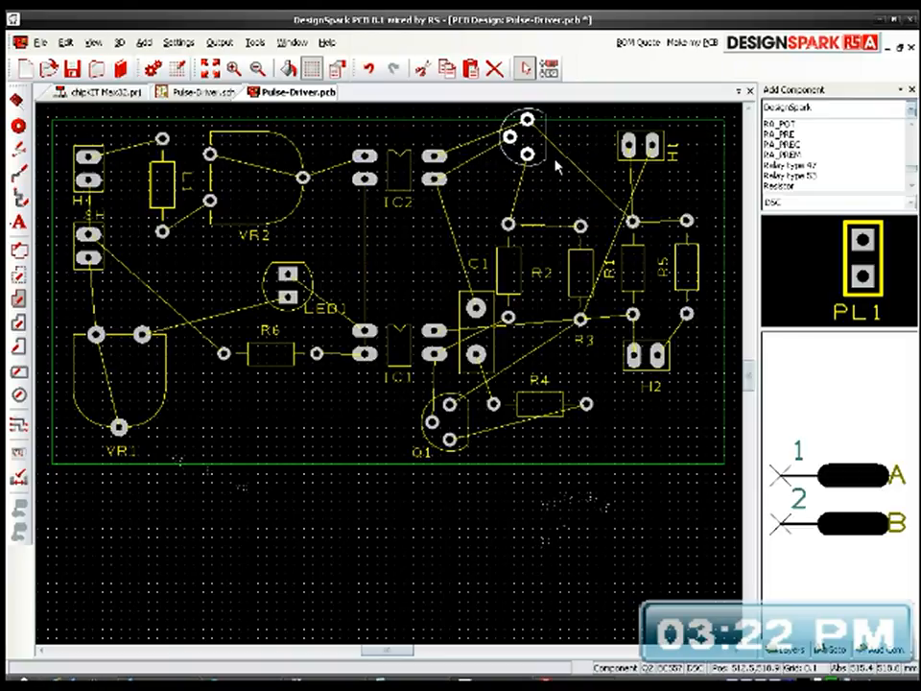
drag(543, 156, 538, 189)
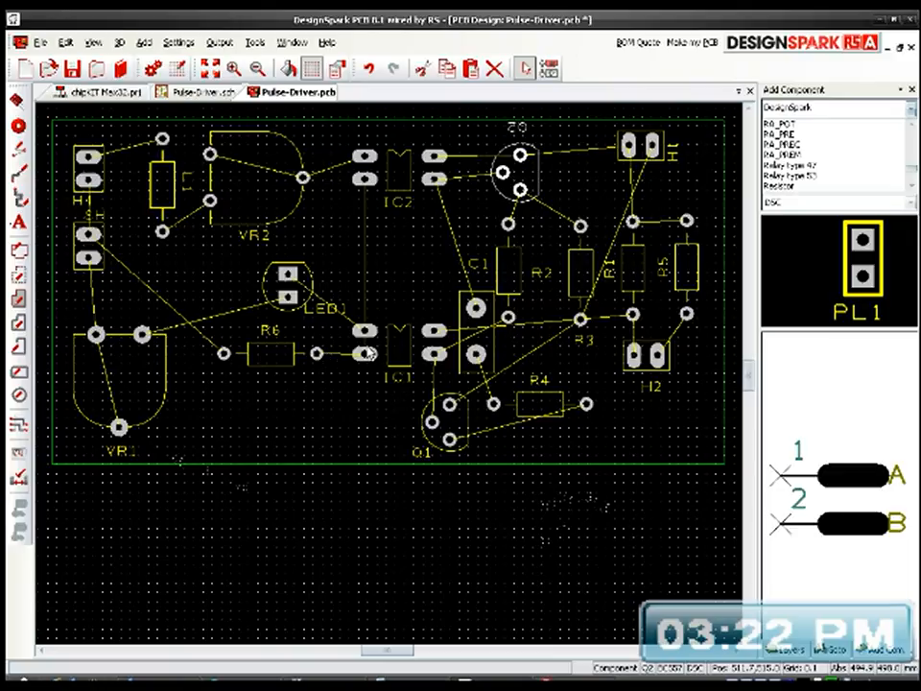
Step: Put LED1's label at its right side, shift LED1 down and left above R6, and lower R6 slightly
click(305, 299)
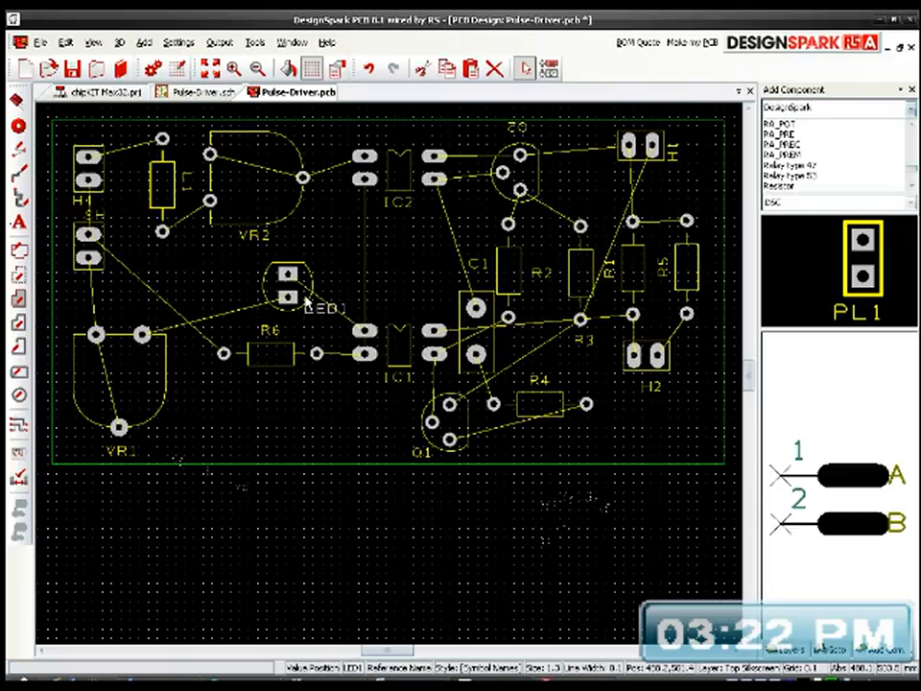
drag(305, 298, 315, 275)
click(305, 276)
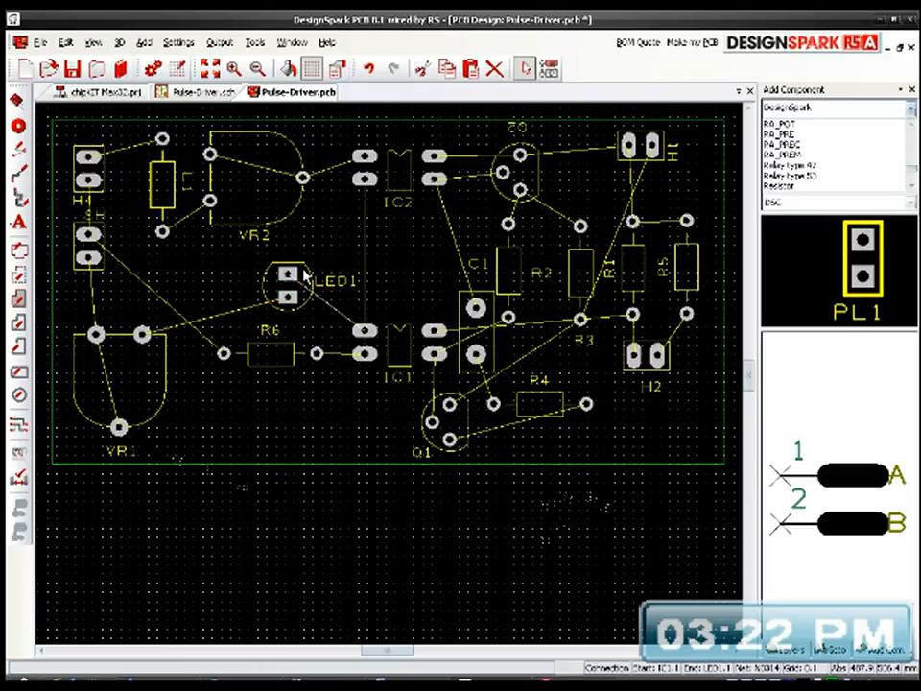
drag(305, 276, 284, 282)
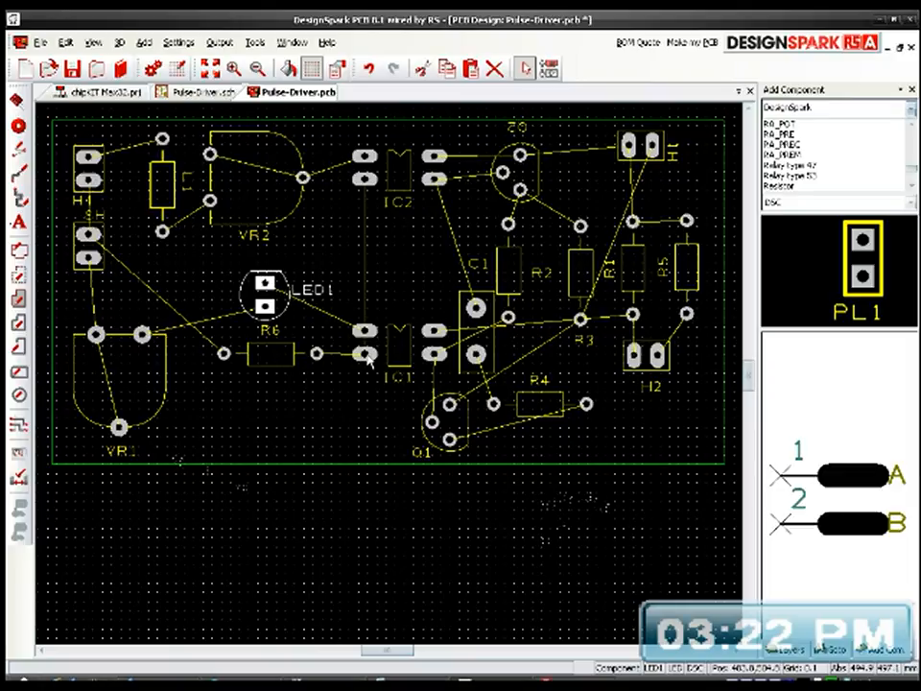
mouse_move(276, 368)
mouse_down()
mouse_move(291, 382)
mouse_move(288, 309)
mouse_move(305, 374)
mouse_move(291, 362)
mouse_move(294, 372)
mouse_move(283, 374)
mouse_up()
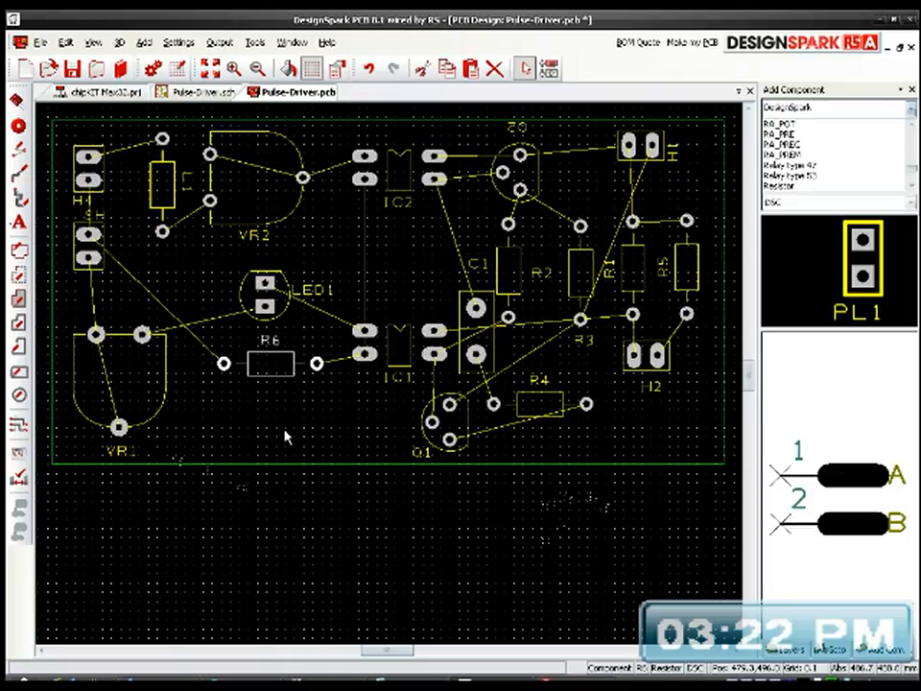
Step: Rotate H1 by 180 degrees, shift it slightly down and left, and put its label upright at the header's right side
middle_drag(364, 413, 357, 444)
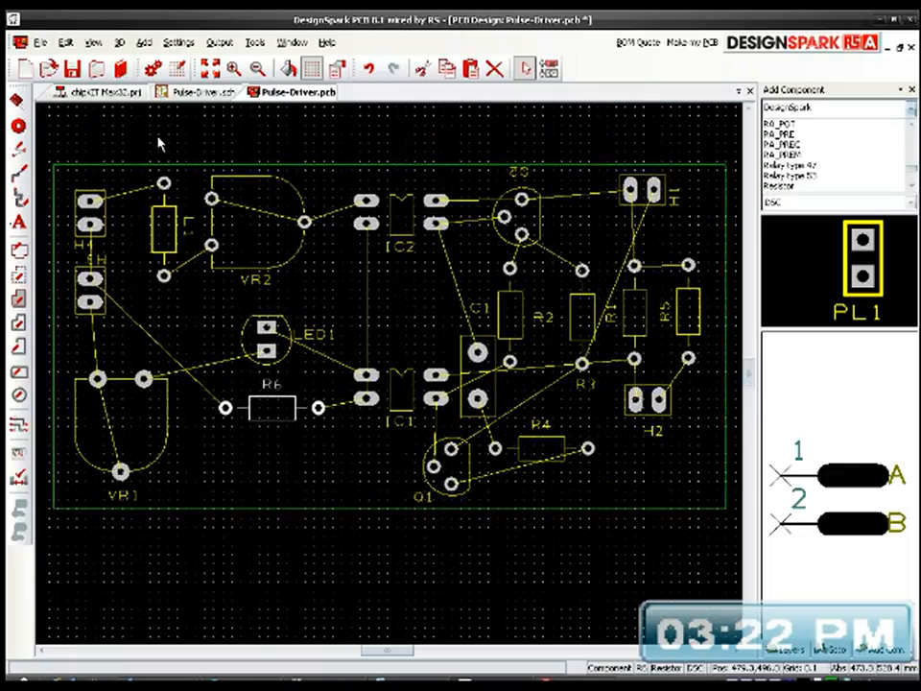
click(210, 68)
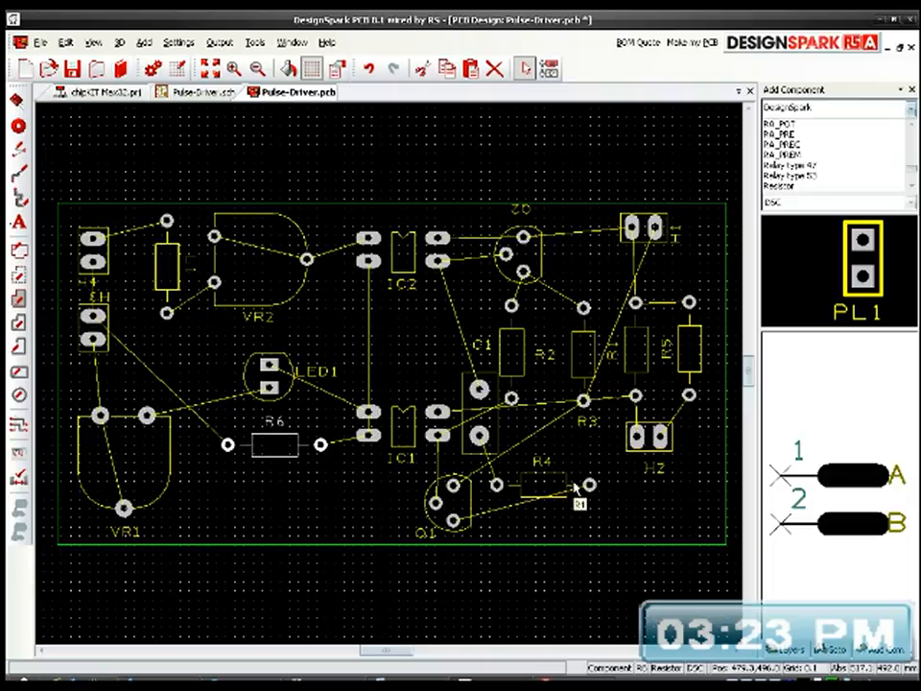
click(654, 228)
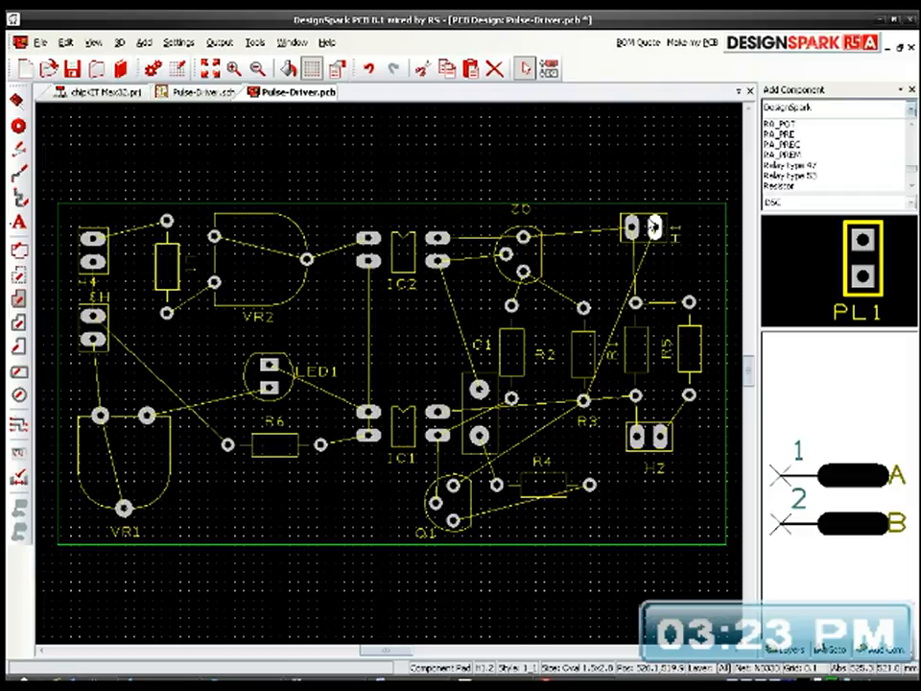
key(r)
key(r)
mouse_move(628, 246)
mouse_down()
mouse_move(645, 258)
mouse_move(633, 246)
mouse_move(637, 259)
mouse_move(629, 257)
mouse_up()
click(628, 252)
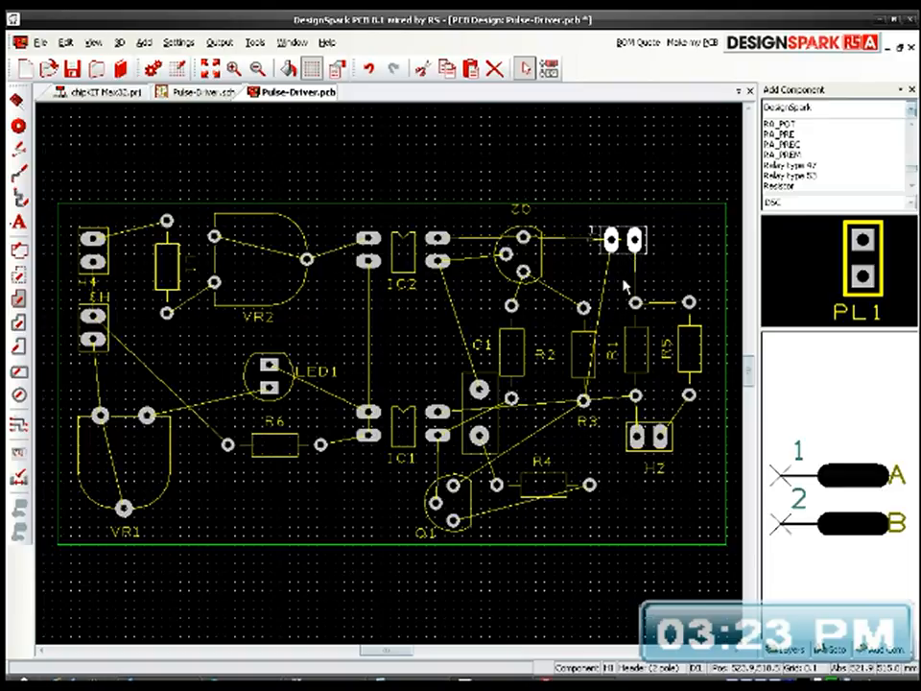
click(592, 231)
drag(592, 232, 666, 240)
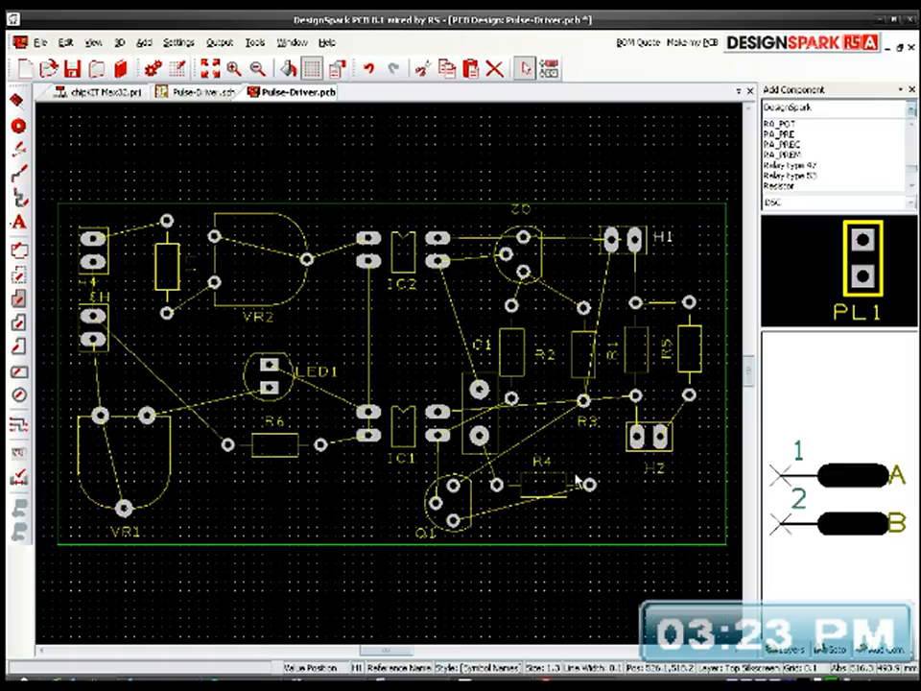
Step: Shift IC1 slightly left, and lower IC2 to line up above it, closer to IC1
click(401, 432)
drag(401, 432, 385, 428)
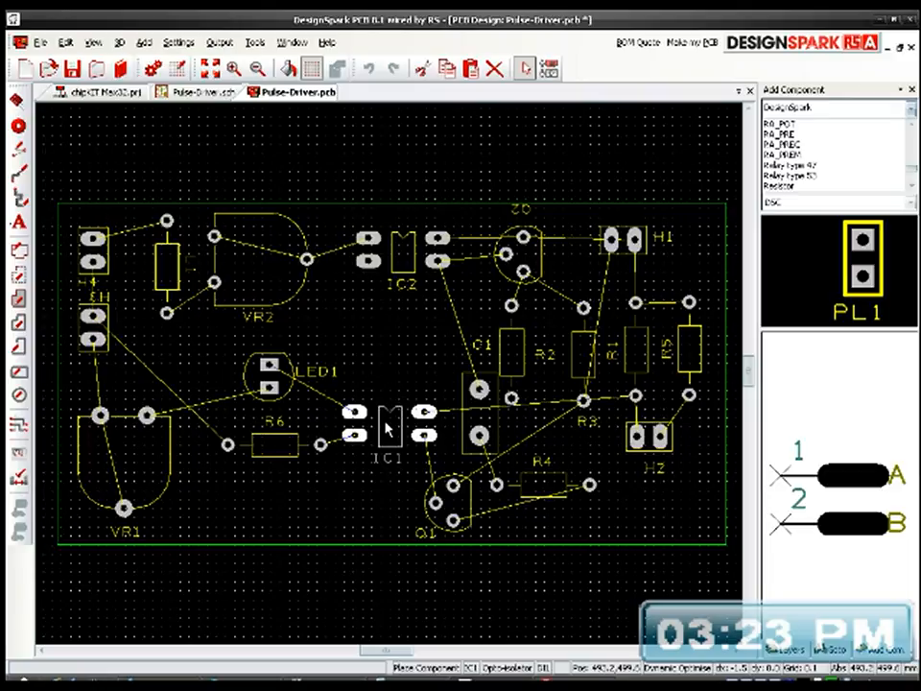
drag(402, 257, 392, 310)
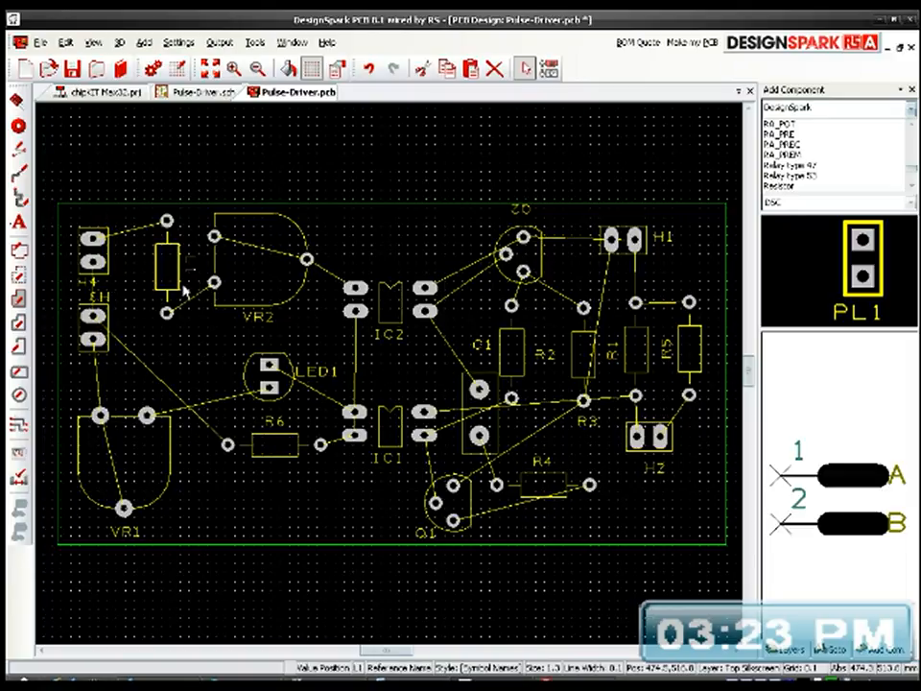
Step: Place L1's label horizontally at the inductor's left side, and move H3 down, away from H4
drag(195, 254, 149, 275)
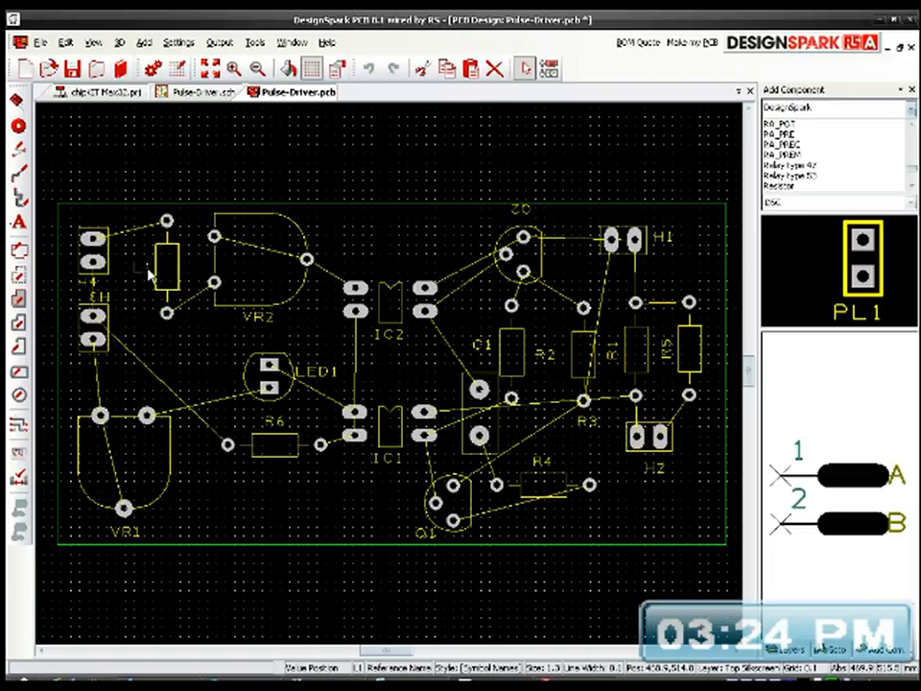
click(308, 165)
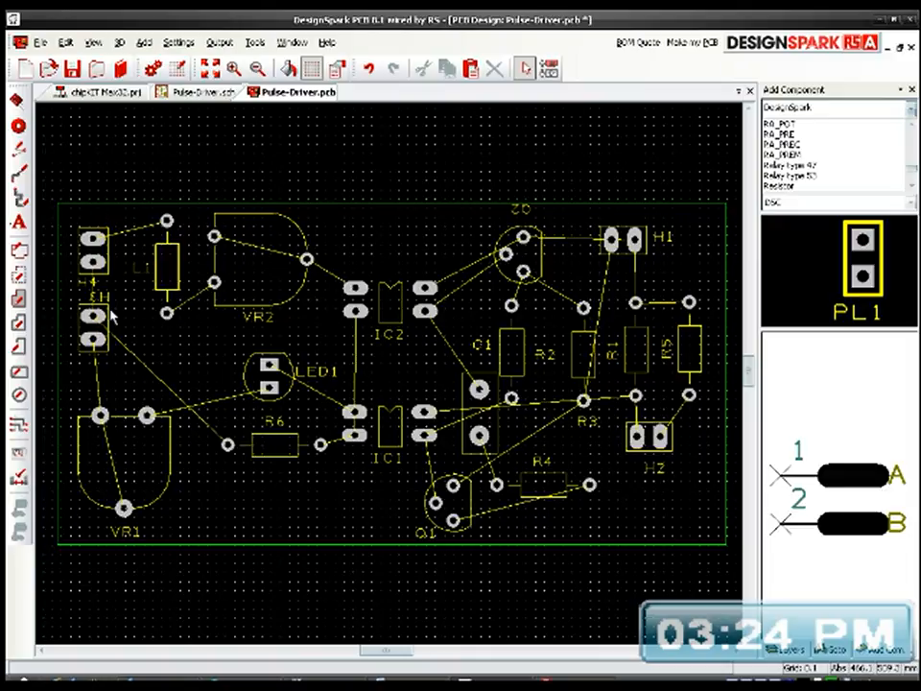
drag(113, 355, 112, 370)
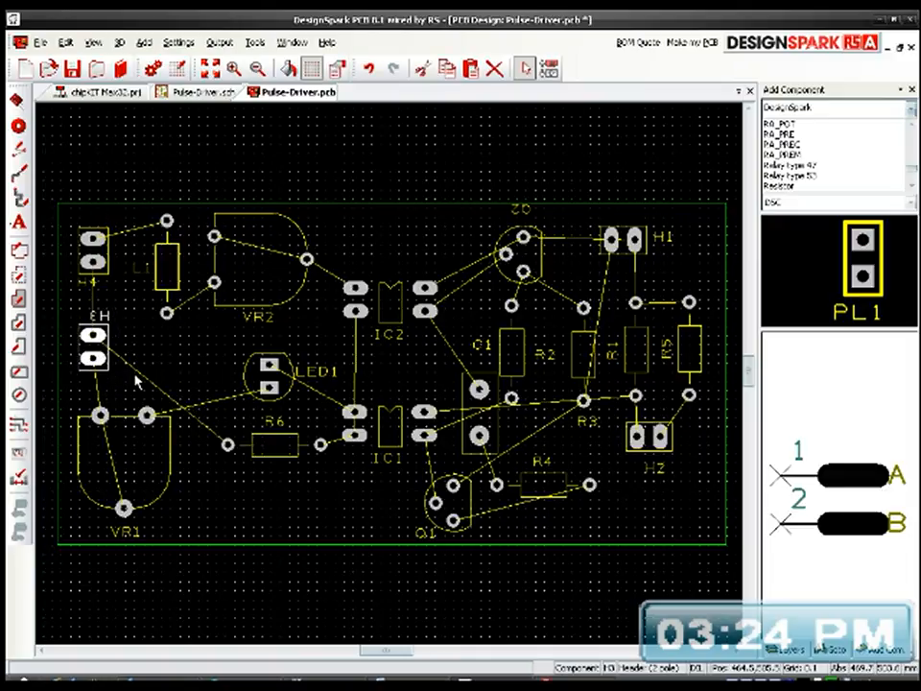
click(143, 358)
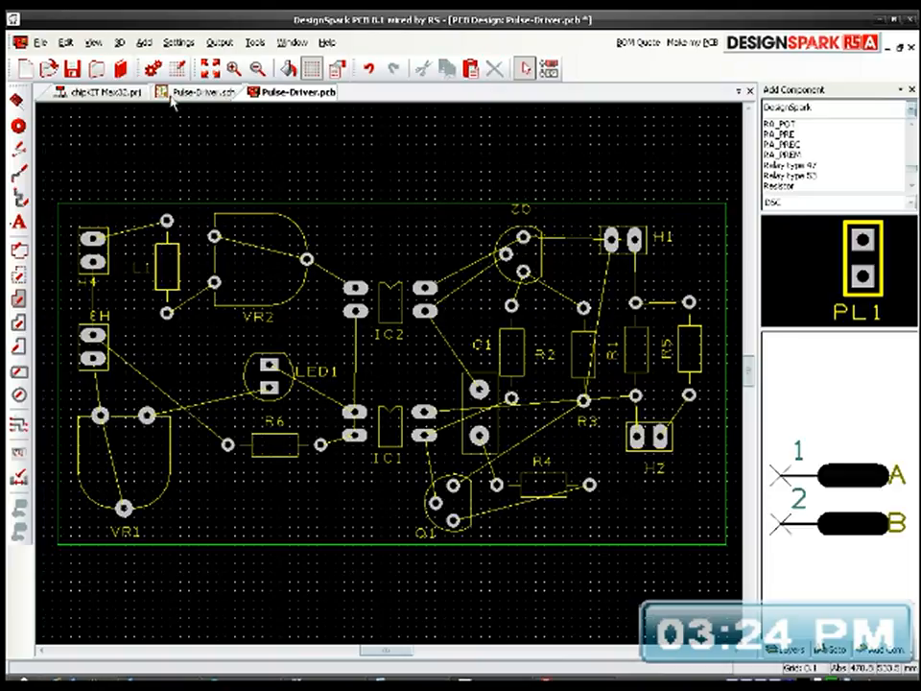
click(211, 70)
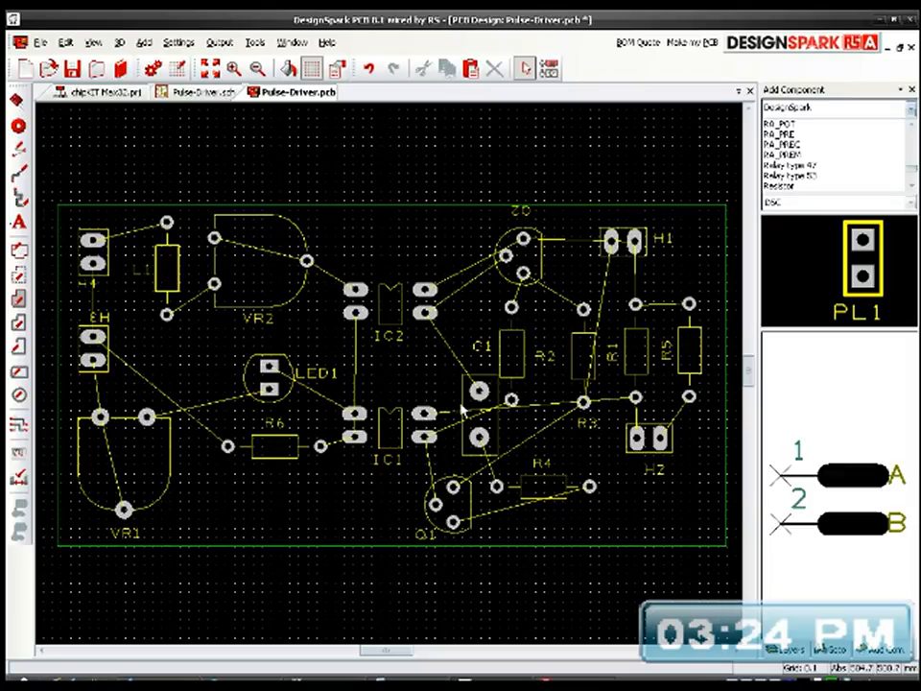
Step: Turn R1's and R5's labels horizontal, placing R1's left of its upper pad and R5's right of its upper pad
click(614, 359)
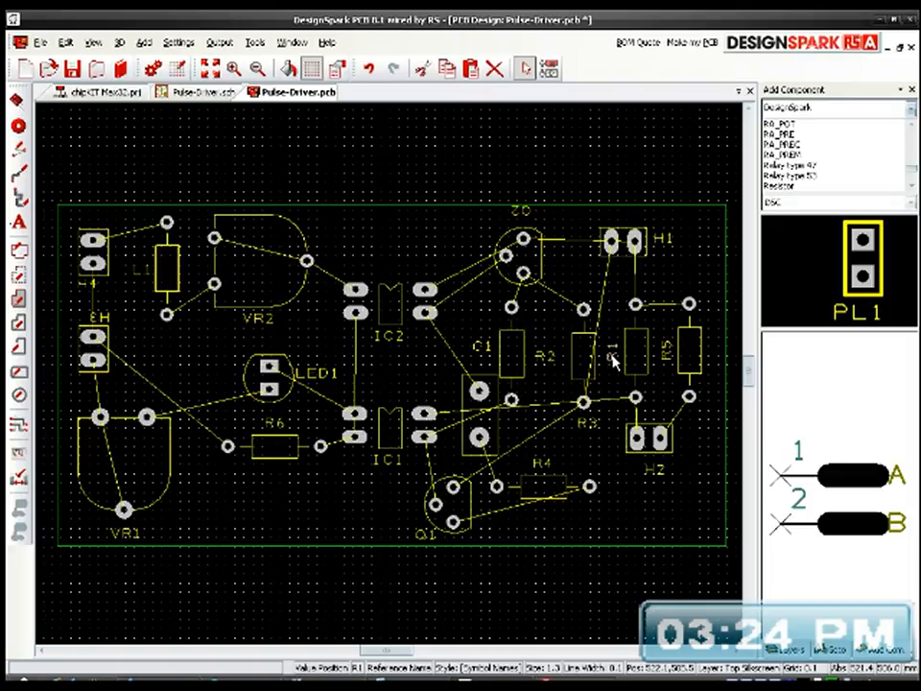
key(r)
drag(588, 391, 608, 307)
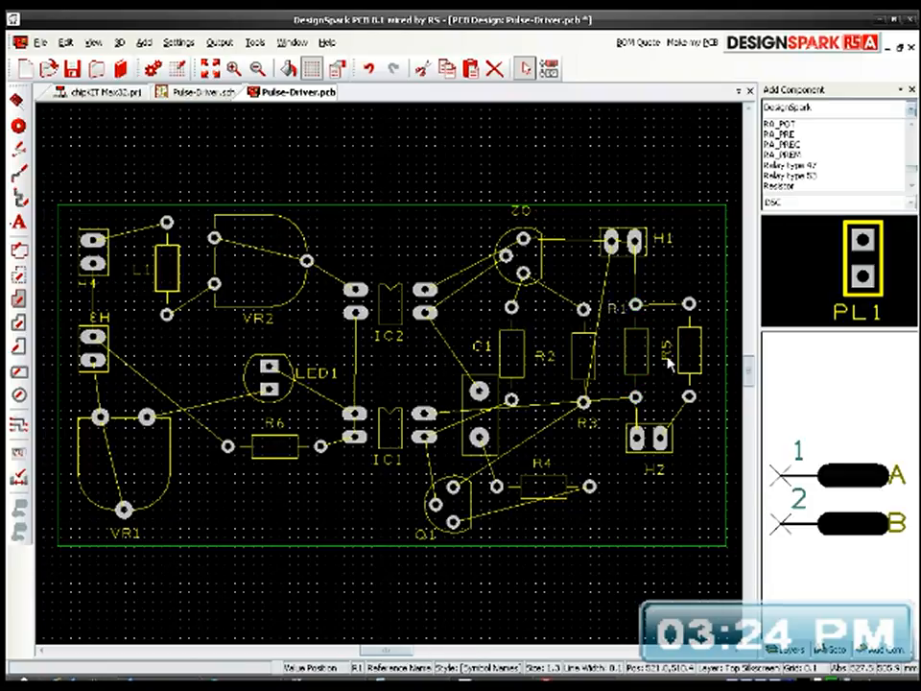
click(667, 357)
key(r)
key(r)
key(r)
drag(675, 352, 695, 303)
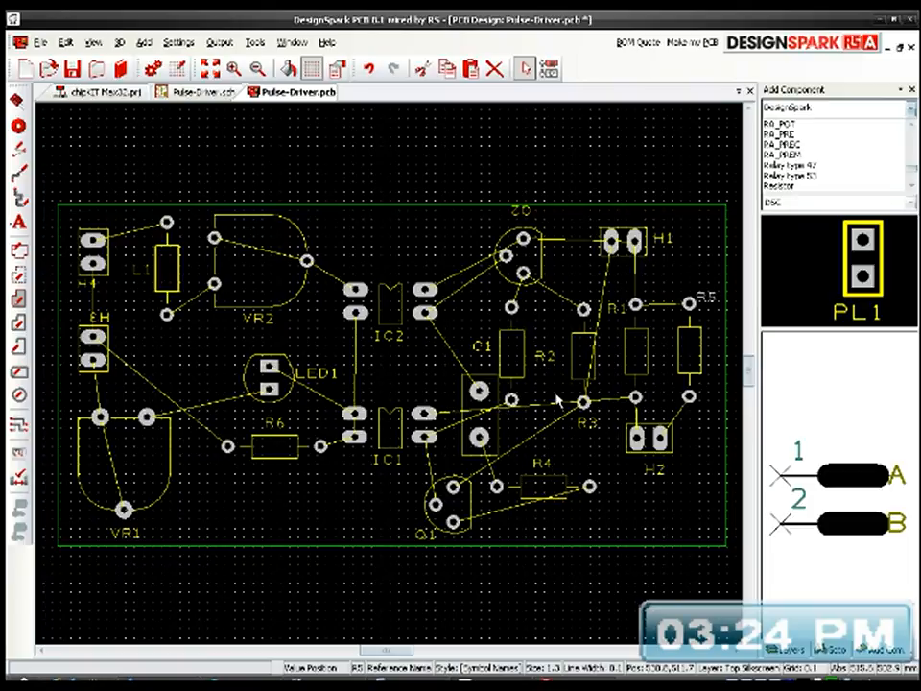
Step: Place Q2's label upright at the transistor's left side, and lower C1's label closer to the capacitor
key(r)
key(r)
drag(540, 200, 484, 234)
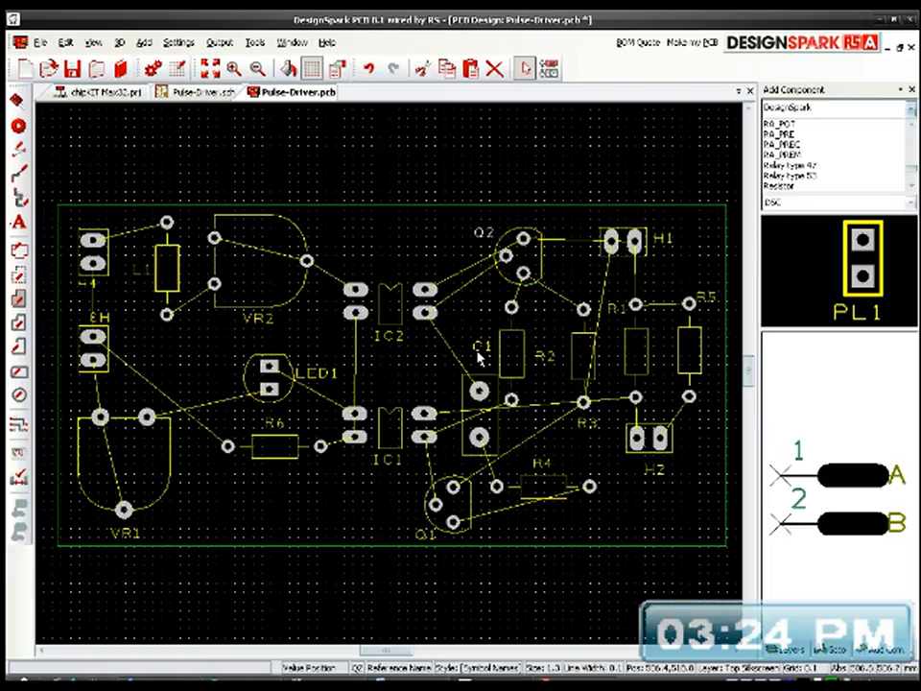
drag(477, 355, 479, 363)
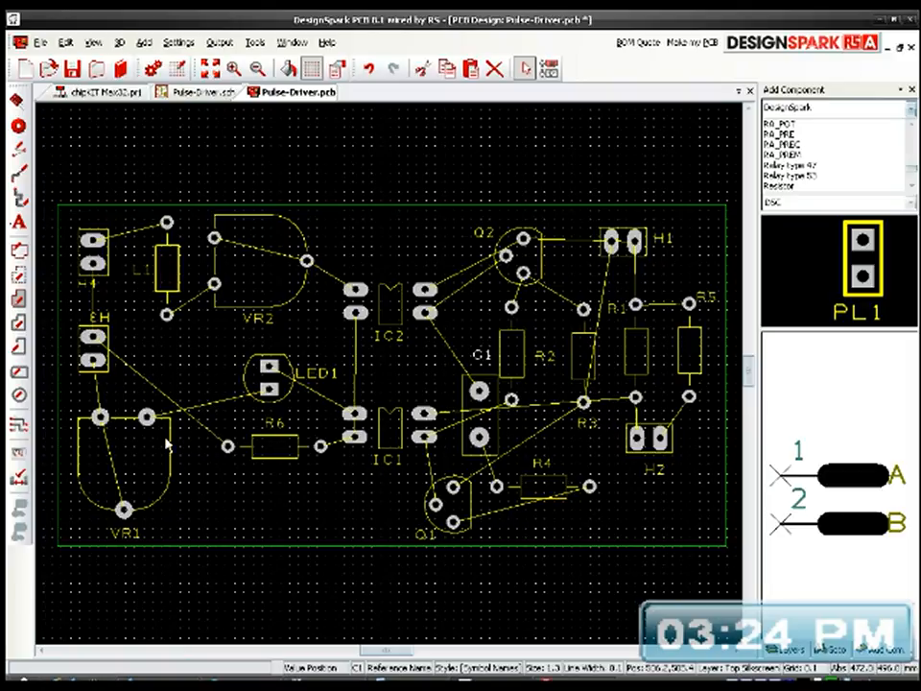
Step: Put H3's label upright below its header and H4's label above its header's left corner, and save the board
drag(106, 318, 77, 312)
key(r)
key(r)
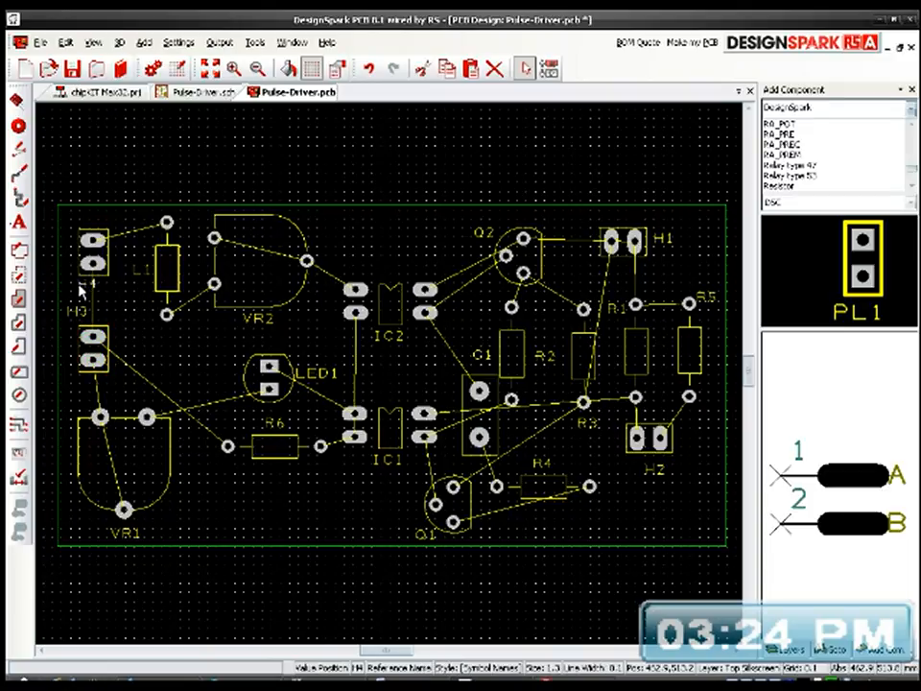
drag(78, 294, 84, 219)
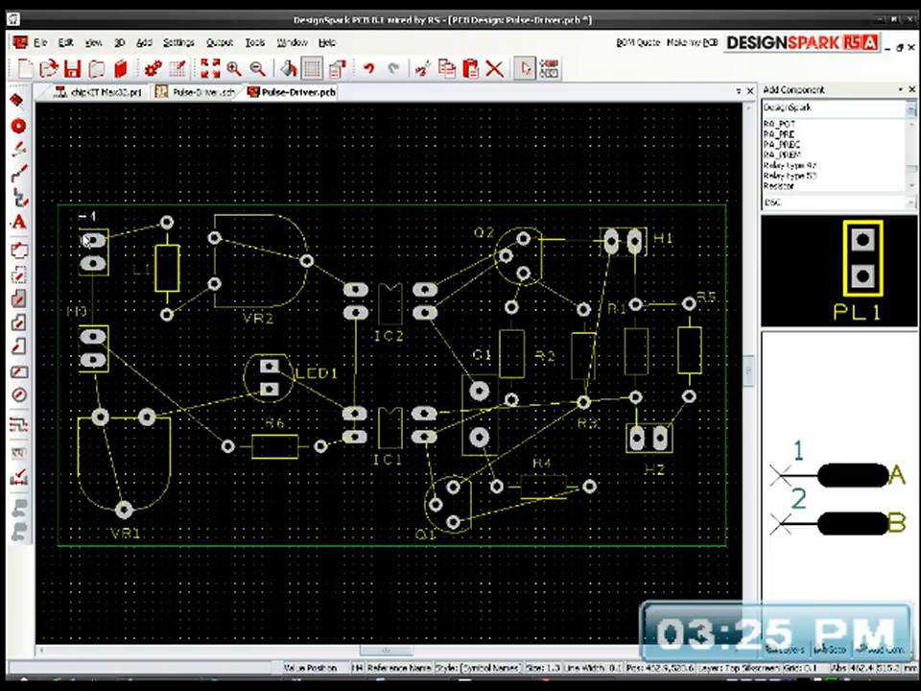
drag(72, 312, 82, 387)
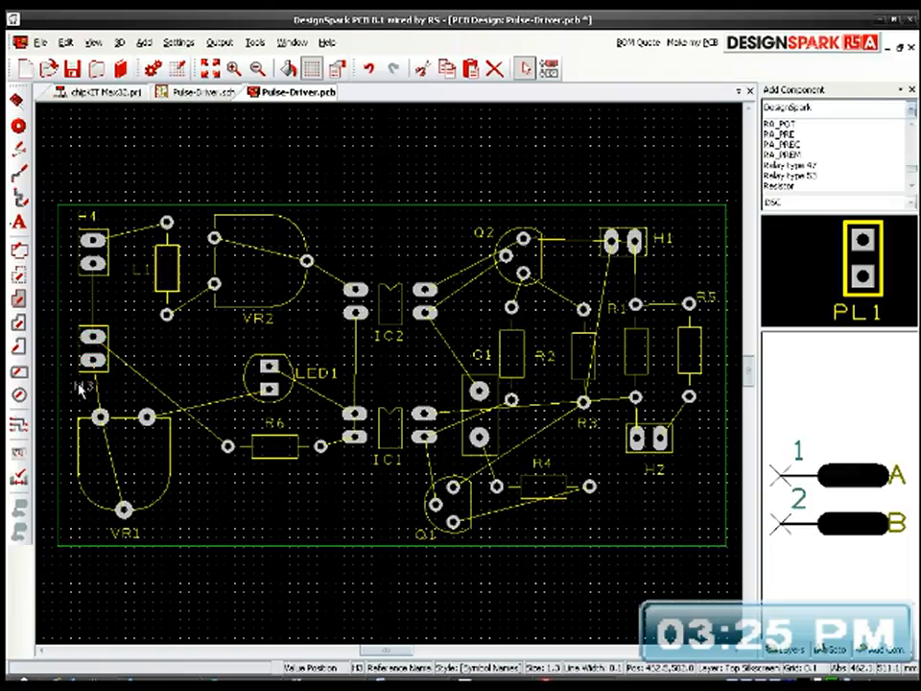
drag(88, 219, 82, 220)
click(227, 185)
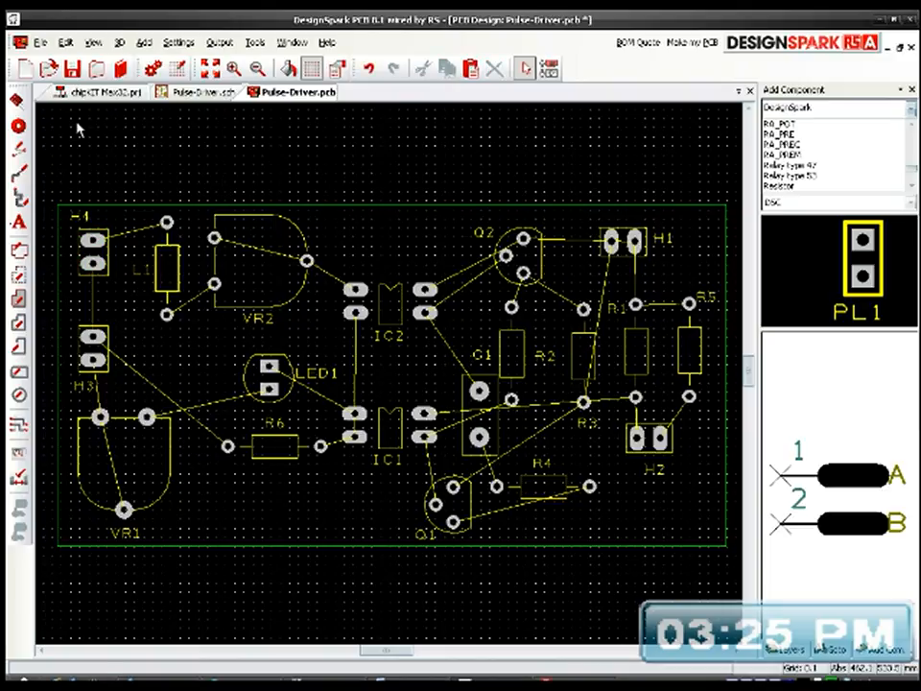
click(72, 67)
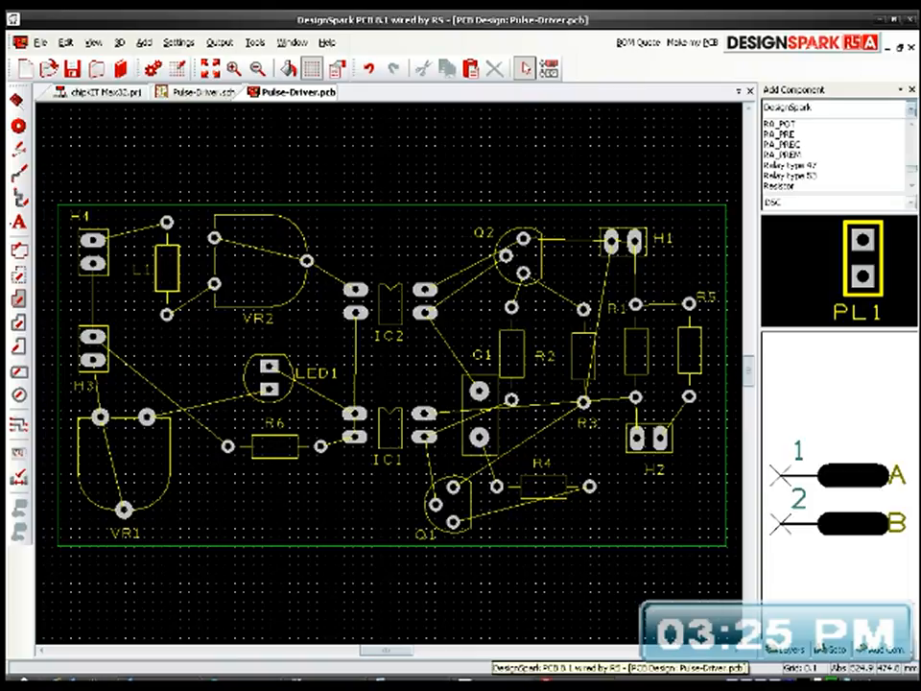
Step: Route a track between VR1's bottom pad and its upper-left pad, running vertically with a bend near the bottom pad
right_click(126, 509)
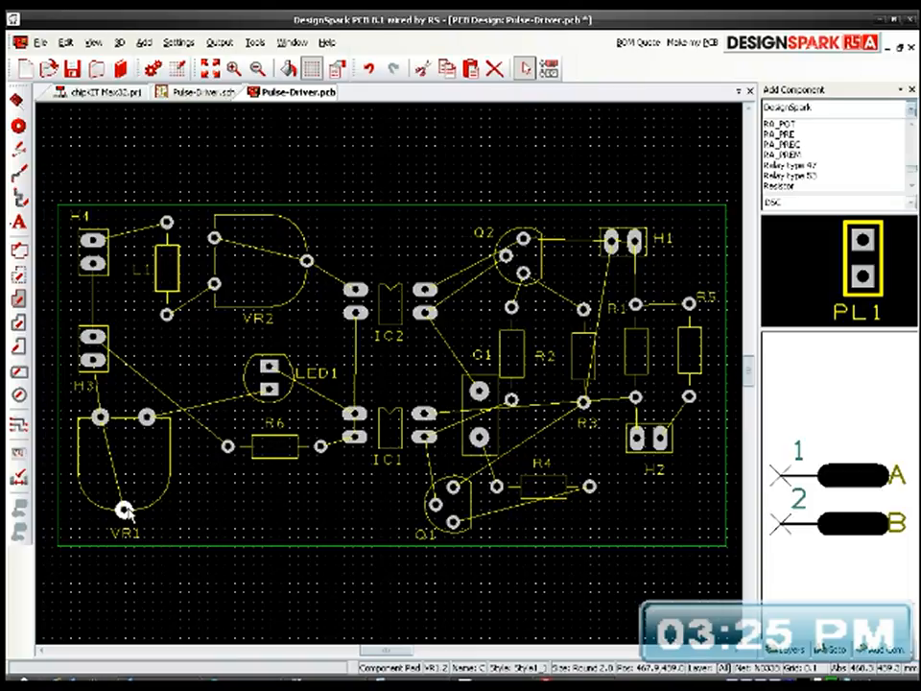
click(182, 494)
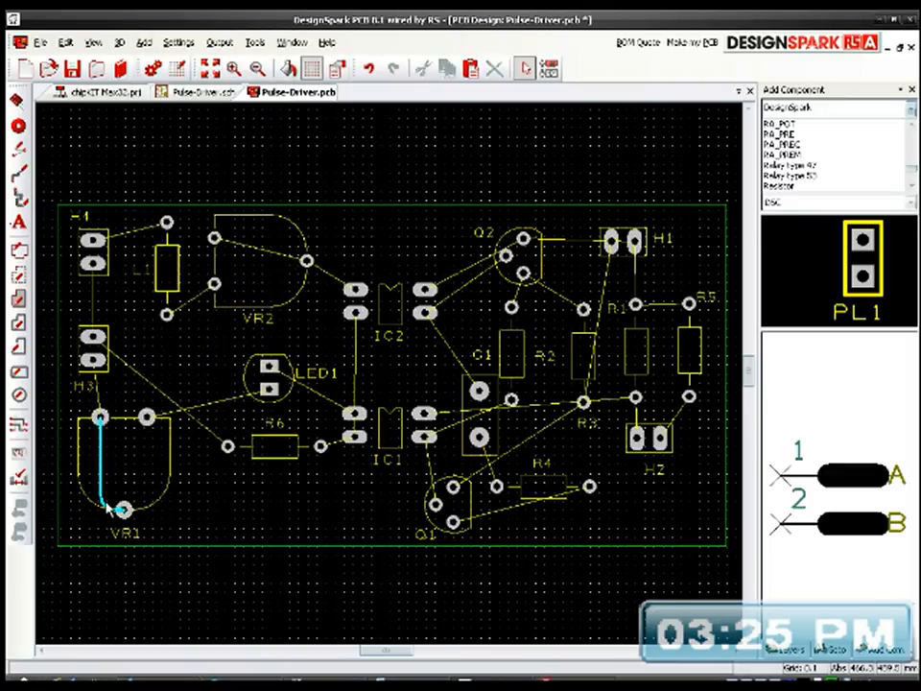
Step: Finish the VR1 track, and autoroute VR1's upper-left pad to H3's lower pad and its upper-right pad to LED1's lower pad
click(107, 420)
right_click(103, 416)
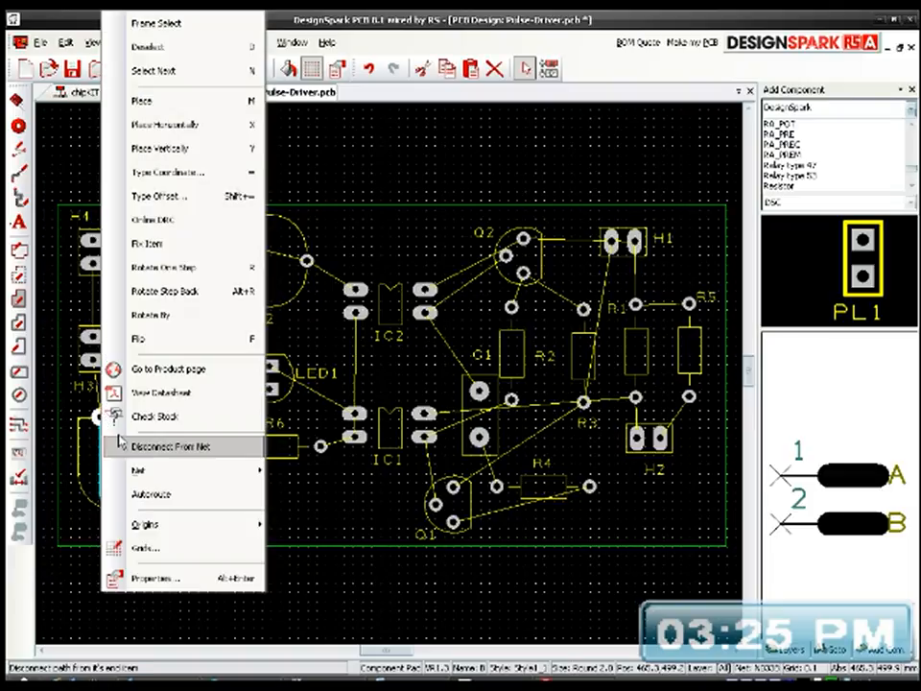
click(117, 494)
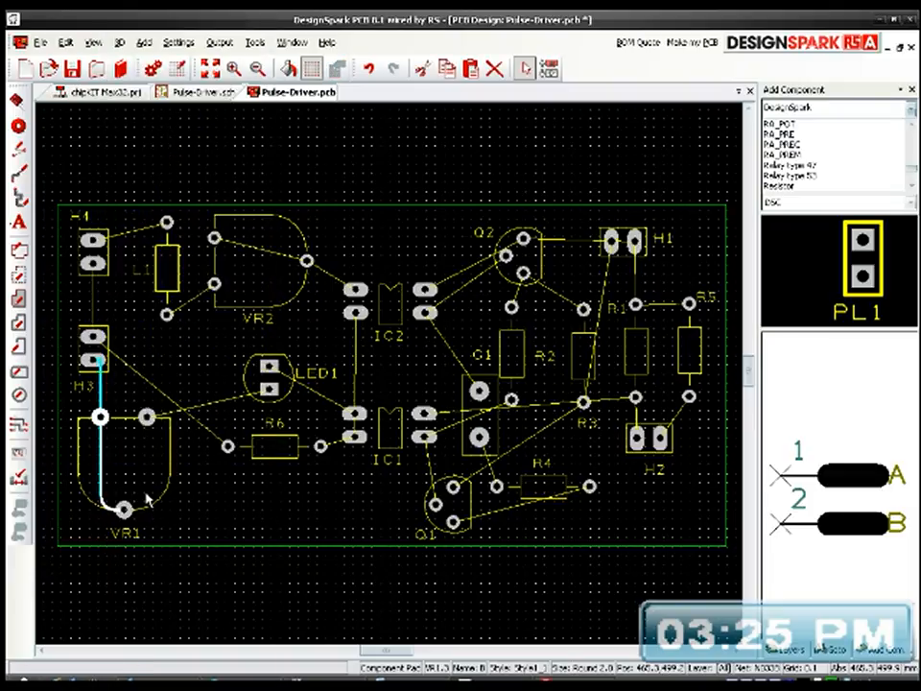
right_click(152, 420)
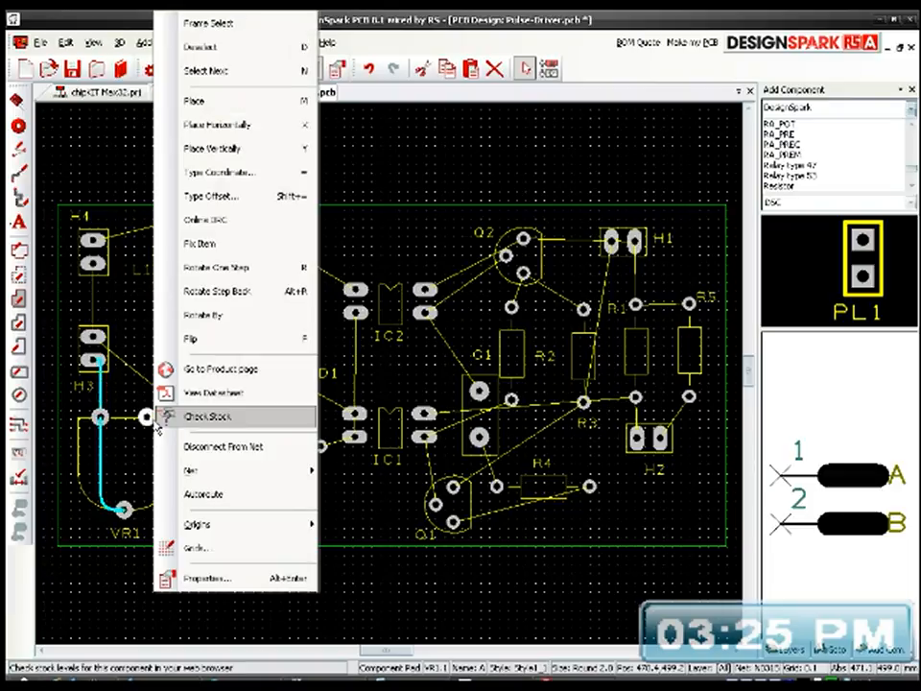
click(192, 494)
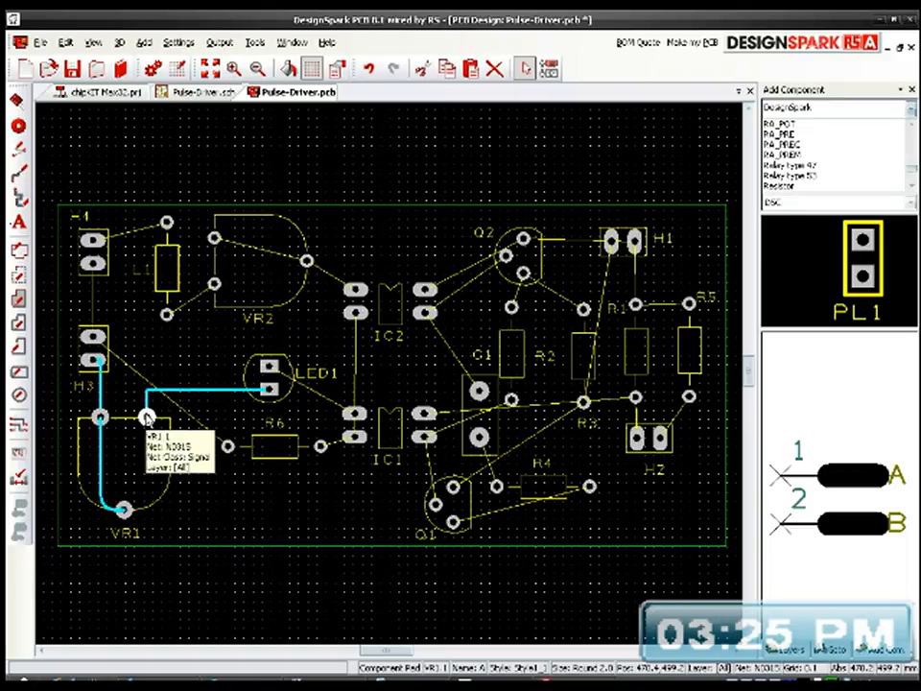
Step: Try autorouting R6's left pad to H3's upper pad, and undo the resulting track
click(227, 447)
right_click(226, 447)
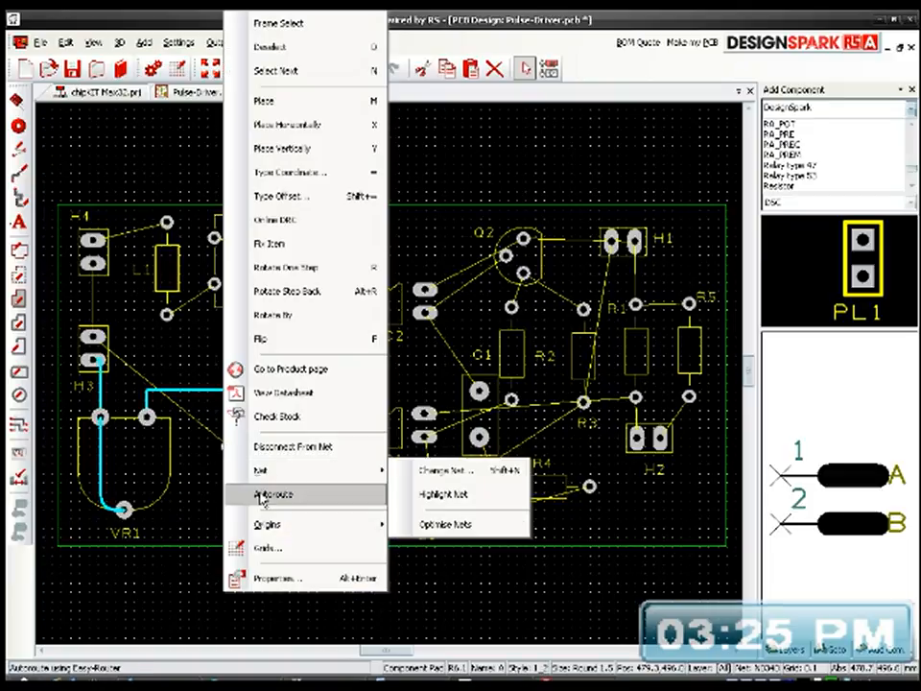
click(261, 494)
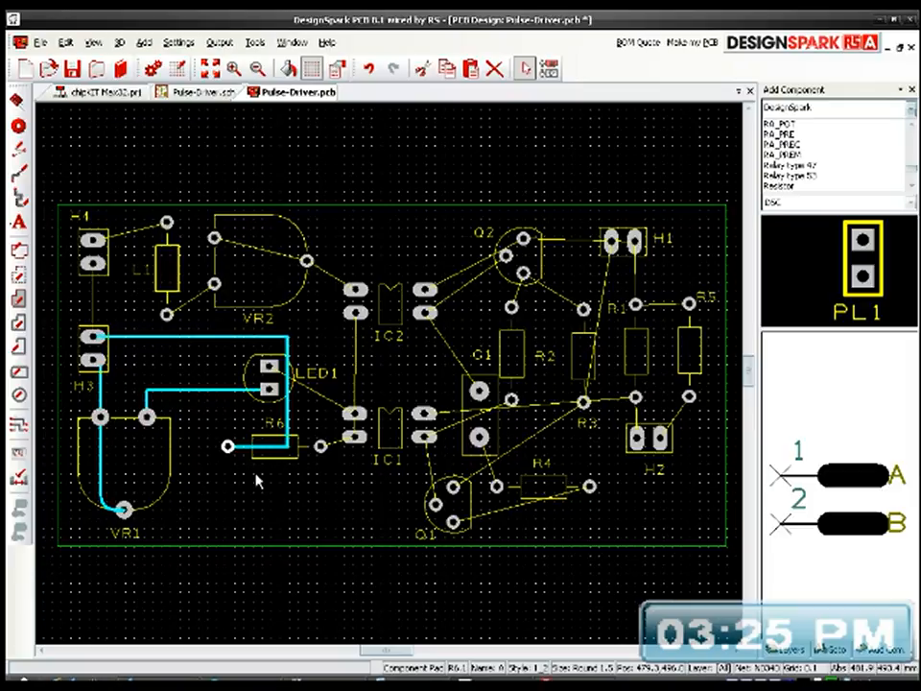
key(ctrl+z)
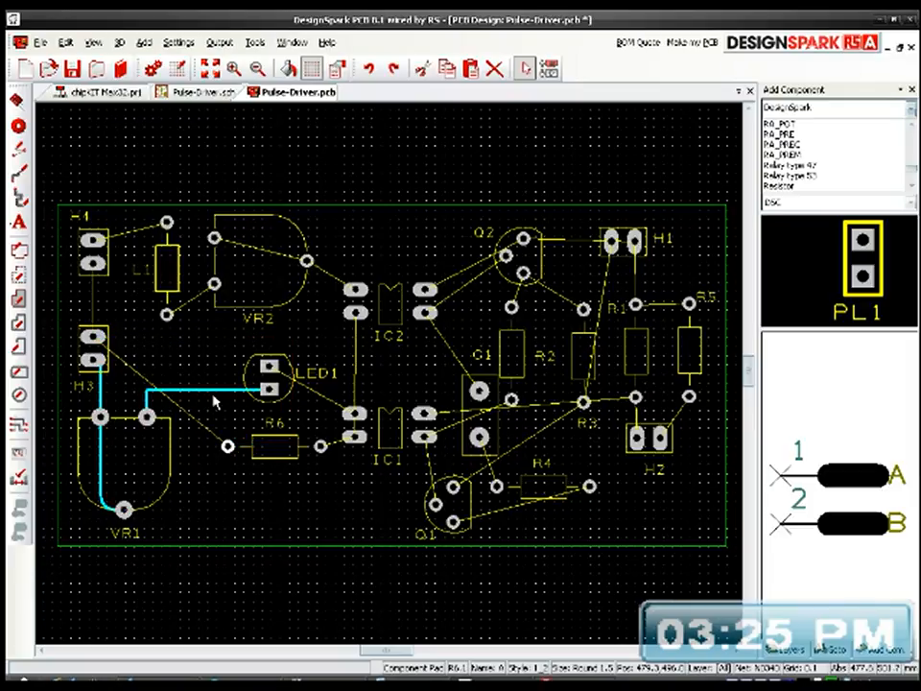
Step: Autoroute LED1's upper pad to IC1's upper-left pad
click(269, 367)
right_click(271, 366)
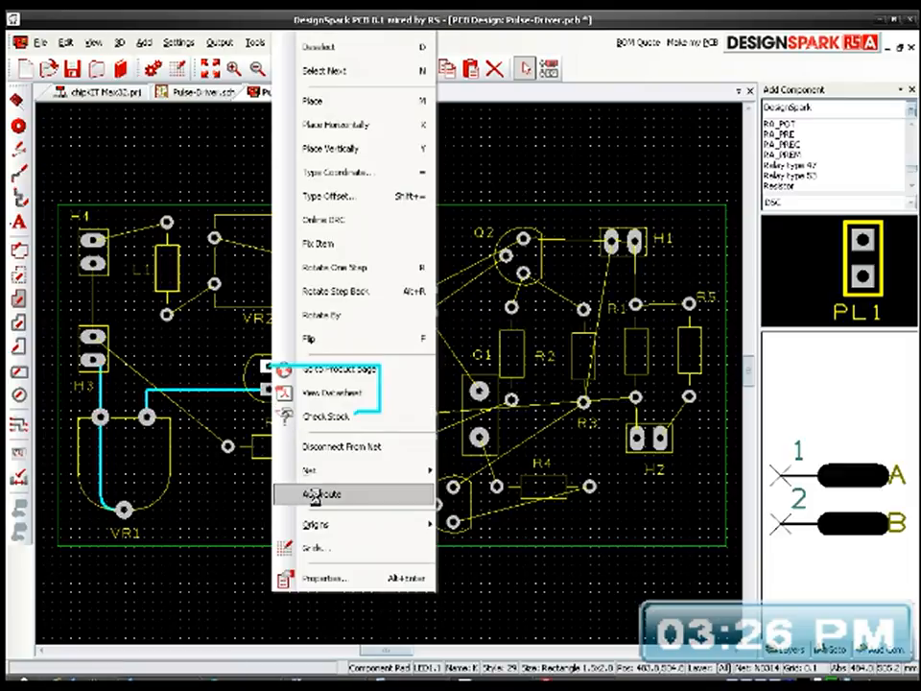
click(315, 495)
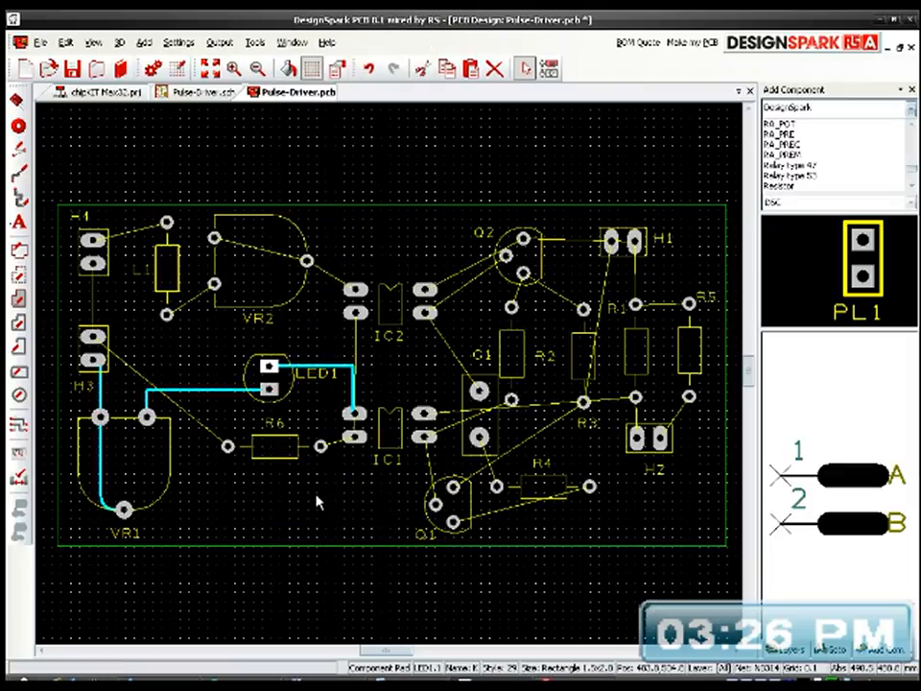
Step: Retry autorouting between R6's left pad and H3's upper pad, and undo that track as well
click(228, 446)
right_click(229, 446)
click(266, 499)
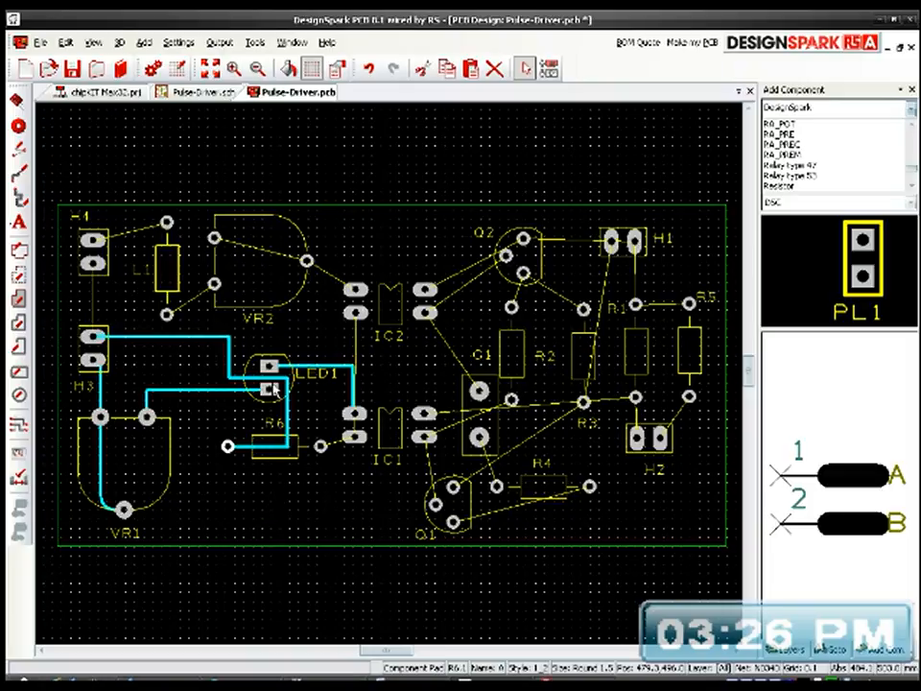
key(ctrl+z)
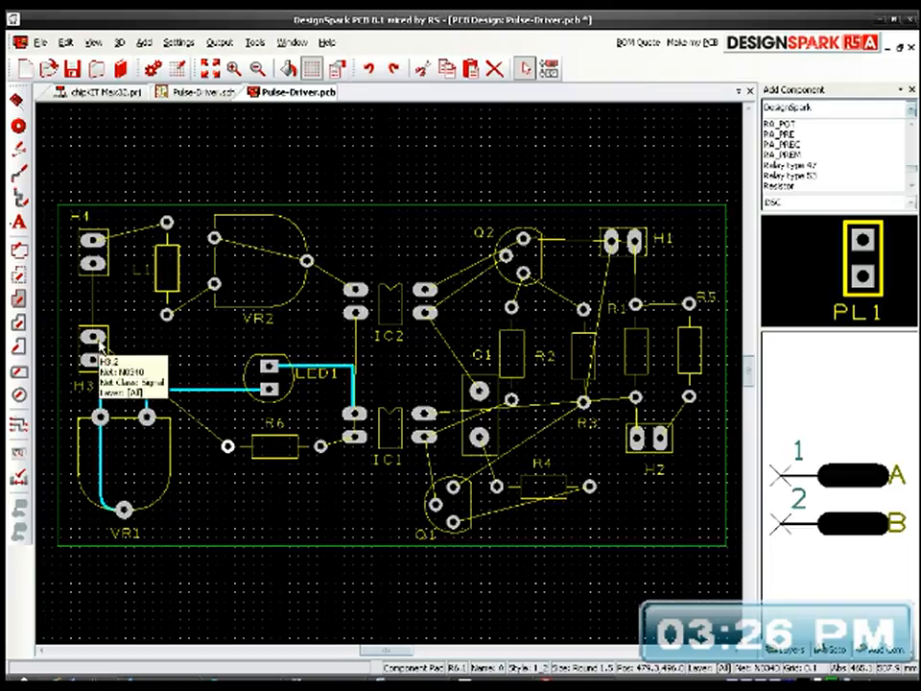
Step: Manually route R6's left pad below VR1's upper-right pad and up between VR1's two upper pads to H3's upper pad
click(228, 447)
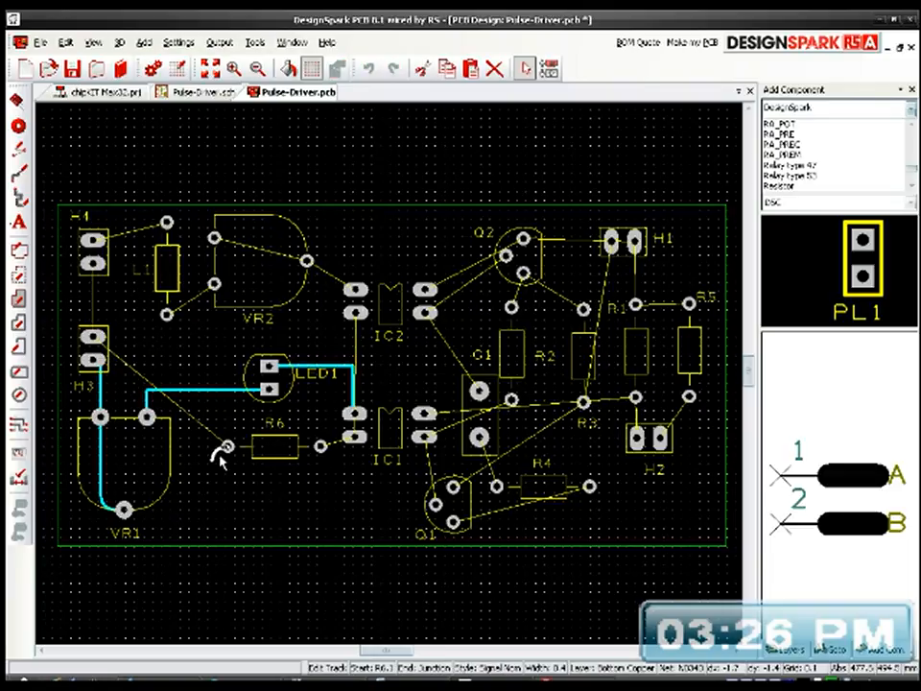
click(226, 465)
click(126, 439)
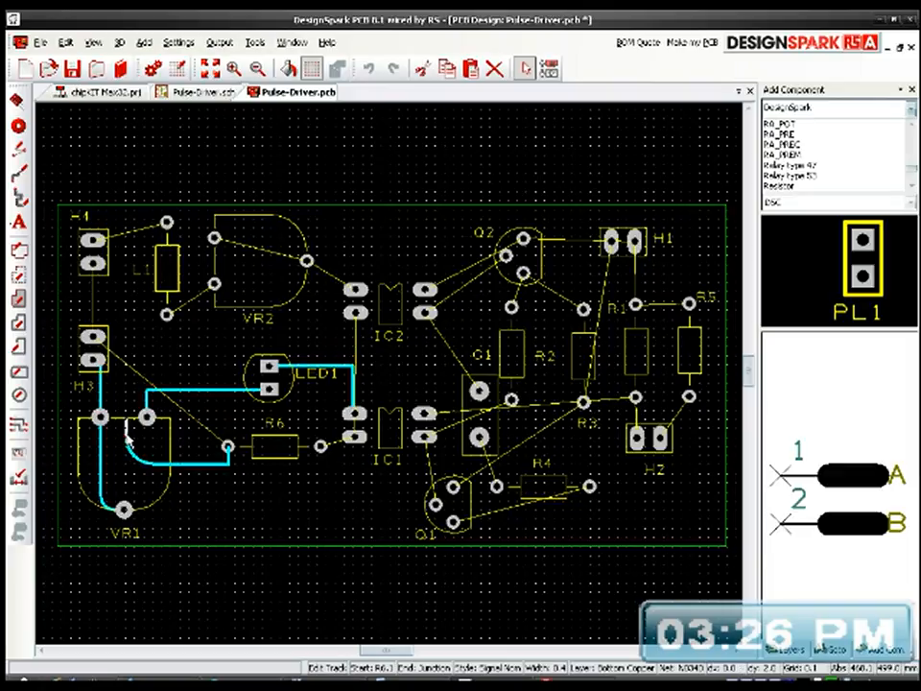
click(100, 341)
Step: Round the H3–R6 track's corner below R6's left pad and the corner of the VR1–LED1 track
scroll(255, 507, up, 3)
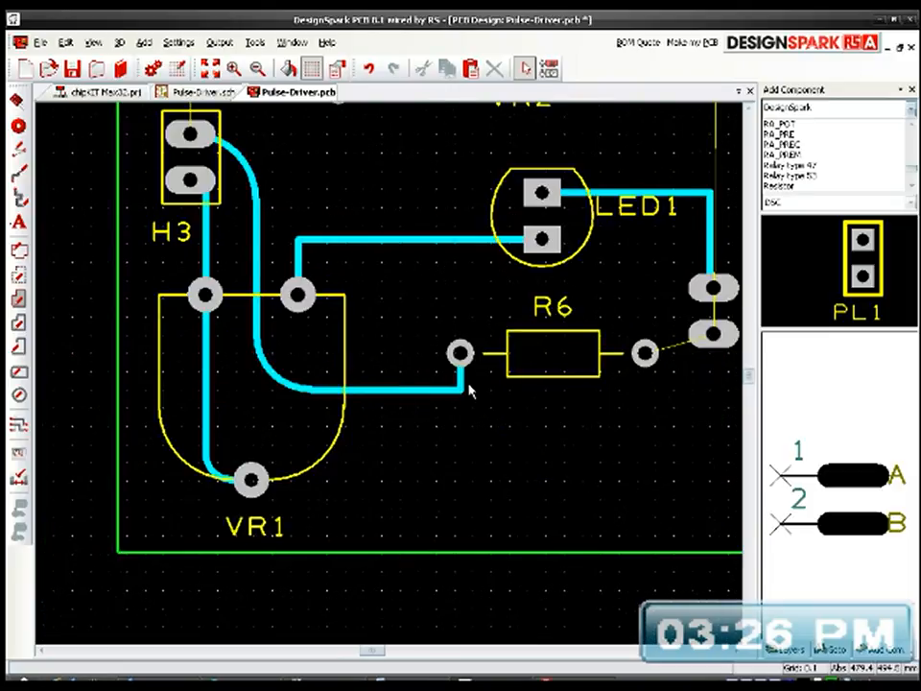
drag(461, 392, 449, 381)
middle_drag(462, 433, 468, 537)
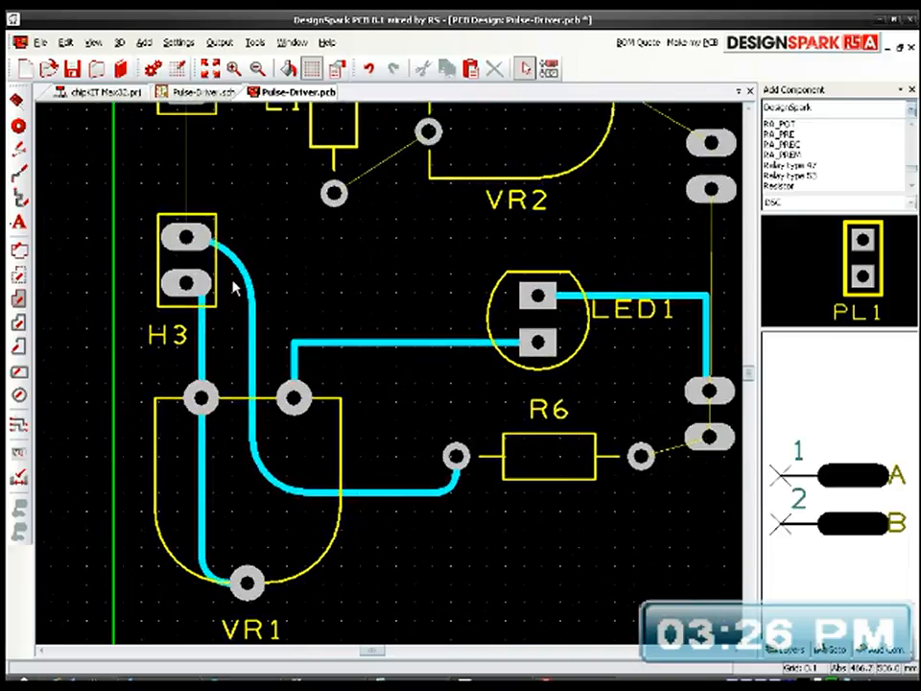
drag(298, 348, 311, 361)
Step: Autoroute R6's right pad to IC1's lower-left pad, and round the corner of the LED1–IC1 track
middle_drag(401, 398, 163, 402)
click(403, 449)
right_click(421, 443)
click(457, 496)
middle_drag(492, 503, 483, 513)
drag(461, 304, 446, 326)
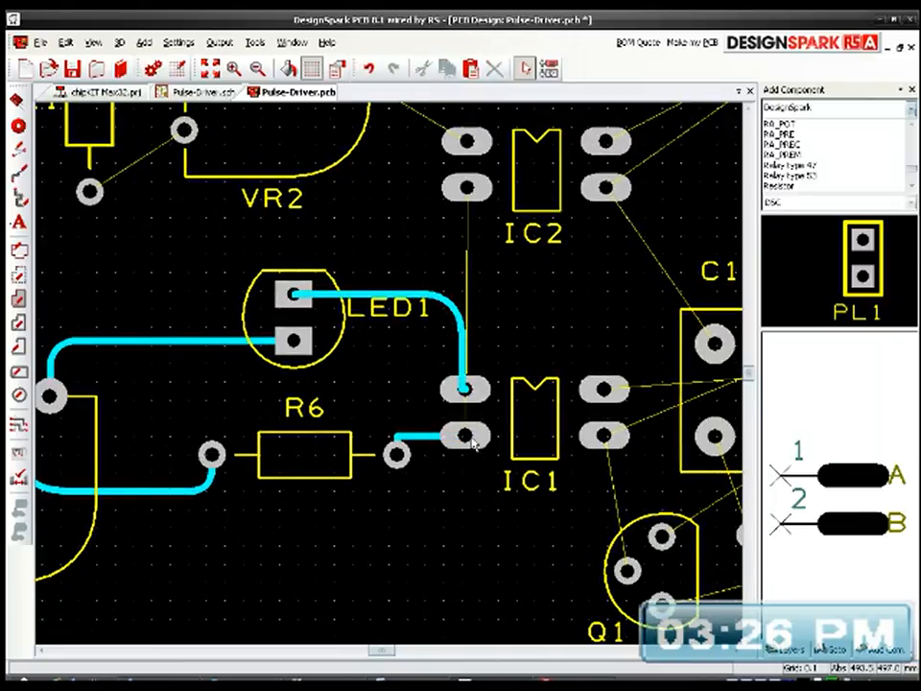
Step: Autoroute IC1's lower-left pad to IC2's lower-left pad, and round both corners of the track
middle_drag(494, 457, 430, 489)
click(429, 490)
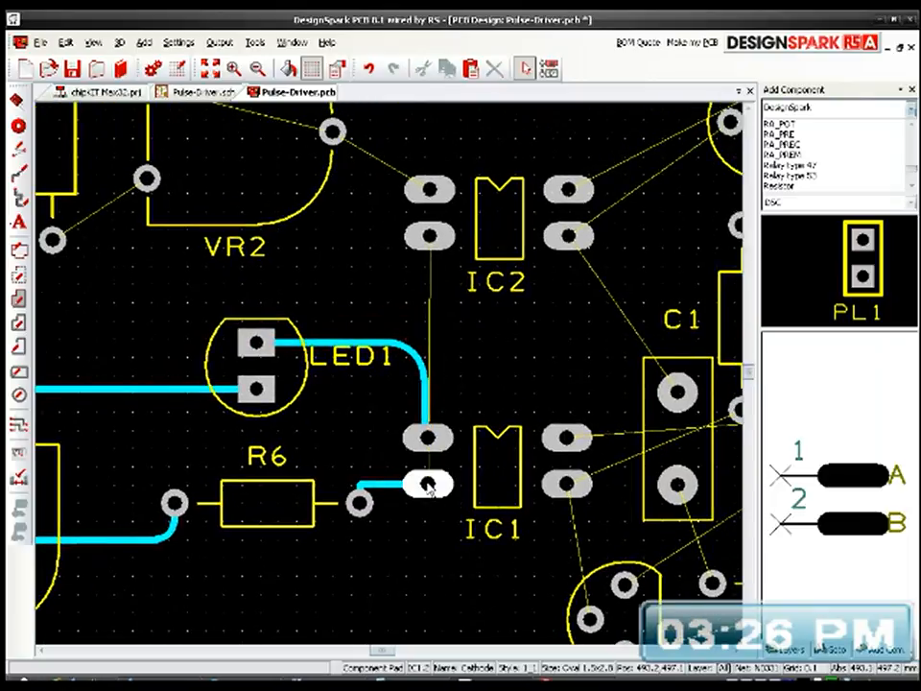
right_click(429, 490)
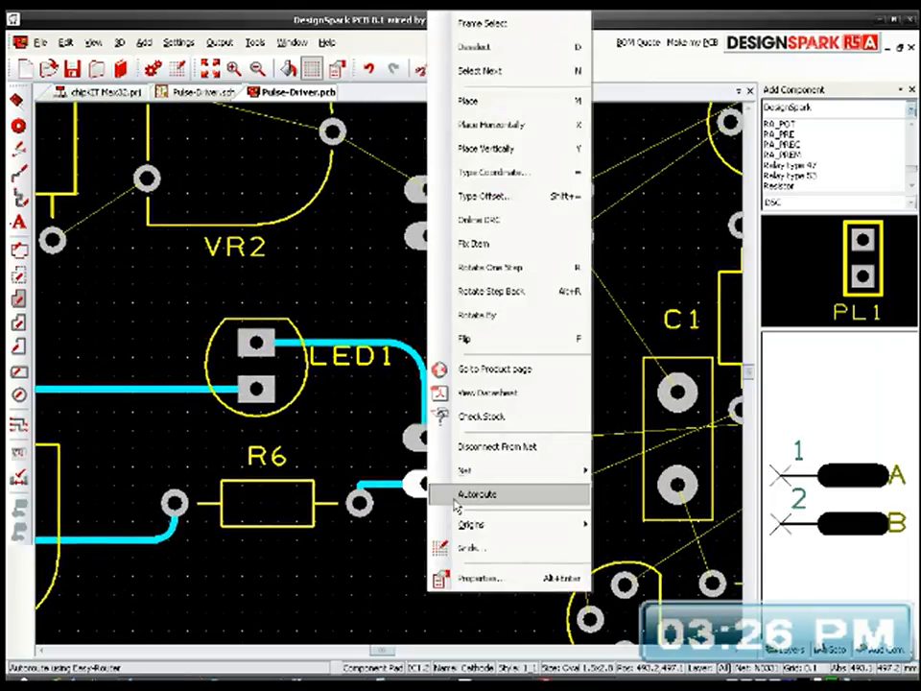
click(440, 494)
drag(480, 489, 465, 460)
drag(480, 243, 464, 246)
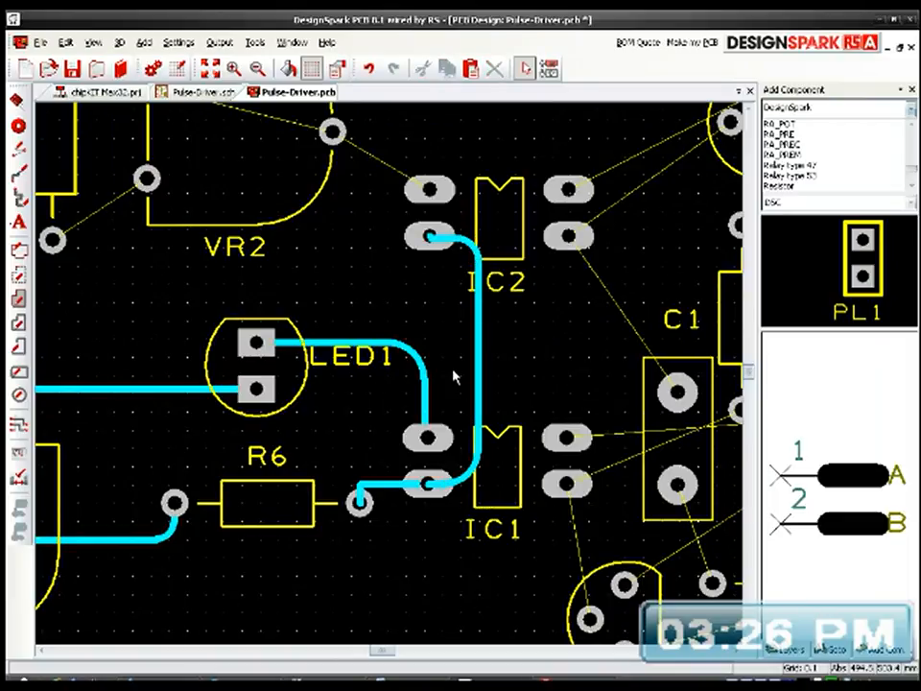
Step: Autoroute VR2's upper-left pad to its right pad, and round the track's corner
middle_drag(451, 248, 549, 384)
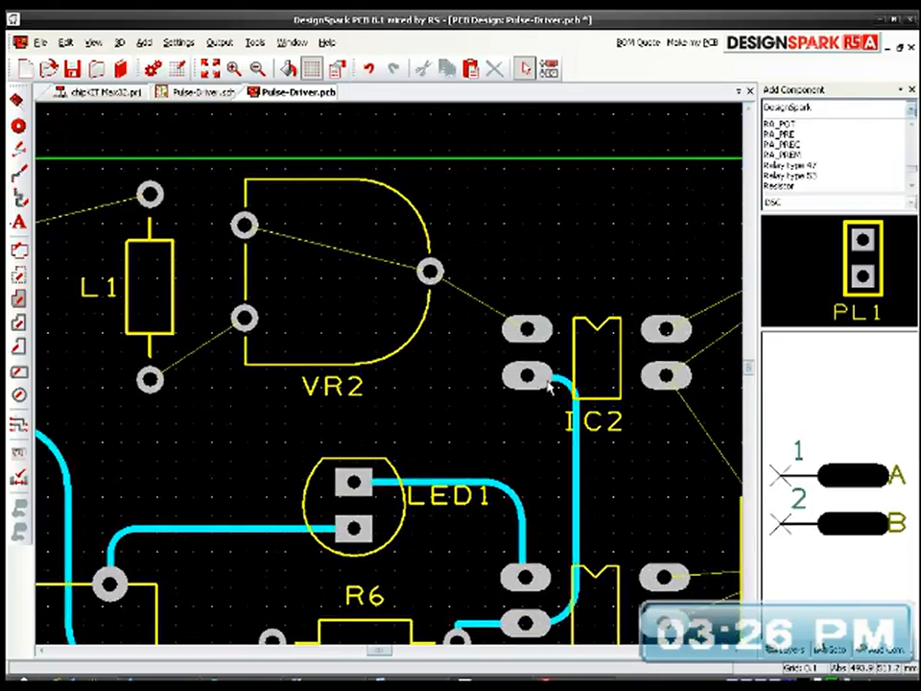
right_click(245, 227)
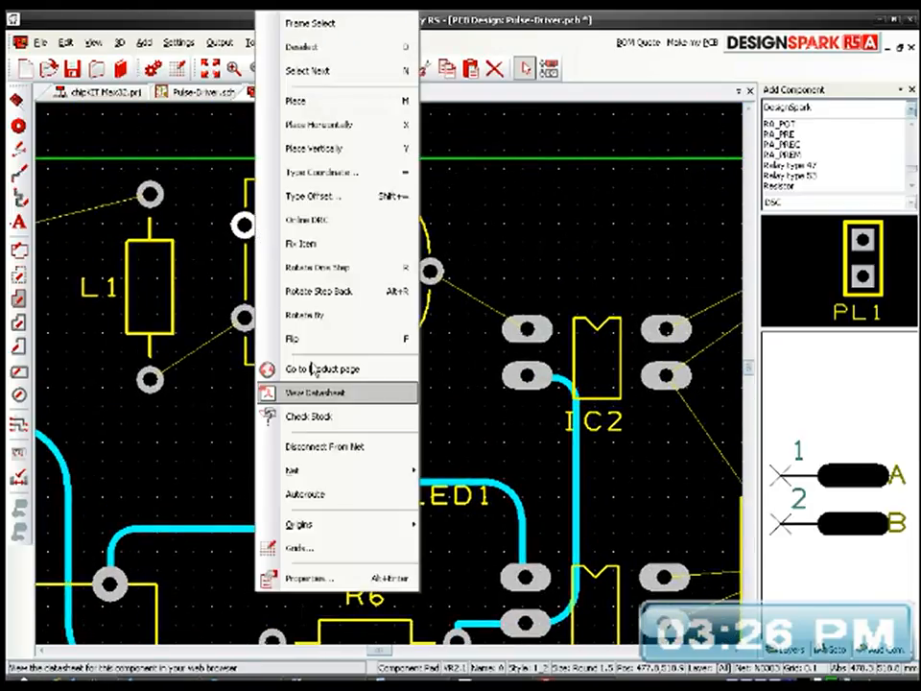
click(349, 494)
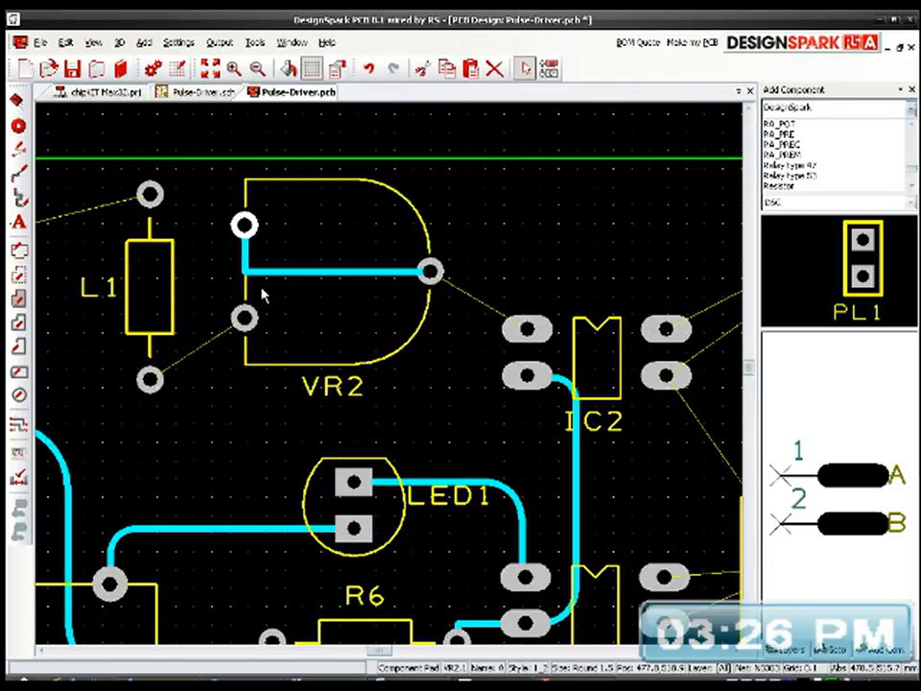
click(252, 234)
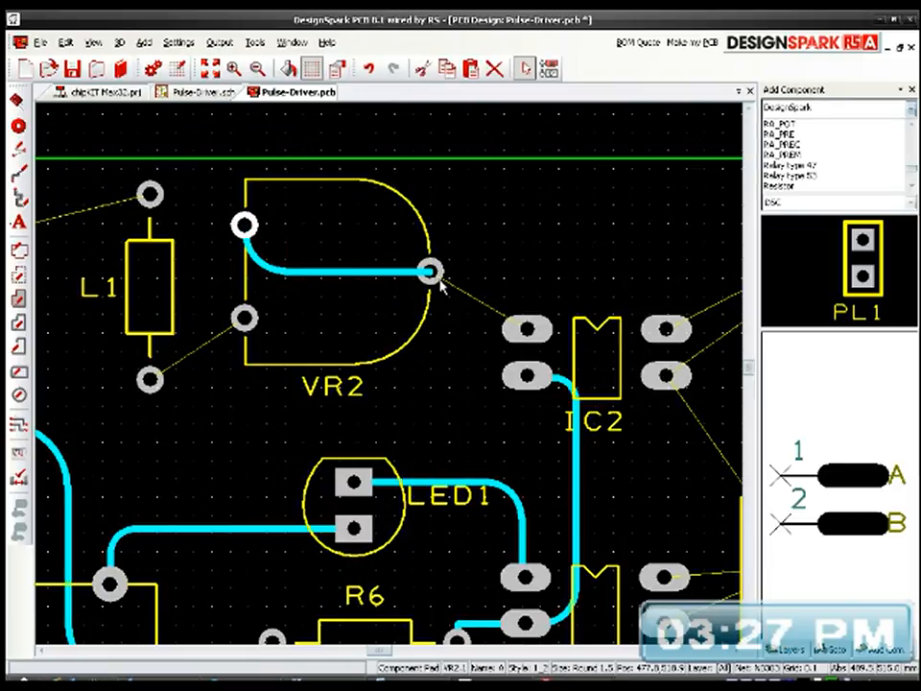
Step: Autoroute IC2's upper-left pad to VR2's right pad, and round the corner of that track
click(527, 329)
right_click(527, 329)
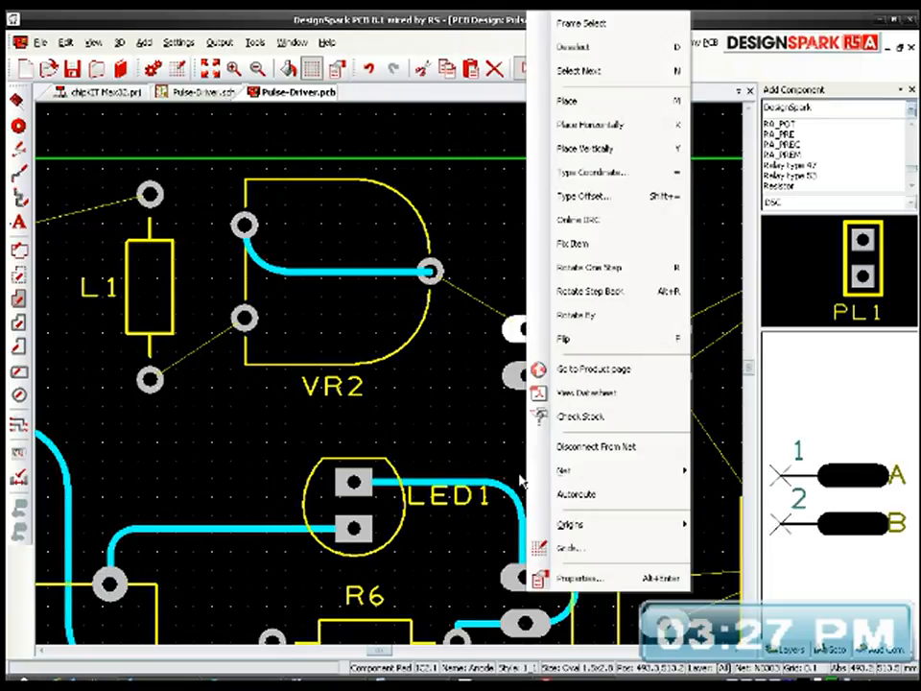
click(576, 494)
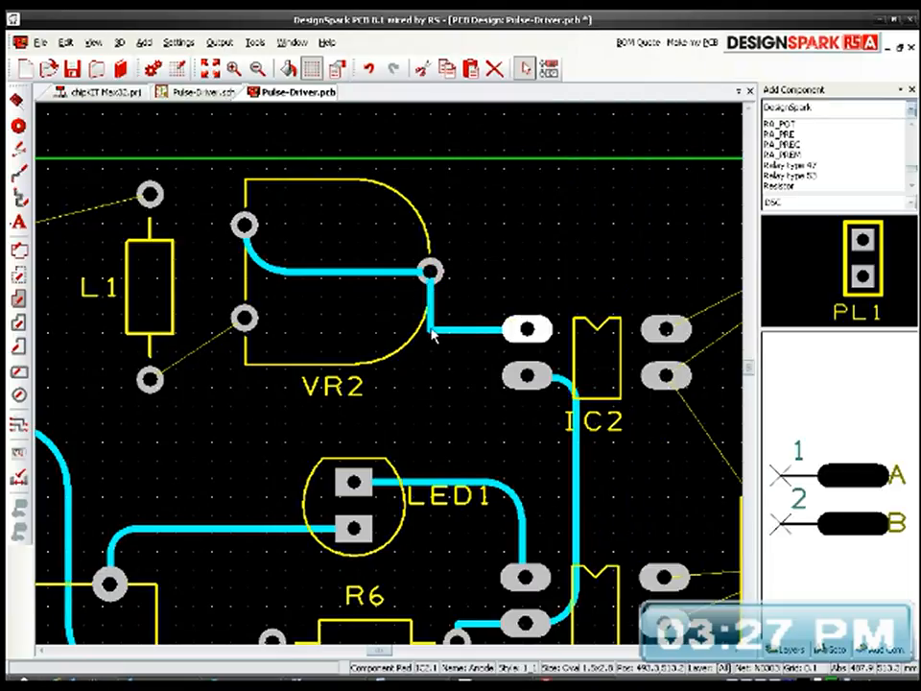
middle_drag(468, 392, 681, 438)
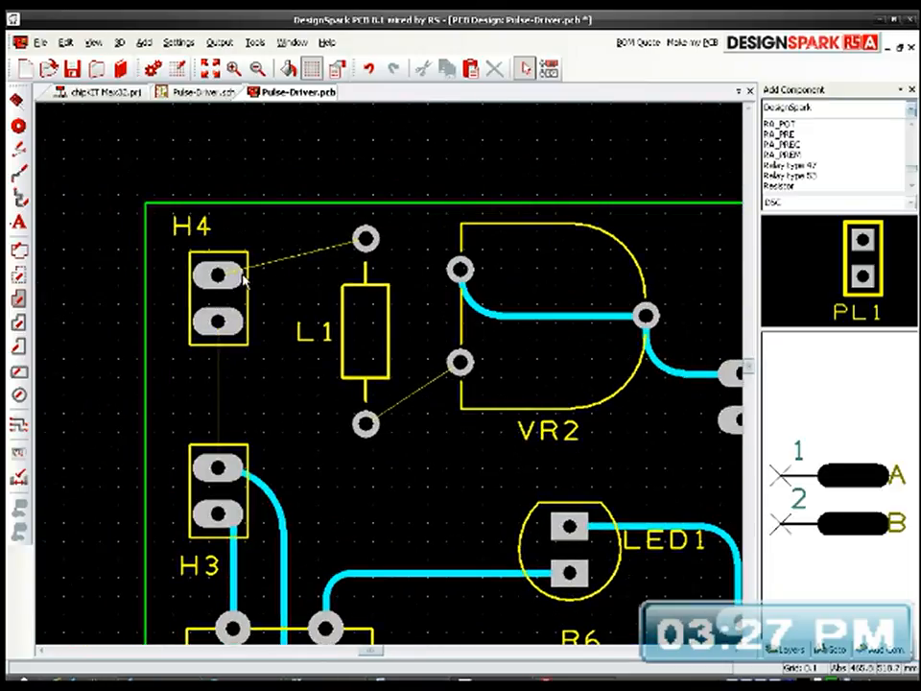
Step: Autoroute the H4 header to connect its lower pad with H3's upper pad
click(244, 279)
right_click(244, 278)
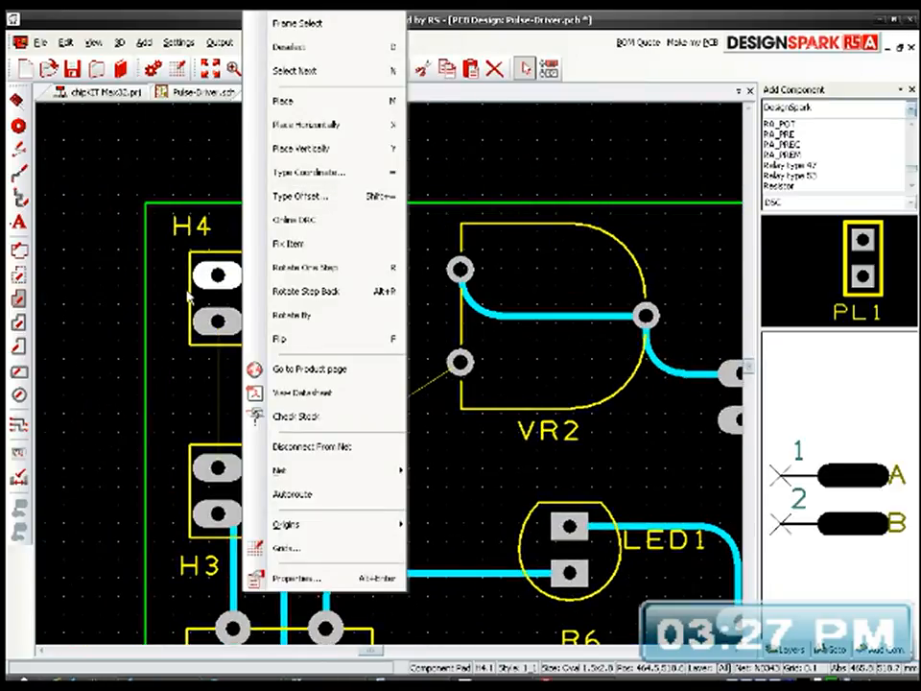
click(187, 292)
click(195, 300)
right_click(197, 305)
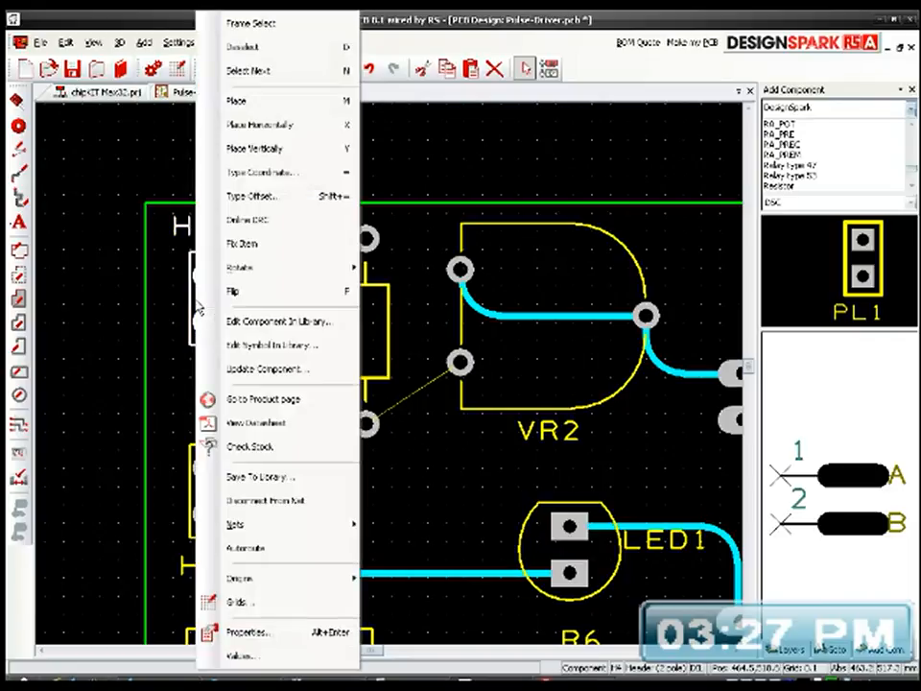
click(274, 548)
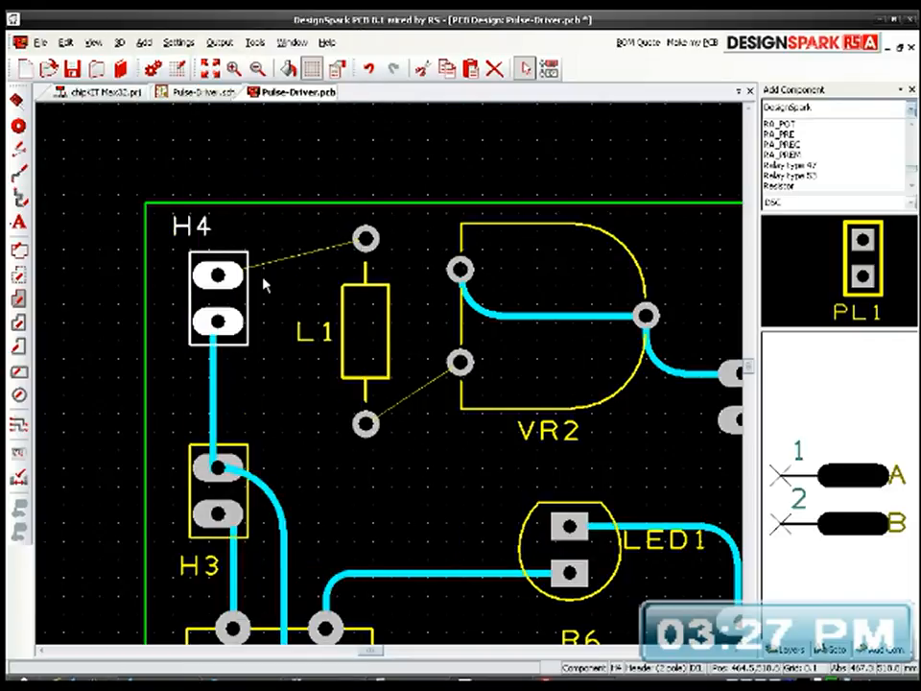
Step: Try to autoroute the connection between H4's upper pad and L1's top pad, starting from each pad
click(223, 275)
right_click(223, 276)
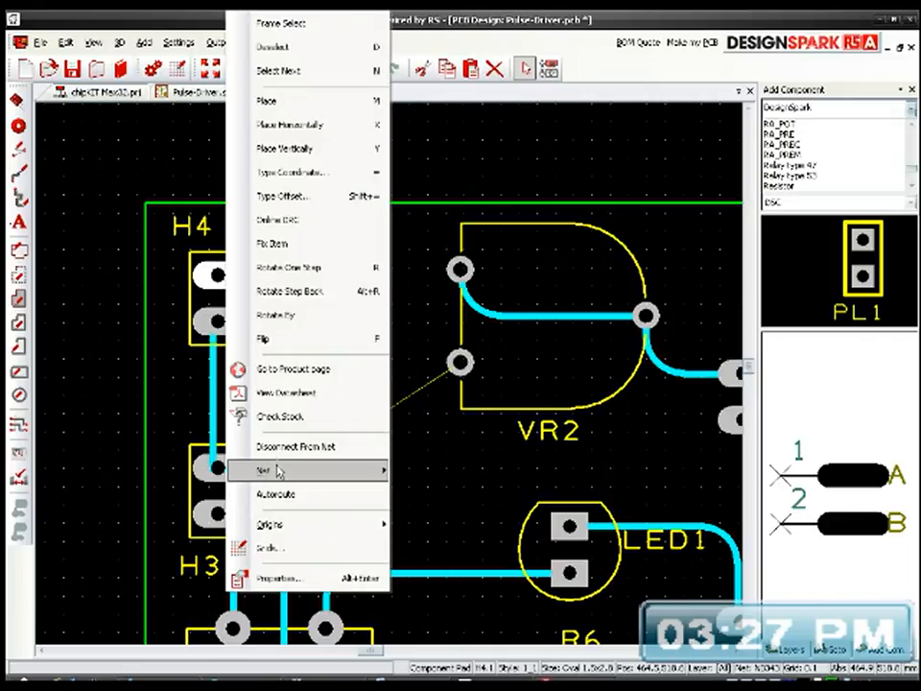
click(290, 496)
click(363, 240)
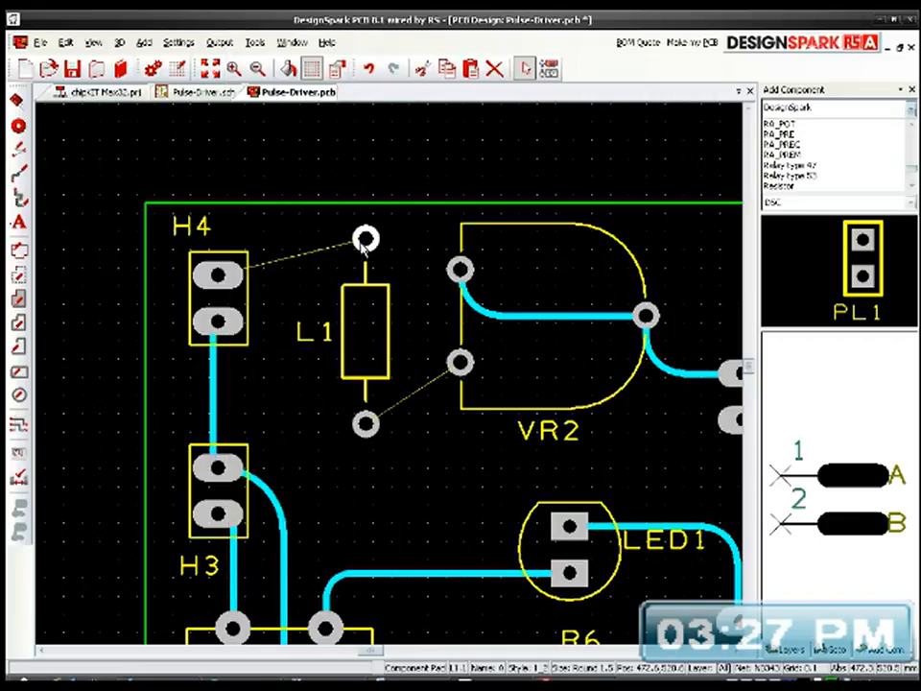
right_click(363, 240)
click(413, 493)
Step: Manually route L1's top pad to H4's upper pad with a rounded bend beside L1
drag(365, 239, 223, 275)
middle_drag(399, 317, 338, 246)
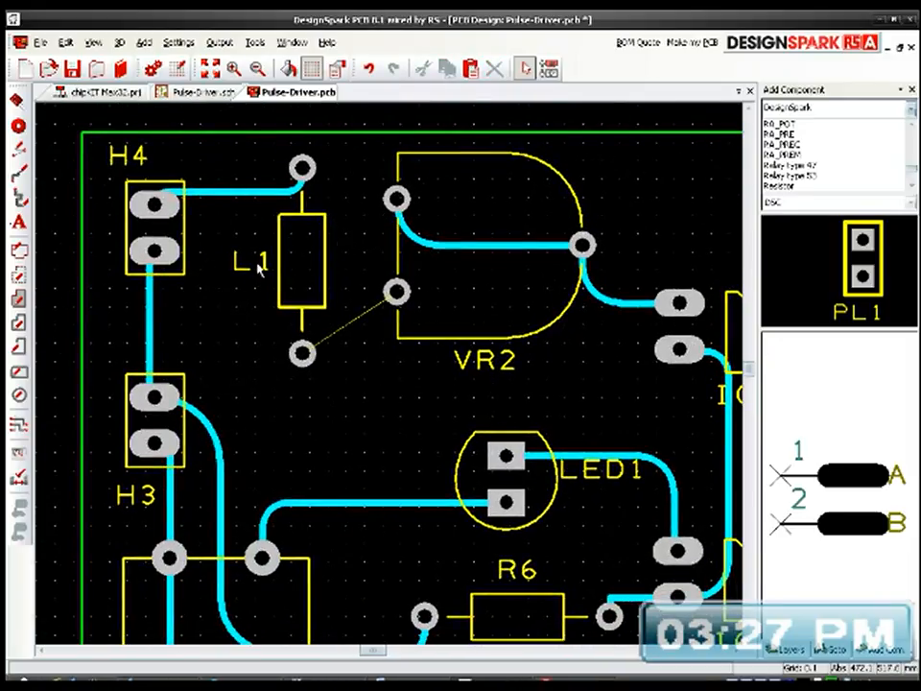
Step: Autoroute L1's bottom pad to VR2's lower-left pad, and round the track's corner
click(302, 355)
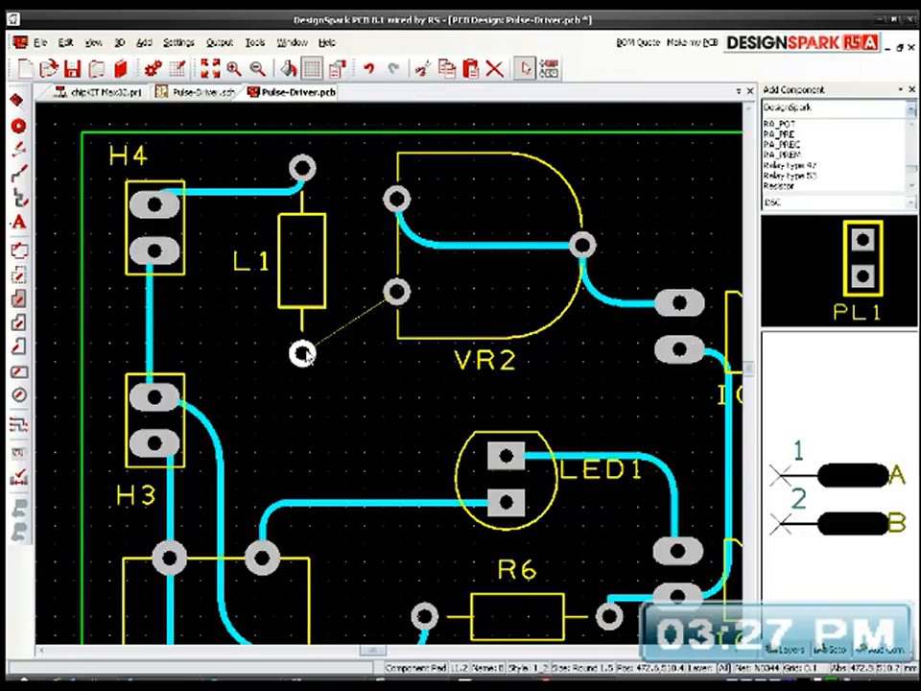
right_click(302, 354)
click(344, 494)
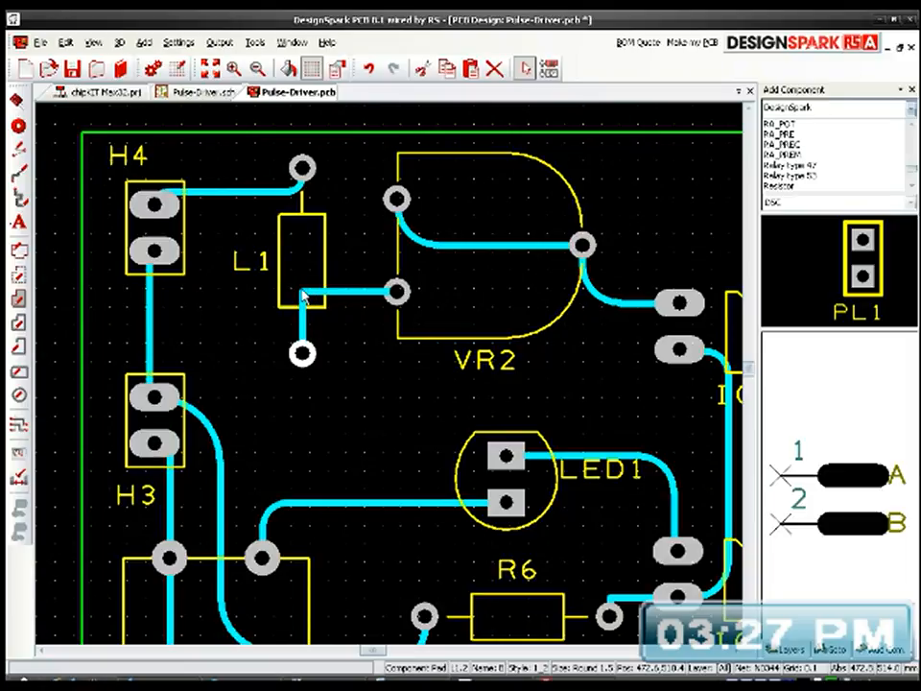
click(346, 345)
scroll(391, 379, down, 2)
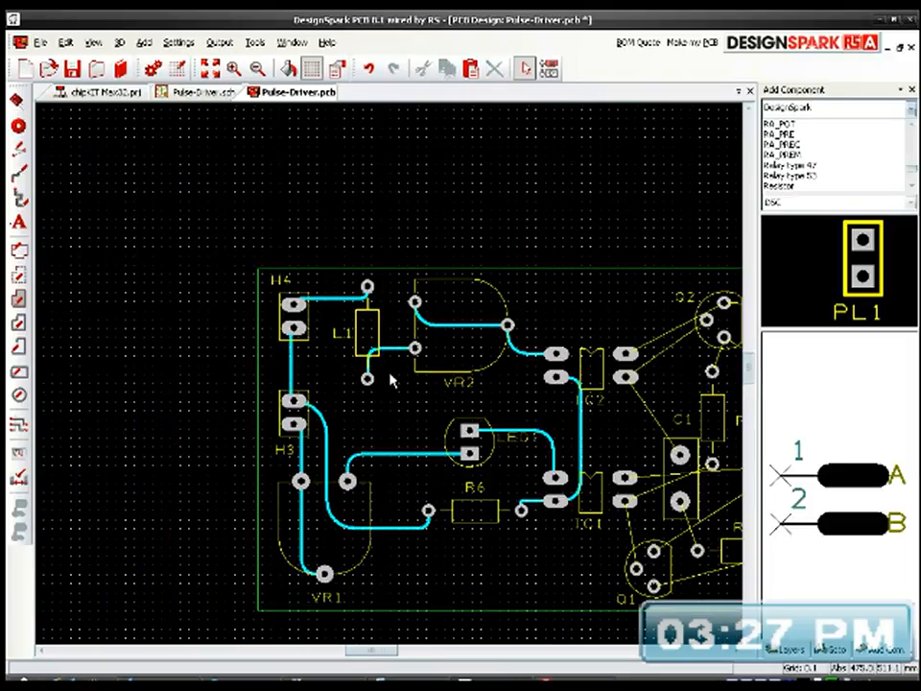
Step: Autoroute Q2's middle pad to IC2's lower-right pad and IC2's upper-right pad to Q2's top pad, rounding both tracks' corners
middle_drag(444, 426, 290, 363)
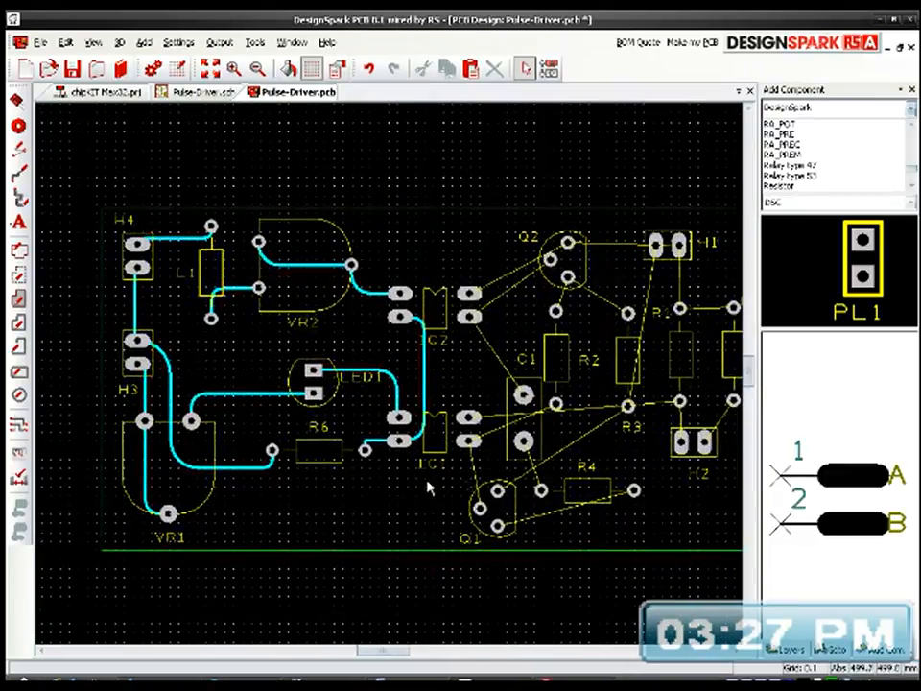
scroll(549, 301, up, 2)
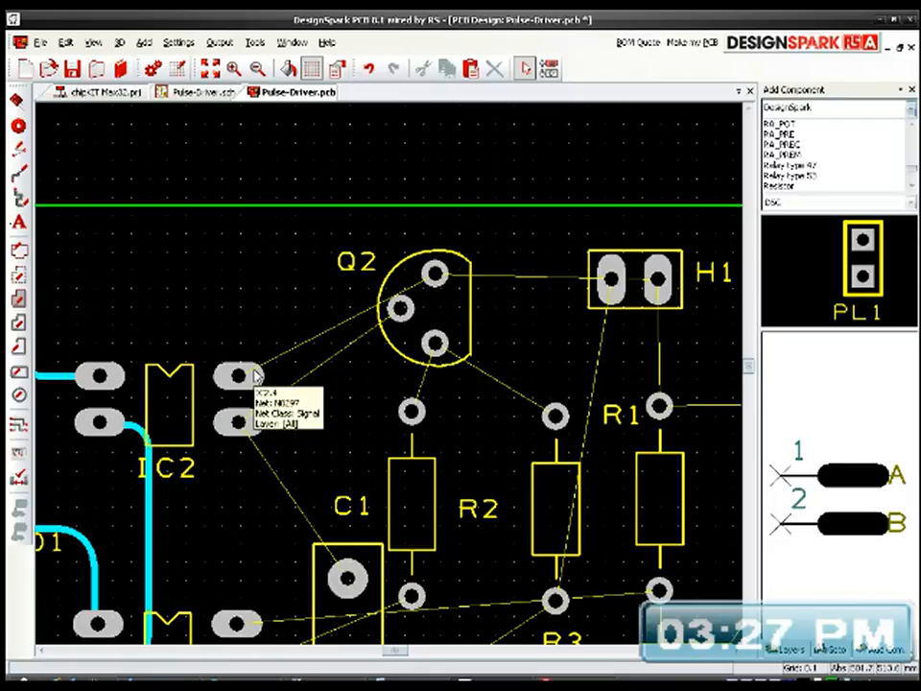
right_click(400, 309)
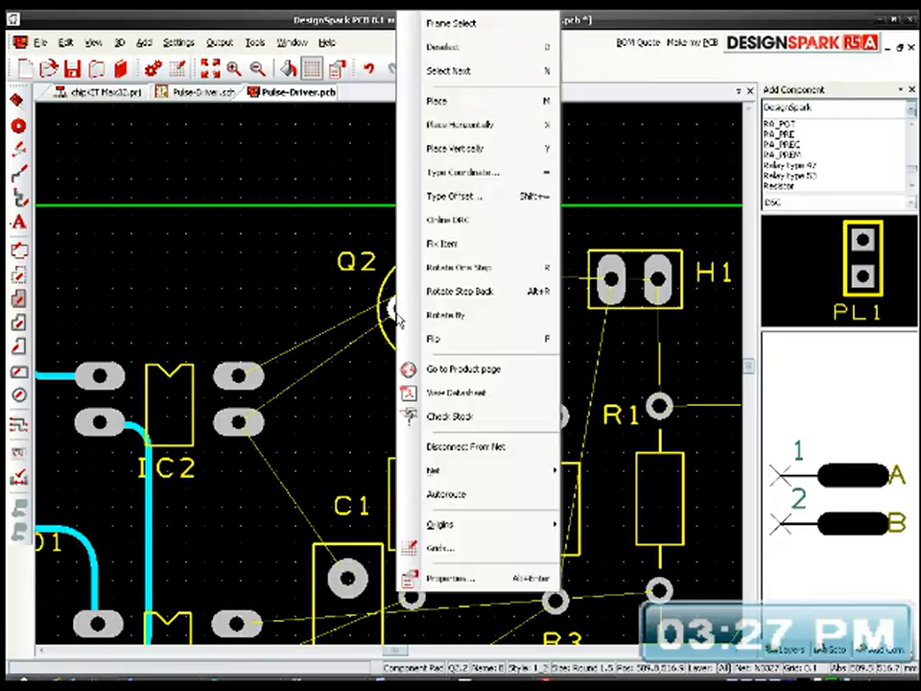
click(447, 495)
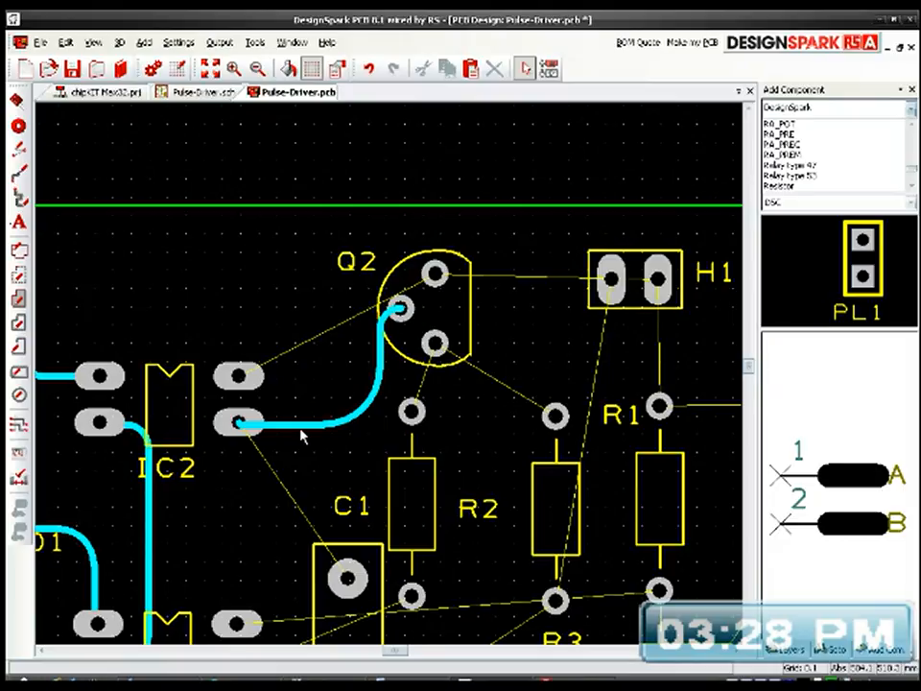
right_click(255, 379)
click(288, 493)
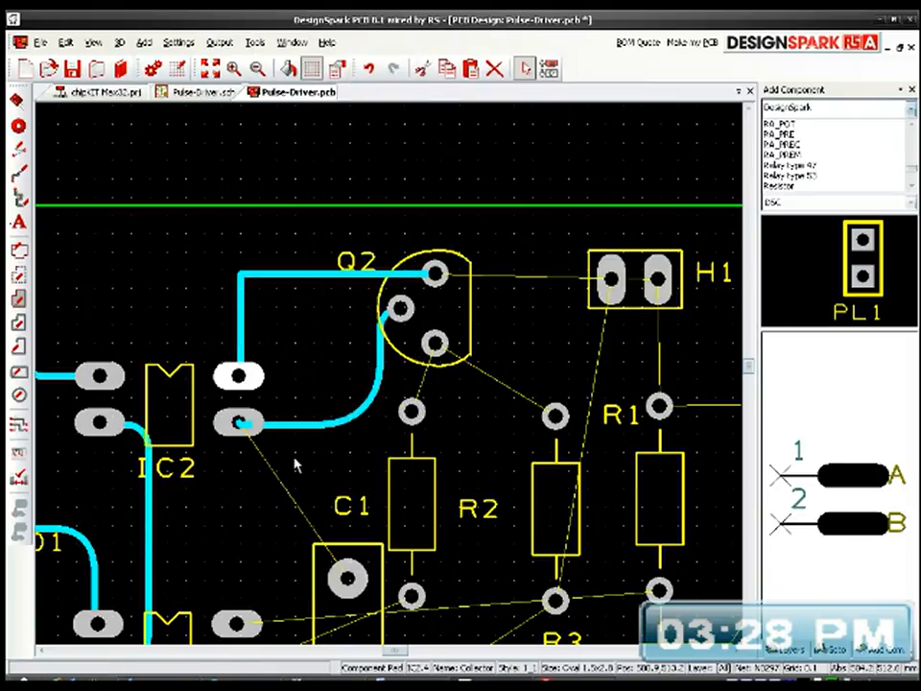
drag(240, 278, 257, 292)
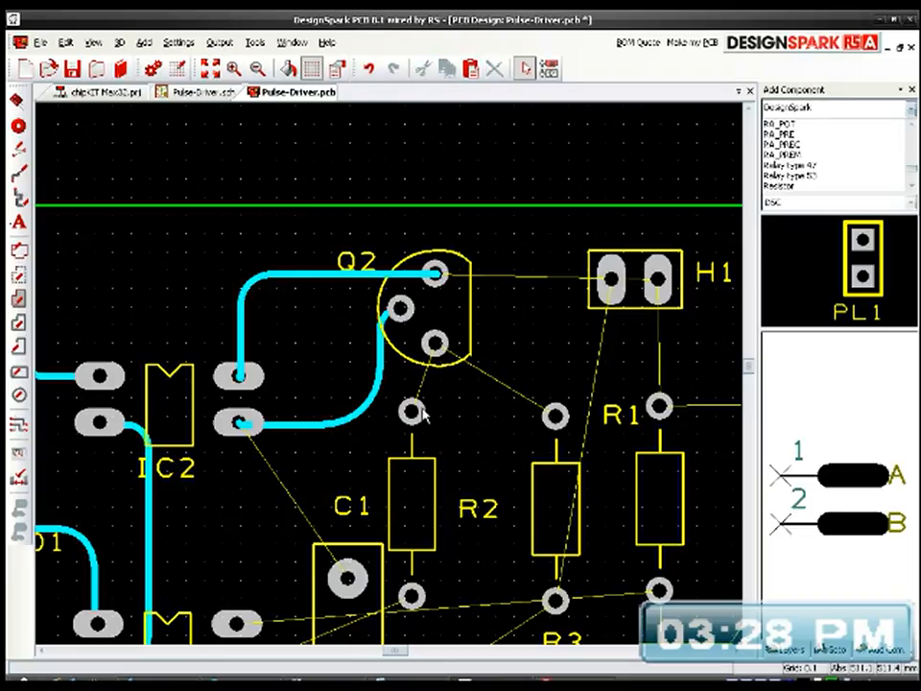
Step: Autoroute Q2's bottom pad to the top pads of R2 and R3, and round the corner of each track
right_click(435, 347)
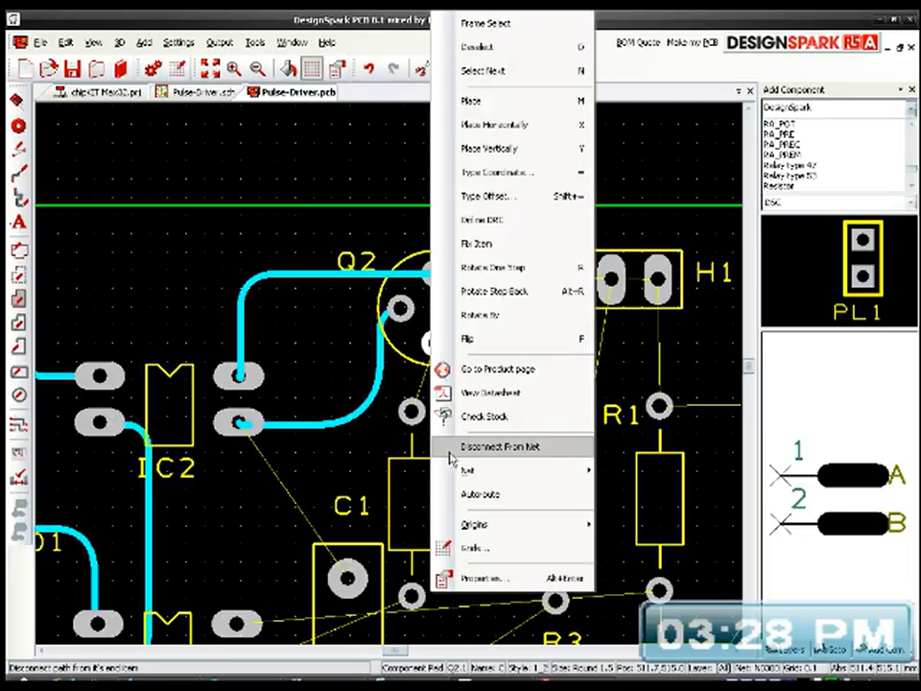
click(463, 494)
mouse_move(436, 414)
mouse_down()
mouse_move(421, 408)
mouse_move(428, 404)
mouse_up()
drag(562, 345, 548, 361)
Step: Autoroute C1's upper pad to the track between IC2's lower-right pad and Q2
middle_drag(482, 436, 469, 275)
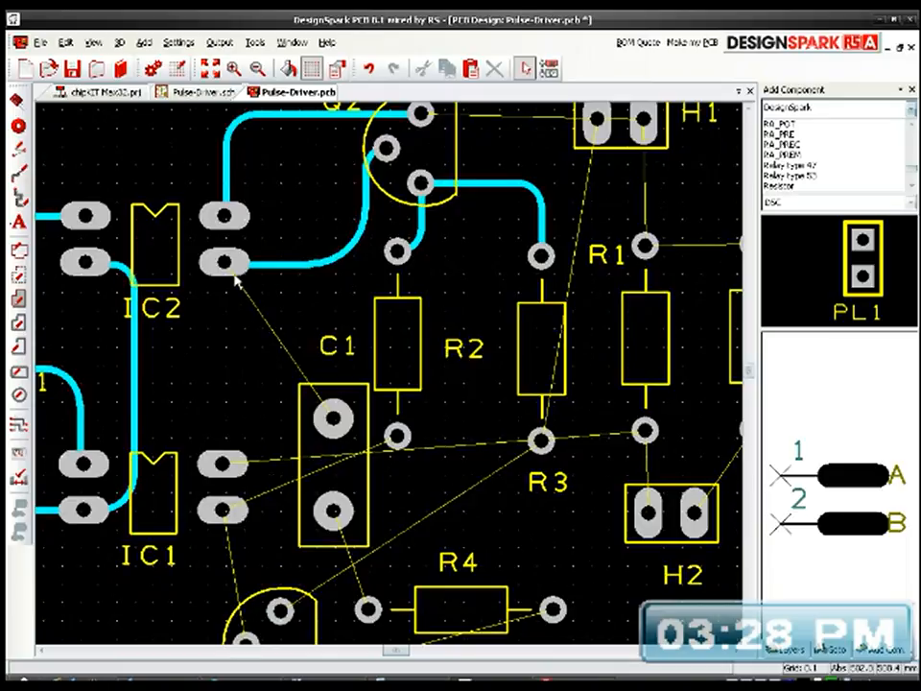
right_click(331, 420)
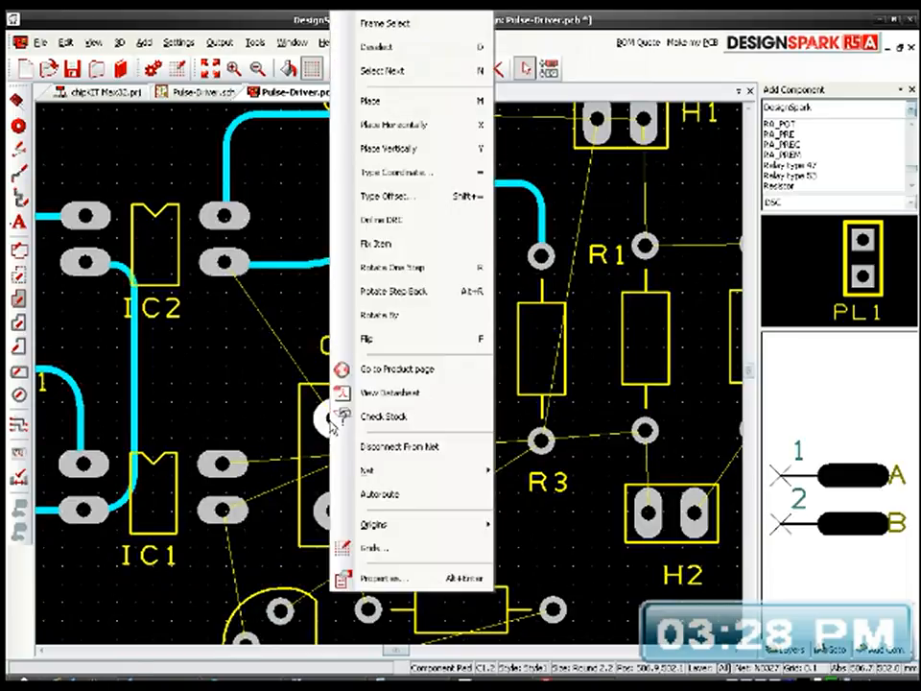
click(375, 494)
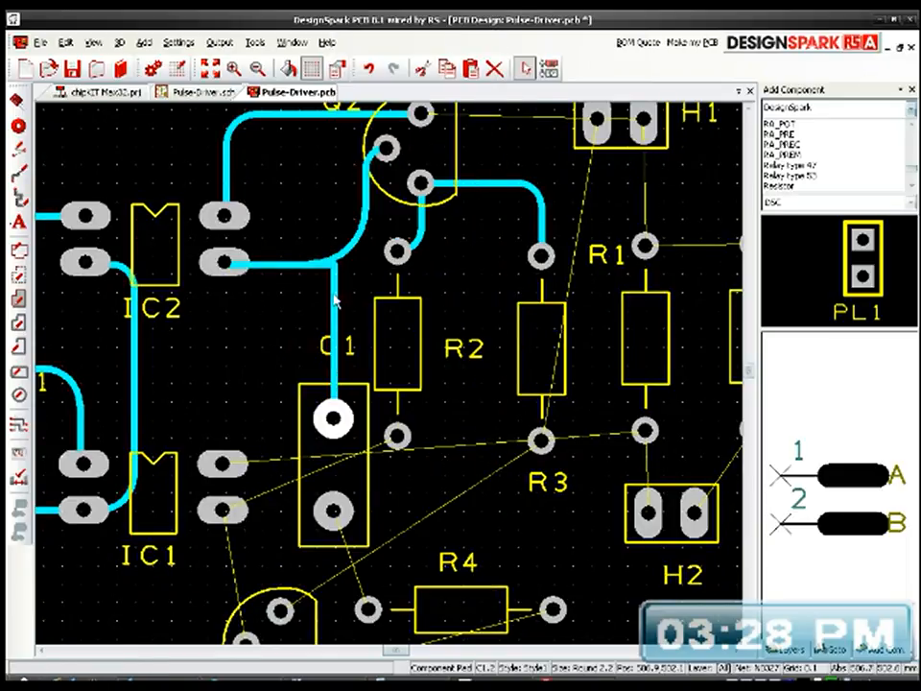
Step: Delete the whole track between Q2's bottom pad and R2's top pad, including its curved segment
middle_drag(361, 503, 391, 401)
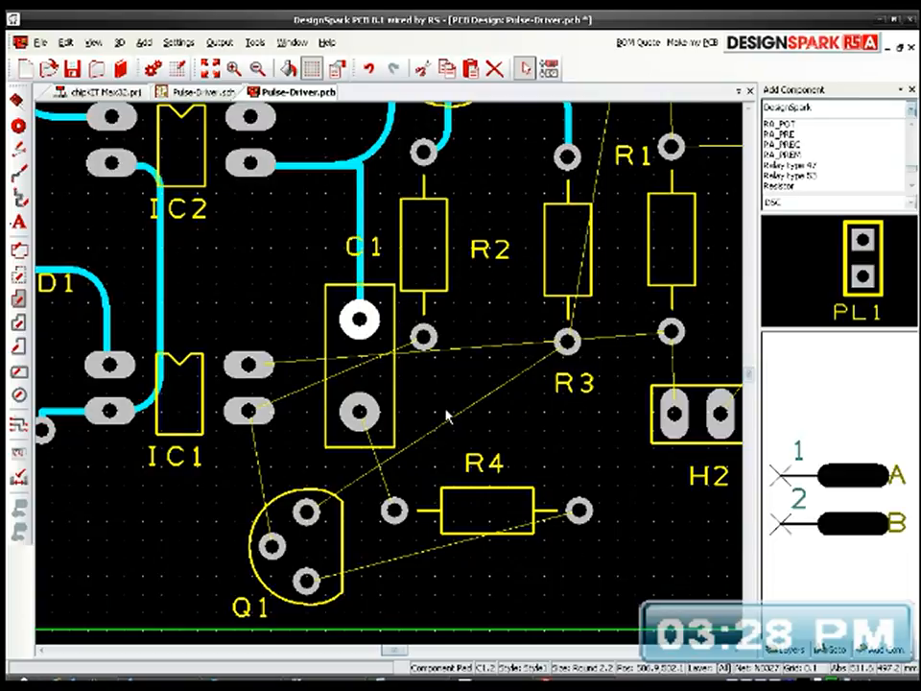
scroll(288, 363, up, 2)
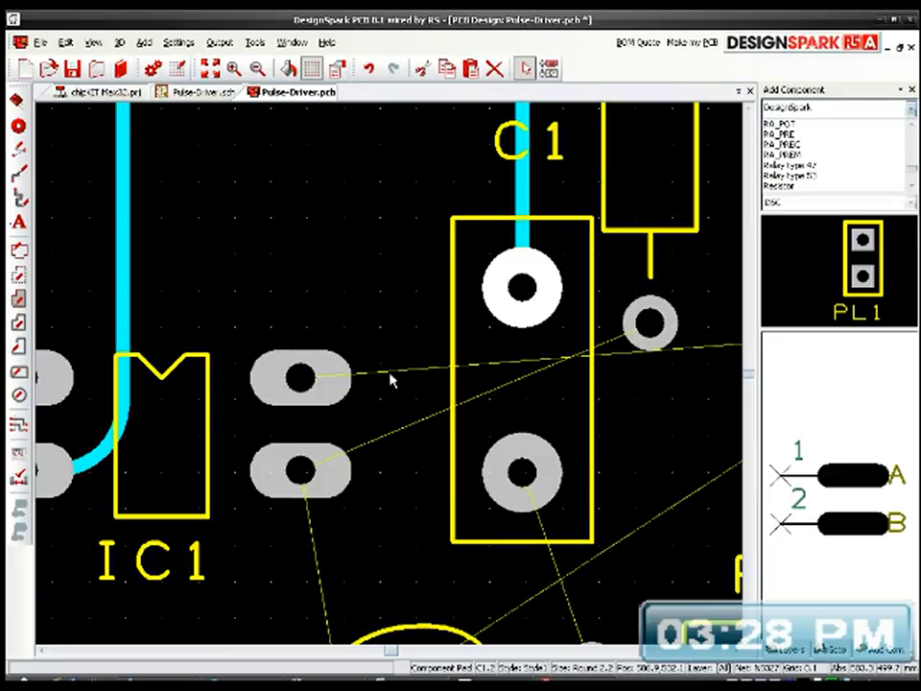
middle_drag(458, 391, 288, 372)
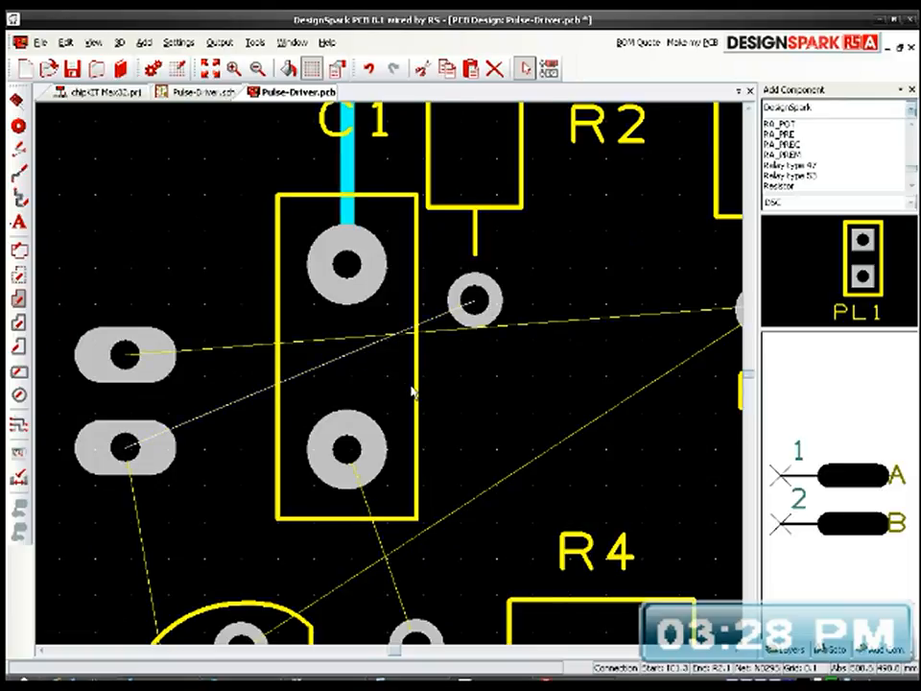
scroll(403, 383, down, 2)
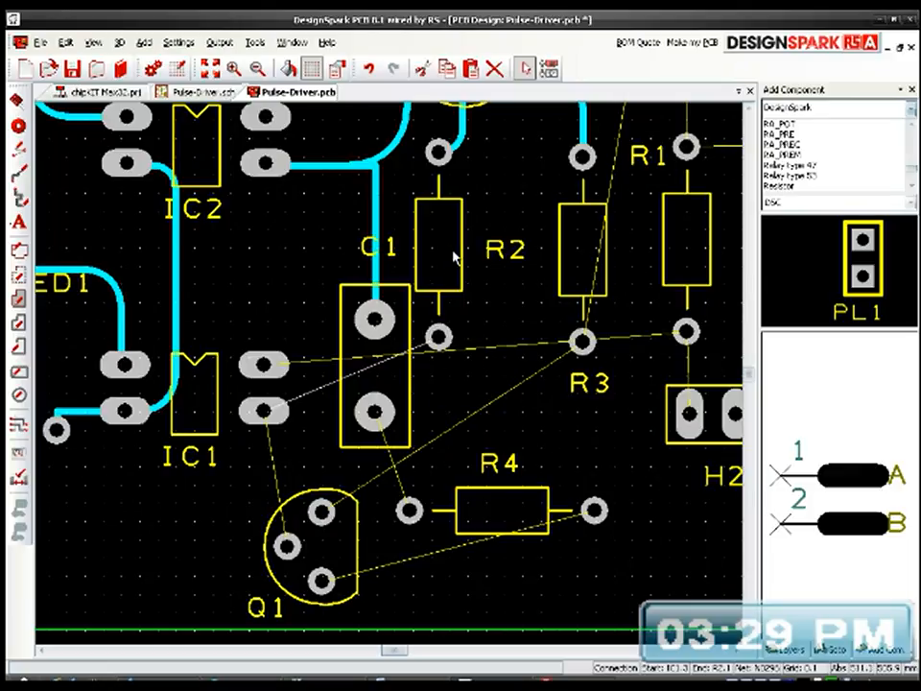
middle_drag(480, 269, 464, 370)
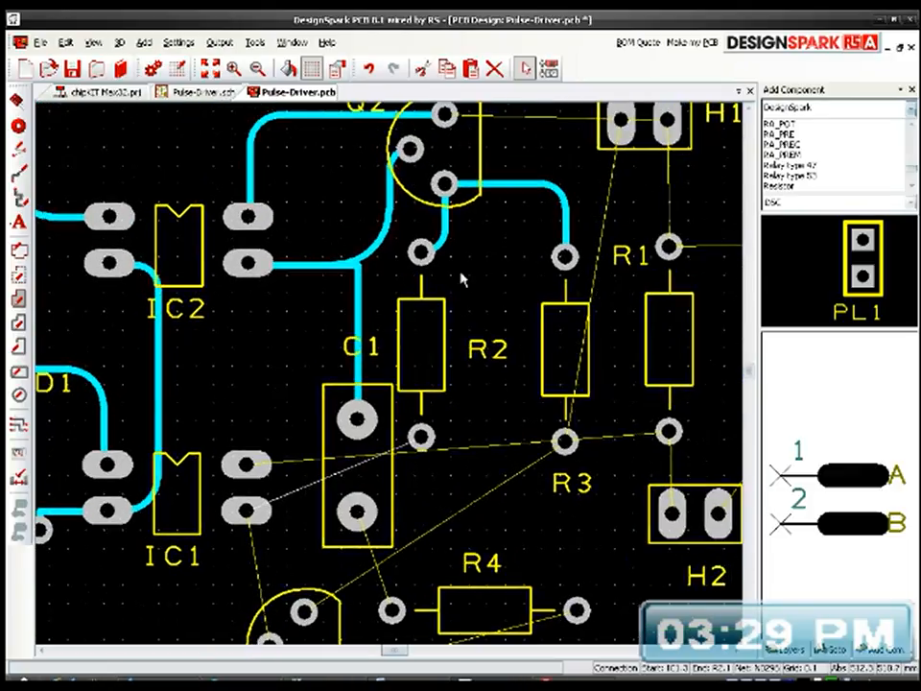
click(446, 236)
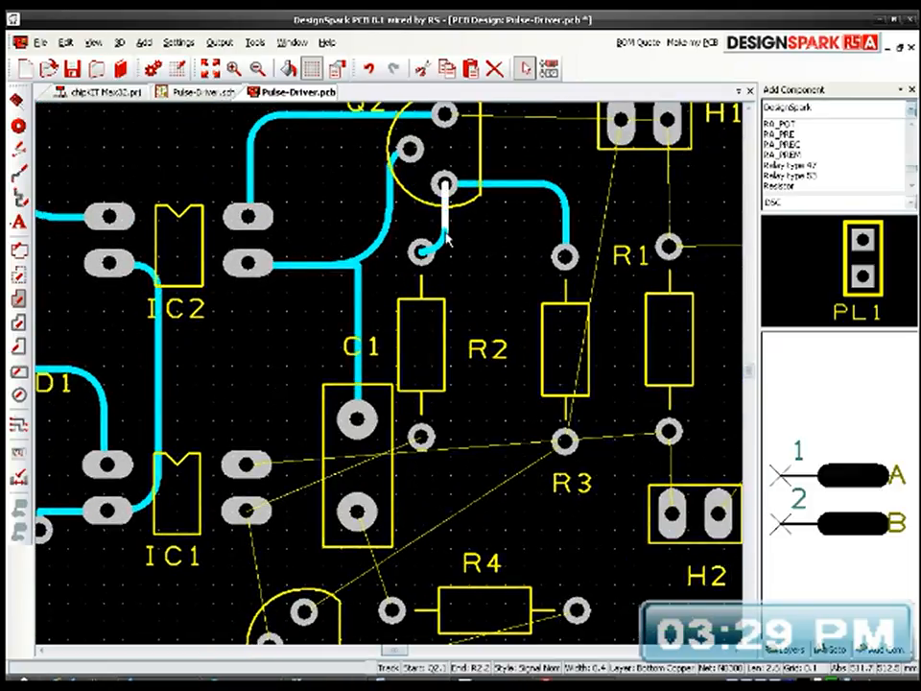
key(Delete)
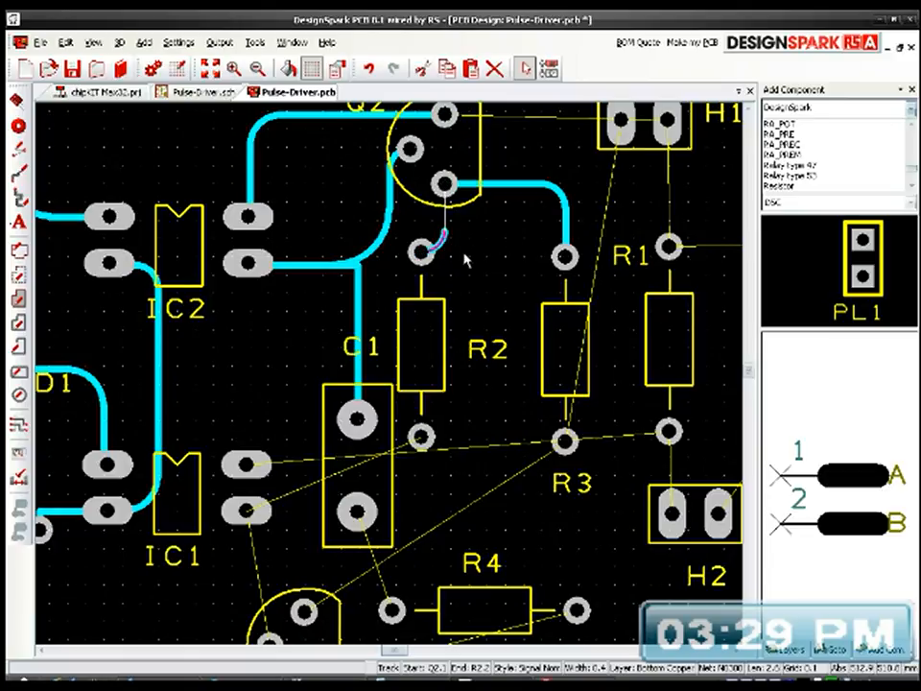
click(475, 264)
drag(475, 269, 423, 239)
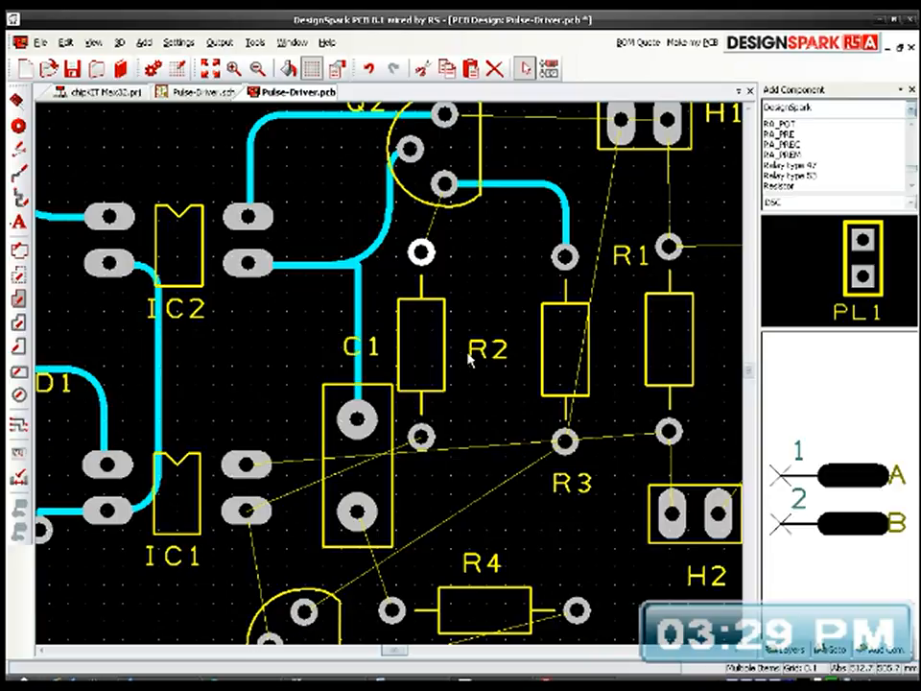
Step: Autoroute IC1's upper-right pad to R1's bottom pad, and round the track's corner beneath R1
middle_drag(473, 339, 464, 270)
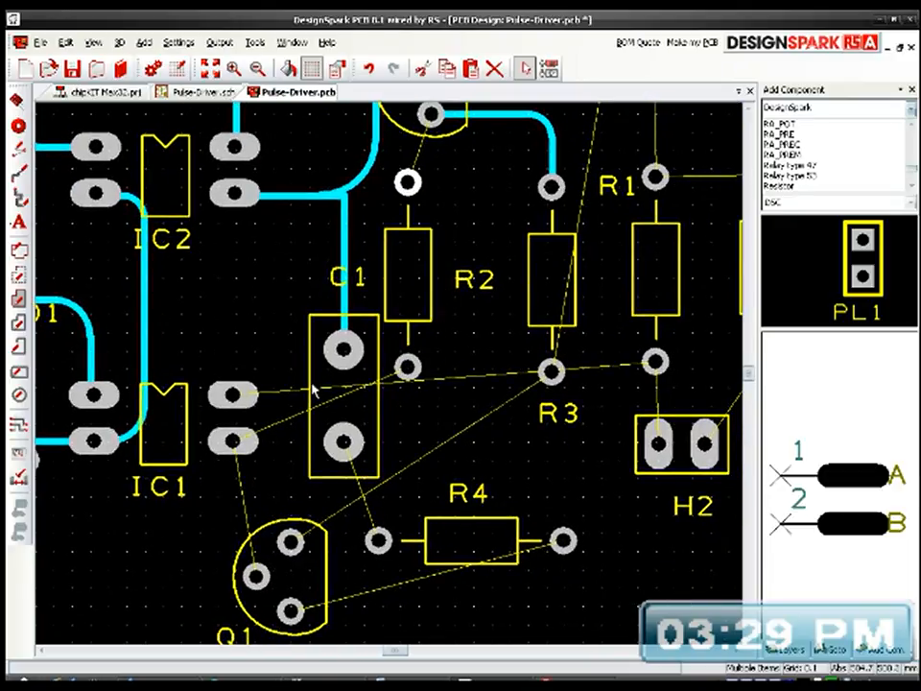
click(233, 394)
right_click(234, 393)
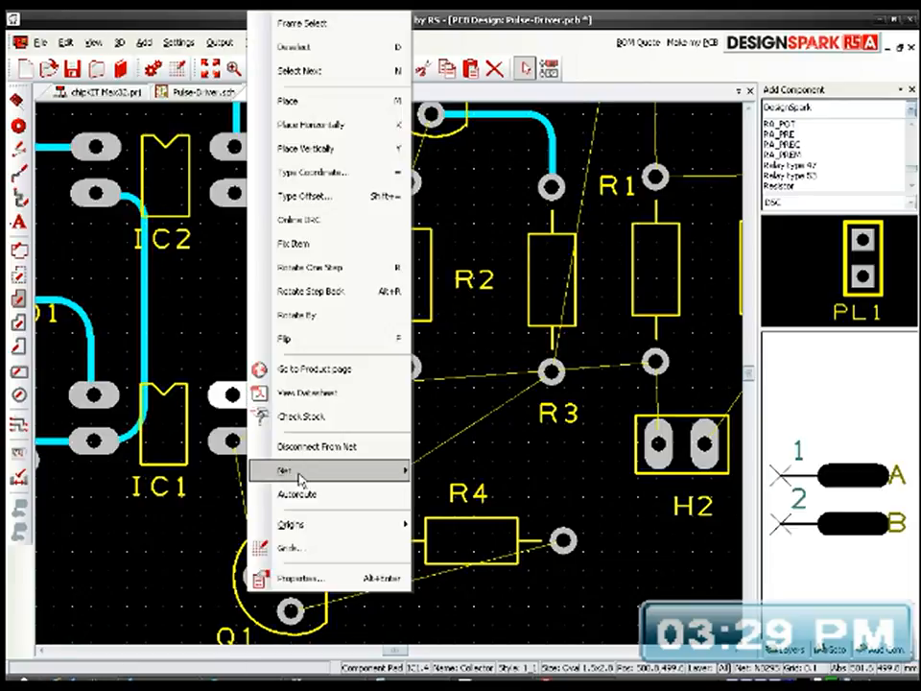
click(303, 493)
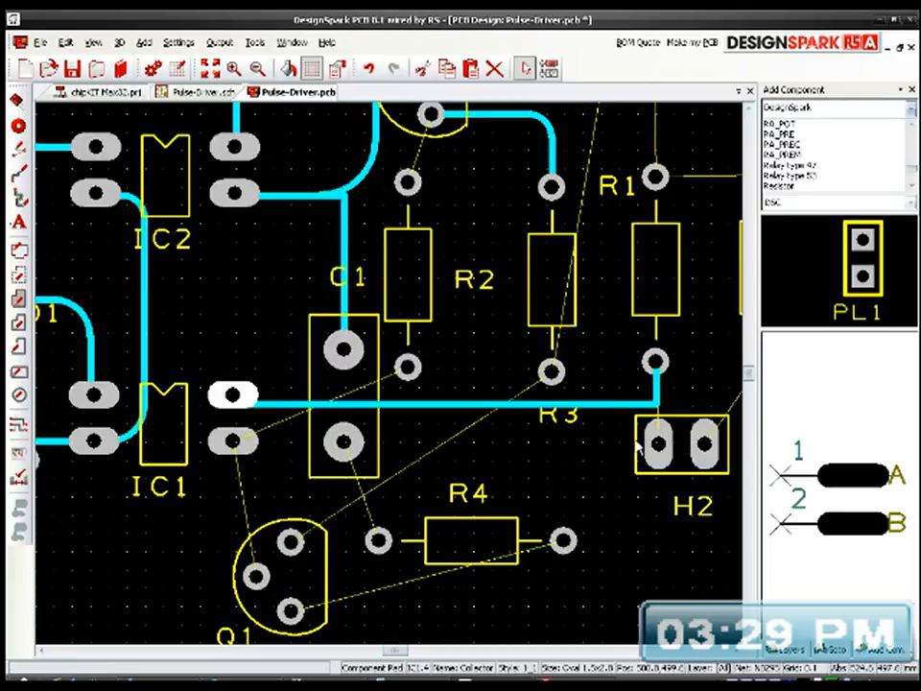
drag(655, 405, 637, 415)
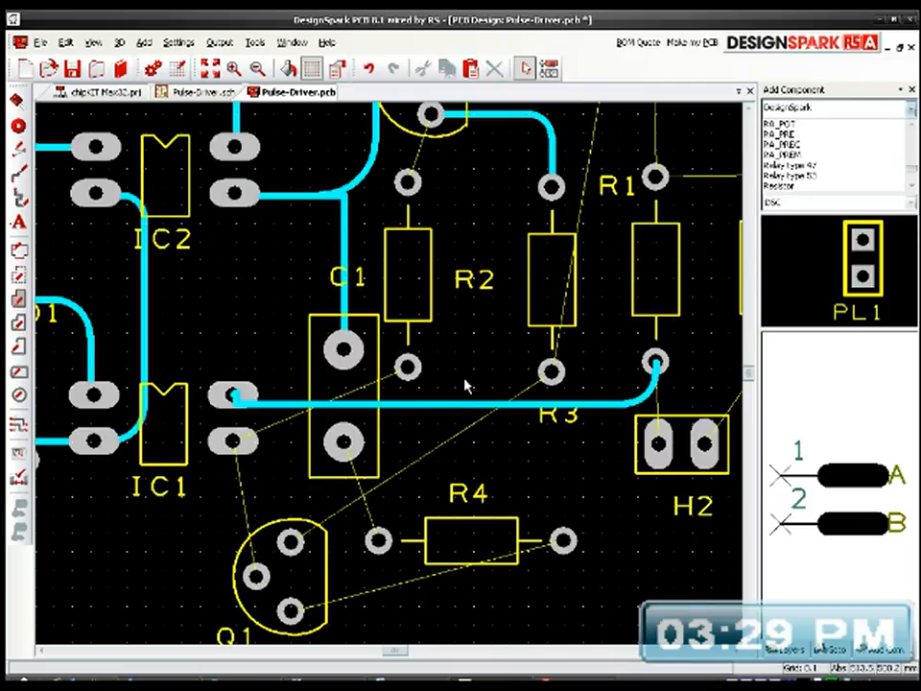
Step: Autoroute C1's lower pad to R4's left pad, and round the track's corner
click(346, 443)
right_click(368, 452)
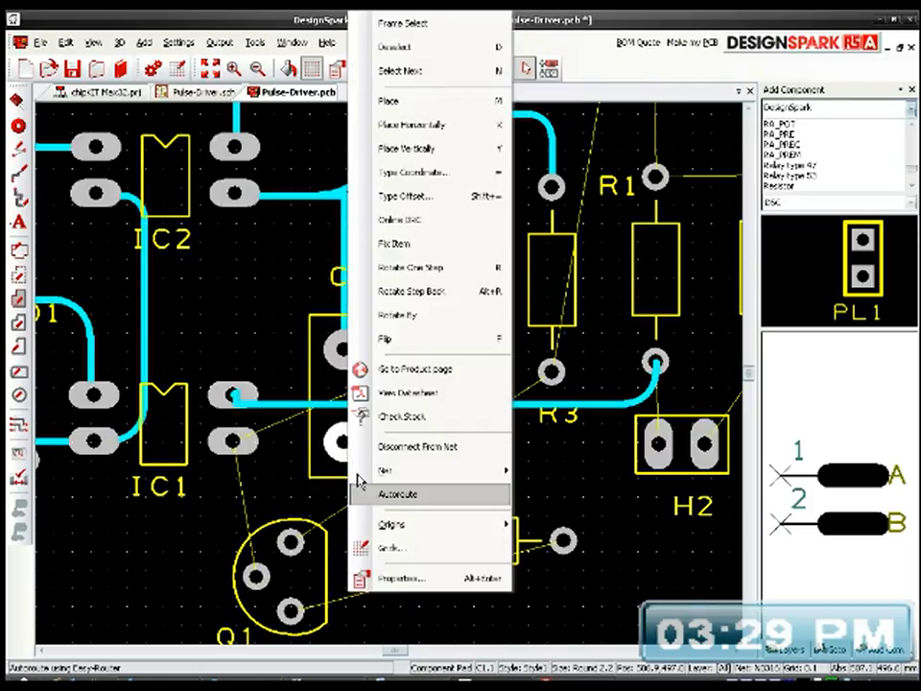
click(377, 495)
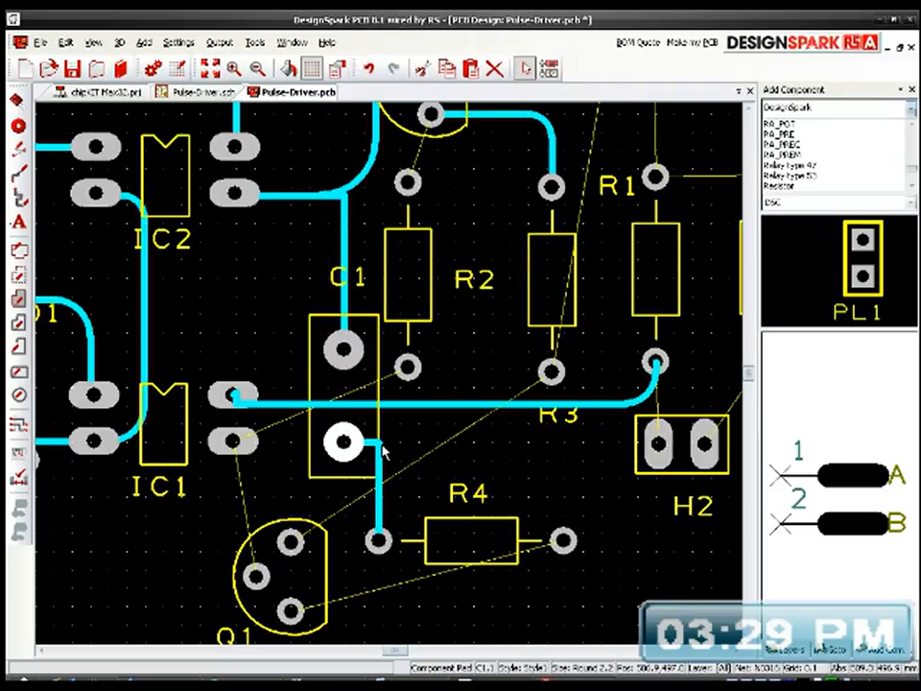
drag(382, 451, 380, 439)
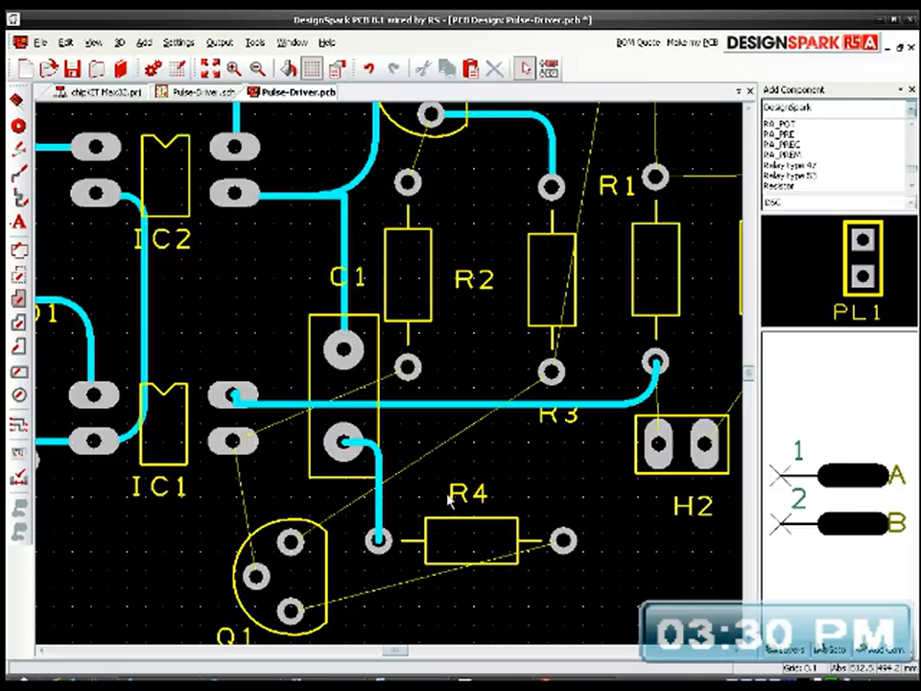
Step: Move Q1 below H2 near the board's lower-right corner, and shift R2 down until its bottom pad lies beneath the horizontal IC1–R1 track
middle_drag(471, 472, 437, 397)
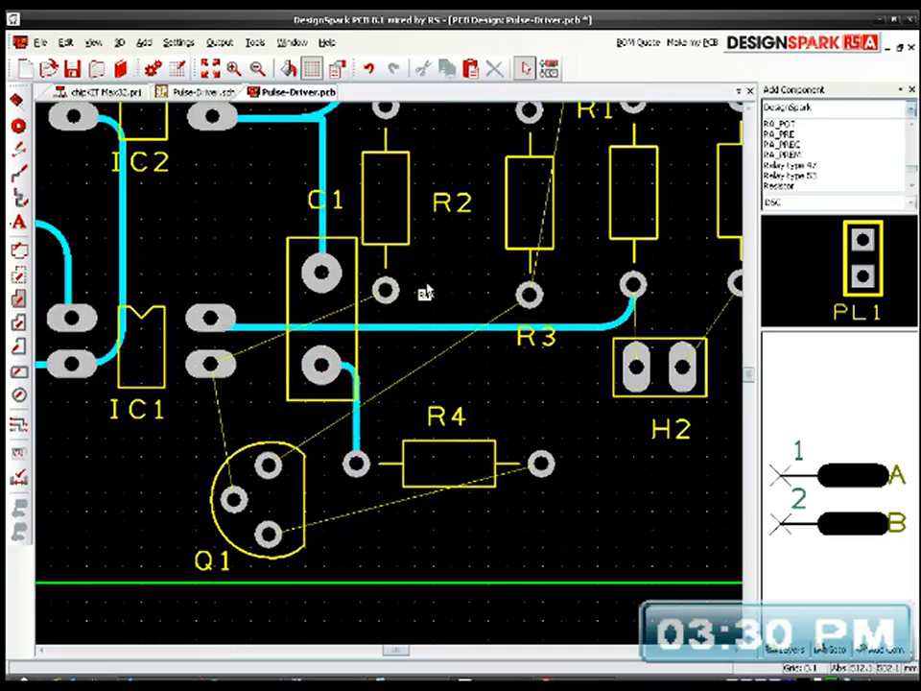
drag(407, 248, 436, 268)
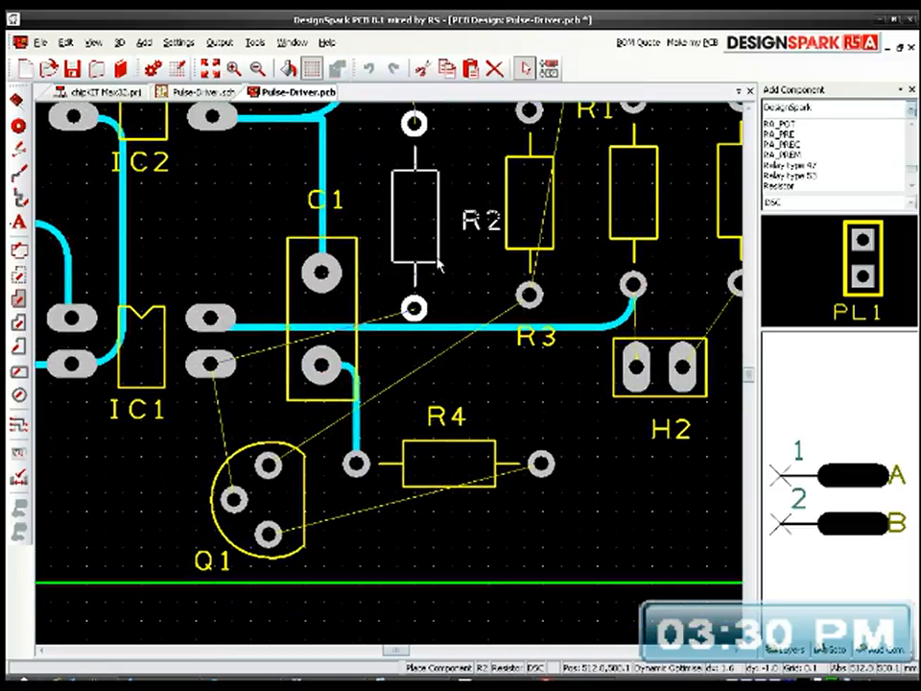
middle_drag(493, 313, 485, 349)
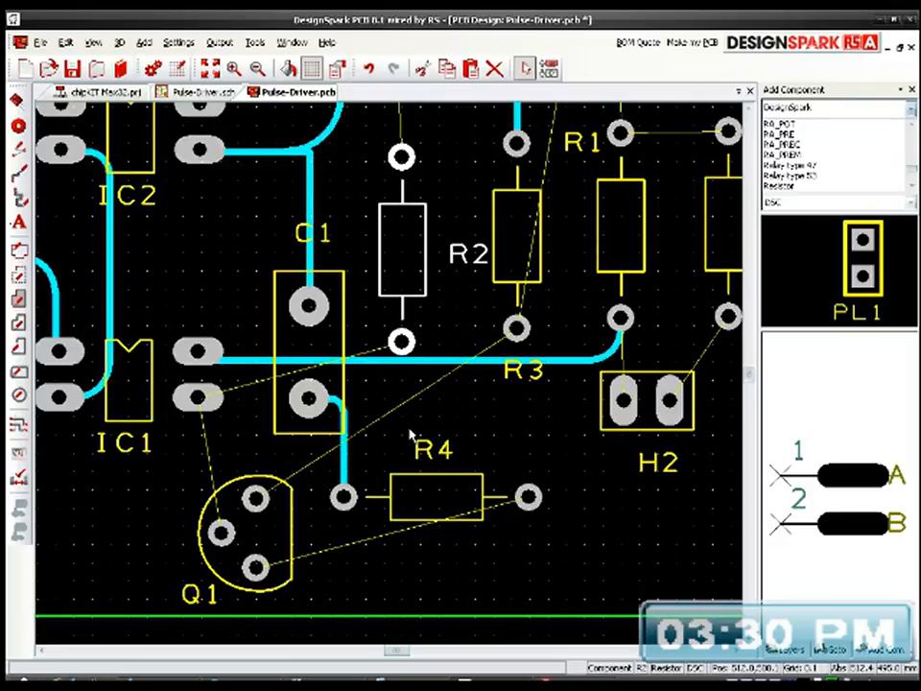
middle_drag(428, 446, 362, 375)
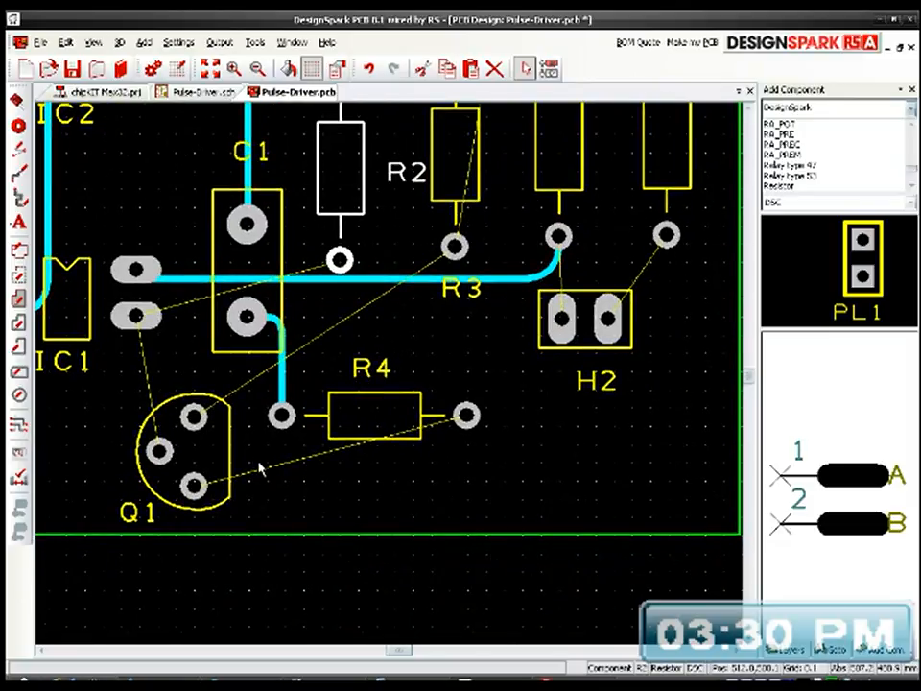
click(231, 477)
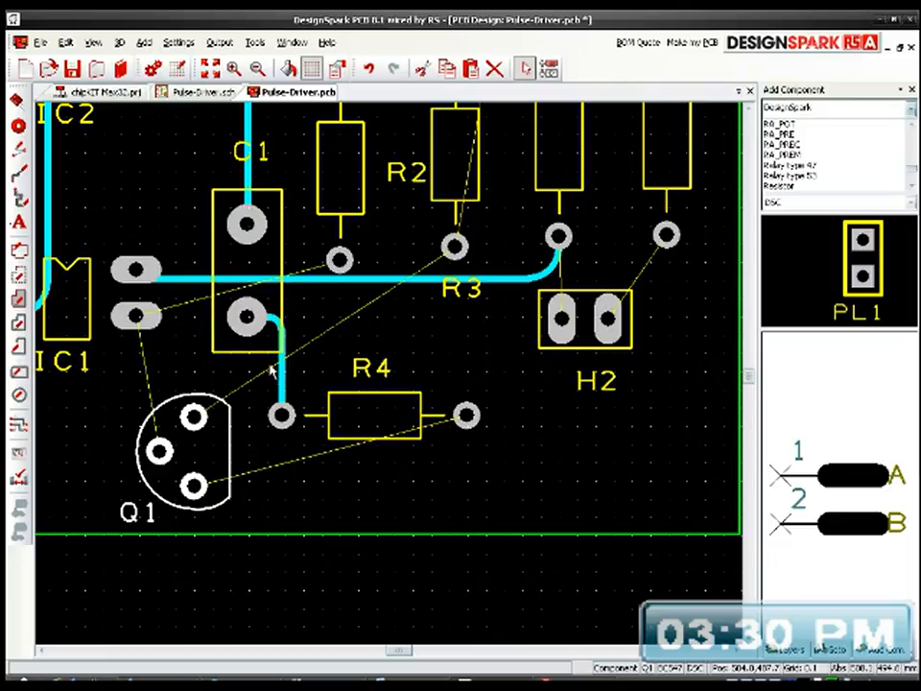
drag(230, 477, 663, 473)
drag(368, 213, 371, 278)
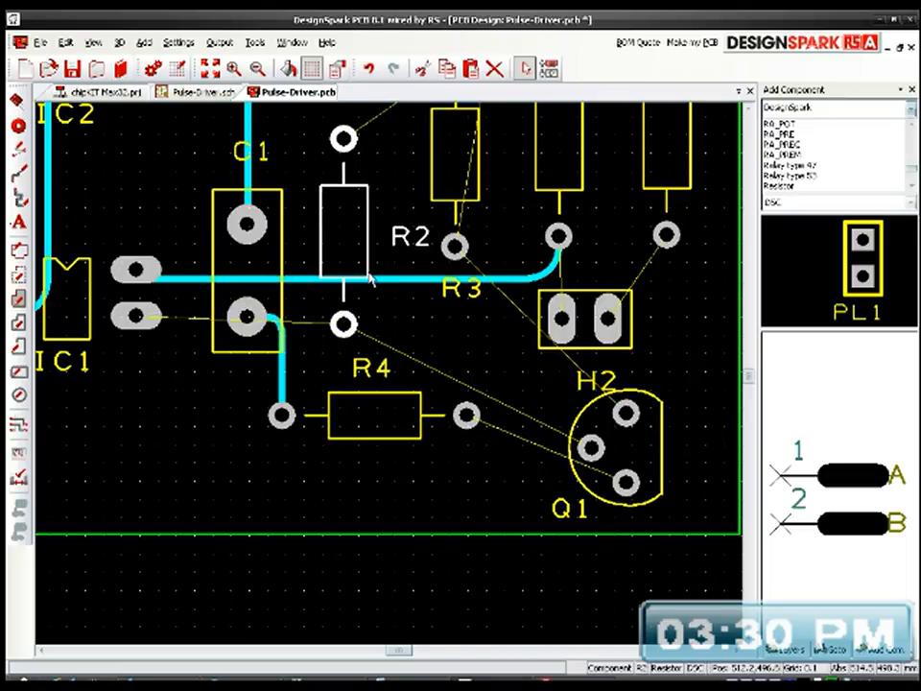
Step: Autoroute IC1's lower-right pad to R2's bottom pad, and round both corners of the track
middle_drag(440, 317, 365, 307)
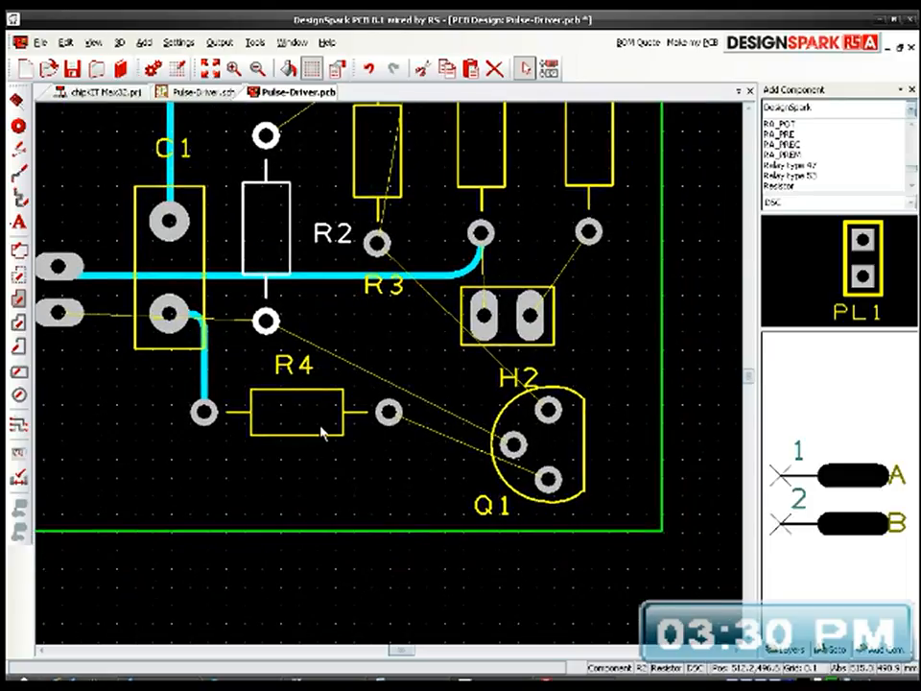
middle_drag(370, 284, 444, 329)
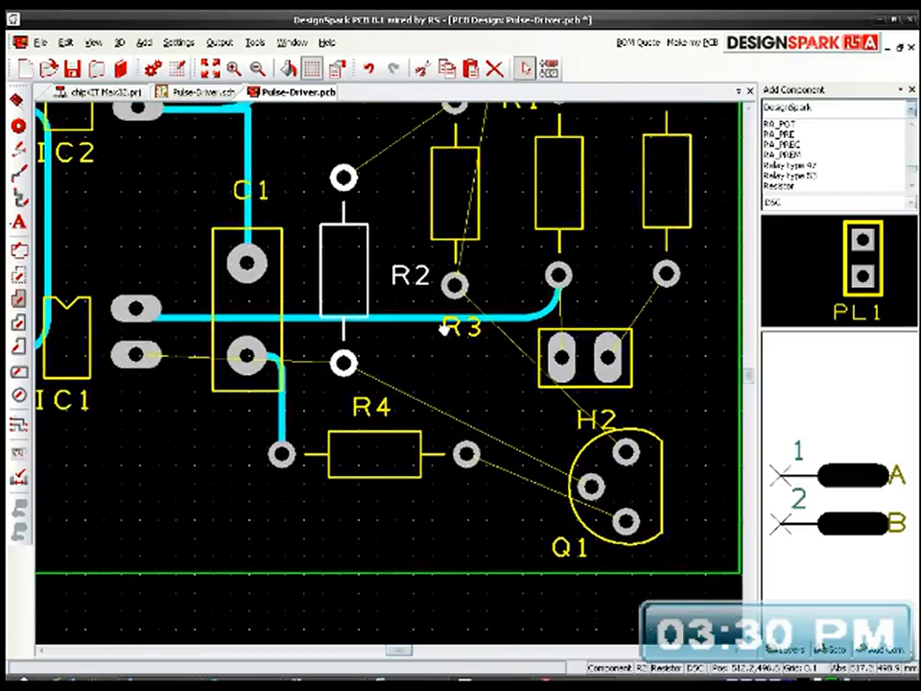
right_click(135, 355)
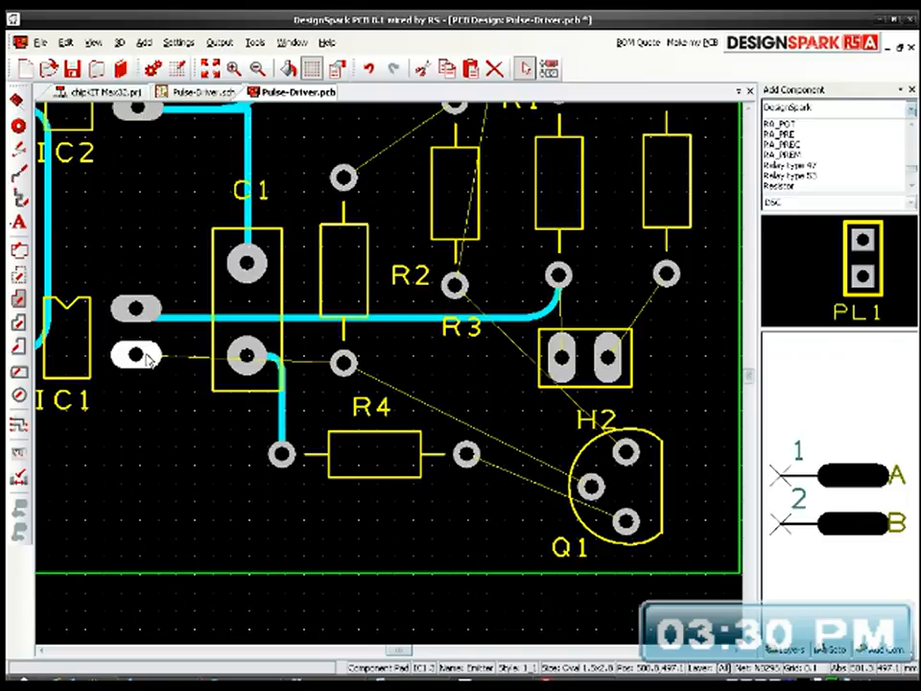
click(214, 495)
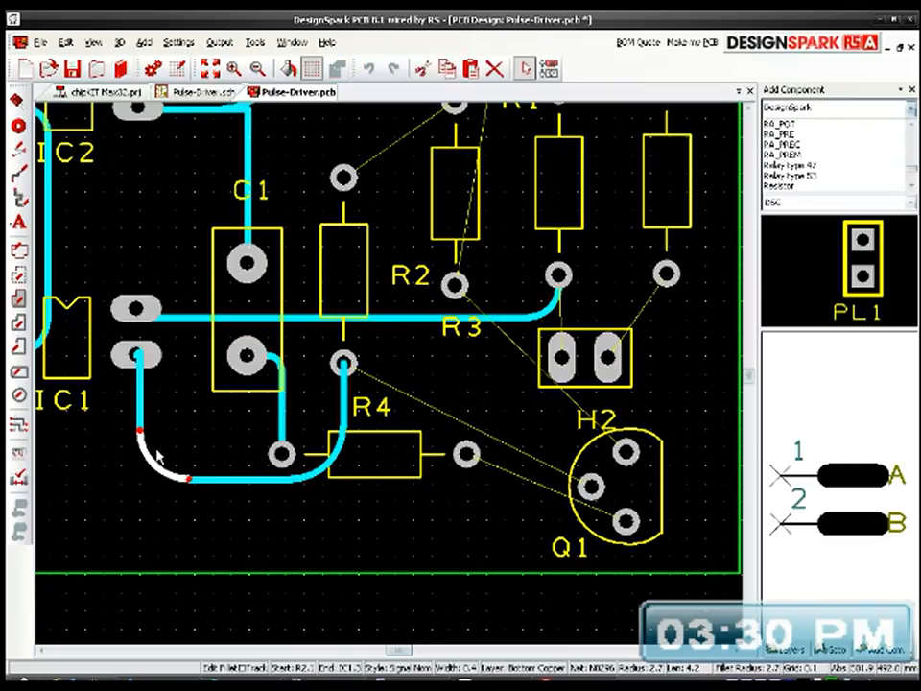
Step: Shift the IC1–R2 track's bottom segment down, and autoroute R4's right pad to Q1's bottom pad with a rounded corner
click(288, 486)
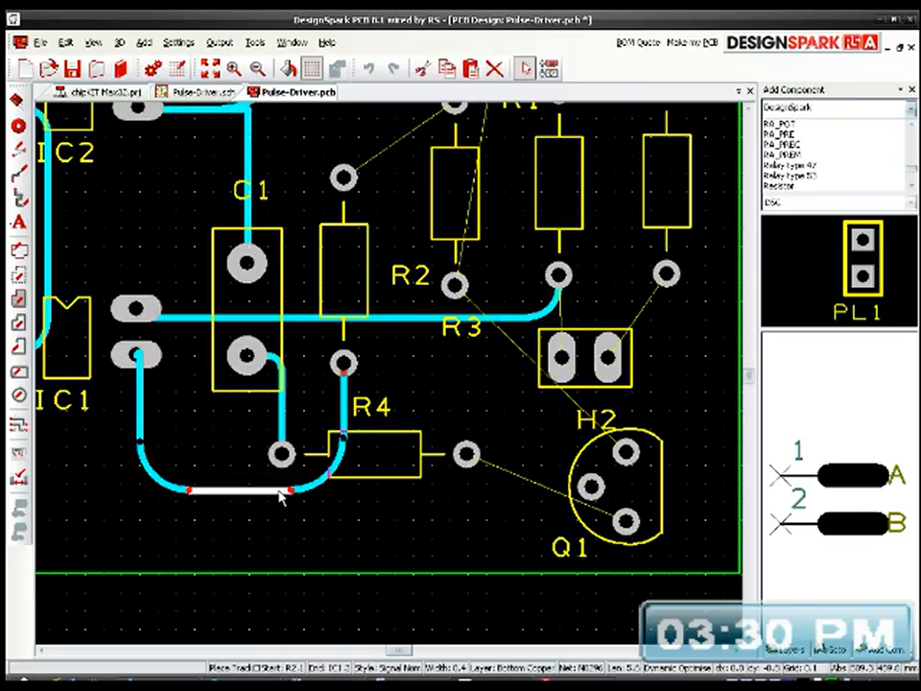
middle_drag(443, 474, 357, 514)
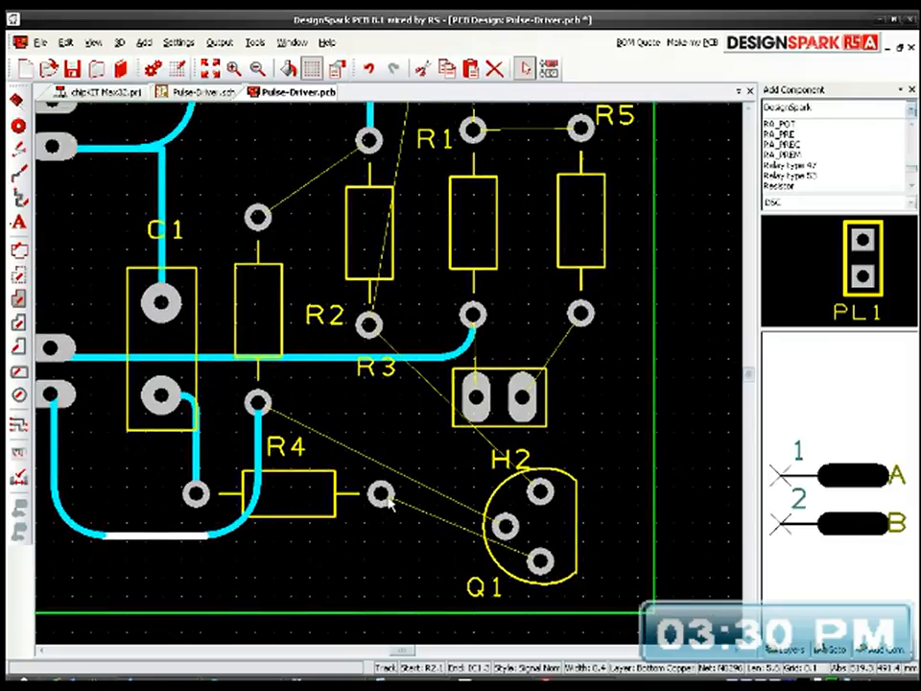
click(380, 494)
right_click(382, 495)
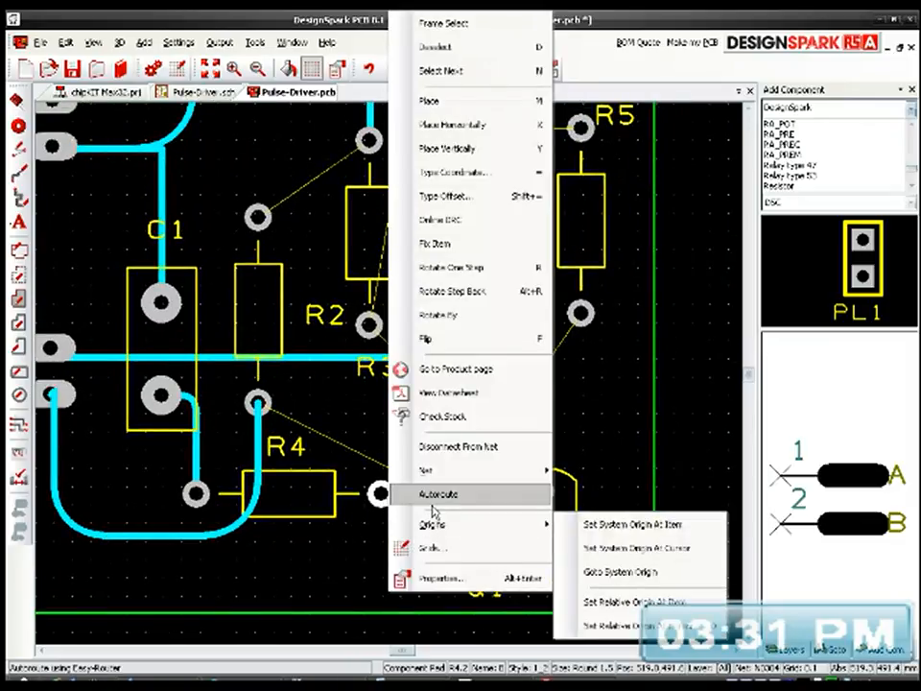
click(436, 494)
drag(383, 561, 410, 554)
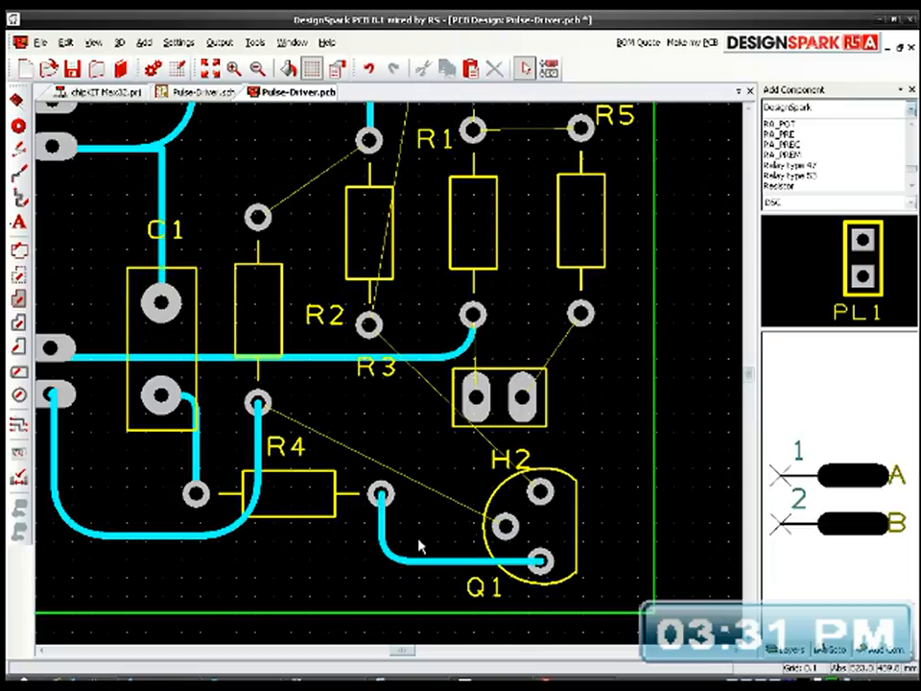
Step: Autoroute Q1's middle pad to the vertical track below R2, and round the corner above that pad
right_click(506, 525)
mouse_move(526, 533)
click(532, 494)
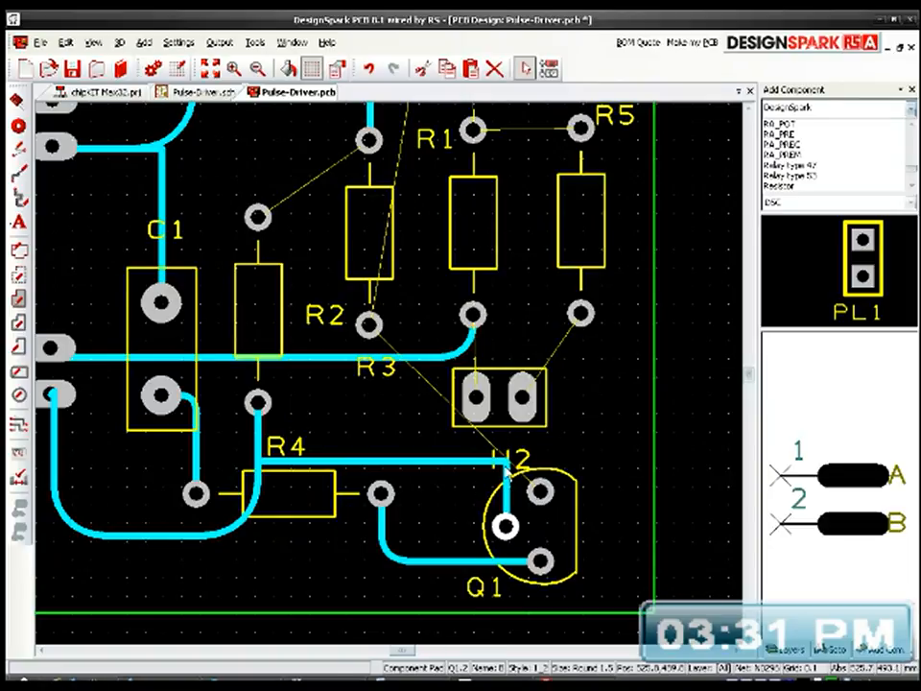
drag(506, 465, 496, 473)
click(493, 488)
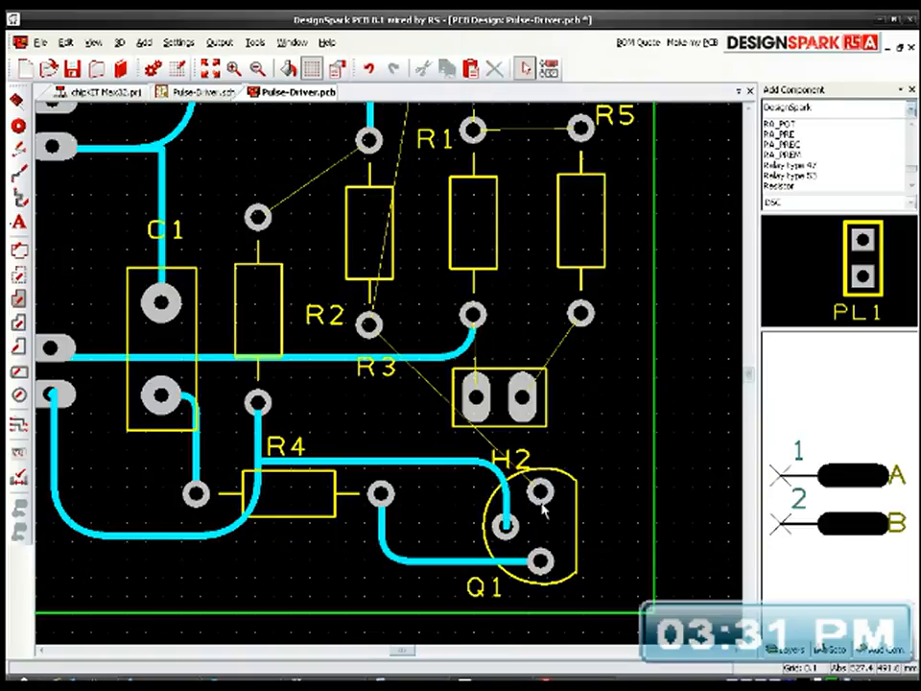
Step: Autoroute H2's left pad to R1's bottom pad and its right pad to R5's bottom pad, rounding the R5 track's corner
middle_drag(560, 479, 534, 496)
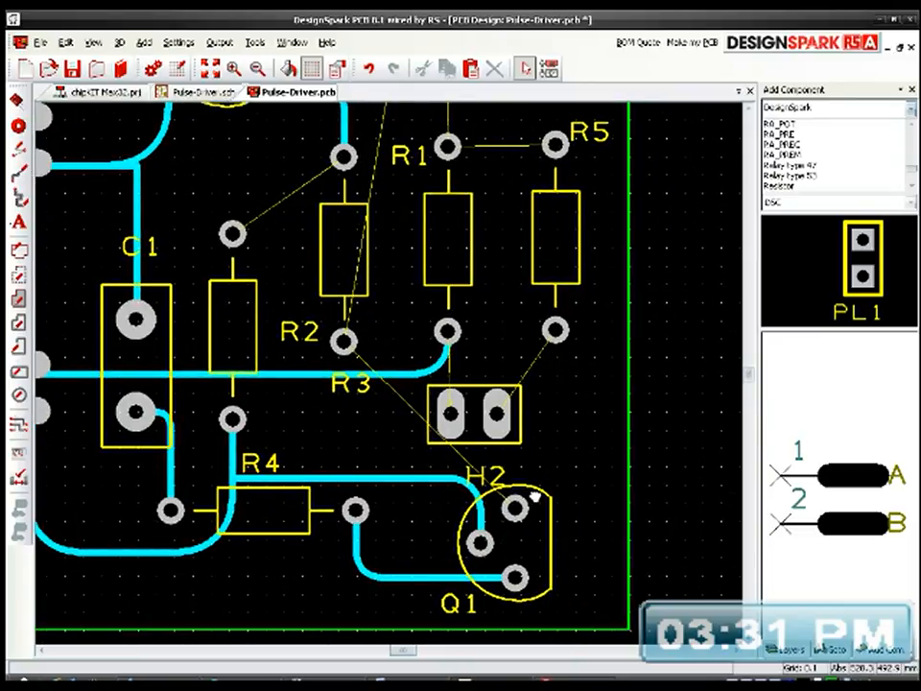
click(456, 403)
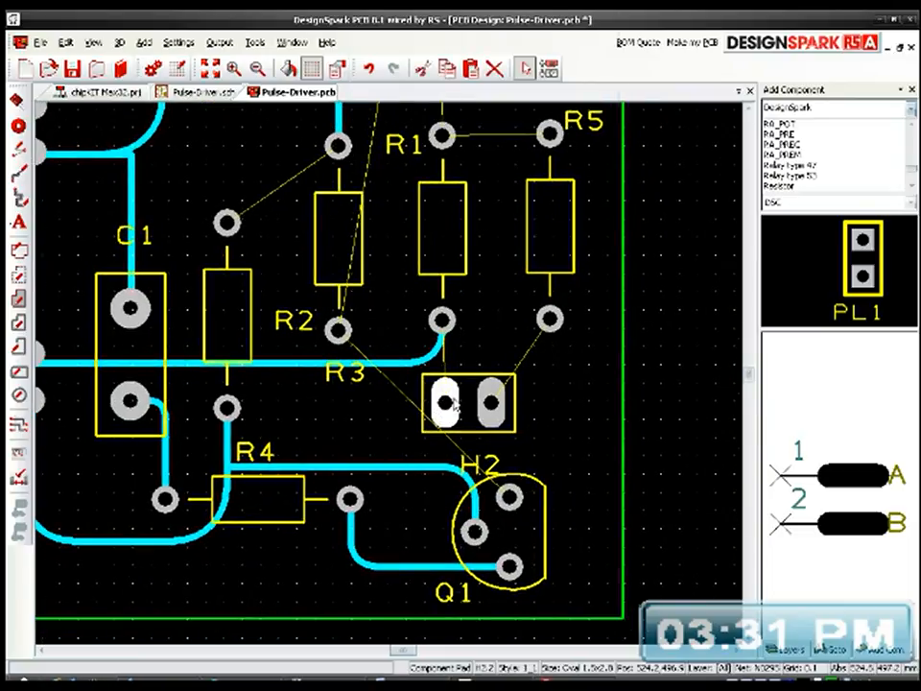
right_click(456, 403)
click(500, 495)
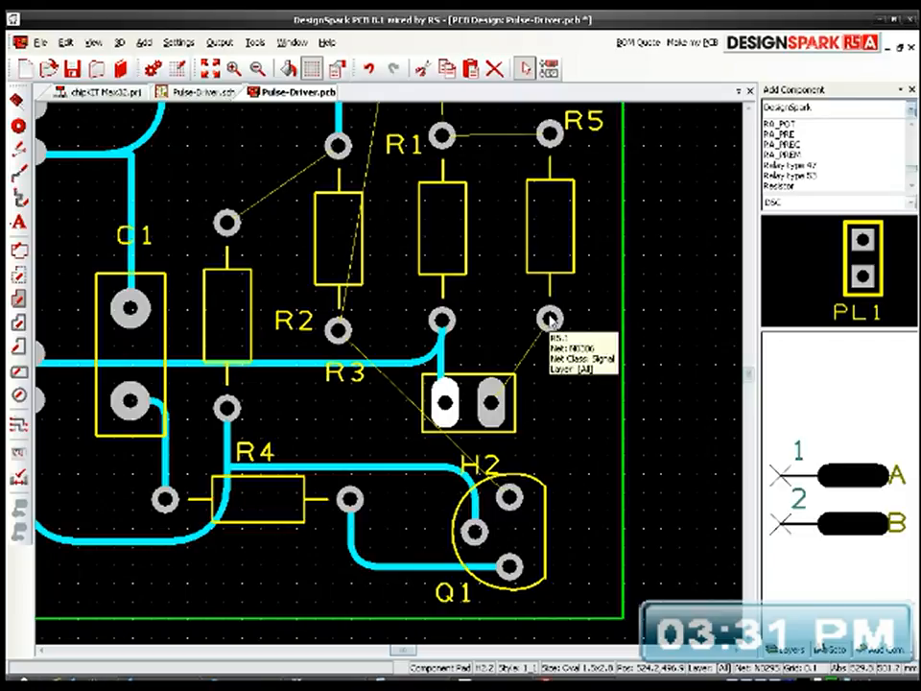
right_click(492, 403)
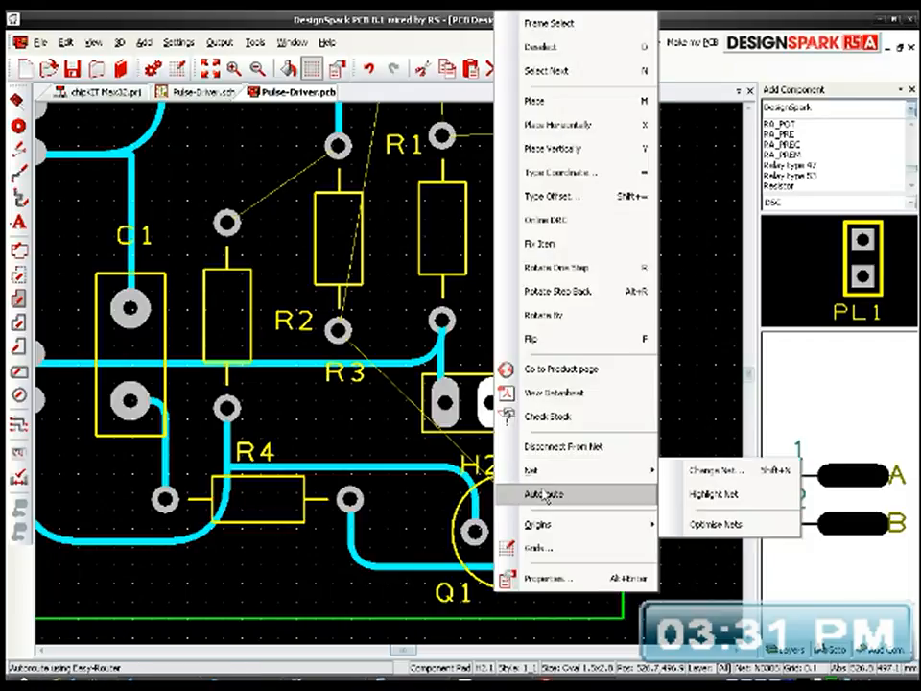
click(543, 495)
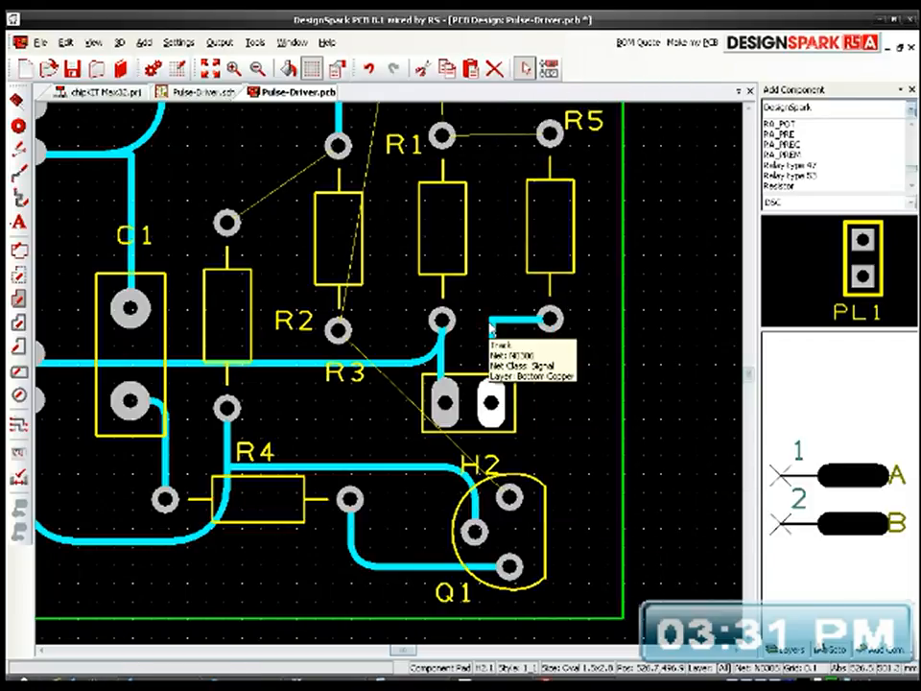
drag(494, 322, 506, 344)
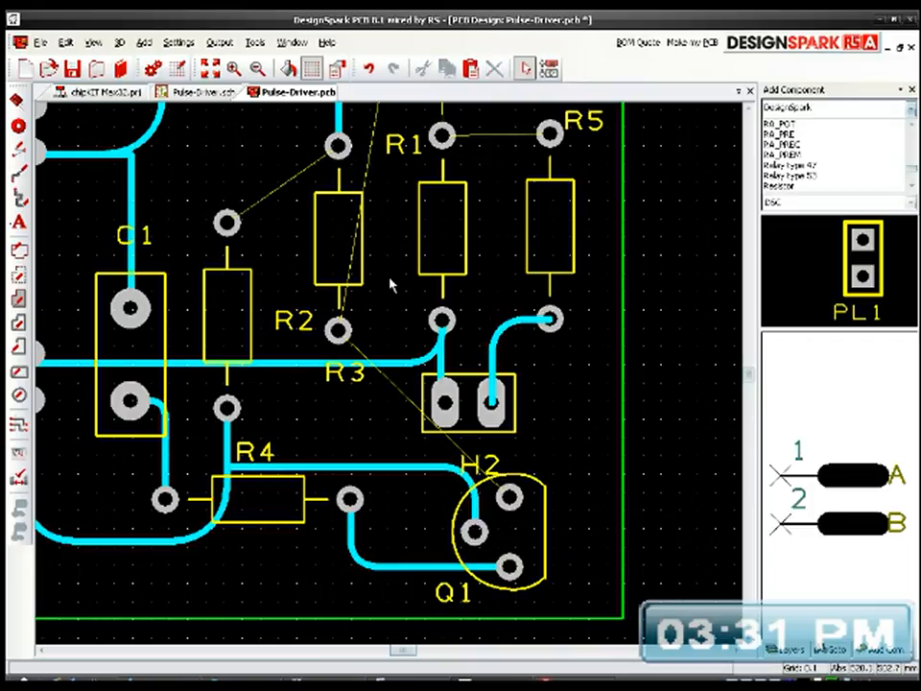
Step: Autoroute Q1's top pad to R3's bottom pad, and round both corners of the vertical segment near the right board edge
right_click(506, 496)
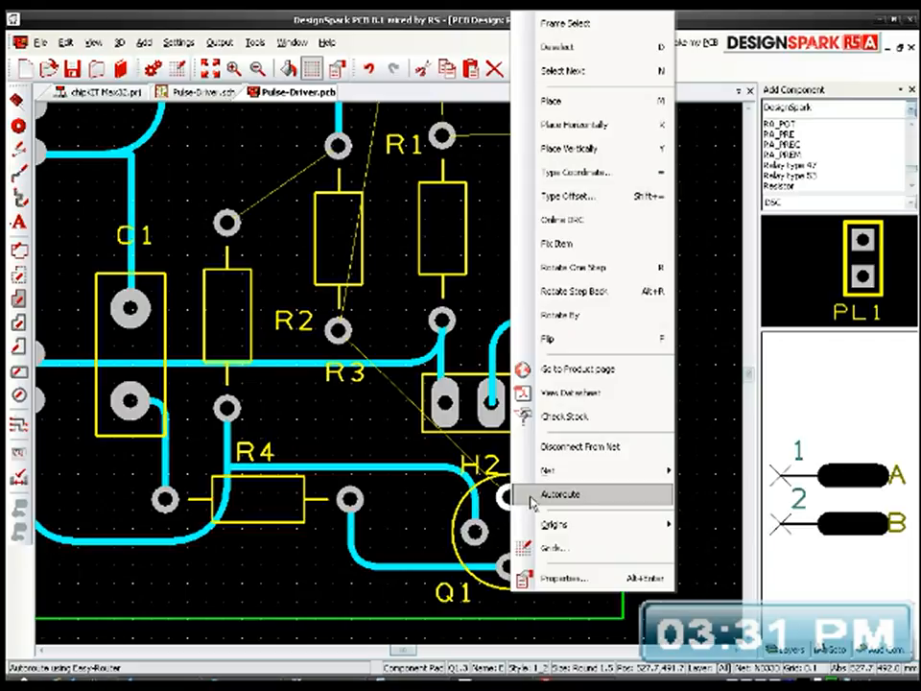
click(532, 495)
drag(581, 412, 593, 426)
click(593, 498)
drag(593, 498, 580, 486)
click(593, 294)
drag(593, 294, 571, 310)
Step: Shift the R3–Q1 track's long horizontal segment up toward the resistor bodies, and round its corner above R3's bottom pad
drag(475, 297, 477, 283)
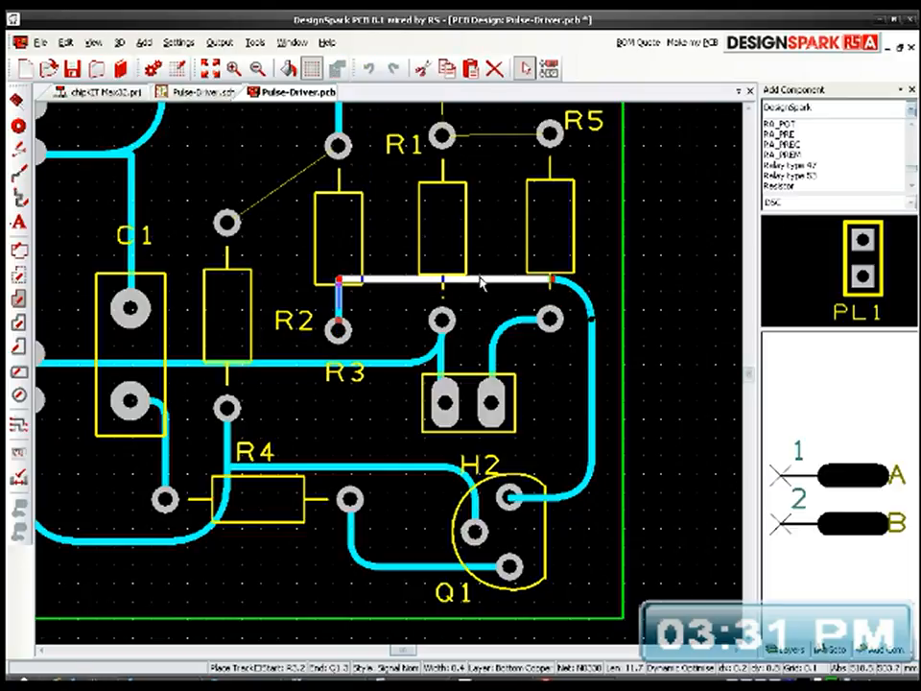
middle_drag(411, 333, 423, 444)
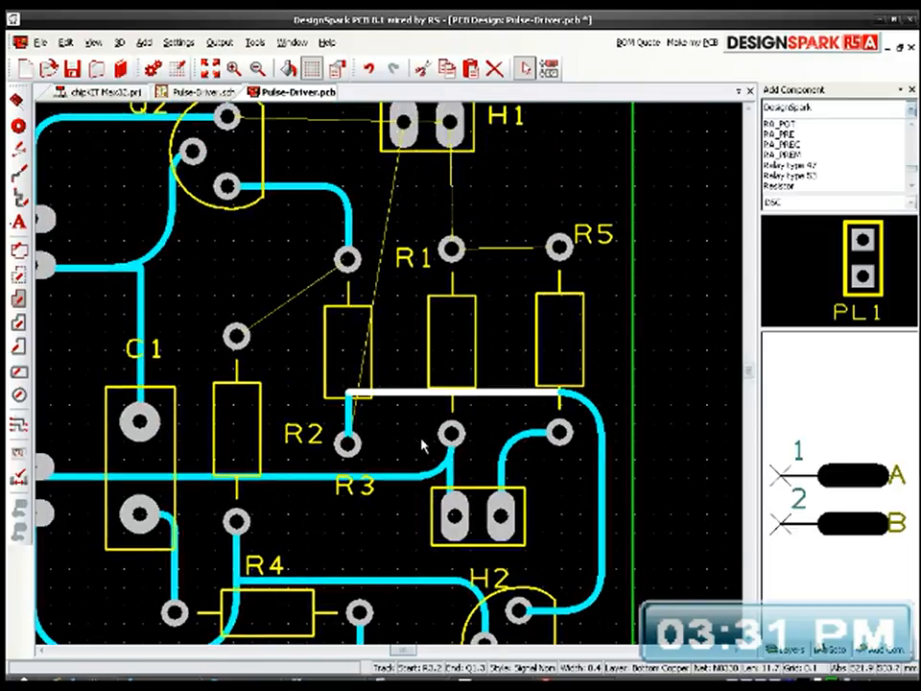
drag(353, 391, 363, 413)
Step: Try autorouting H1's left pad to R3's bottom pad, and undo that route
middle_drag(449, 340, 457, 387)
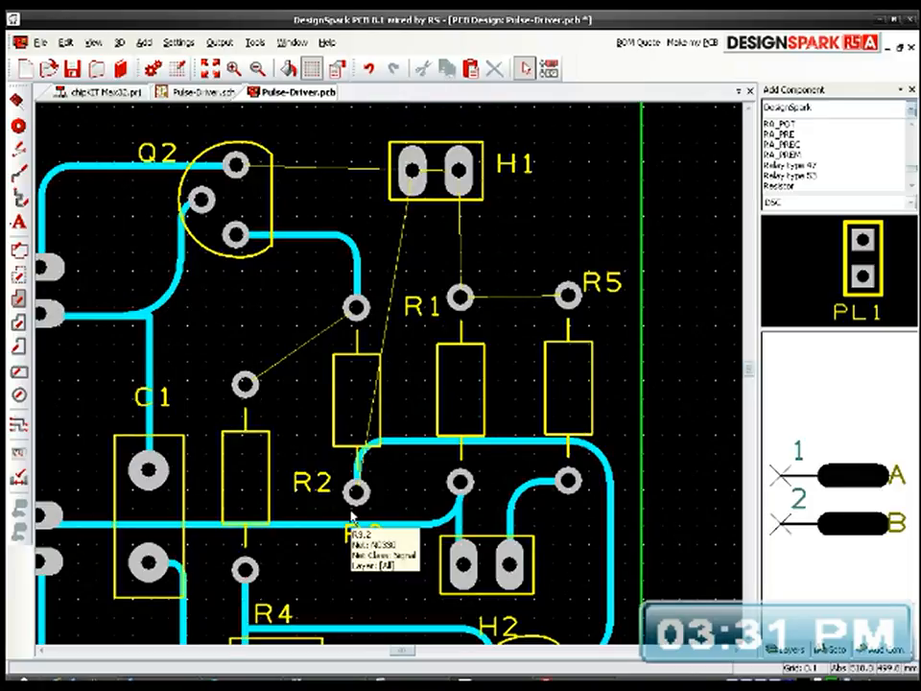
right_click(413, 182)
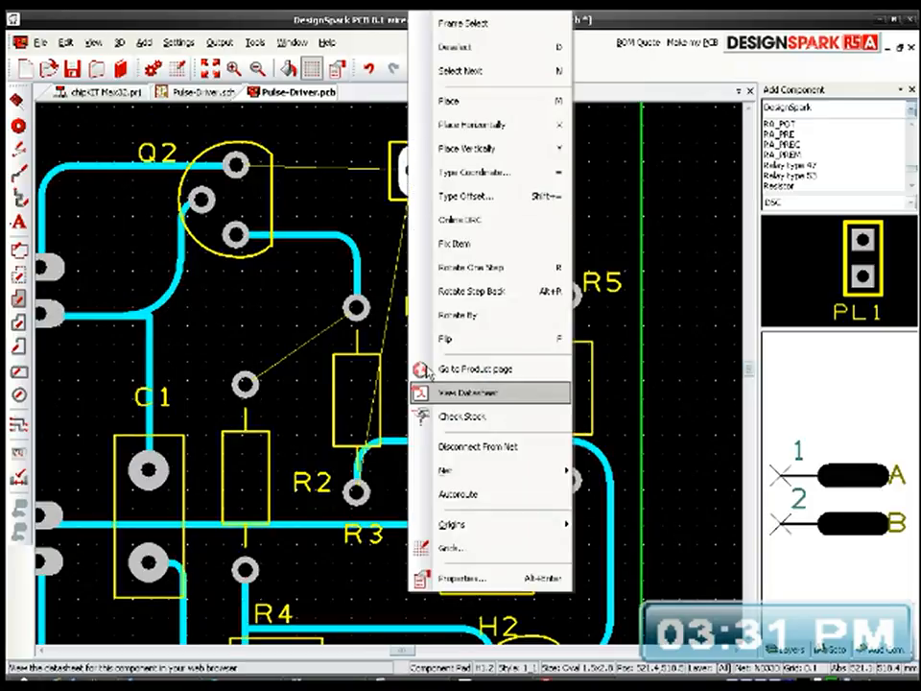
click(454, 495)
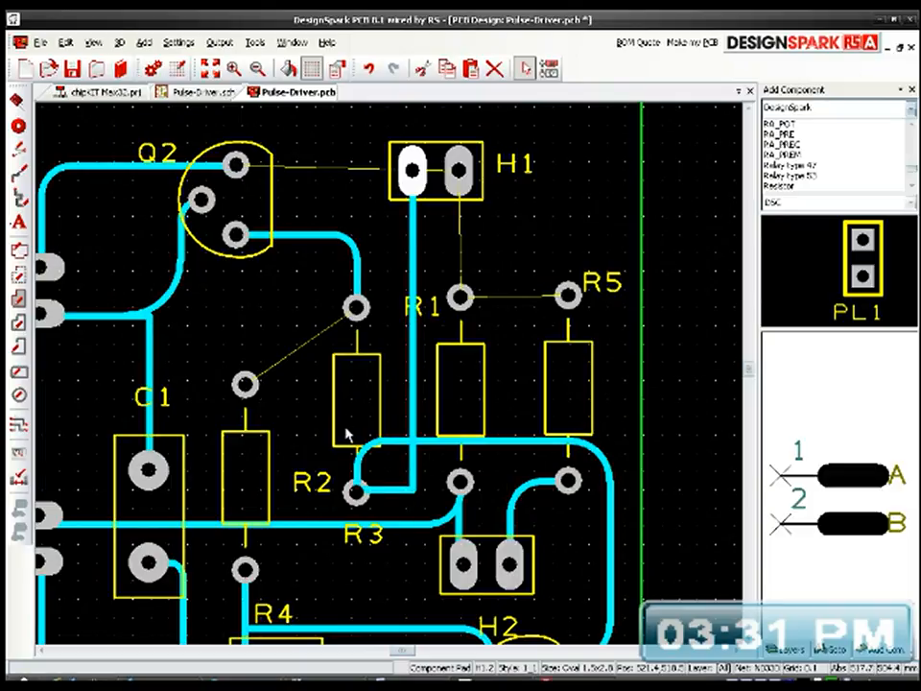
key(ctrl+z)
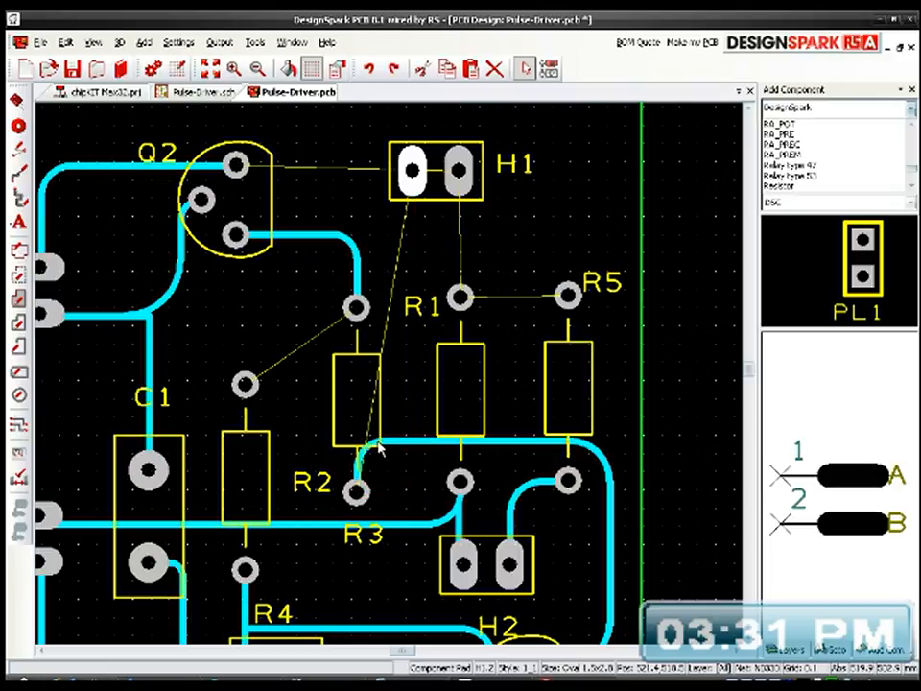
Step: Manually route H1's left pad straight down to the horizontal R3–Q1 track, and optimise all nets
click(412, 173)
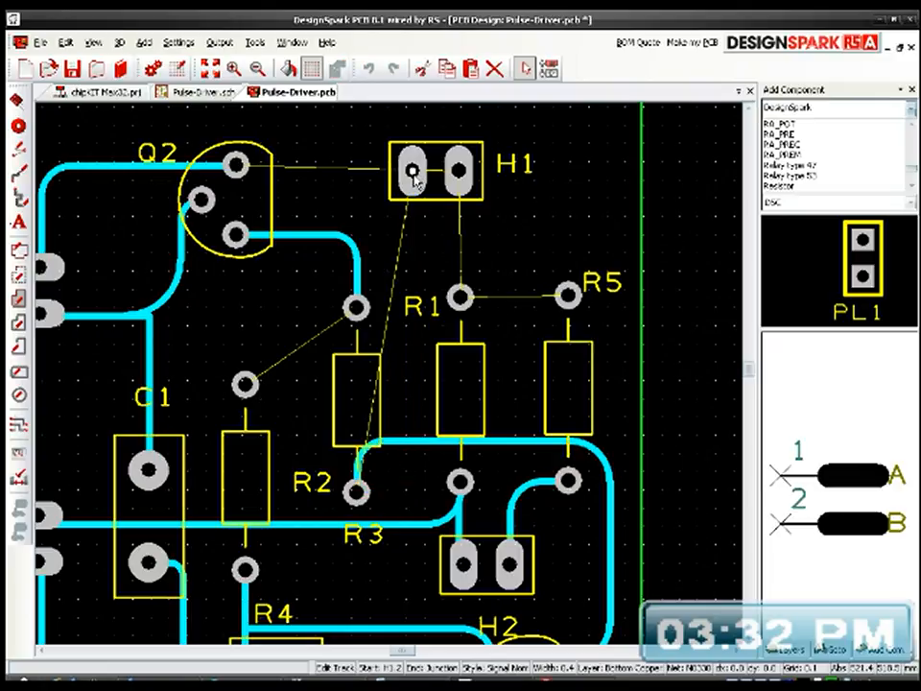
click(412, 443)
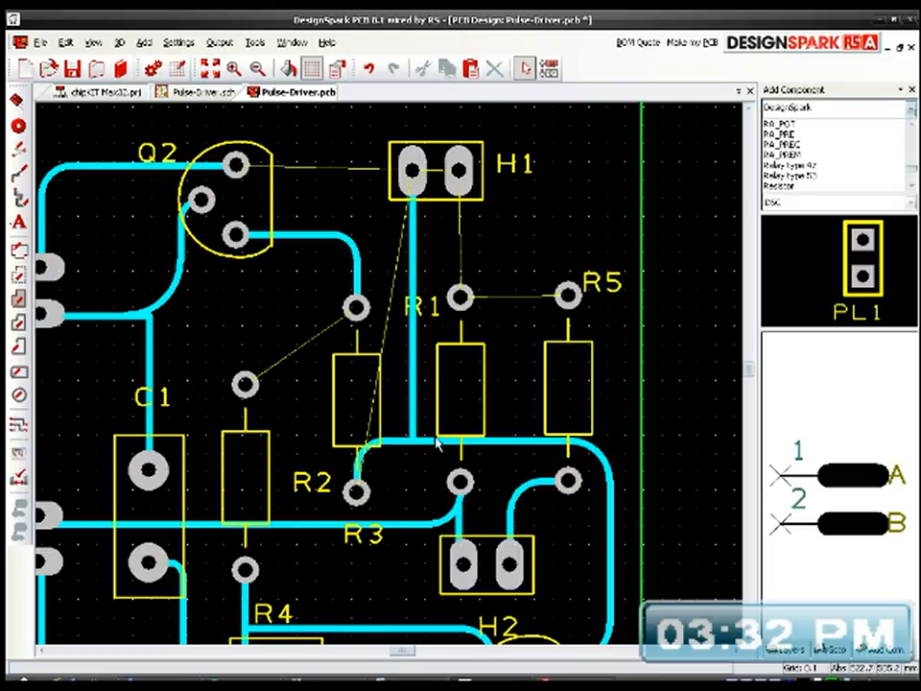
click(254, 43)
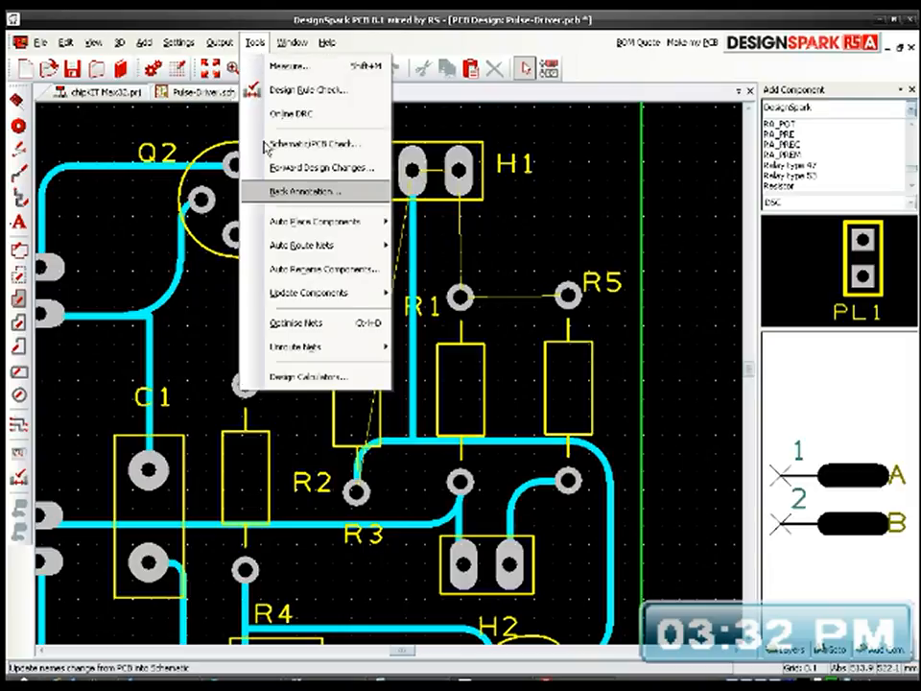
click(287, 331)
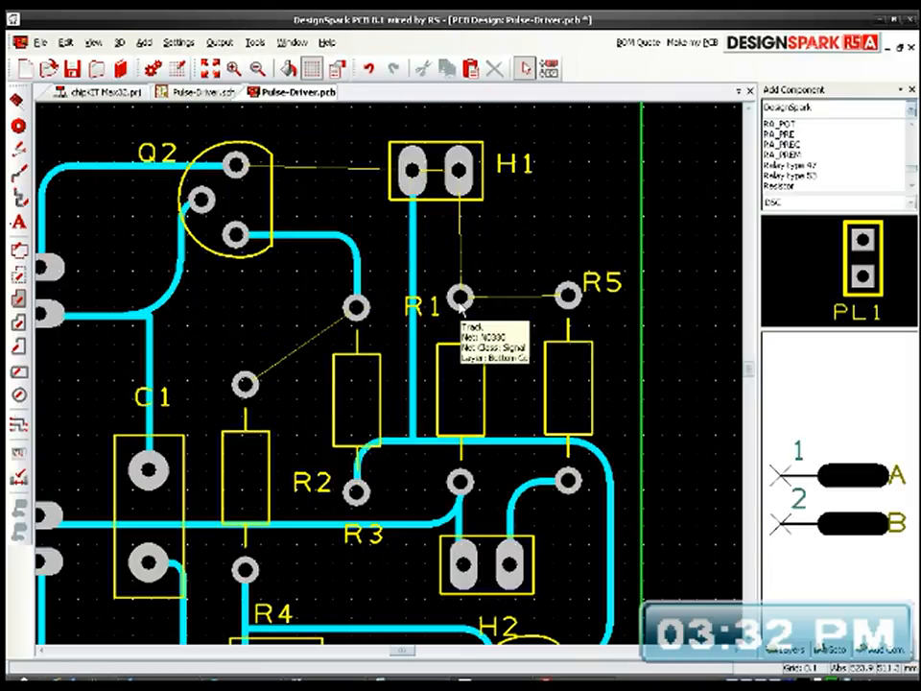
Step: Autoroute R1's top pad to H1's right pad and R5's top pad
click(458, 300)
right_click(461, 297)
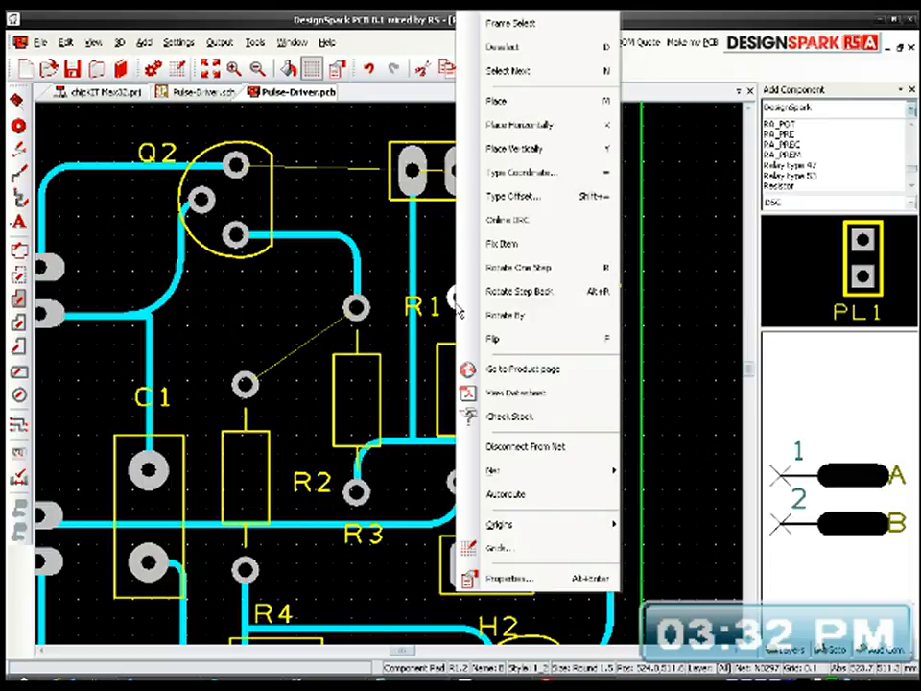
click(495, 495)
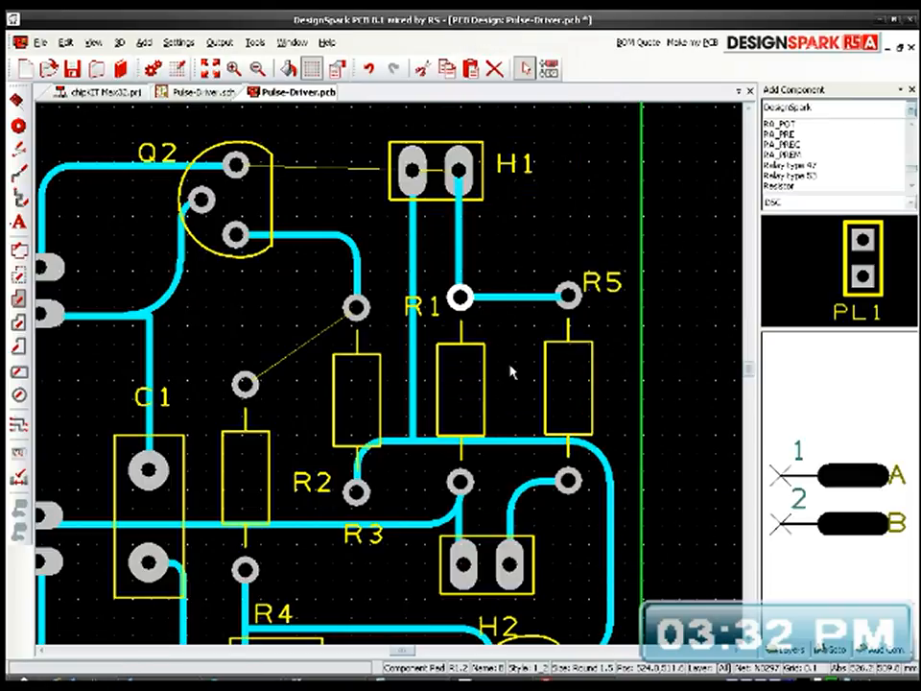
Step: Try to autoroute the remaining connection from H1's right pad to Q2's top pad
click(457, 173)
right_click(457, 174)
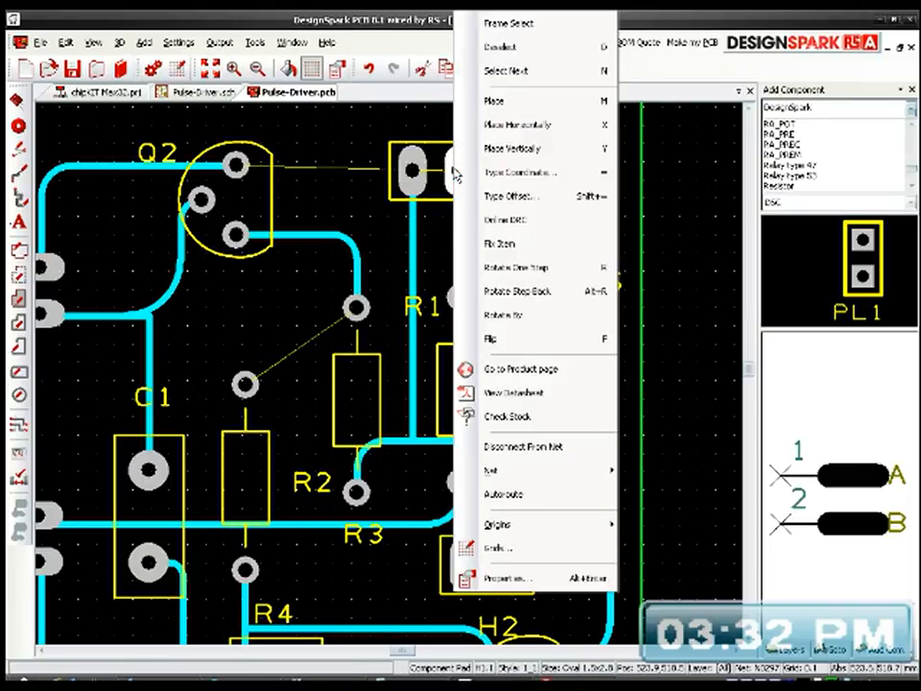
click(506, 493)
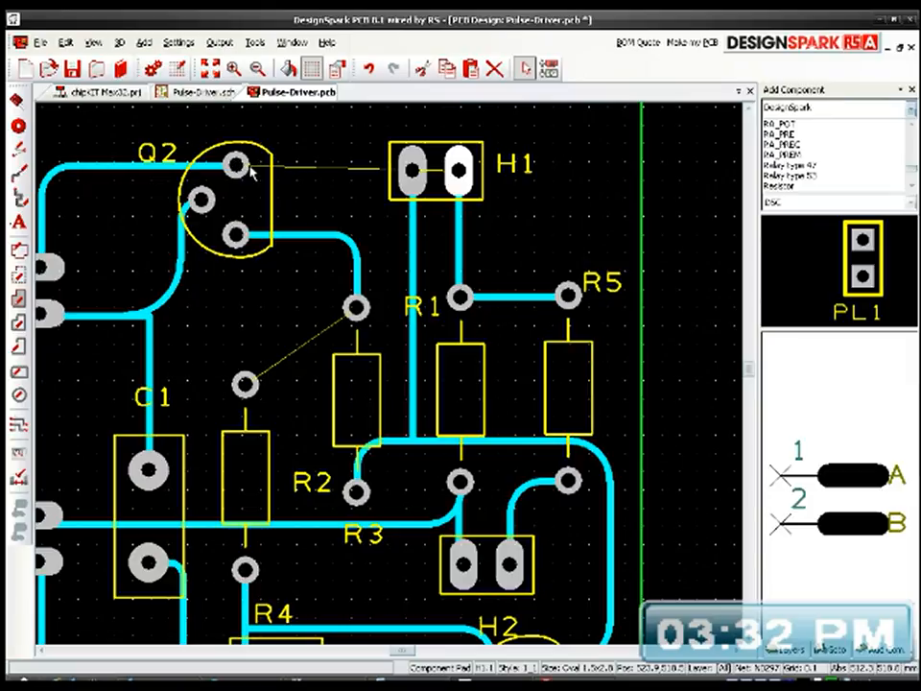
Step: Manually route H1's right pad over its left pad to Q2's top pad with rounded corners, and optimise all nets
drag(458, 171, 235, 165)
middle_drag(437, 283, 485, 303)
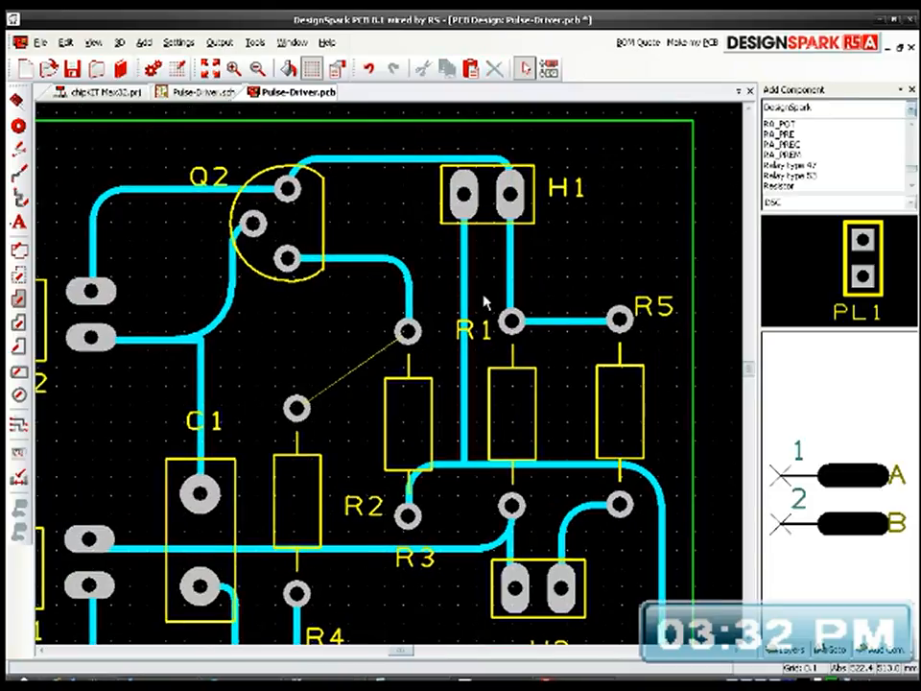
click(255, 42)
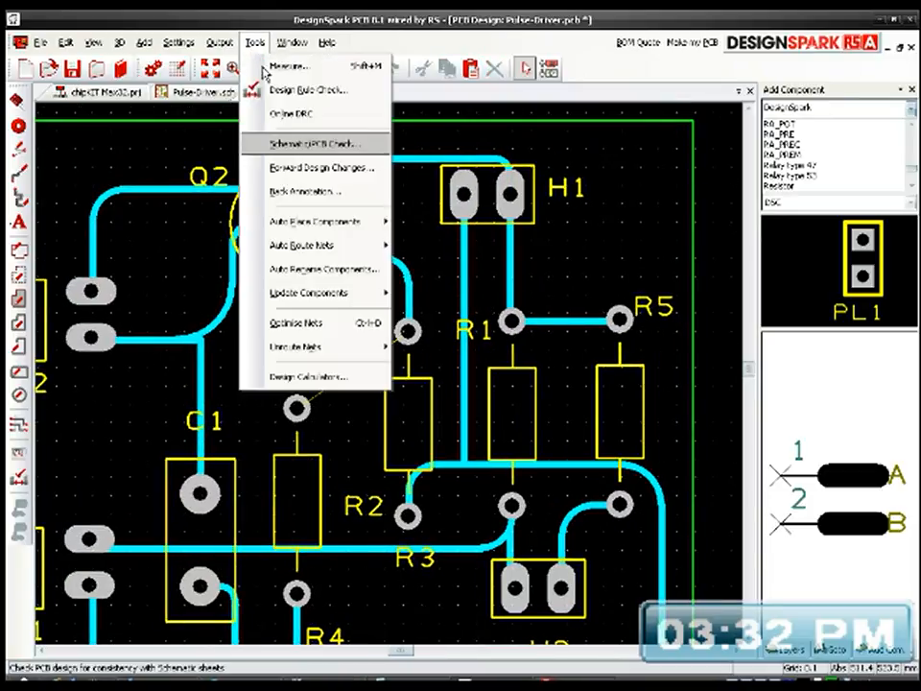
click(302, 324)
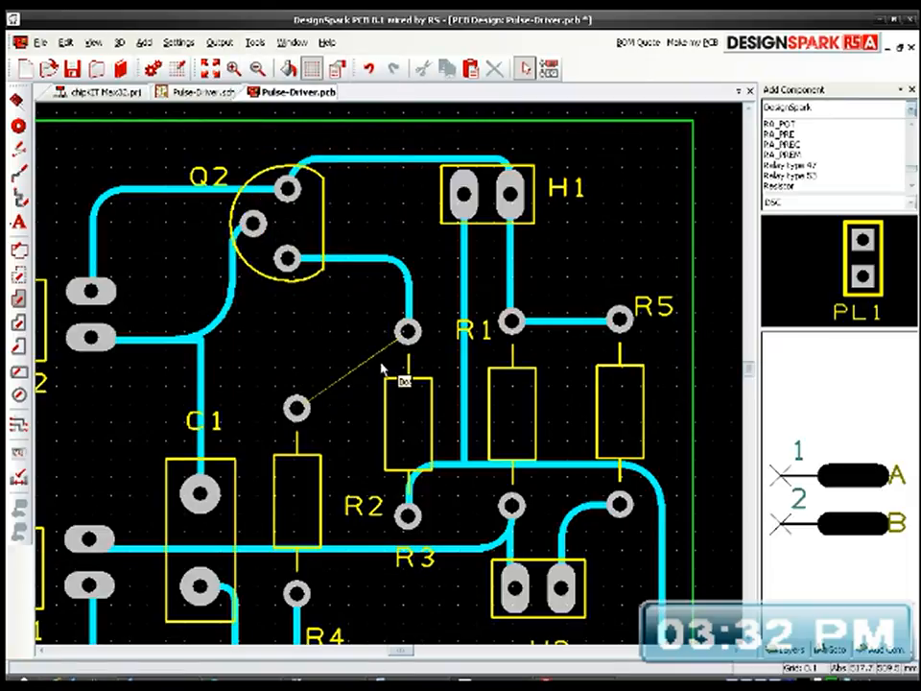
Step: Autoroute R3's top pad to R2's top pad, and round the track's corner
right_click(408, 333)
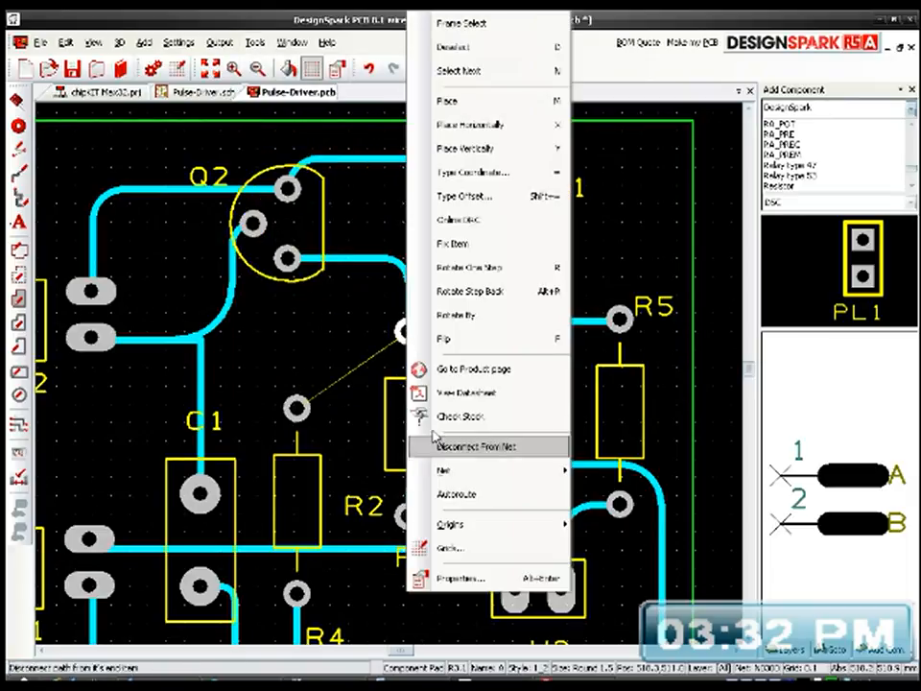
click(458, 499)
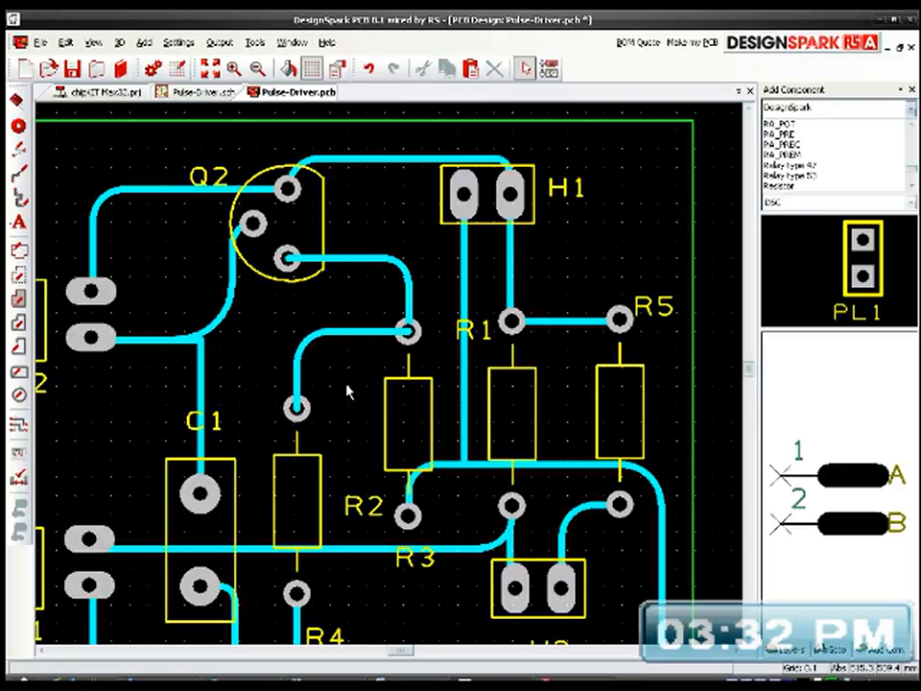
Step: Run the Schematic/PCB Check to compare the whole board with its schematic
click(211, 68)
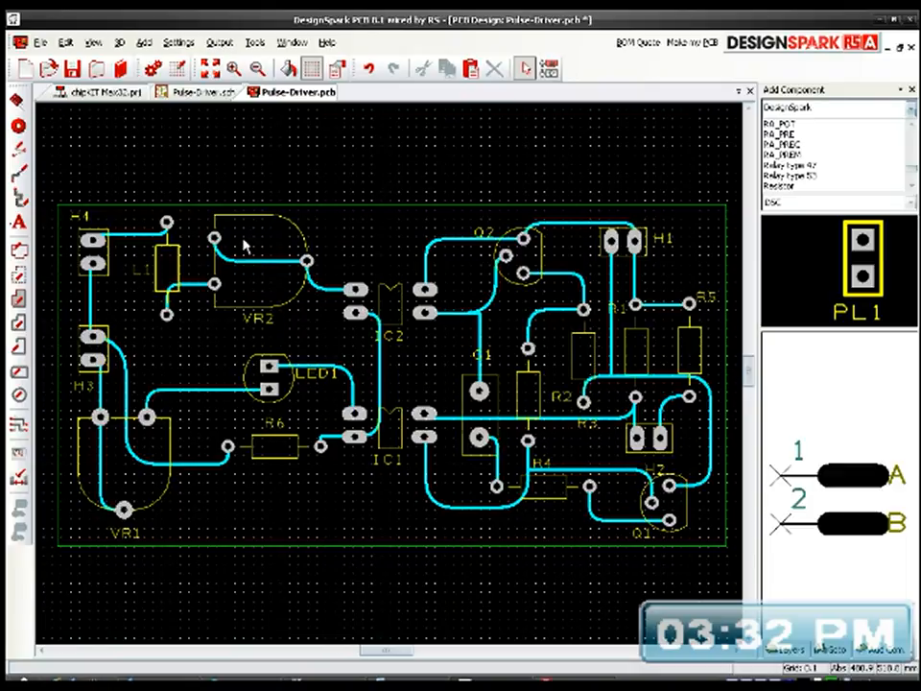
click(261, 48)
mouse_move(315, 303)
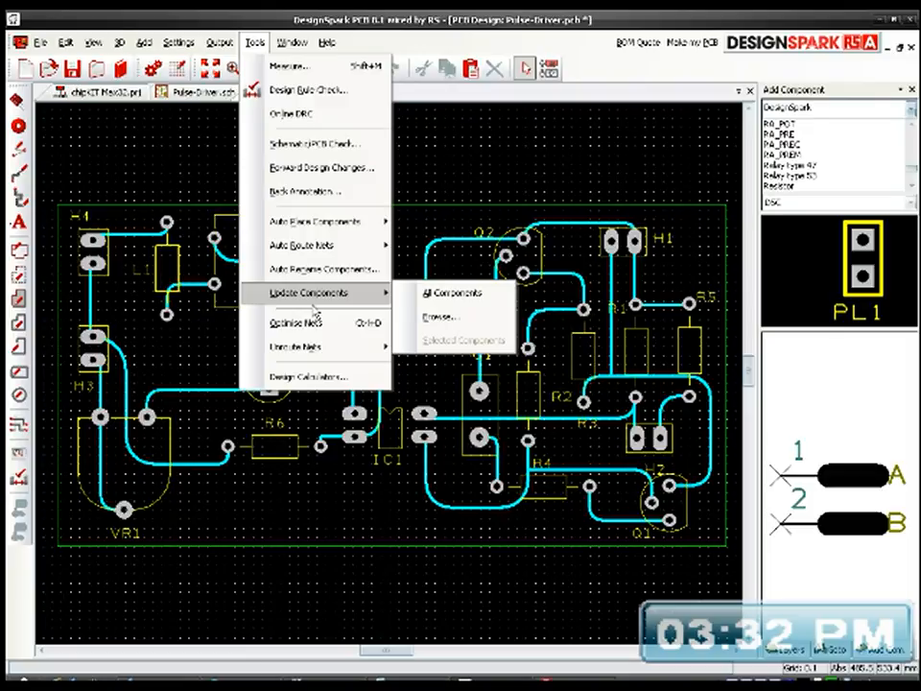
click(308, 146)
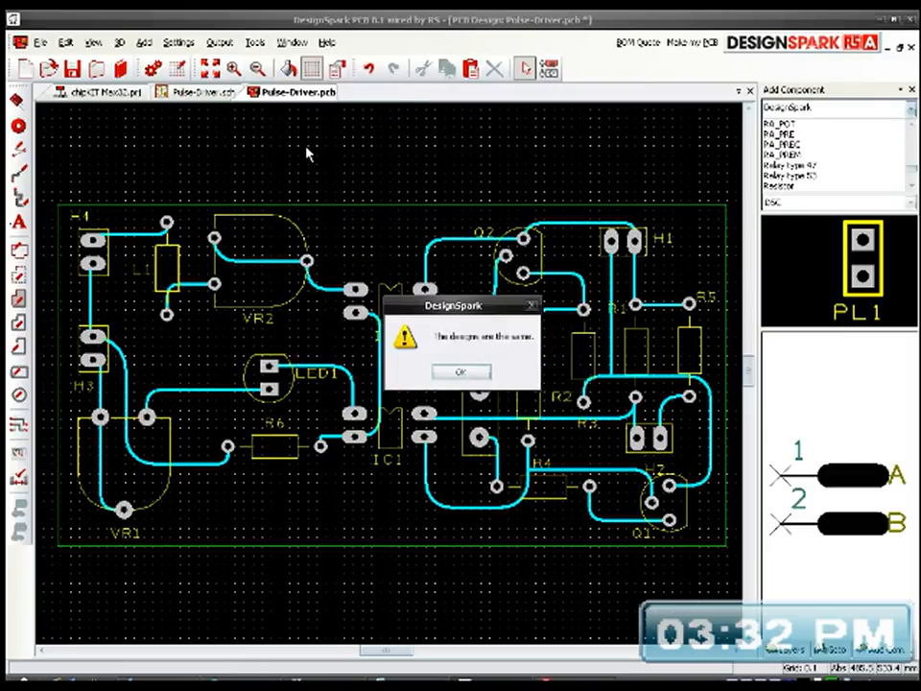
Step: Run the Design Rule Check on the board's spacing and nets, and close its report
click(474, 375)
click(256, 43)
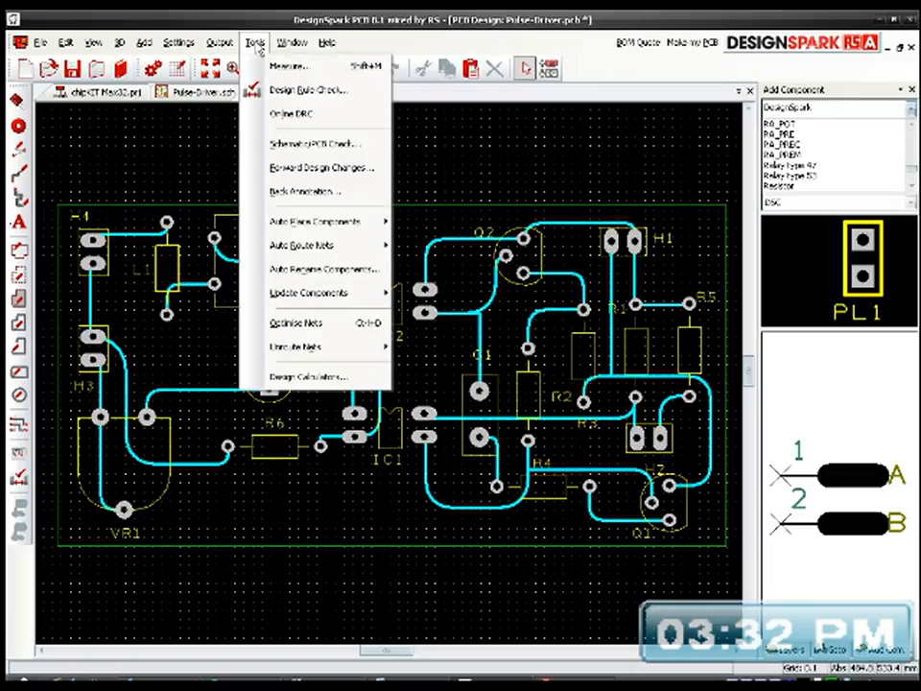
click(274, 92)
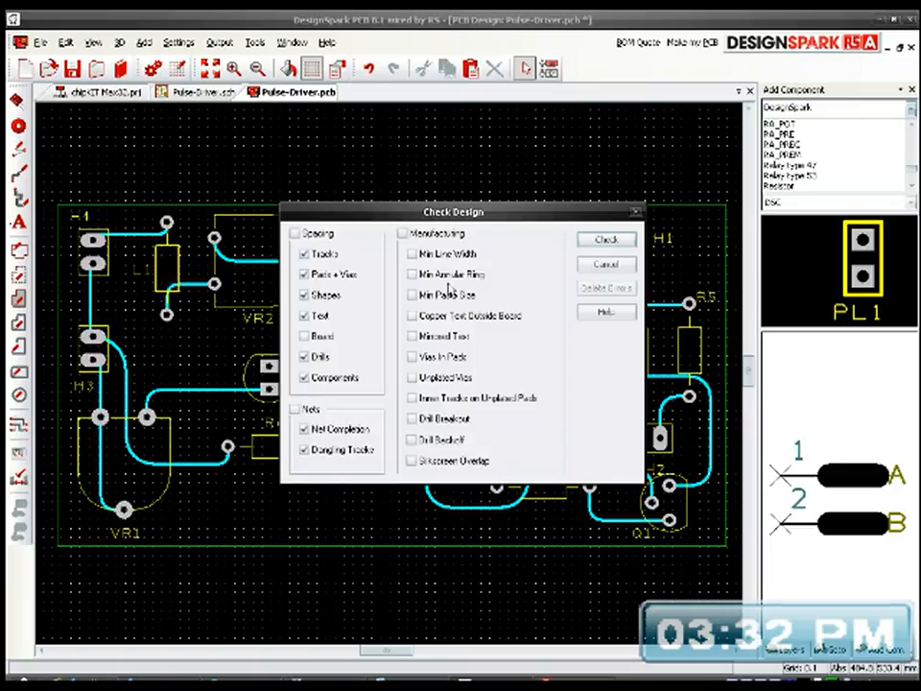
click(605, 239)
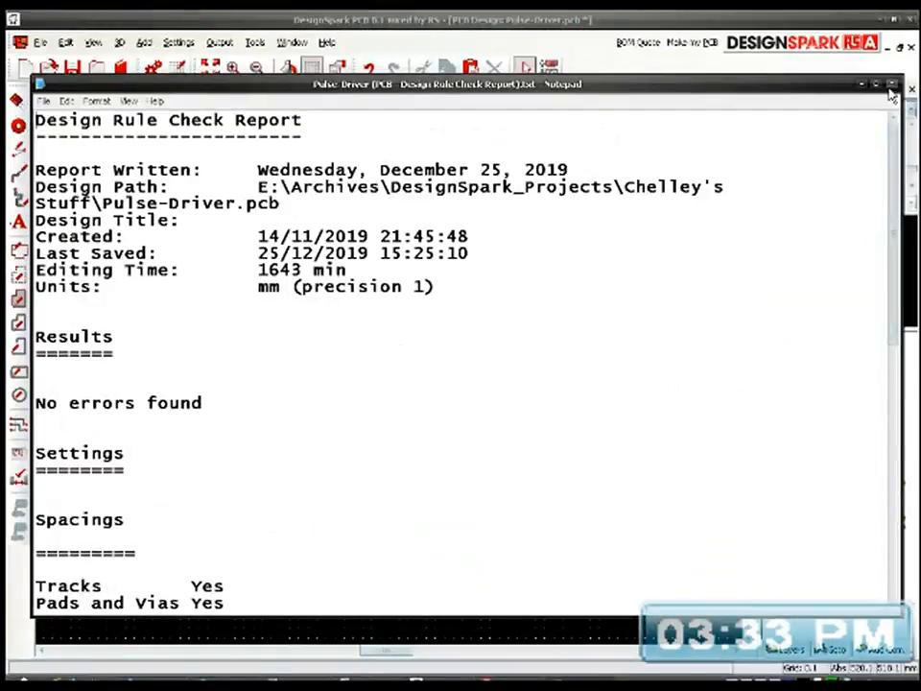
click(891, 86)
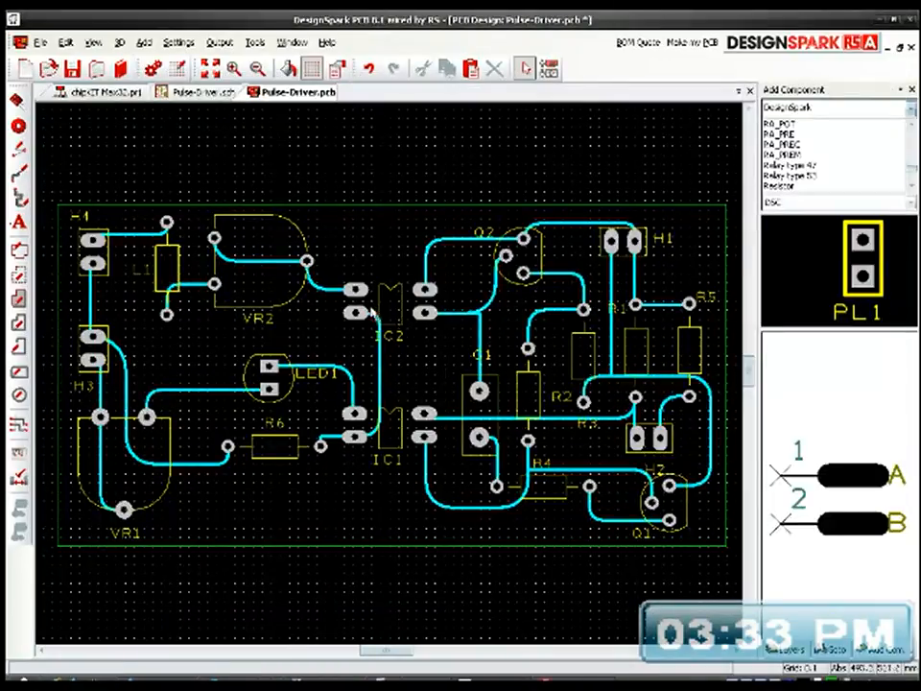
Step: Open the board's 3D view and examine both the component side and the copper track side
click(119, 43)
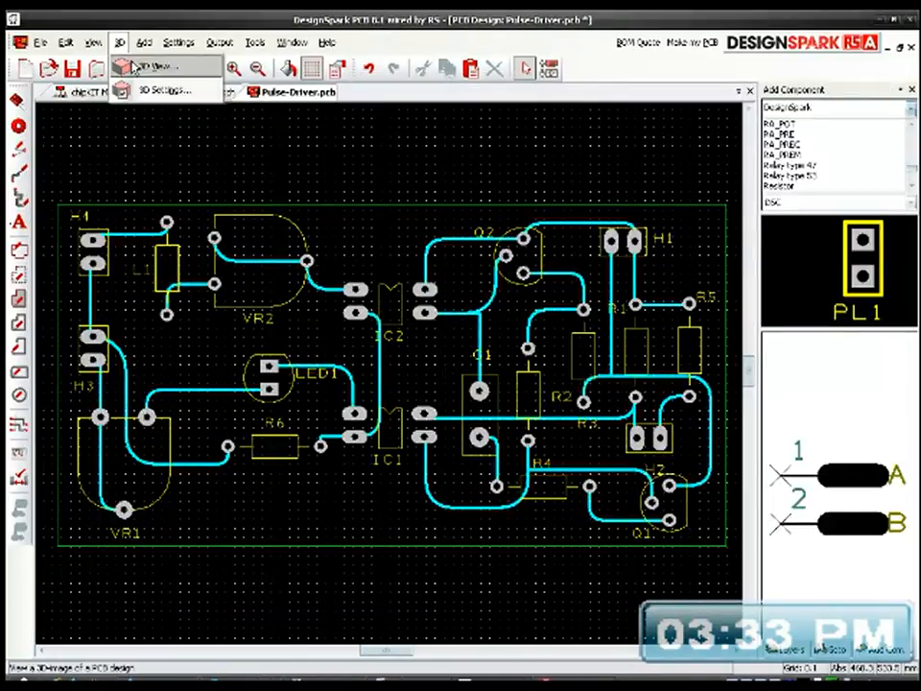
click(127, 66)
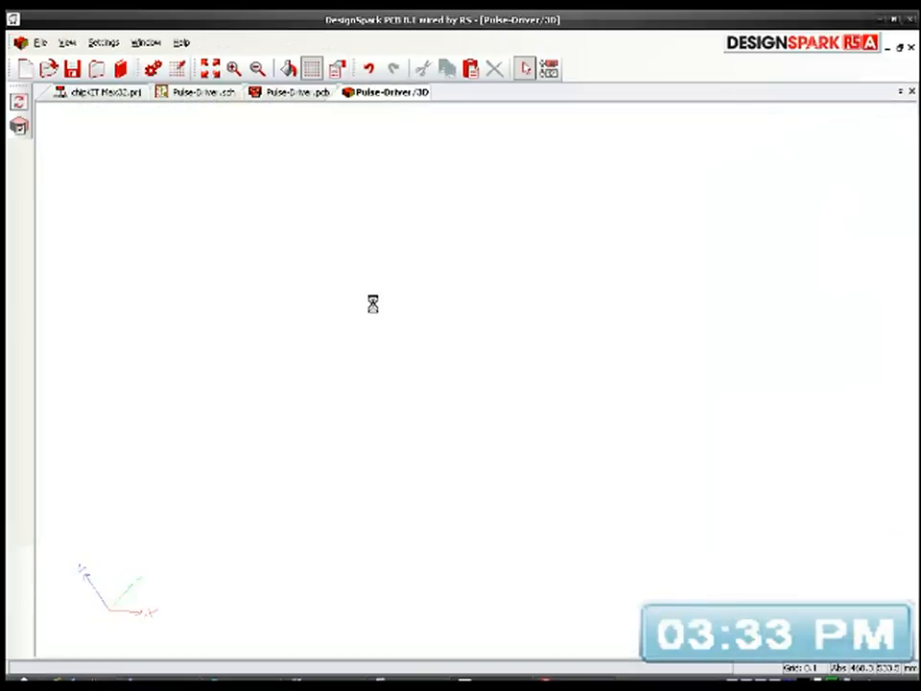
drag(433, 393, 629, 407)
scroll(451, 449, up, 3)
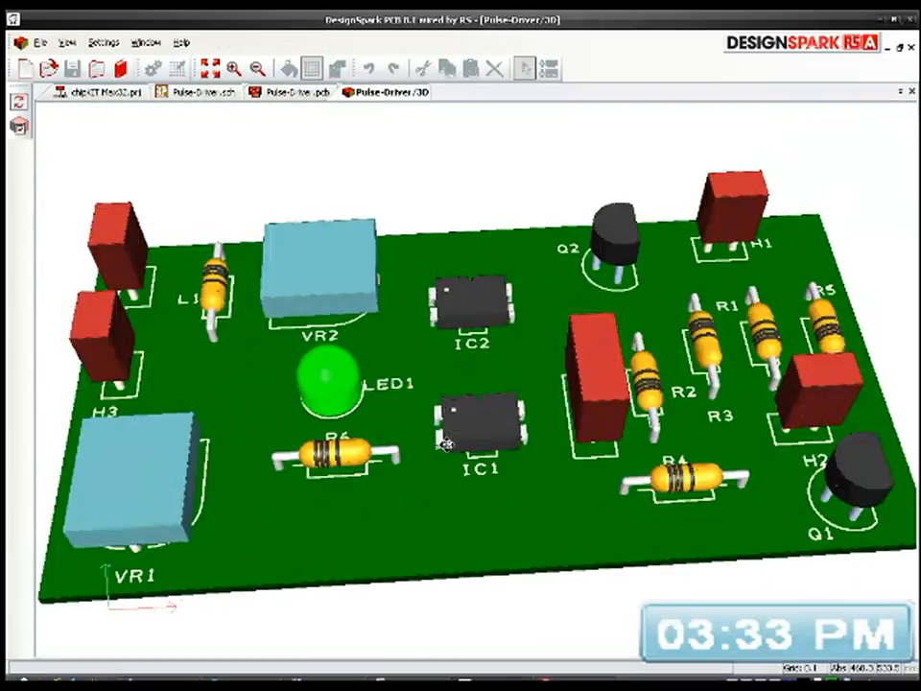
drag(448, 445, 444, 500)
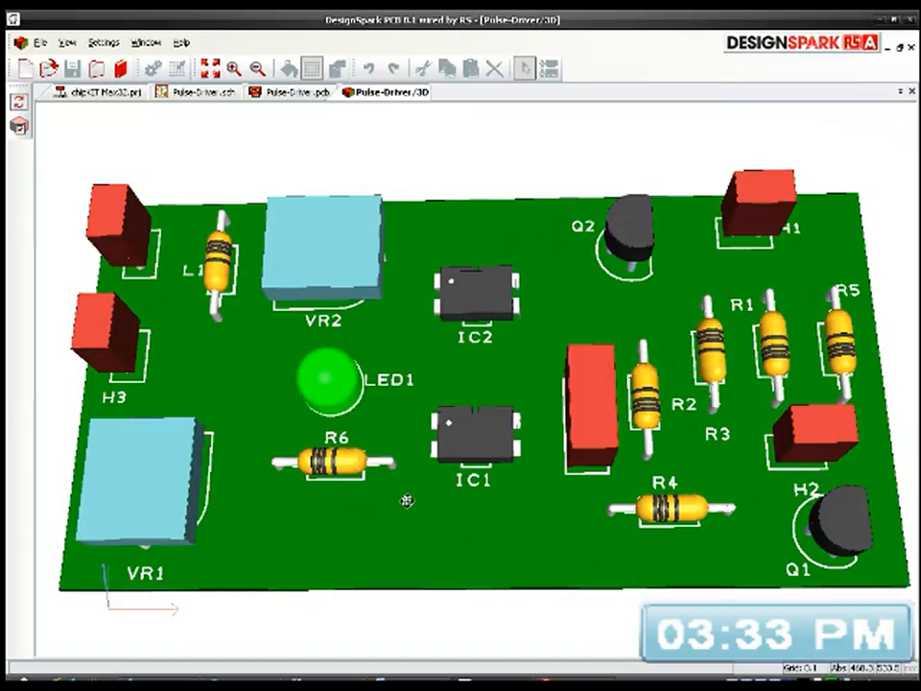
drag(372, 526, 453, 523)
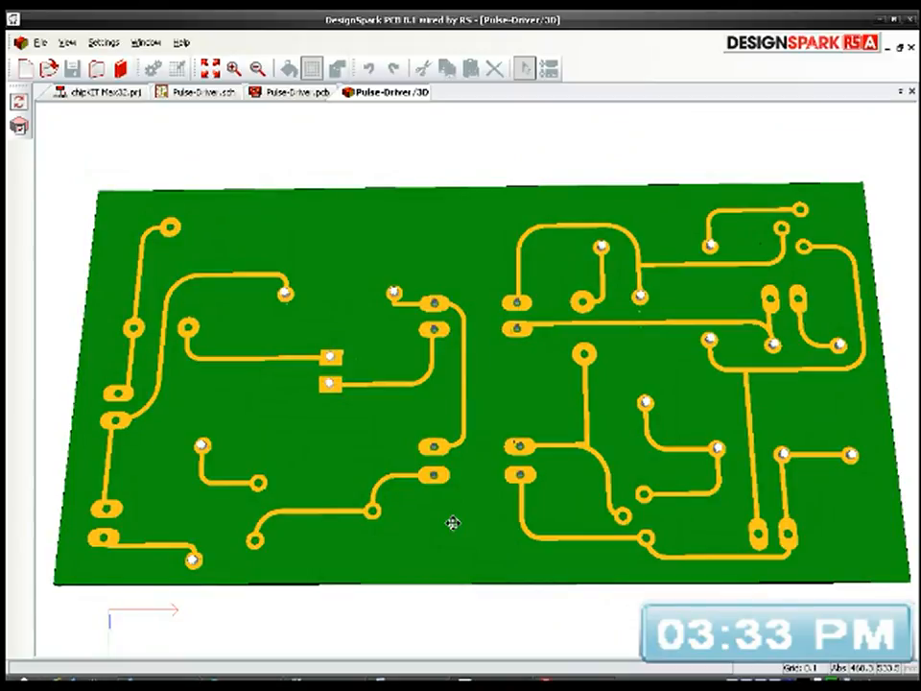
drag(453, 523, 455, 527)
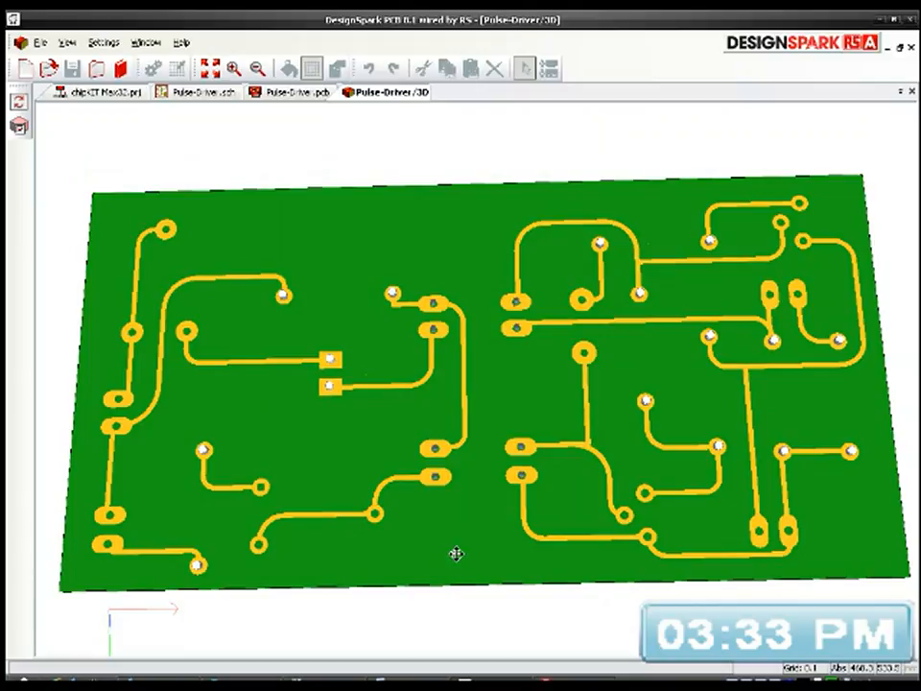
drag(451, 559, 500, 423)
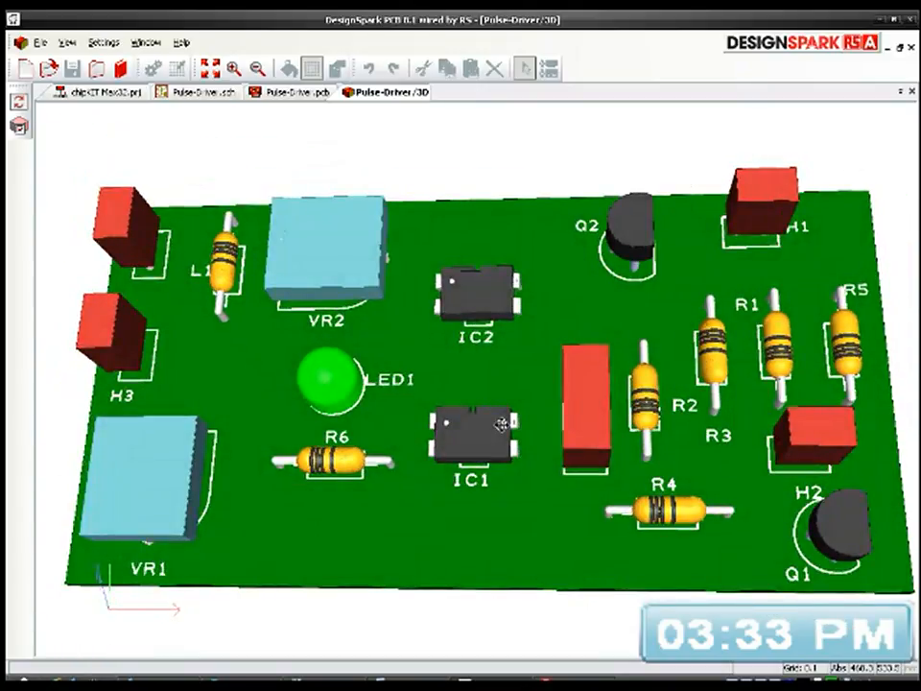
Step: In the PCB layout, move the horizontal track between Q2 and H1 farther above H1's pads, towards the board edge
click(280, 92)
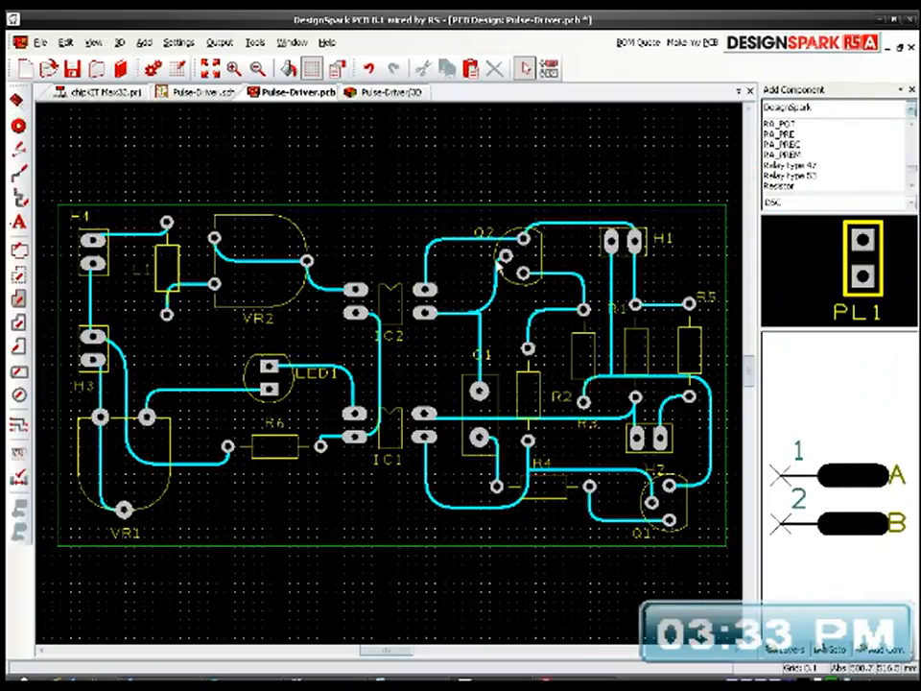
scroll(605, 233, up, 3)
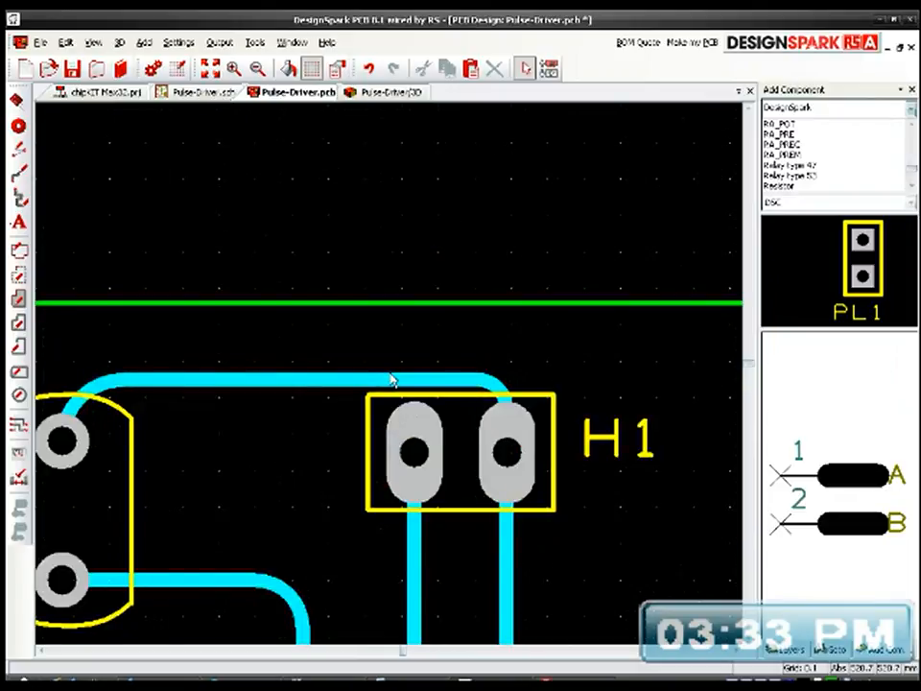
scroll(389, 378, up, 4)
click(391, 381)
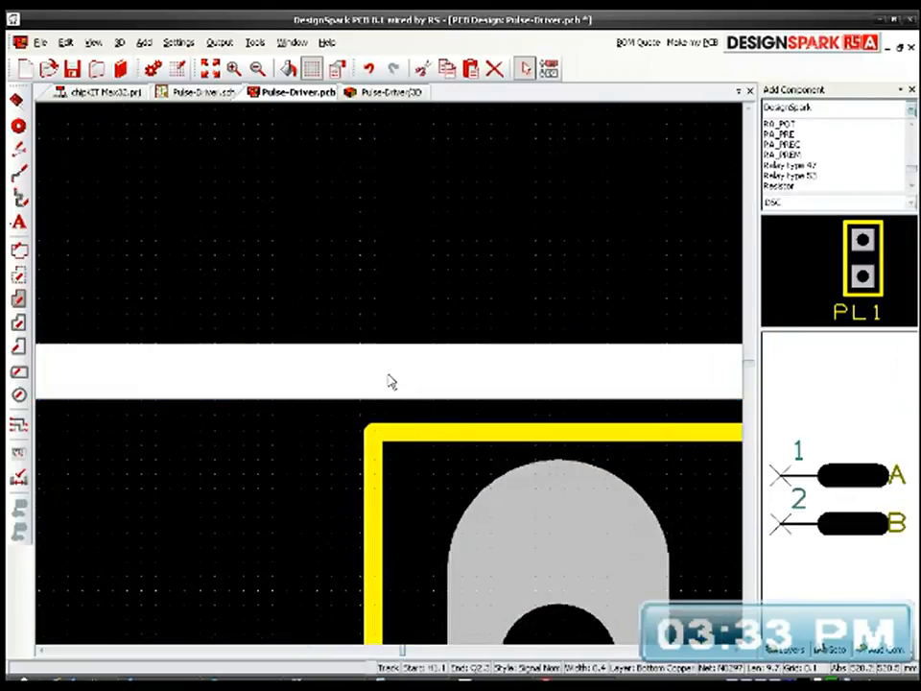
scroll(391, 379, down, 4)
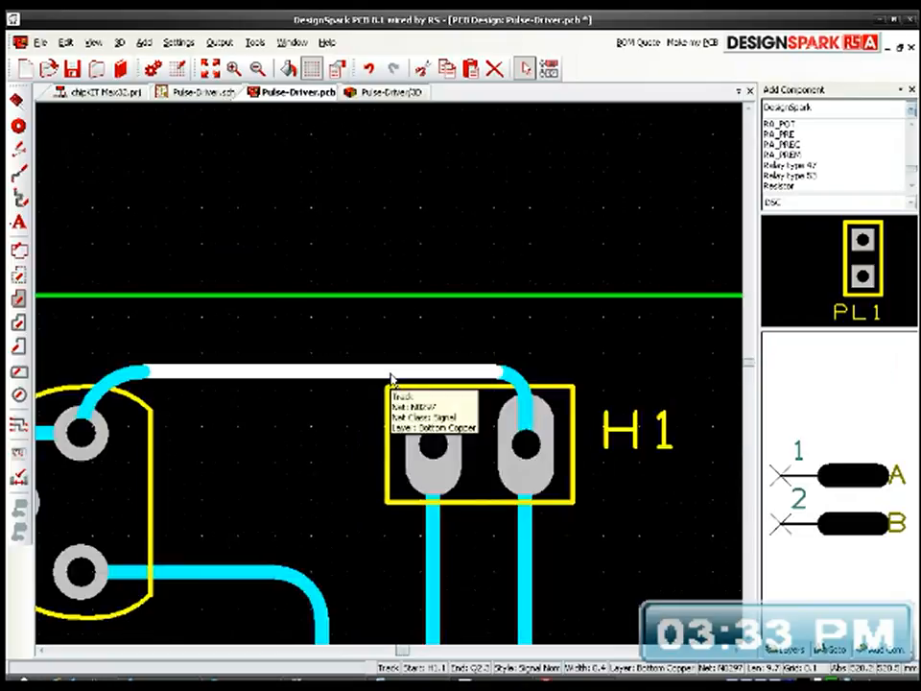
click(390, 377)
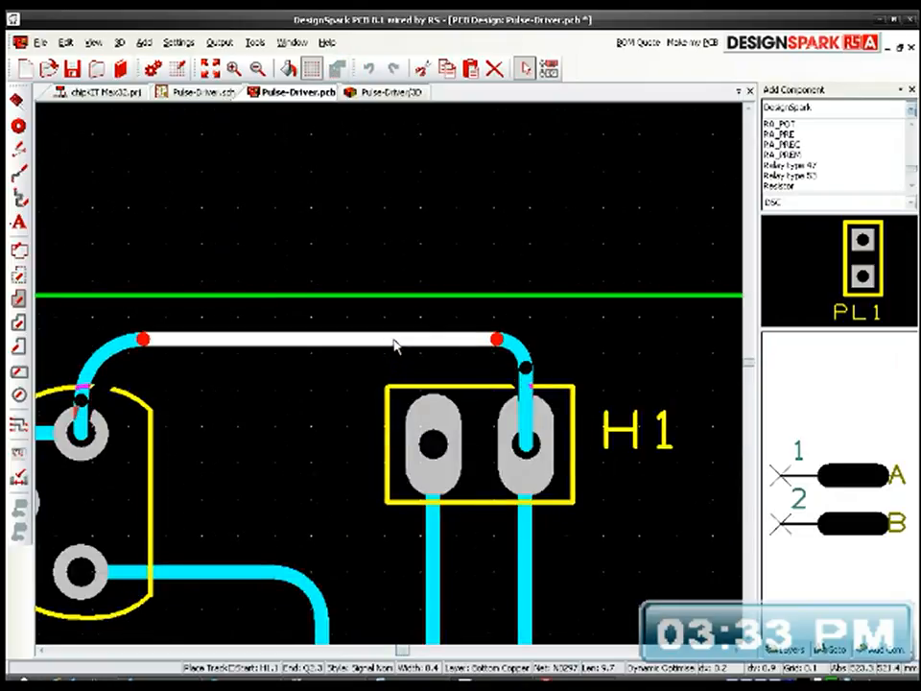
click(391, 378)
Step: Move the horizontal track above R4 that leads to Q1 slightly upward, away from R4's pad
scroll(390, 379, down, 2)
middle_drag(314, 463, 435, 316)
middle_drag(268, 438, 428, 390)
middle_drag(298, 421, 465, 432)
middle_drag(372, 454, 568, 452)
middle_drag(399, 464, 501, 372)
middle_drag(553, 503, 227, 425)
middle_drag(390, 465, 251, 460)
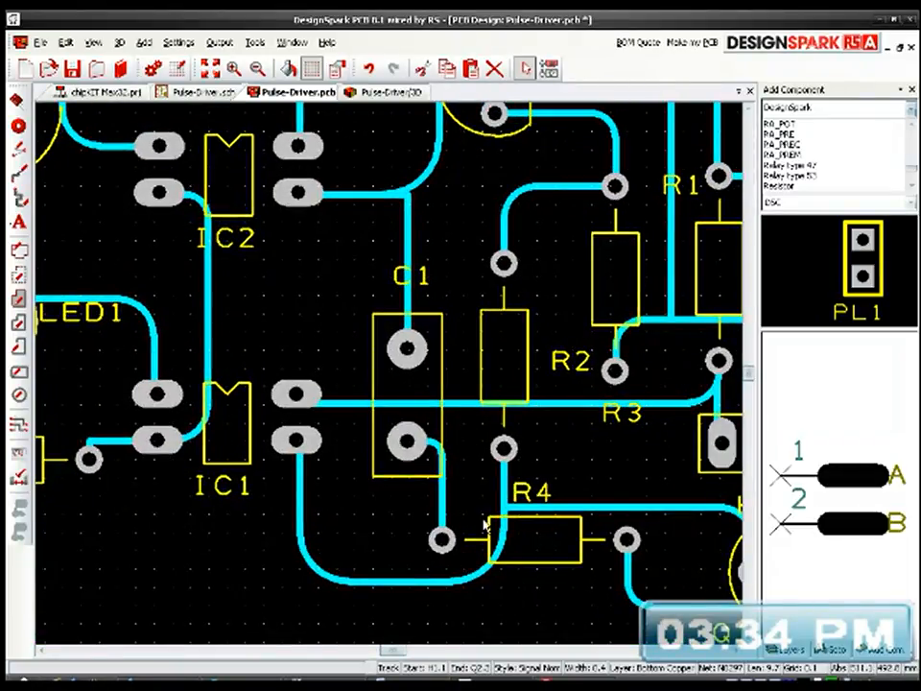
middle_drag(634, 517, 472, 497)
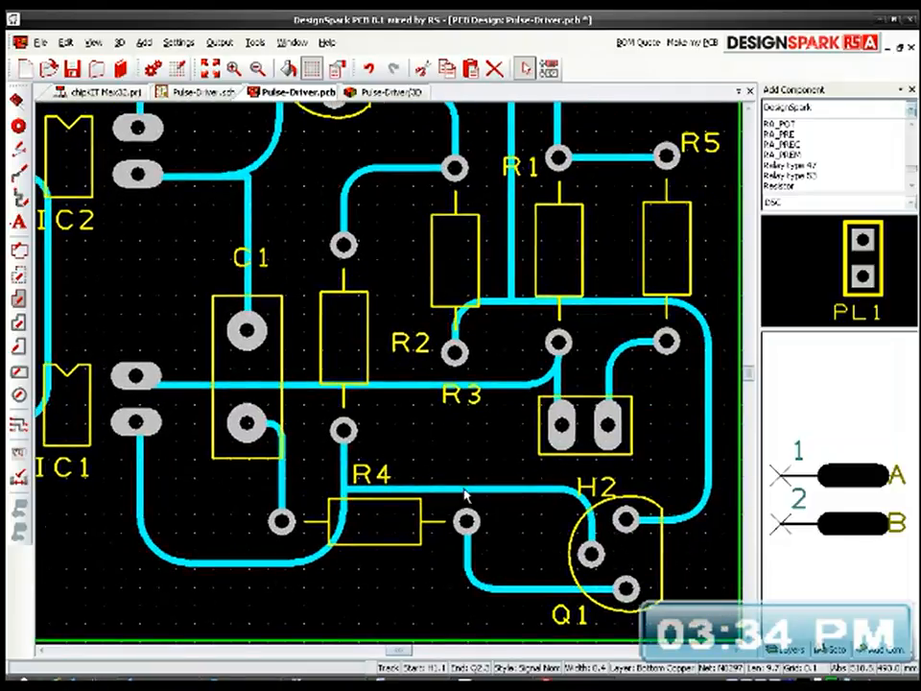
drag(492, 500, 490, 486)
click(698, 574)
Step: Show the whole board, save the Pulse-Driver PCB design, and switch to its schematic
middle_drag(542, 465, 573, 550)
middle_drag(565, 391, 590, 476)
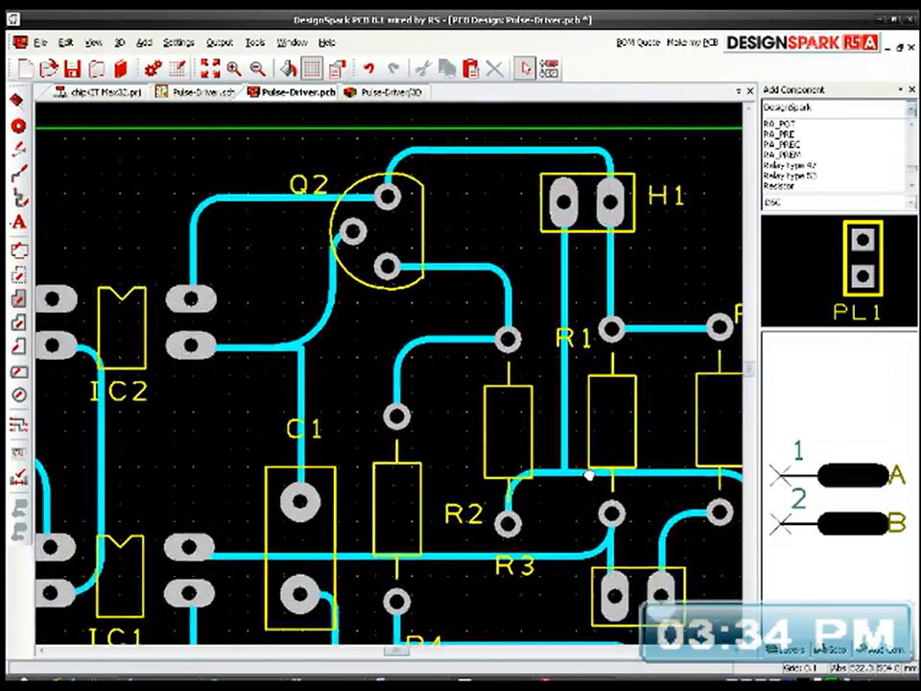
click(509, 349)
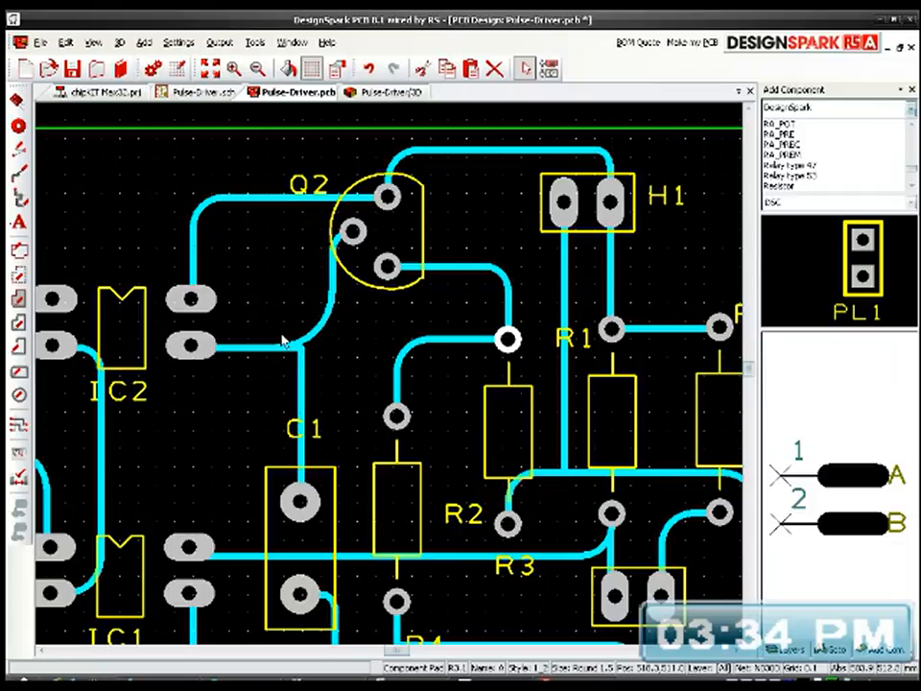
click(210, 69)
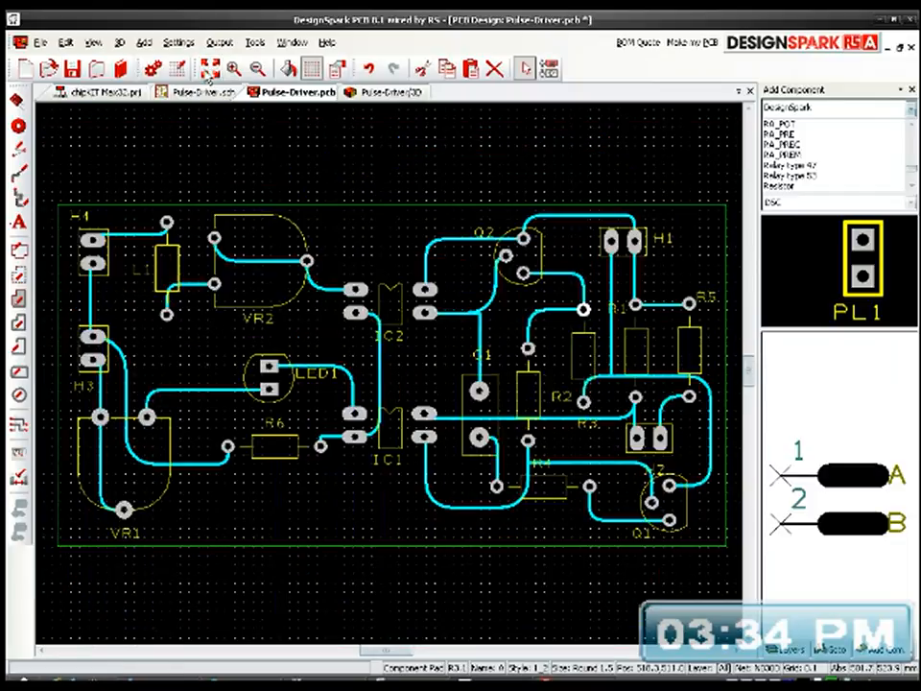
click(73, 69)
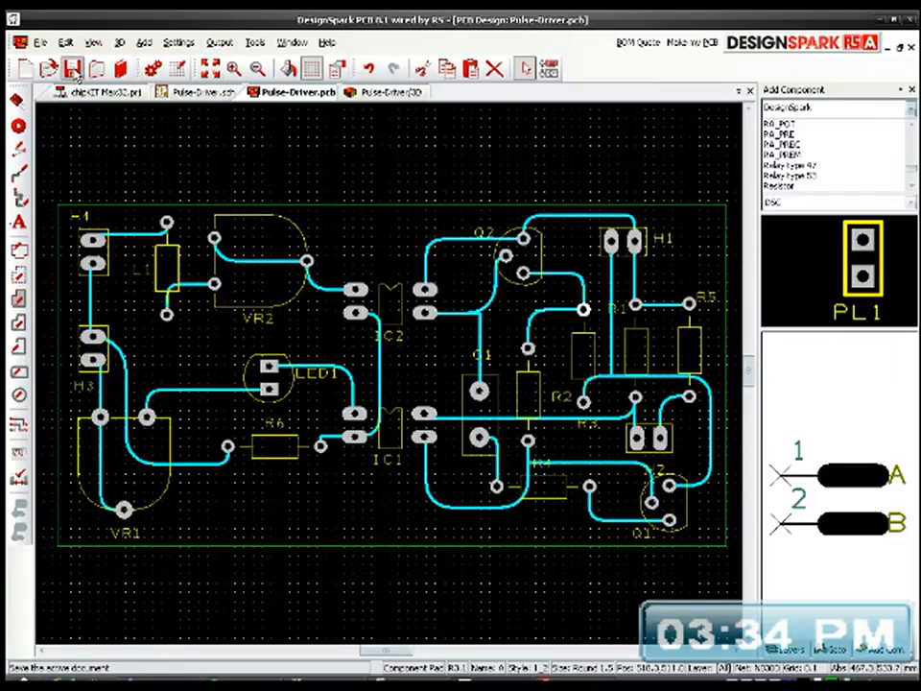
click(209, 93)
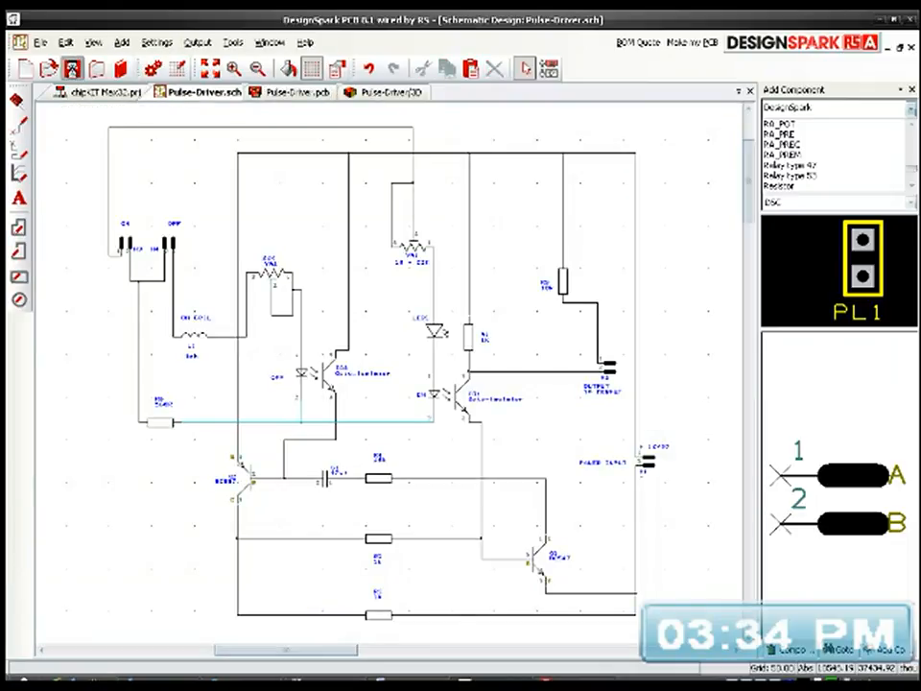
Step: Examine the copper side around H1 and Q2 in the 3D view, and refresh it with the edited tracks
click(368, 94)
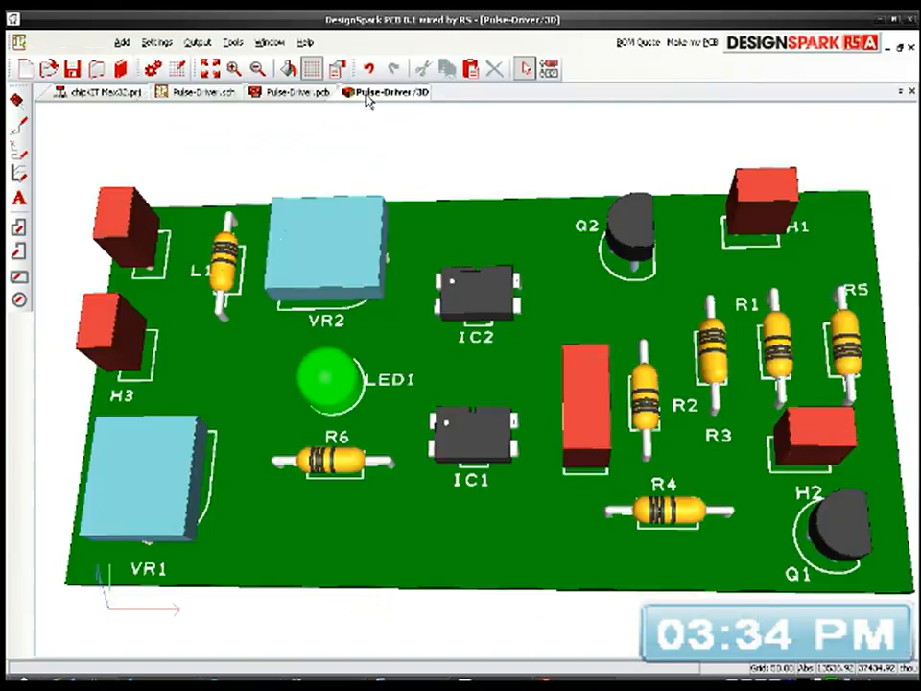
mouse_move(535, 480)
mouse_down()
mouse_move(551, 268)
mouse_move(465, 372)
mouse_move(356, 313)
mouse_move(354, 268)
mouse_move(617, 479)
mouse_up()
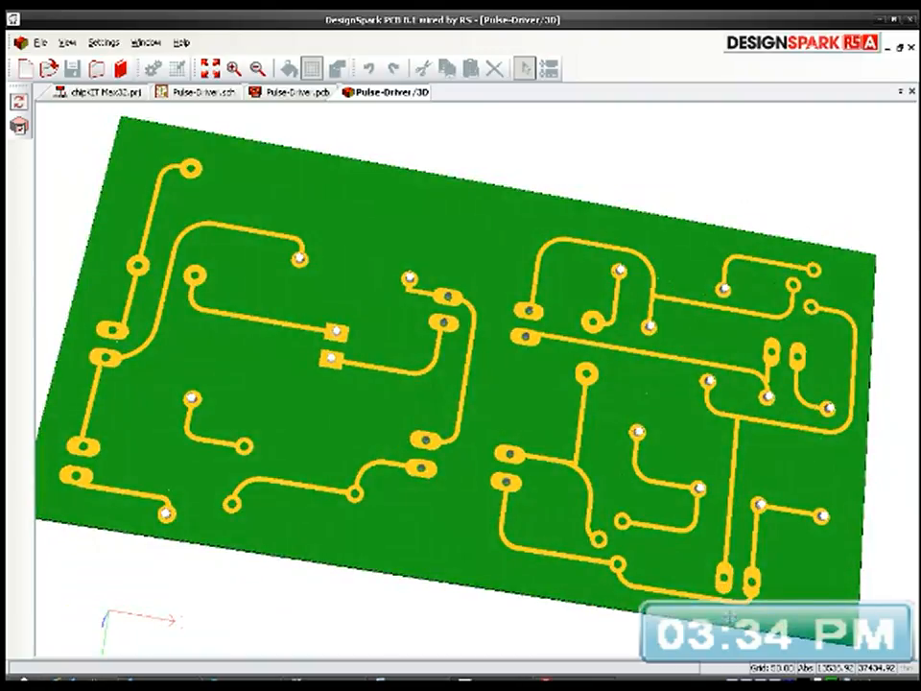
scroll(730, 617, up, 5)
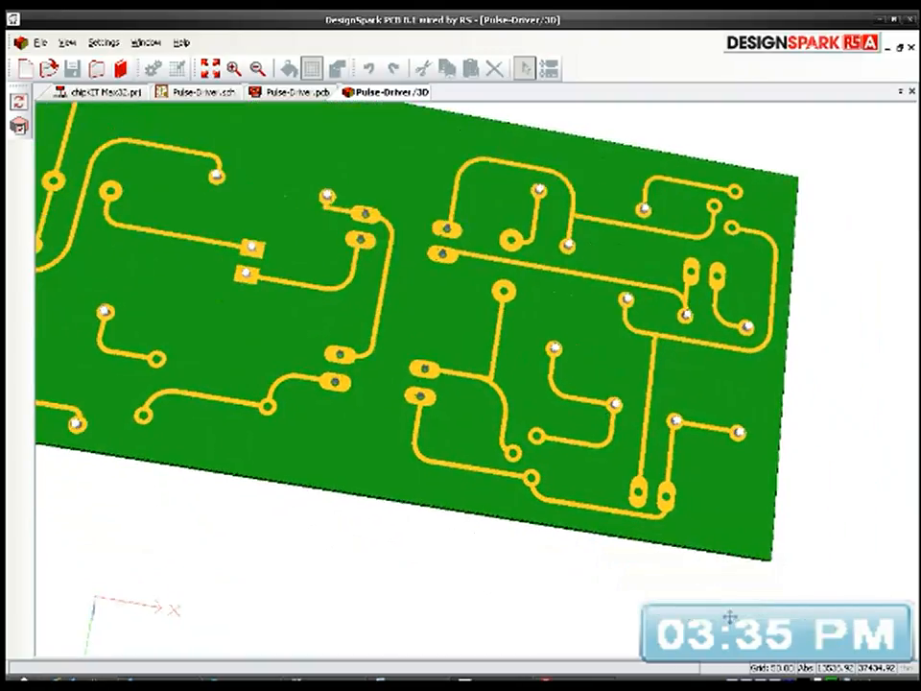
scroll(652, 494, up, 1)
scroll(653, 494, up, 1)
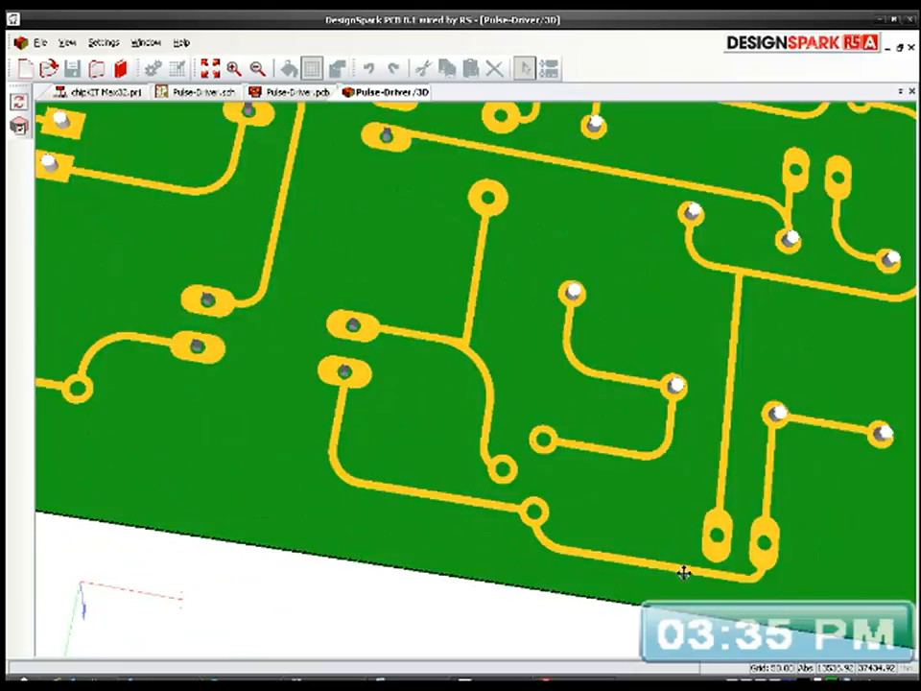
key(p)
key(p)
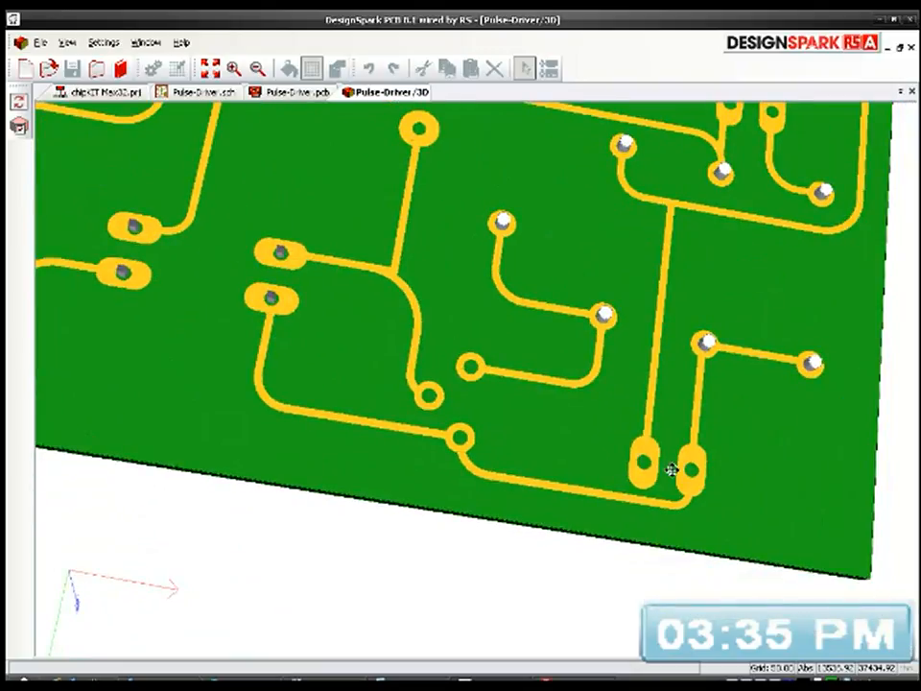
click(67, 43)
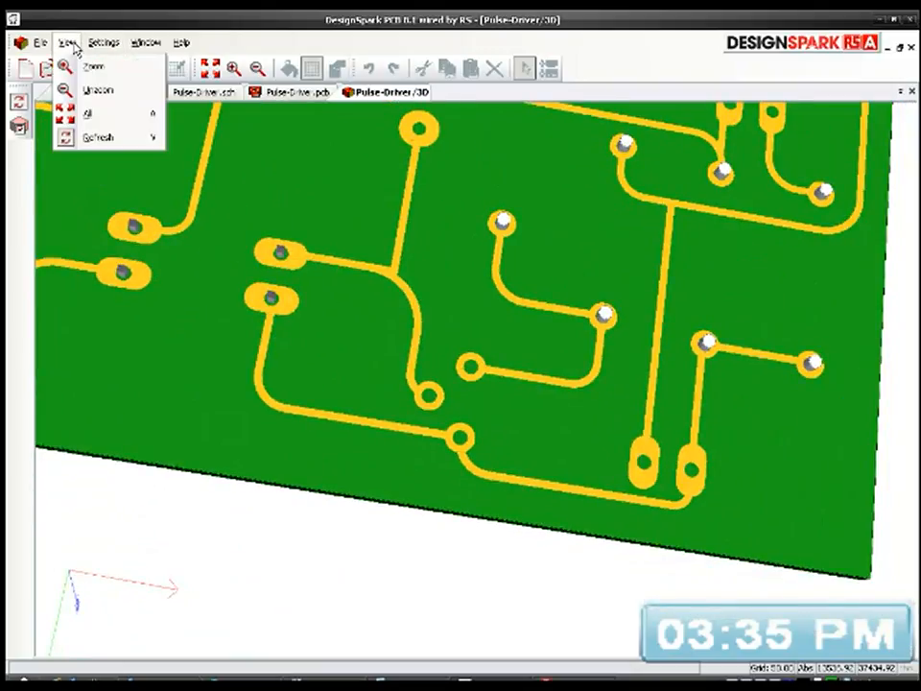
click(94, 141)
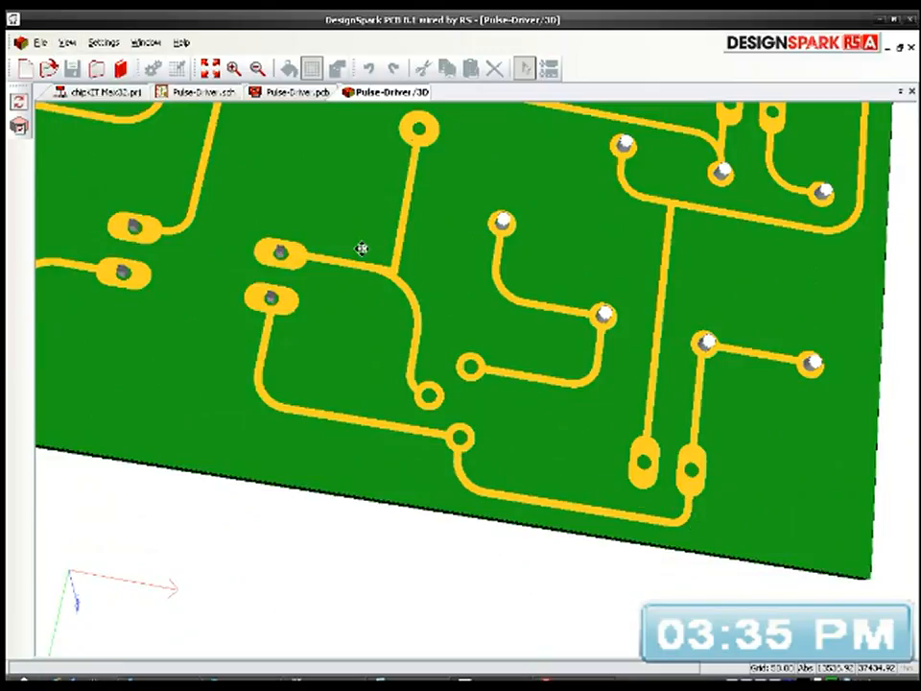
Step: Reset the 3D view to the whole board and examine the component side from several angles
click(211, 69)
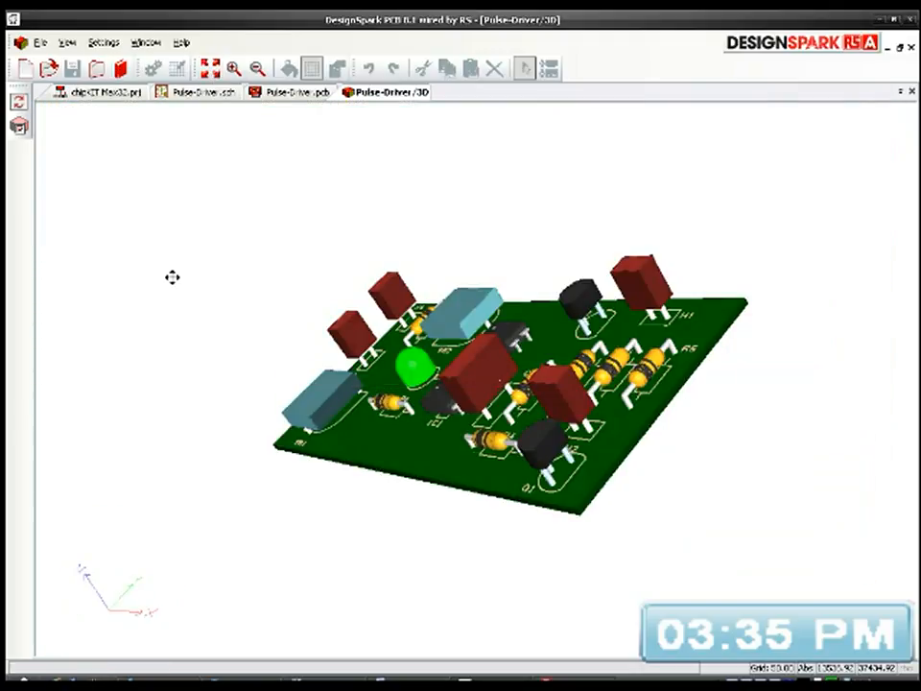
drag(342, 302, 552, 440)
scroll(445, 525, up, 5)
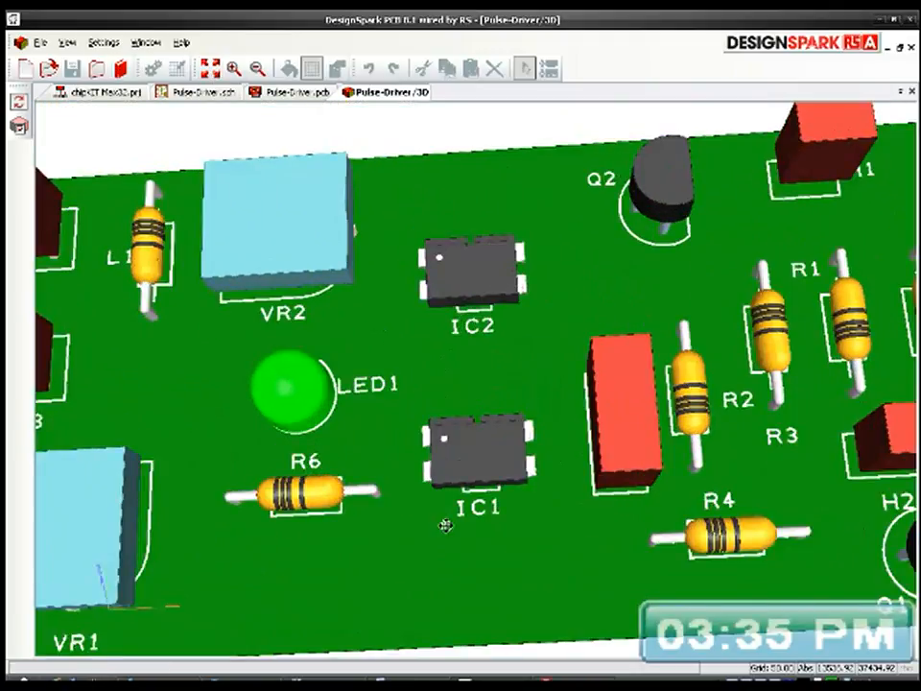
drag(445, 525, 417, 515)
scroll(419, 525, down, 5)
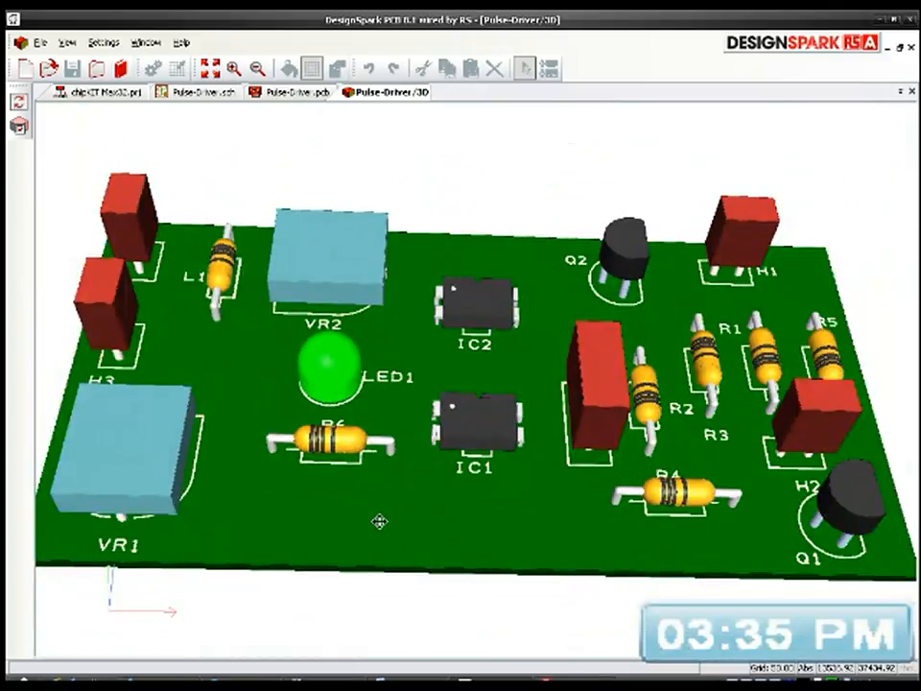
drag(364, 528, 370, 437)
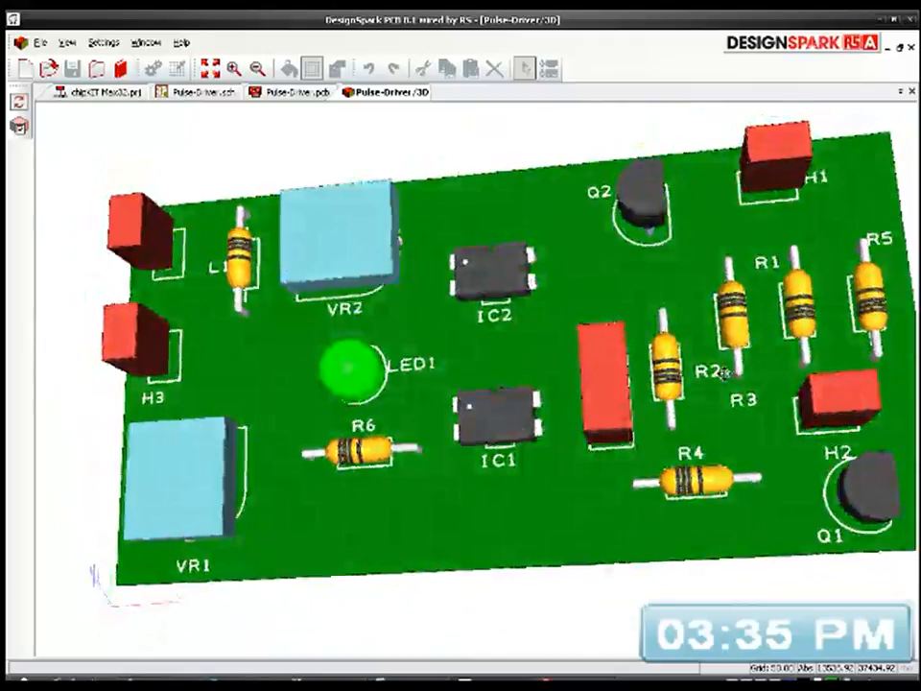
key(Right)
key(Right)
mouse_move(560, 434)
mouse_down()
mouse_move(550, 457)
mouse_move(538, 437)
mouse_move(549, 439)
mouse_up()
drag(635, 467, 646, 481)
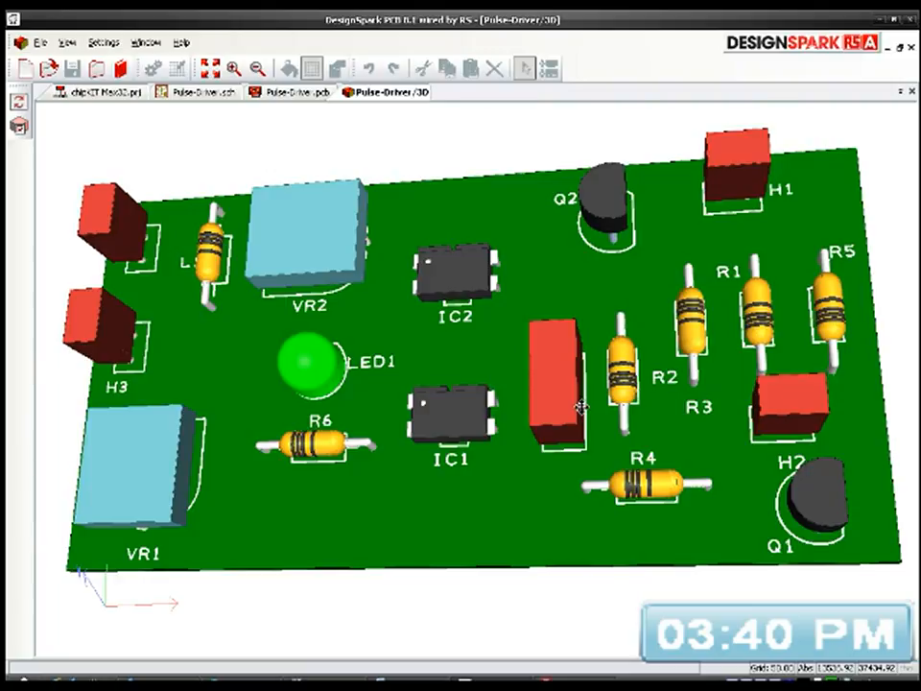
Step: Return to the Pulse-Driver PCB layout and give VR2's pad 3 a pad style exception with style Style1_1
drag(438, 485, 341, 380)
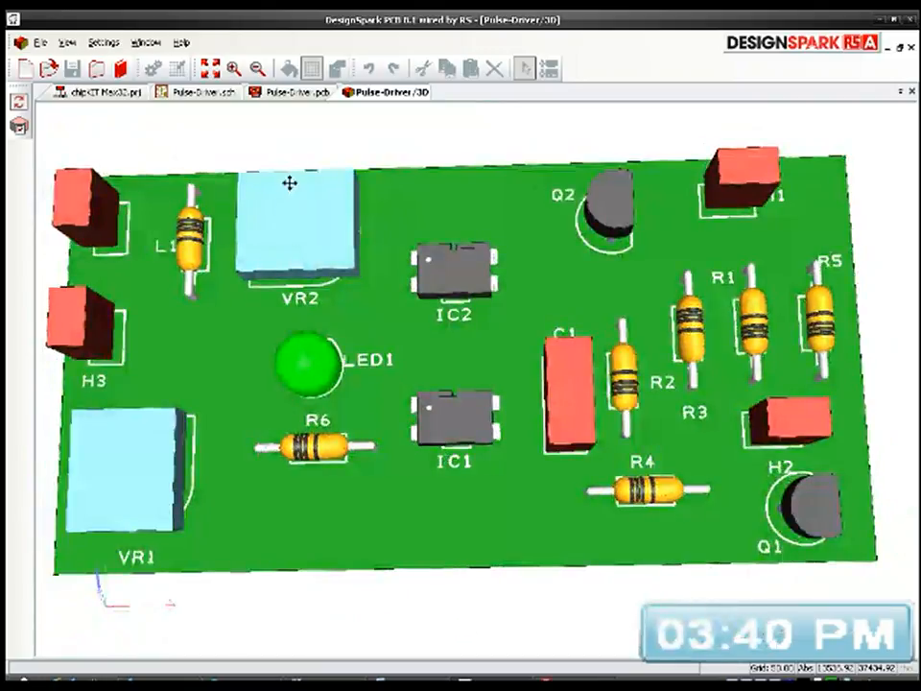
click(298, 92)
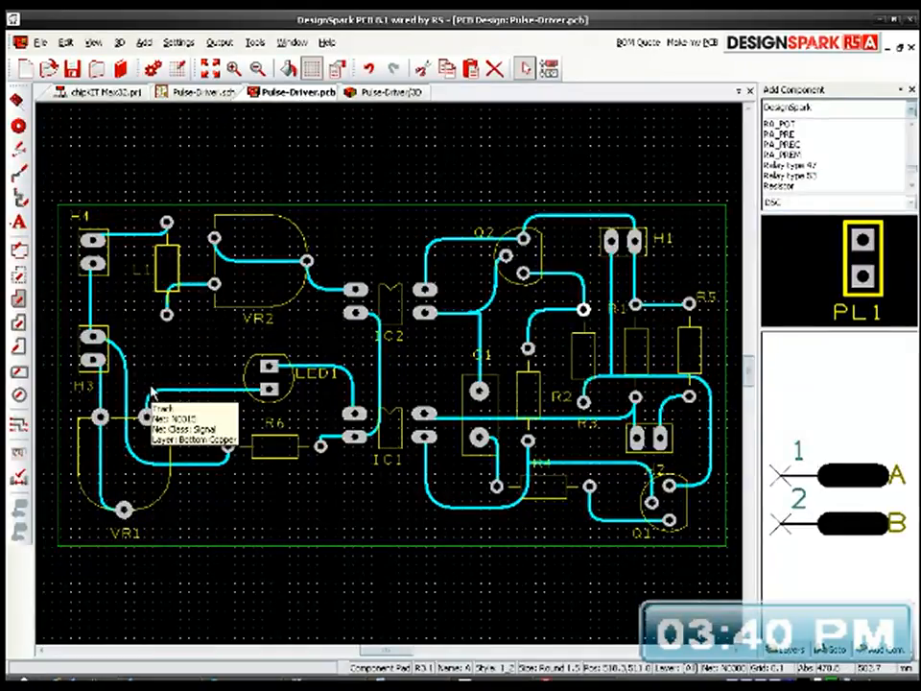
scroll(219, 288, up, 3)
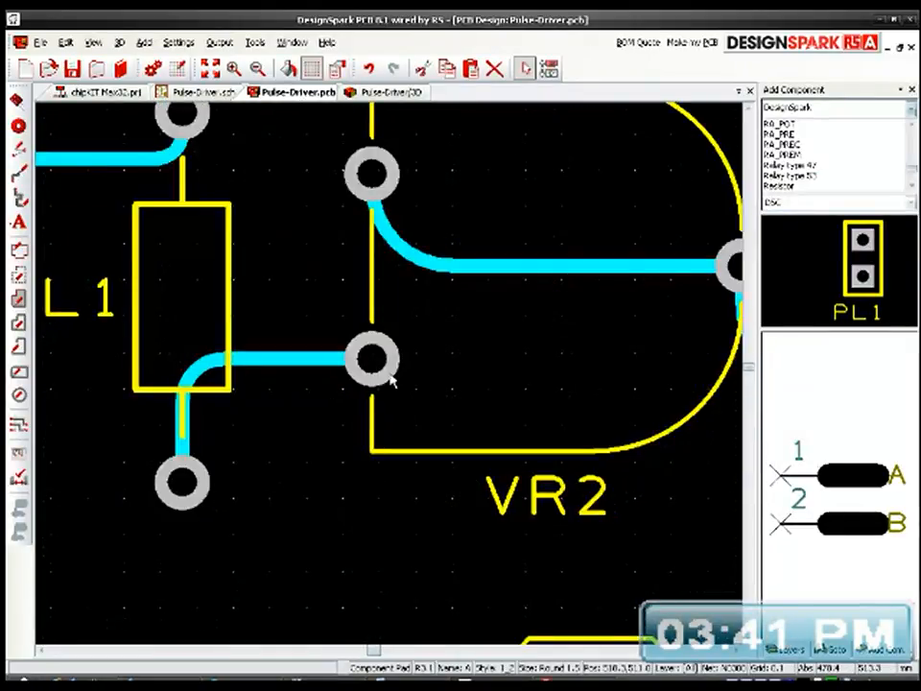
right_click(387, 362)
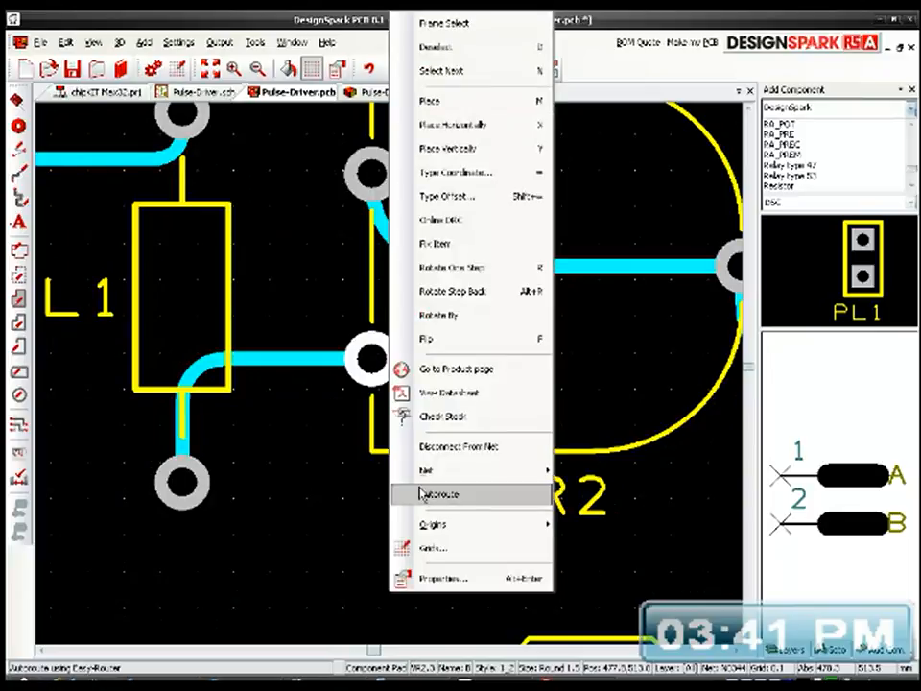
click(440, 580)
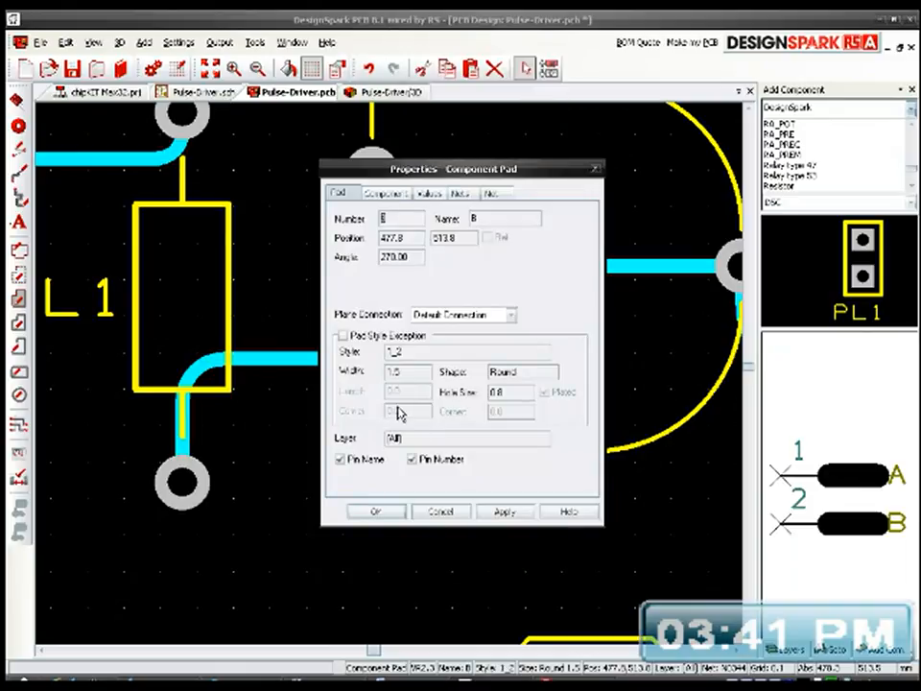
click(343, 335)
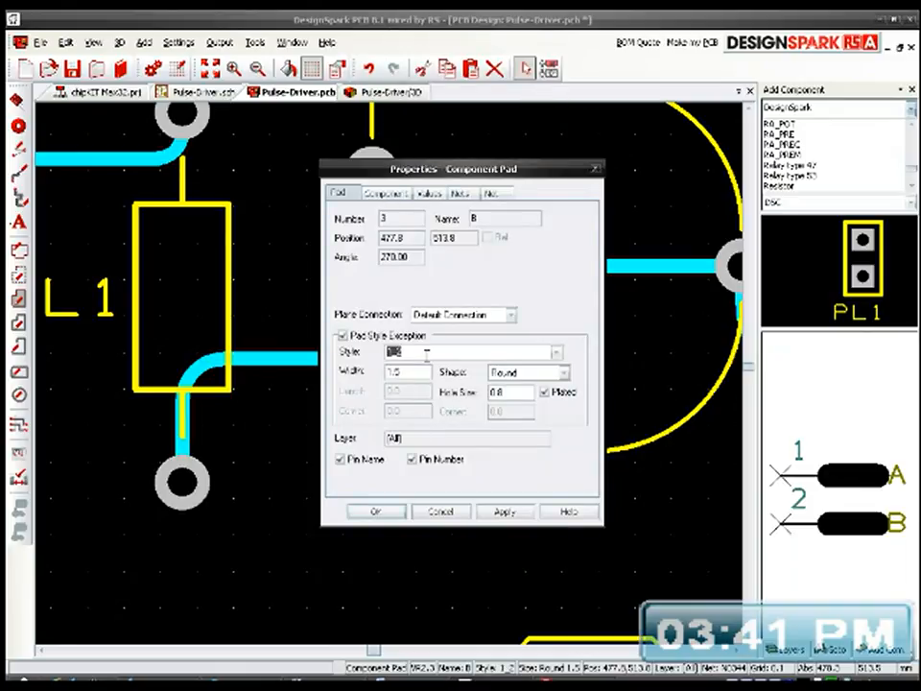
text(Style1_1)
click(387, 509)
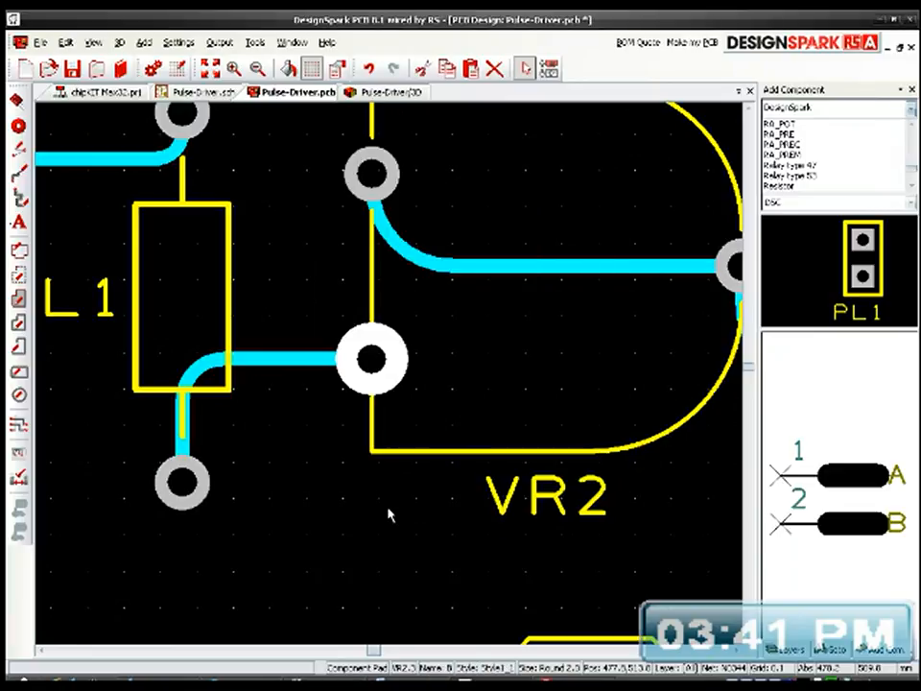
Step: Enable the pad style exception for VR2's pad 1 and set its style to Style1_1
click(383, 191)
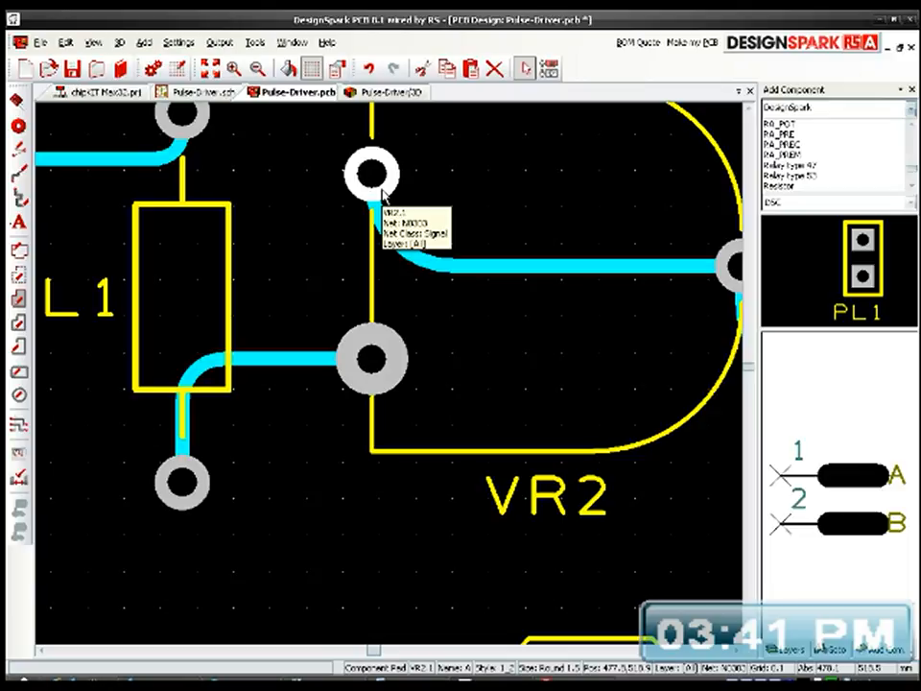
double_click(374, 179)
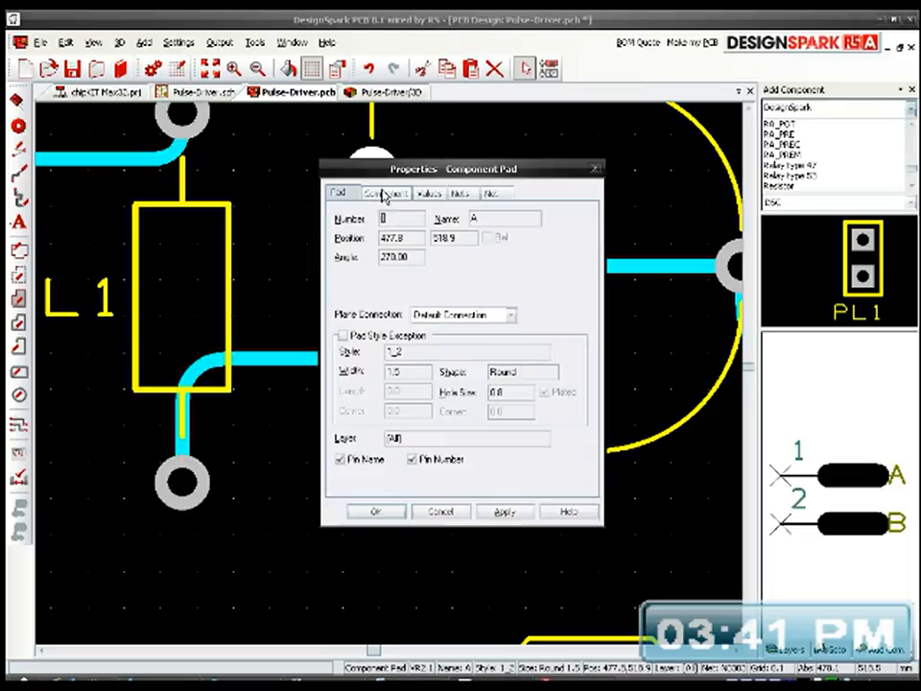
click(418, 336)
click(416, 350)
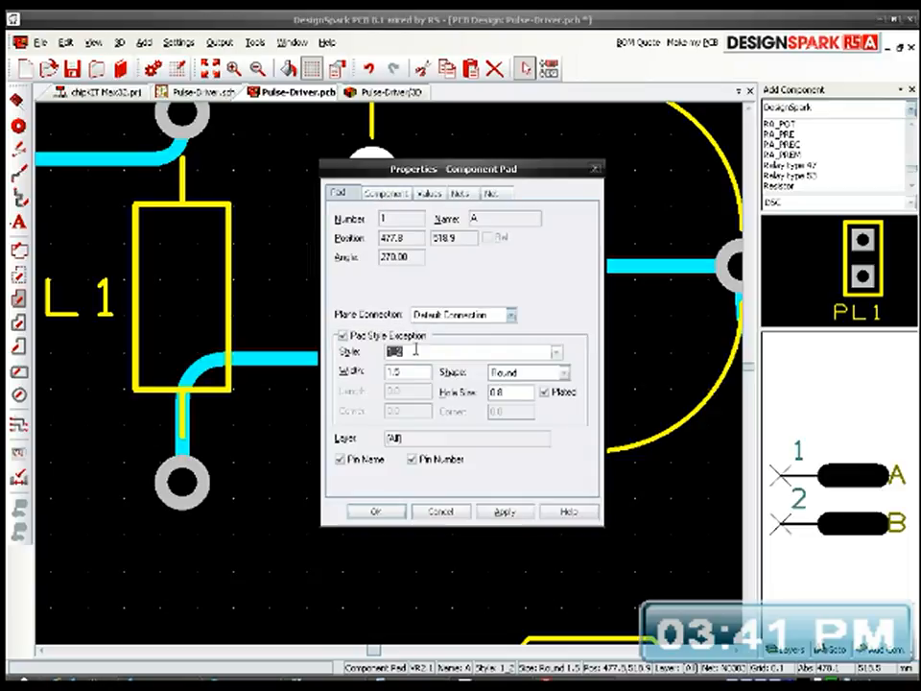
text(Style1_1)
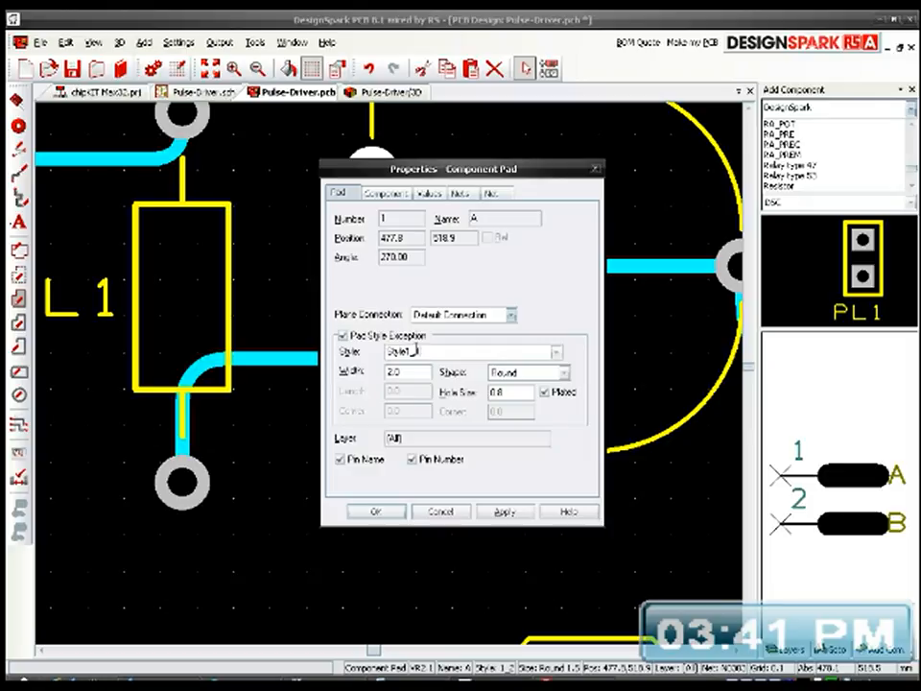
click(377, 512)
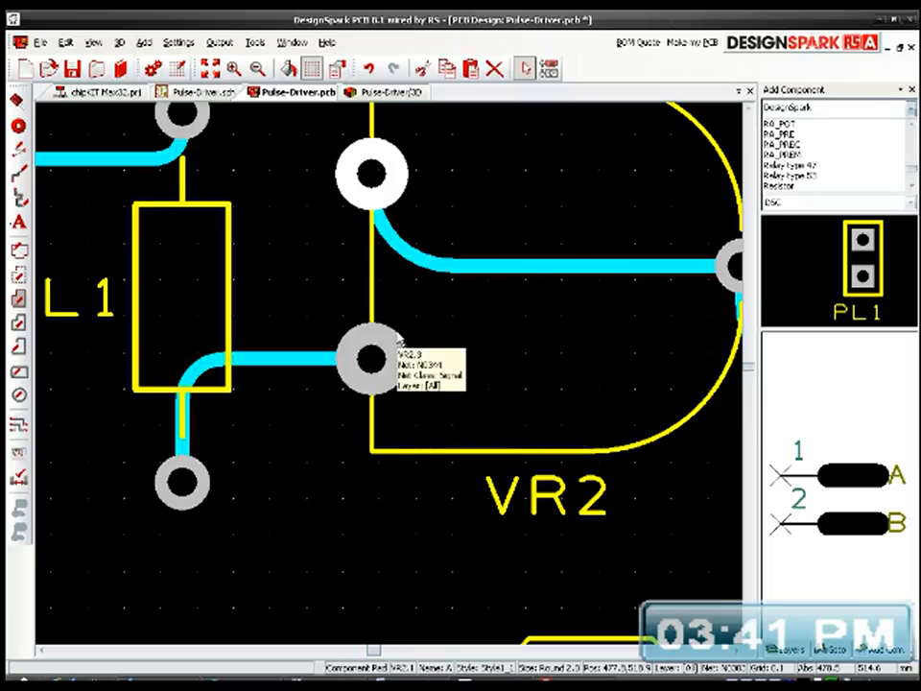
Step: Enable the pad style exception for VR2's pad 2, on the IC2 side, and set its style to Style1_1
middle_drag(538, 350, 326, 383)
click(551, 302)
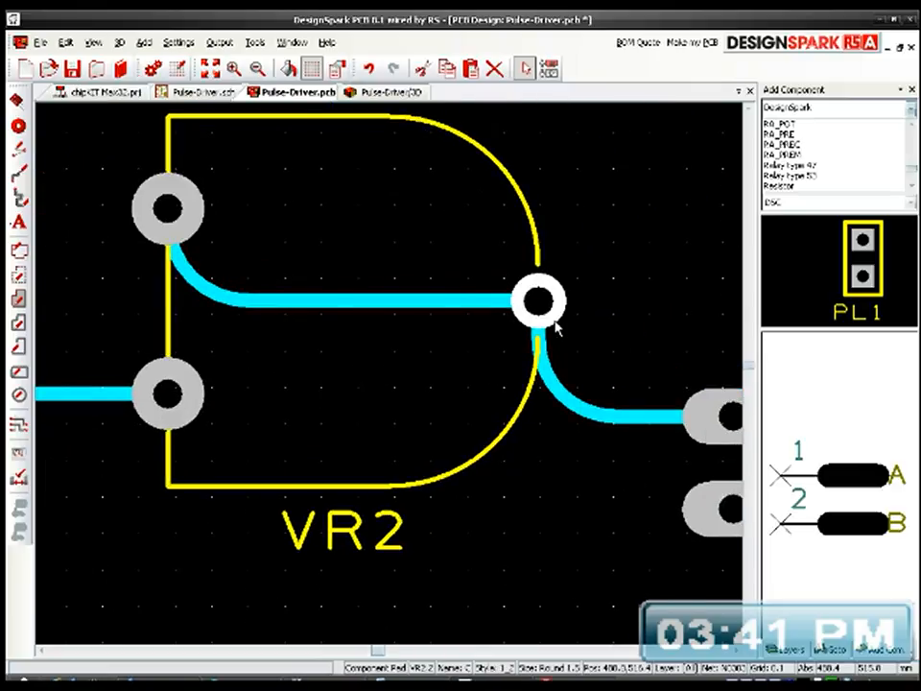
double_click(516, 288)
click(389, 336)
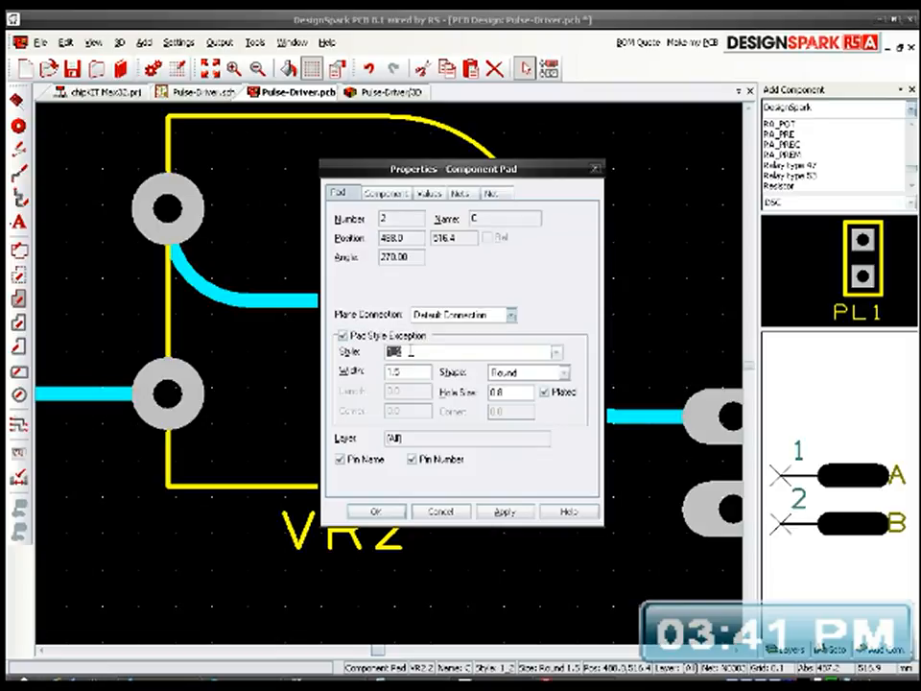
text(Style1_1)
click(378, 512)
scroll(390, 381, down, 2)
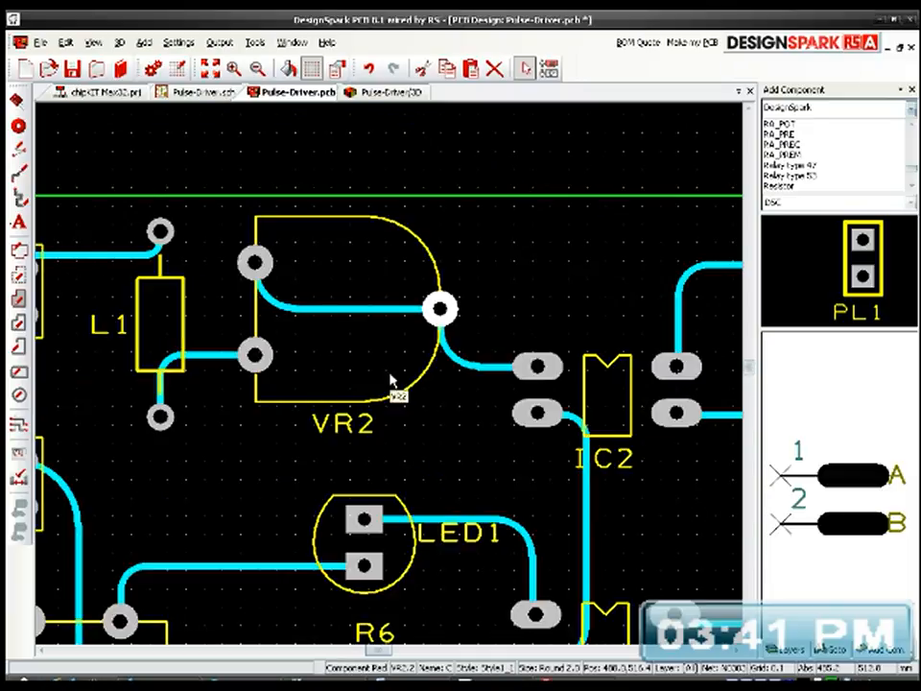
Step: Change L1's pad 1, connected to H4, to pad style Style1_1 as a style exception
middle_drag(373, 393, 533, 350)
click(327, 195)
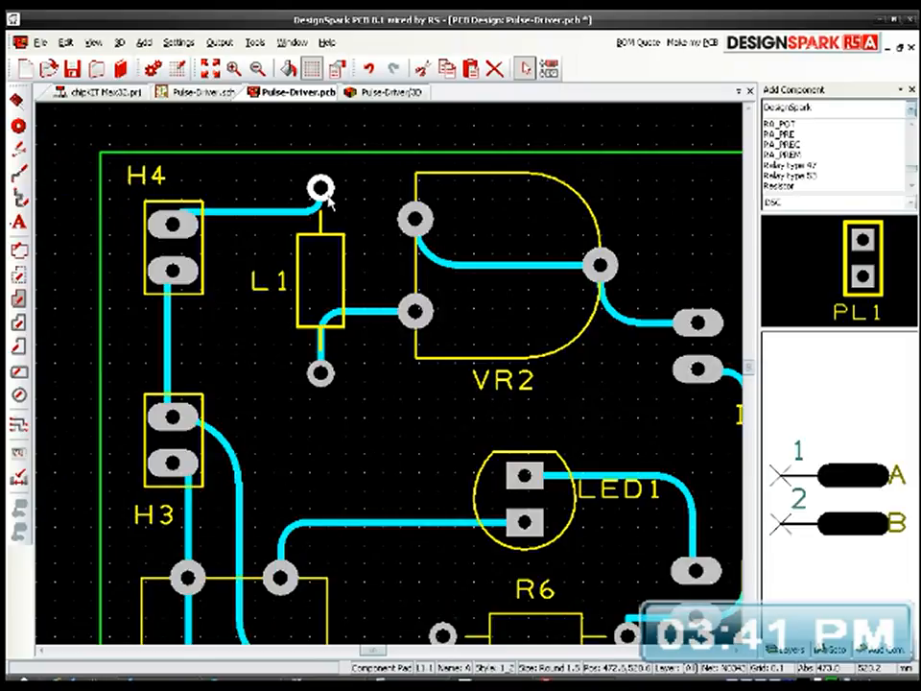
double_click(327, 194)
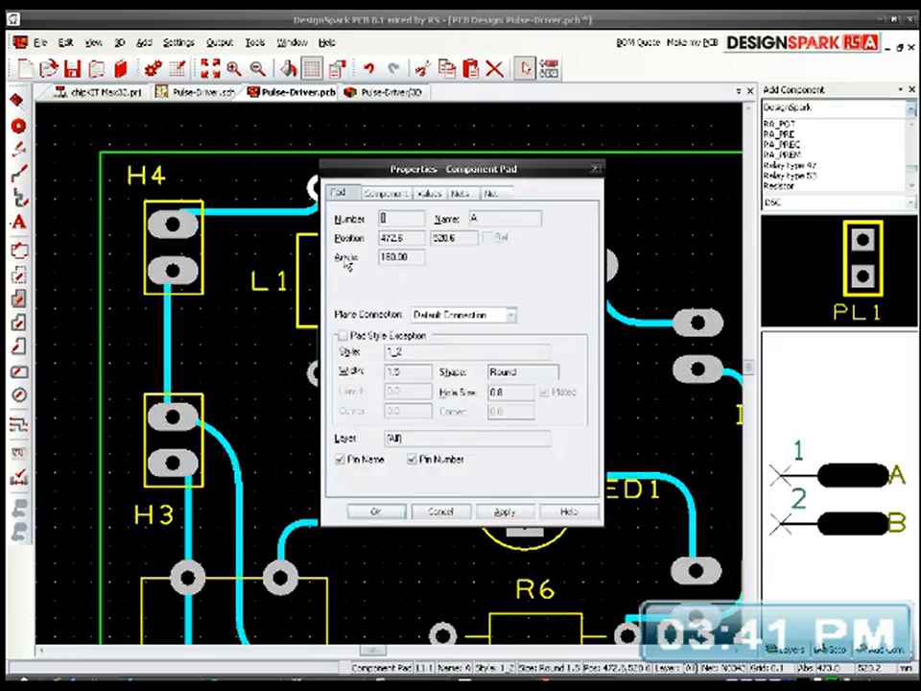
click(360, 335)
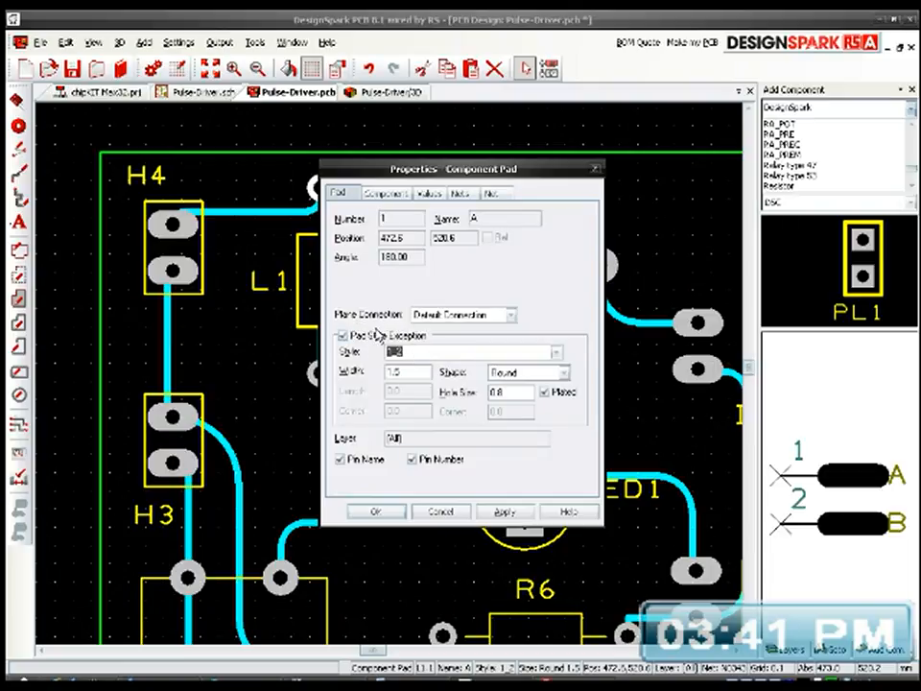
click(376, 512)
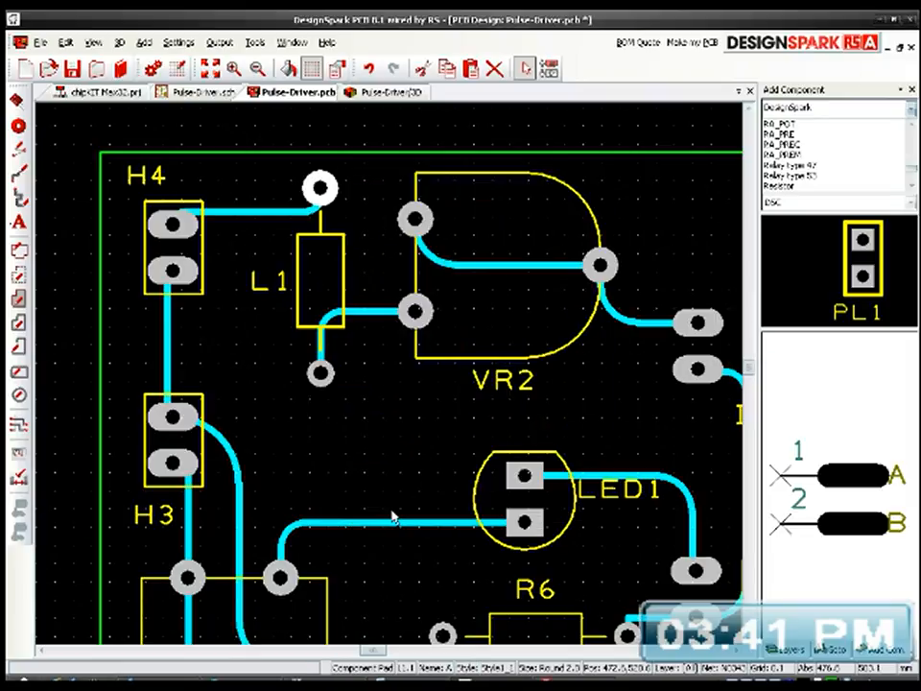
Step: Change L1's pad 2, connected to VR2, to pad style Style1_1 as a style exception
click(319, 373)
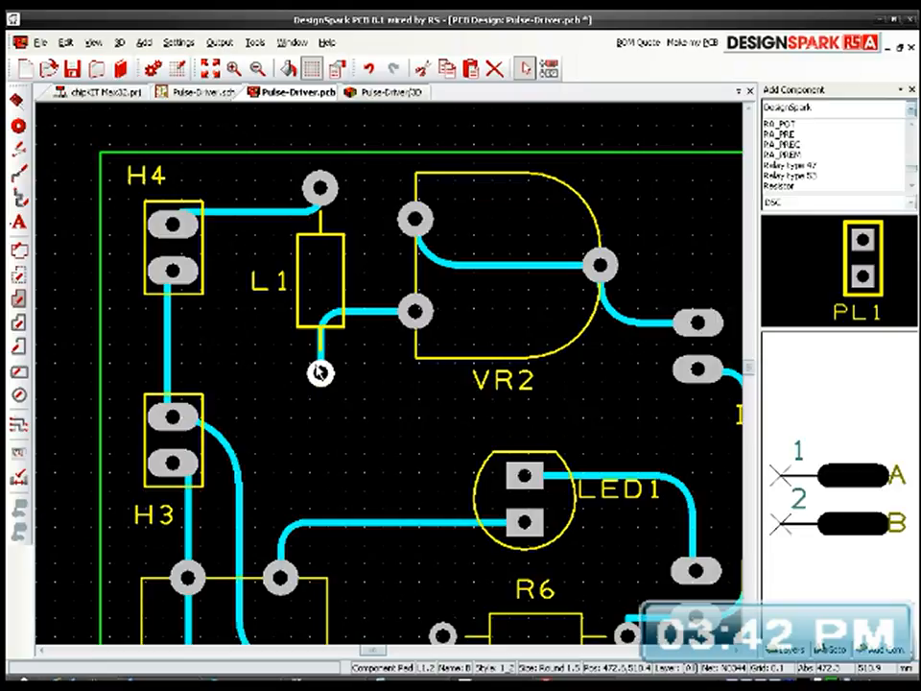
double_click(320, 373)
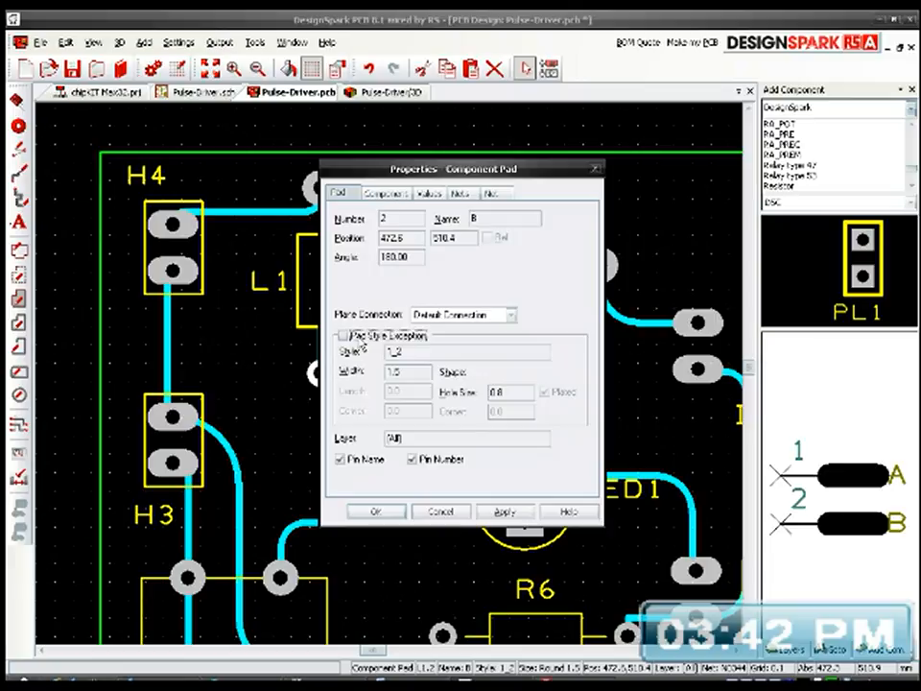
click(343, 336)
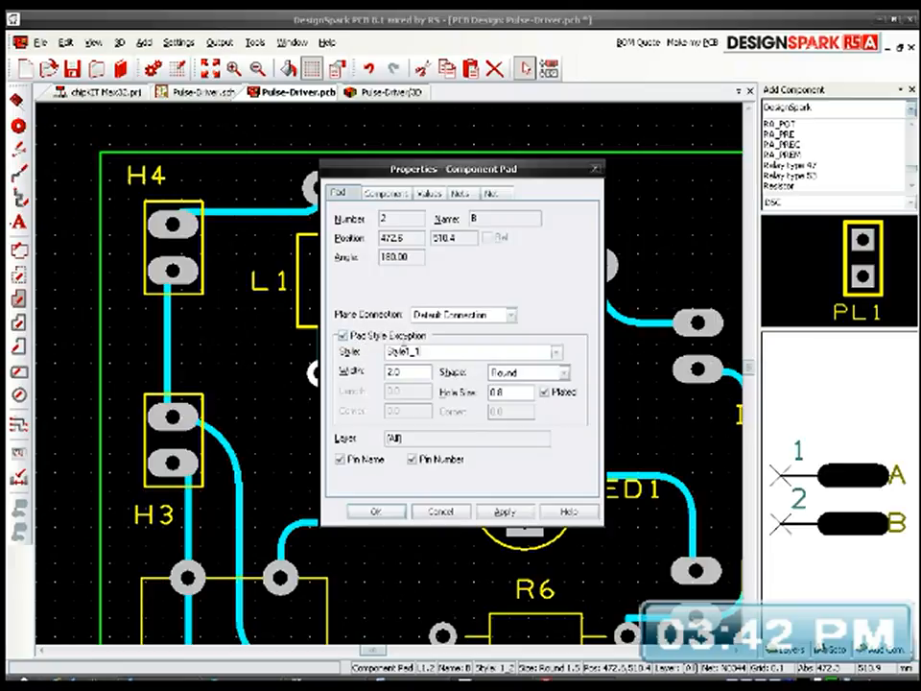
click(375, 511)
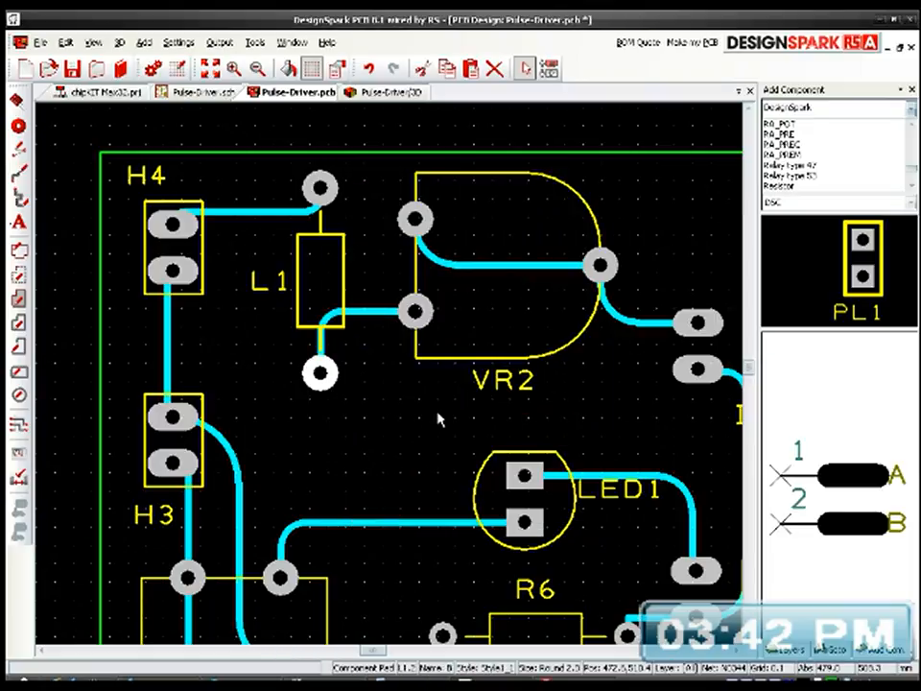
Step: Apply a pad style exception to R6's pad 1, on the VR1 side, using style Style1_1
middle_drag(448, 419, 415, 296)
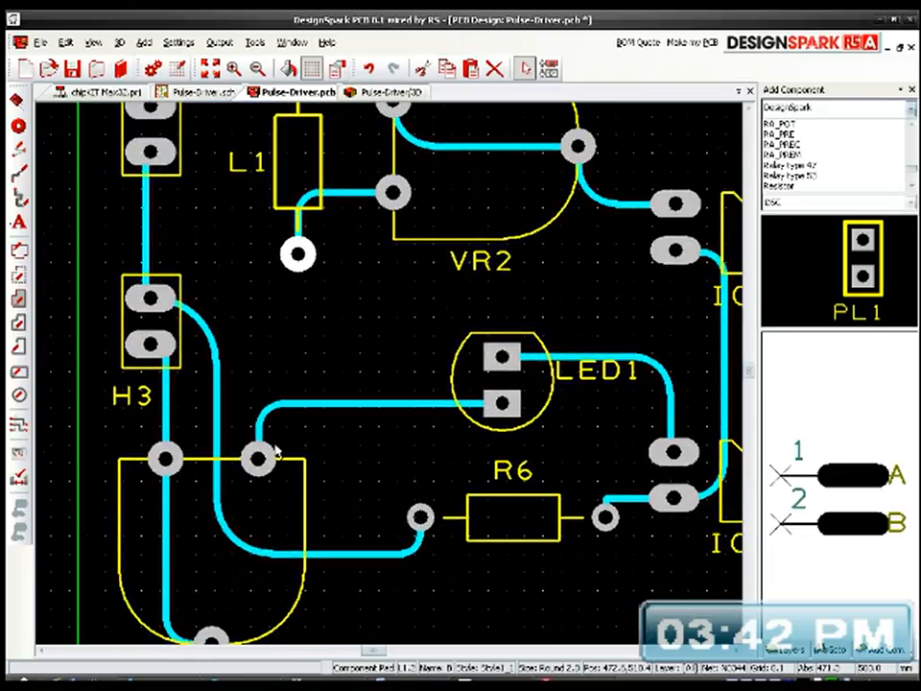
middle_drag(406, 376, 376, 263)
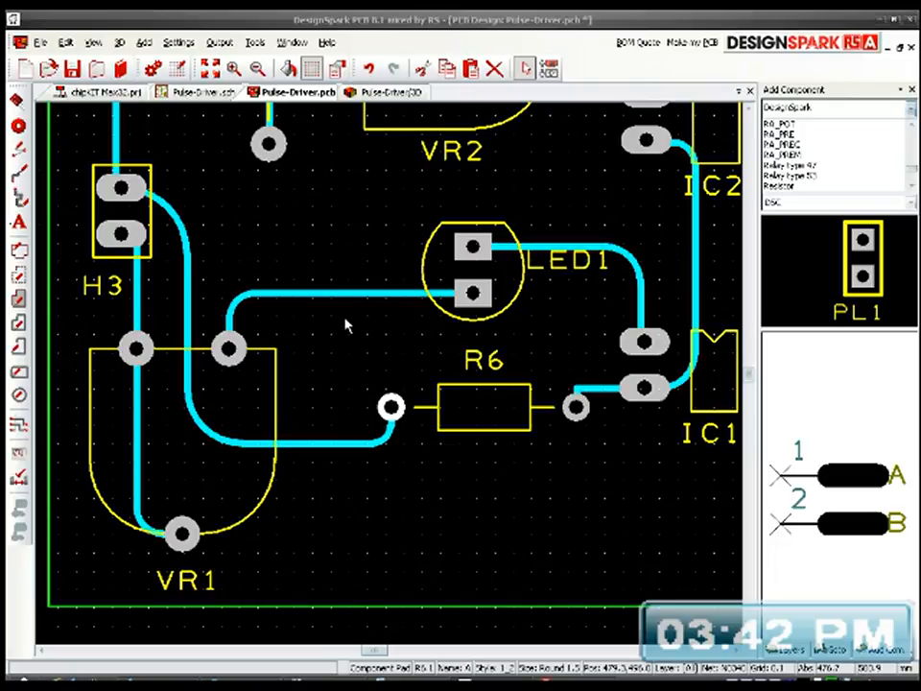
key(alt+Return)
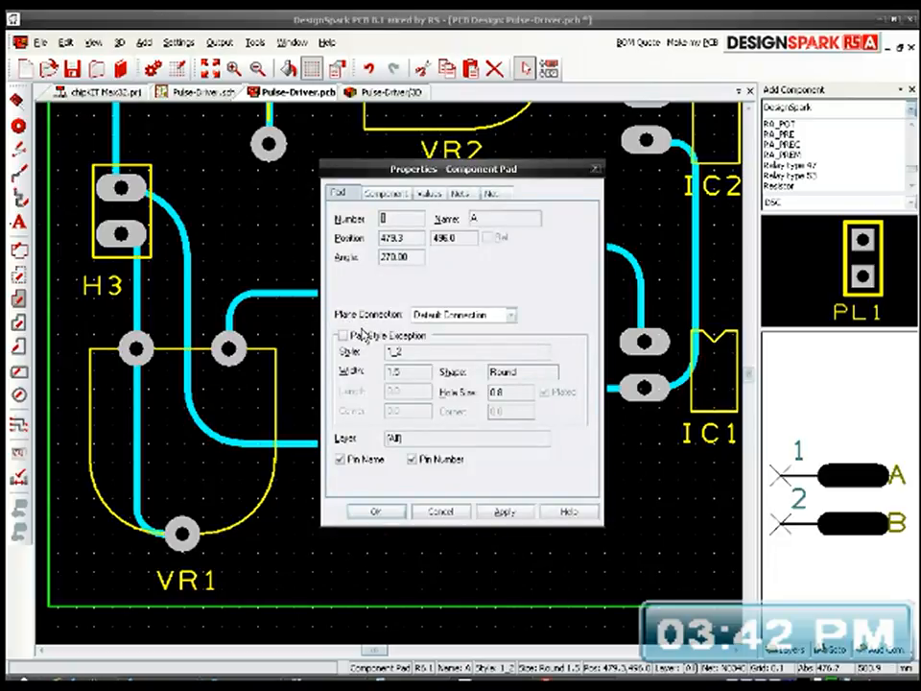
click(376, 336)
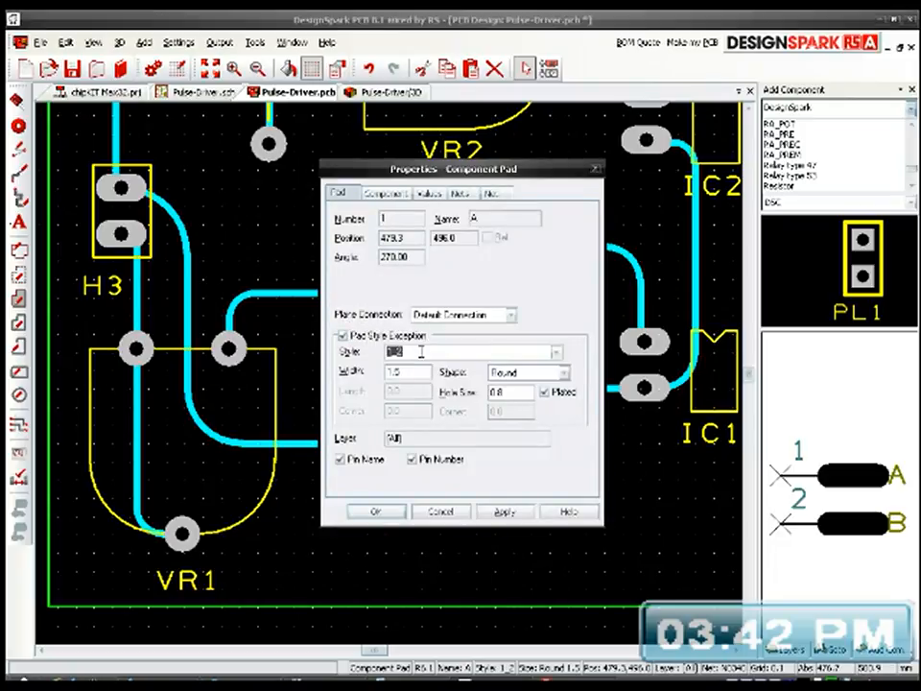
text(Style1_1)
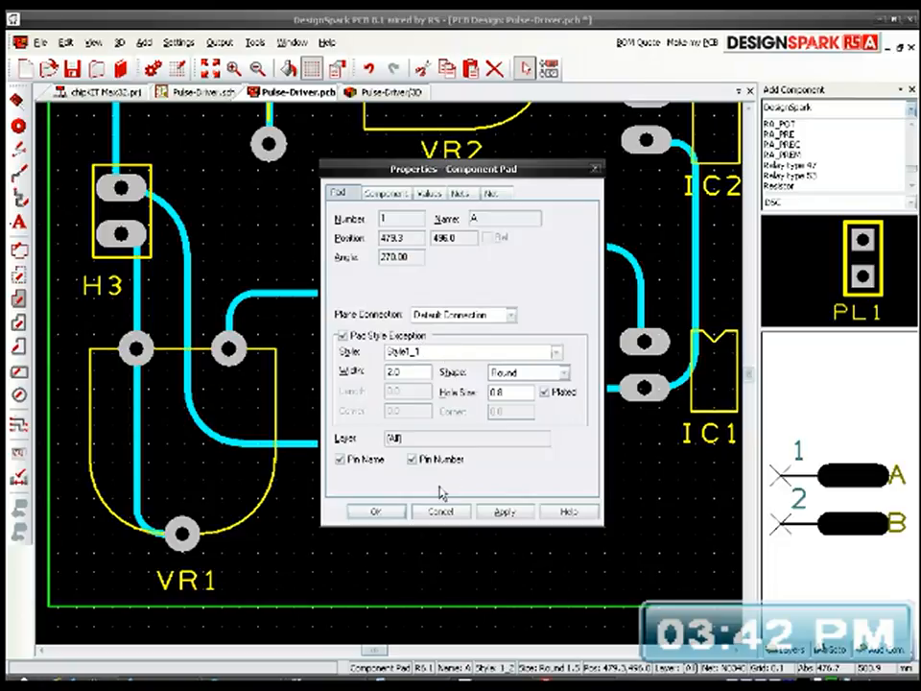
click(375, 512)
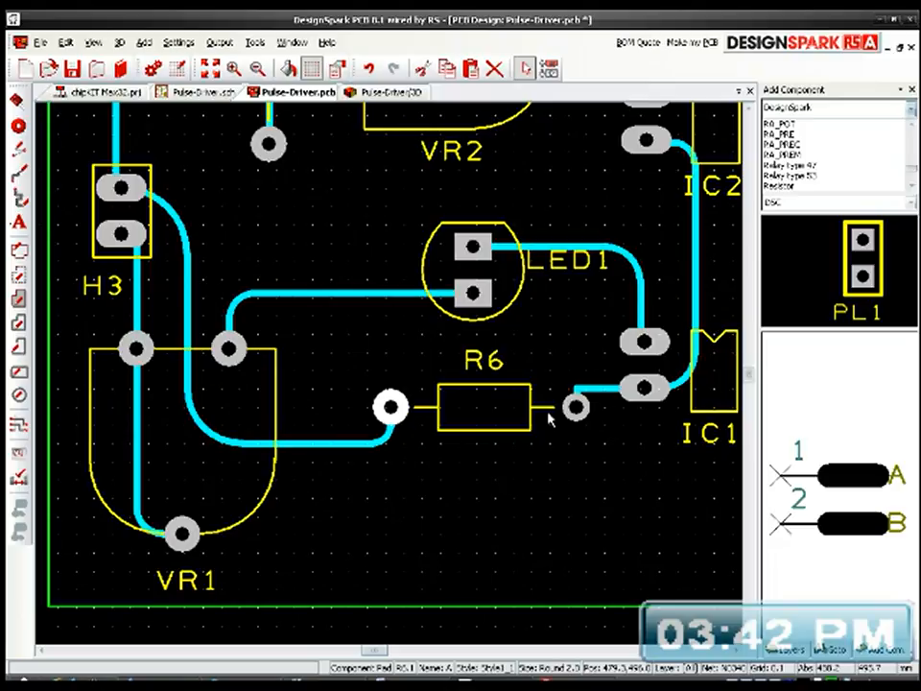
Step: Apply a pad style exception to R6's pad 2, next to IC1, using style Style1_1
click(577, 408)
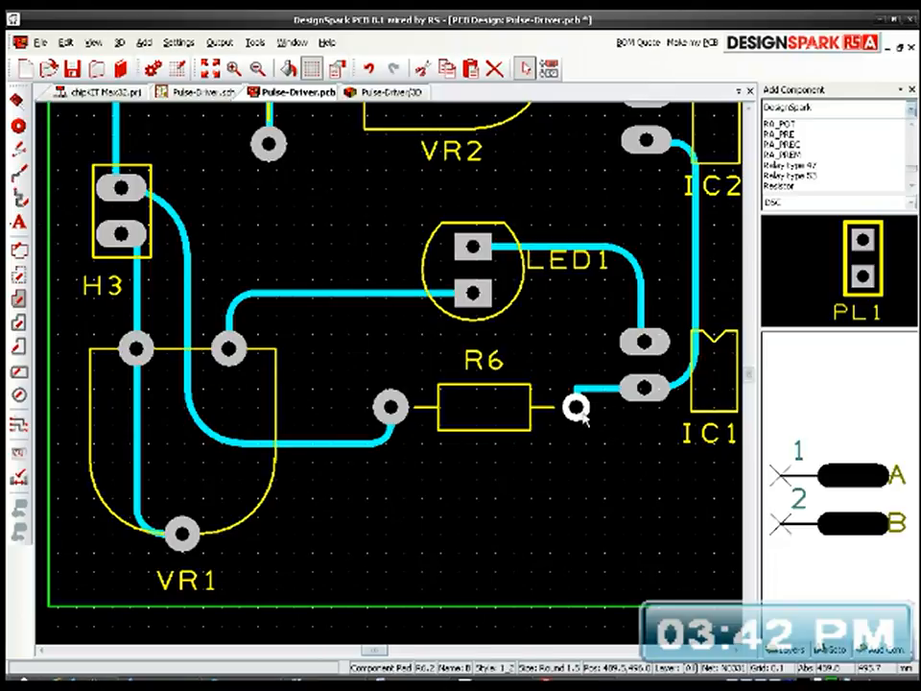
double_click(576, 408)
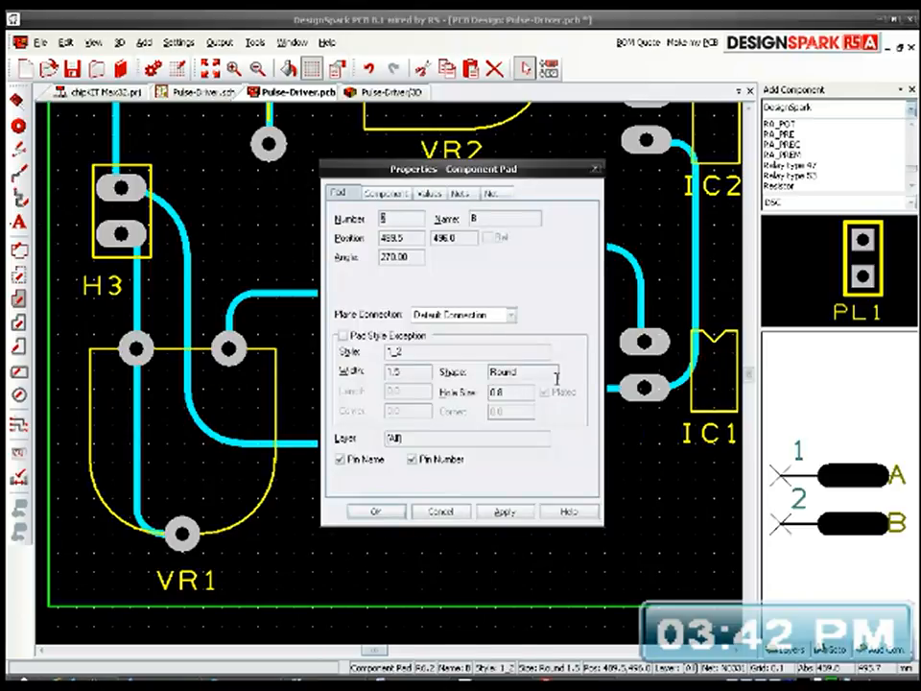
click(384, 335)
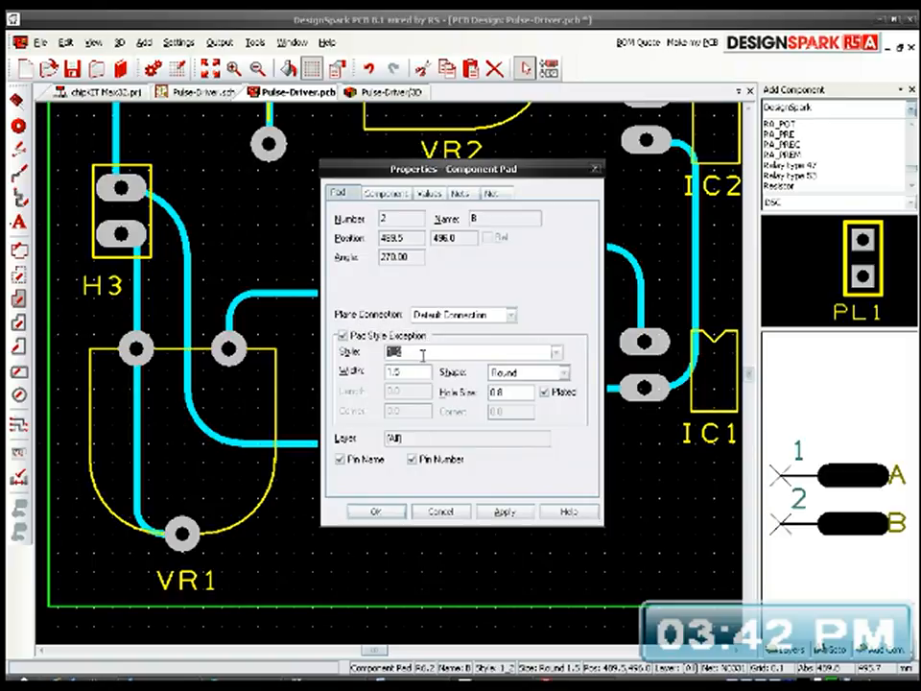
text(Style1_1)
click(387, 510)
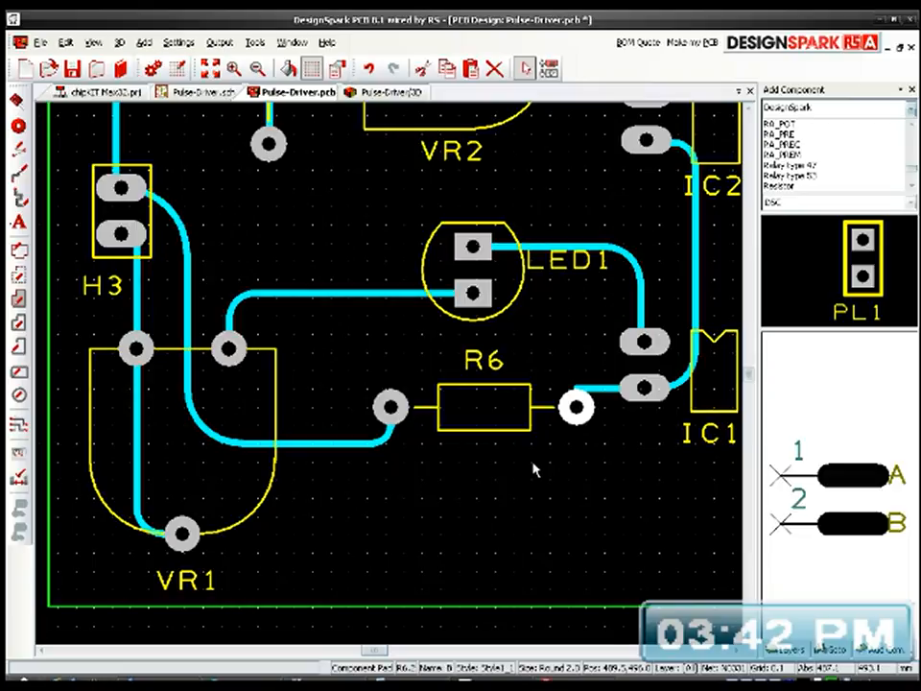
Step: Apply a pad style exception to R4's pad 1, connected to C1, using style Style1_1
middle_drag(566, 463, 529, 598)
middle_drag(491, 418, 122, 342)
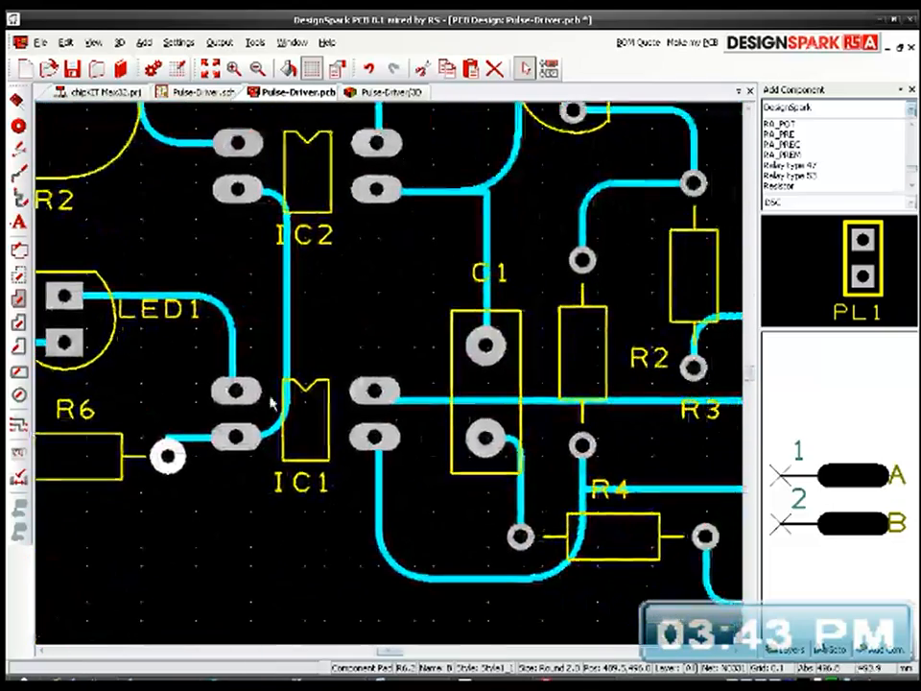
middle_drag(379, 438, 216, 433)
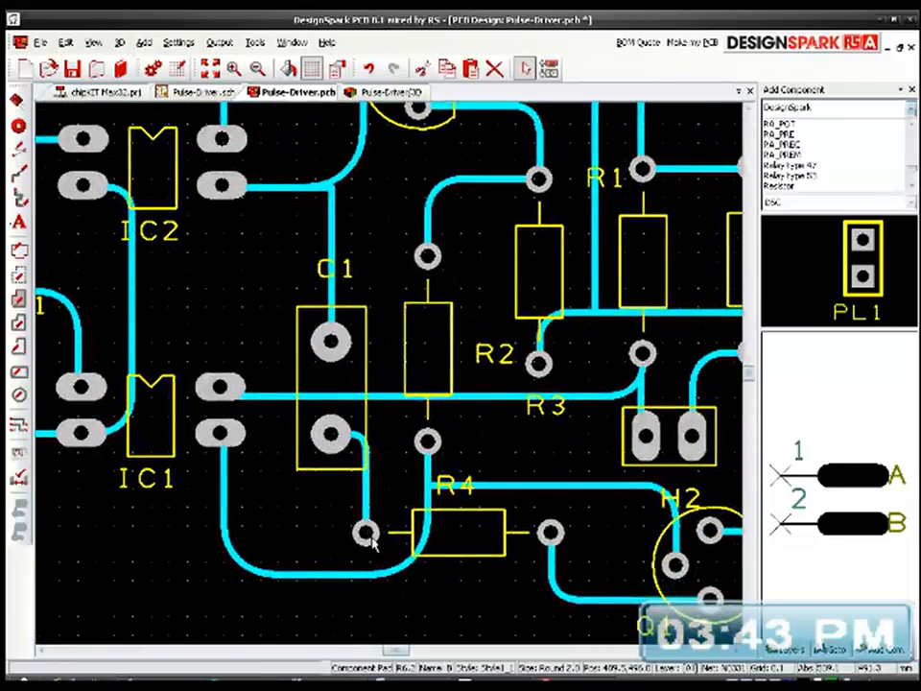
double_click(365, 534)
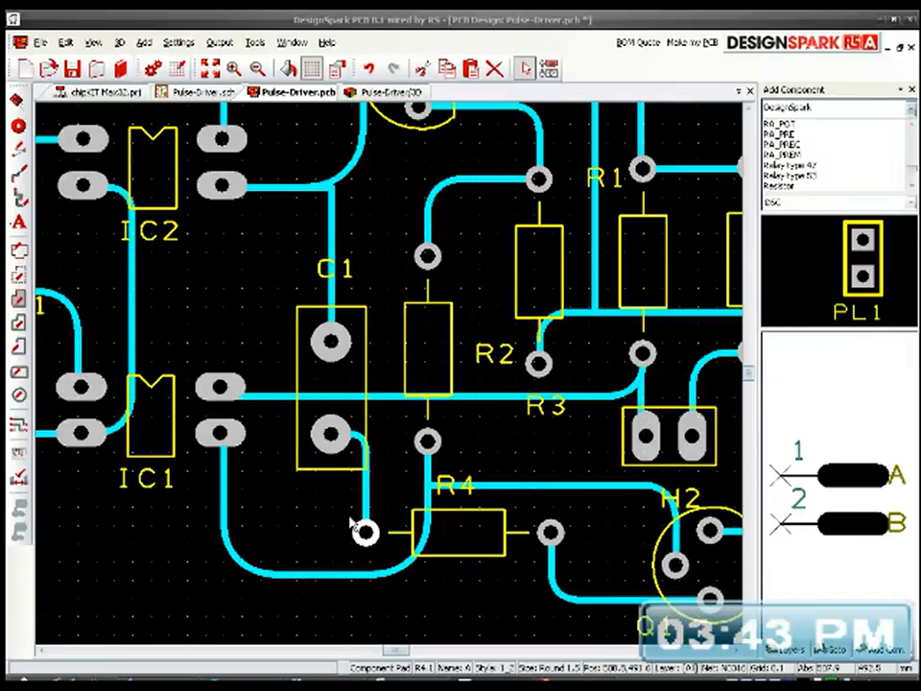
click(374, 336)
double_click(427, 352)
text(Style1_1)
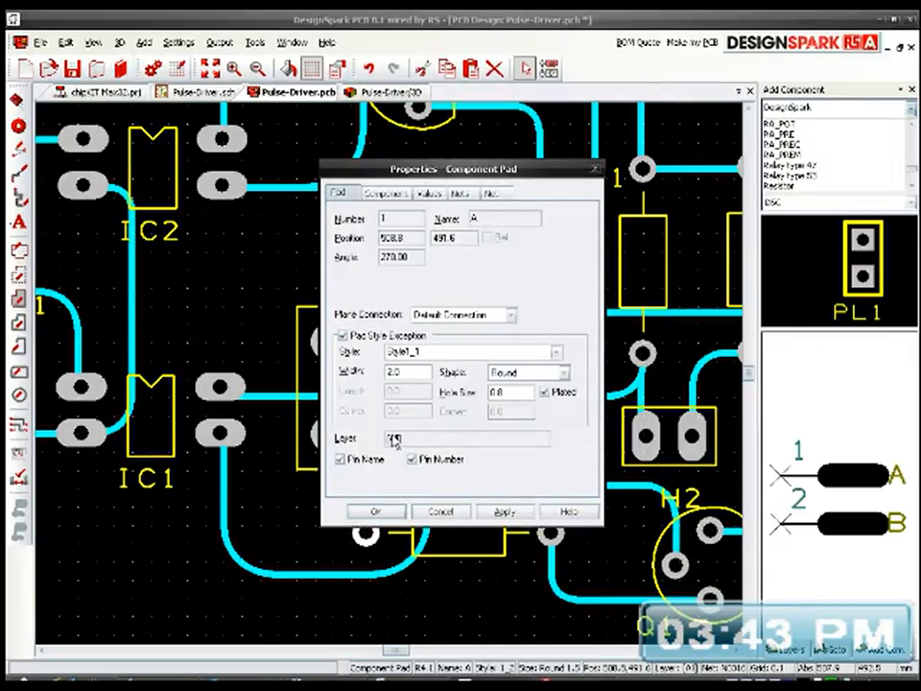
click(365, 514)
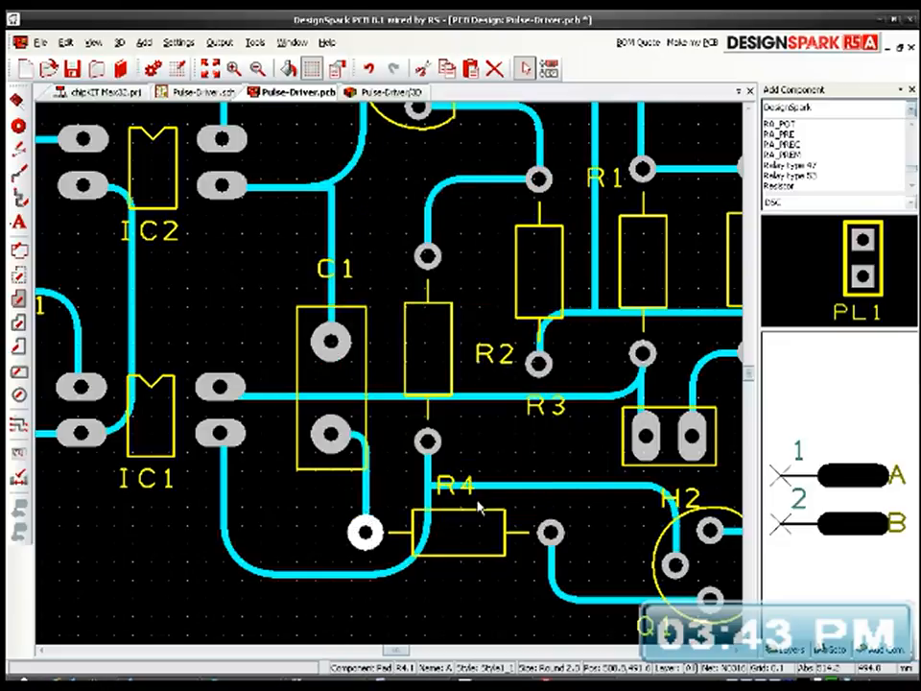
Step: Change R4's pad 2, on the Q1 side, to pad style Style1_1 as a style exception
click(550, 532)
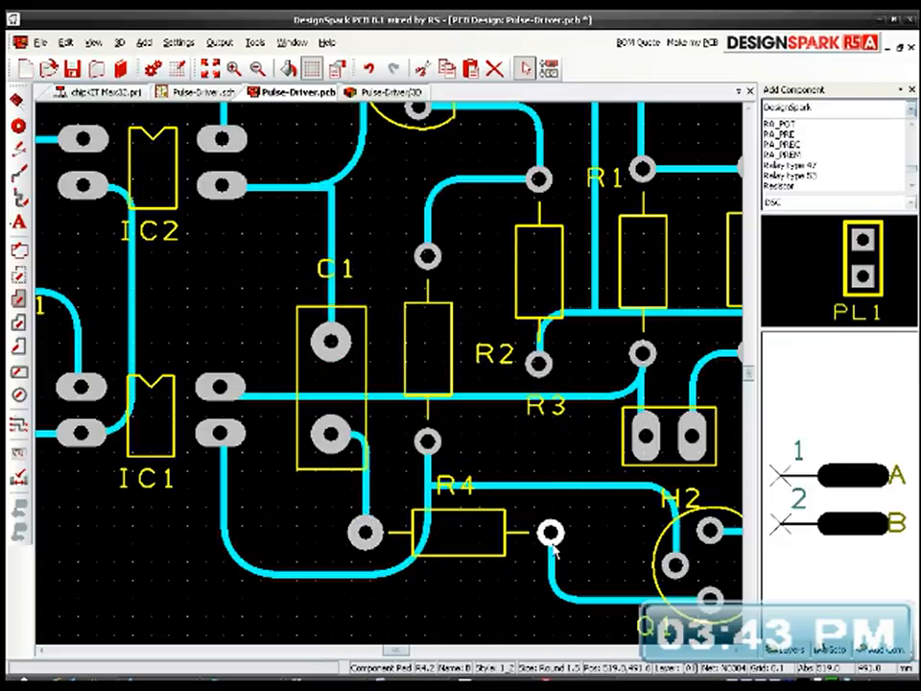
double_click(549, 533)
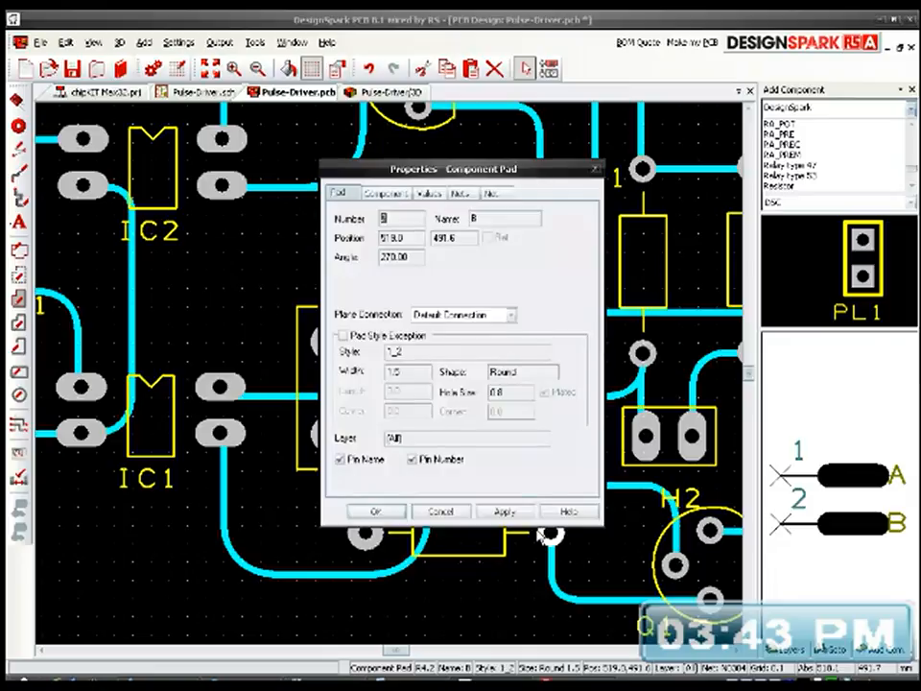
click(374, 337)
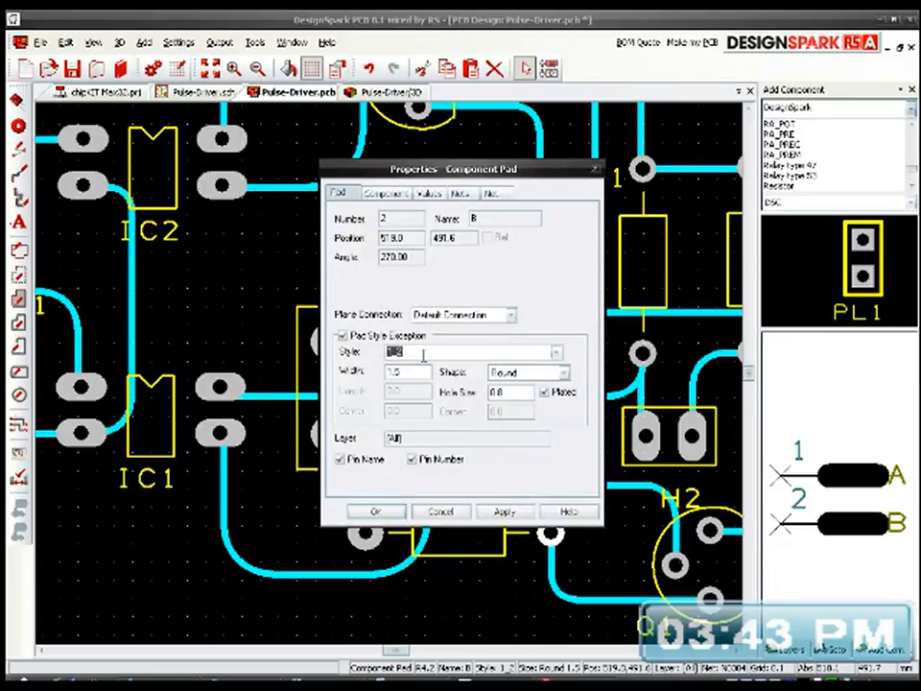
key(Tab)
text(2.0)
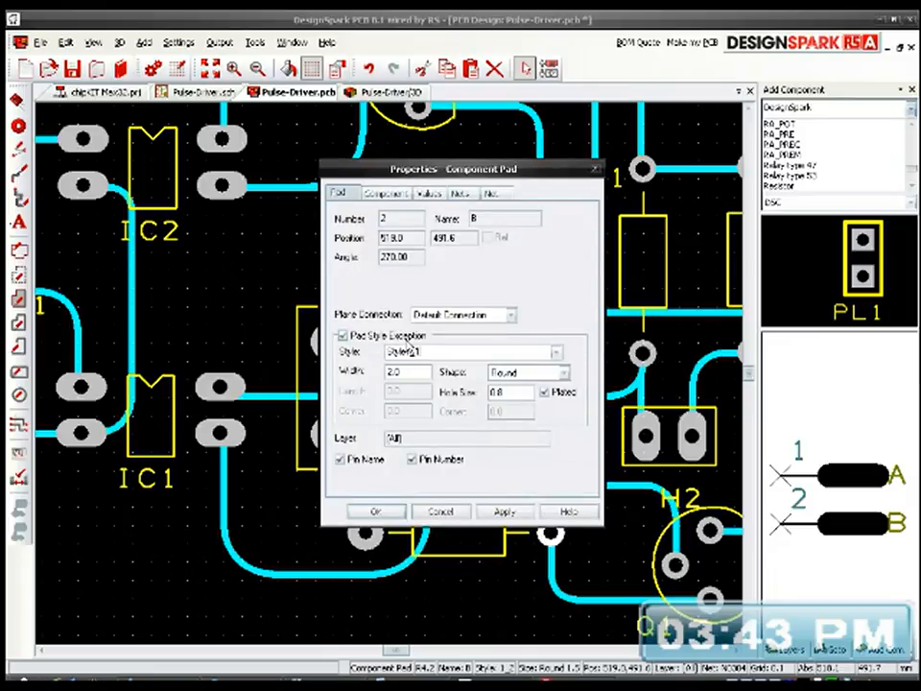
click(375, 512)
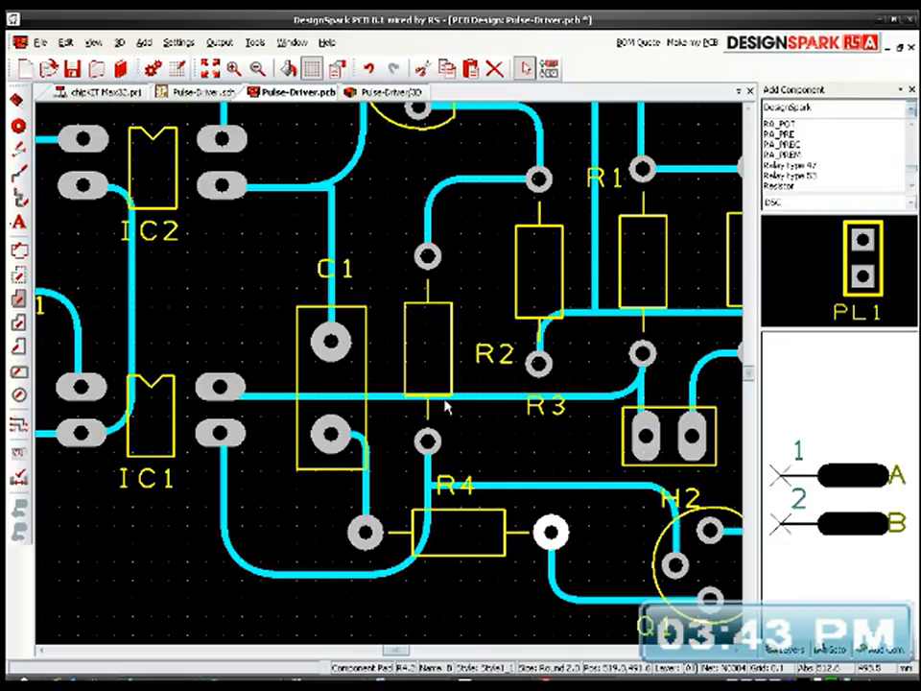
Step: Change R2's pad 1, the one nearest R4, to pad style Style1_1 as a style exception
click(430, 443)
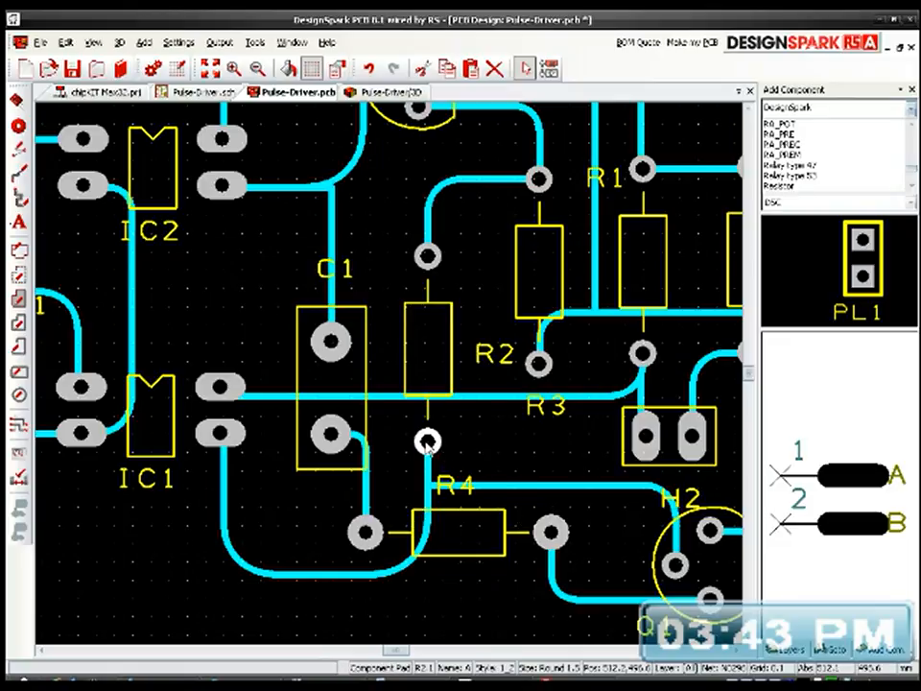
double_click(427, 441)
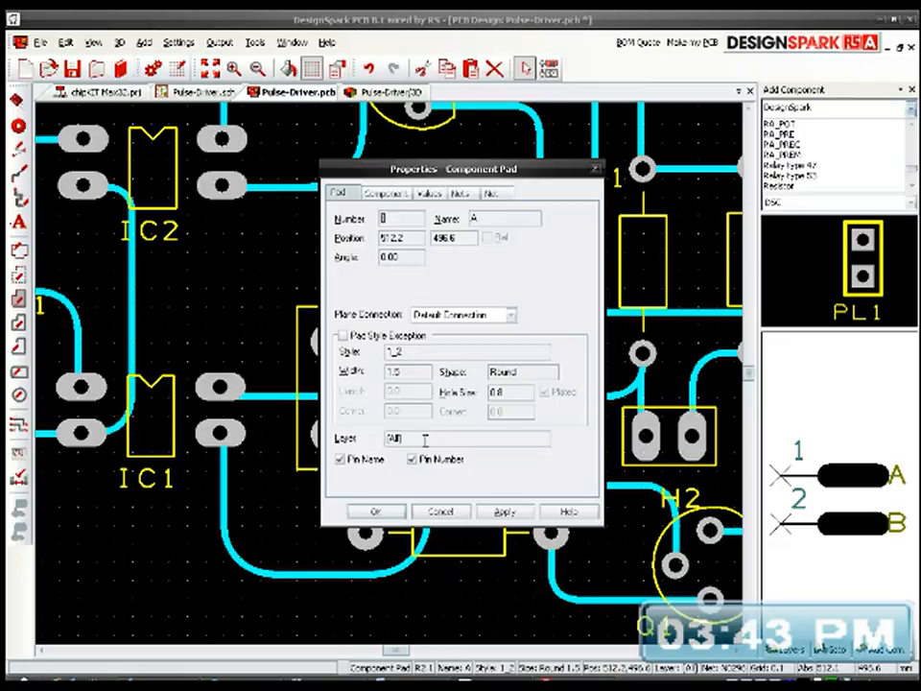
click(378, 336)
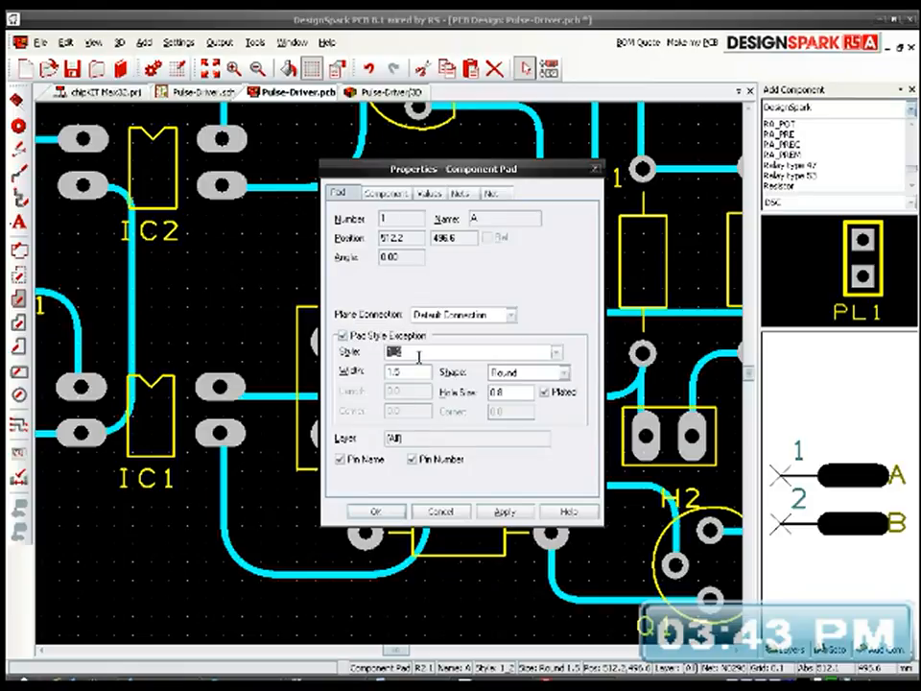
text(Style1_1)
key(Return)
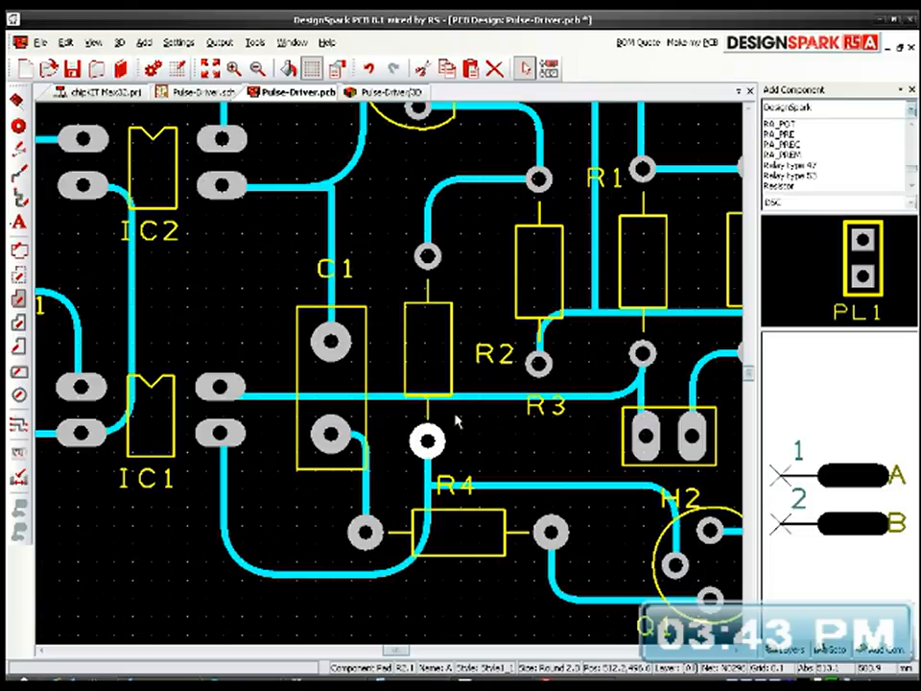
Step: Apply a pad style exception to R2's pad 2, connected to R3, using style Style1_1
click(428, 256)
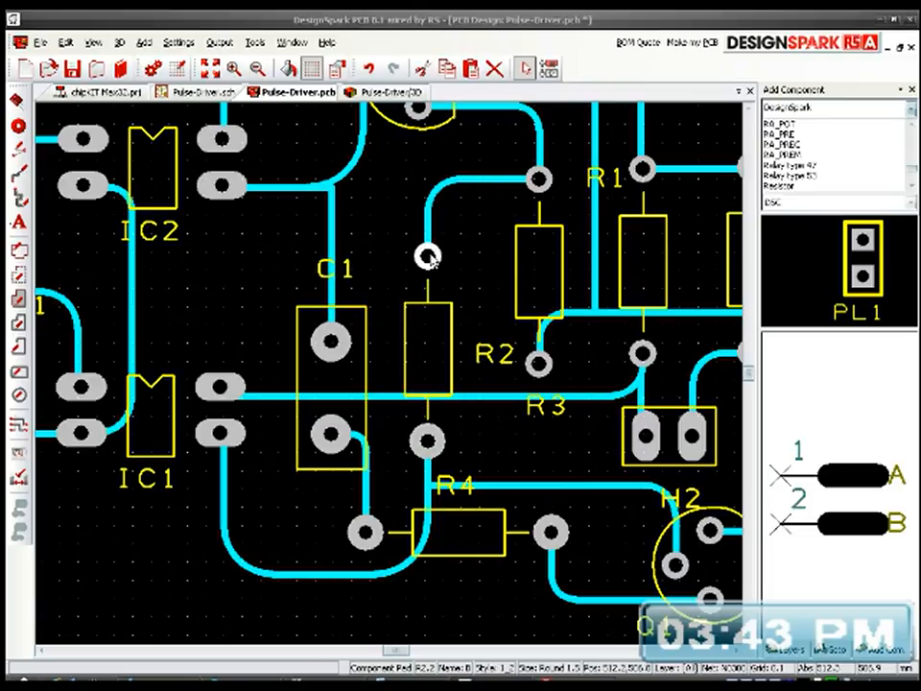
double_click(428, 256)
click(343, 335)
double_click(418, 353)
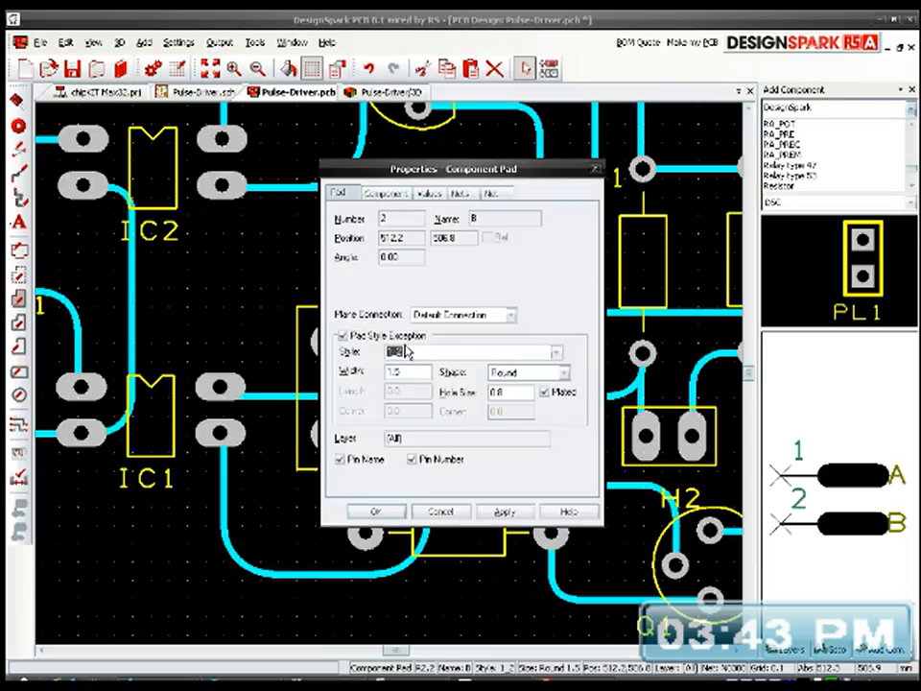
text(Style1_1)
click(377, 512)
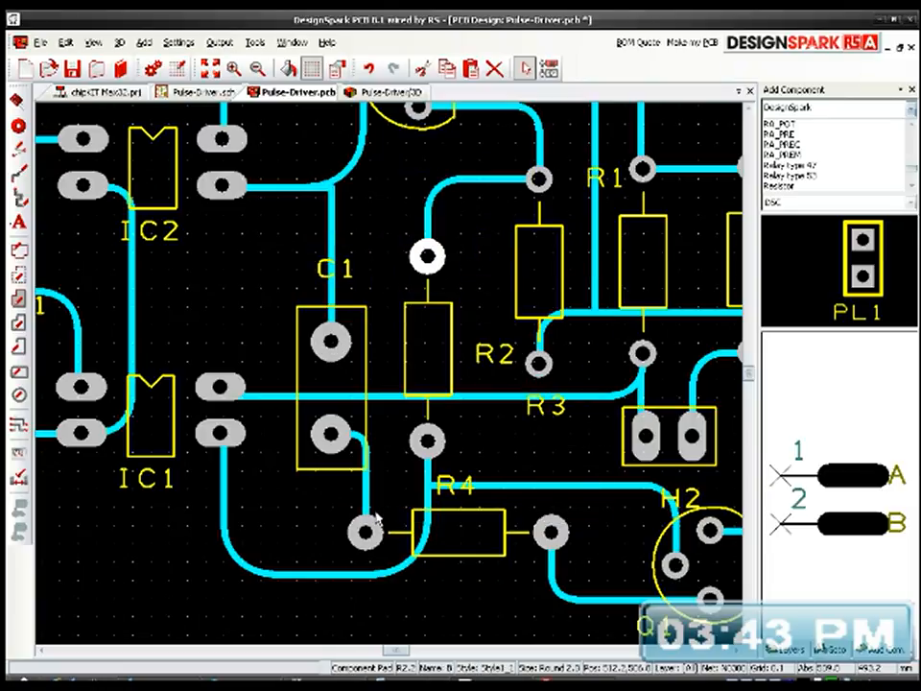
Step: Apply a pad style exception to R3's pad 2, beside the R3 label, using style Style1_1
click(541, 364)
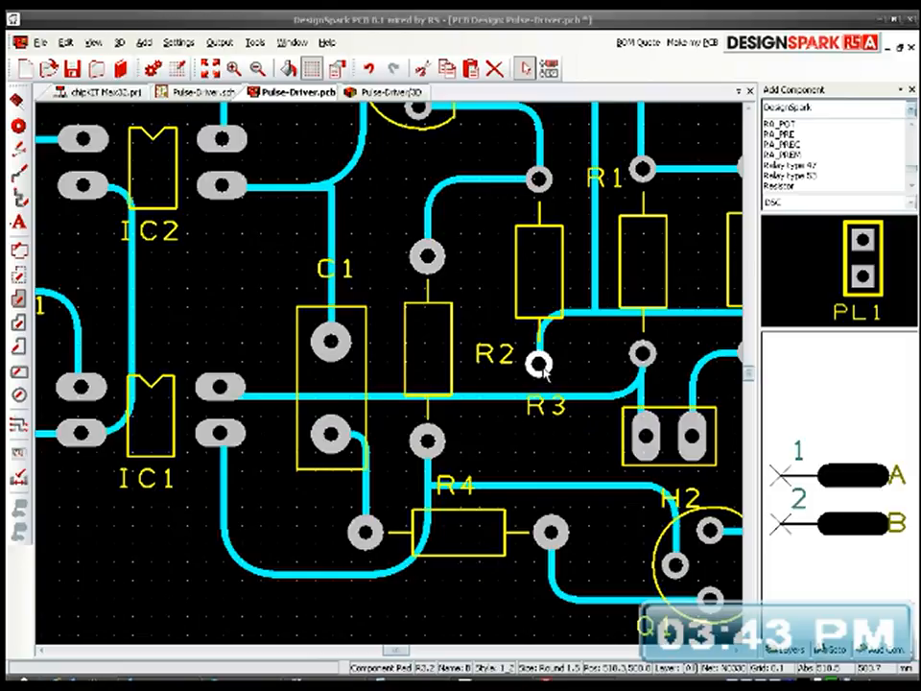
double_click(540, 364)
click(390, 337)
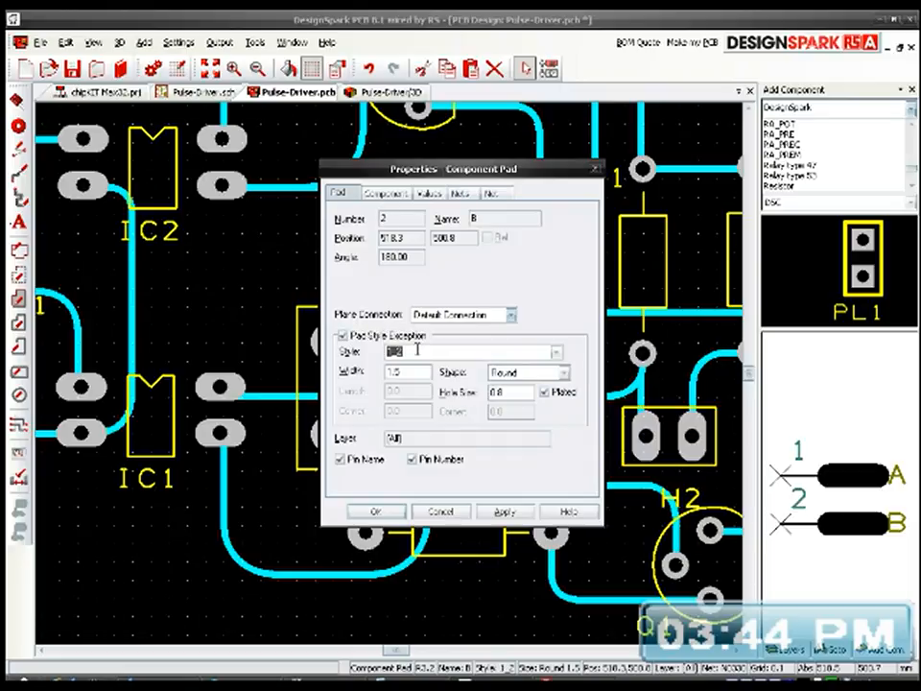
scroll(417, 349, down, 1)
click(394, 512)
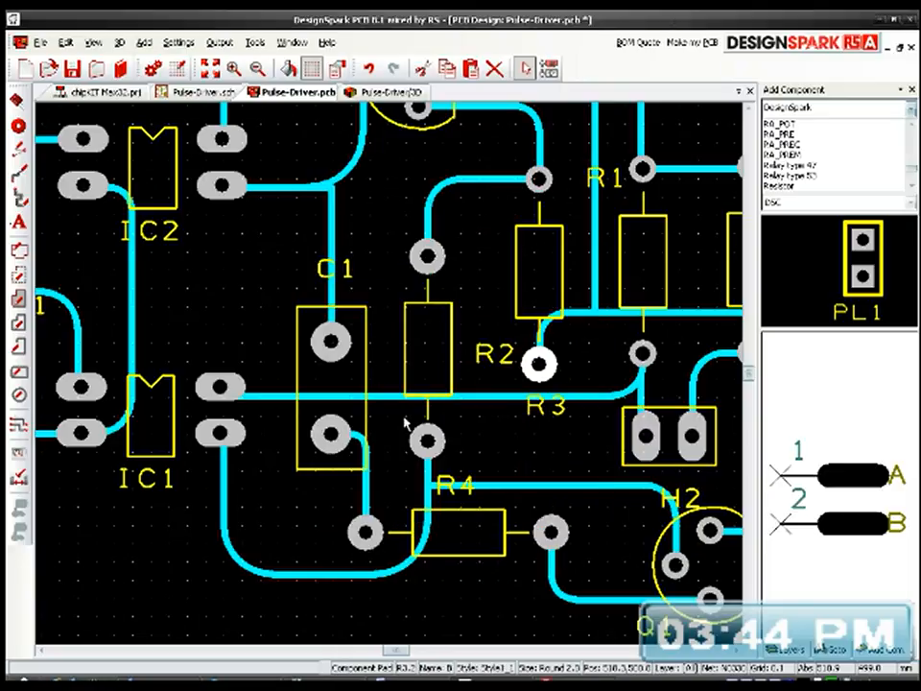
Step: Change R3's pad 1, connected to R2, to pad style Style1_1 as a style exception
click(540, 191)
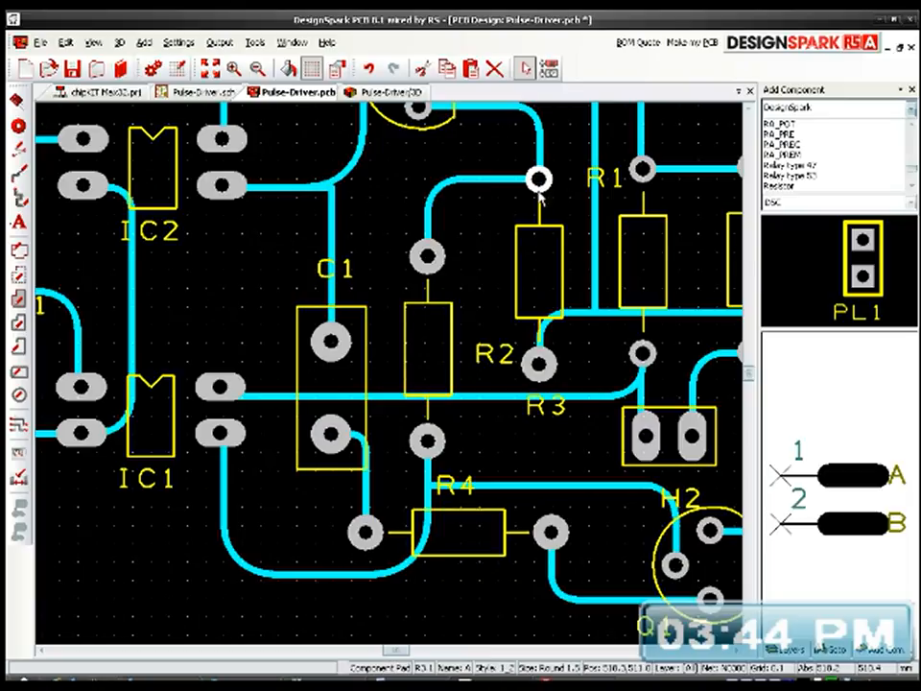
double_click(540, 191)
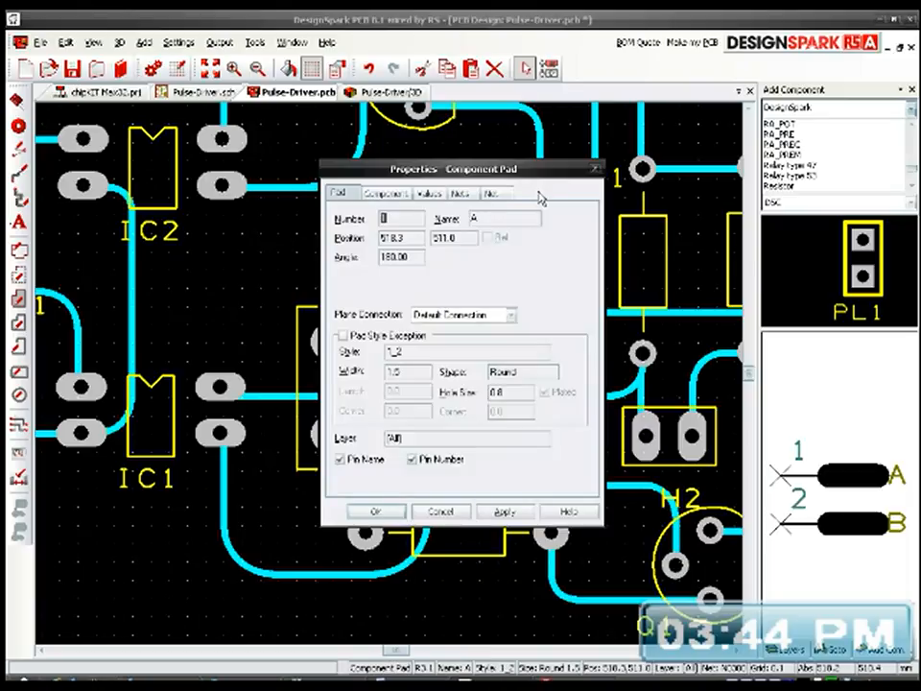
click(389, 337)
click(408, 354)
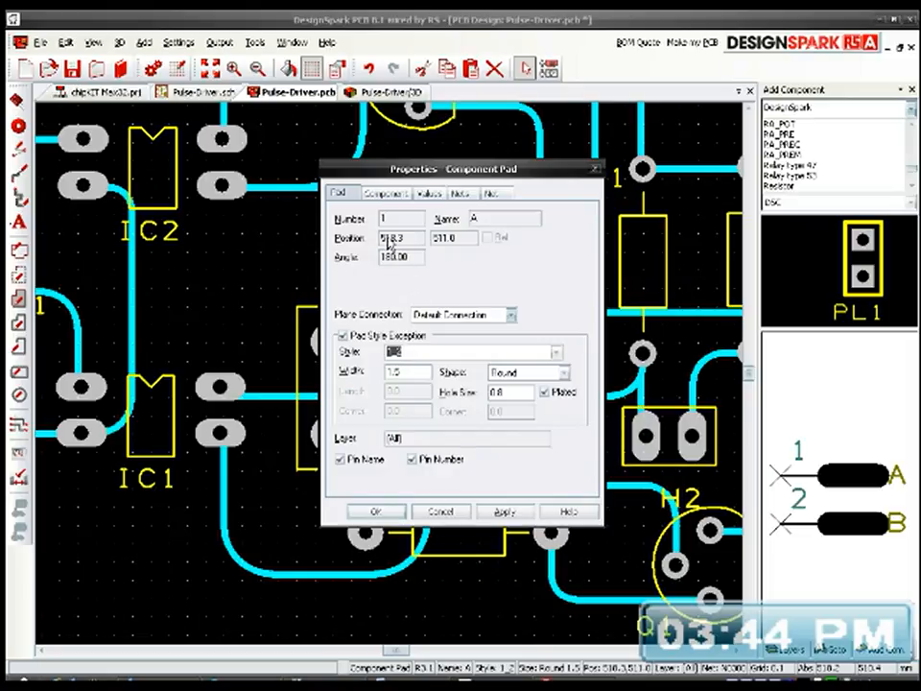
click(404, 337)
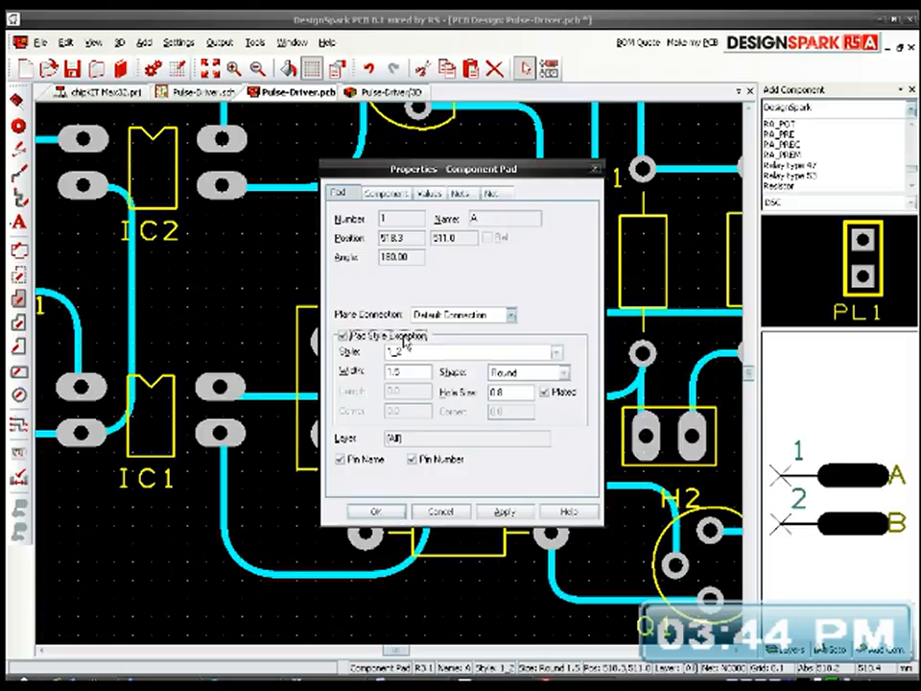
click(404, 337)
click(416, 350)
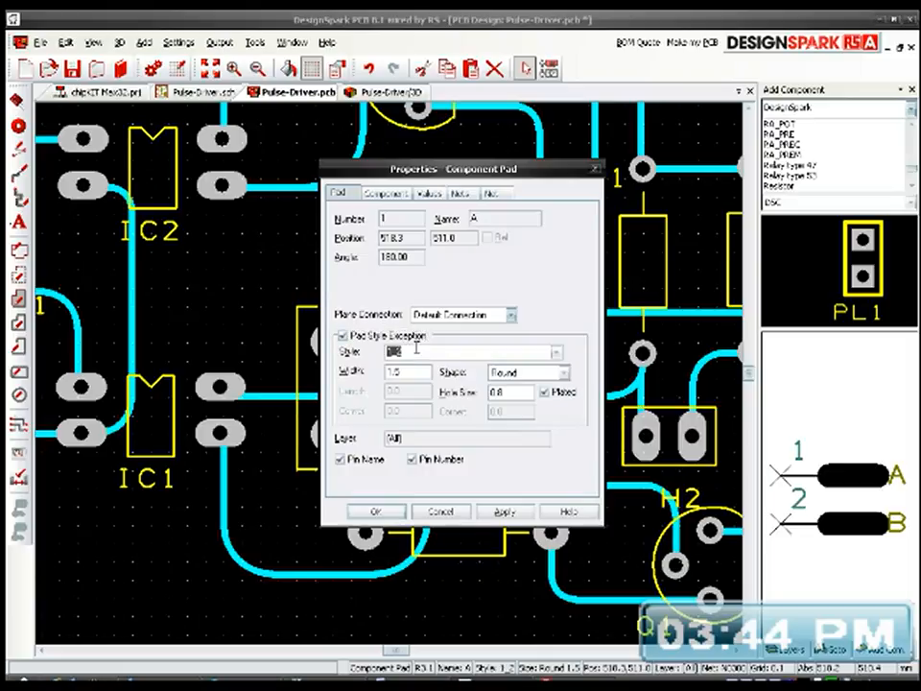
scroll(417, 347, down, 1)
click(382, 511)
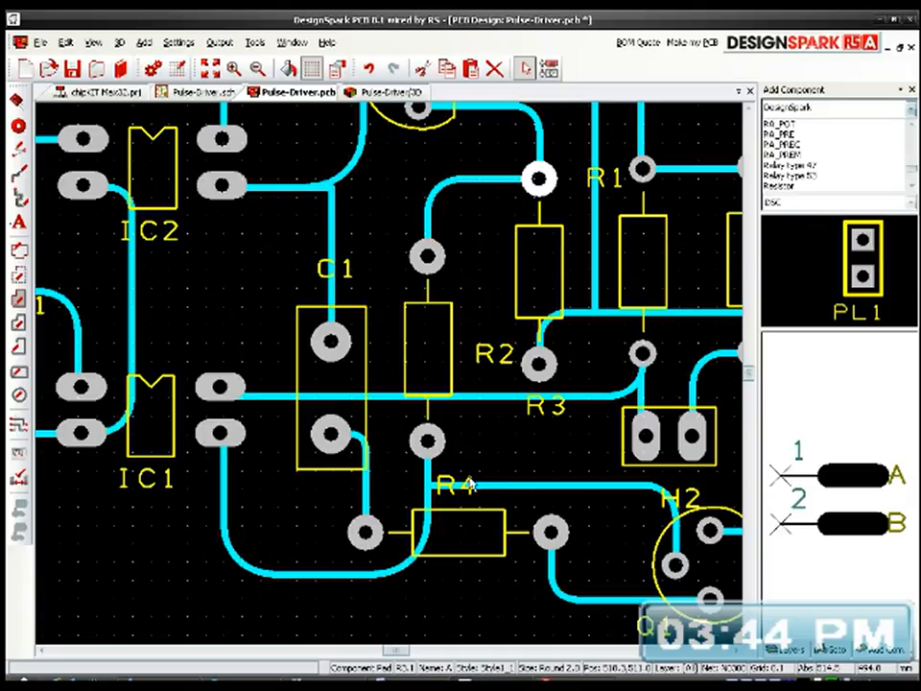
Step: Apply a pad style exception to R1's pad 1, connected to H2, using style Style1_1
middle_drag(534, 417, 416, 466)
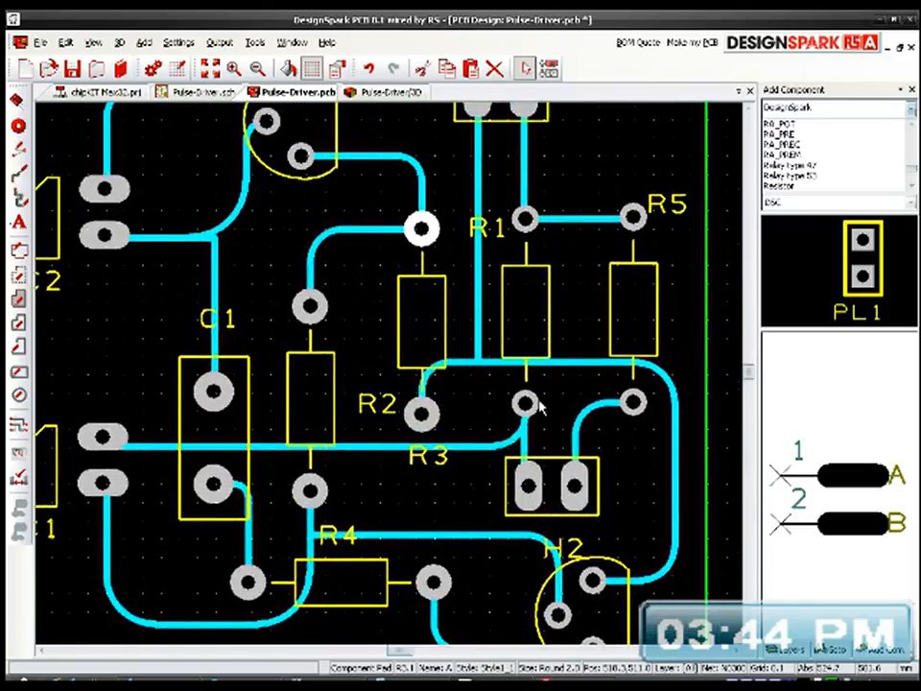
click(525, 404)
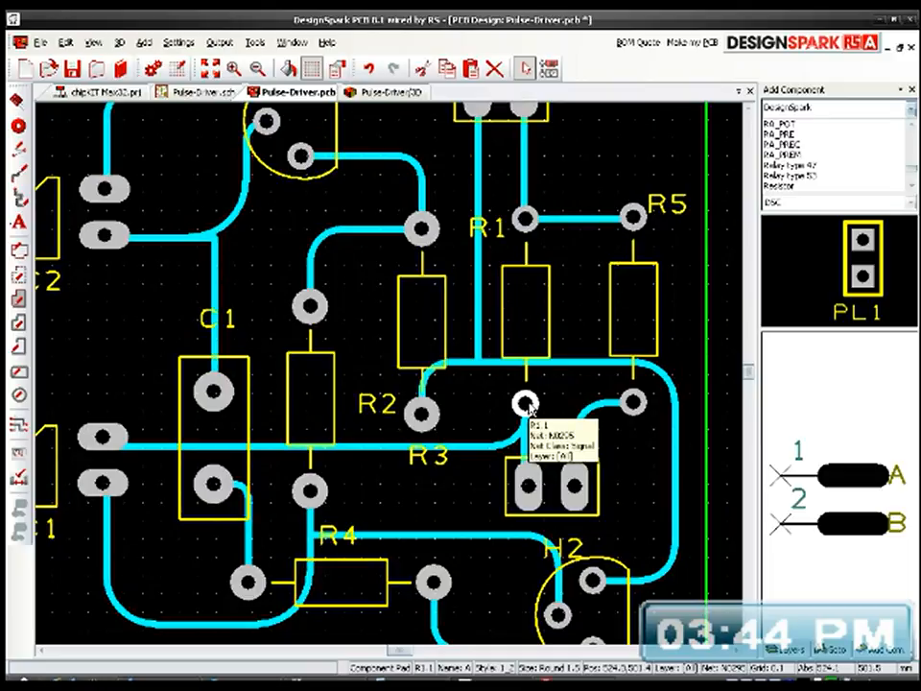
double_click(526, 404)
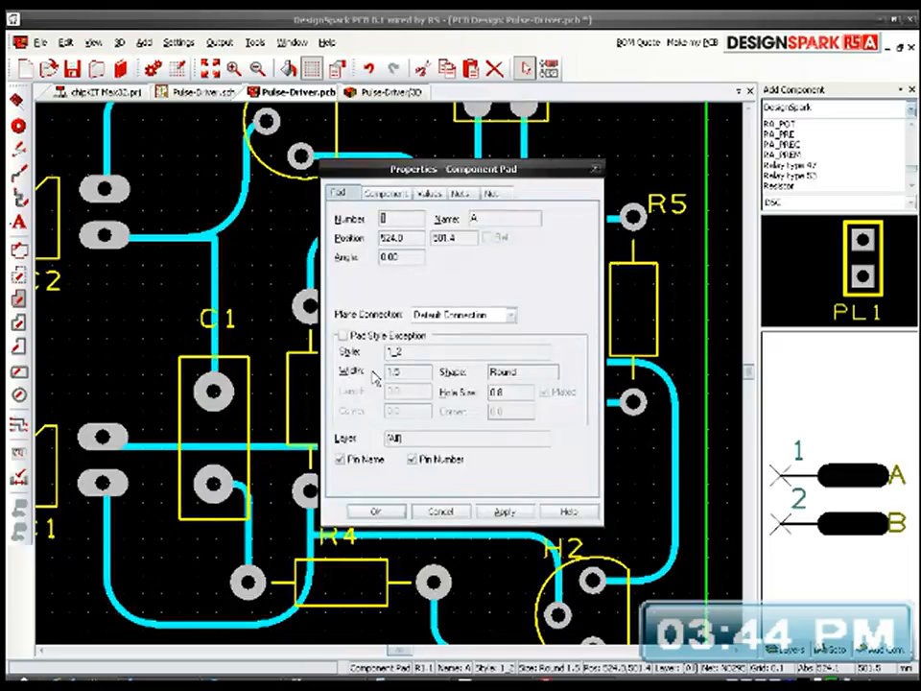
click(343, 335)
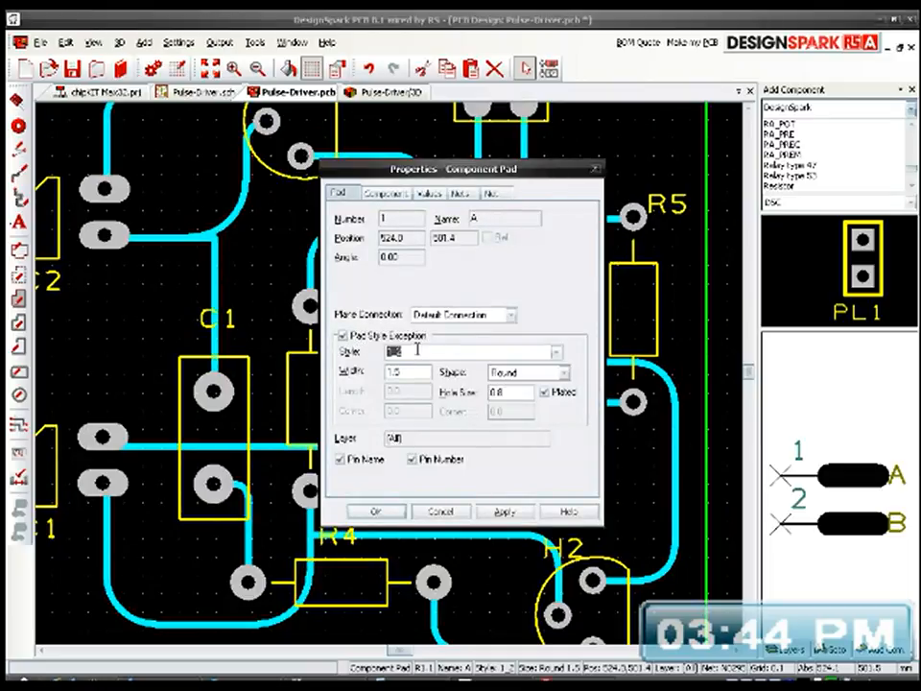
scroll(417, 349, down, 1)
click(395, 511)
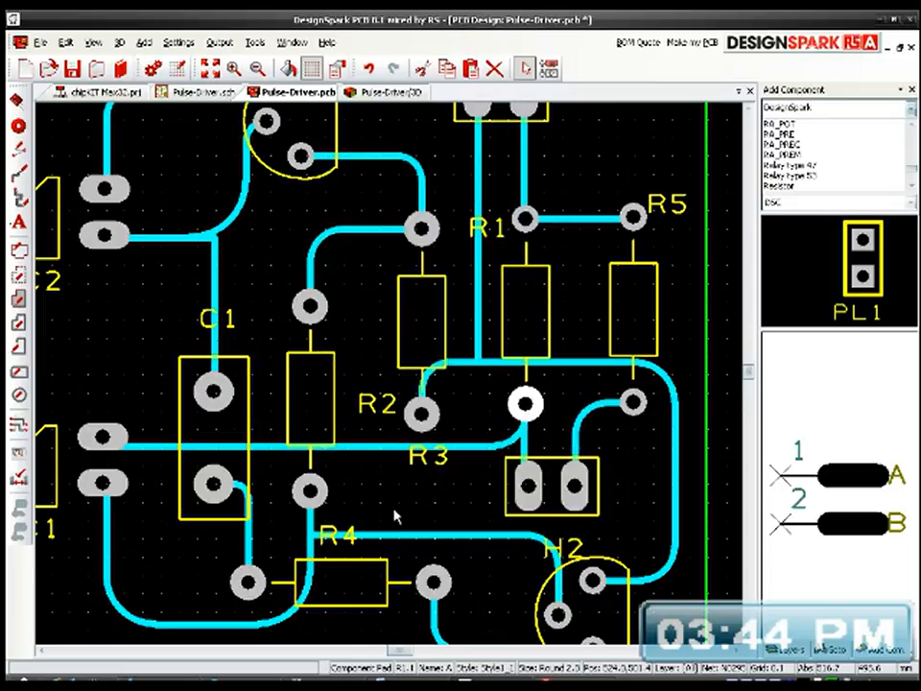
Step: Change R1's pad 2, connected to R5, to pad style Style1_1 as a style exception
click(529, 221)
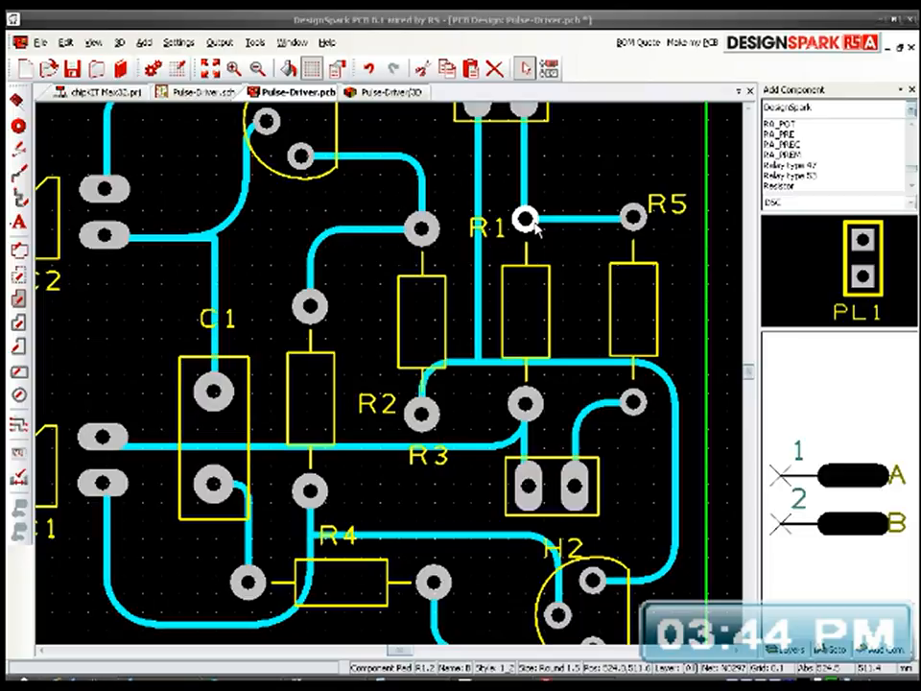
double_click(532, 224)
click(406, 340)
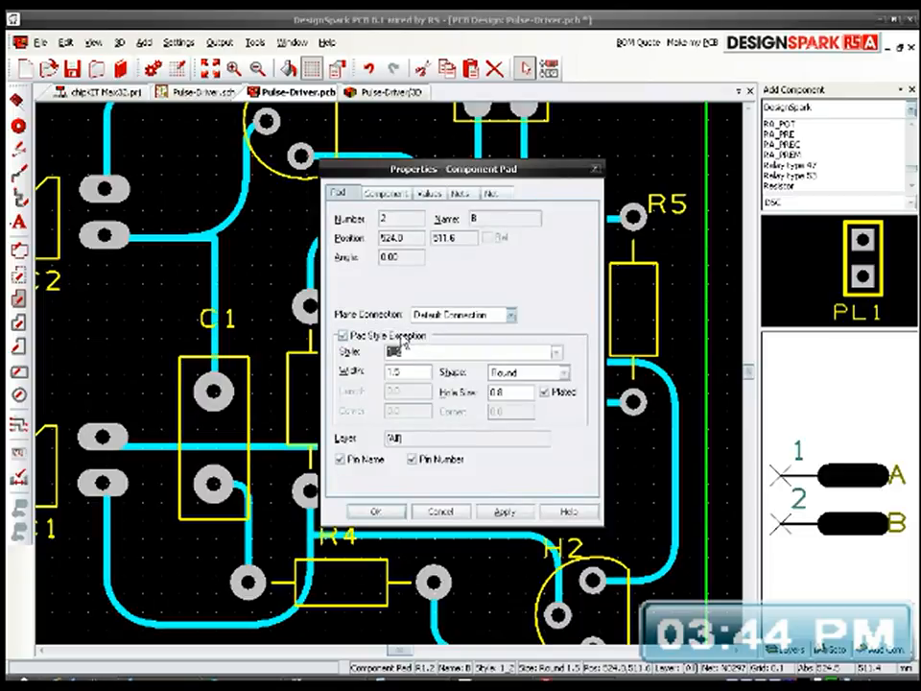
click(389, 512)
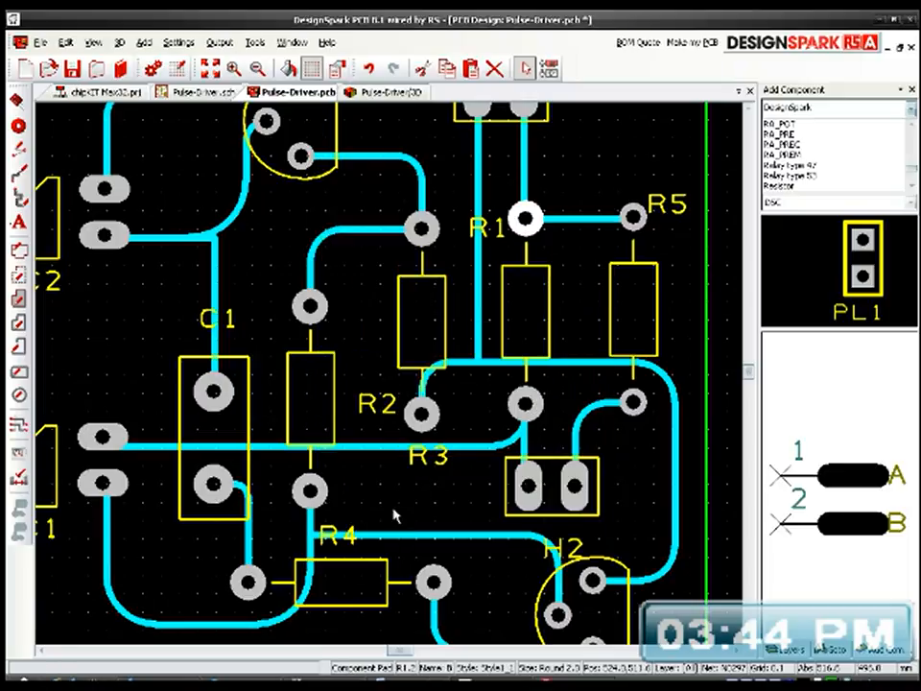
Step: Apply a pad style exception to both pads of R5 together, using style Style1_1
click(634, 219)
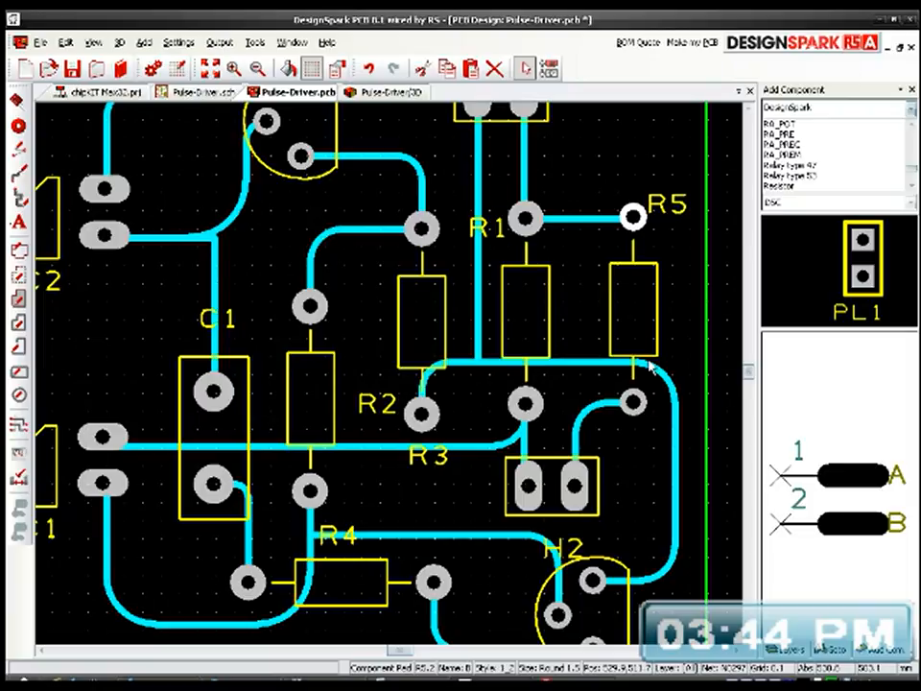
shift+click(638, 404)
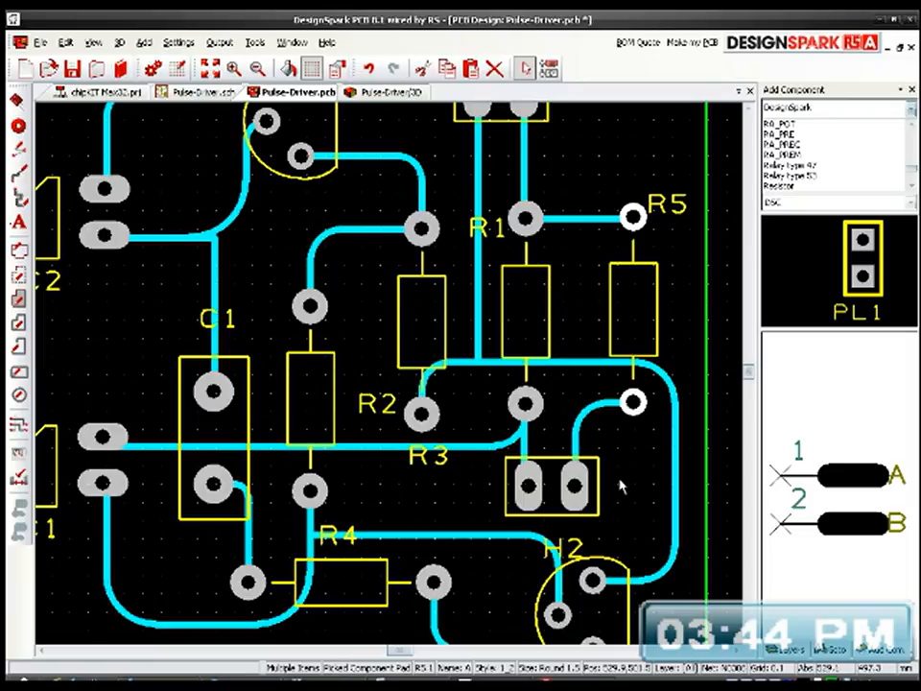
middle_drag(617, 438, 595, 395)
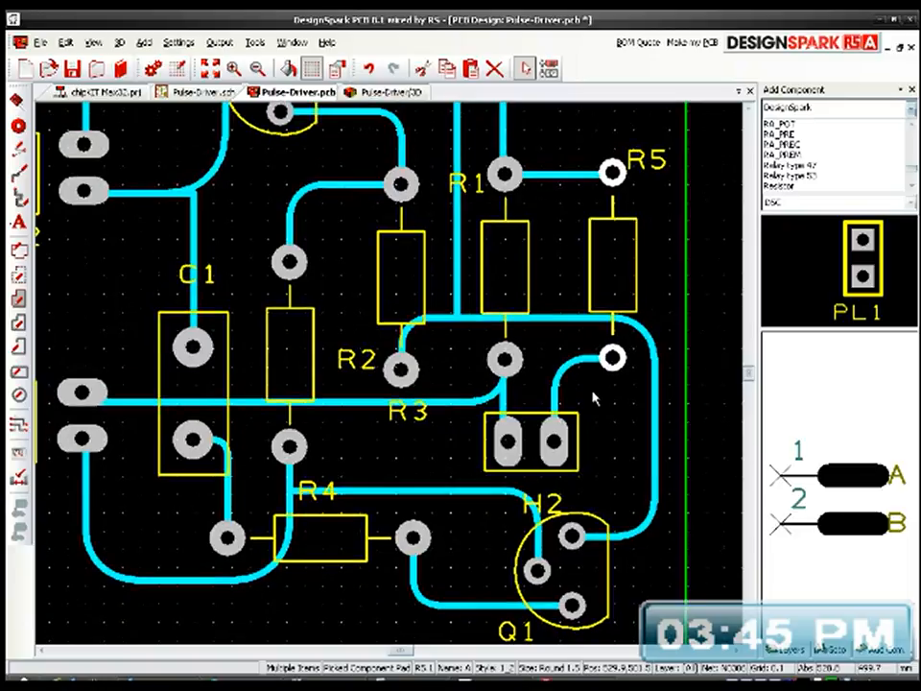
double_click(608, 290)
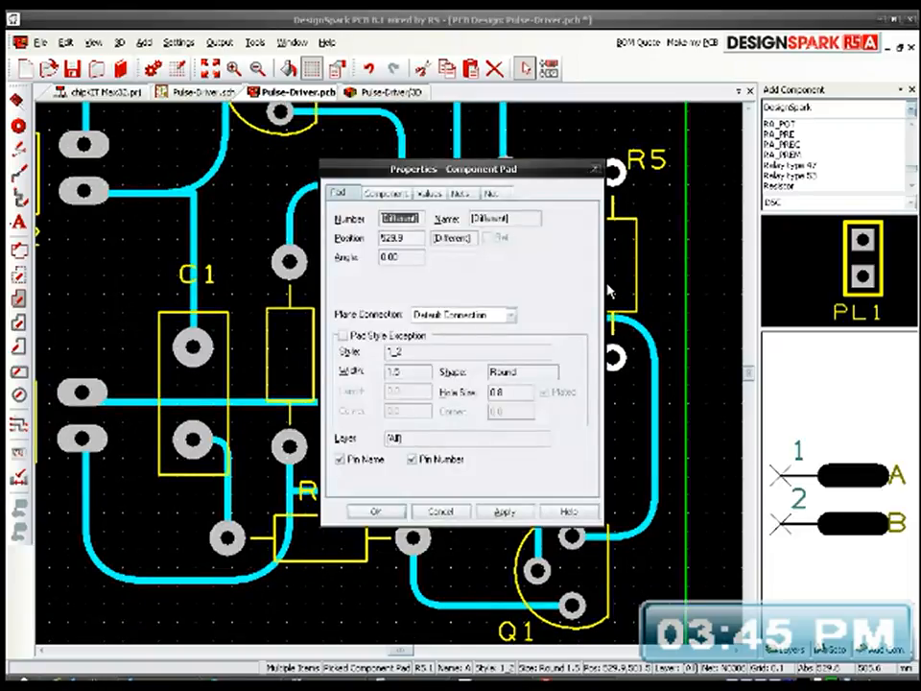
click(400, 342)
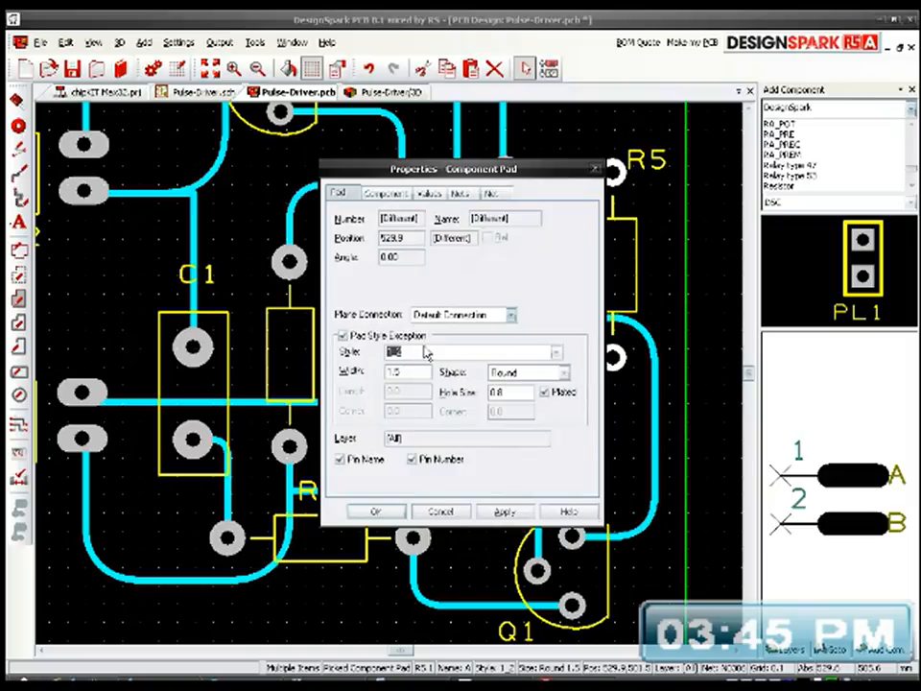
scroll(427, 353, down, 1)
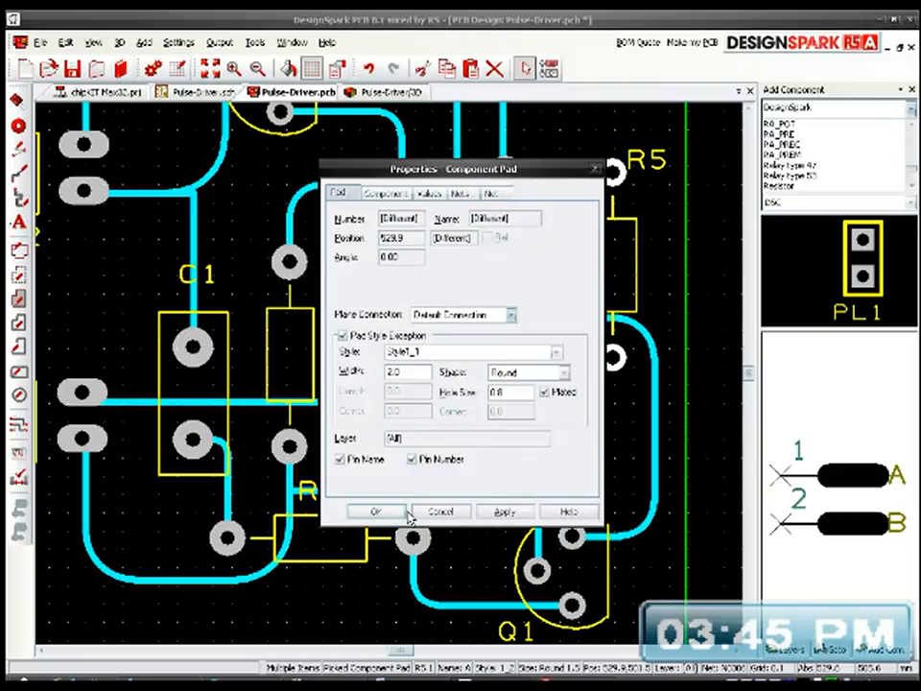
click(407, 515)
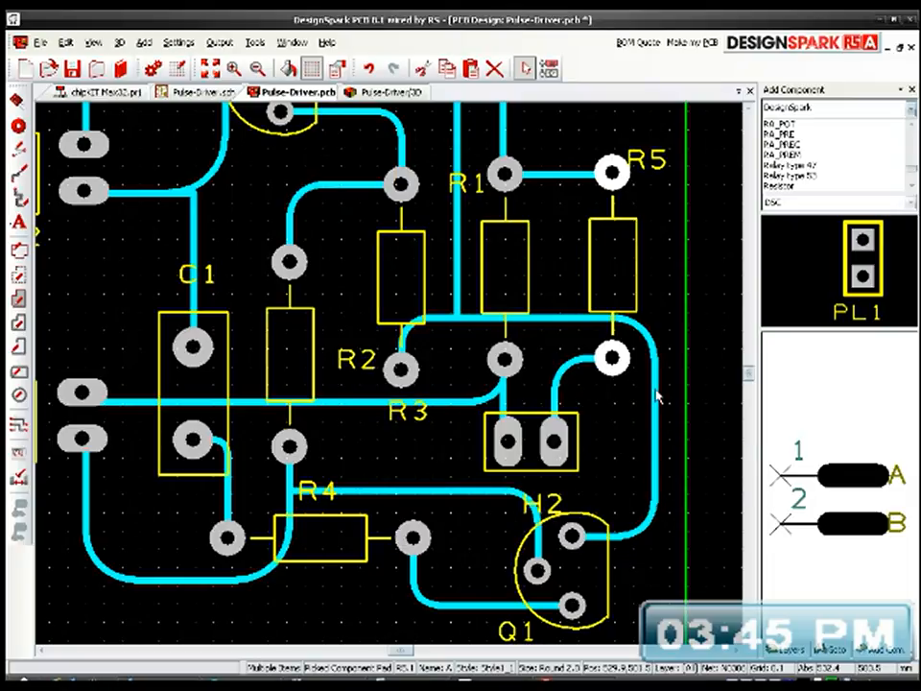
Step: Fit the whole board layout in view to examine the pads and tracks
scroll(652, 394, down, 2)
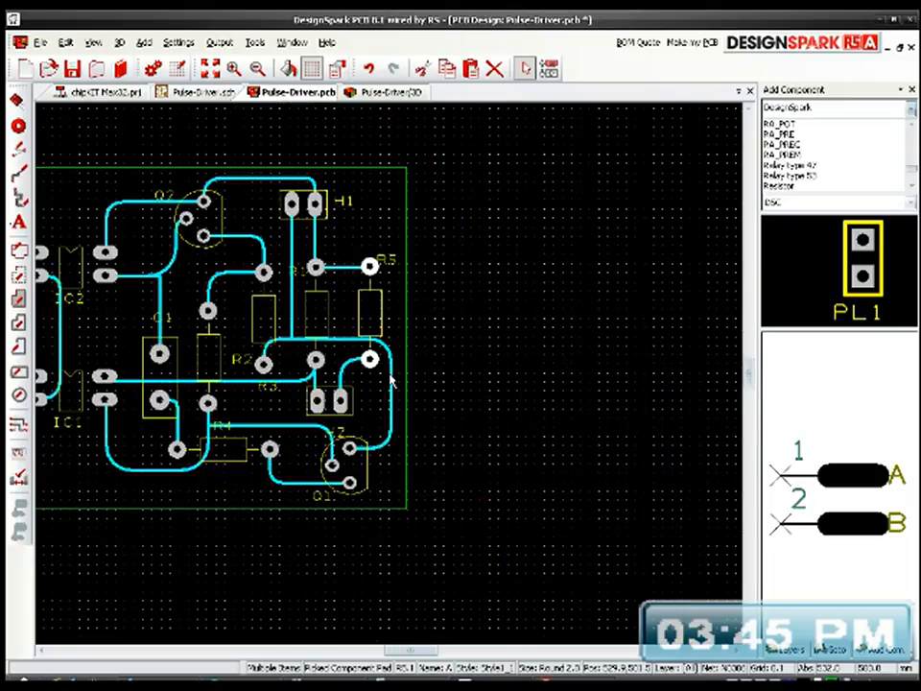
middle_drag(306, 377, 533, 360)
scroll(533, 360, down, 2)
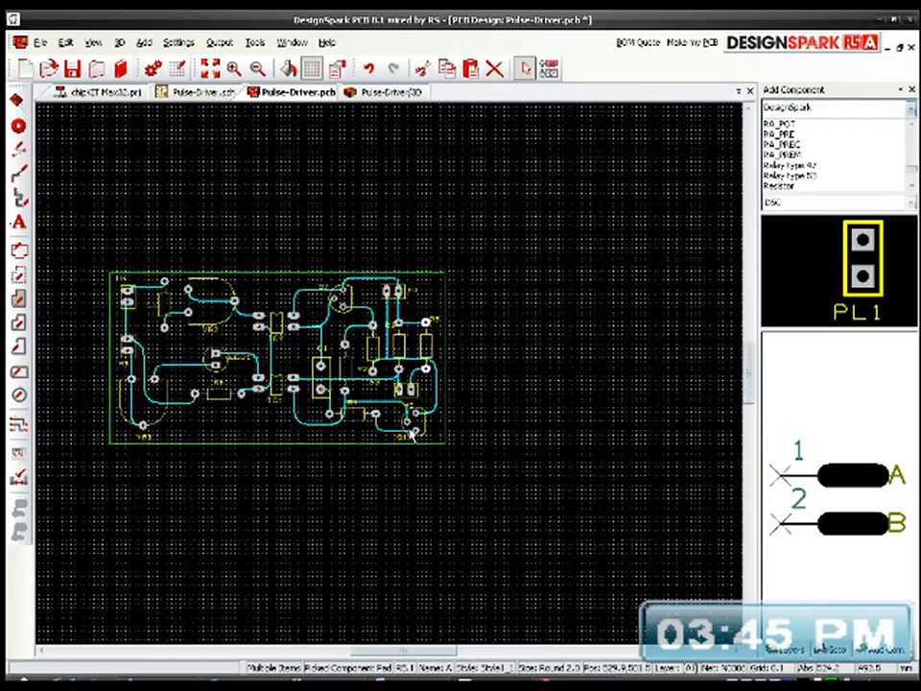
click(210, 69)
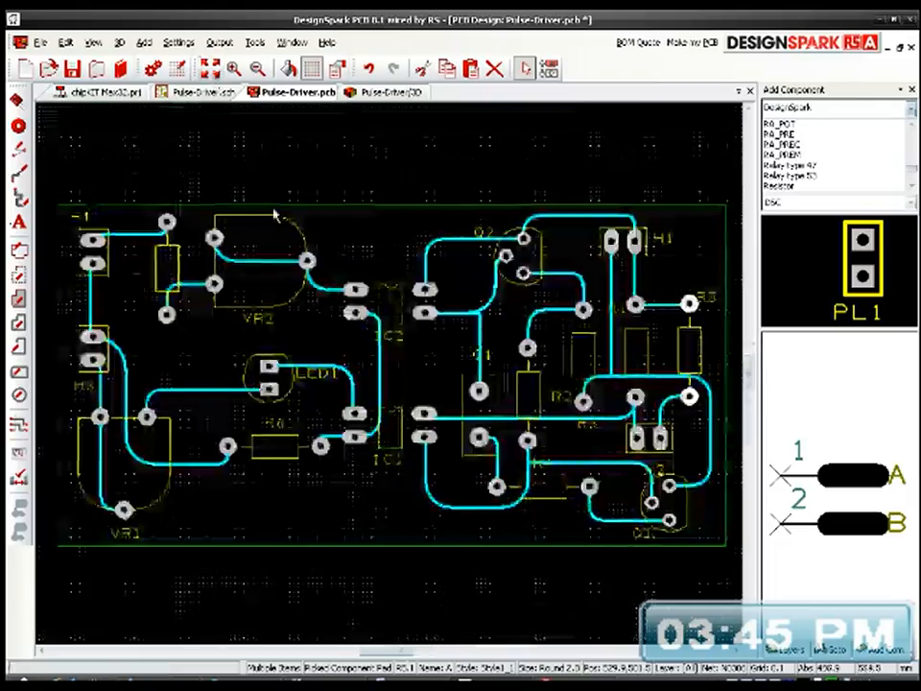
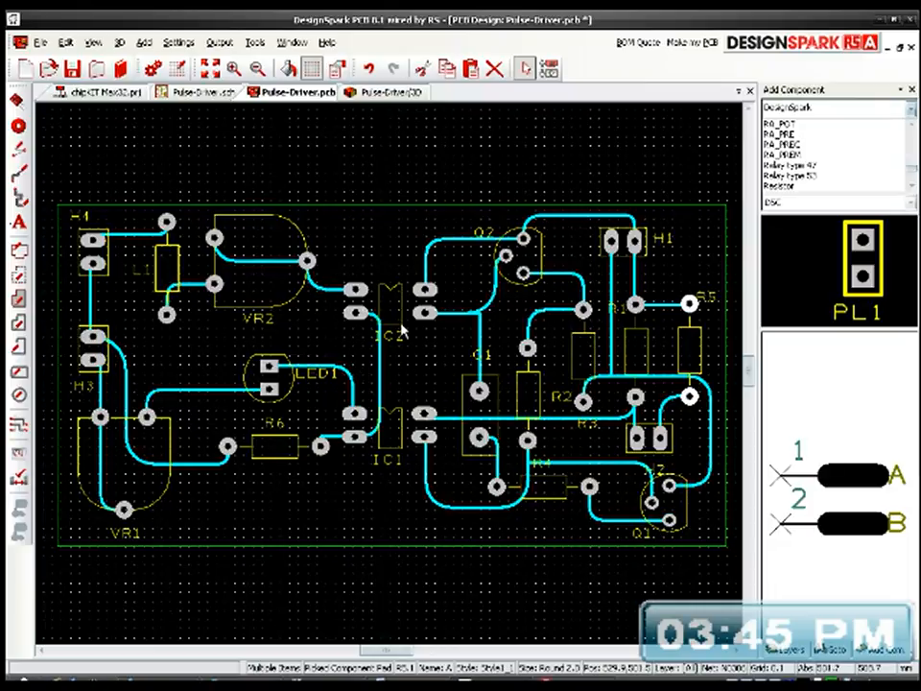
Step: Change all the pads of transistors Q1 and Q2 to the pad style exception Style1_1, round, 2.0 wide
click(505, 257)
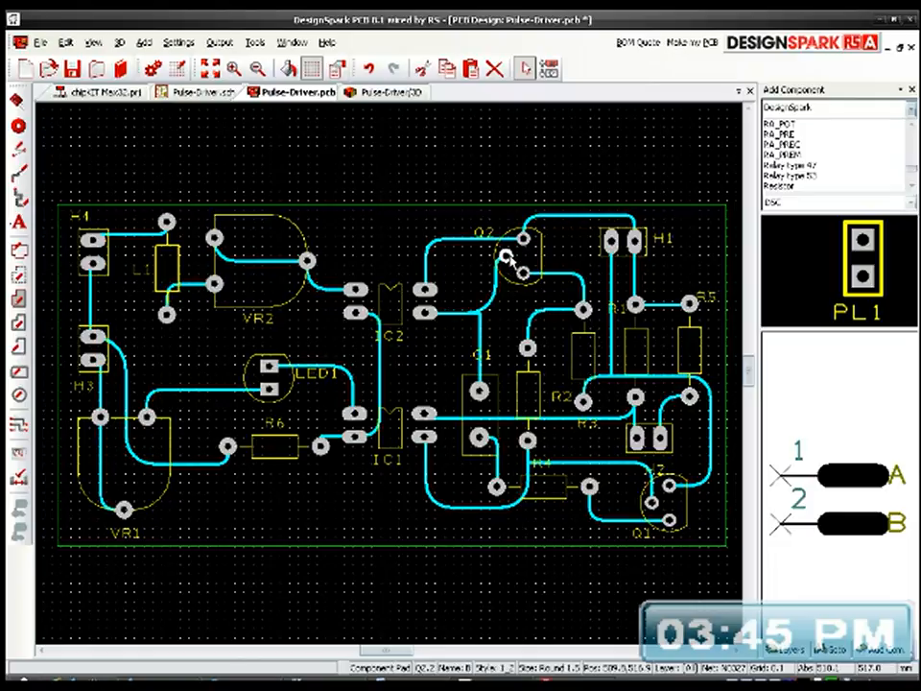
ctrl+click(527, 243)
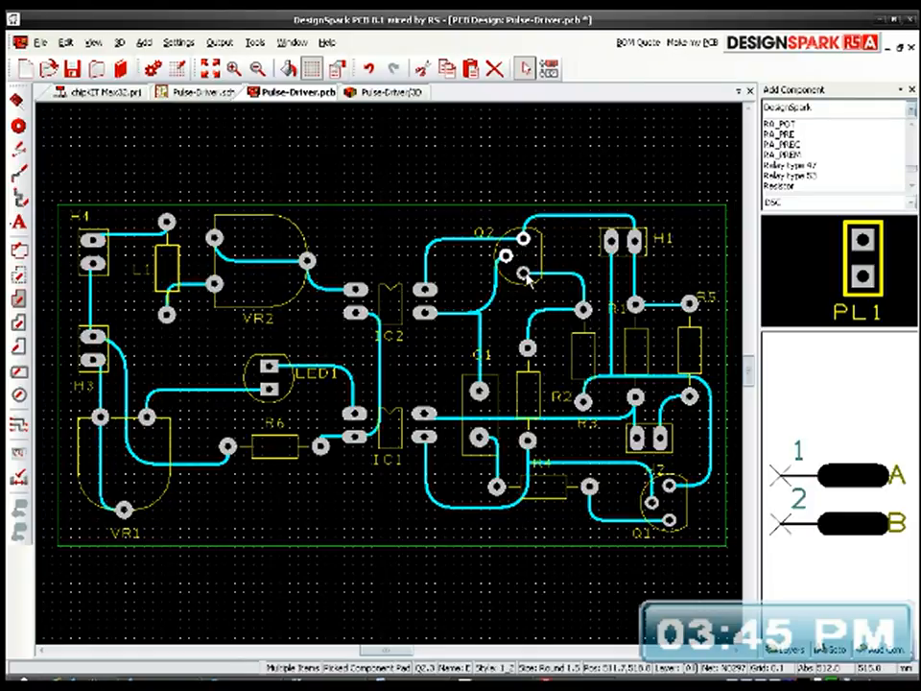
ctrl+click(669, 487)
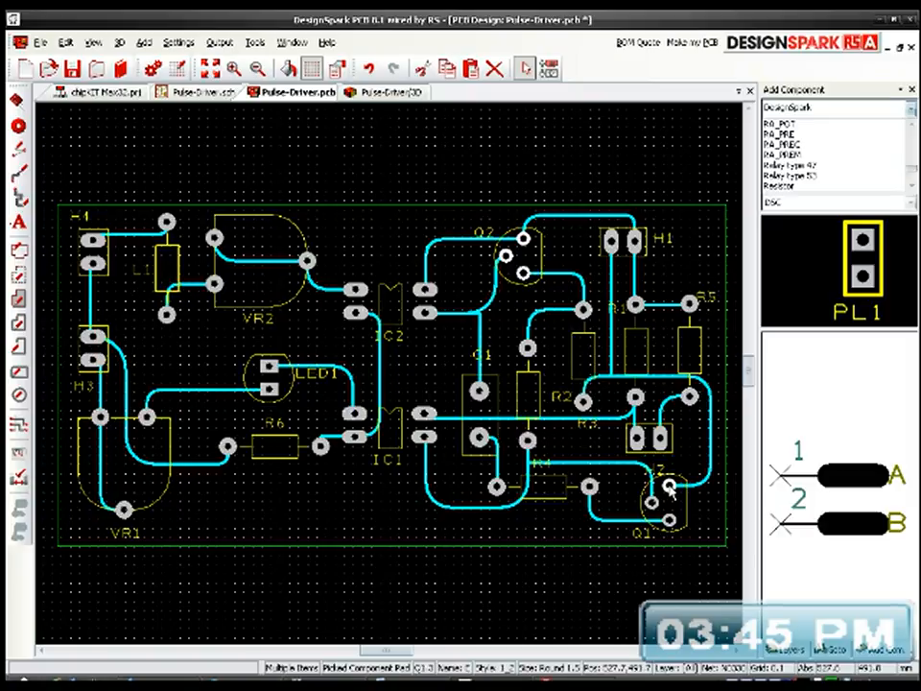
ctrl+click(669, 520)
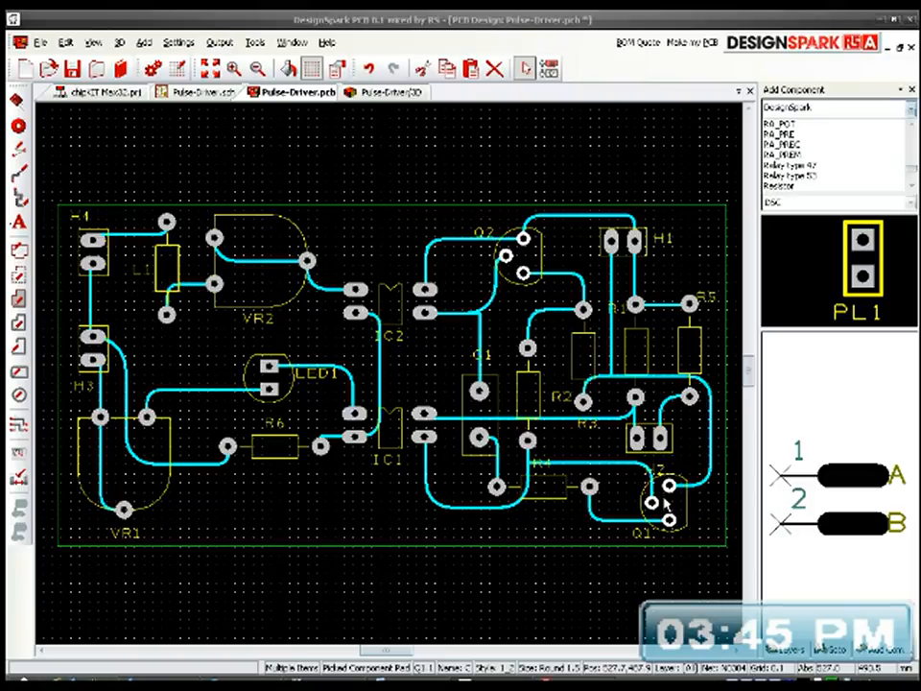
double_click(665, 501)
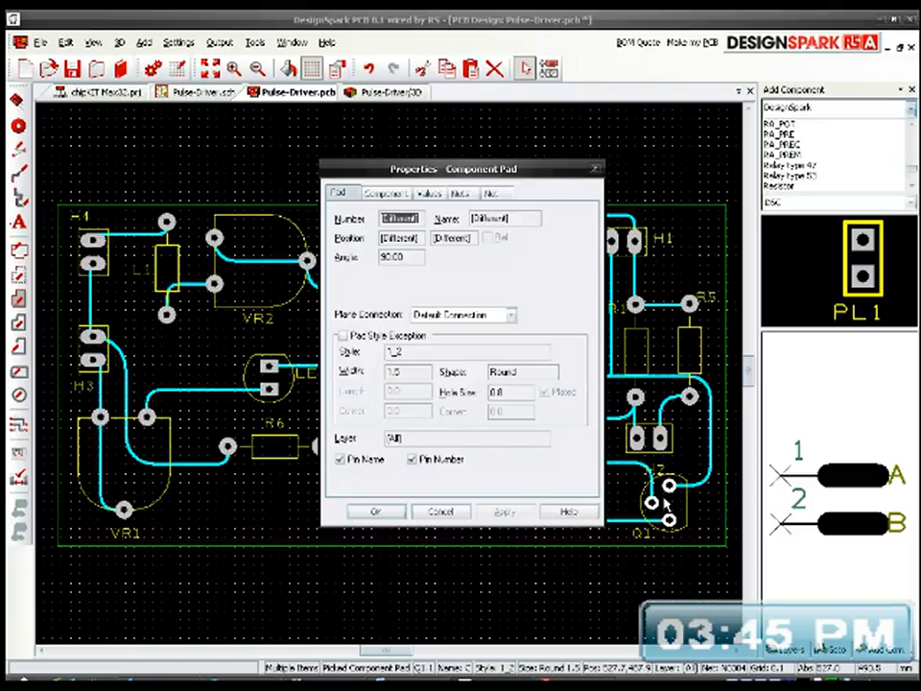
click(343, 334)
double_click(394, 353)
right_click(419, 357)
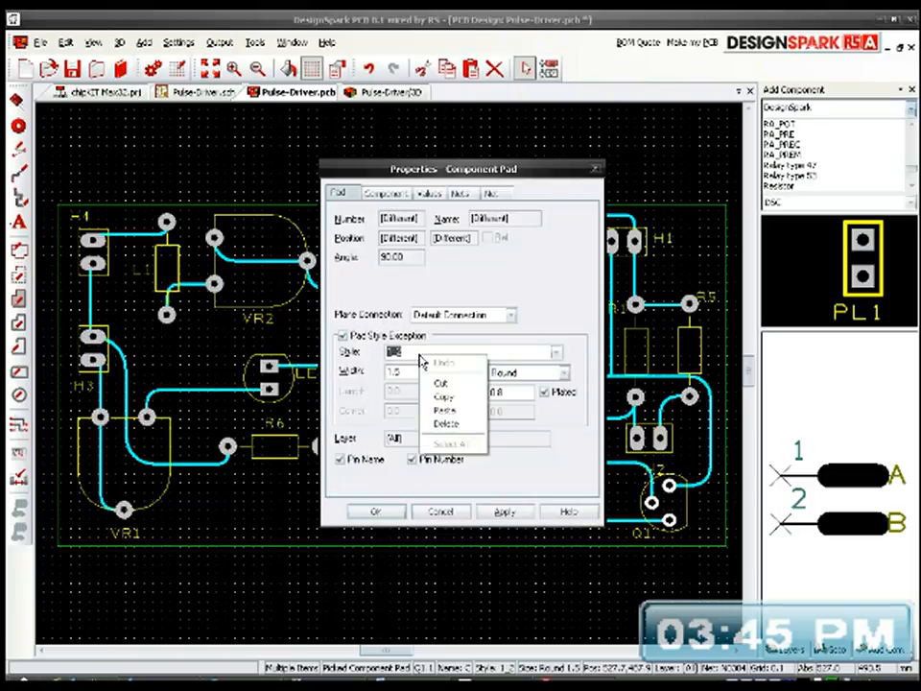
click(464, 411)
drag(434, 175, 265, 137)
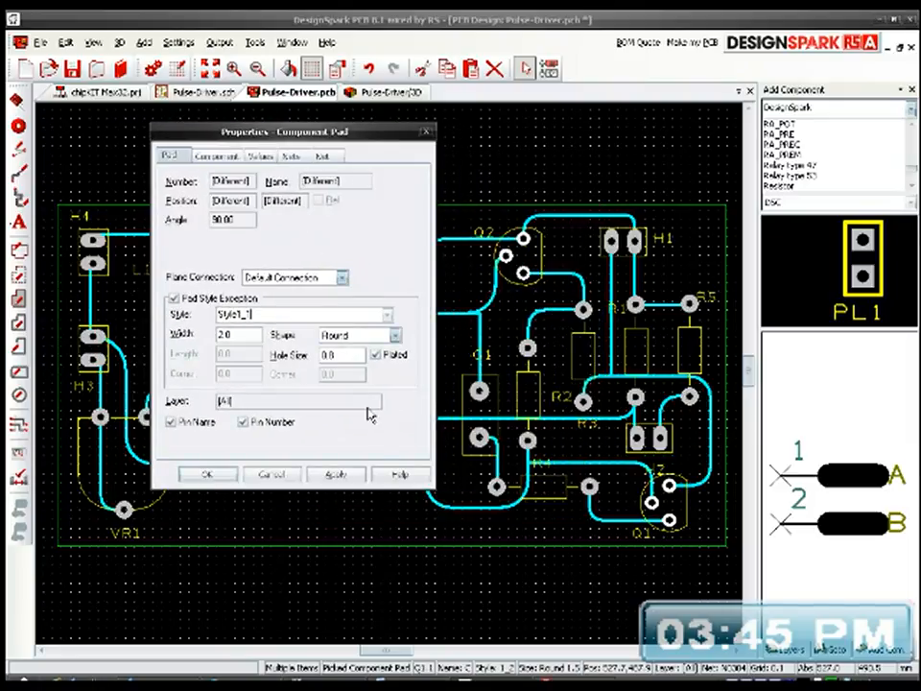
click(351, 474)
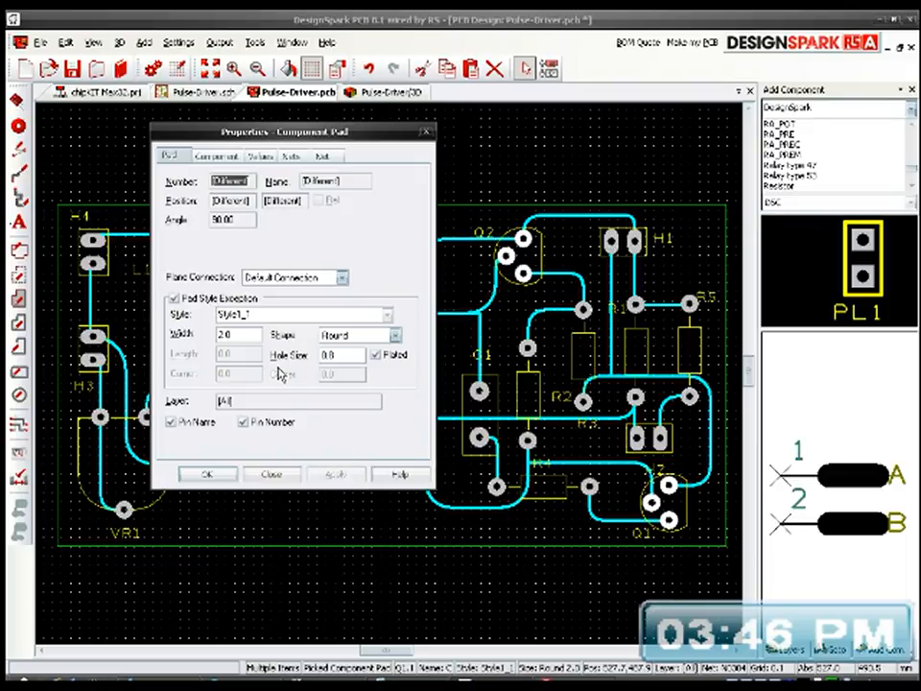
click(207, 475)
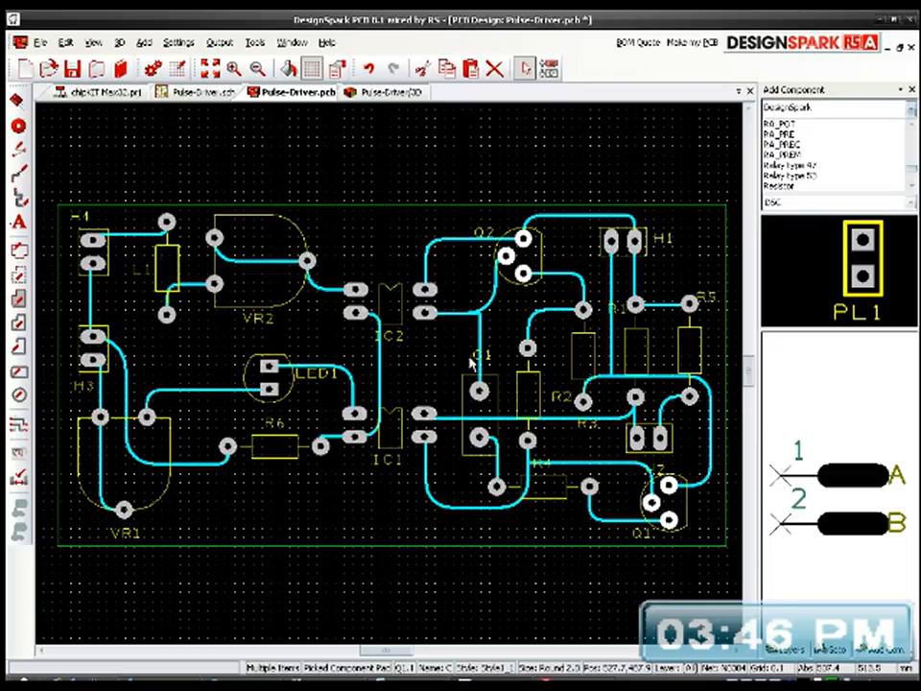
Step: Show the copper side of the board in the Pulse-Driver 3D view and refresh it to load the pad changes
click(382, 92)
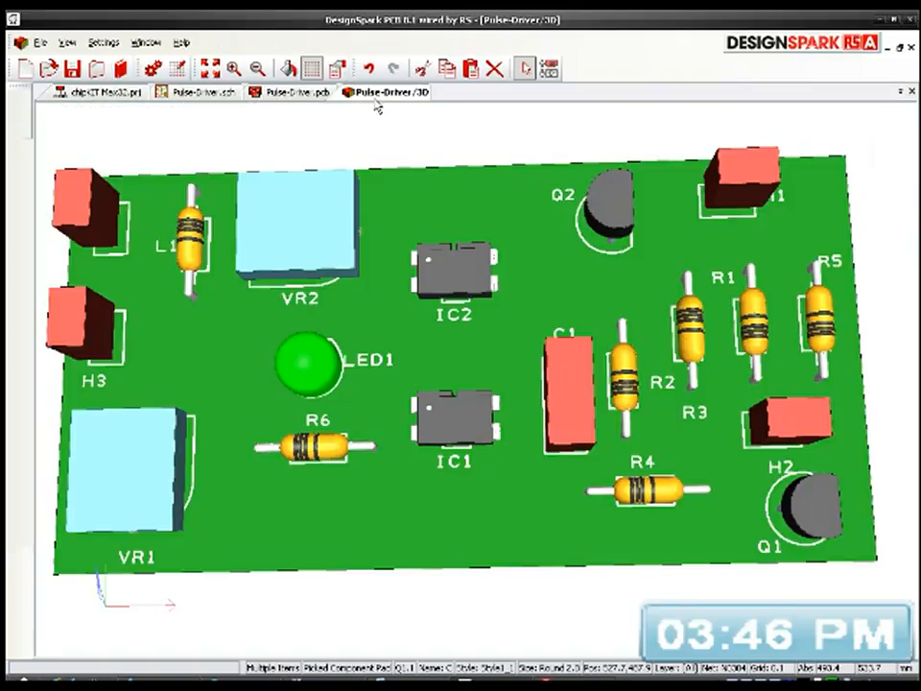
drag(332, 345, 512, 226)
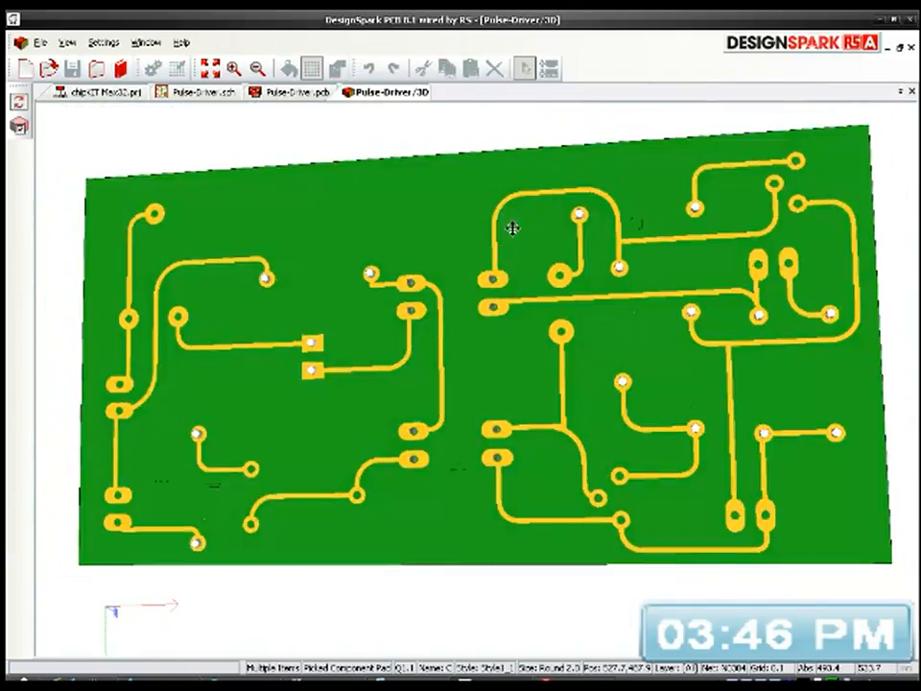
click(104, 43)
mouse_move(69, 48)
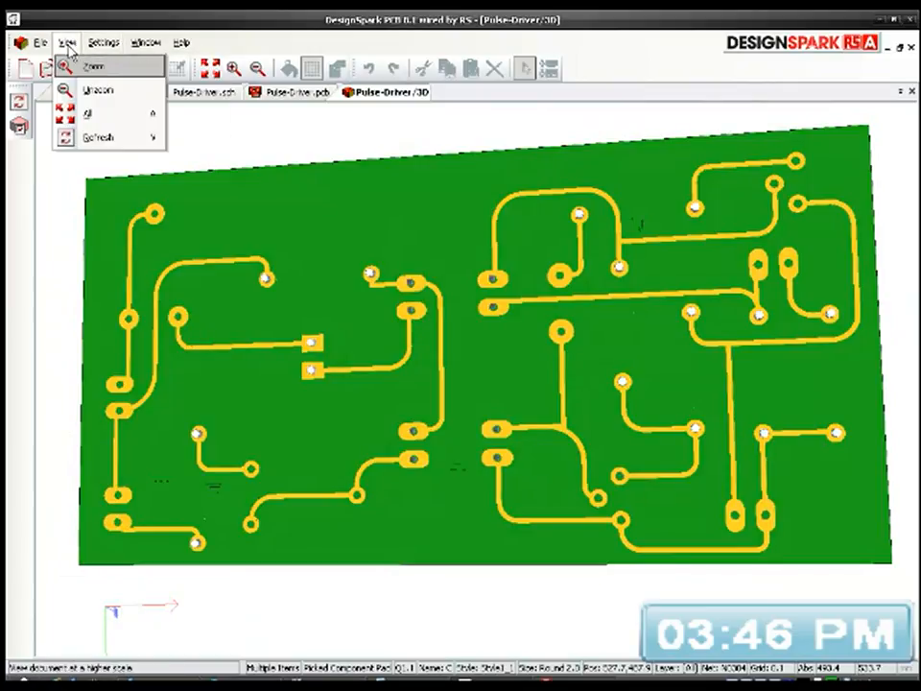
click(101, 139)
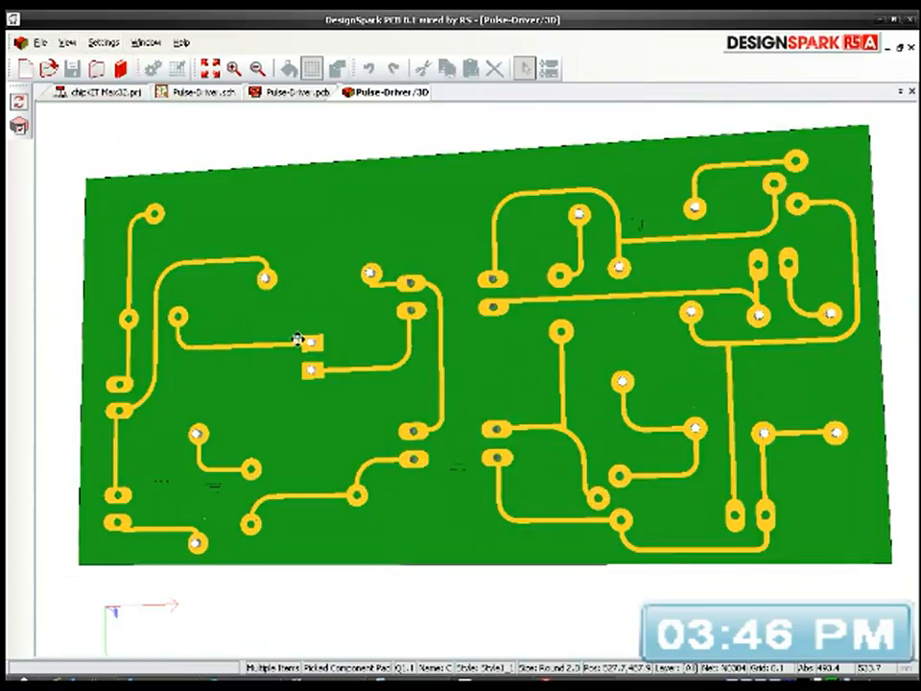
Step: Examine the pads of the two transistors and the clearance between them up close in the 3D view
click(770, 205)
scroll(739, 241, up, 4)
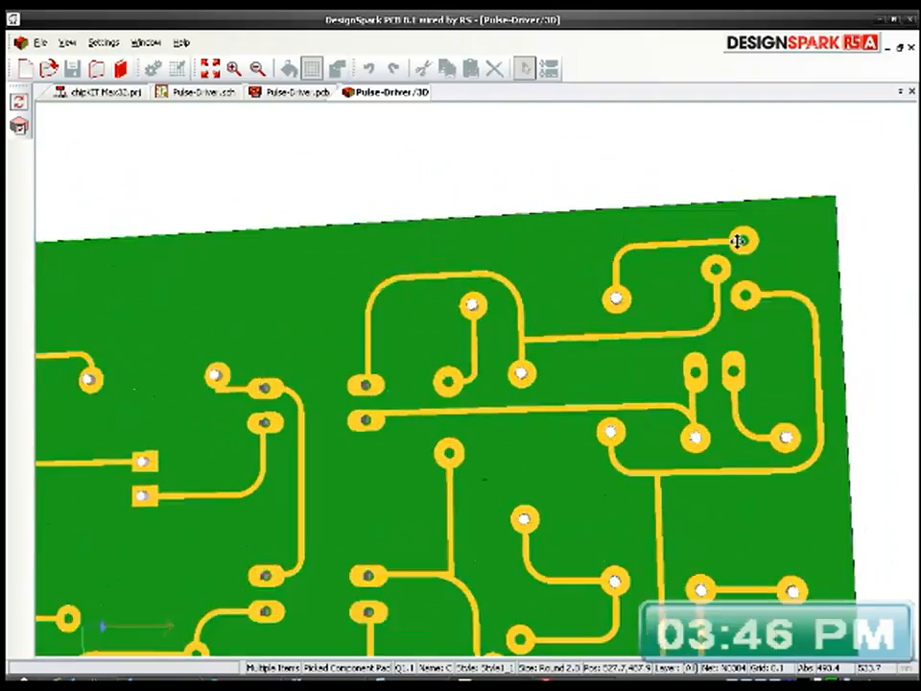
scroll(737, 242, up, 1)
scroll(737, 242, down, 1)
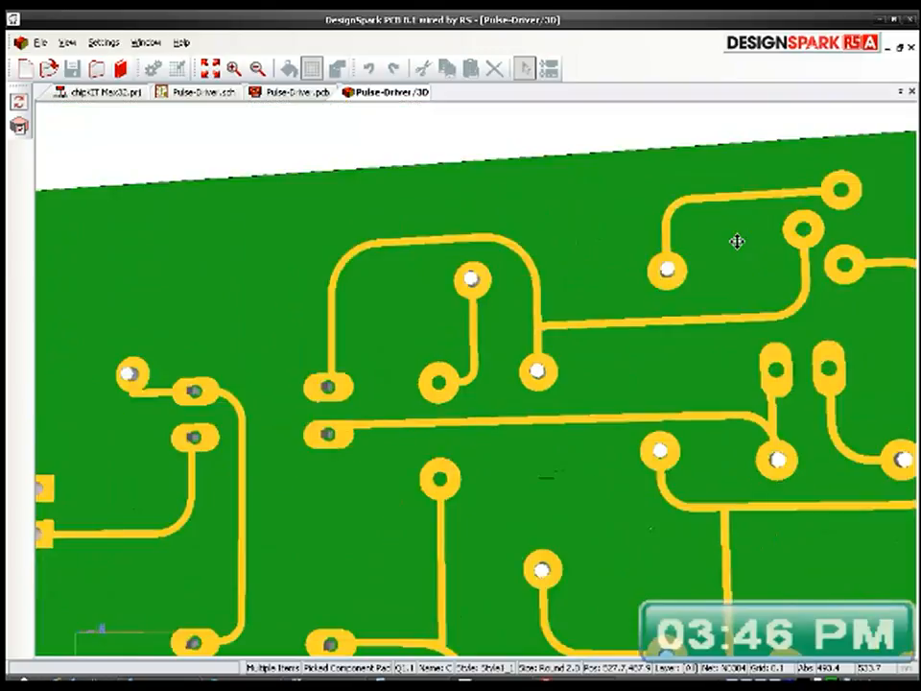
scroll(736, 241, down, 2)
scroll(759, 315, up, 5)
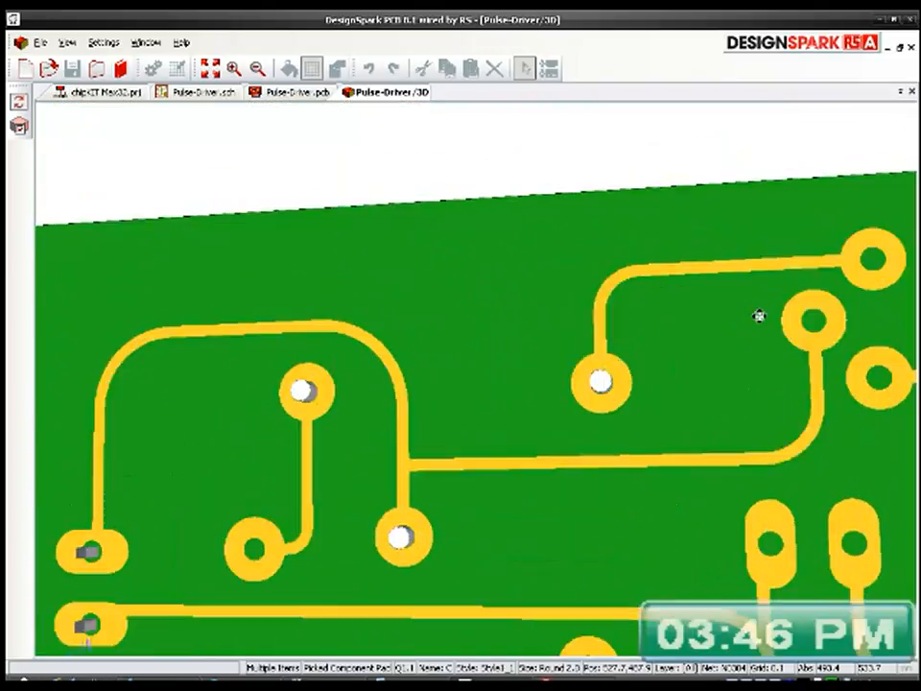
scroll(759, 317, down, 2)
key(Right)
key(Right)
key(Right)
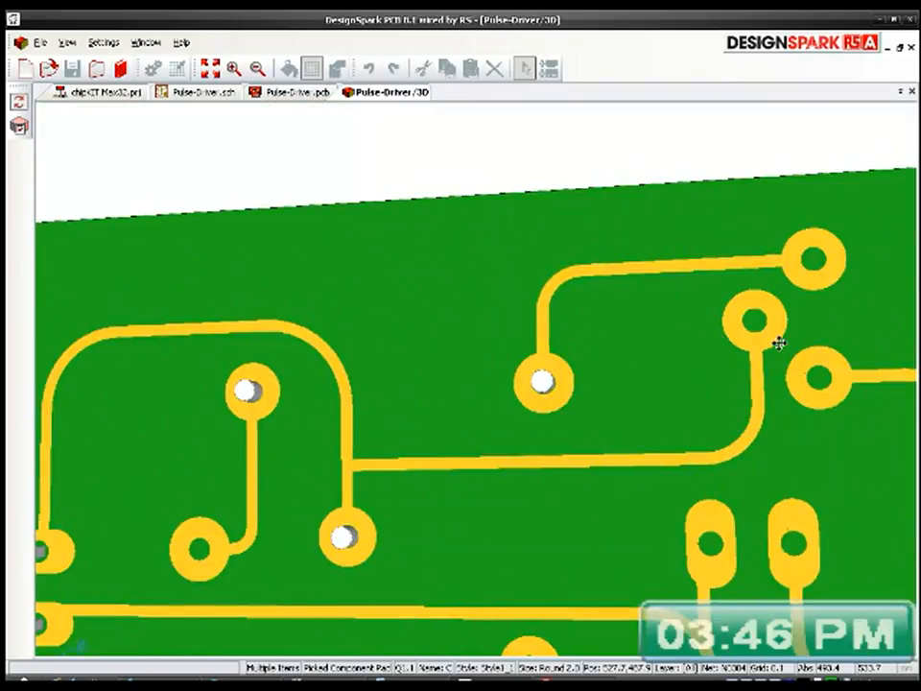
key(Right)
key(Right)
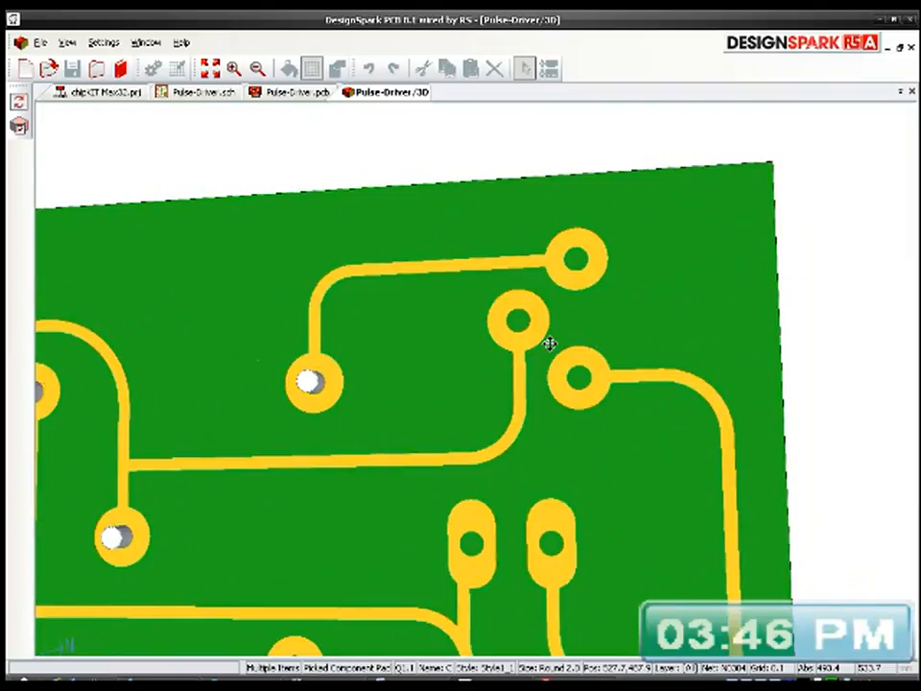
Step: Return to the Pulse-Driver PCB layout and inspect the spacing between Q2's three pads up close
click(281, 96)
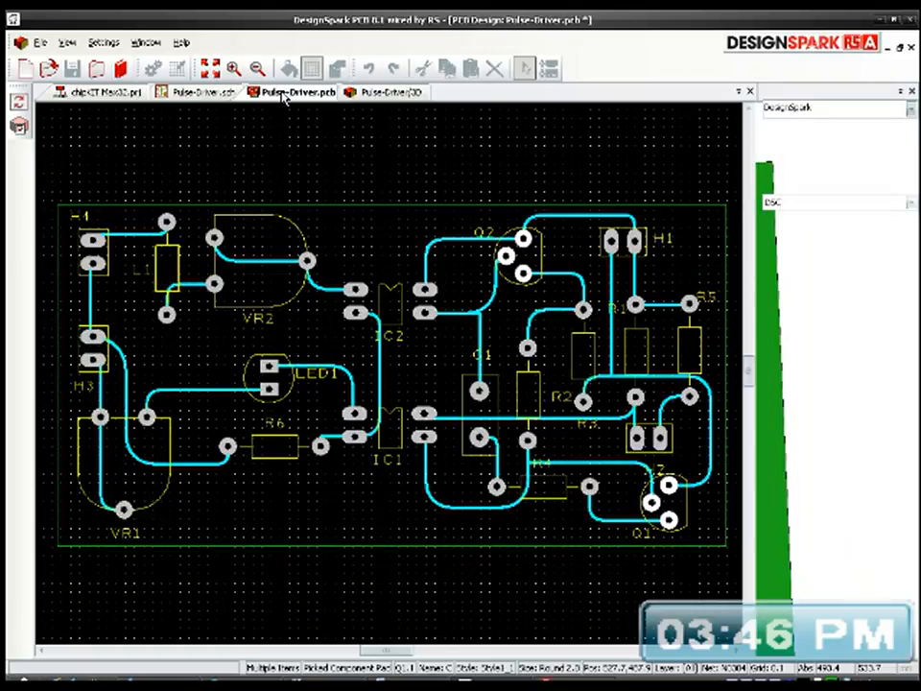
scroll(525, 272, up, 4)
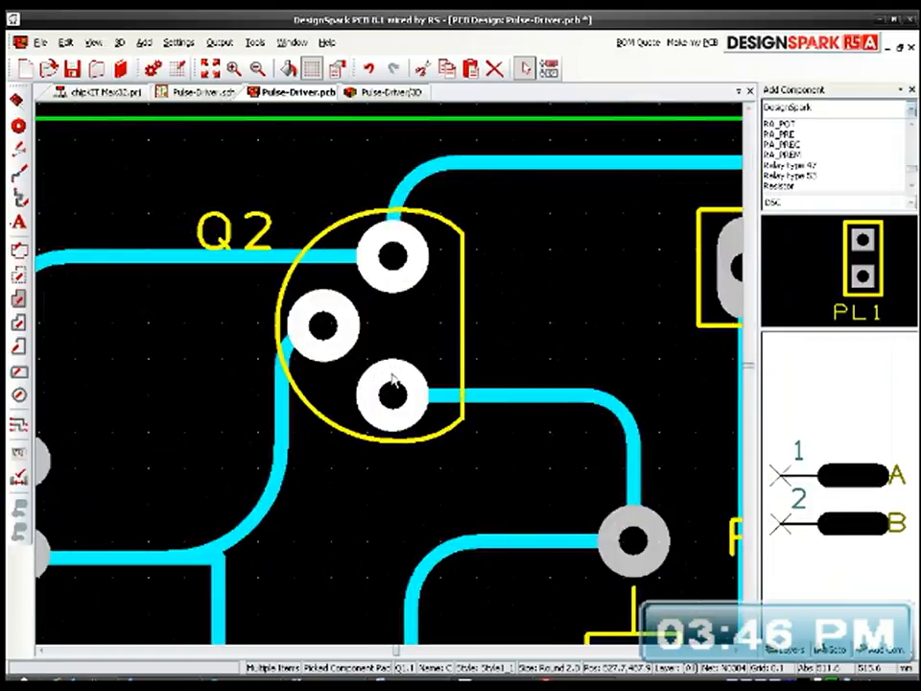
scroll(389, 374, up, 2)
scroll(394, 375, up, 3)
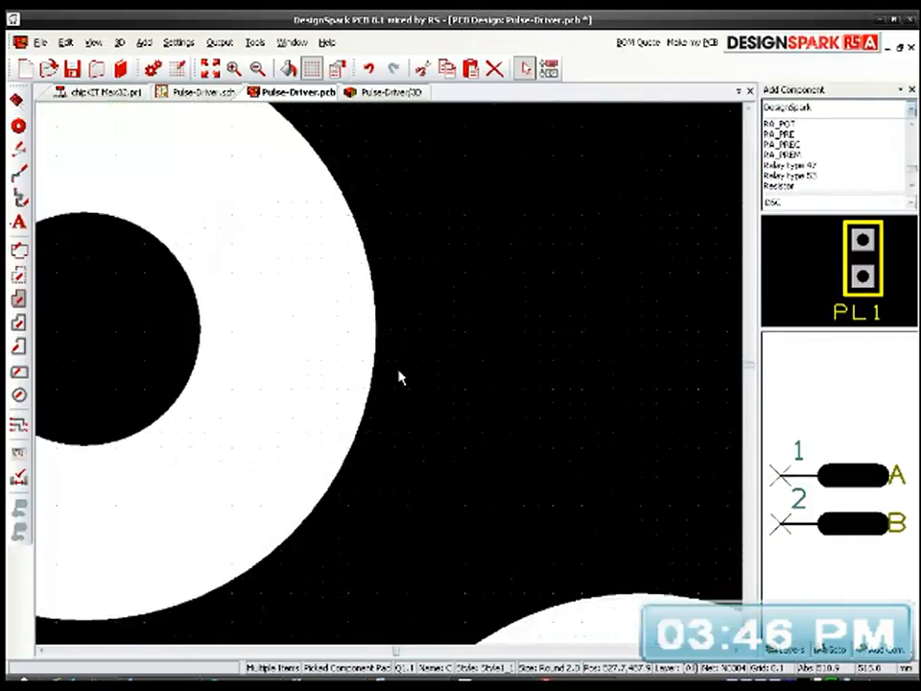
scroll(392, 377, down, 2)
scroll(393, 381, down, 5)
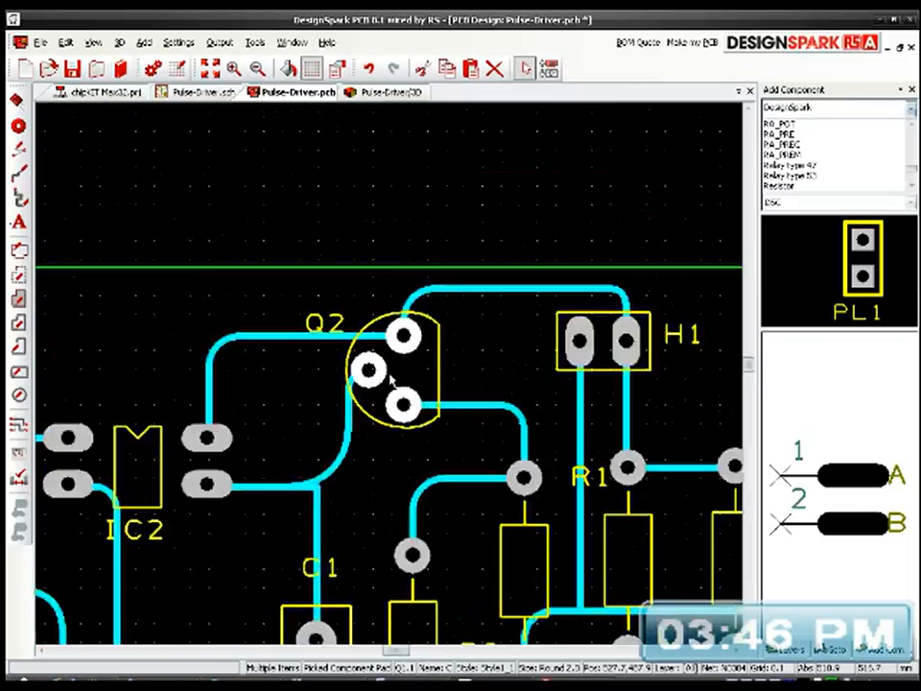
scroll(394, 381, up, 3)
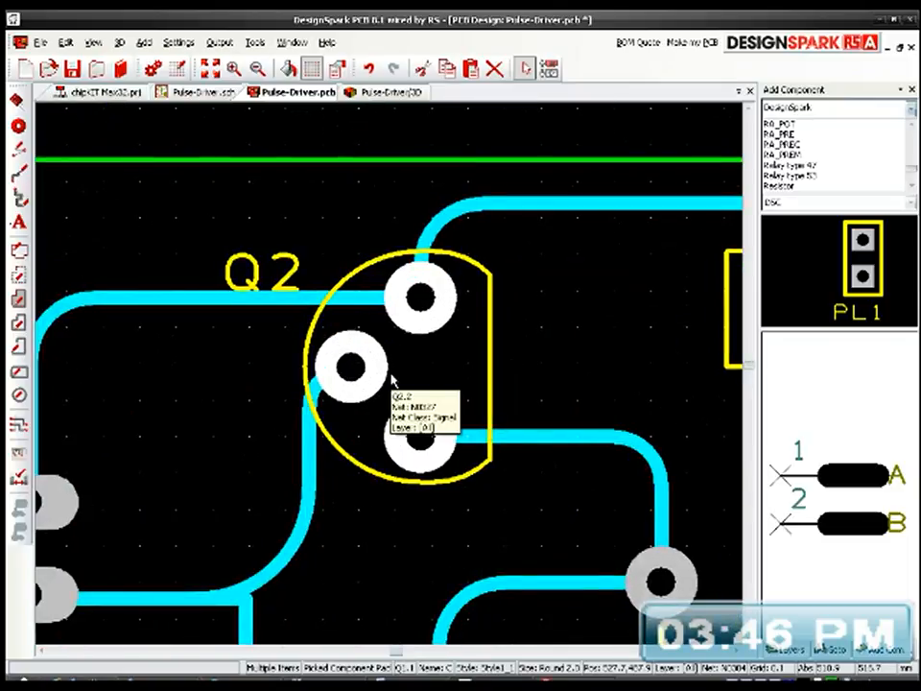
scroll(391, 379, up, 2)
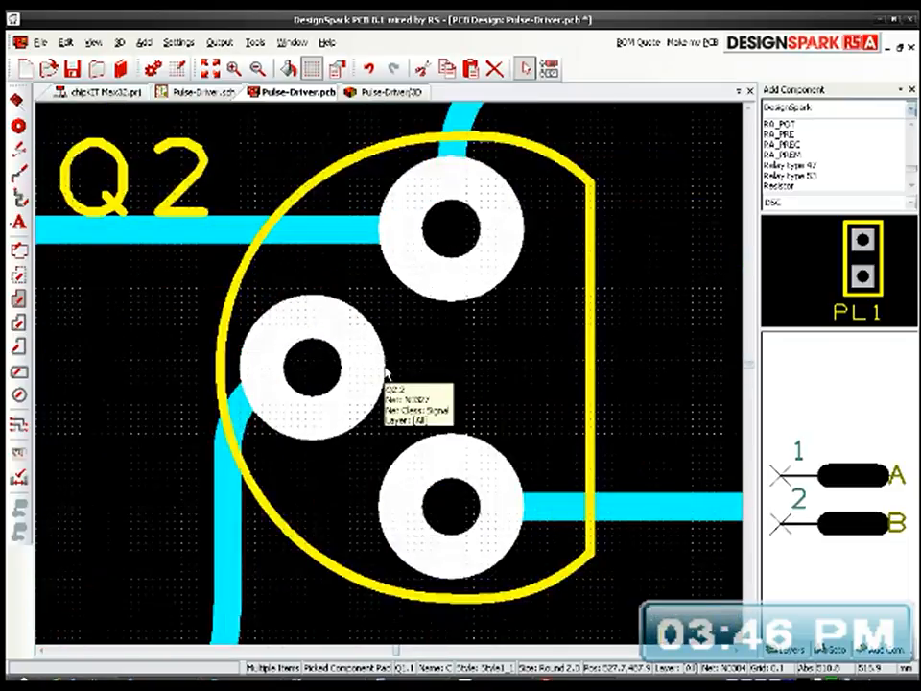
Step: Try to measure the gap starting from Q2's middle pad, and close the Measure tool
click(254, 42)
click(275, 68)
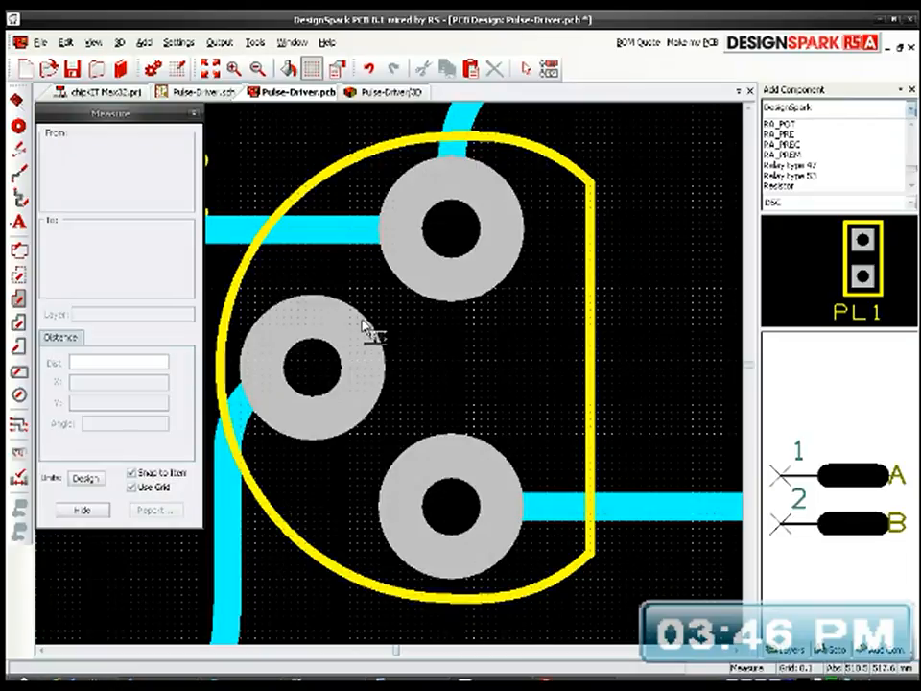
click(363, 328)
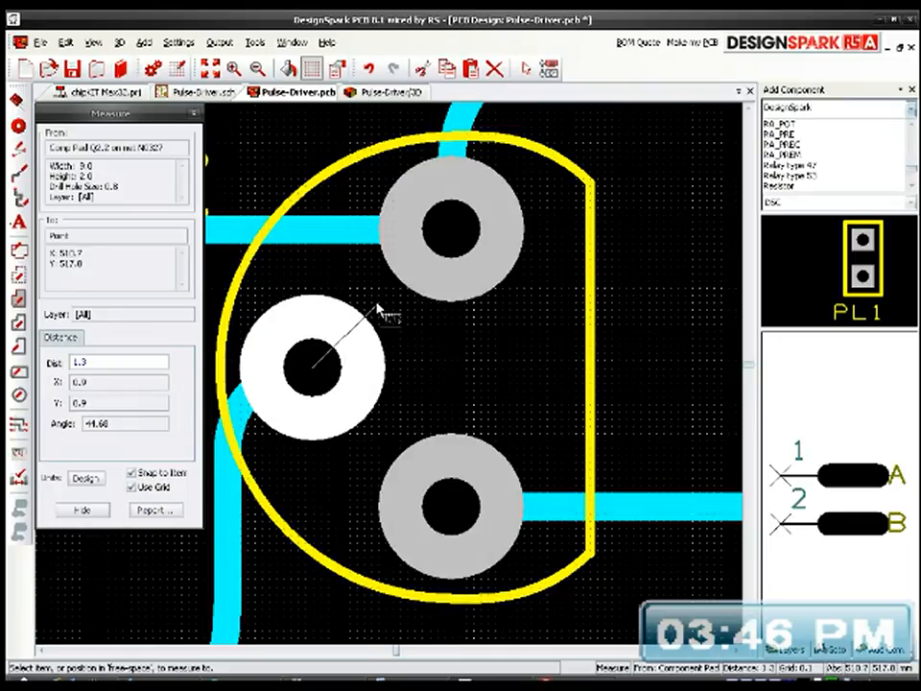
key(Escape)
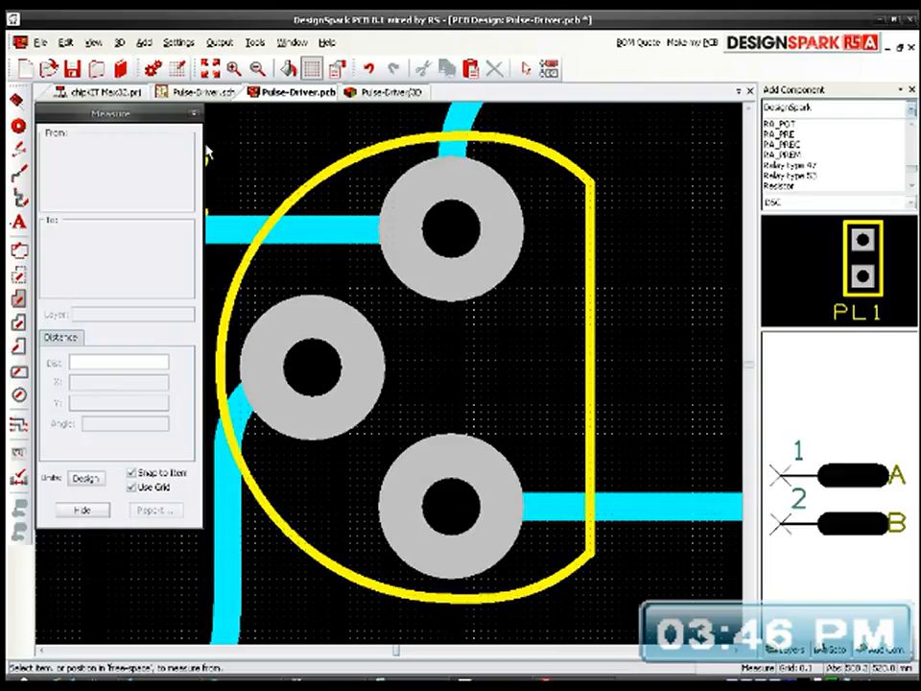
click(195, 114)
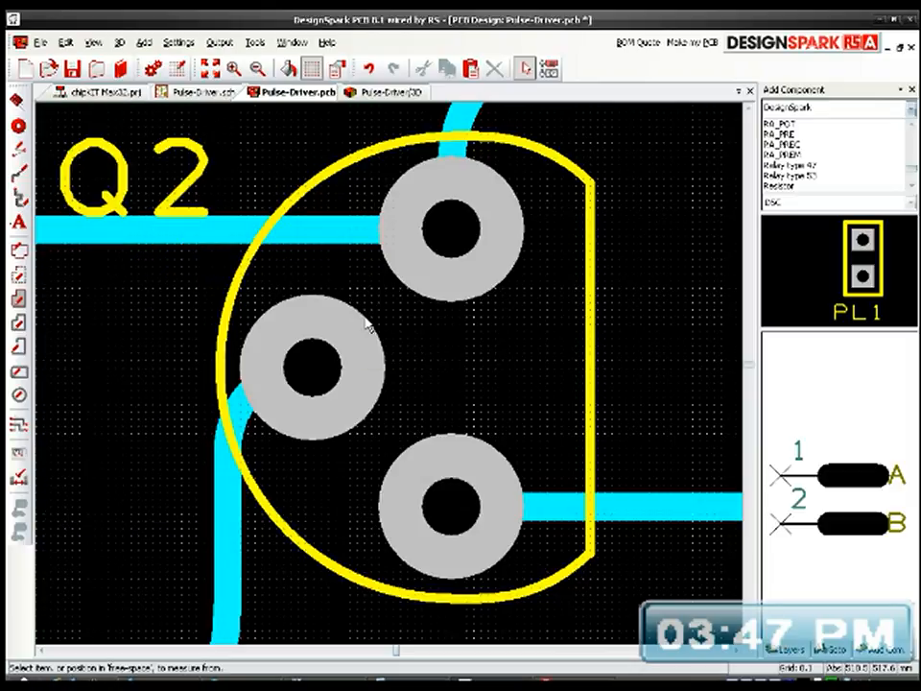
Step: Set the long horizontal track from IC1 toward R1 and H2 to Style1_1, width 0.8, applied to all segments
mouse_move(366, 329)
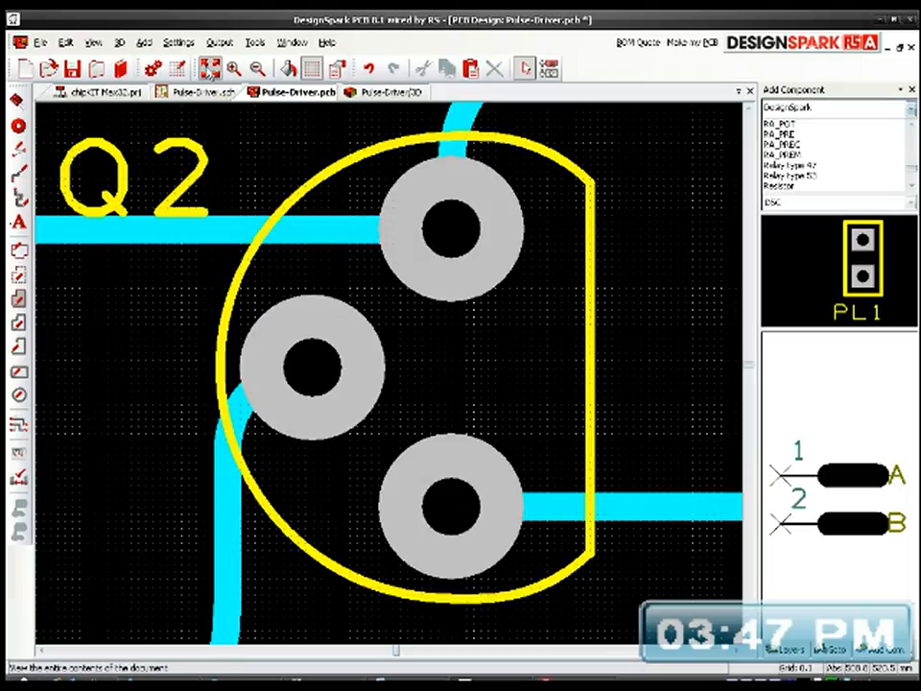
click(210, 67)
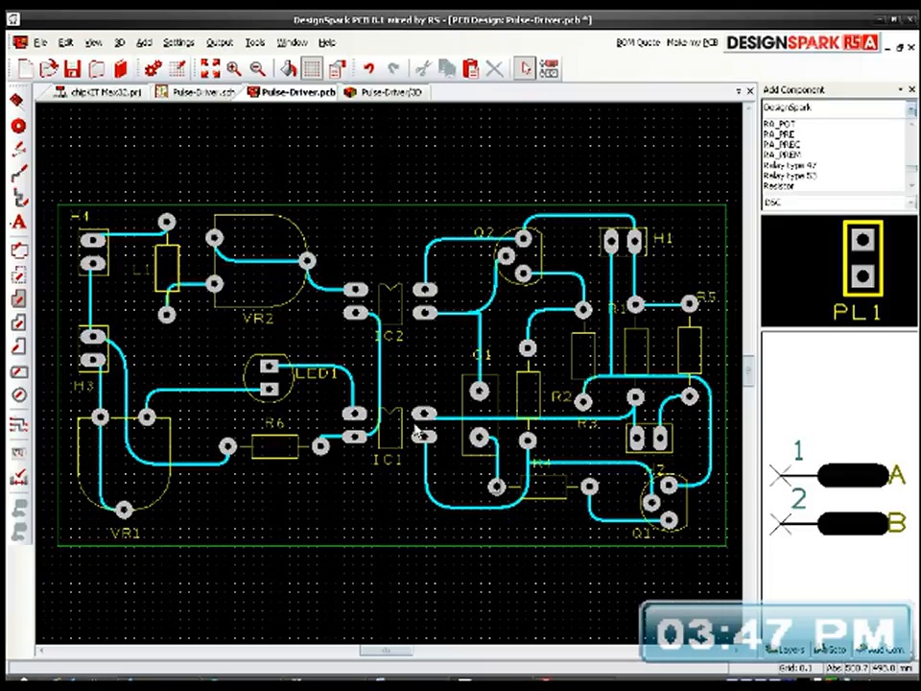
click(523, 418)
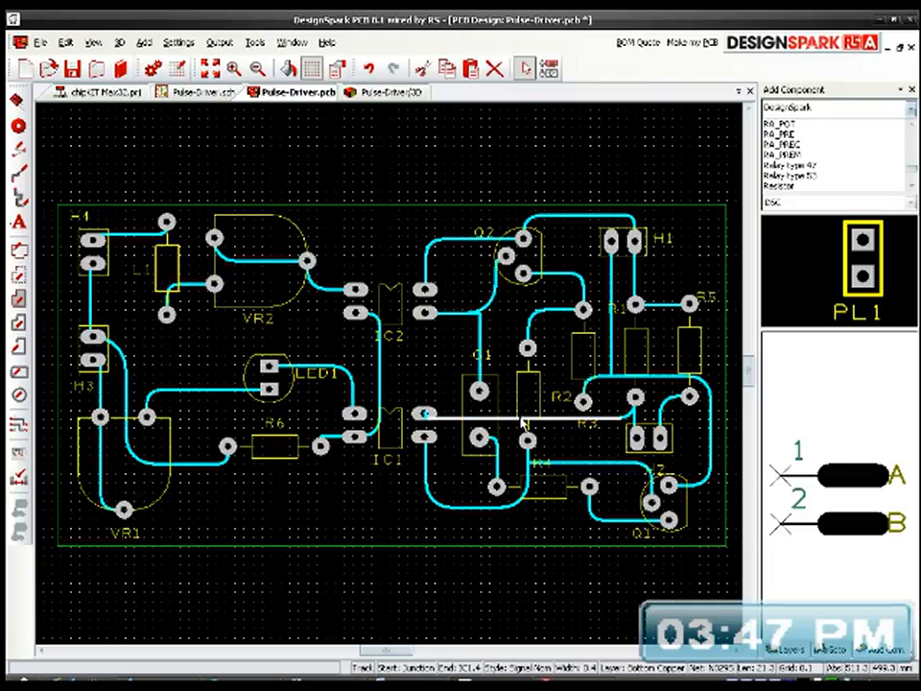
key(s)
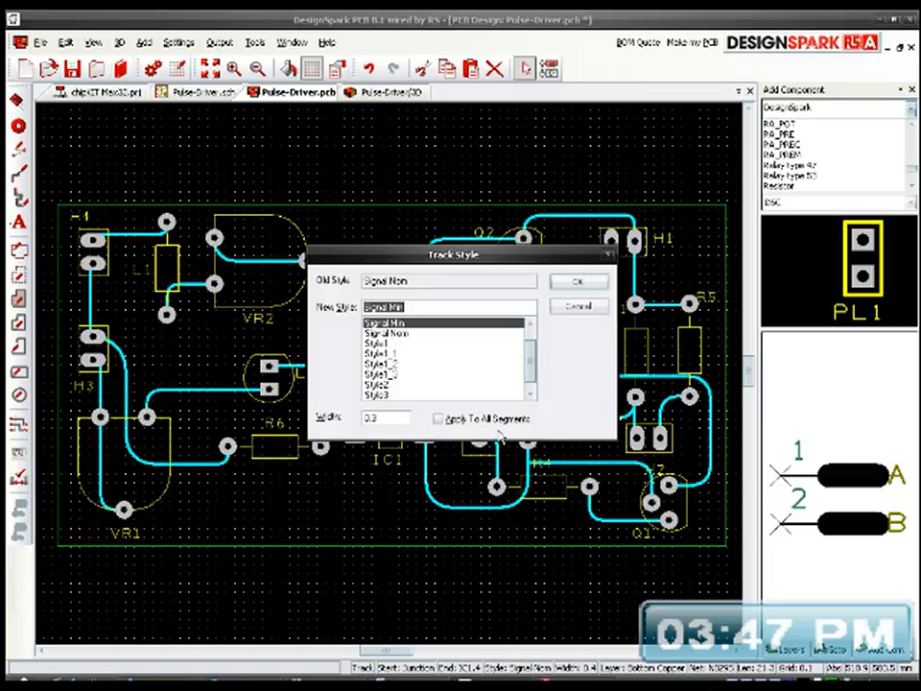
click(403, 353)
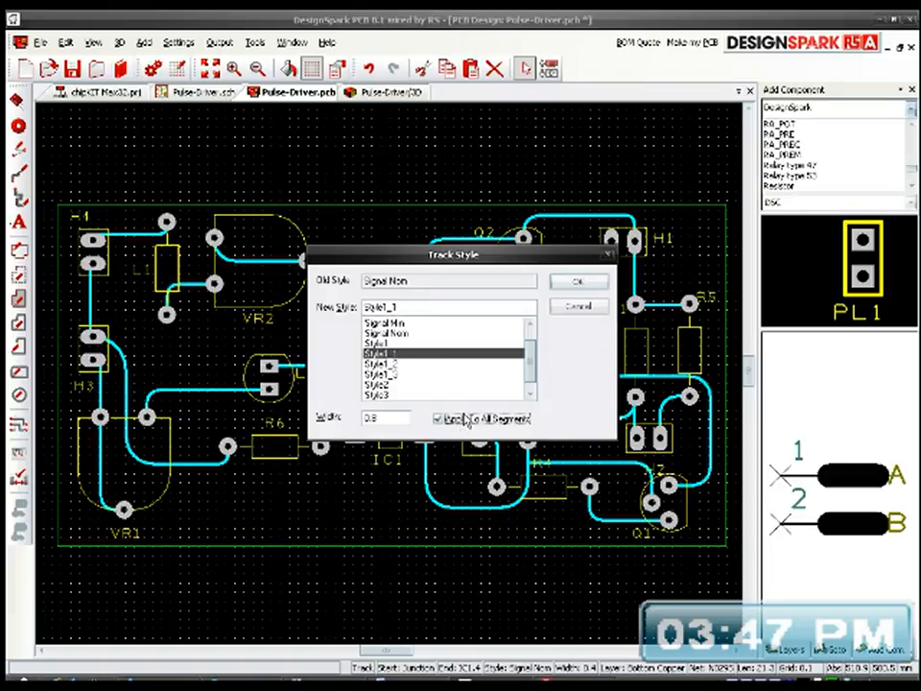
click(580, 284)
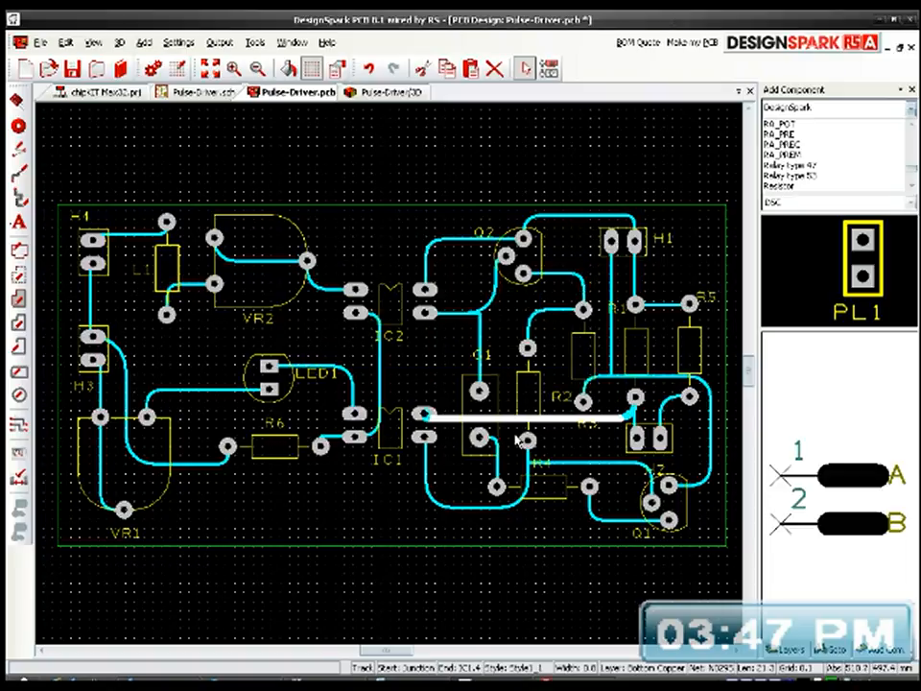
Step: Set the U-shaped track running below C1 from IC1's pin 3 to Style1_1, width 0.8, applied to all segments
click(477, 509)
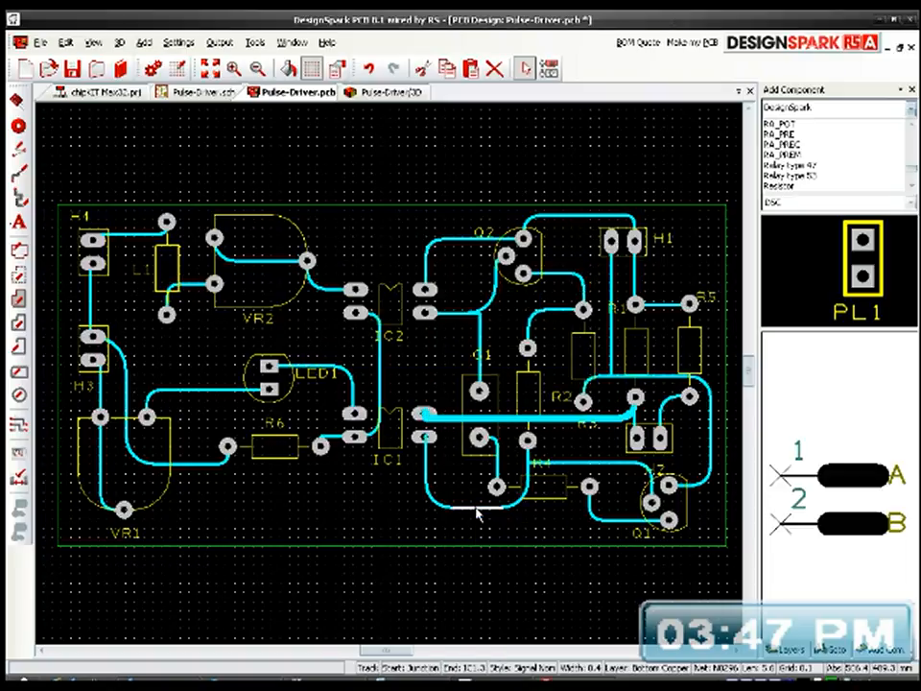
key(s)
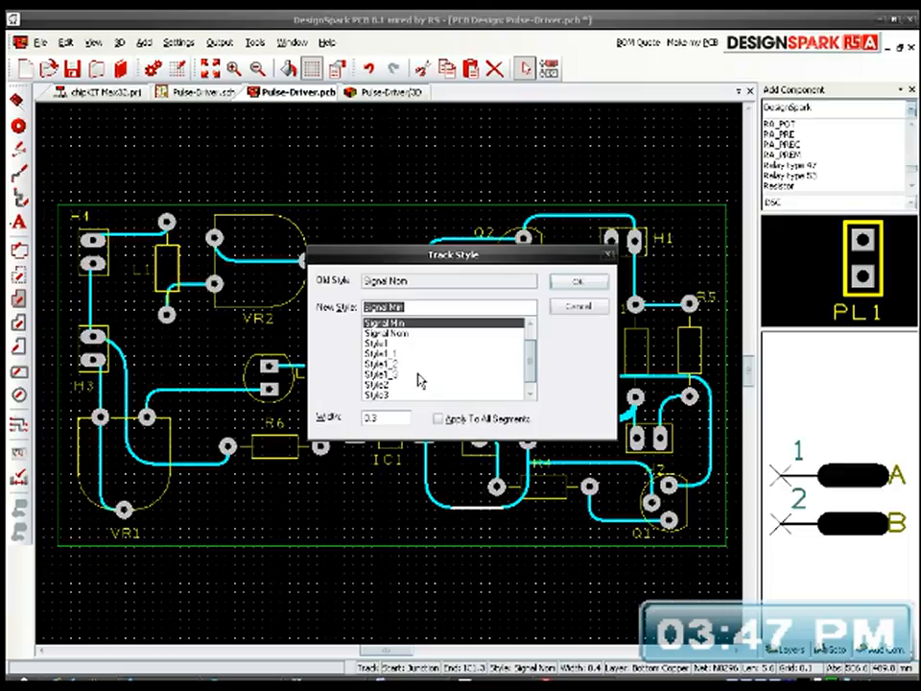
click(403, 354)
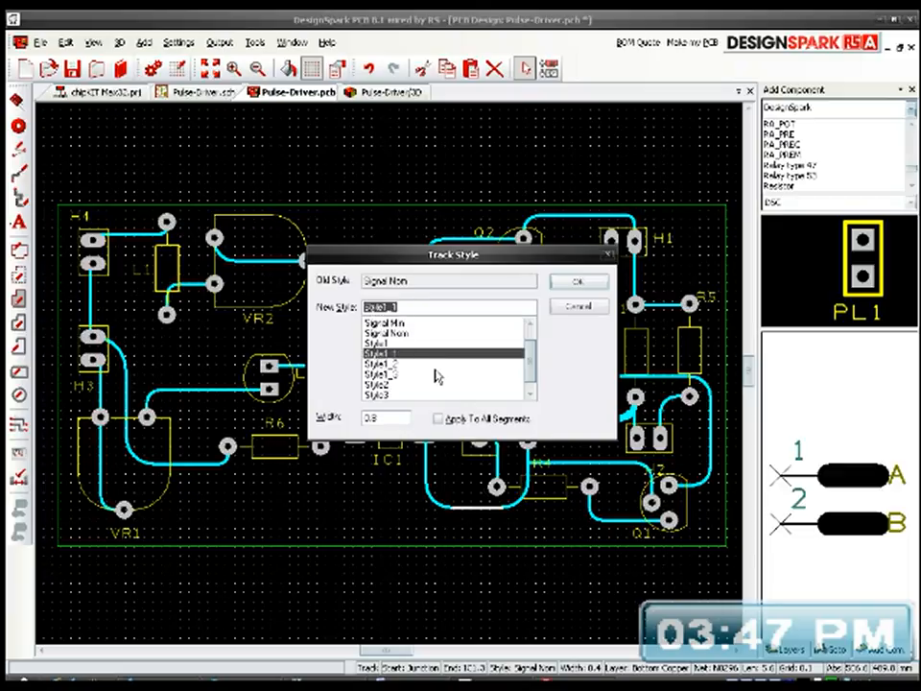
click(578, 281)
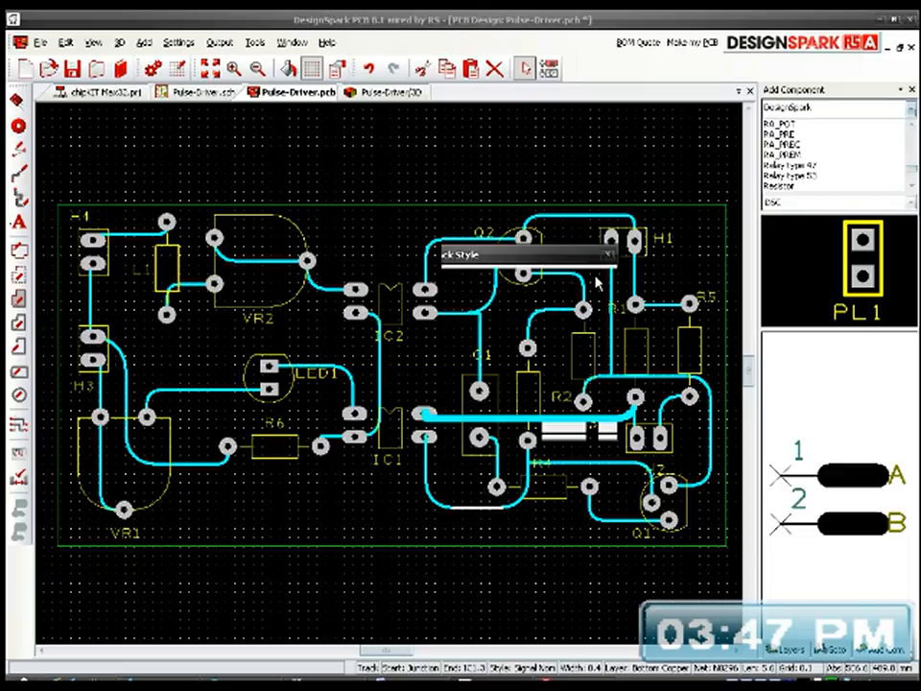
Step: Set the short track between C1 and R4 to Style1_1, width 0.8, applied to all segments, and clear the selection
click(497, 462)
double_click(497, 462)
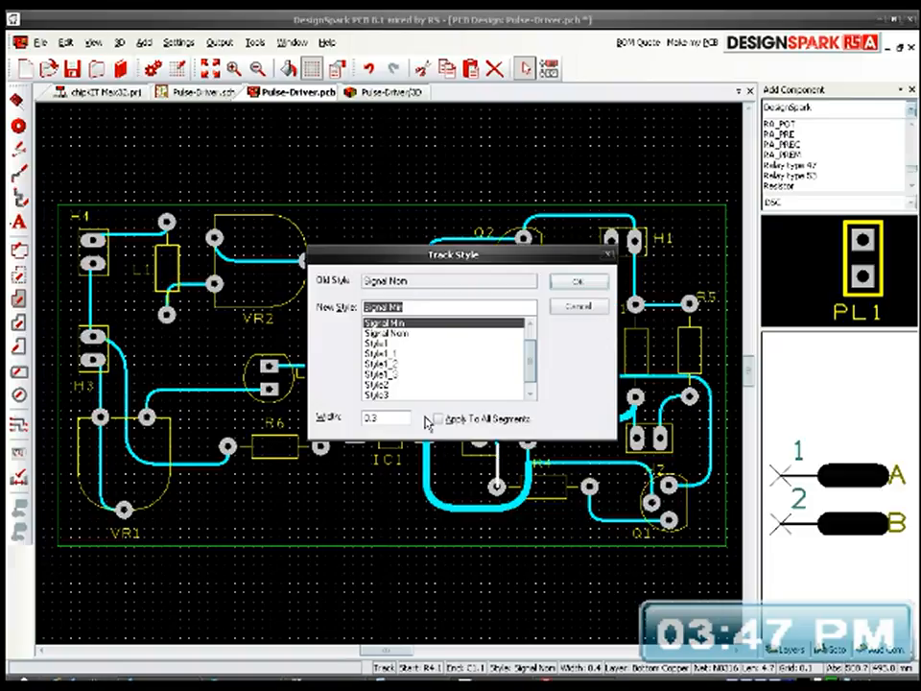
click(394, 354)
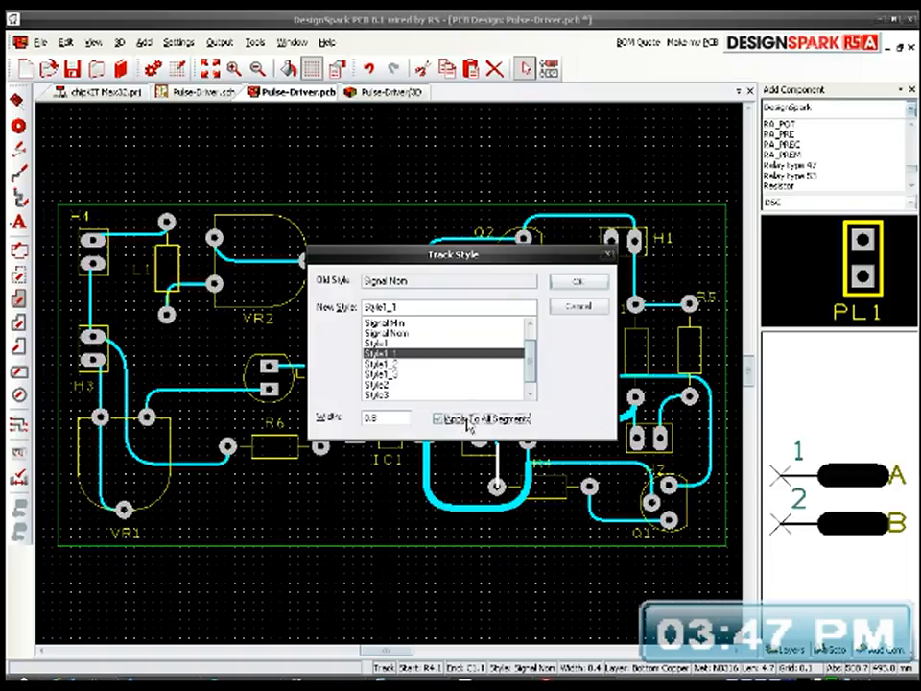
click(566, 282)
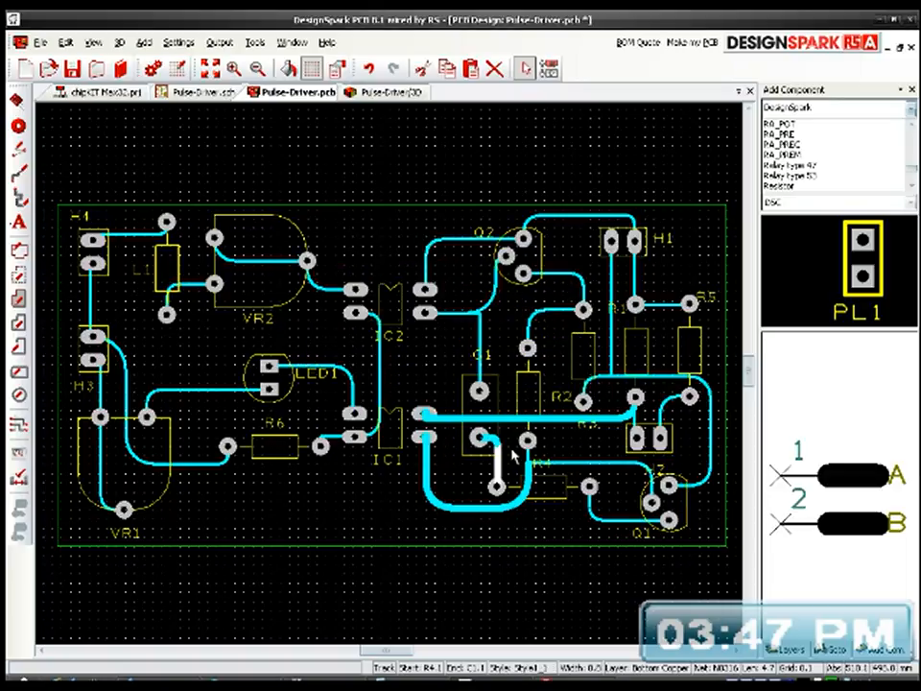
click(447, 370)
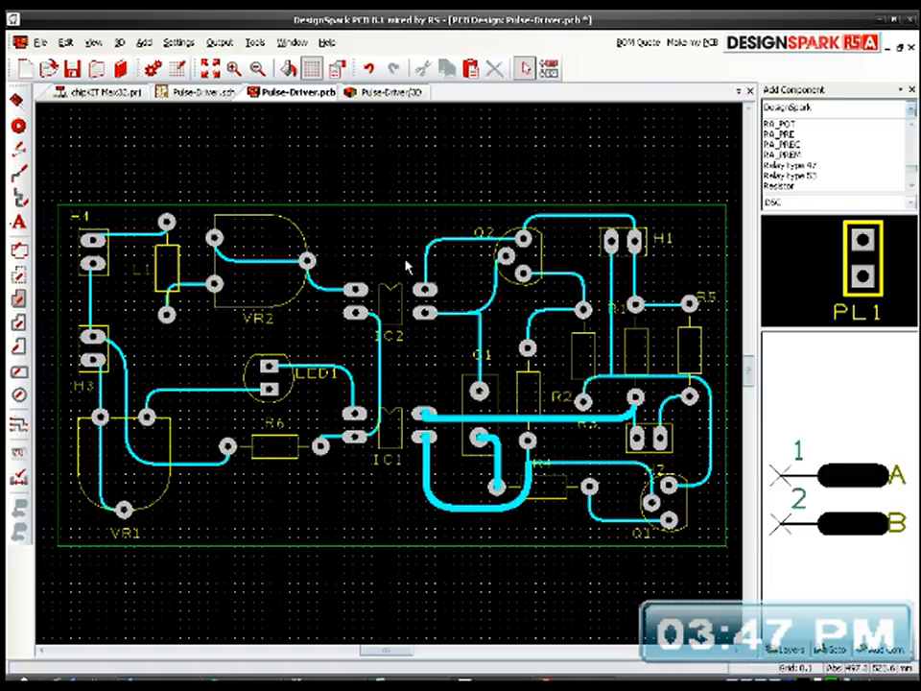
Step: Refresh the Pulse-Driver 3D view and examine the widened tracks around the IC and transistor pads
click(392, 94)
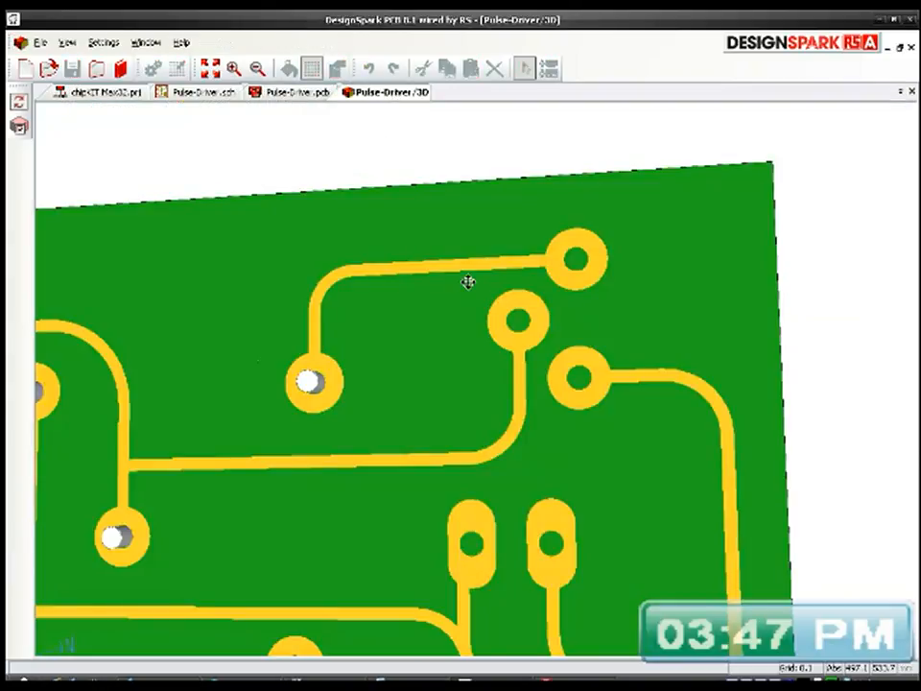
scroll(317, 450, up, 3)
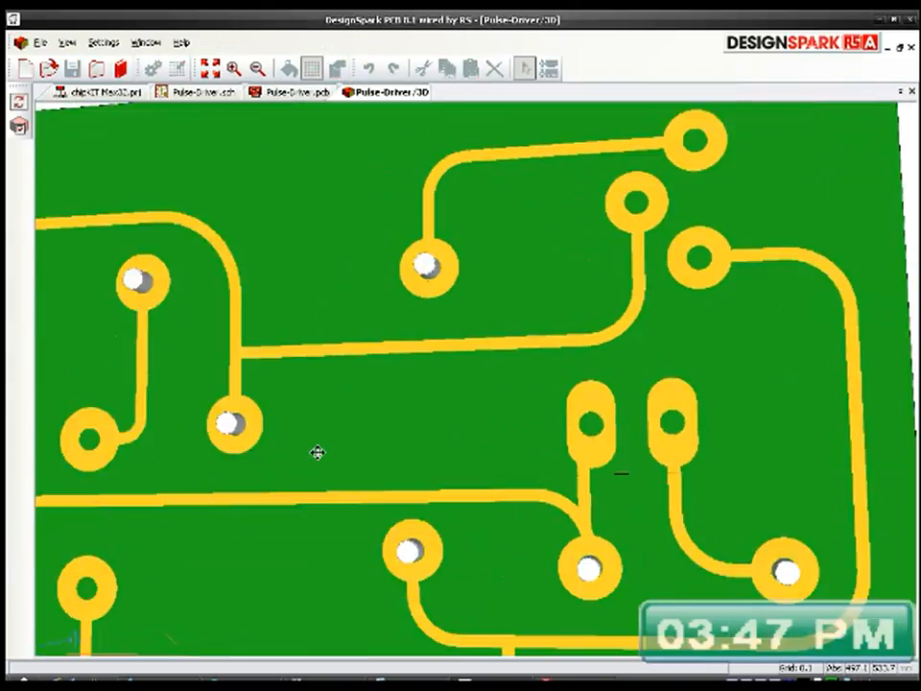
scroll(317, 452, down, 2)
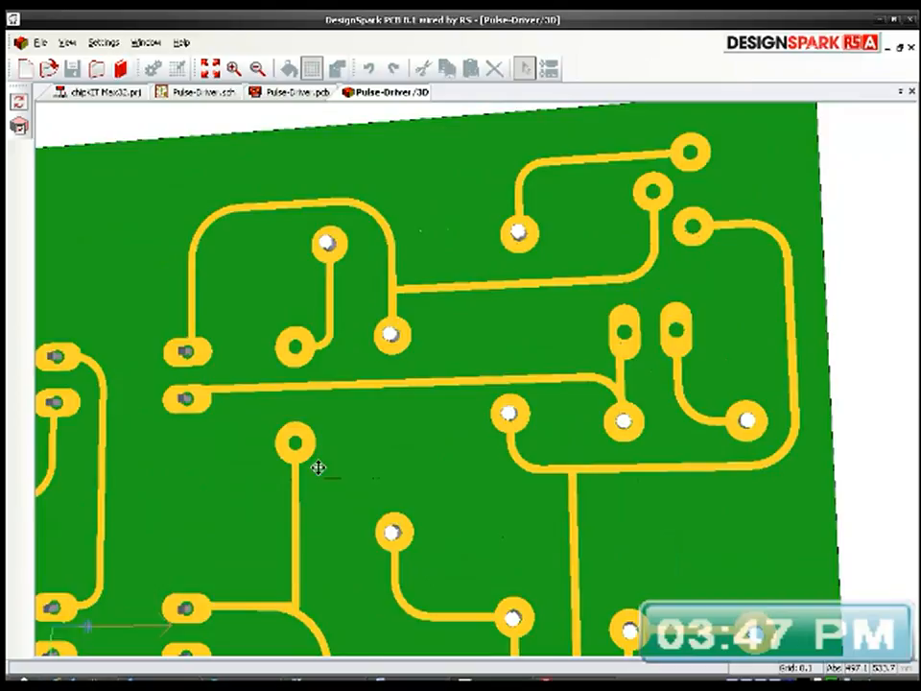
scroll(397, 427, up, 1)
scroll(397, 427, down, 1)
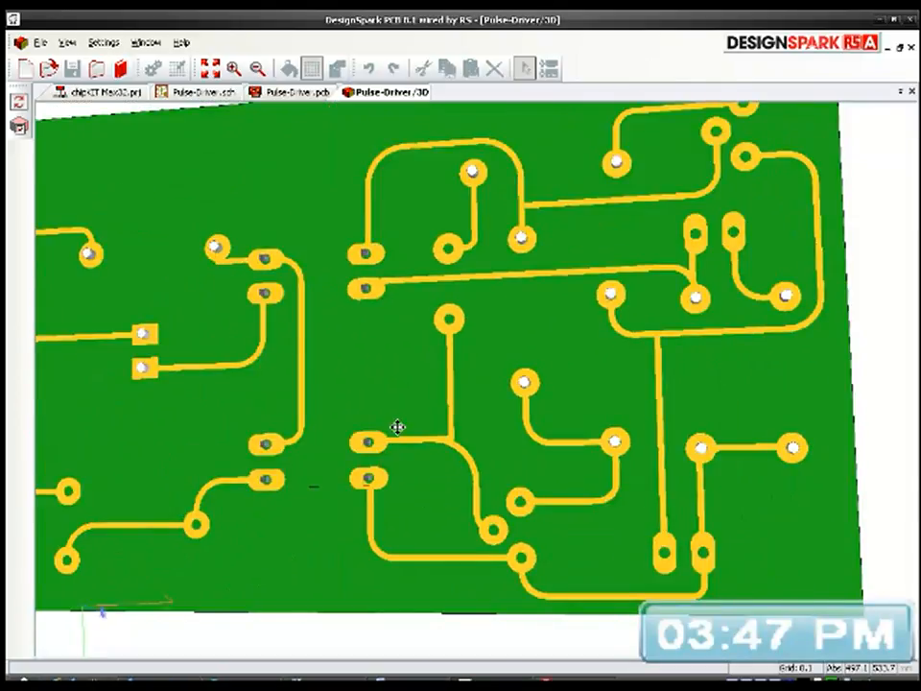
click(66, 42)
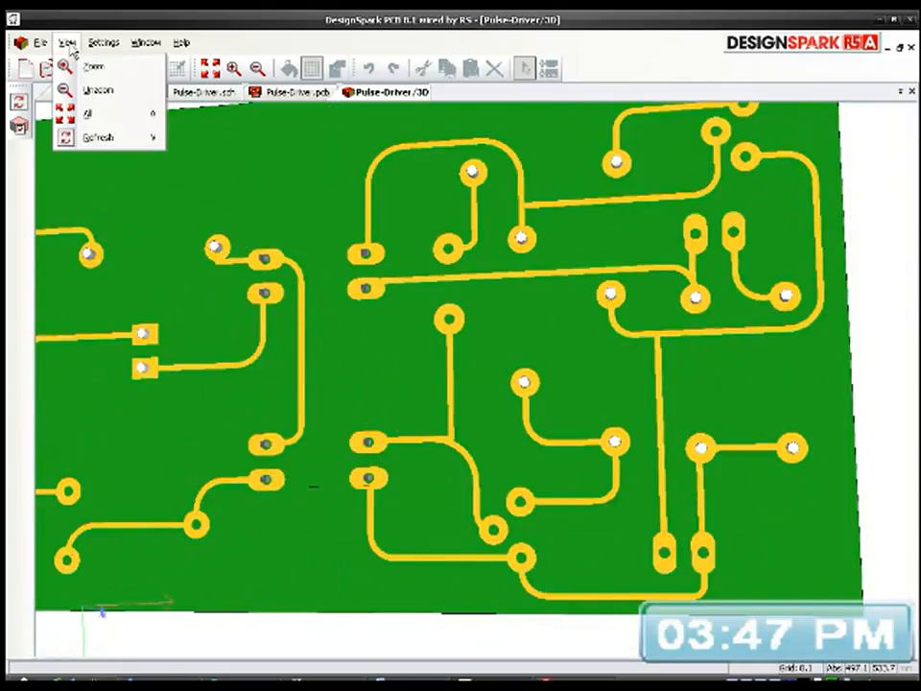
click(104, 139)
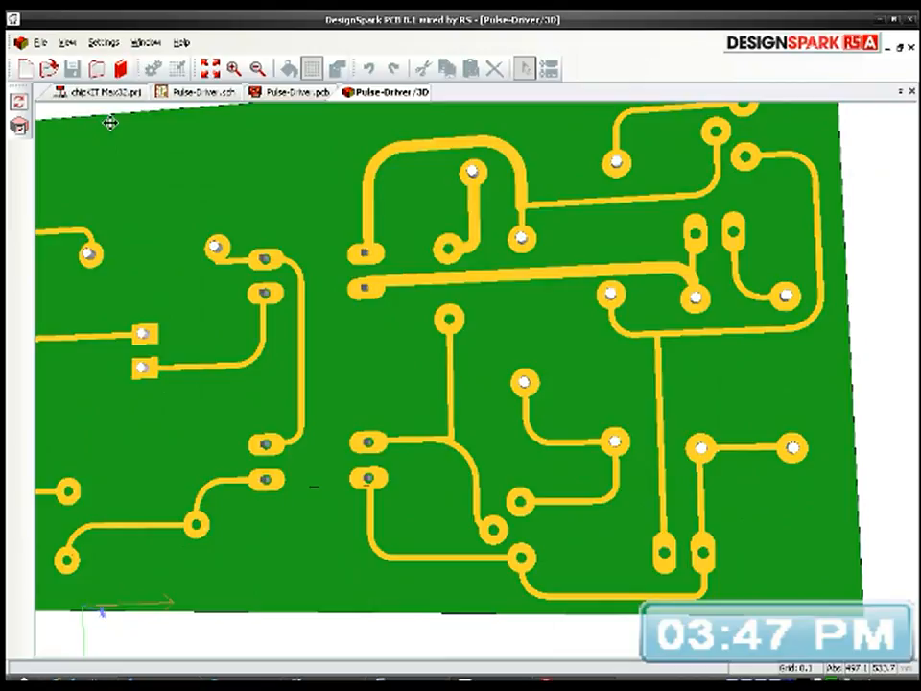
scroll(480, 167, up, 2)
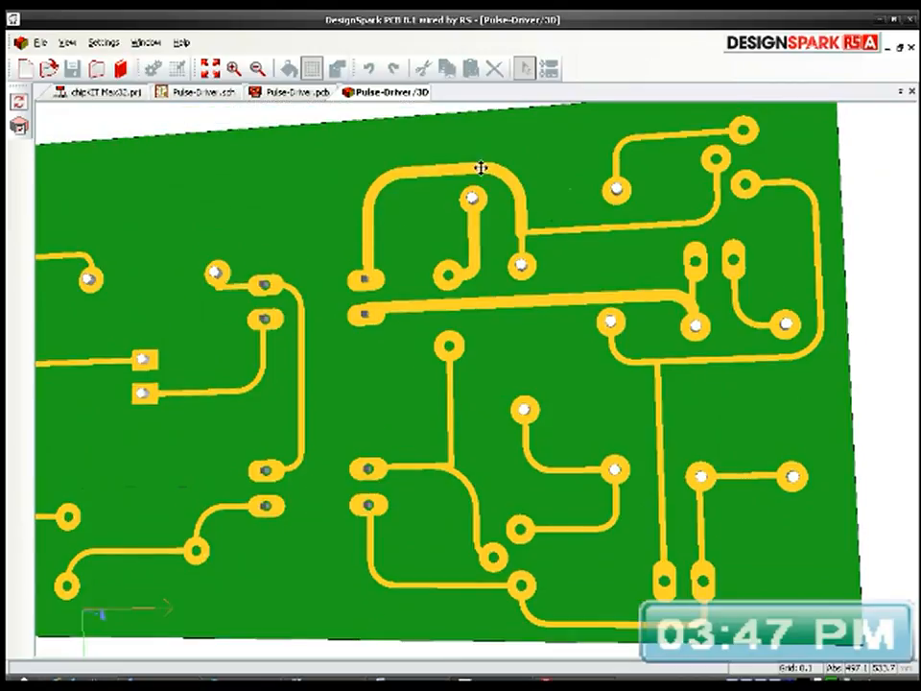
scroll(515, 246, down, 1)
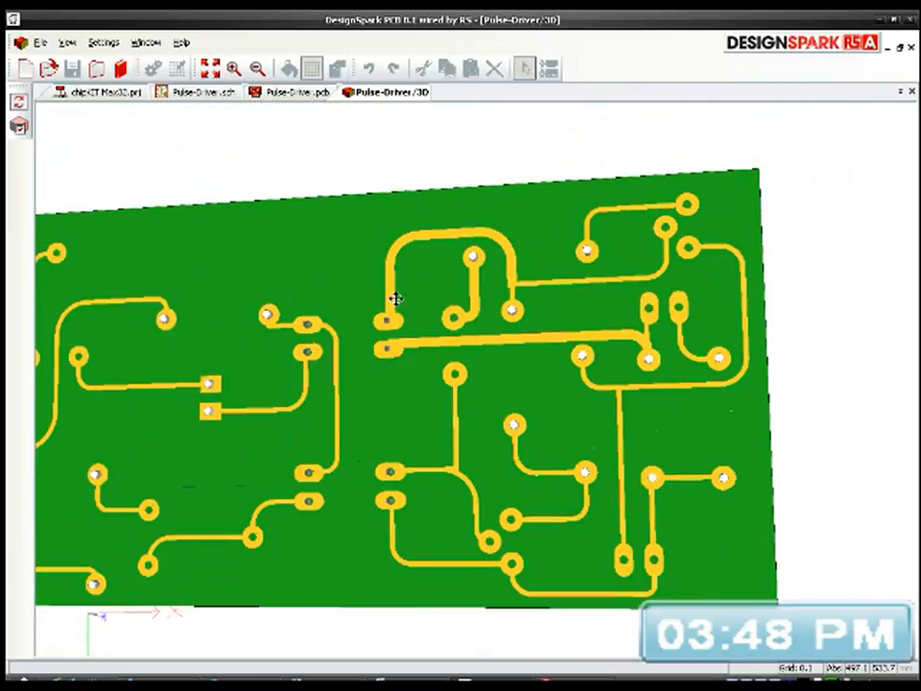
Step: Return to the Pulse-Driver PCB layout and set the vertical track between IC1 and IC2 to Style1_1, width 0.8, applied to all segments
click(284, 95)
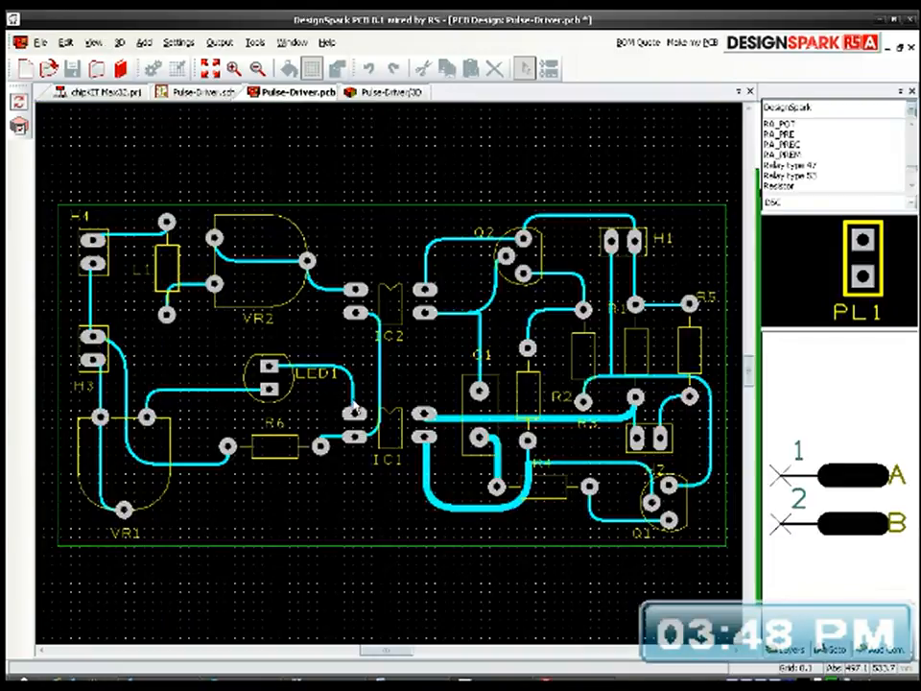
click(381, 385)
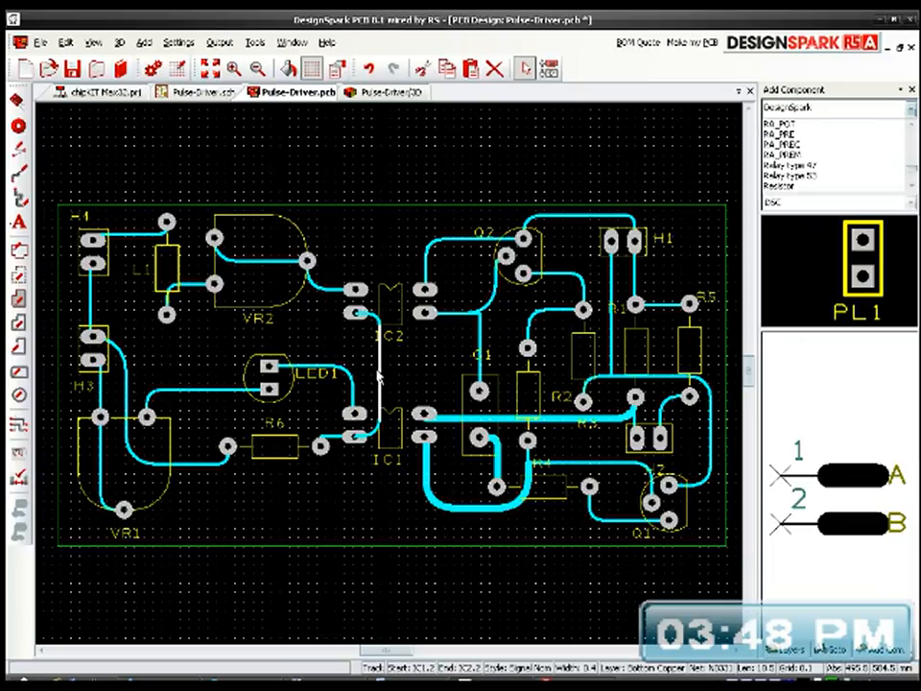
key(s)
click(408, 356)
click(449, 419)
click(578, 282)
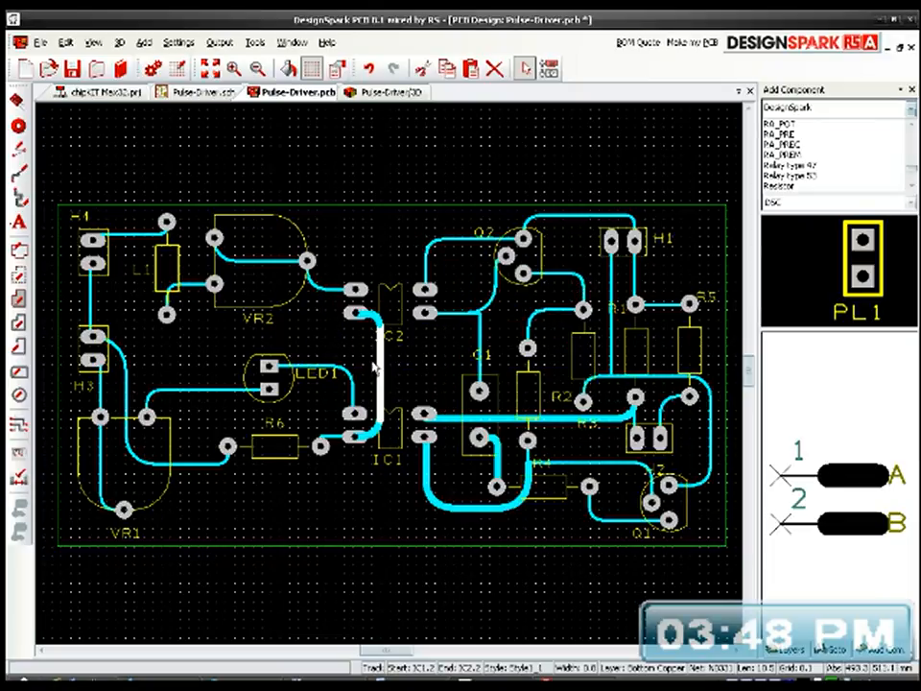
Step: Set the track from VR2 to IC2's pin 1 to Style1_1, width 0.8, applied to all segments
click(331, 292)
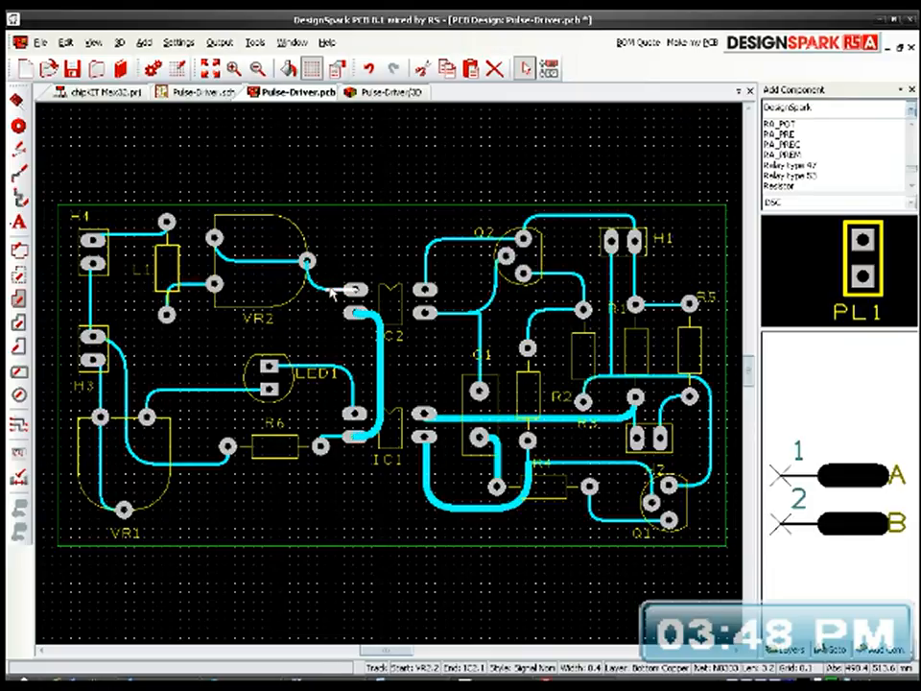
key(s)
click(408, 354)
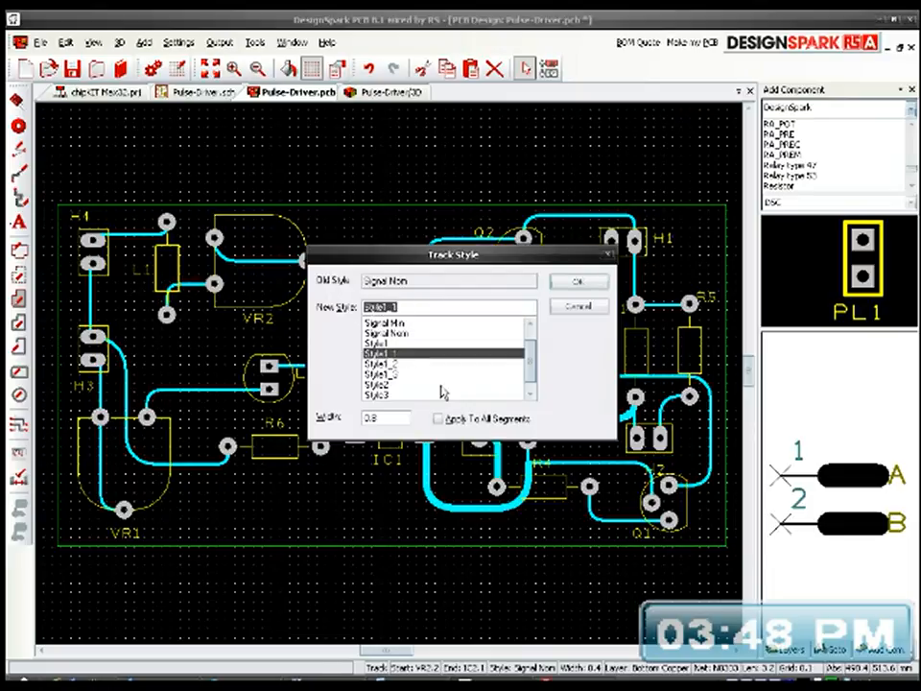
click(577, 281)
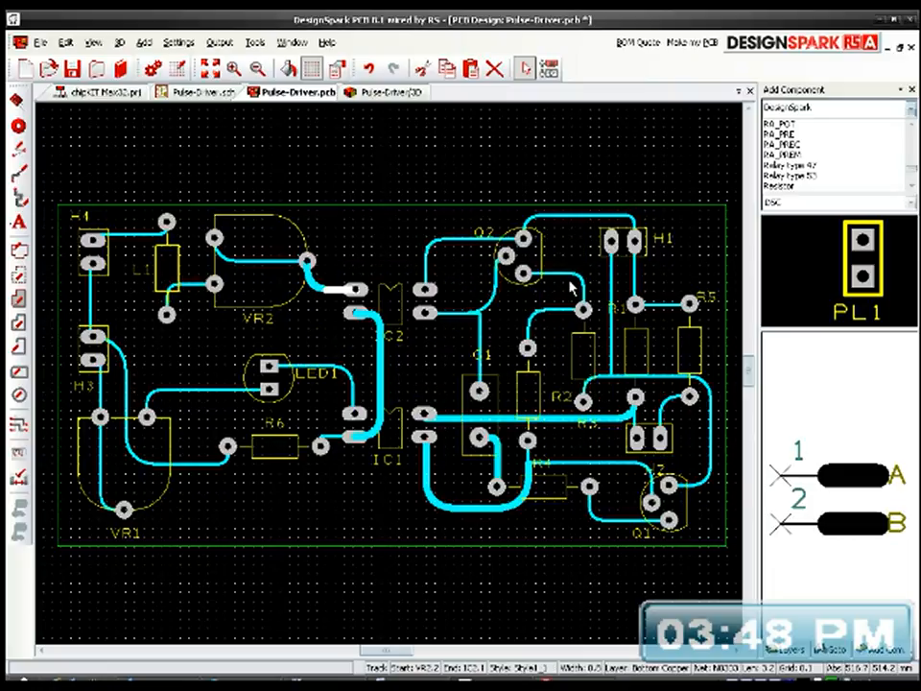
Step: Set the track joining VR2's pads 1 and 2 to Style1_1, width 0.8, applied to all segments
click(272, 260)
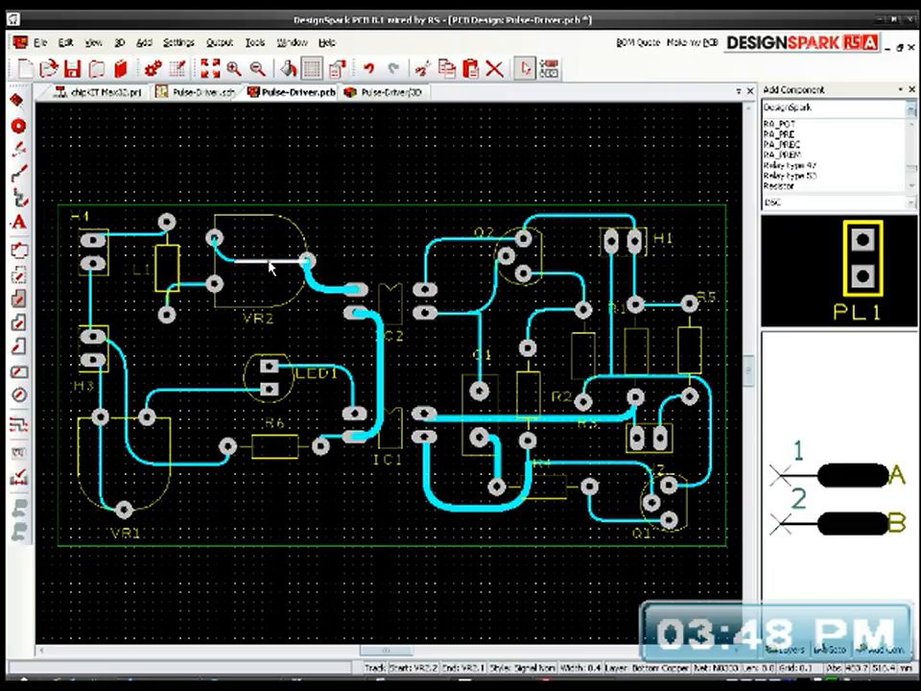
key(s)
click(396, 356)
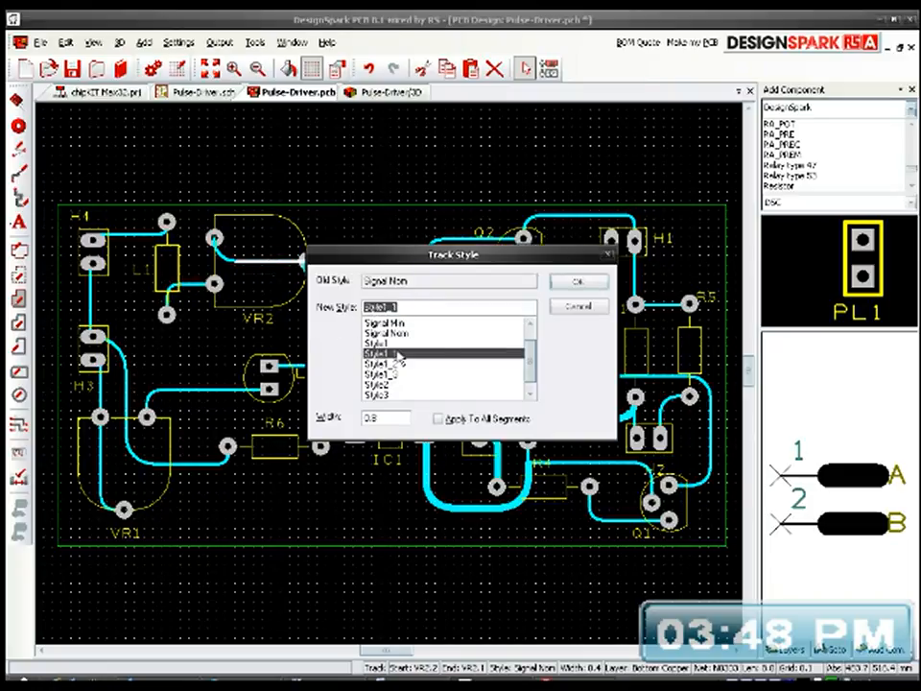
click(577, 282)
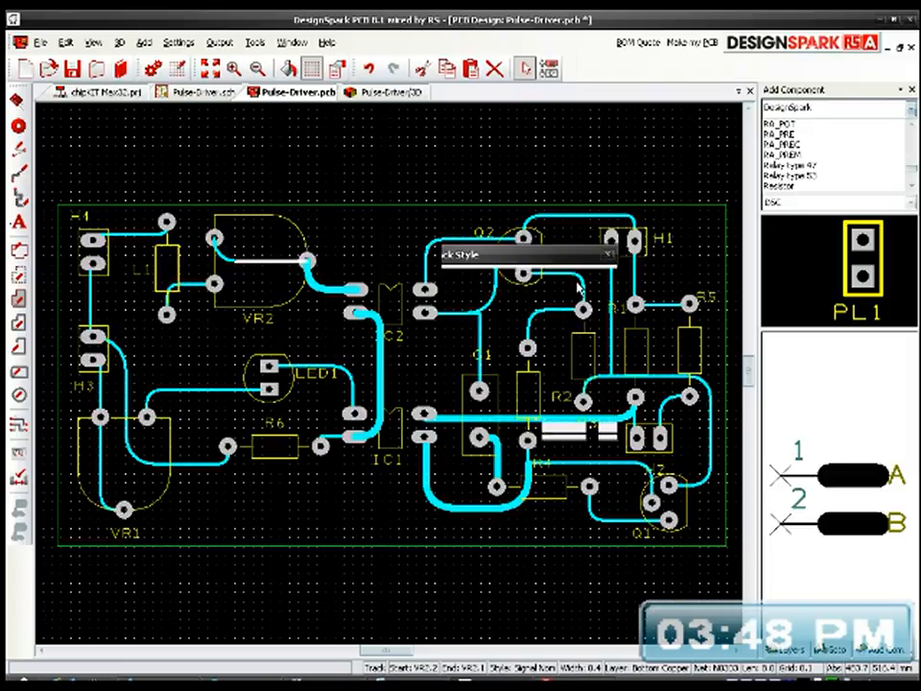
Step: Set the track from VR2's pad 3 to L1 to Style1_1, width 0.8, applied to all segments
click(195, 285)
key(s)
click(400, 345)
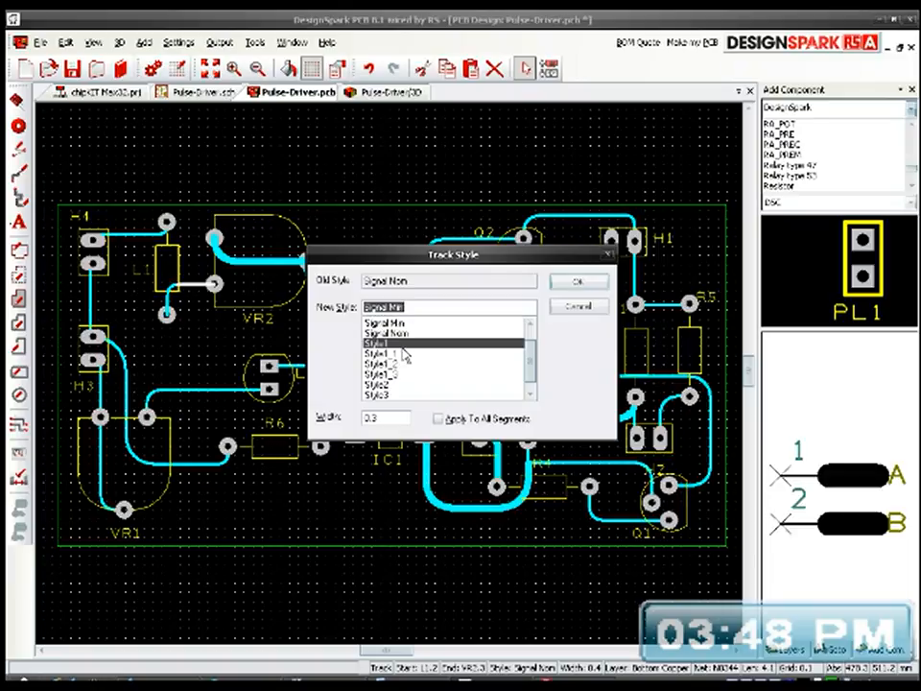
click(403, 356)
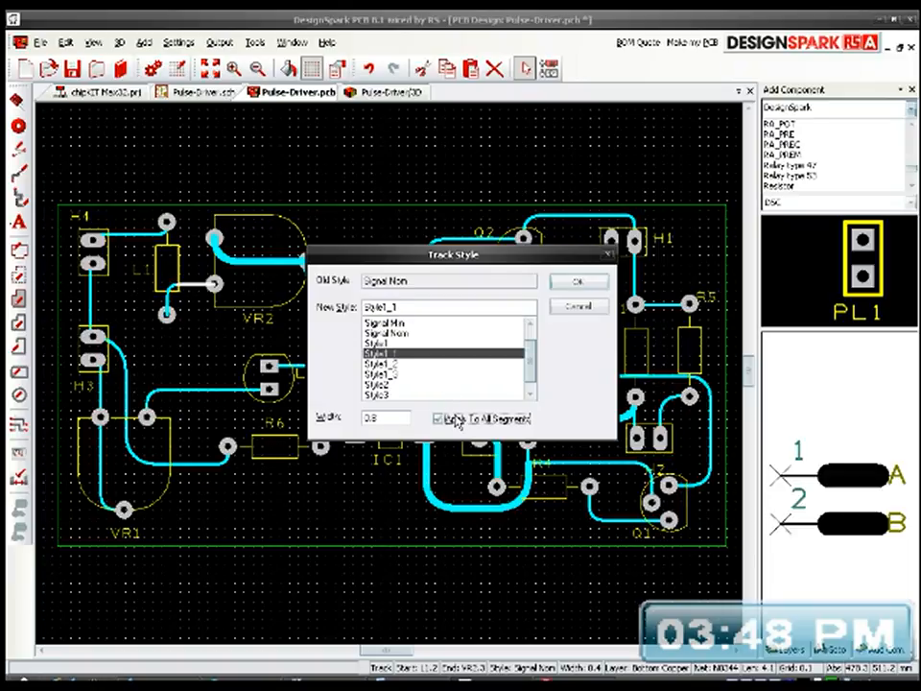
click(573, 282)
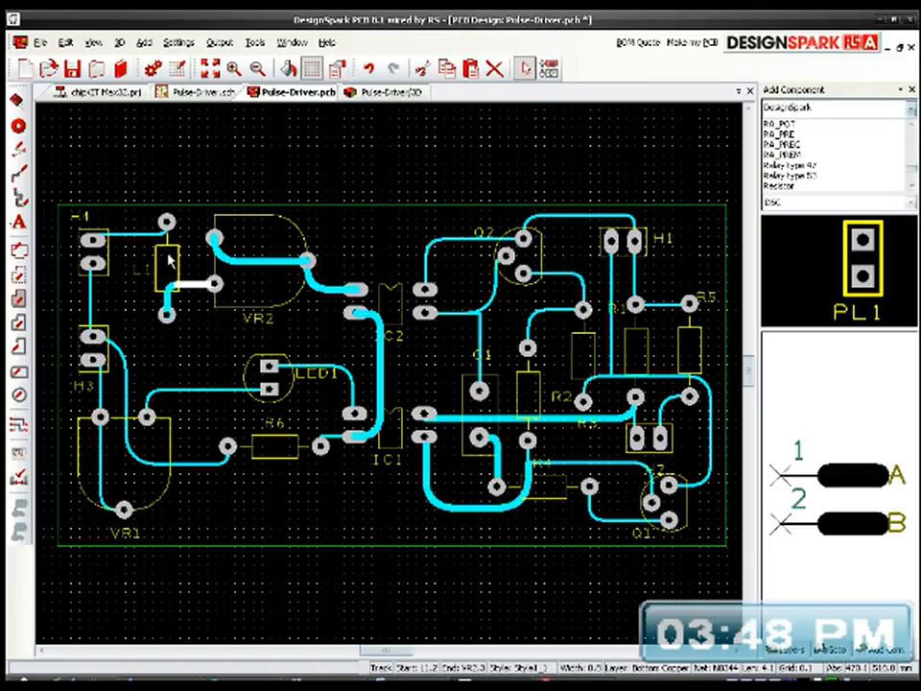
click(140, 236)
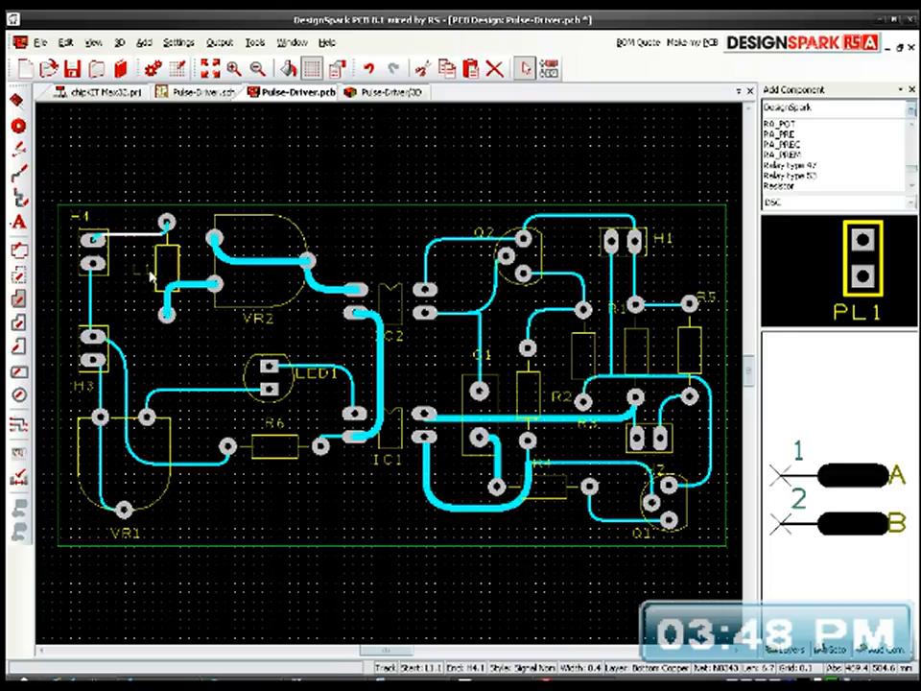
ctrl+click(191, 392)
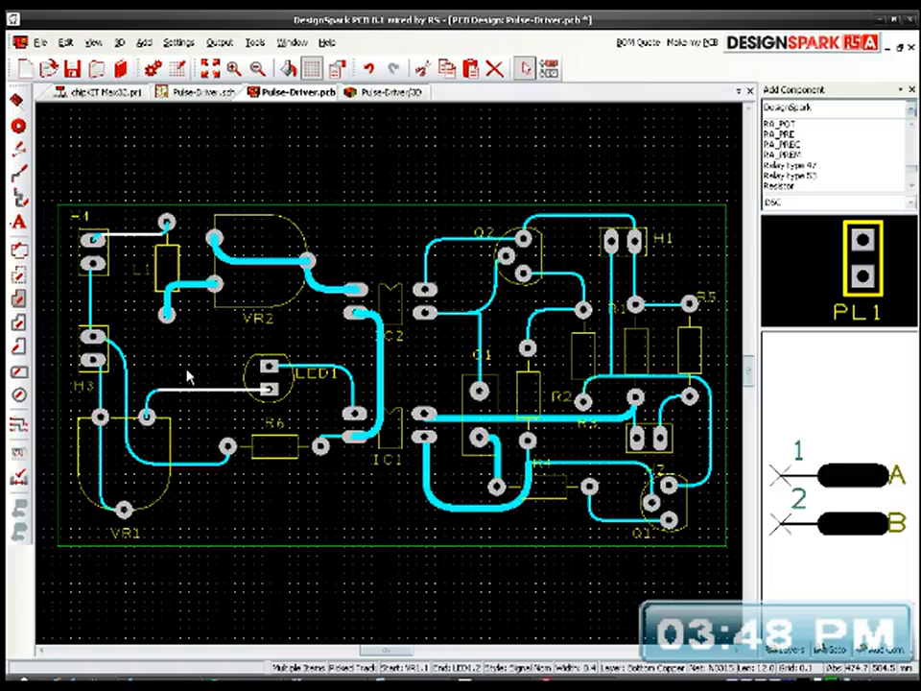
key(alt+Return)
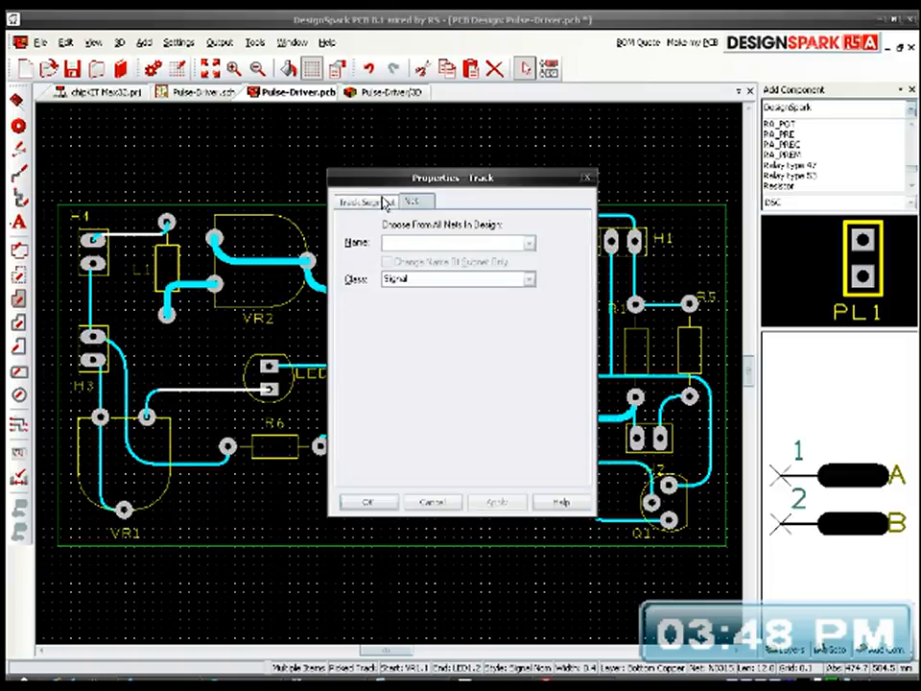
click(434, 502)
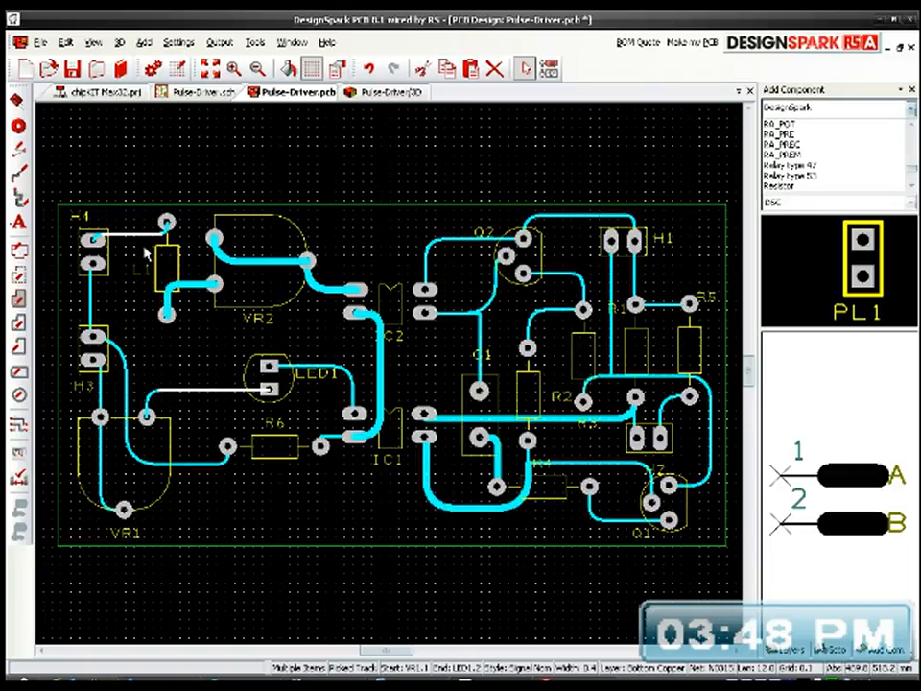
Step: Set the track from H4's pad 1 to L1 to Style1_1, width 0.8, applied to all segments
click(135, 233)
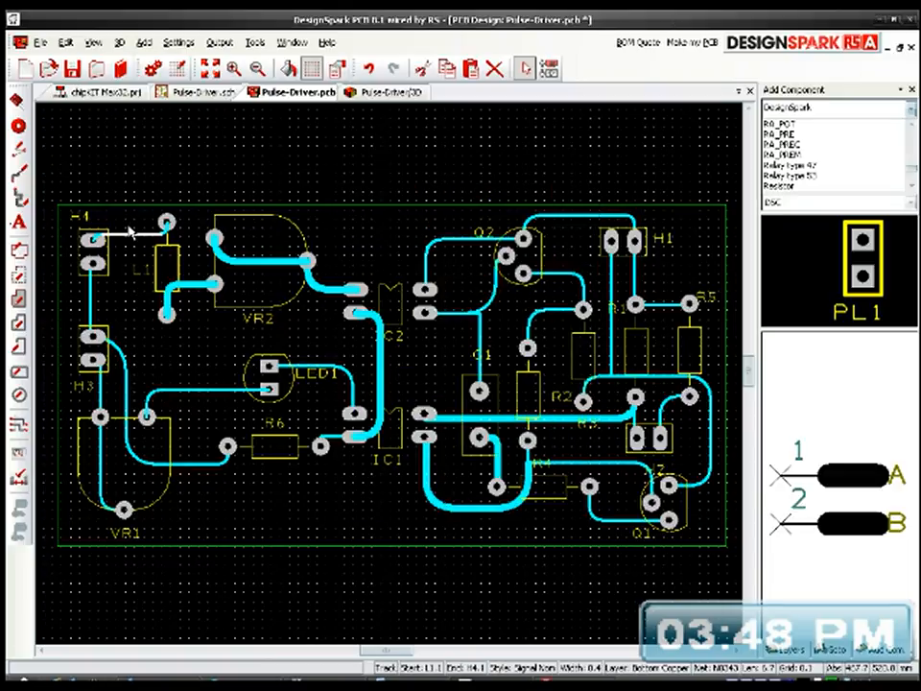
key(s)
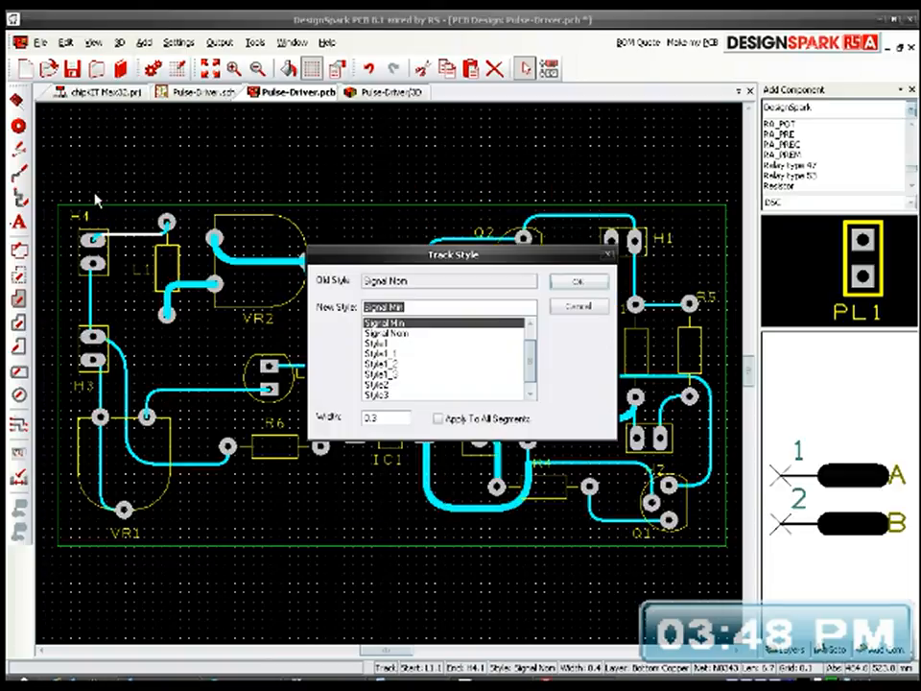
click(401, 354)
click(438, 420)
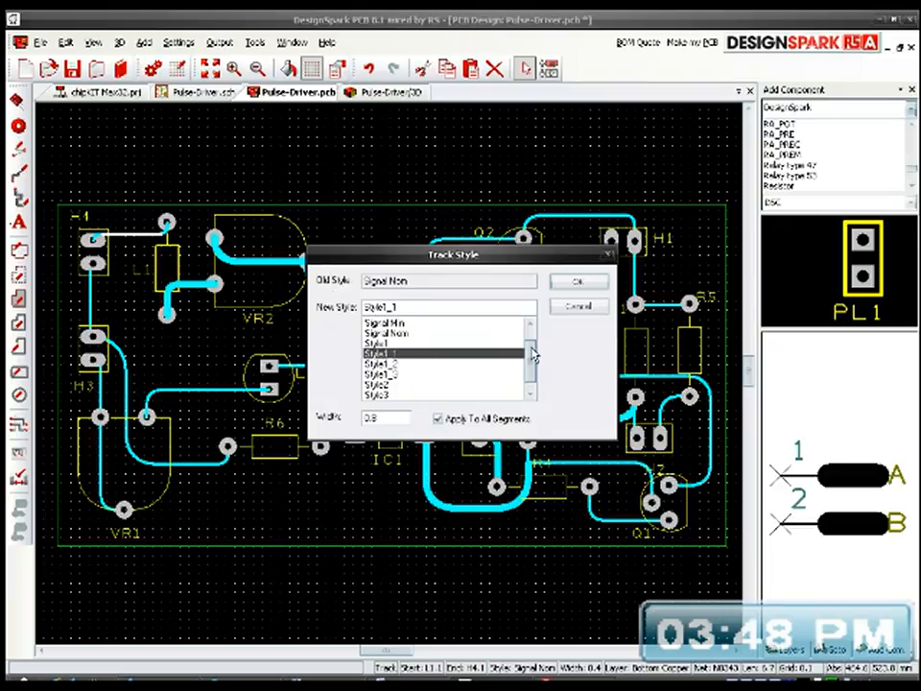
click(577, 284)
Step: Set the track from LED1's pad 2 to VR1's pad 1 to Style1_1, width 0.8, applied to all segments
click(220, 392)
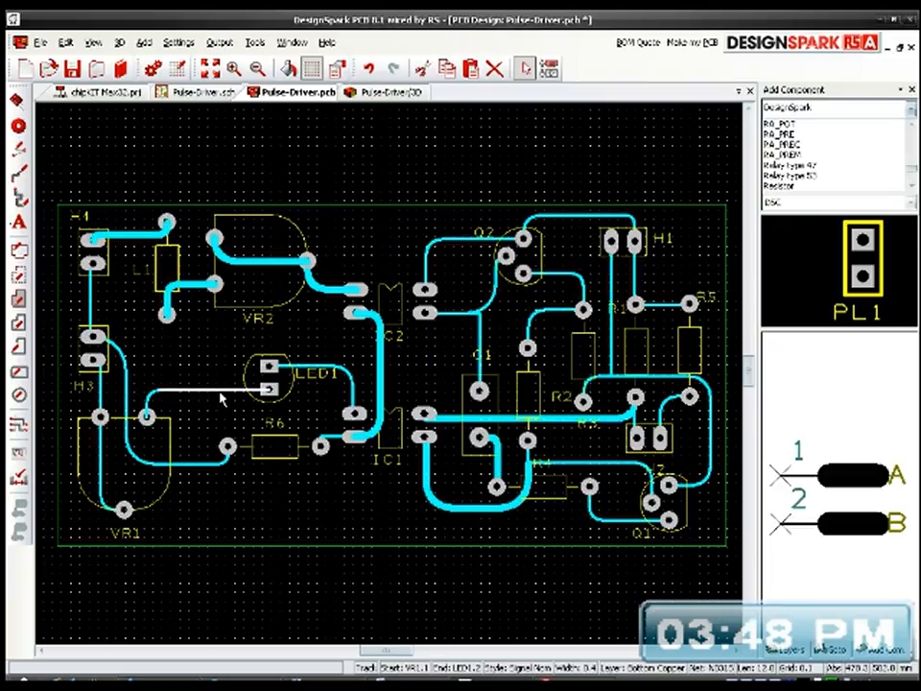
key(s)
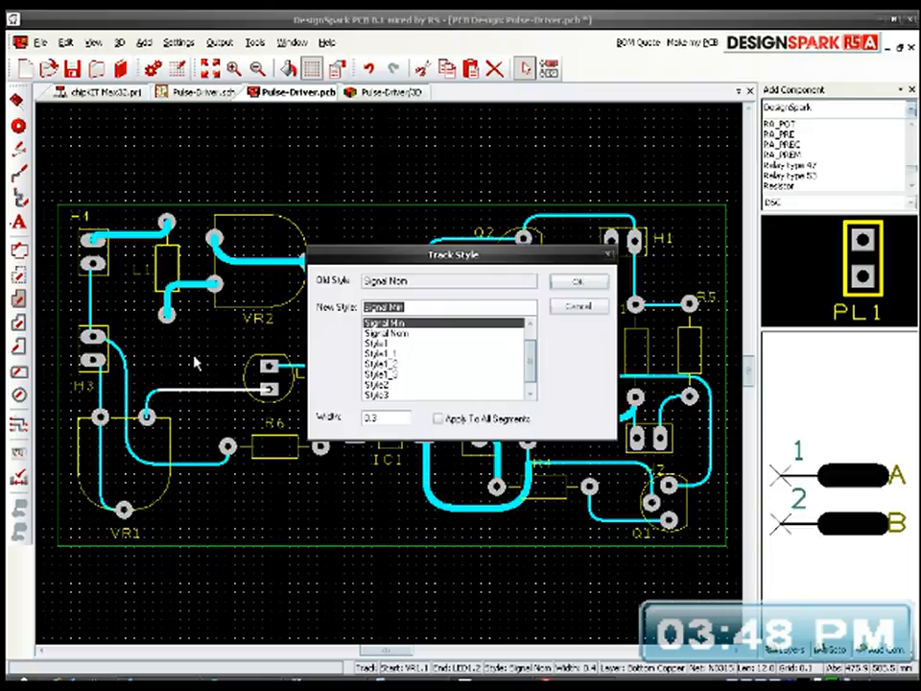
click(401, 355)
click(439, 420)
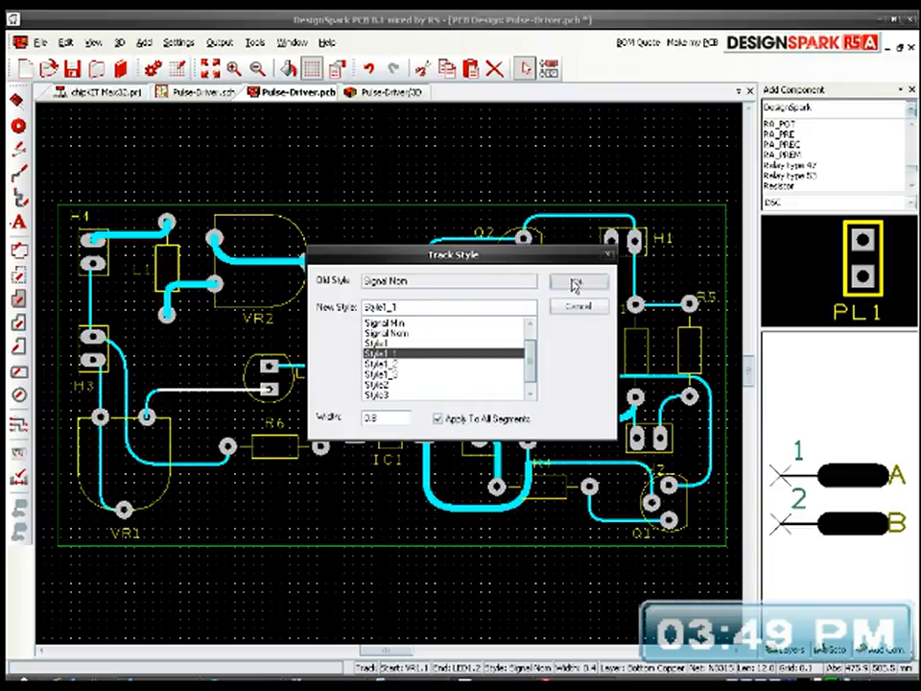
click(575, 283)
Step: Set the vertical track between H3's pad 2 and H4's pad 2 to Style1_1, width 0.8, applied to all segments
click(90, 303)
key(s)
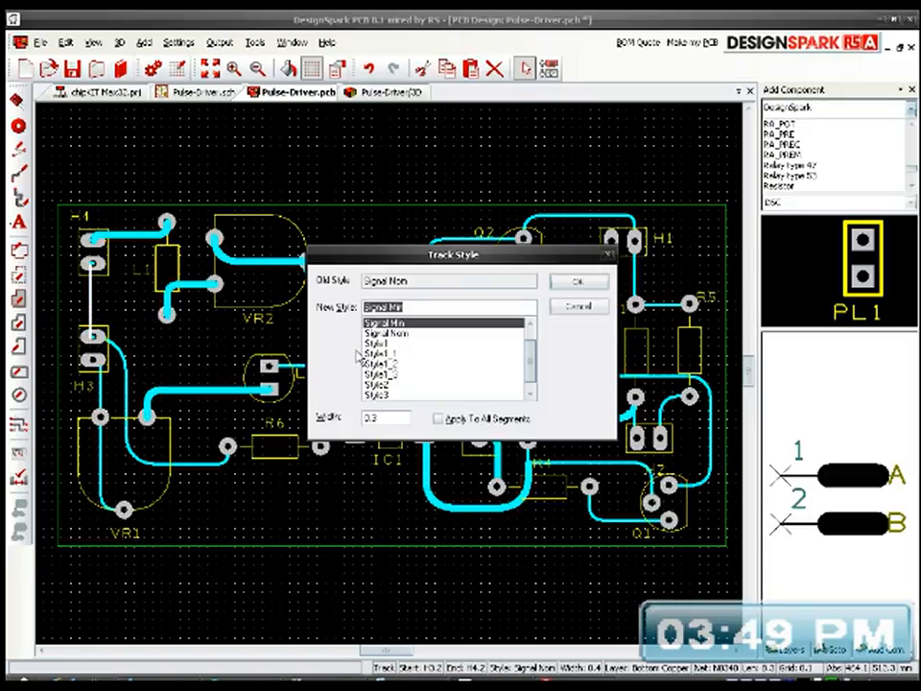
click(393, 354)
click(441, 421)
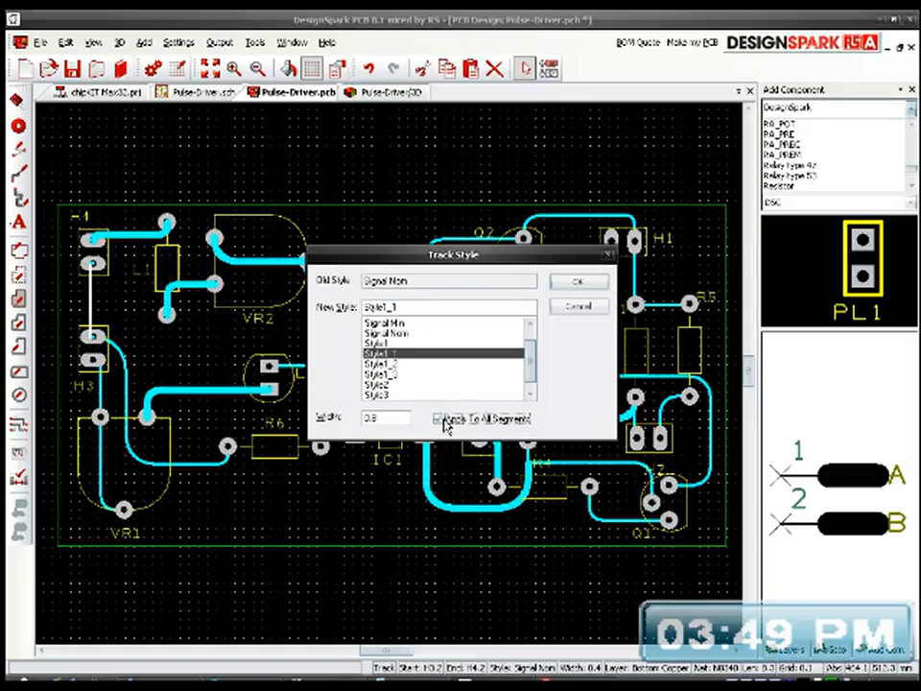
click(566, 284)
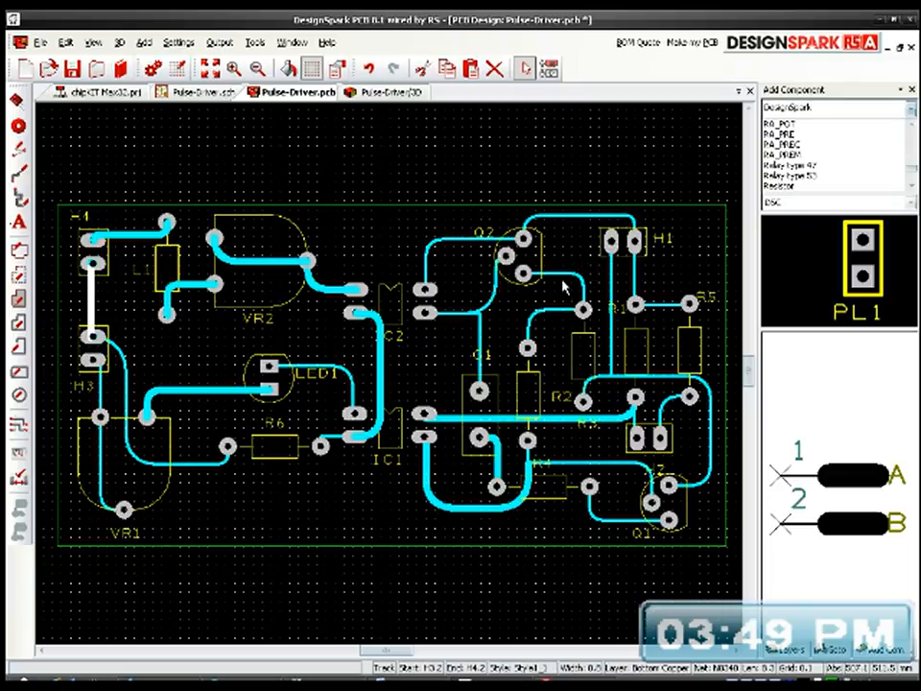
Step: Set the track from H3's pad 2 to R6's pad 1 to Style1_1, width 0.8, applied to all segments
click(125, 384)
key(s)
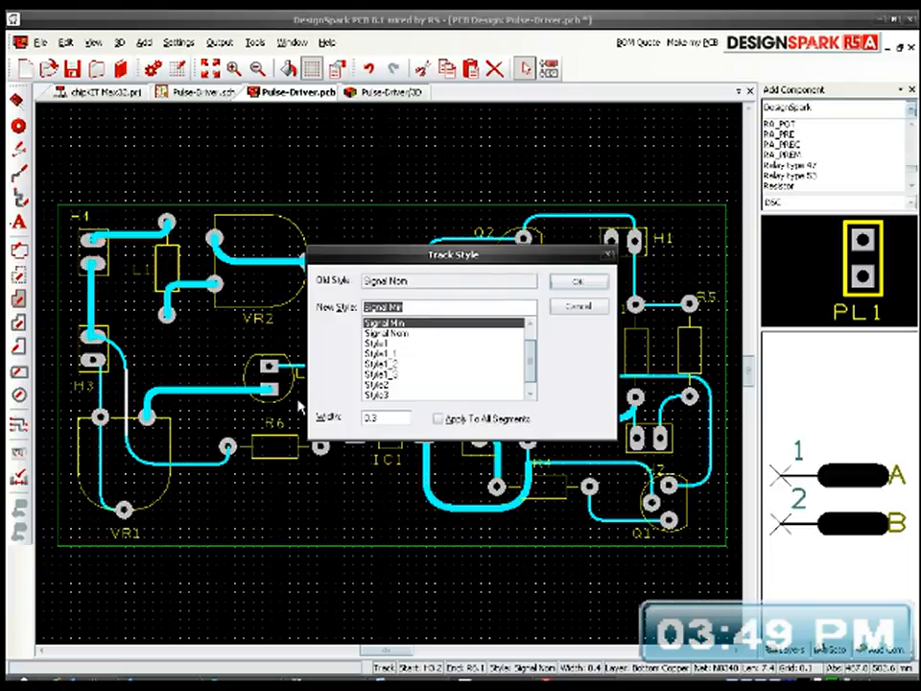
click(389, 354)
click(441, 420)
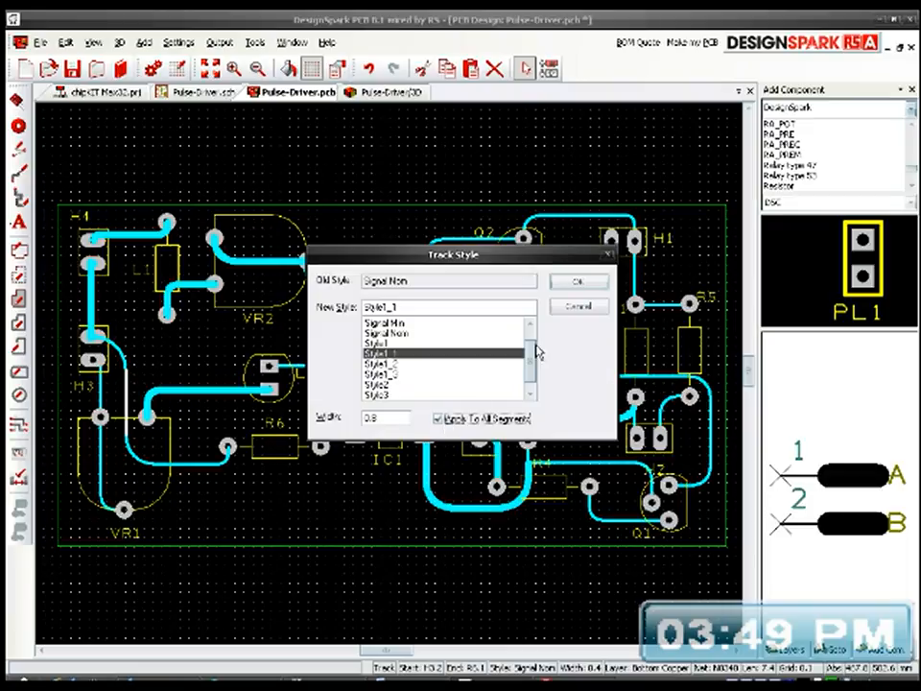
click(578, 284)
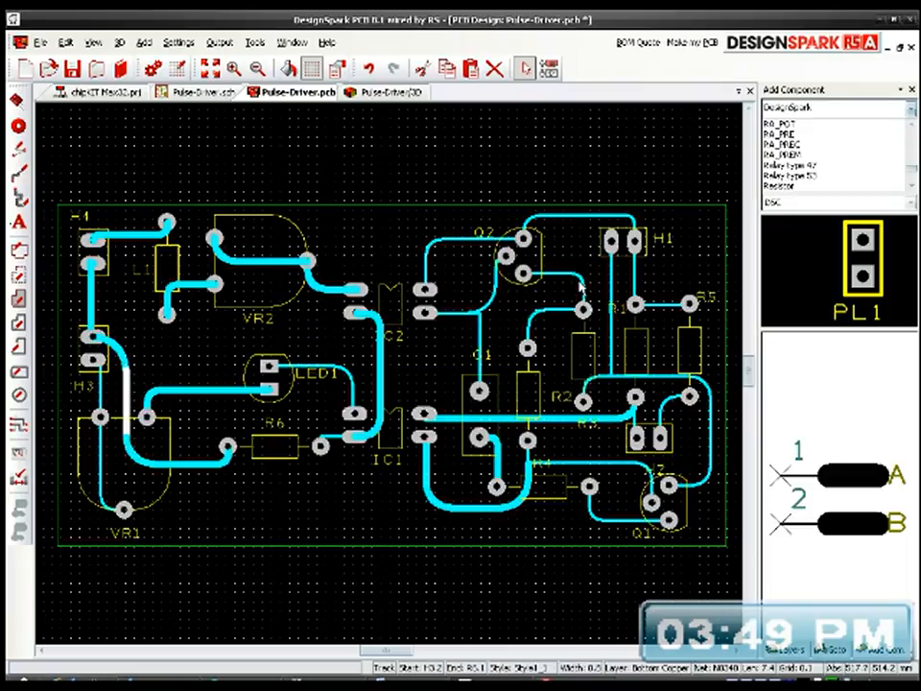
Step: Set the track joining VR1's pads 2 and 3 to Style1_1, width 0.8, applied to all segments
click(99, 475)
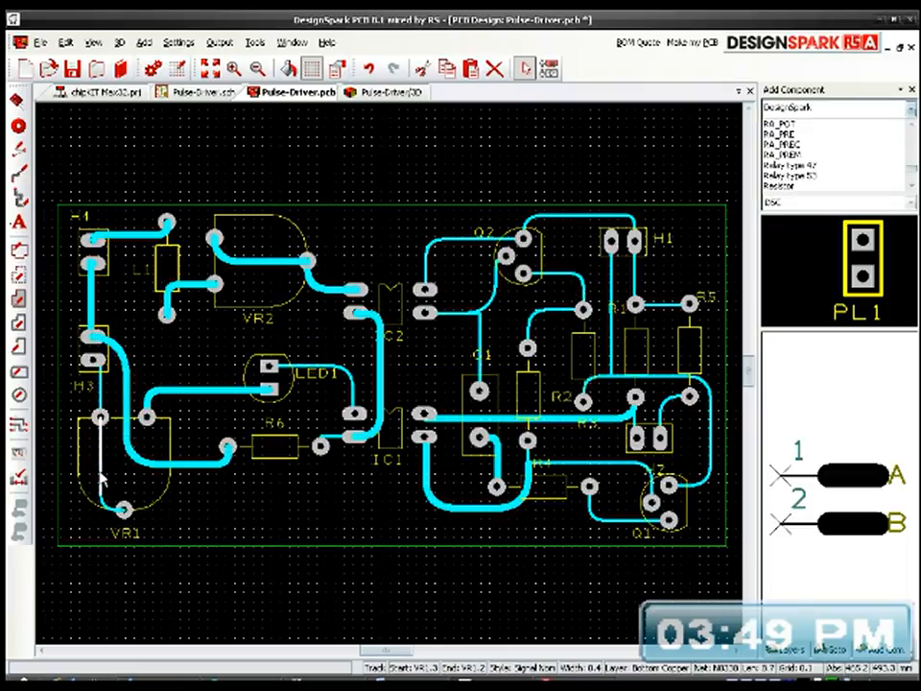
key(s)
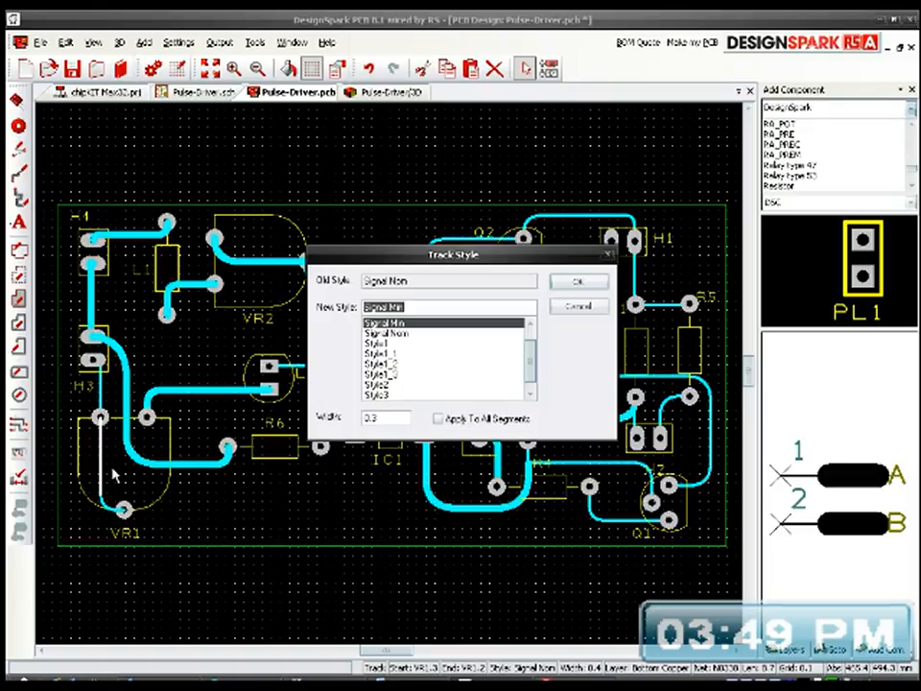
click(399, 354)
click(443, 420)
click(578, 281)
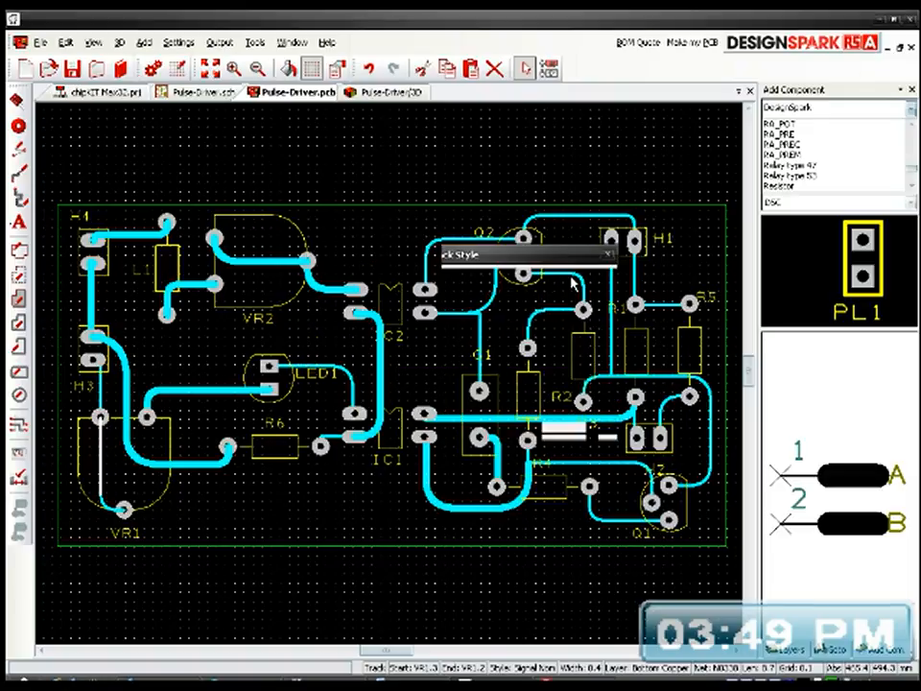
Step: Set the track from VR1's pad 3 to H3's pad 1 to Style1_1, width 0.8, applied to all segments
click(96, 394)
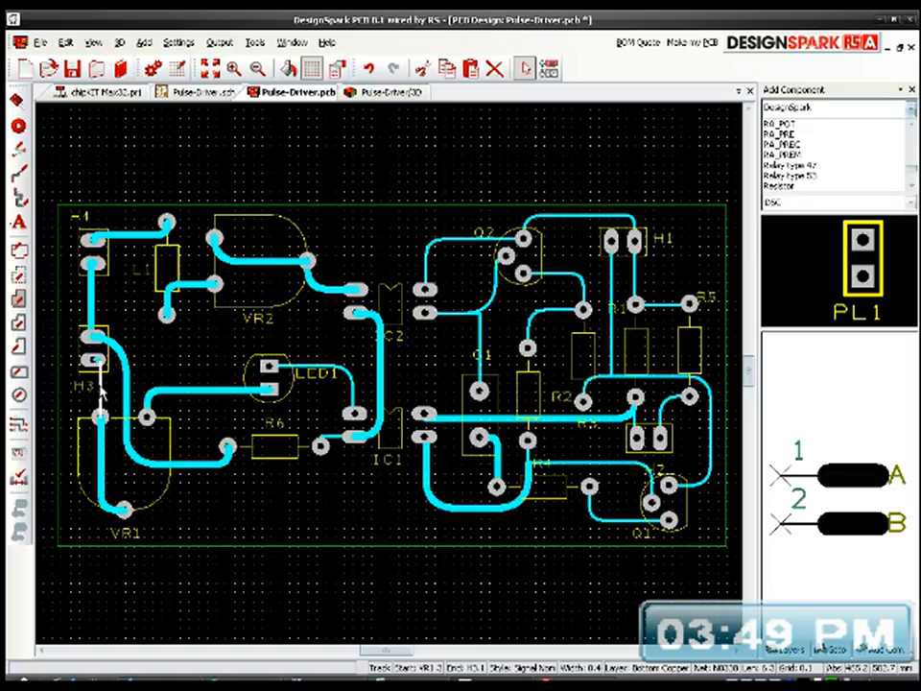
key(s)
click(401, 355)
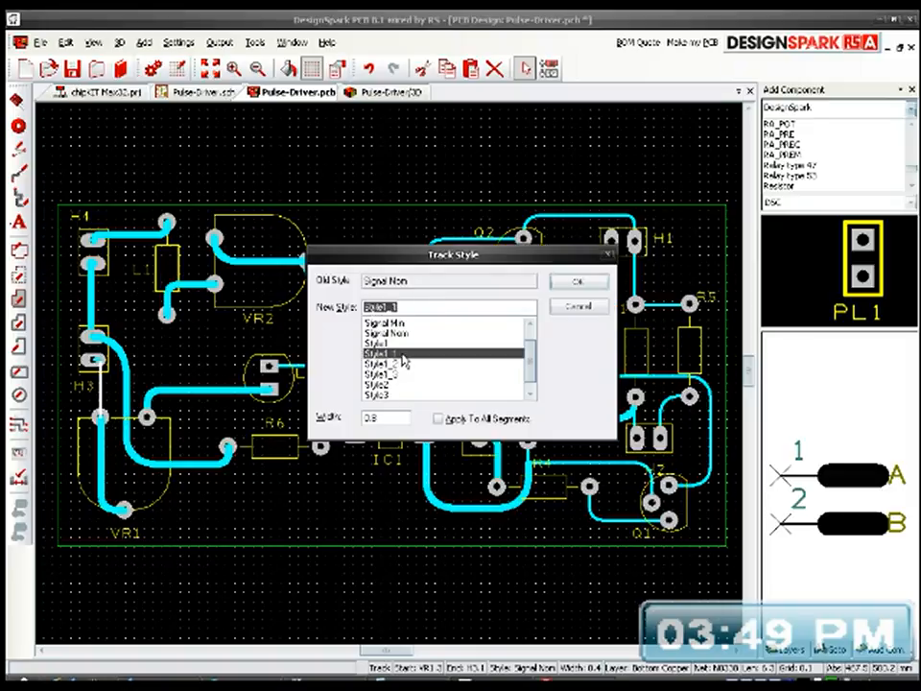
click(449, 420)
click(566, 282)
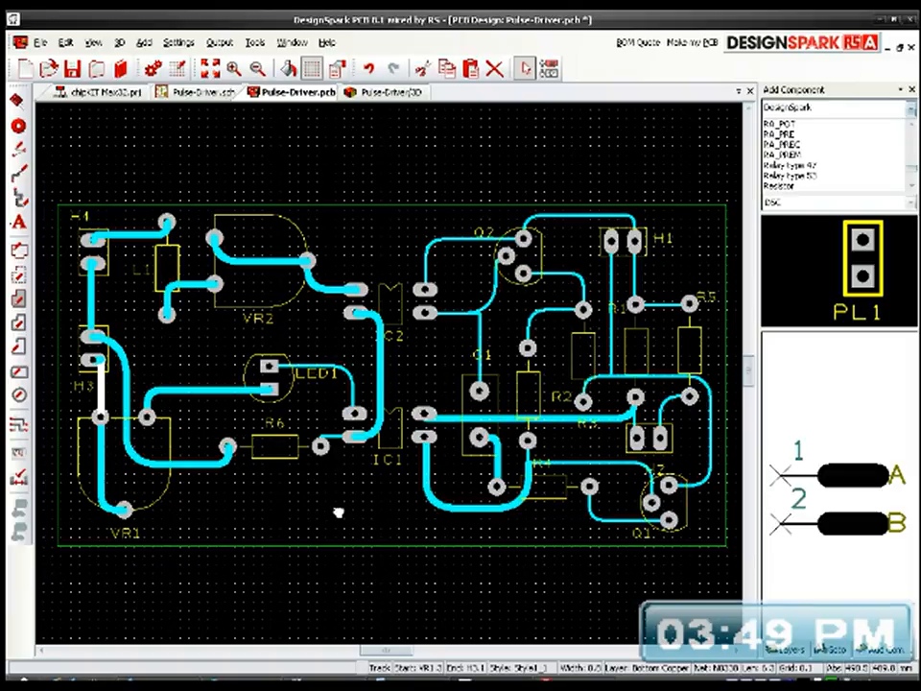
Step: Move the LED1 reference label slightly down, away from the track running between LED1 and IC1
scroll(390, 376, up, 4)
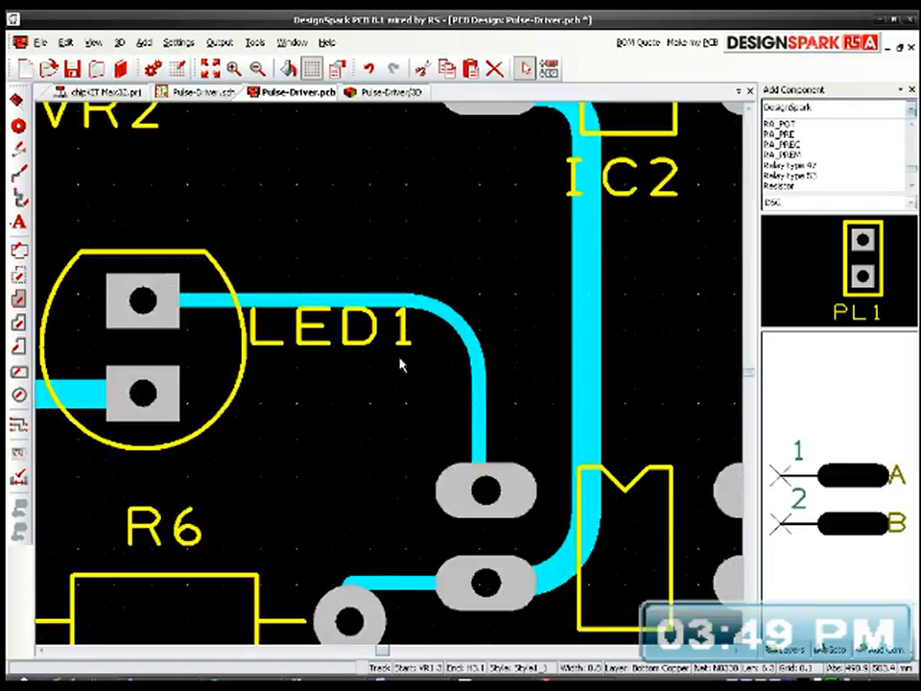
click(427, 323)
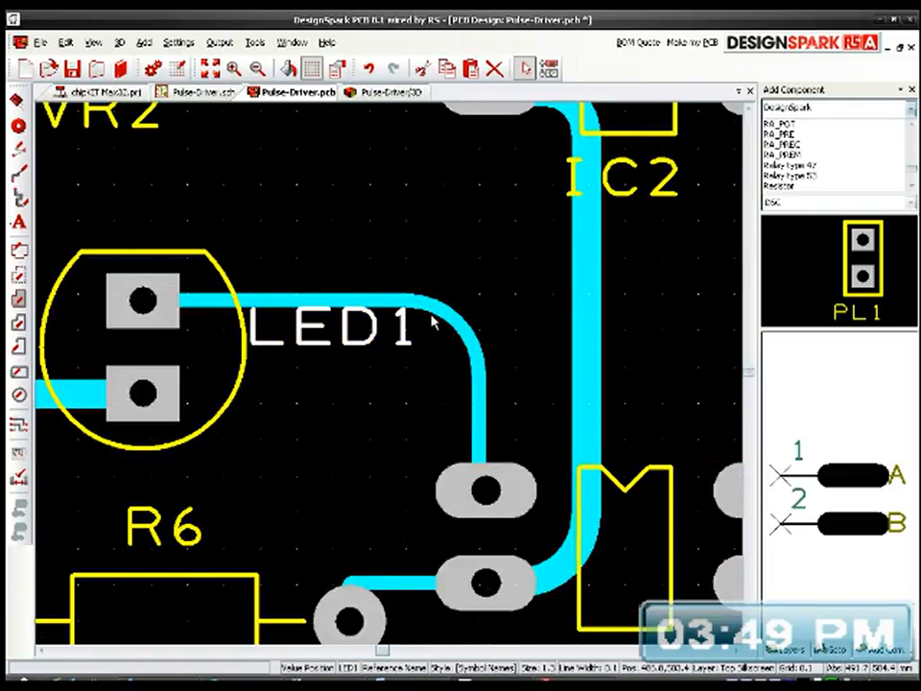
drag(366, 308, 378, 328)
Step: Set the track from LED1's pad 1 to IC1's pin 1 to Style1_1, width 0.8, applied to all segments
click(376, 302)
key(s)
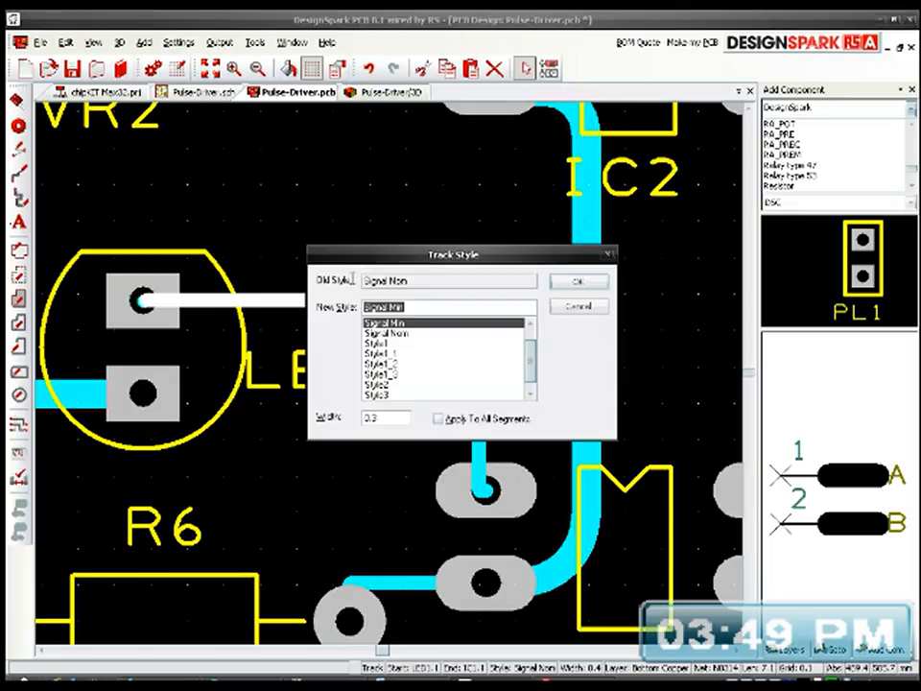
click(408, 354)
click(451, 418)
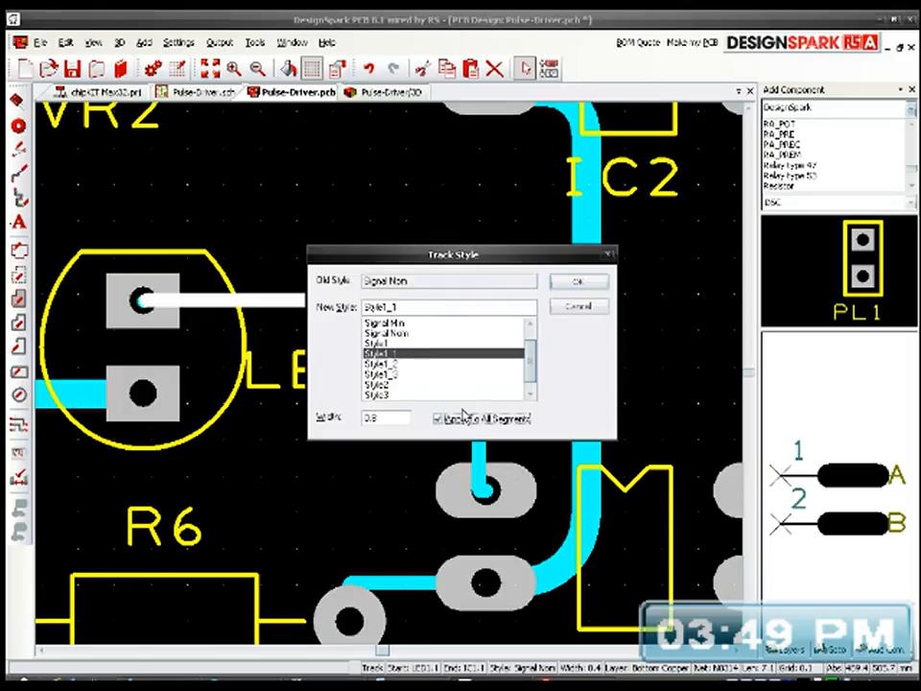
click(578, 282)
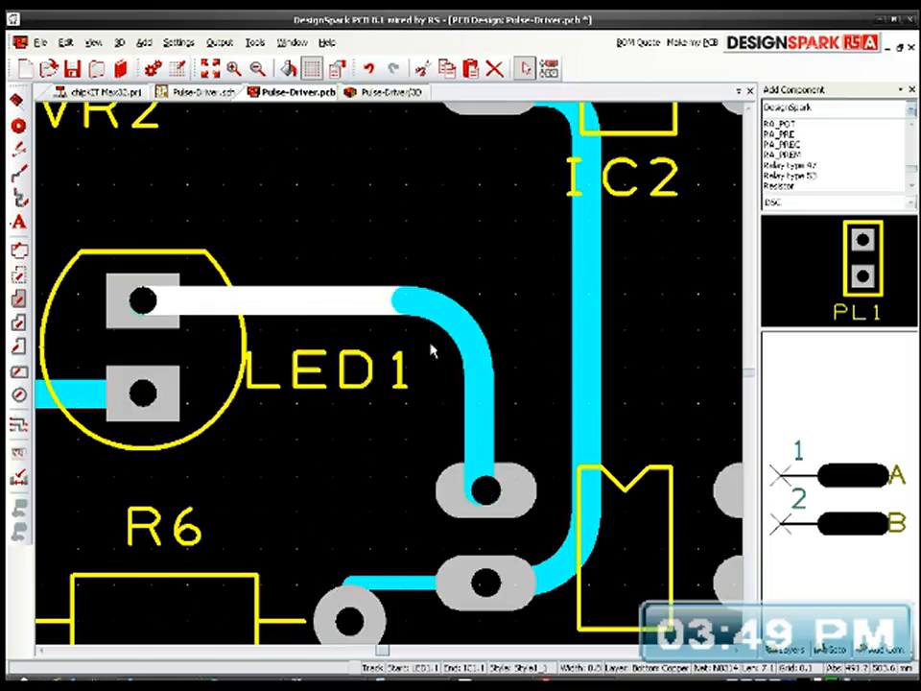
Step: Set the short track from IC1's pin 2 to R6's pad 2 to Style1_1, width 0.8, applied to all segments
scroll(431, 352, down, 5)
scroll(391, 377, up, 3)
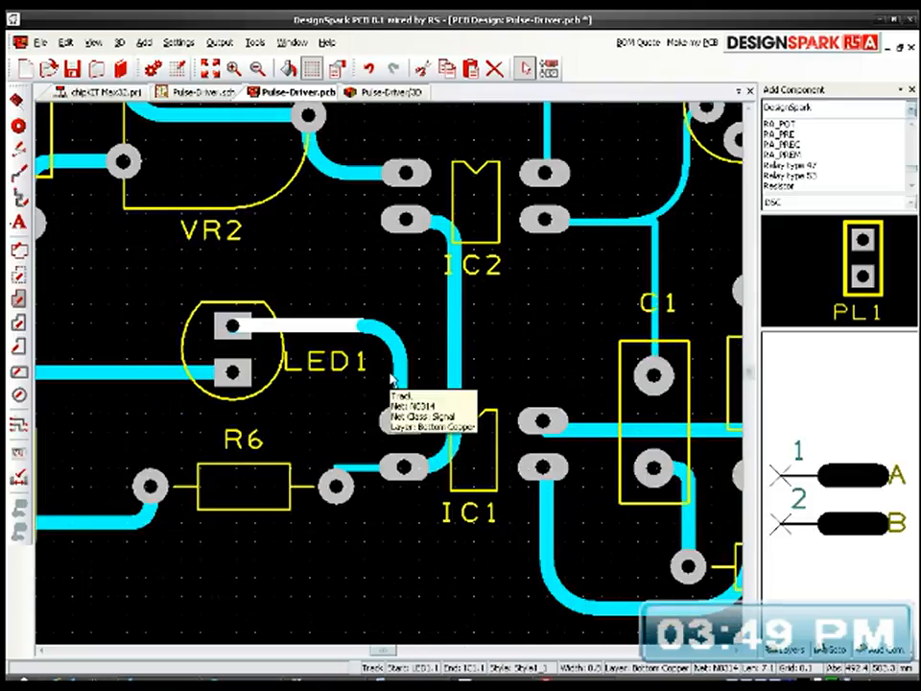
click(357, 470)
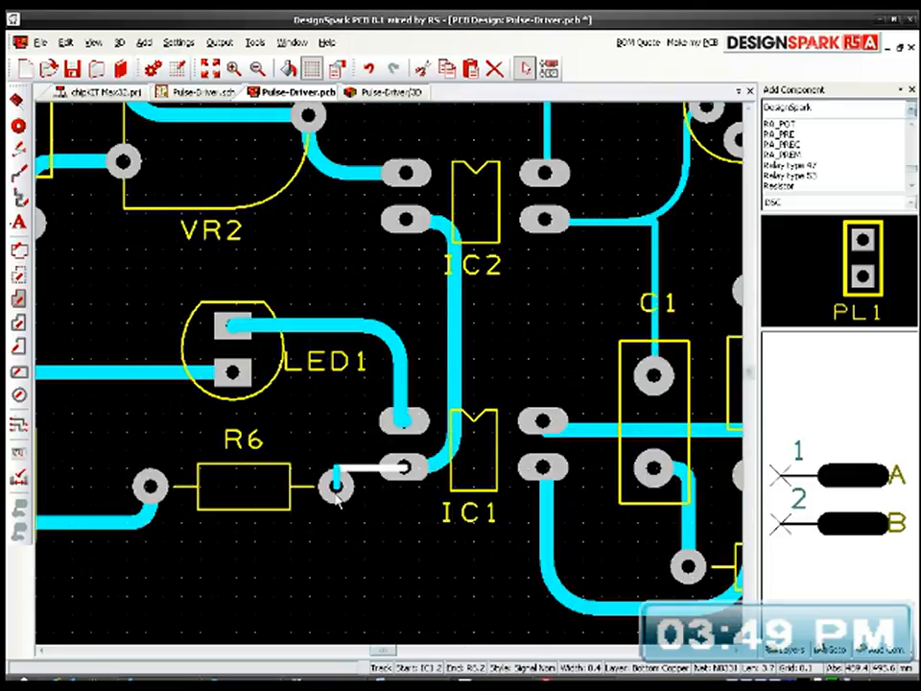
key(s)
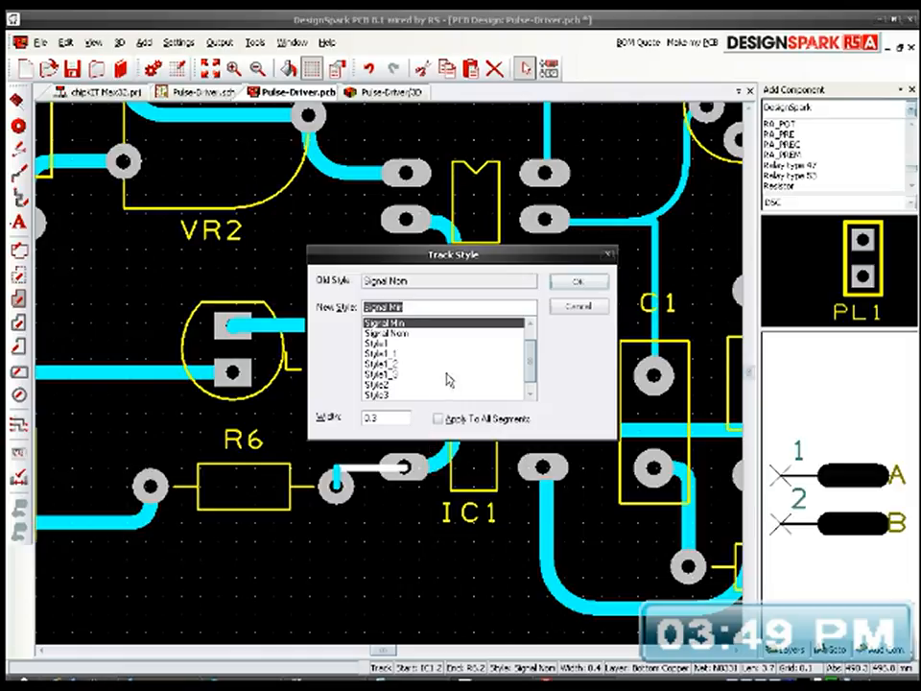
click(418, 355)
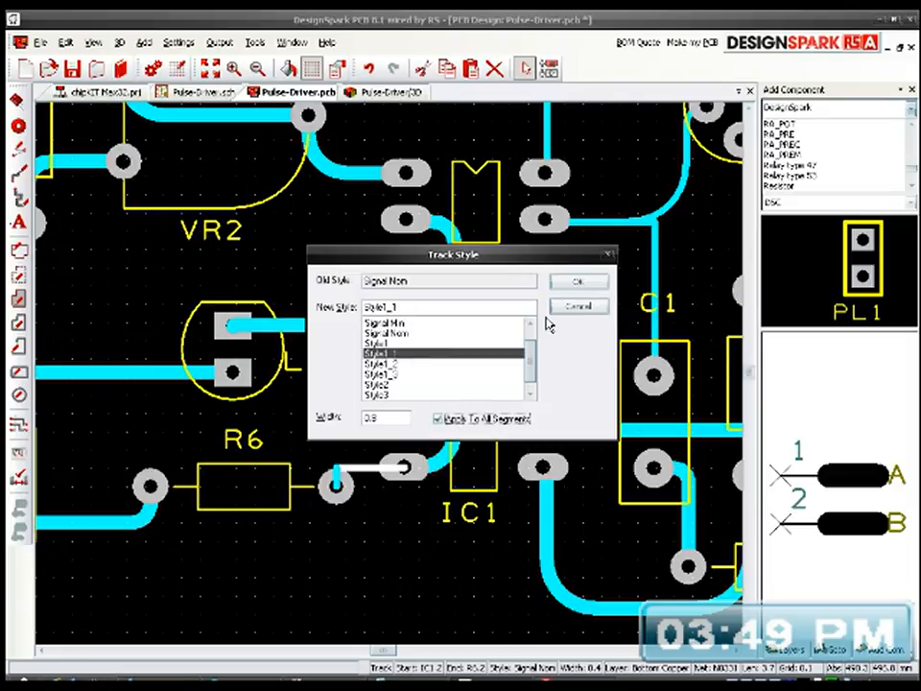
click(577, 281)
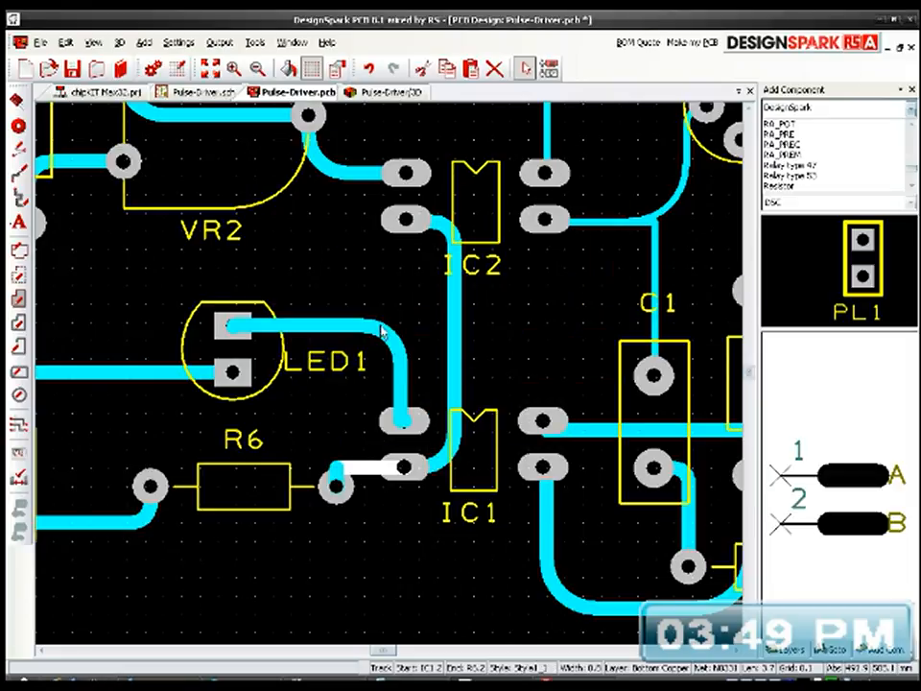
Step: Set the track from IC2's pin 4 to Q2's pad 3 to Style1_1, width 0.8, applied to all segments
mouse_move(376, 327)
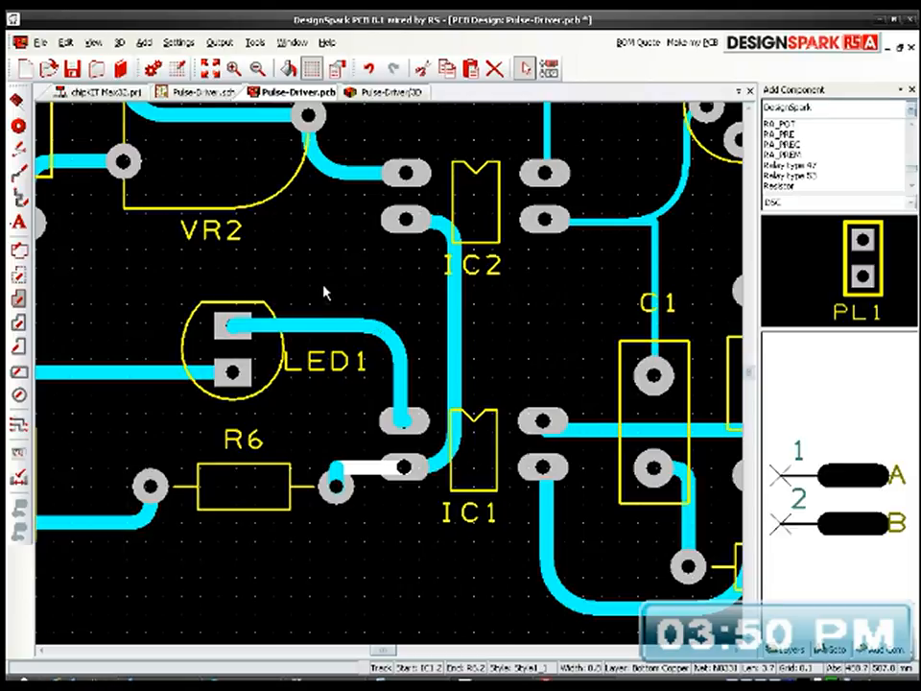
middle_drag(555, 331, 435, 488)
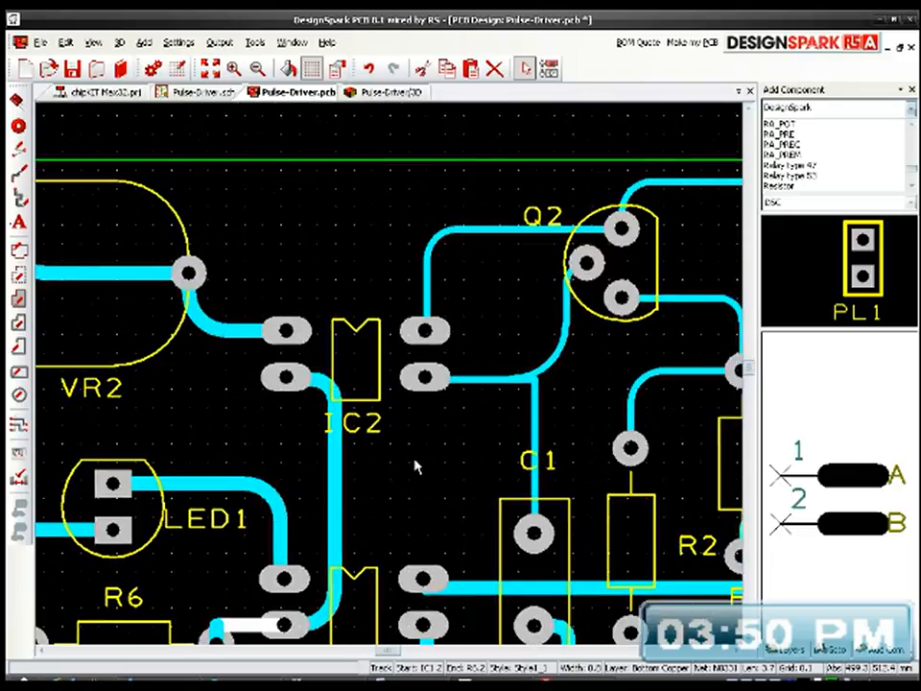
click(428, 293)
key(s)
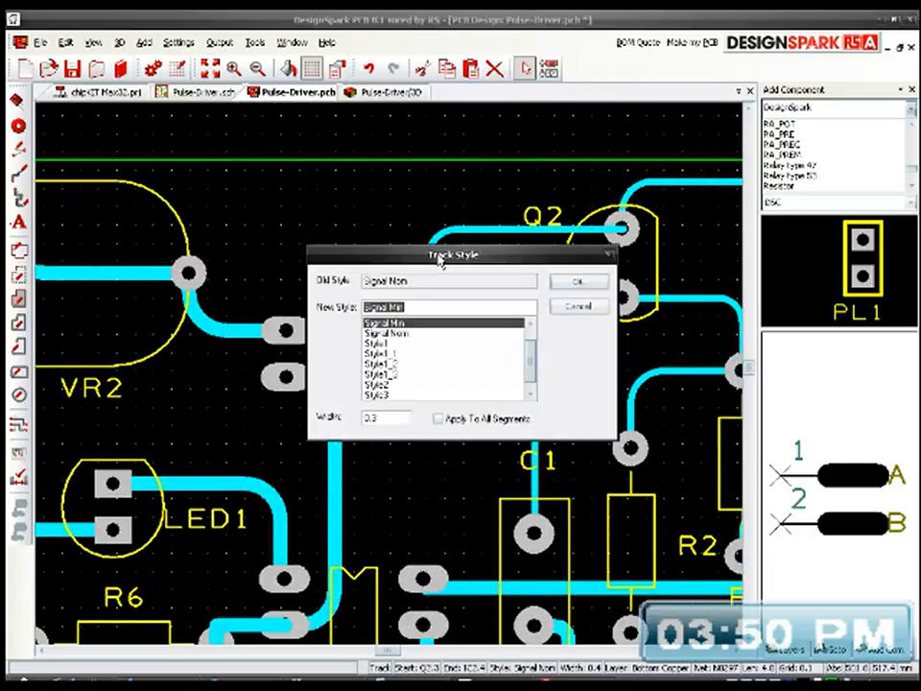
click(407, 353)
click(438, 418)
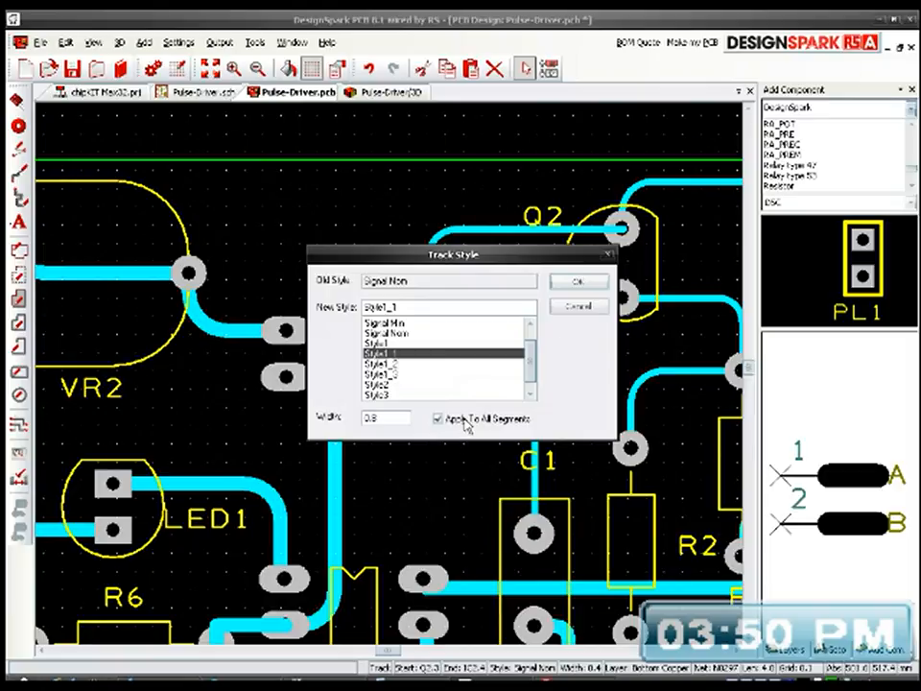
click(577, 281)
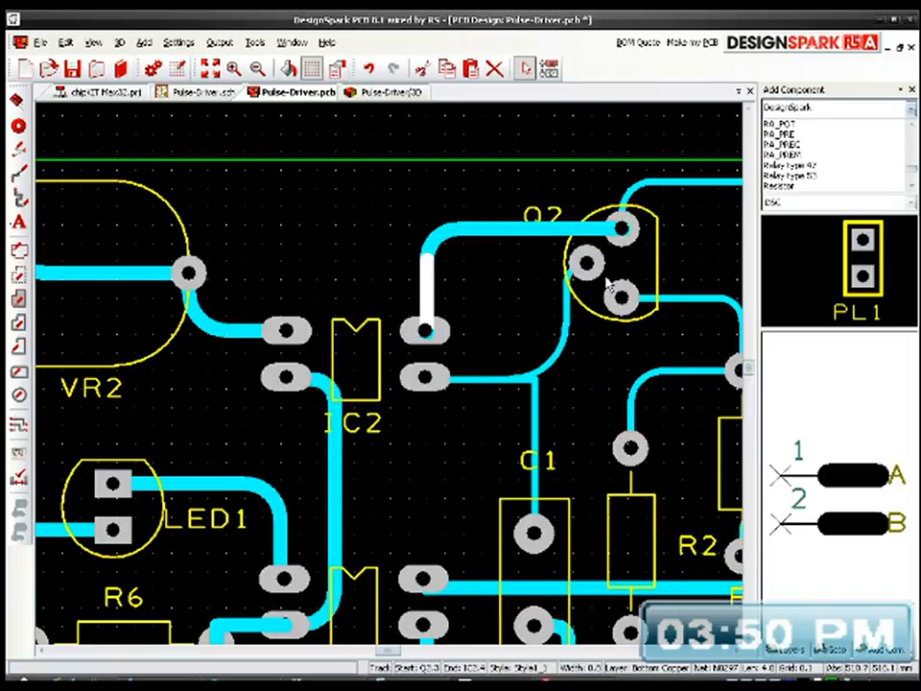
Step: Set the curved track from Q2's pad 2 to the junction above C1 to Style1_1, width 0.8, applied to all segments
click(551, 361)
key(s)
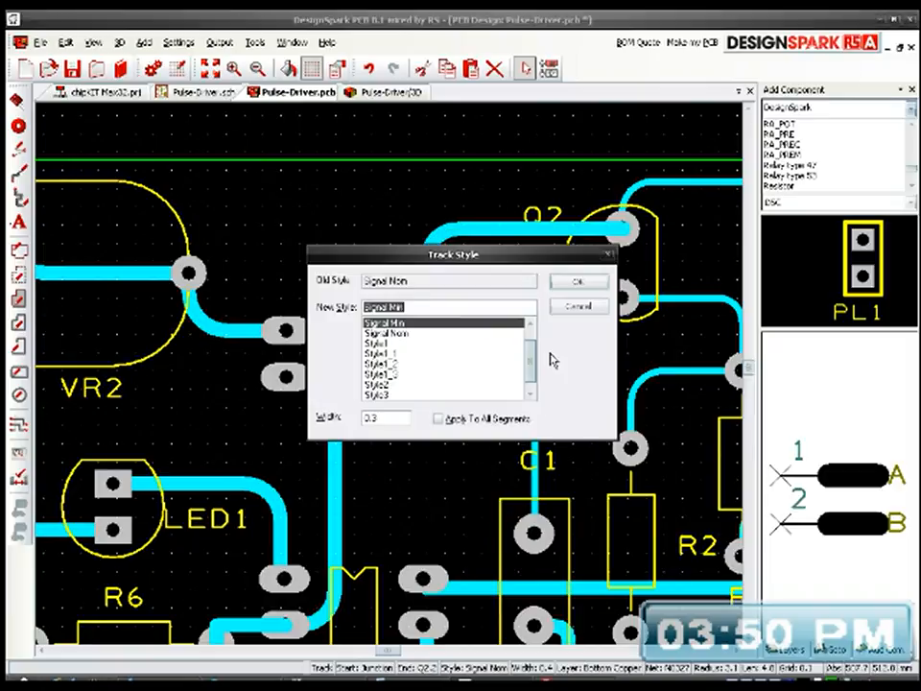
click(409, 353)
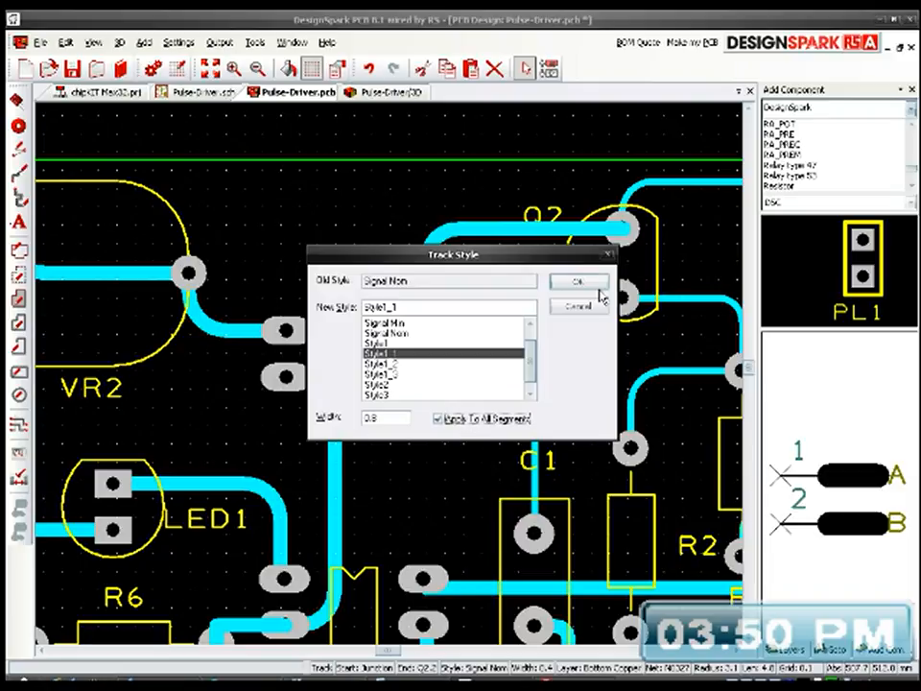
click(594, 285)
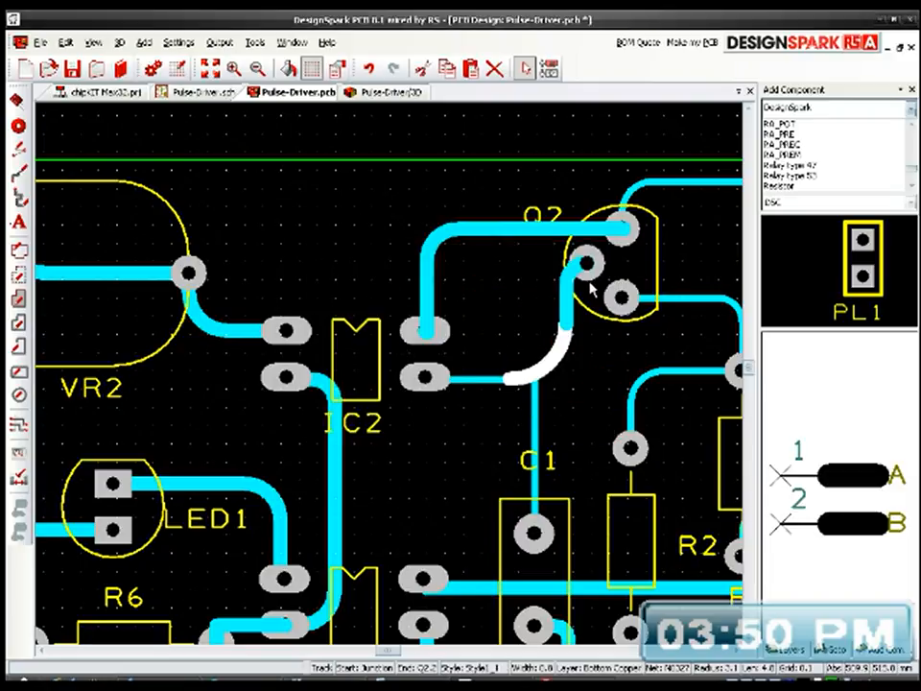
Step: Set the track from IC2's pin 3 to the junction above C1 to Style1_1, width 0.8, applied to all segments
click(490, 382)
key(s)
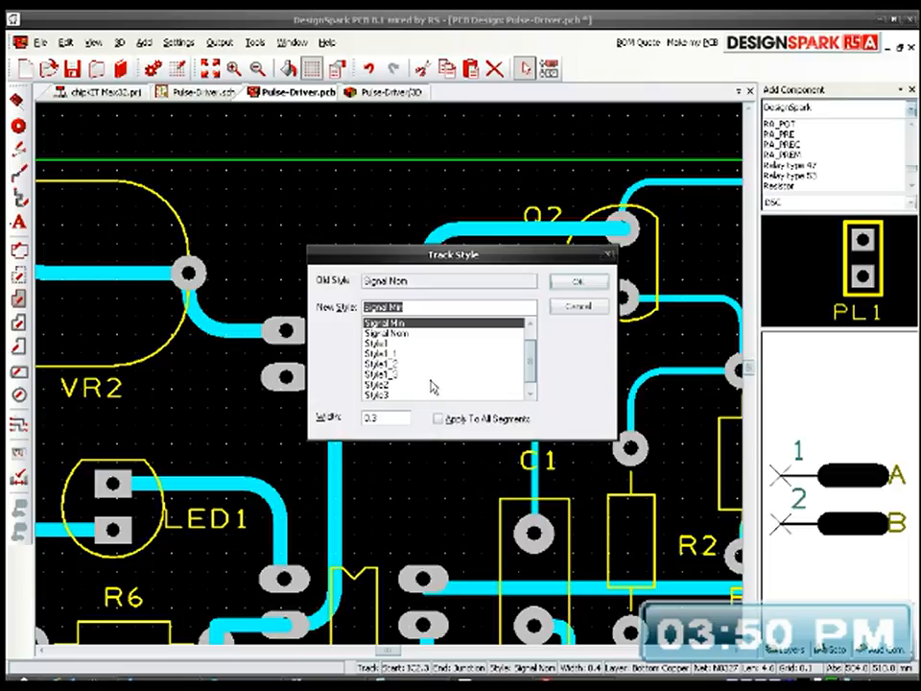
click(413, 354)
click(488, 418)
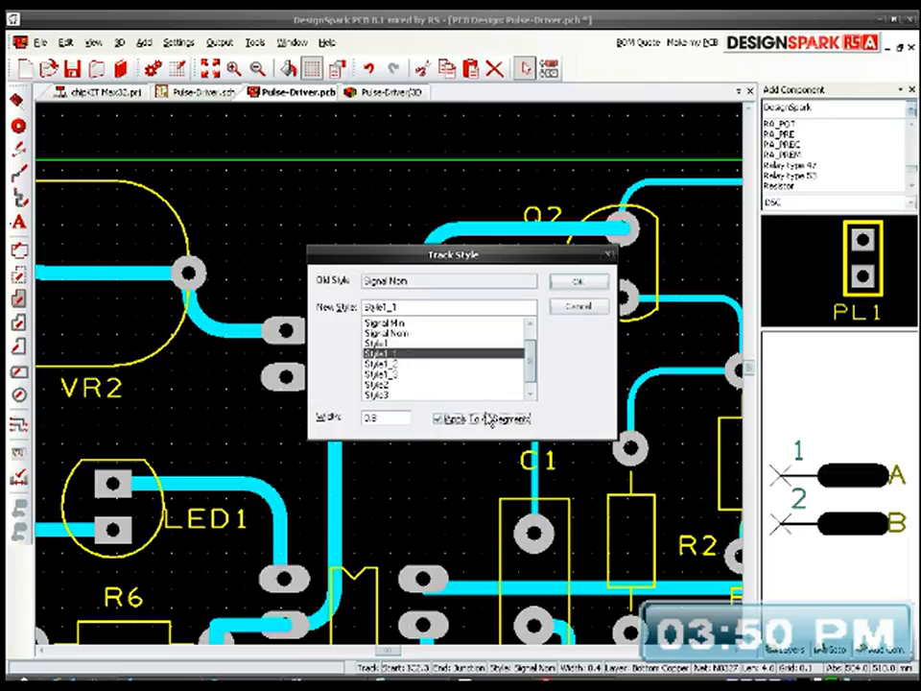
click(578, 284)
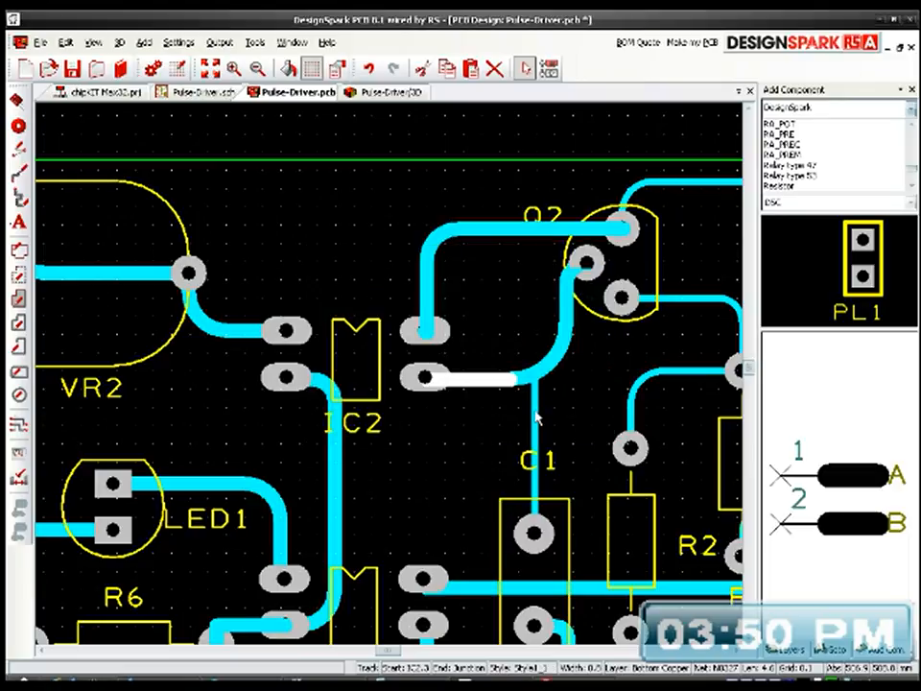
Step: Set the vertical track from the junction down to C1's pad 2 to Style1_1, width 0.8, applied to all segments
click(534, 415)
key(s)
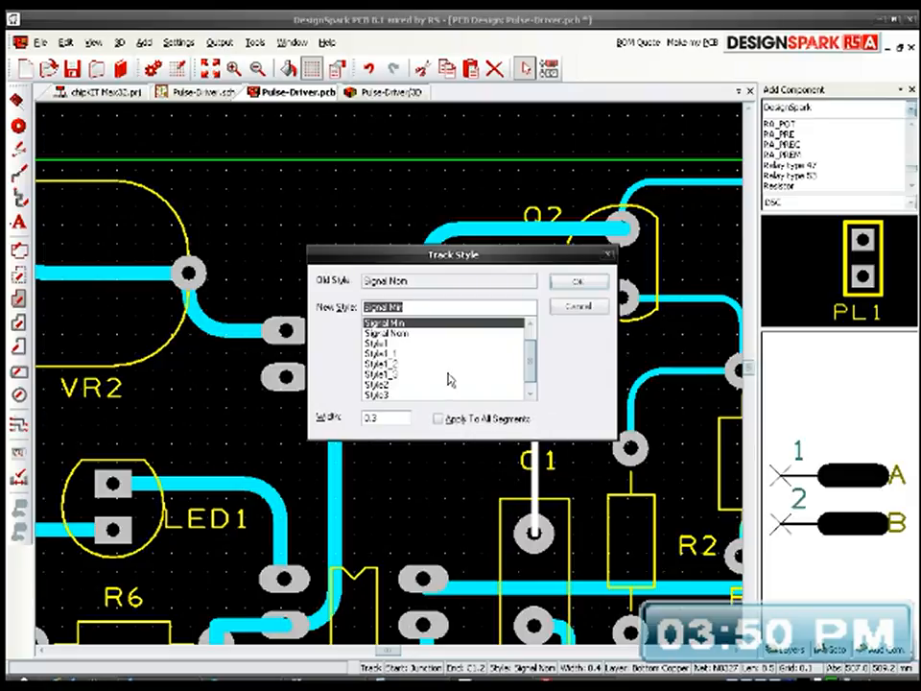
click(397, 355)
click(492, 420)
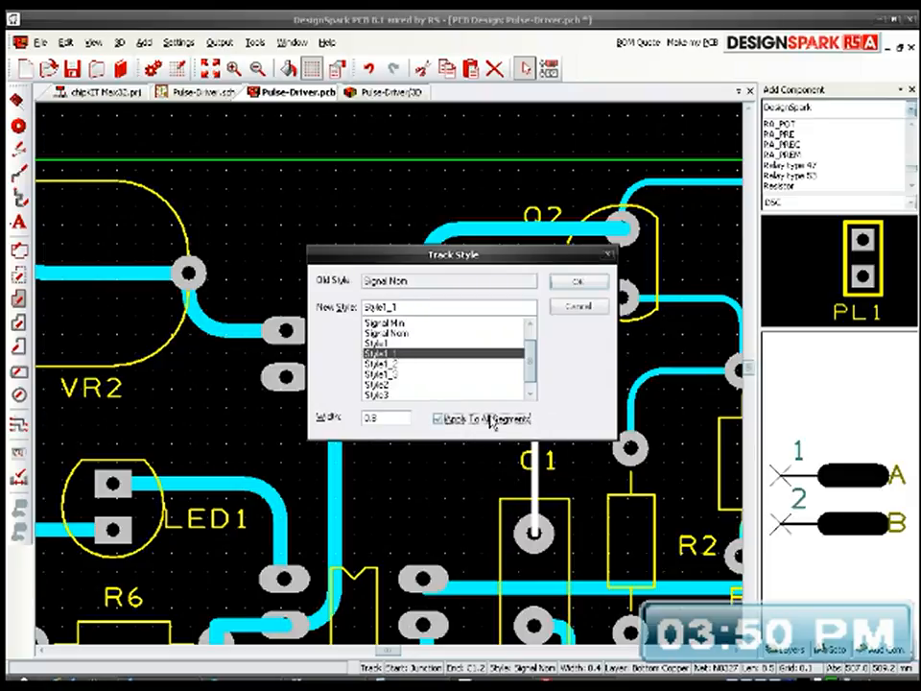
click(578, 284)
Step: Set the track from R3's pad 1 to Q2's pad 1 to Style1_1, width 0.8, applied to all segments
middle_drag(566, 438, 397, 391)
click(541, 255)
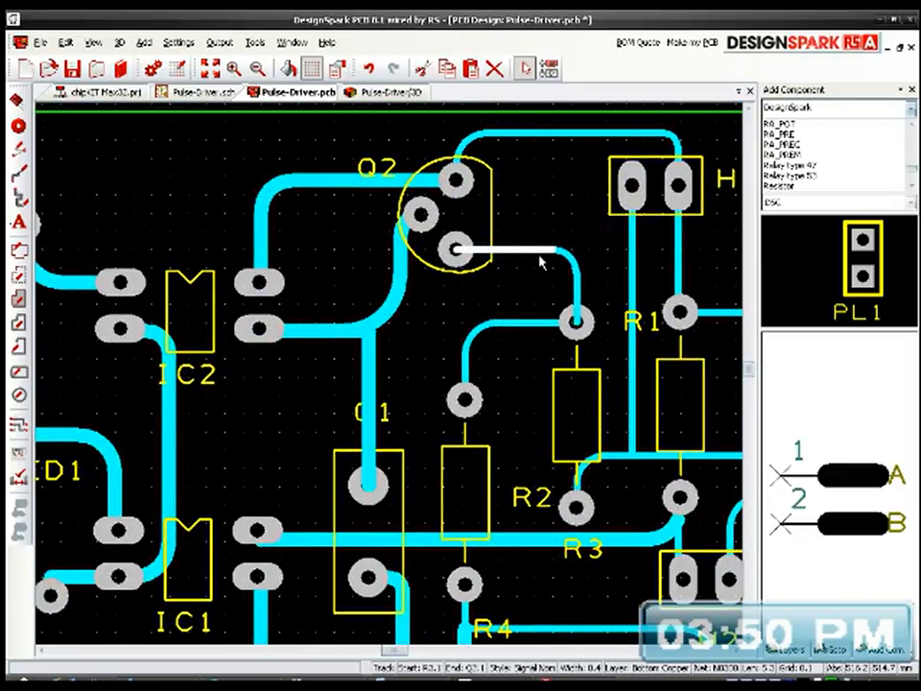
key(s)
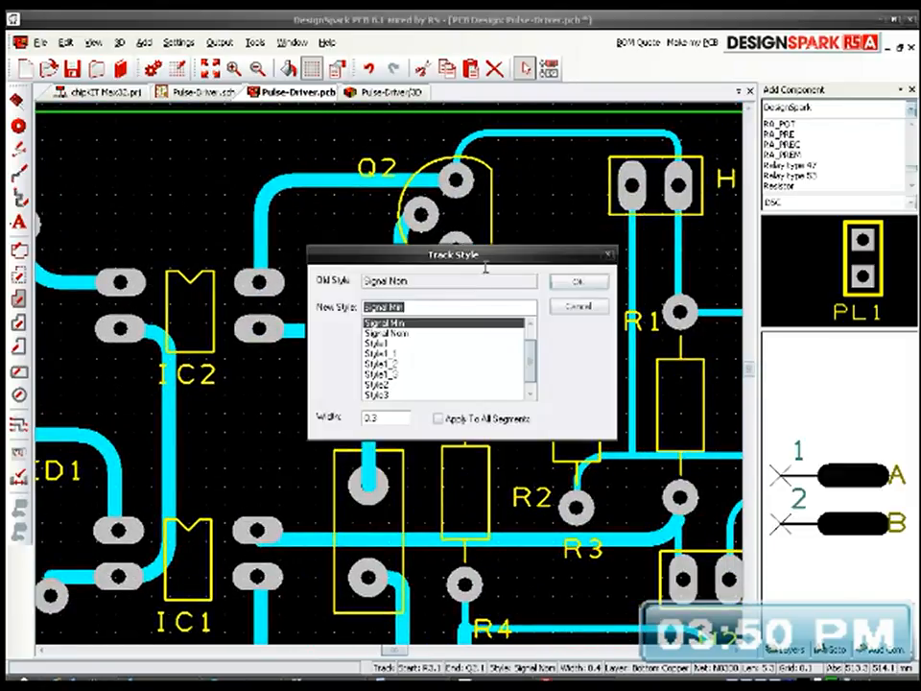
click(404, 355)
click(439, 418)
click(578, 281)
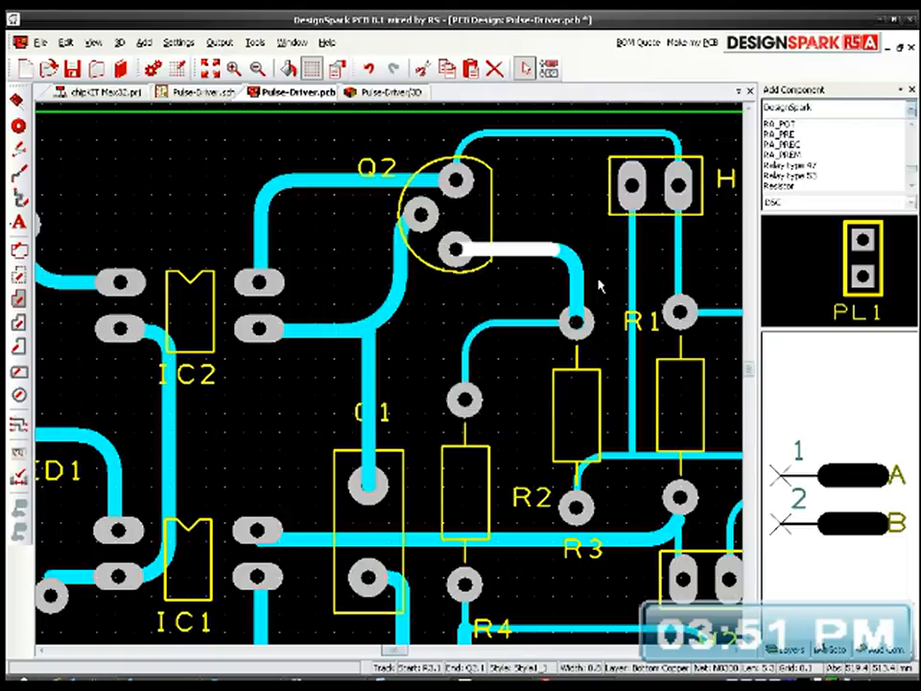
Step: Set the curved track linking R3's pad 1 to the upper pad of R2 to Style1_1, width 0.8, applied to all segments
click(533, 325)
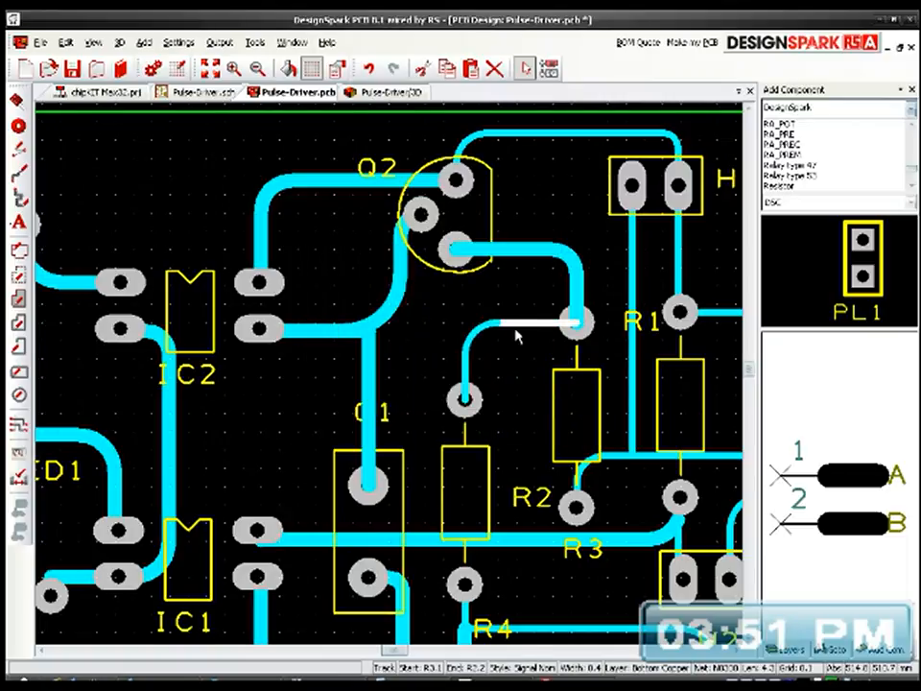
key(s)
click(405, 354)
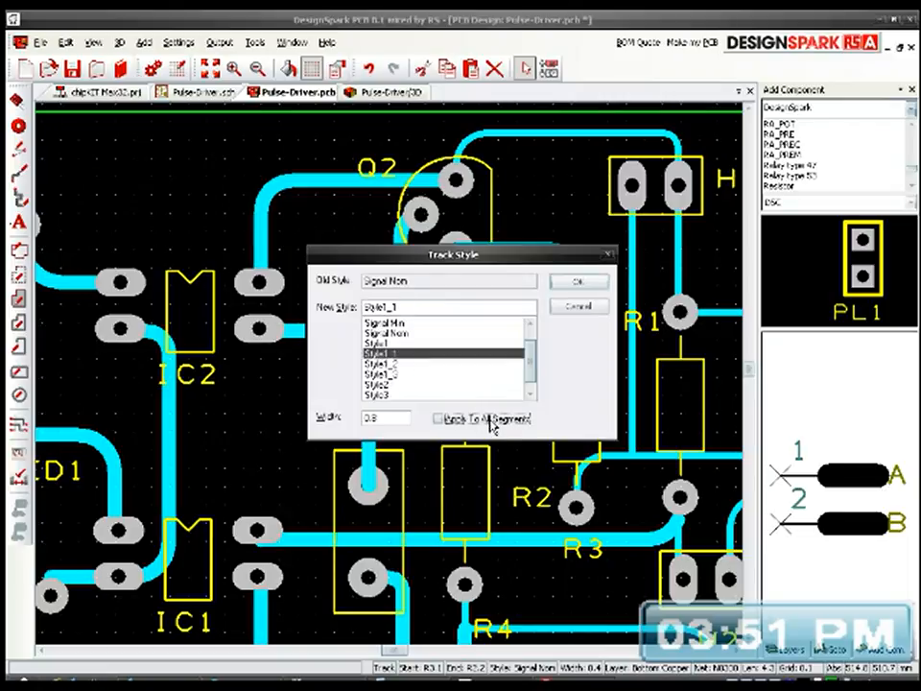
click(577, 281)
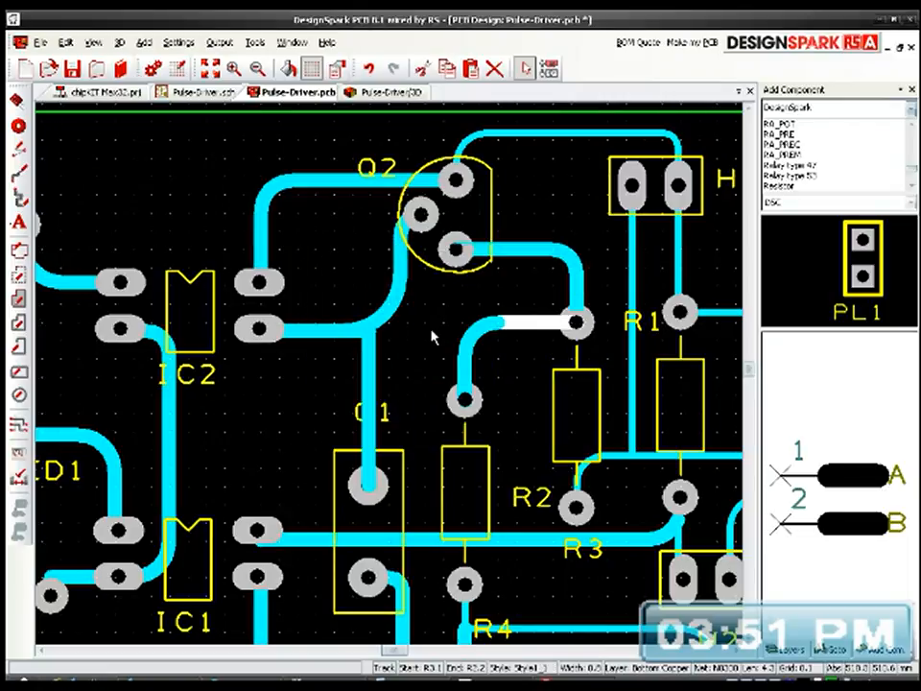
Step: Set the short track from R3's pad 2 to the junction below H1 to Style1_1, width 0.8, applied to all segments
middle_drag(510, 398, 421, 293)
click(530, 352)
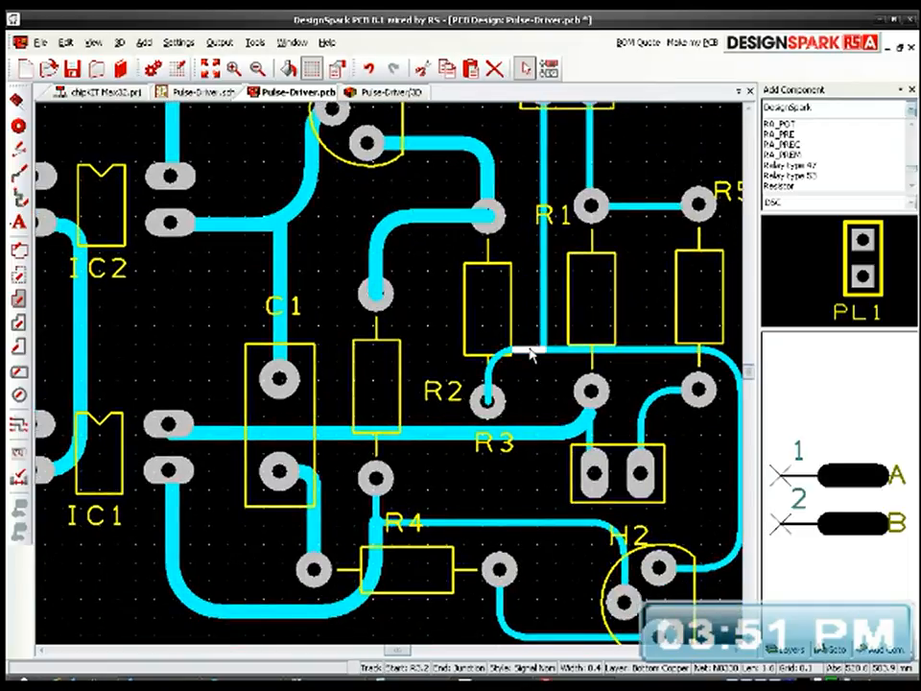
key(s)
click(425, 354)
click(485, 423)
click(579, 282)
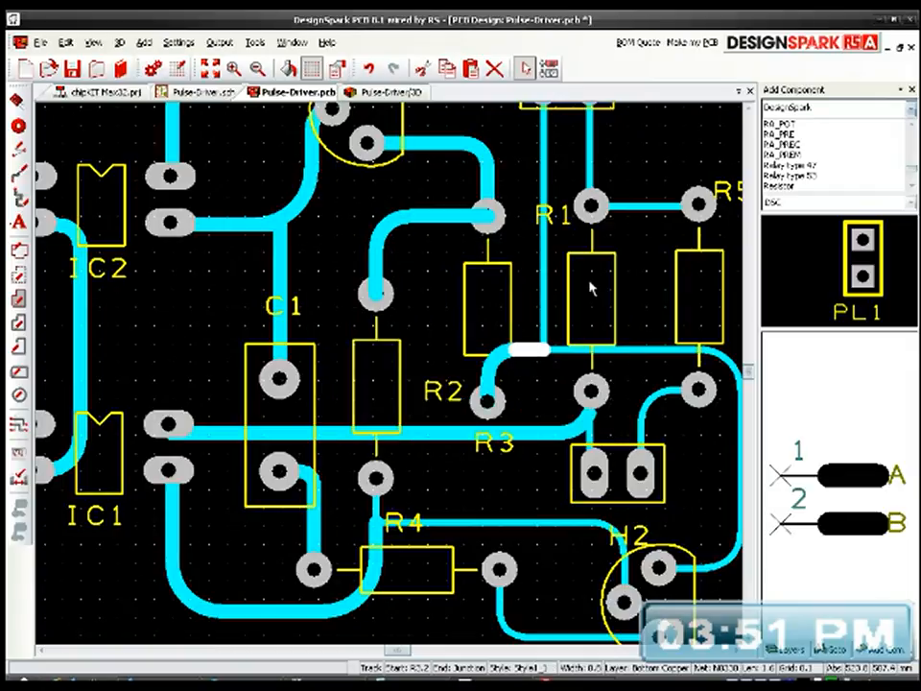
Step: Set the vertical track from H1's pad 2 down to the junction to Style1_1, width 0.8
click(544, 309)
key(s)
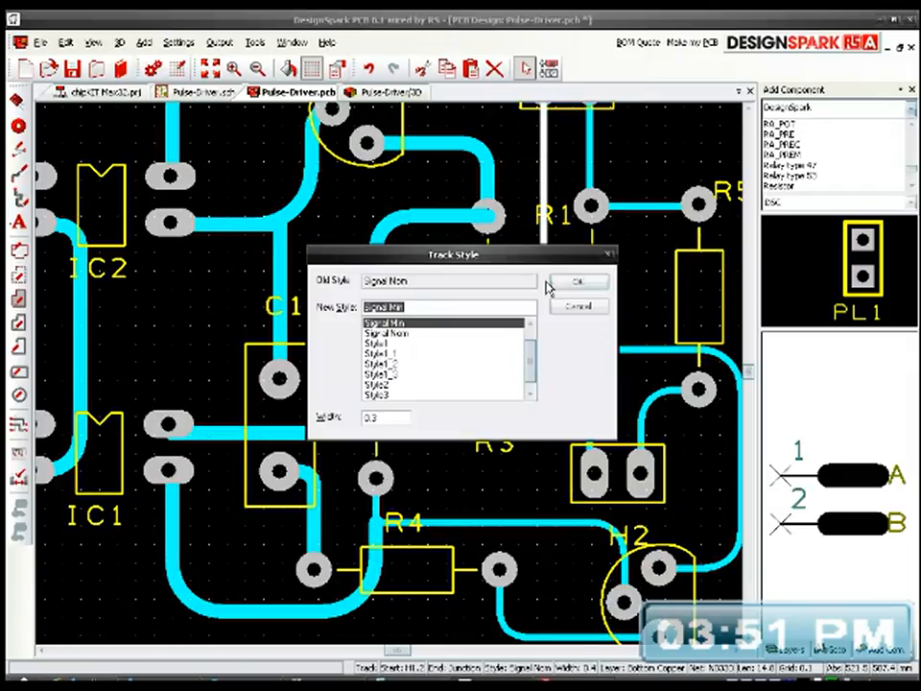
click(417, 354)
click(568, 286)
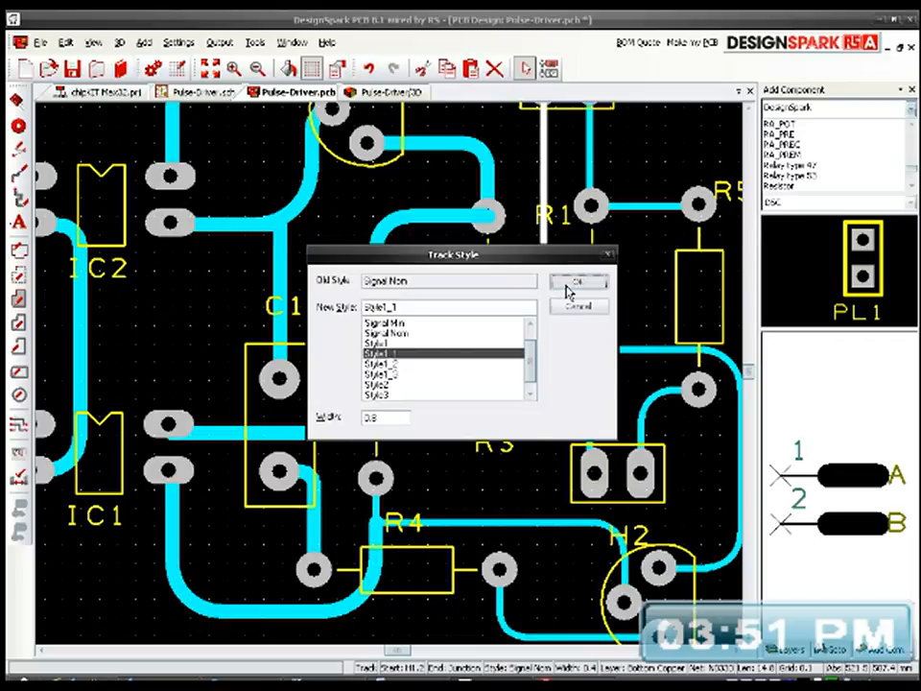
Step: Set the track from the junction below H1 around to Q1's pad 3 to Style1_1, width 0.8, applied to all segments
middle_drag(575, 382, 427, 373)
mouse_move(500, 341)
mouse_down()
mouse_move(504, 323)
mouse_move(493, 327)
mouse_up()
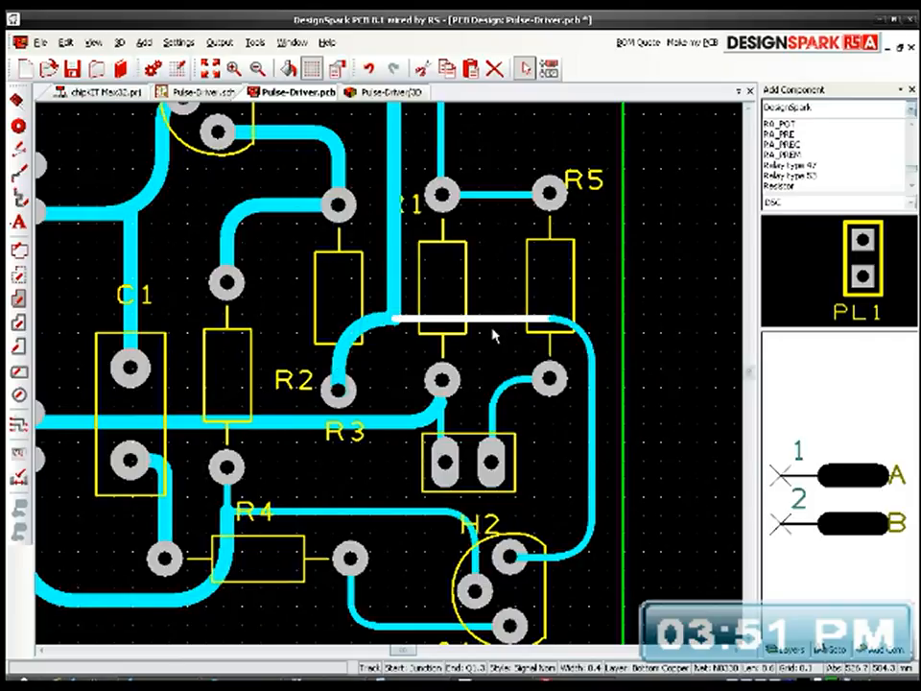
key(s)
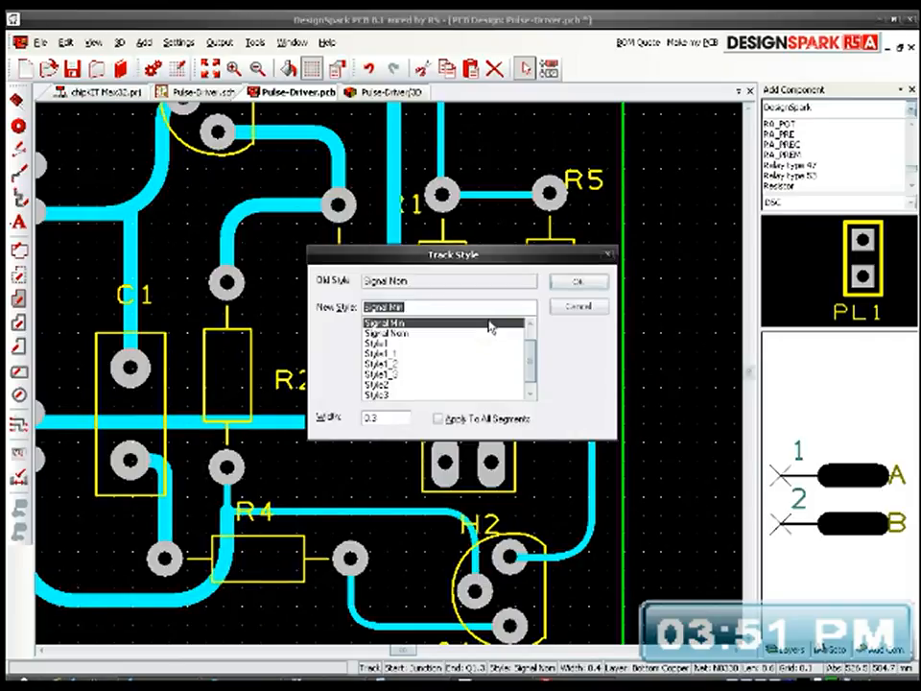
click(423, 355)
click(472, 418)
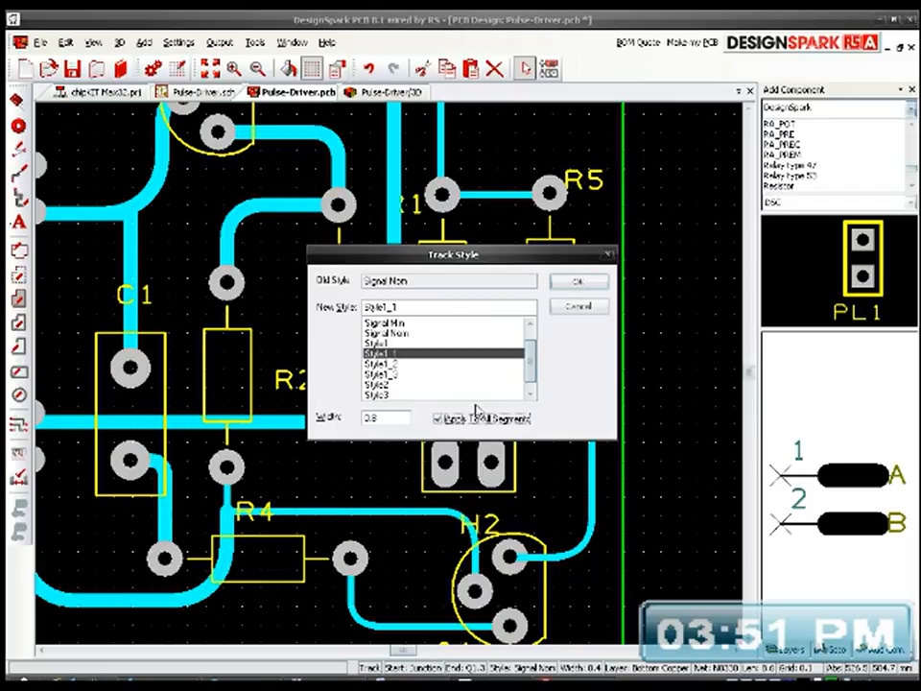
click(573, 282)
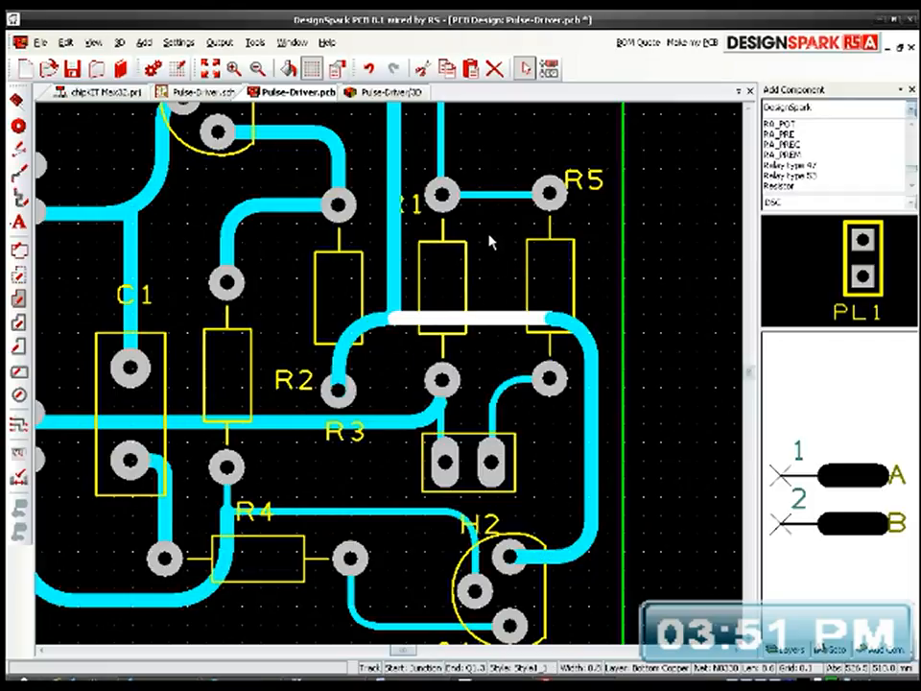
Step: Set the track between R1's pad 2 and R5's pad 2 to Style1_1, width 0.8, applied to all segments
mouse_move(487, 204)
click(487, 200)
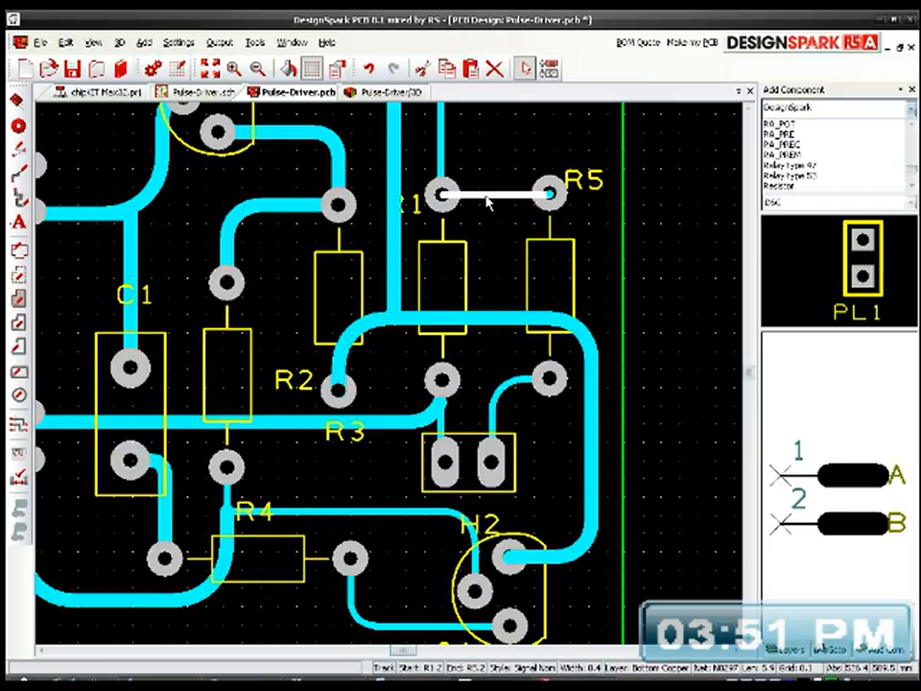
key(s)
click(419, 353)
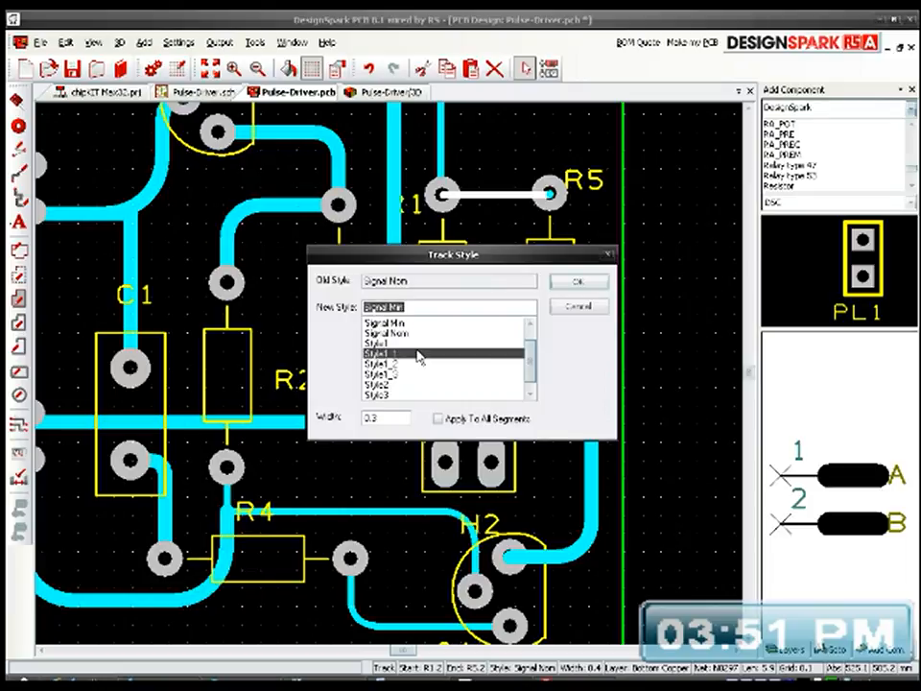
click(437, 419)
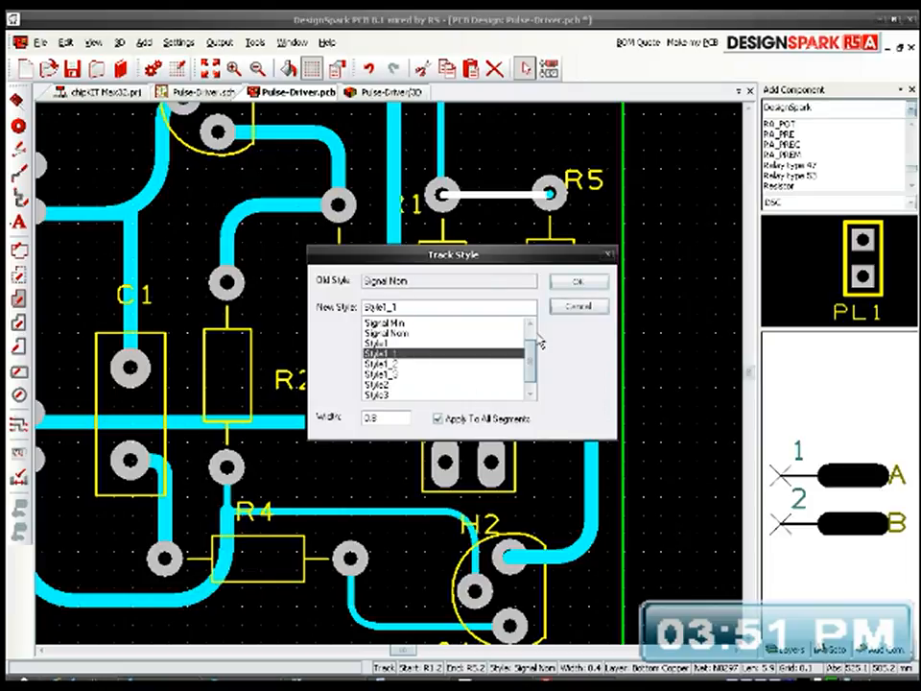
click(577, 281)
Step: Set the vertical track from R1's pad 2 to H1's pad 1 to Style1_1, width 0.8, applied to all segments
middle_drag(496, 272, 508, 366)
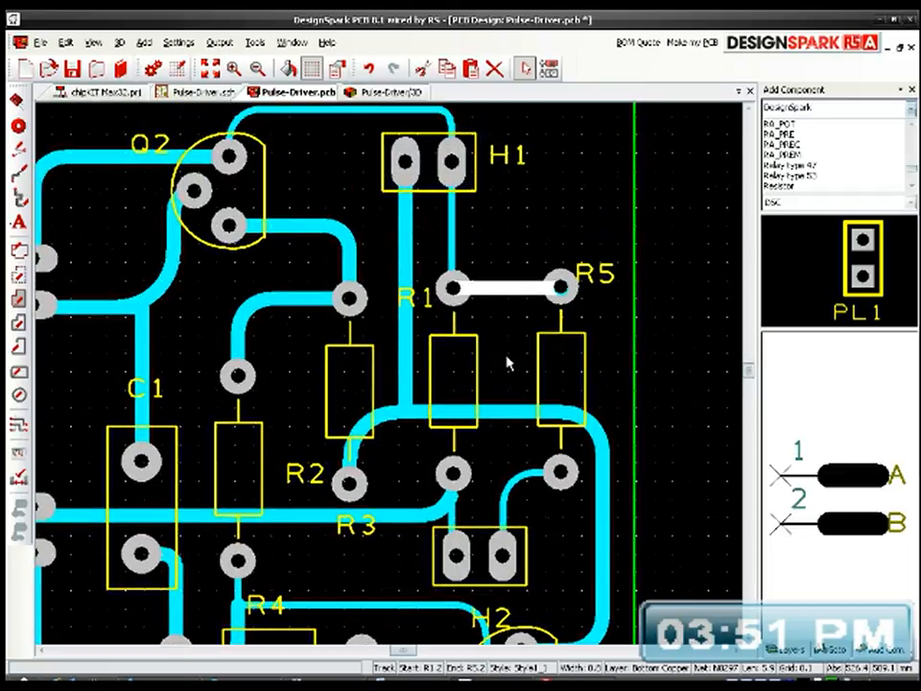
click(453, 244)
key(s)
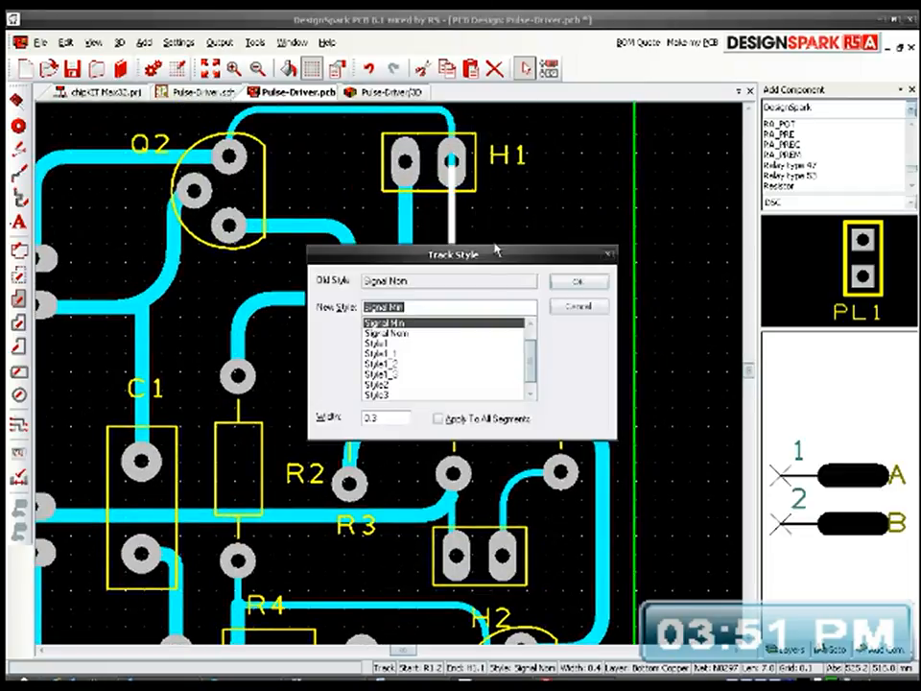
click(412, 353)
click(438, 419)
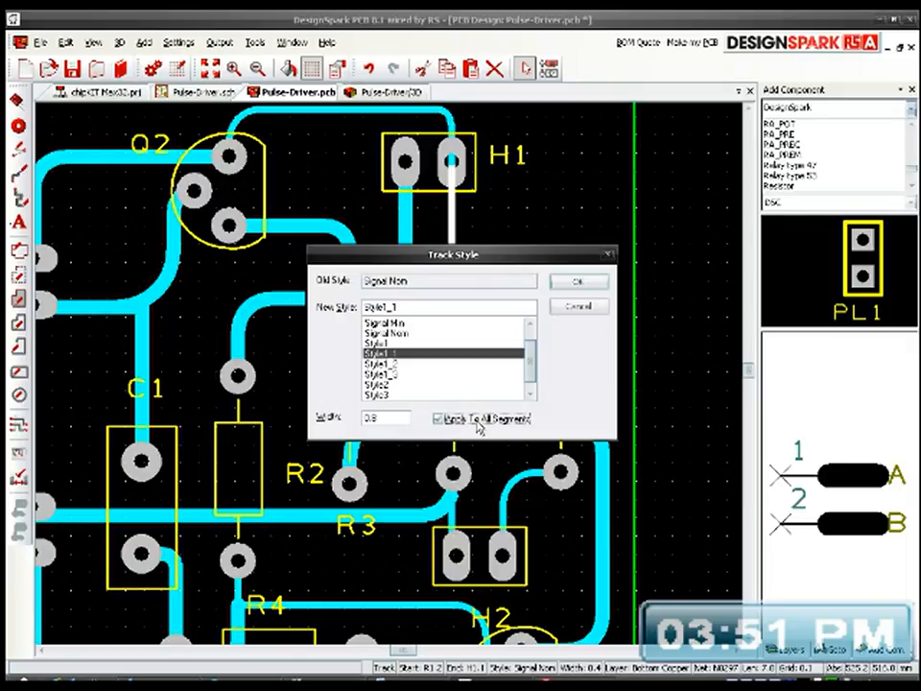
click(576, 281)
Step: Set the track from H1's pad 1 to Q2's pad 3 to Style1_1, width 0.8, applied to all segments
middle_drag(513, 232, 566, 335)
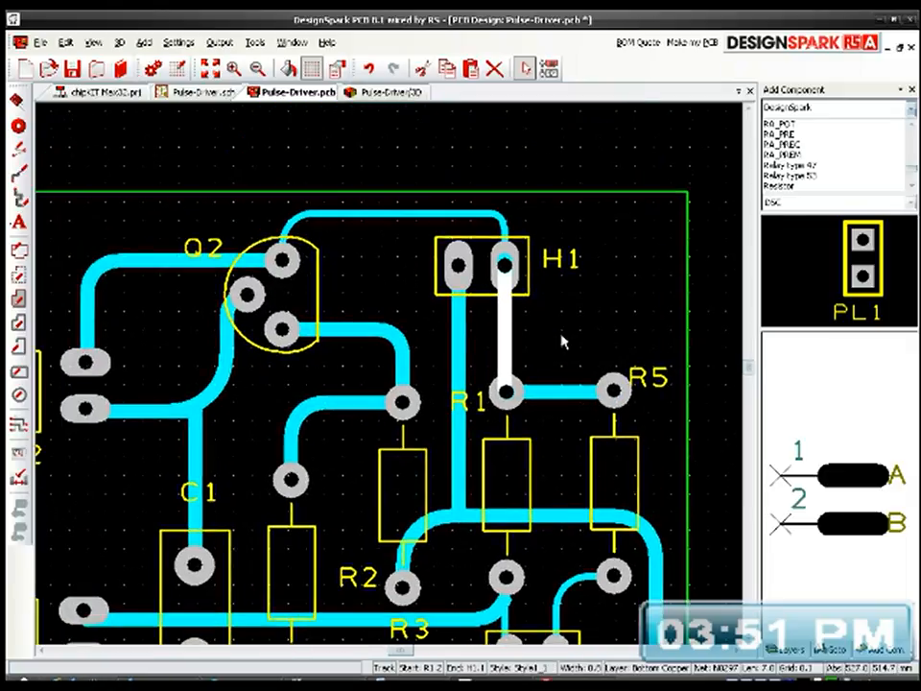
click(433, 215)
key(s)
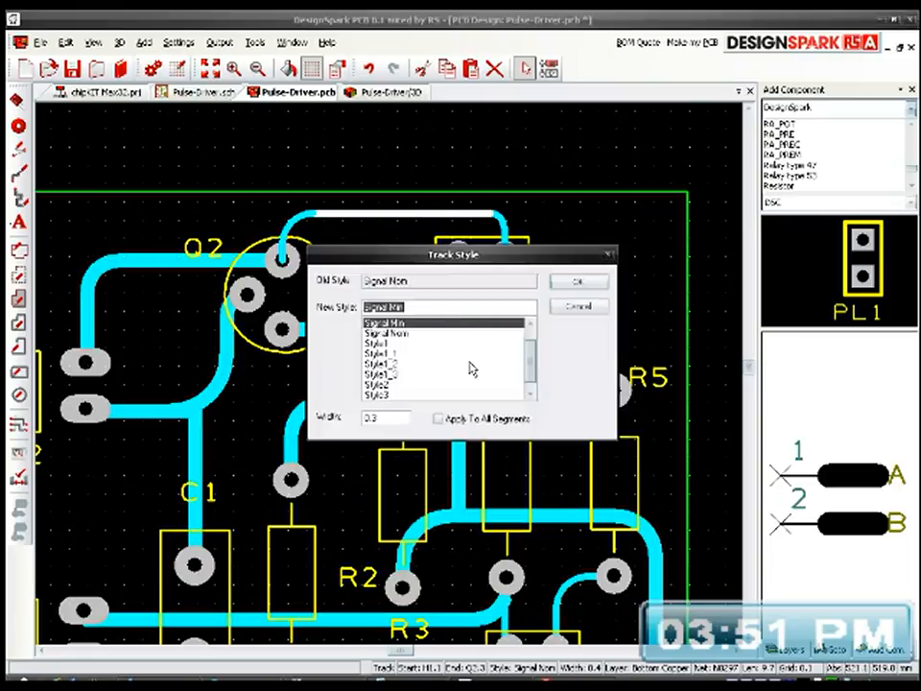
click(469, 423)
click(580, 282)
Step: Set the short track from the junction below R1 to H2's pad 2 to Style1_1, width 0.8, applied to all segments
middle_drag(525, 409, 505, 356)
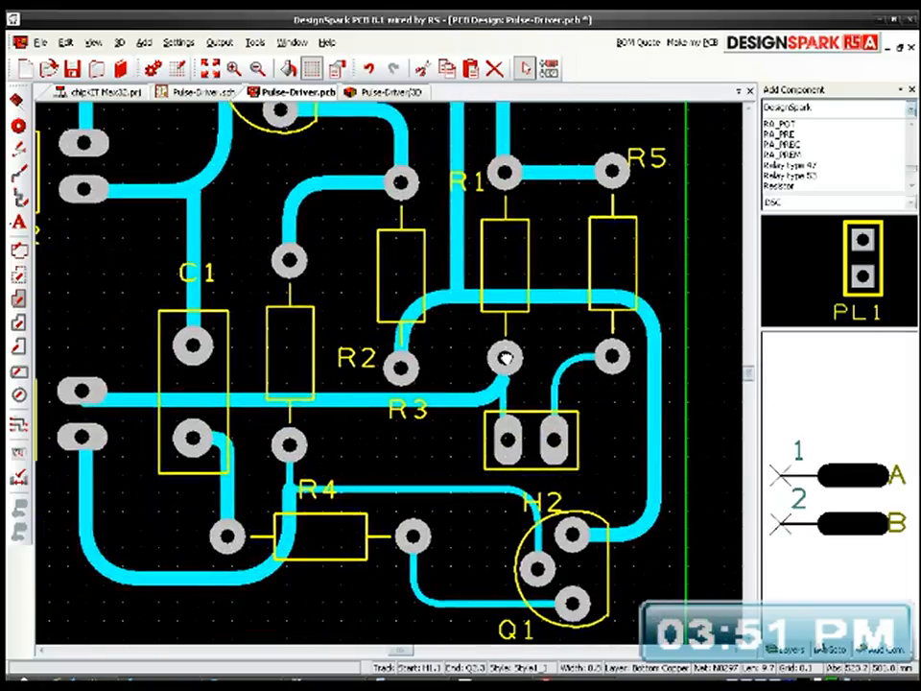
click(507, 413)
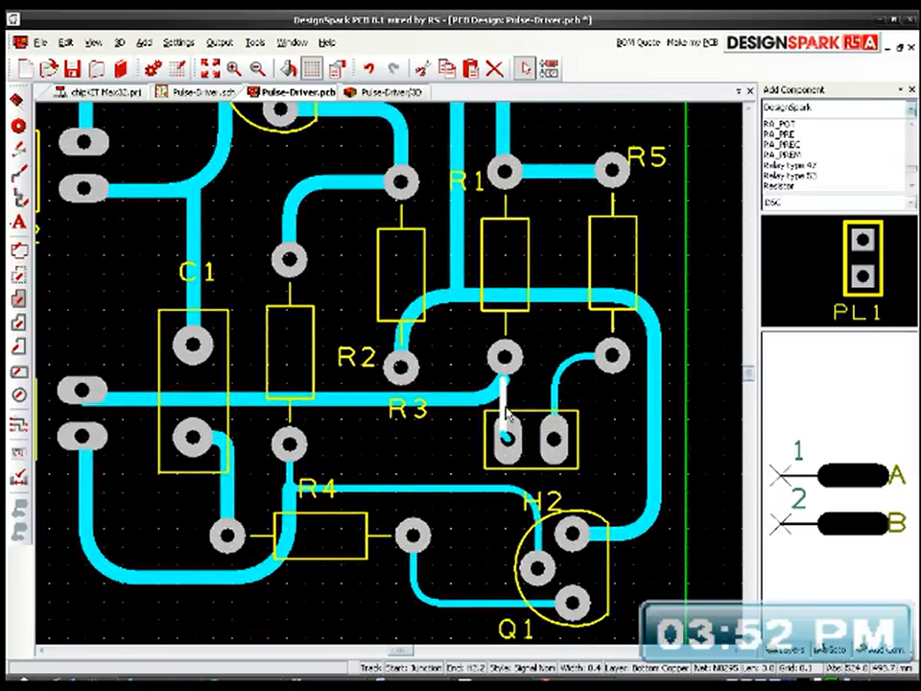
key(s)
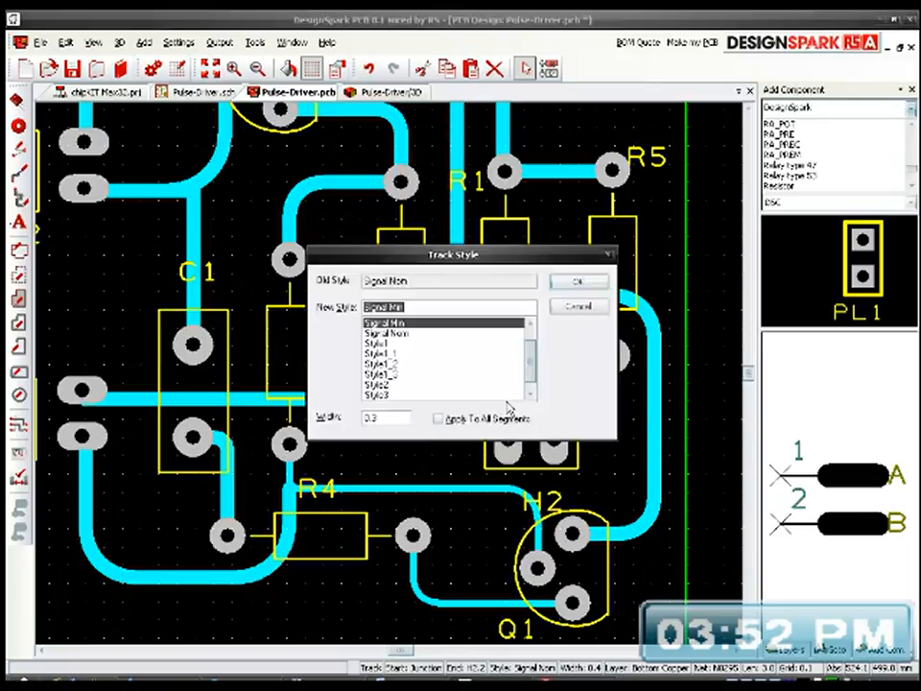
click(398, 354)
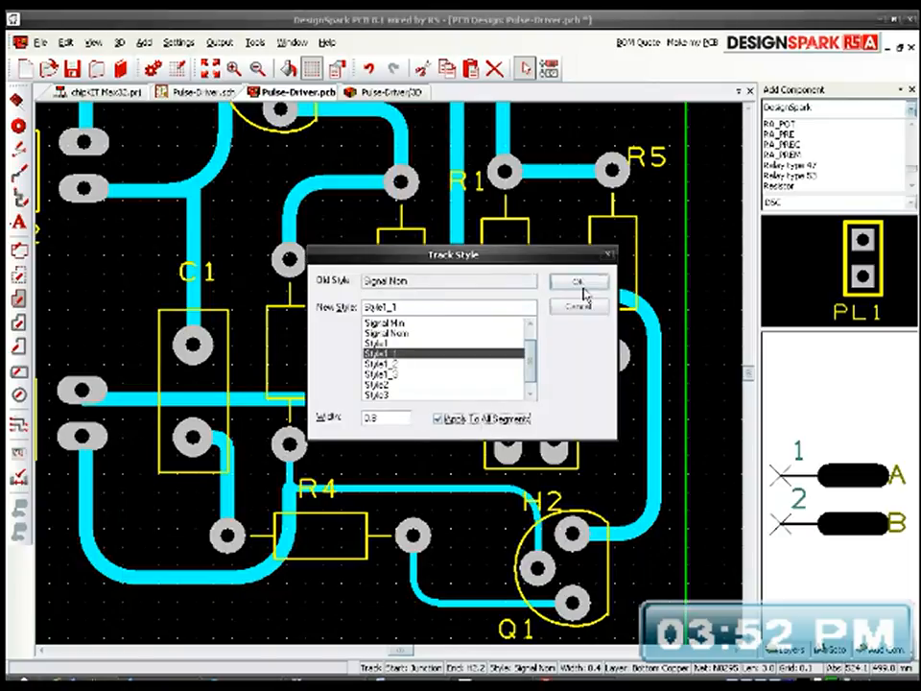
click(579, 282)
Step: Set the curved track from R5's pad 1 to H2's pad 1 to Style1_1, width 0.8, applied to all segments
click(560, 379)
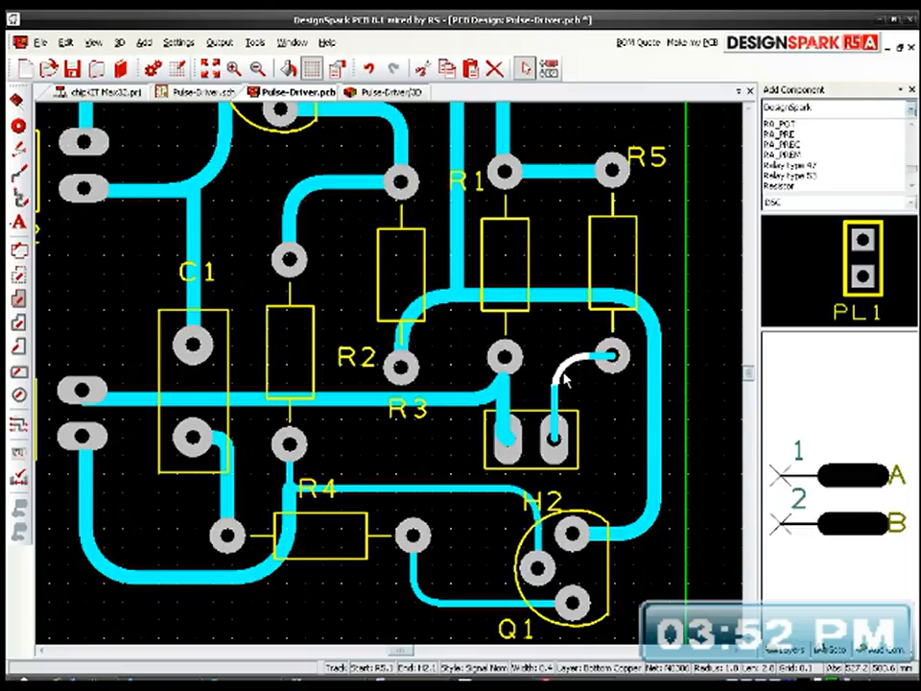
key(s)
click(403, 353)
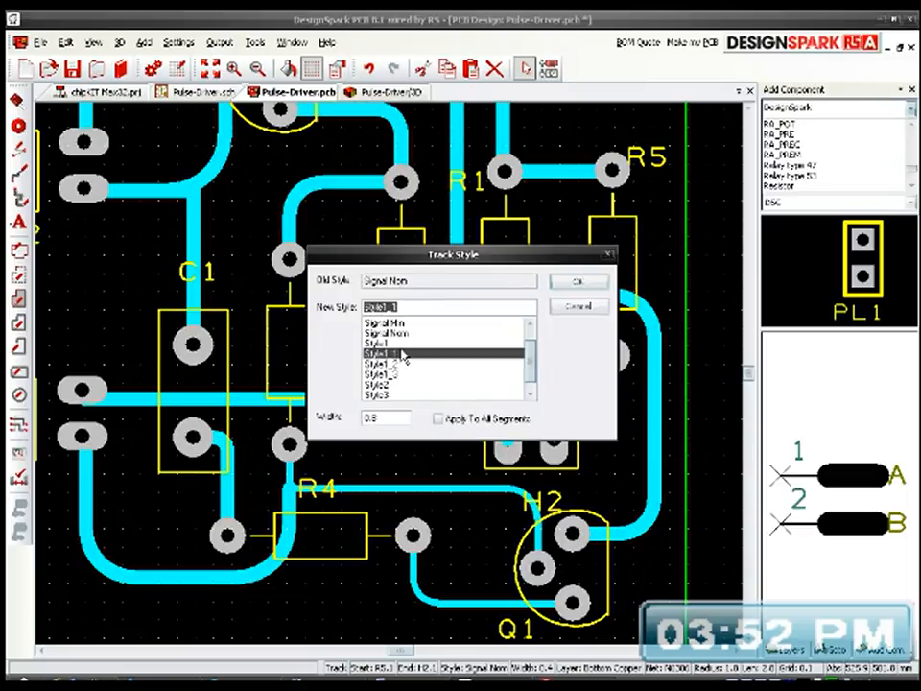
click(468, 421)
click(579, 282)
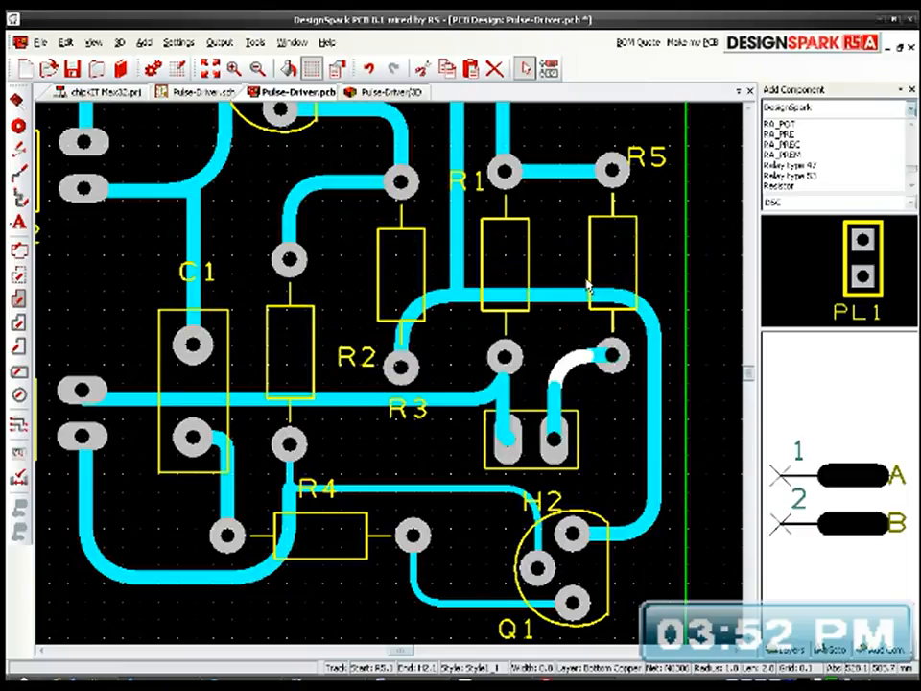
Step: Set the track from the junction below R2 to Q1's pad 2 to Style1_1, width 0.8, applied to all segments
scroll(488, 373, down, 1)
scroll(488, 373, up, 1)
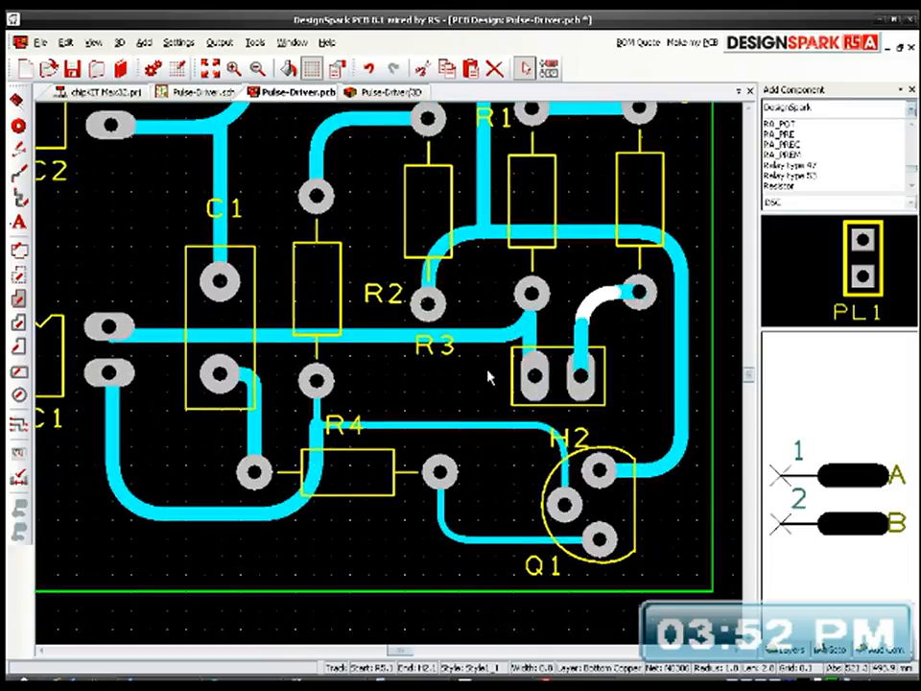
click(462, 425)
key(s)
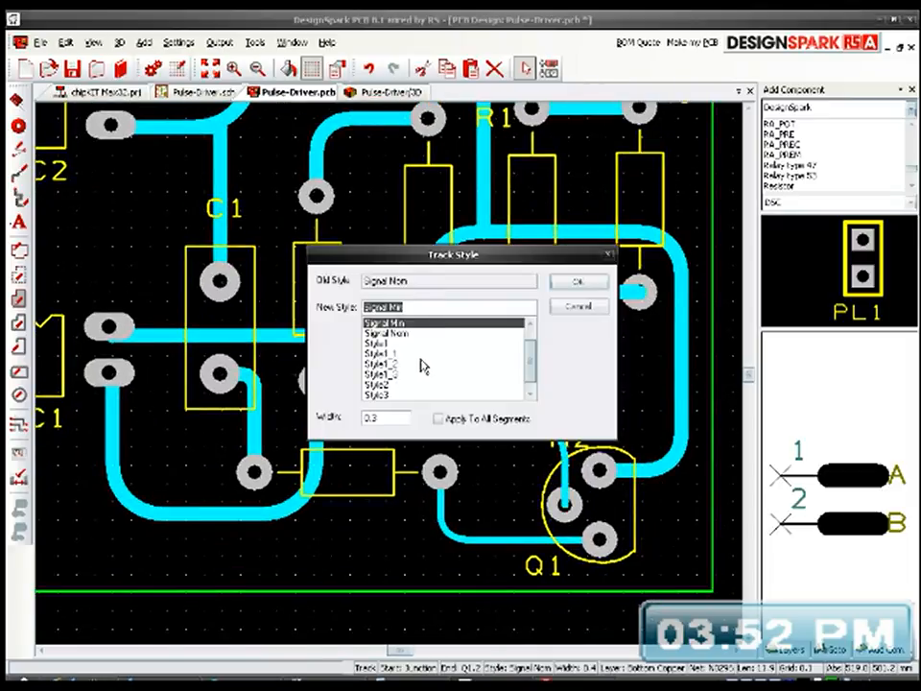
click(403, 354)
click(438, 420)
click(573, 286)
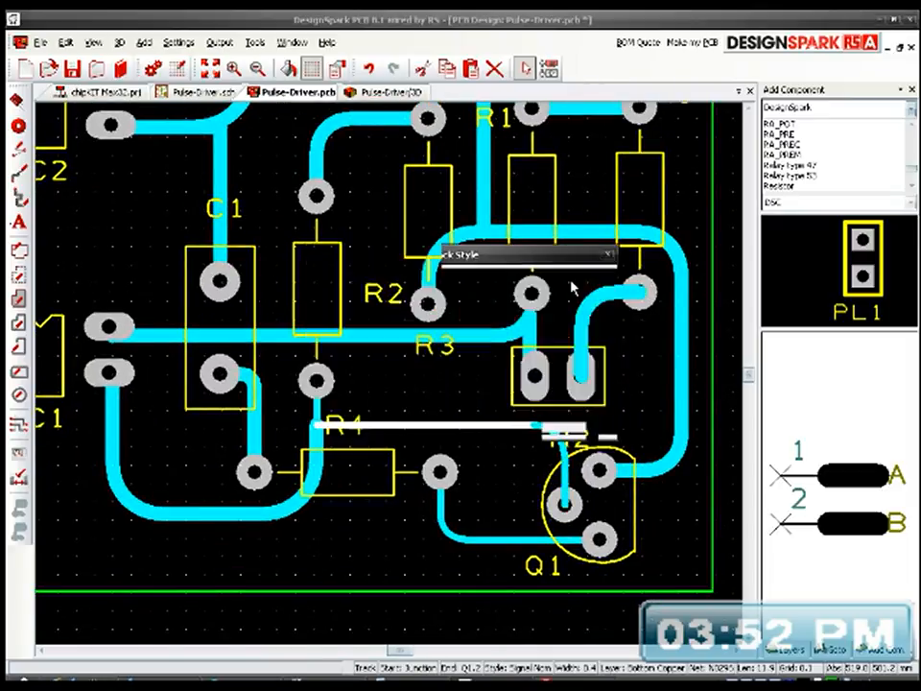
Step: Set the track from R4's pad 2 to Q1's pad 1 to Style1_1, width 0.8, applied to all segments
click(477, 542)
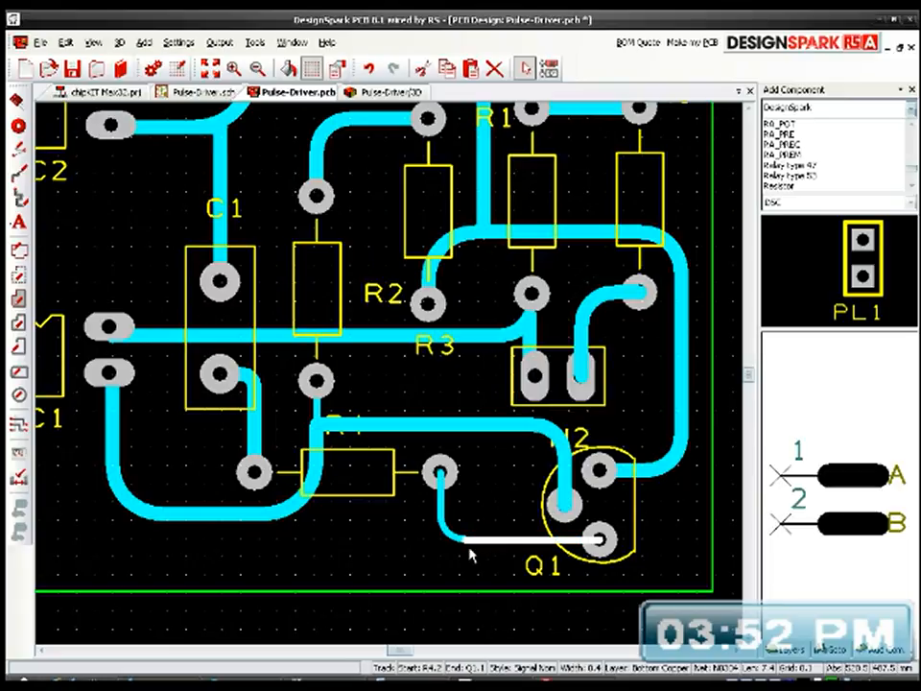
key(s)
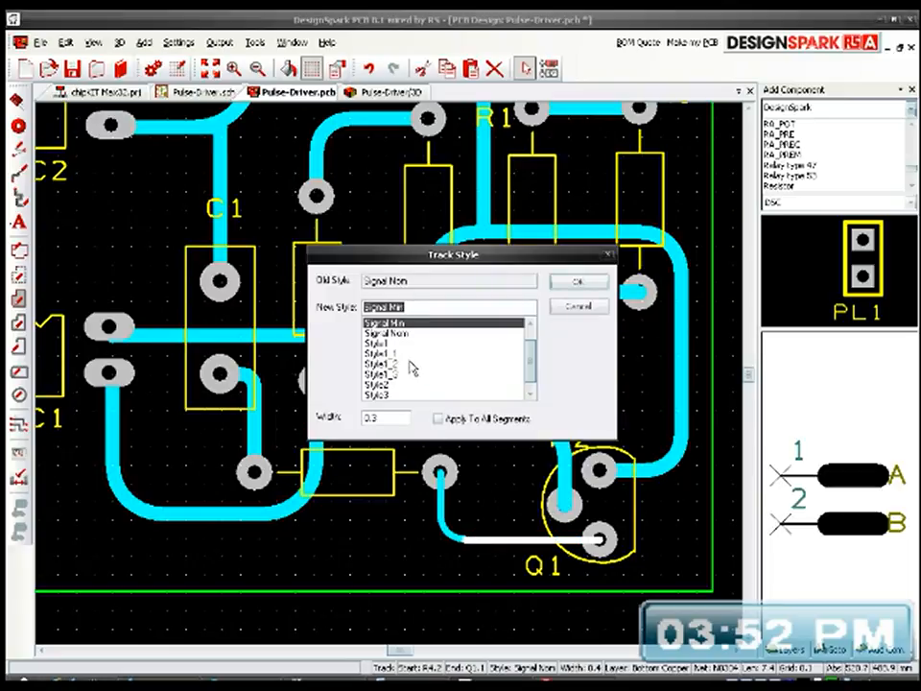
click(407, 354)
click(467, 419)
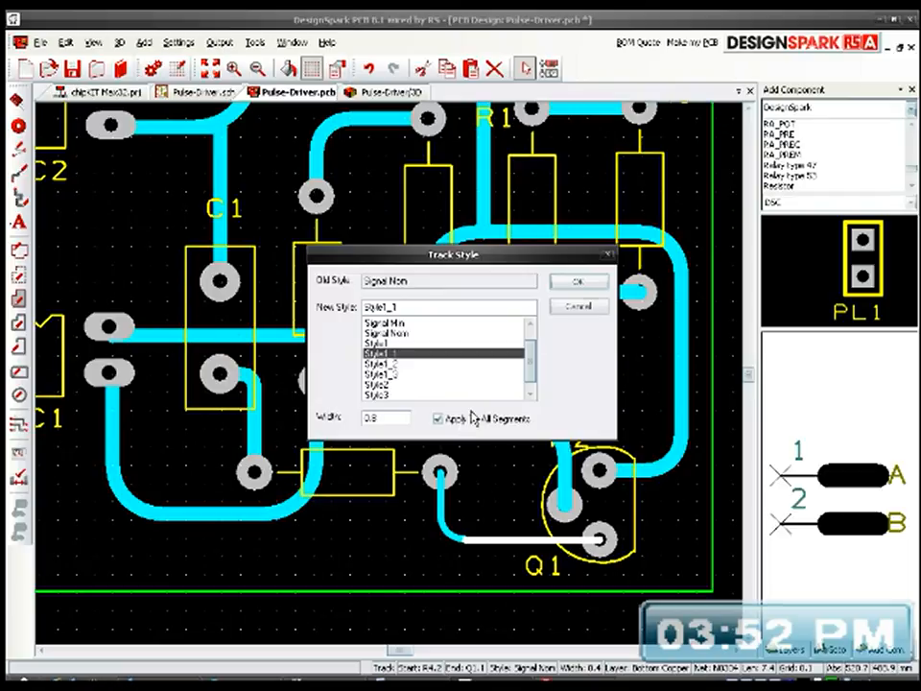
click(577, 285)
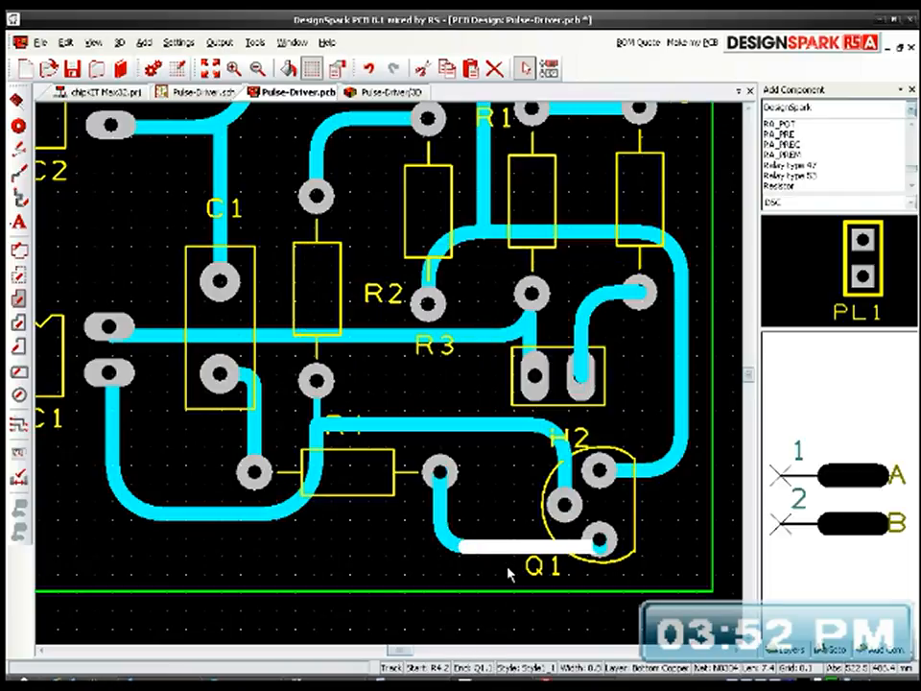
Step: Move capacitor C1 slightly down and shift resistor R2 about 1.7 mm down and 0.2 mm left
click(491, 486)
mouse_move(516, 459)
middle_down()
mouse_move(531, 483)
mouse_move(521, 444)
middle_up()
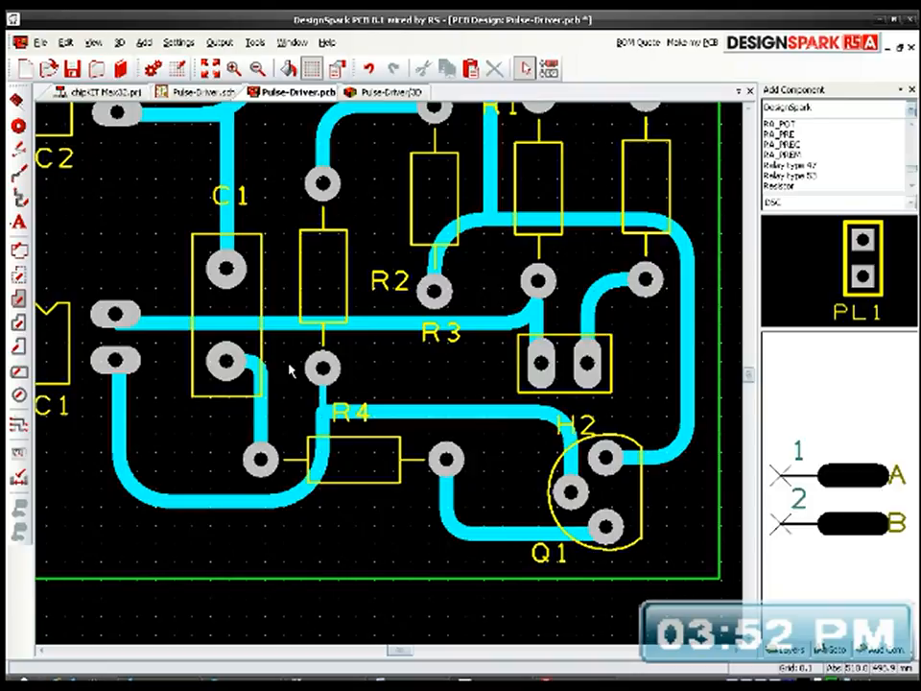
drag(230, 403, 230, 421)
mouse_move(374, 332)
mouse_down()
mouse_move(371, 350)
mouse_move(346, 335)
mouse_move(347, 367)
mouse_move(343, 352)
mouse_up()
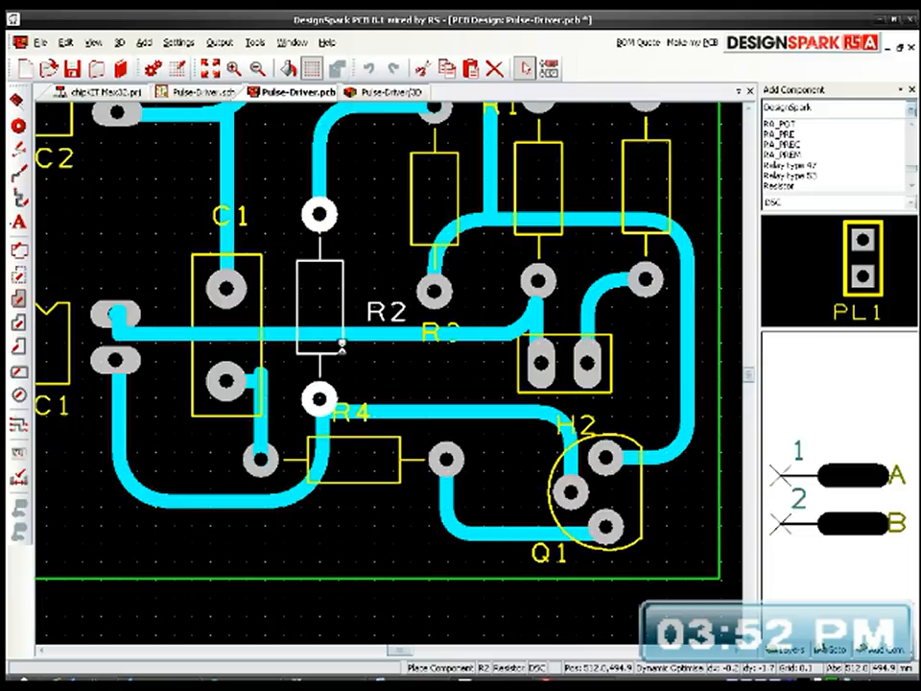
click(365, 270)
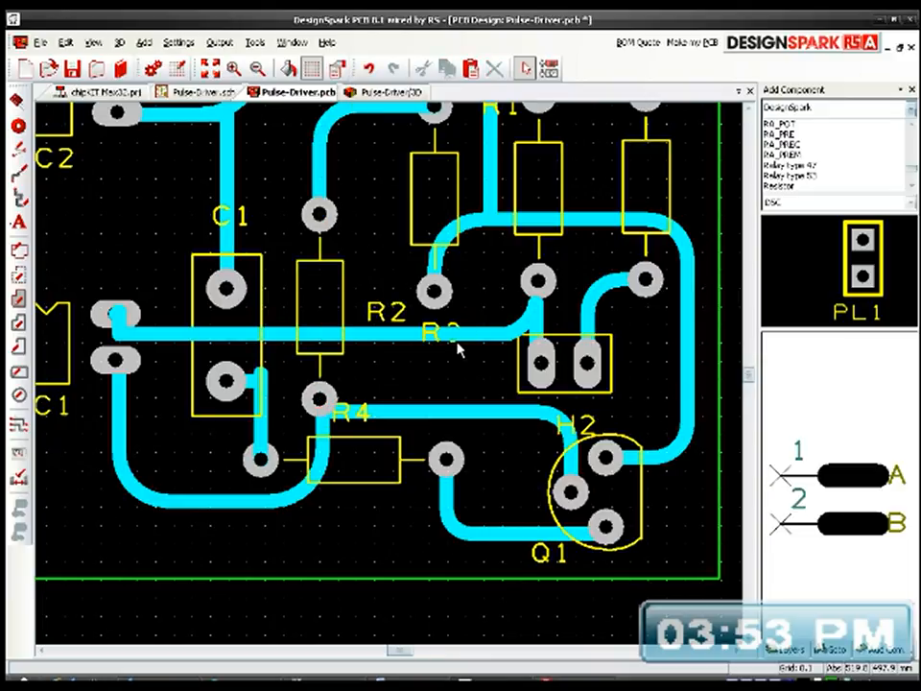
Step: Fillet the corner of the long horizontal track where it meets IC1's pad 4
click(120, 334)
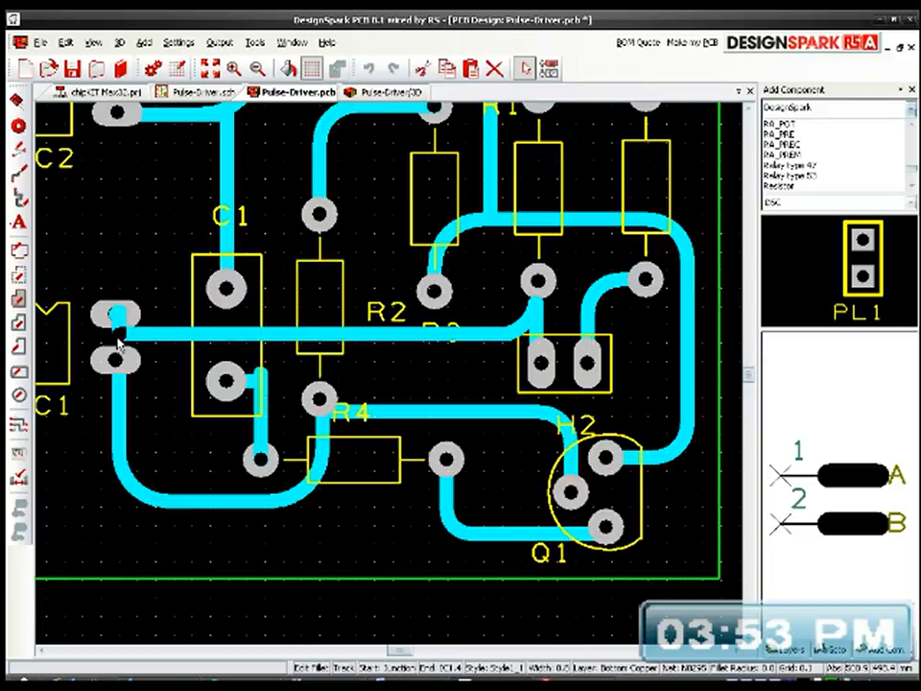
click(170, 263)
middle_drag(231, 351, 251, 302)
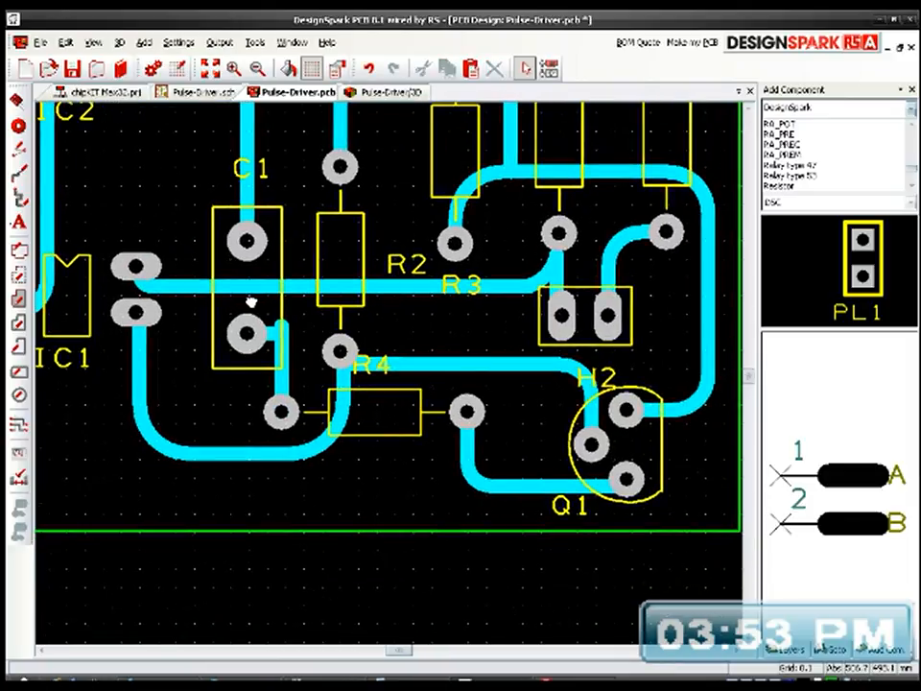
Step: Replace the square-cornered track between R4's pad 1 and C1's pad 1 with a track that has a curved corner
click(283, 363)
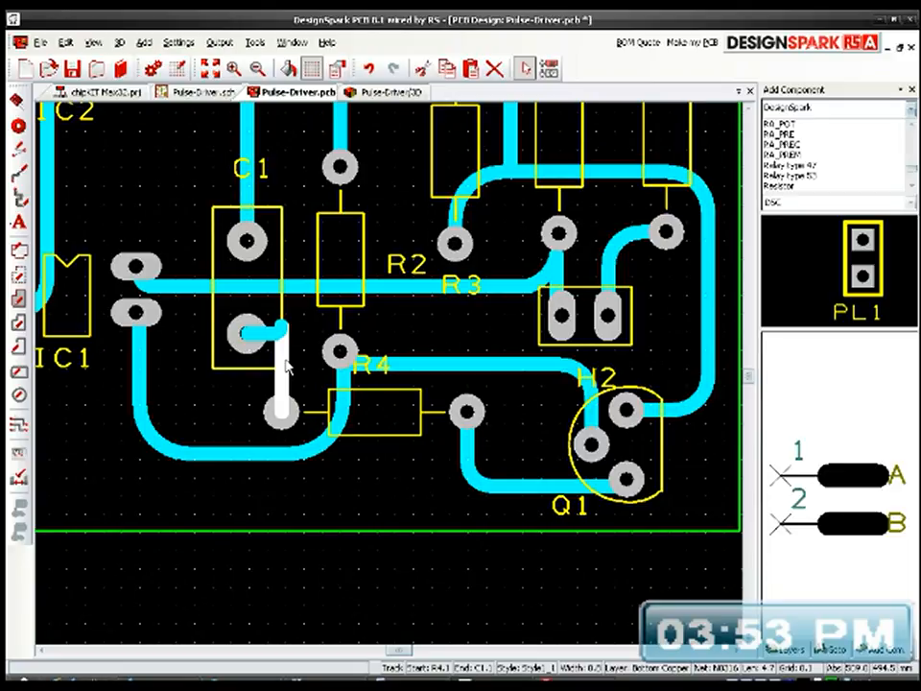
drag(178, 322, 296, 416)
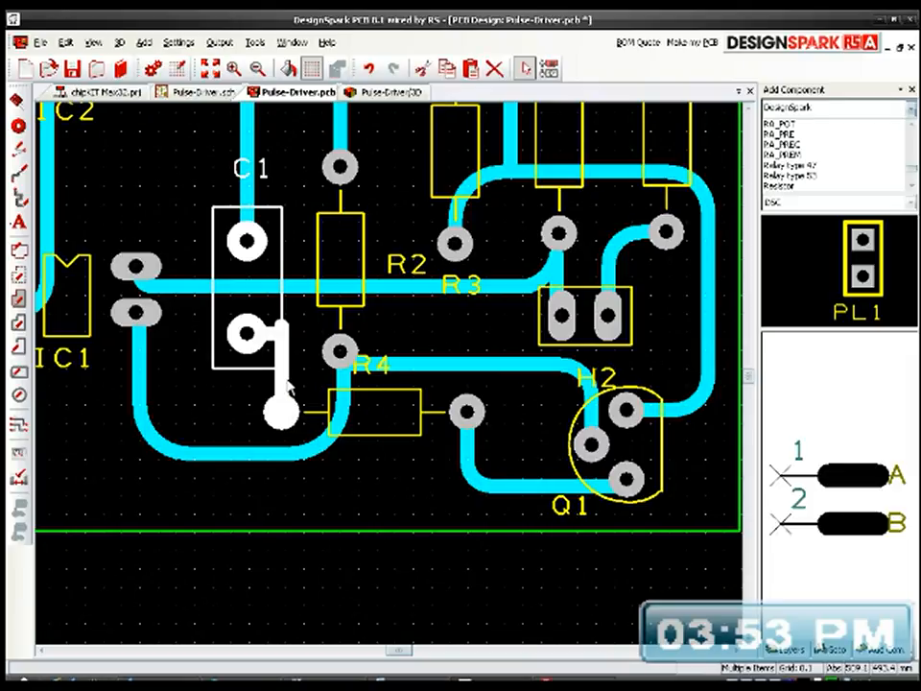
key(Delete)
drag(281, 412, 247, 334)
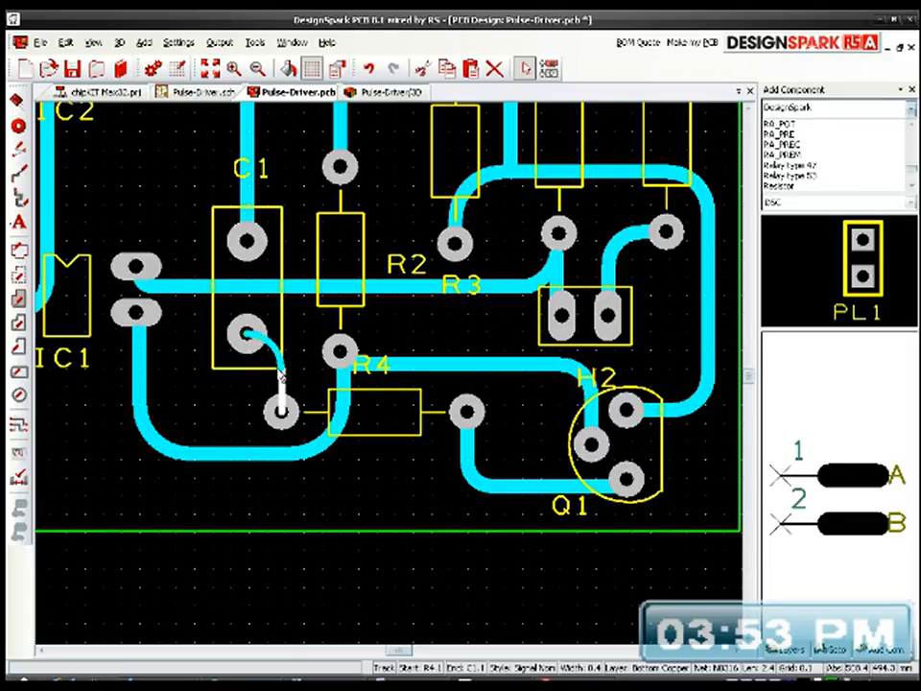
Step: Set the redrawn track between R4's pad 1 and C1's pad 1 to Style1_1, width 0.8, applied to all segments
key(s)
click(408, 354)
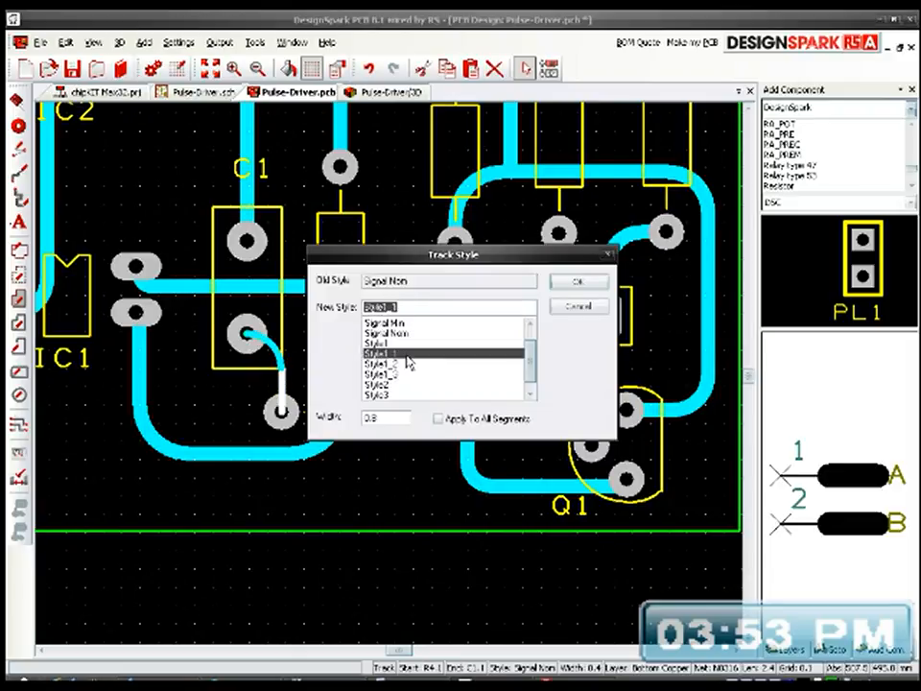
click(438, 419)
click(566, 284)
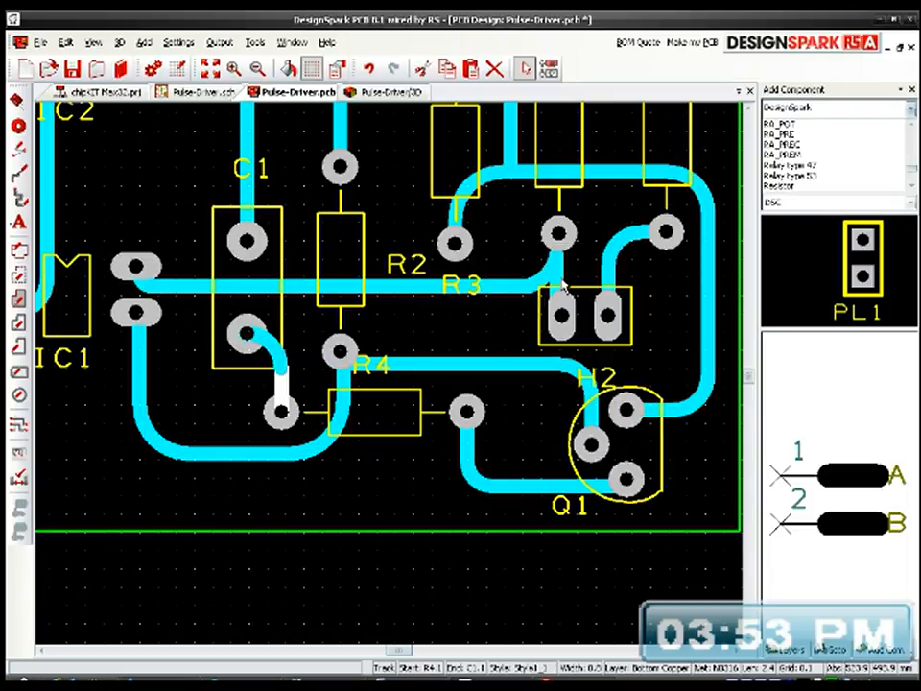
click(378, 486)
Step: Fit the whole board in view and save the Pulse-Driver PCB design
middle_drag(401, 501, 385, 514)
scroll(384, 513, down, 1)
middle_drag(384, 309, 550, 425)
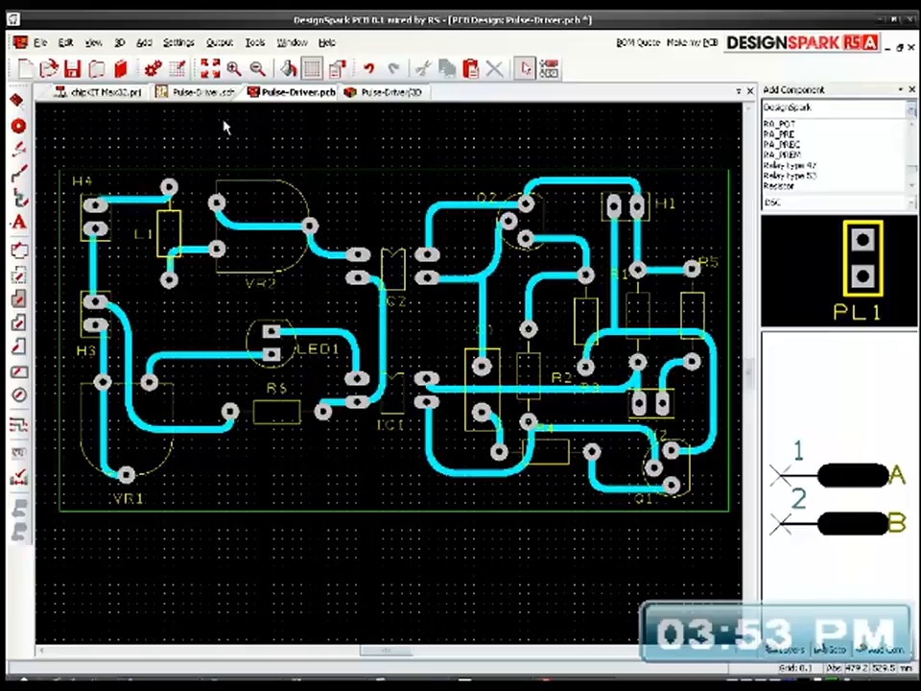
click(210, 70)
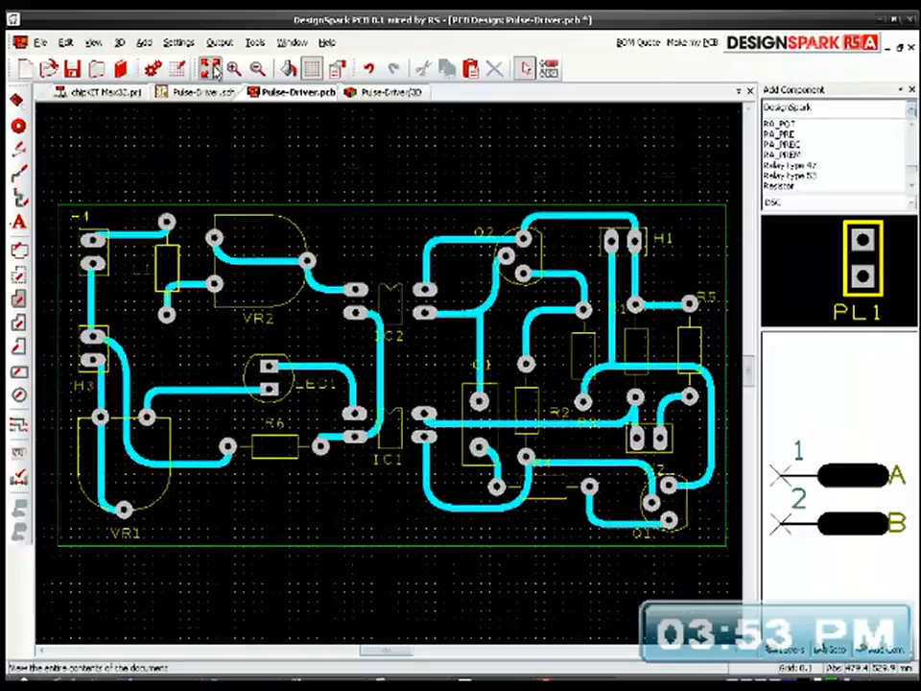
click(72, 68)
Step: Rebuild the board's 3D view and inspect the updated copper tracks and the component side
click(381, 93)
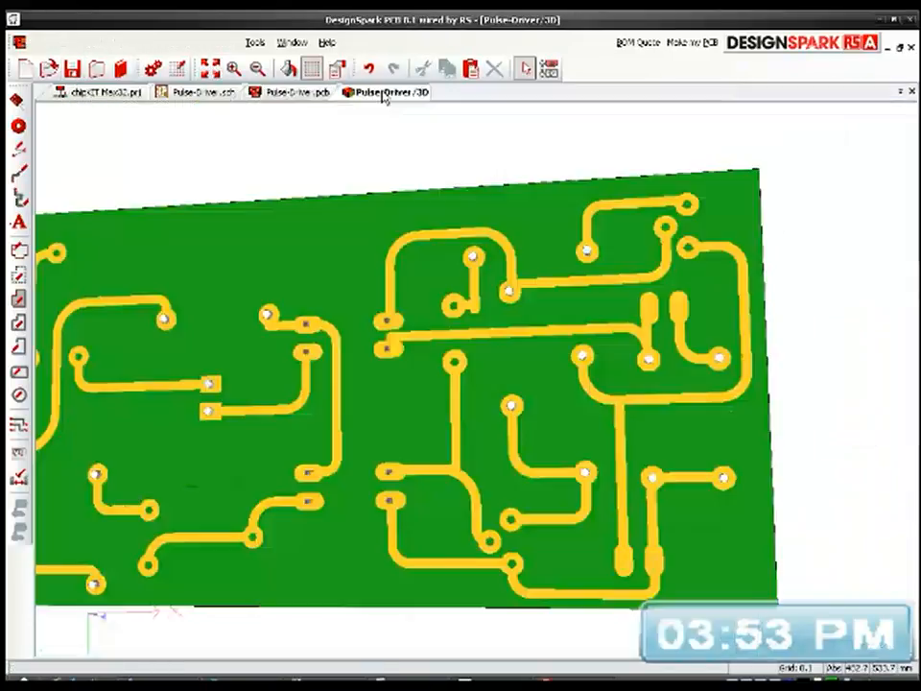
key(Left)
key(Left)
key(Left)
key(Left)
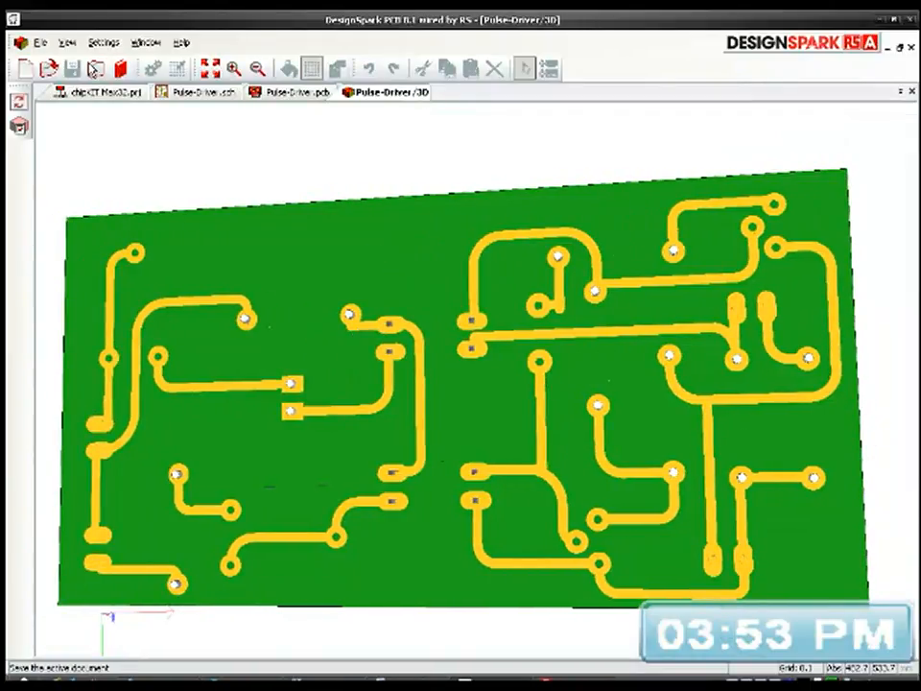
click(66, 42)
click(96, 141)
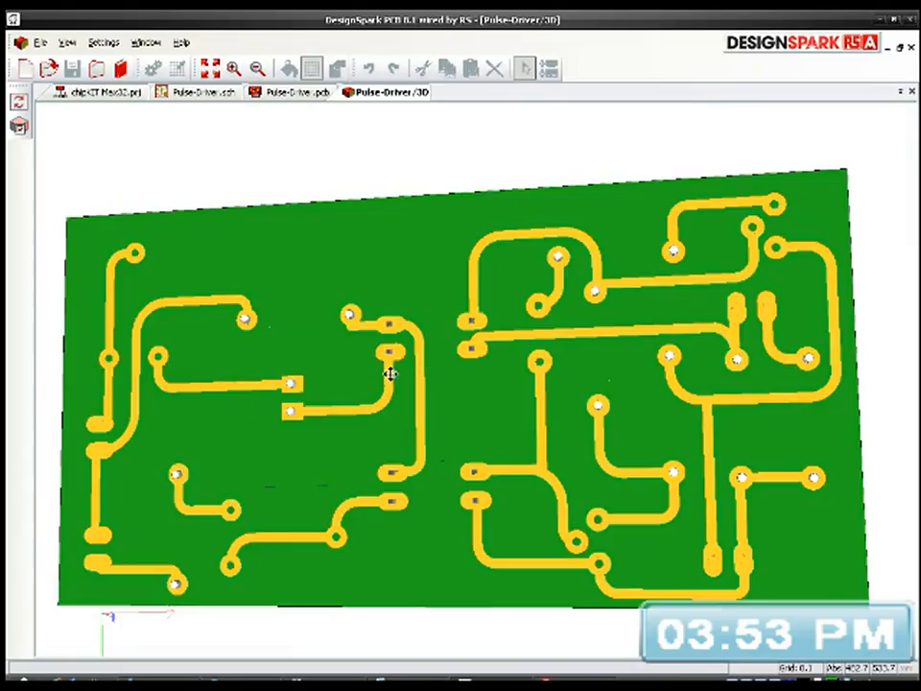
mouse_move(394, 325)
mouse_down()
mouse_move(414, 306)
mouse_move(431, 530)
mouse_move(464, 643)
mouse_move(438, 448)
mouse_move(461, 313)
mouse_move(517, 586)
mouse_move(521, 540)
mouse_move(539, 519)
mouse_move(518, 487)
mouse_move(529, 496)
mouse_move(371, 477)
mouse_move(408, 472)
mouse_move(432, 493)
mouse_move(423, 473)
mouse_move(441, 413)
mouse_move(401, 465)
mouse_move(419, 434)
mouse_move(388, 310)
mouse_up()
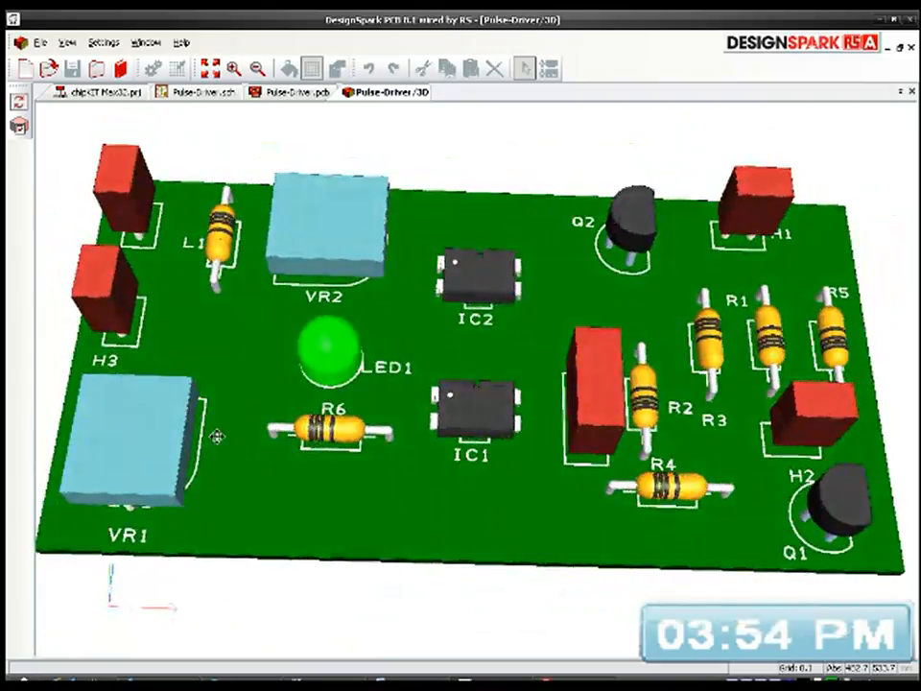
drag(318, 429, 279, 458)
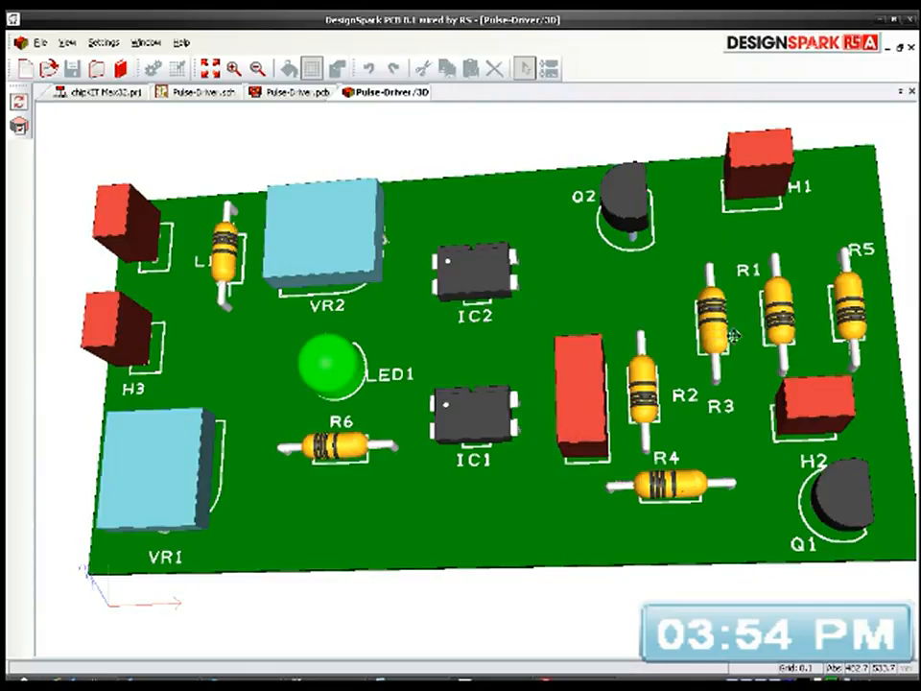
Step: Examine the connections of the H1 power input and the H2 MOSFET output in the Pulse-Driver schematic
click(219, 95)
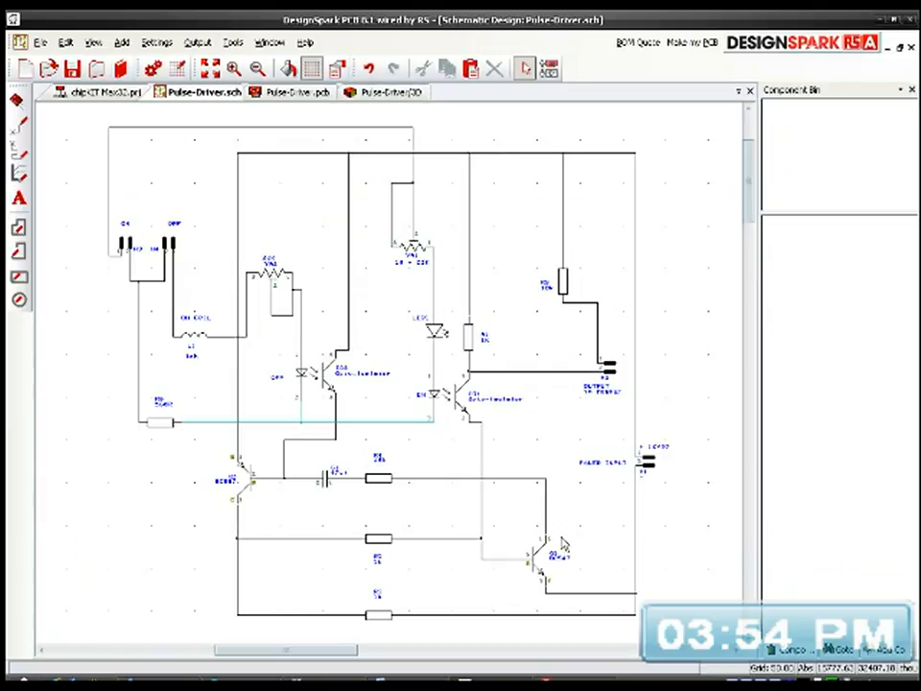
scroll(641, 469, up, 2)
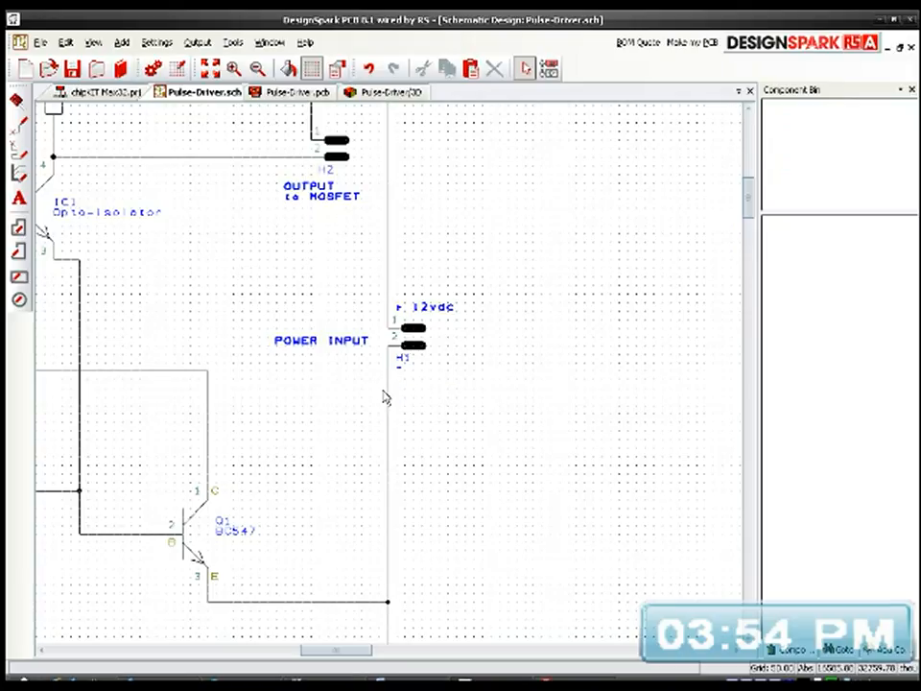
middle_drag(243, 281, 483, 491)
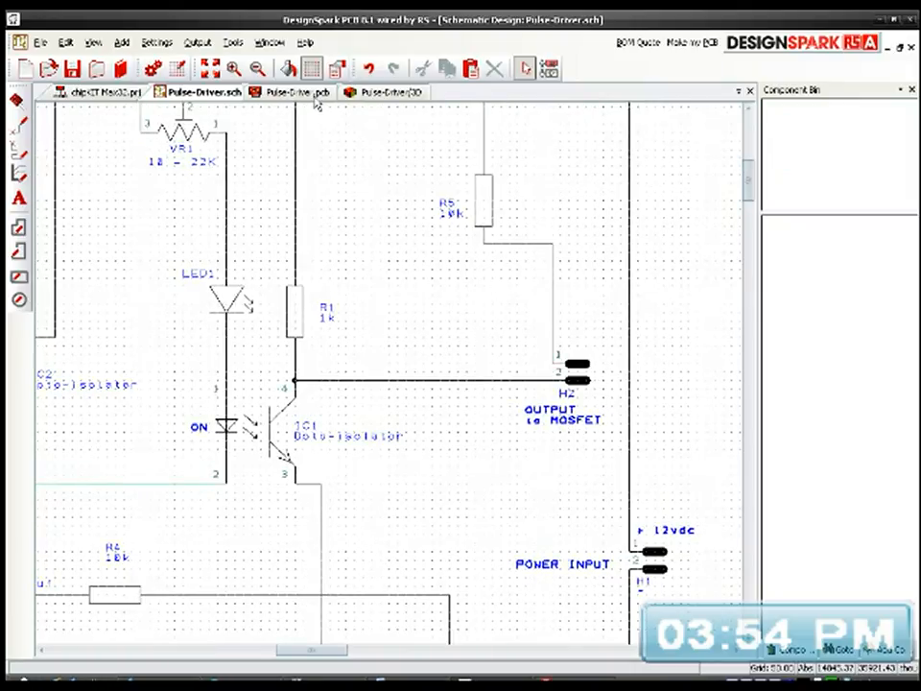
Step: Move H2's reference name on the PCB to the right of the H2 connector, at about 529.0, 496.2
click(296, 92)
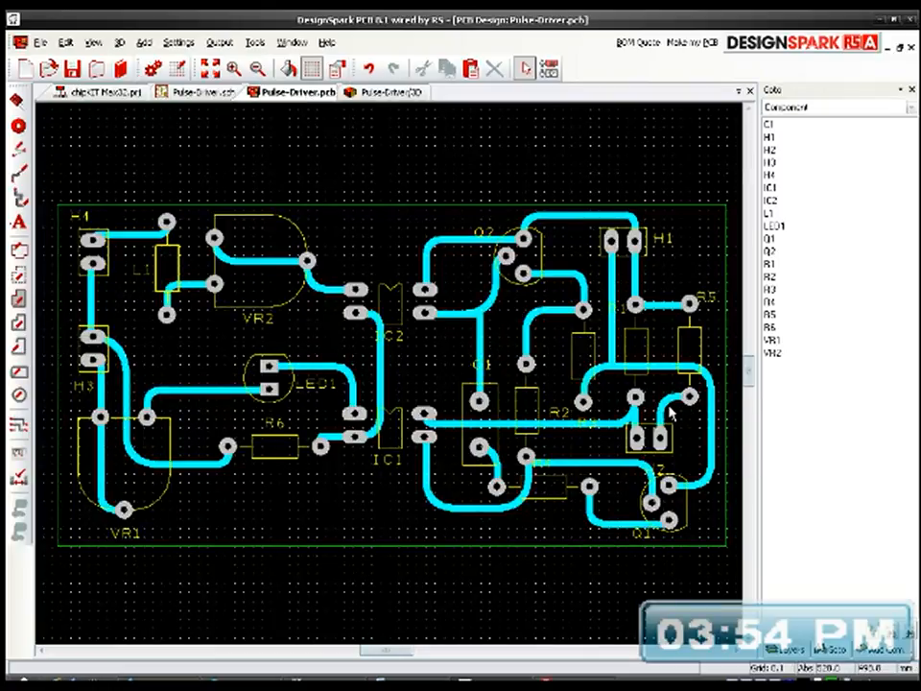
scroll(656, 481, up, 1)
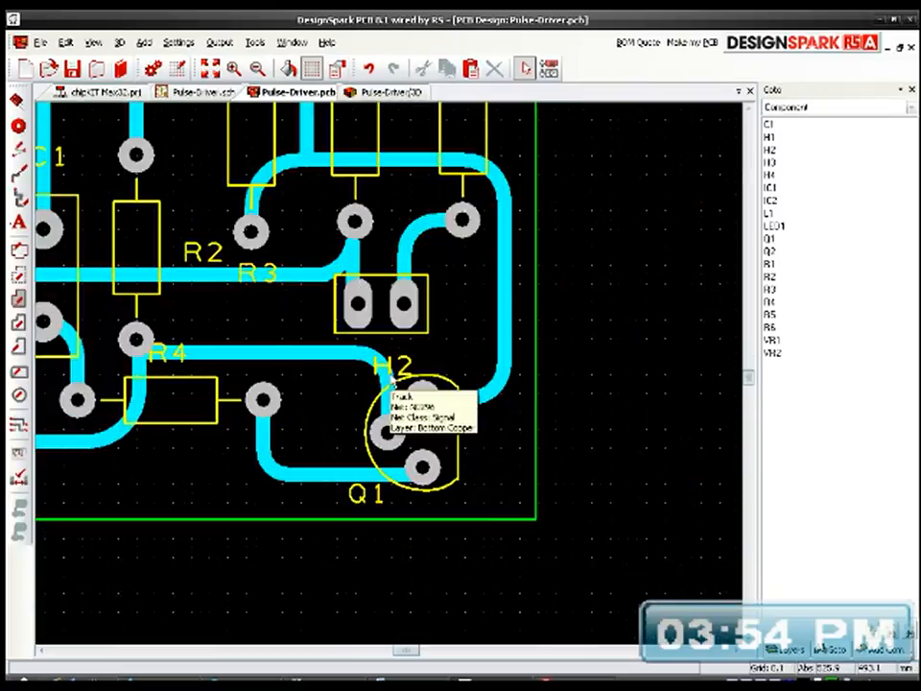
click(407, 368)
drag(407, 368, 477, 305)
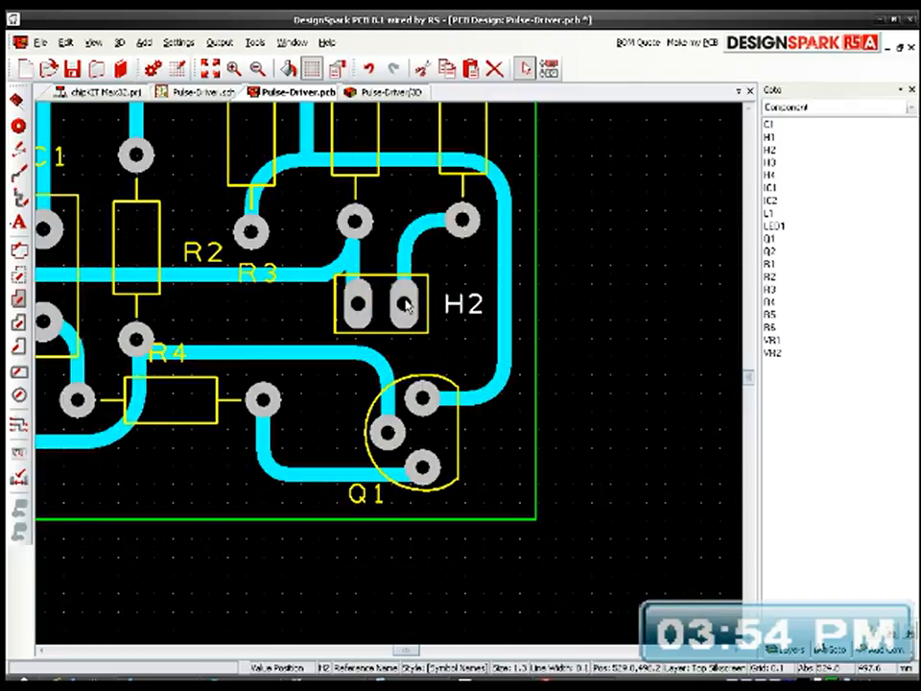
Step: Refresh the board's 3D view and inspect the component side and the reference labels from several angles
click(374, 92)
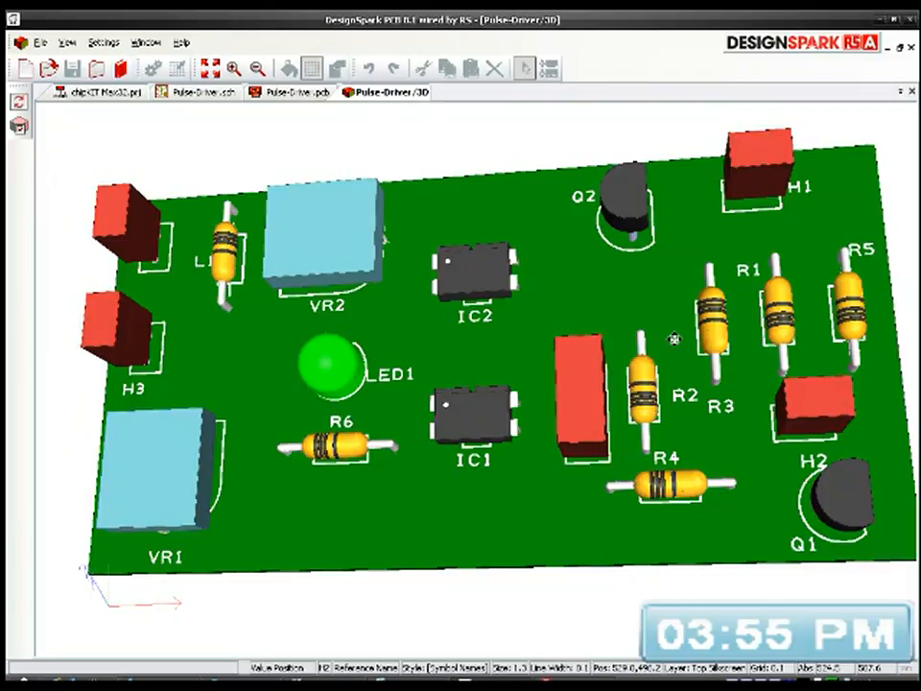
drag(784, 362, 790, 385)
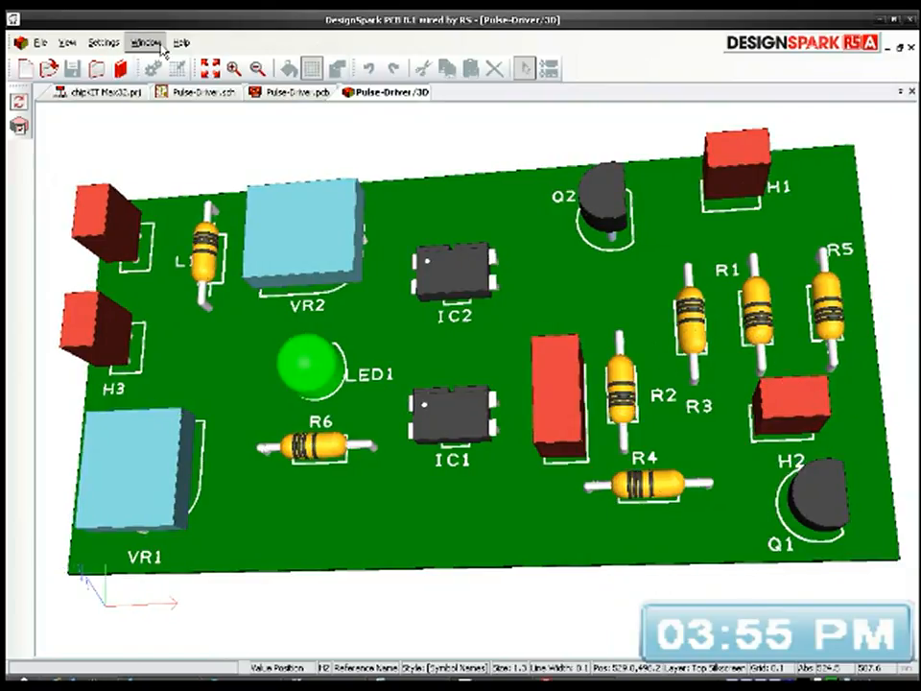
click(66, 43)
click(103, 132)
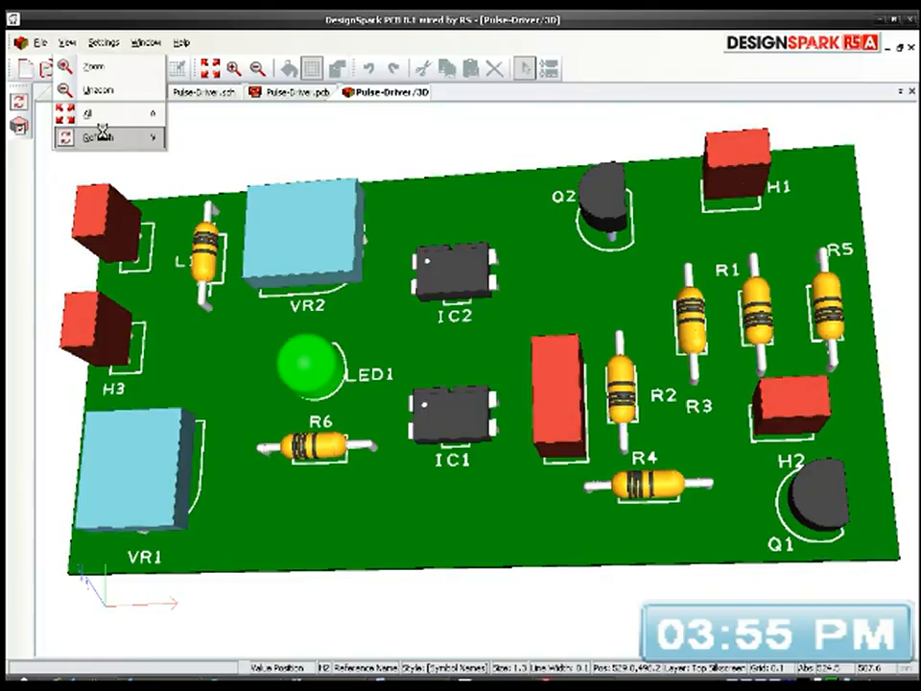
drag(690, 345, 618, 355)
scroll(472, 391, down, 2)
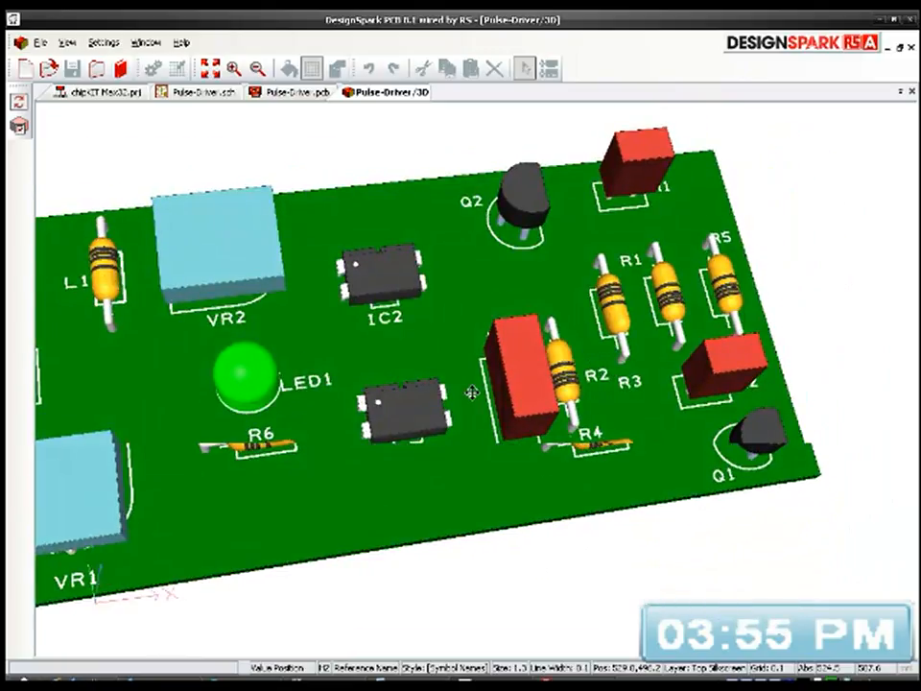
scroll(112, 327, left, 4)
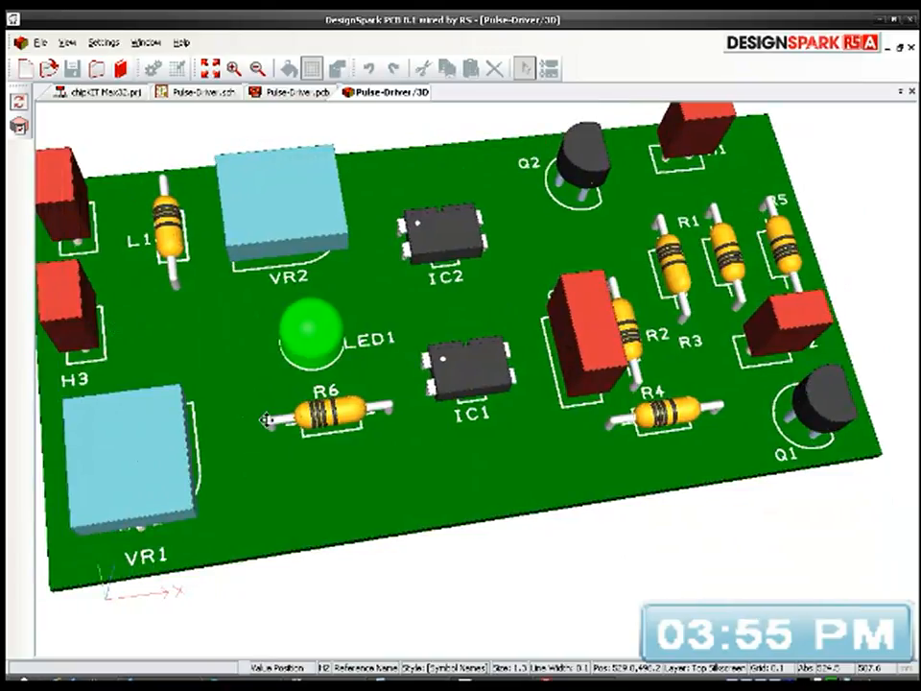
drag(229, 392, 391, 380)
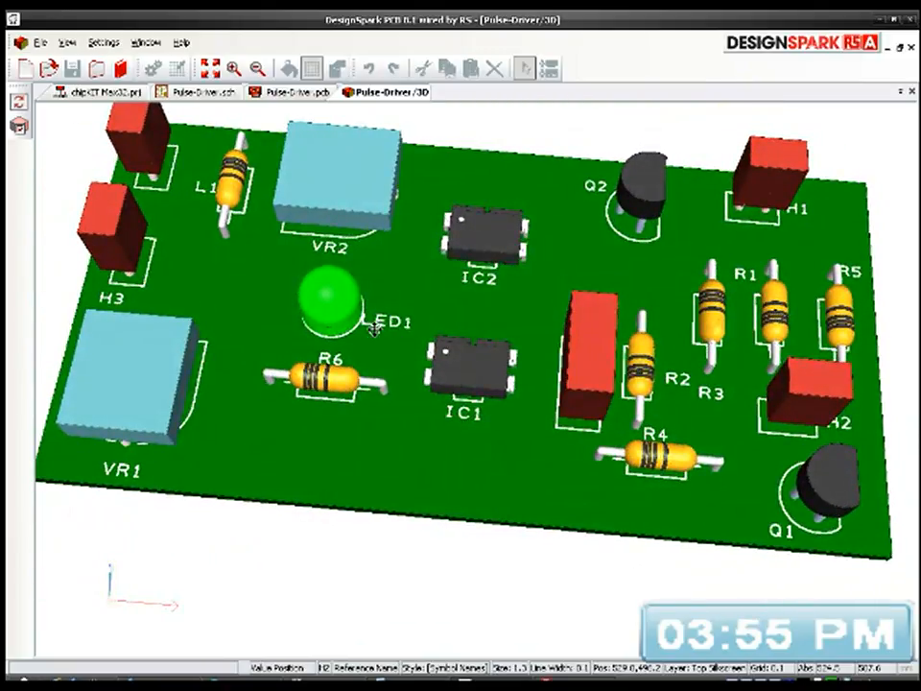
Step: Move LED1's reference name on the PCB above and to the right of the LED outline, and save the design
click(293, 92)
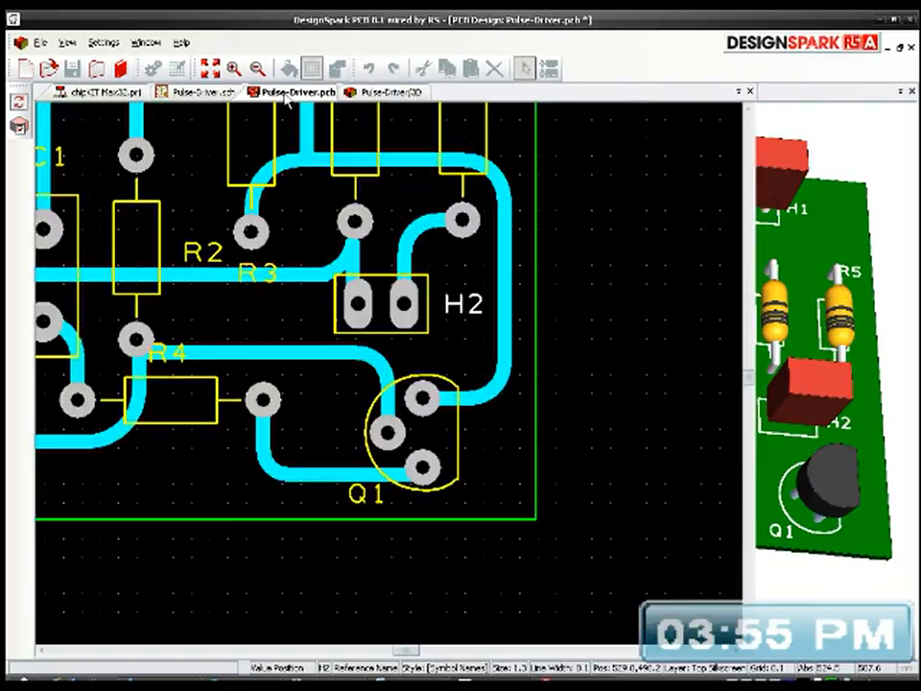
middle_drag(170, 310, 662, 494)
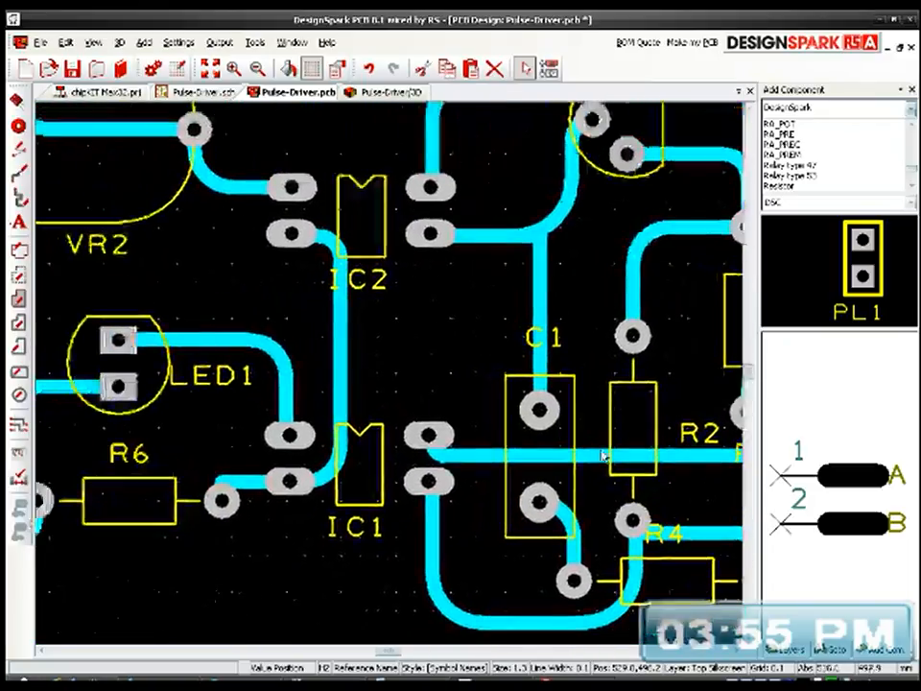
drag(213, 384, 236, 323)
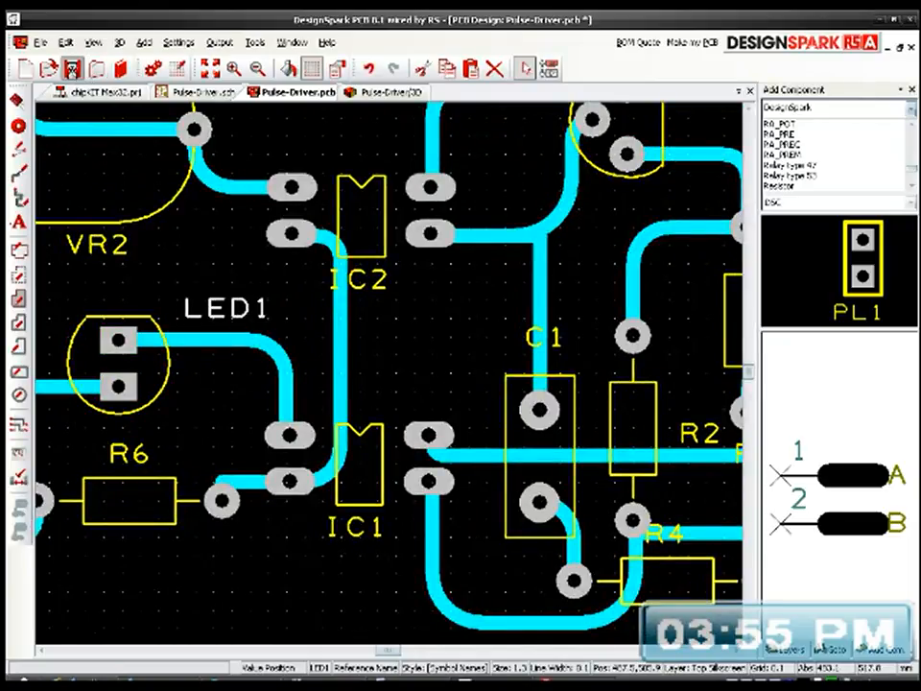
click(72, 67)
Step: Refresh the 3D view and check the LED1 label's placement from a steeper angle
click(388, 94)
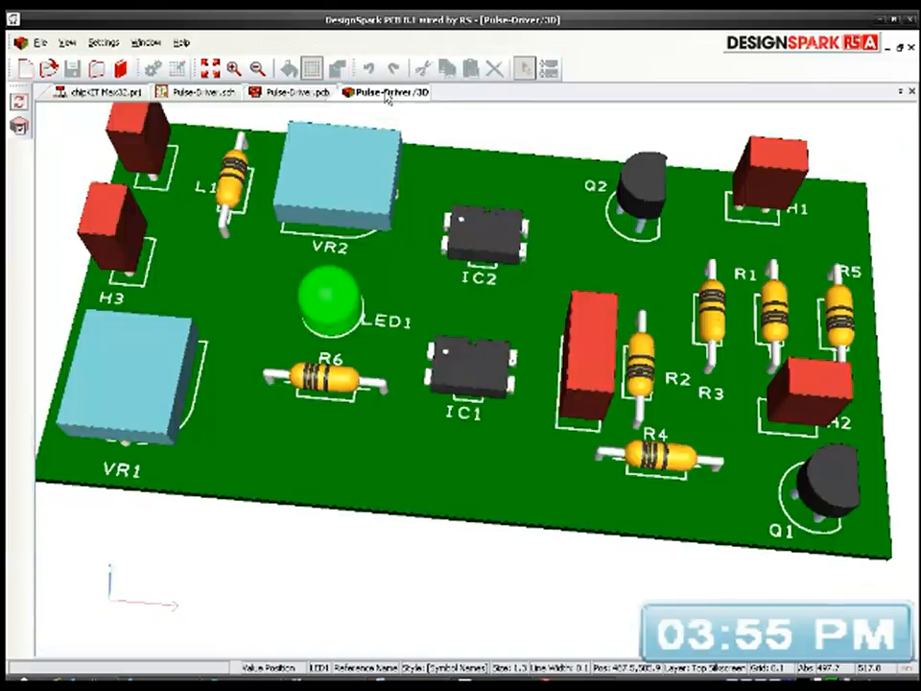
click(67, 42)
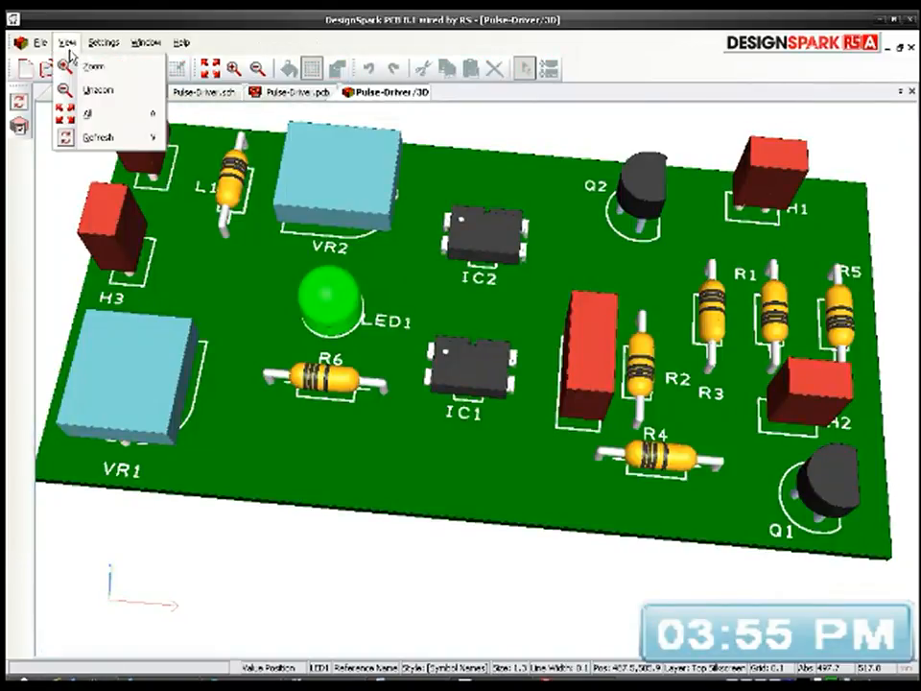
drag(293, 267, 417, 291)
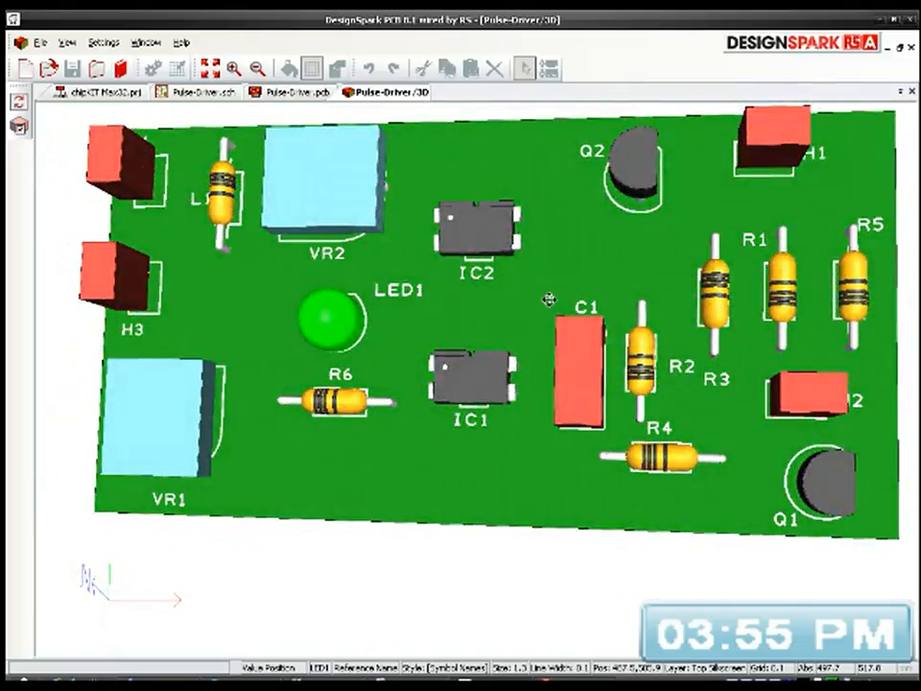
Step: Move R2's reference name above its upper pad and centre R3's name below its lower pad on the PCB
click(292, 92)
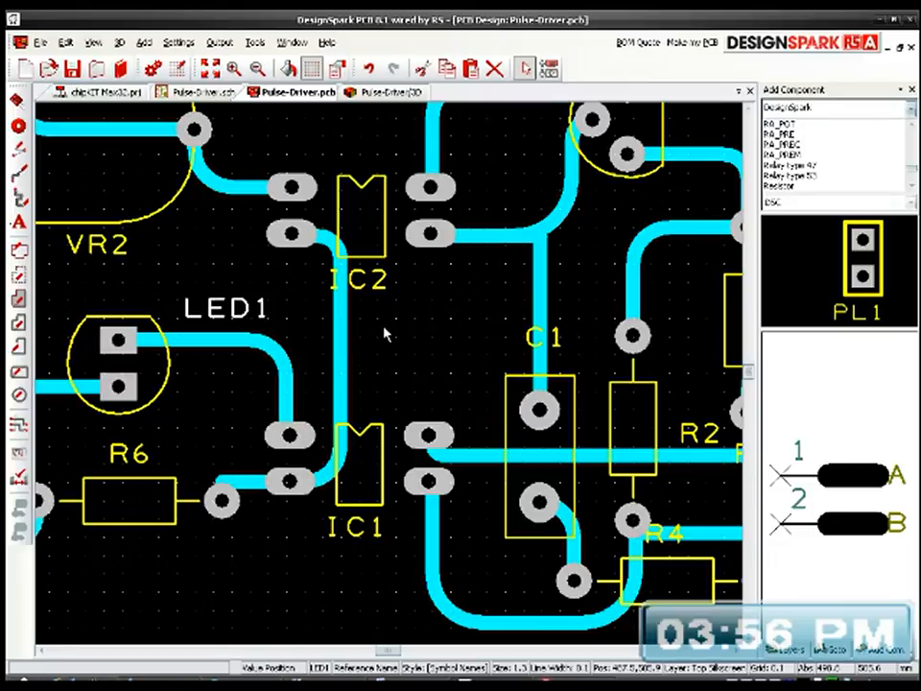
middle_drag(446, 345, 129, 276)
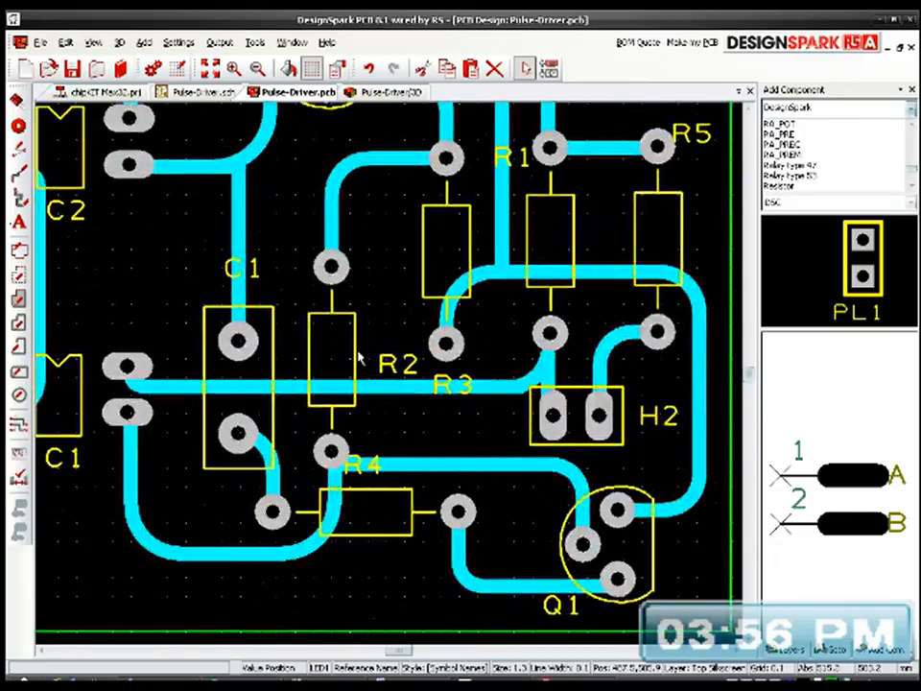
drag(405, 369, 331, 231)
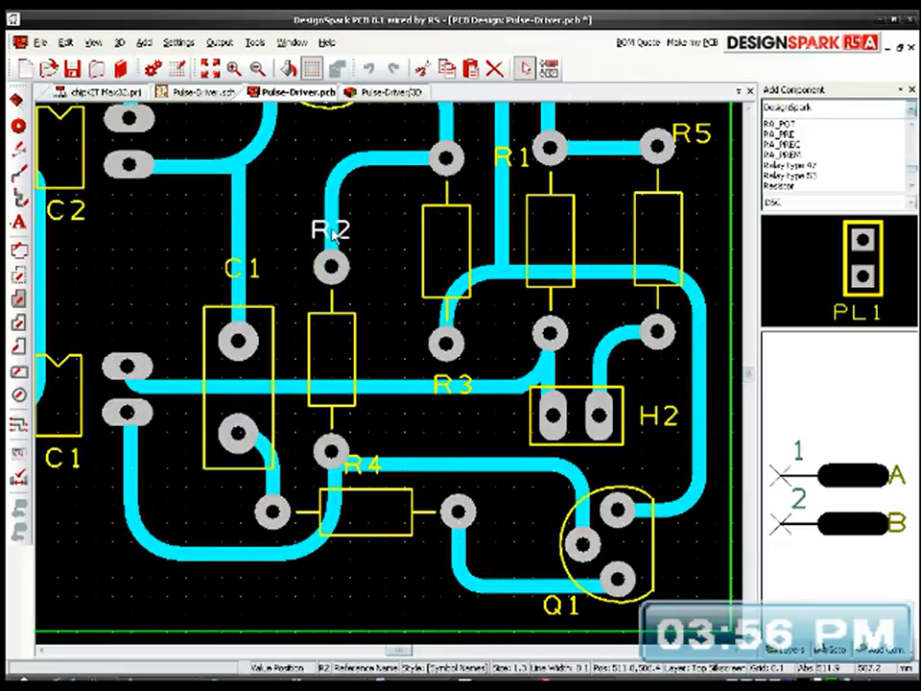
drag(466, 384, 447, 386)
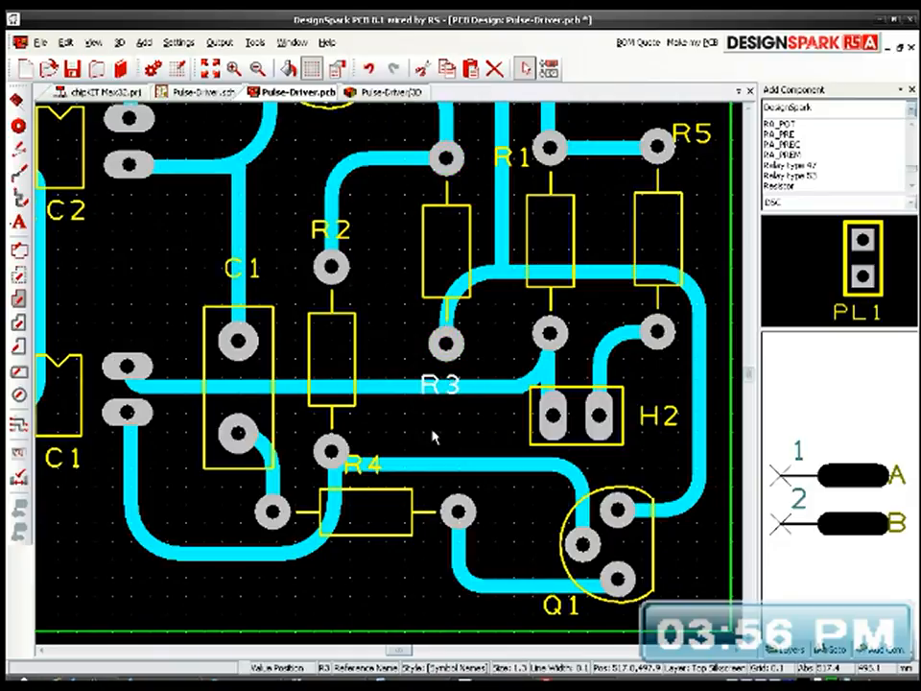
Step: Refresh the 3D view and check the placement of the R2 and R3 labels
click(374, 92)
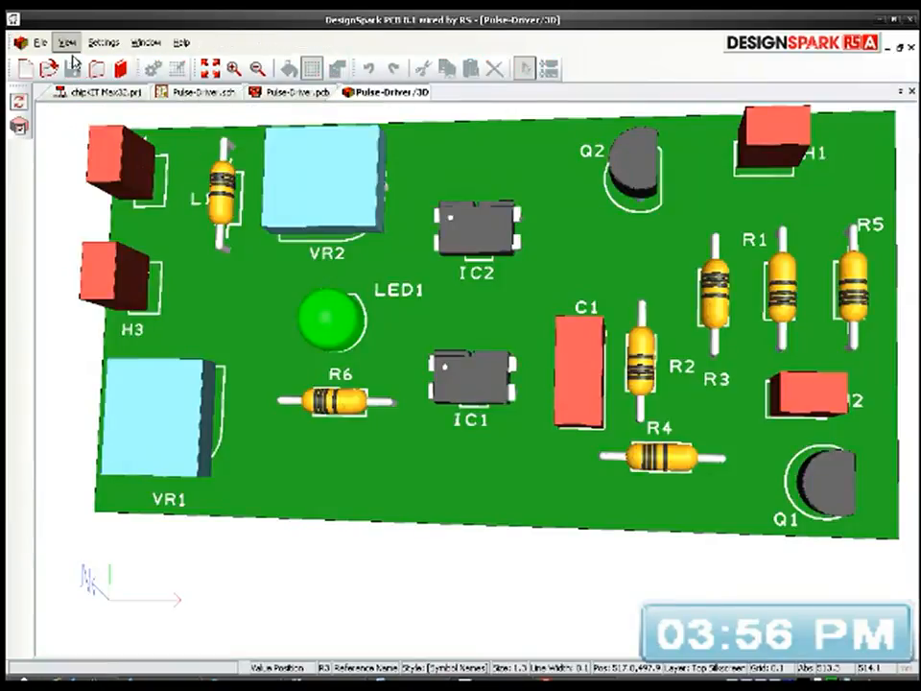
click(65, 42)
click(79, 137)
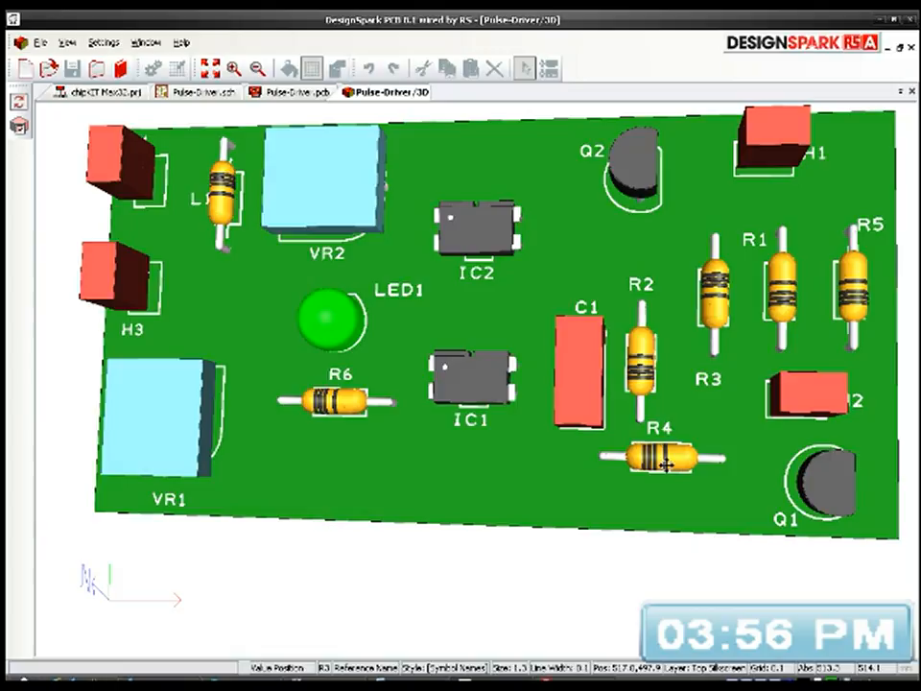
Step: Move R4's reference name below the resistor outline on the PCB and save the design
click(286, 95)
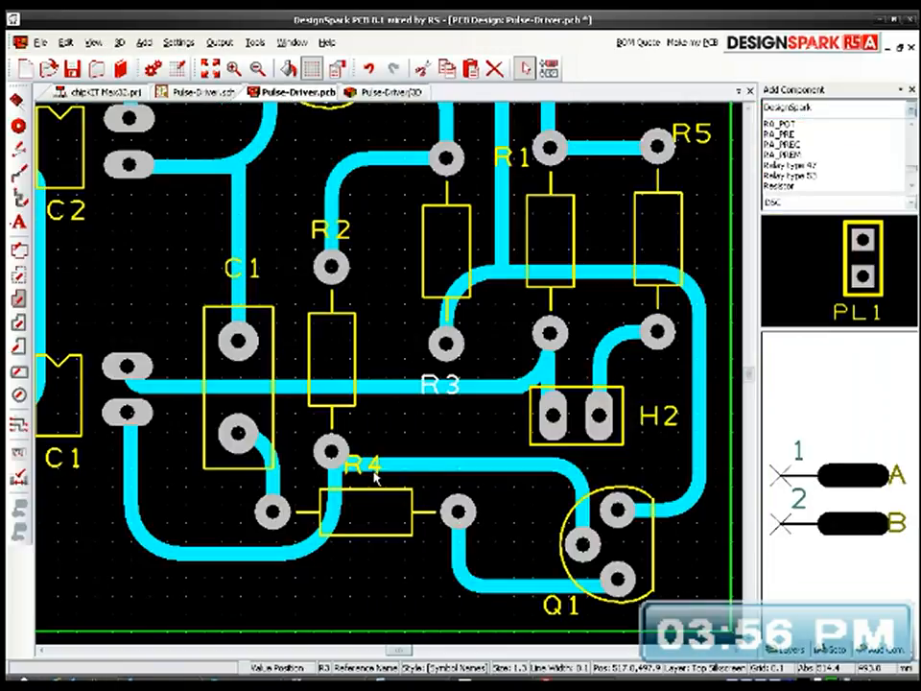
drag(373, 463, 374, 561)
click(74, 73)
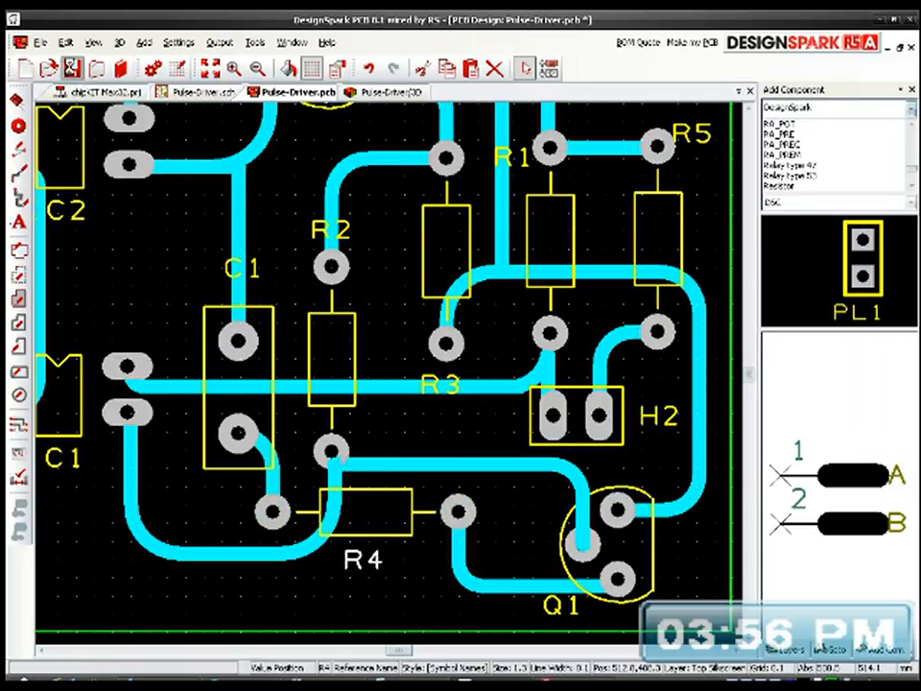
Step: Refresh the 3D view and check the R4 label and the labels around H1, R1 and R5
click(384, 92)
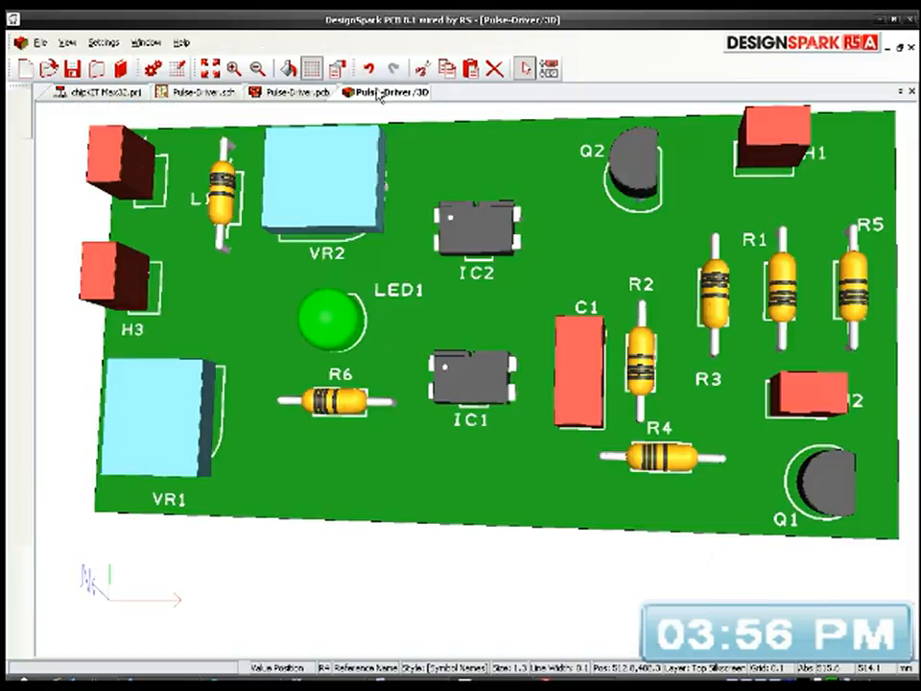
click(66, 42)
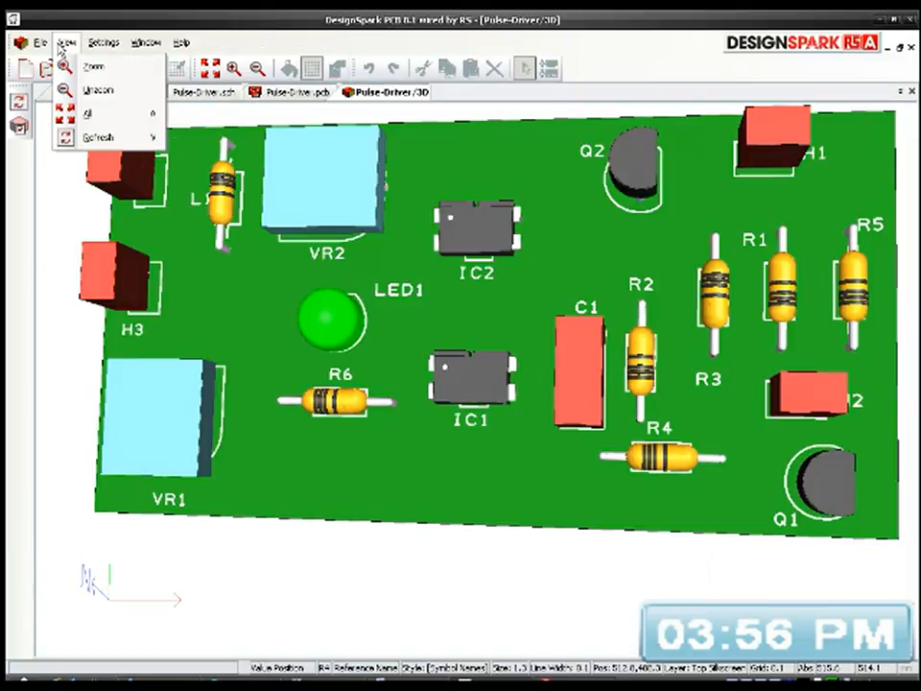
click(93, 136)
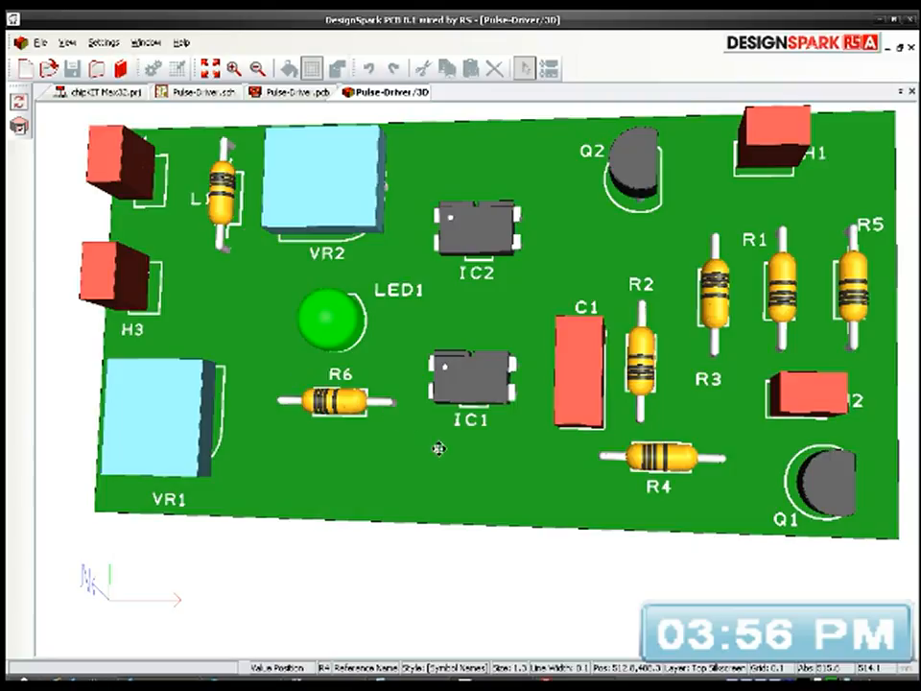
click(625, 263)
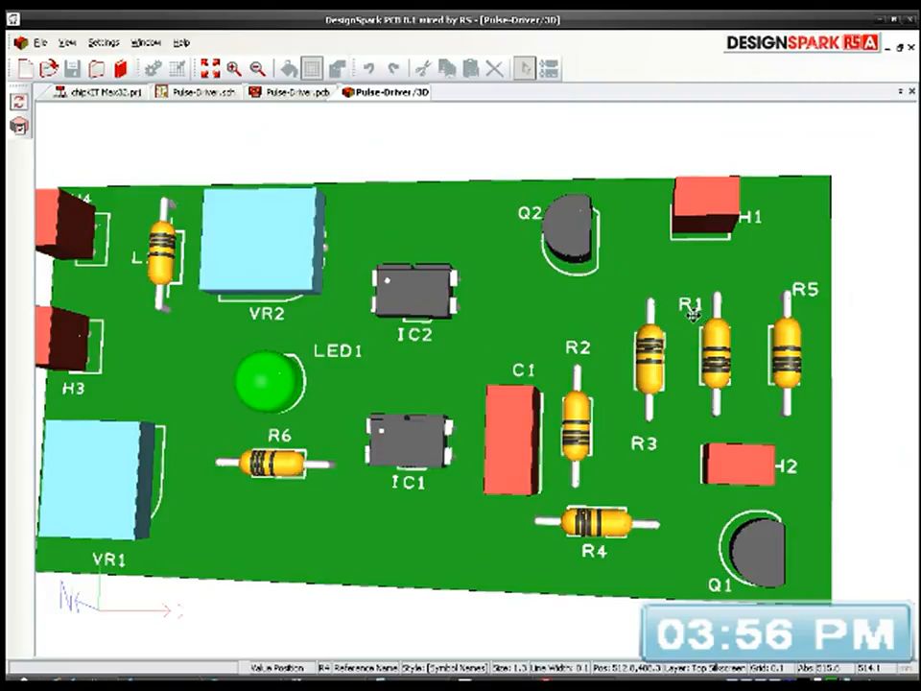
Step: Move the reference names of R1 and R5 directly above their upper pads on the PCB and save the design
click(288, 92)
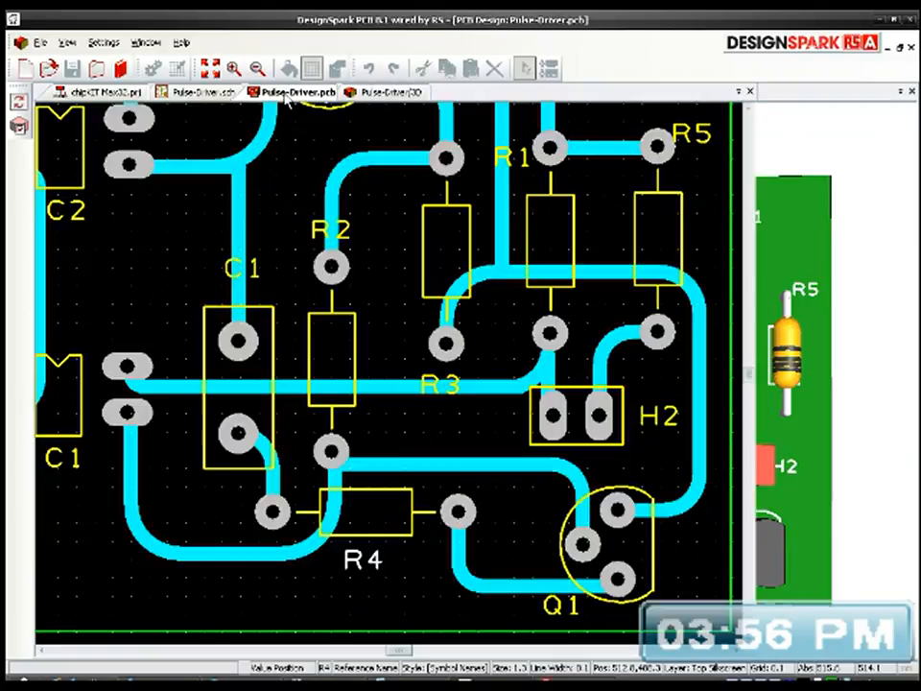
middle_drag(536, 252, 467, 458)
drag(455, 365, 498, 305)
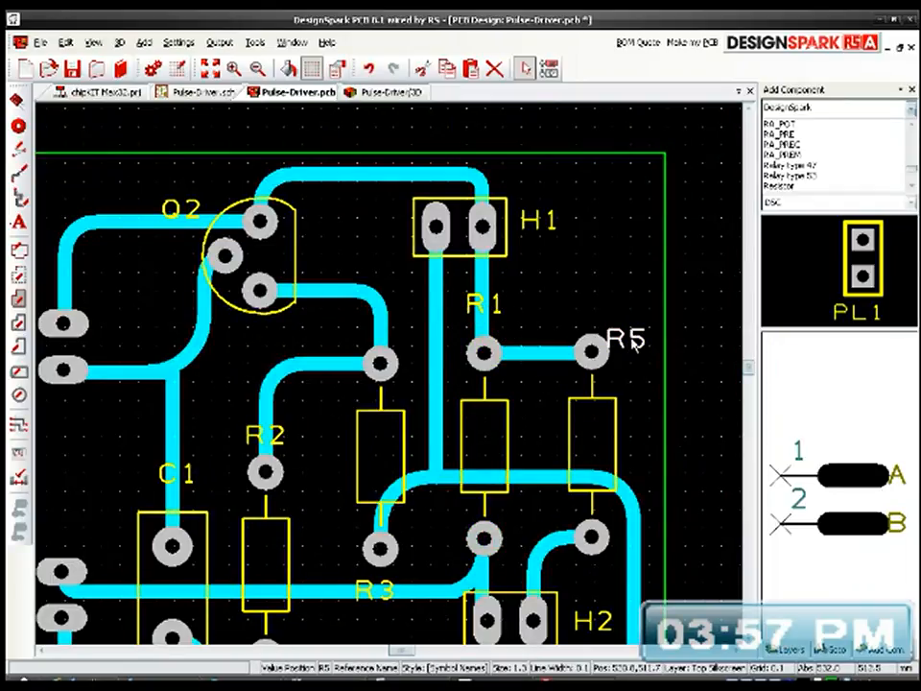
drag(637, 344, 599, 309)
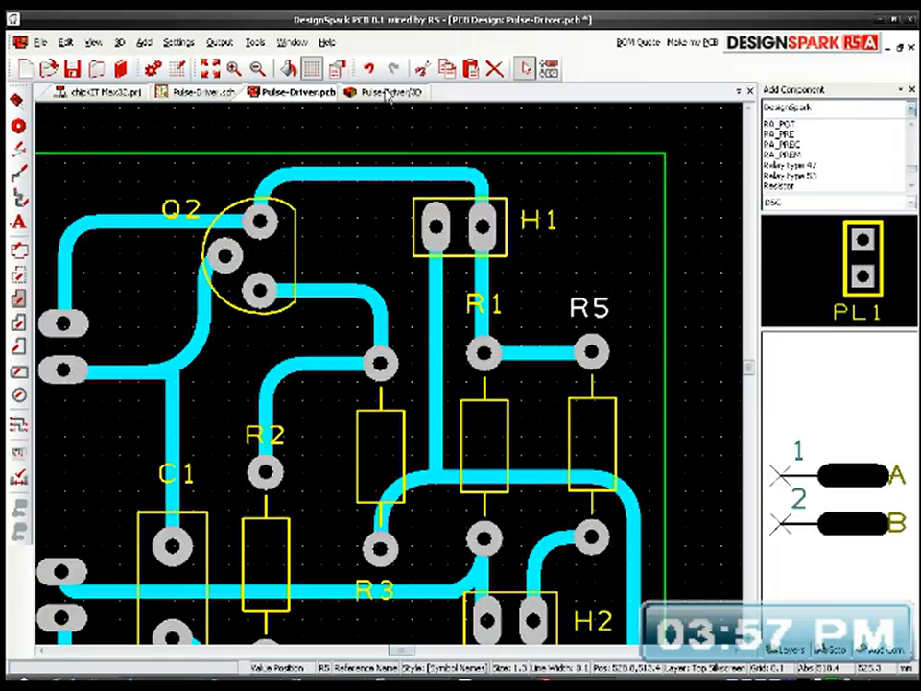
click(72, 68)
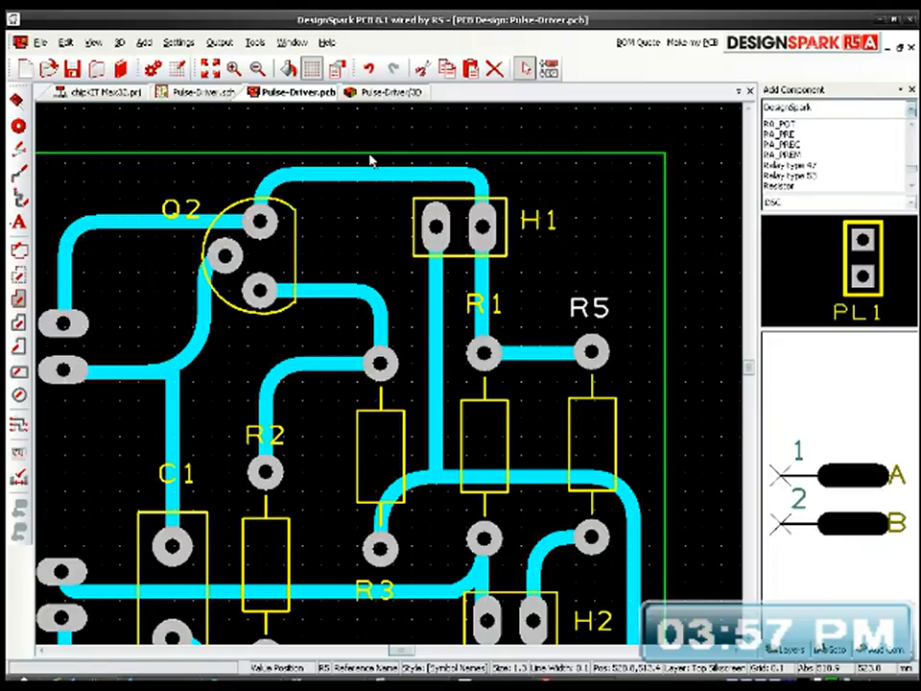
Step: Refresh the 3D view, inspect the component side and the copper tracks from several angles, and return to the PCB layout
click(396, 93)
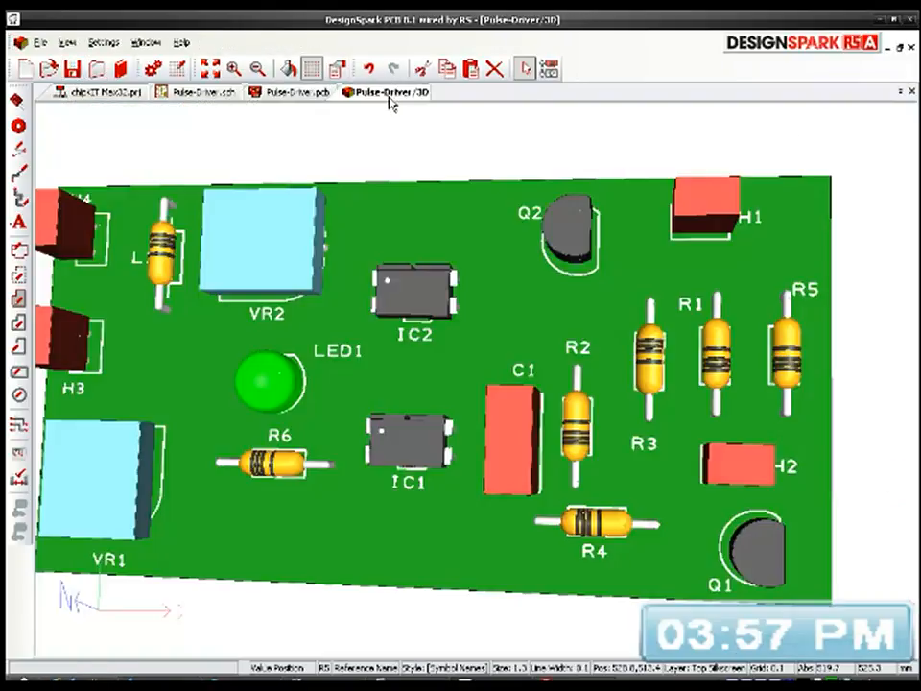
click(67, 42)
click(91, 135)
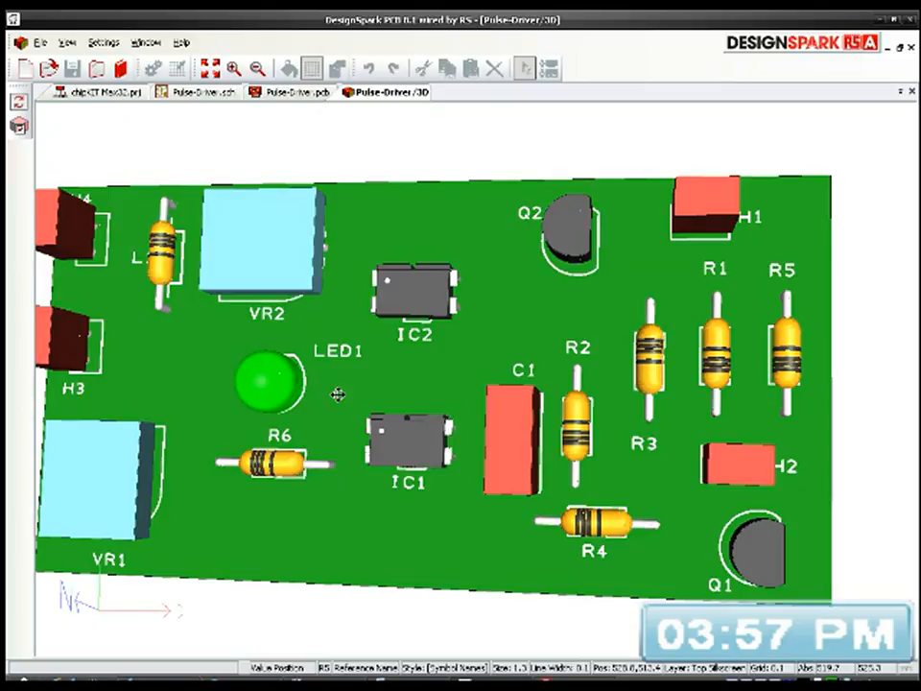
drag(338, 394, 336, 394)
drag(382, 435, 444, 482)
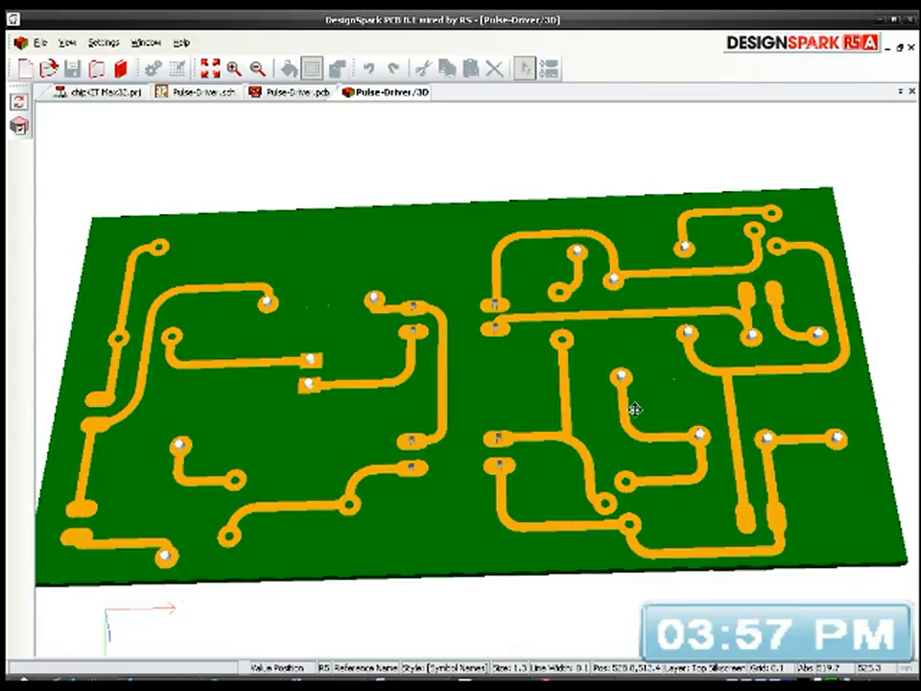
drag(599, 483, 529, 479)
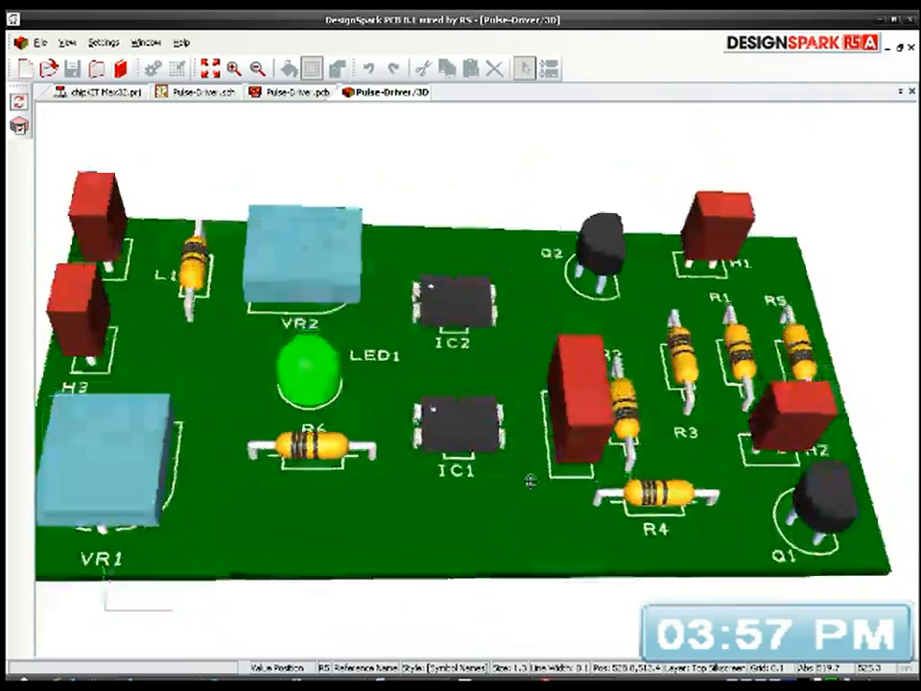
drag(306, 435, 545, 431)
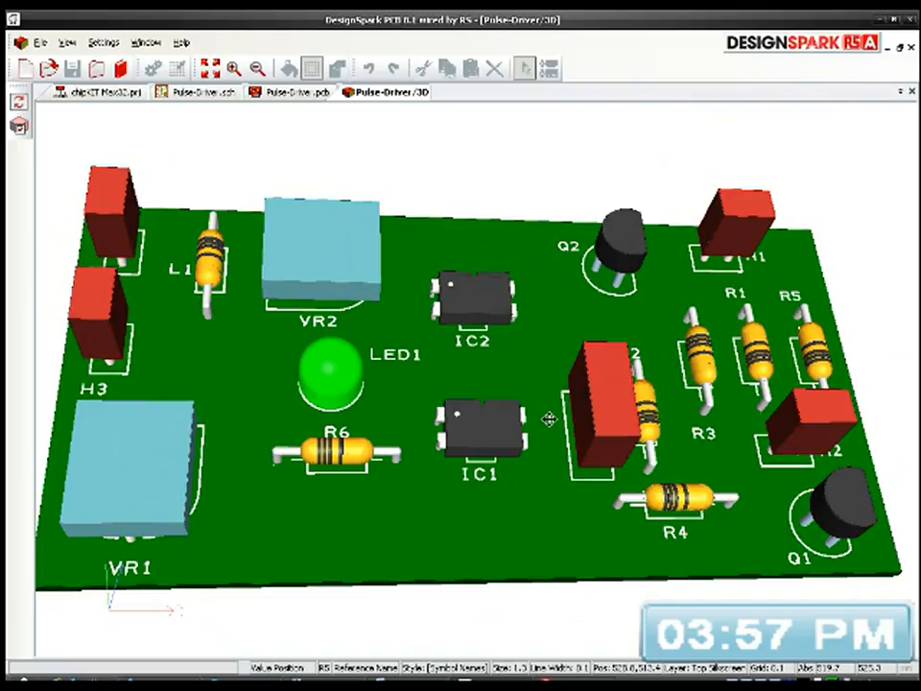
drag(486, 390, 504, 519)
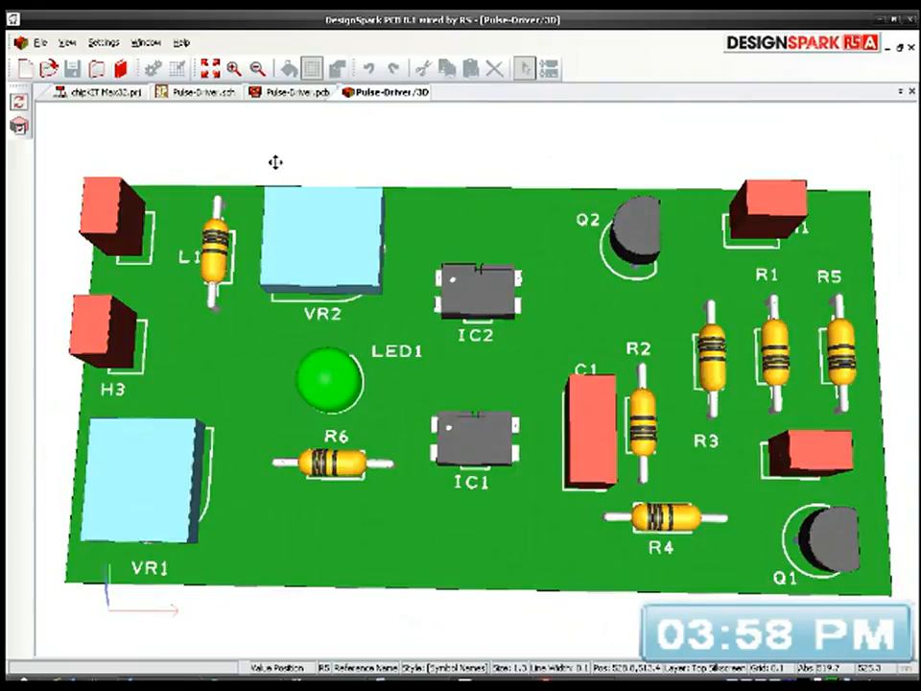
click(270, 96)
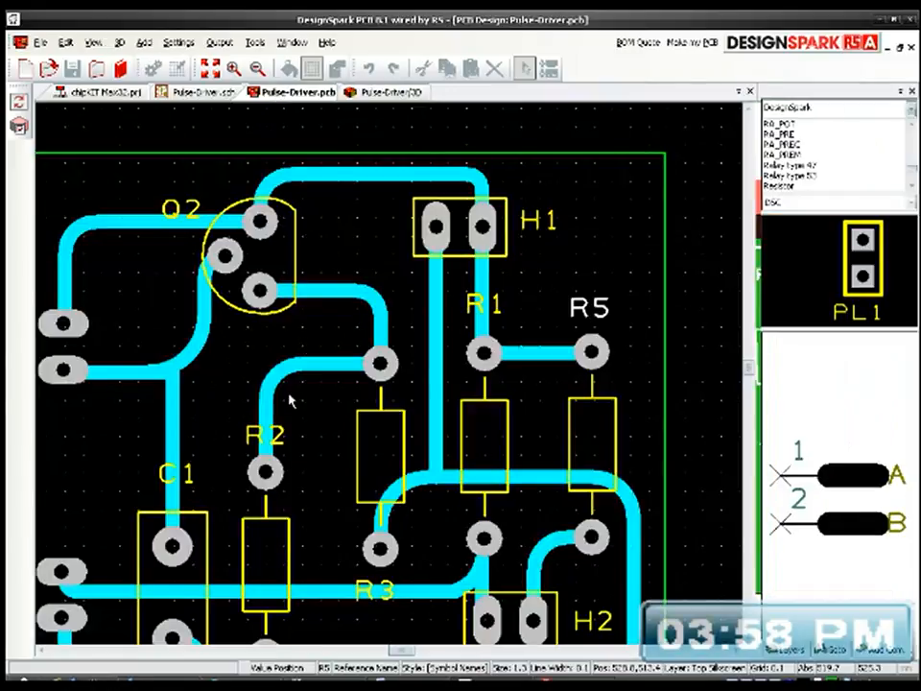
middle_drag(263, 471, 591, 259)
mouse_move(403, 342)
middle_down()
mouse_move(444, 437)
mouse_move(533, 418)
middle_up()
middle_drag(459, 350, 492, 371)
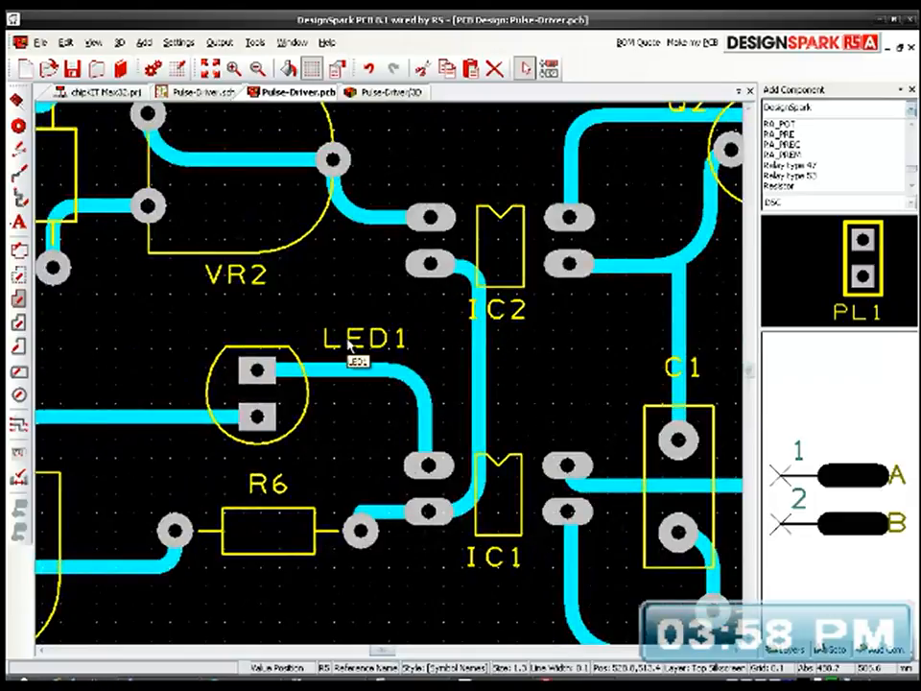
click(17, 221)
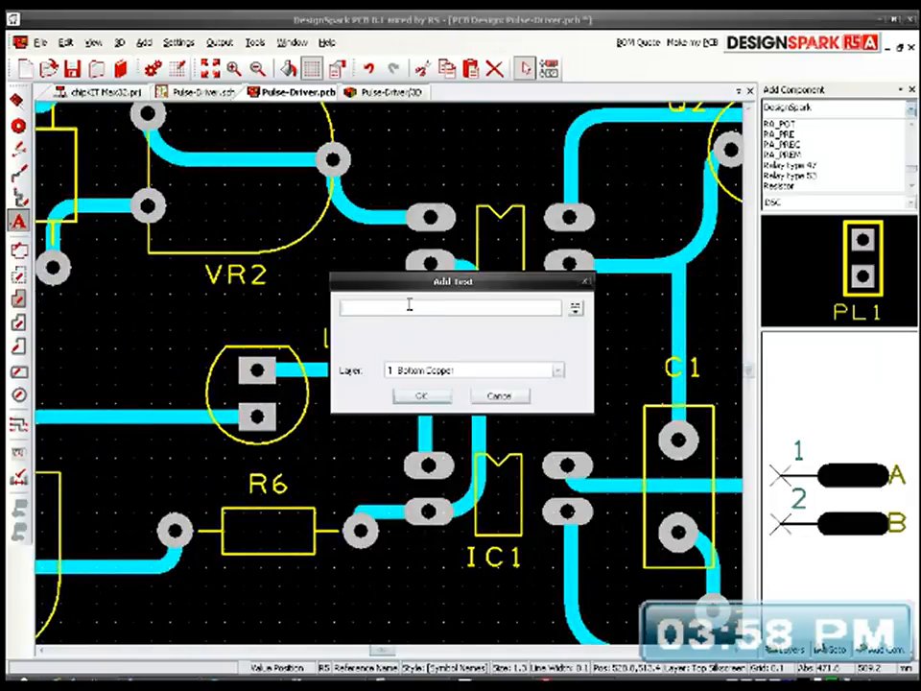
text(ON STATE)
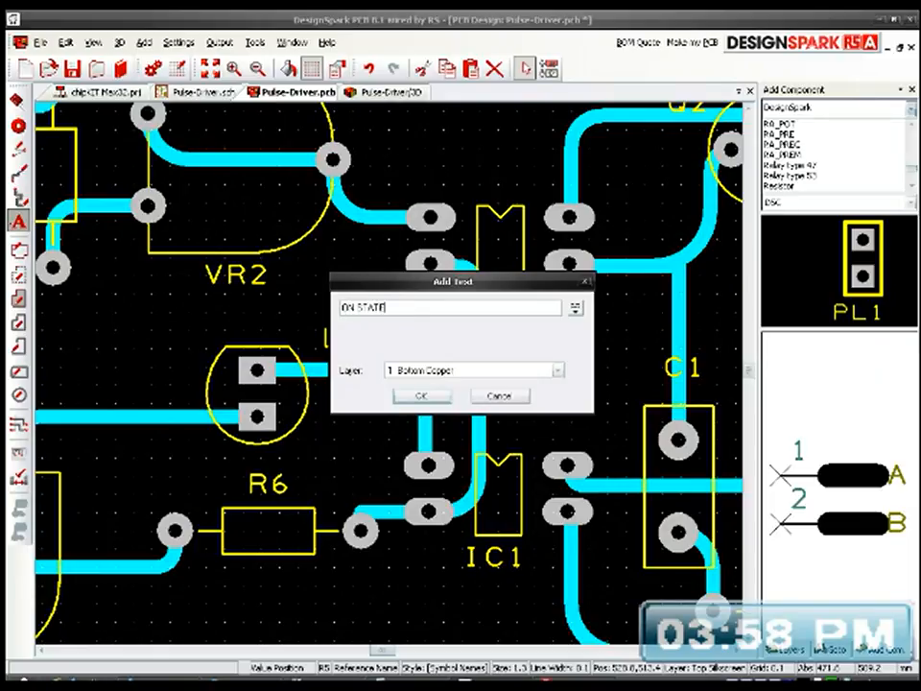
click(420, 395)
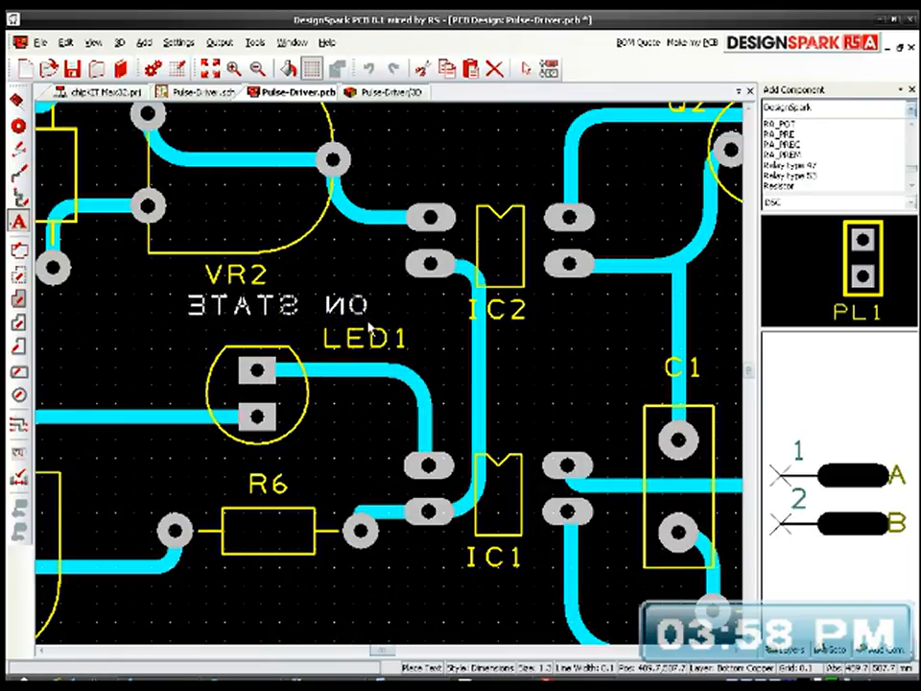
key(Escape)
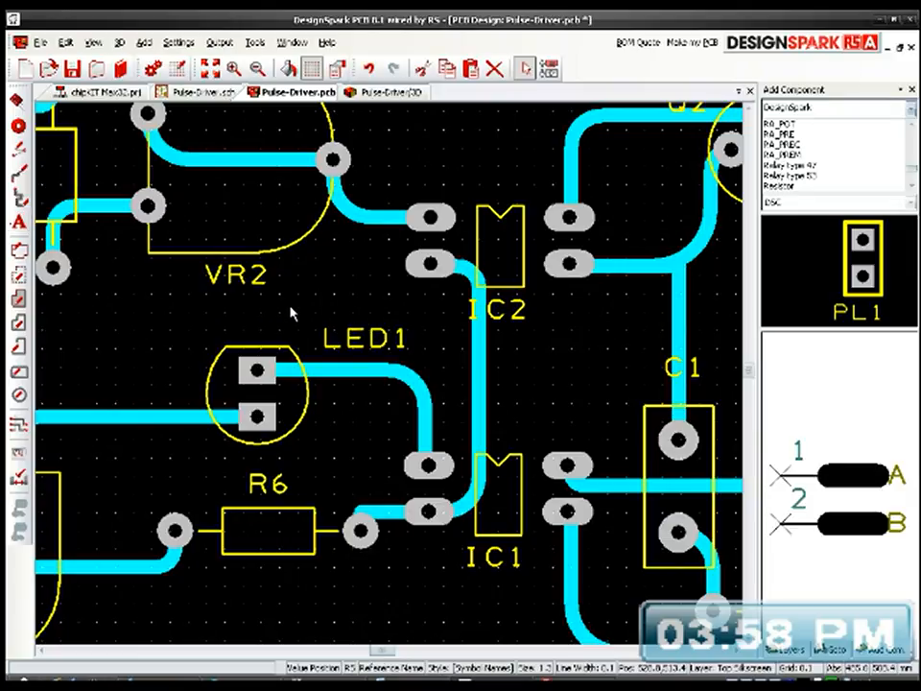
Step: Add the text "ON STATE" on the Top Silkscreen layer, placing it just above the LED1 outline
click(18, 222)
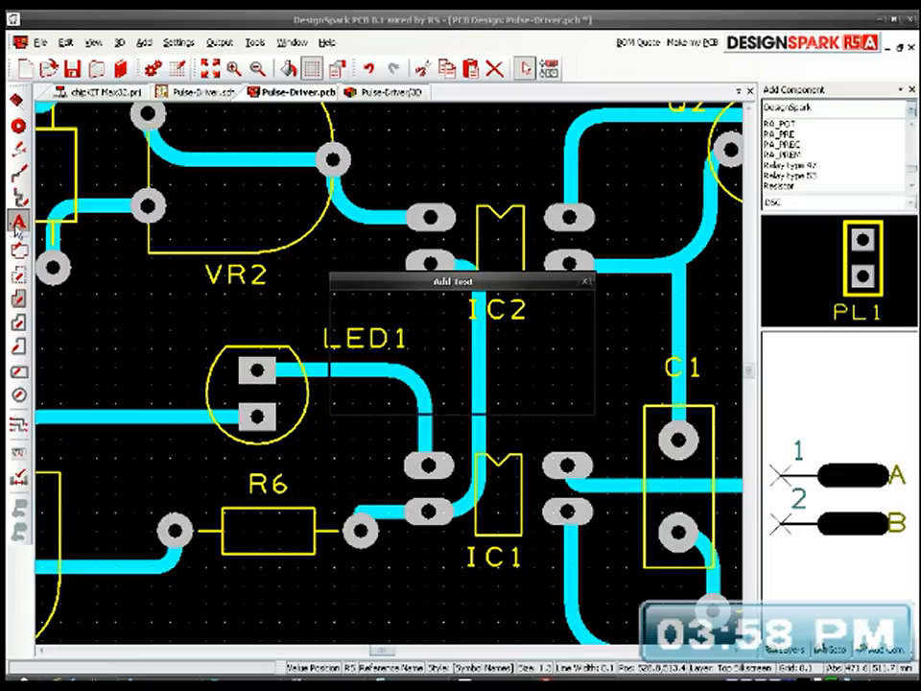
click(415, 369)
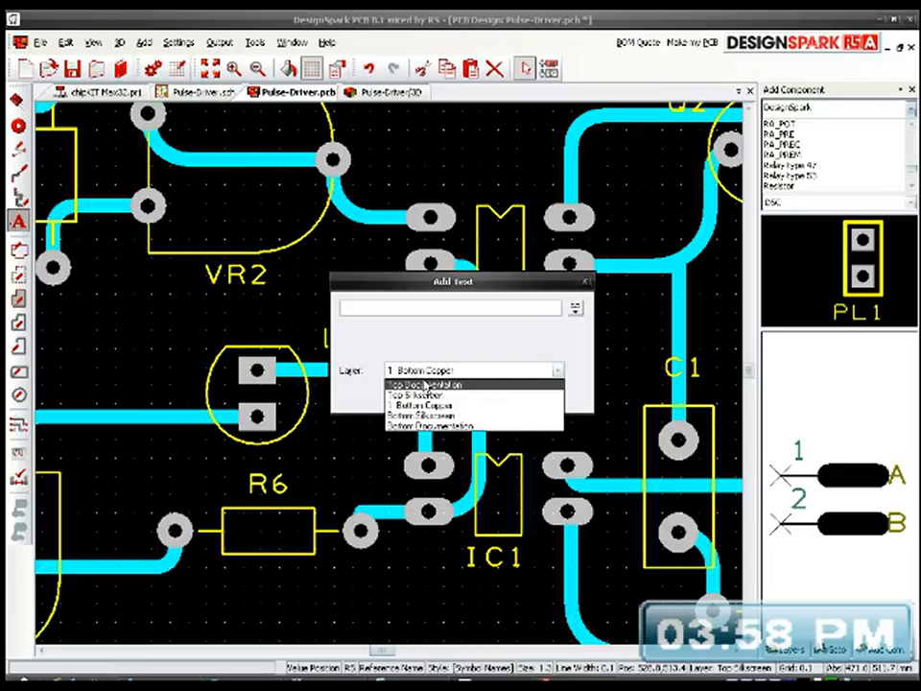
click(415, 394)
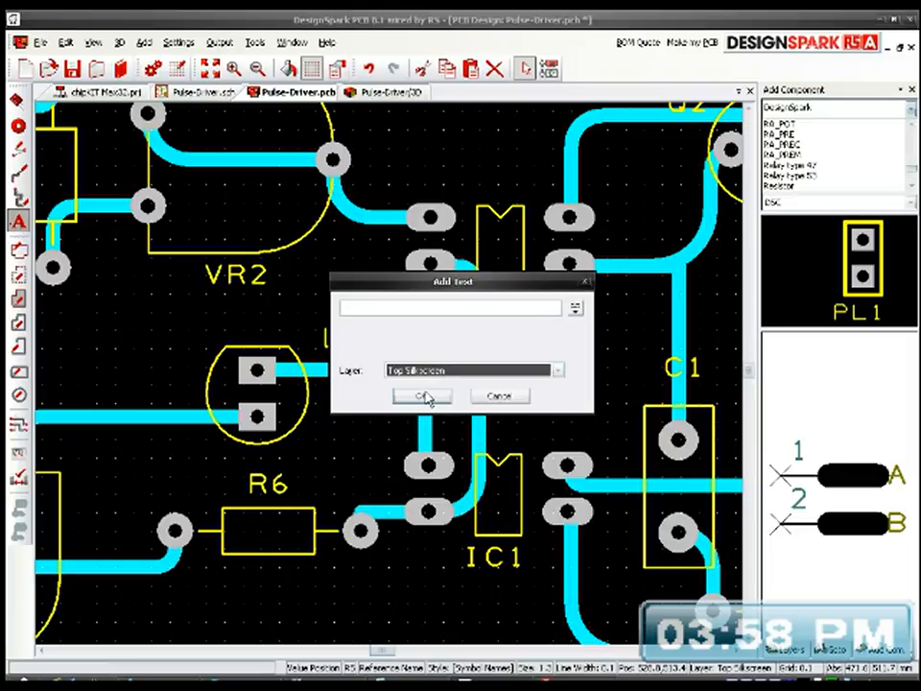
click(373, 305)
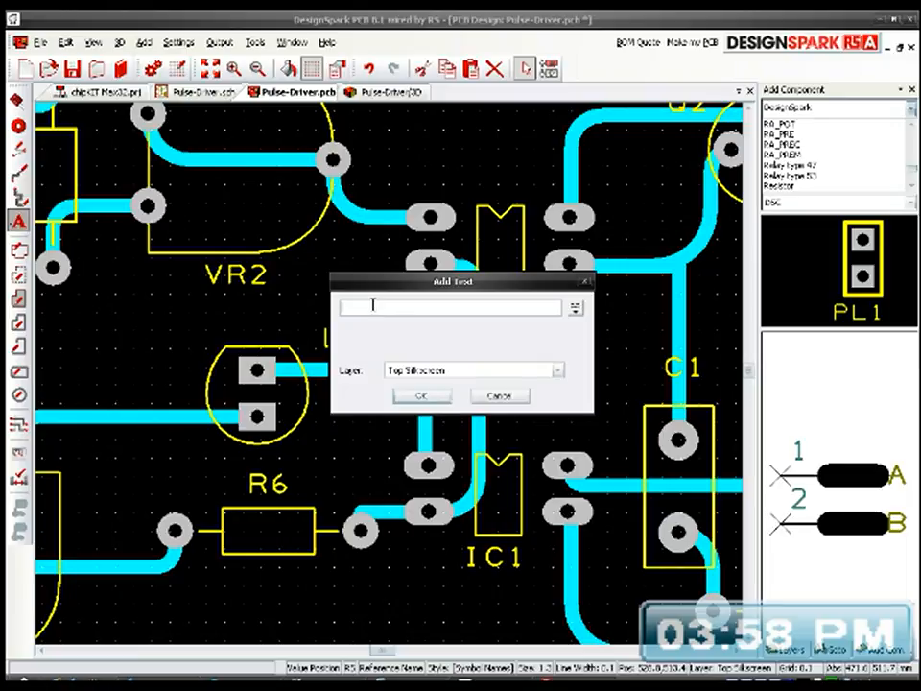
text(ON STW)
text(TE)
click(423, 398)
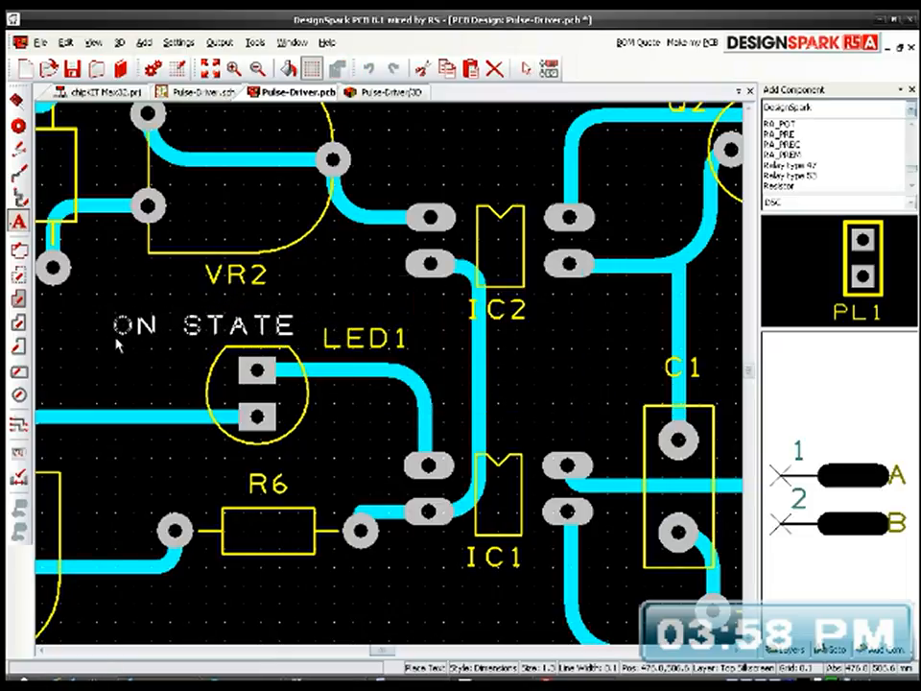
click(116, 345)
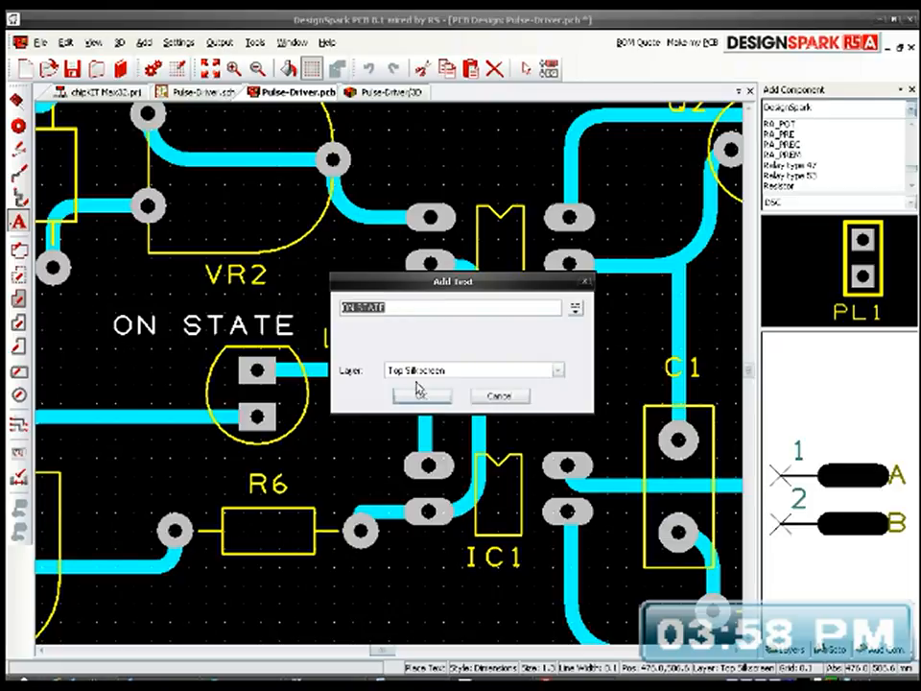
click(498, 394)
Step: Move LED1's reference name into line directly after the "ON STATE" text and save the design
double_click(370, 350)
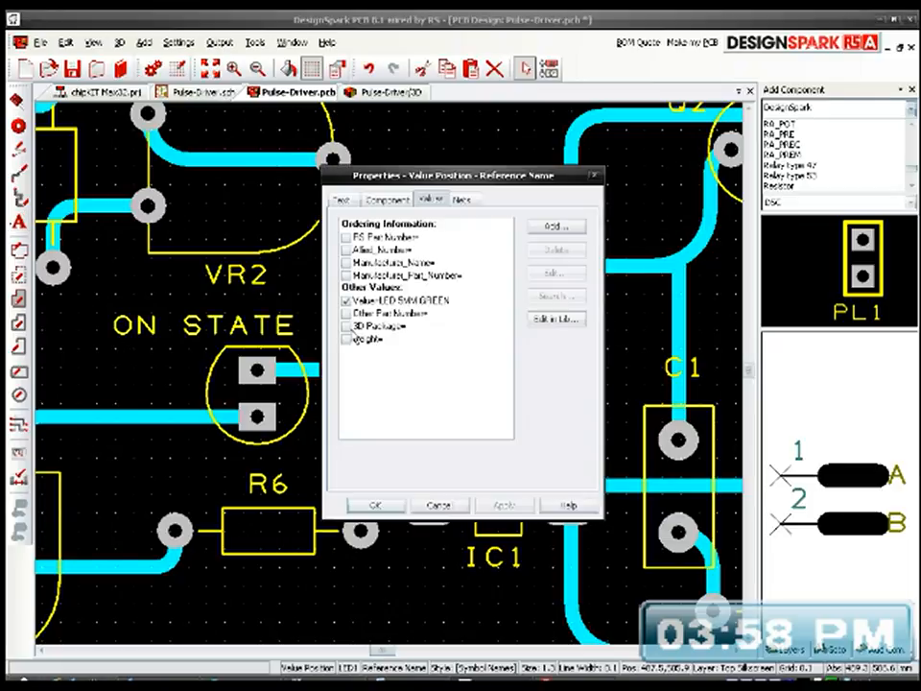
click(436, 510)
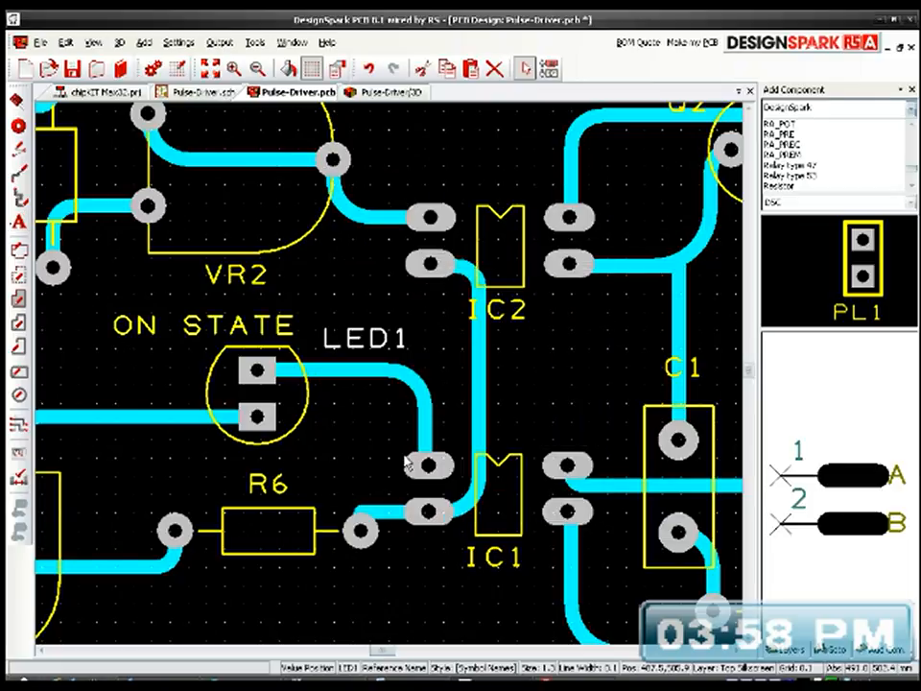
drag(355, 338, 351, 326)
click(350, 324)
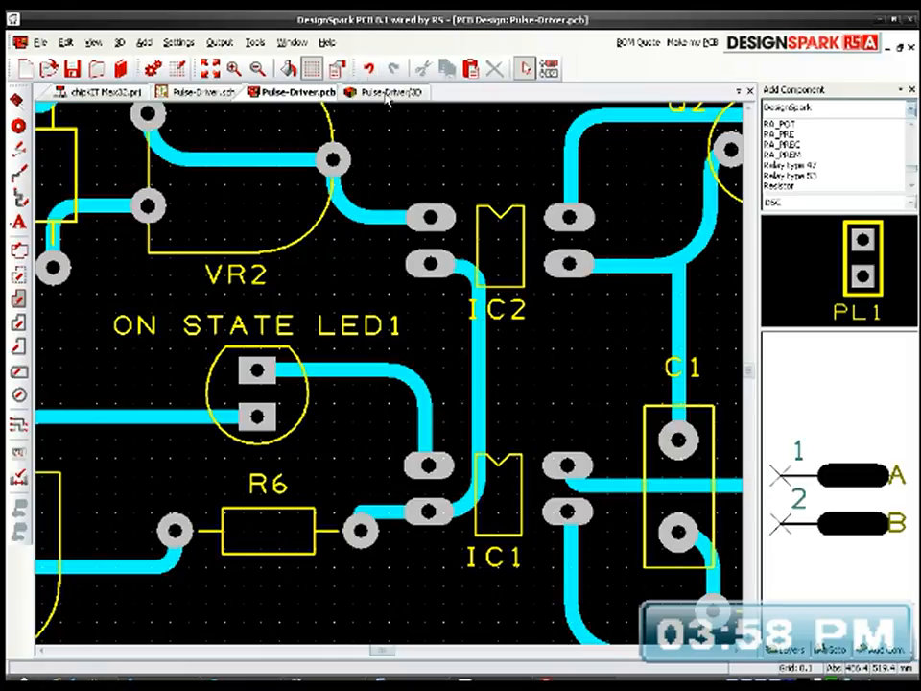
Step: Refresh the 3D view, inspect the LED label and the component side from several angles, and return to the PCB layout
click(288, 67)
click(68, 42)
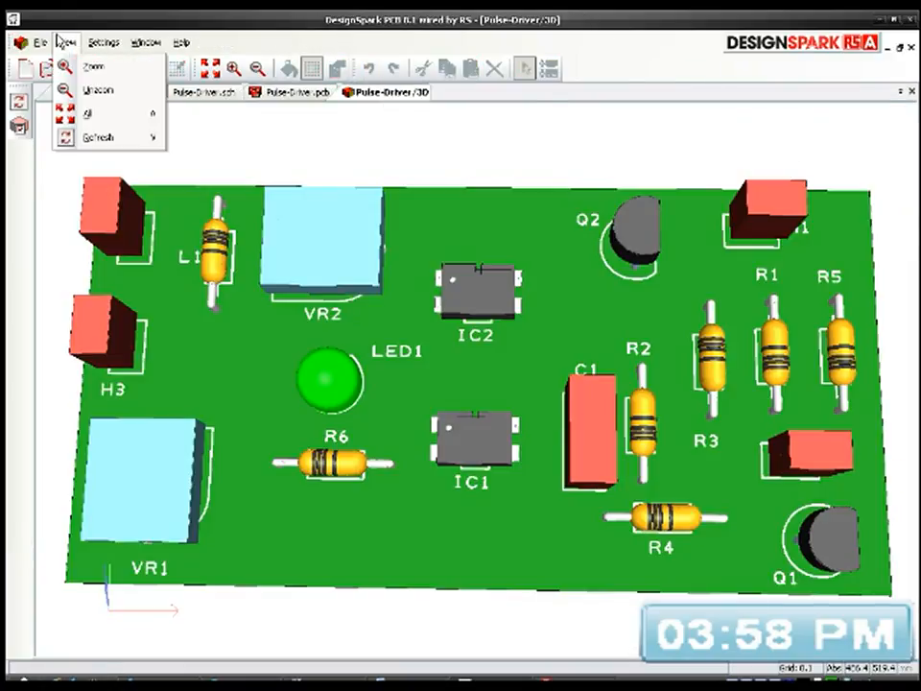
click(111, 137)
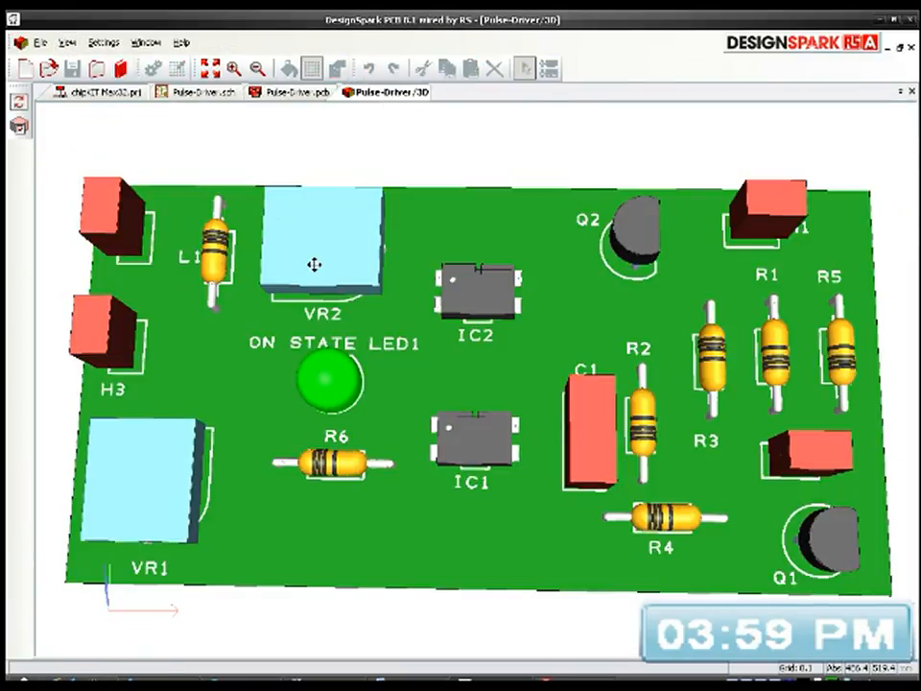
drag(373, 350, 331, 382)
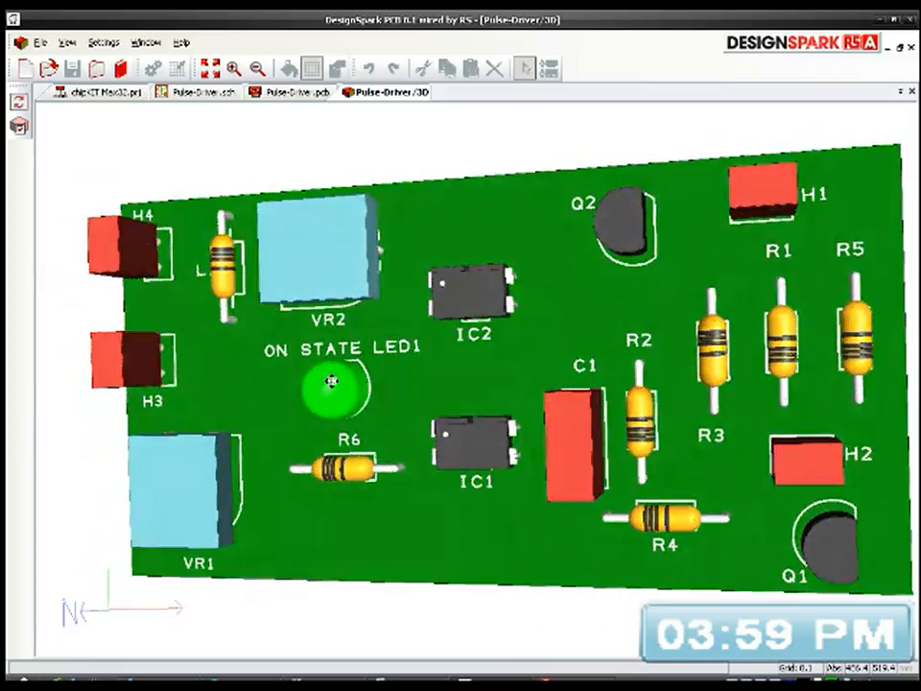
drag(385, 211, 538, 403)
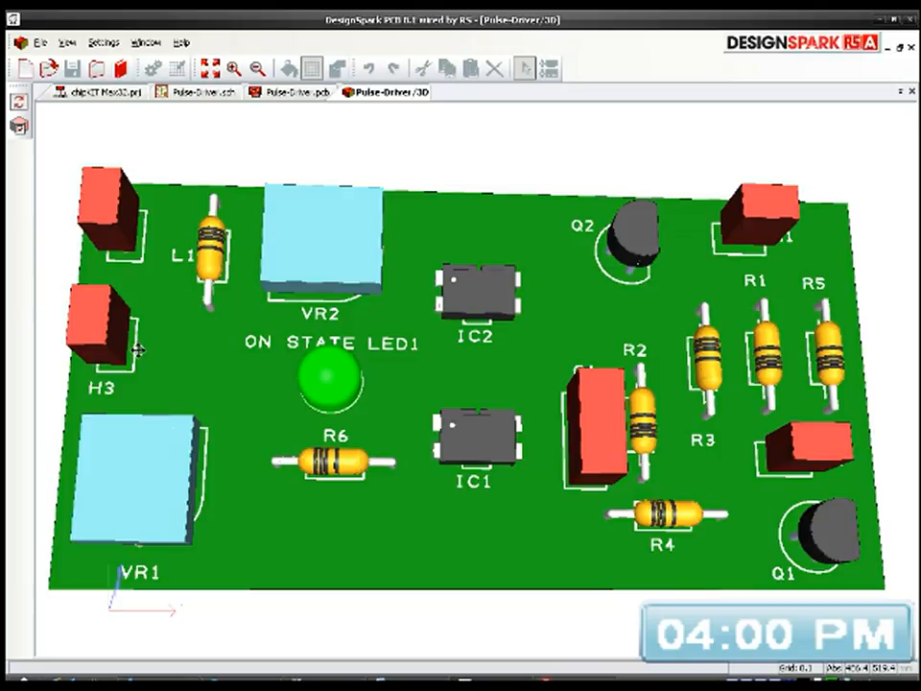
click(288, 94)
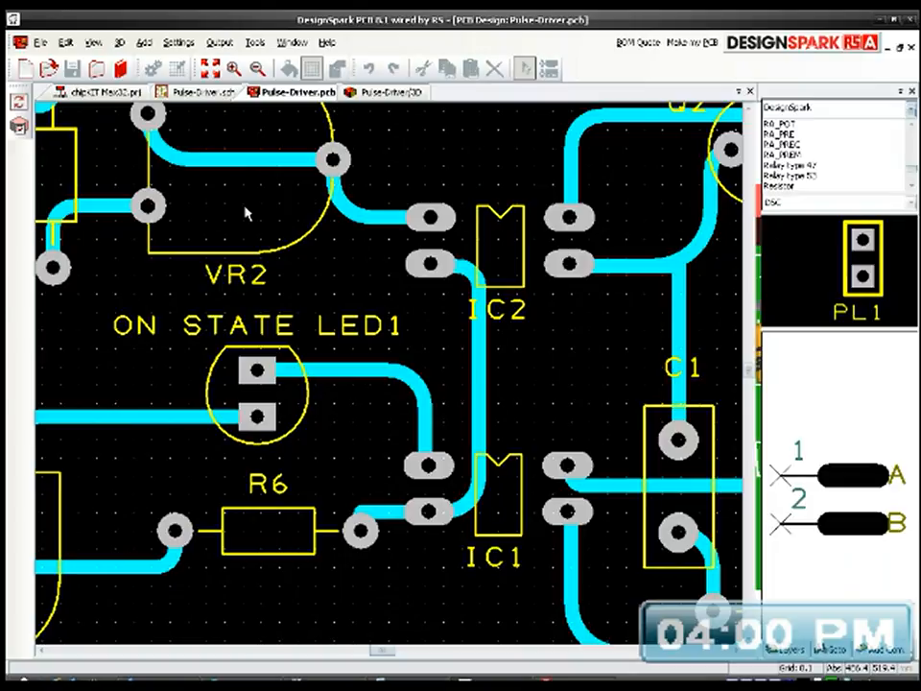
Step: Try shifting the long horizontal track from IC1's upper output pad slightly upward, and undo the shift
click(210, 69)
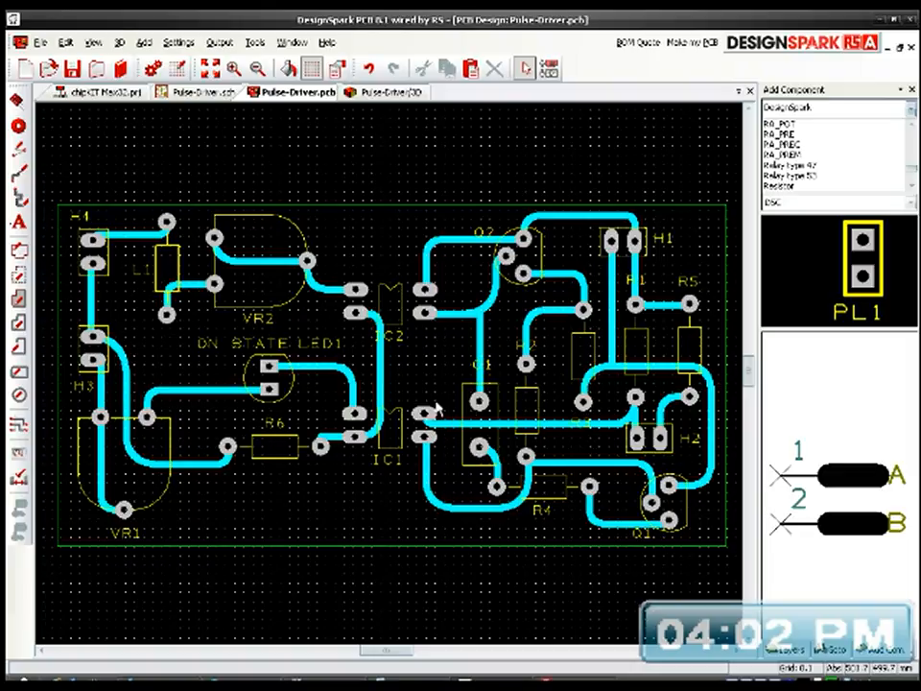
scroll(440, 439, up, 5)
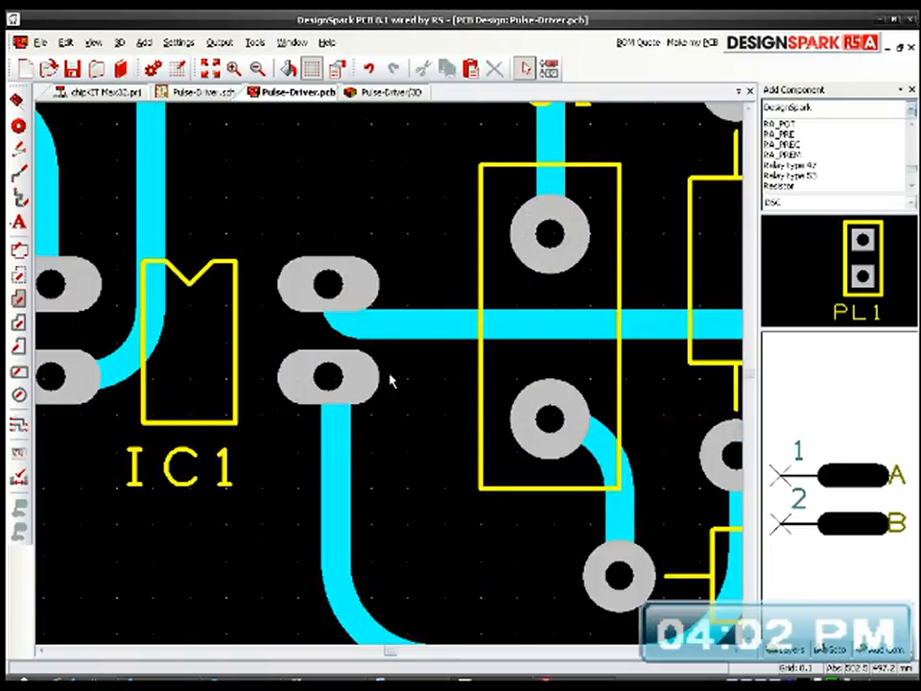
click(434, 326)
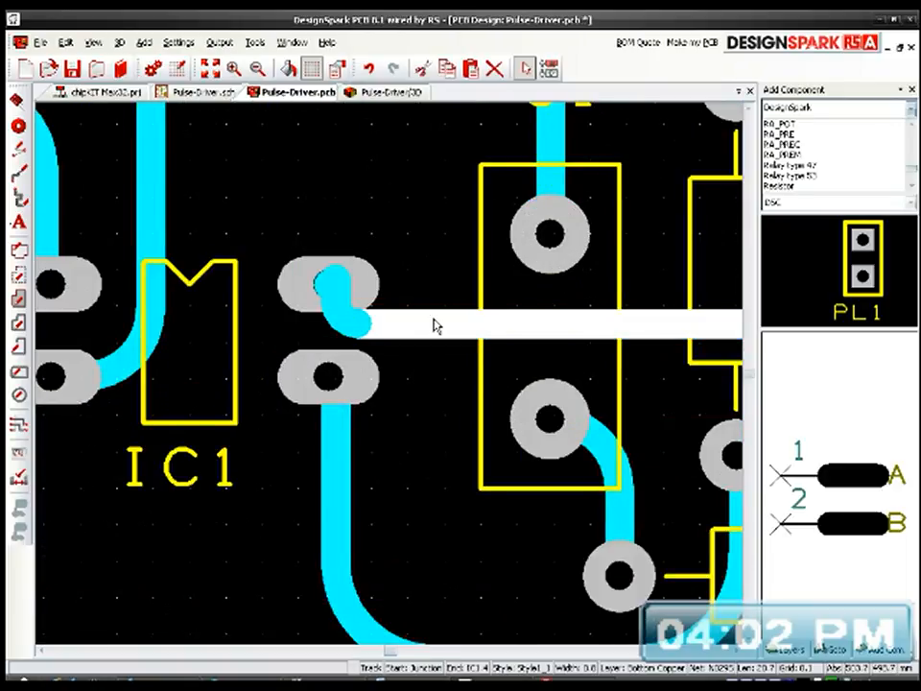
drag(434, 327, 437, 309)
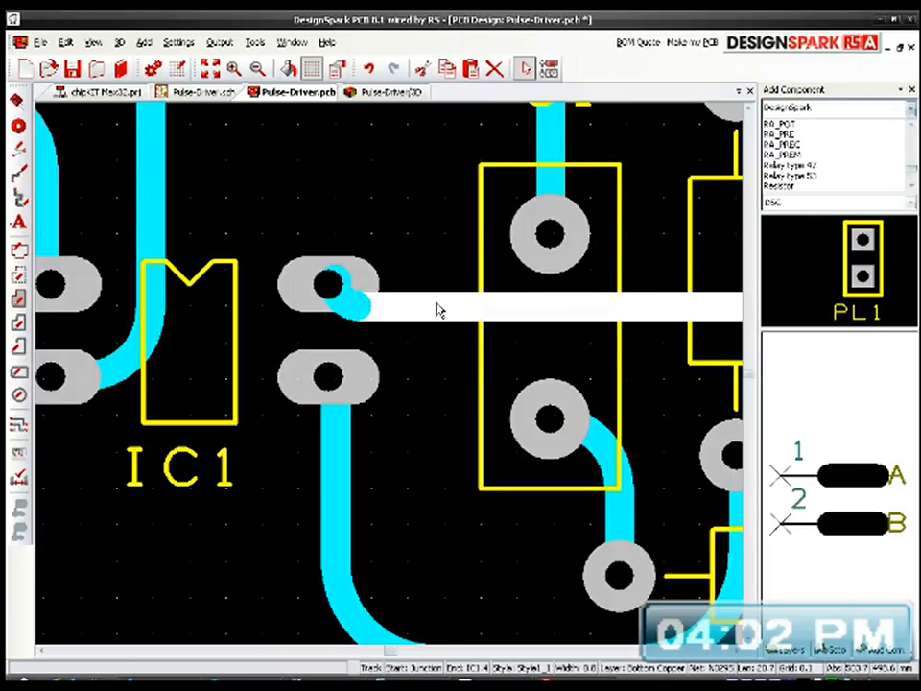
click(430, 247)
middle_drag(431, 328, 234, 354)
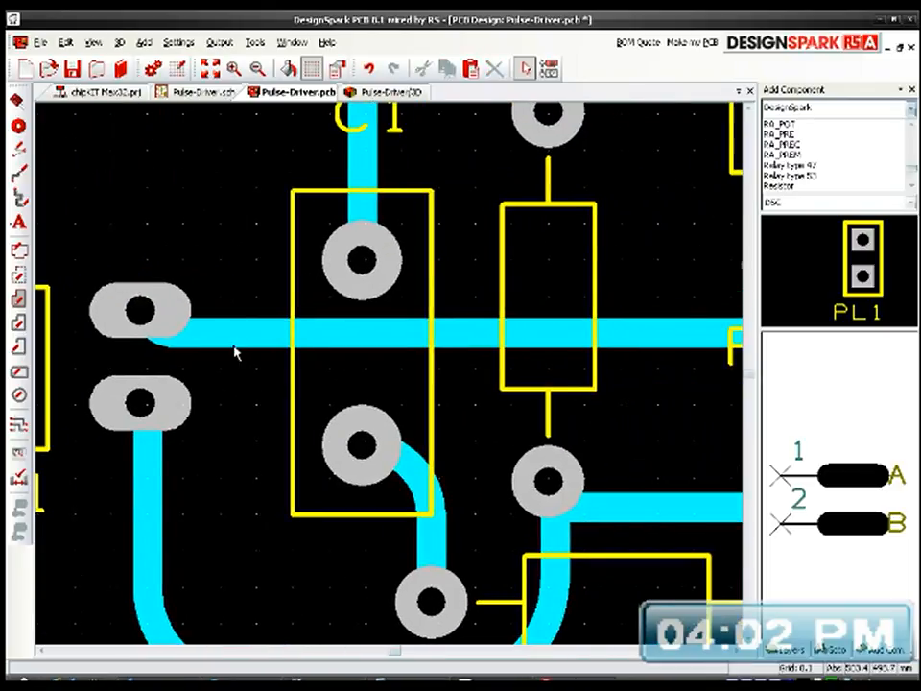
scroll(391, 381, down, 2)
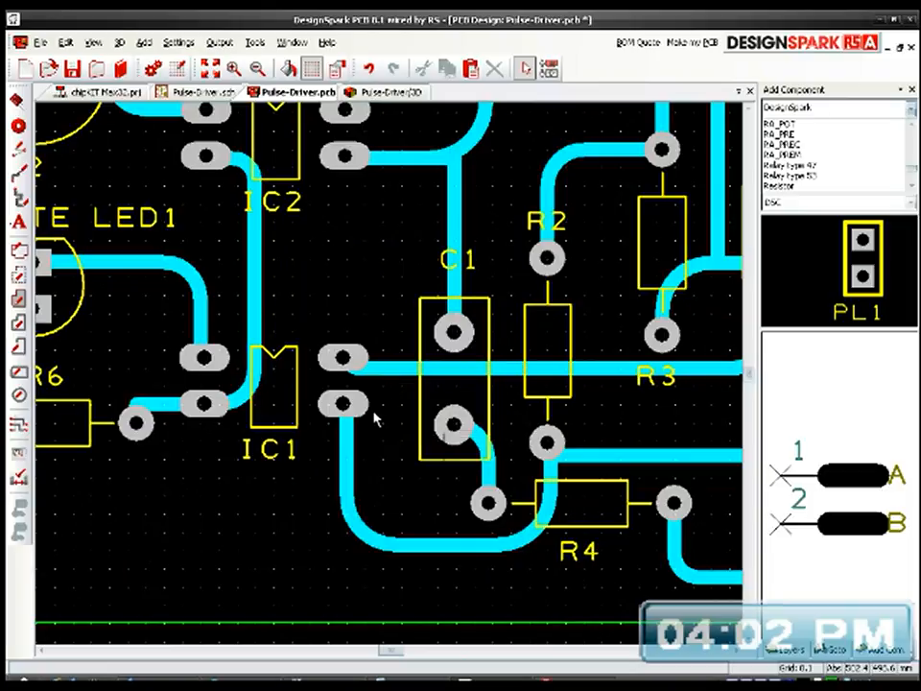
middle_drag(625, 427, 435, 437)
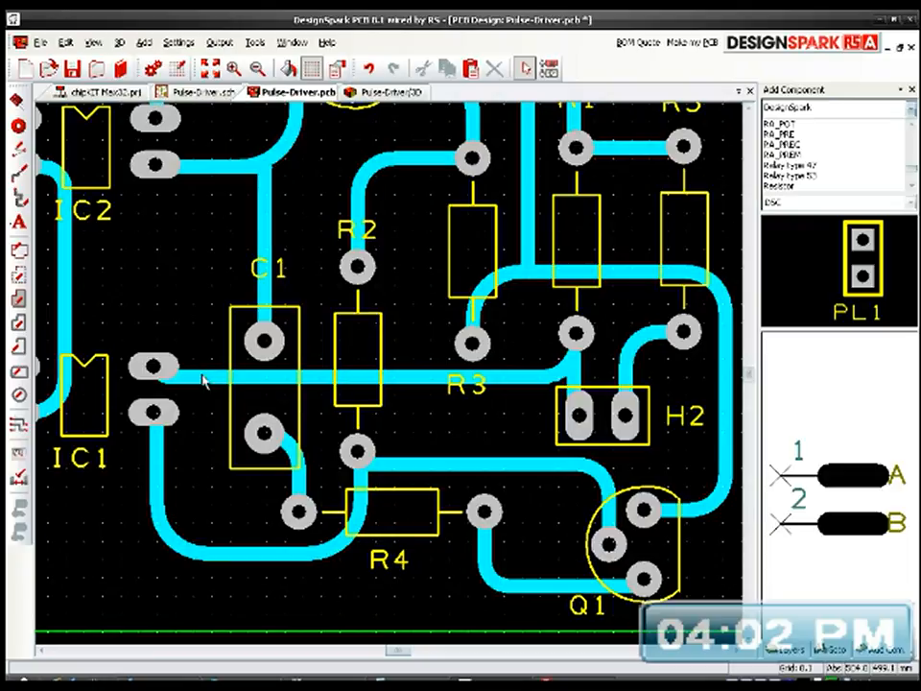
middle_drag(351, 384, 475, 362)
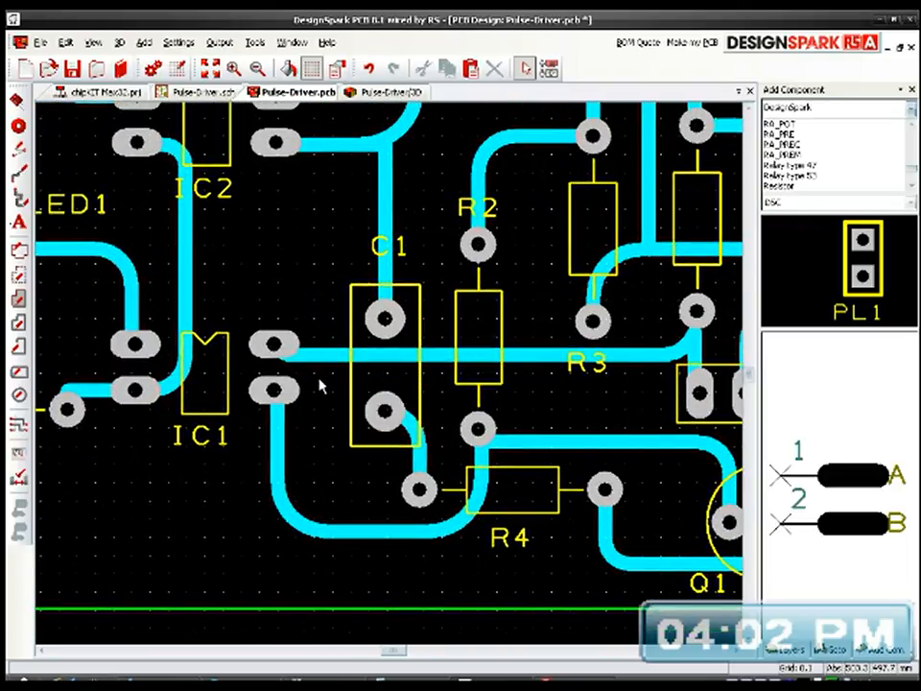
click(320, 386)
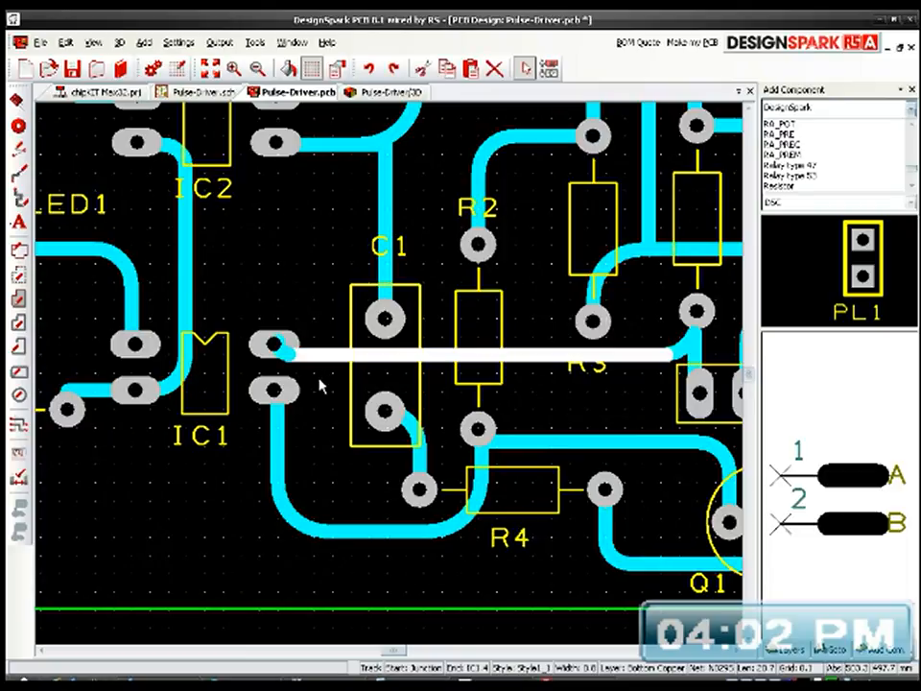
drag(319, 380, 320, 386)
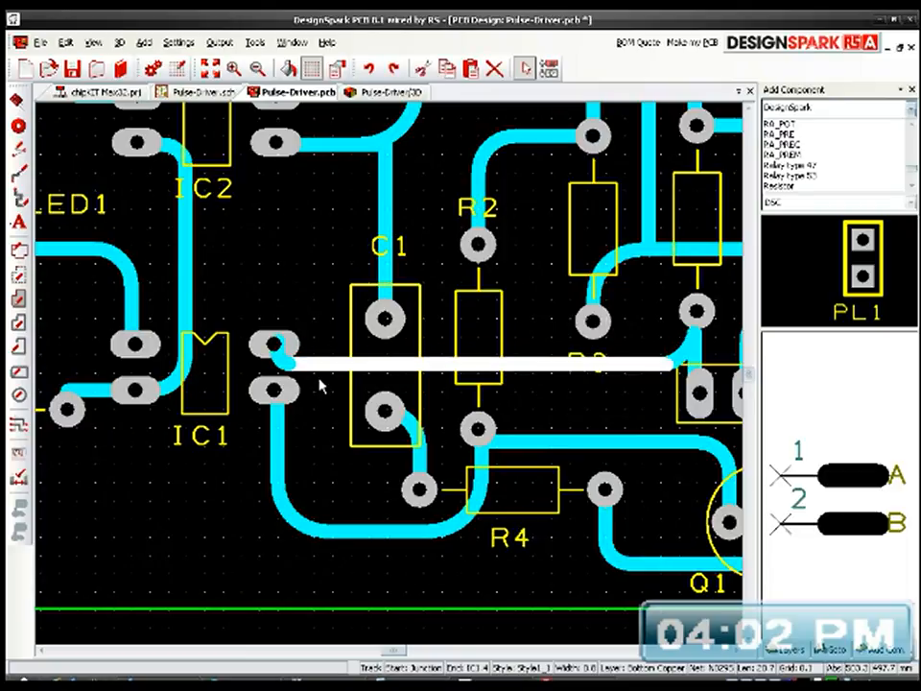
Step: Try moving IC1 slightly downward against the horizontal track, and undo the move
click(231, 401)
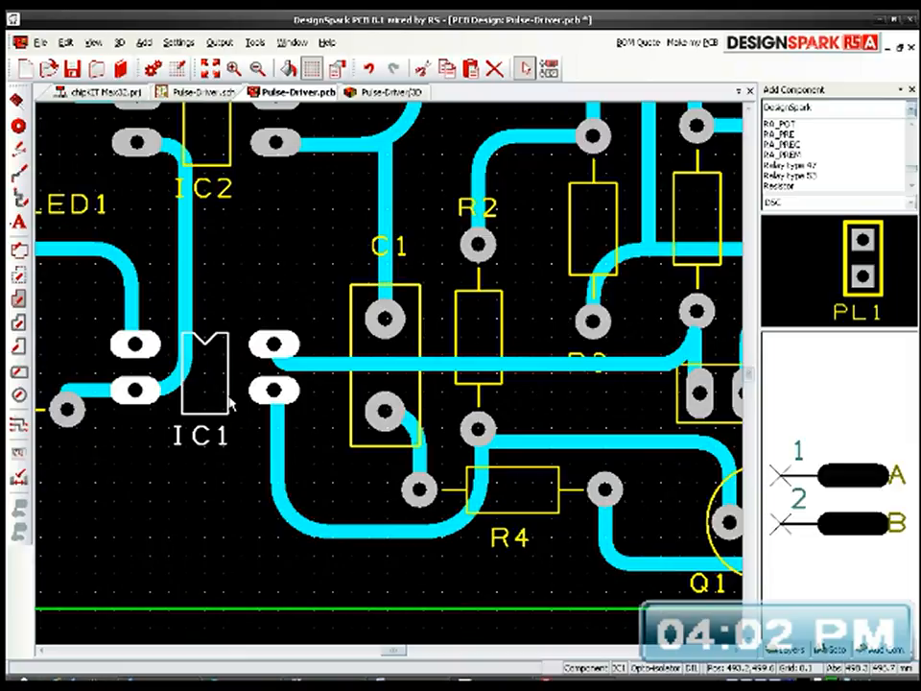
drag(230, 403, 230, 411)
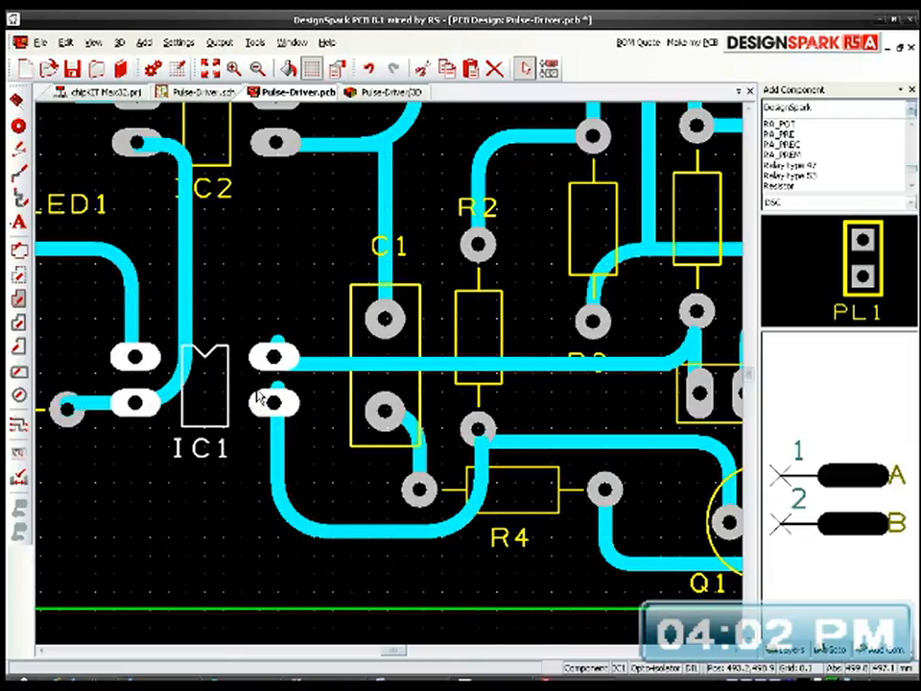
key(ctrl+z)
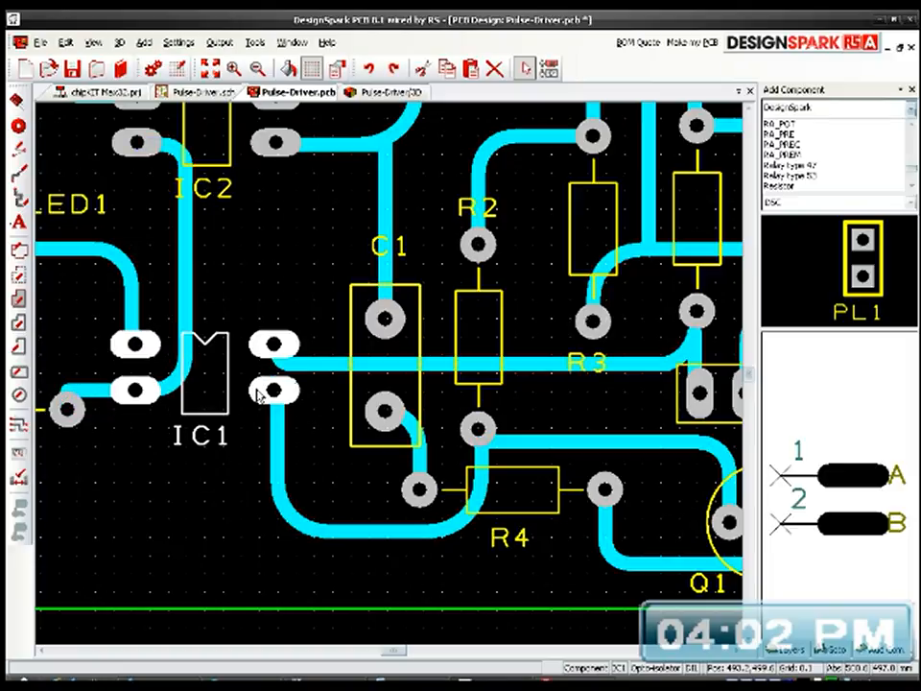
Step: Delete the short curved track at IC1's upper output pad and the long horizontal track segment running towards H2
click(319, 372)
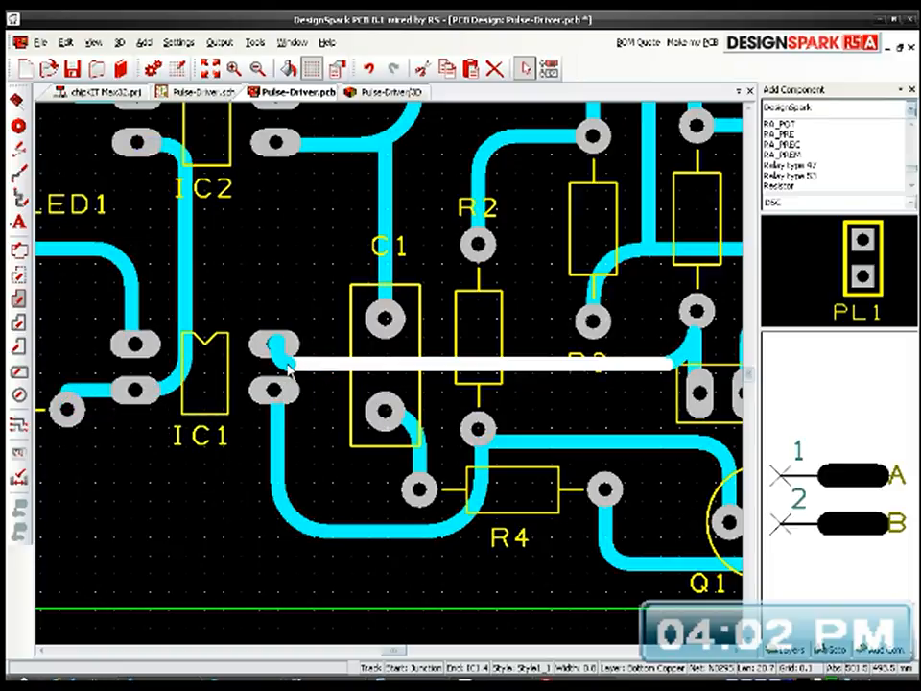
click(278, 362)
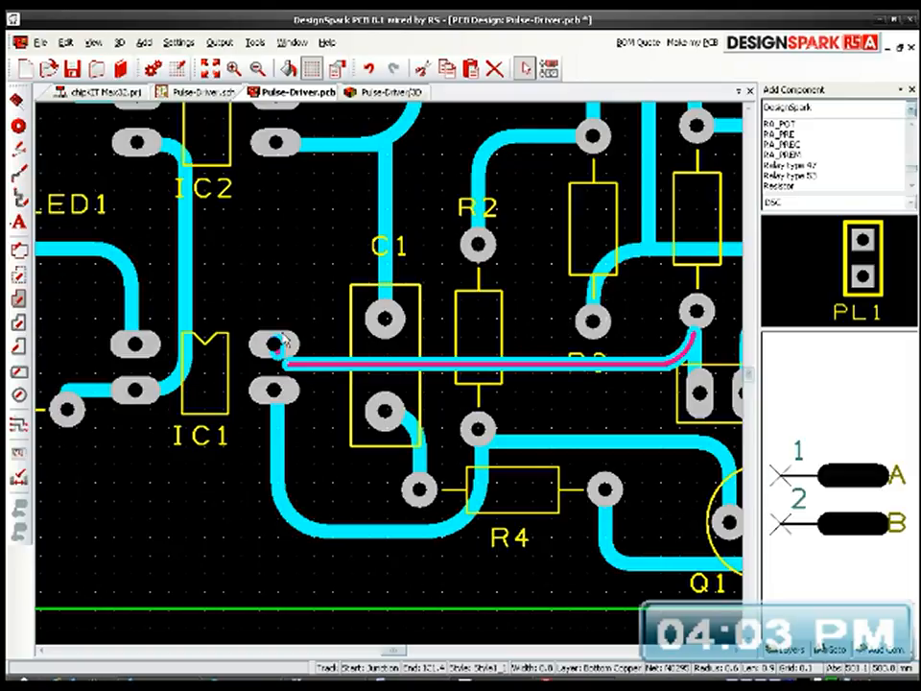
drag(263, 280, 291, 363)
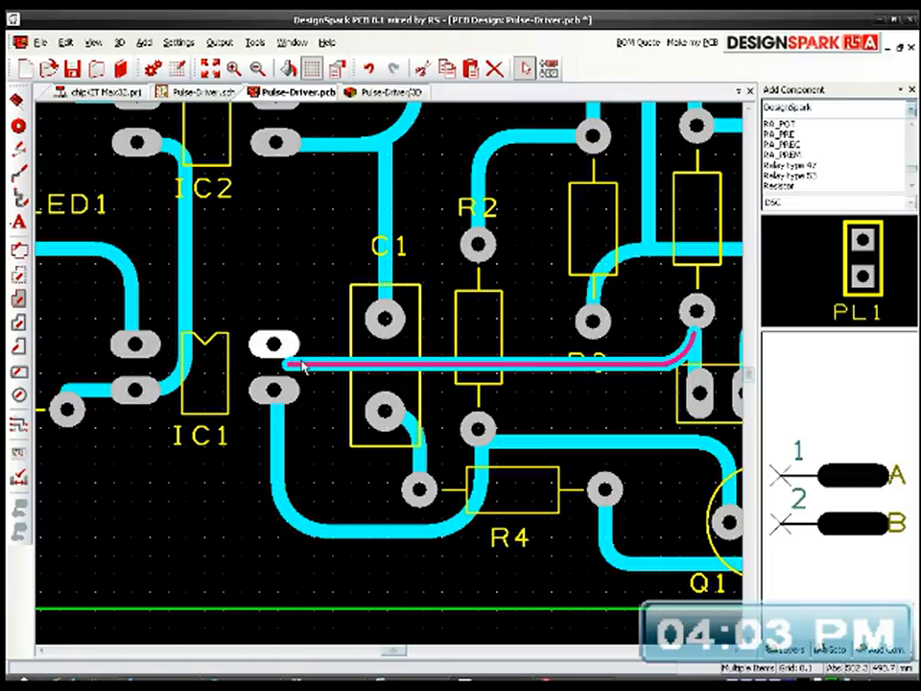
click(301, 365)
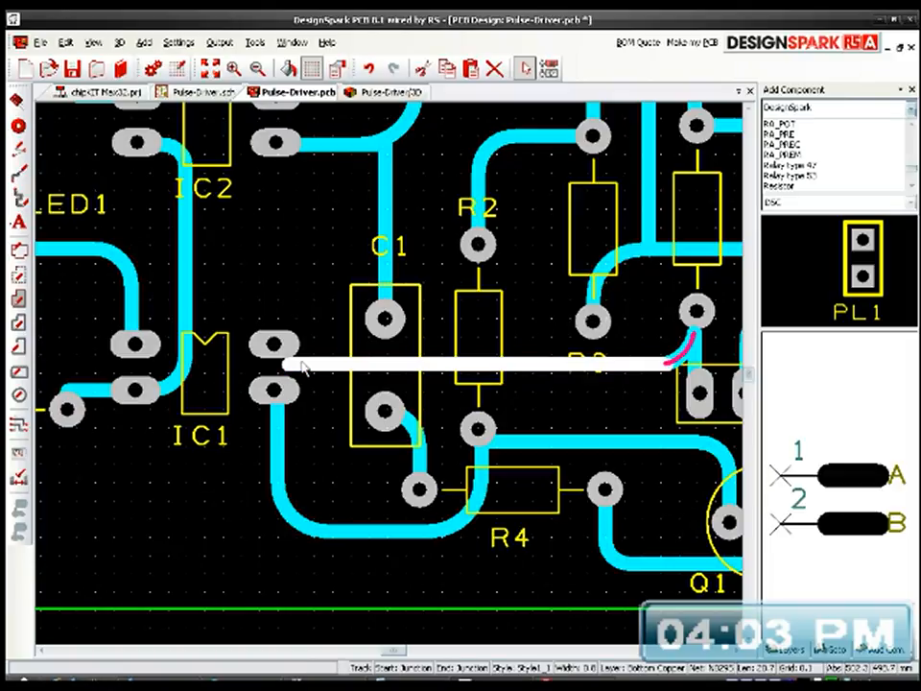
key(Delete)
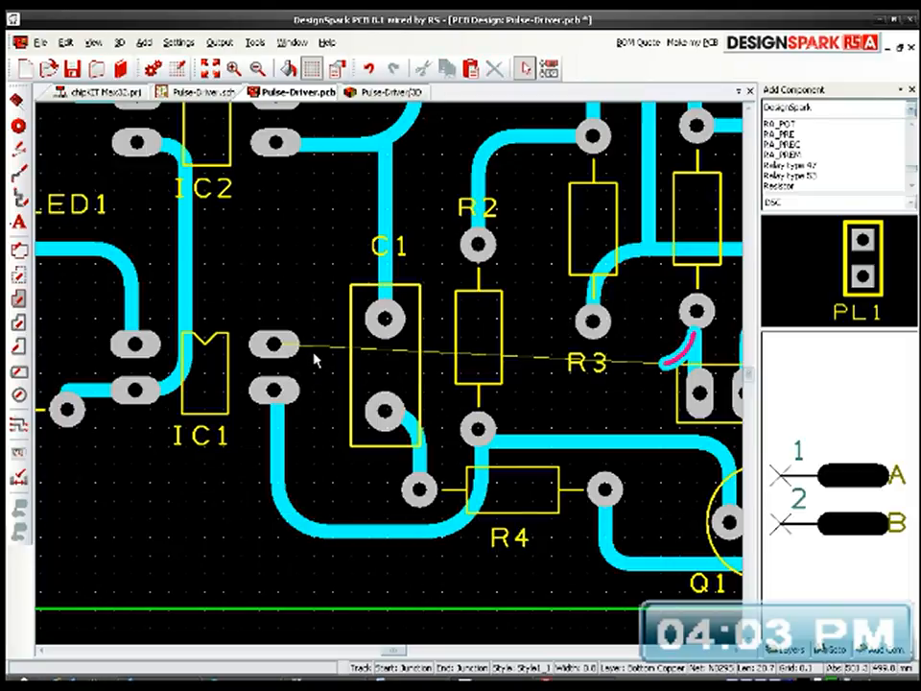
Step: Reroute the connection from IC1's upper output pad in Free segment mode, with a short diagonal and a straight horizontal run to the remaining curve near H2
drag(274, 344, 307, 358)
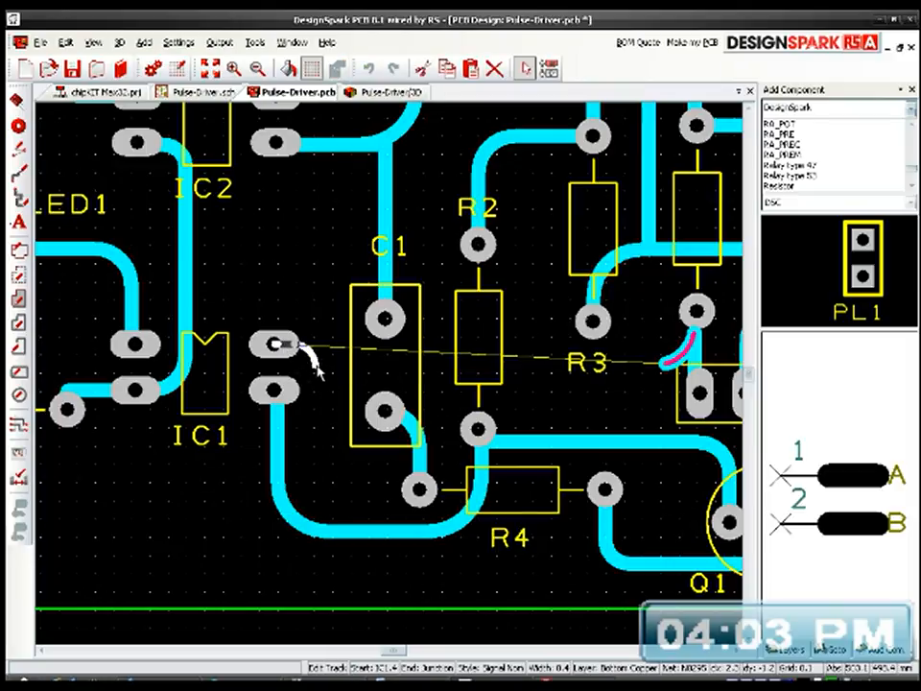
right_click(309, 363)
mouse_move(411, 428)
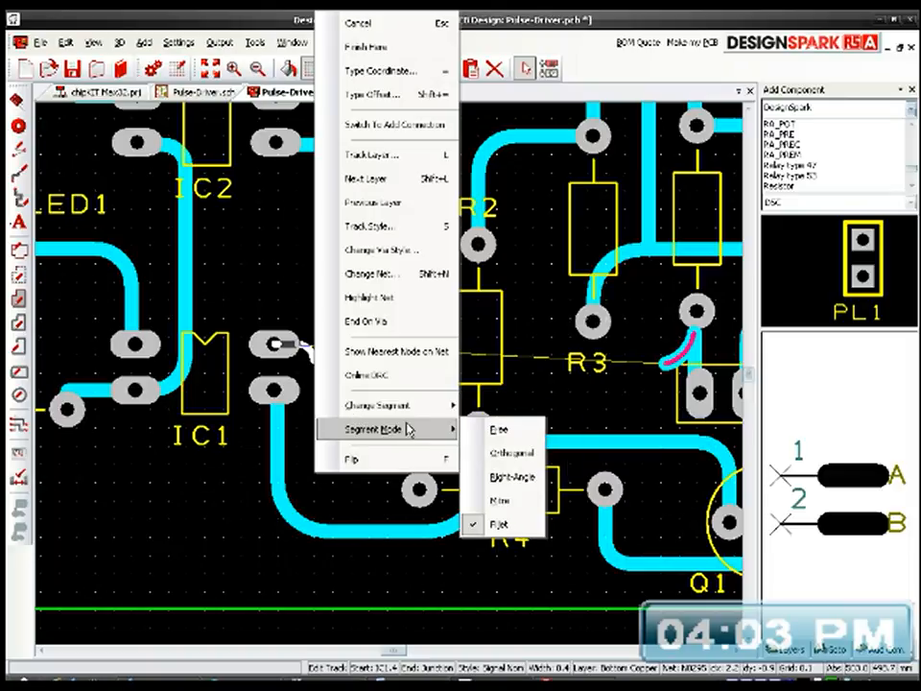
click(488, 427)
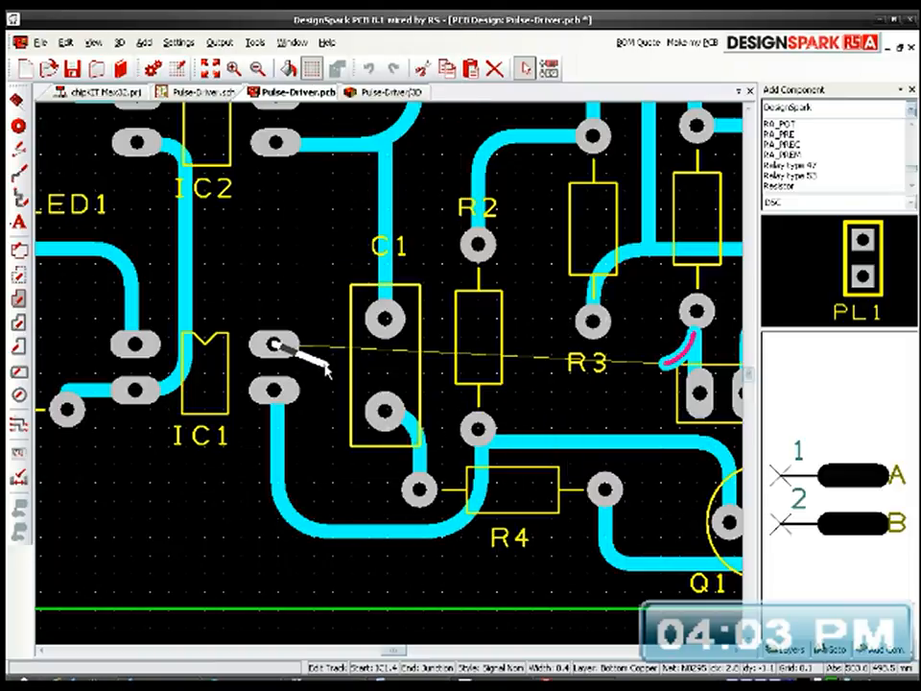
click(327, 364)
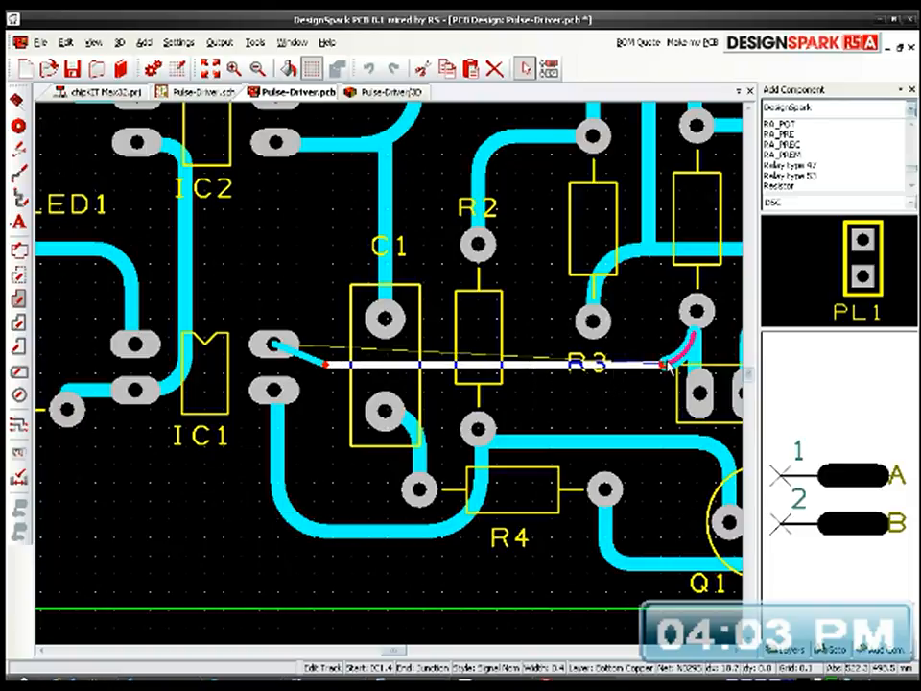
click(667, 364)
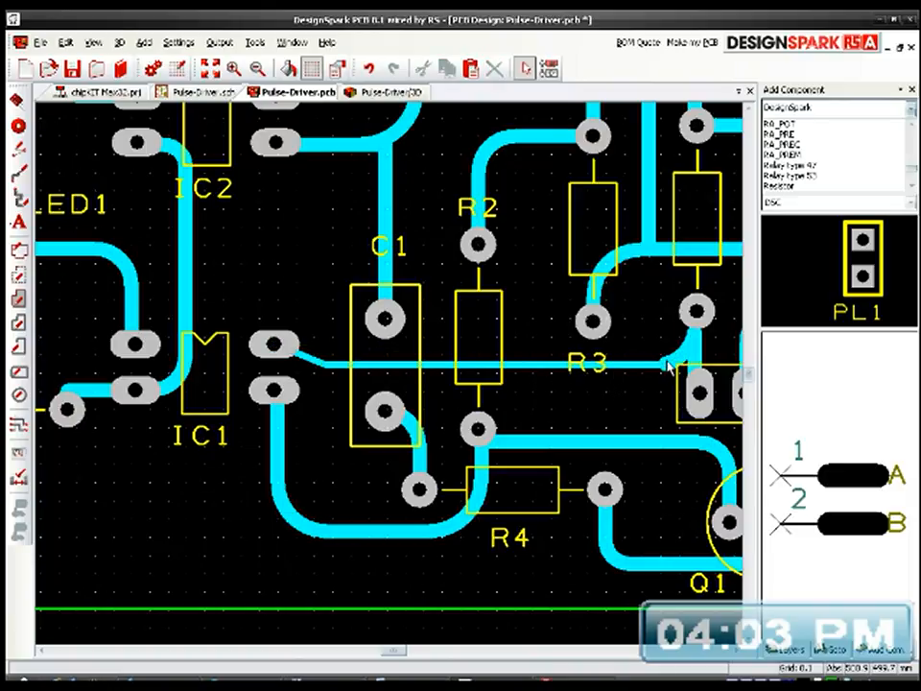
Step: Change the rerouted IC1 output track to style Style1_1 with a width of 0.8
click(427, 367)
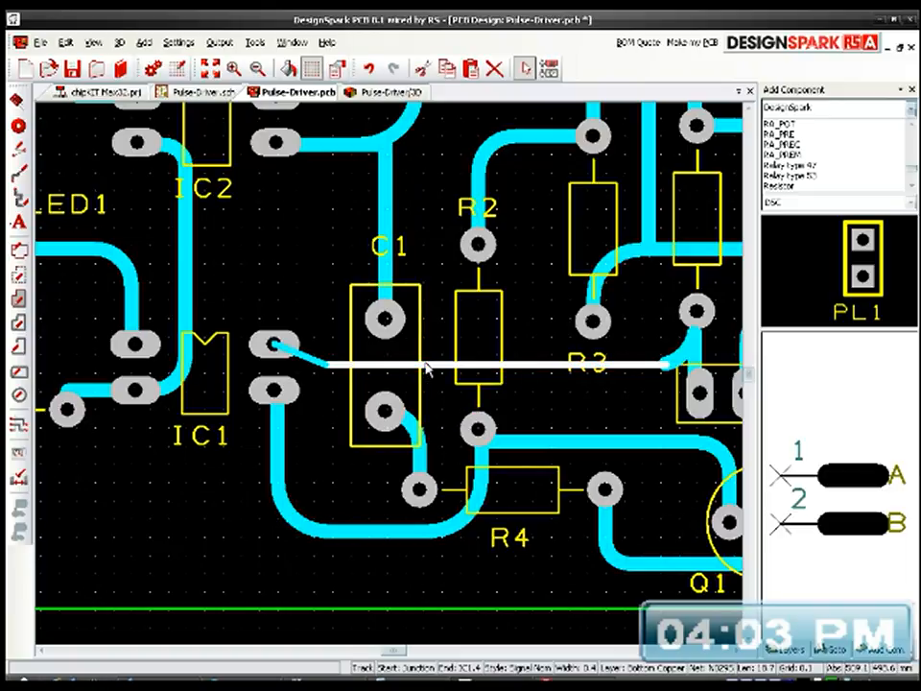
key(s)
click(390, 354)
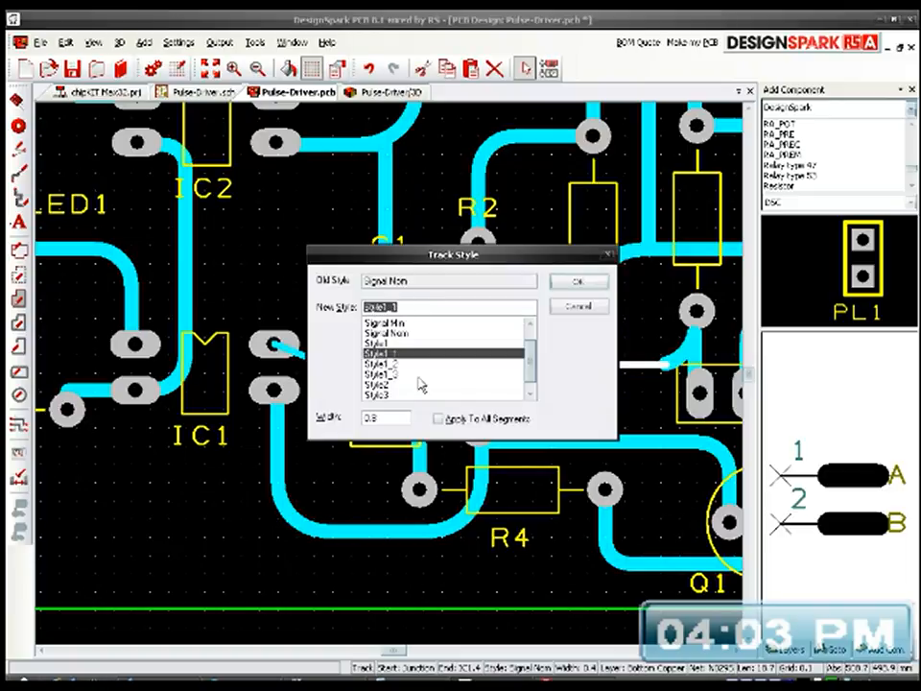
click(579, 282)
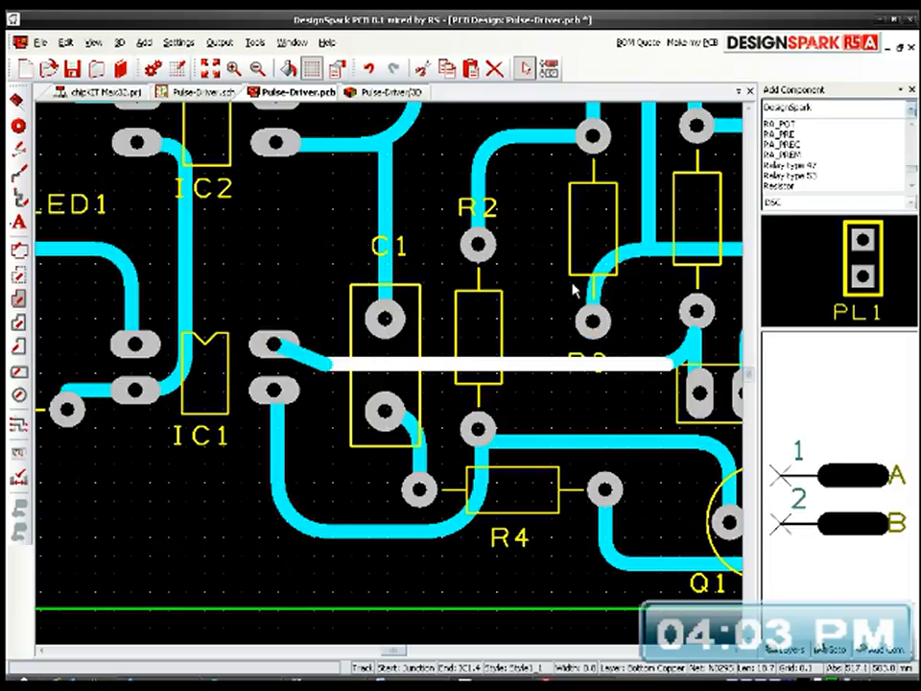
click(329, 232)
middle_drag(354, 287, 343, 306)
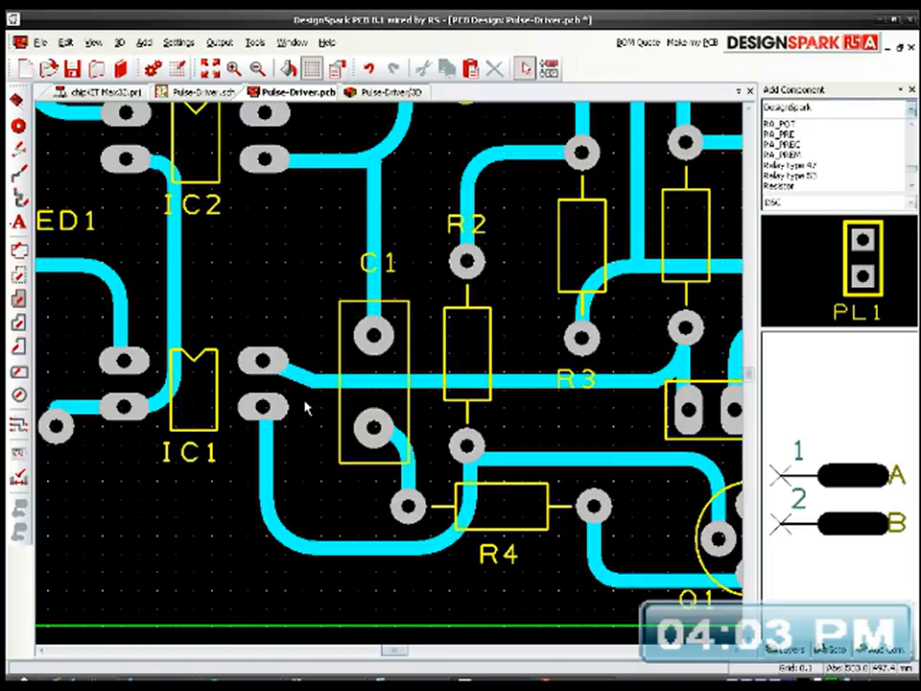
Step: Refresh the 3D view and examine the rerouted track at IC1's output pad from the copper side
click(153, 66)
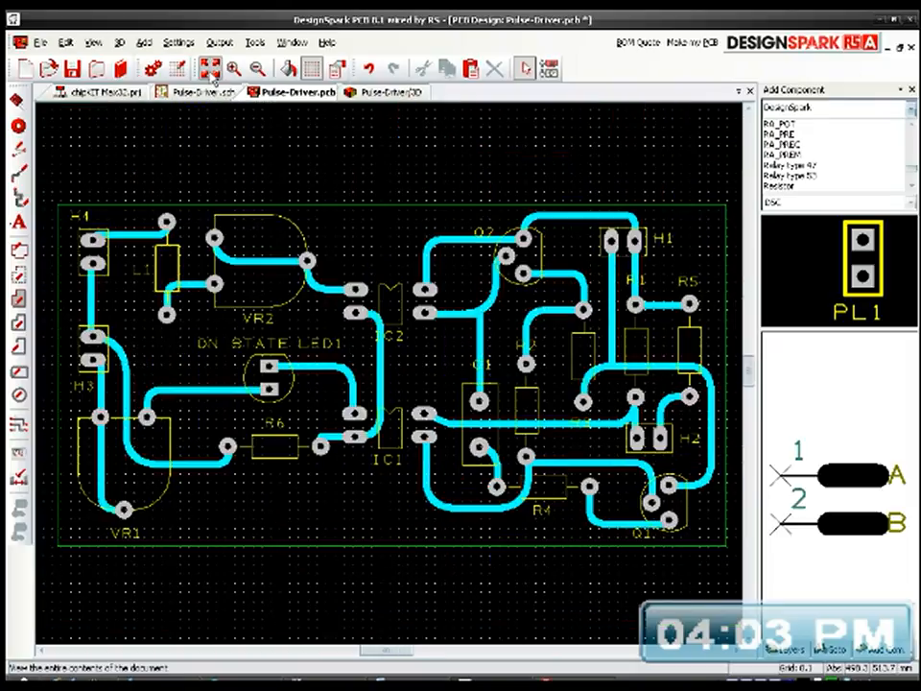
click(379, 92)
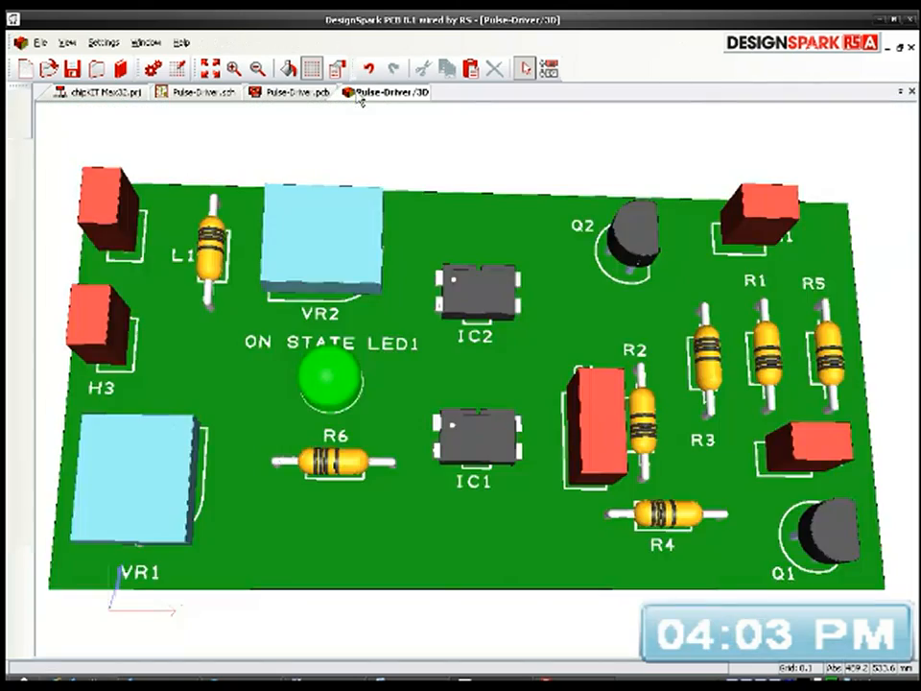
drag(407, 365, 591, 349)
scroll(591, 349, up, 6)
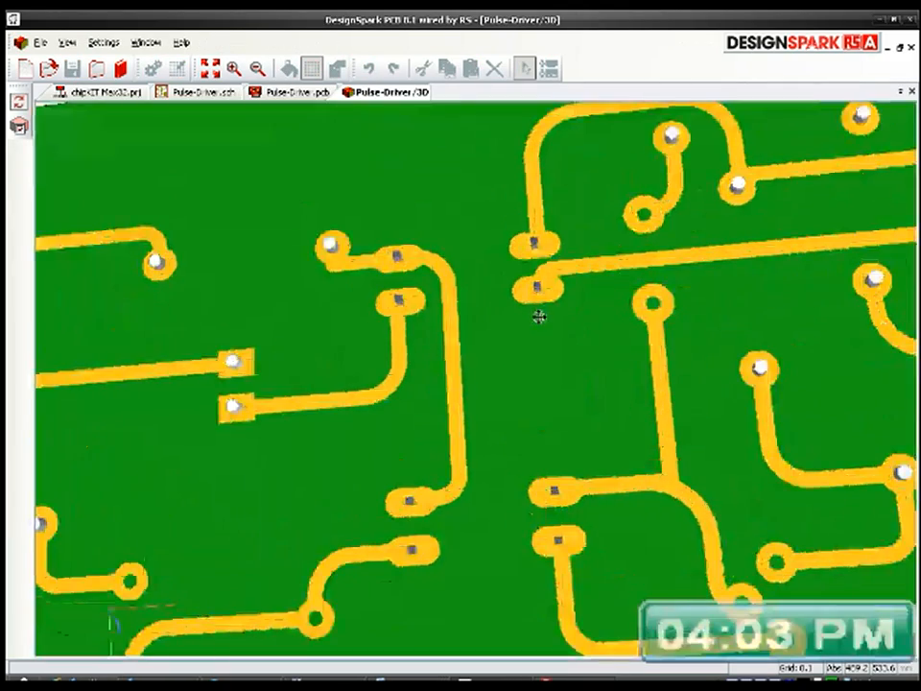
middle_drag(560, 252, 563, 241)
scroll(514, 281, up, 5)
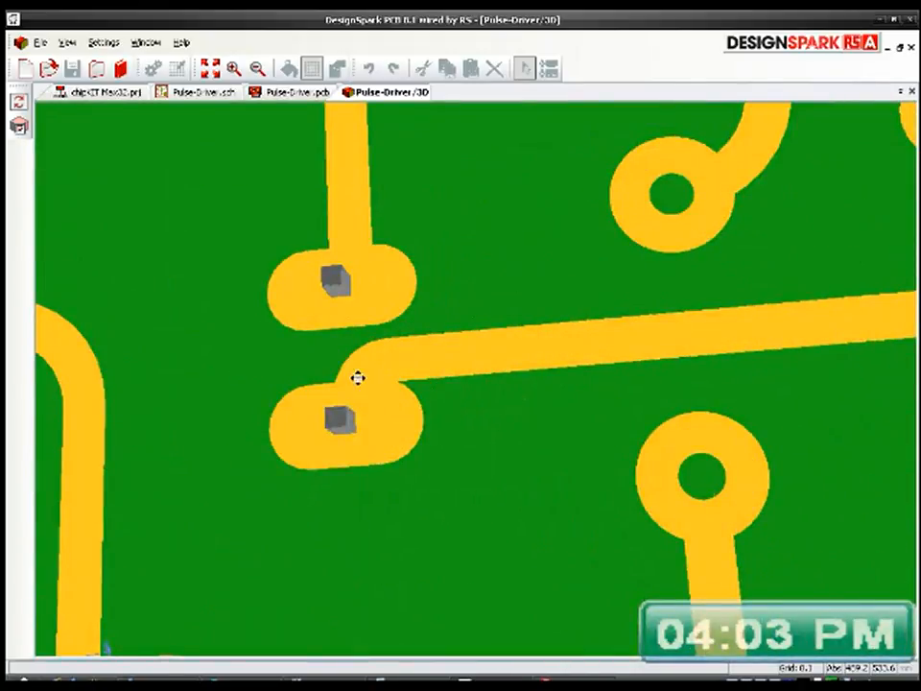
click(67, 42)
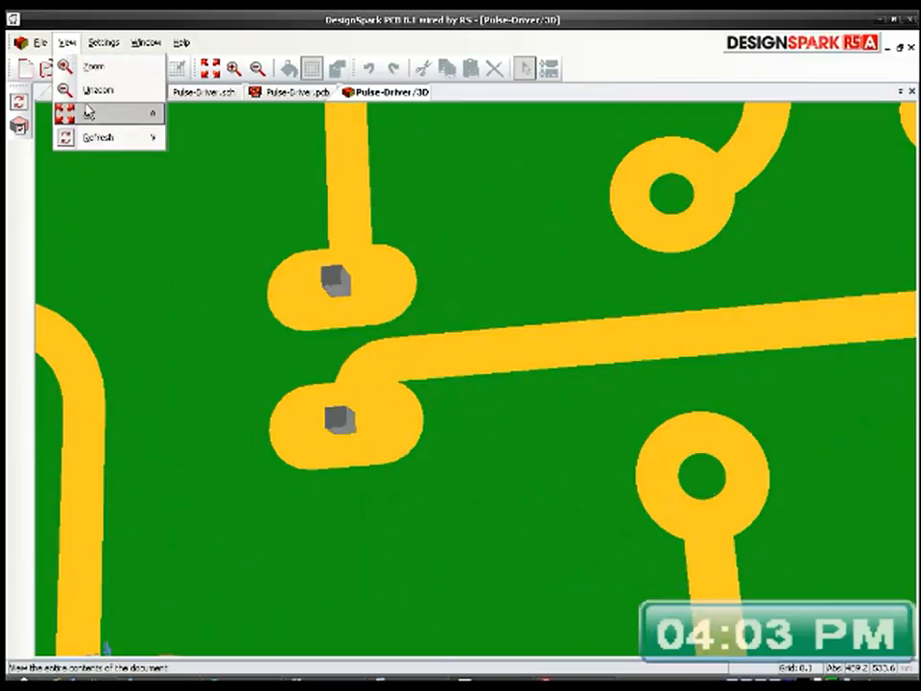
click(94, 139)
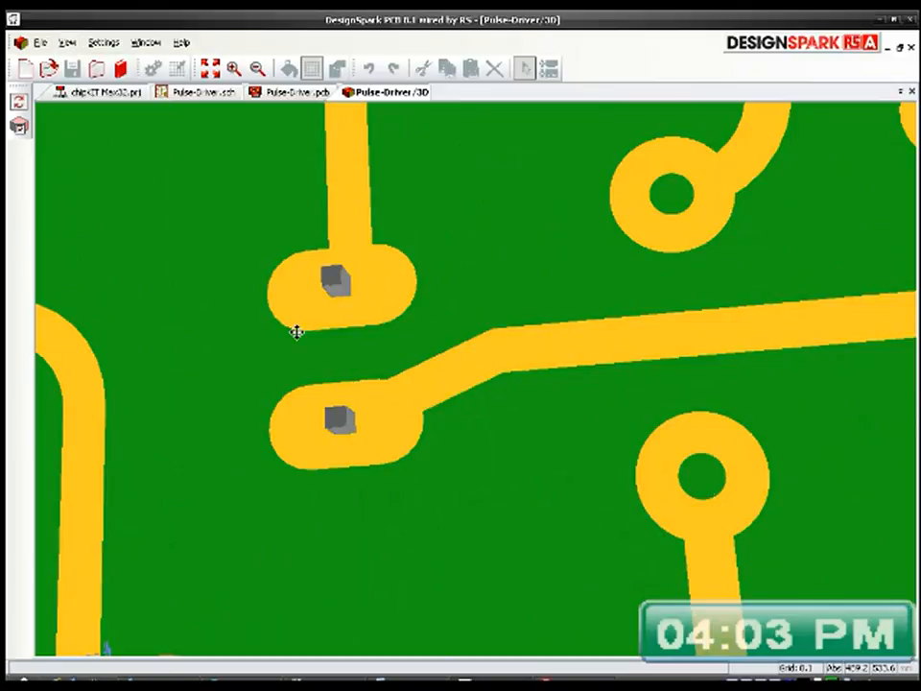
Step: Inspect the component side of the board in 3D, and save the PCB design
scroll(407, 403, down, 10)
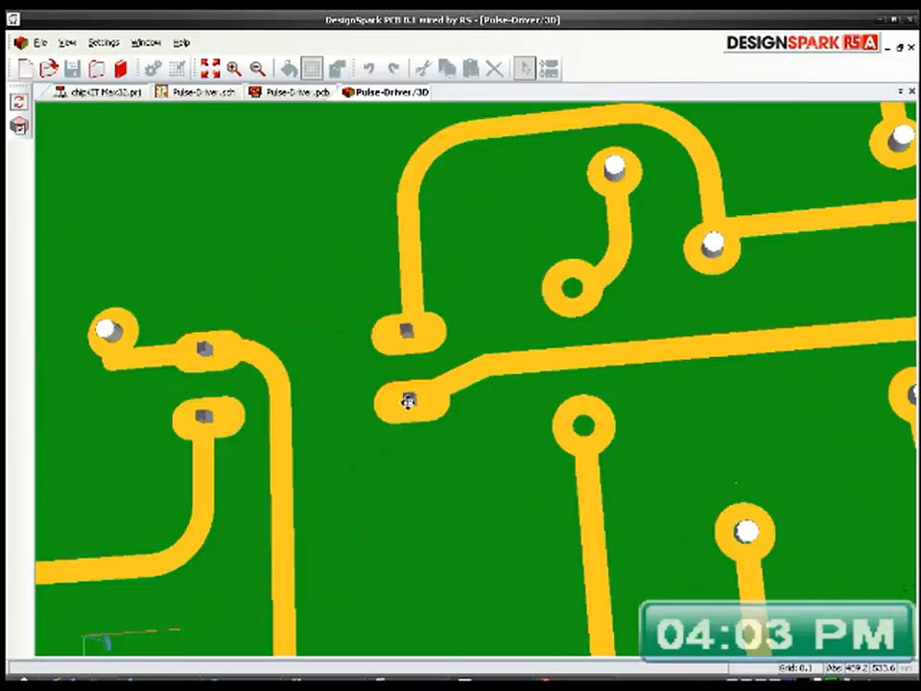
drag(420, 259, 450, 456)
drag(436, 389, 442, 464)
scroll(443, 463, down, 2)
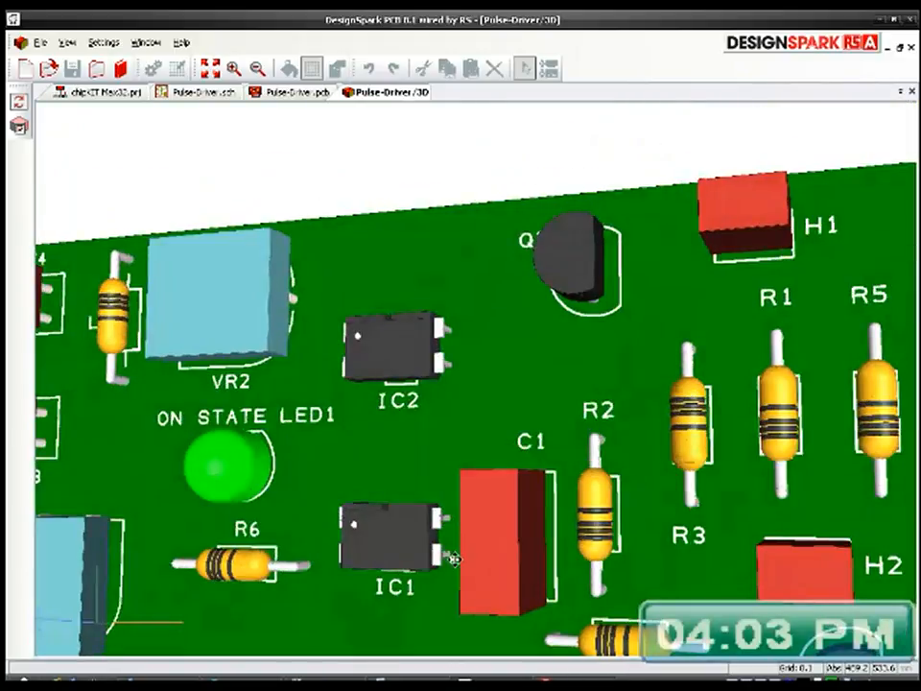
middle_click(250, 487)
middle_click(249, 488)
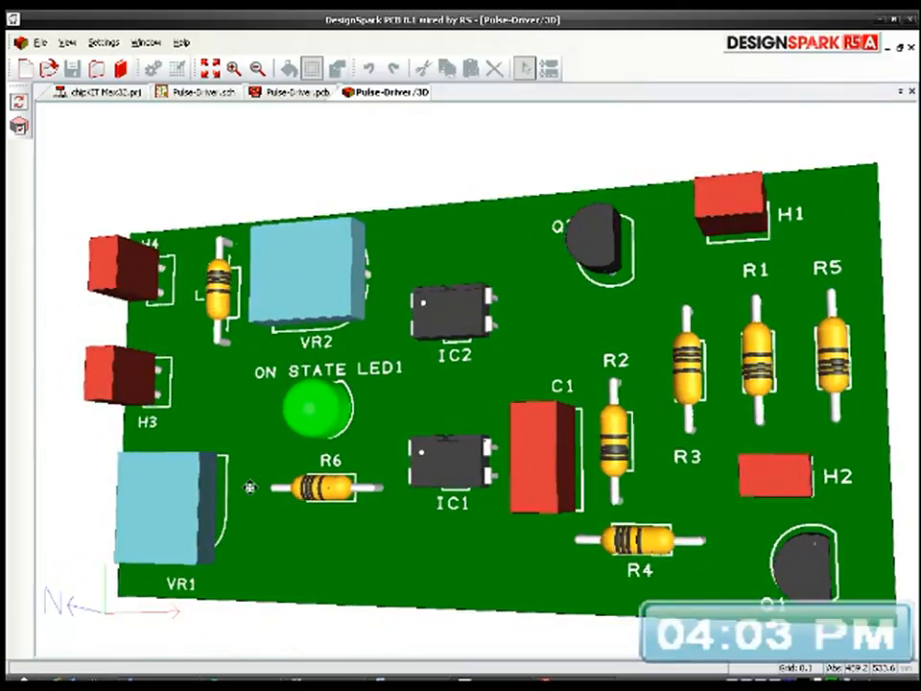
middle_click(517, 435)
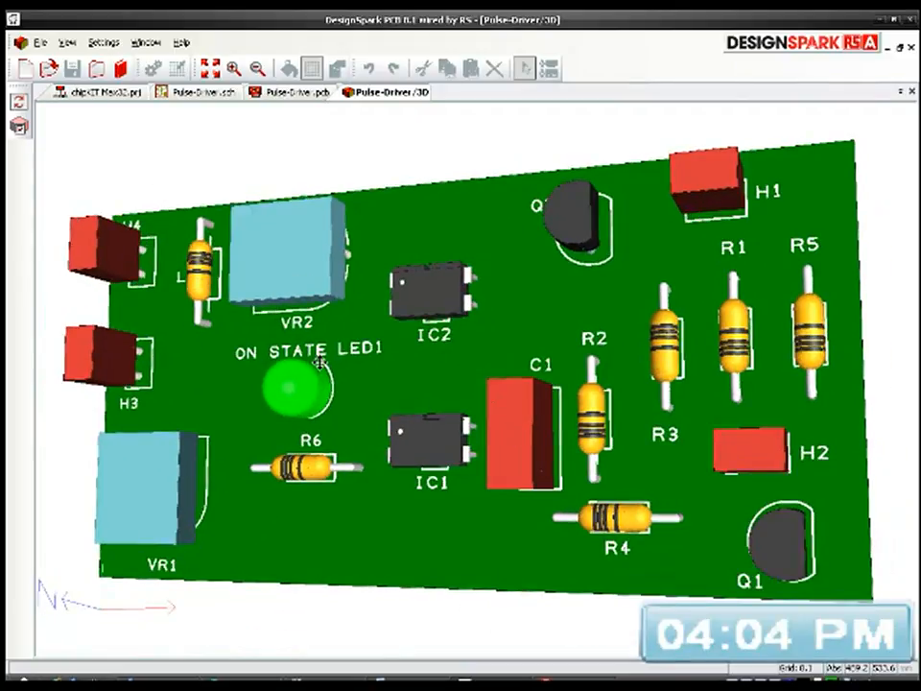
click(288, 95)
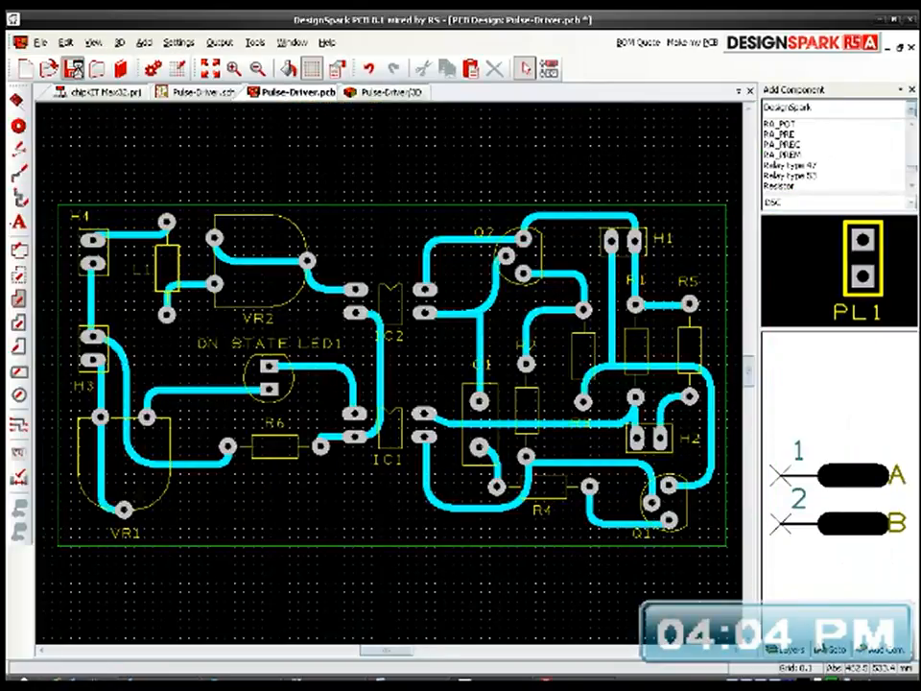
click(70, 67)
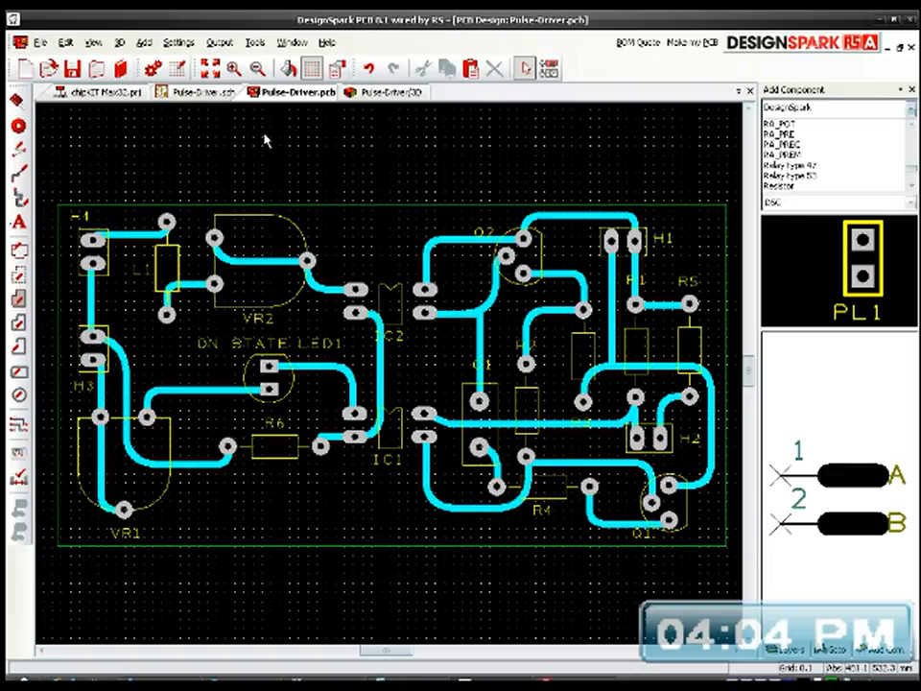
Step: Review the Pulse-Driver schematic, examining the circuit around IC1, R1, LED1 and output header H2, and return to the PCB layout
click(217, 92)
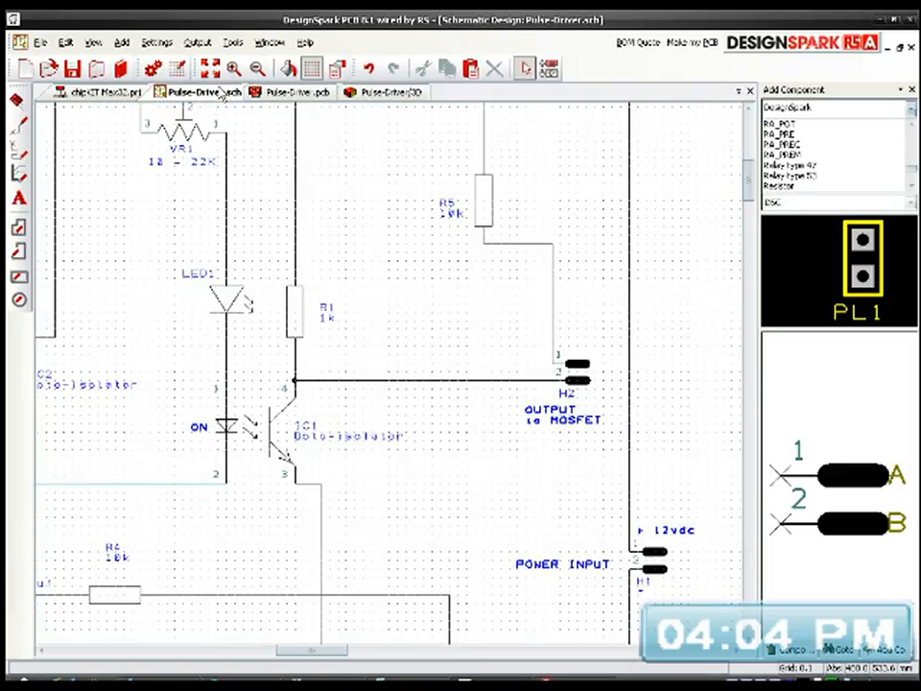
middle_drag(390, 470, 514, 496)
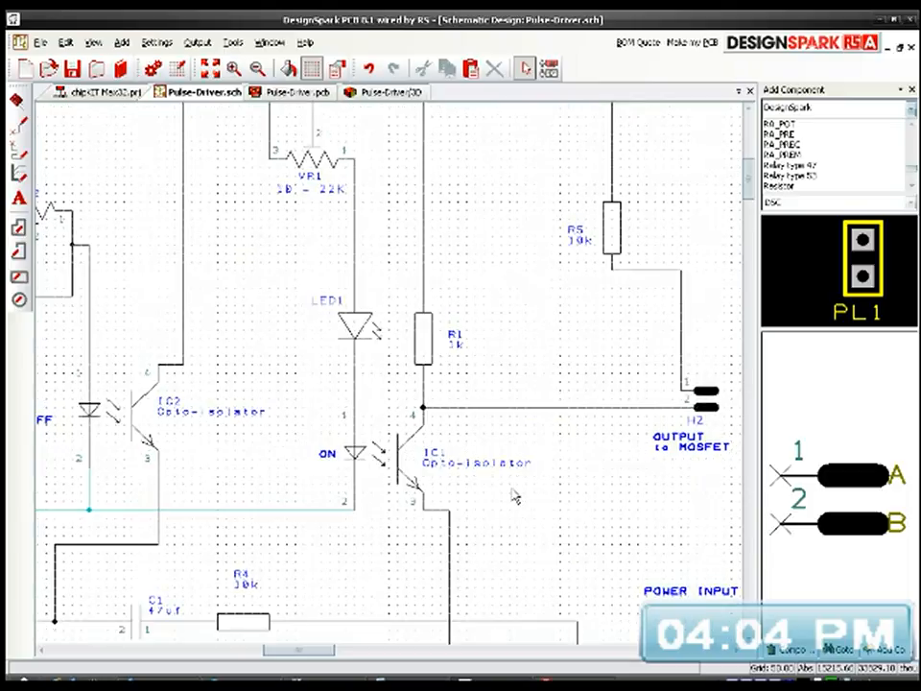
scroll(515, 496, down, 3)
middle_drag(414, 393, 474, 402)
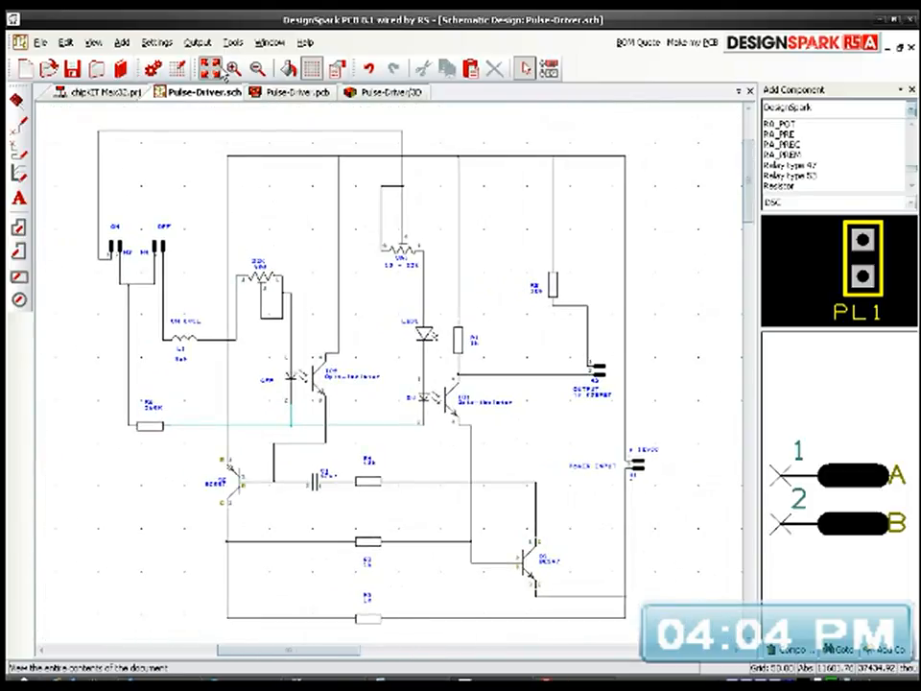
click(211, 67)
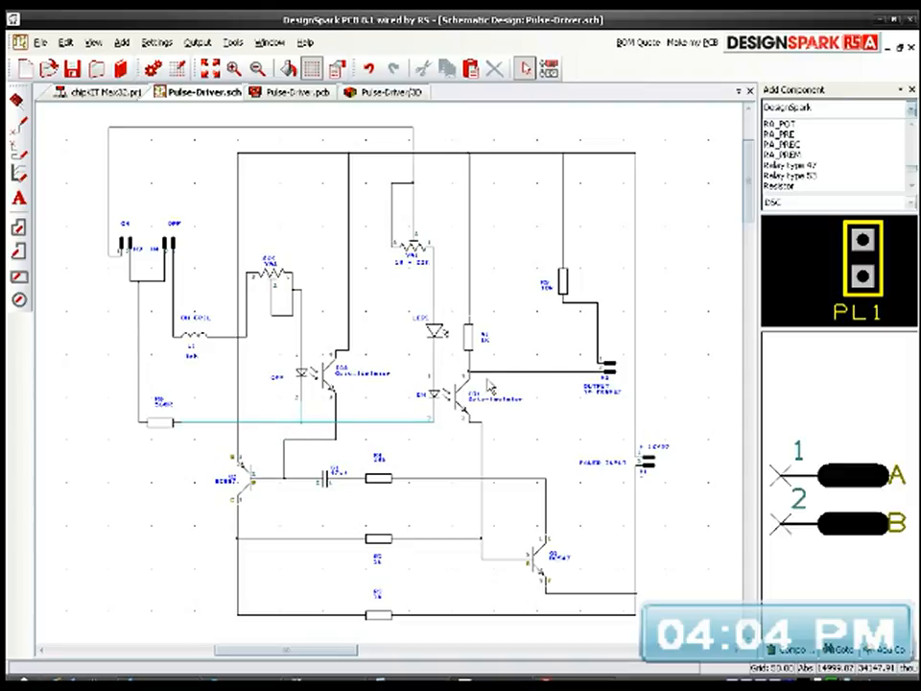
mouse_move(530, 380)
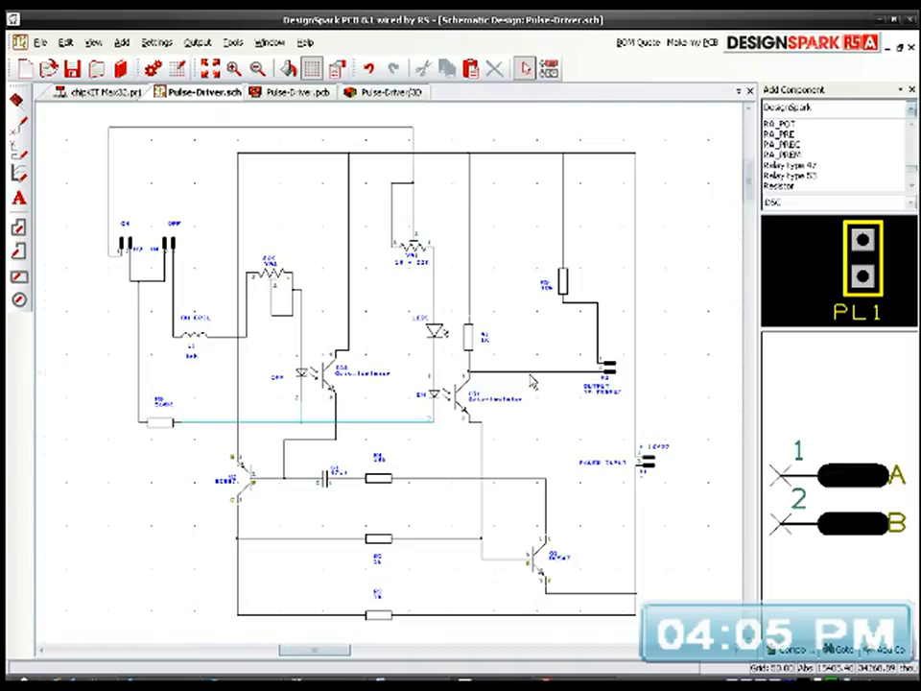
scroll(530, 380, up, 2)
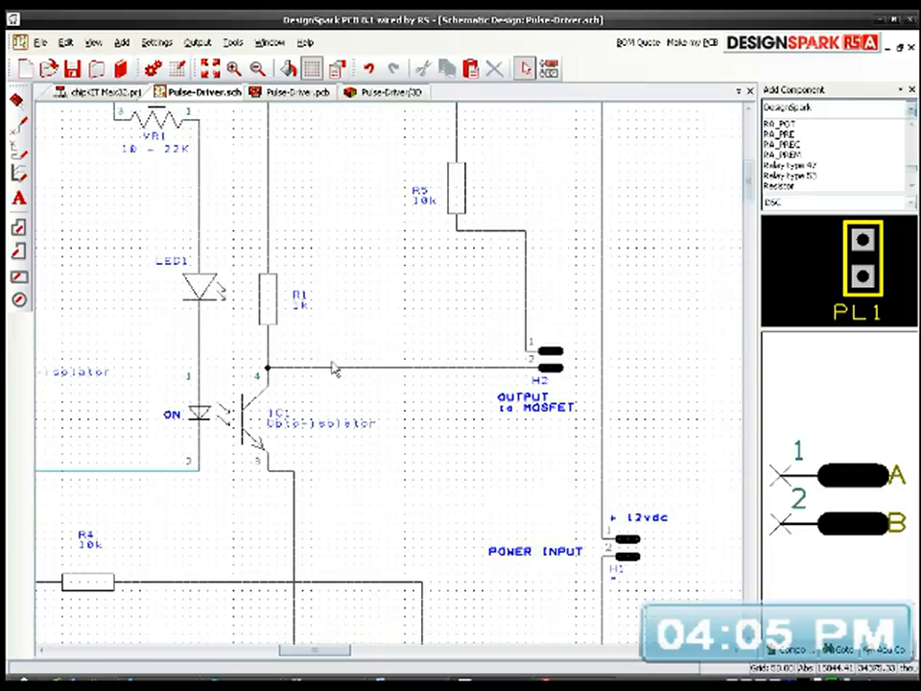
middle_drag(375, 331, 446, 462)
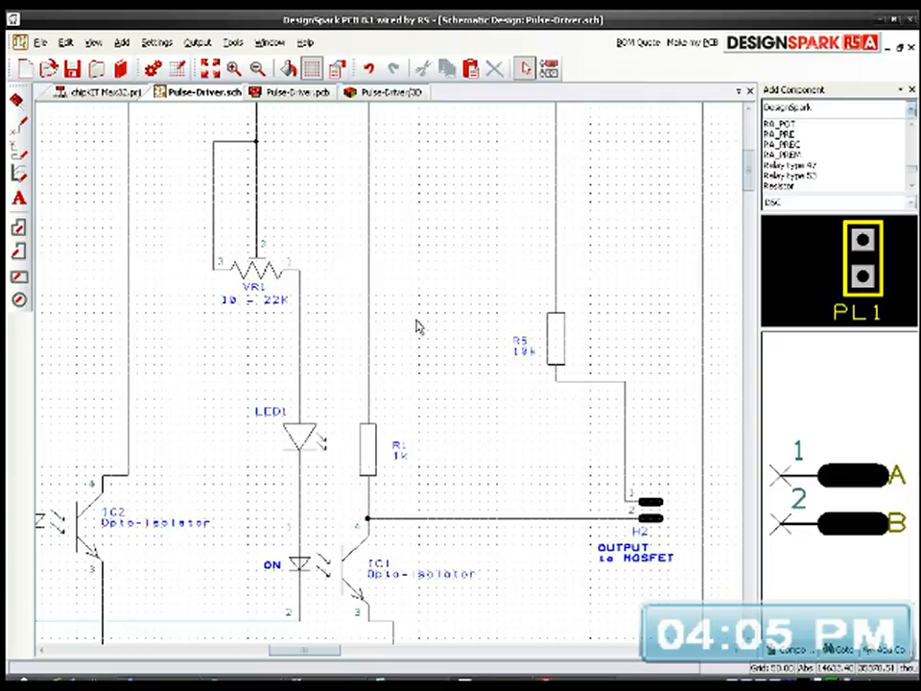
click(210, 68)
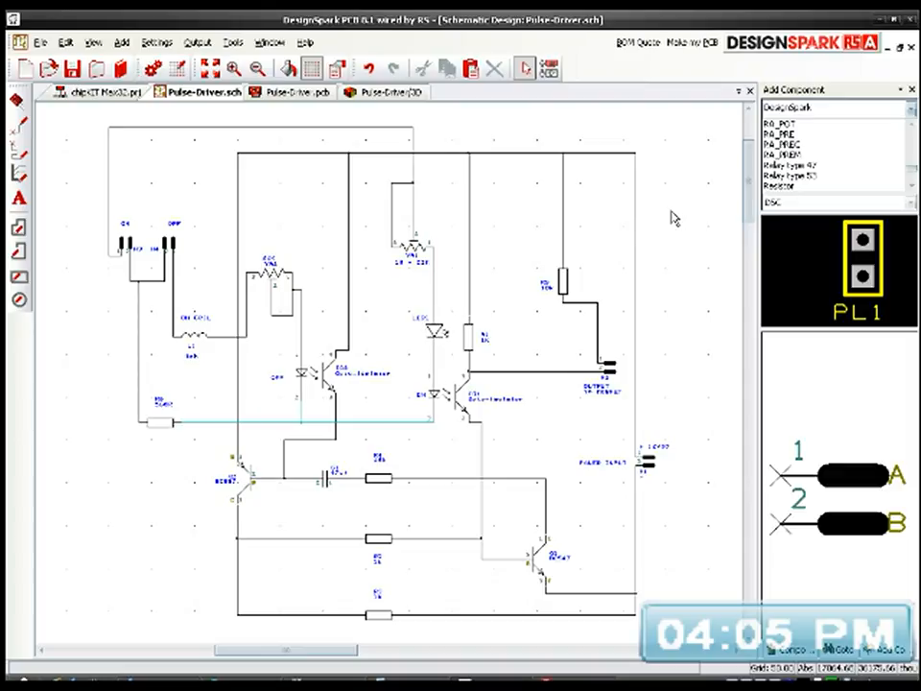
click(291, 92)
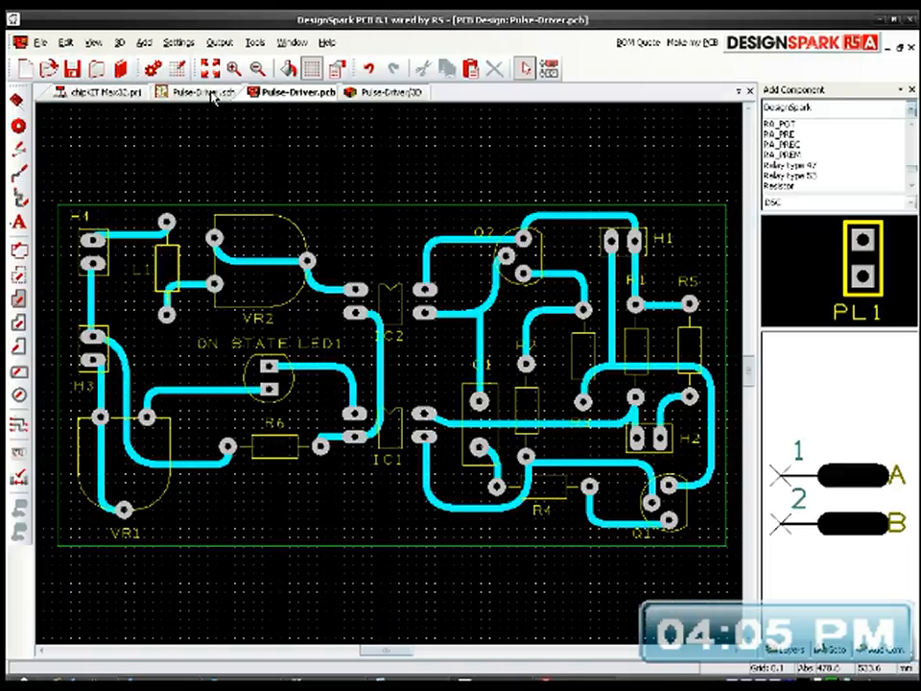
Step: Return to the Pulse-Driver schematic and save it
click(174, 92)
click(73, 69)
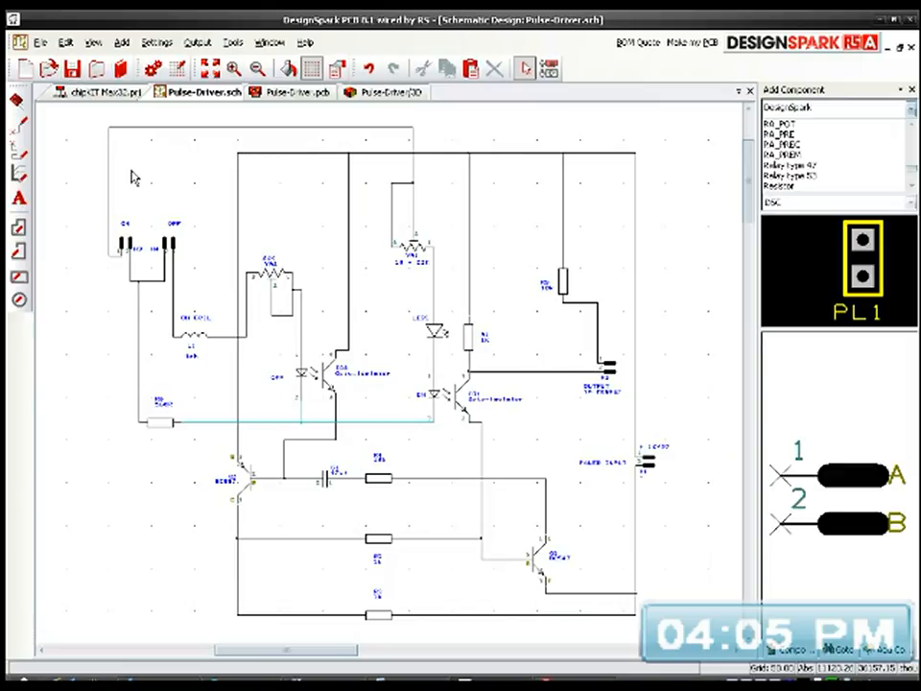
Step: Inspect the component side of the Pulse-Driver board in 3D, with the whole board centred in view
click(372, 94)
drag(307, 240, 497, 332)
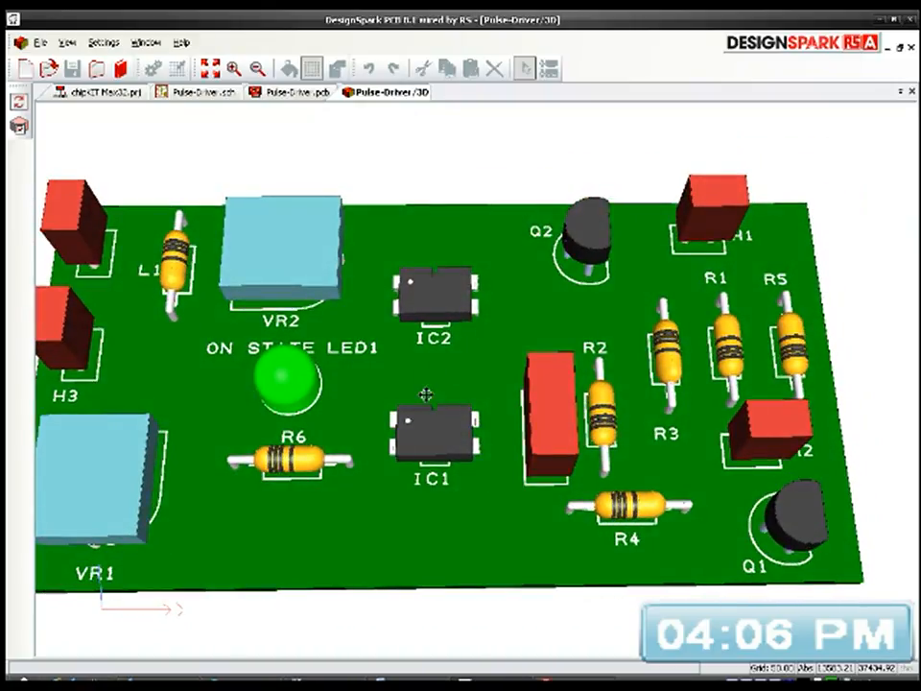
key(Right)
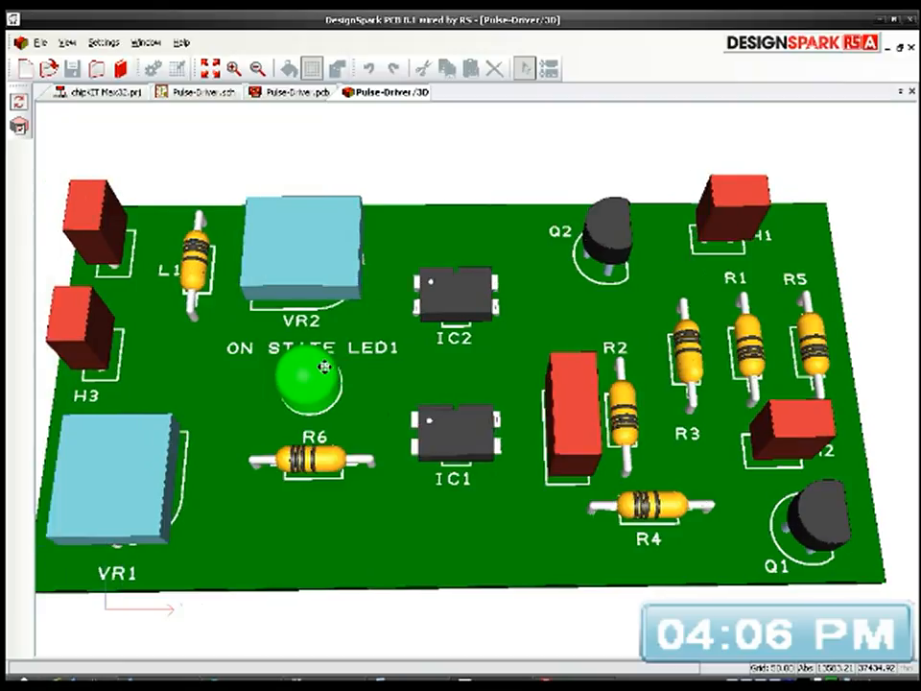
key(Right)
key(Up)
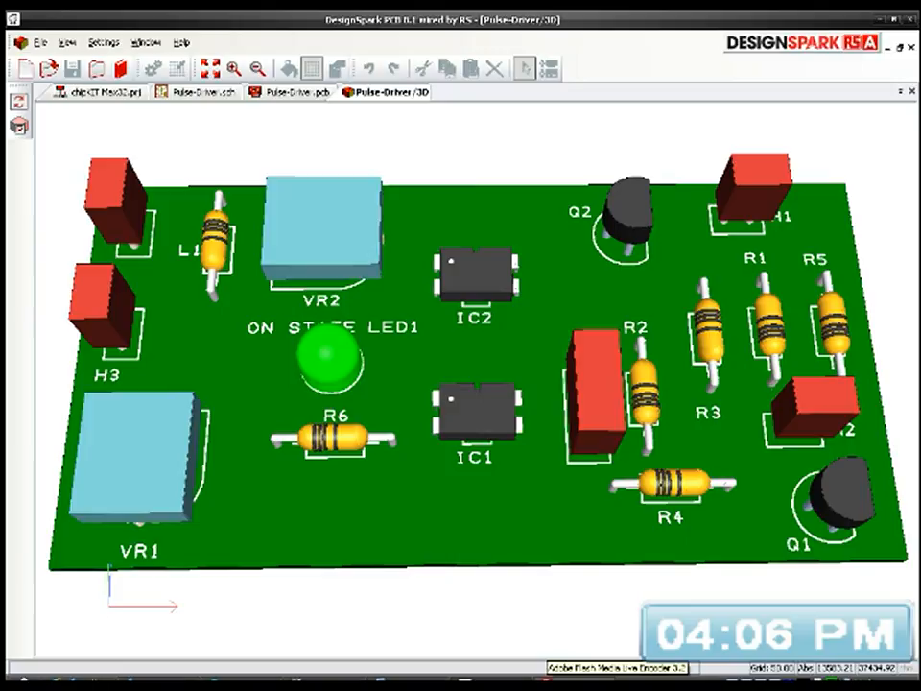
click(561, 684)
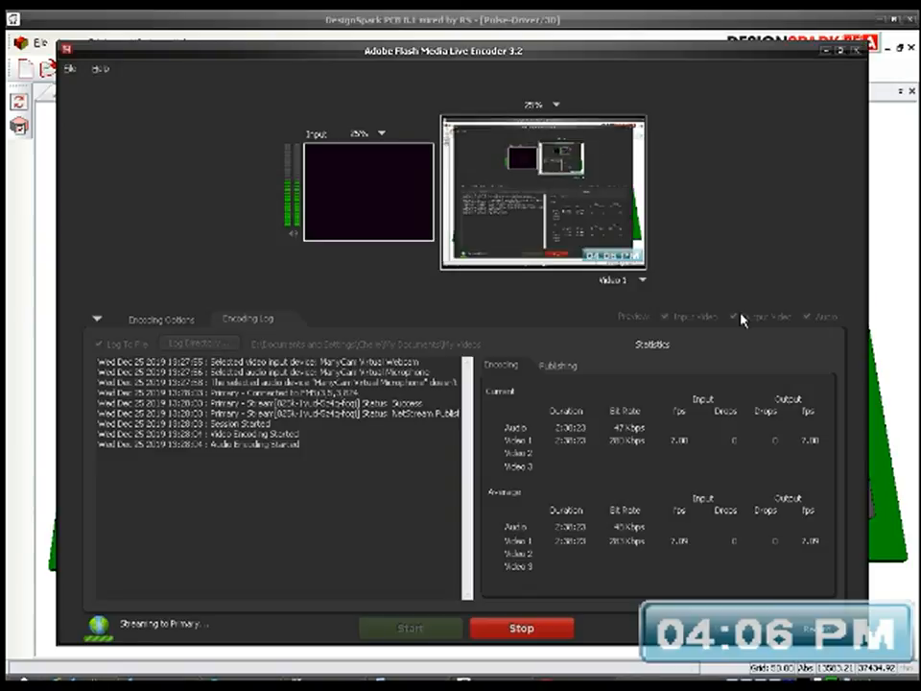
click(853, 50)
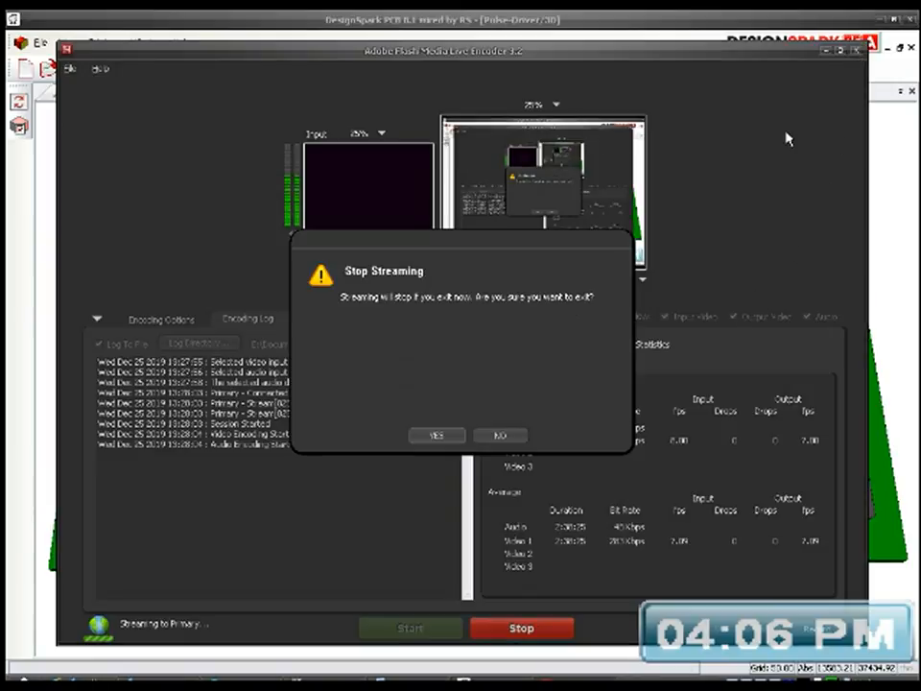